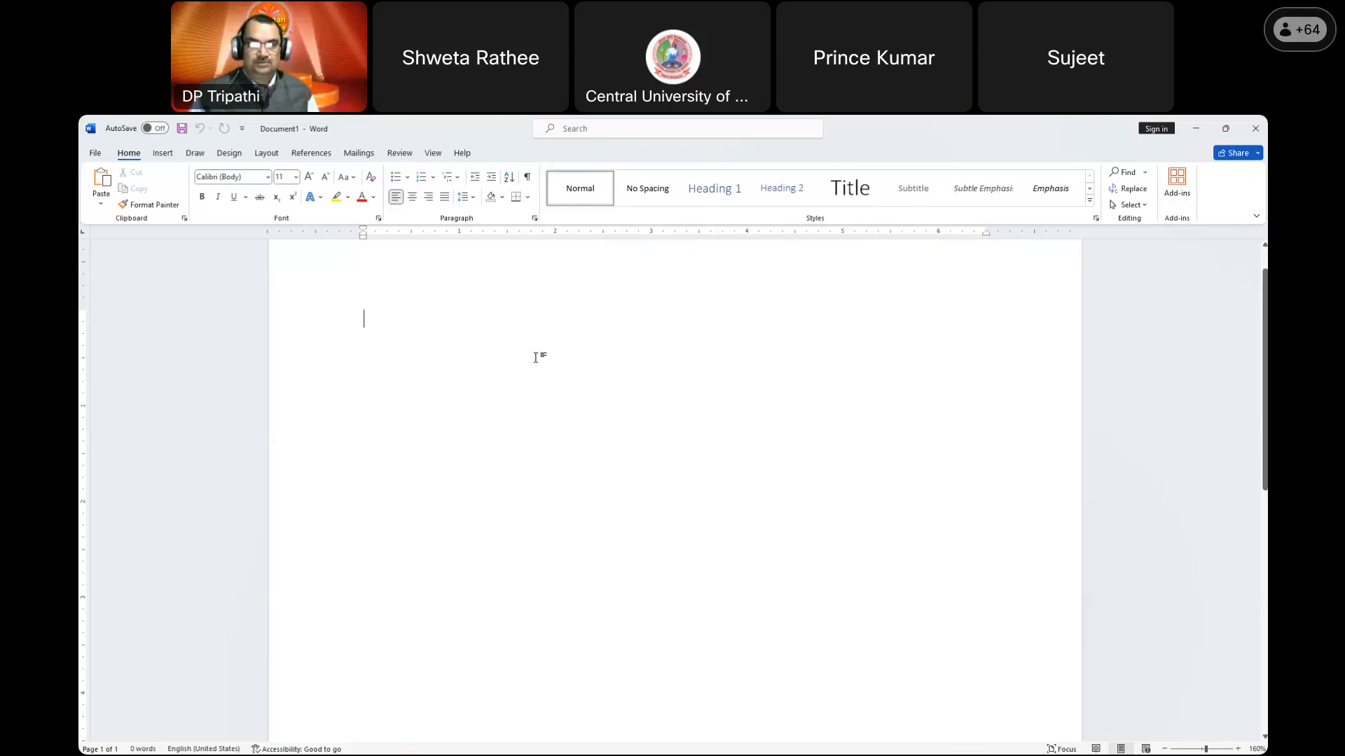
Step: Insert a two-column, eight-row table and extend it to about 17 rows
scroll(536, 358, up, 1)
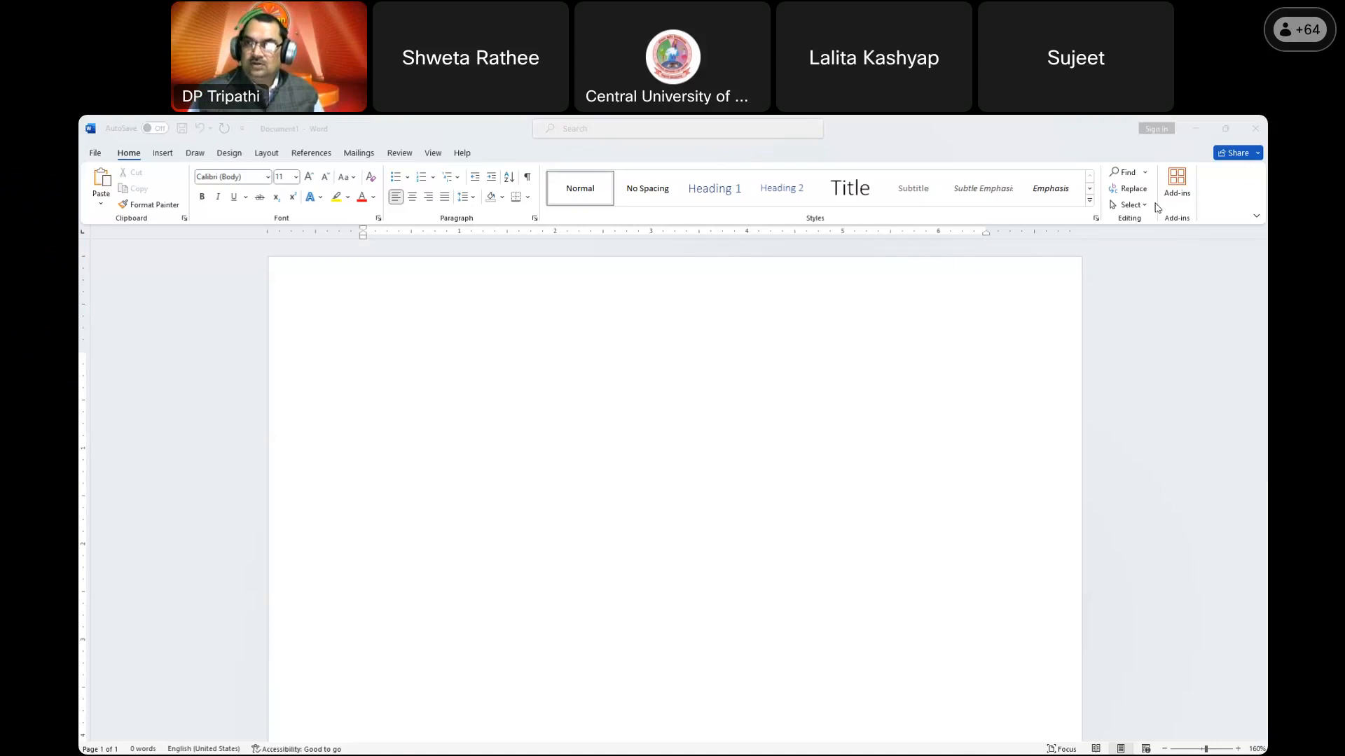
click(531, 373)
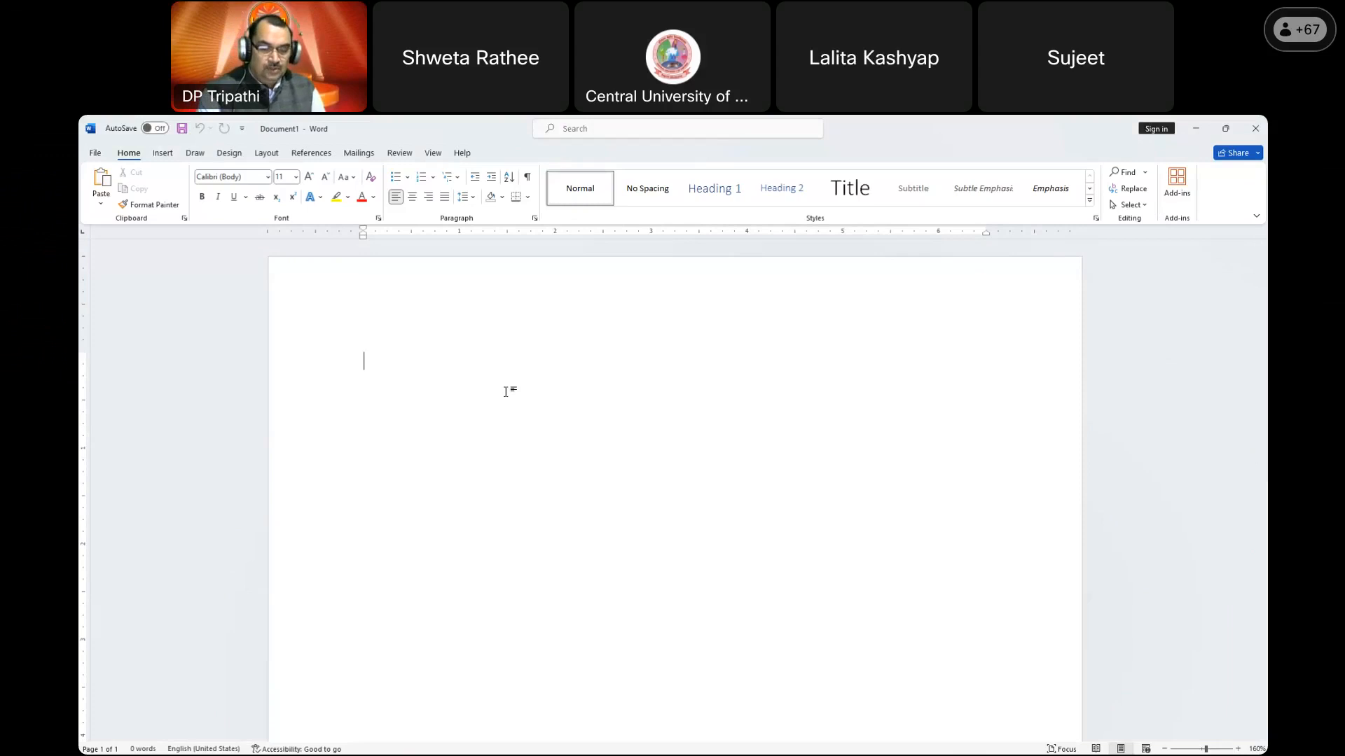
click(164, 152)
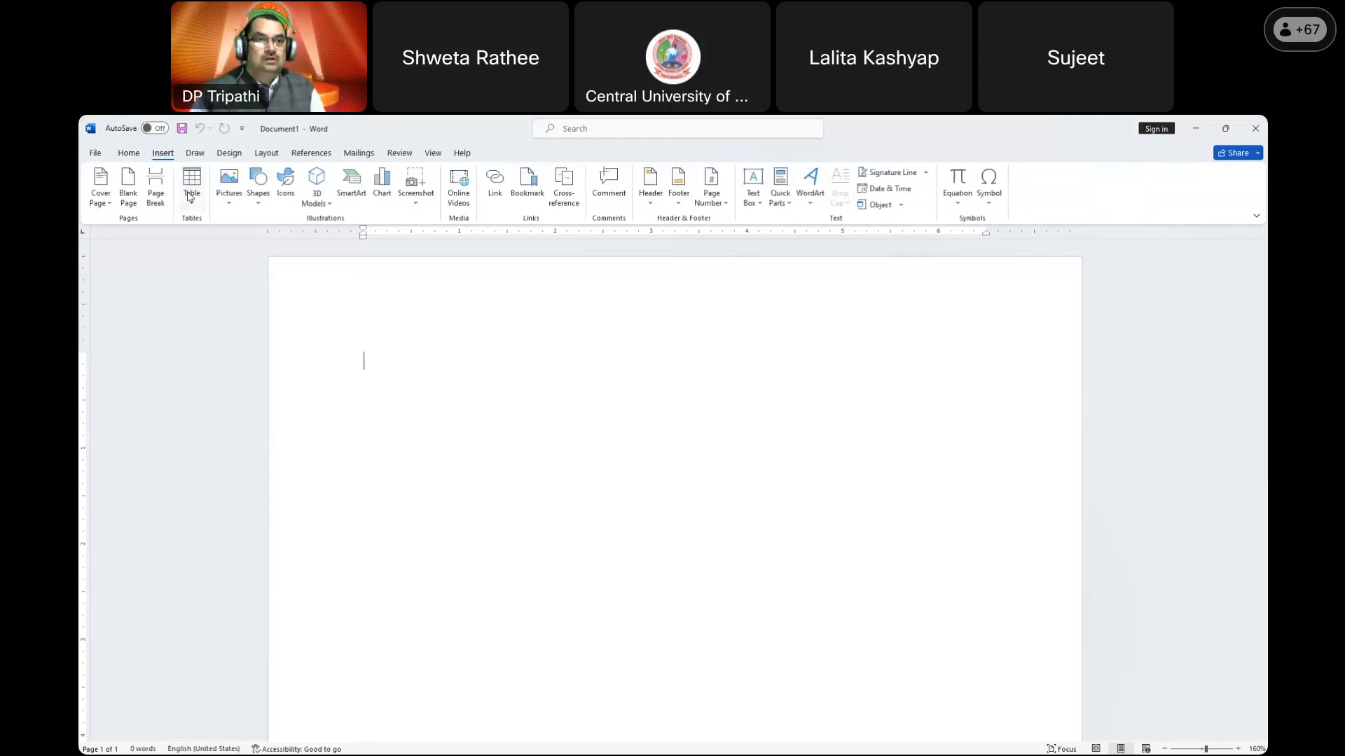
click(189, 196)
click(197, 323)
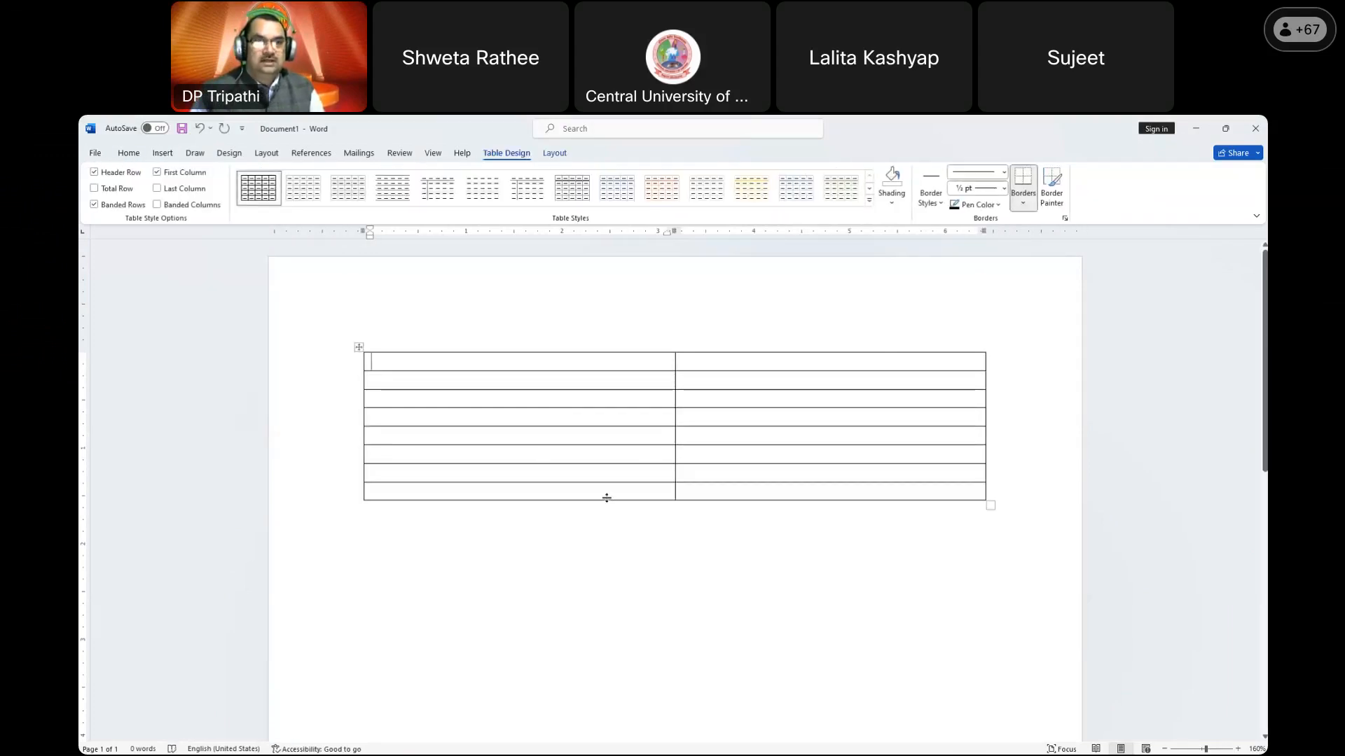
click(634, 493)
key(Tab)
key(Tab)
key(Tab)
key(Tab)
key(Tab)
key(Tab)
key(Tab)
key(Tab)
key(Tab)
key(Tab)
key(Tab)
key(Tab)
key(Tab)
key(Tab)
key(Tab)
key(Tab)
key(Tab)
key(Tab)
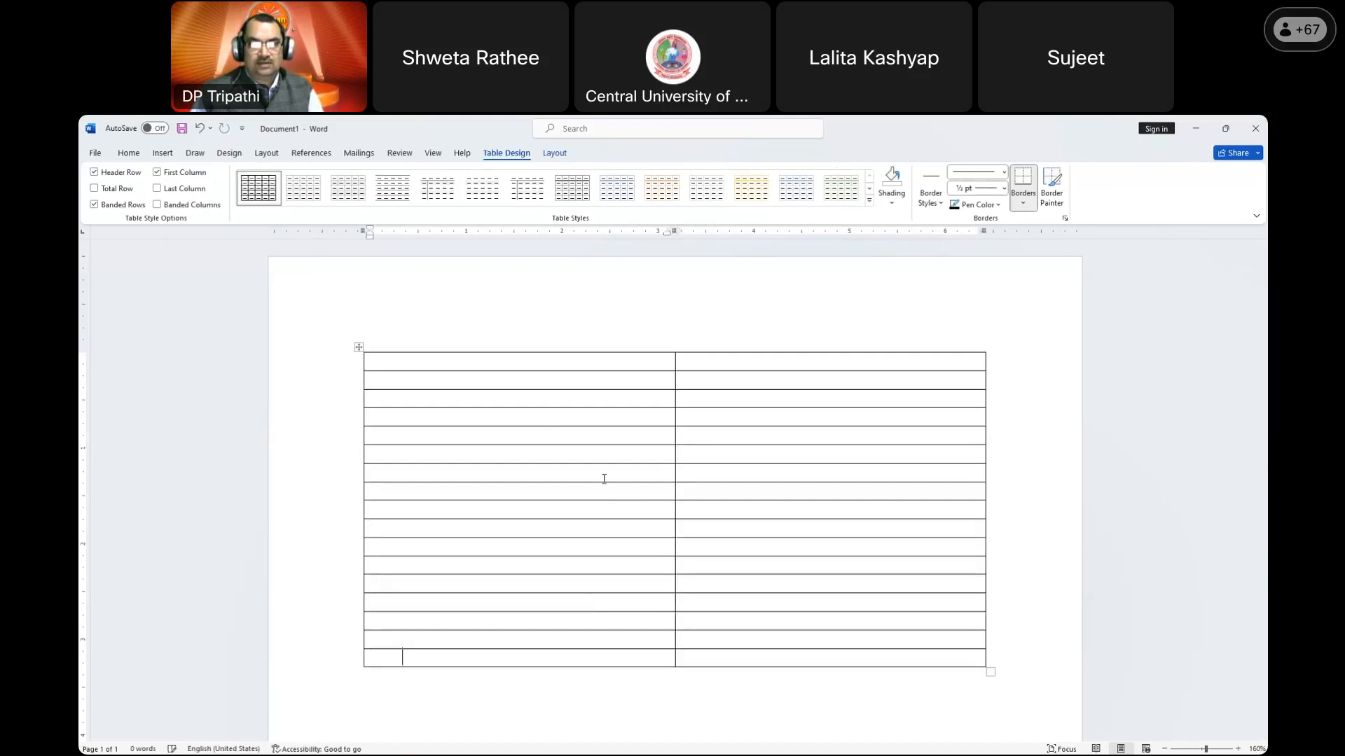
click(515, 363)
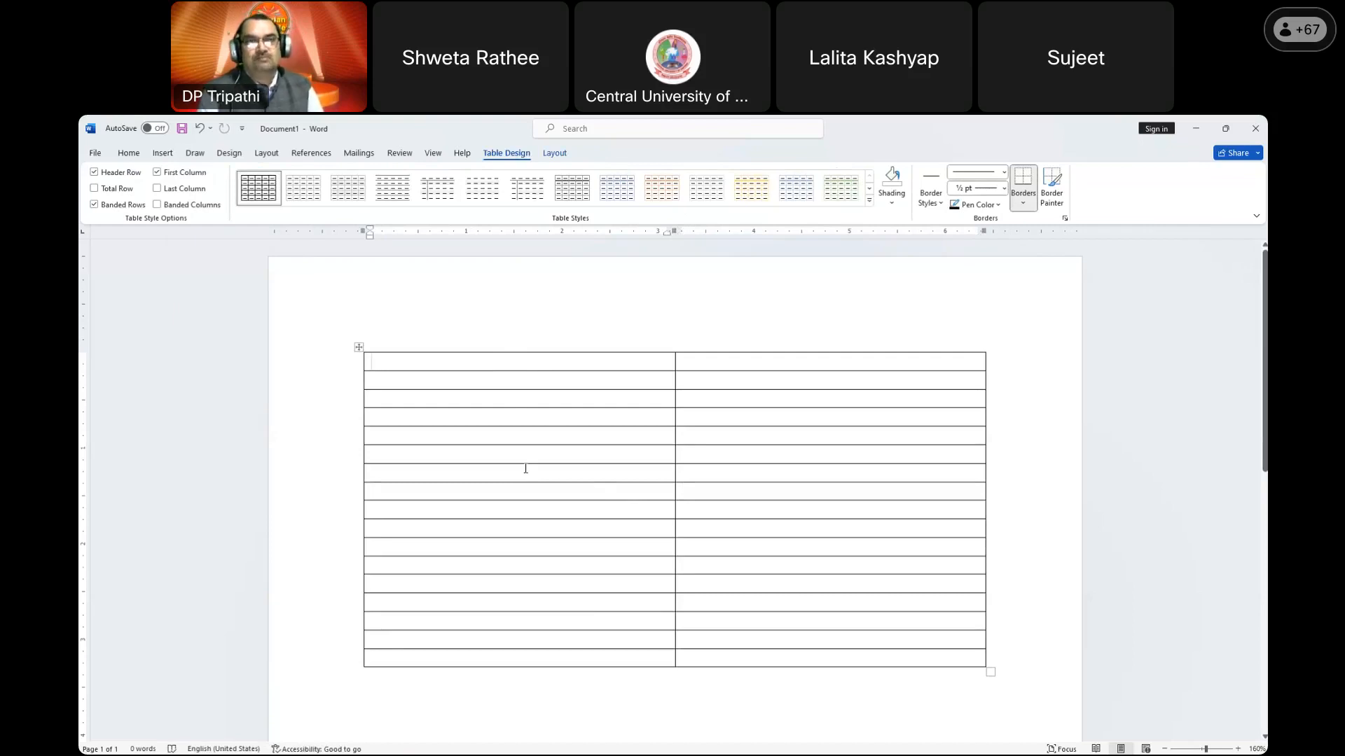
Step: Enter labels ISBN No., Class no, Book No, Author, Title and Sub-Title down the first column
text(ISBN No.)
key(Down)
text(Class n)
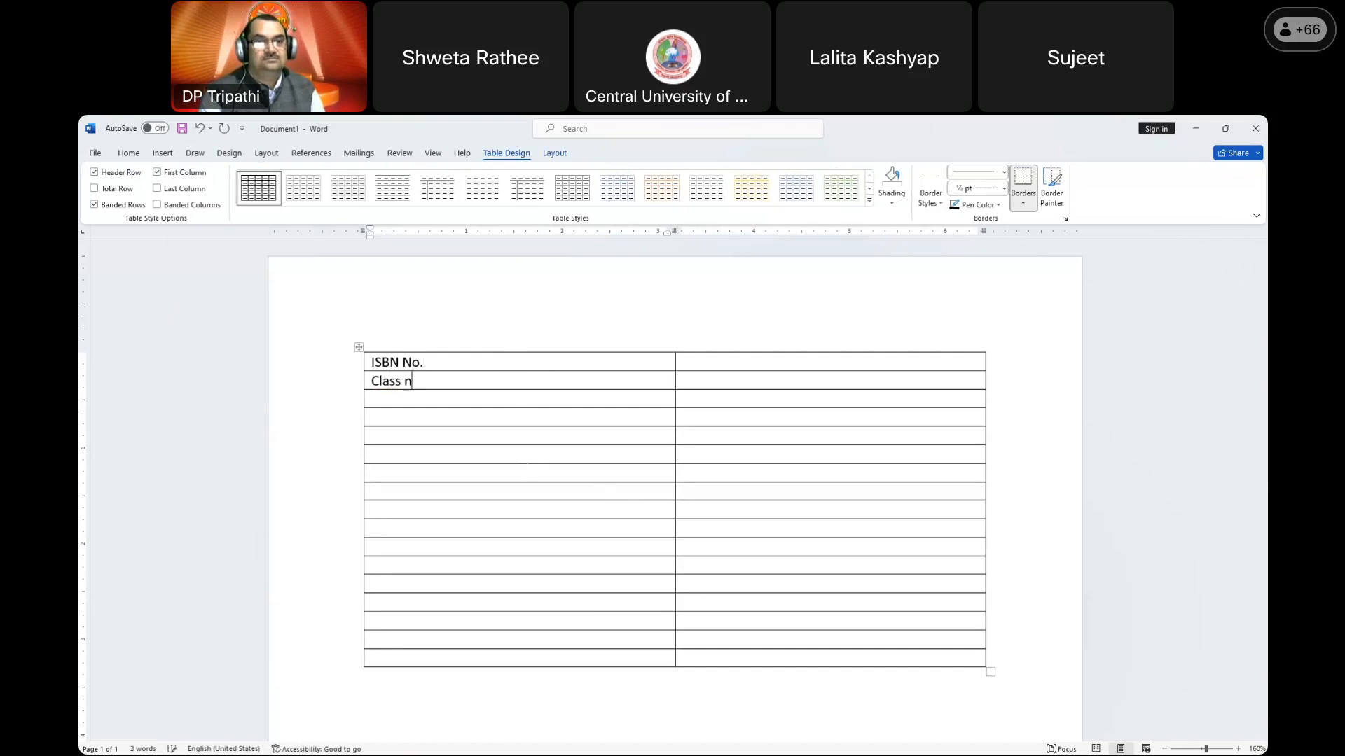
text(oBook No)
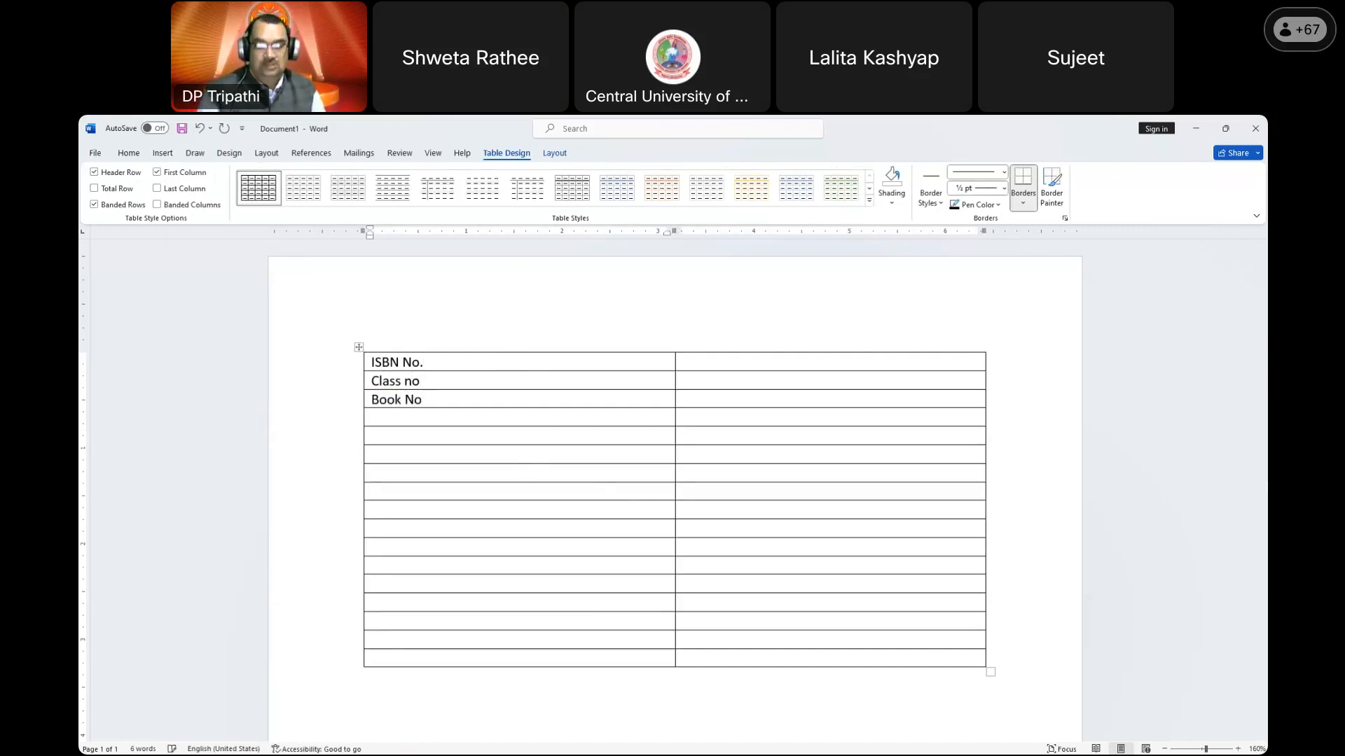
key(Down)
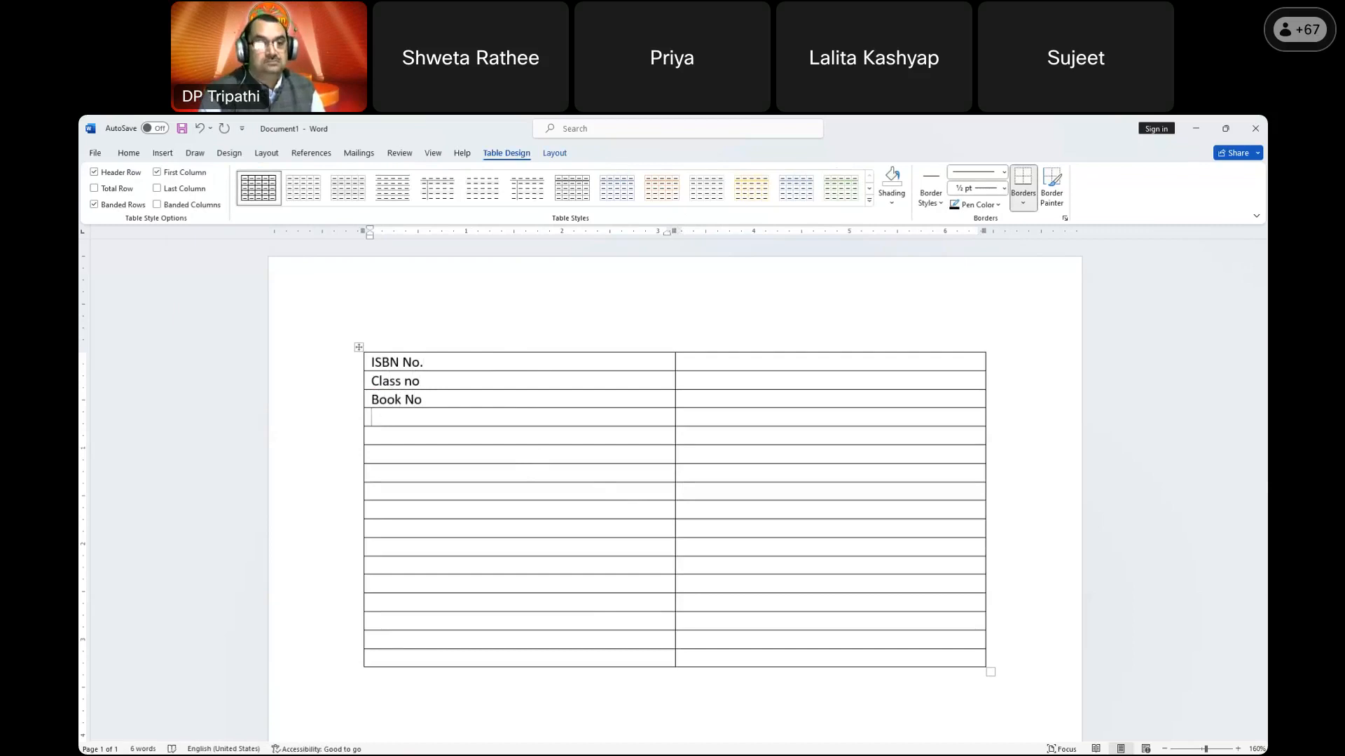
text(Author)
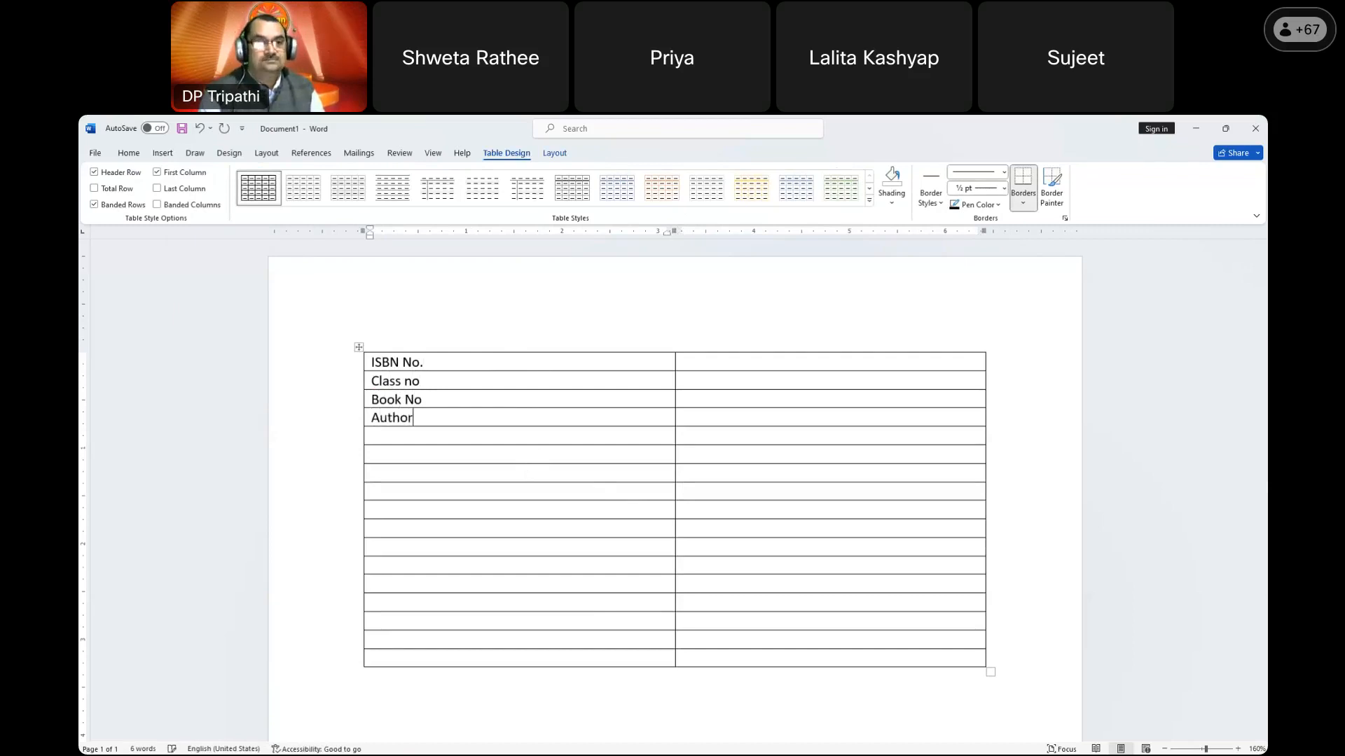
text(Title)
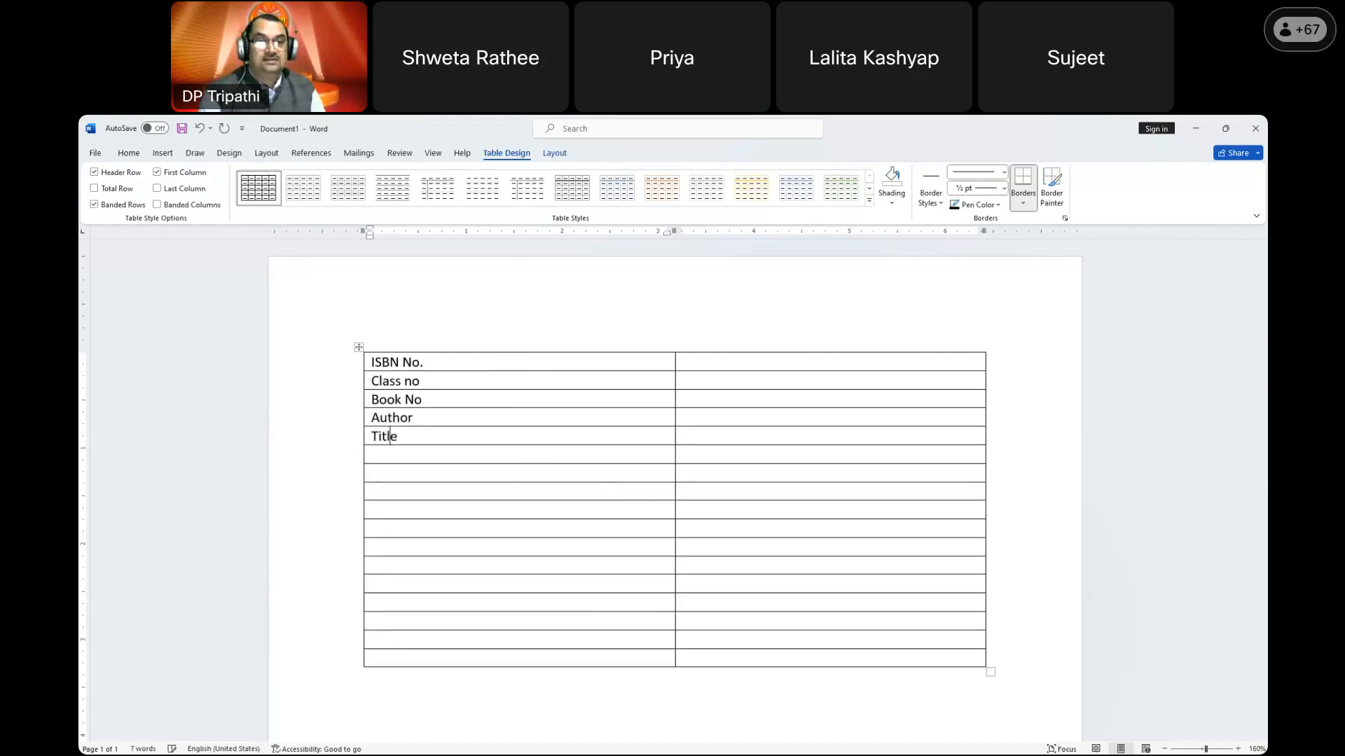
key(Down)
text(Sub)
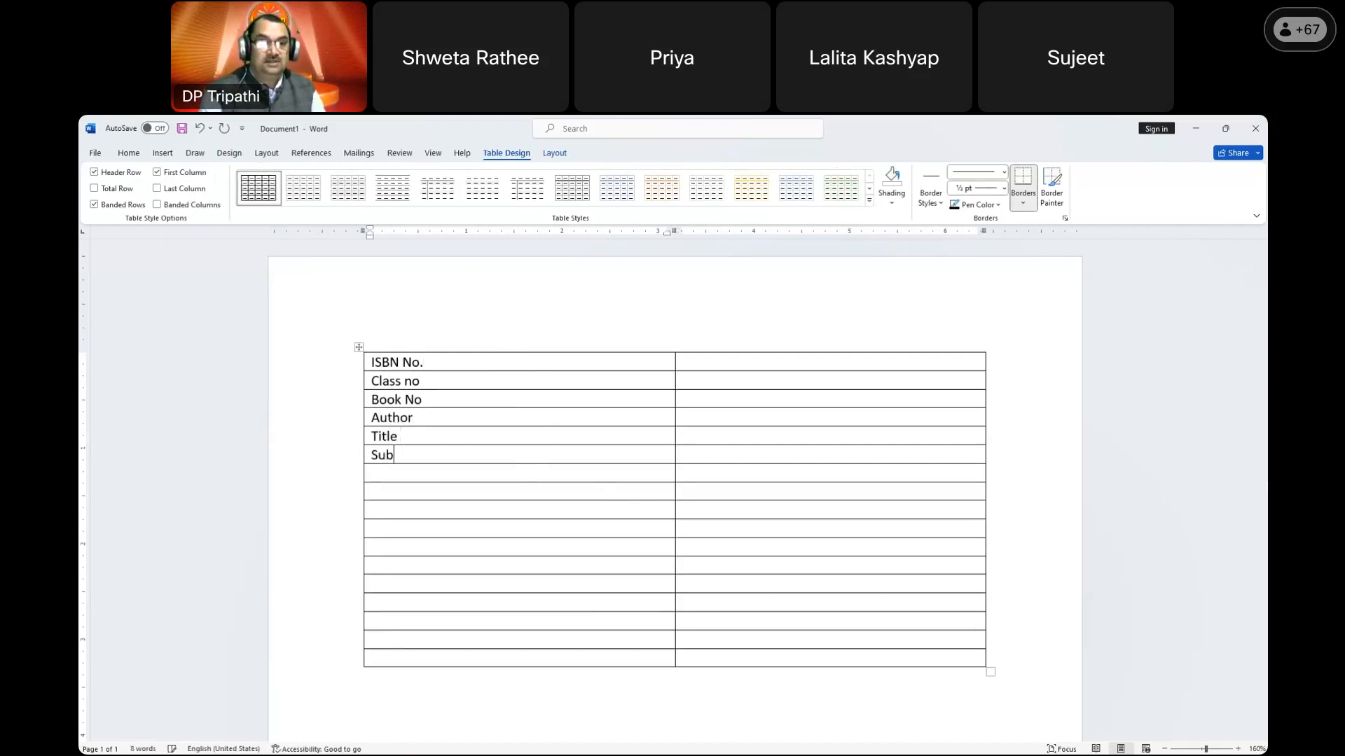
text(-Title)
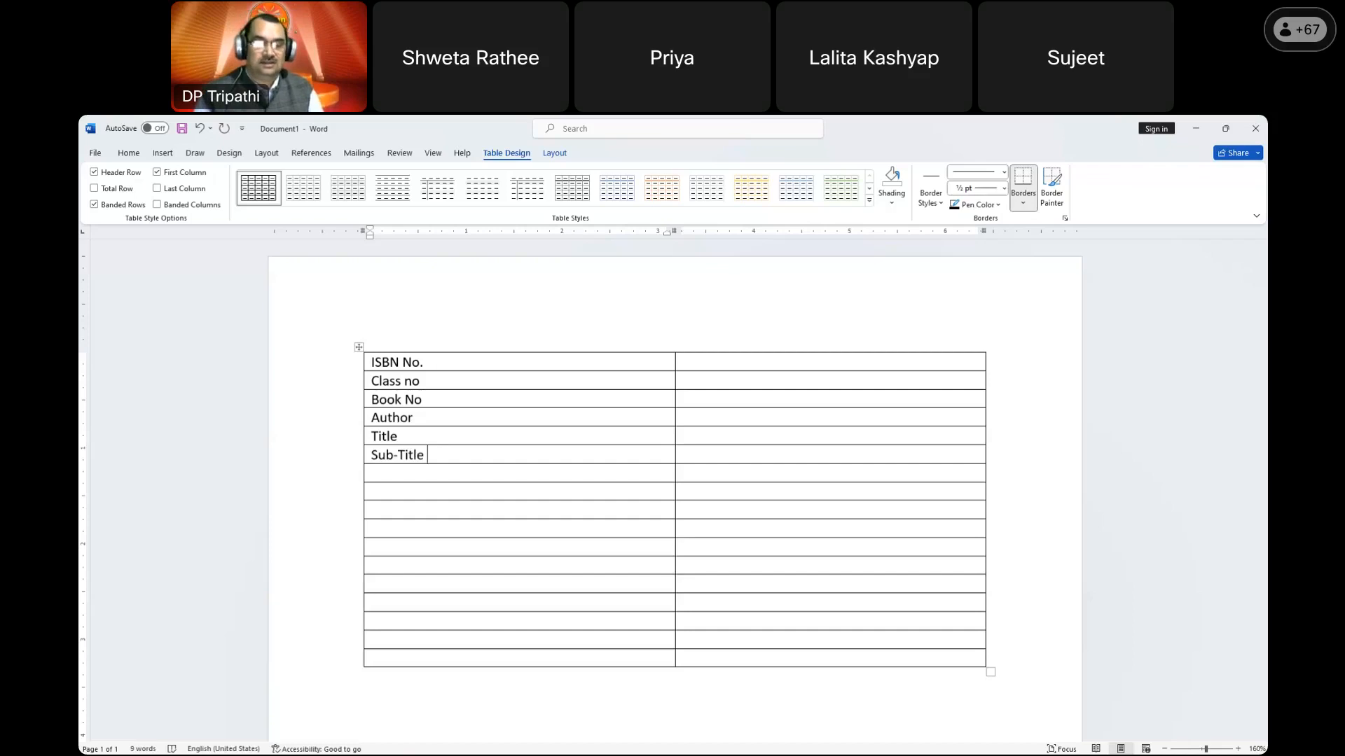
Step: Add Statement of Responsibility, Edition and Name of Publisher labels, correcting the typos
click(422, 476)
text(Statement)
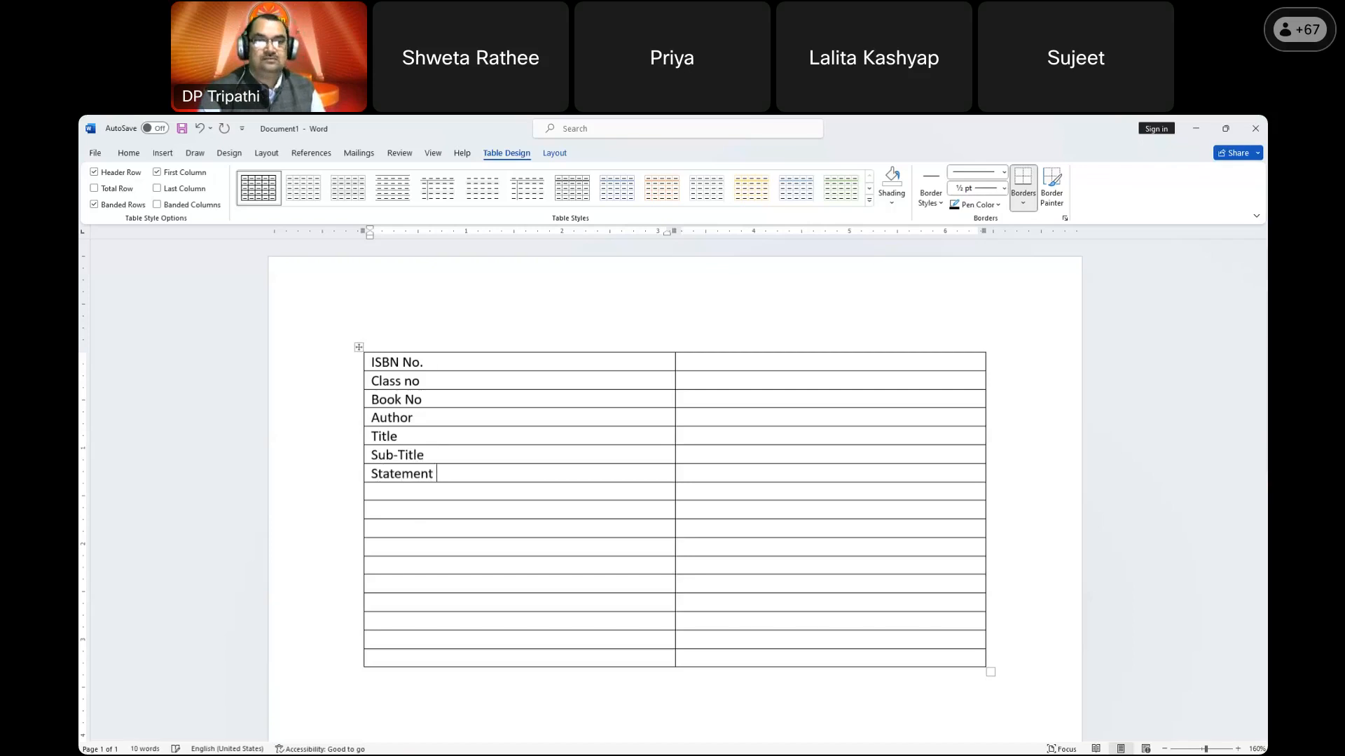
text( of rEsp)
key(BackSpace)
key(BackSpace)
key(BackSpace)
key(BackSpace)
text(Responsibility )
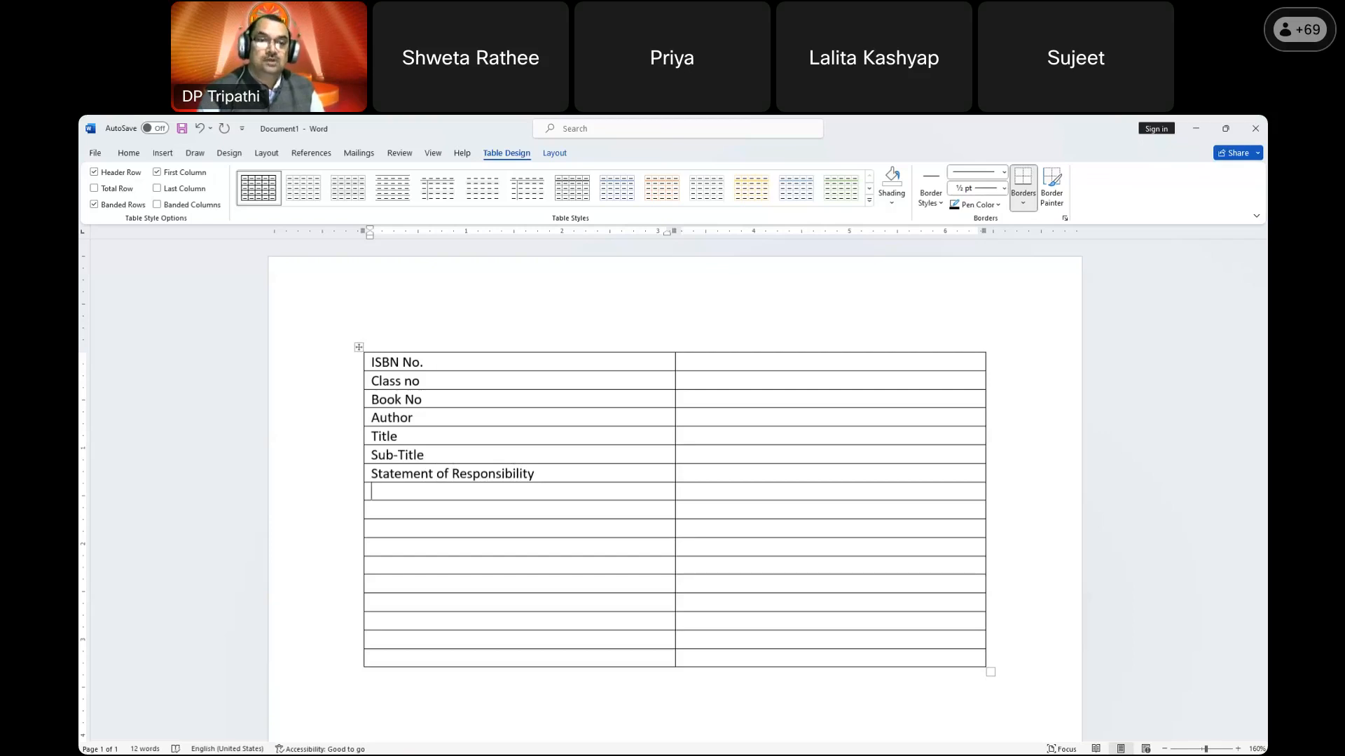
text(Edition)
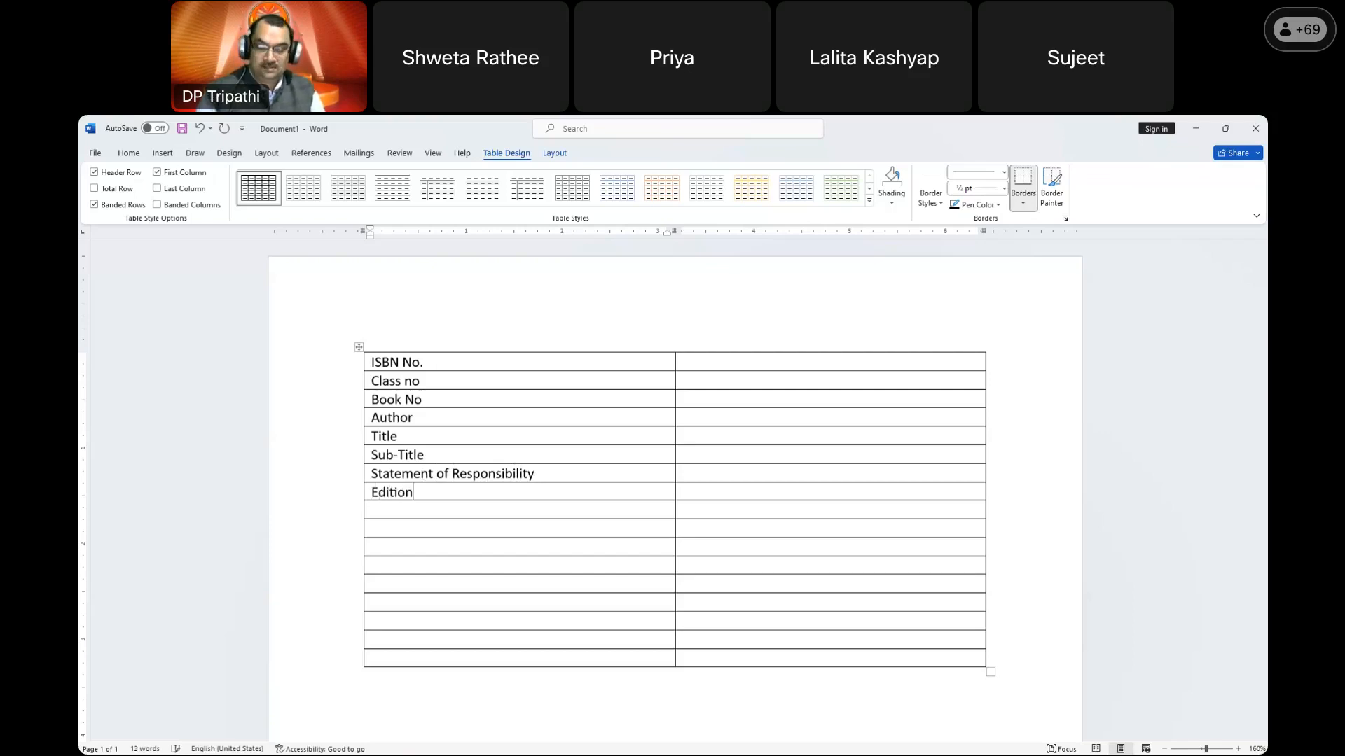
text(Name)
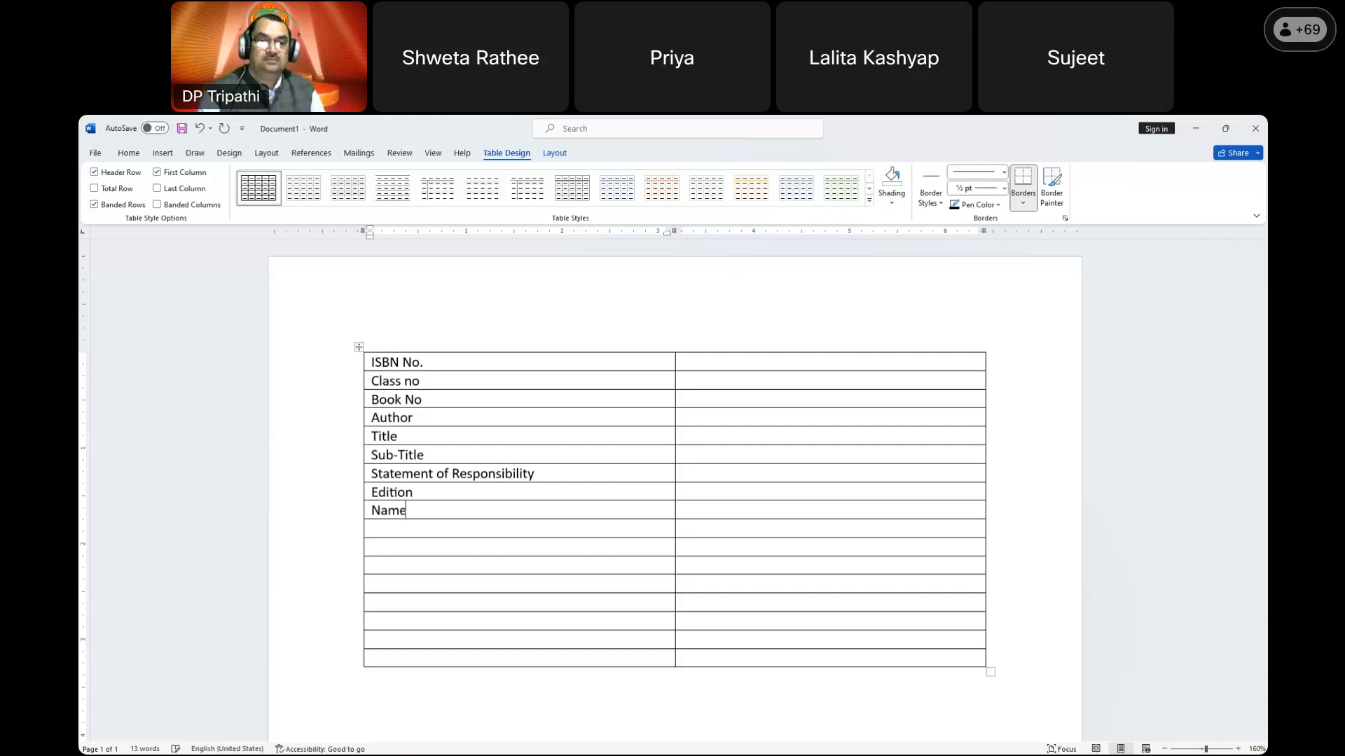
text( of pUblihser)
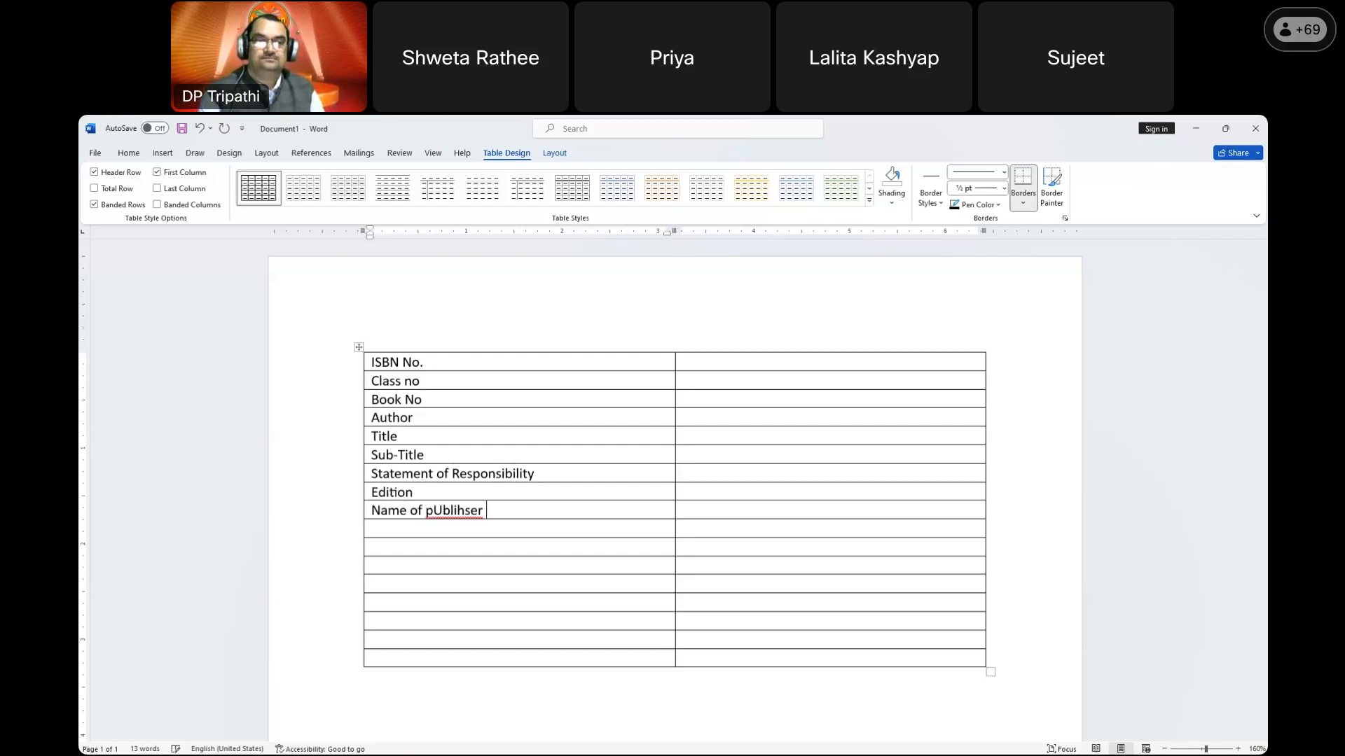
key(BackSpace)
key(BackSpace)
key(BackSpace)
key(BackSpace)
key(BackSpace)
key(BackSpace)
key(BackSpace)
key(BackSpace)
key(BackSpace)
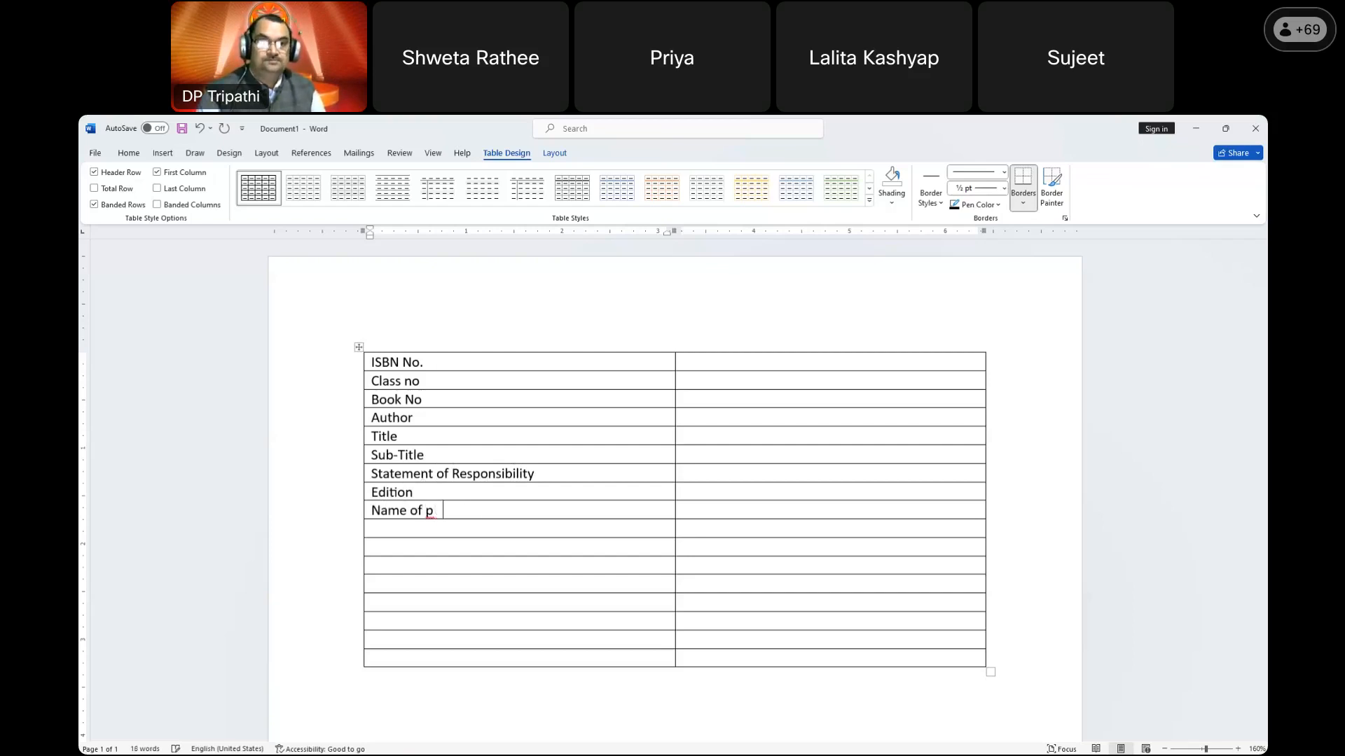
text(Publisher)
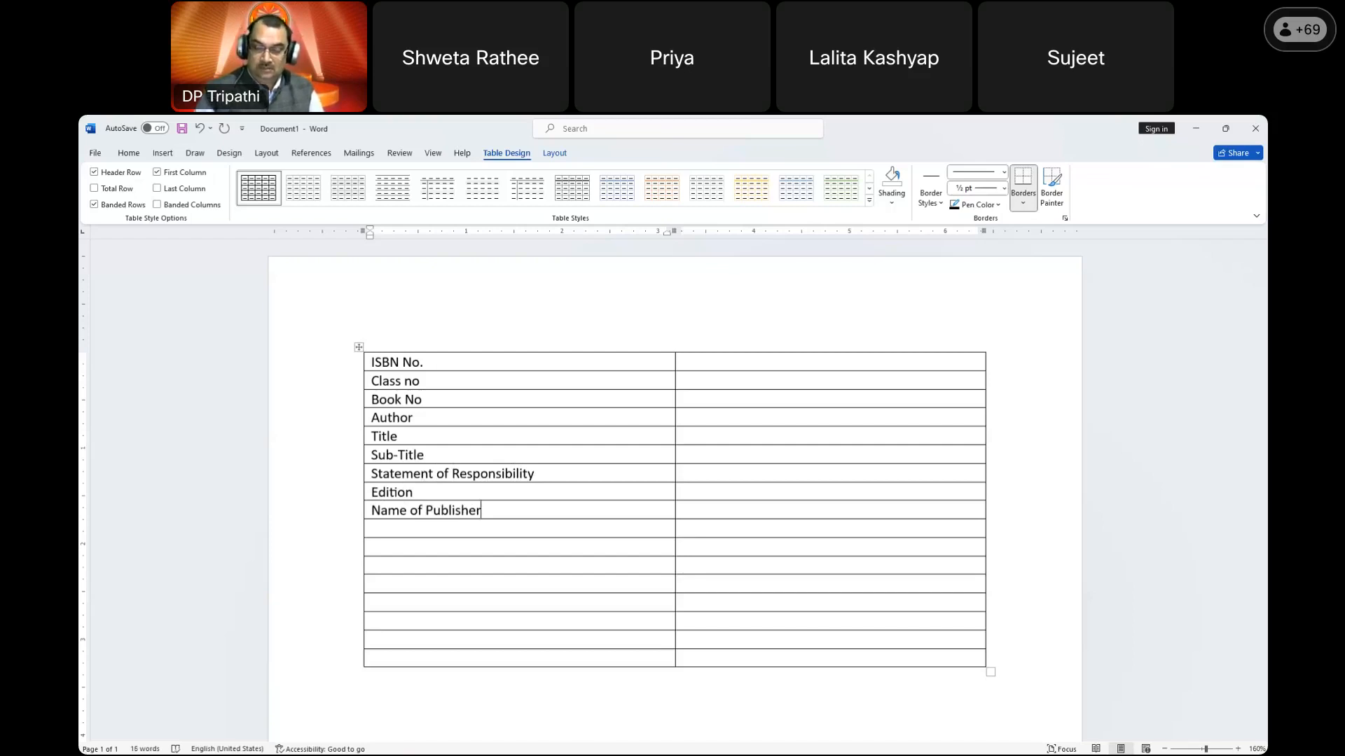
Step: Add Place of Publication, Year of Publication, Physical Description, Series Statement and Series Volume labels
click(364, 512)
drag(377, 516, 385, 529)
click(388, 510)
text(Place)
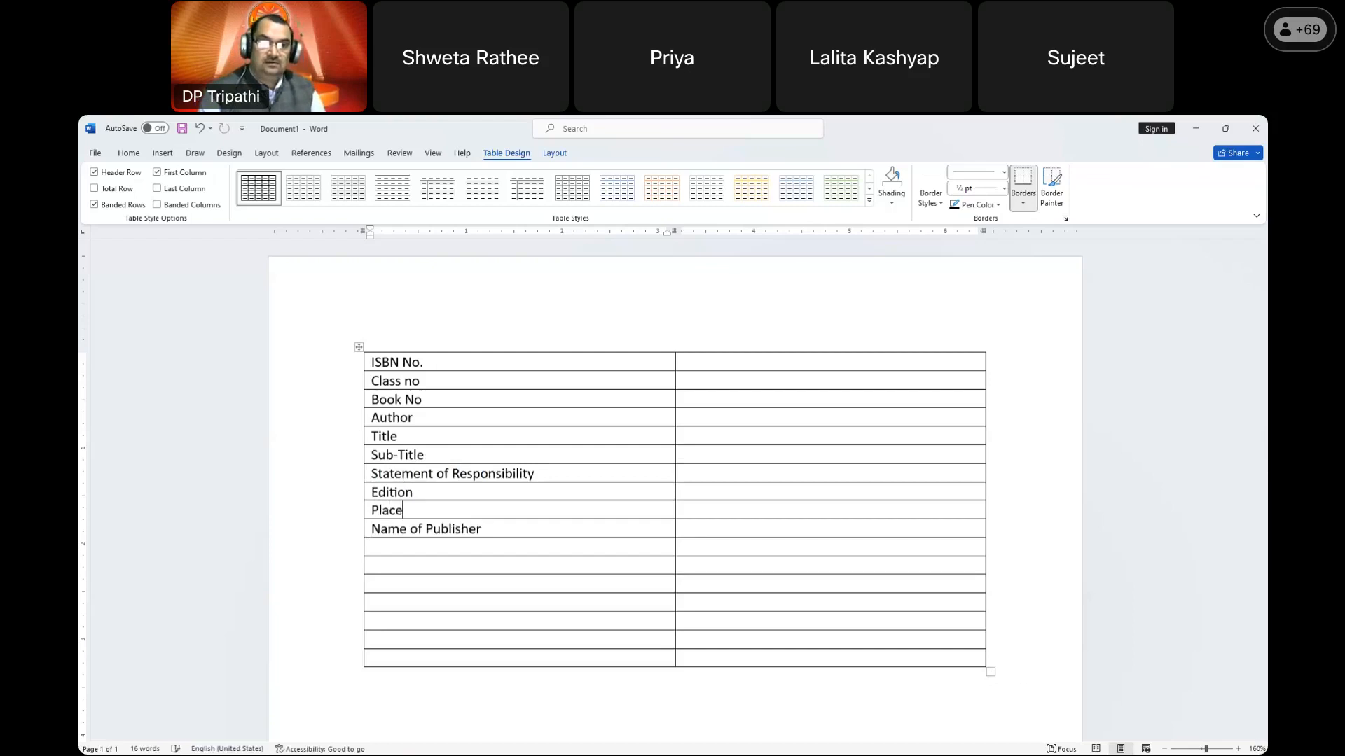
text( of Publ)
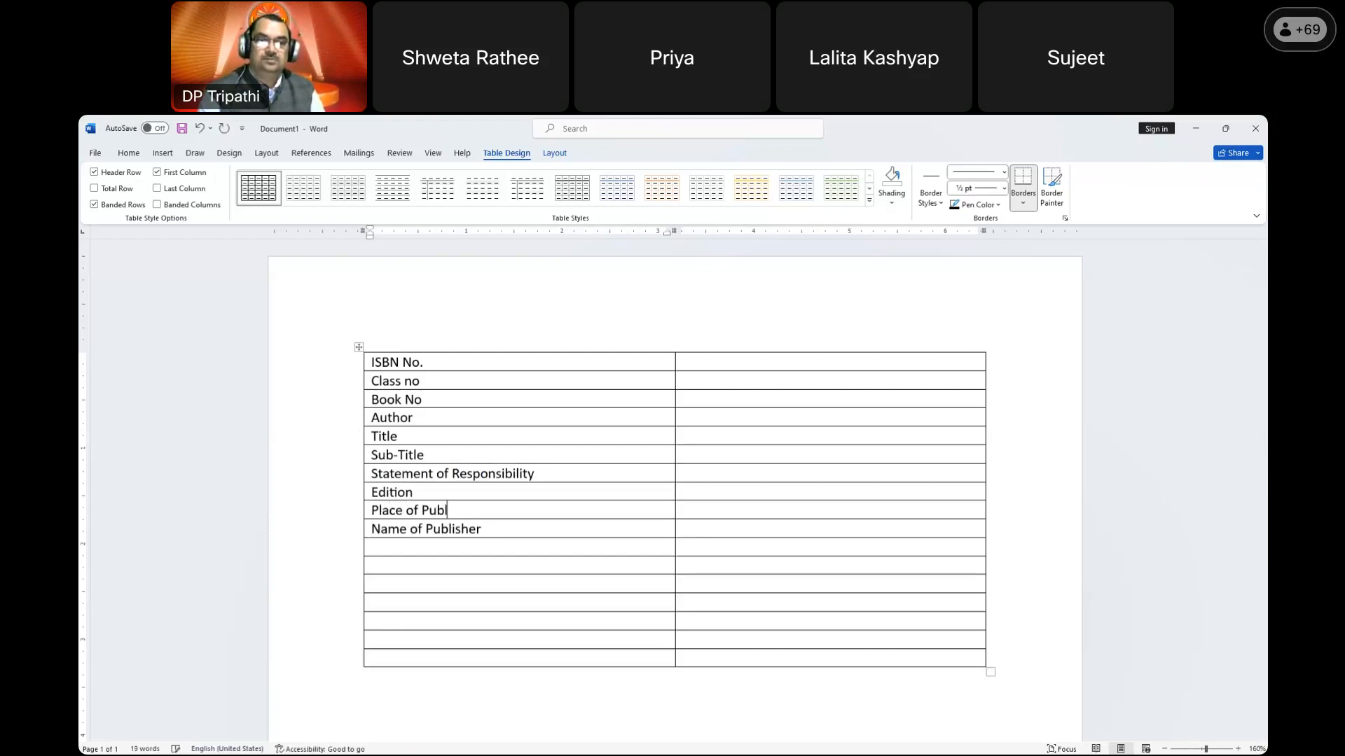
text(ication)
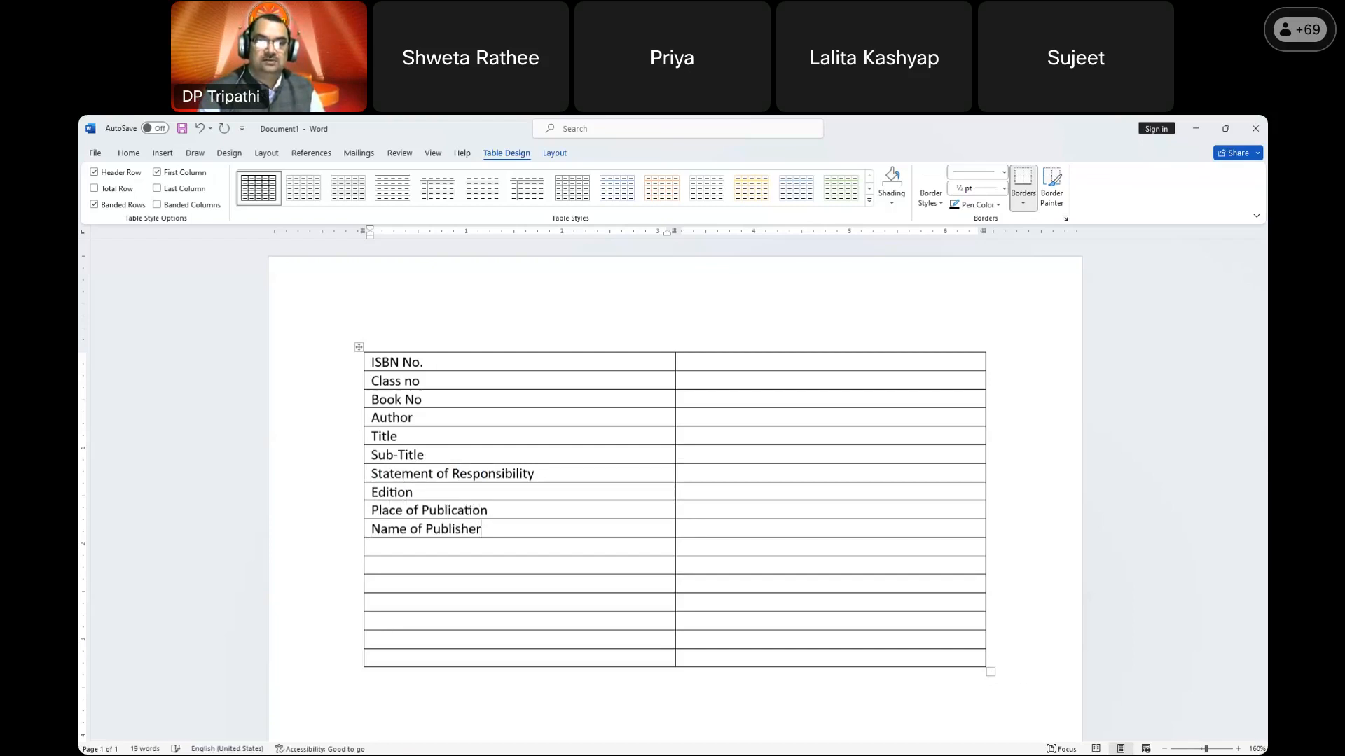
text( Name of Publisher Yea)
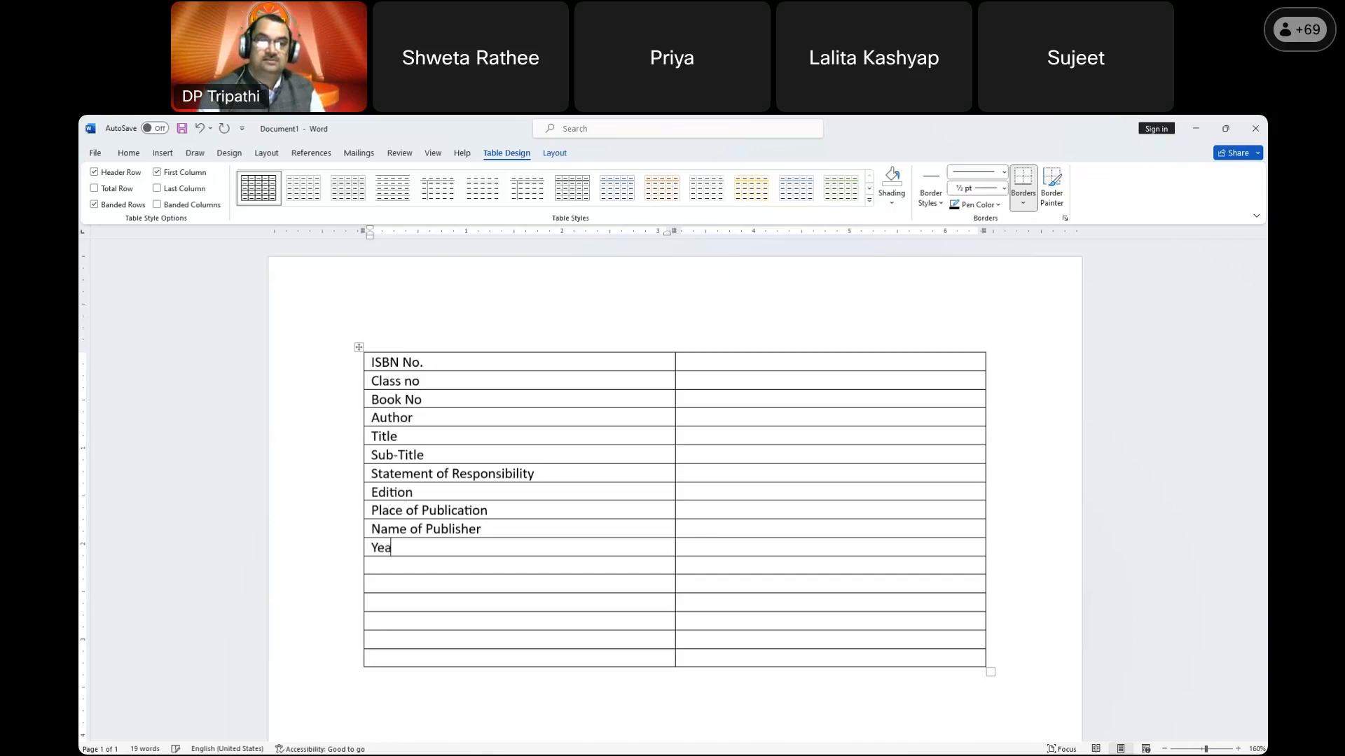
text(r of Publication)
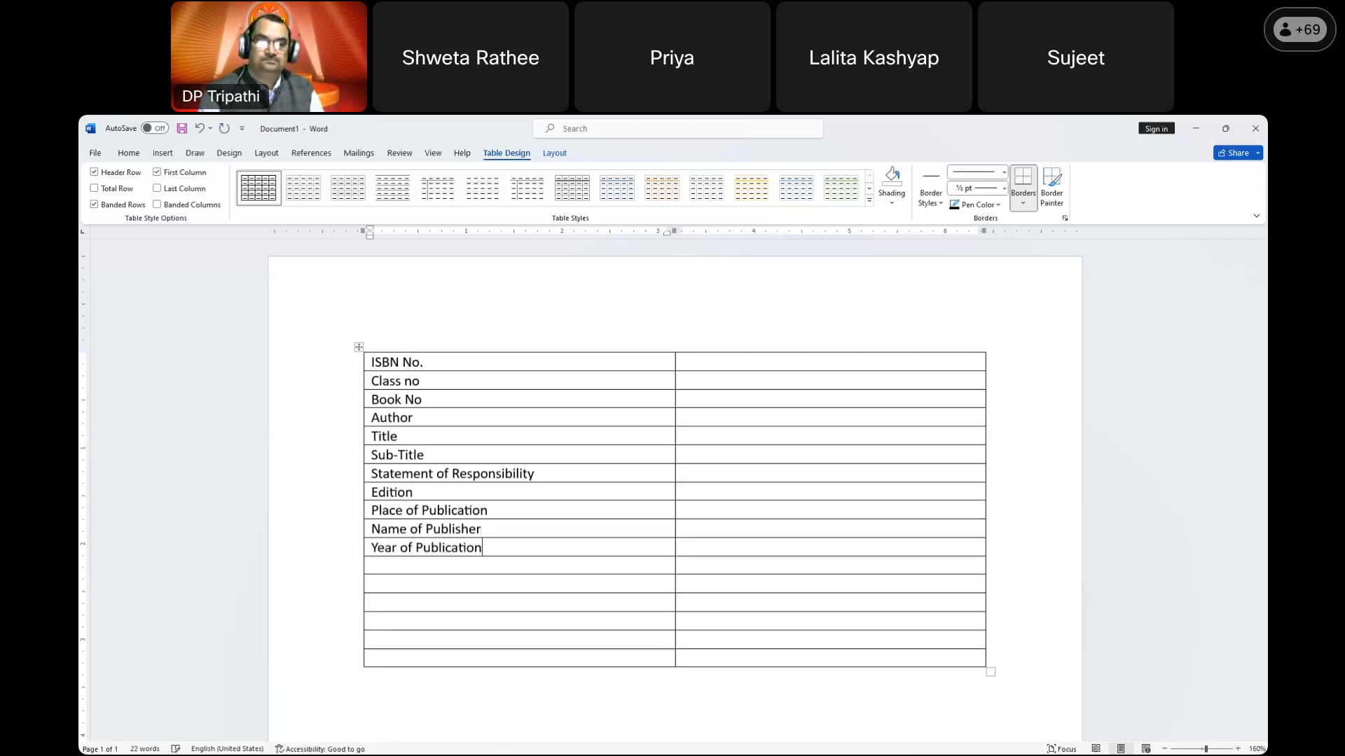
key(Down)
text(Physical Description)
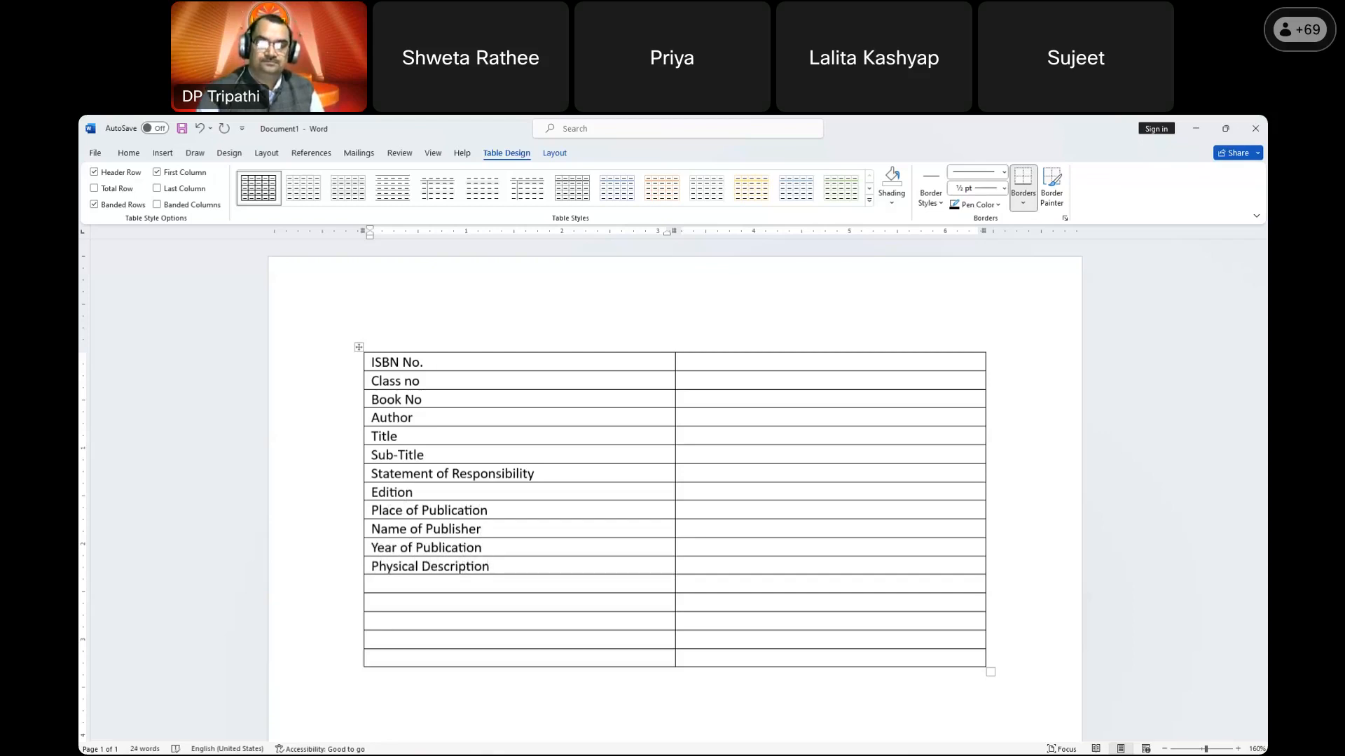
key(Down)
text(Seri)
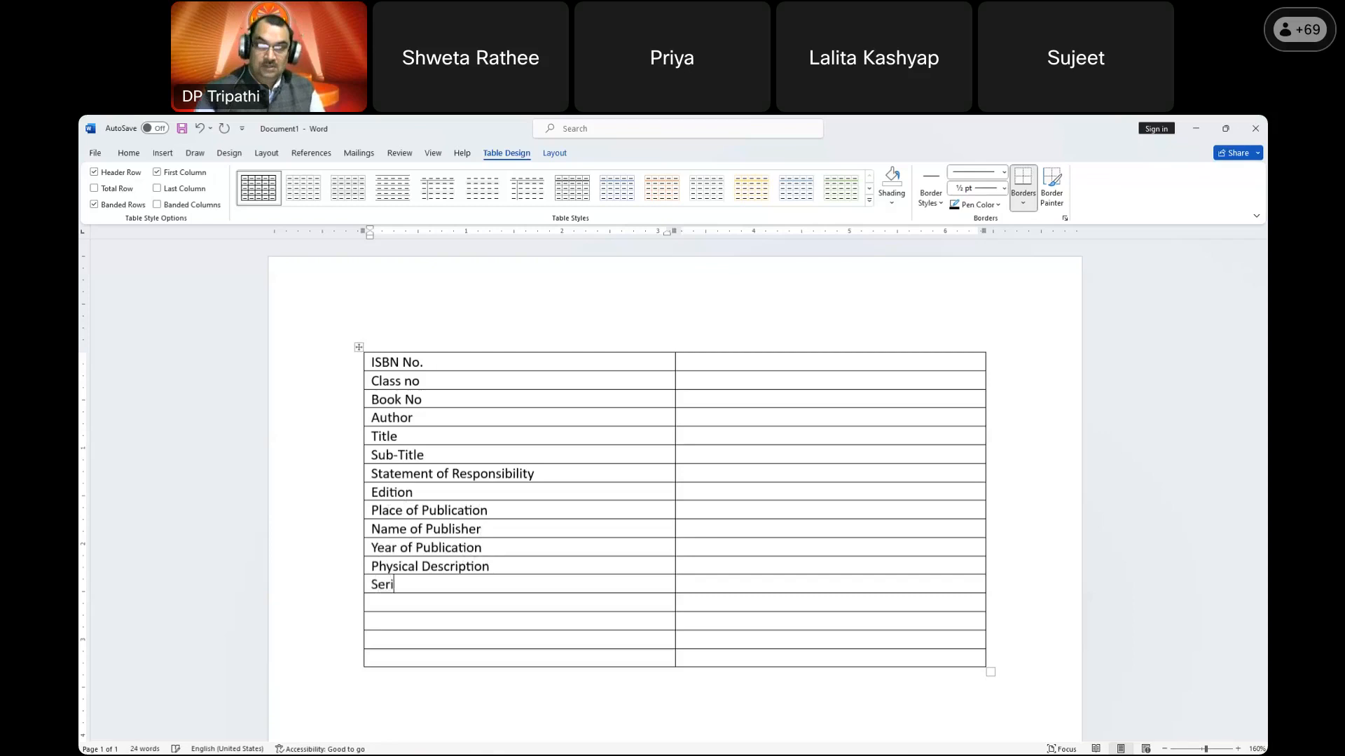
text(es Statement )
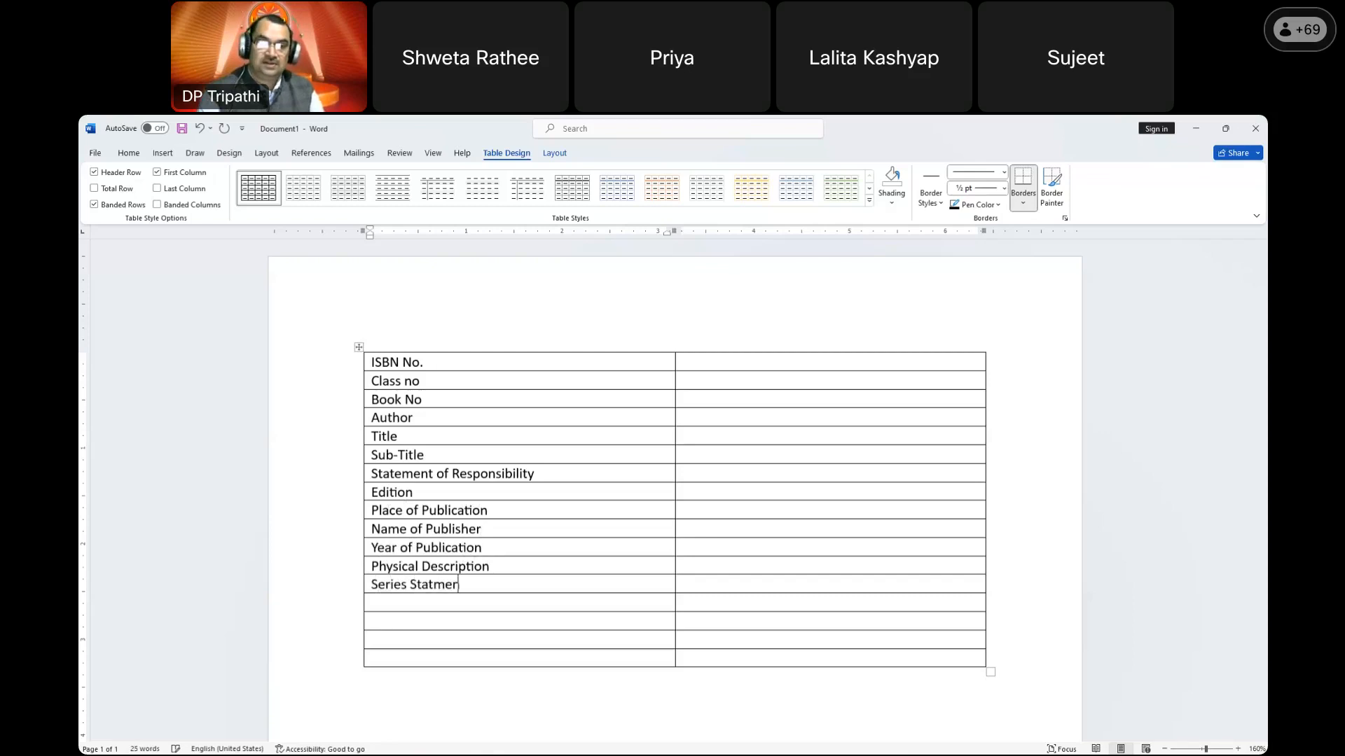
text(Series Volumer)
key(BackSpace)
key(Down)
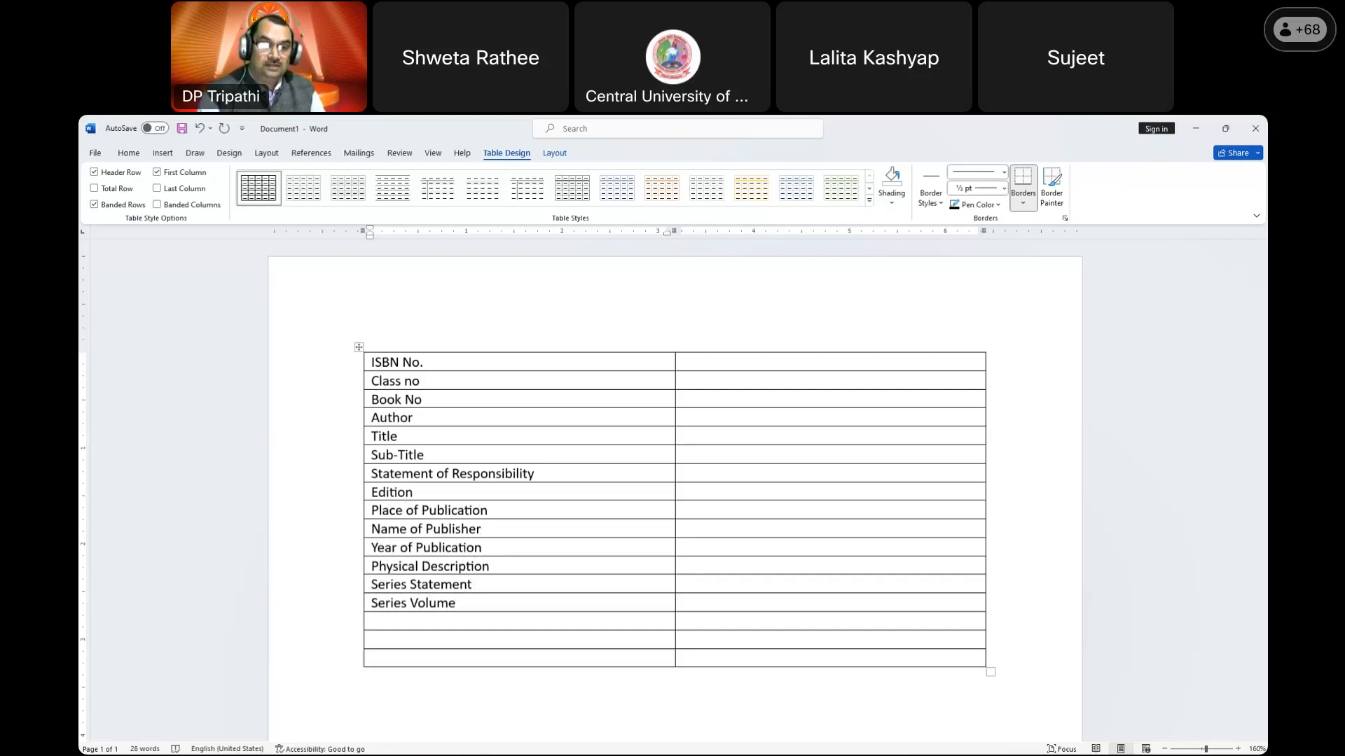
Step: Add Subject, 'Second / Third Author, Edition, Collaborator, Tr. etc.' and URI rows, then widen column one
text(Subject)
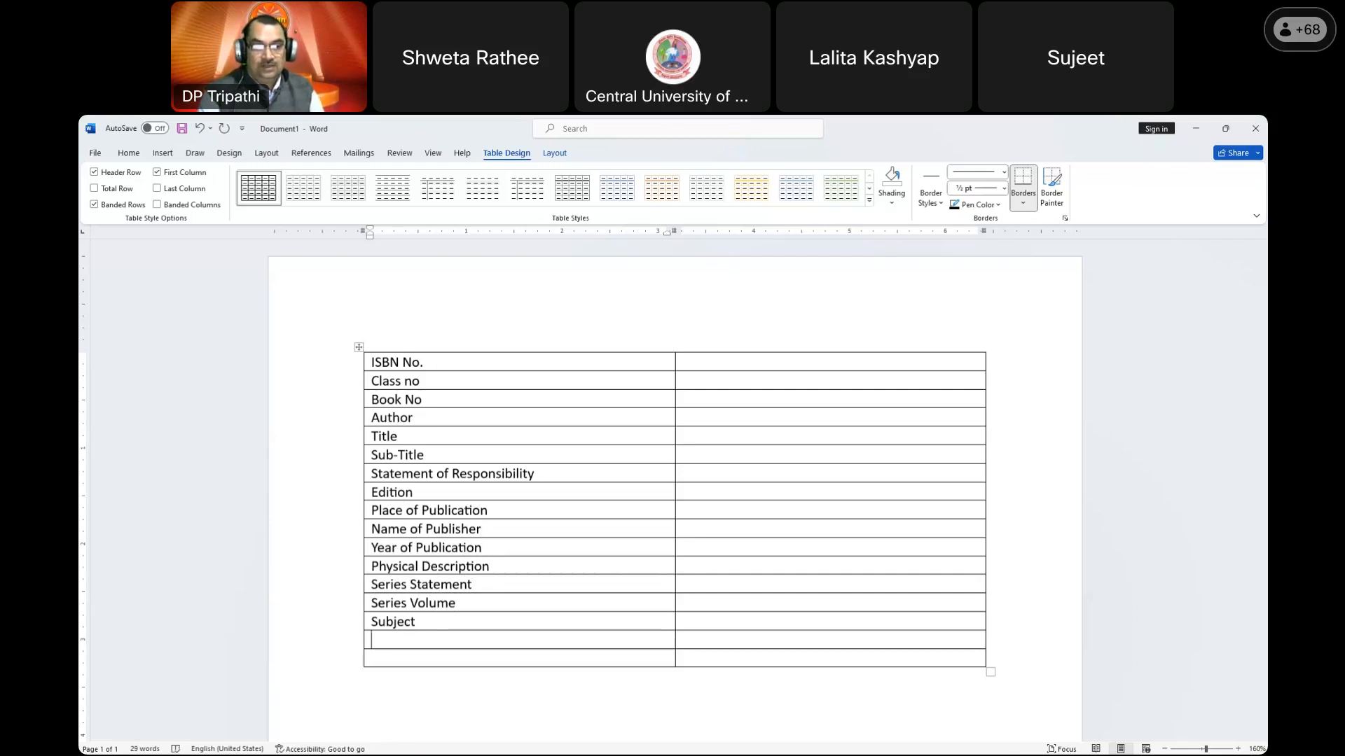
text(I)
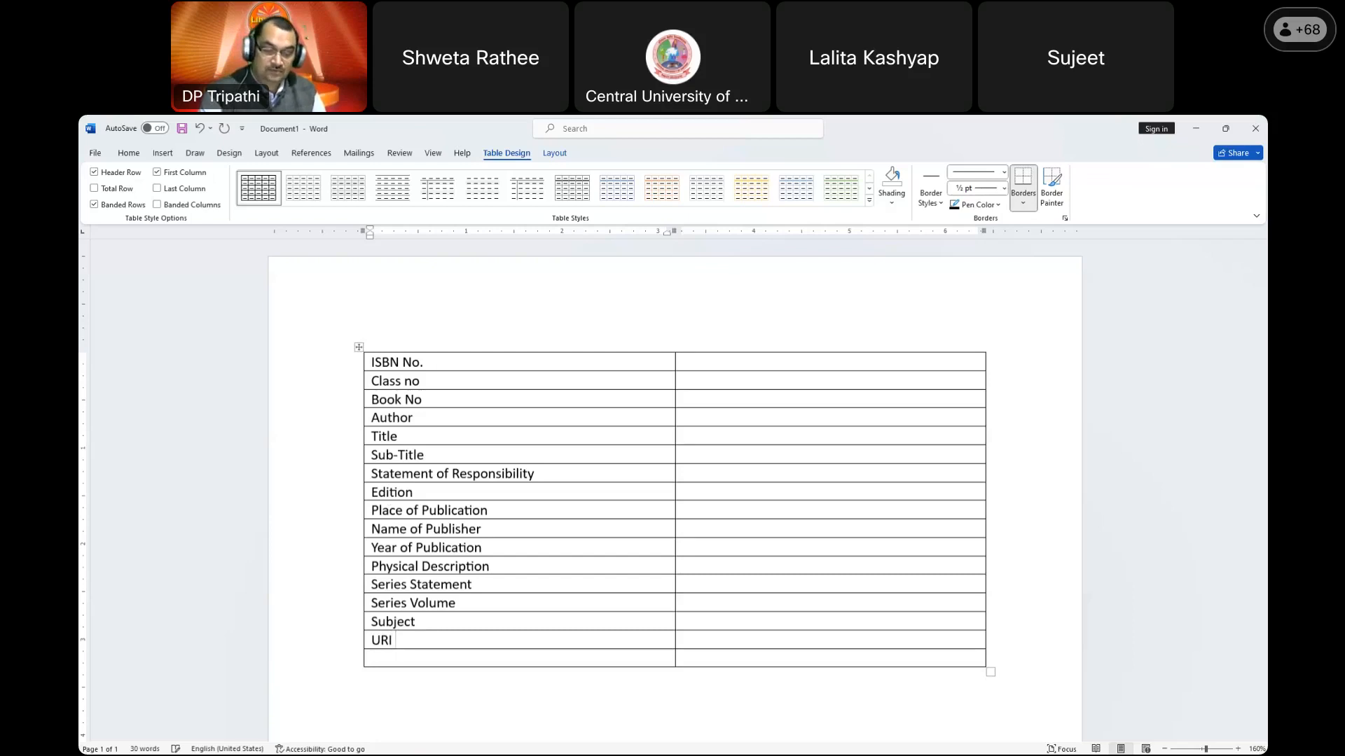
click(372, 659)
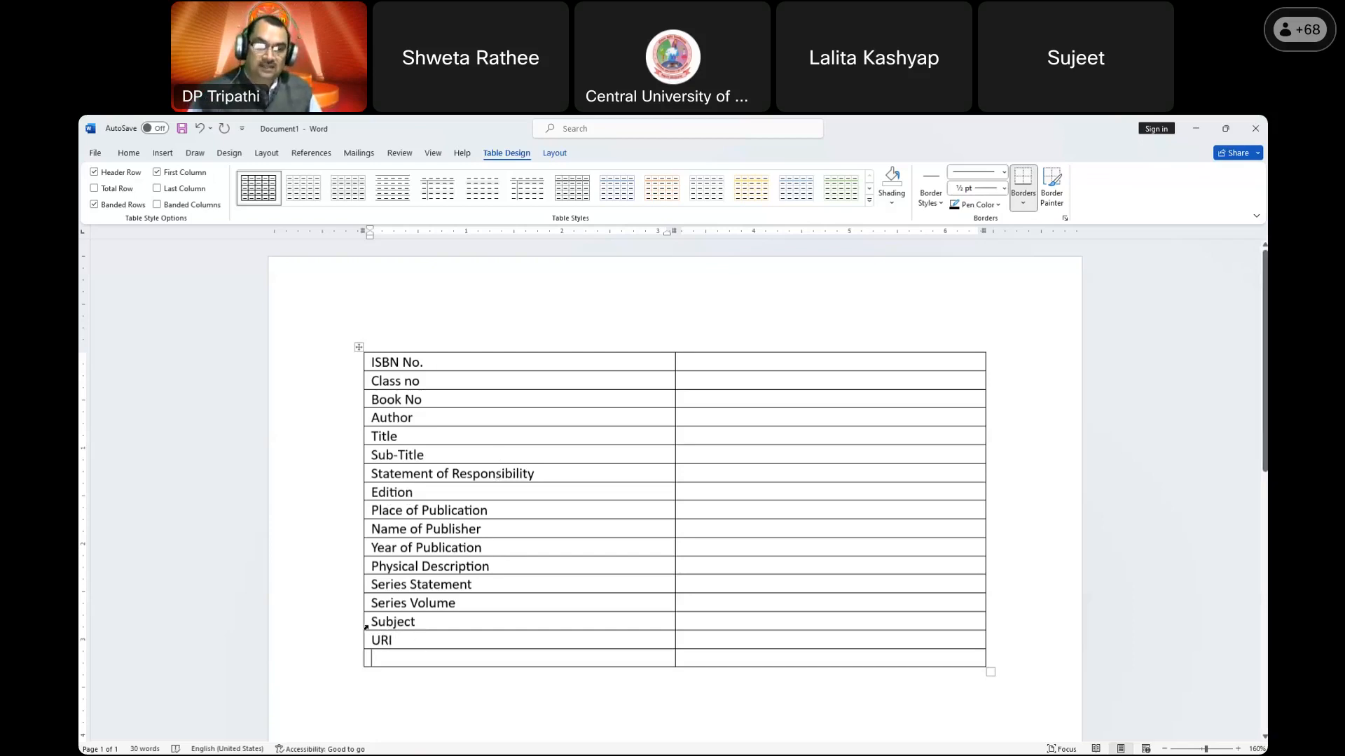
double_click(377, 640)
drag(377, 640, 374, 658)
click(382, 645)
text(Second /)
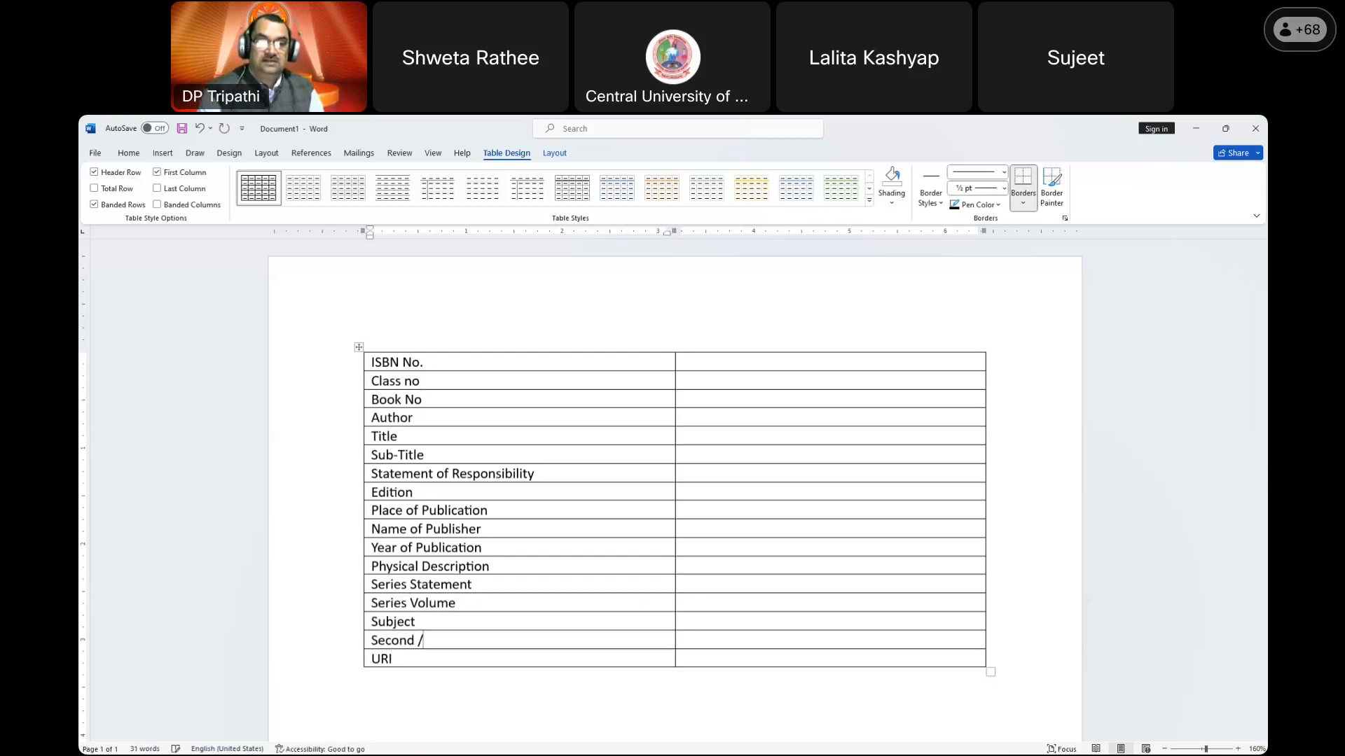
text( Third)
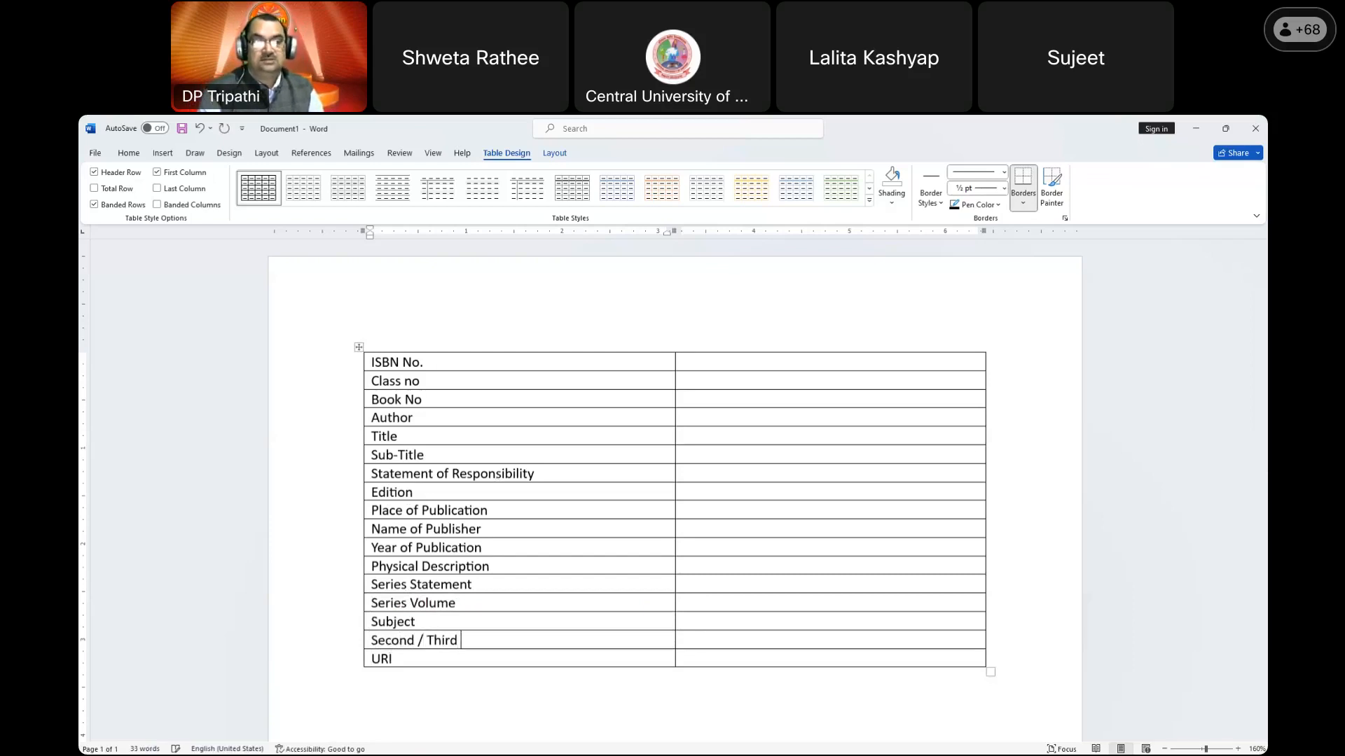
text( Author, Edit)
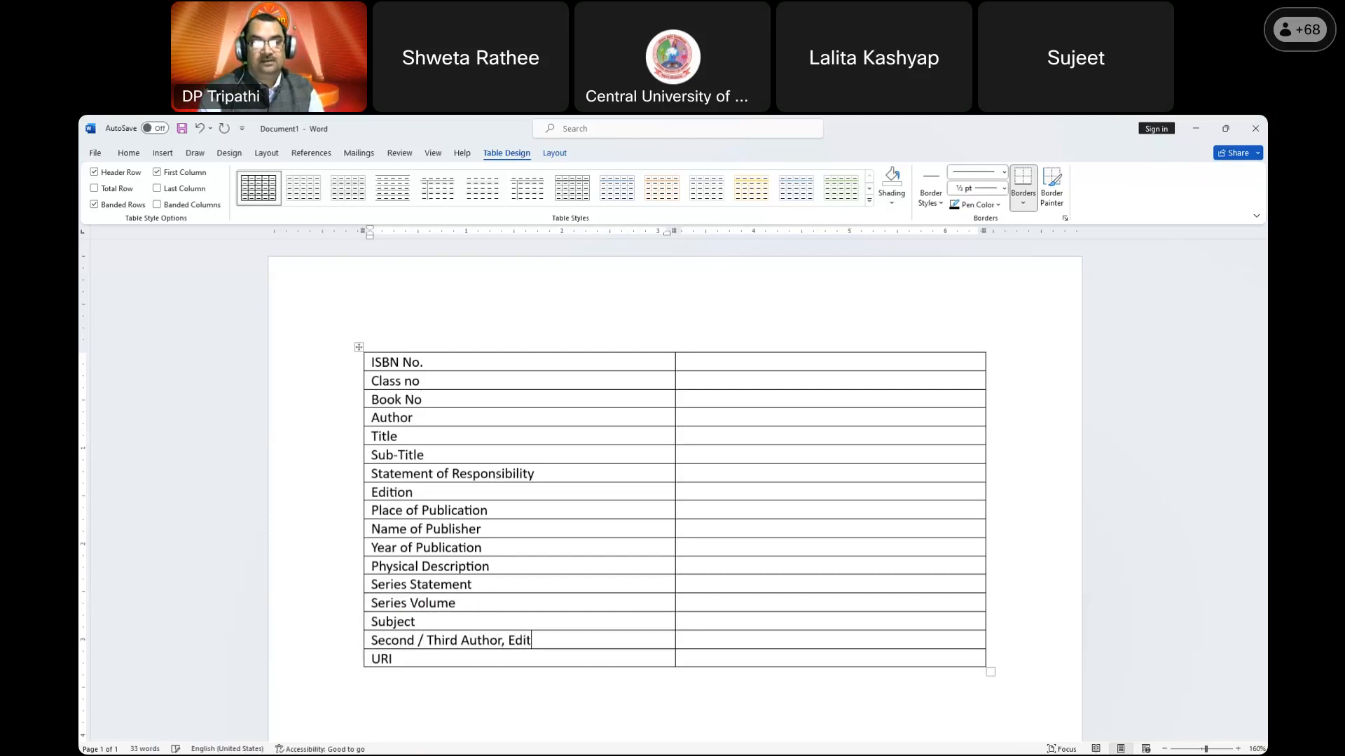
text(ion, Colla)
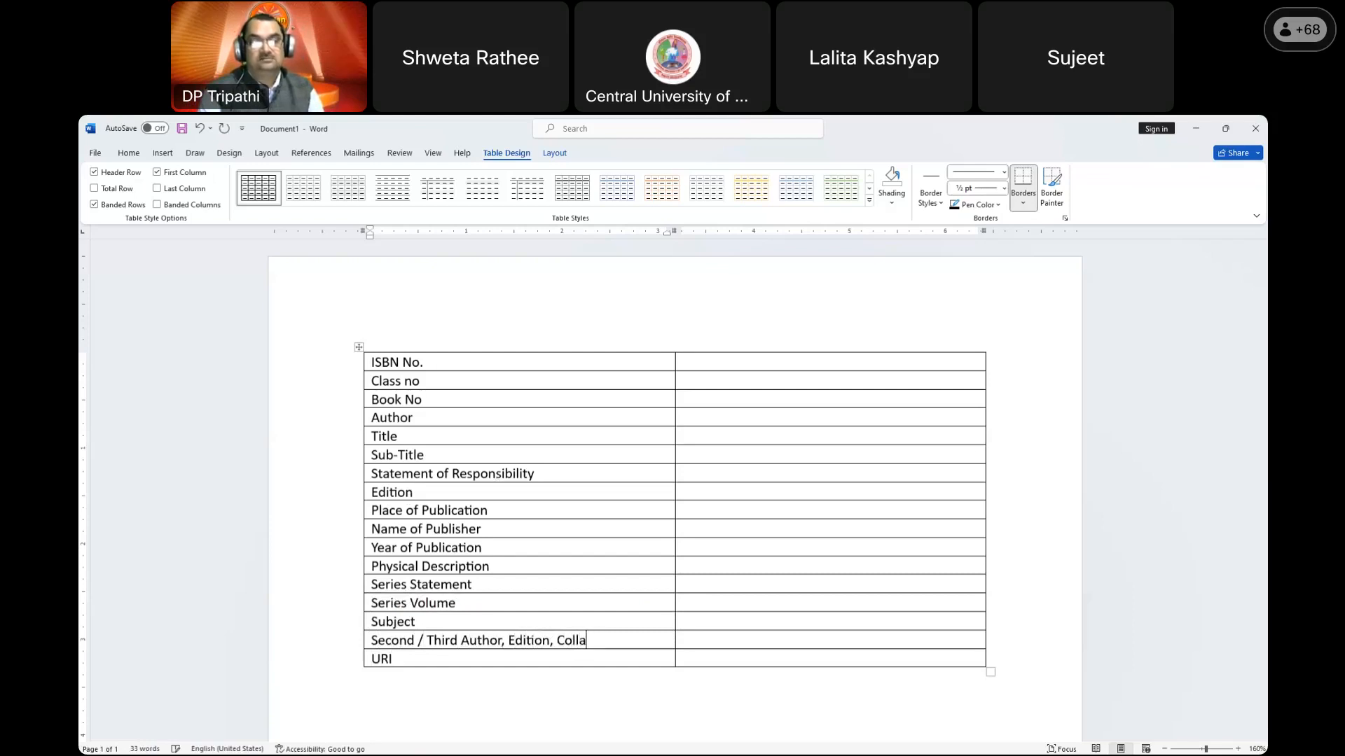
text(borator, Tr)
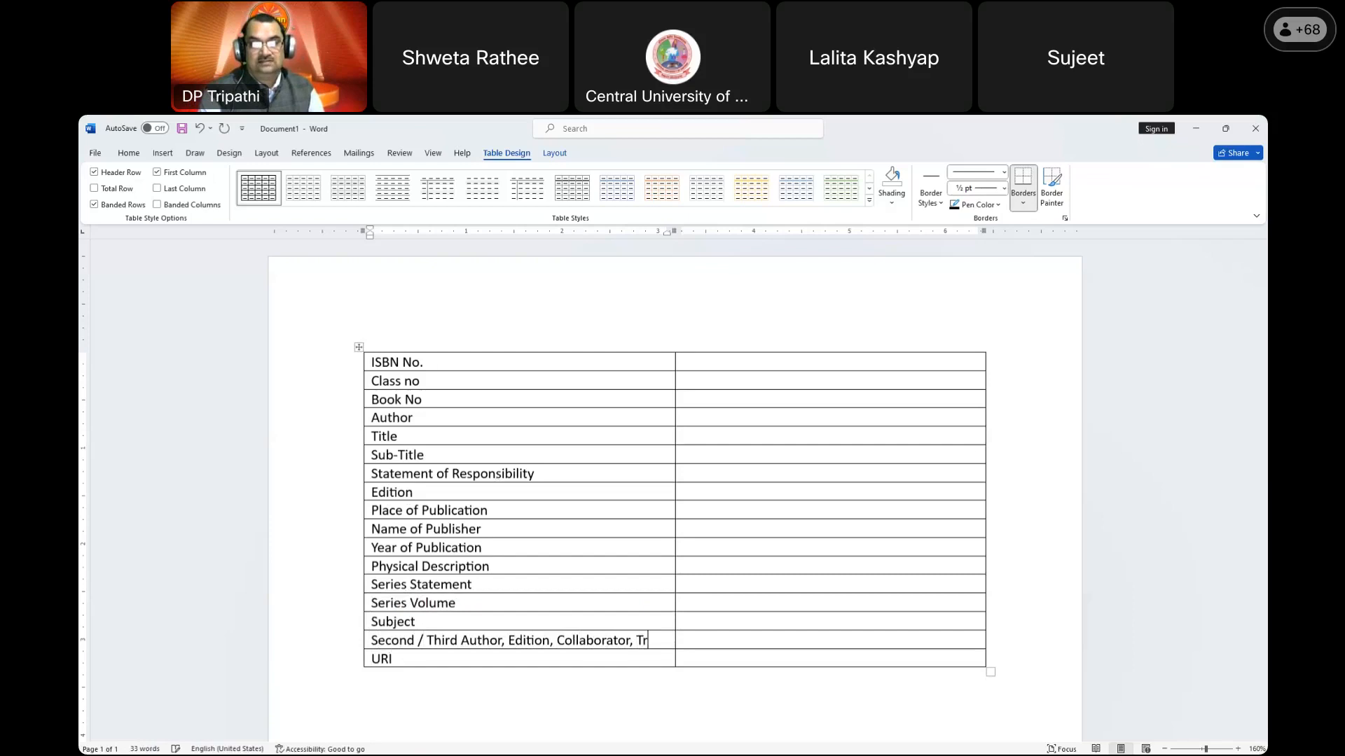
text(. etc.)
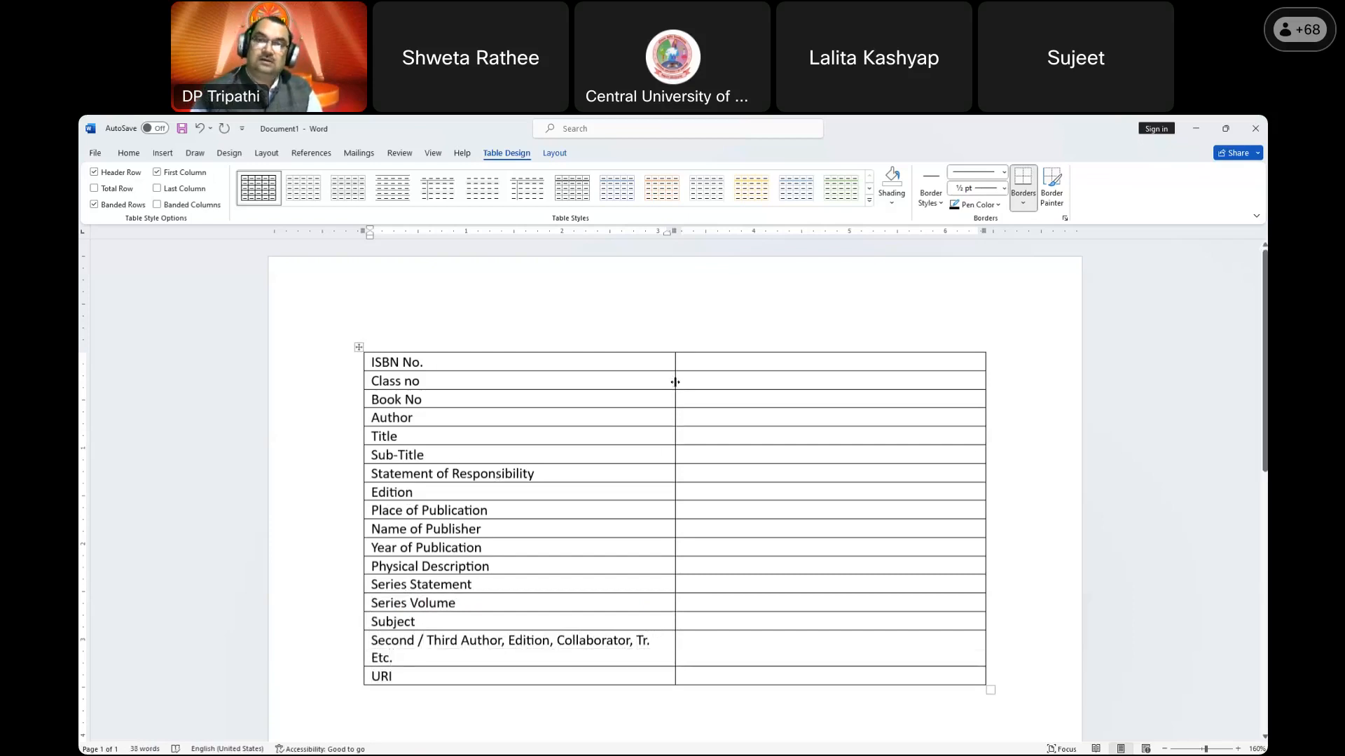
drag(675, 381, 711, 394)
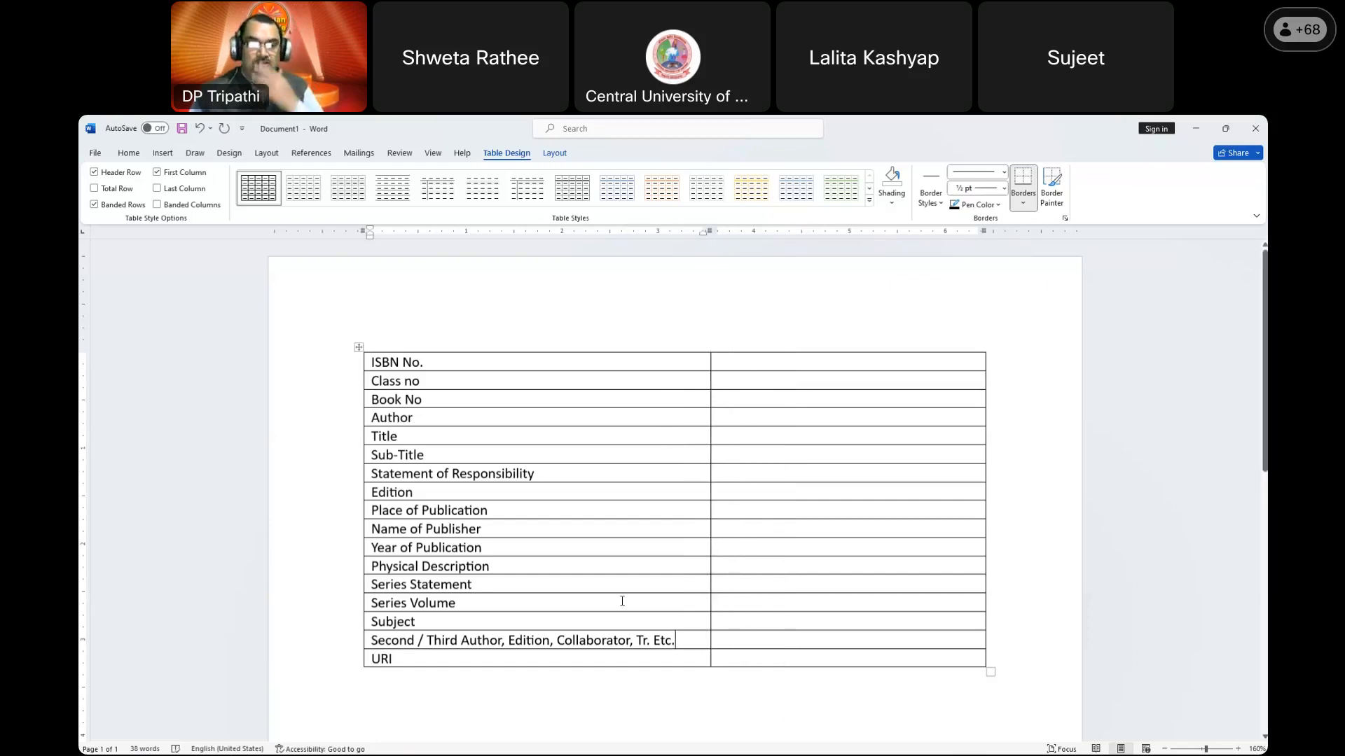
Step: Shade the 'Second / Third Author, Edition, Collaborator, Tr. etc.' cell yellow
click(353, 641)
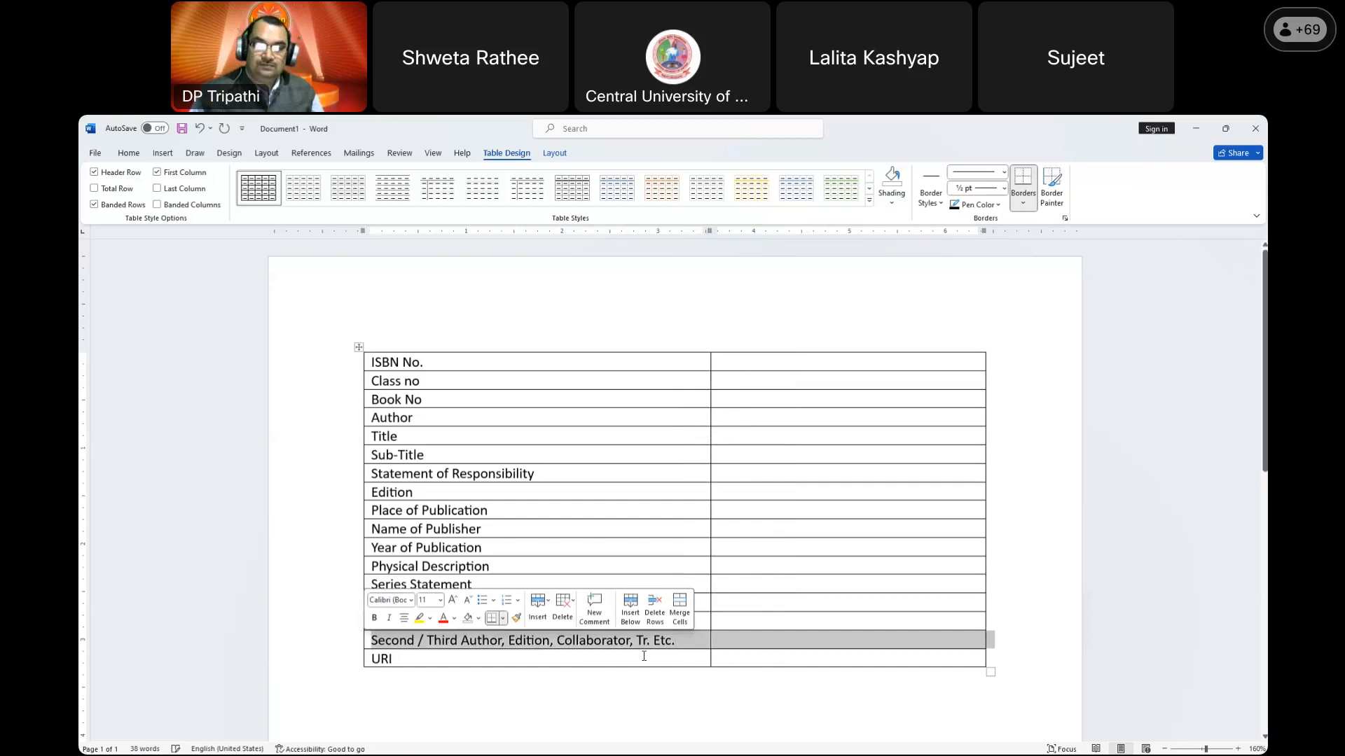
click(696, 641)
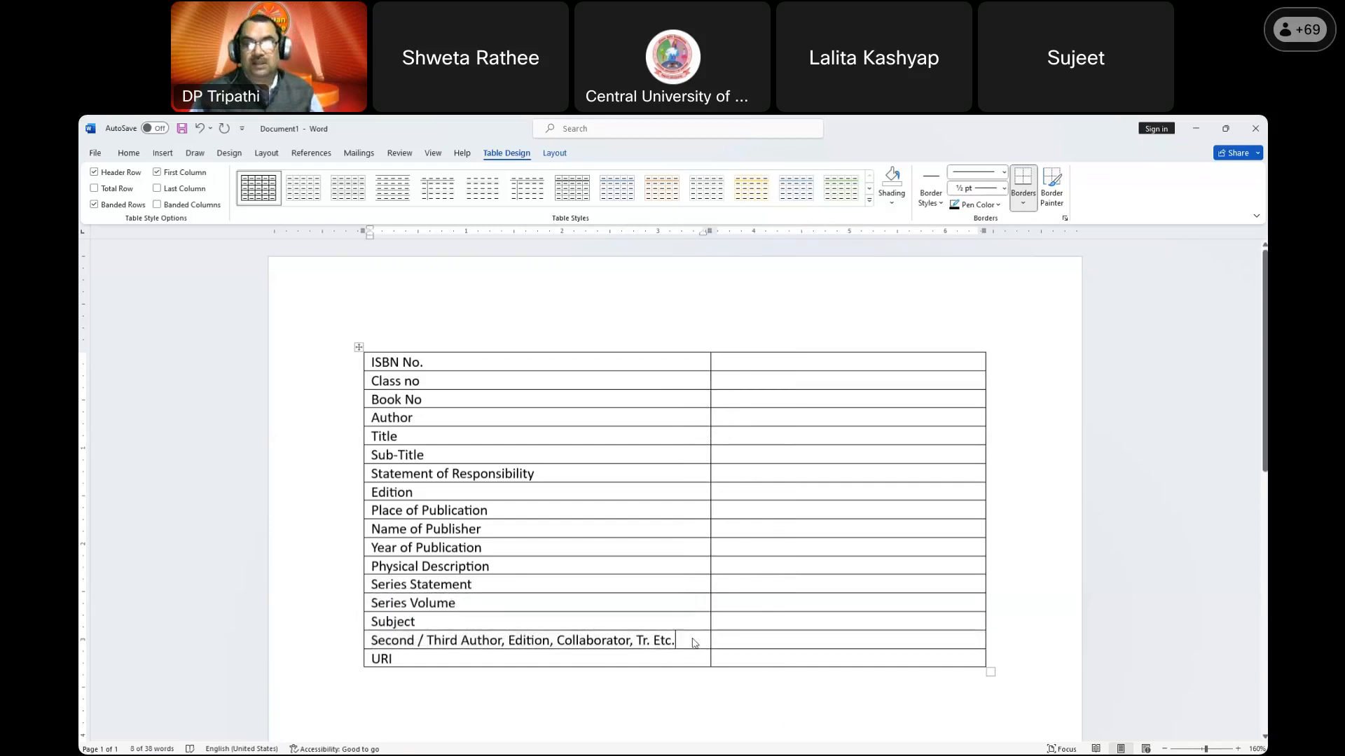
click(365, 641)
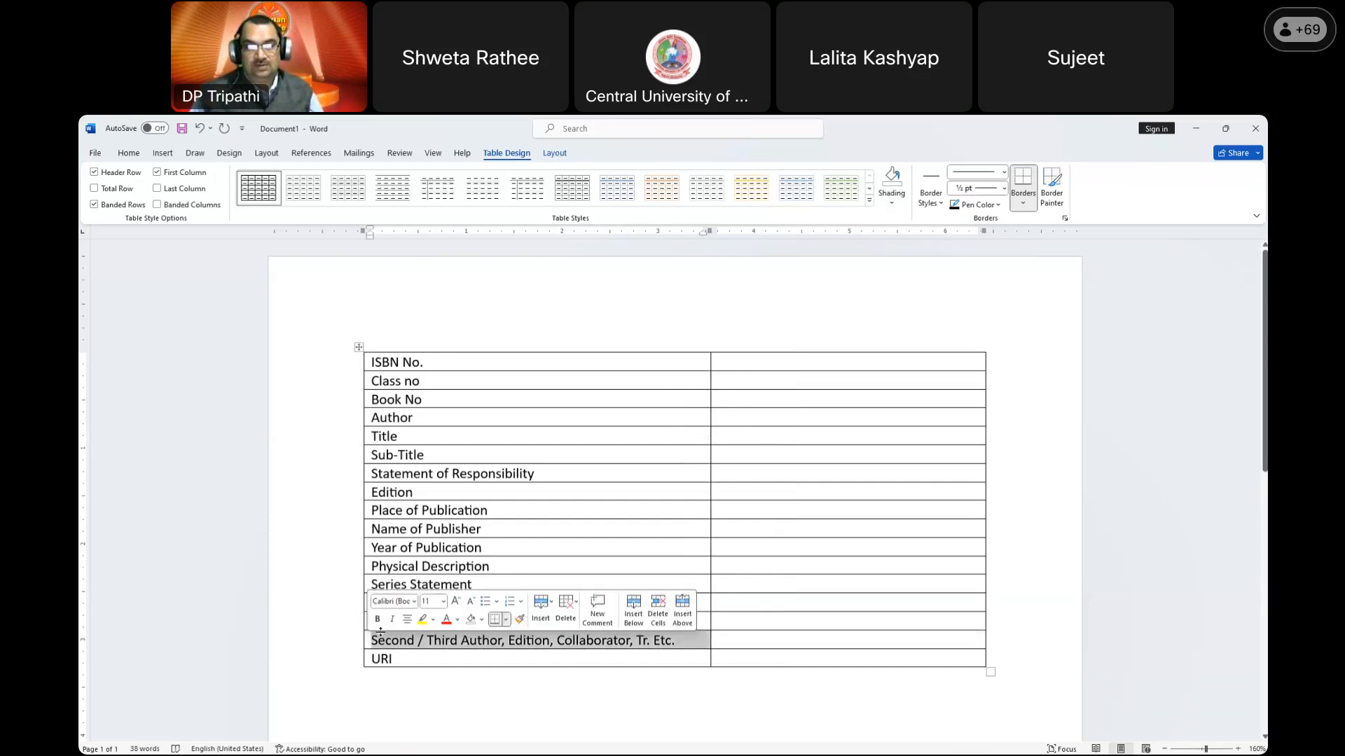
click(482, 621)
click(505, 565)
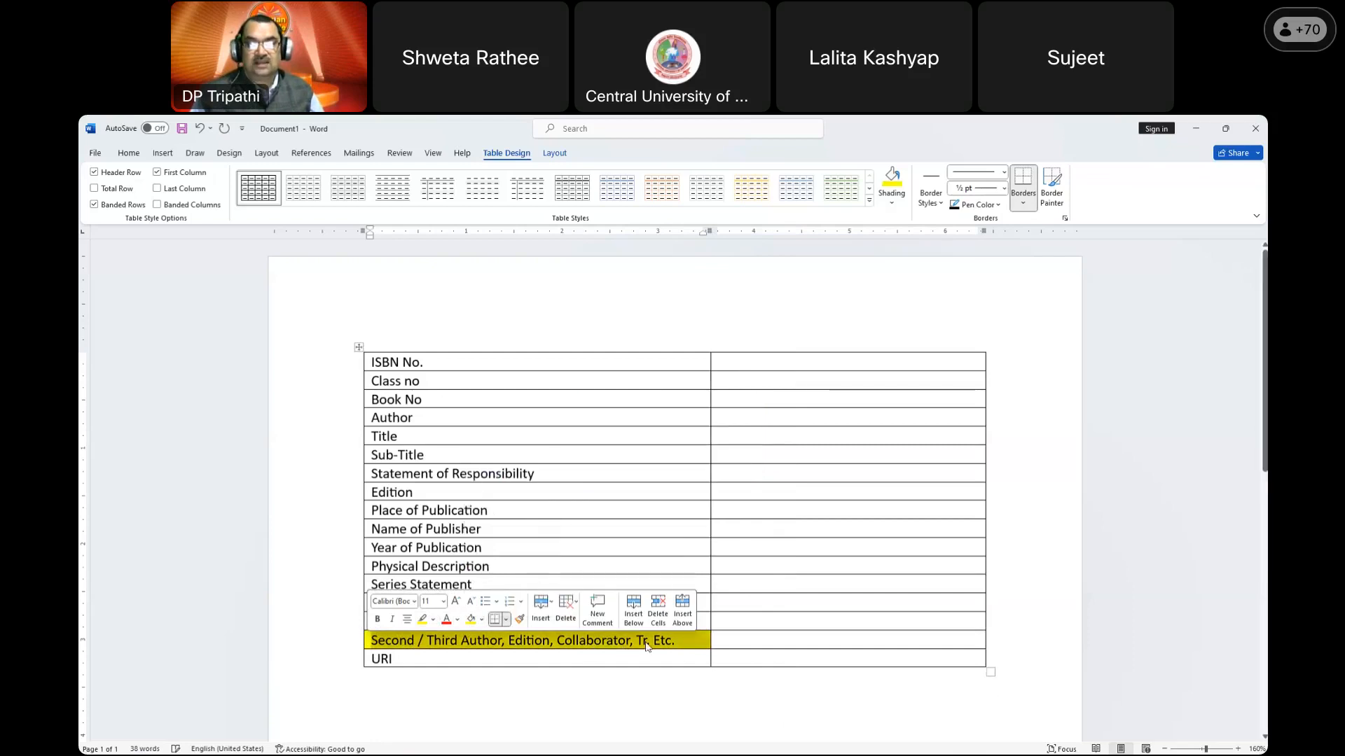
click(724, 642)
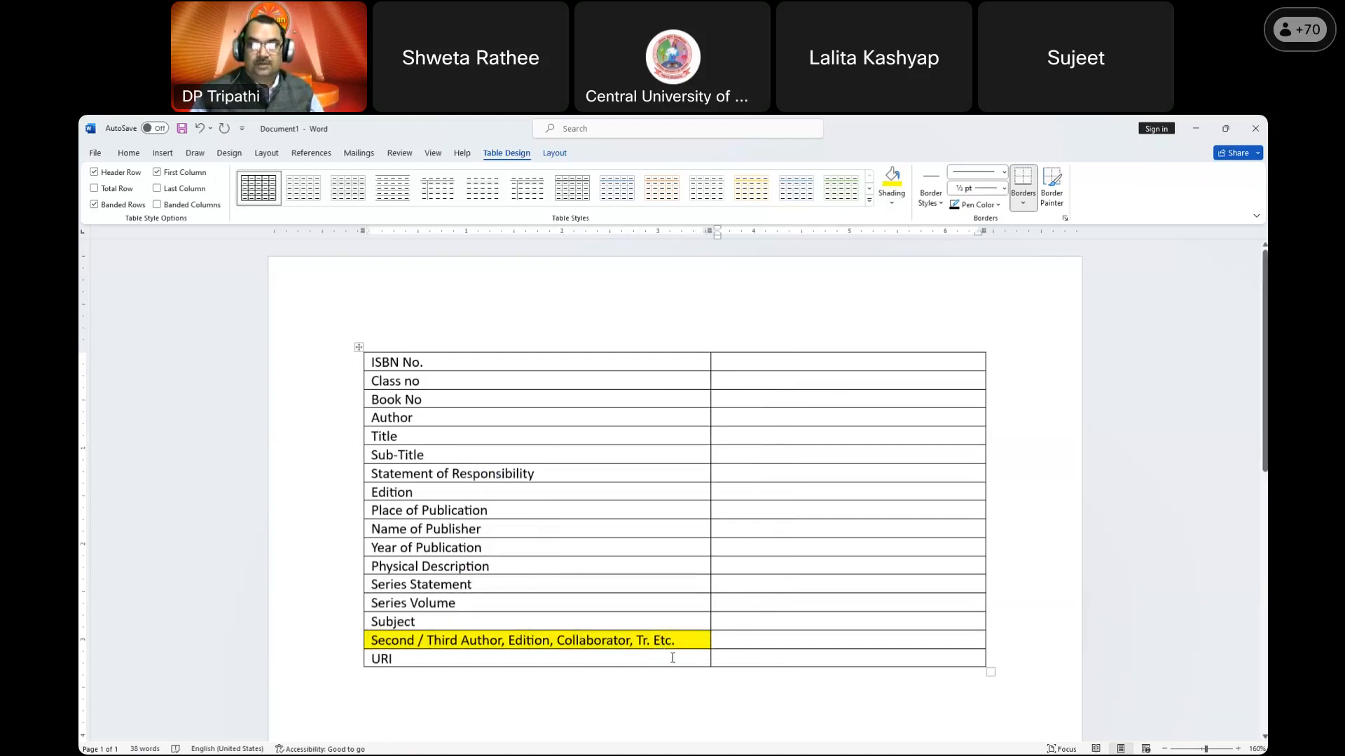
click(769, 363)
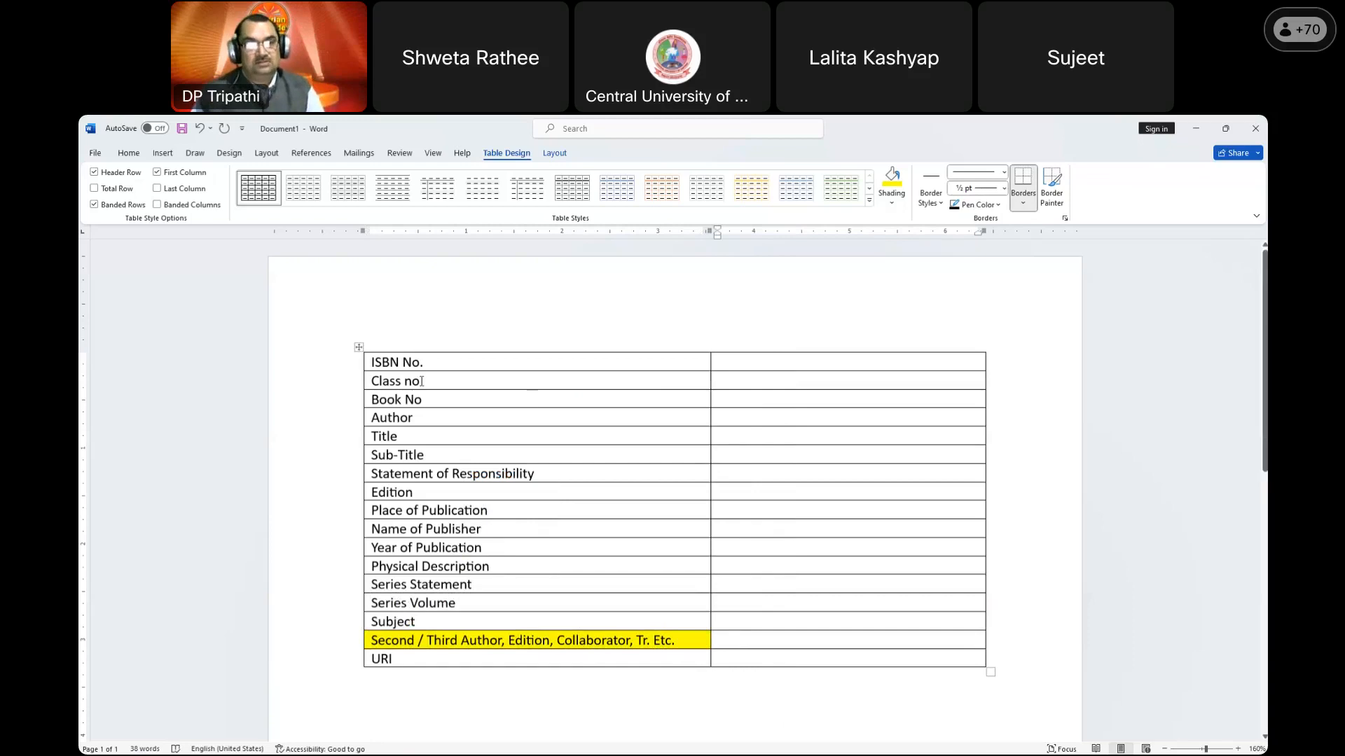
Step: Shift ISBN No. down a row and put the heading 'Fields to Enter in Software' on top
click(355, 365)
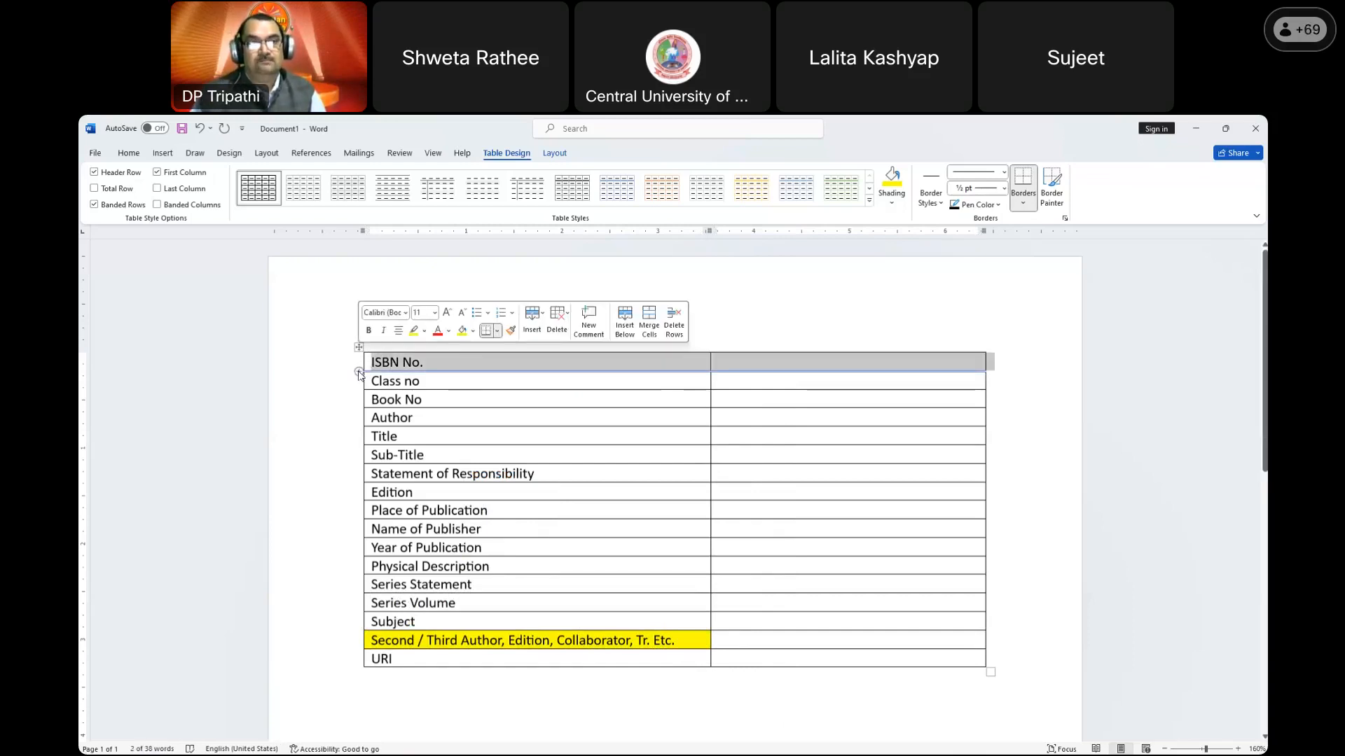
click(355, 371)
click(400, 384)
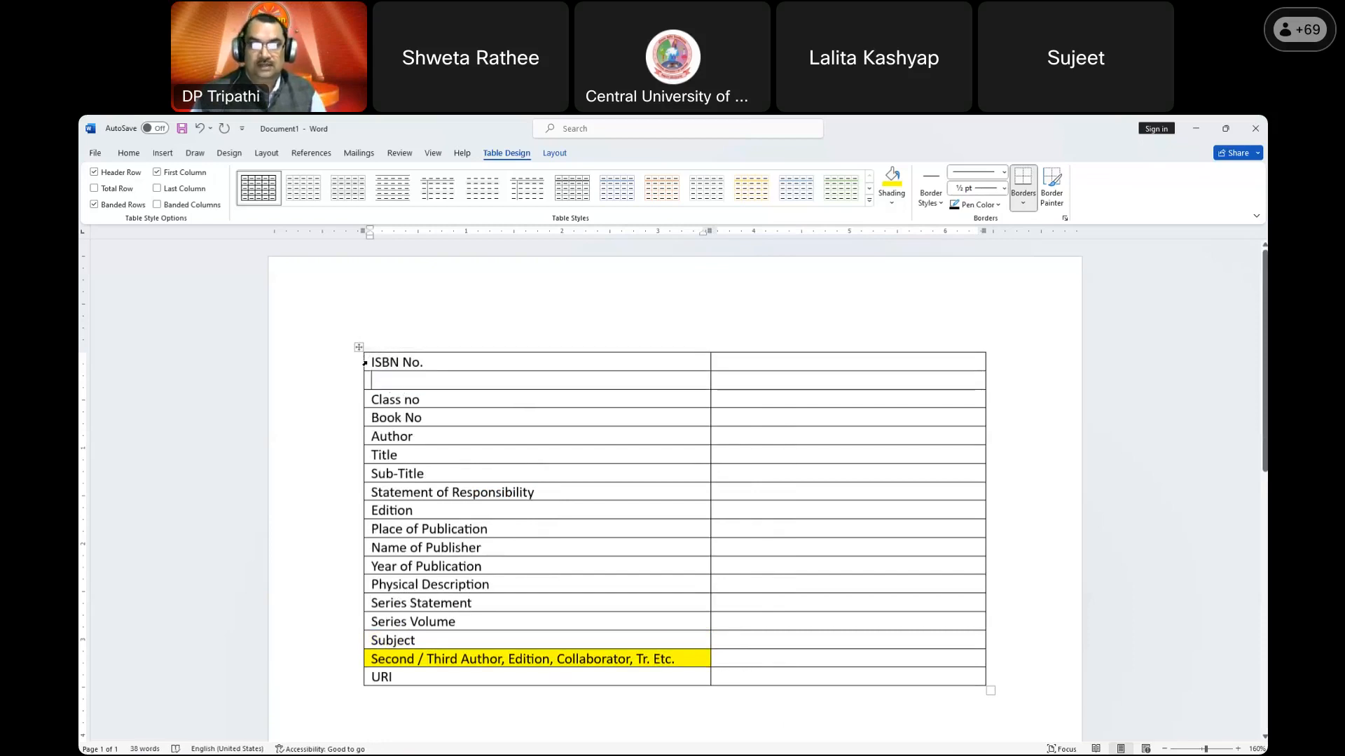
click(367, 363)
drag(381, 363, 387, 381)
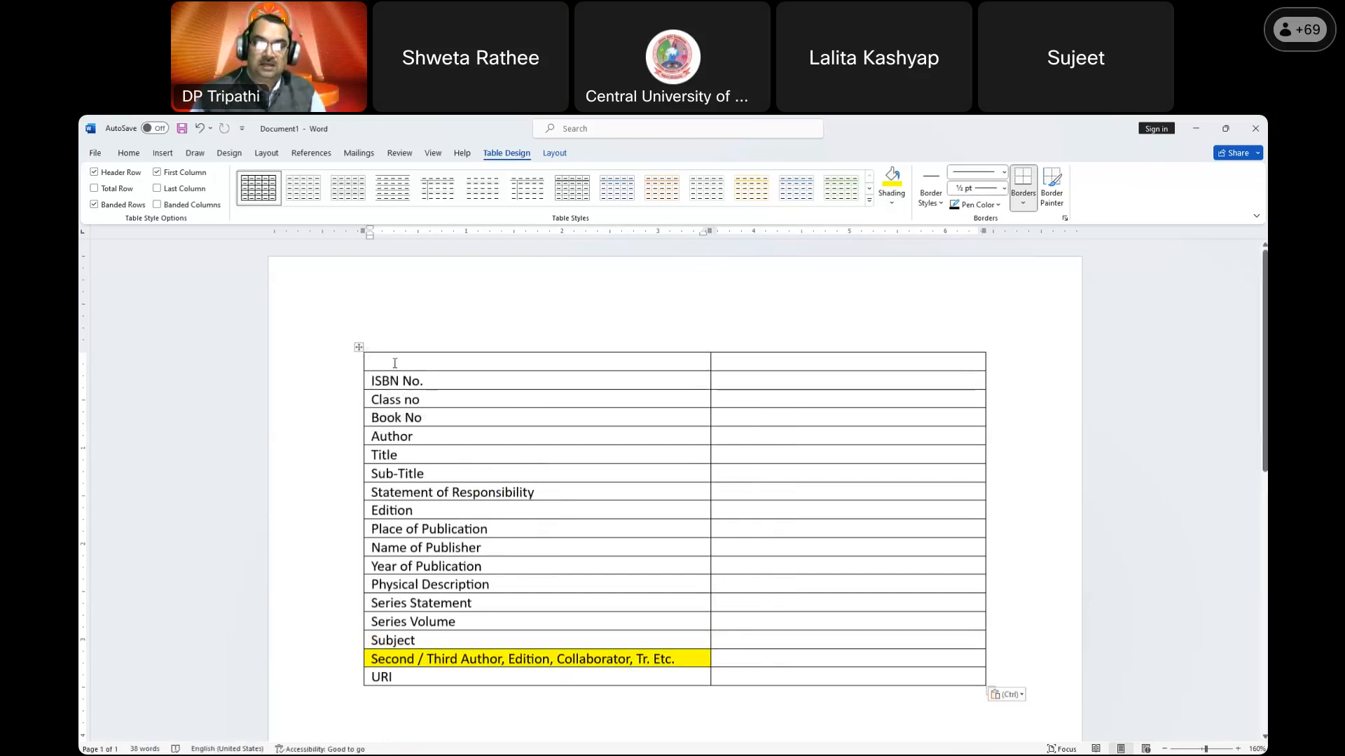
text(Fields to Enter )
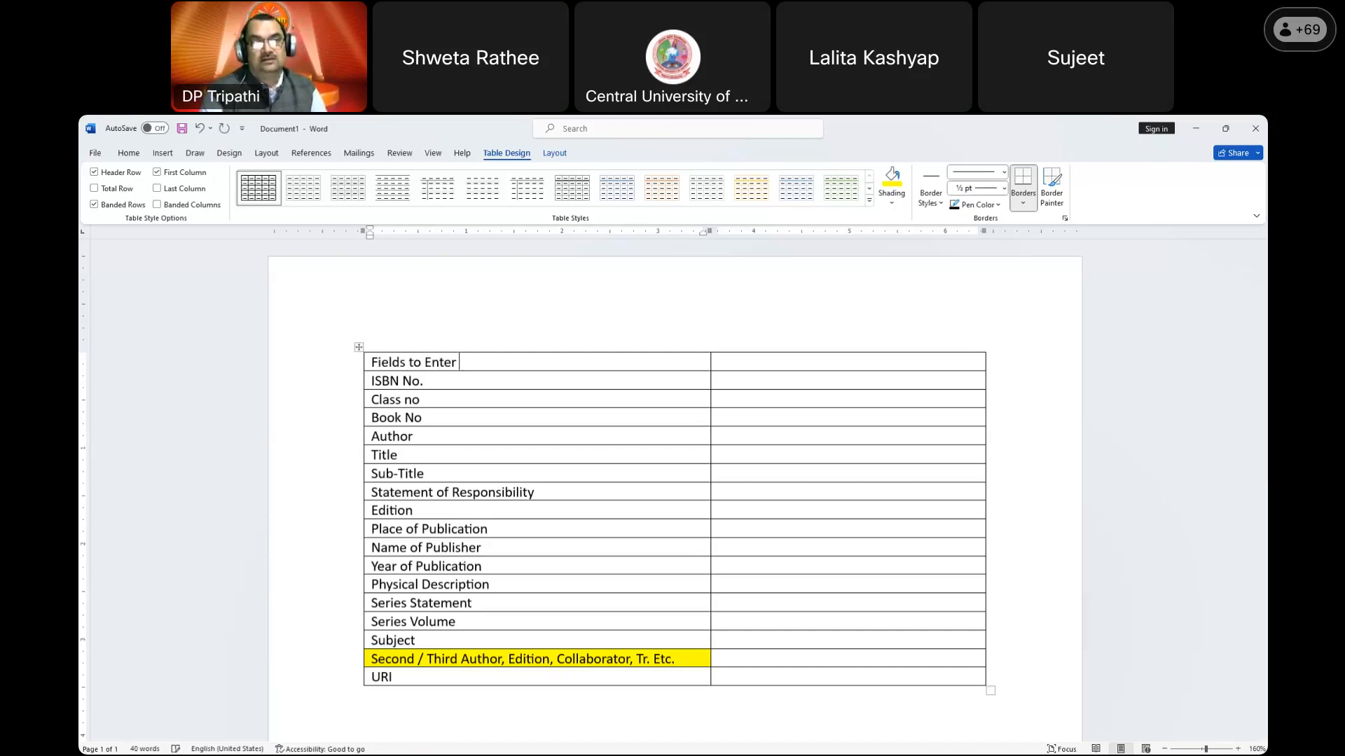
text(in Software)
key(Tab)
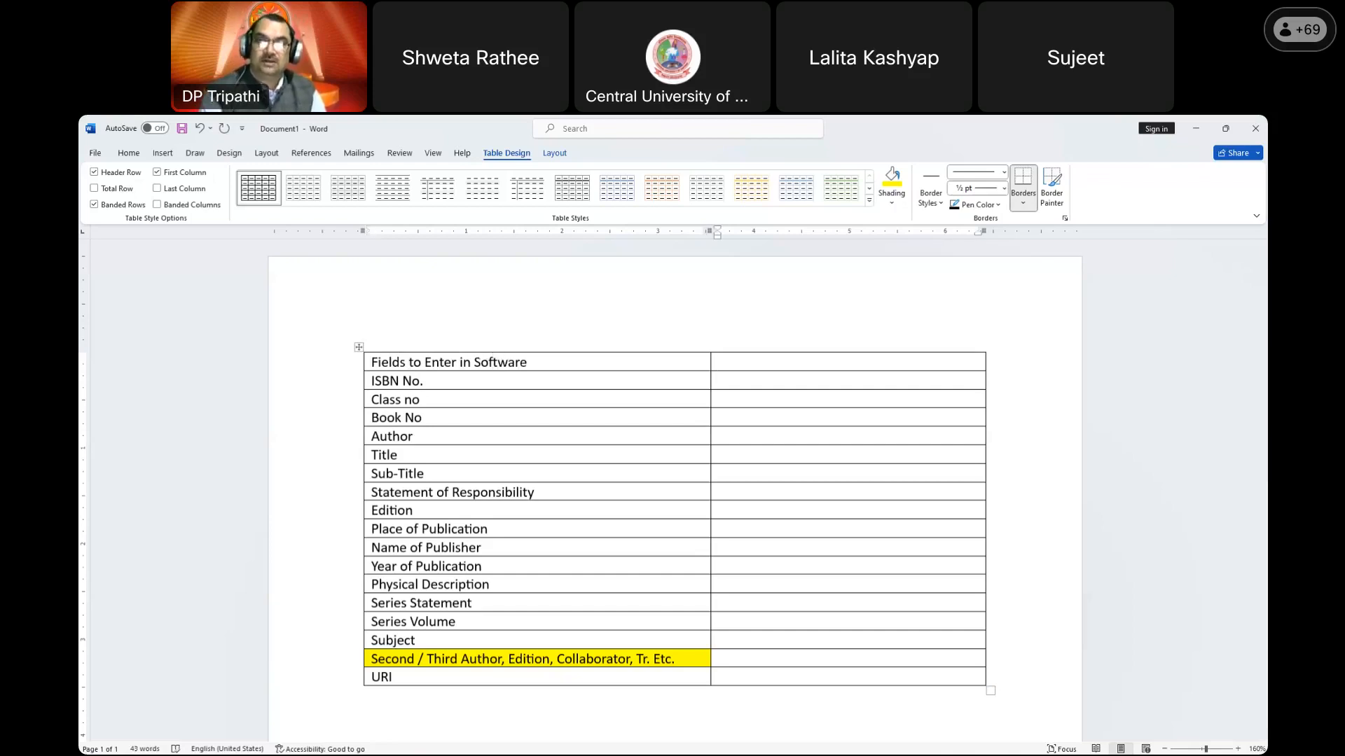
Step: Head the second column 'MARC21 Fields' and enter tags 020$a, 082$a, 082$b, 100$a, 245$a
text(MARC)
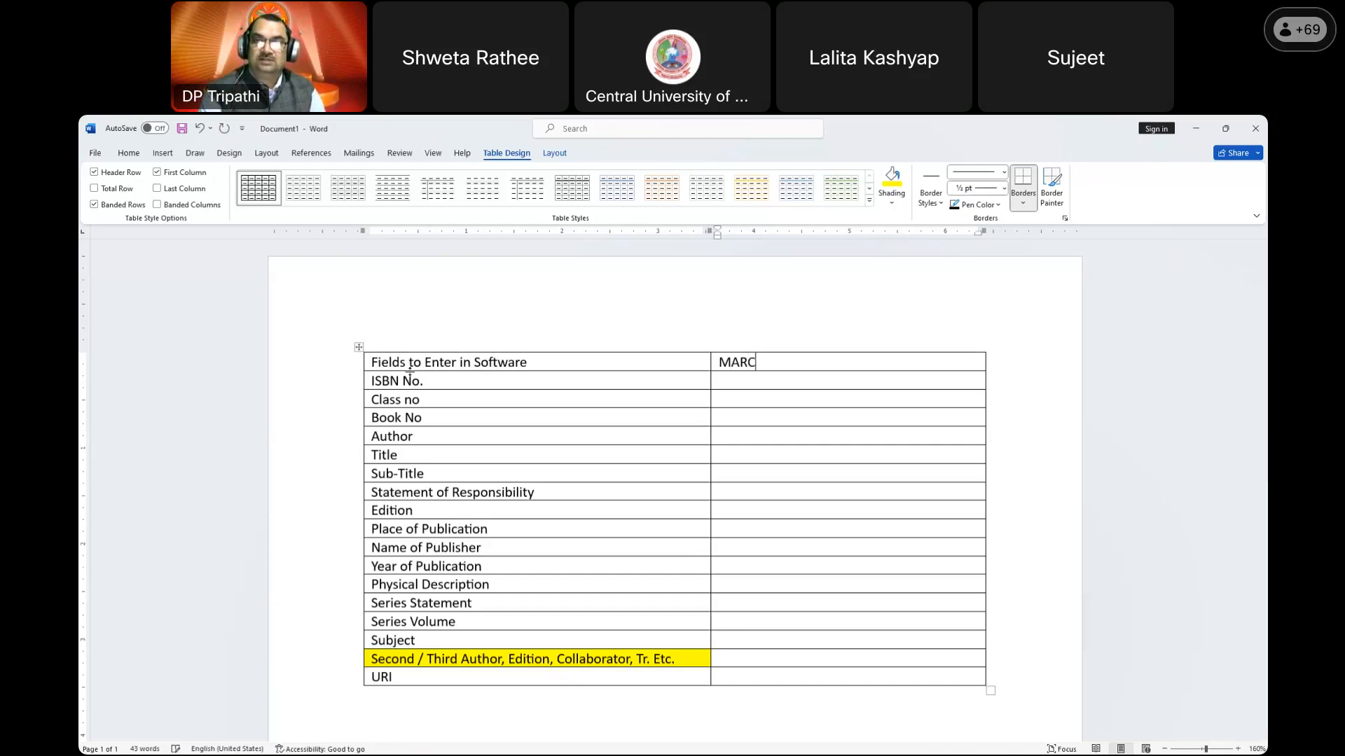
text(21 Fields)
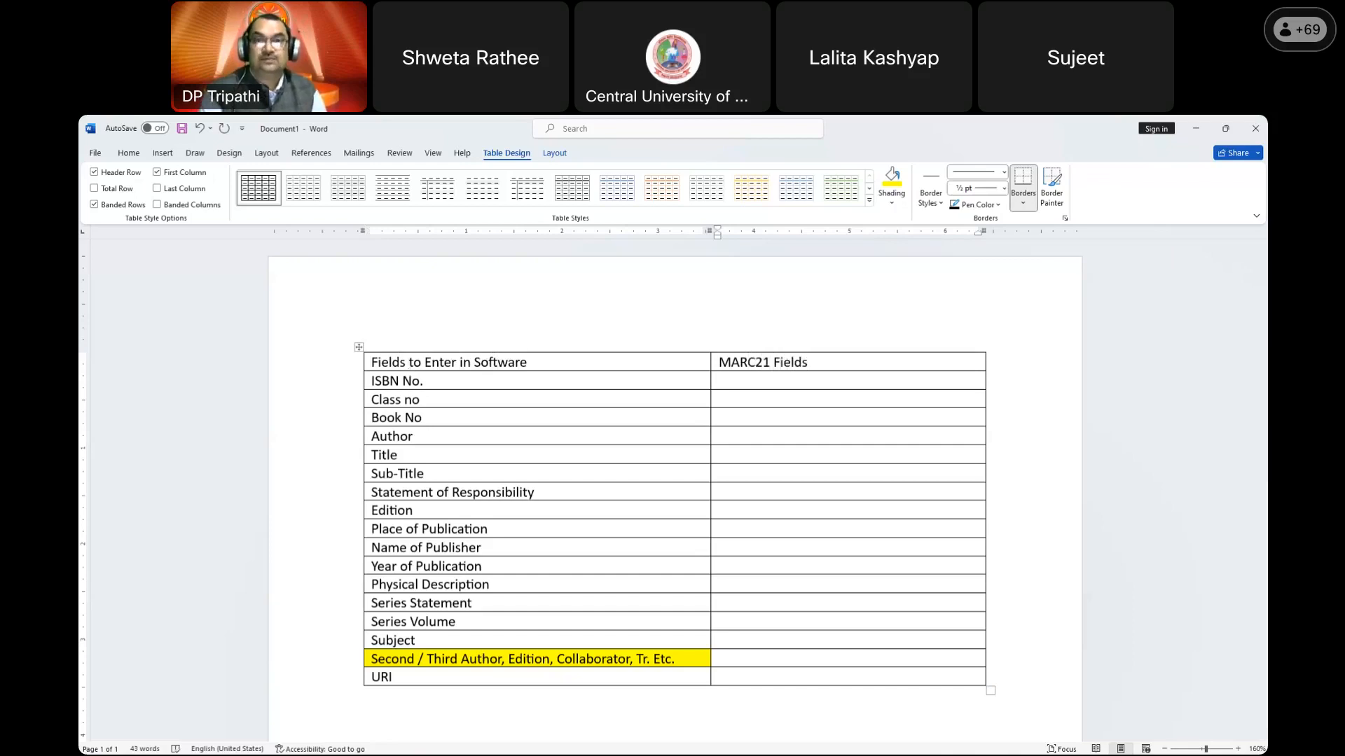
key(Down)
text(020$a)
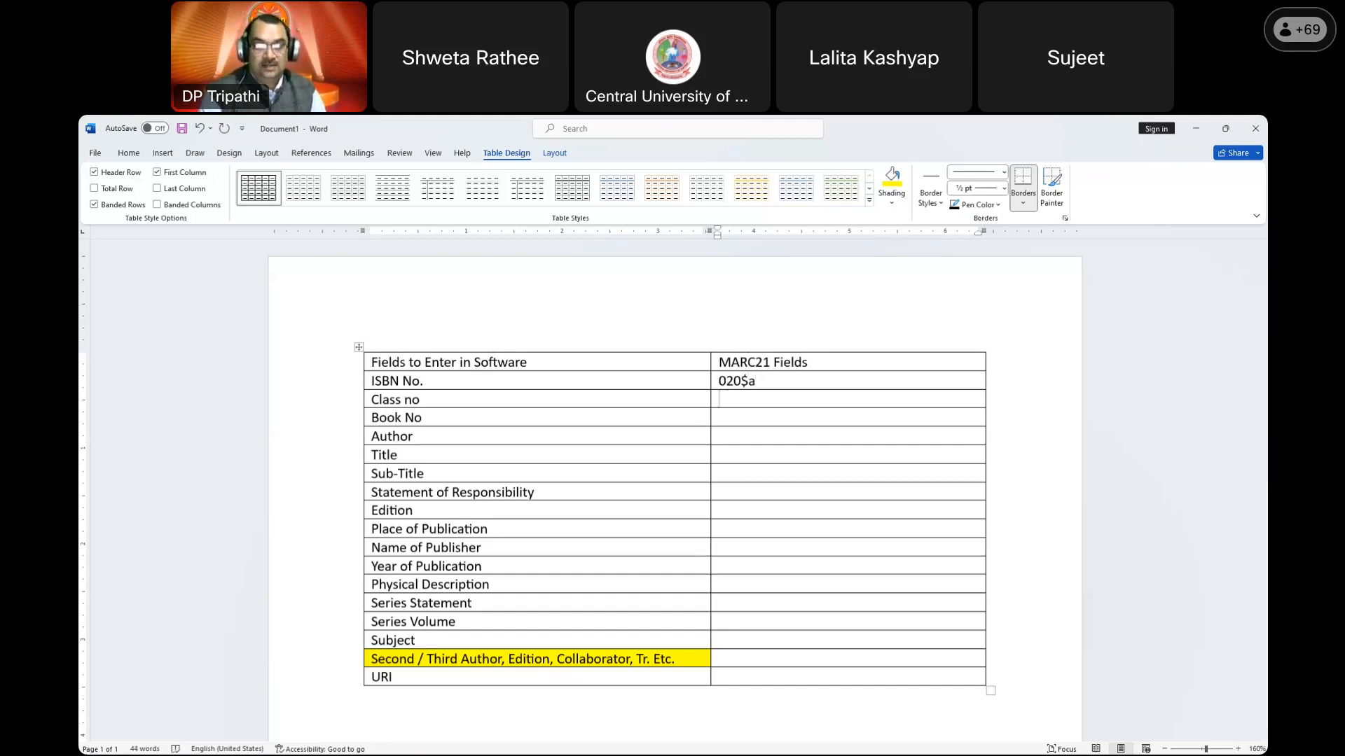
text(082$a)
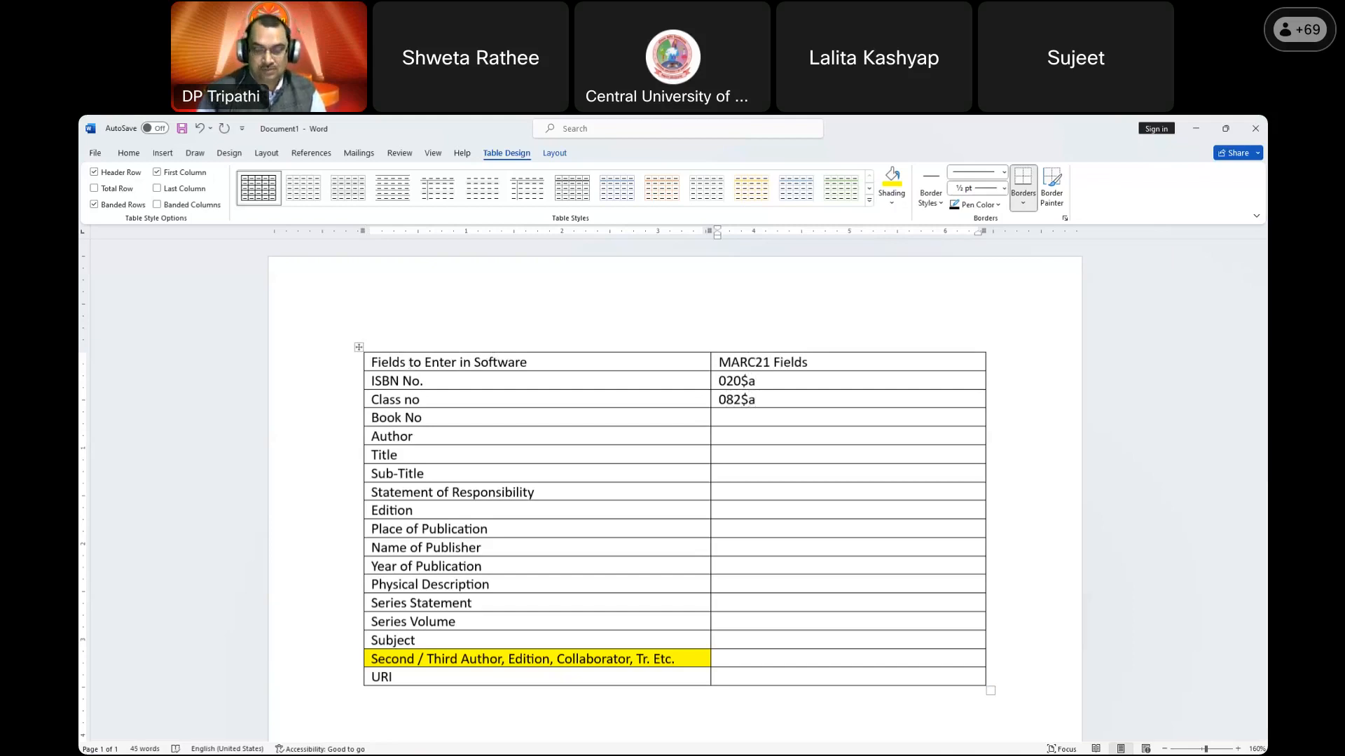
click(730, 415)
text(0)
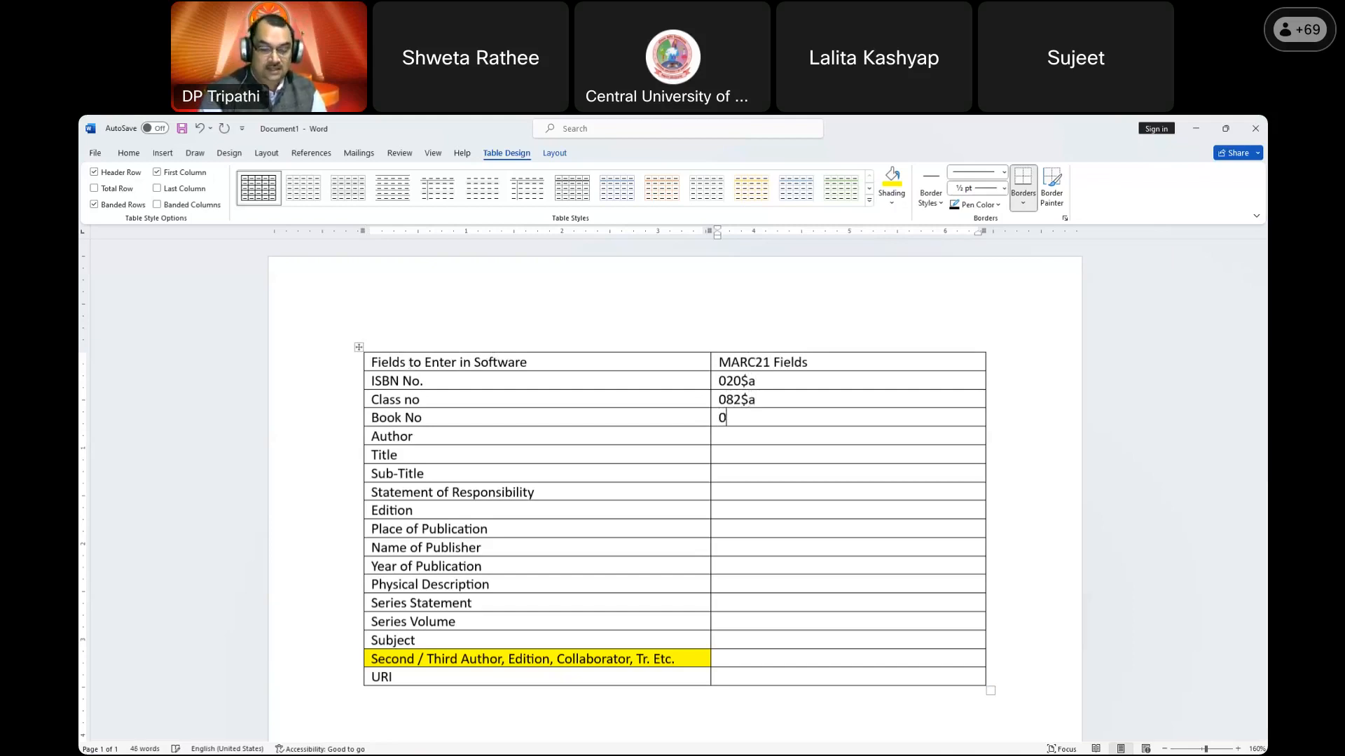
text(82$b)
click(719, 436)
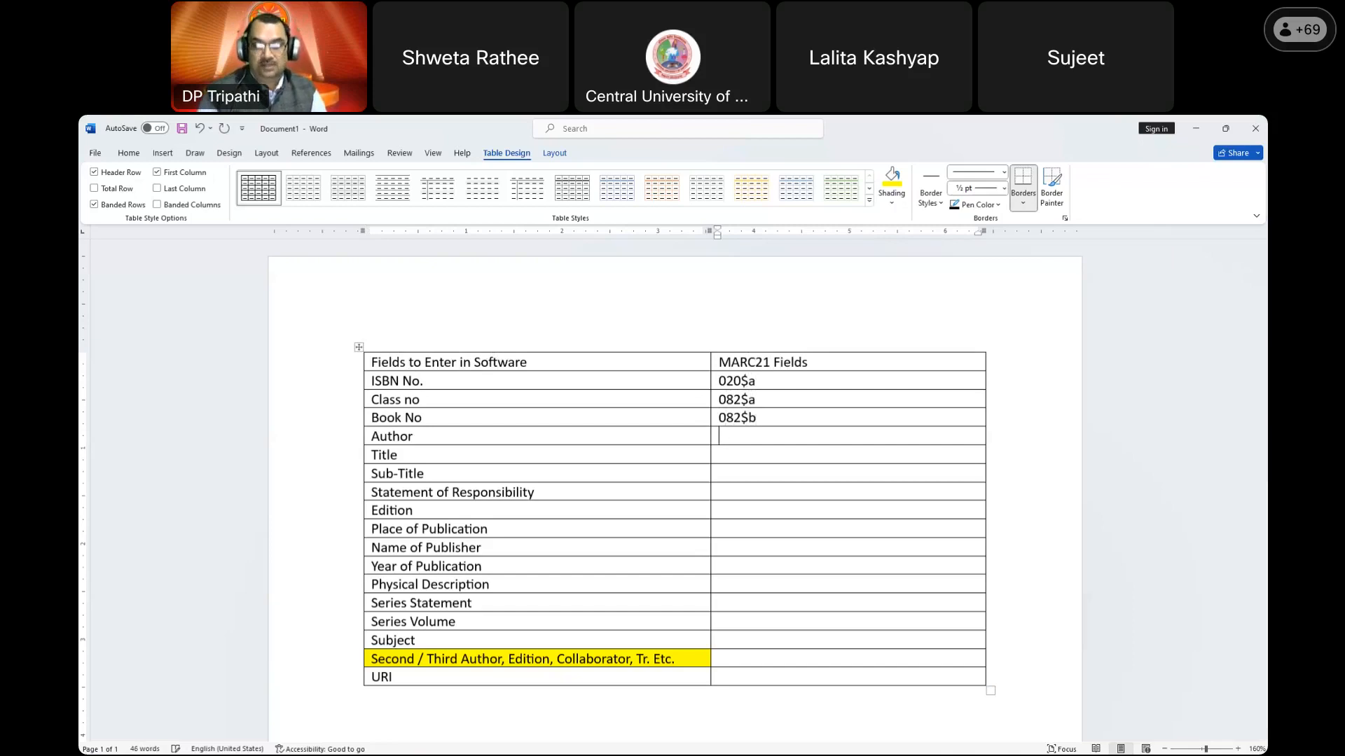
text(100$a)
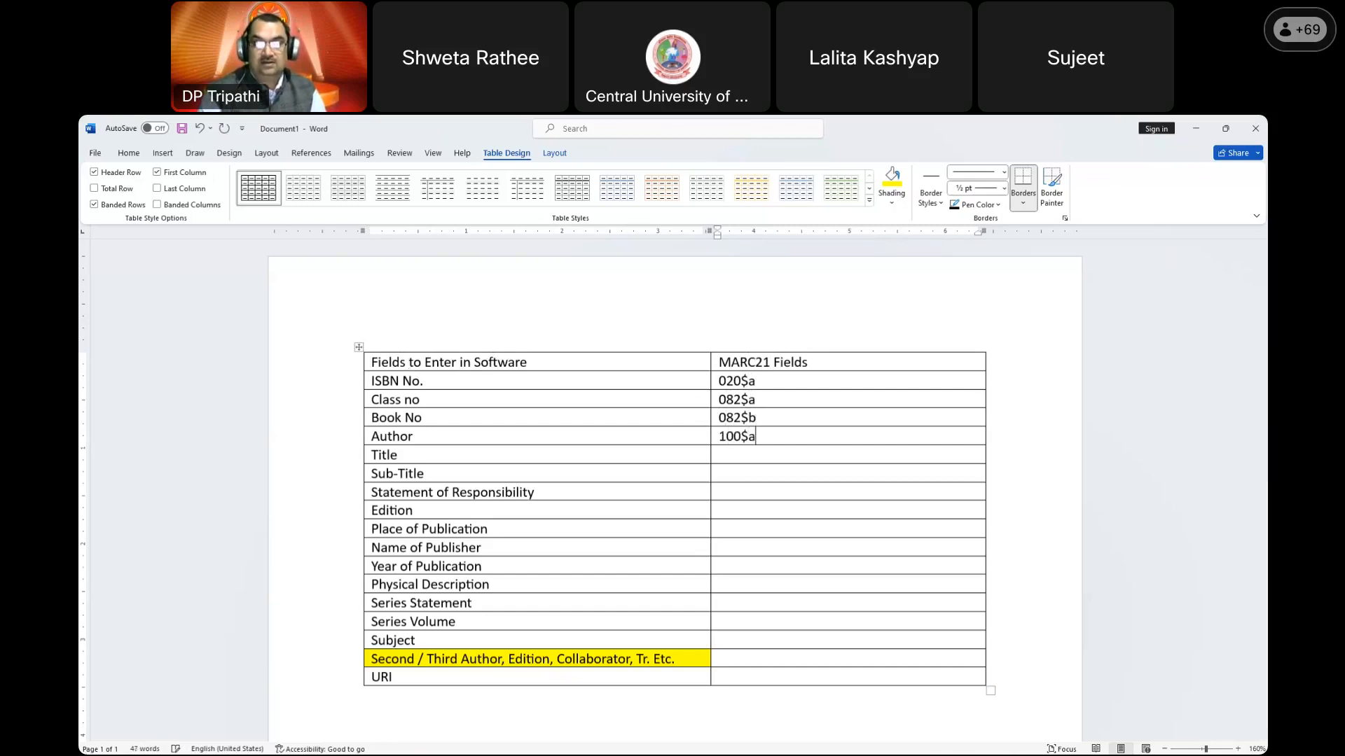
text(245$a)
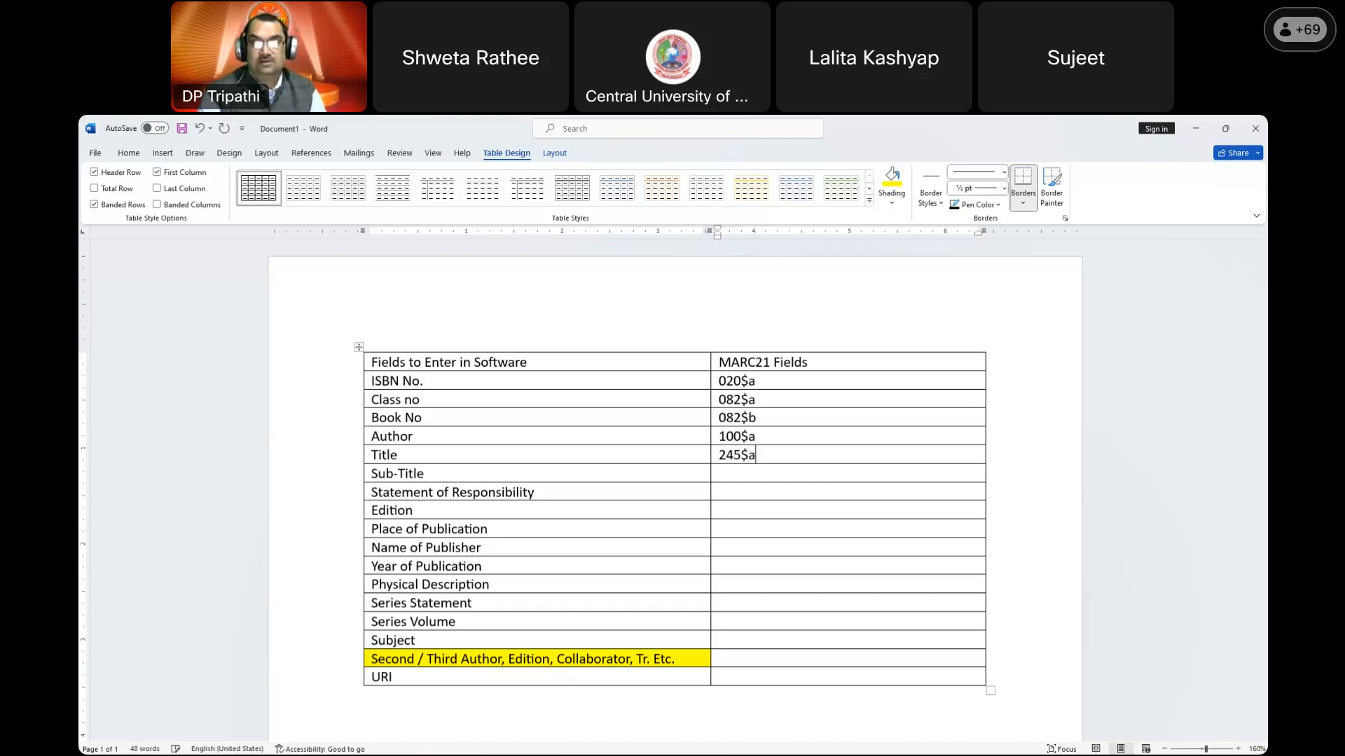
Step: Enter tags 245$b, 245$c, 250$a and 260$a for Sub-Title through Place of Publication
key(Down)
text(245$b)
key(Down)
text(245$c)
key(Down)
text(250$)
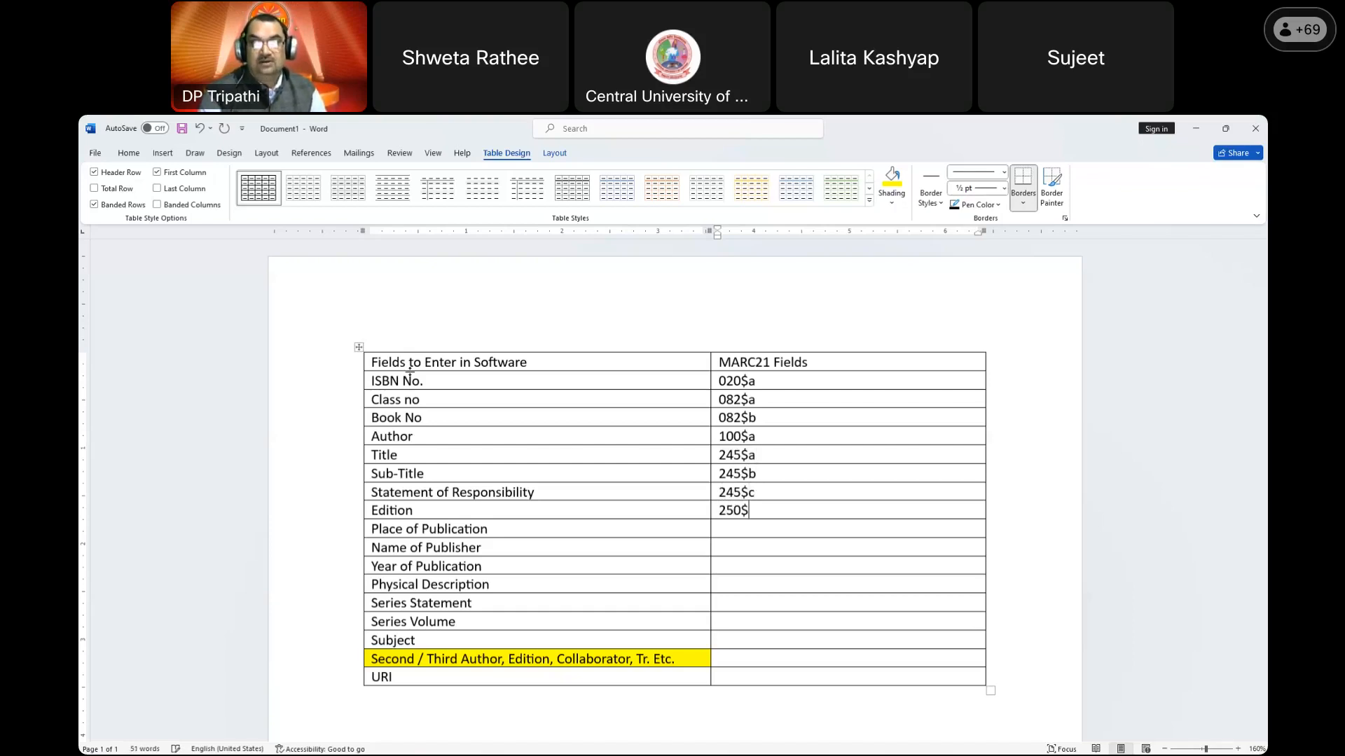
text(a260$a)
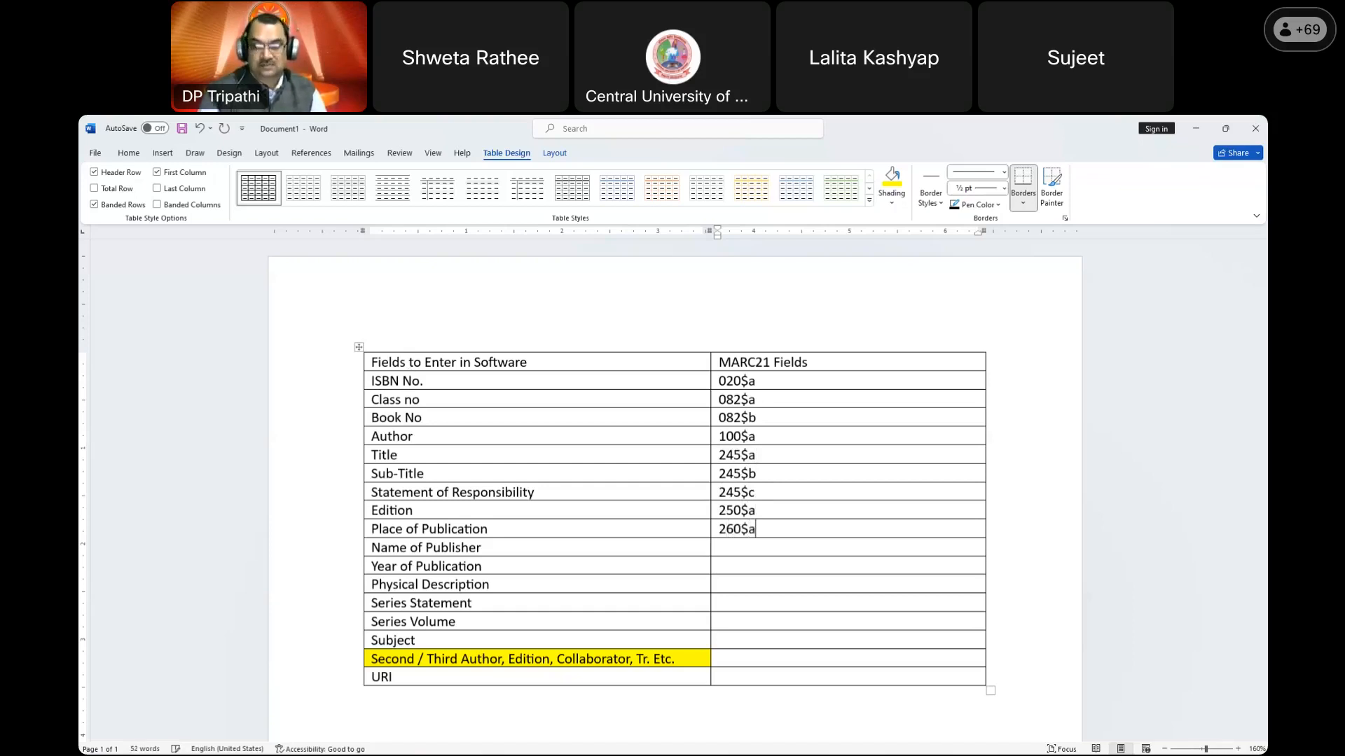
text(2)
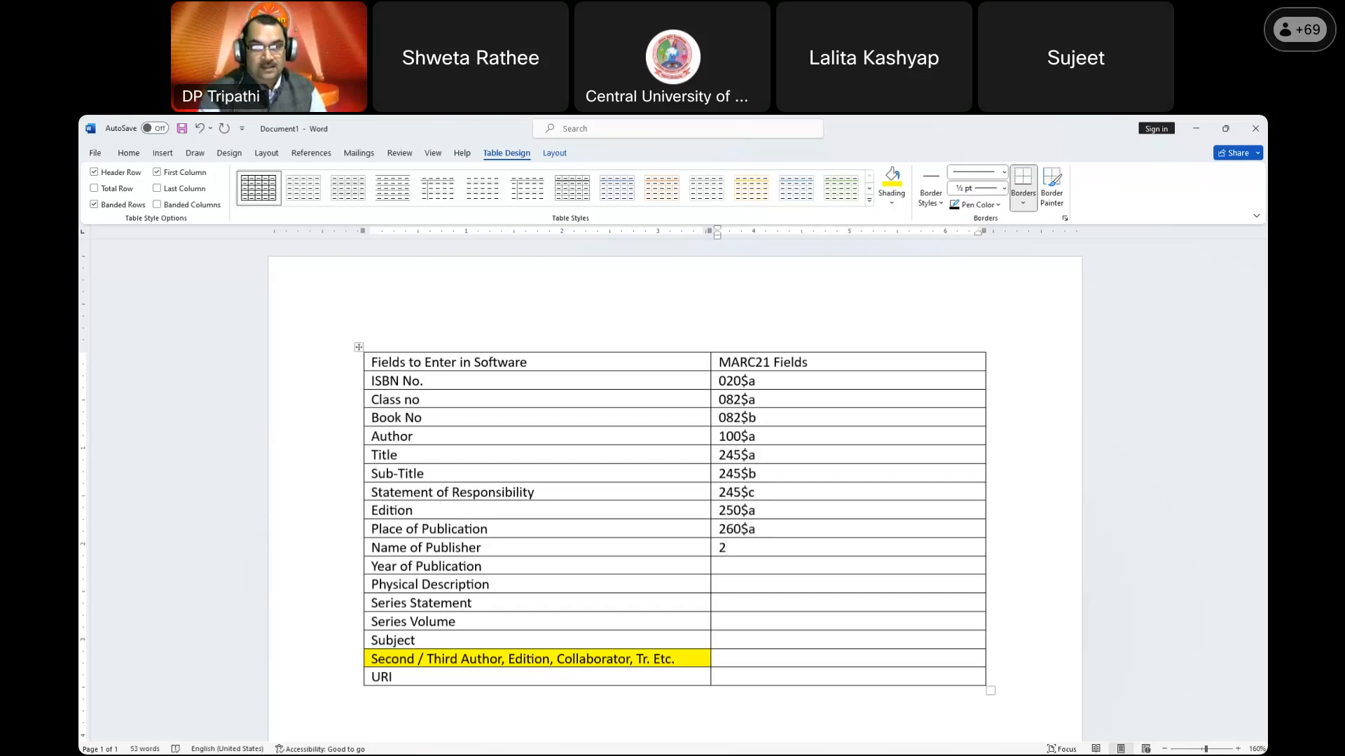
text(60%b)
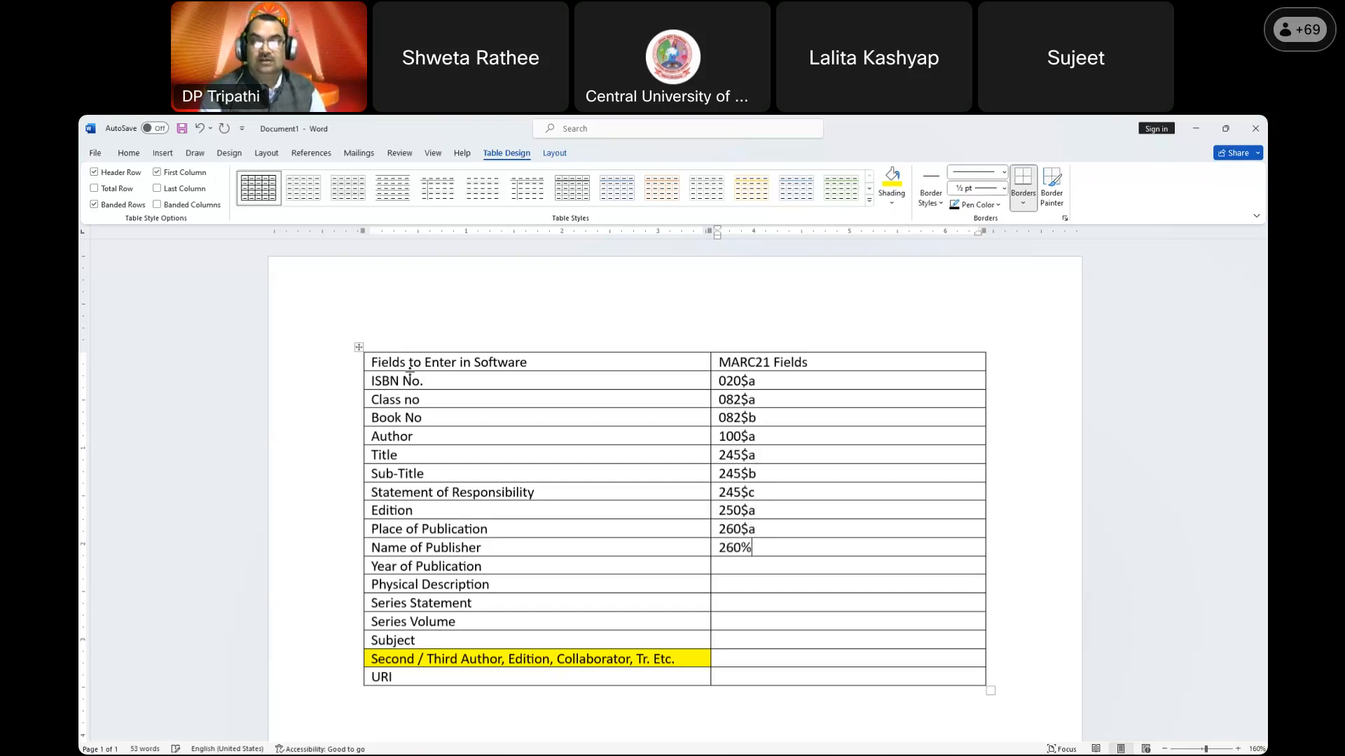
Step: Correct the publisher tag to 260$b and enter 260$c, 300$a, 440$a, 440$v and 650$a
key(BackSpace)
key(BackSpace)
key(Up)
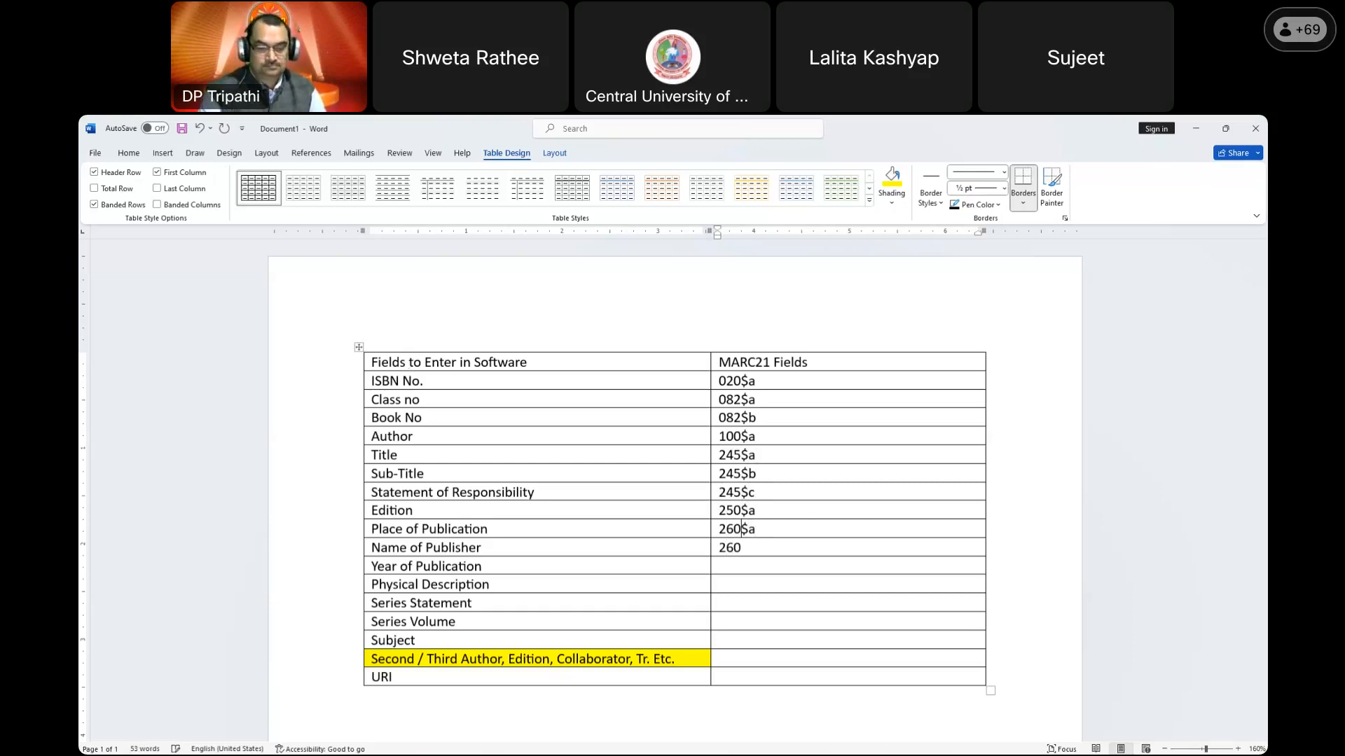
text($)
key(BackSpace)
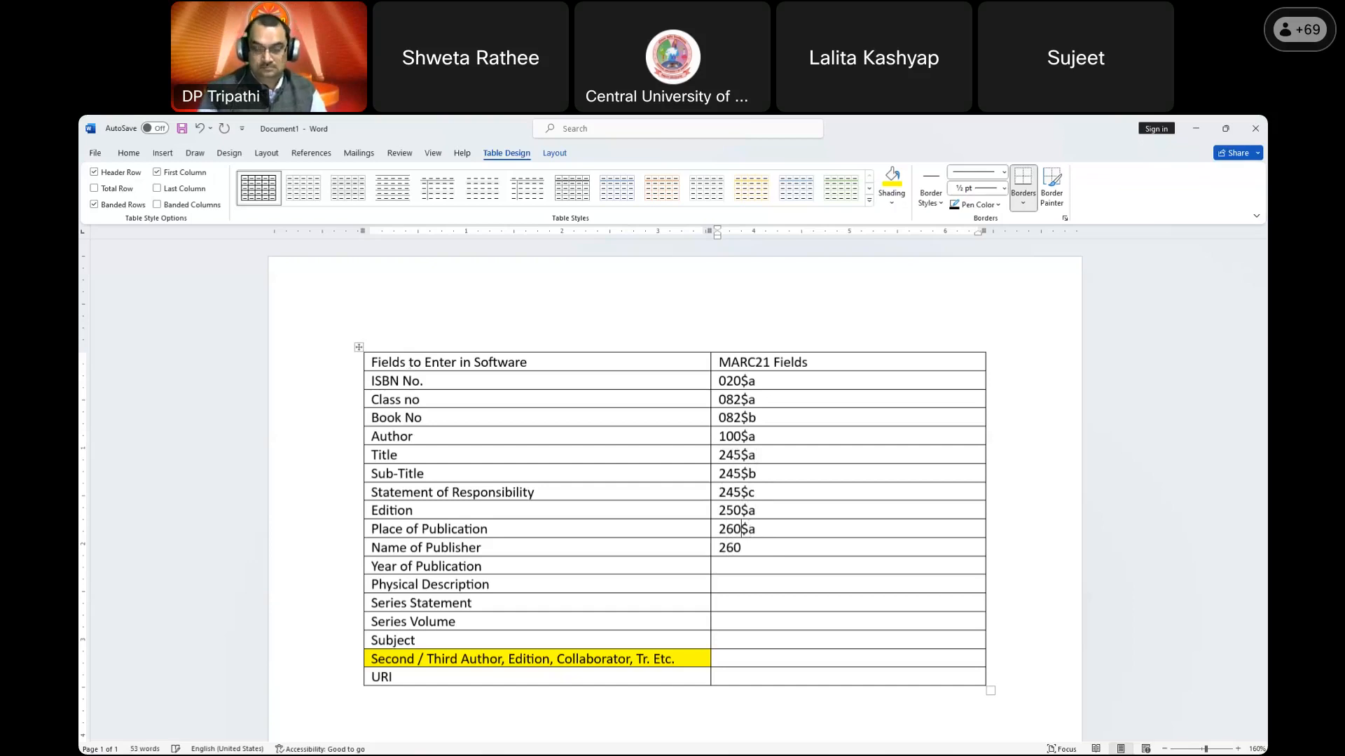
text($b)
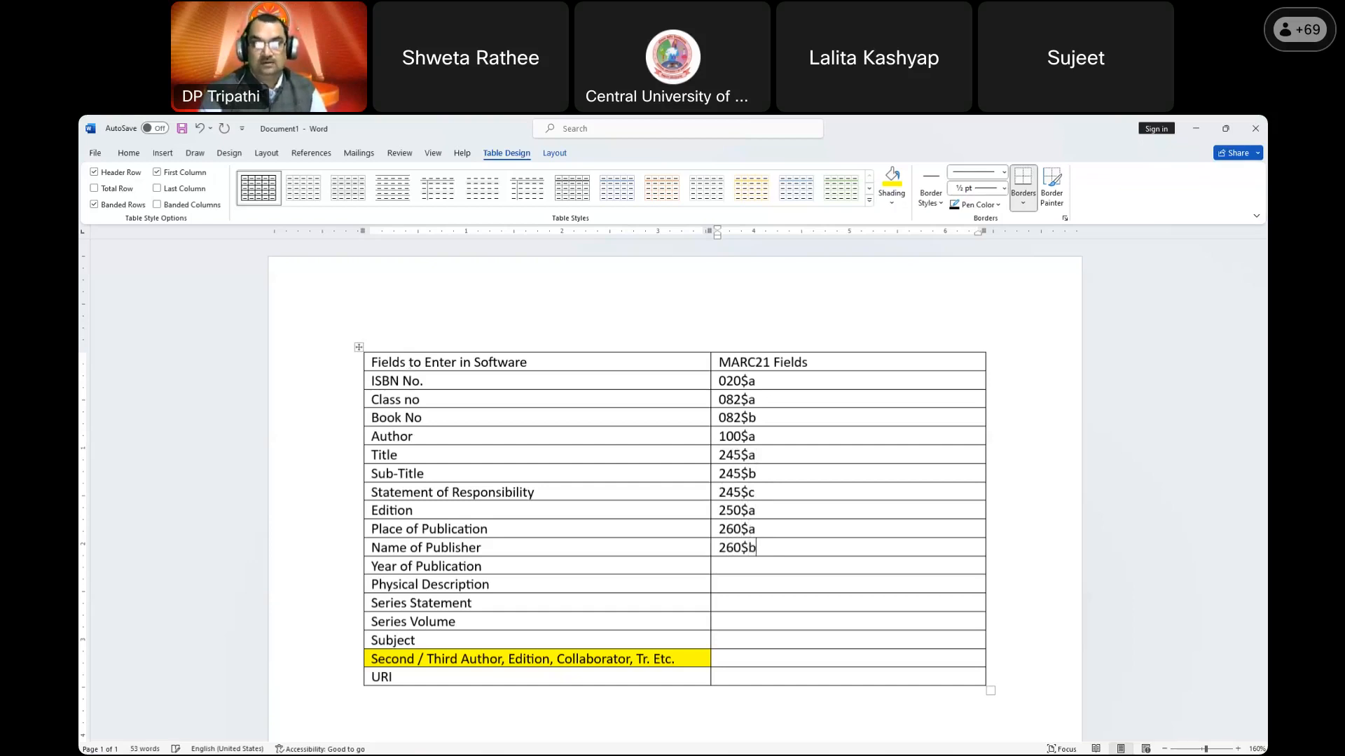
text(260$c)
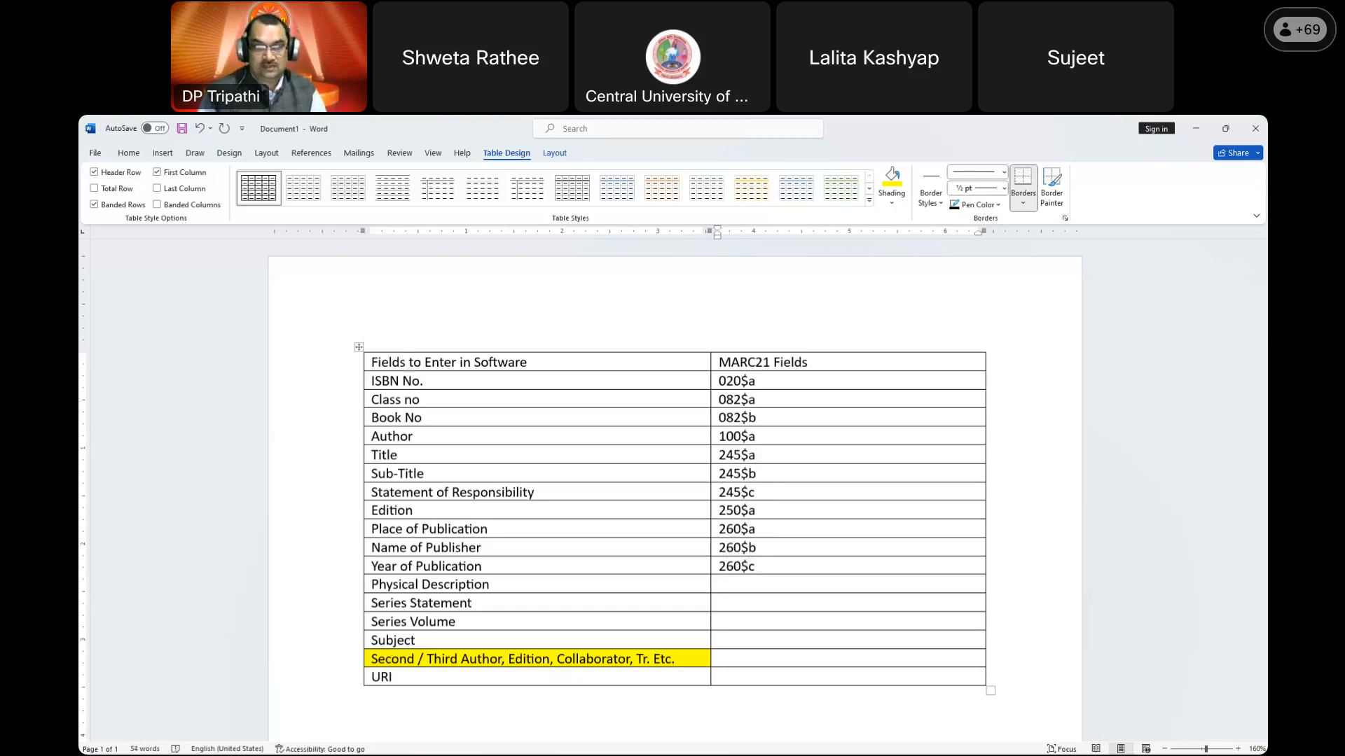
key(Down)
text(300$a)
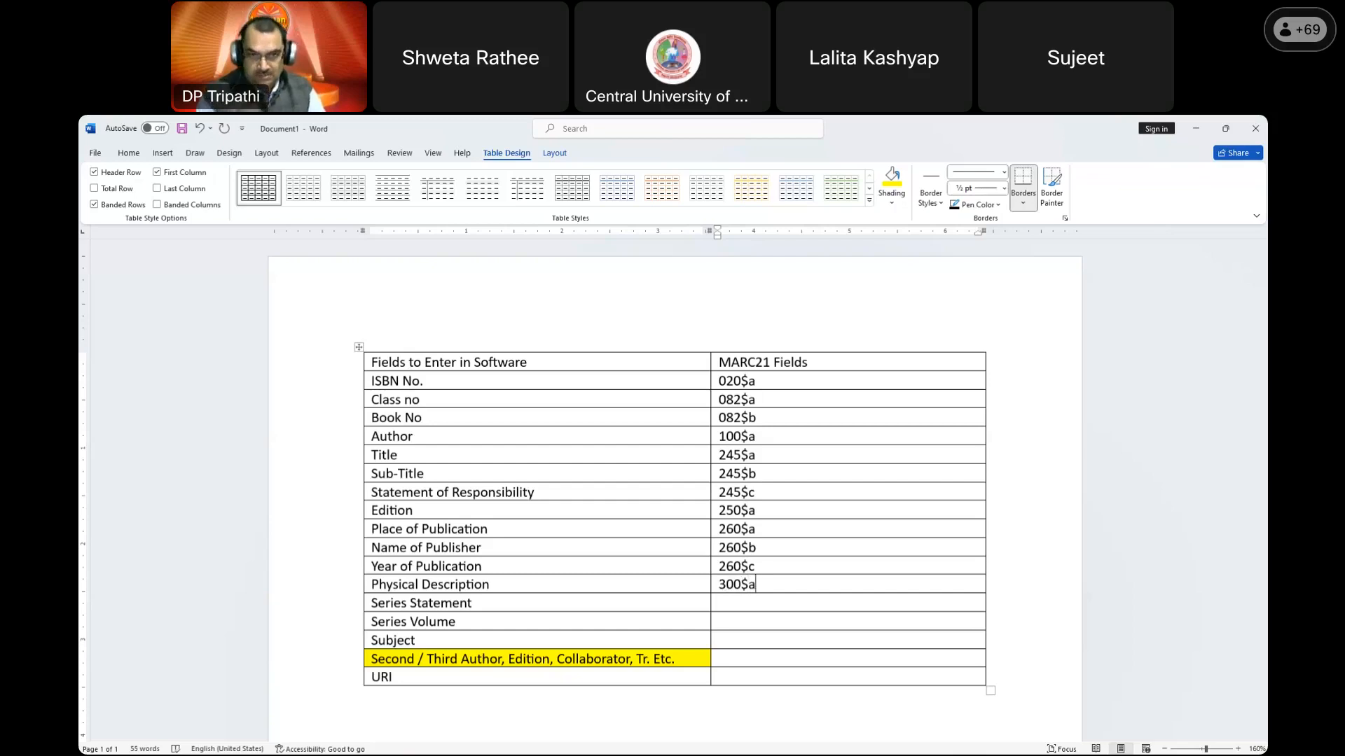
key(Down)
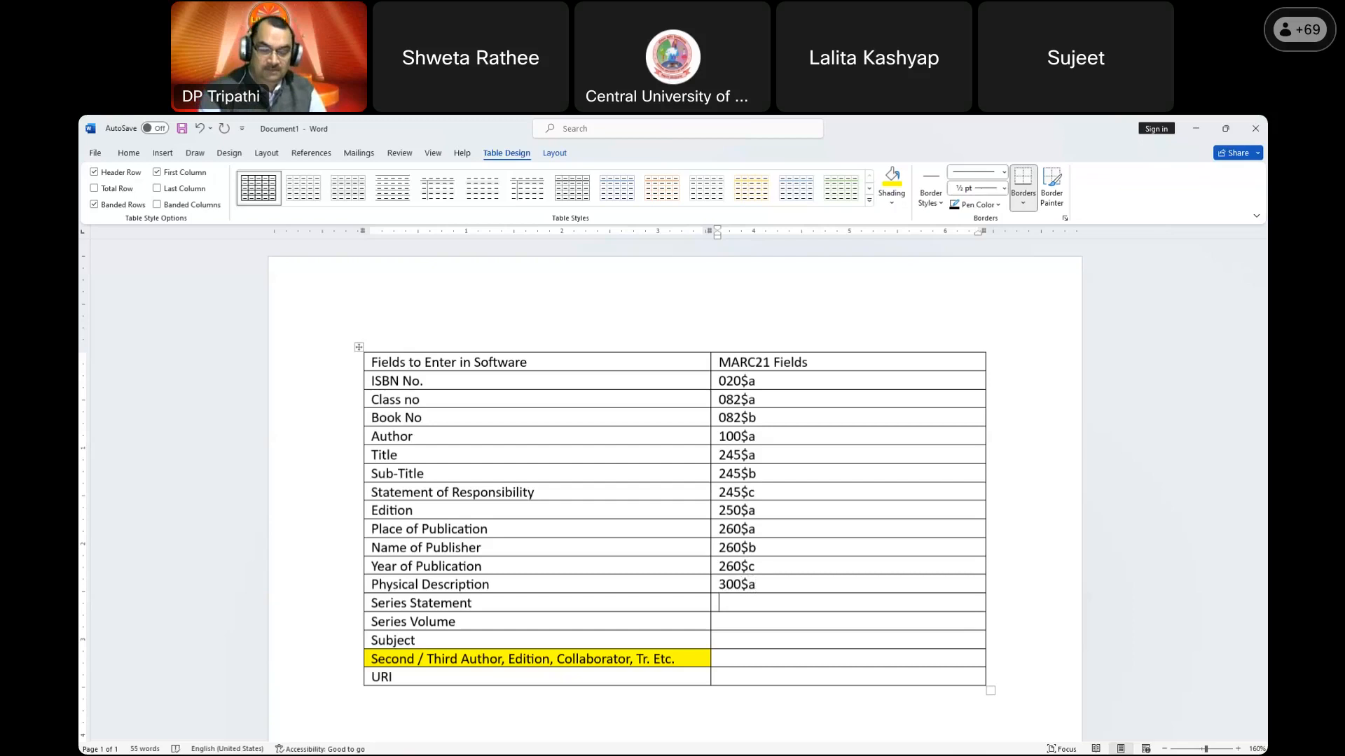
text(440$a)
key(Down)
text(440)
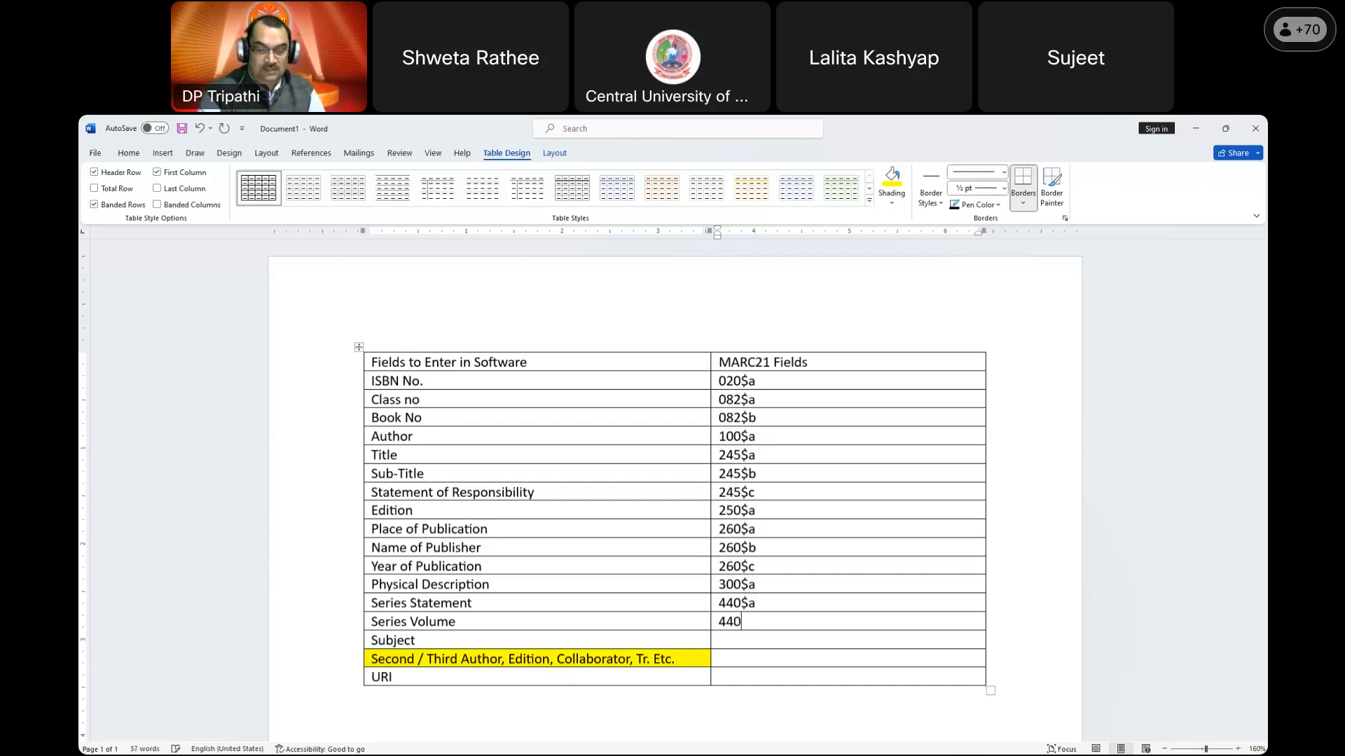
text($v)
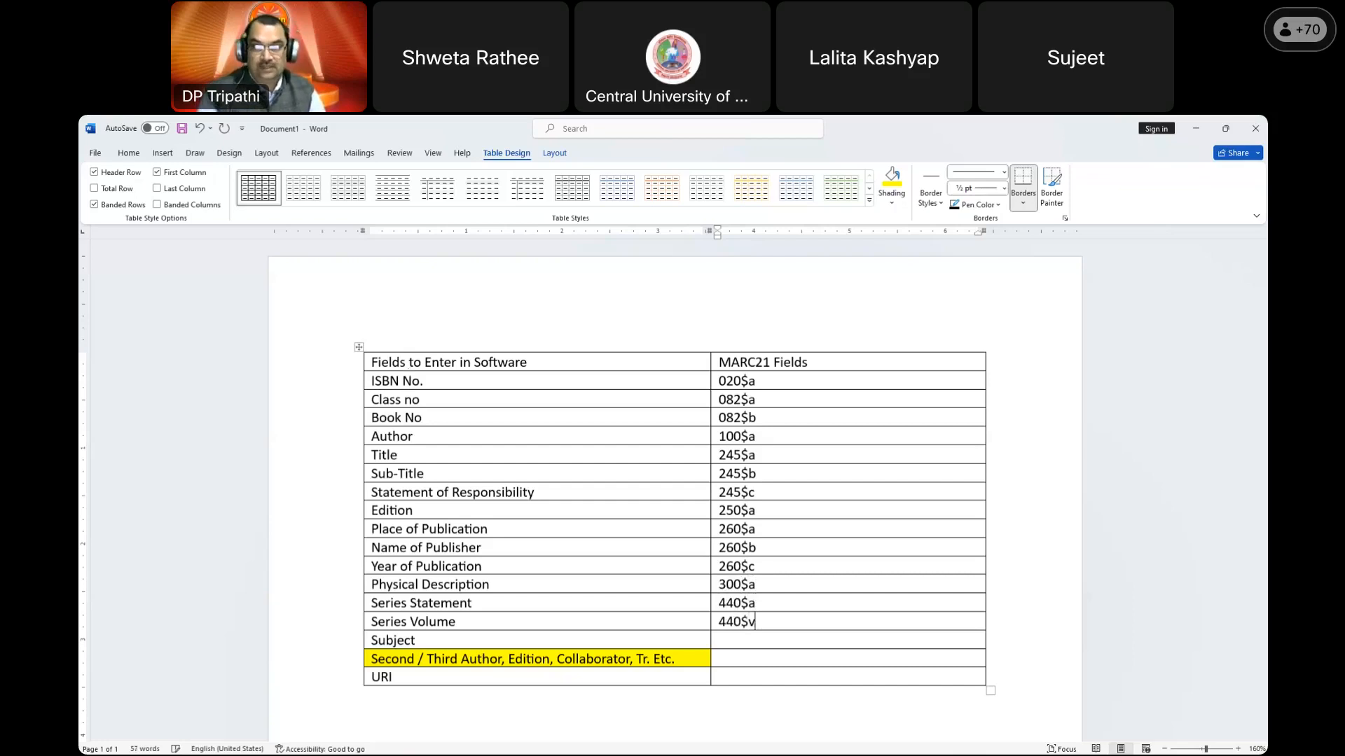
key(Down)
text(650$a)
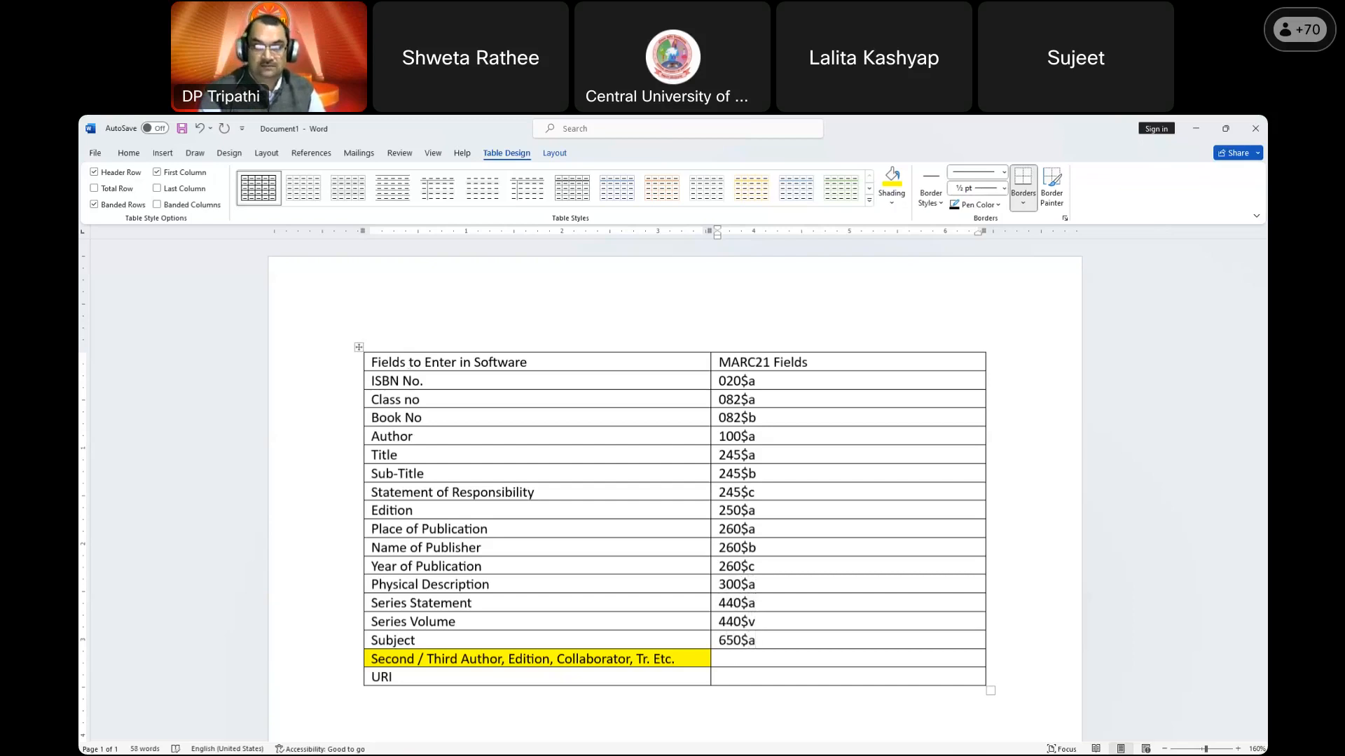
Step: Insert two rows under Subject tagged 650$a, and tag Second / Third Author 700$a
click(360, 651)
click(361, 650)
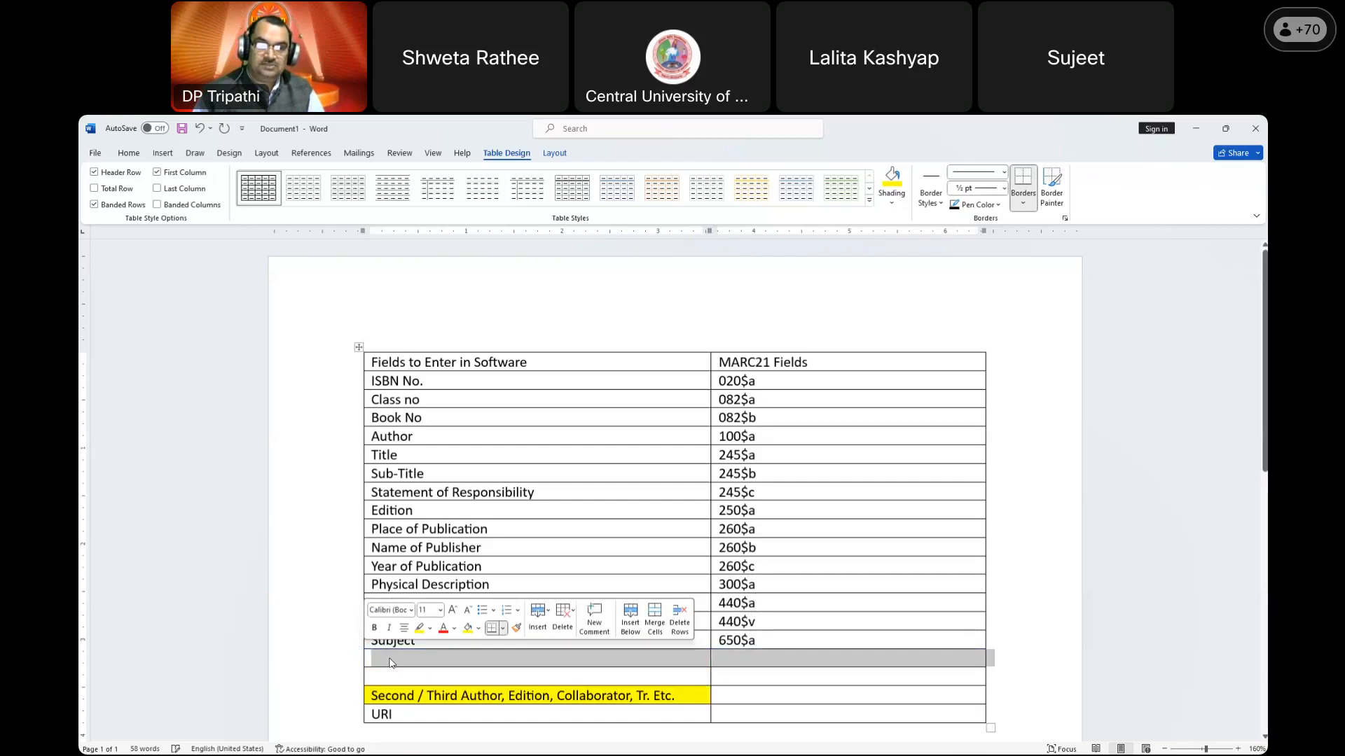
click(412, 662)
click(731, 662)
text(650$a)
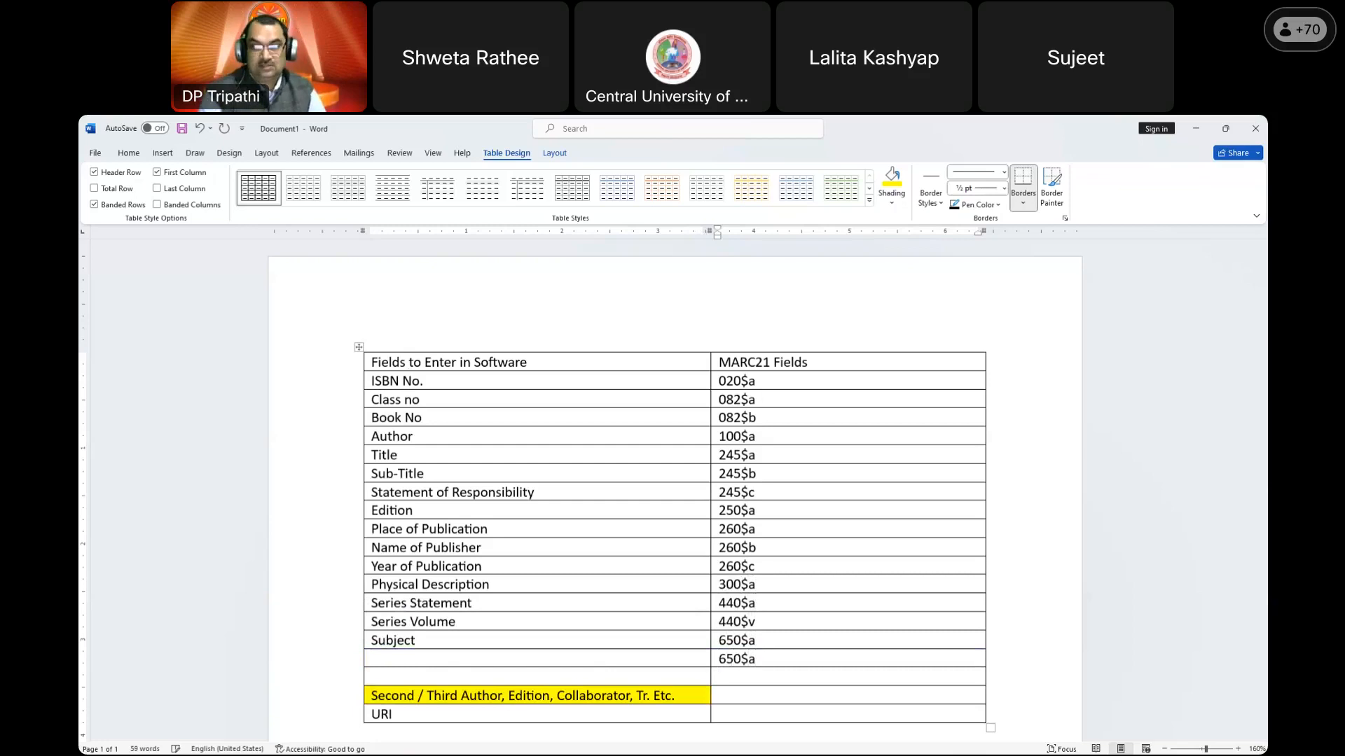
text(650$a)
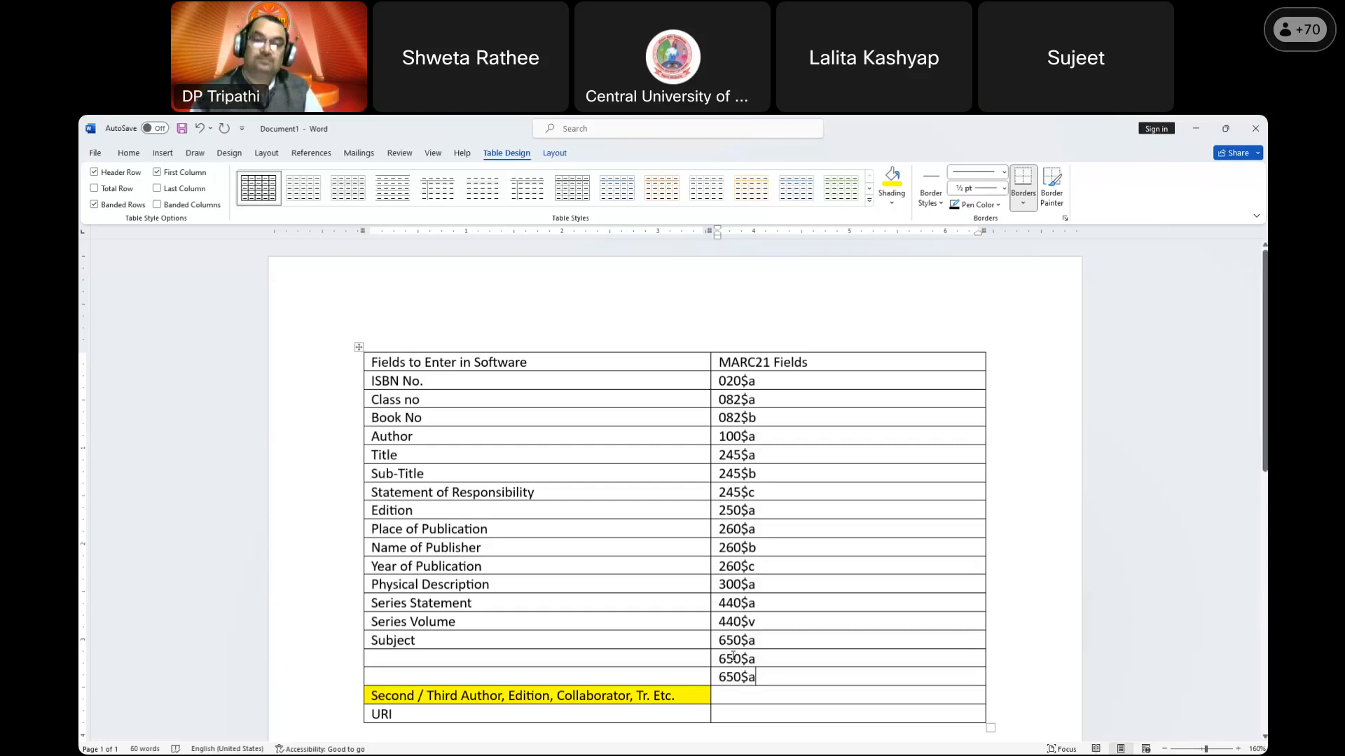
scroll(732, 656, down, 3)
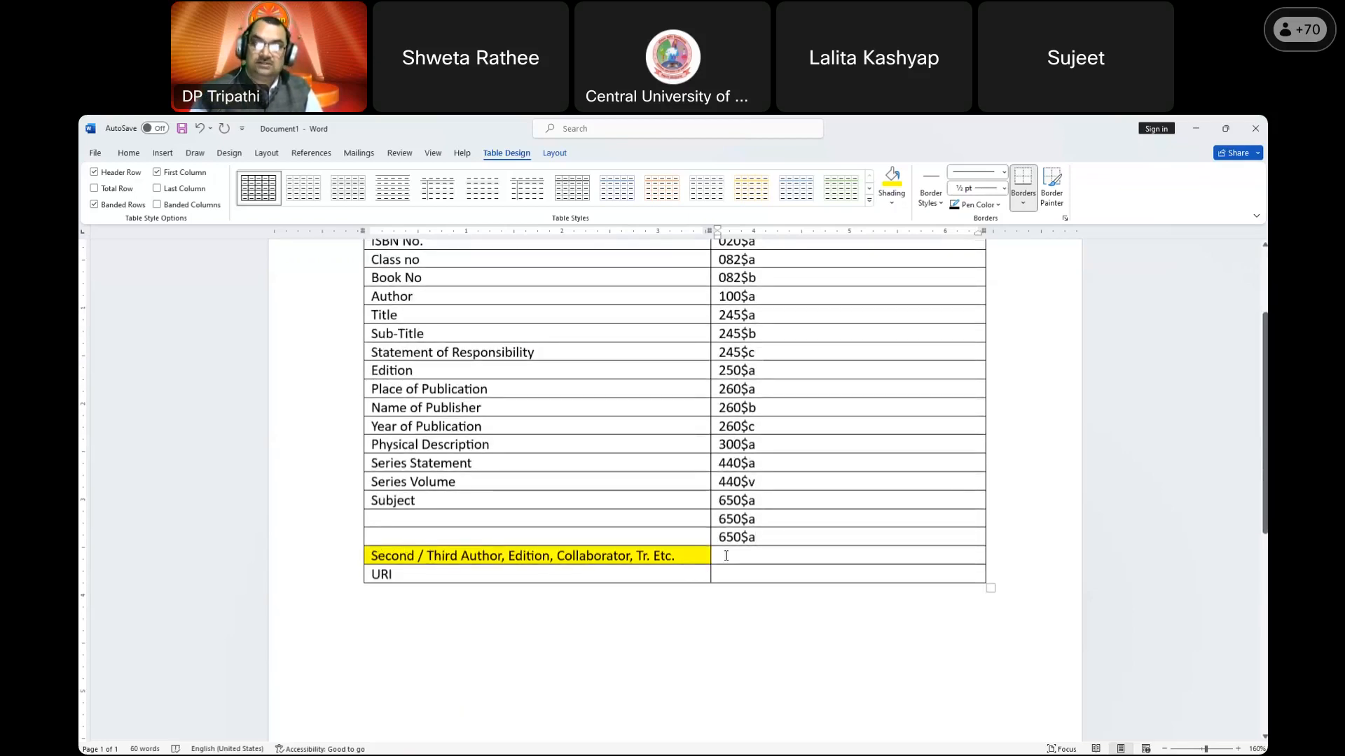
text(700$a)
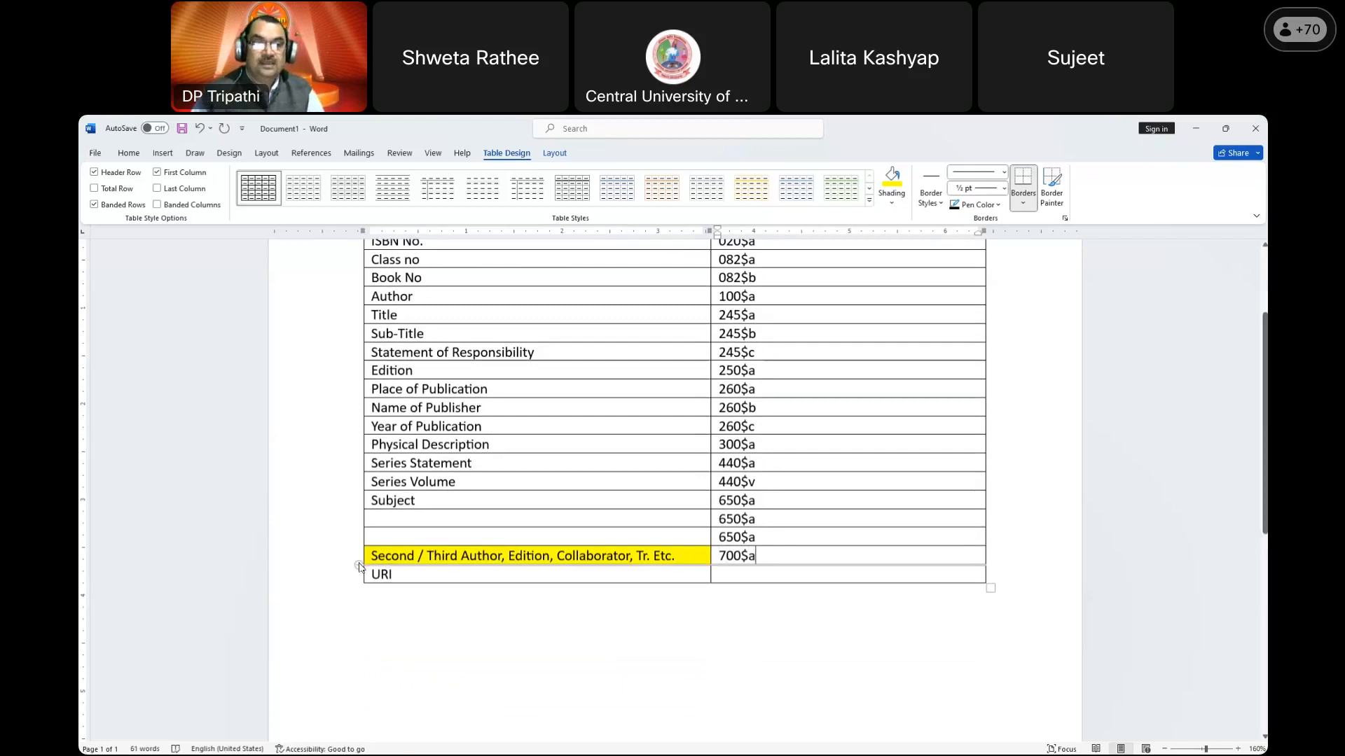
Step: Add two yellow rows below Second / Third Author tagged 700$a, and map URI to 856$u
click(359, 566)
click(359, 566)
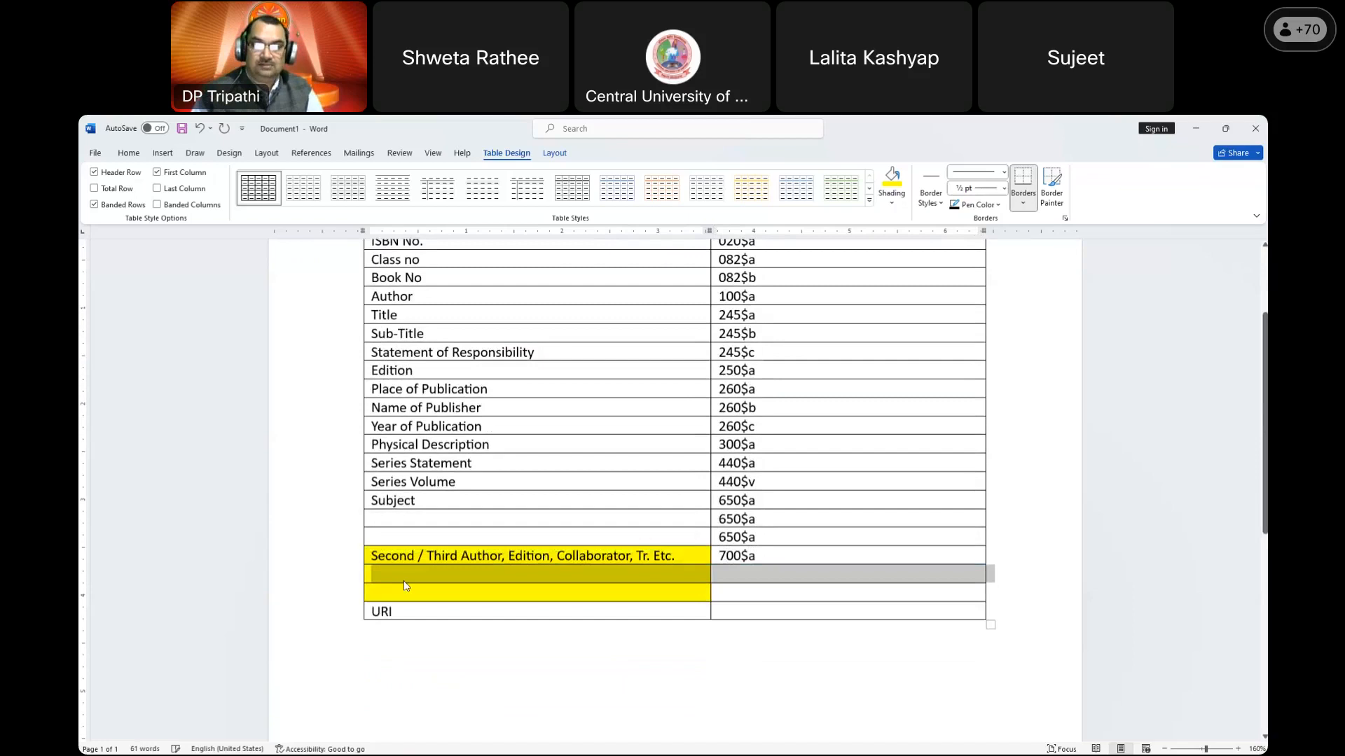
click(399, 579)
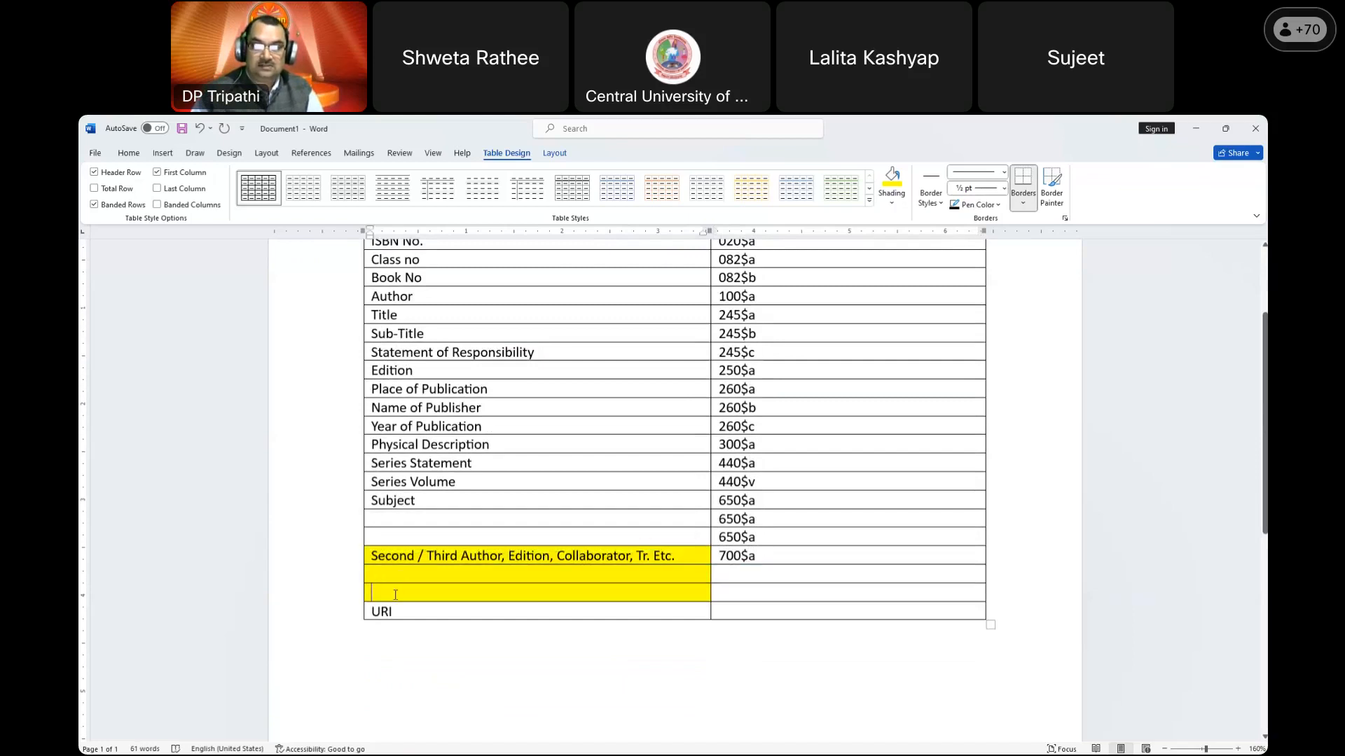
click(739, 575)
text(100)
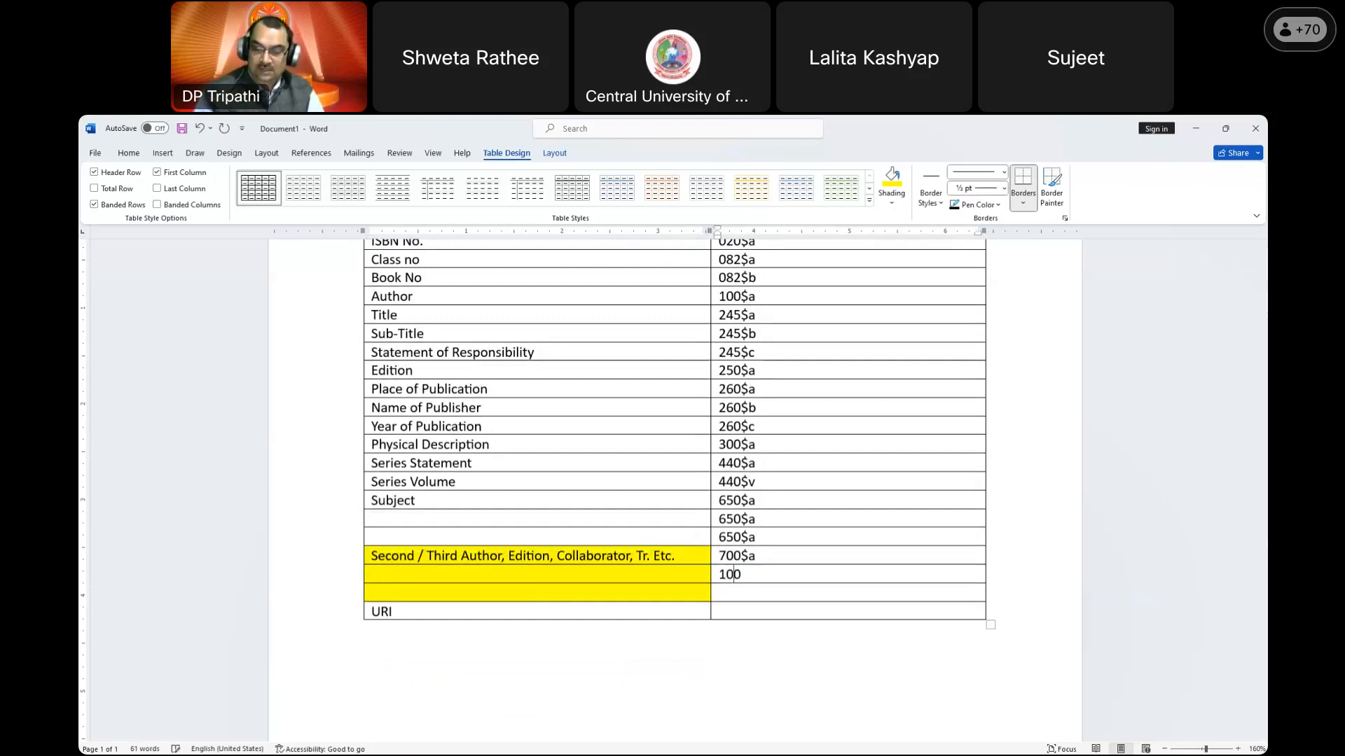
text($a)
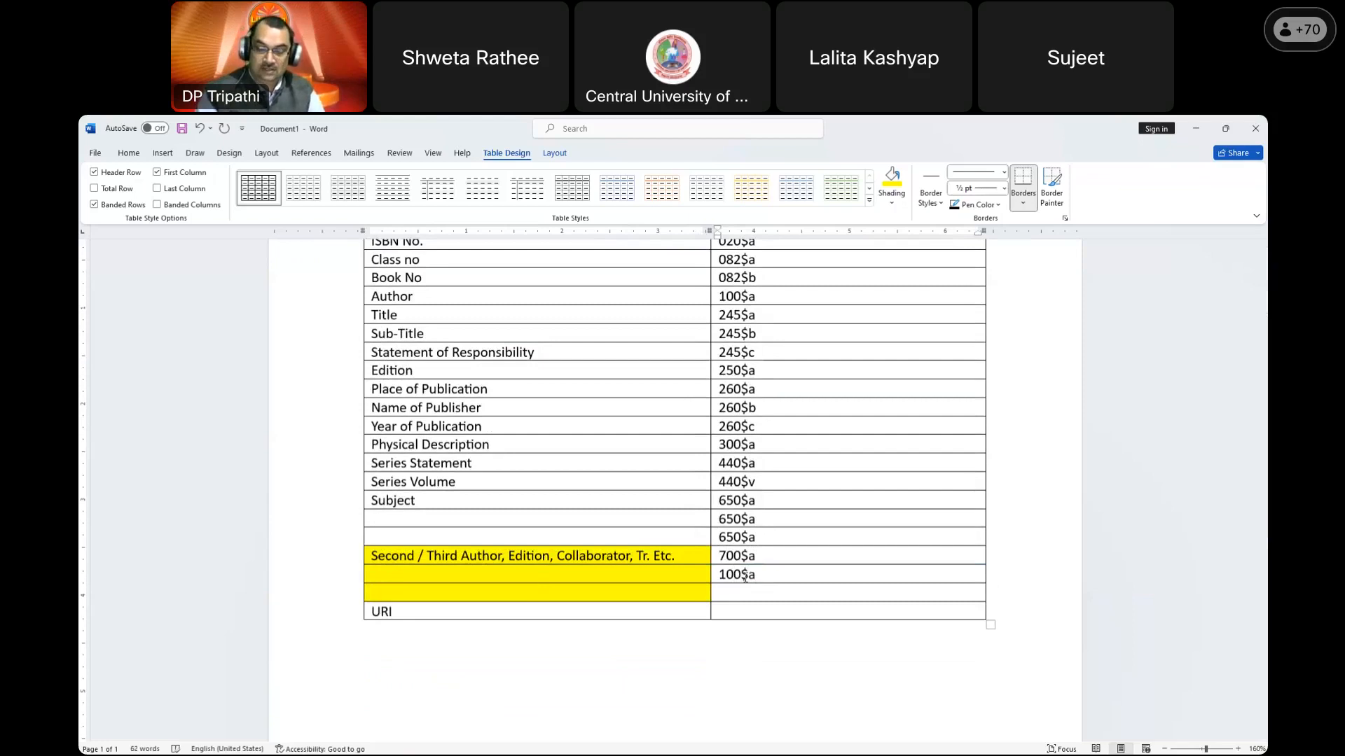
double_click(745, 577)
text(700$a)
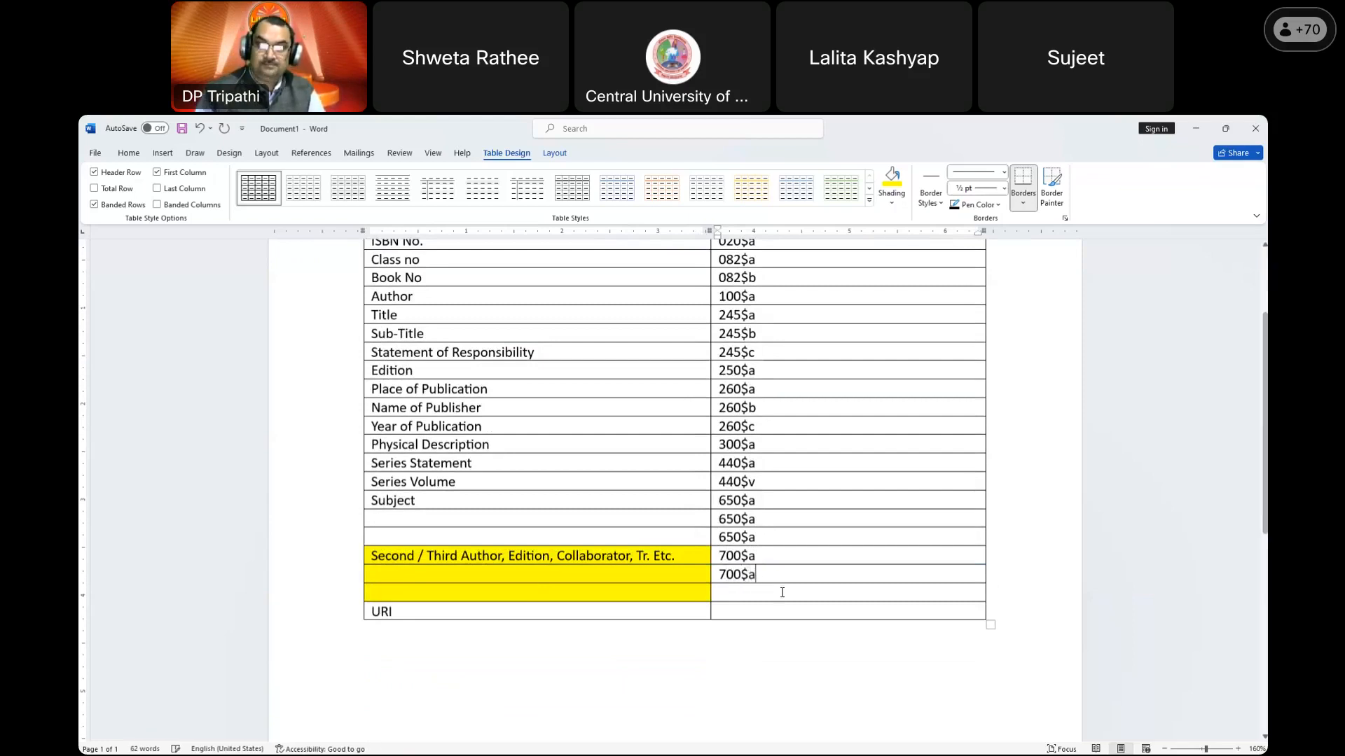
click(761, 594)
text(7)
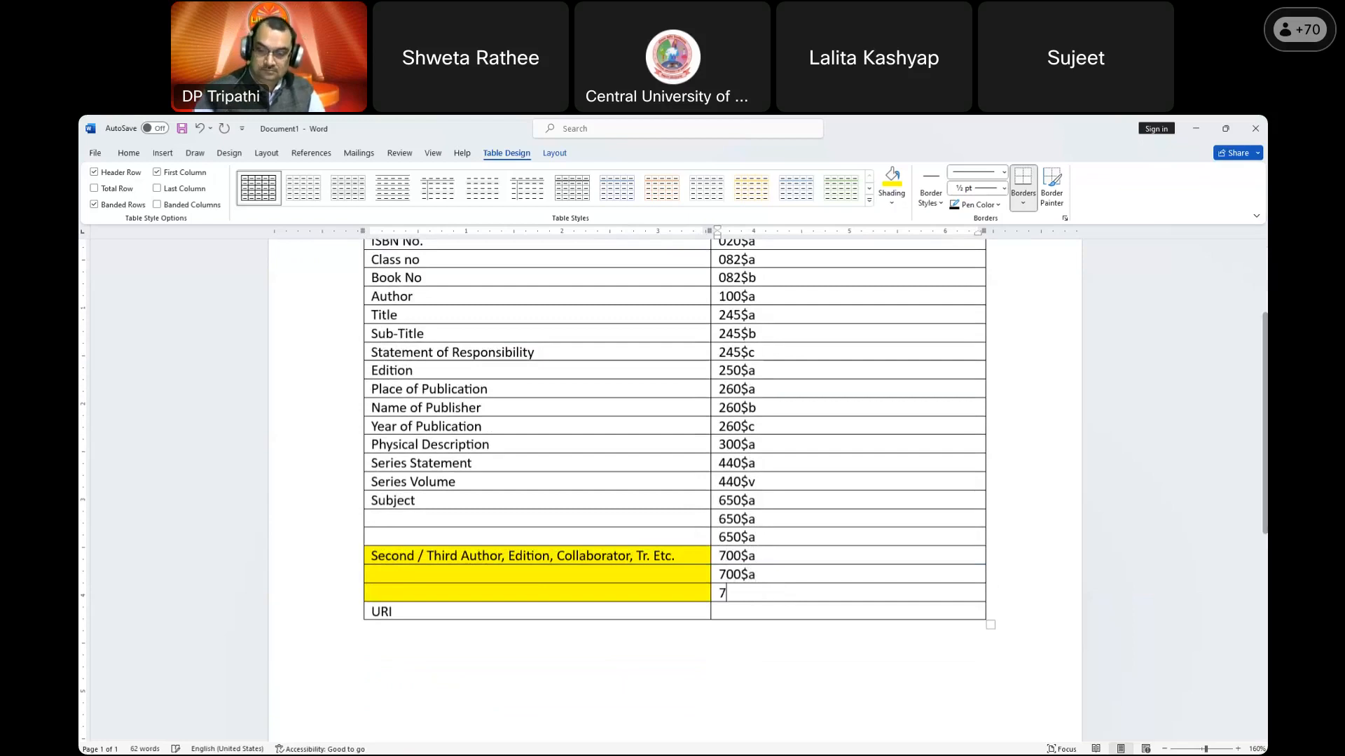
text(00$a)
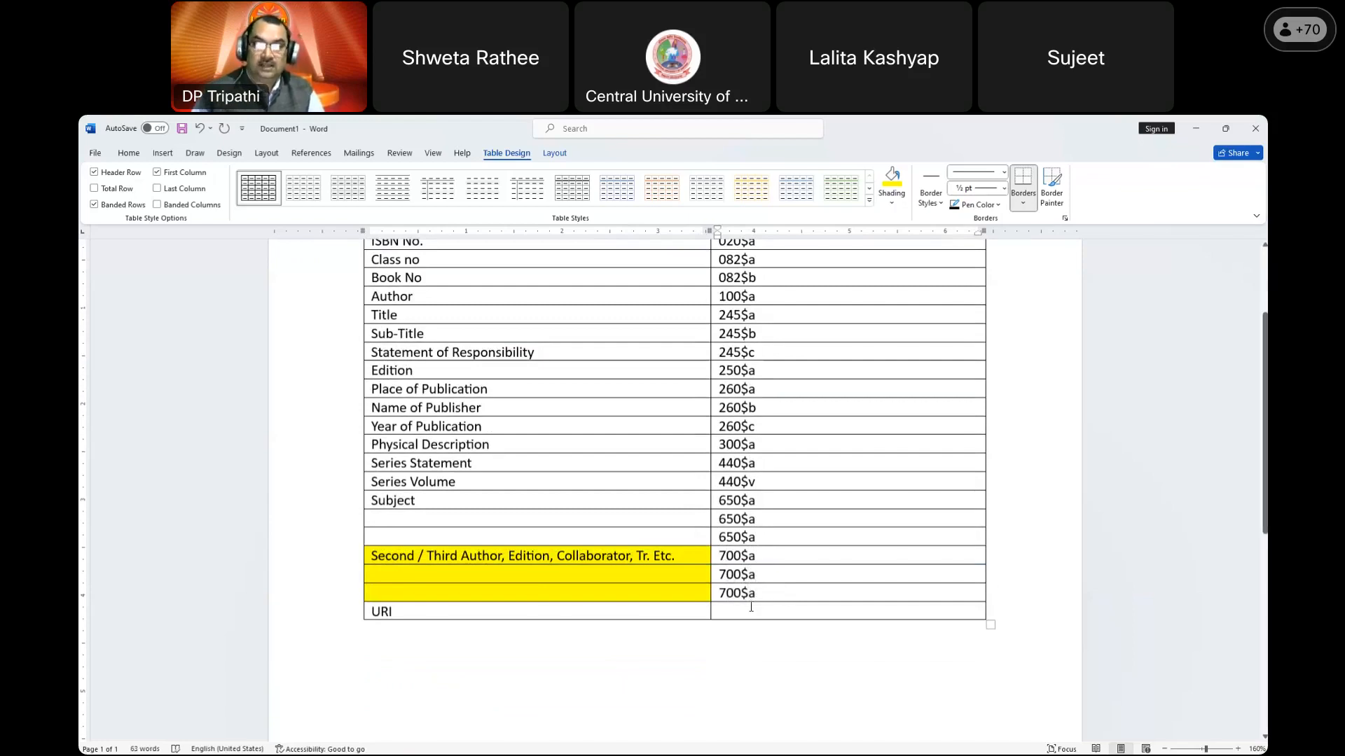
text(856)
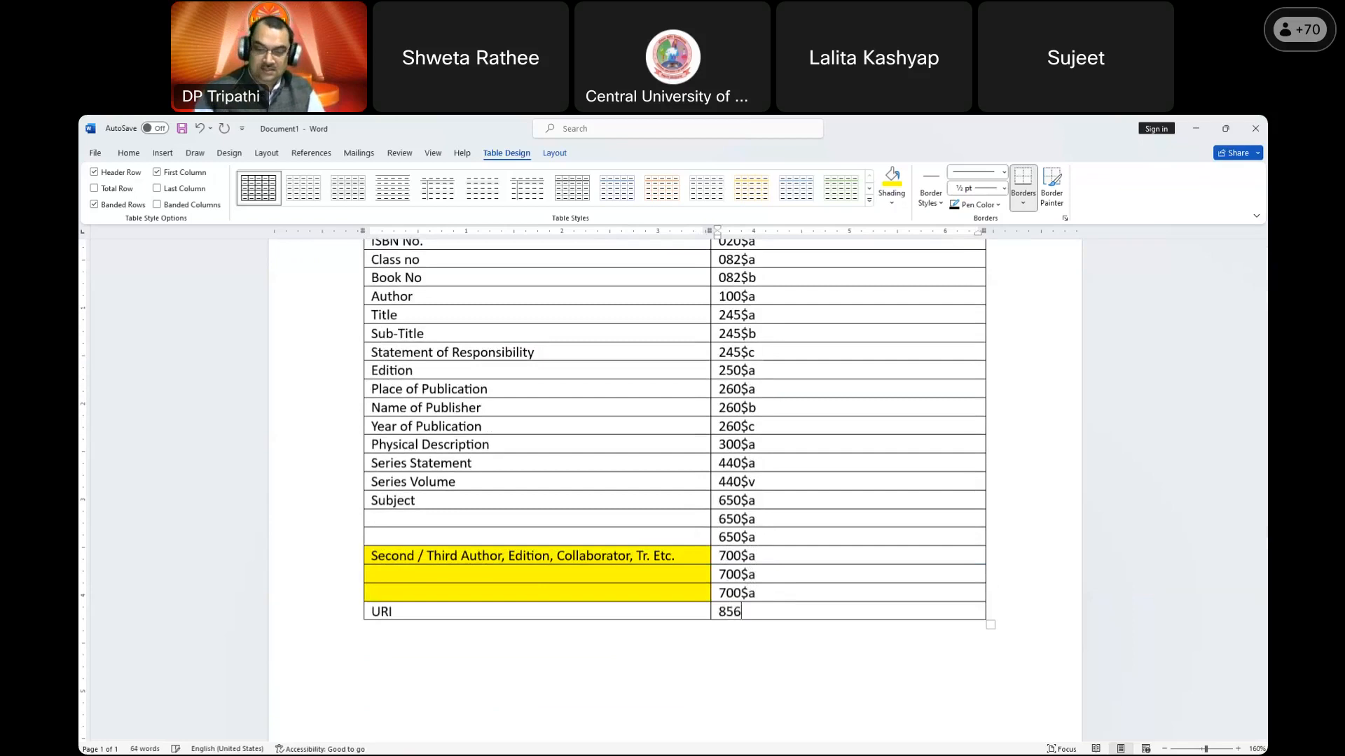
text($u)
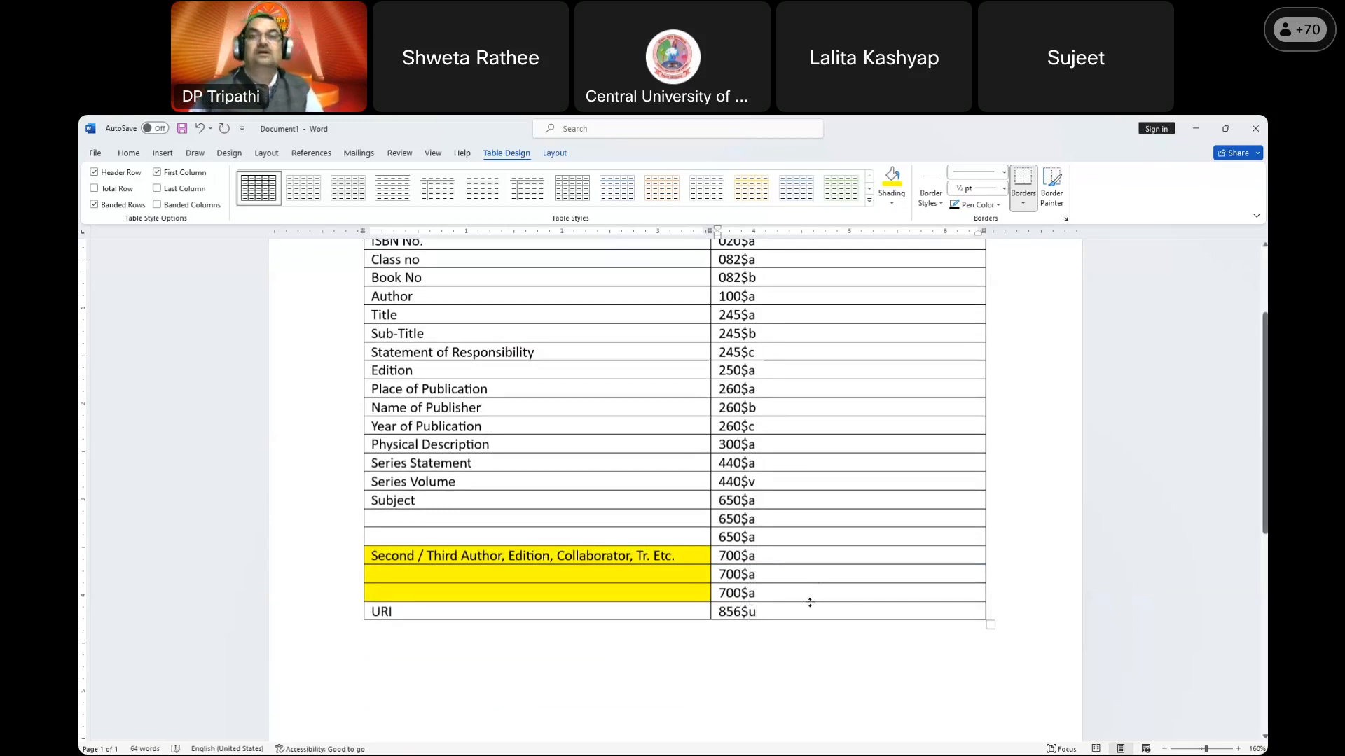
scroll(810, 603, up, 1)
scroll(810, 603, up, 2)
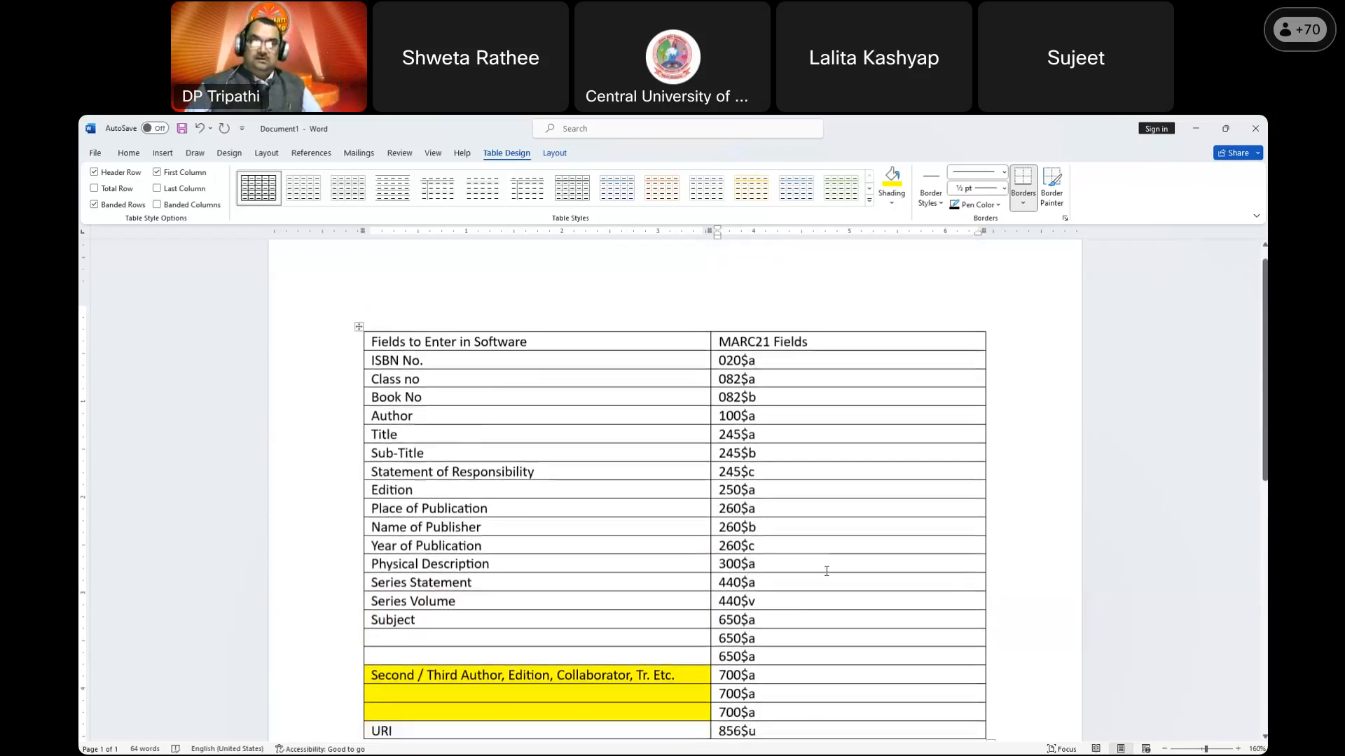
click(334, 312)
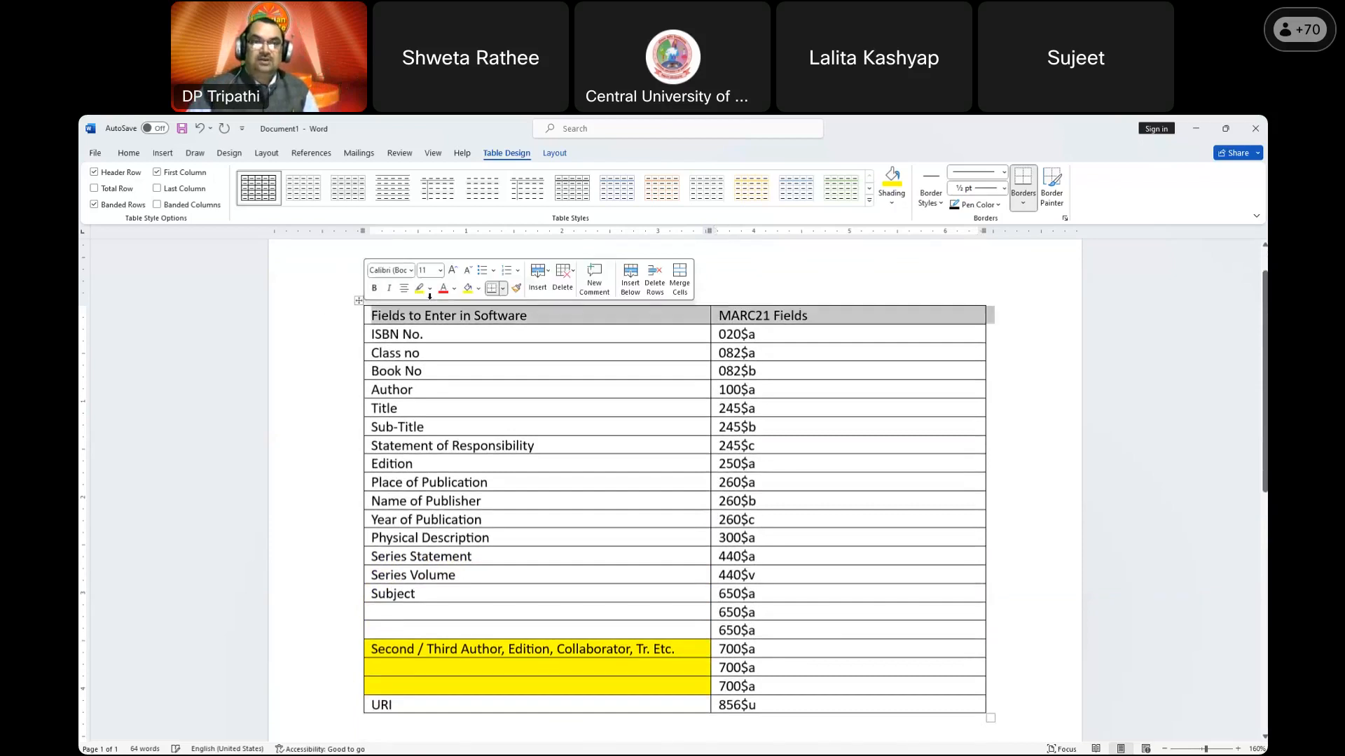
Step: Shade the header row yellow and rename the heading to 'MARC21 Tags & Sub-fields'
click(468, 288)
click(785, 372)
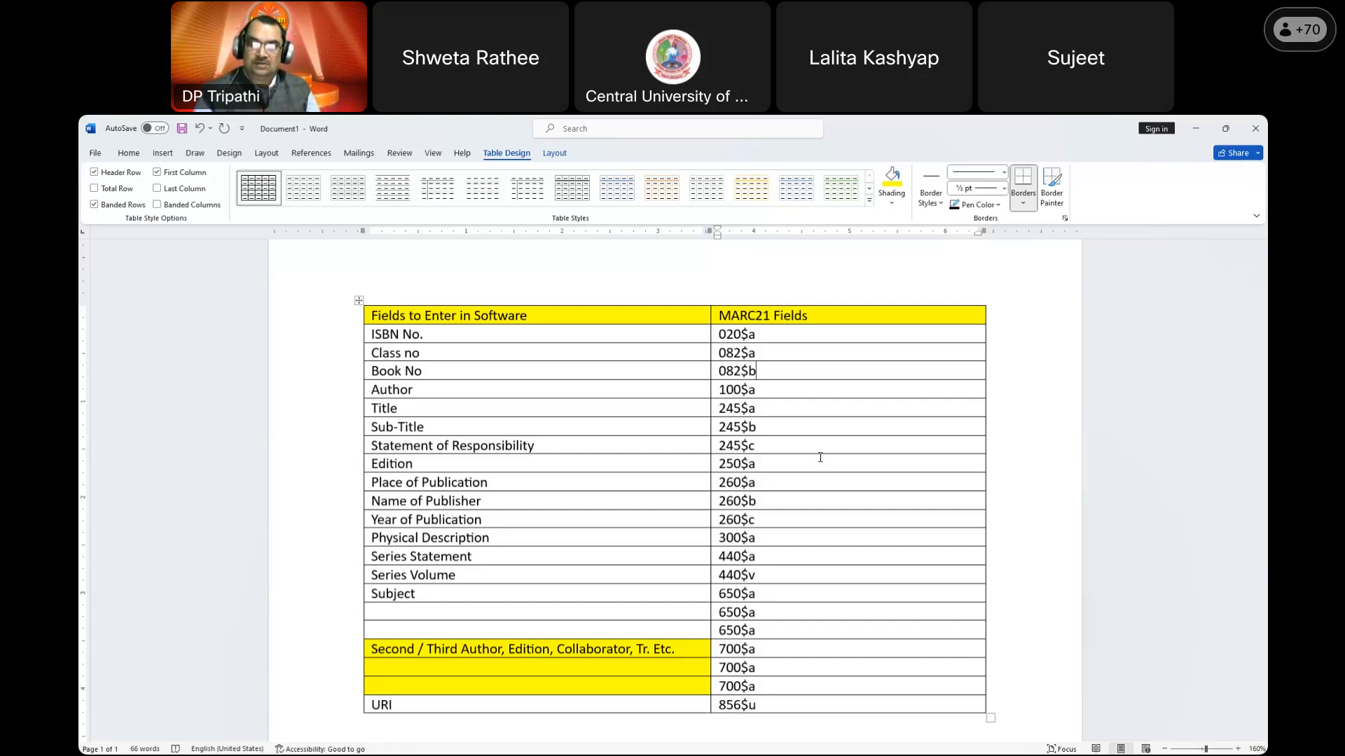
triple_click(782, 320)
double_click(792, 319)
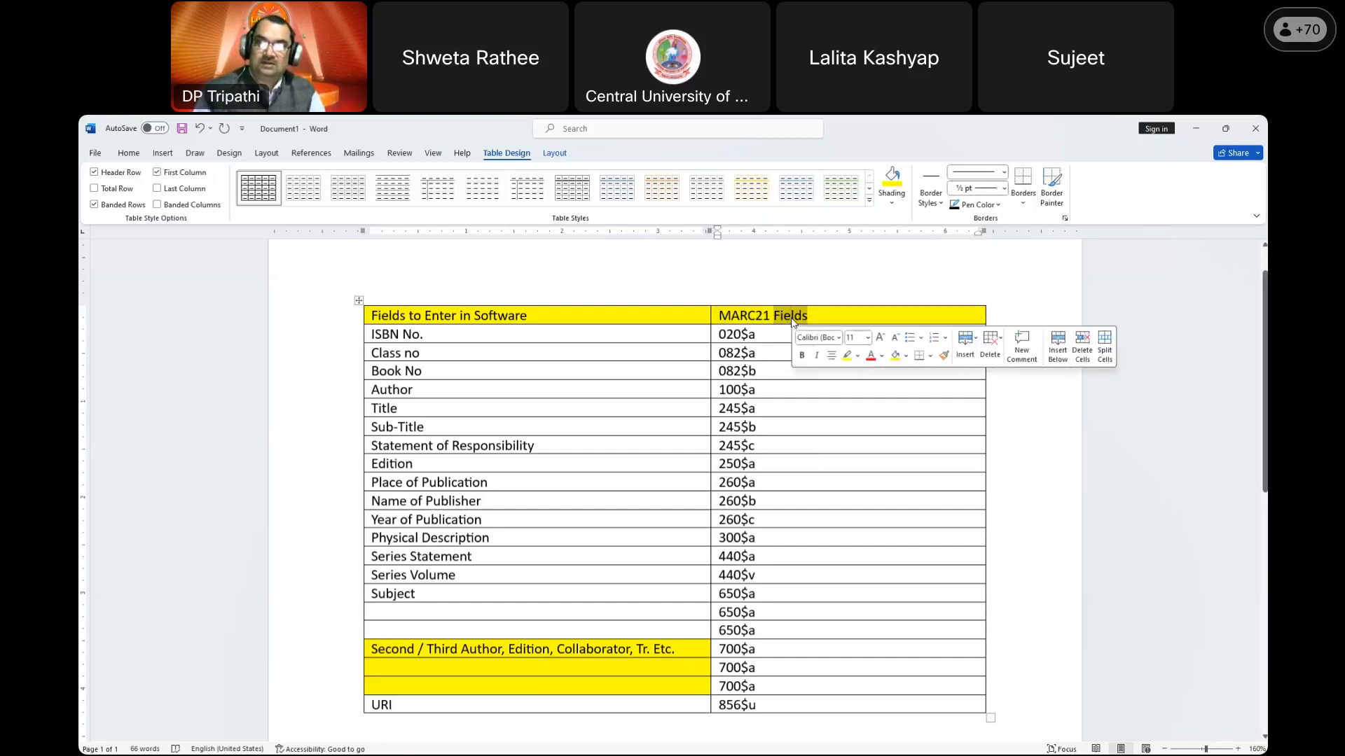
text(Tag)
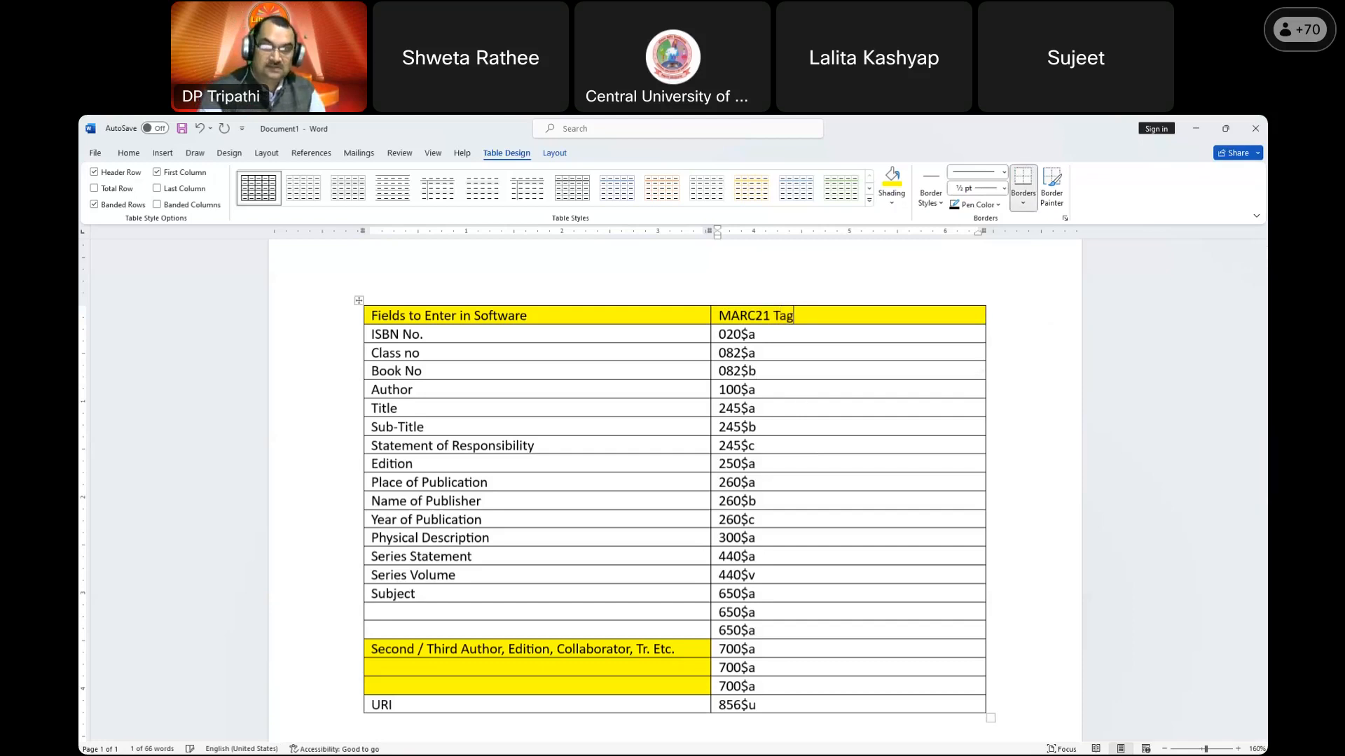
text(s & Sub)
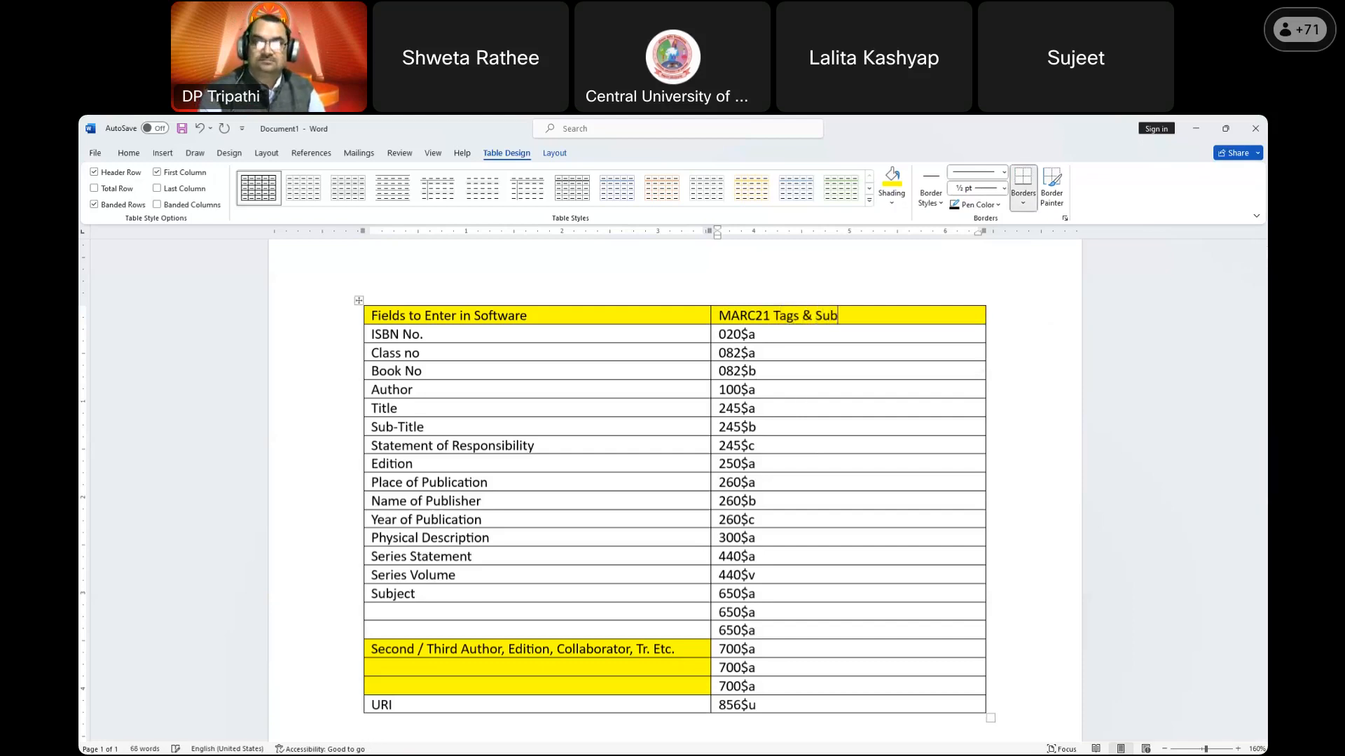
text(-fields)
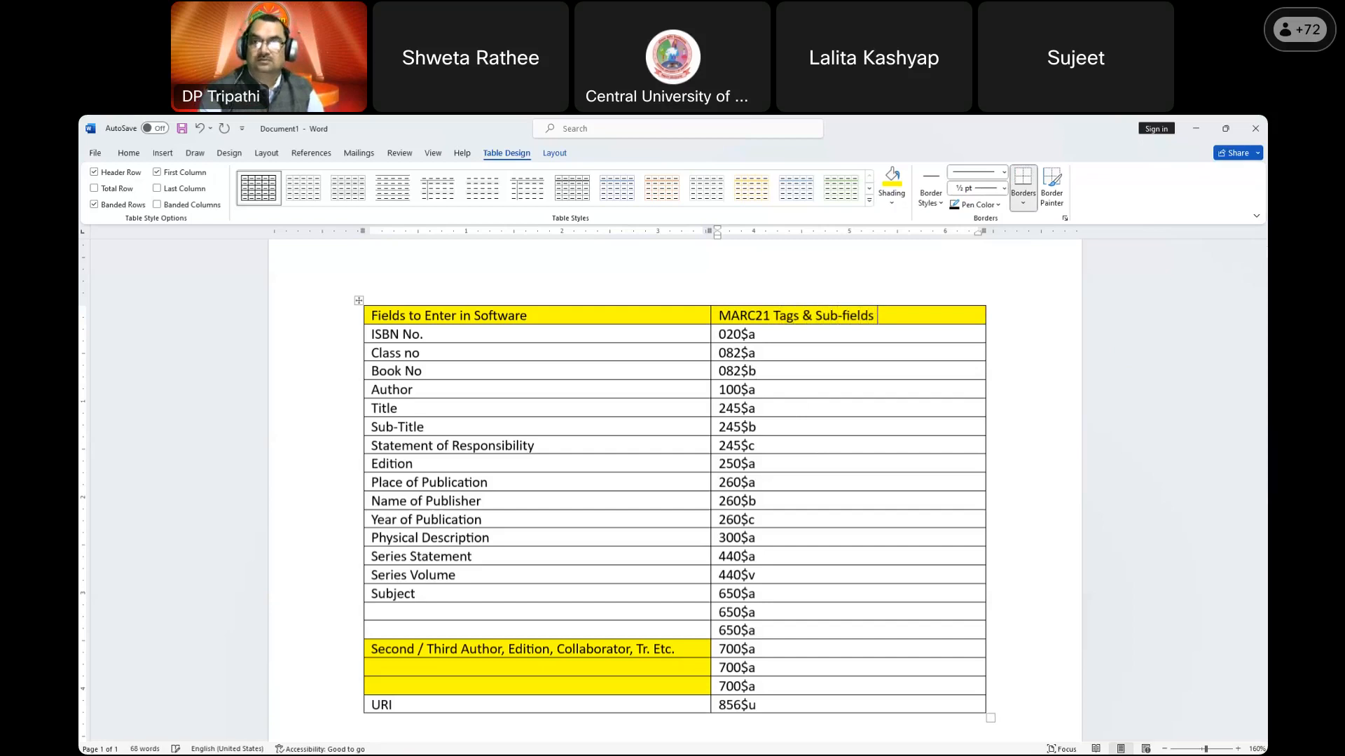
Step: Centre-align the text of the MARC21 Tags & Sub-fields column
click(824, 303)
click(128, 153)
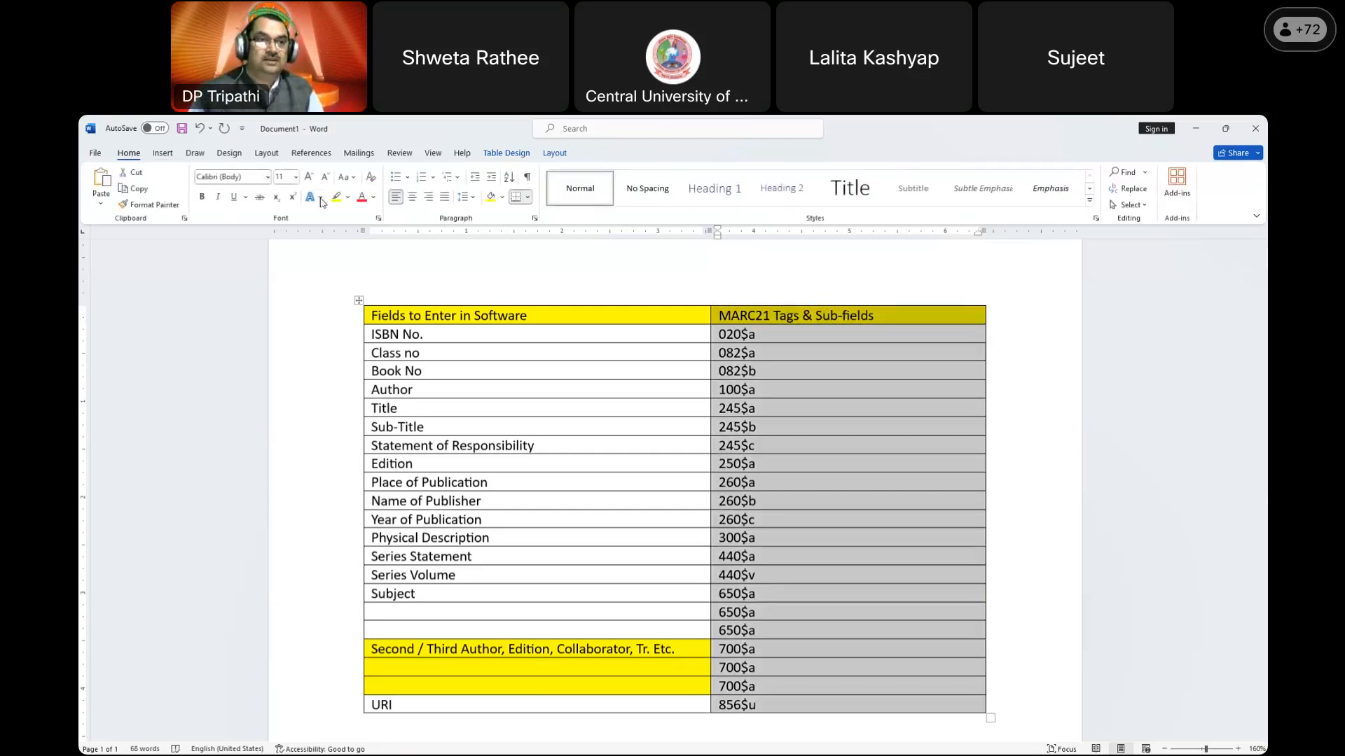
click(412, 197)
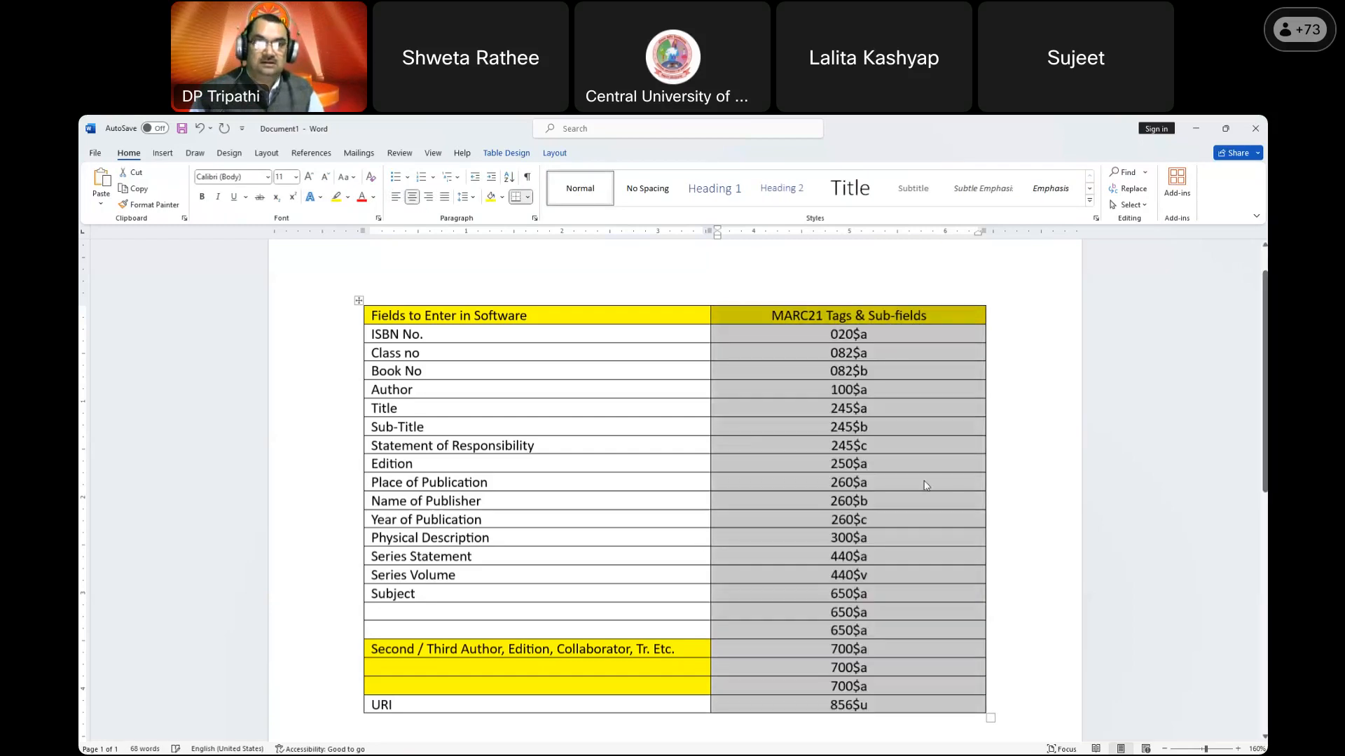
click(903, 462)
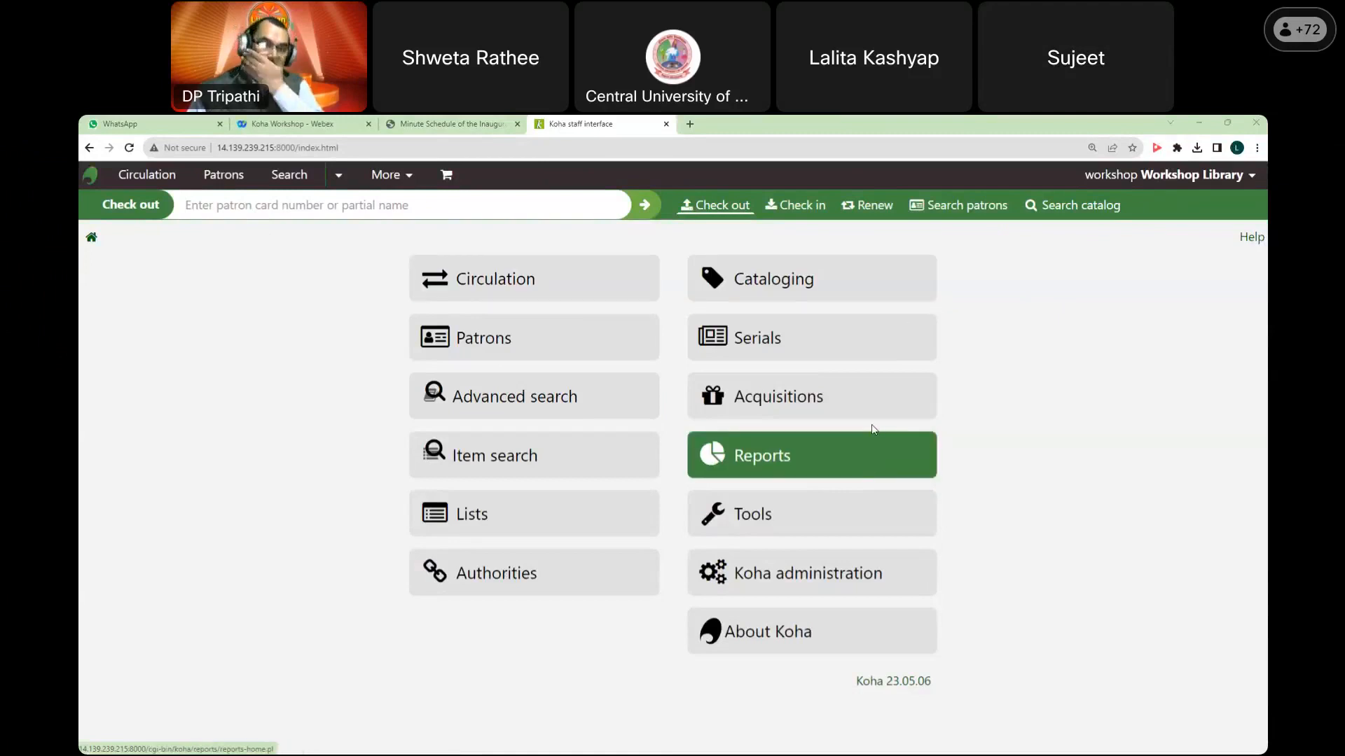
Step: Start a new MARC record in Cataloging using the Books, Booklets, Workbooks framework
click(869, 286)
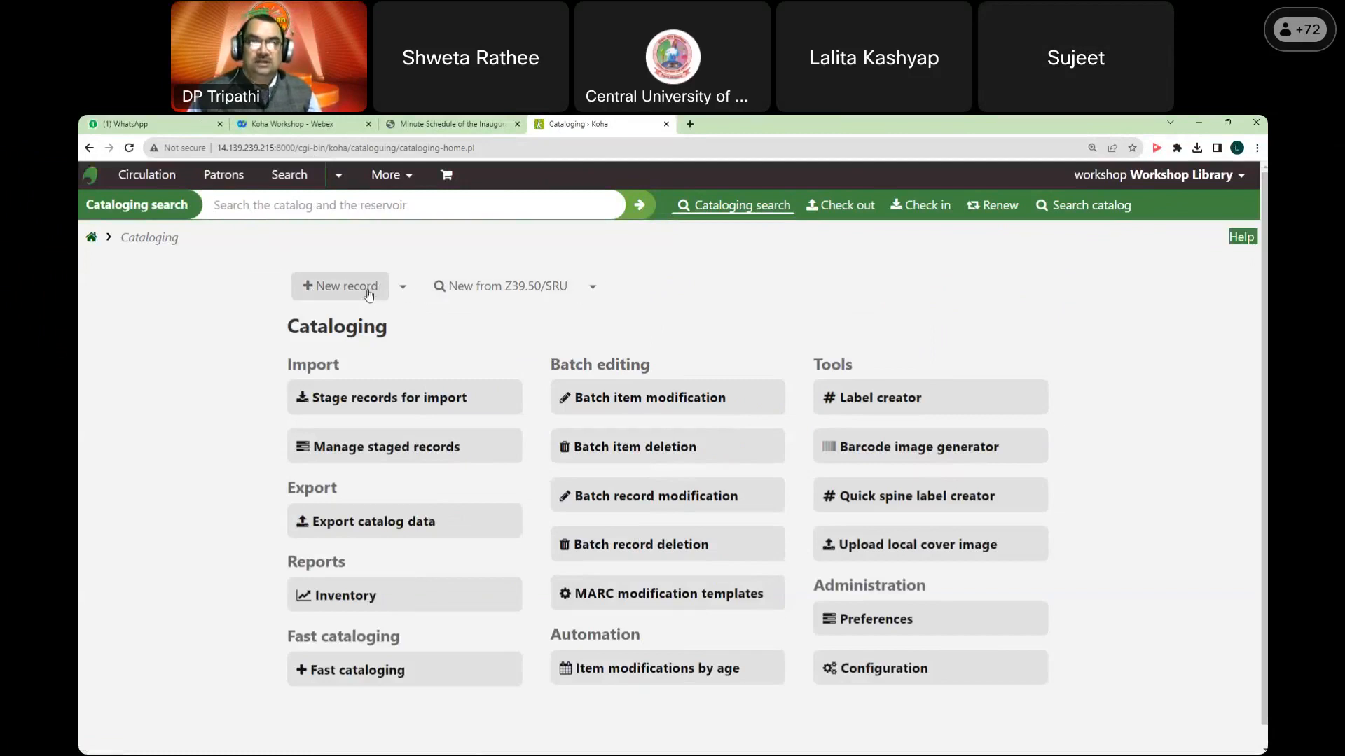
click(402, 287)
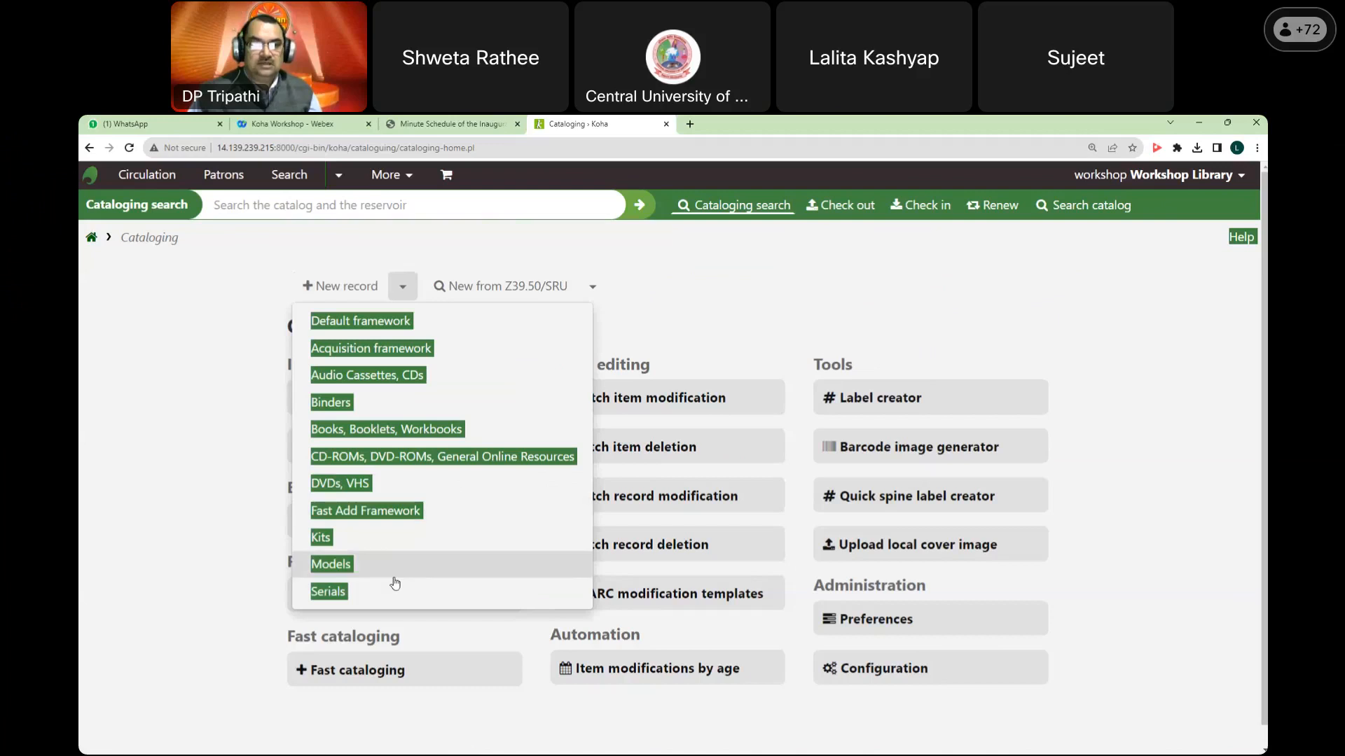
click(196, 354)
click(402, 289)
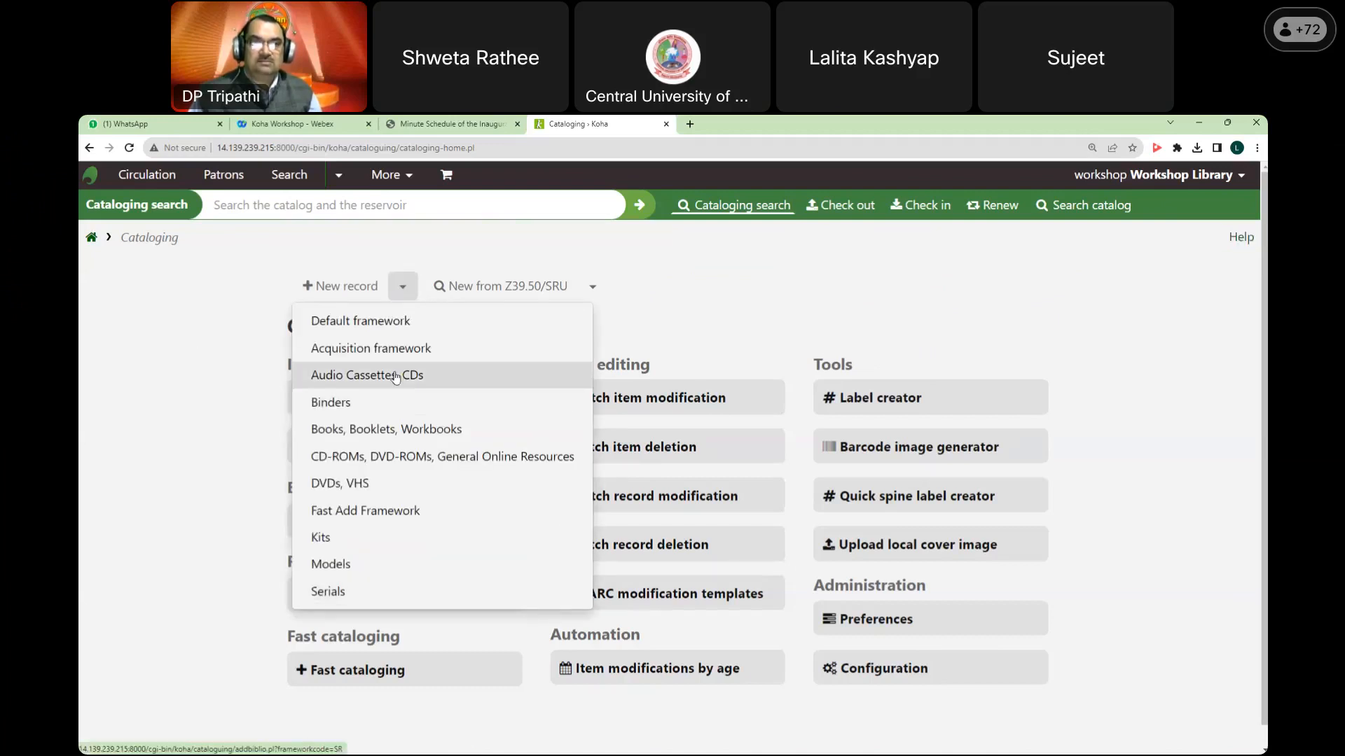
click(411, 430)
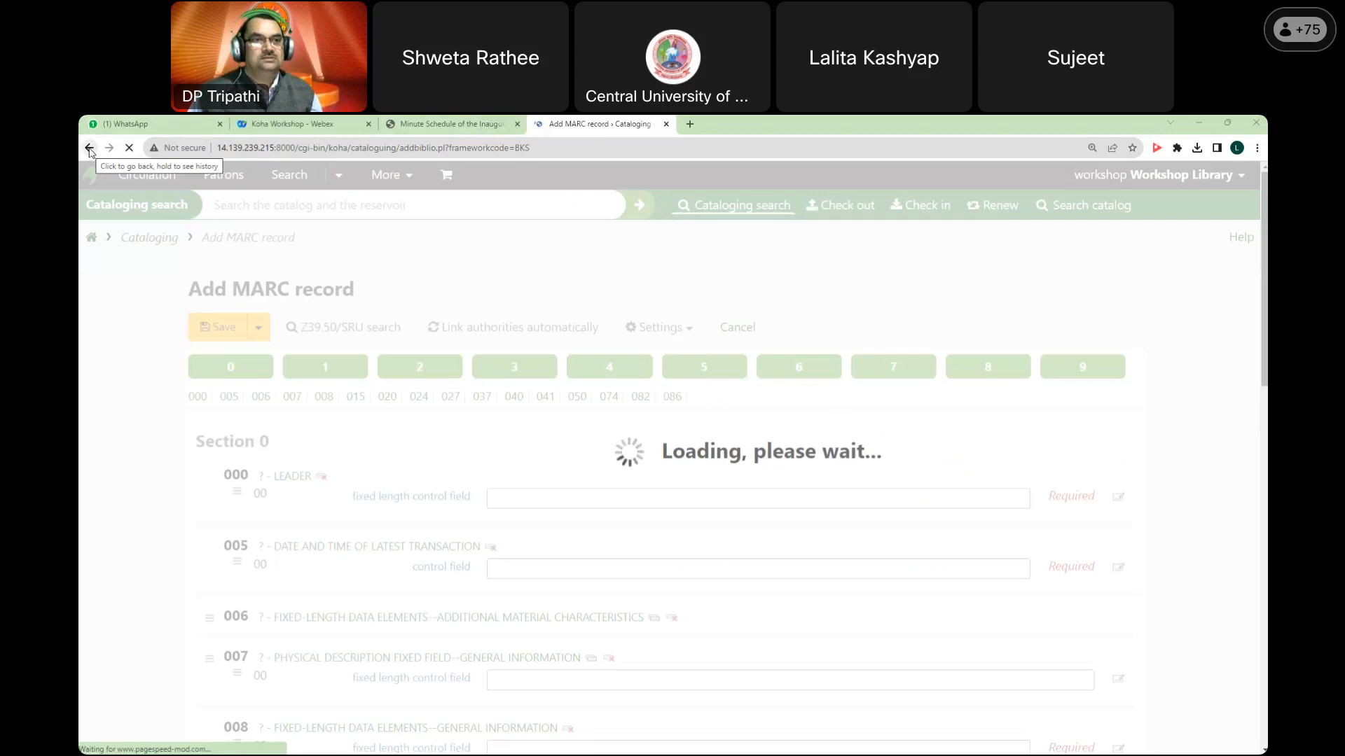
Step: Reload the slow Add MARC record page, then open and close the Z39.50/SRU search window
click(130, 149)
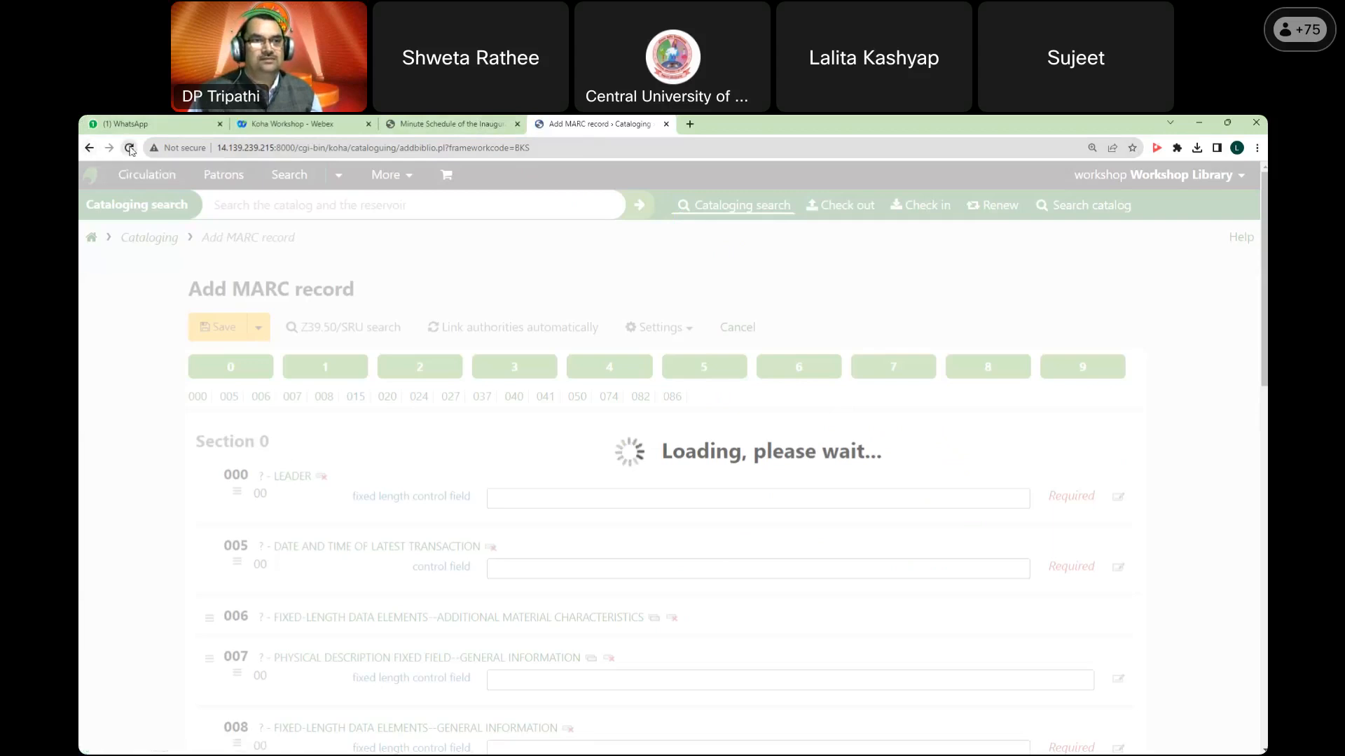
click(129, 149)
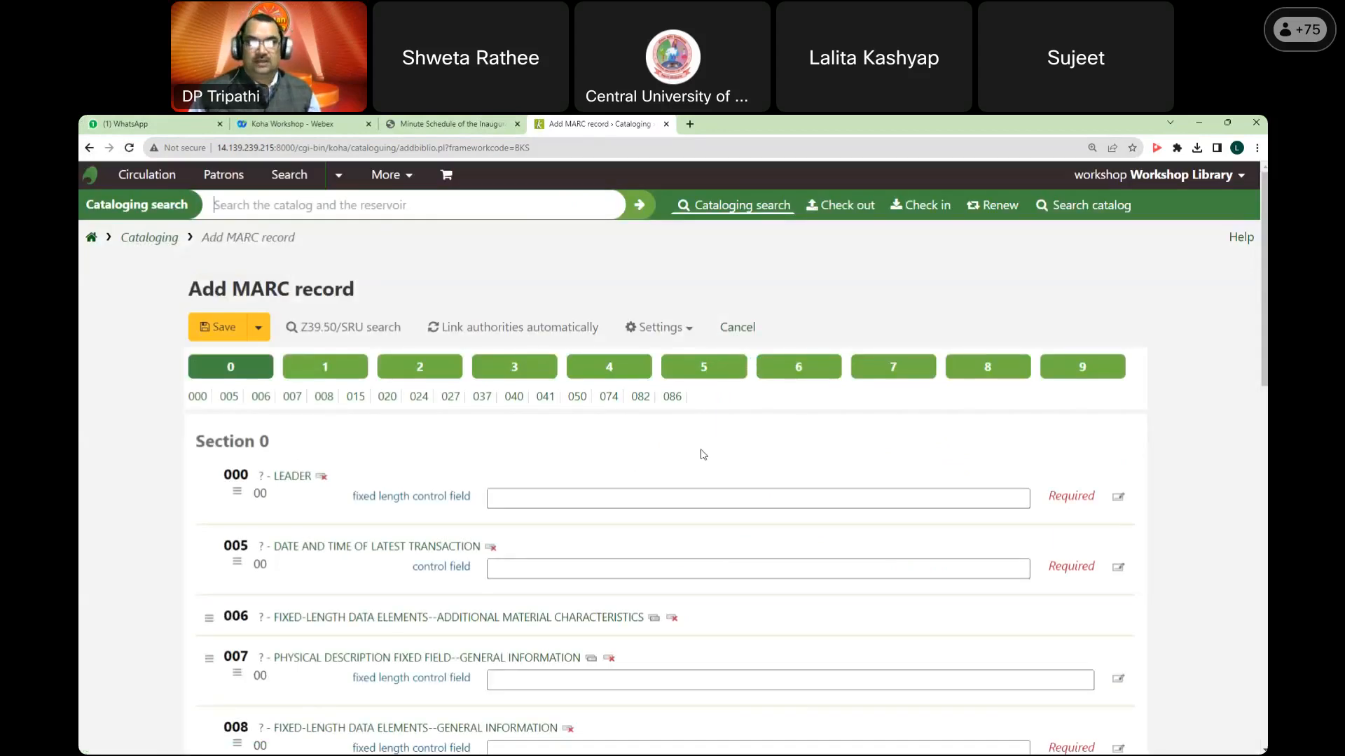
scroll(702, 452, down, 3)
scroll(434, 430, up, 2)
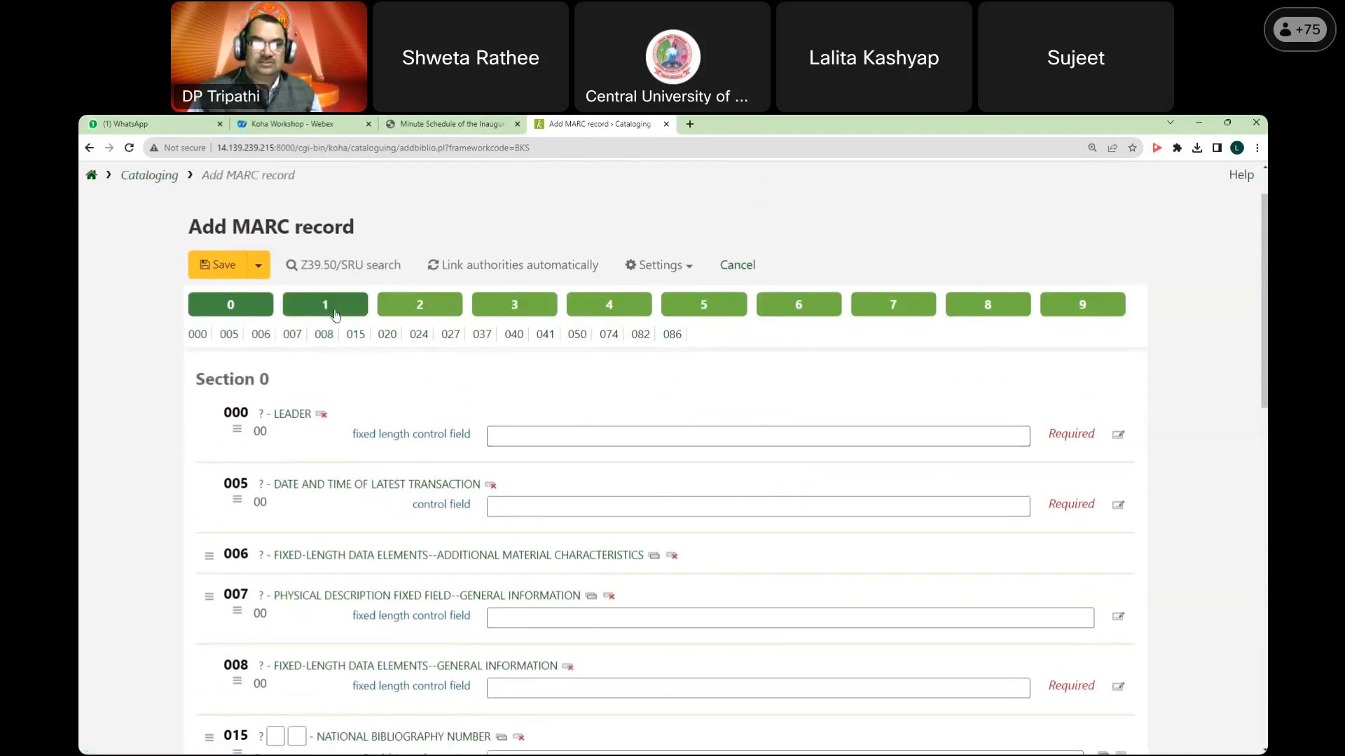
click(343, 264)
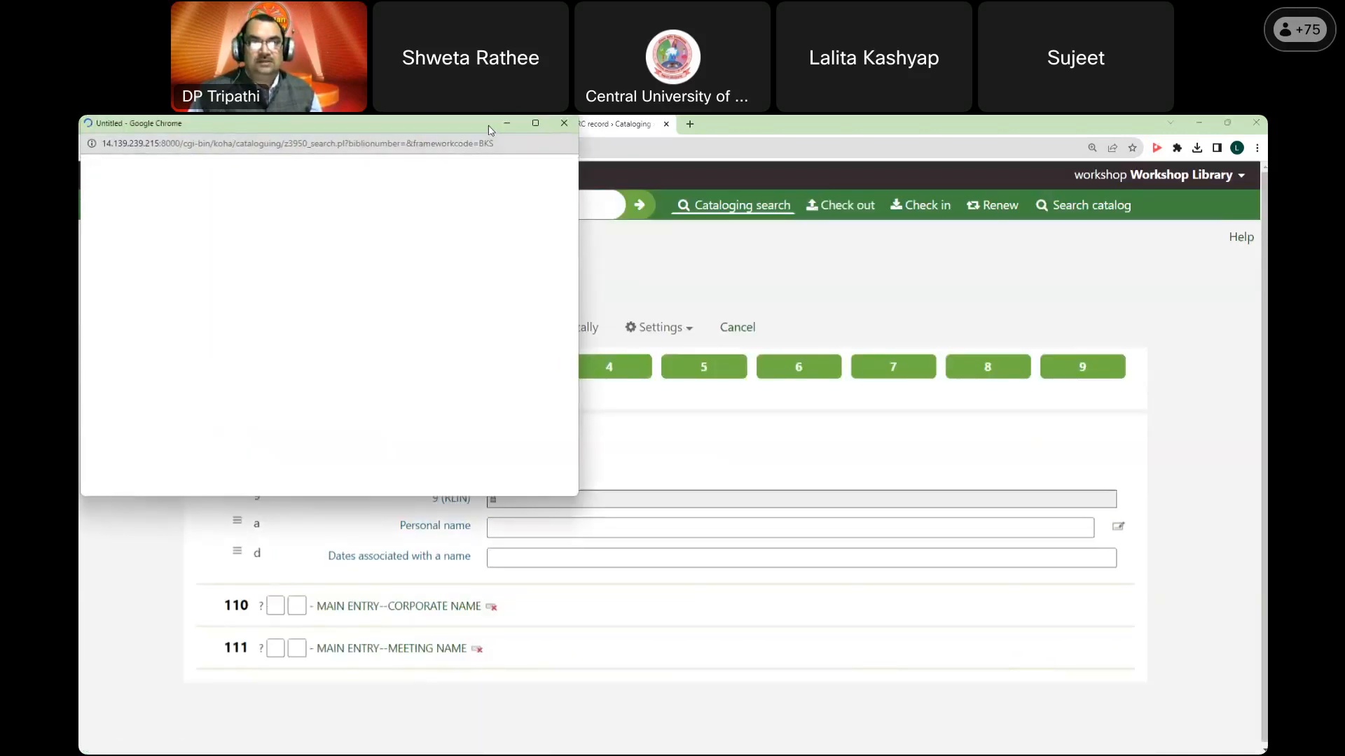
click(525, 204)
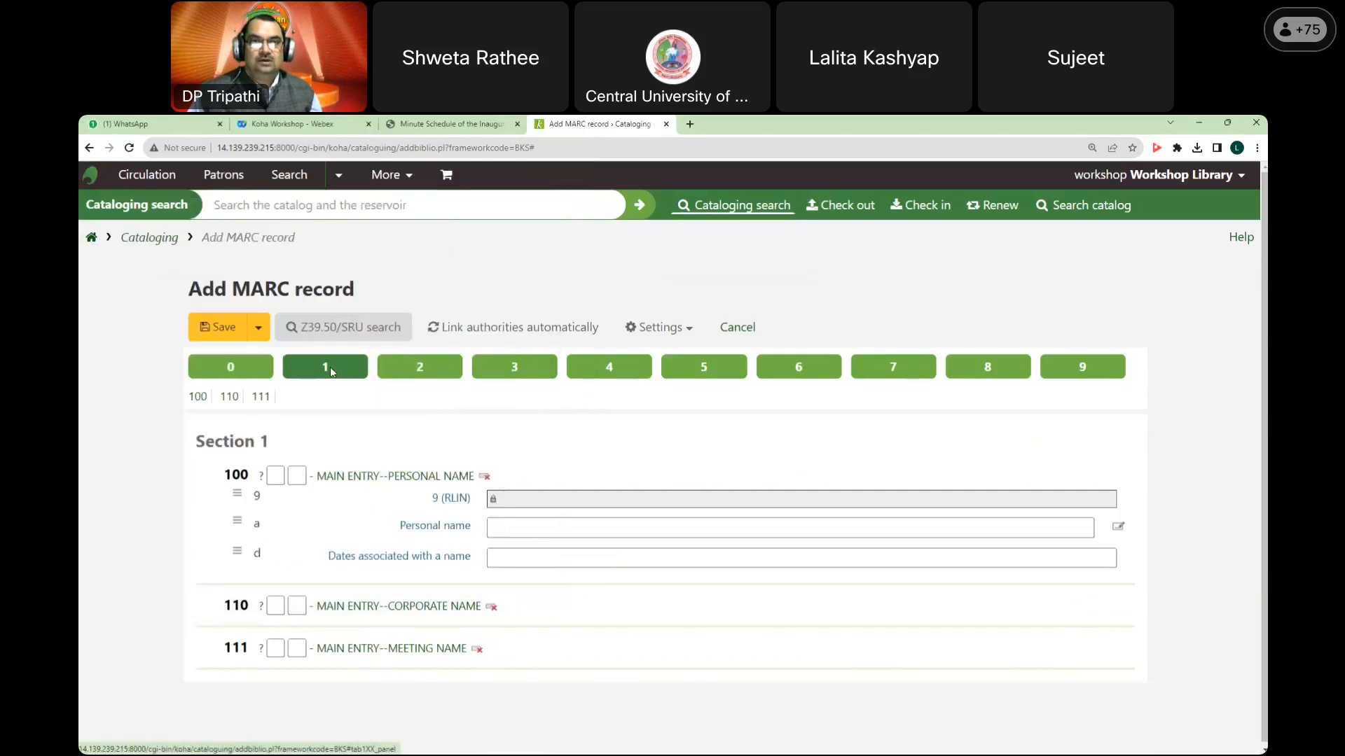
Step: View record sections 1 through 9 in turn, then return to Section 0 control fields
click(329, 375)
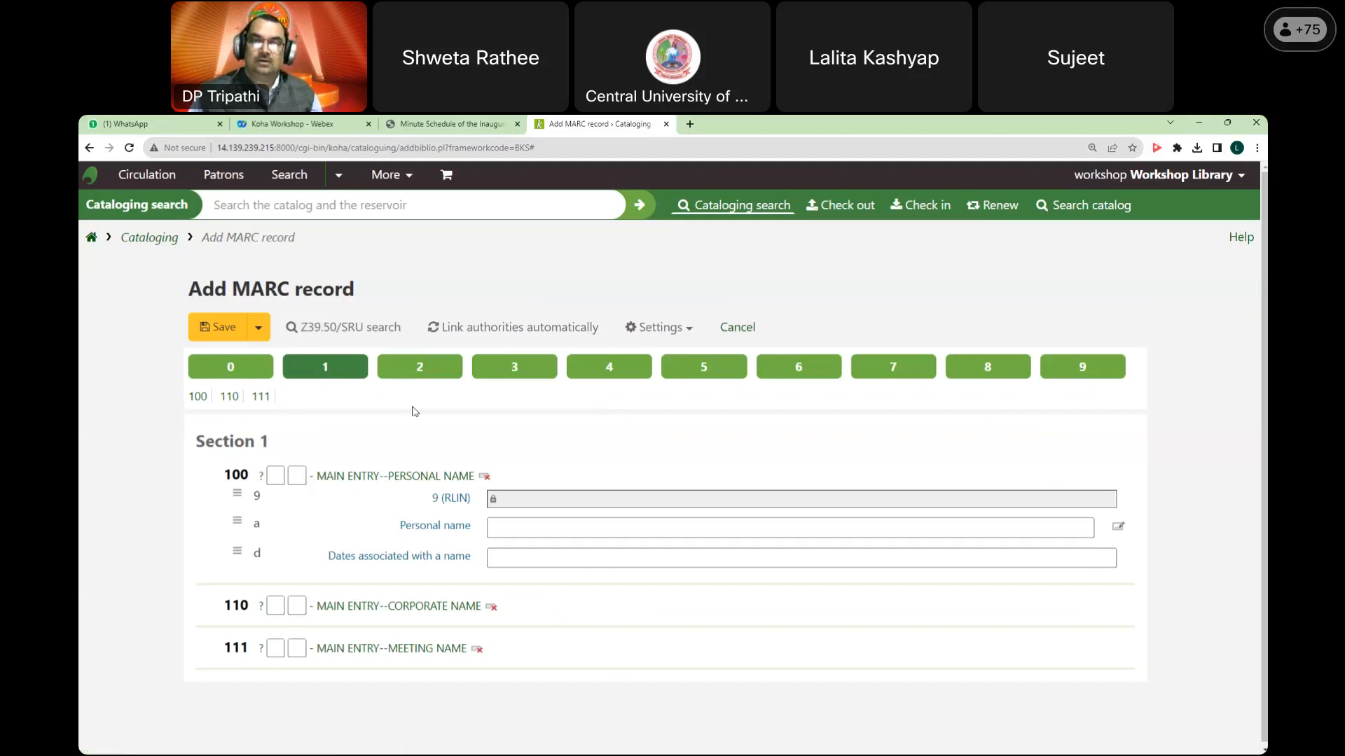
click(432, 372)
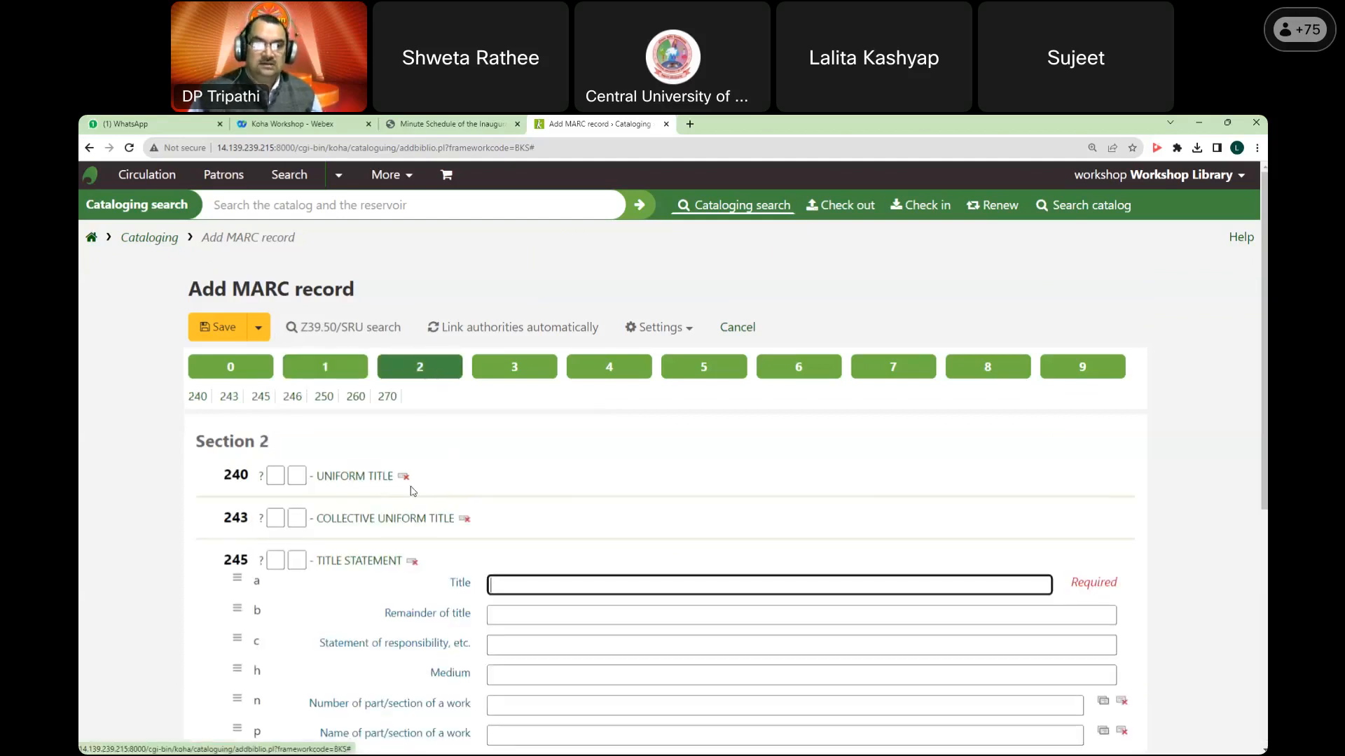
click(522, 371)
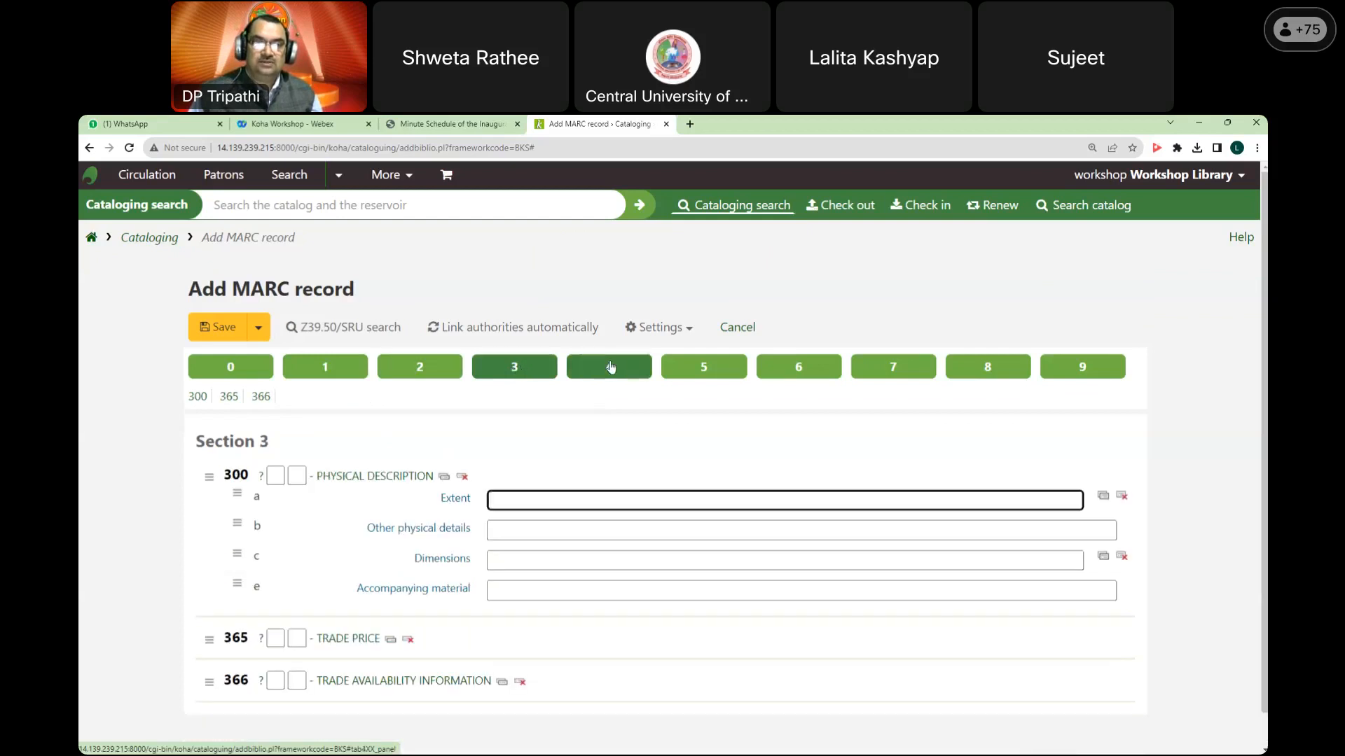
click(609, 367)
click(705, 367)
click(798, 371)
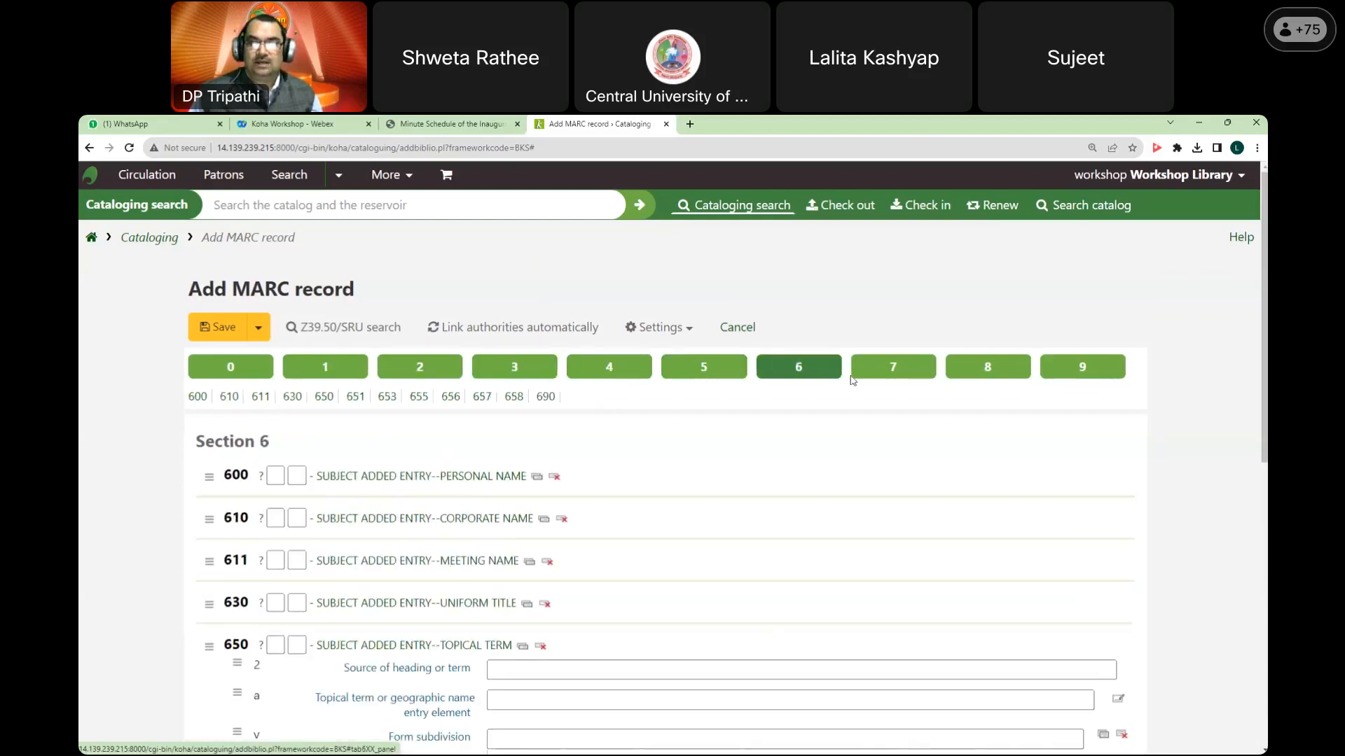
click(893, 369)
click(987, 368)
click(1081, 369)
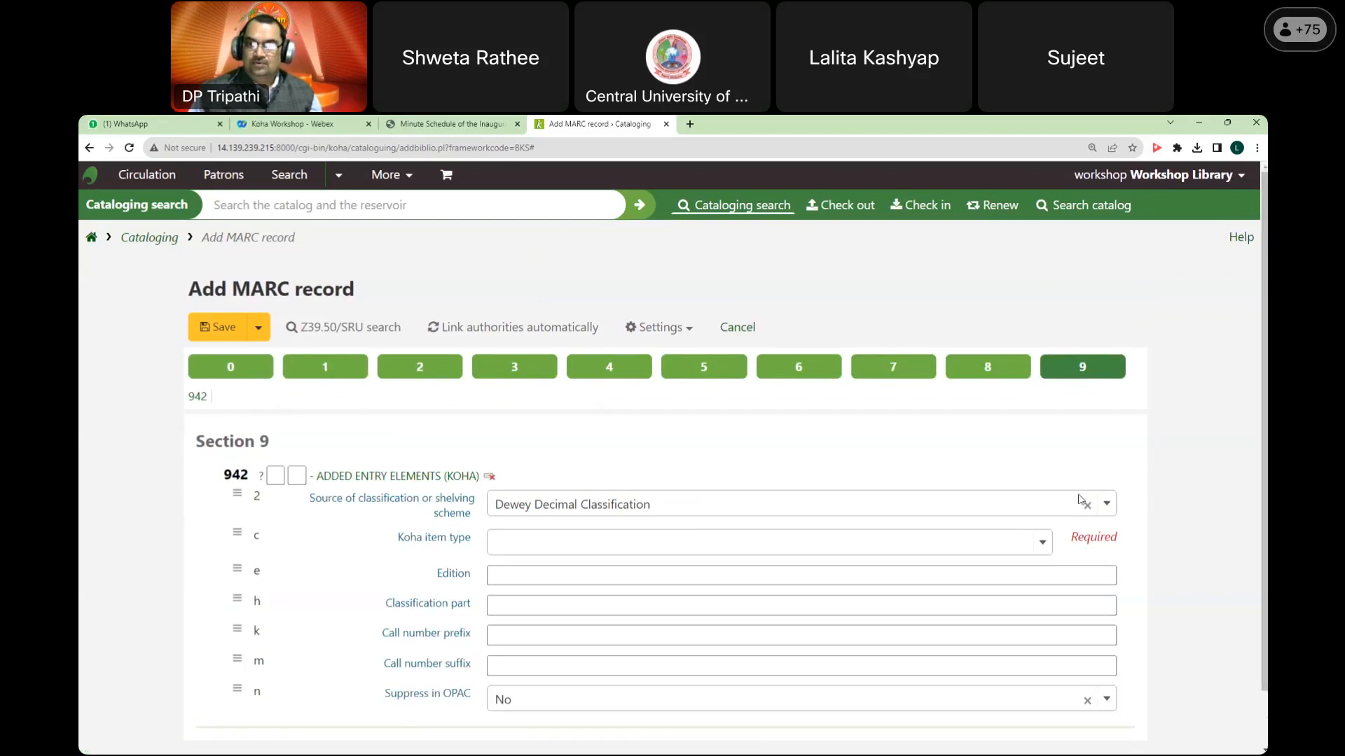
click(243, 369)
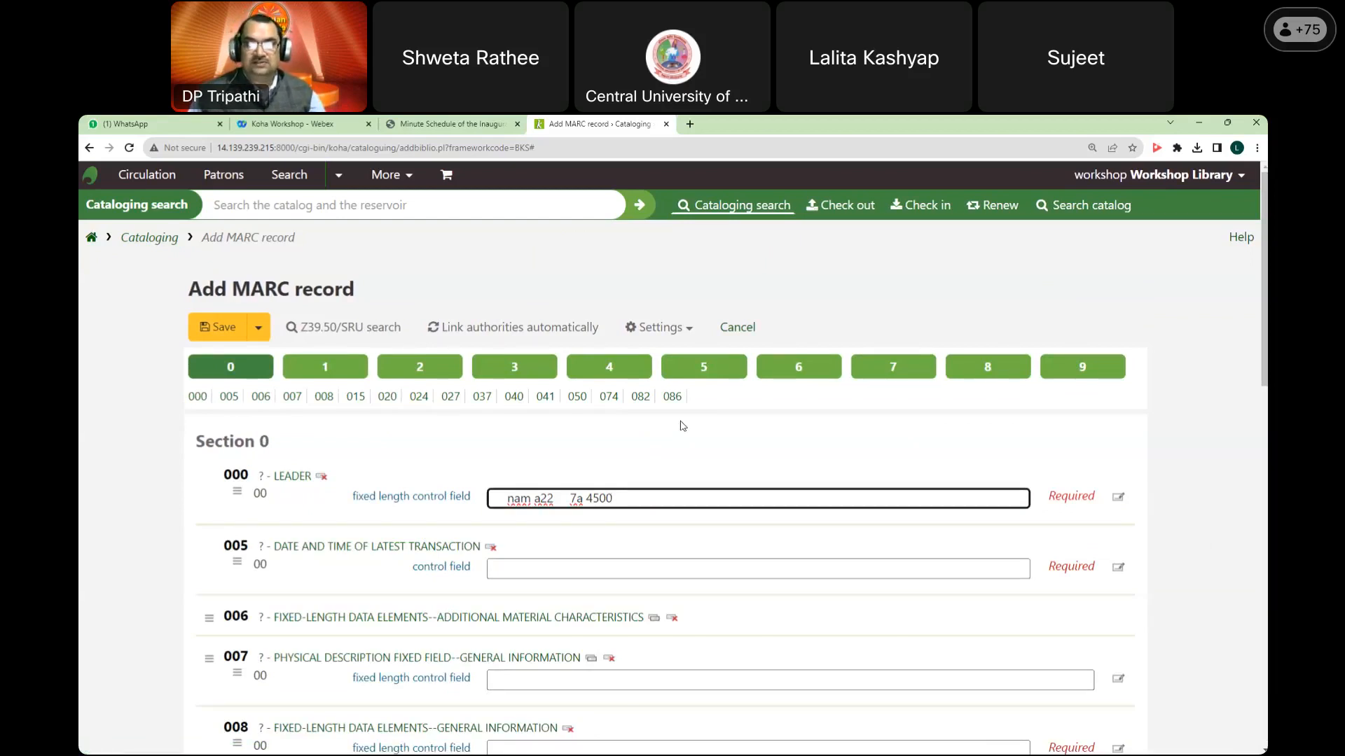
scroll(399, 420, down, 3)
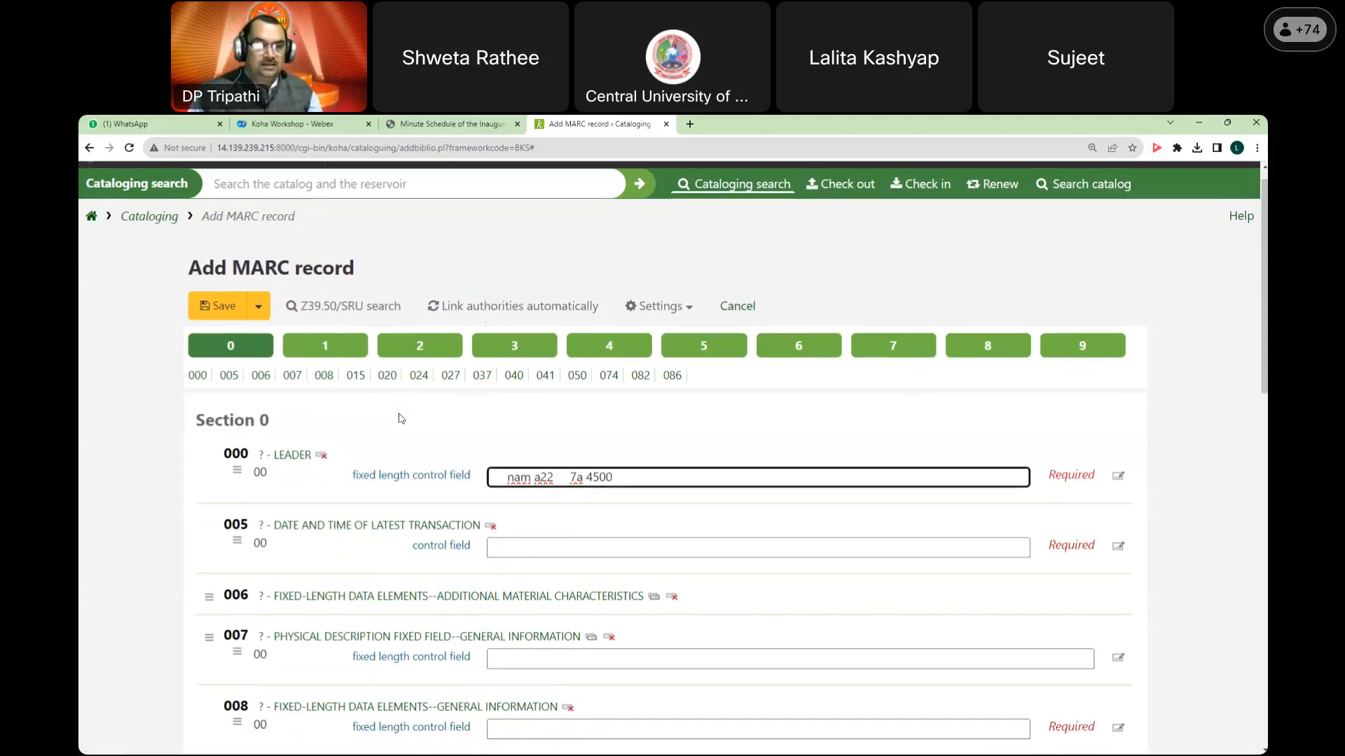
scroll(401, 429, down, 1)
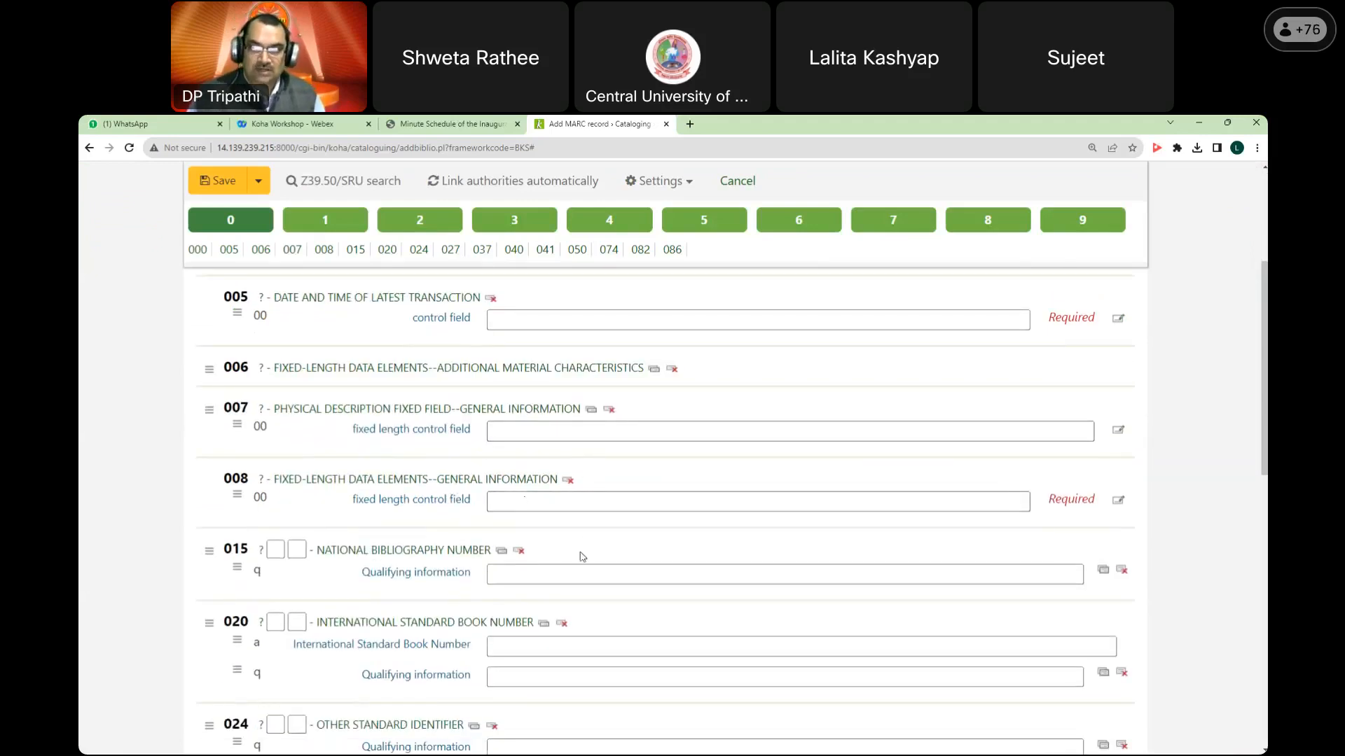
scroll(556, 508, down, 2)
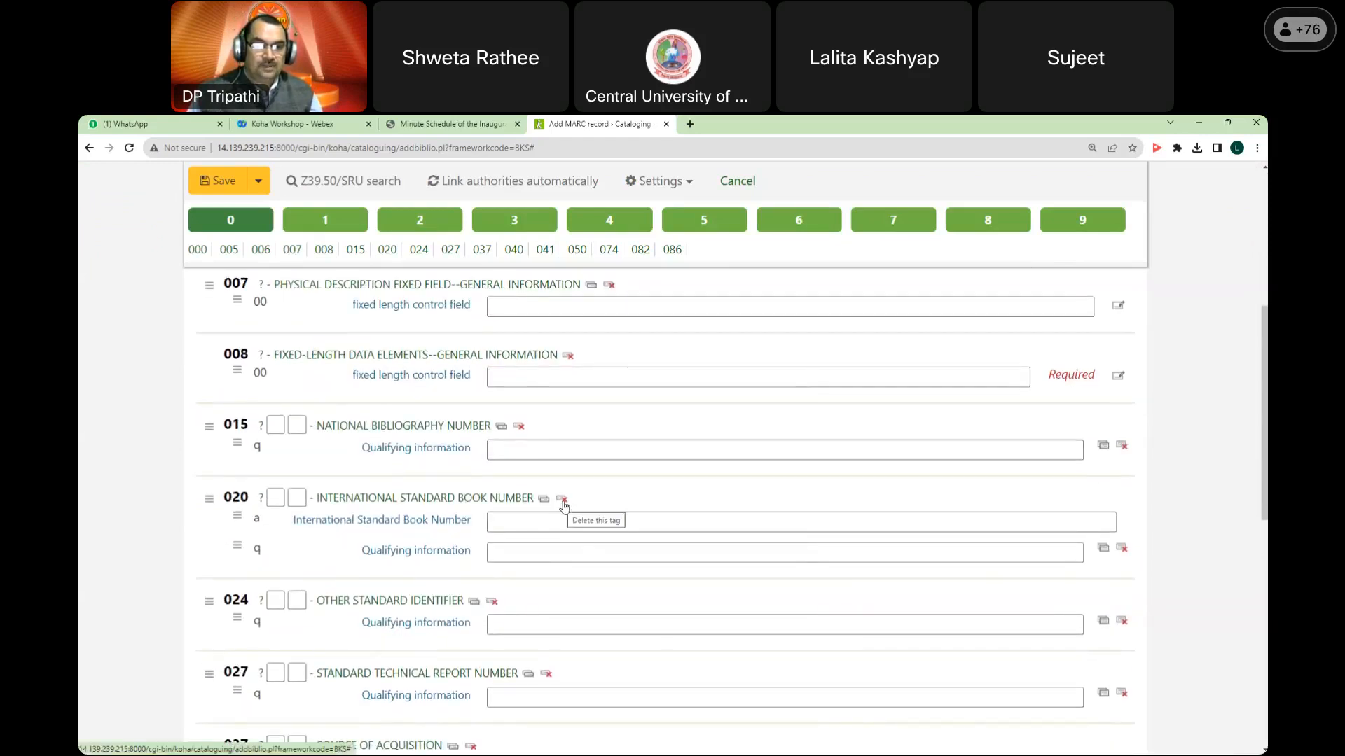
scroll(562, 502, down, 3)
click(521, 438)
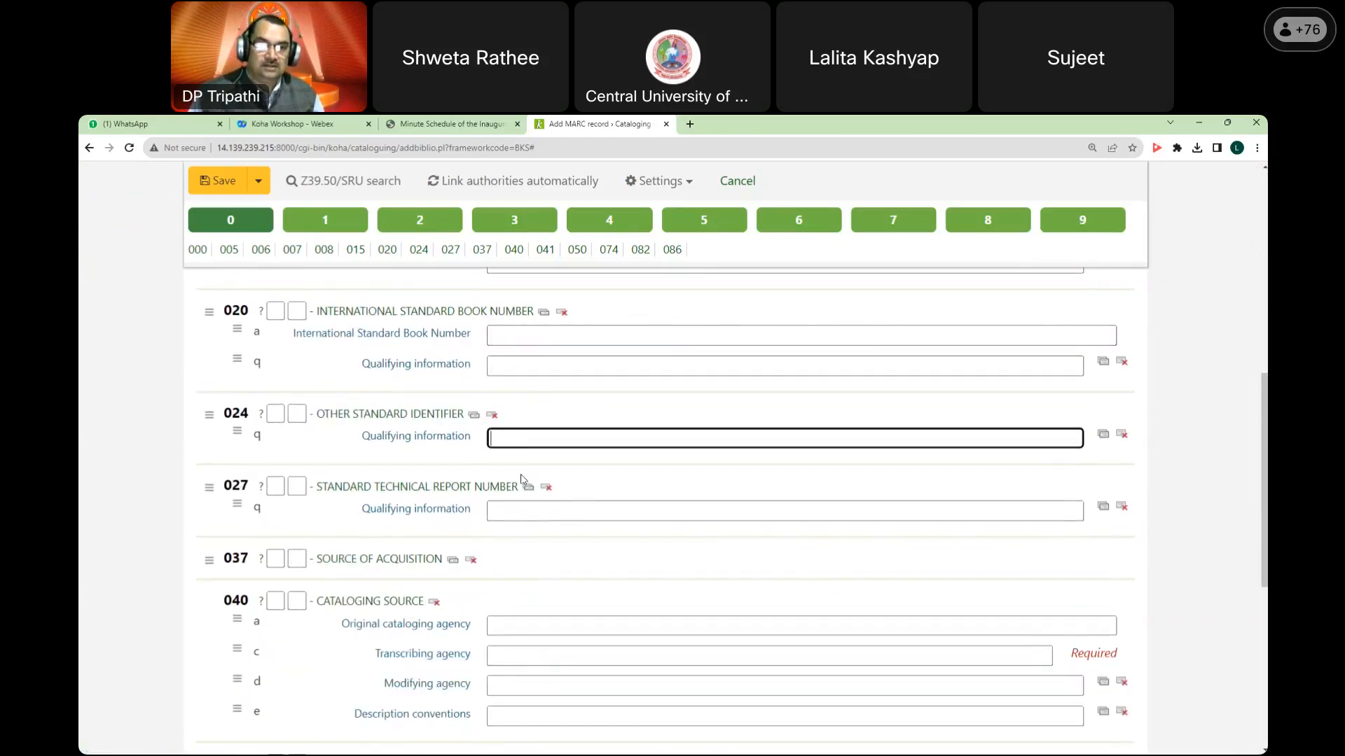
click(527, 512)
scroll(526, 512, down, 2)
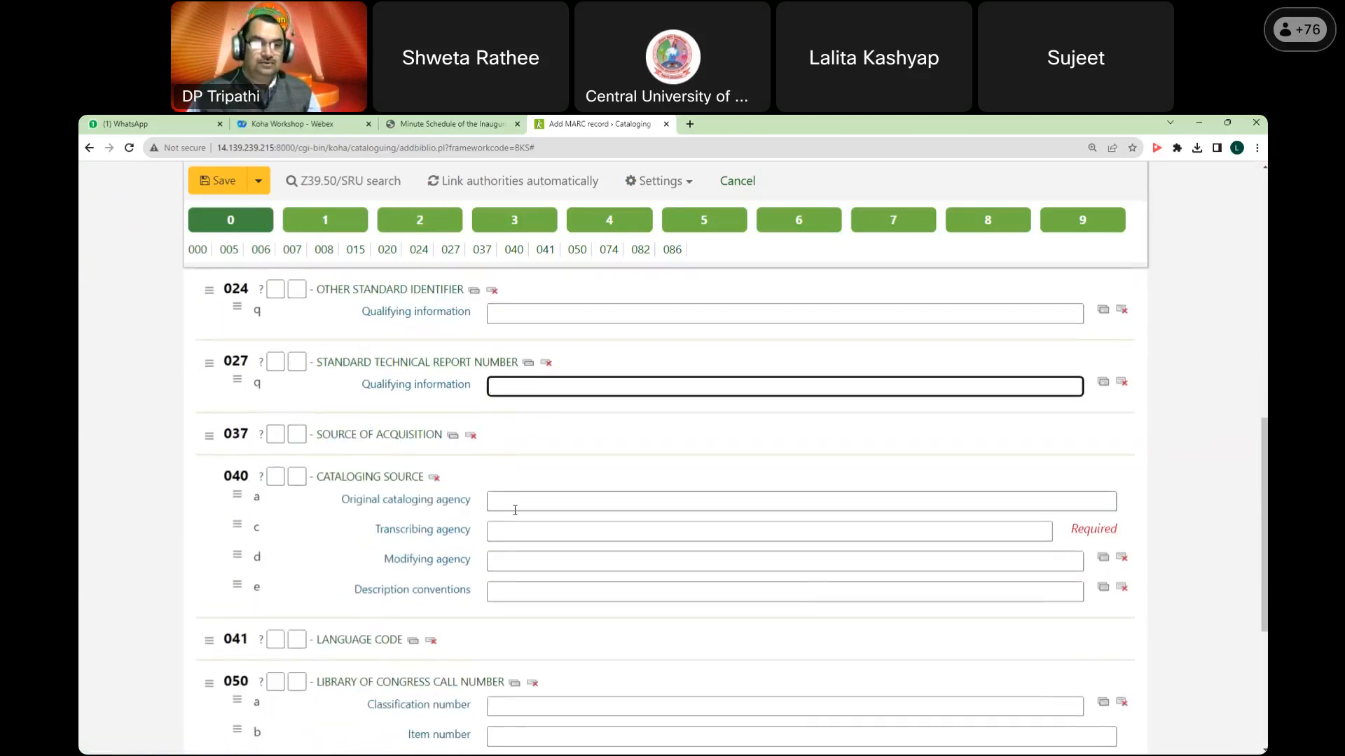
scroll(513, 511, down, 1)
click(504, 437)
click(525, 471)
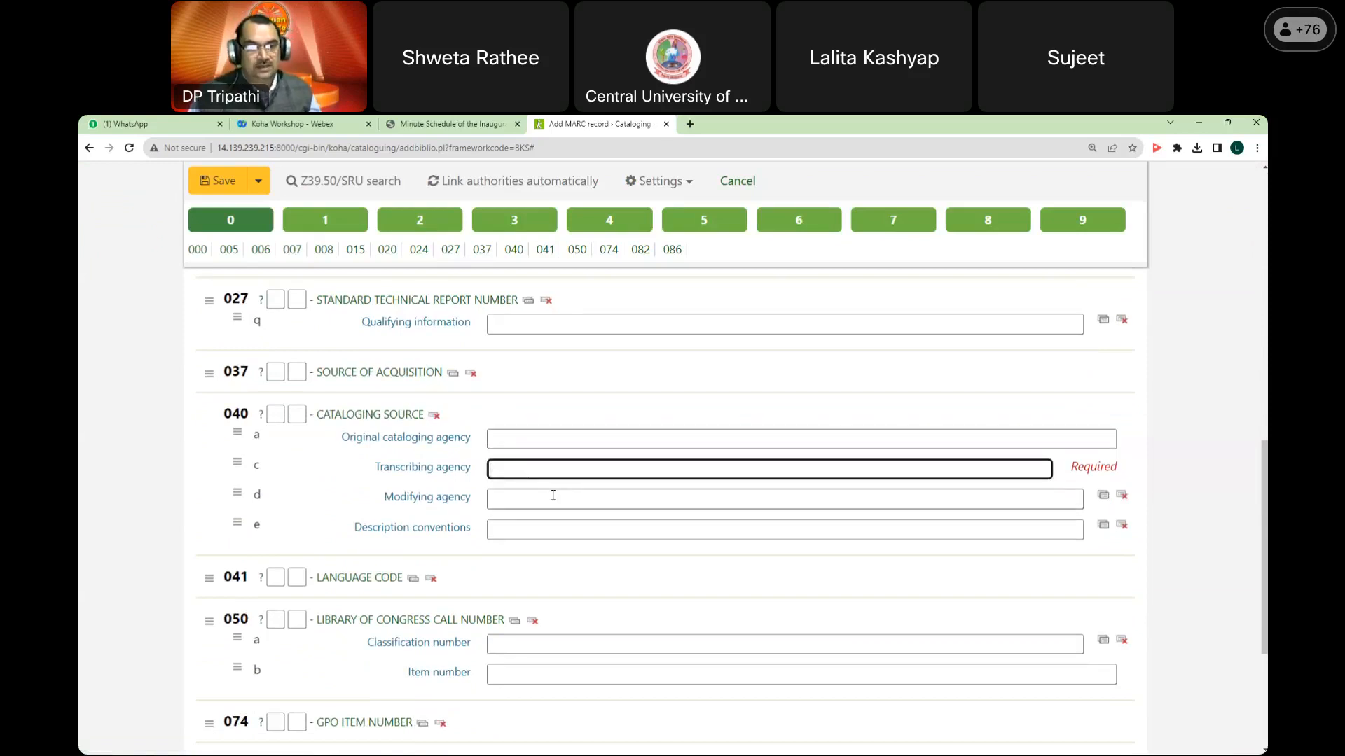
scroll(563, 505, down, 3)
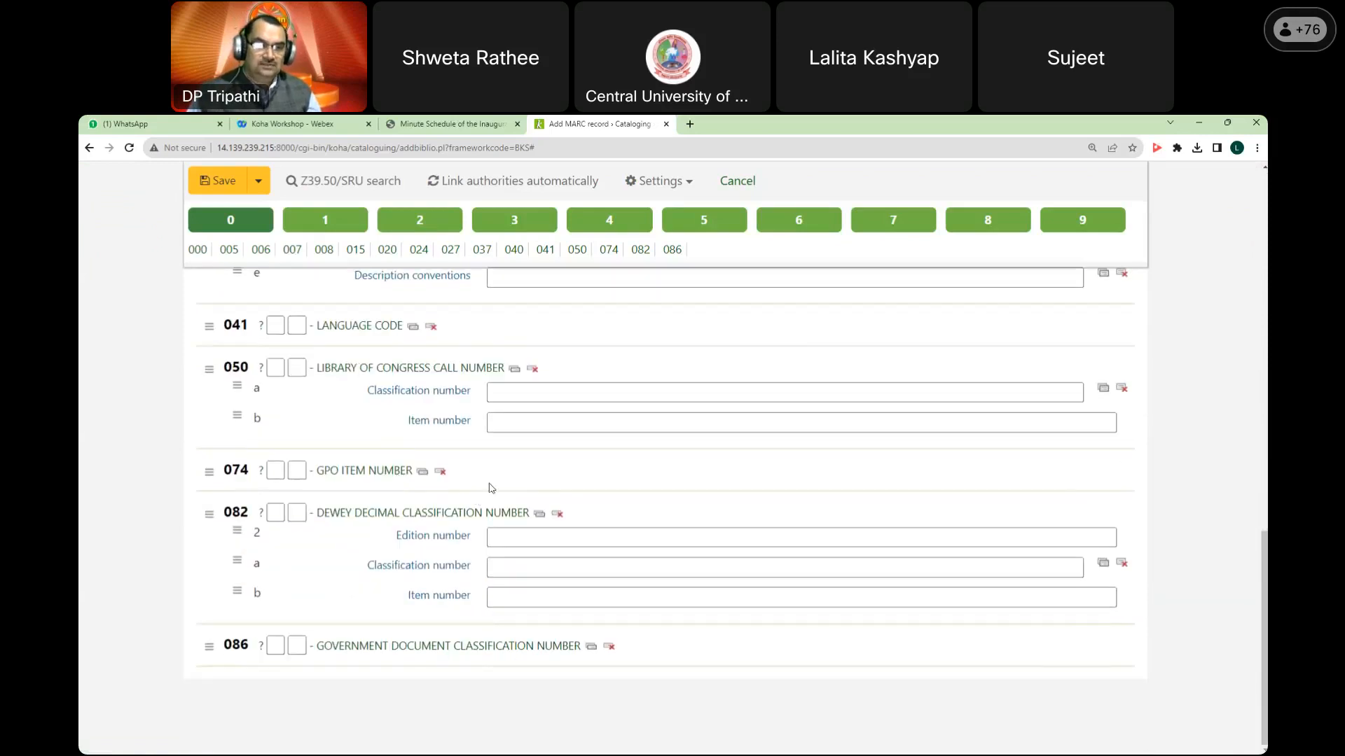
scroll(455, 531, up, 2)
scroll(455, 531, up, 1)
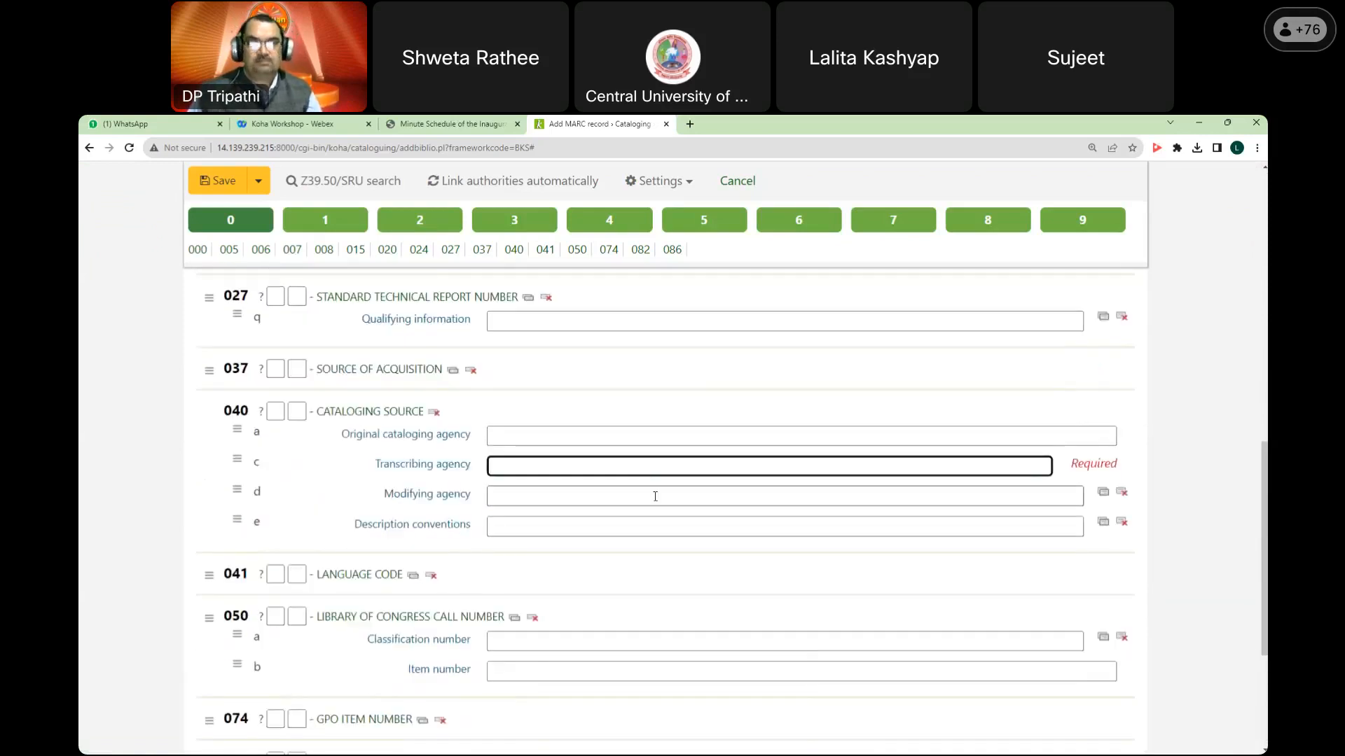
scroll(654, 497, up, 10)
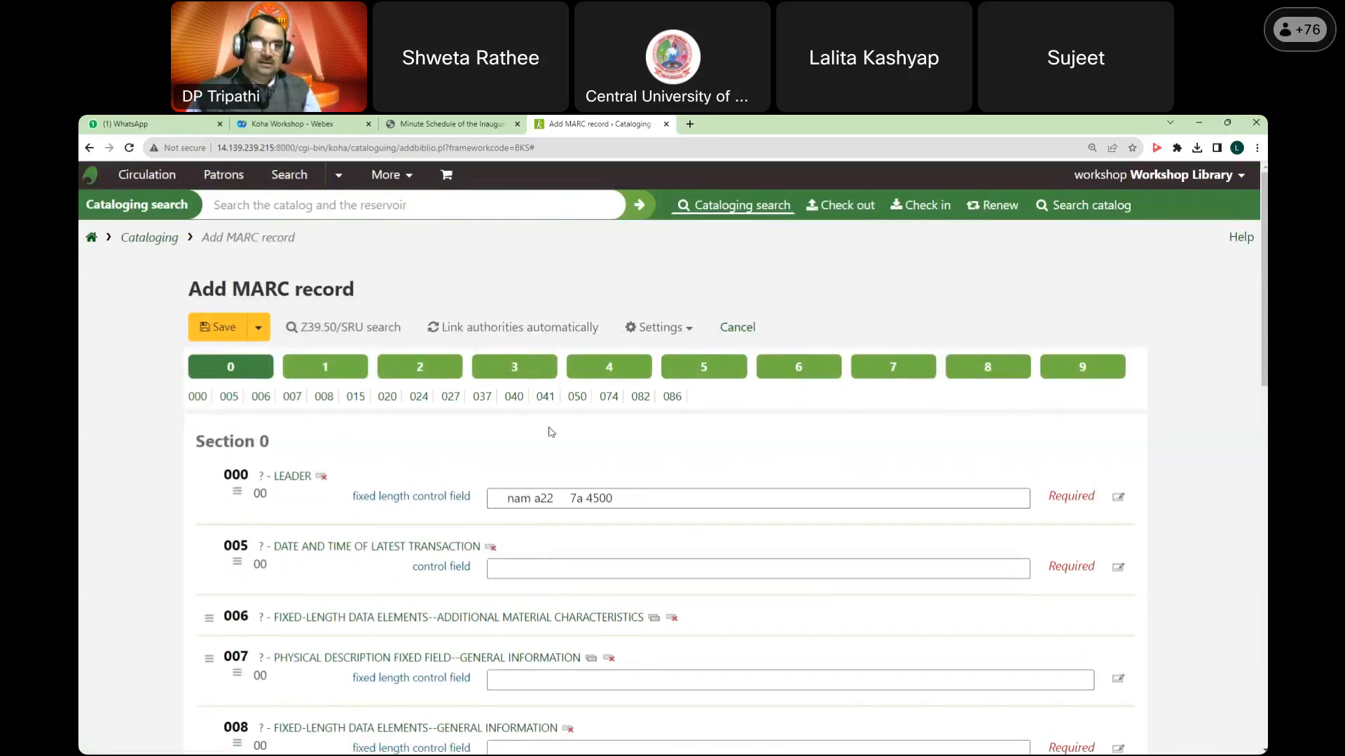
Step: Cancel the loaded record and begin a fresh Books, Booklets, Workbooks record
click(746, 332)
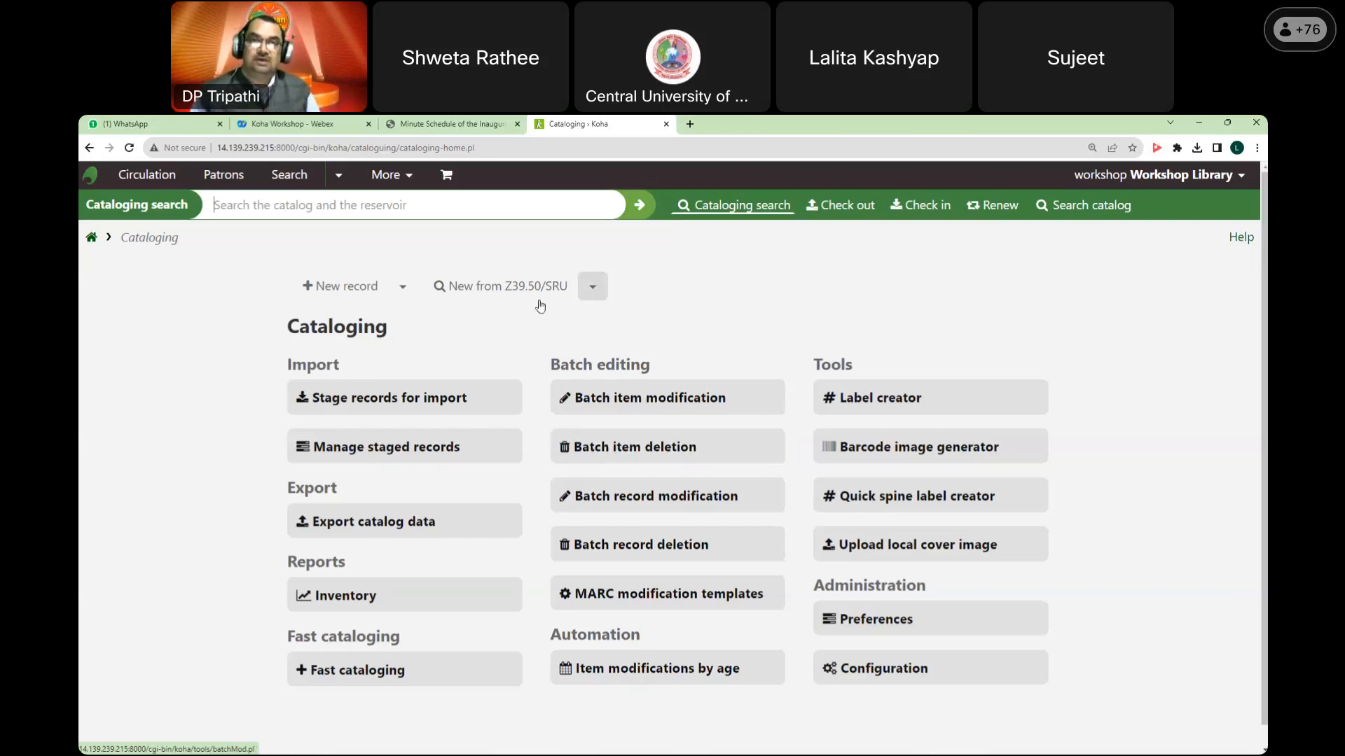
click(405, 291)
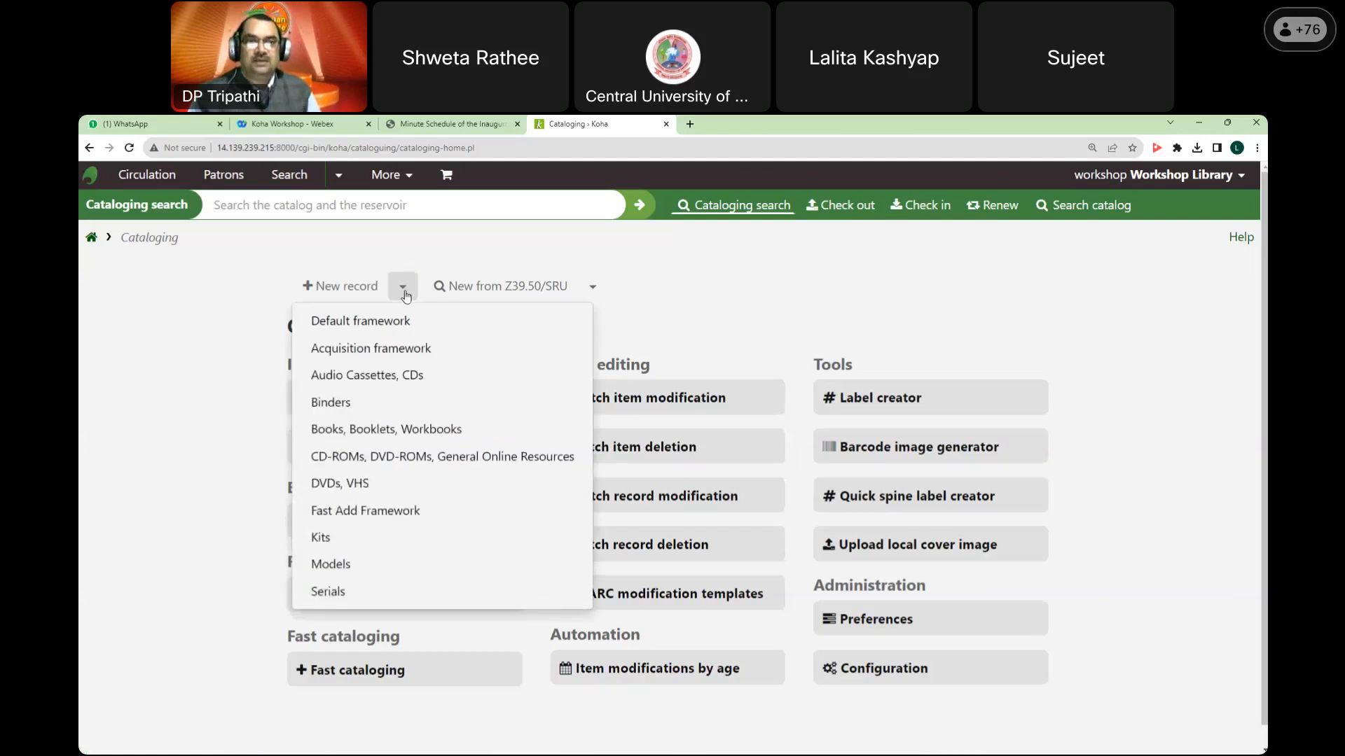
click(407, 428)
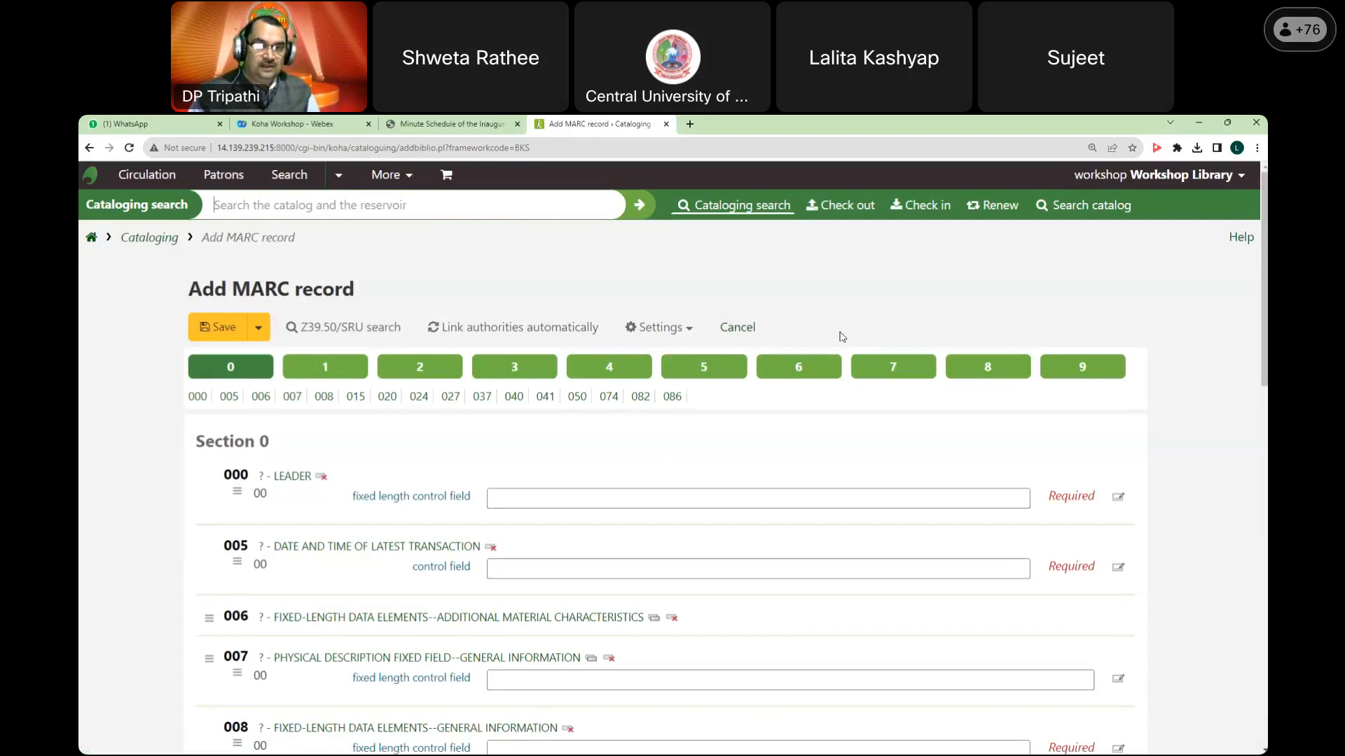
Step: Scan the Section 0 control fields, then show Section 1's 100, 110 and 111 main entries
scroll(842, 337, down, 2)
scroll(841, 332, down, 6)
scroll(472, 283, up, 2)
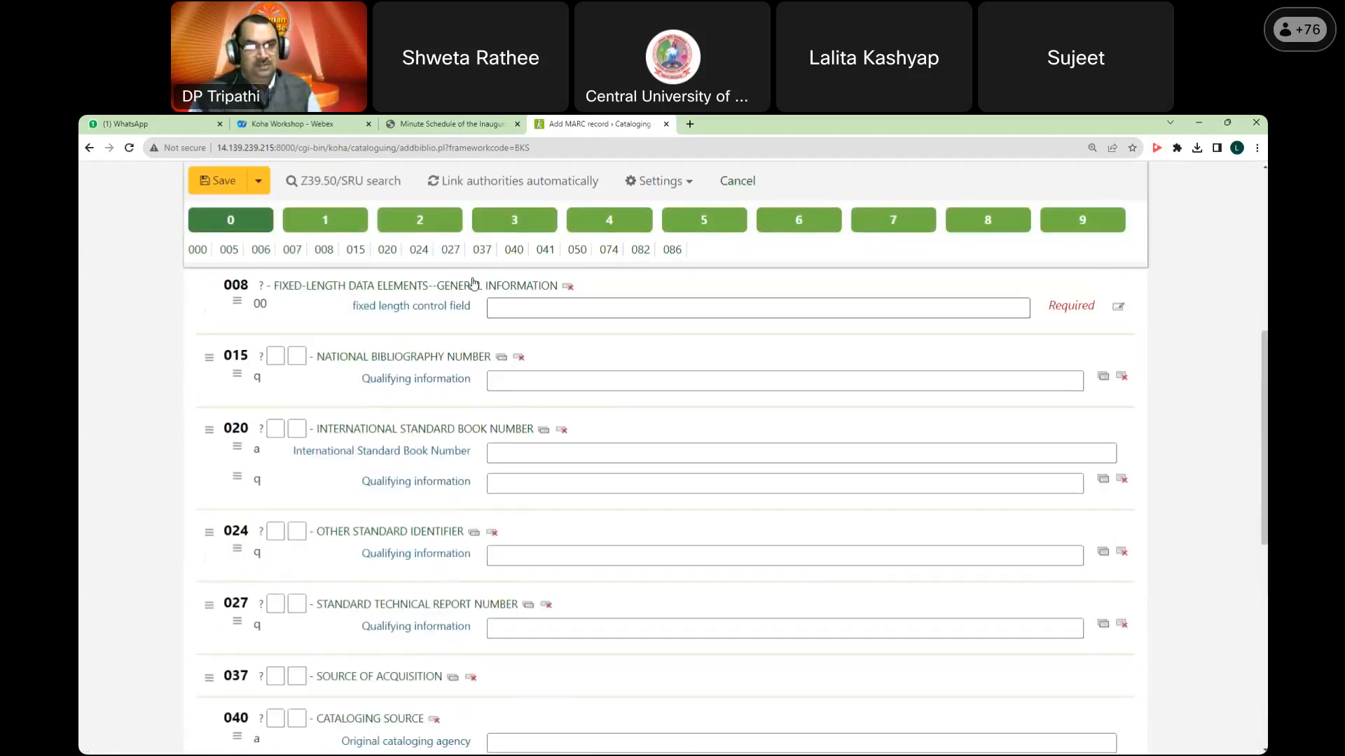
scroll(473, 283, up, 1)
click(325, 219)
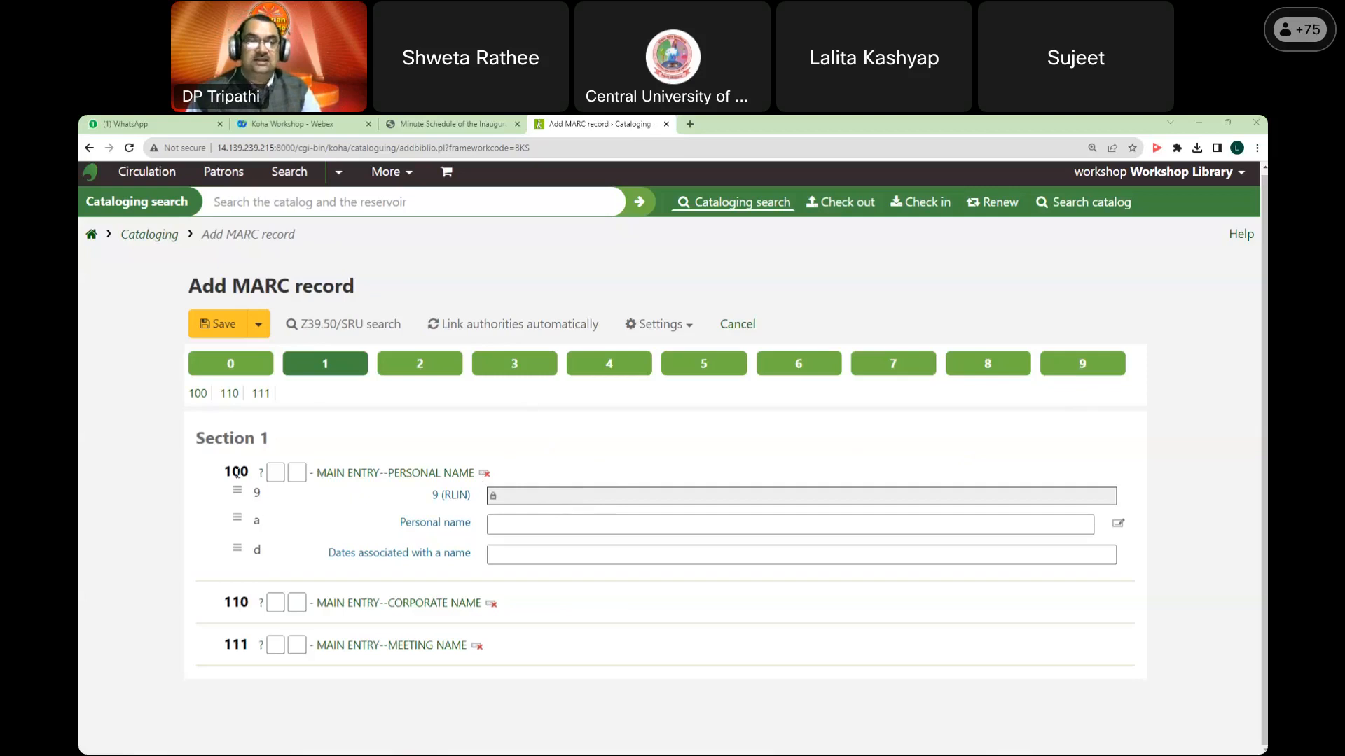
Step: Highlight the 100 MAIN ENTRY--PERSONAL NAME heading, then show Section 2's 245–260 title fields
click(517, 524)
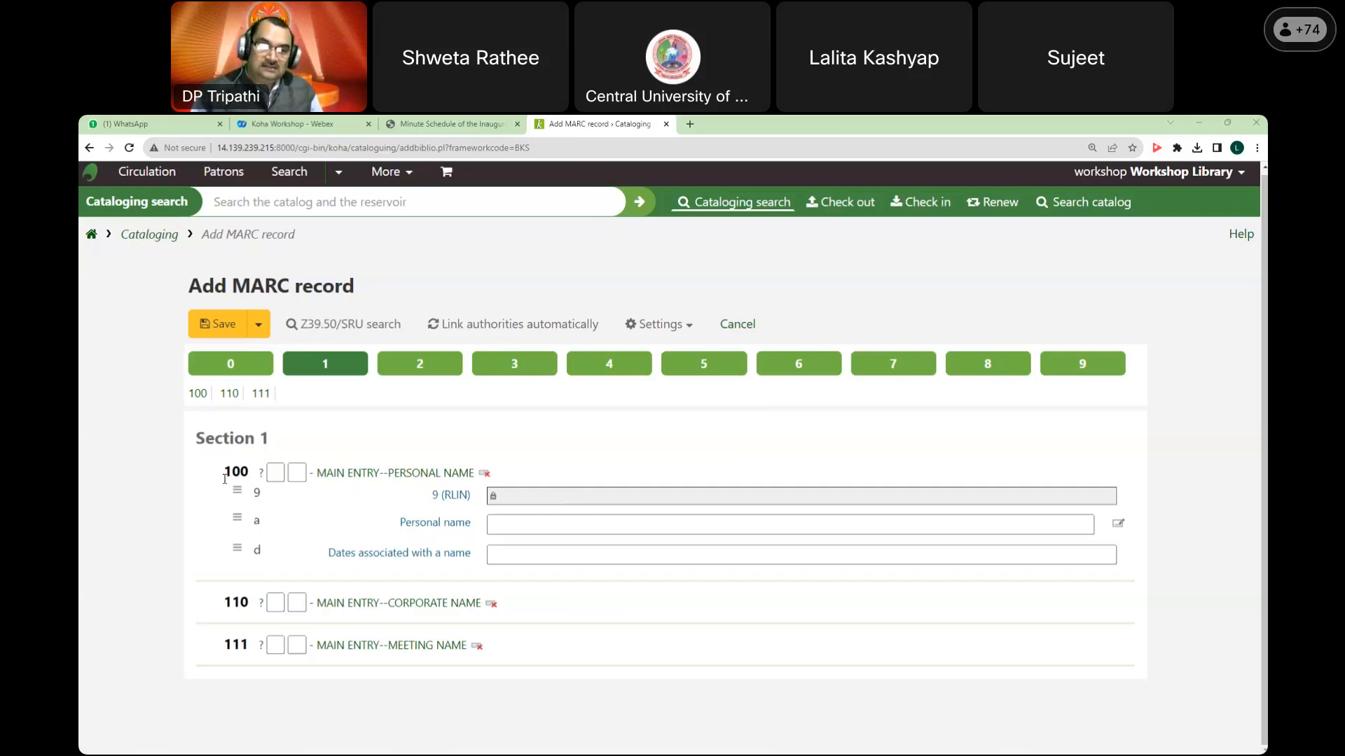
drag(317, 475, 475, 475)
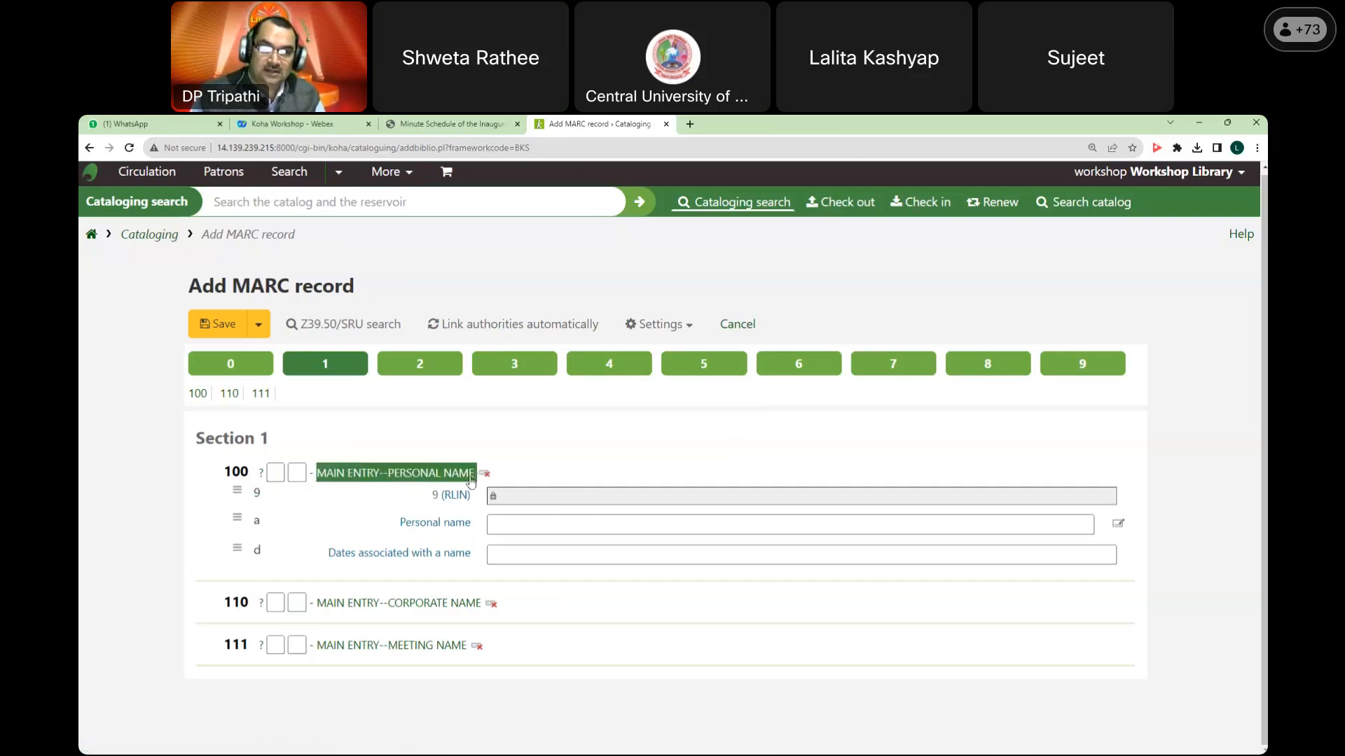
click(512, 527)
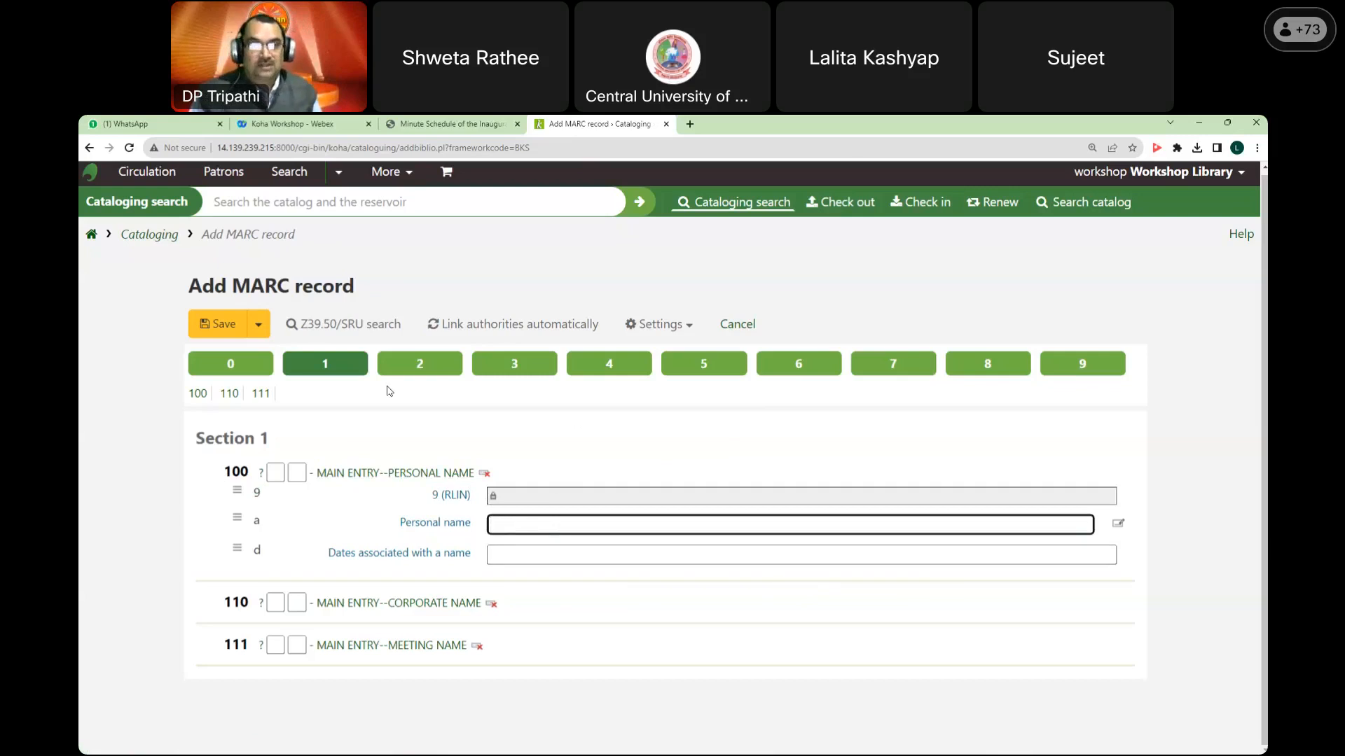
click(408, 366)
scroll(401, 563, down, 3)
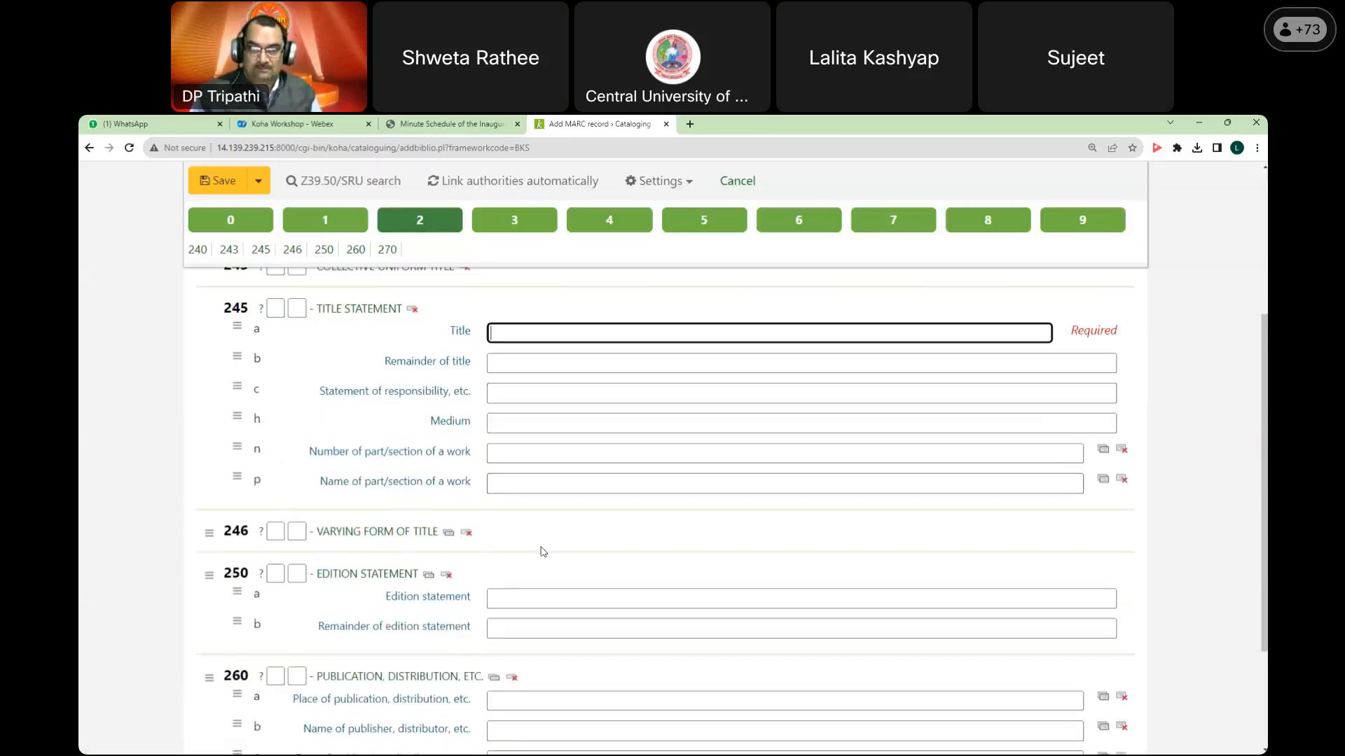
click(568, 600)
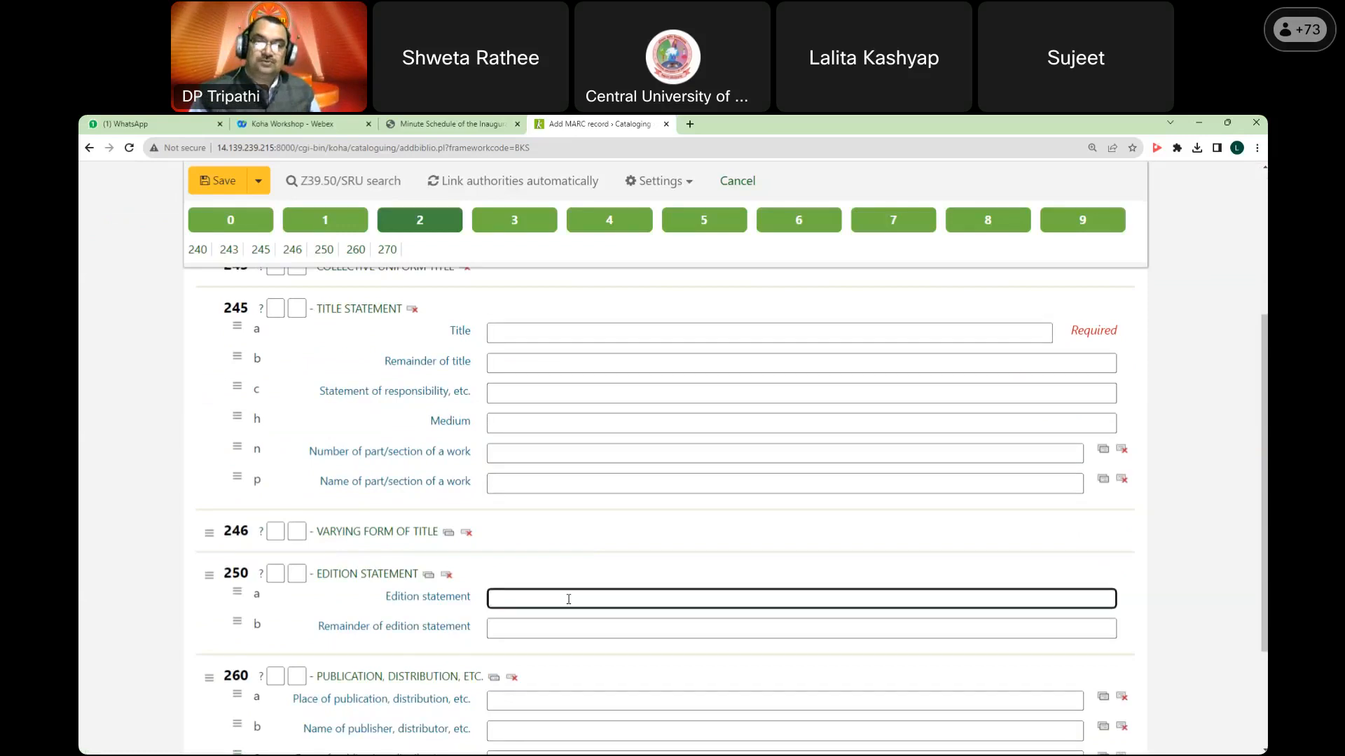
scroll(498, 420, up, 3)
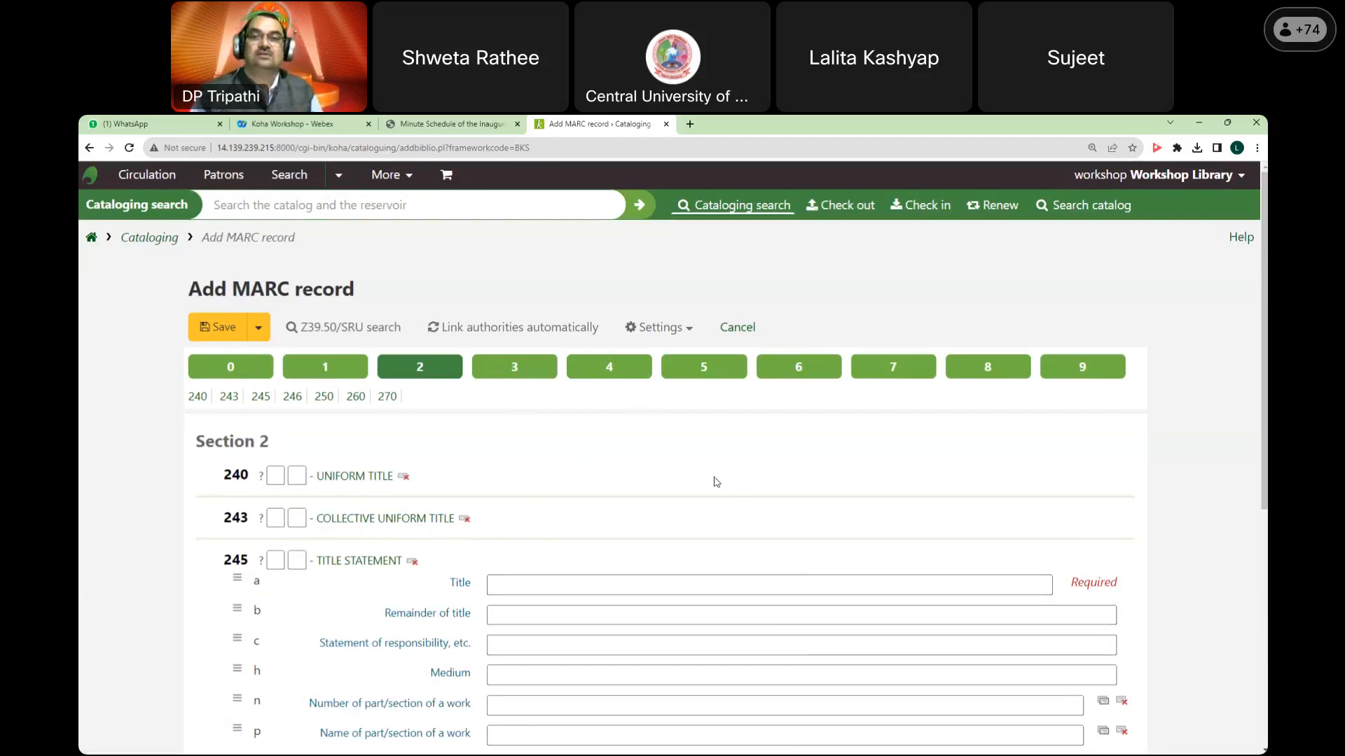
Step: Browse sections 3 through 8, then return to the Section 5 note fields
click(514, 366)
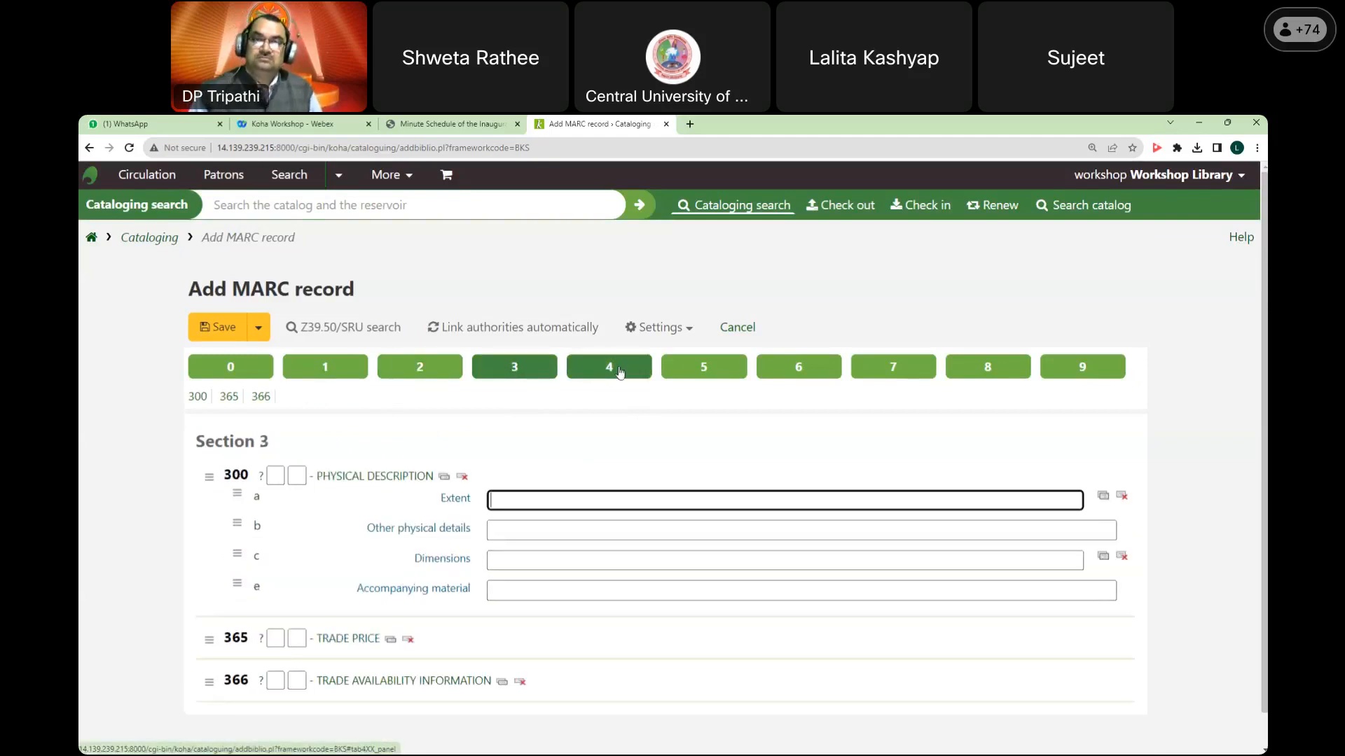
click(609, 366)
click(704, 367)
click(798, 377)
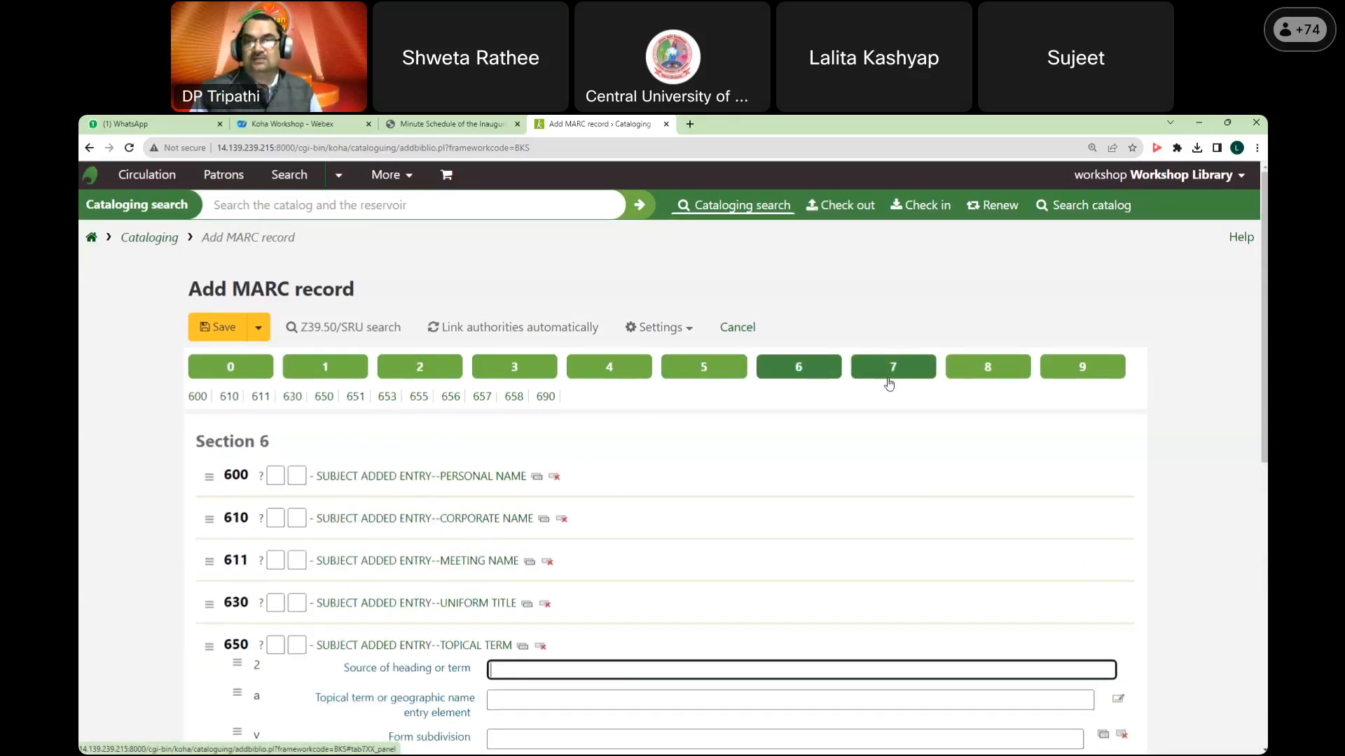
click(891, 377)
click(1002, 366)
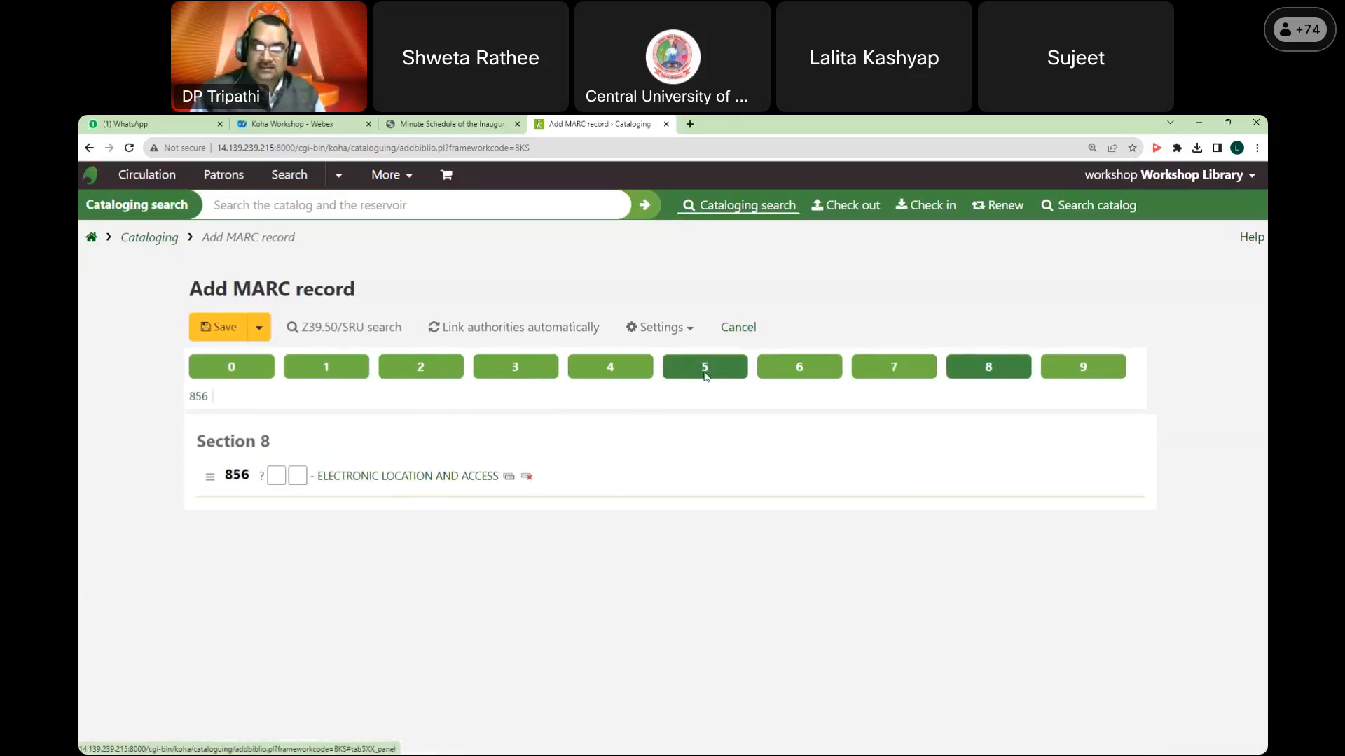
click(706, 371)
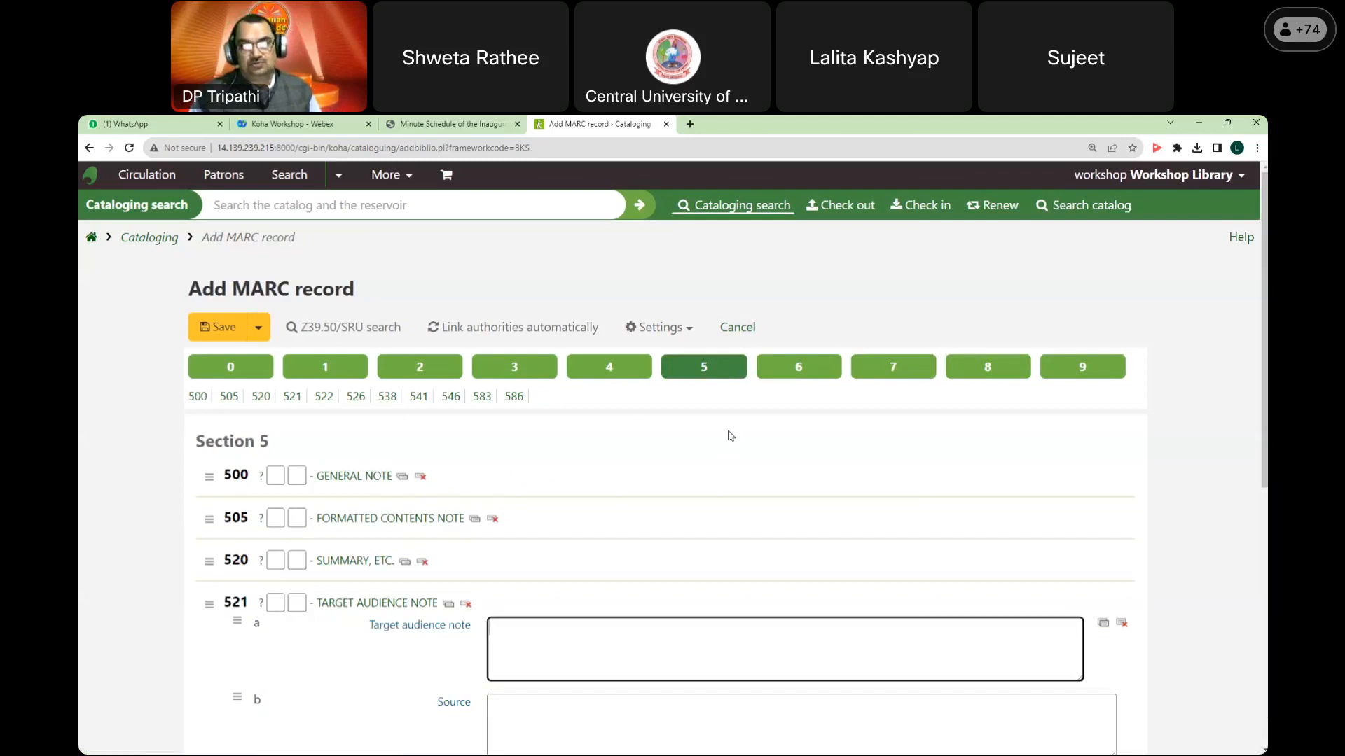
Step: Expand field 500 General note and review the note fields down to 583 Nonpublic note
scroll(740, 446, down, 1)
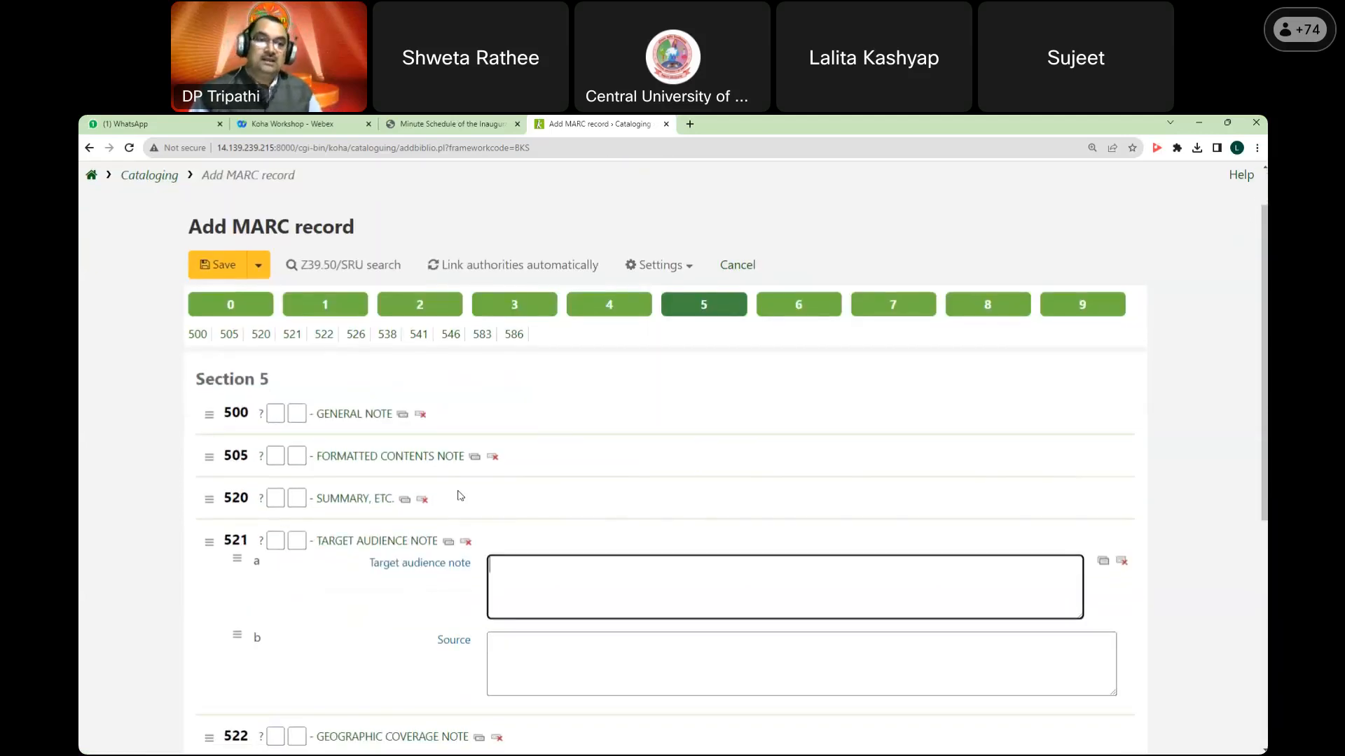
click(360, 418)
click(582, 454)
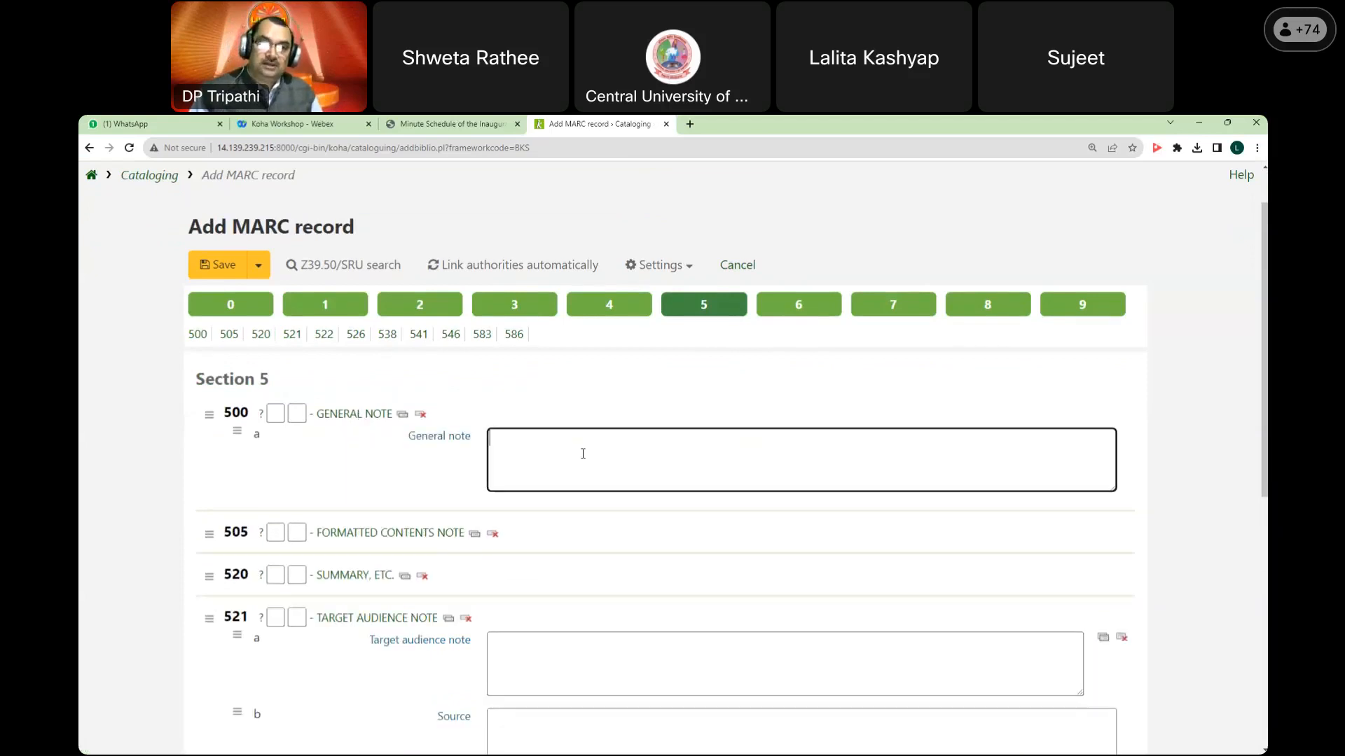
scroll(582, 454, down, 1)
scroll(593, 464, down, 7)
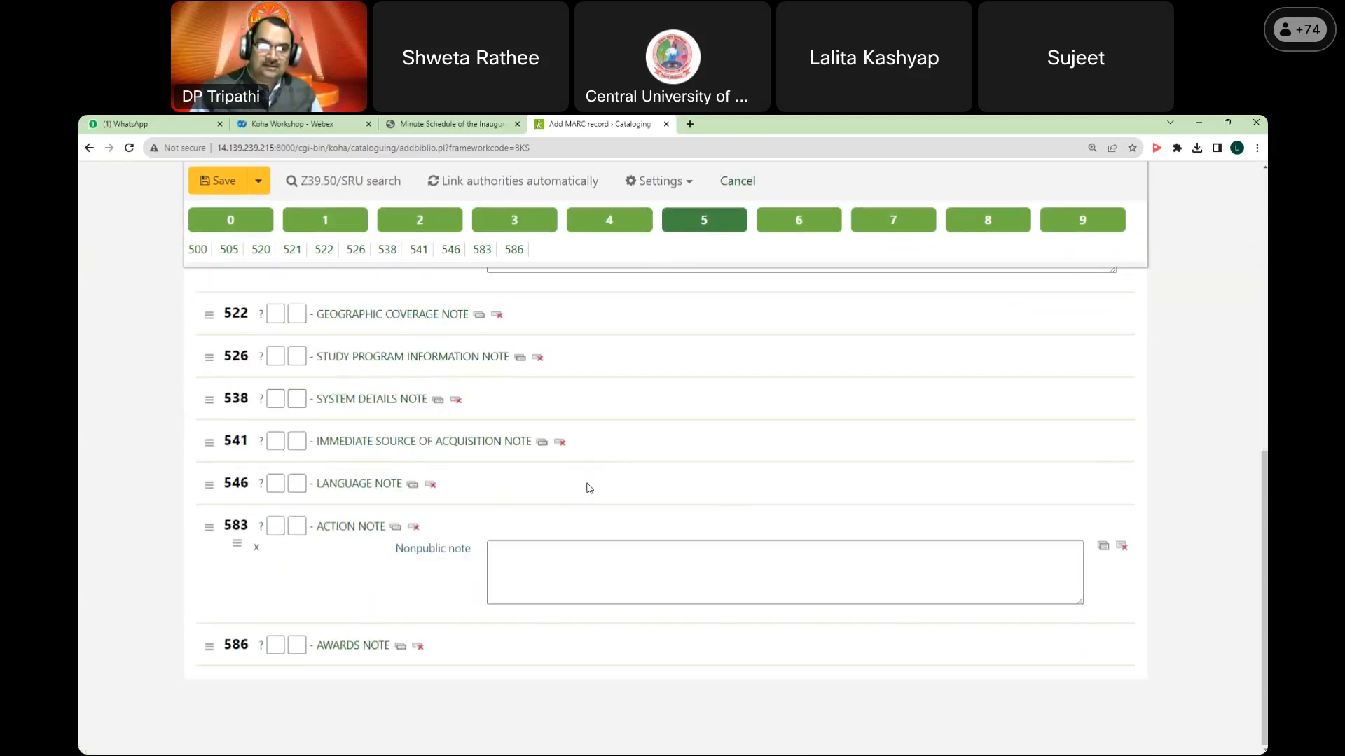
scroll(588, 489, up, 1)
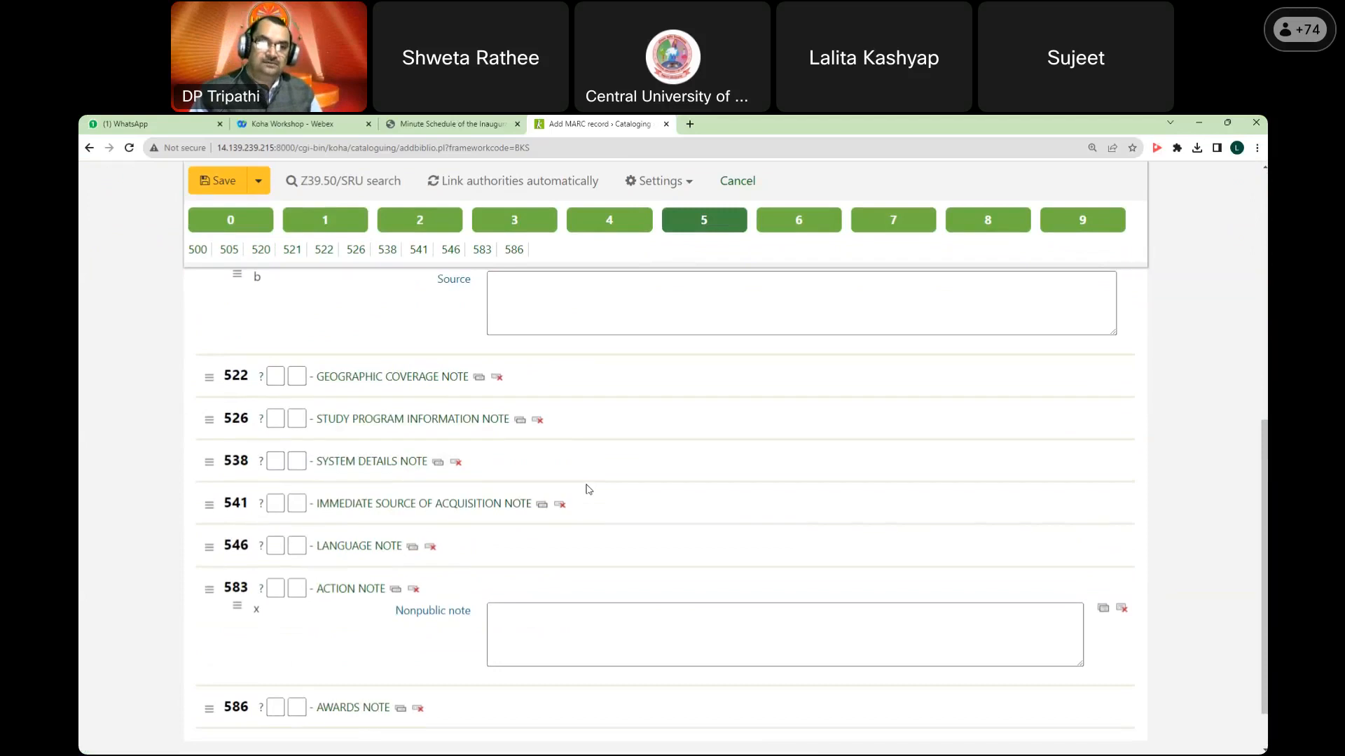
scroll(588, 489, up, 2)
scroll(588, 489, up, 6)
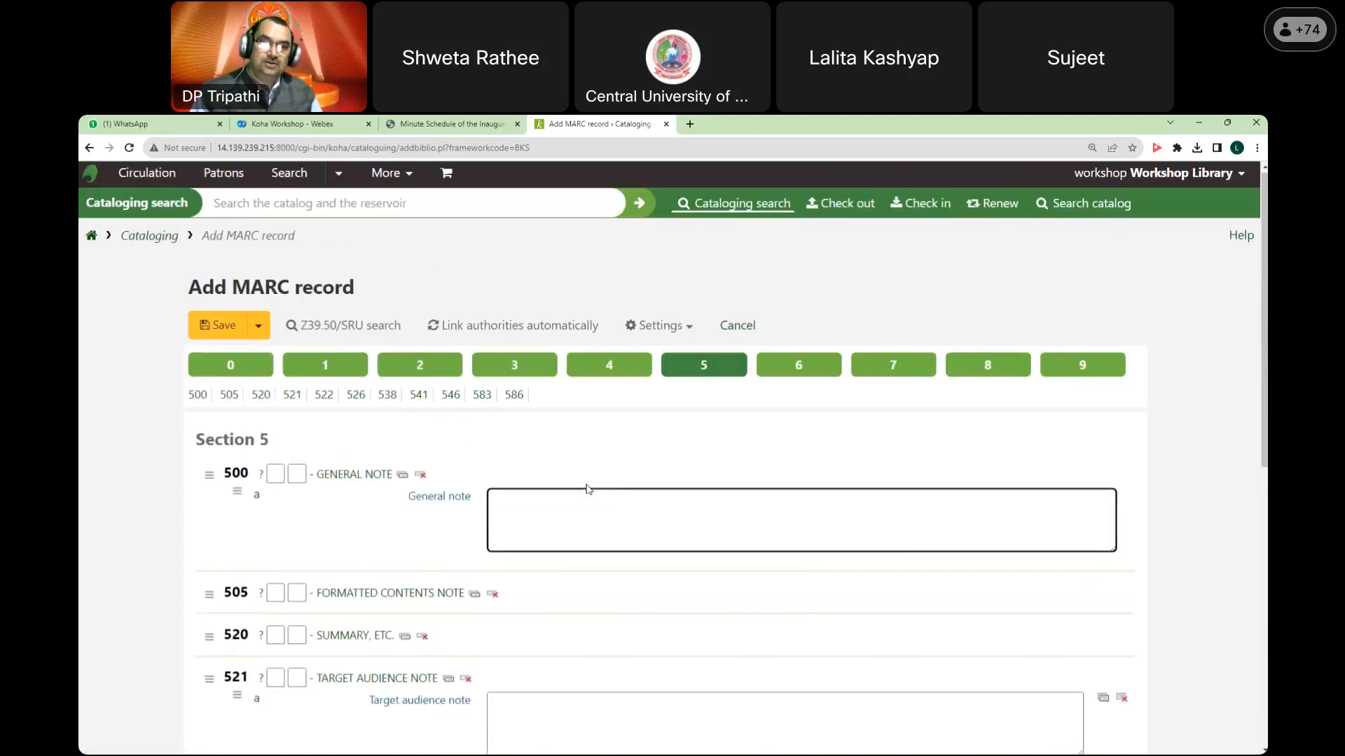
scroll(587, 486, down, 5)
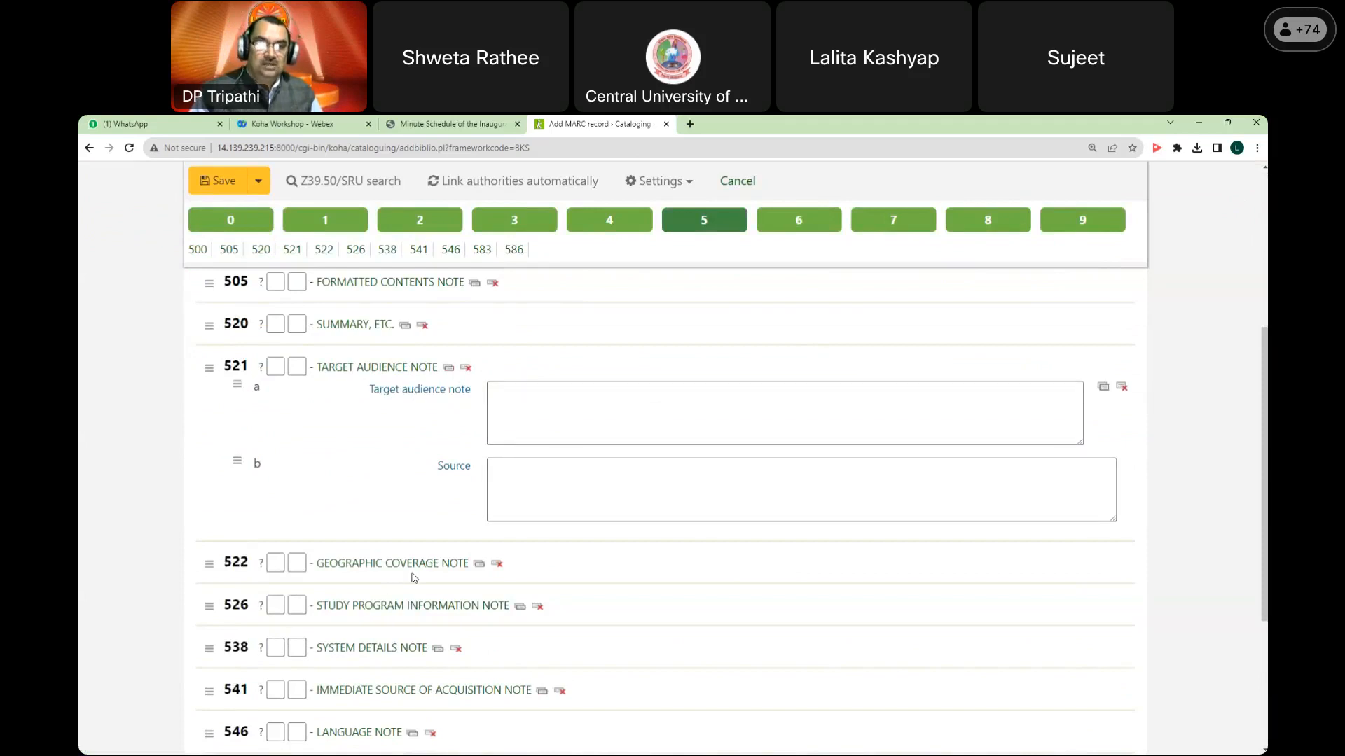
scroll(418, 574, down, 2)
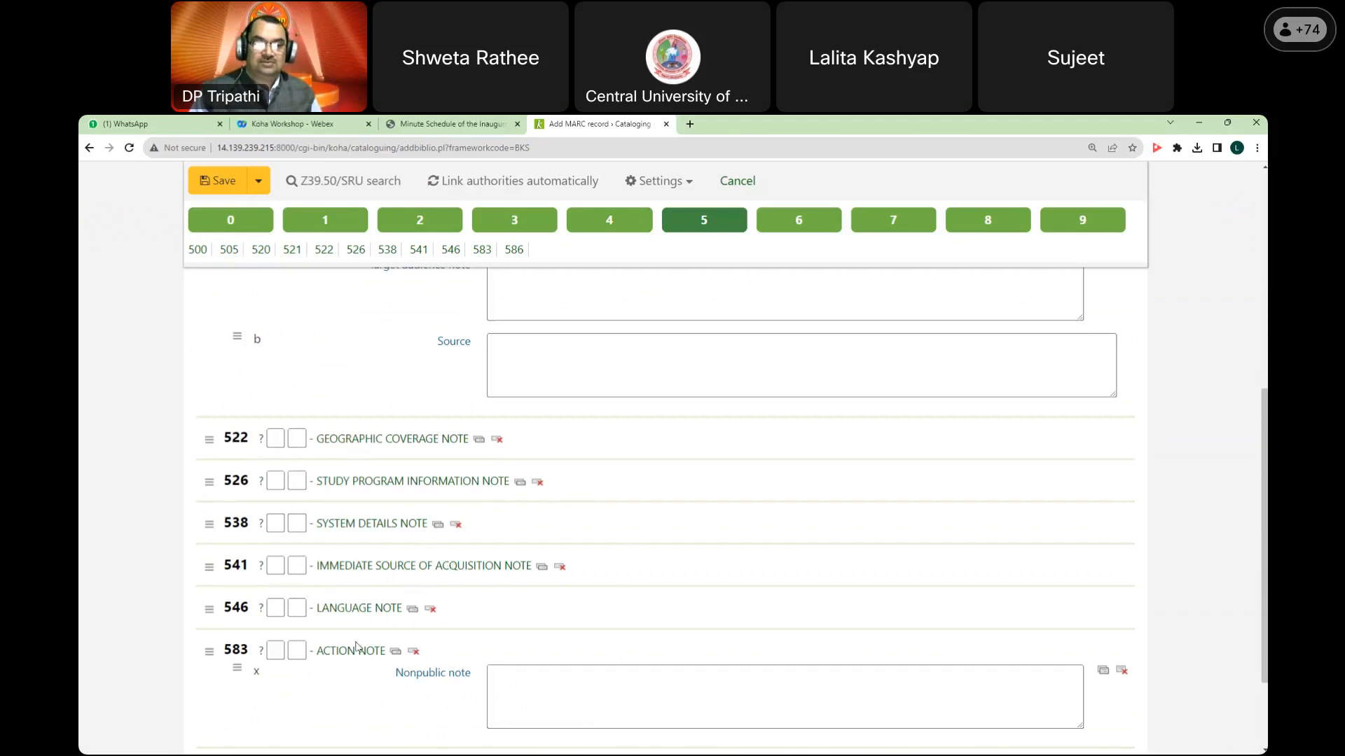
click(651, 678)
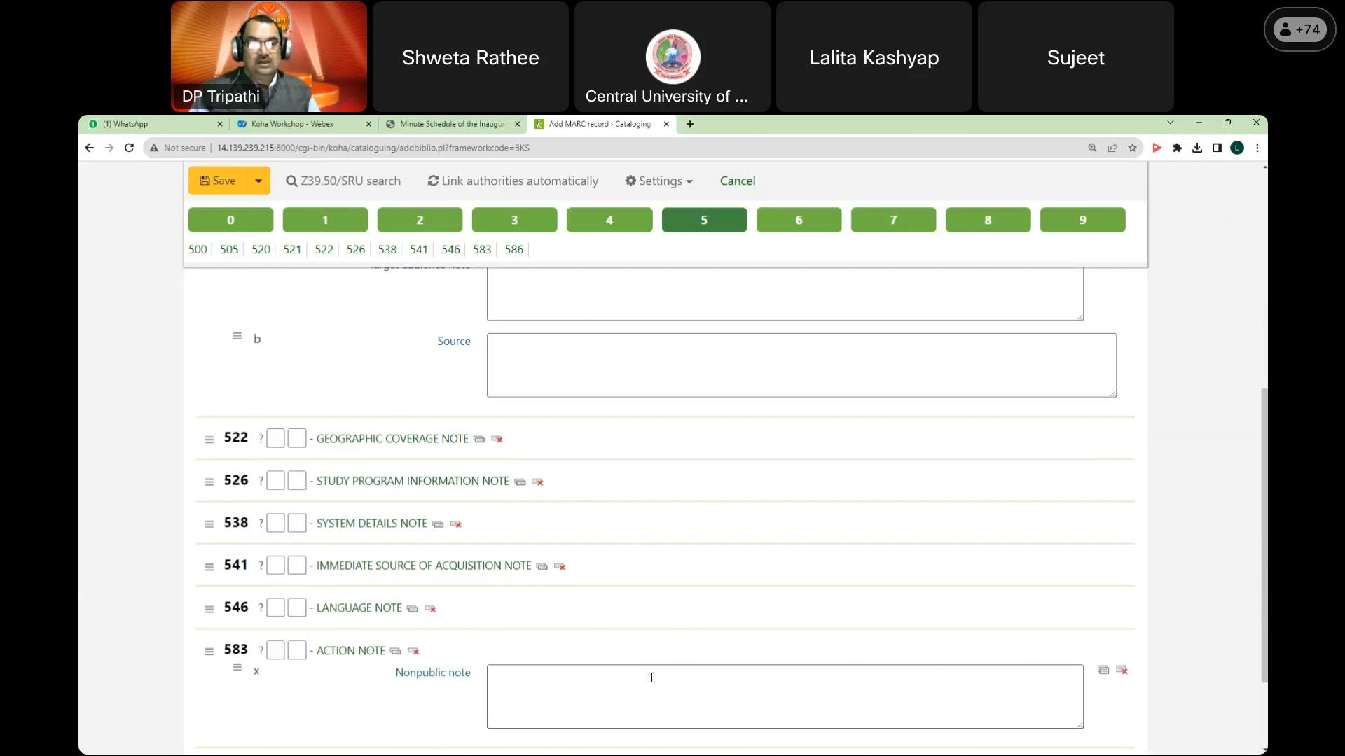
scroll(652, 678, up, 10)
click(510, 519)
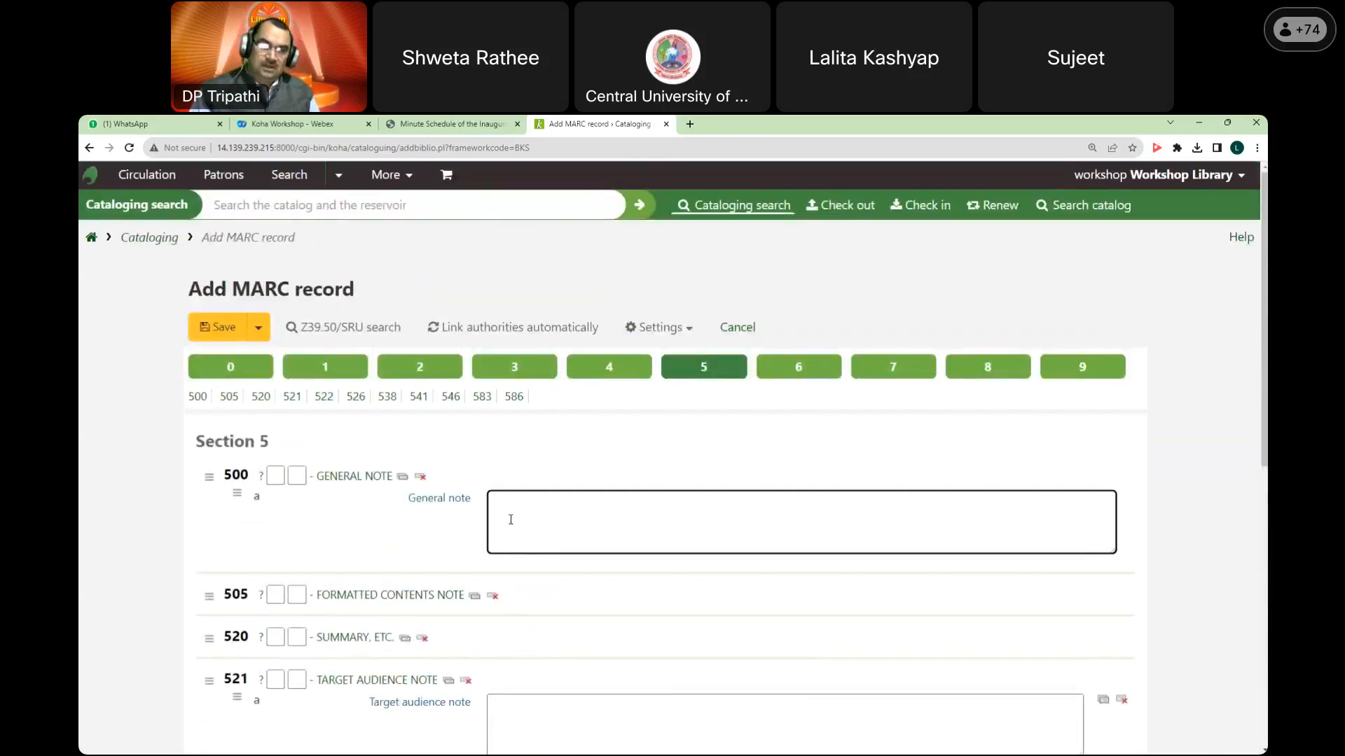
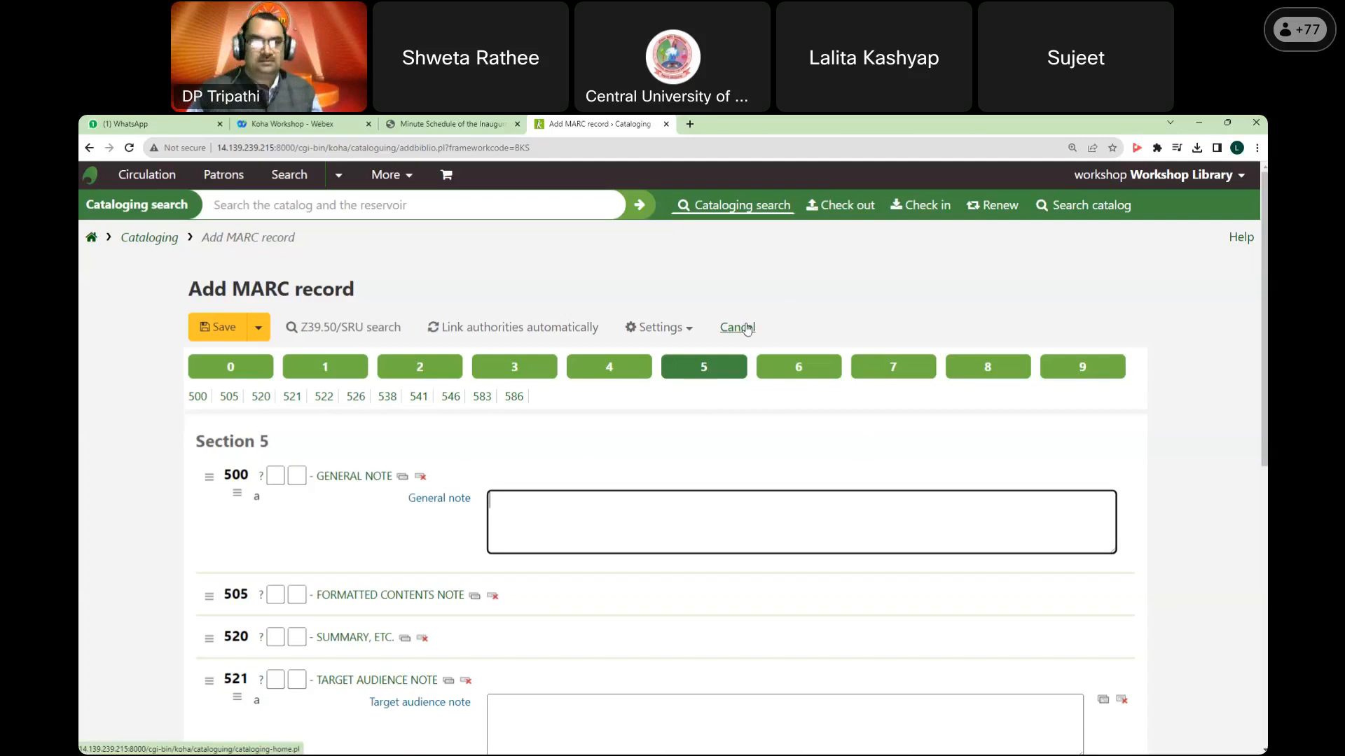
Step: Discard the unsaved MARC record and go to Koha administration via the home page
click(747, 329)
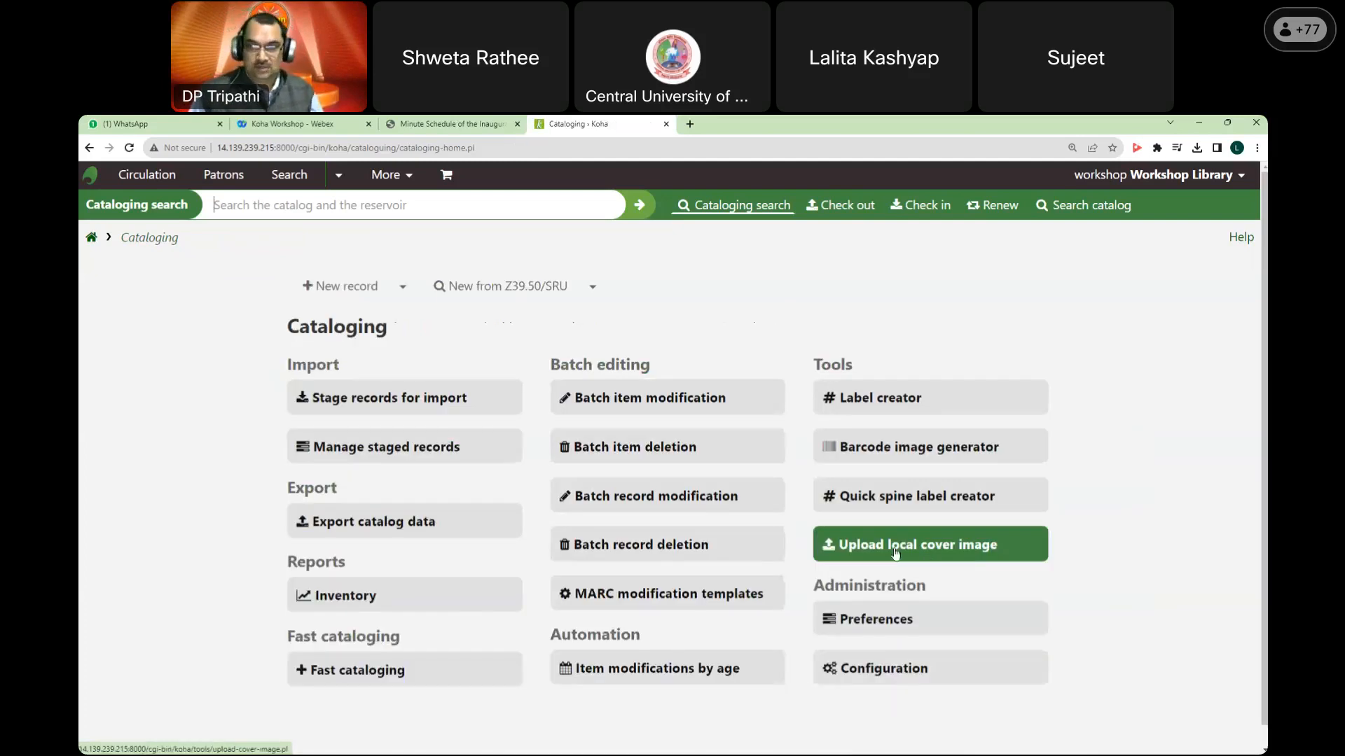
click(90, 241)
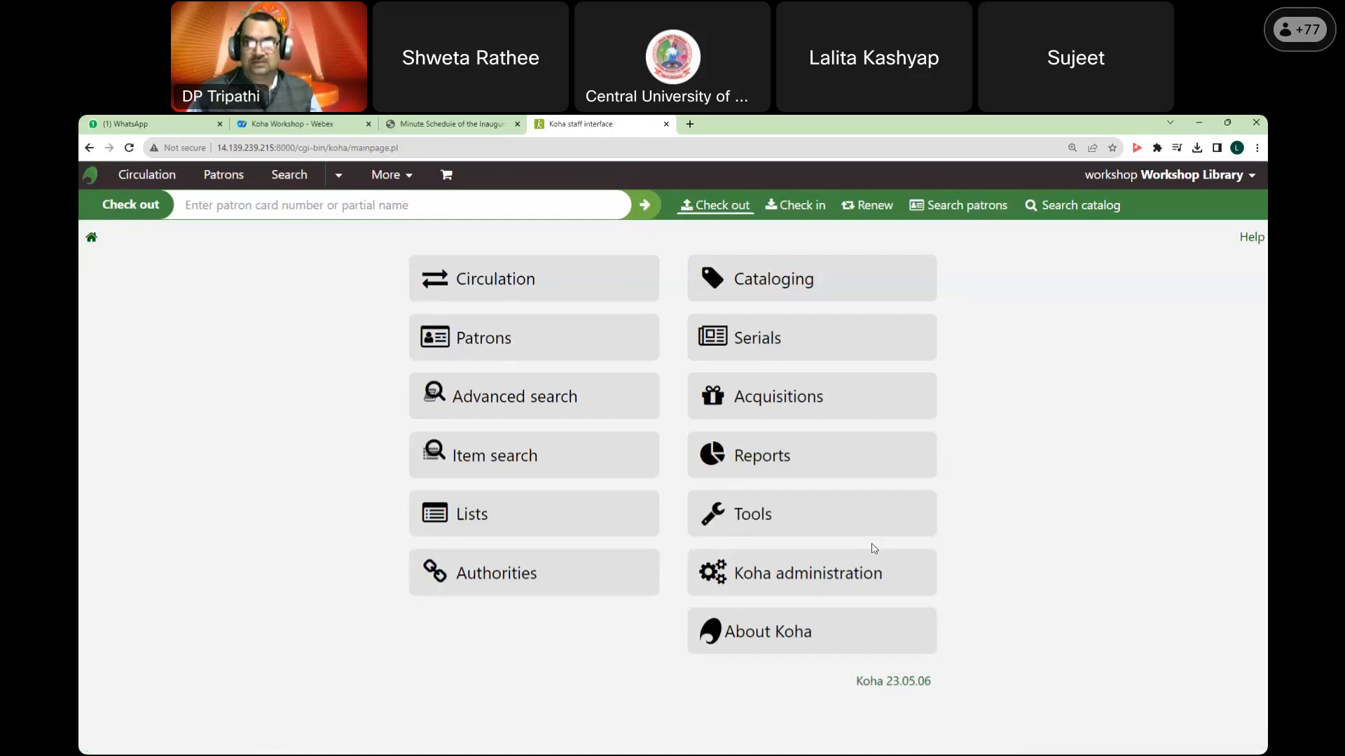
click(839, 573)
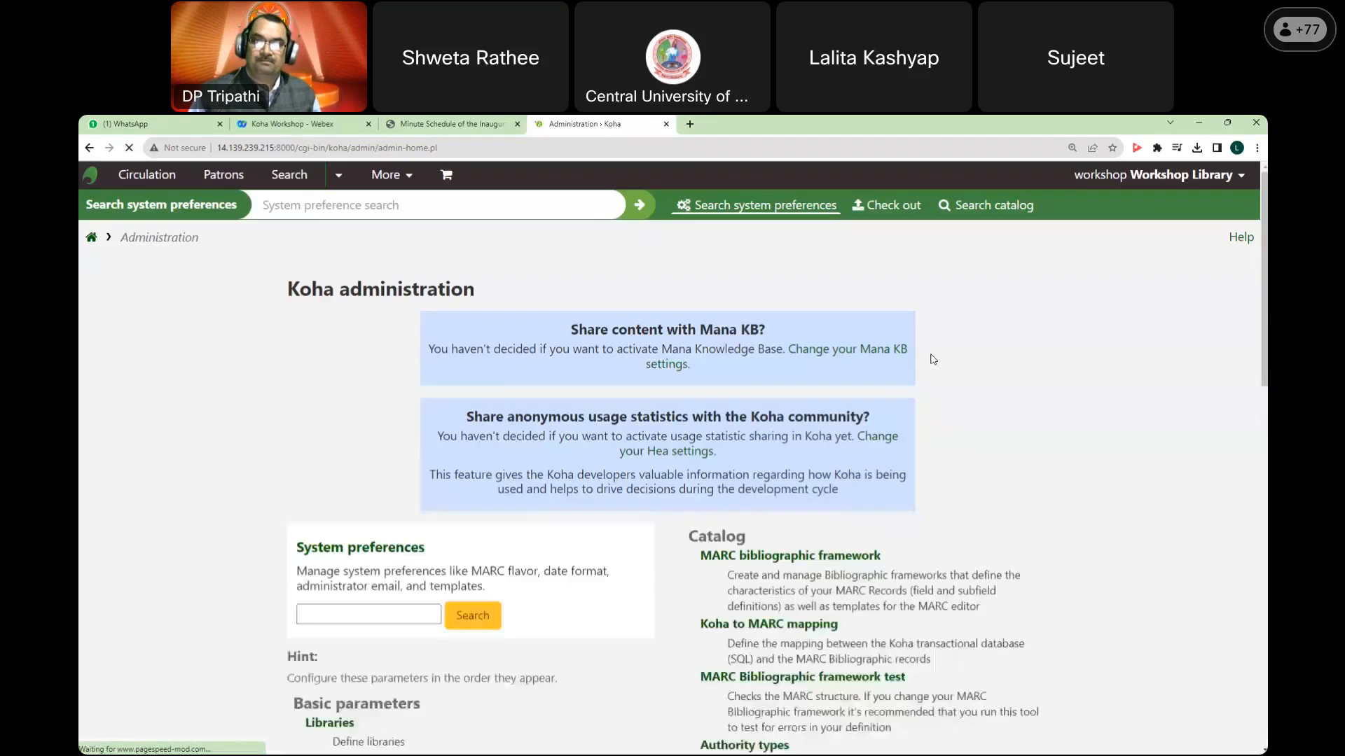
Step: Open the MARC bibliographic frameworks list from the Catalog section of administration
scroll(933, 360, down, 4)
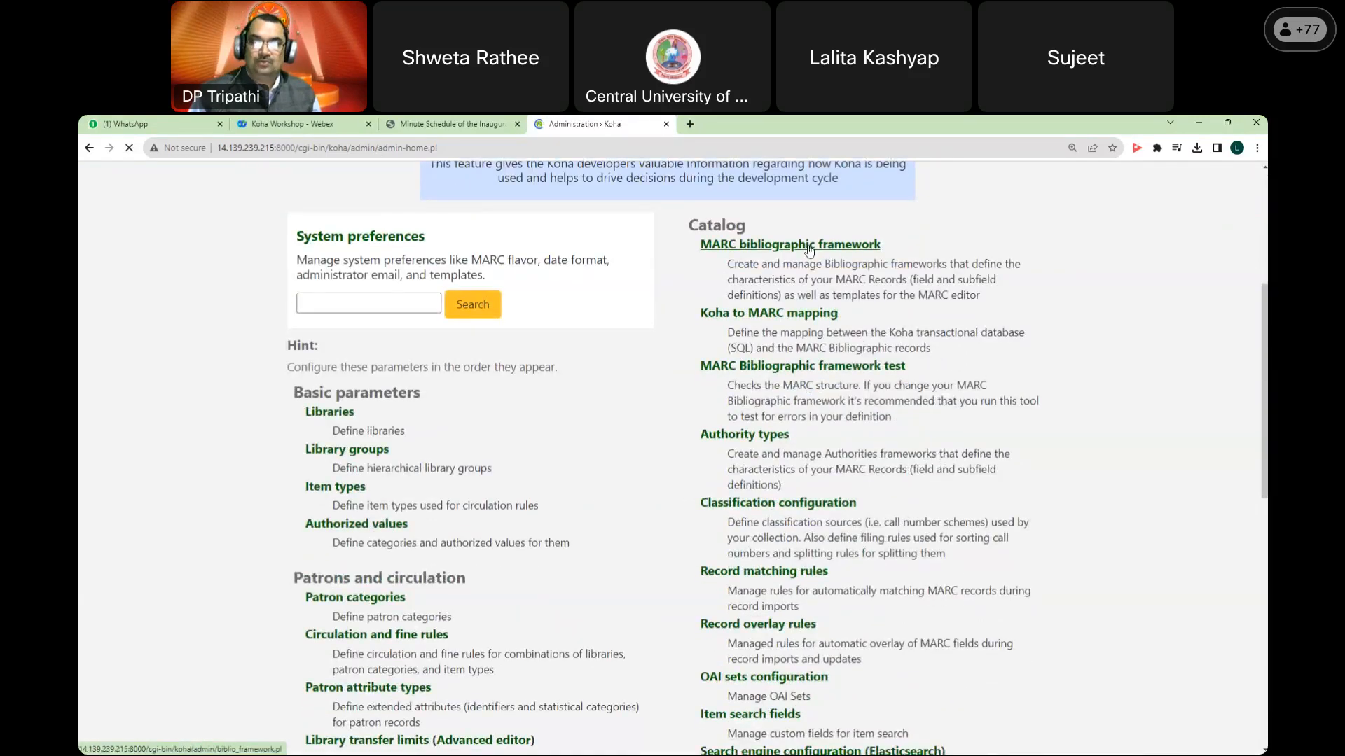
scroll(652, 344, up, 4)
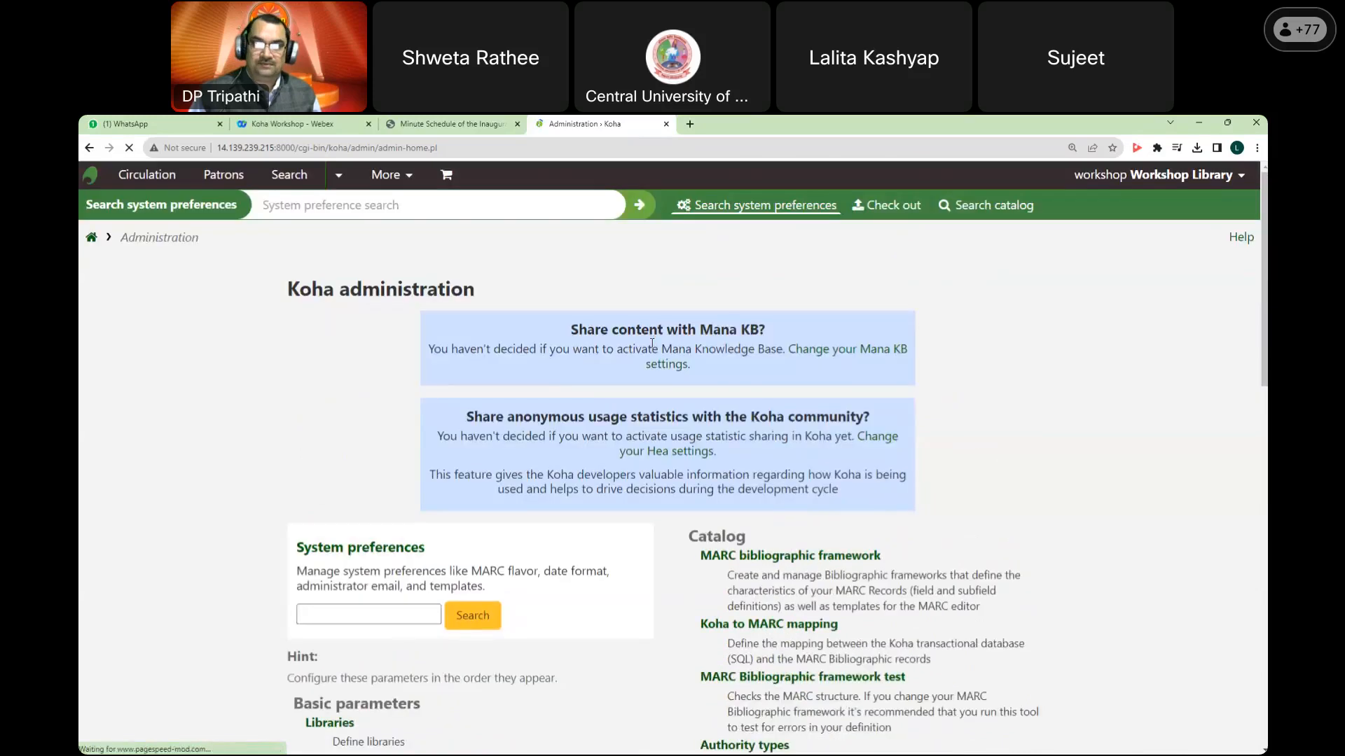
drag(288, 289, 497, 291)
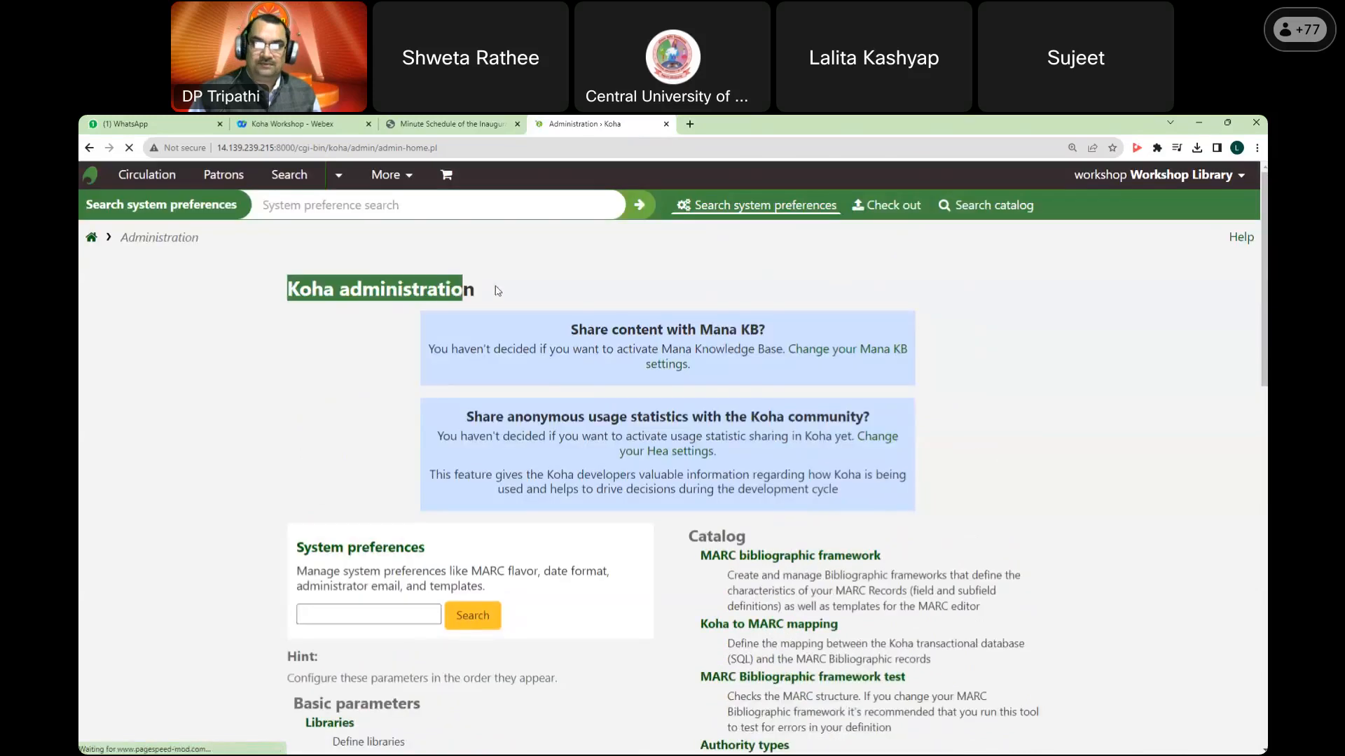
scroll(497, 290, down, 3)
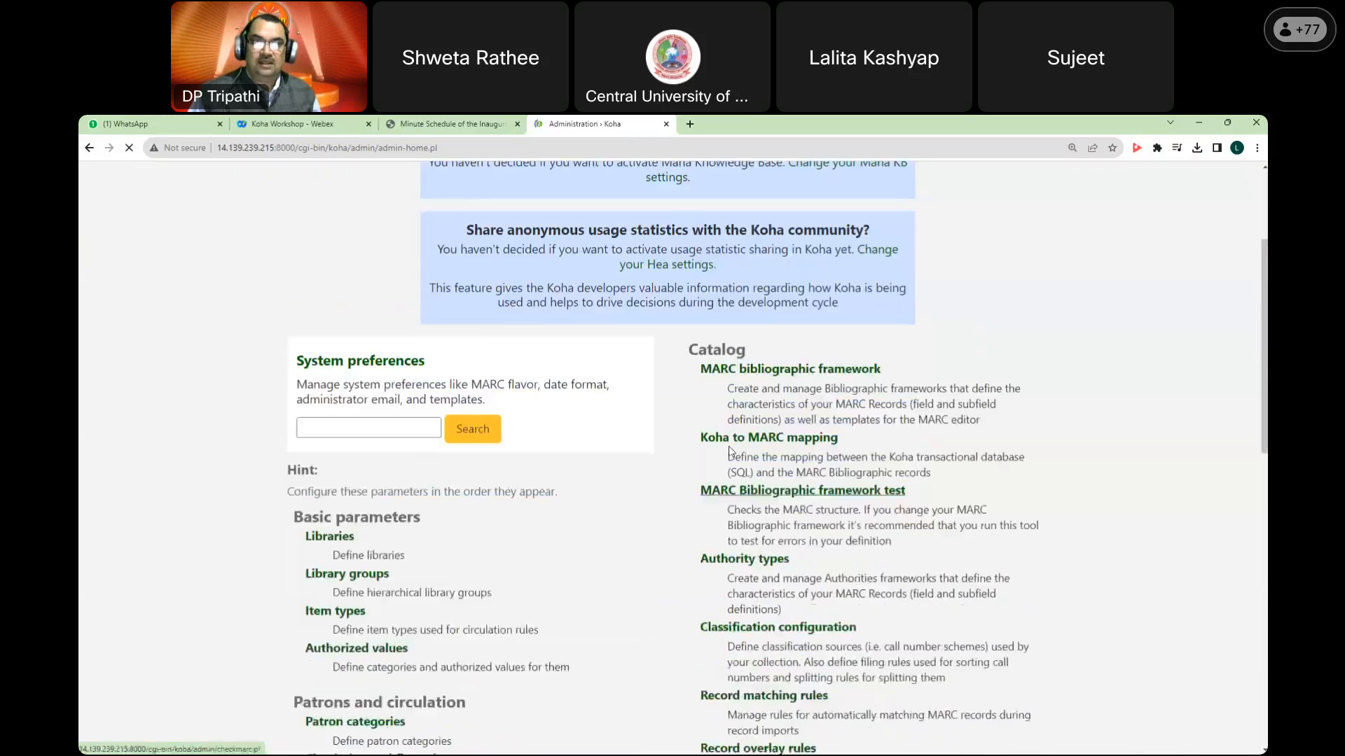
click(845, 372)
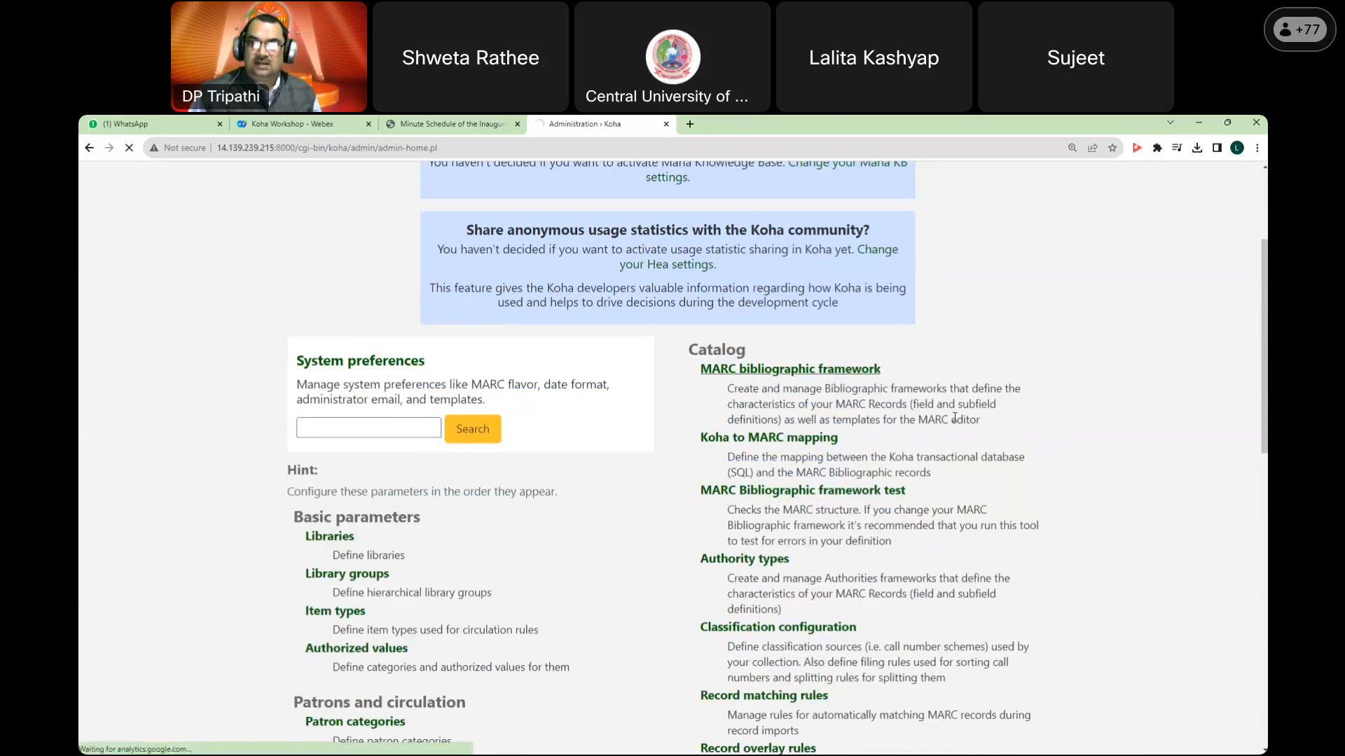
scroll(956, 378, down, 2)
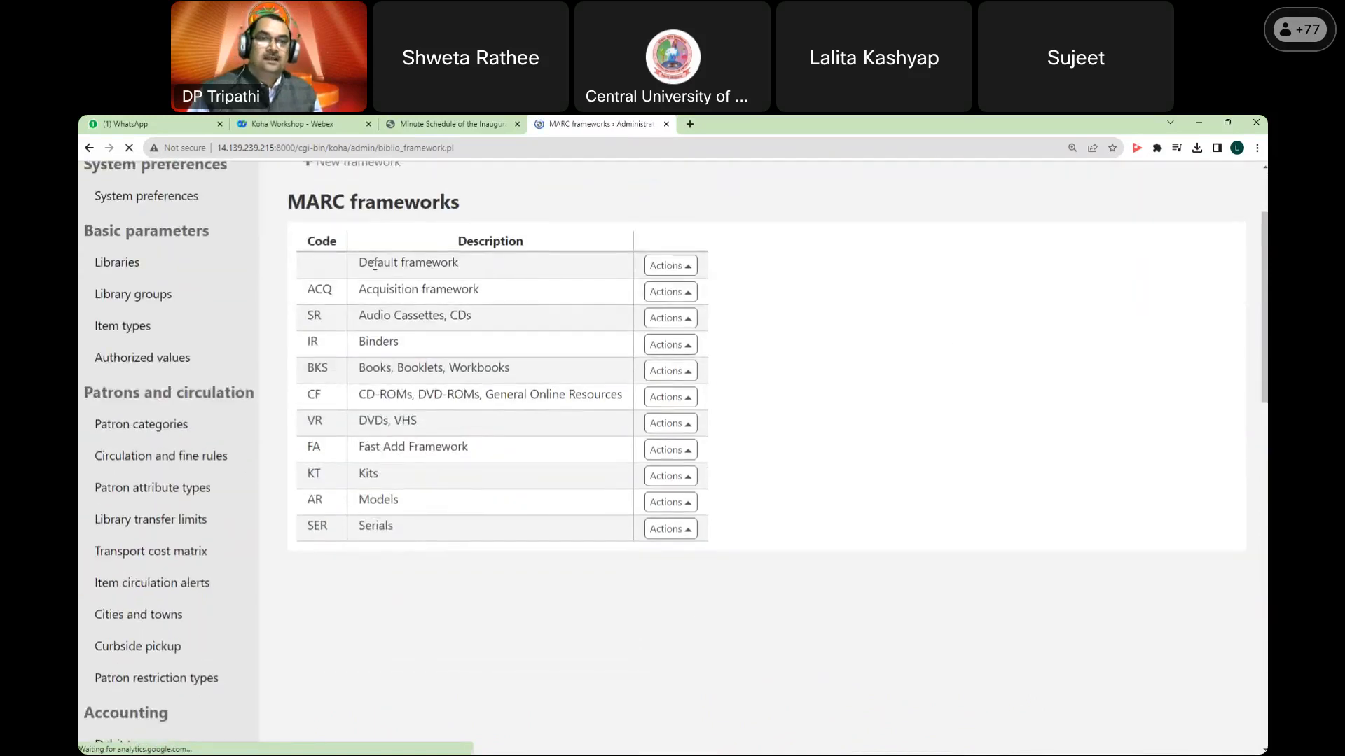
drag(359, 289, 479, 289)
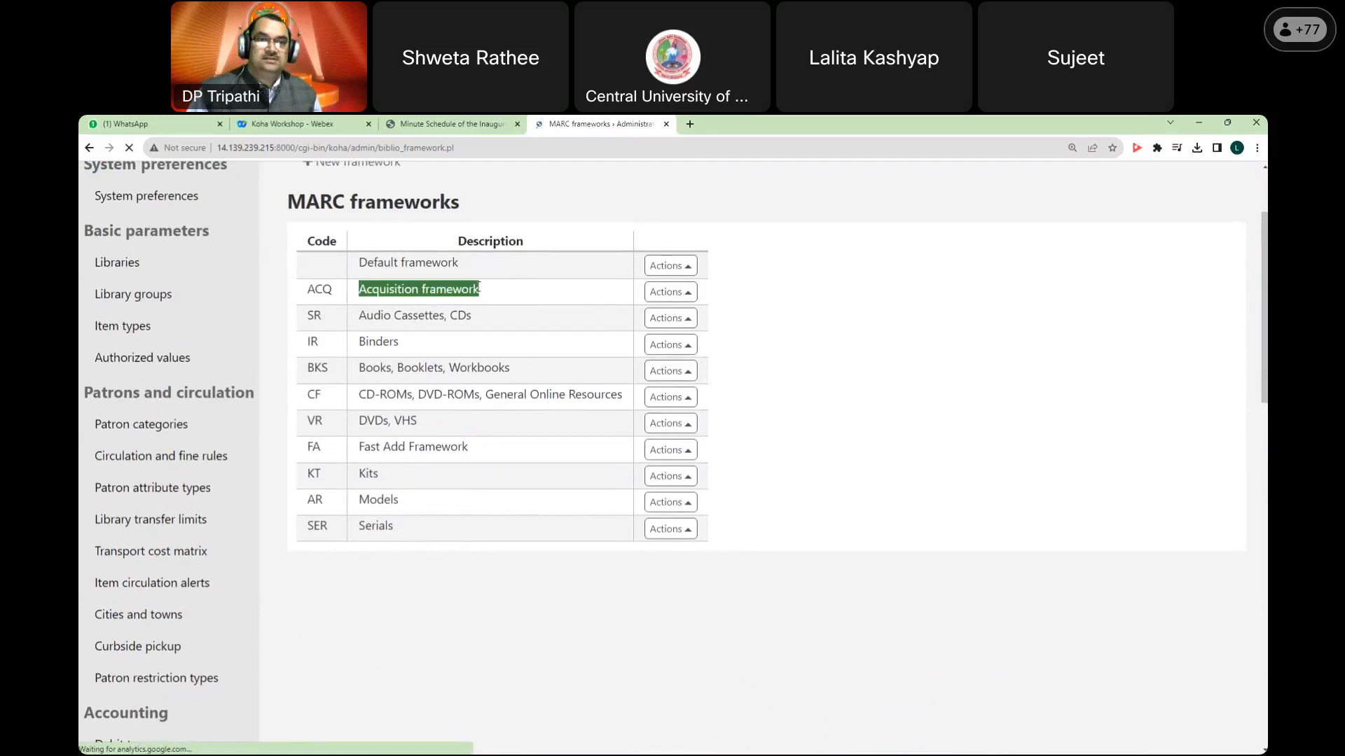
triple_click(361, 320)
triple_click(360, 344)
drag(356, 377, 534, 373)
click(375, 398)
drag(358, 398, 623, 396)
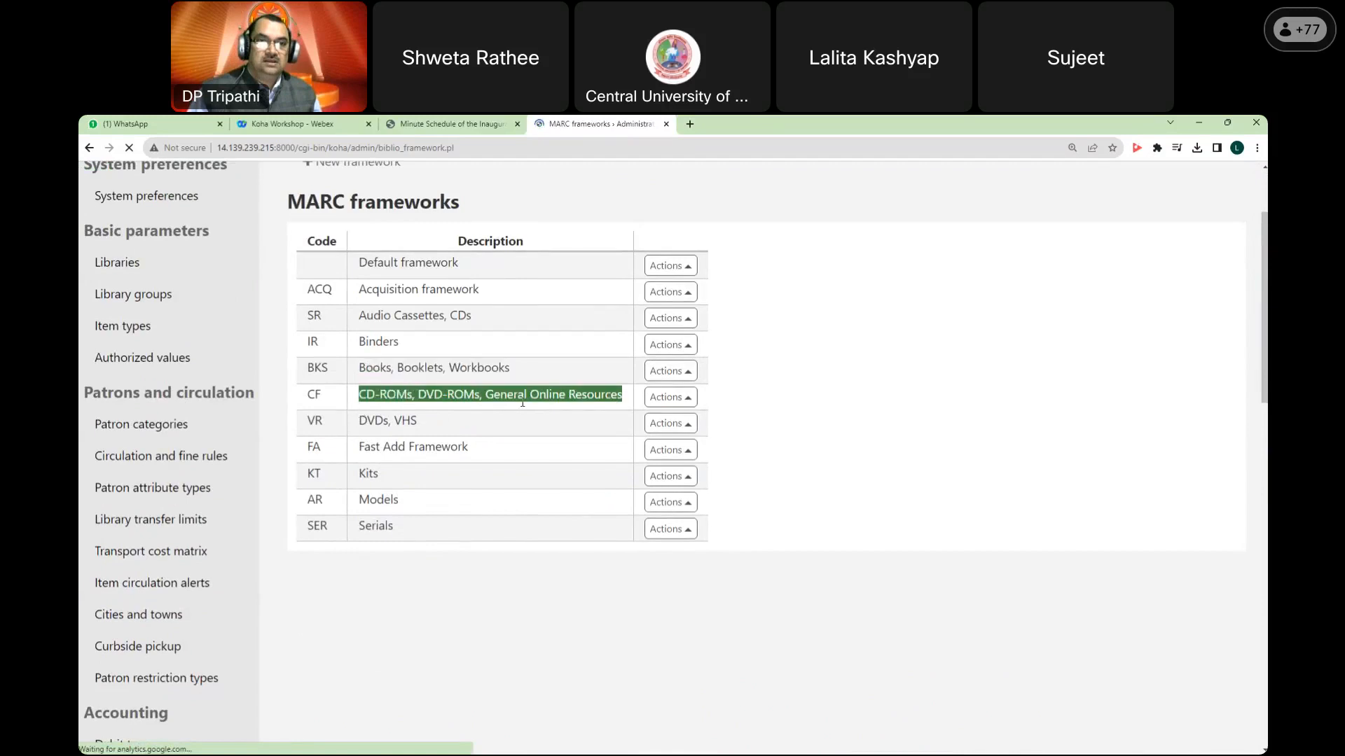
triple_click(390, 421)
drag(358, 448, 450, 448)
drag(358, 475, 421, 534)
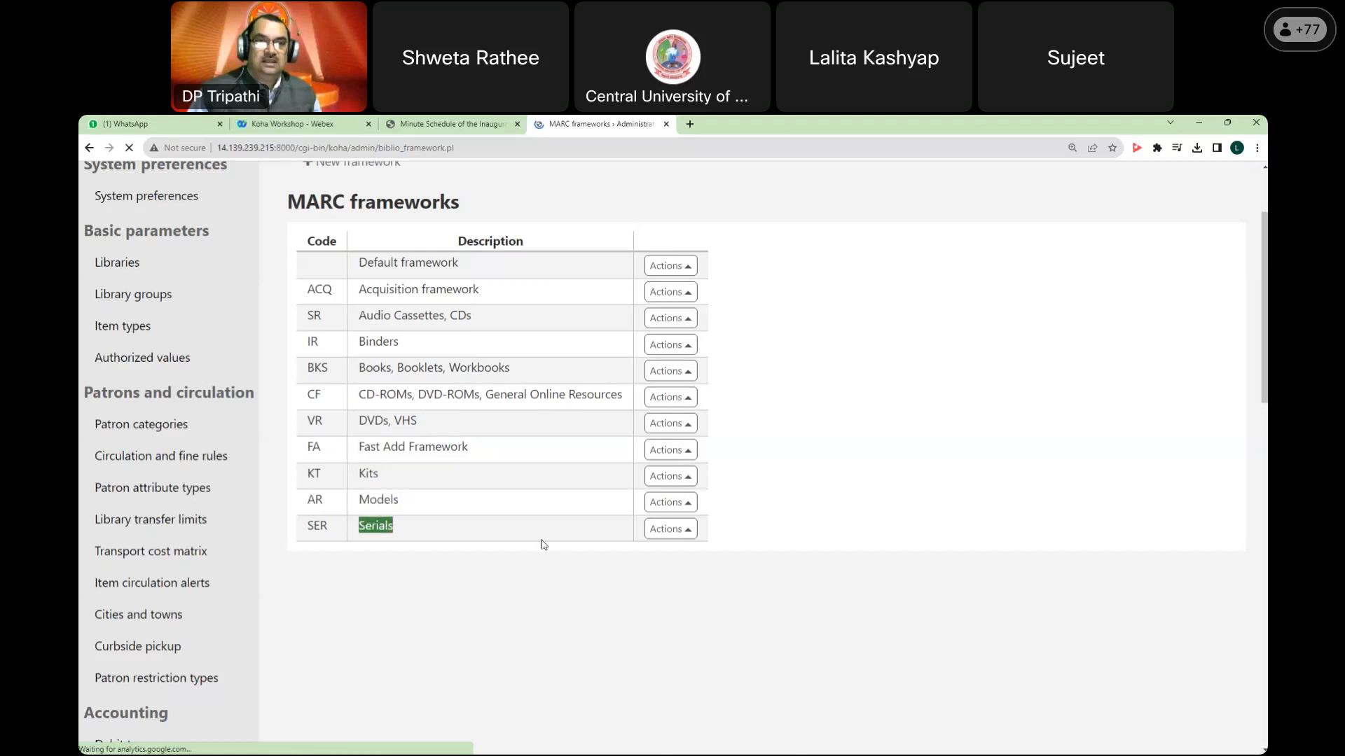
scroll(553, 511, up, 2)
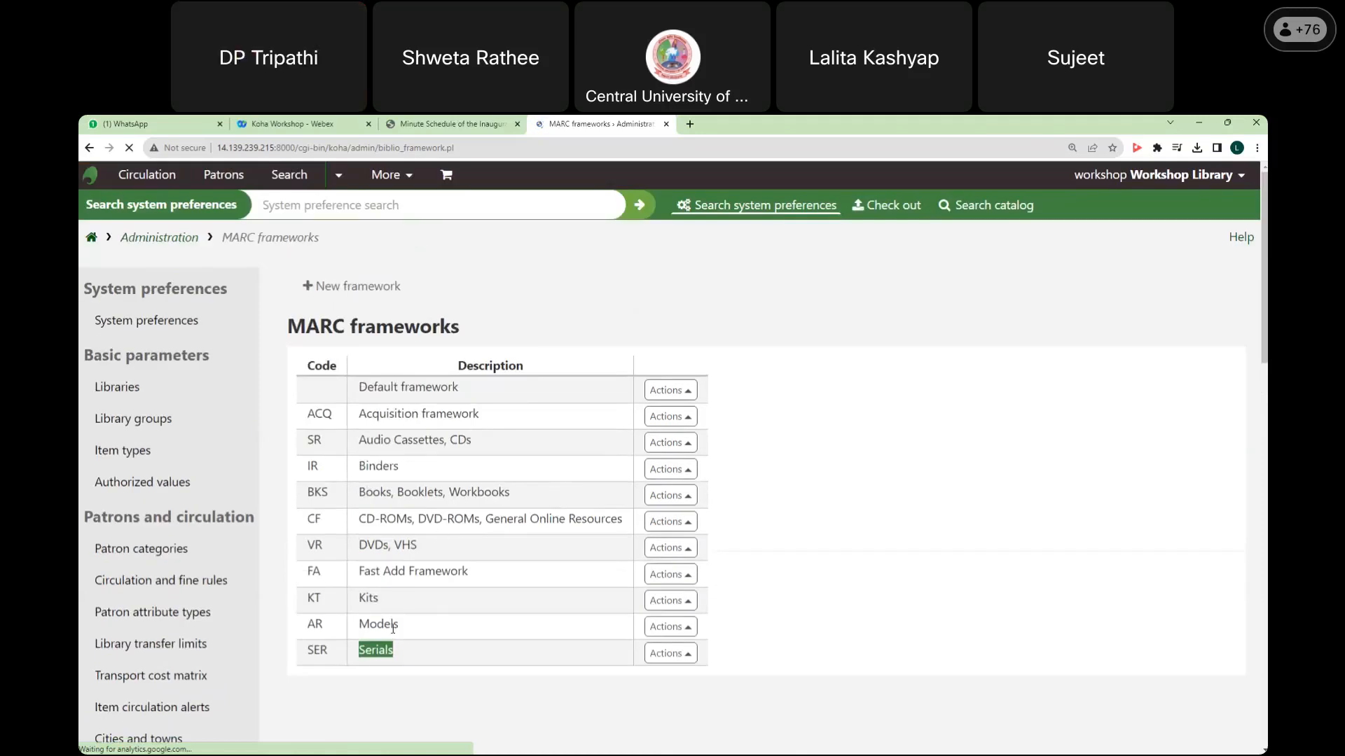
Step: Delete the AR Models, IR Binders, SR Audio Cassettes/CDs and ACQ Acquisition frameworks
click(670, 627)
click(606, 553)
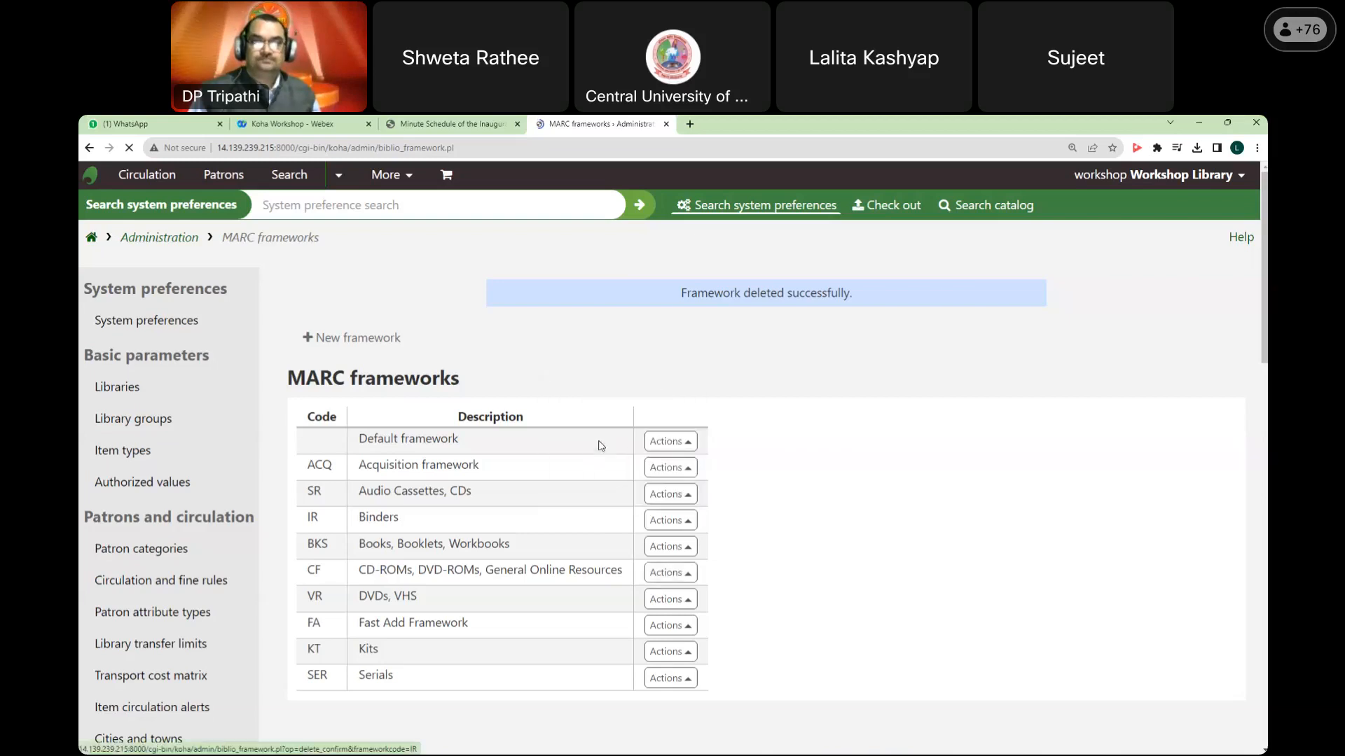
click(695, 346)
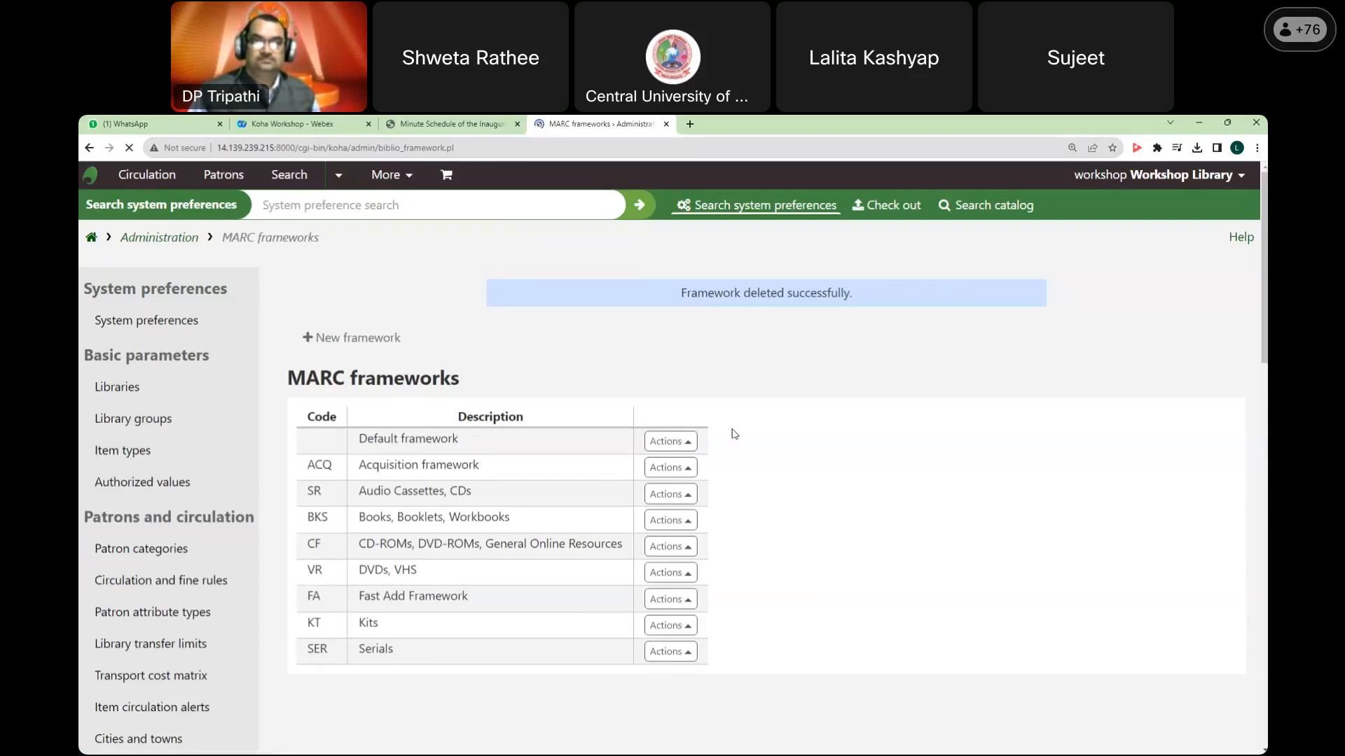
click(696, 345)
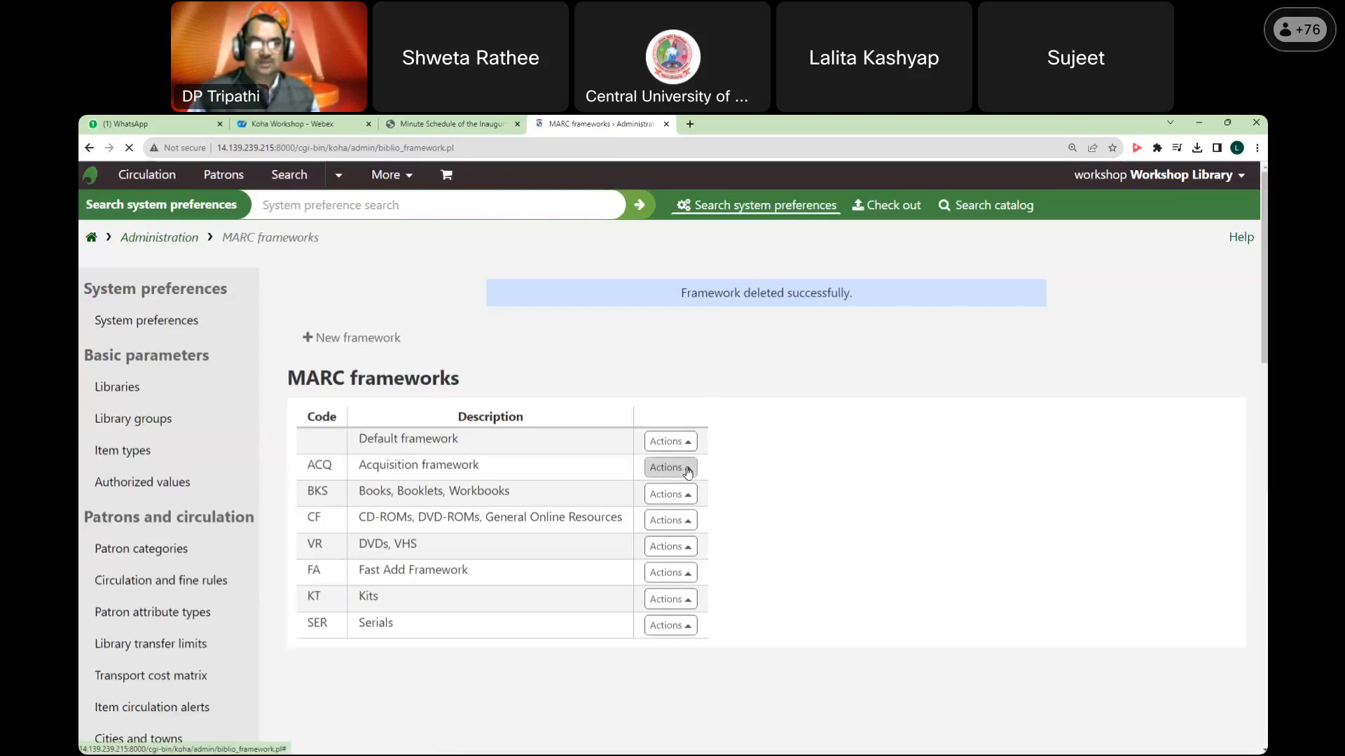
click(681, 467)
click(616, 390)
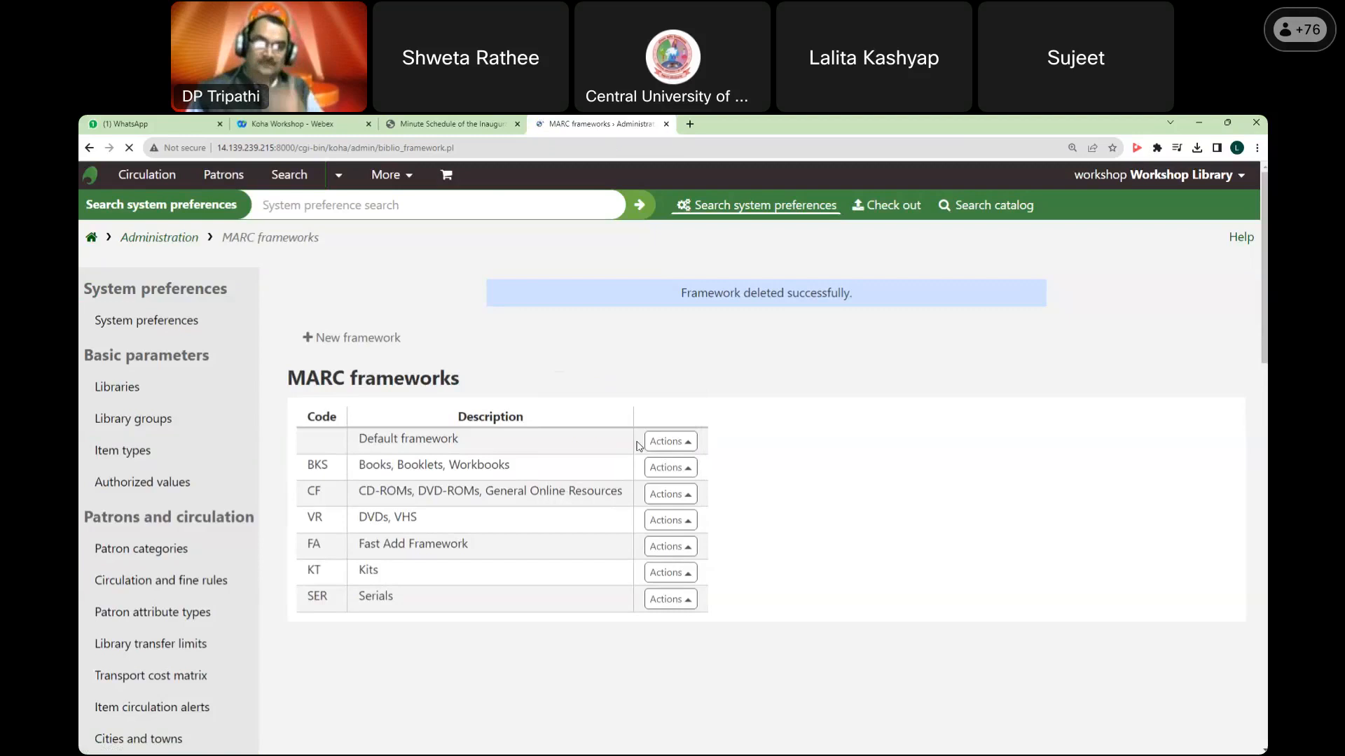
Step: Delete the DVDs, VHS (VR) framework
click(671, 520)
click(640, 447)
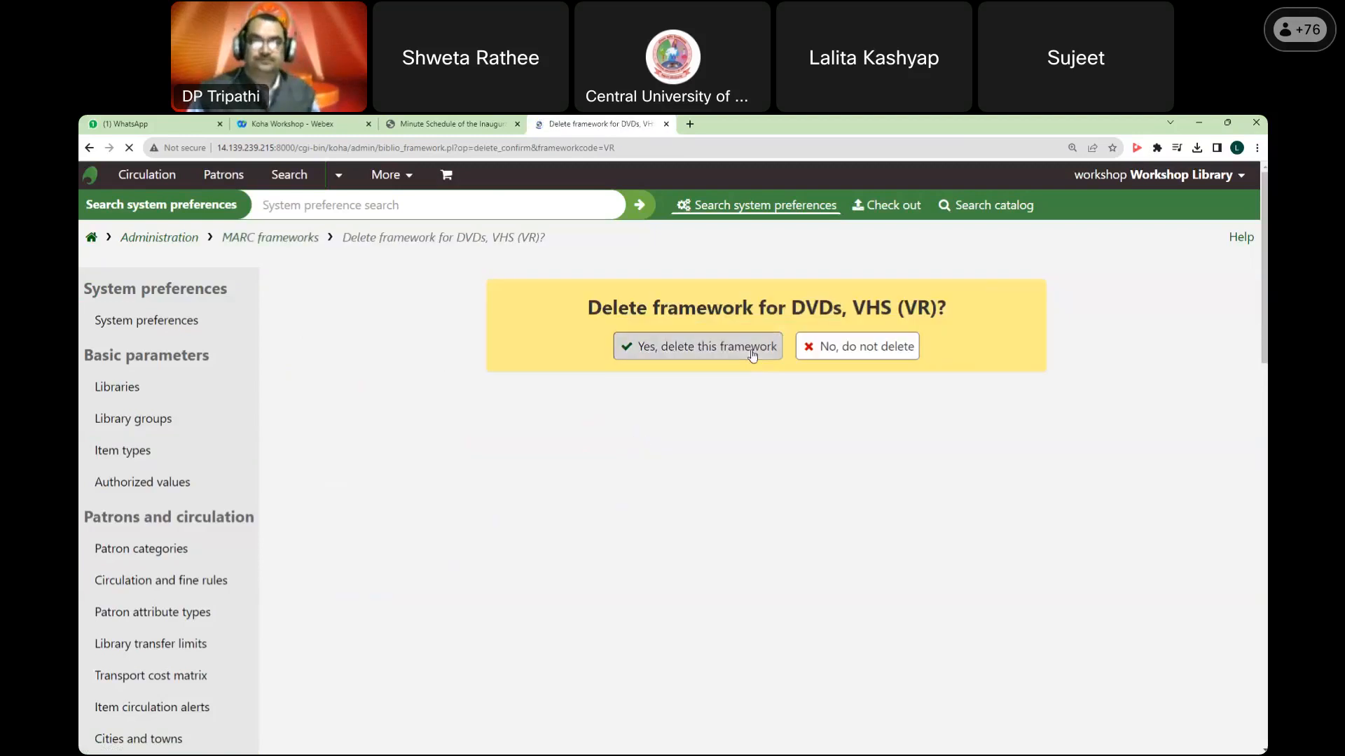
click(752, 355)
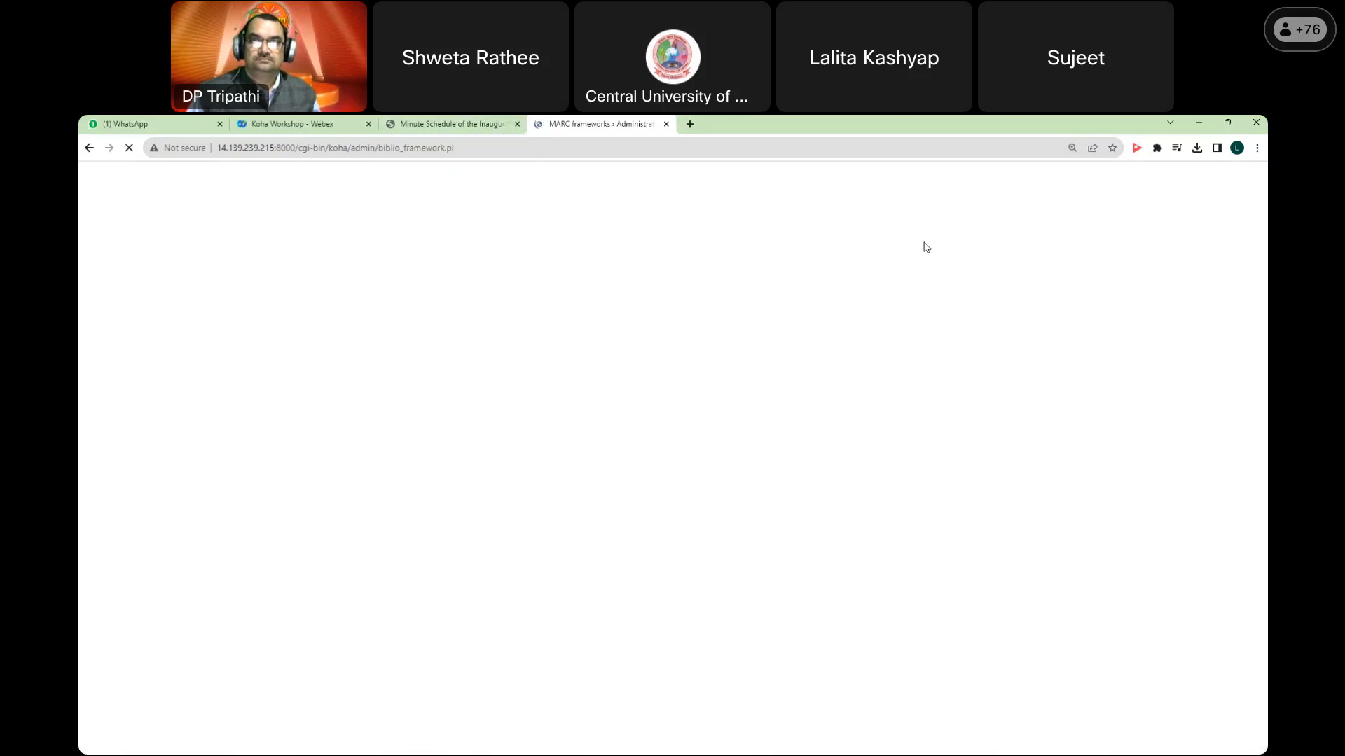
Step: Stop and reload the stalled frameworks page, resubmitting so the list finishes loading
click(486, 125)
click(595, 124)
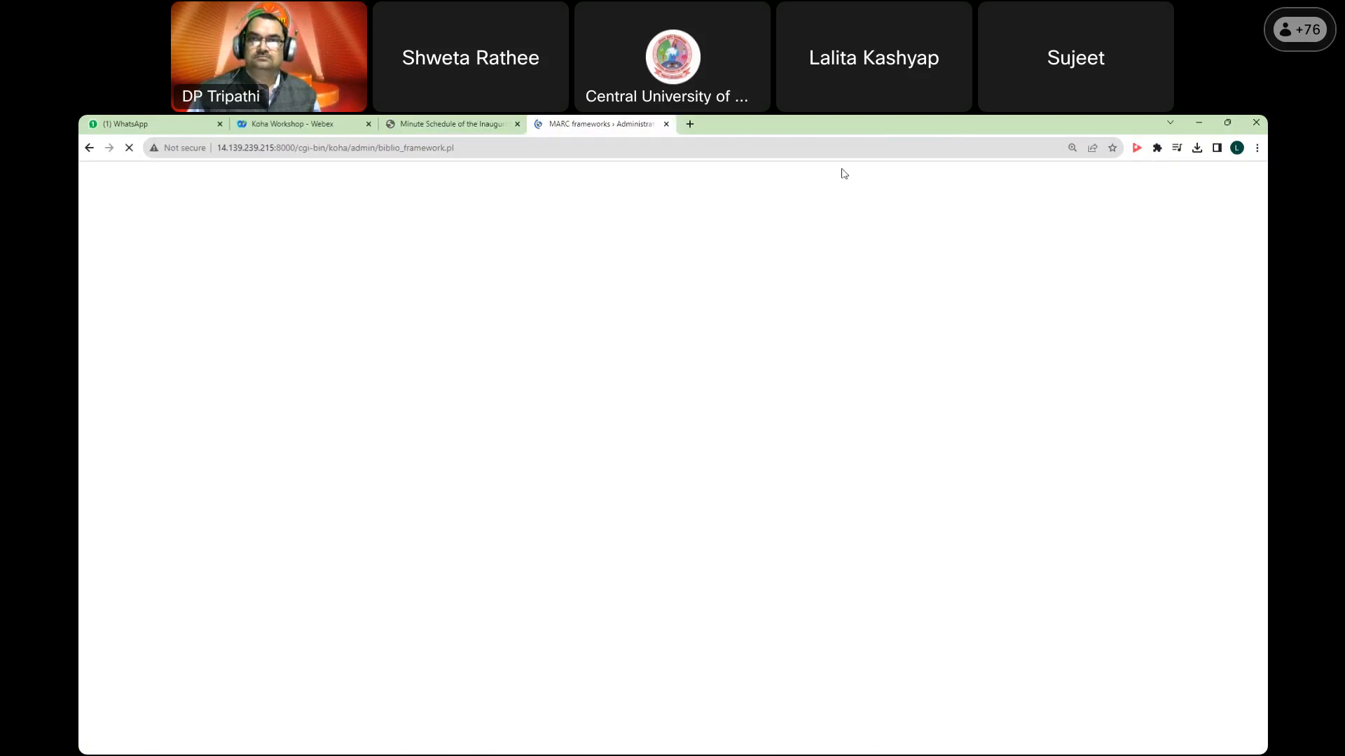
click(129, 149)
click(129, 149)
click(716, 245)
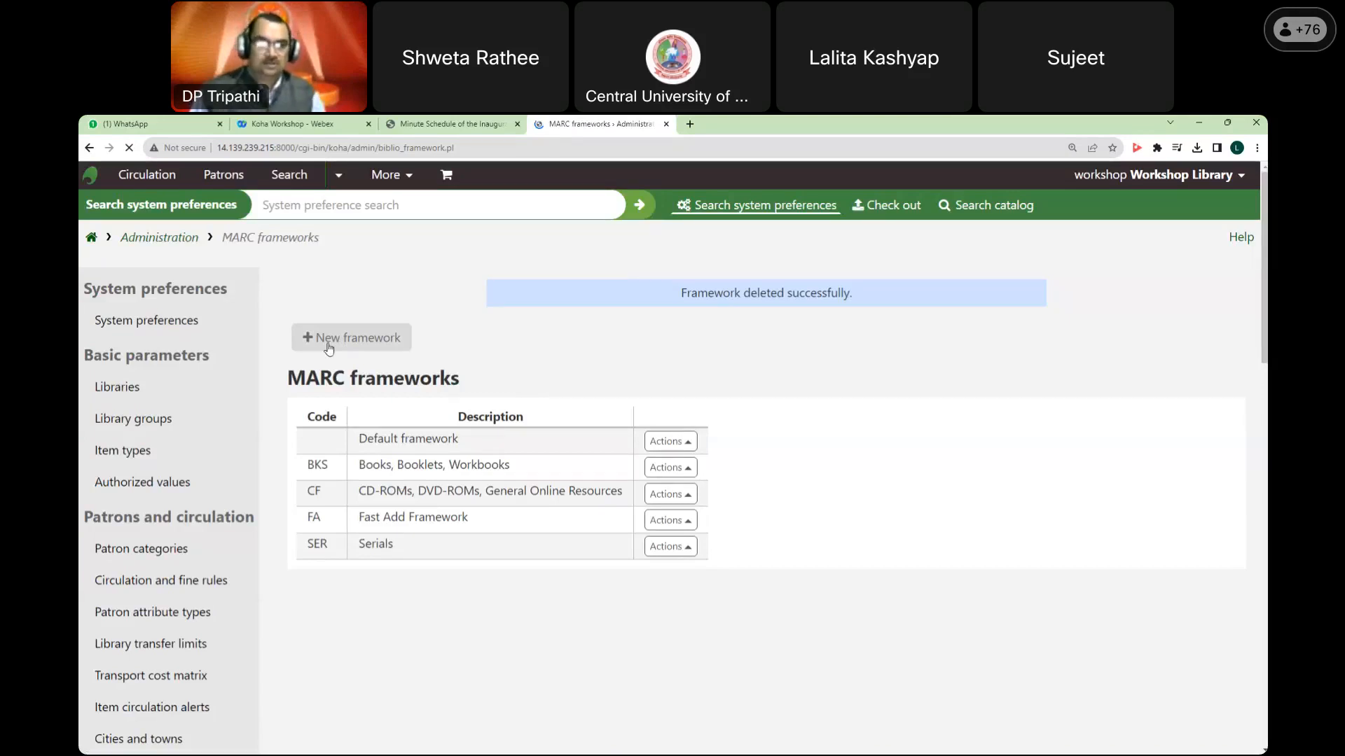
Step: Create a new framework with code WB and description 'Workshop Books & Monographs'
click(396, 346)
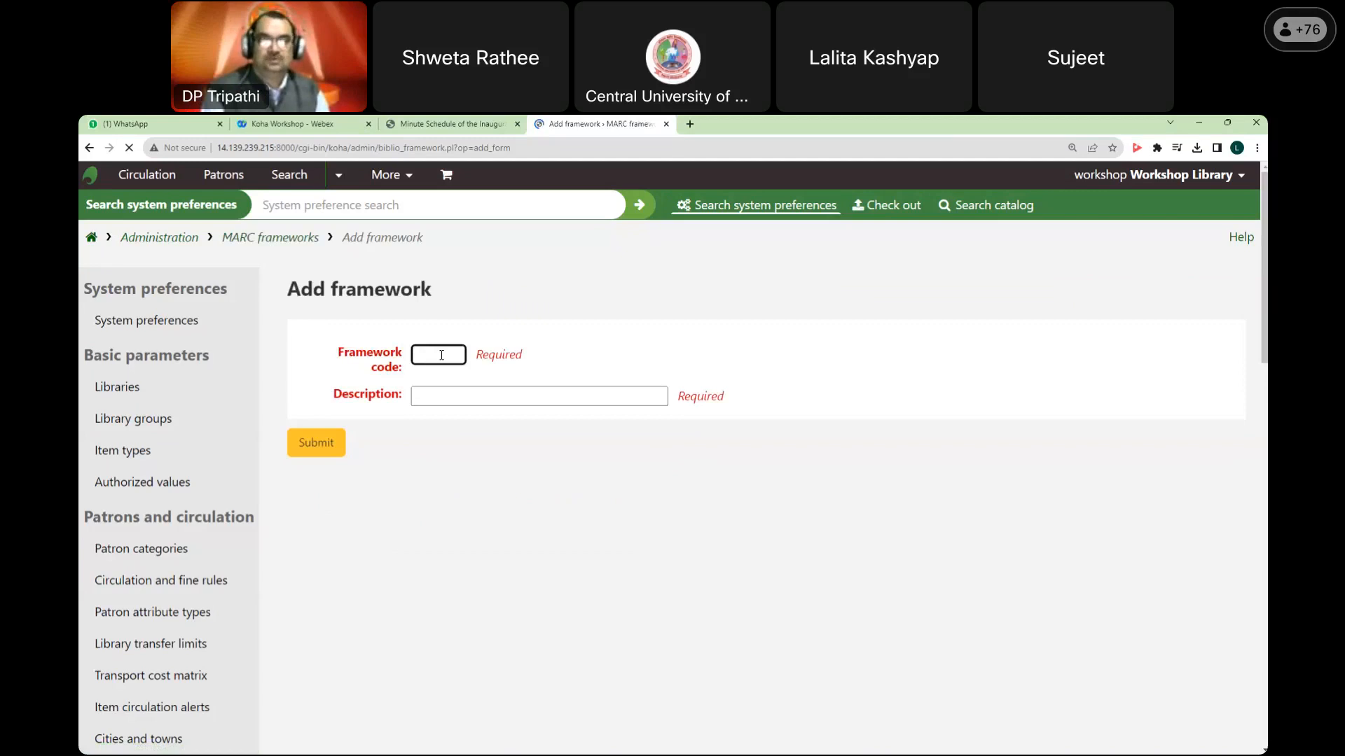
text(WB)
key(Tab)
text(W)
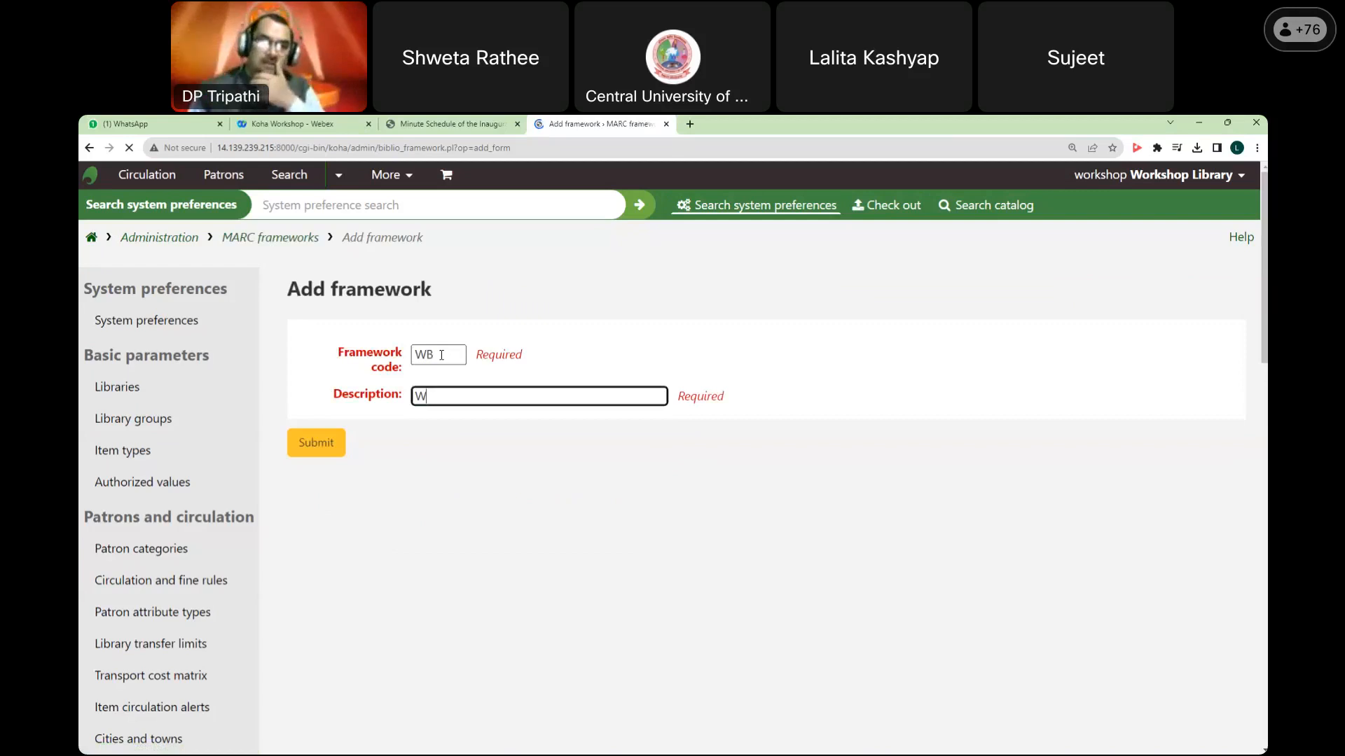
text(orkshop Books & Mo)
key(Return)
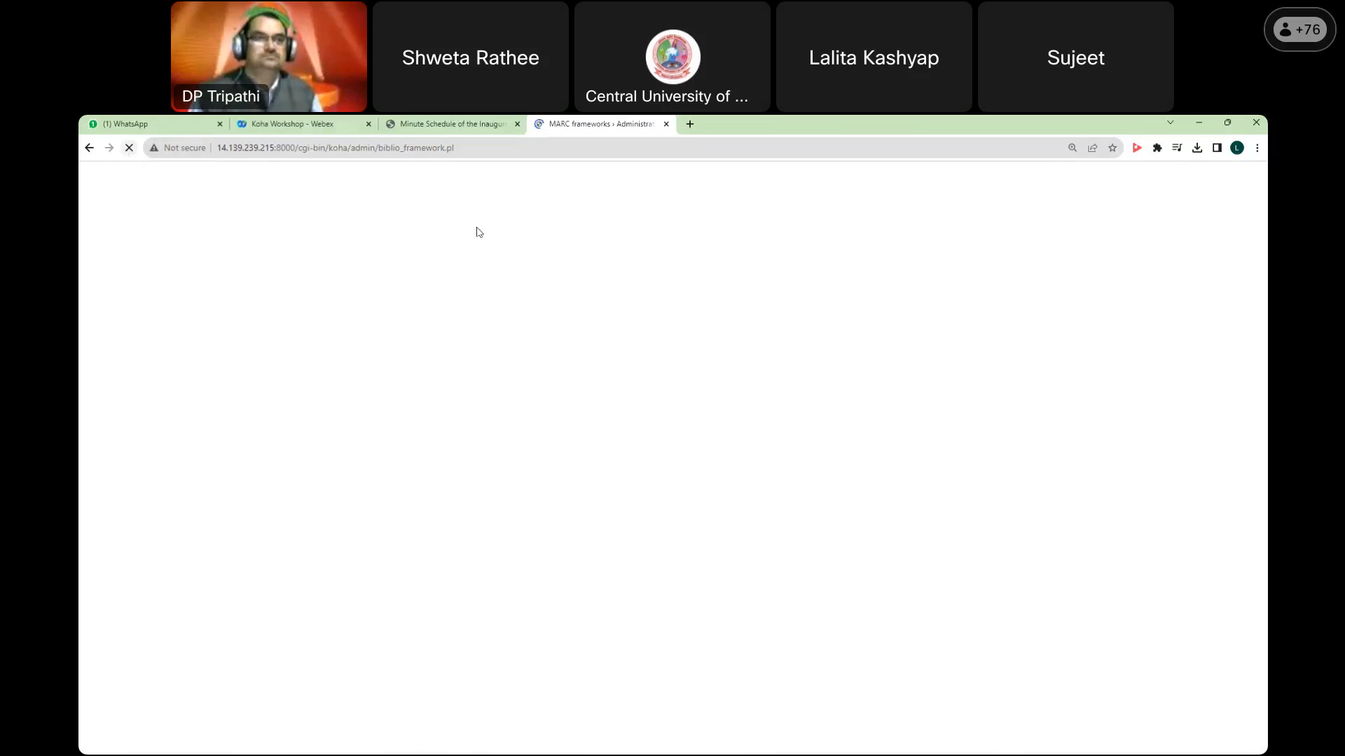
Step: Reload the stalled page so the WB framework saves, then point out Workshop Books & Monographs
click(129, 148)
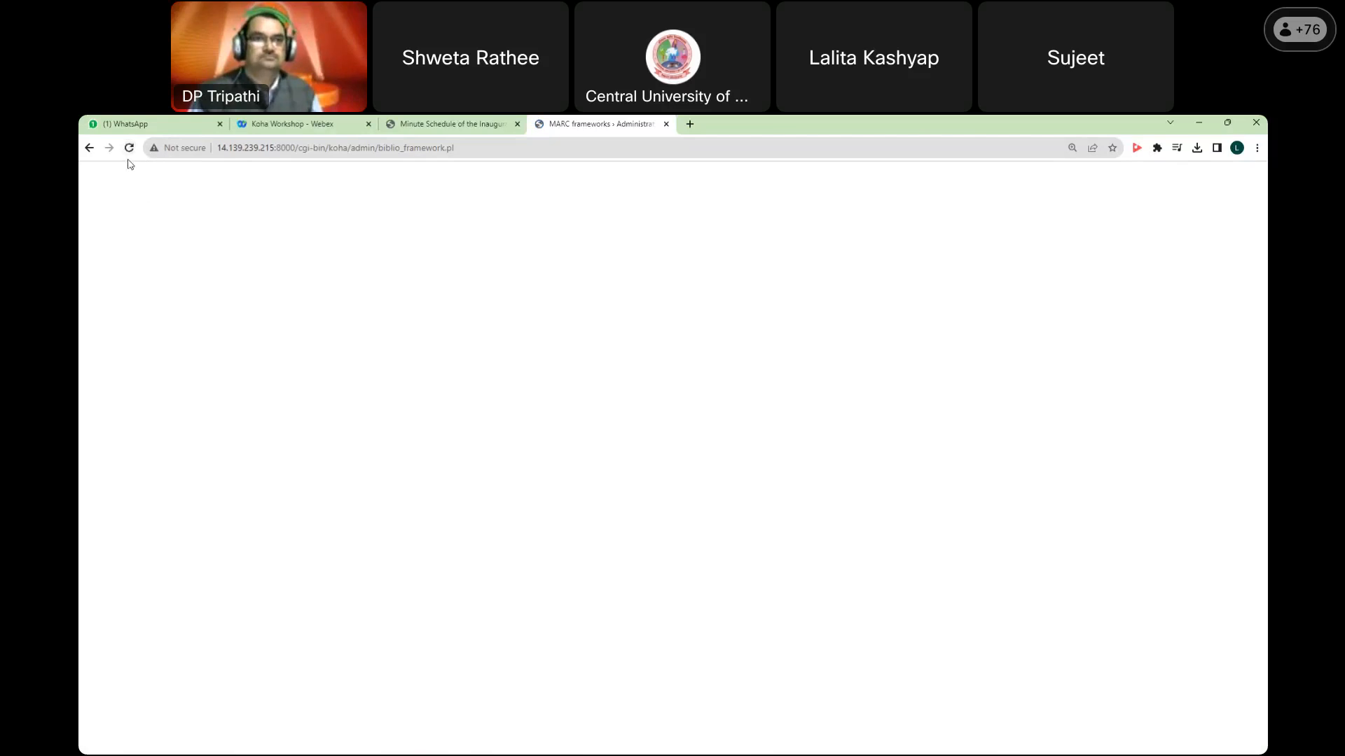
click(129, 148)
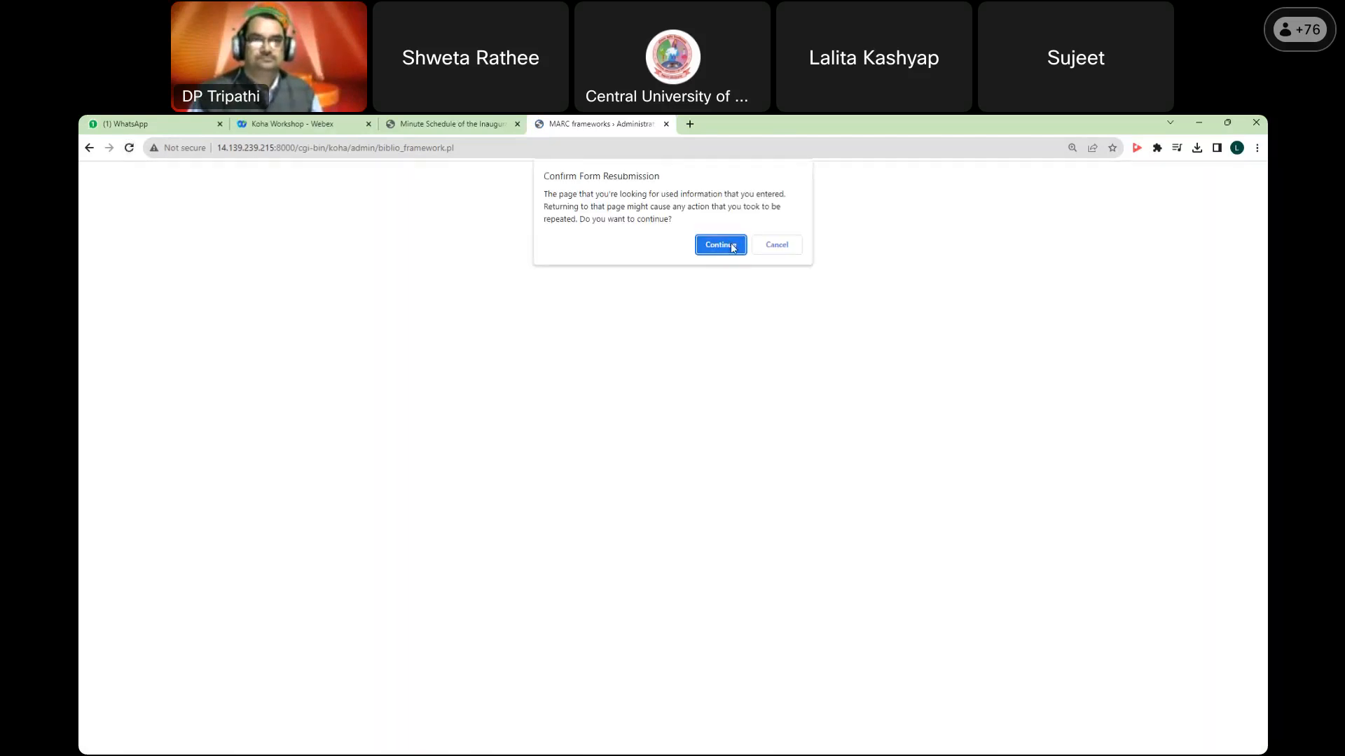
click(720, 244)
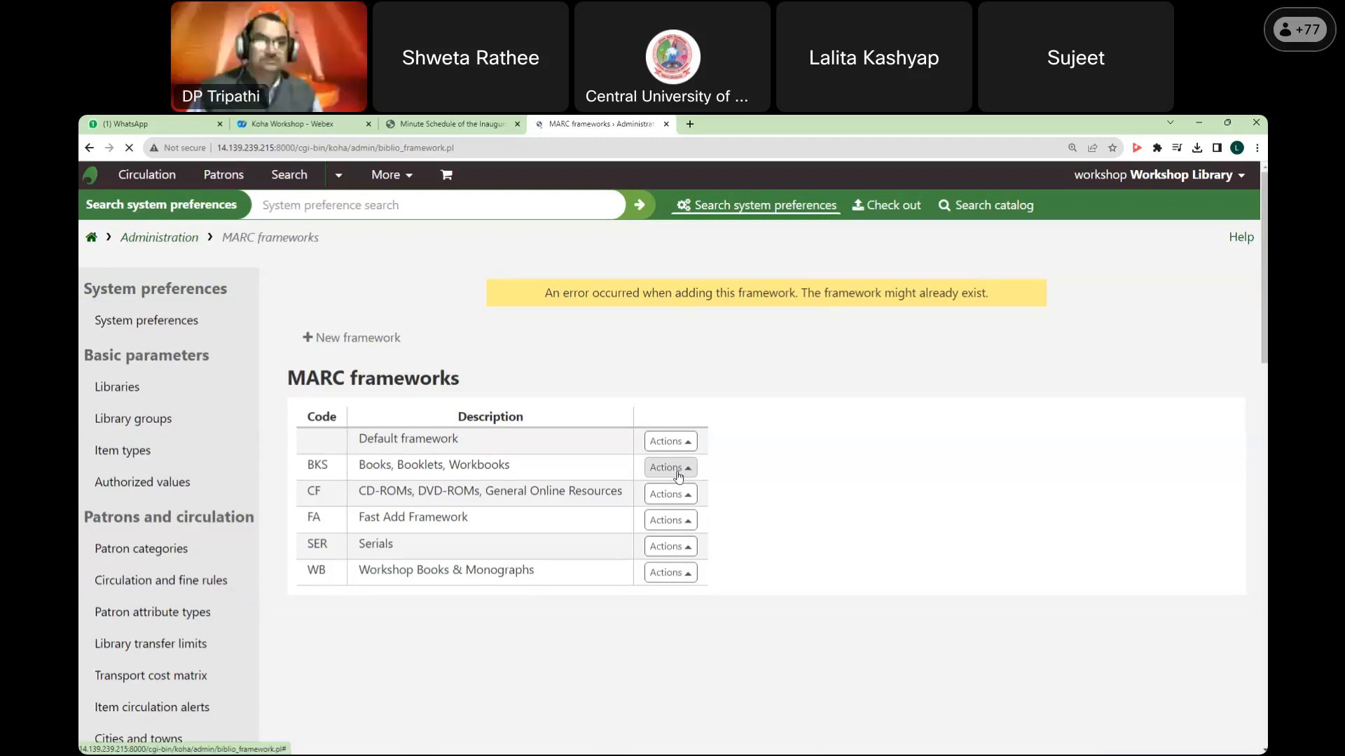
drag(359, 570, 533, 612)
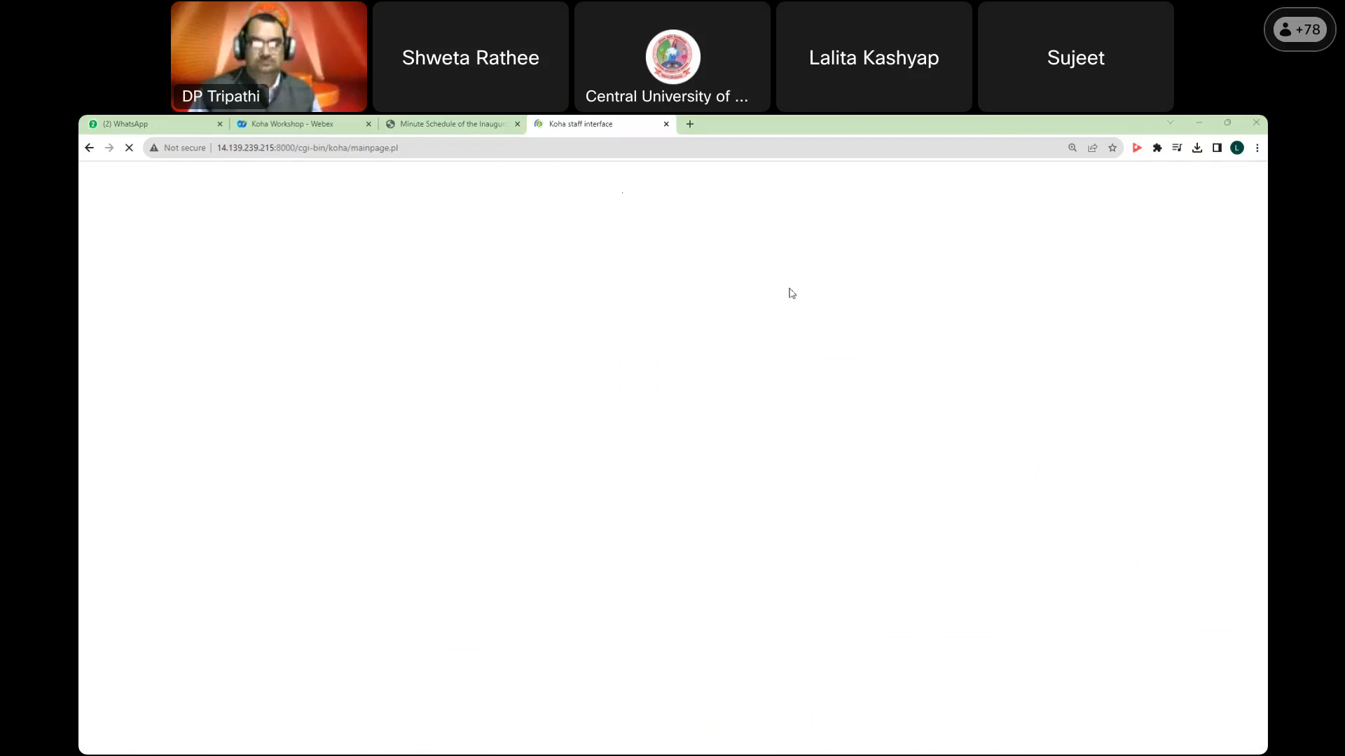
Step: Retry loading the stalled staff interface page
click(129, 150)
click(129, 150)
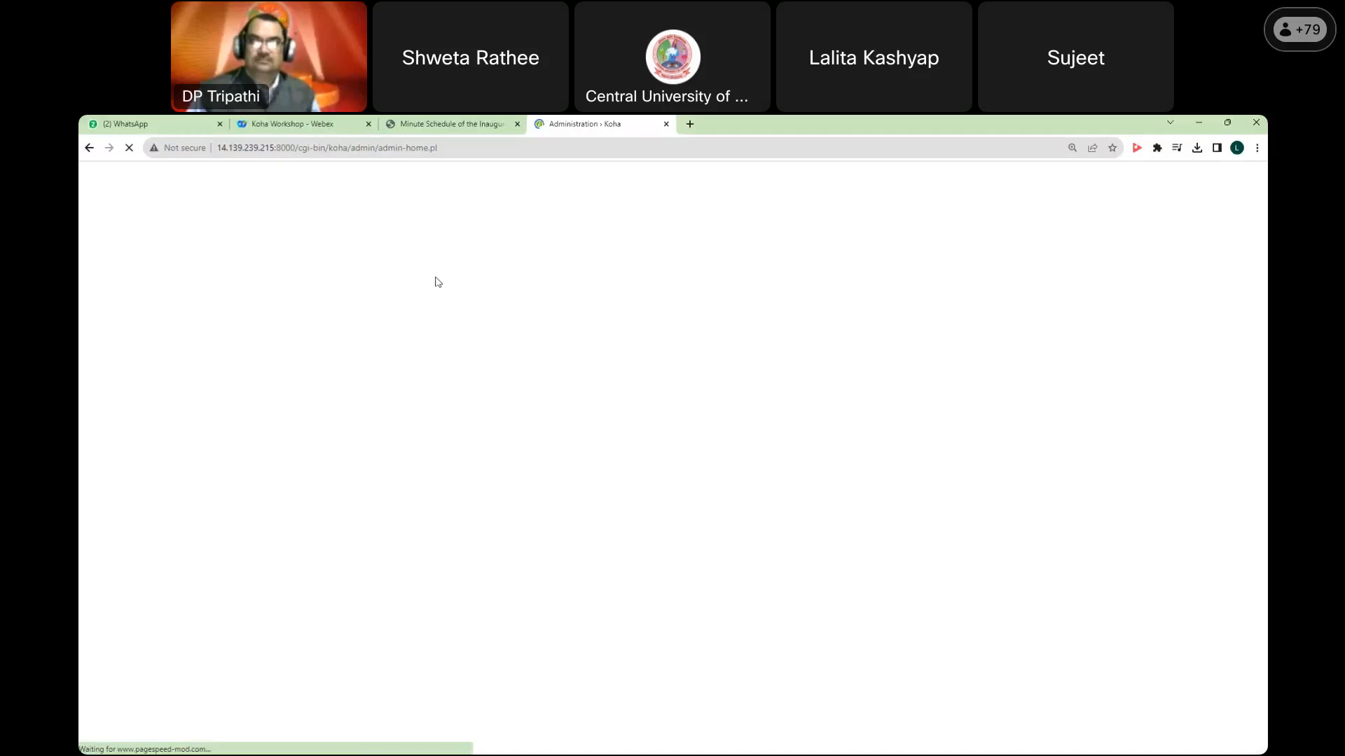
Step: Stop the stalled Administration page load and reload it
click(129, 149)
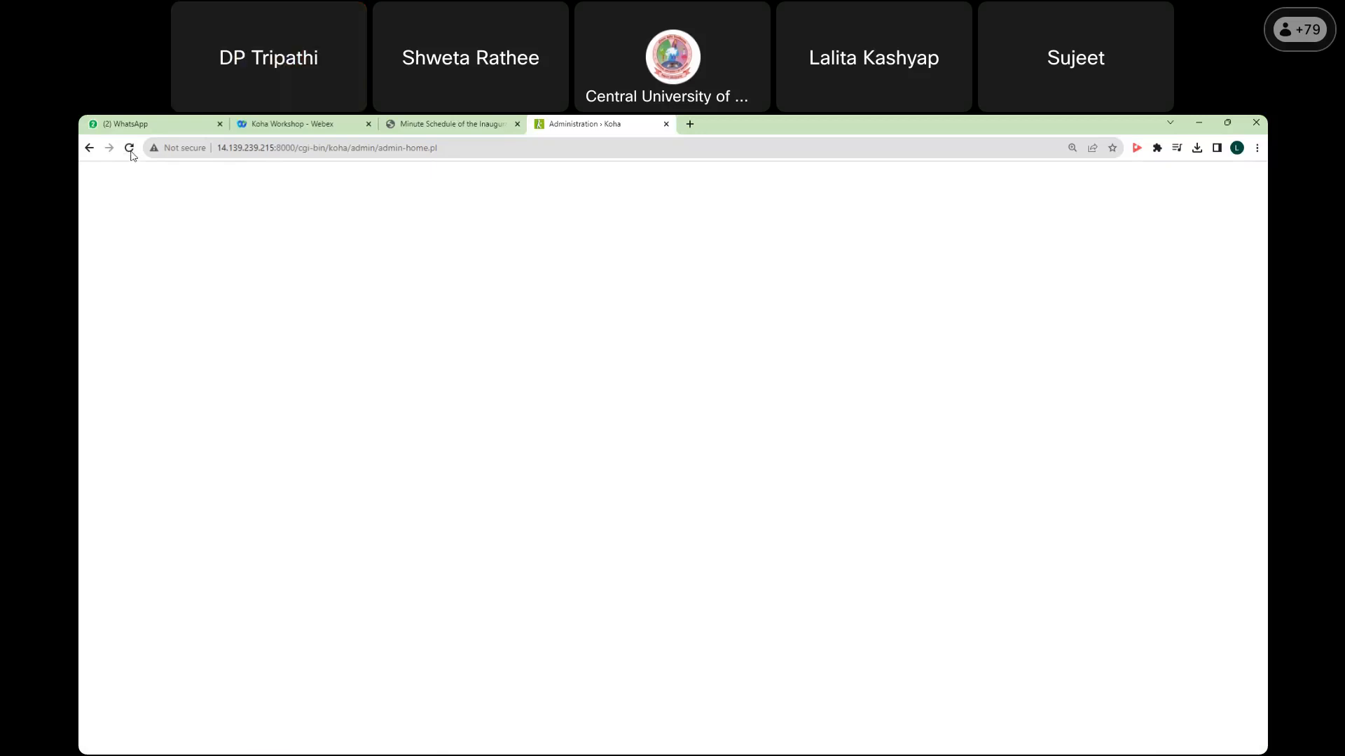
click(130, 151)
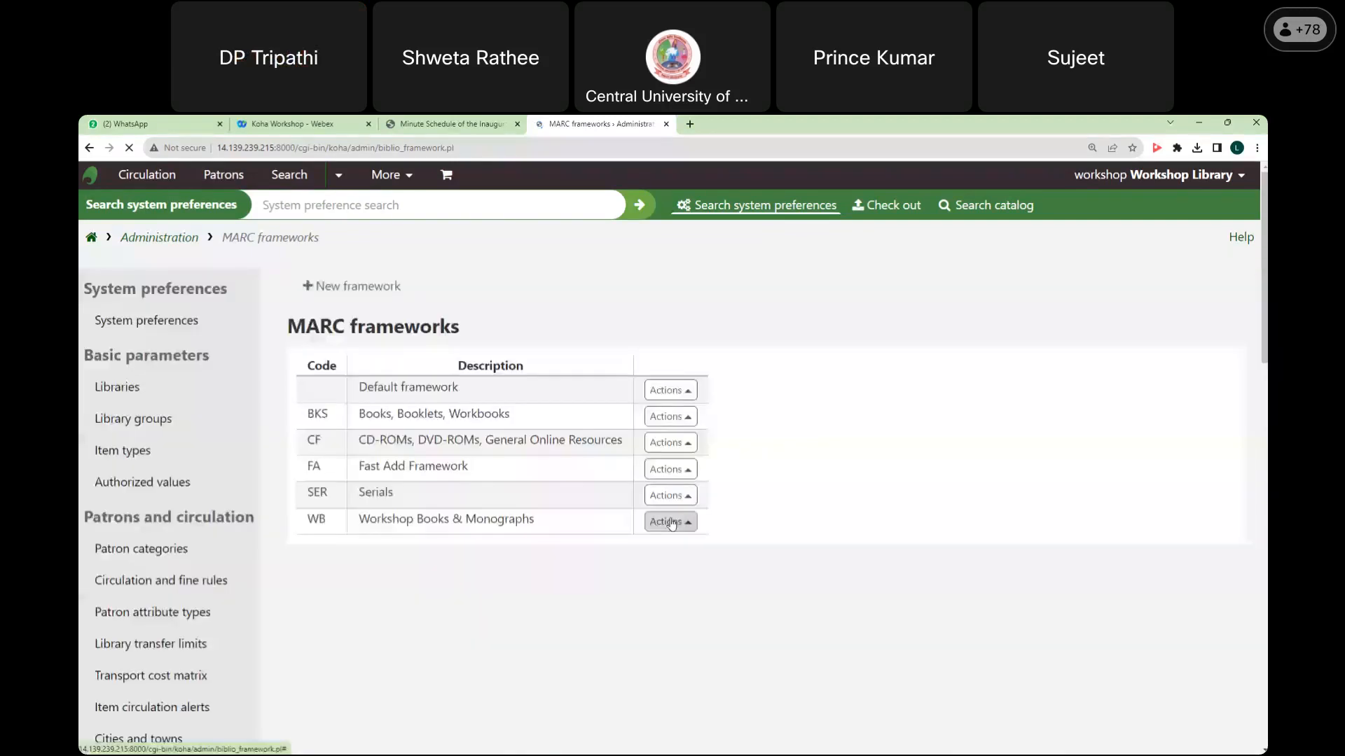
Step: Open the Actions menu on the WB framework row
click(669, 521)
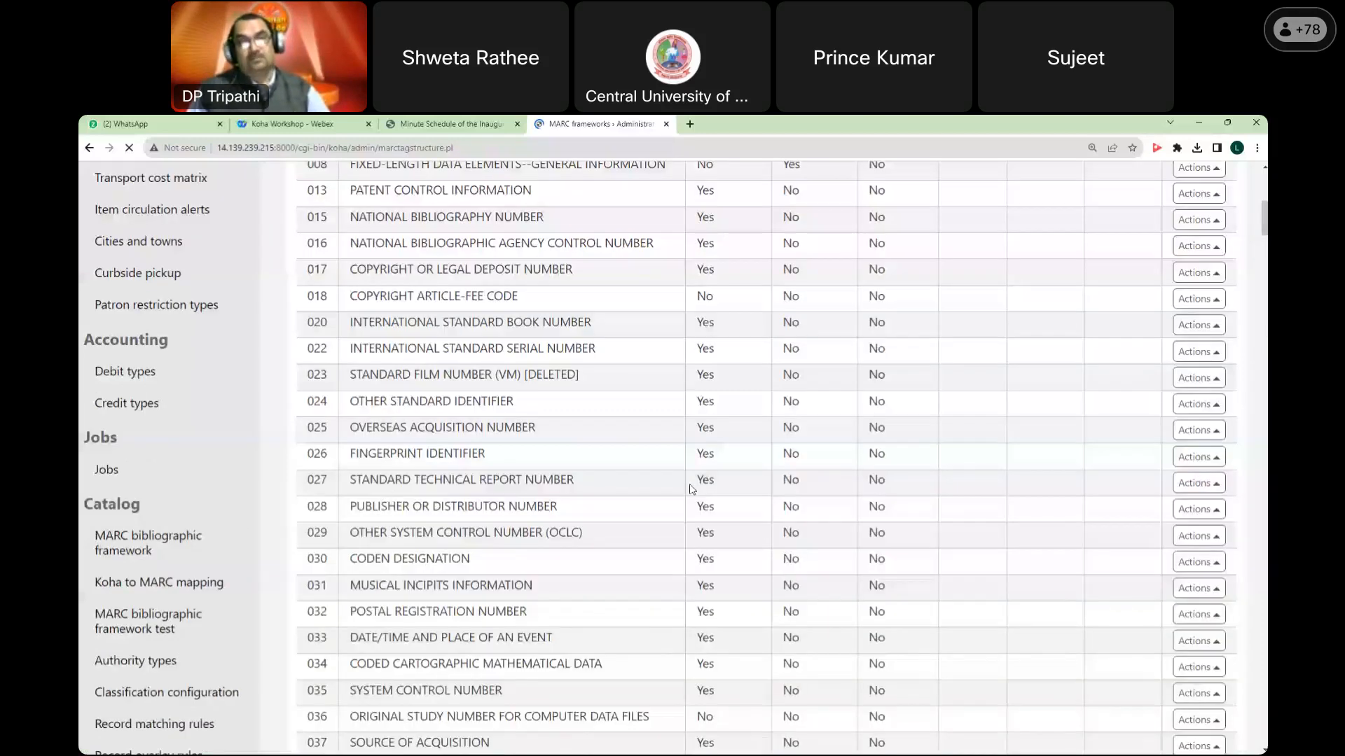
scroll(690, 488, up, 10)
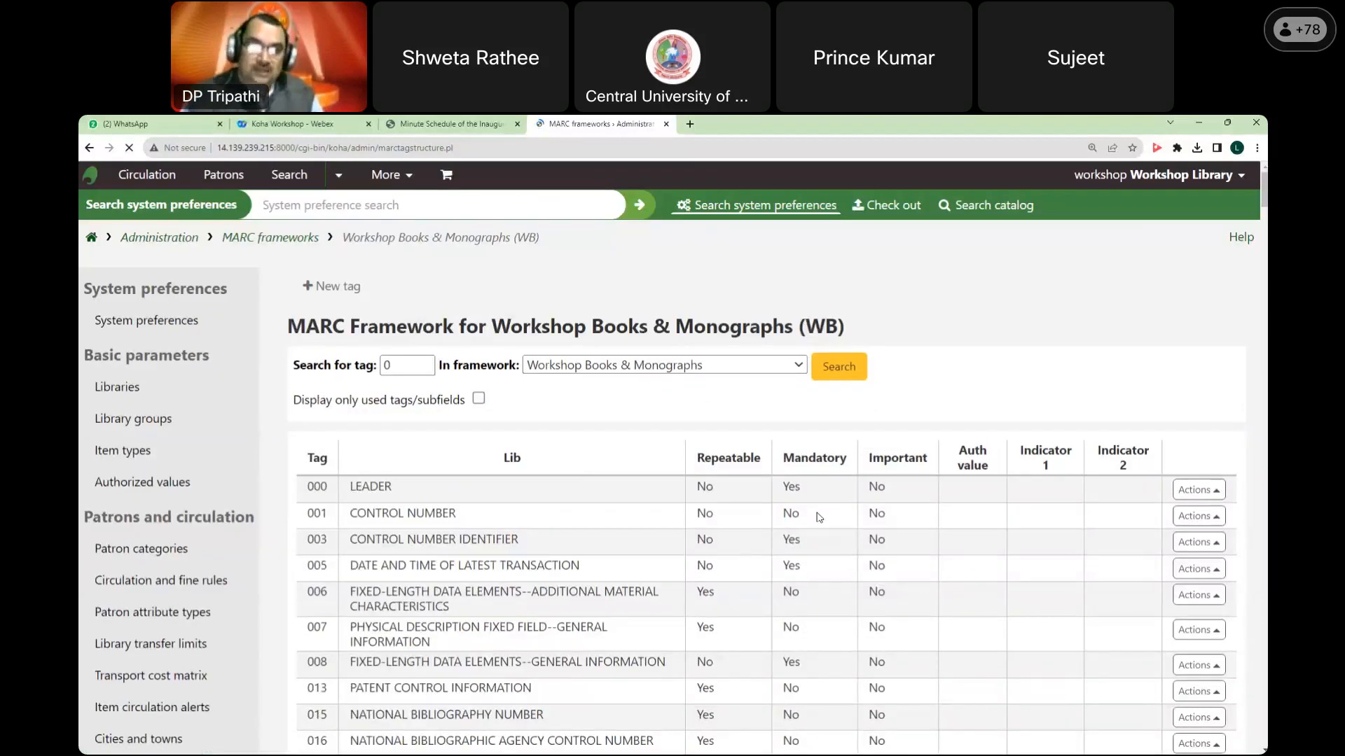
scroll(855, 522, down, 4)
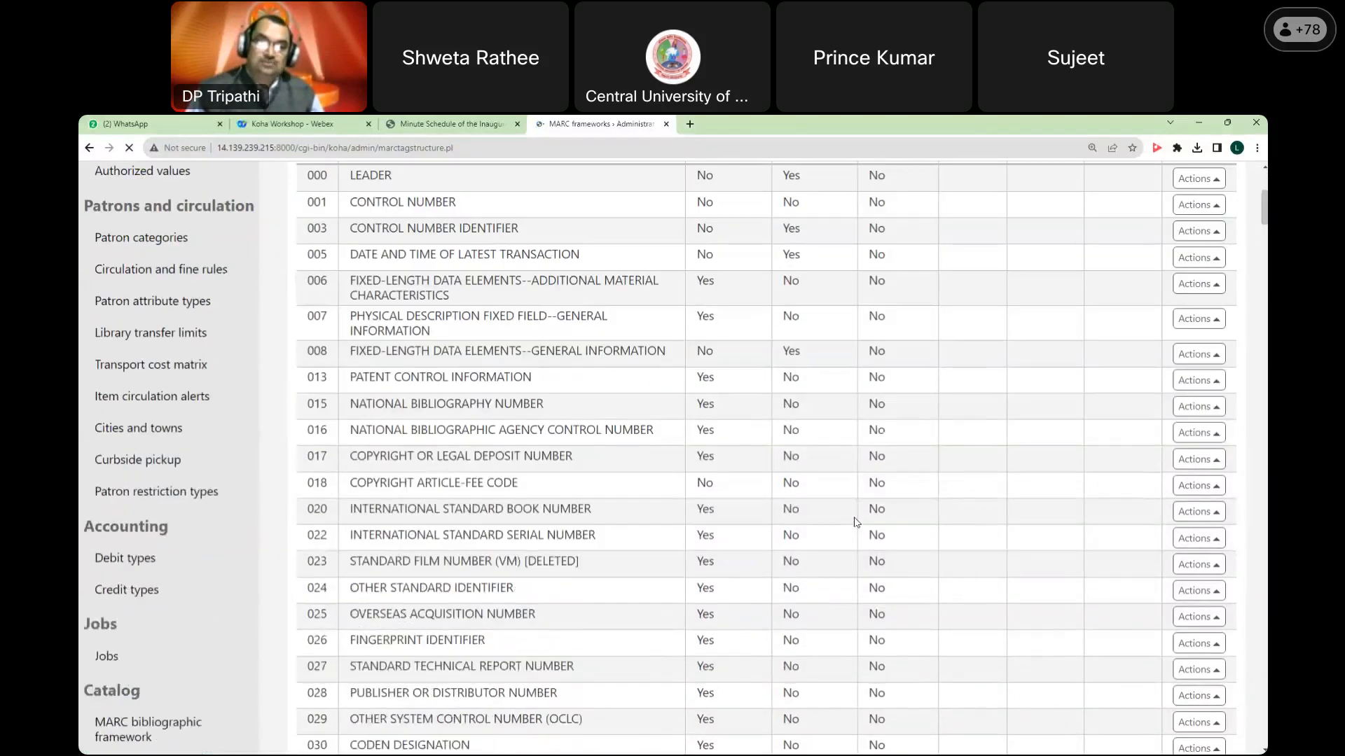
scroll(855, 521, down, 20)
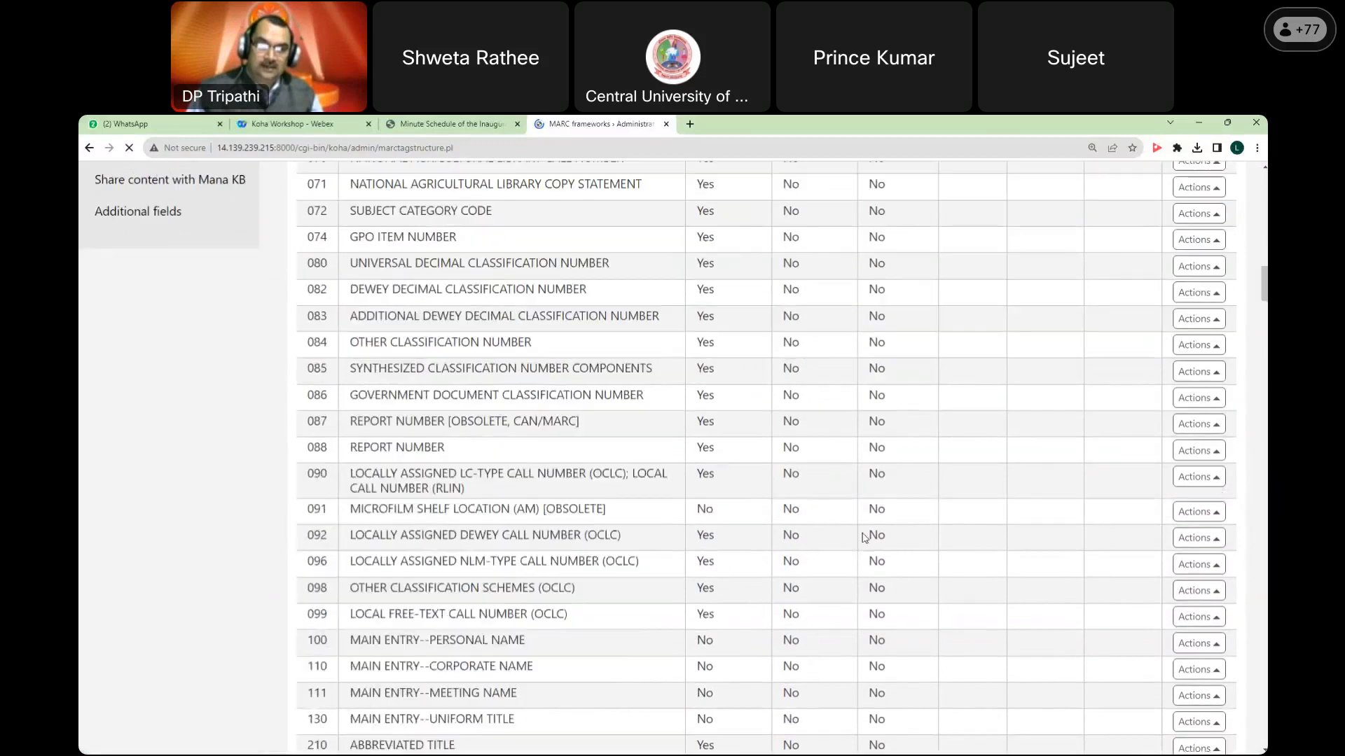
scroll(865, 539, down, 20)
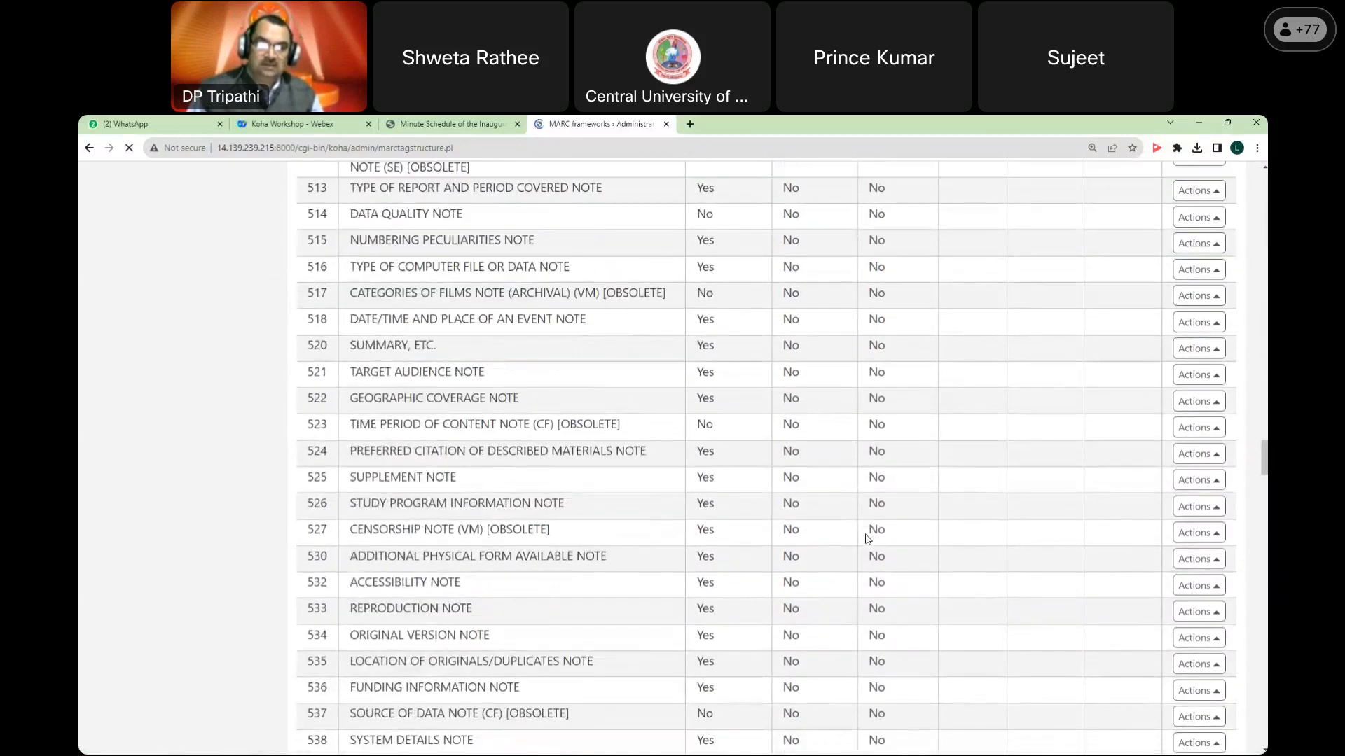
scroll(867, 540, down, 20)
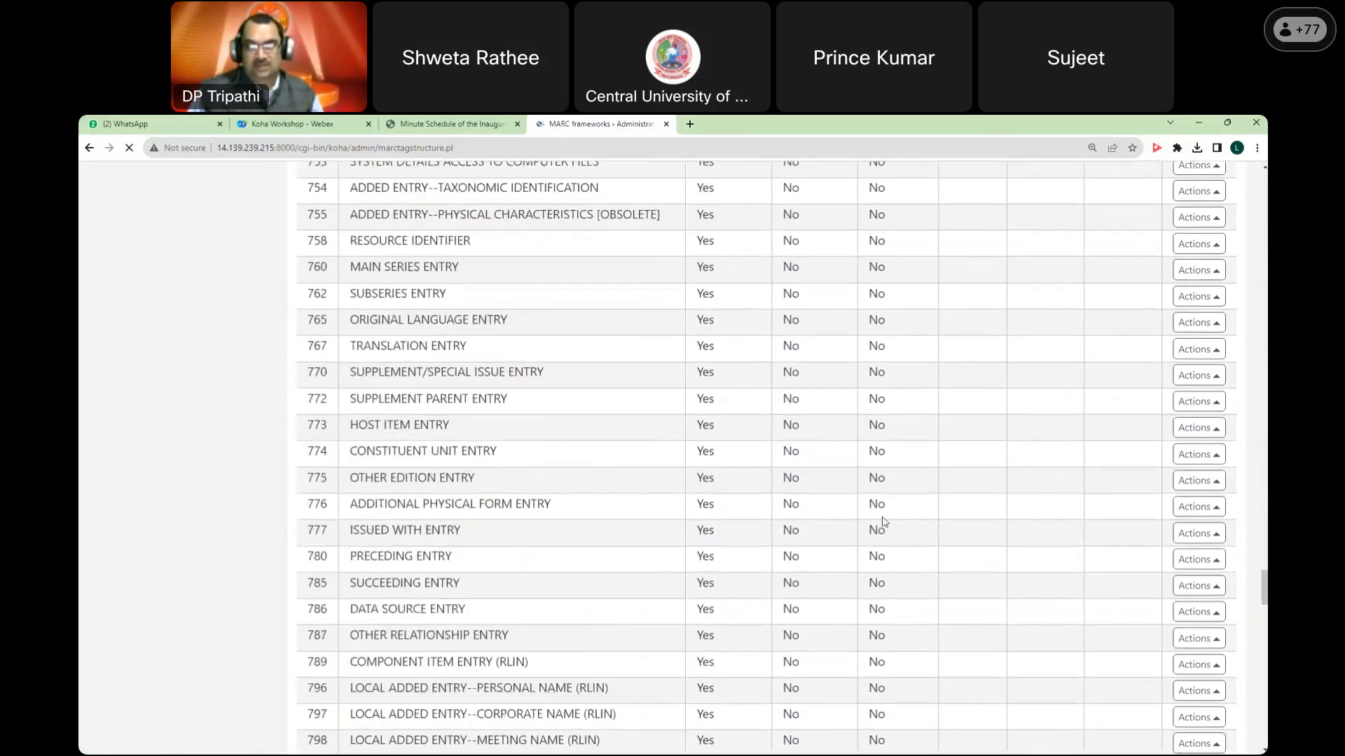
scroll(886, 524, down, 20)
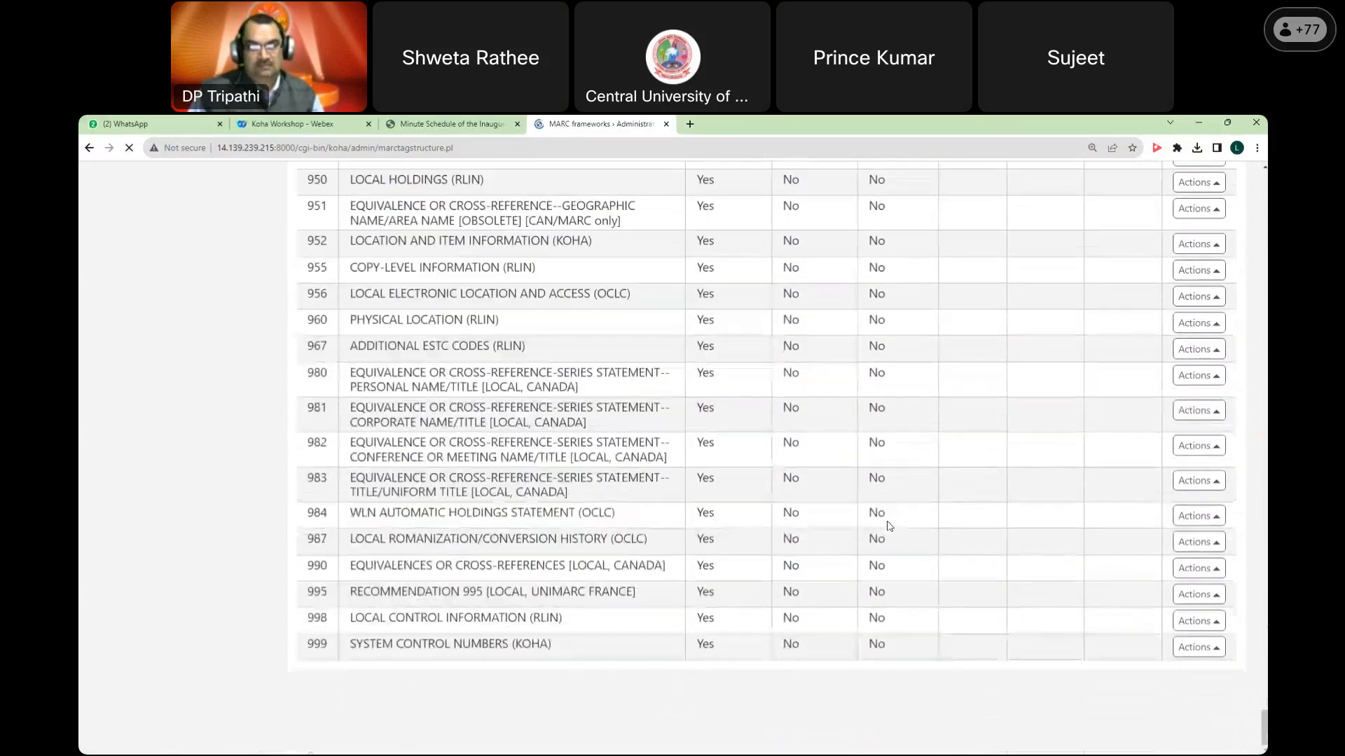
drag(1264, 728, 1265, 175)
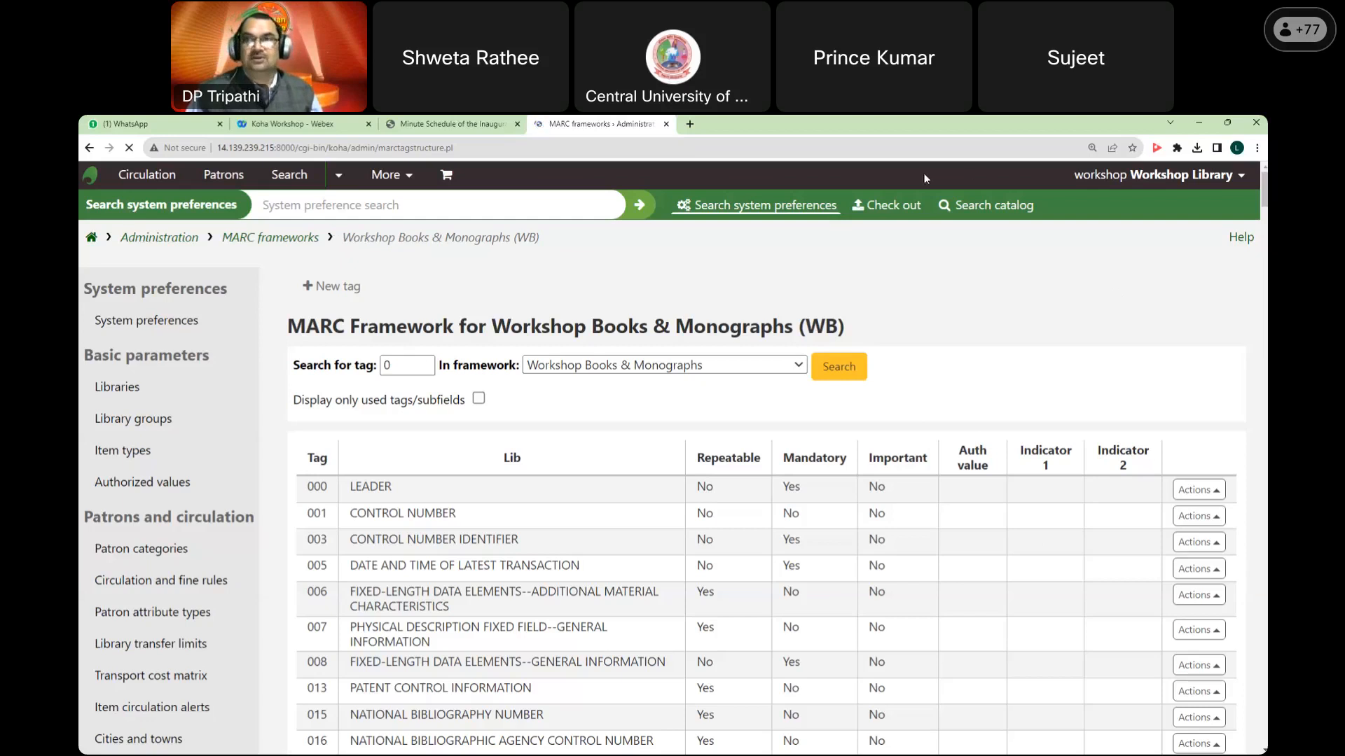
Step: Go back to the staff interface home page with its module list
click(92, 241)
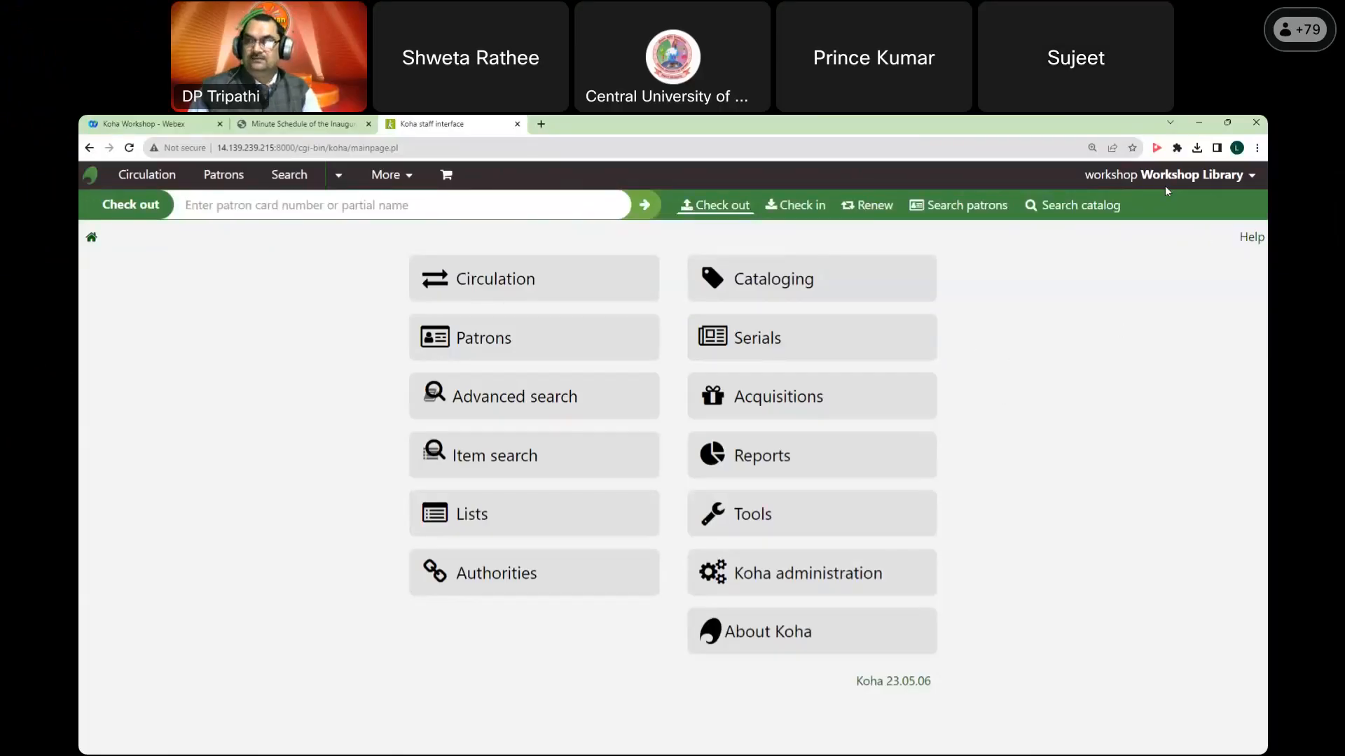
Step: From MARC bibliographic frameworks, start the WB framework Import and browse for a spreadsheet file
click(840, 572)
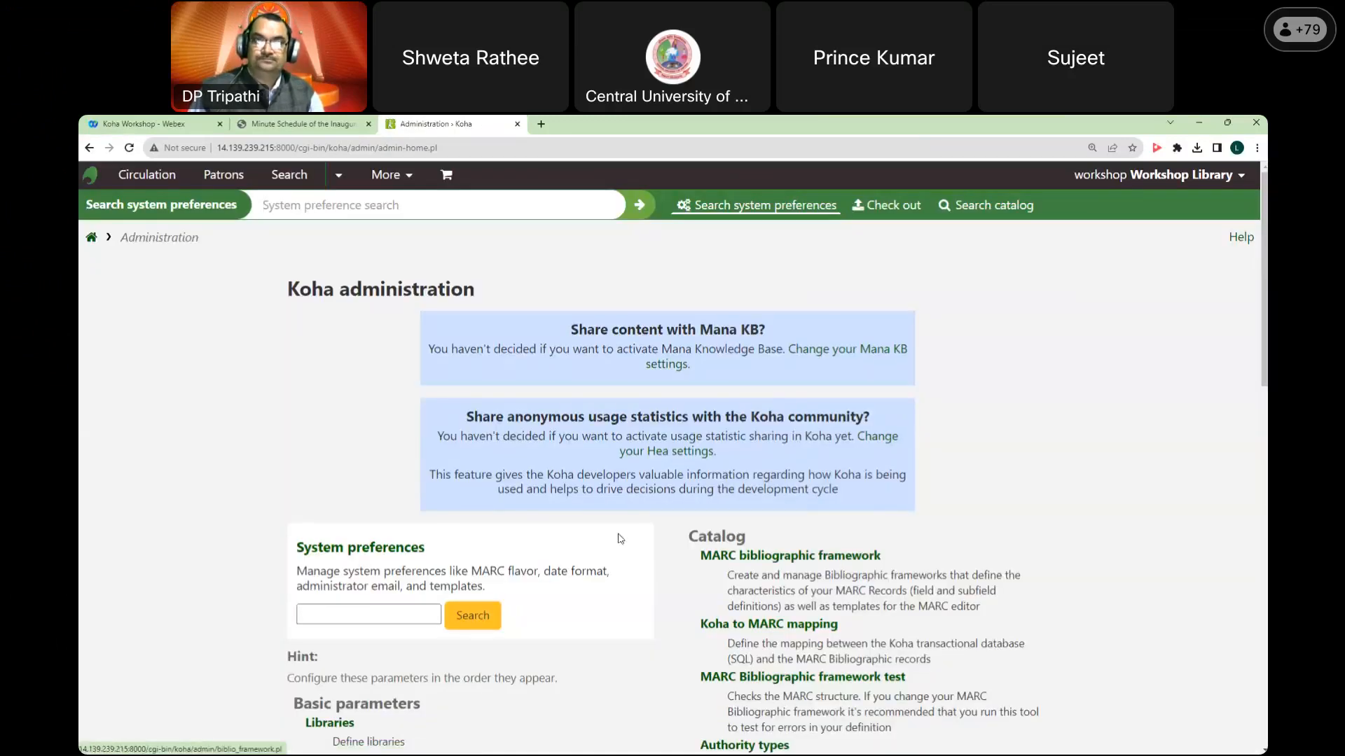
click(829, 559)
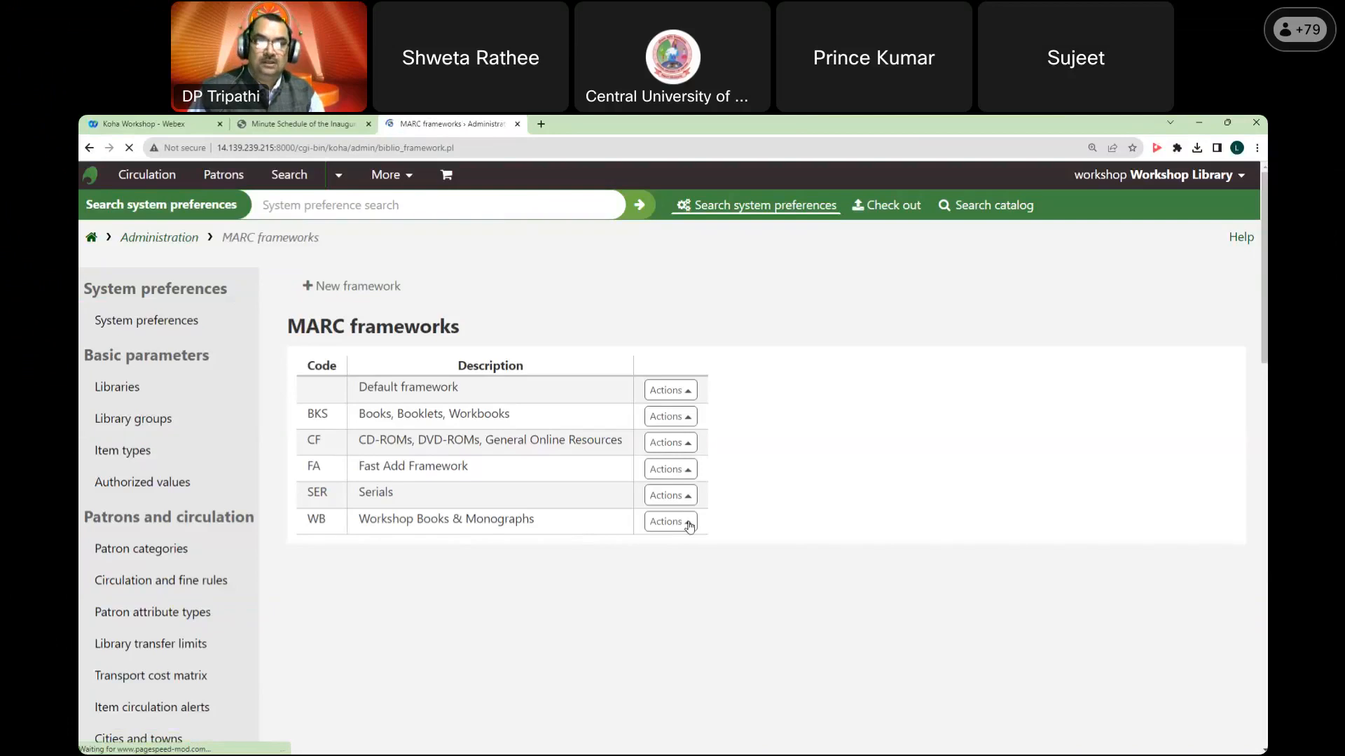
click(689, 527)
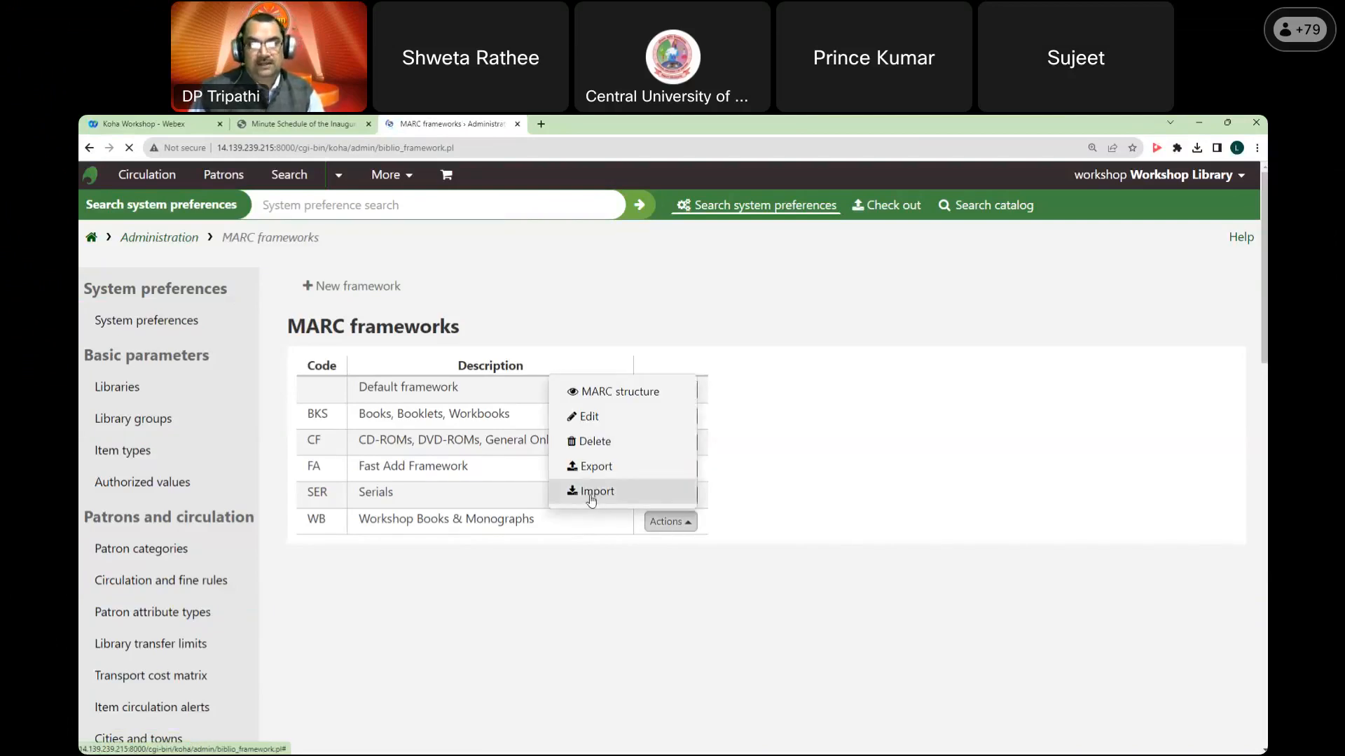
click(647, 493)
click(460, 333)
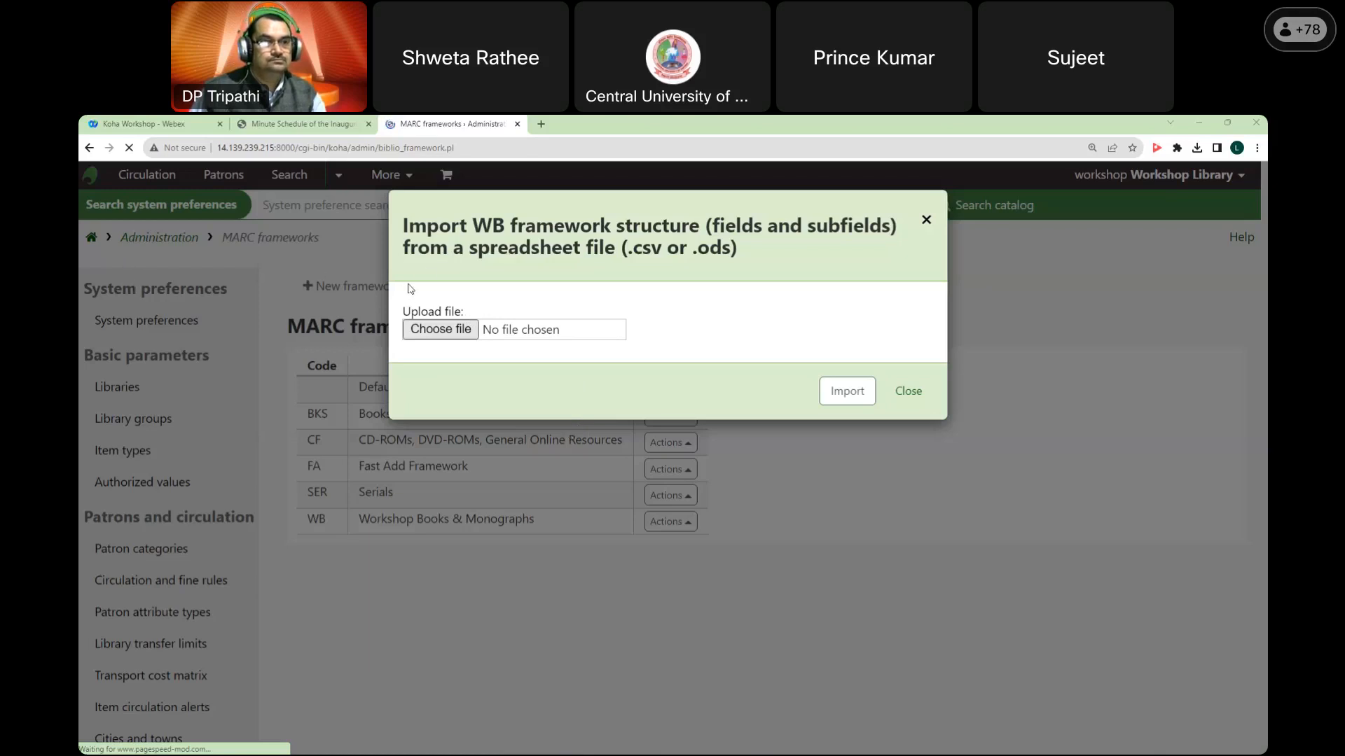
Step: Choose export_BK.csv as the upload file and start importing it into the WB framework
click(573, 430)
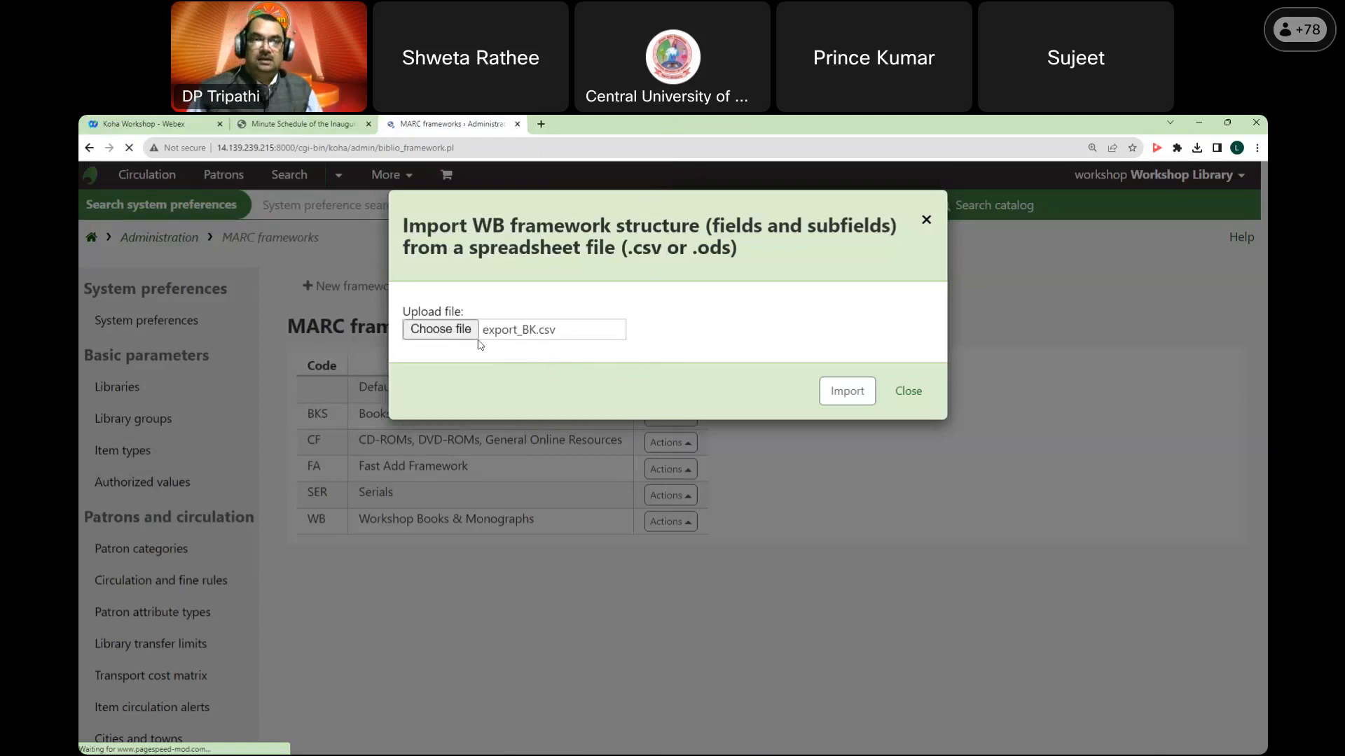
click(850, 393)
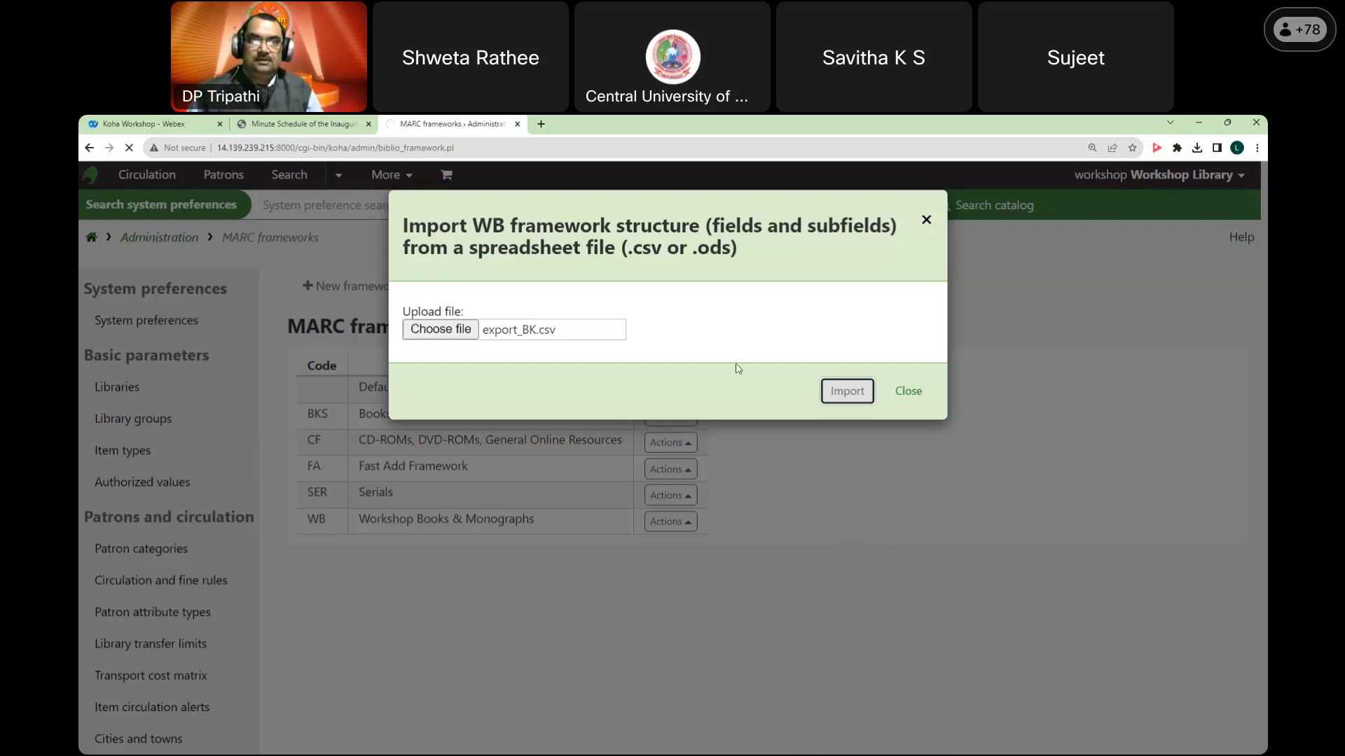
Step: Confirm the WB framework import and head back to the Koha staff home page
click(610, 123)
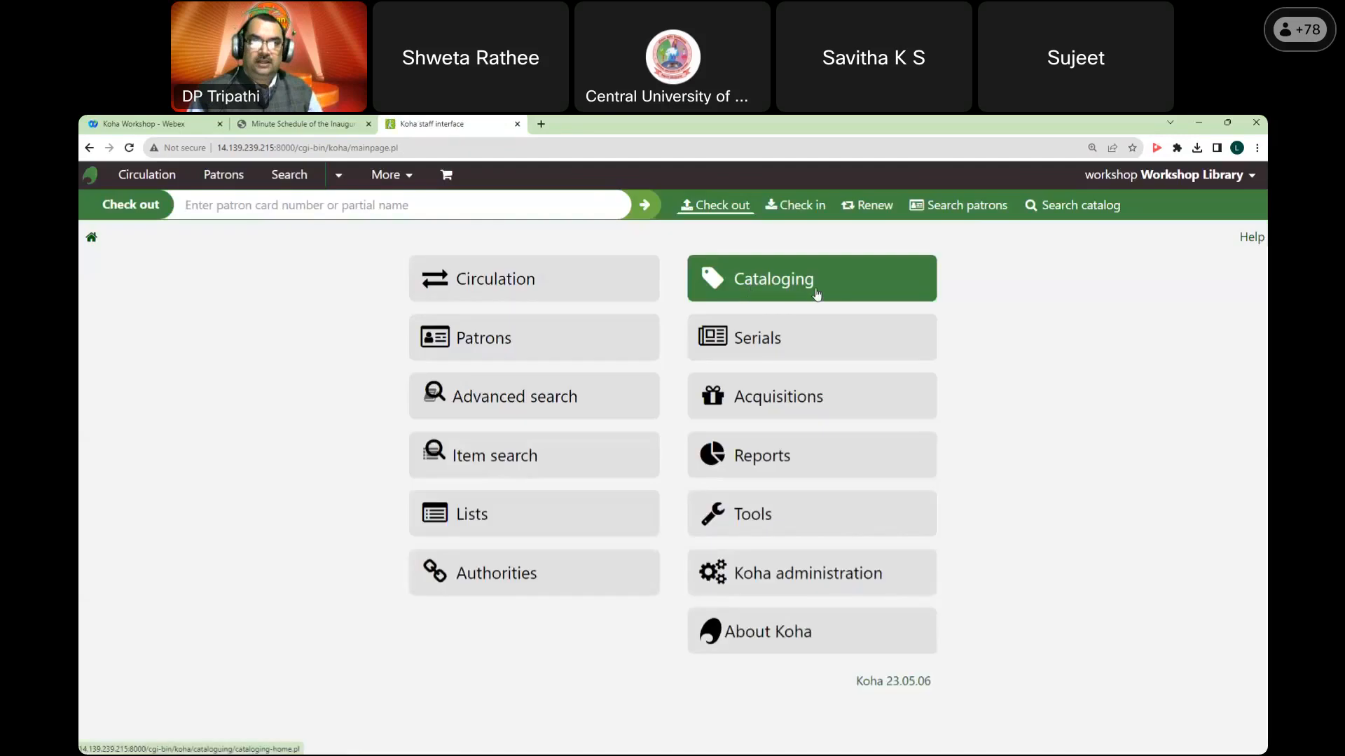
click(817, 294)
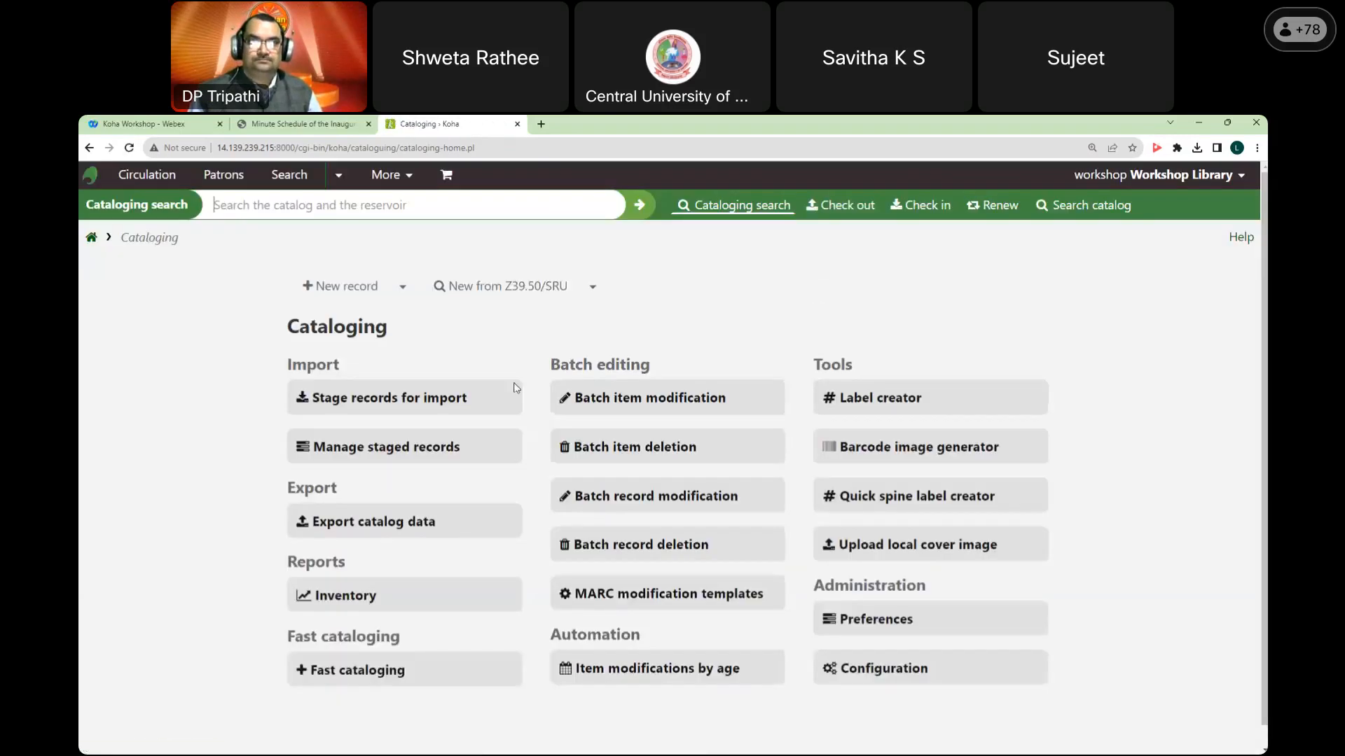
click(401, 287)
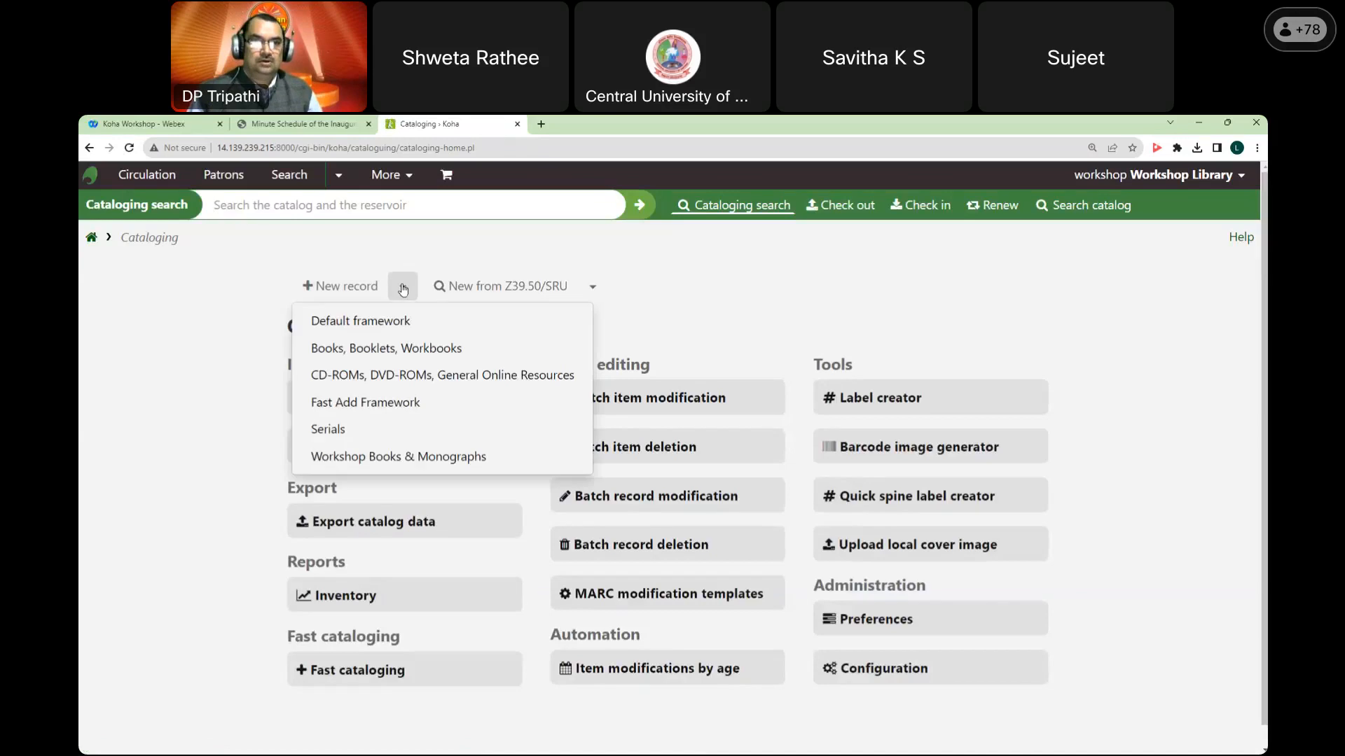
click(382, 457)
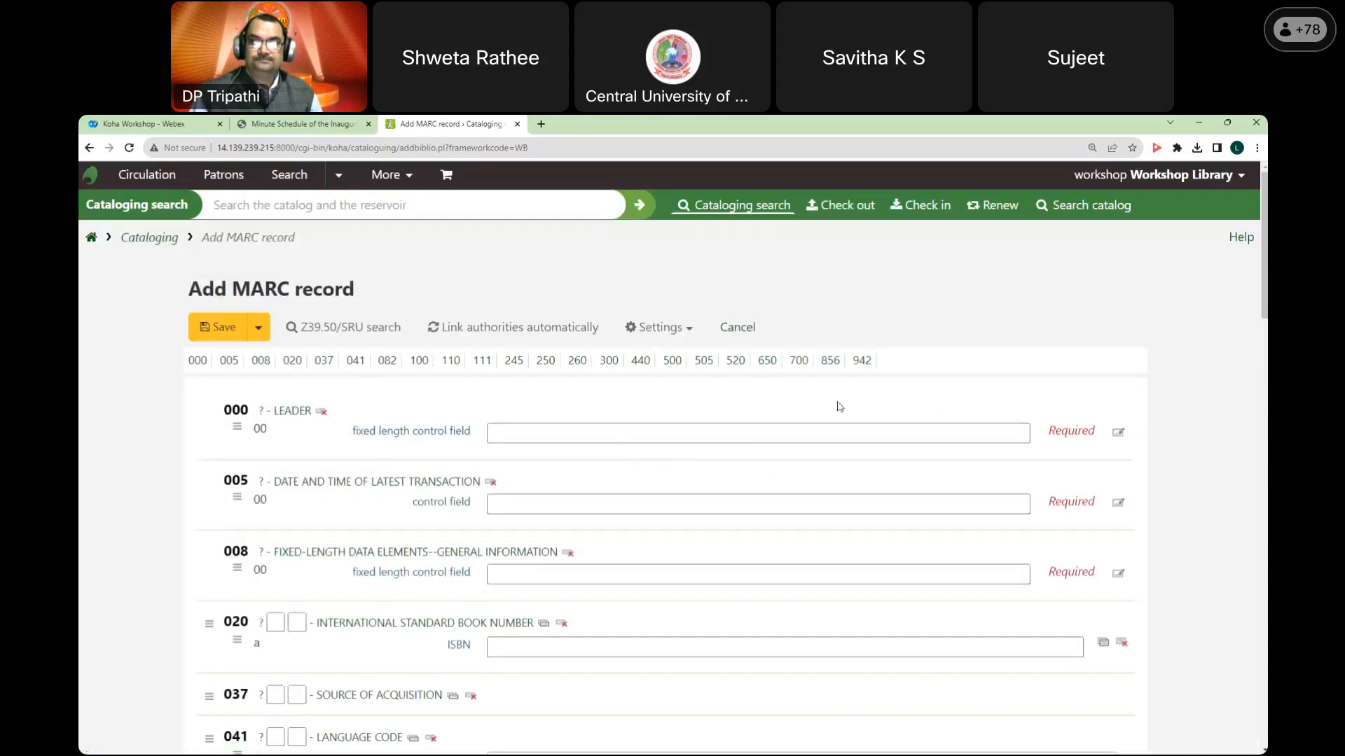
scroll(589, 466, down, 6)
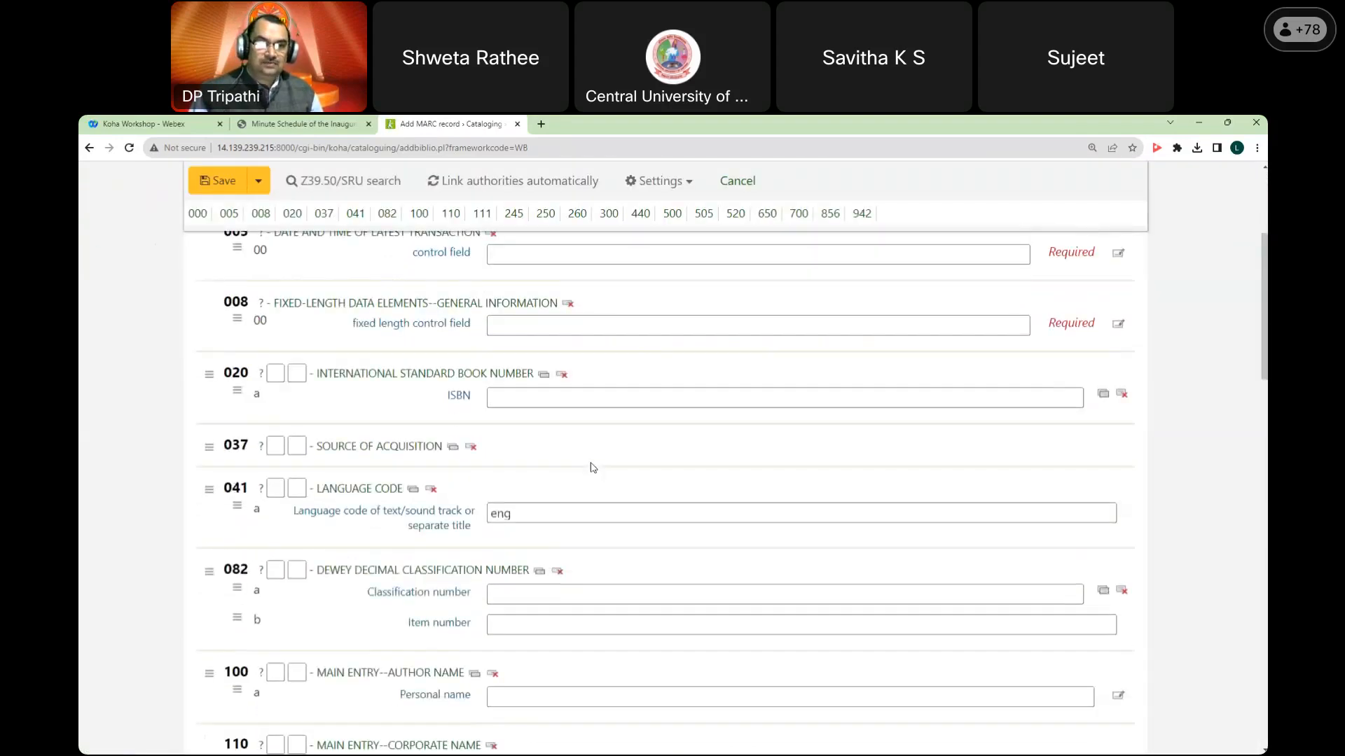
scroll(595, 468, down, 15)
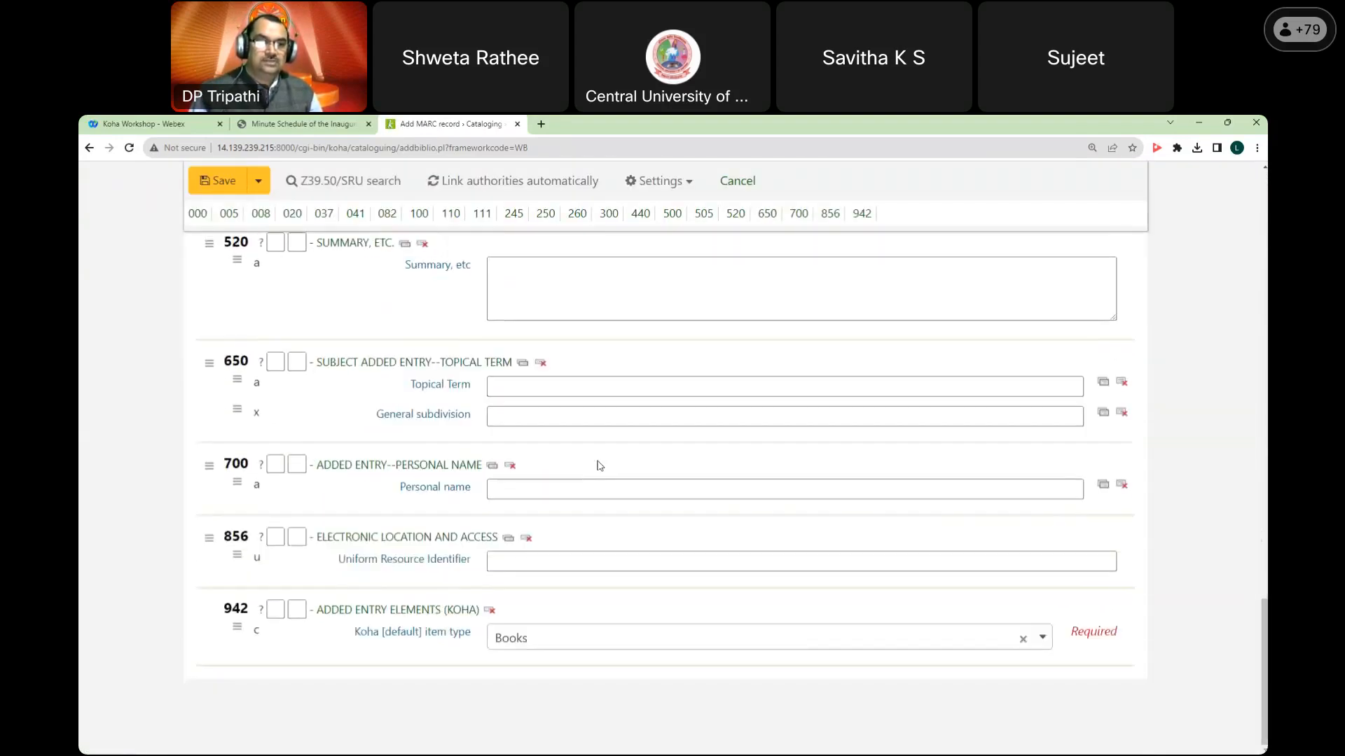
scroll(290, 616, up, 15)
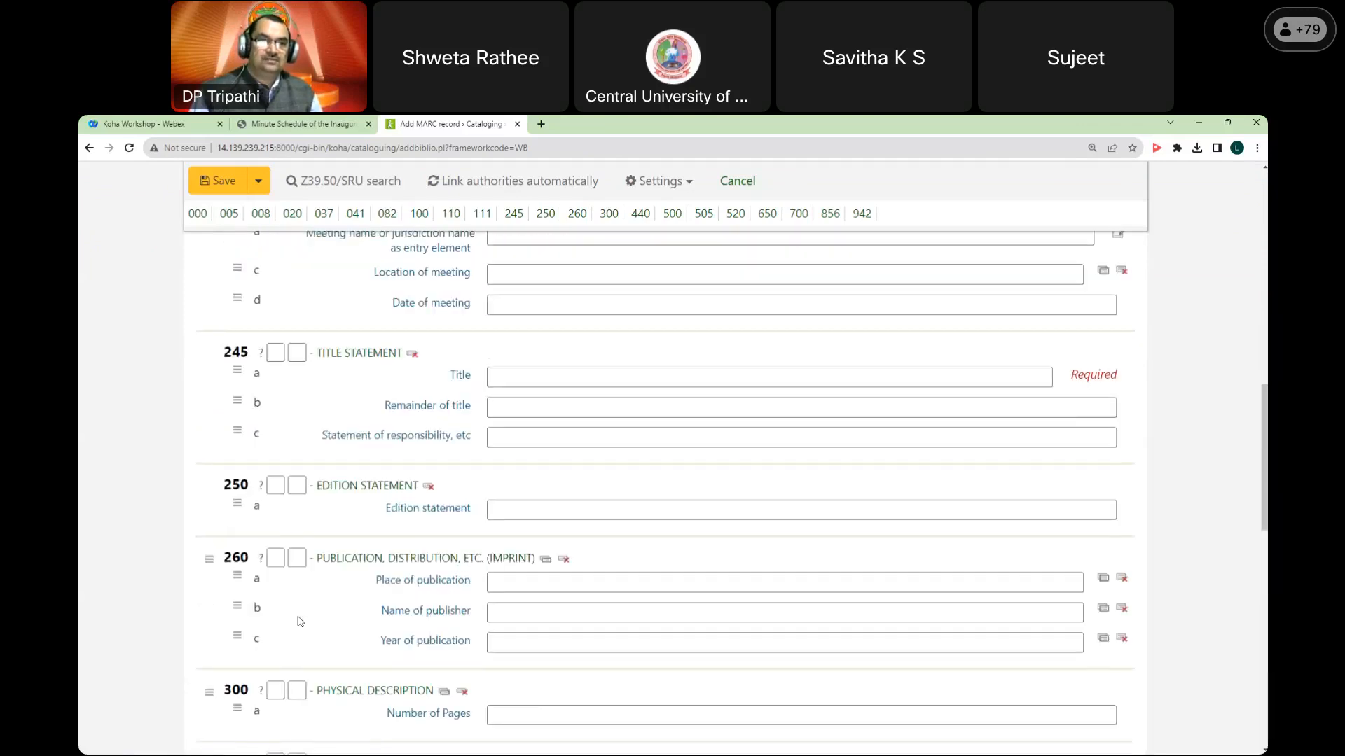
scroll(304, 595, up, 3)
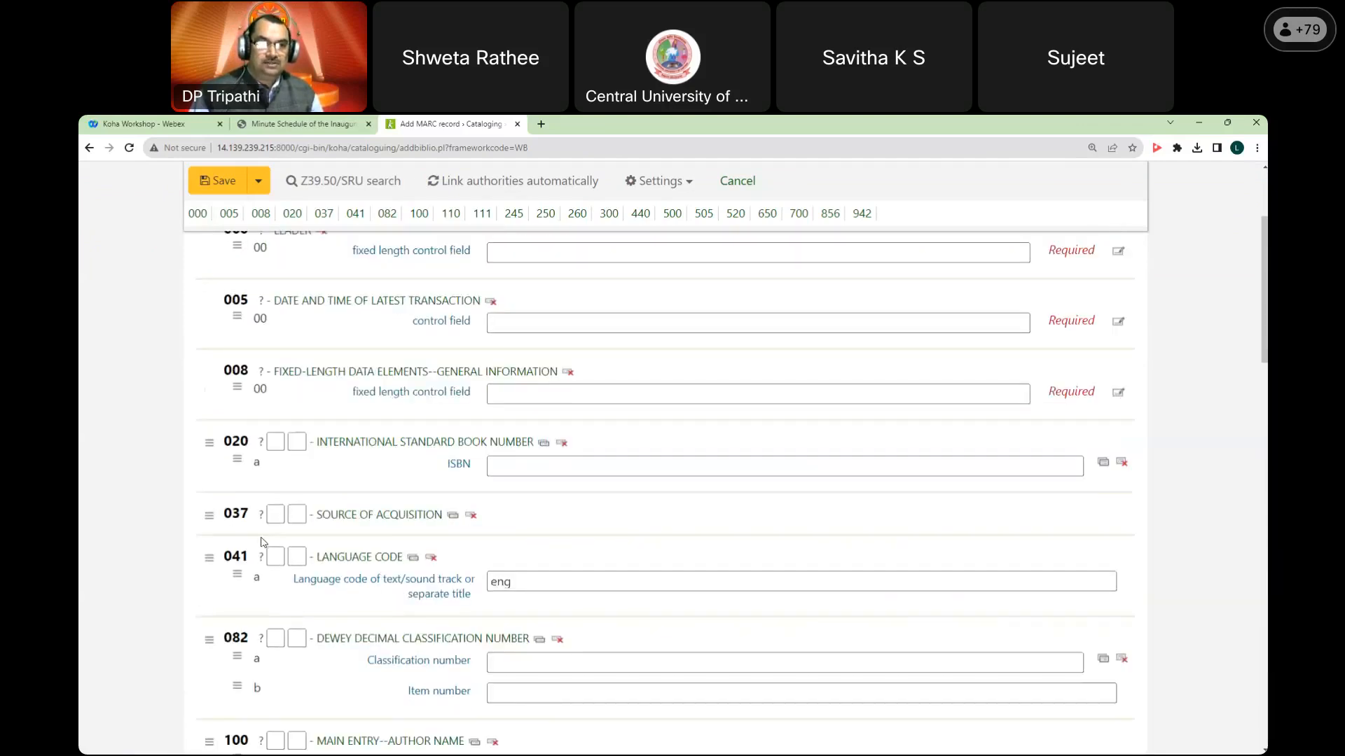
scroll(344, 519, down, 1)
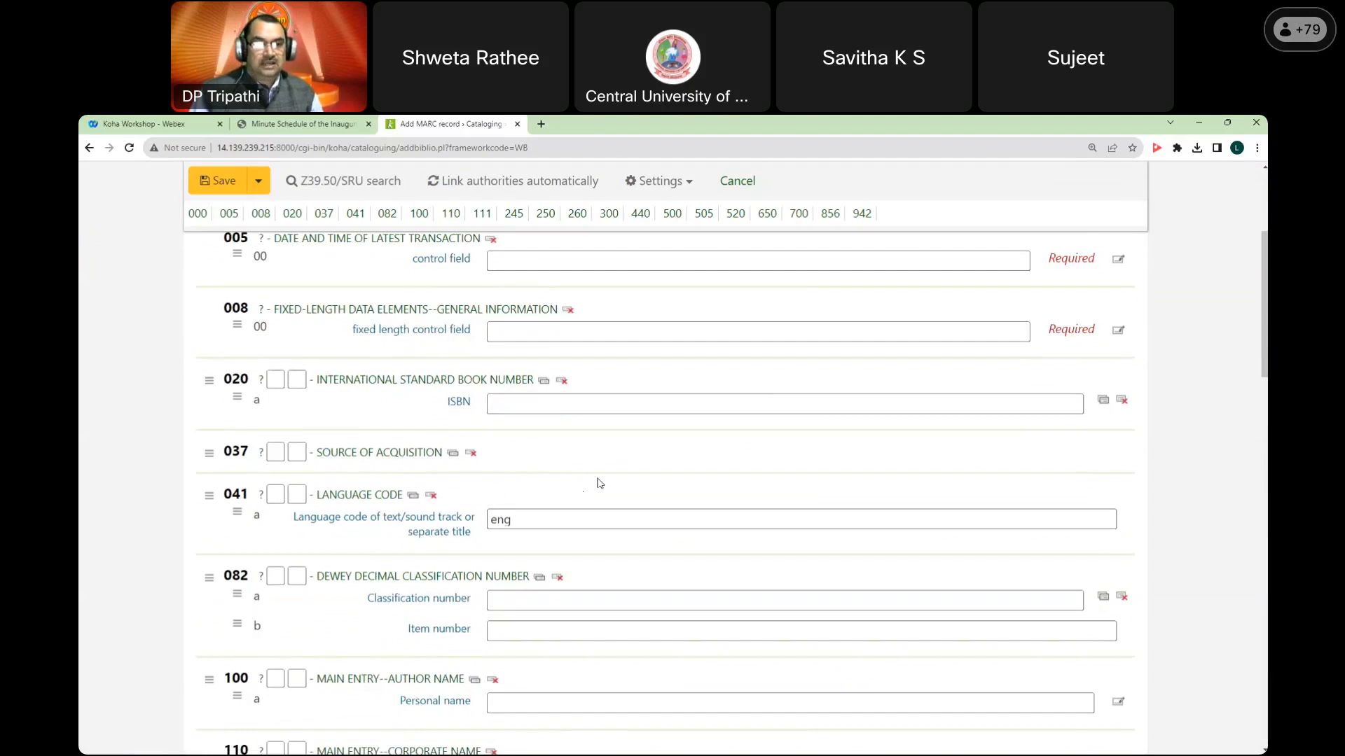
scroll(599, 486, down, 1)
scroll(600, 486, down, 3)
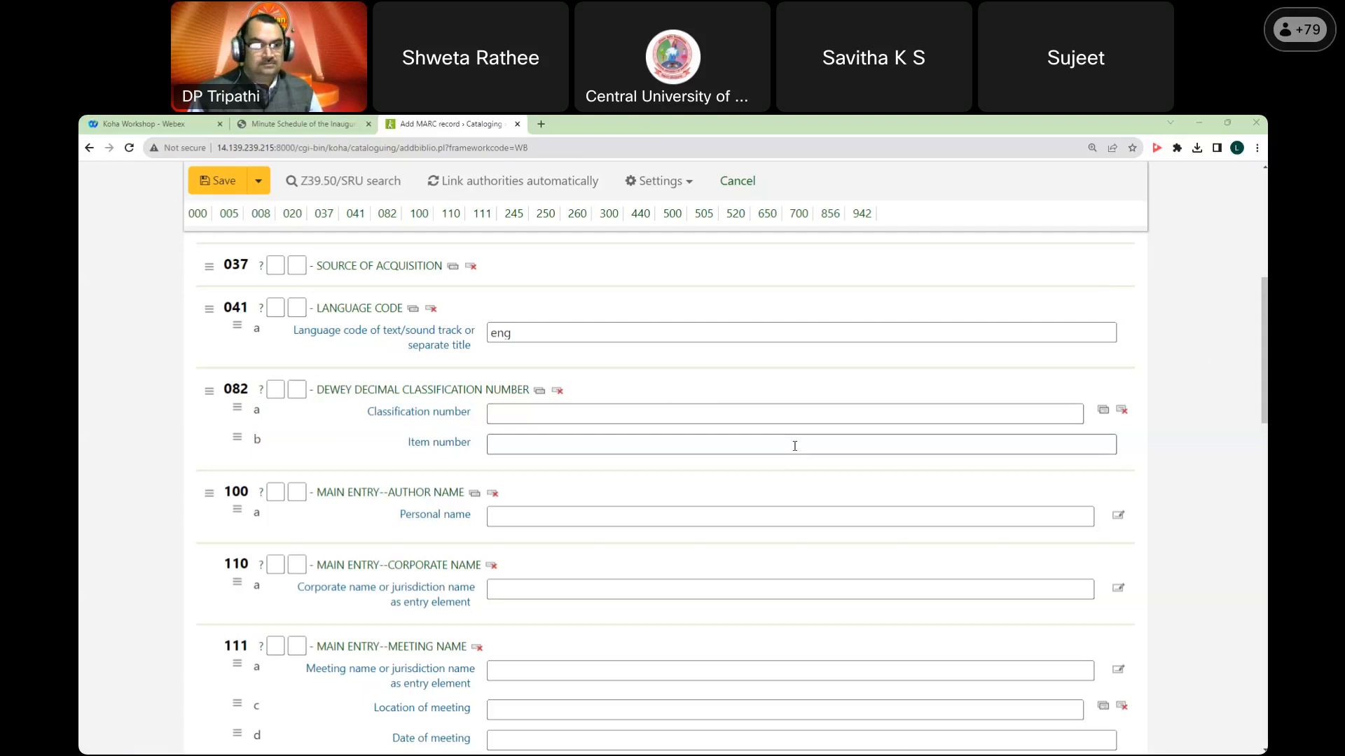
scroll(795, 446, down, 8)
scroll(795, 446, down, 8)
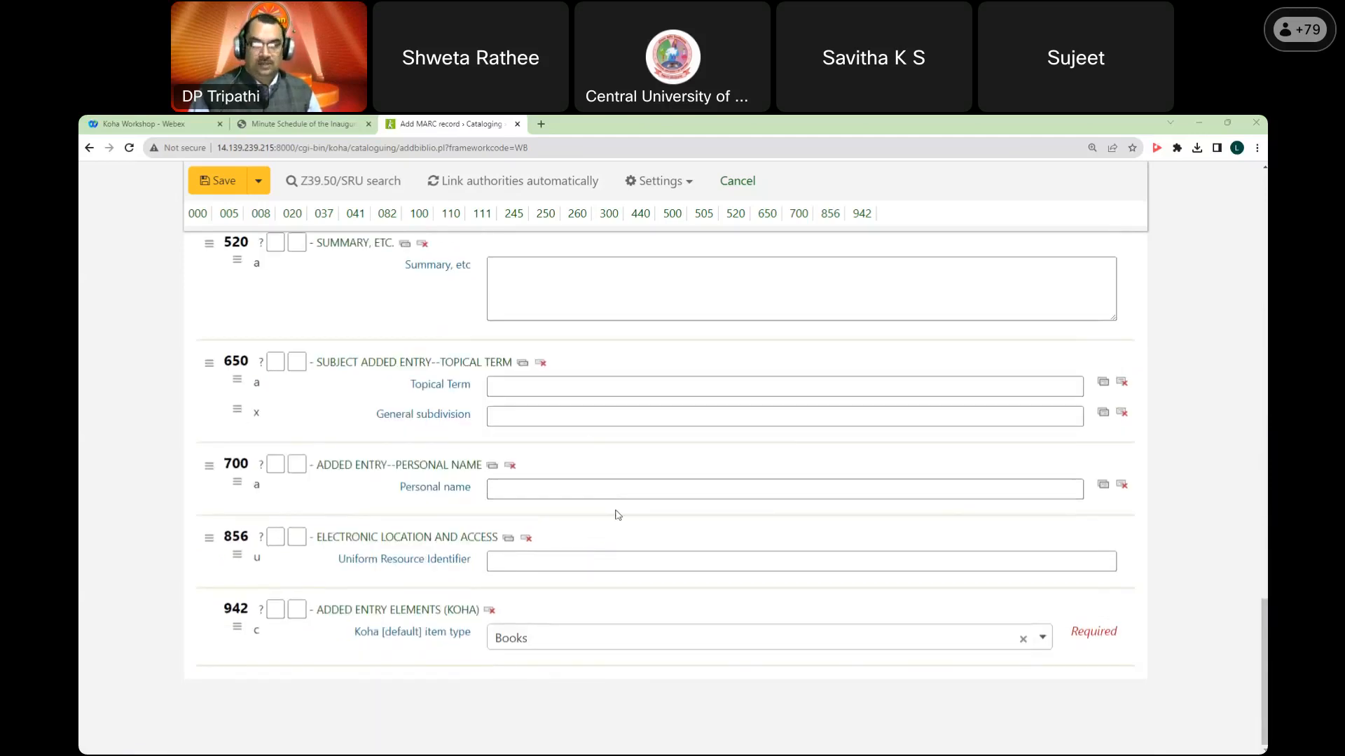
scroll(616, 516, up, 5)
scroll(616, 517, up, 15)
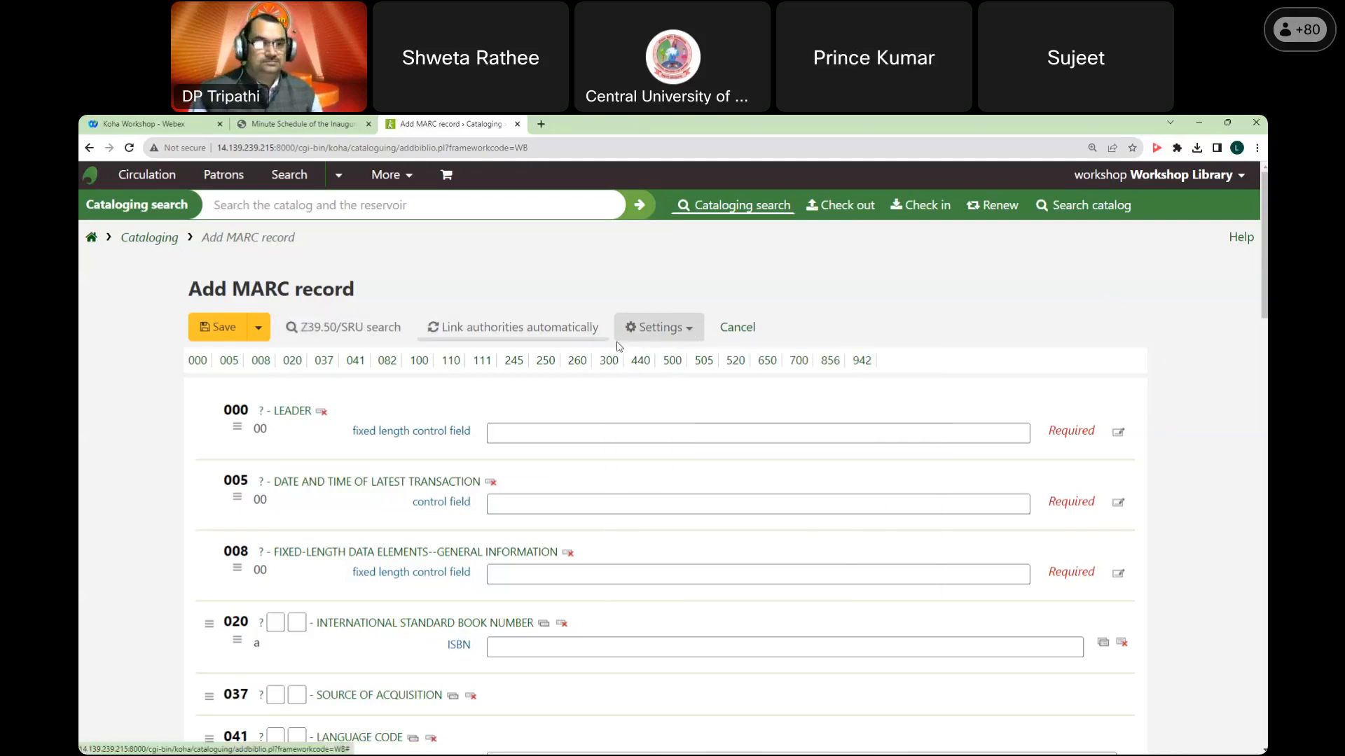
Step: Switch the record to the Books, Booklets, Workbooks framework and view sections 1 through 6
click(688, 337)
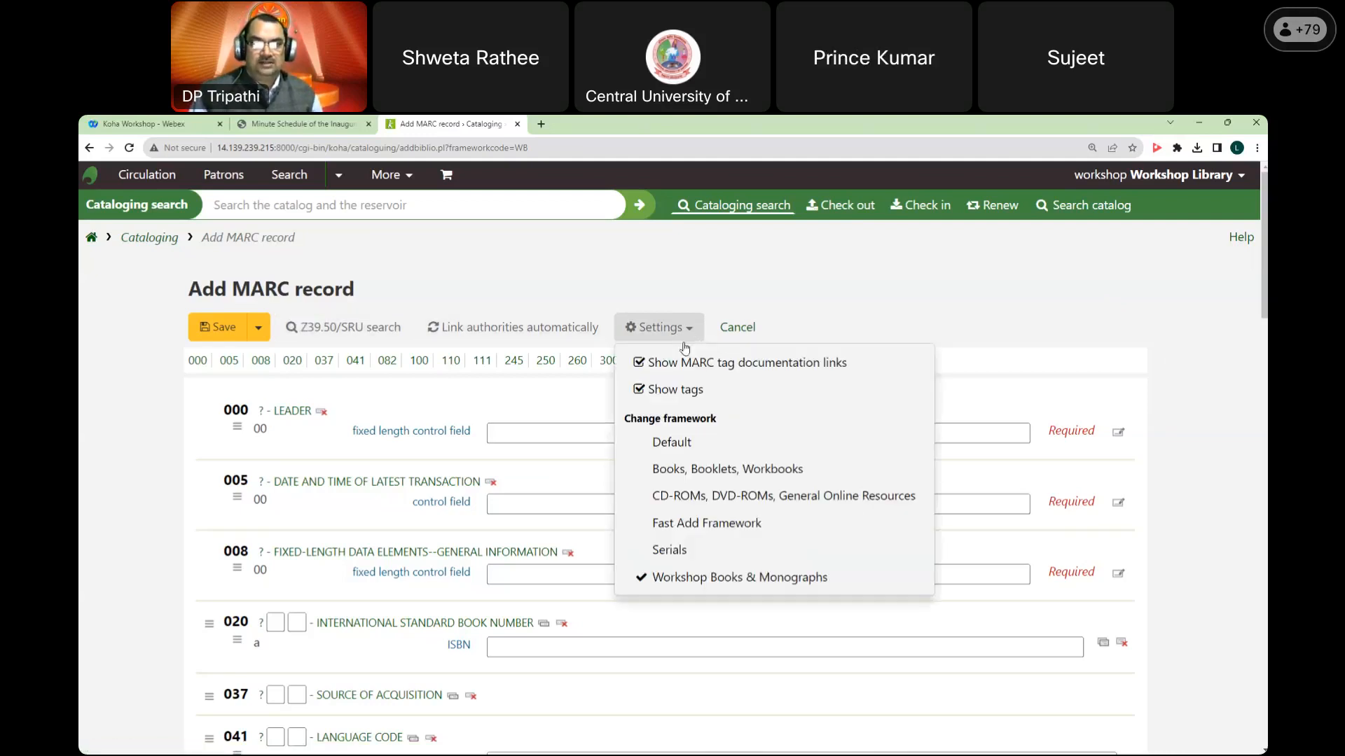
click(692, 473)
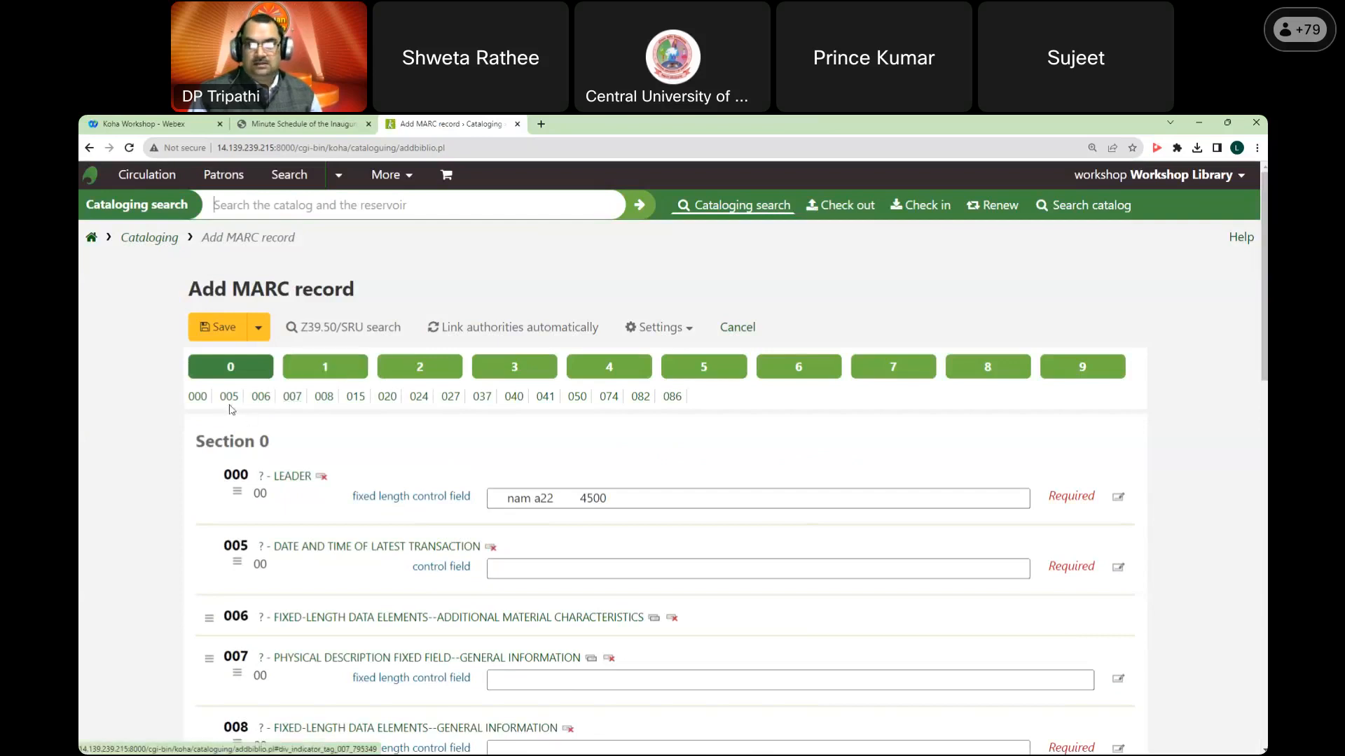
click(326, 371)
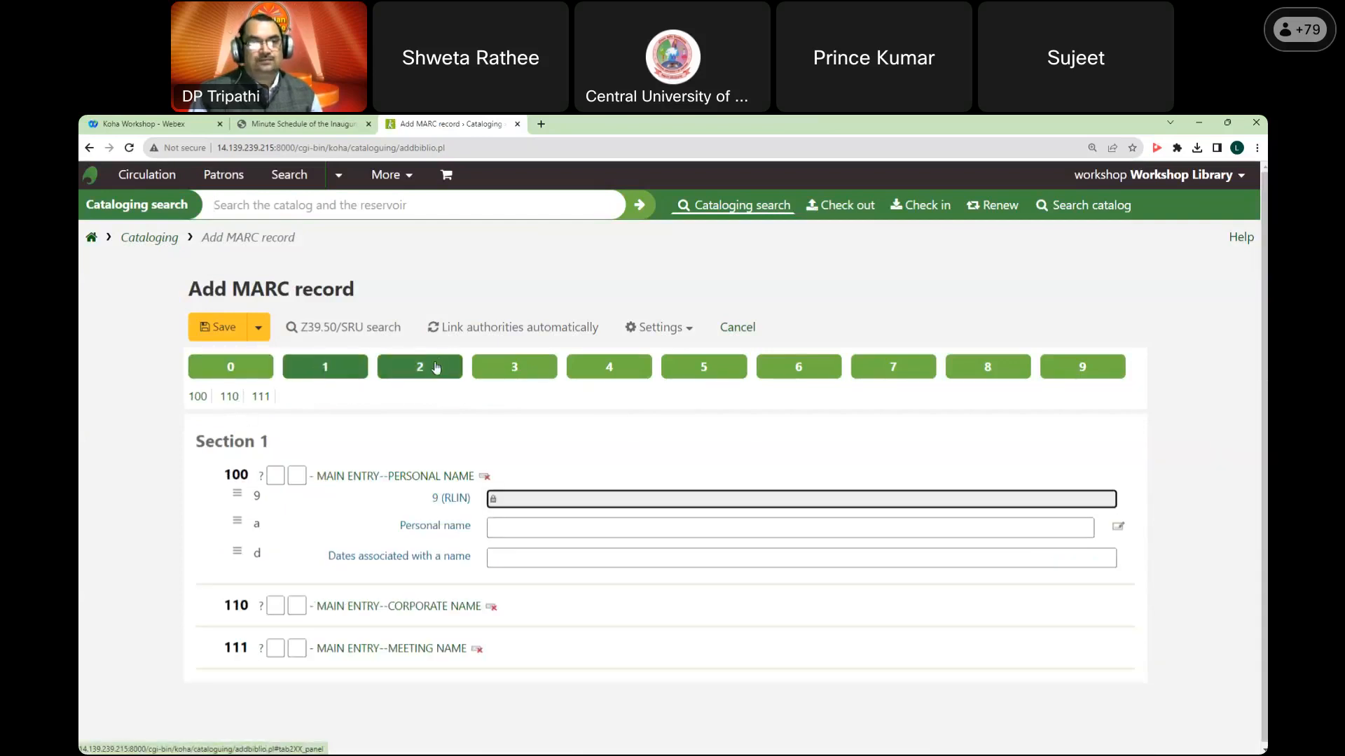
click(434, 362)
click(505, 364)
click(611, 376)
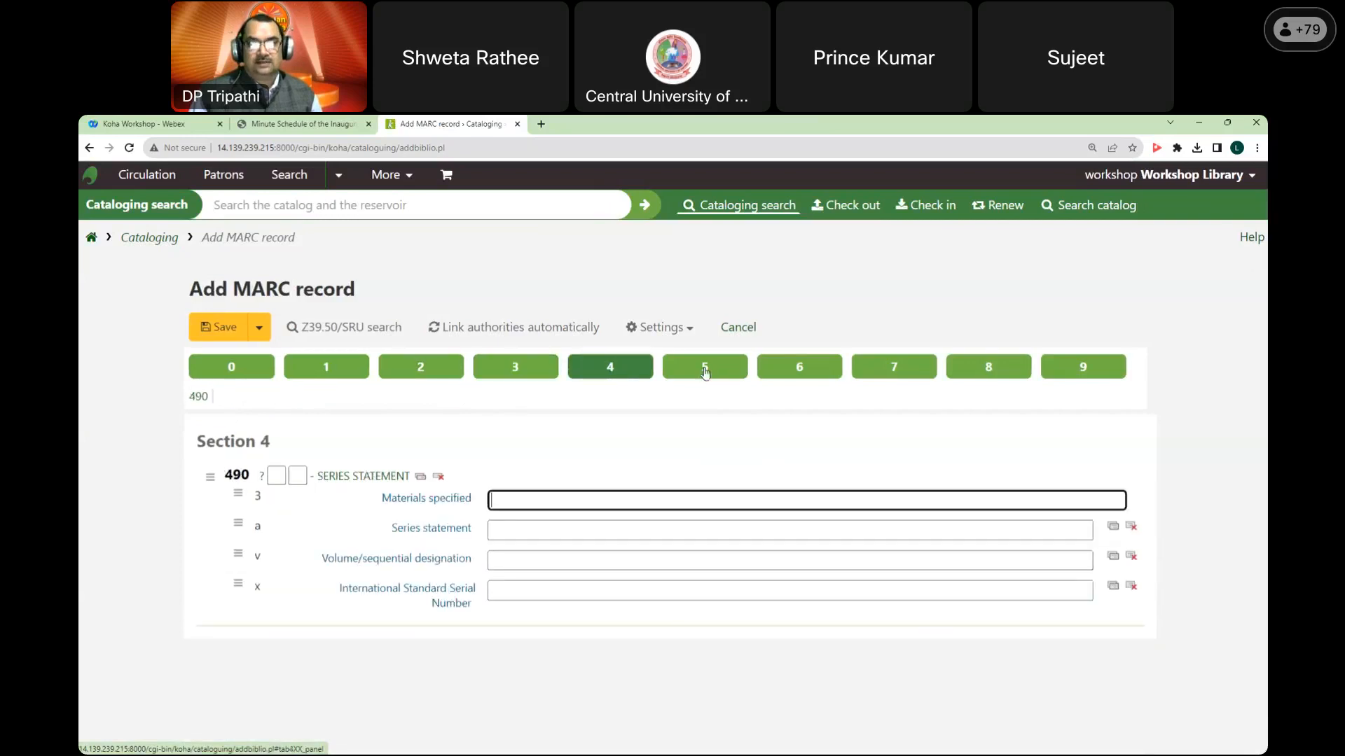
click(705, 367)
click(798, 369)
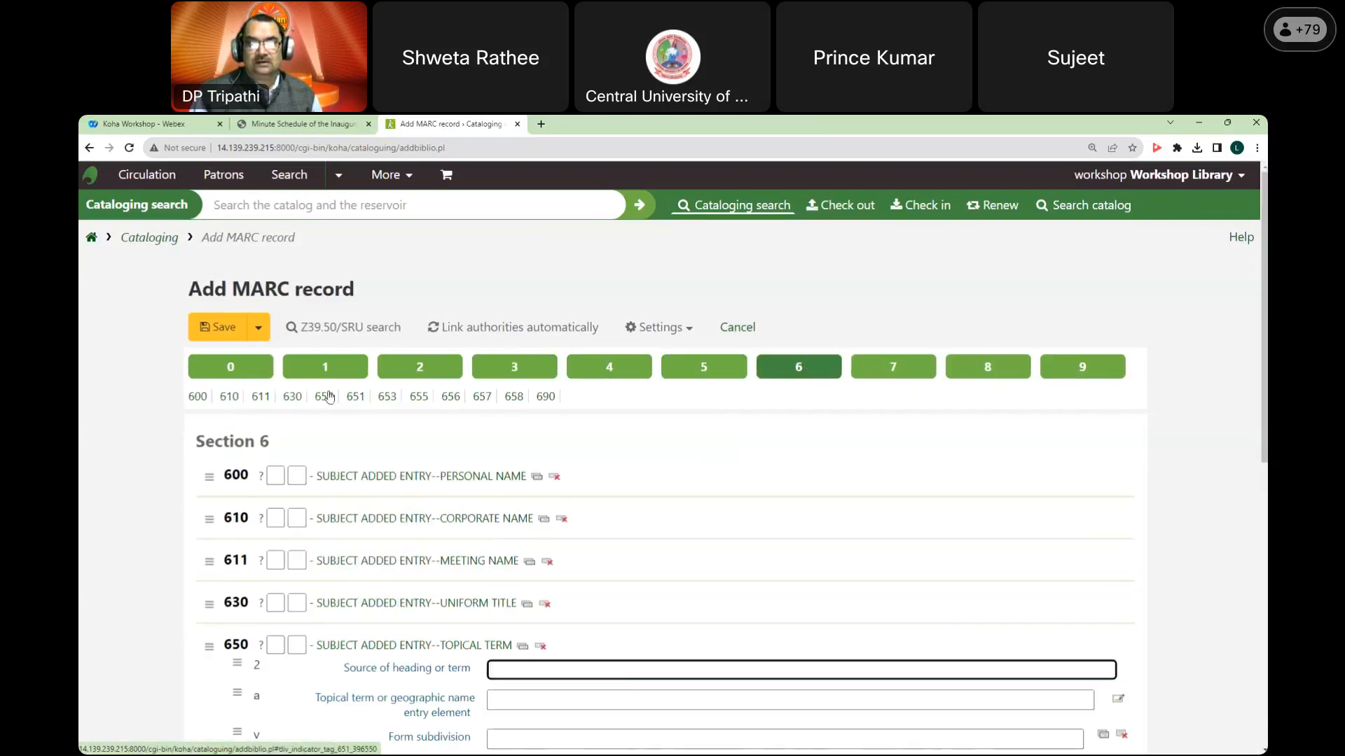
Step: Revisit sections 5 to 2, view sections 7 and 8, then restore Workshop Books & Monographs
click(703, 370)
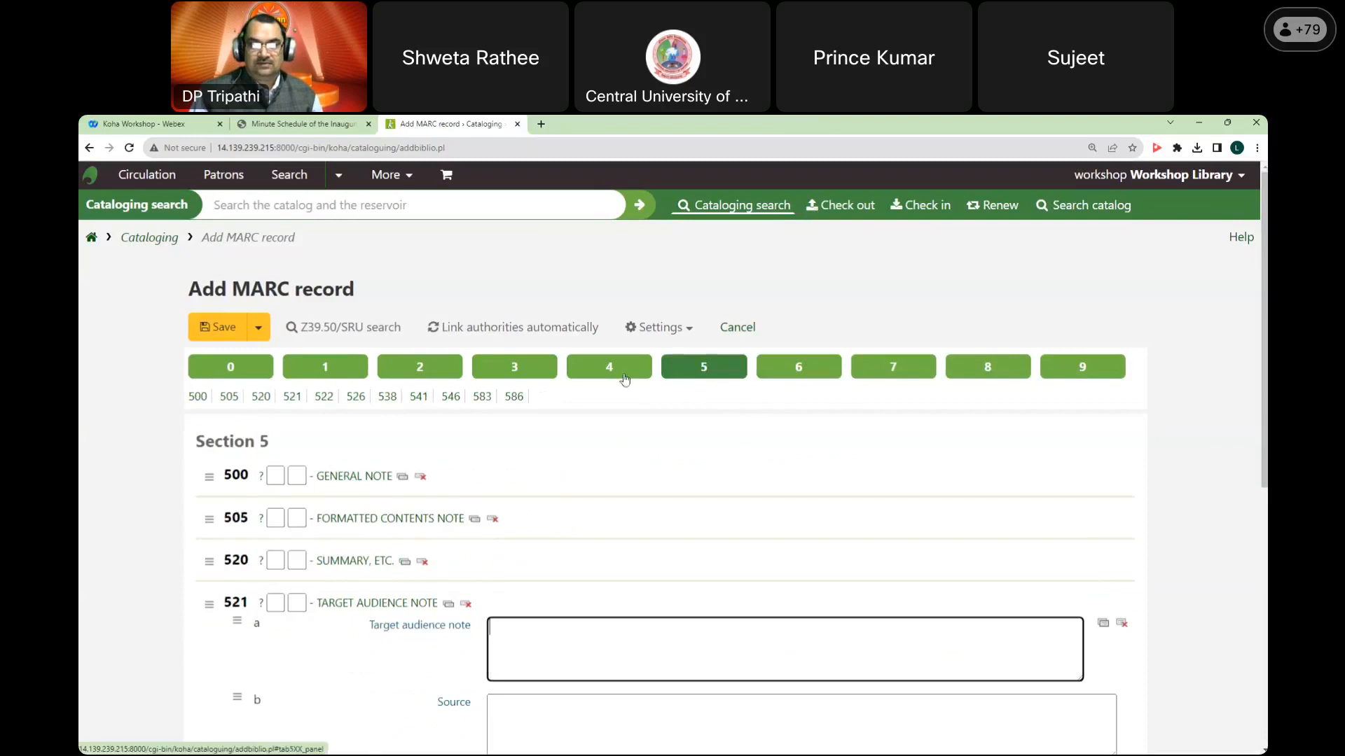
click(609, 372)
click(514, 371)
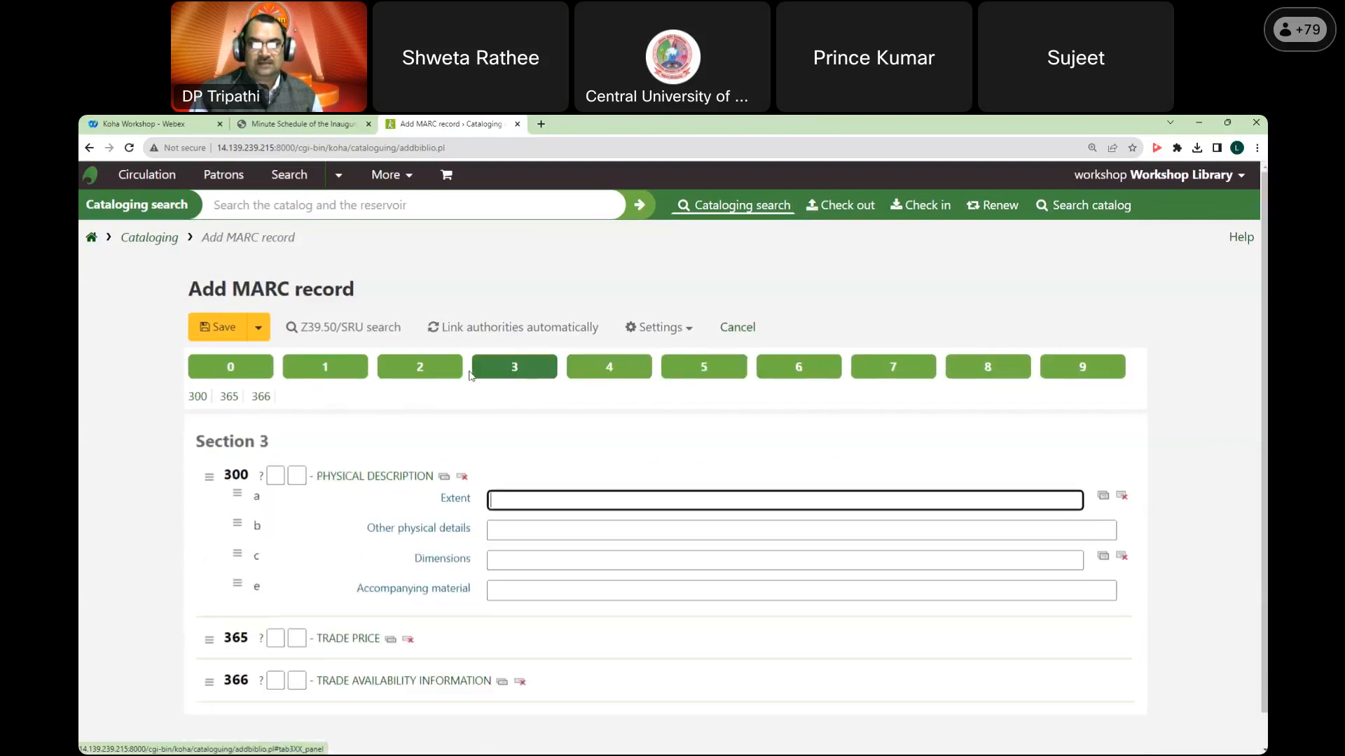
click(417, 371)
click(921, 367)
click(1000, 370)
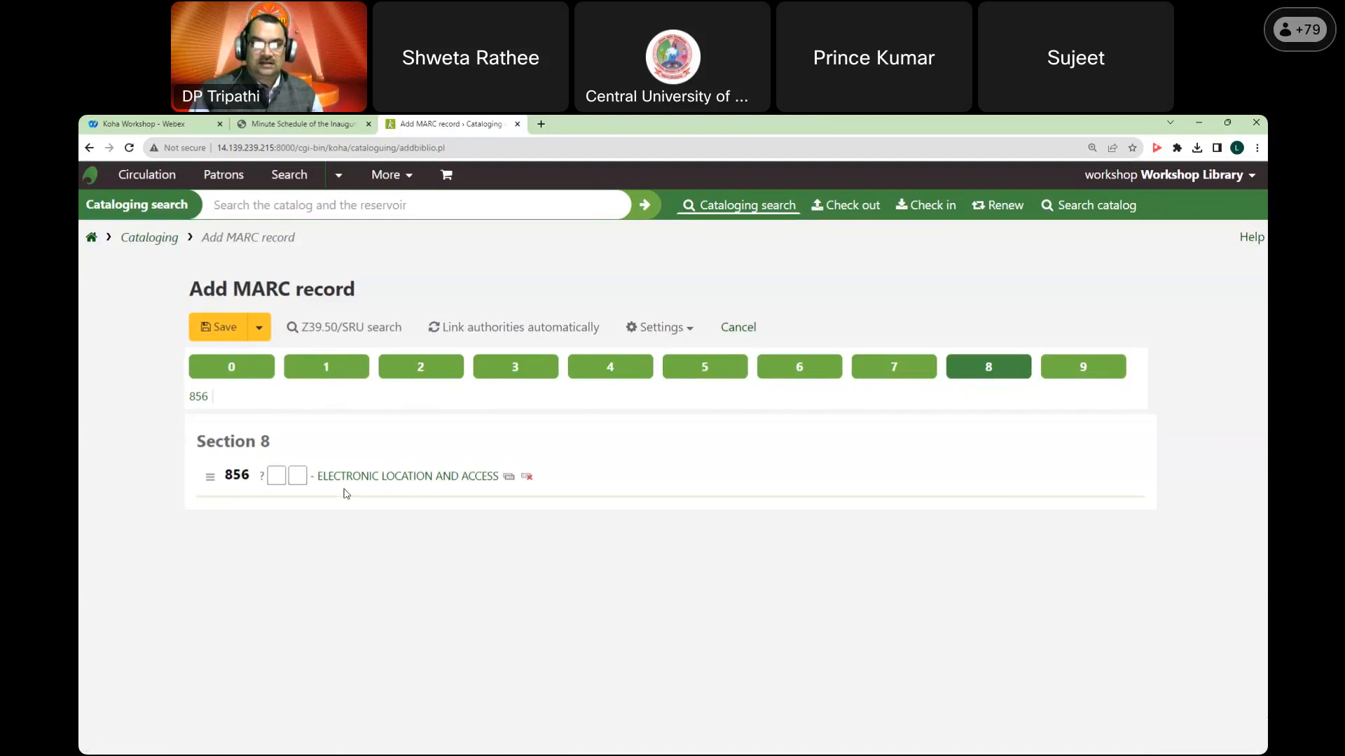
click(669, 329)
click(696, 574)
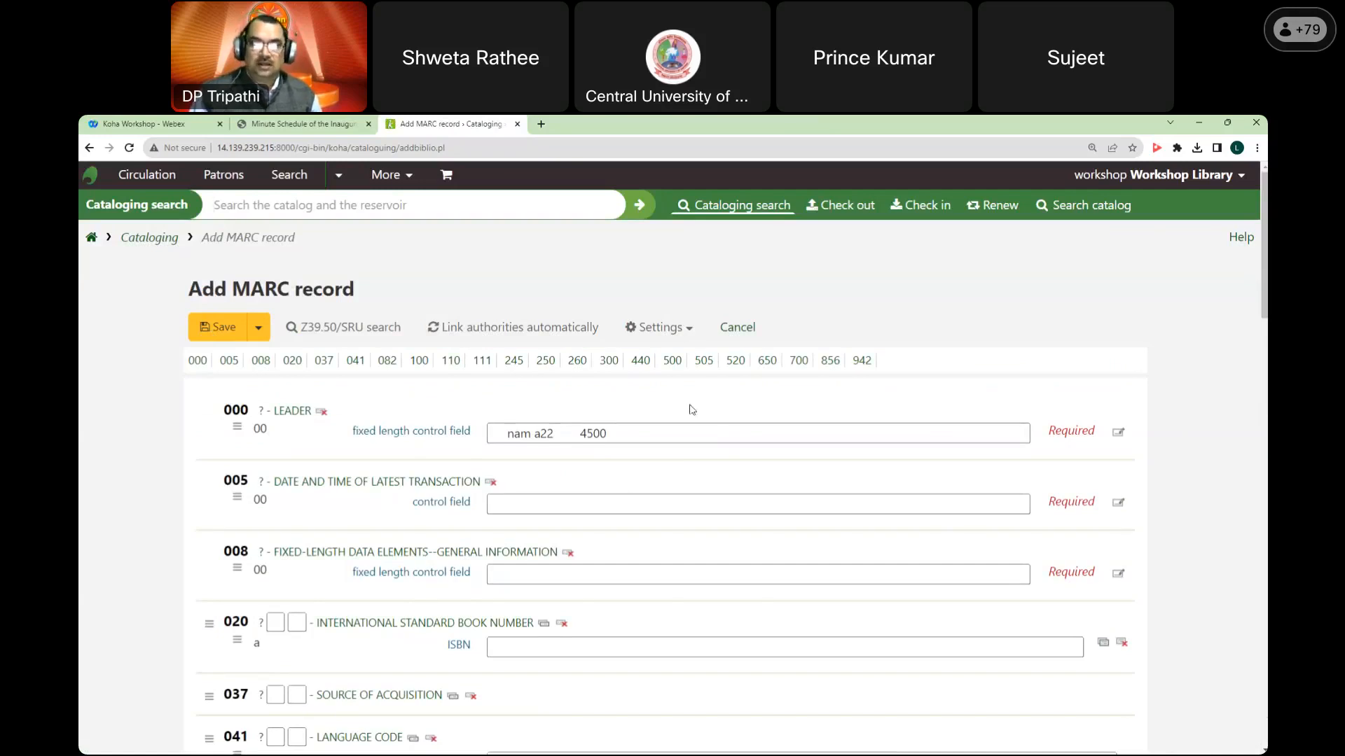
Step: Cancel the new record and open the WB framework's MARC structure, reloading the stalled page
click(746, 339)
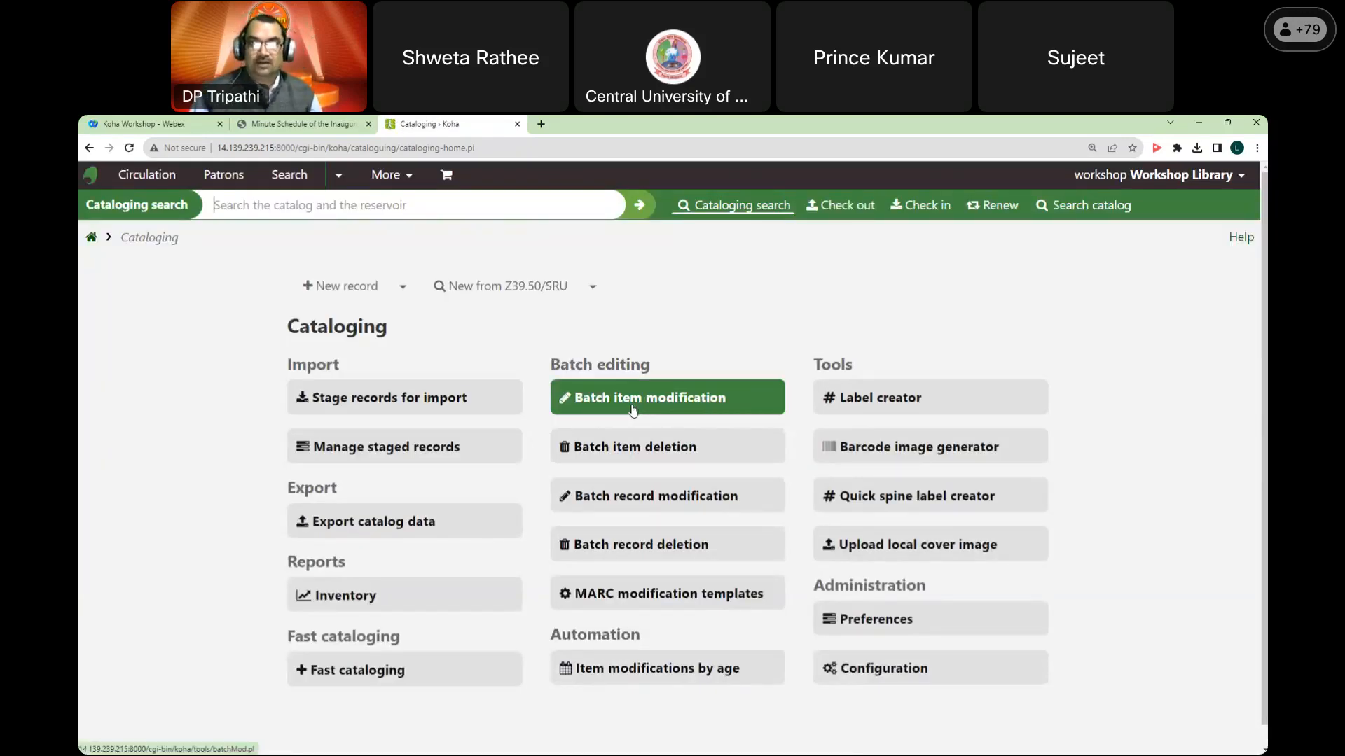
click(92, 241)
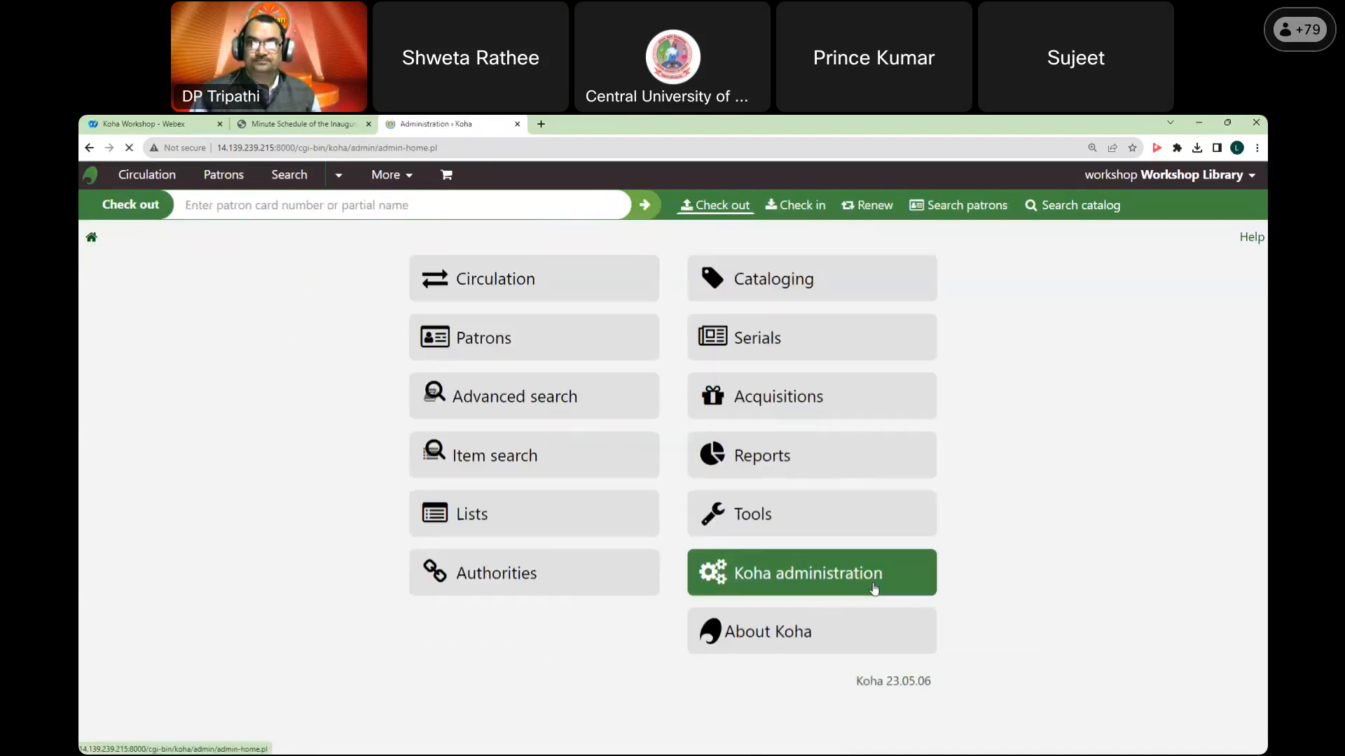
click(818, 557)
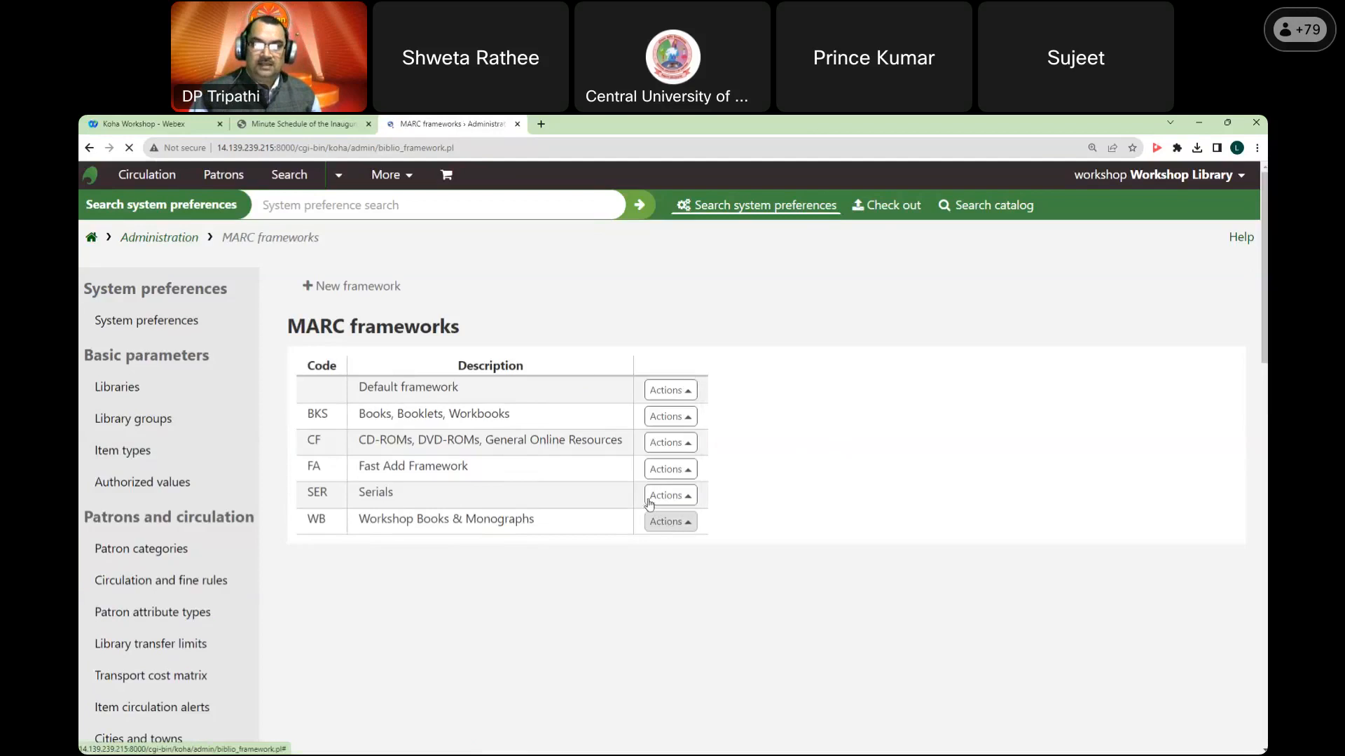
click(670, 524)
click(626, 393)
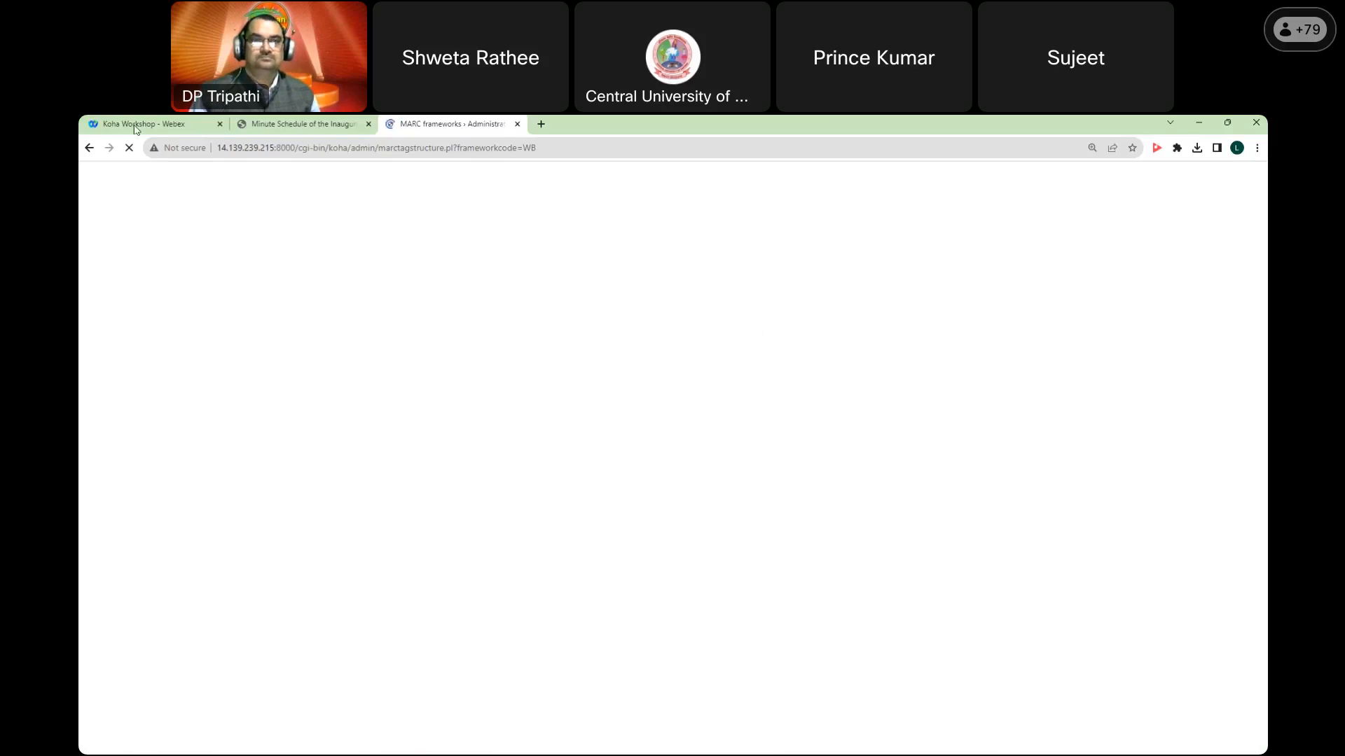
click(129, 149)
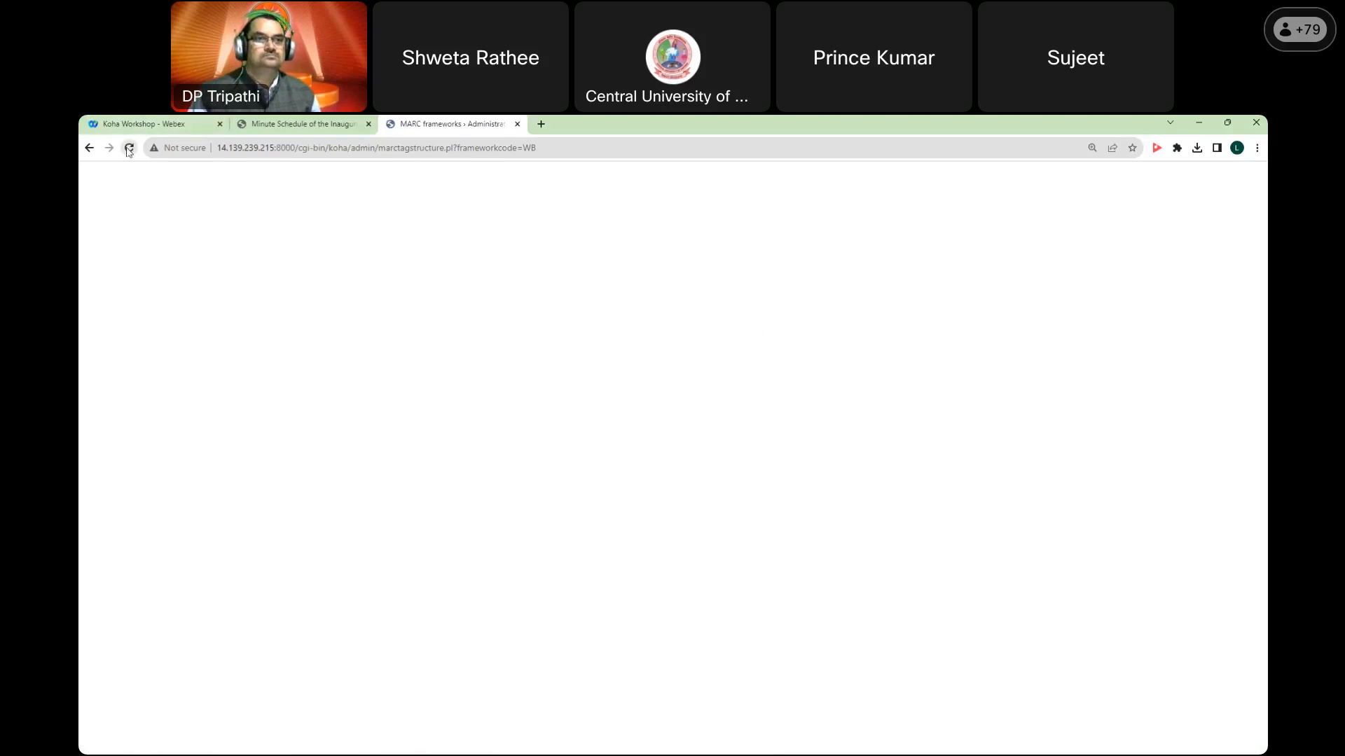
click(129, 149)
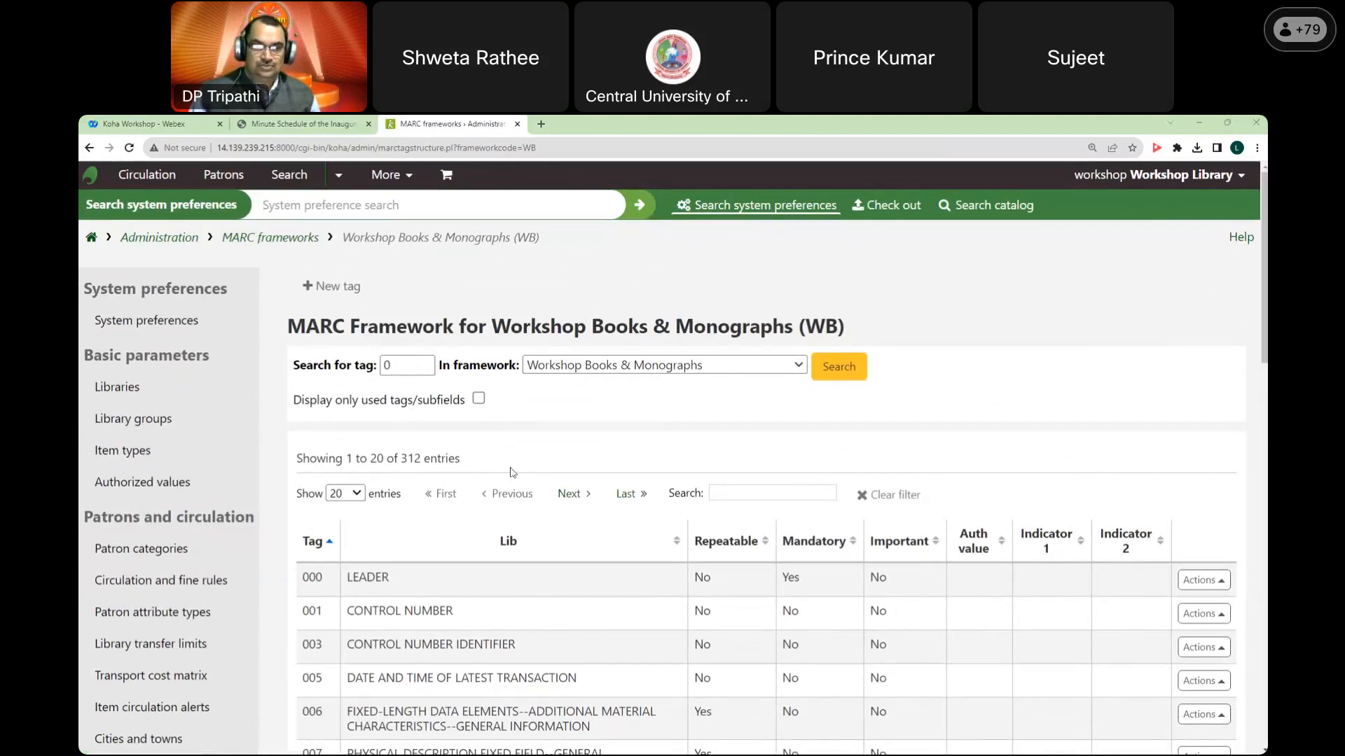
Step: Filter the tag list to 100 and edit the subfields of 100 MAIN ENTRY--AUTHOR NAME
click(745, 492)
text(100)
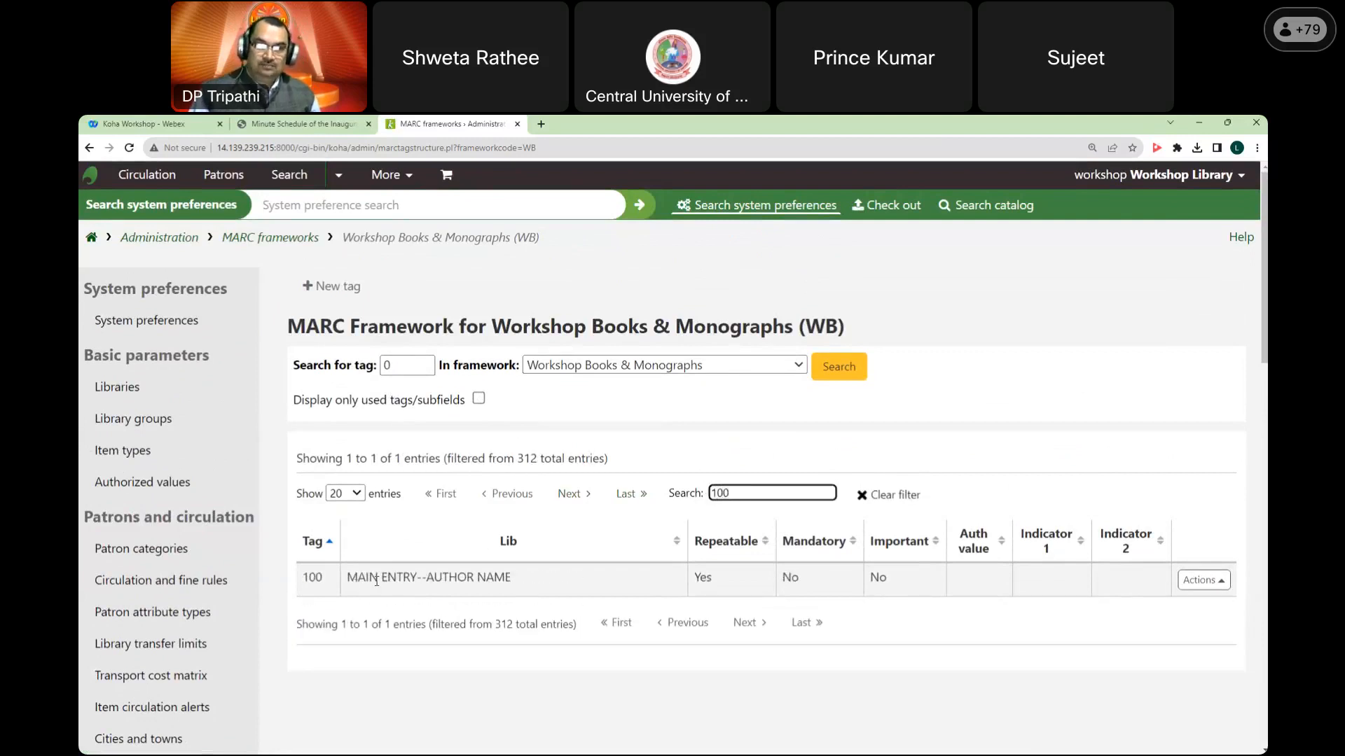
click(1210, 582)
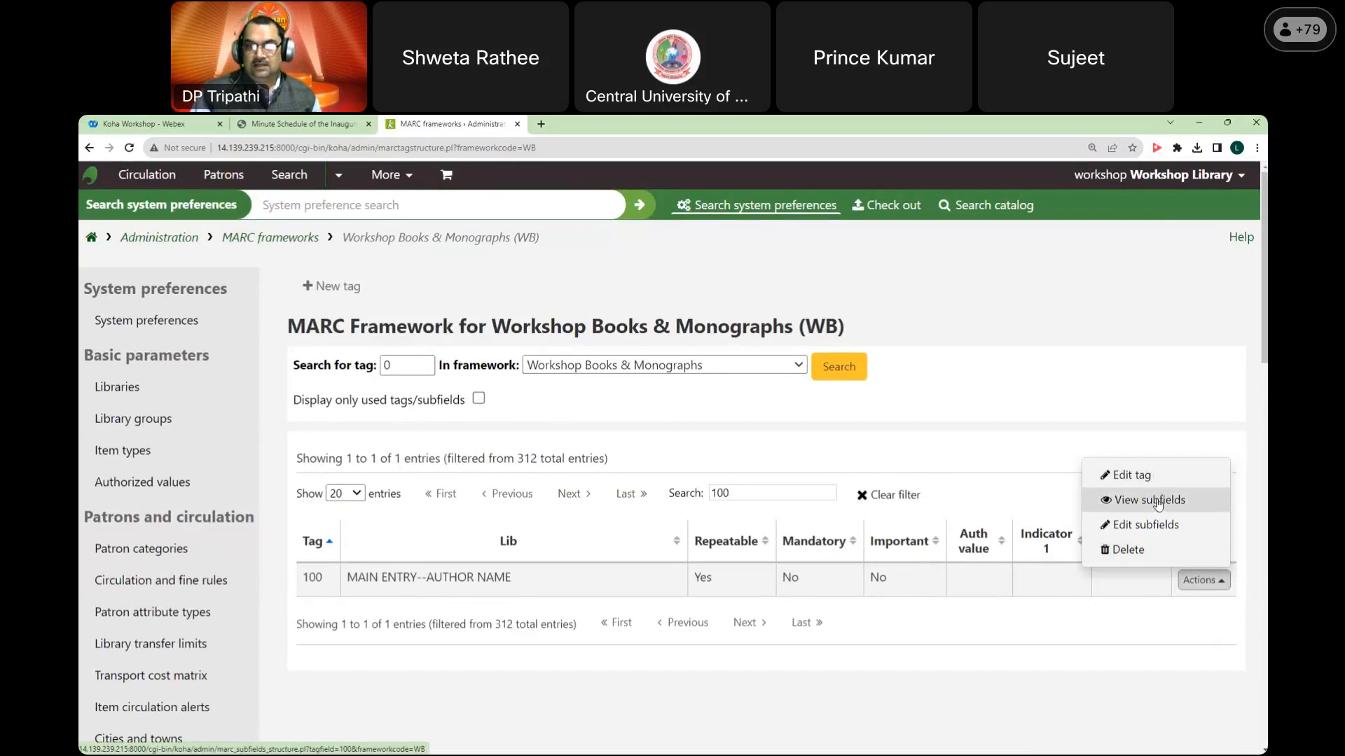
click(1159, 527)
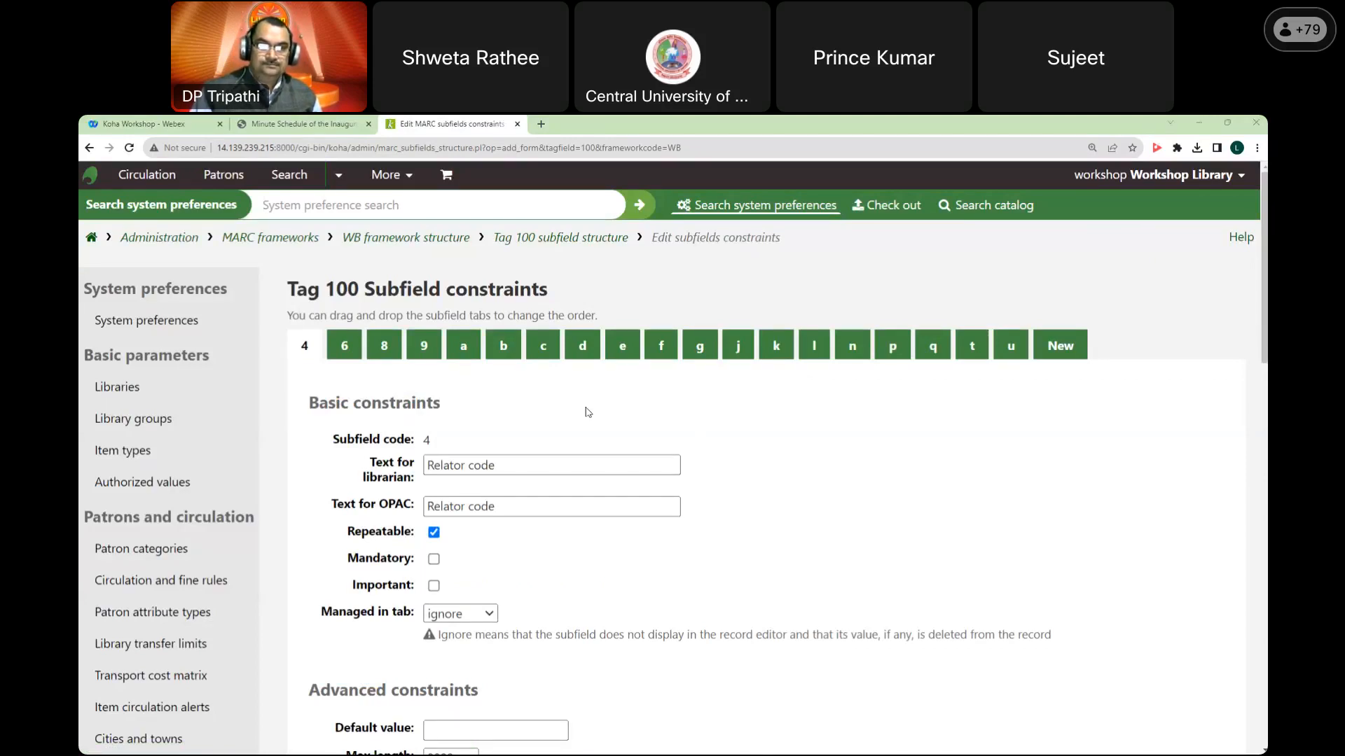
Step: Inspect tag 100 subfield a, leaving its Managed in tab setting at 0
click(465, 350)
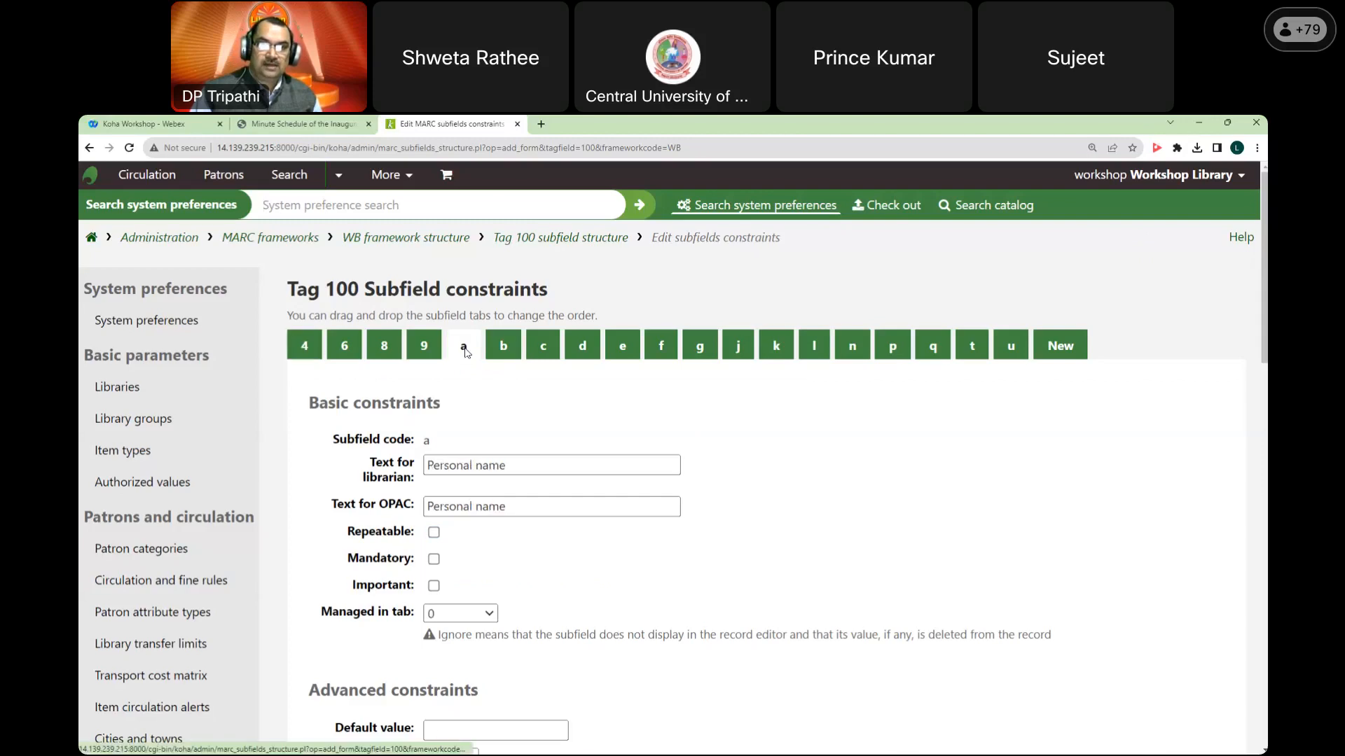
scroll(465, 350, down, 2)
drag(322, 487, 412, 492)
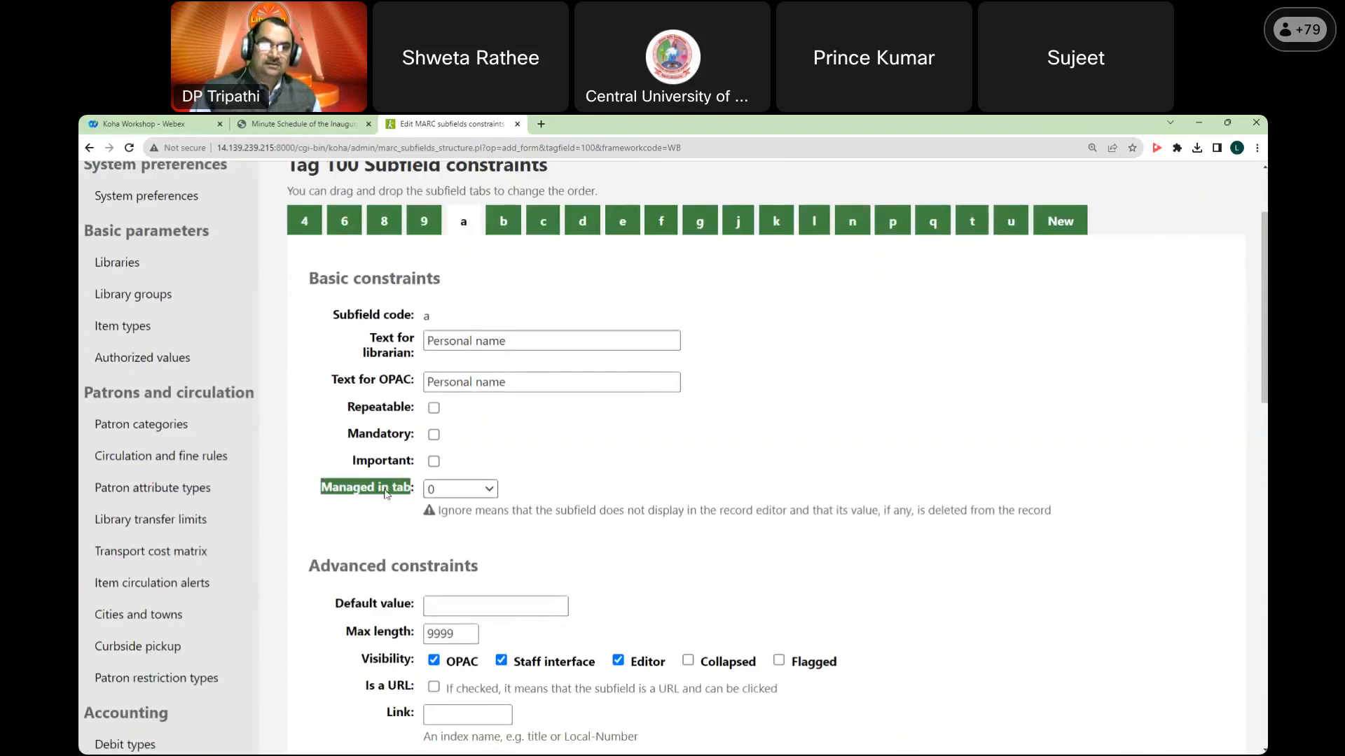
click(441, 490)
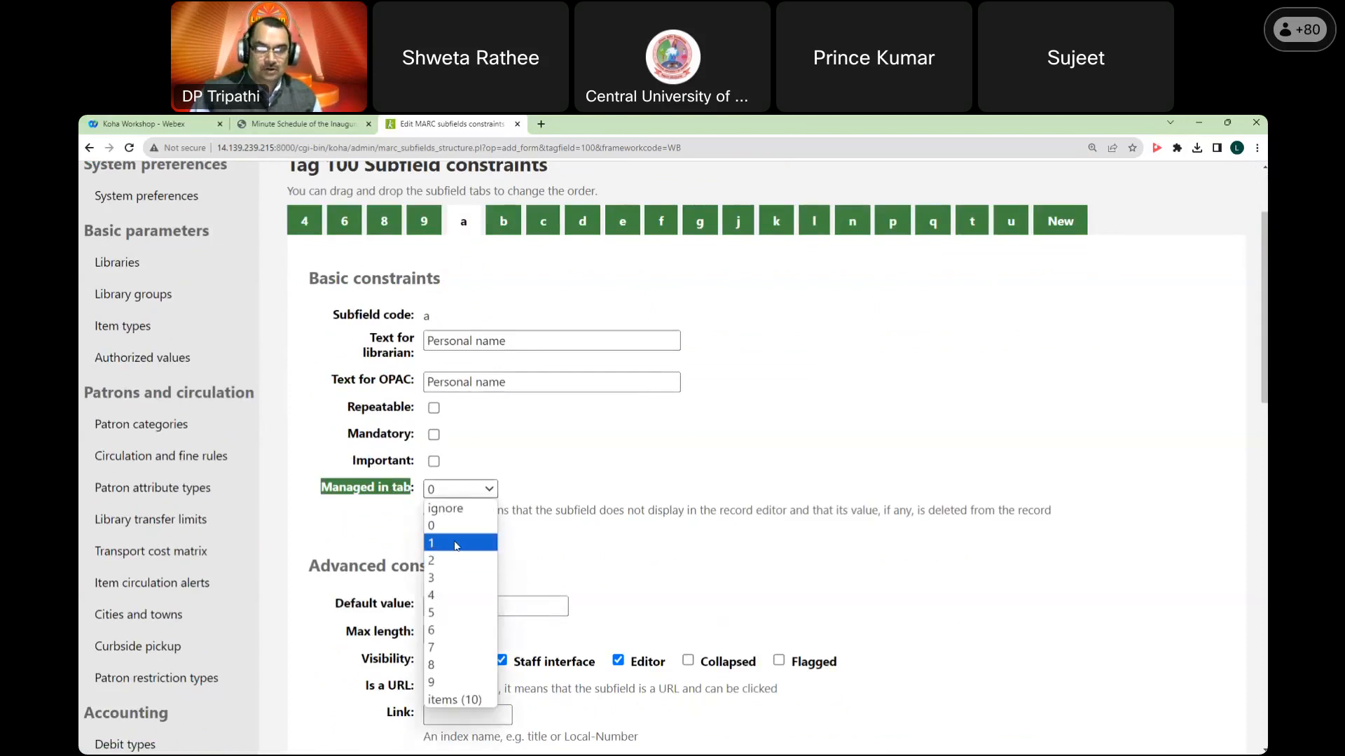
click(477, 492)
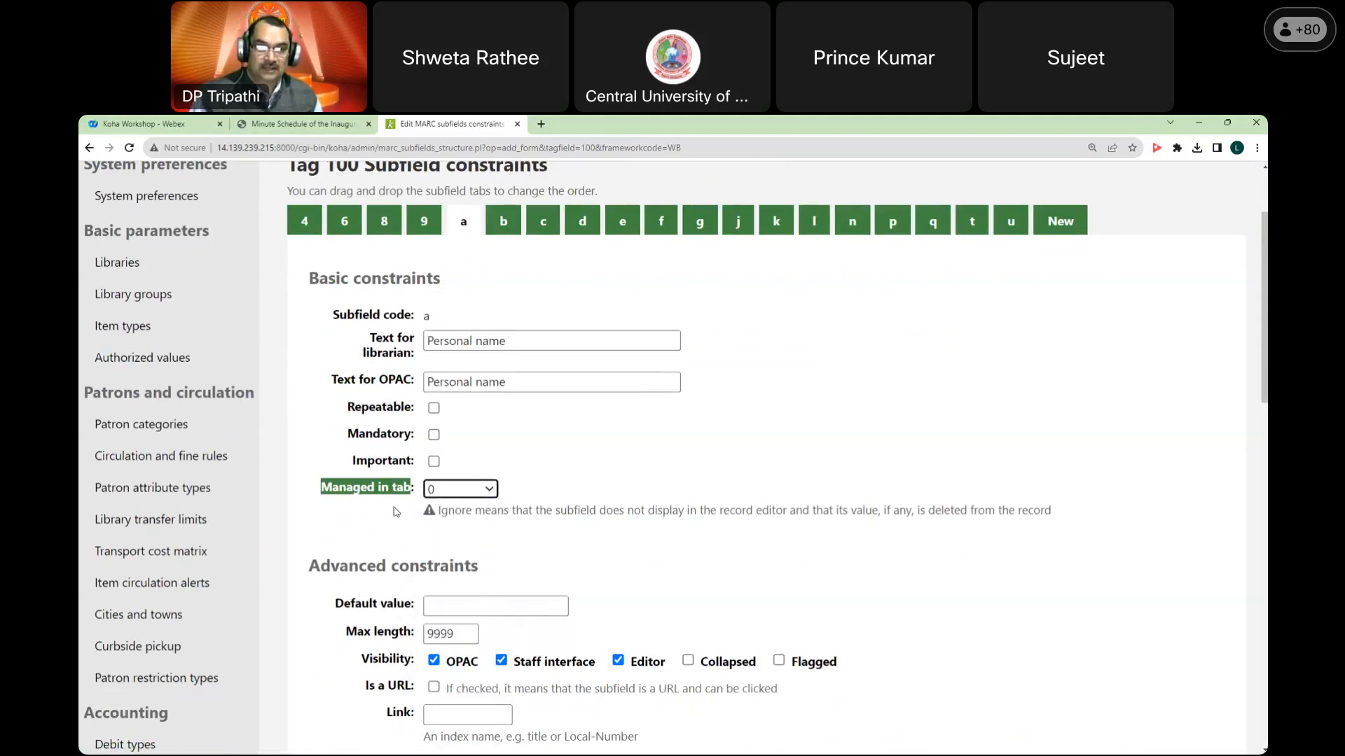
scroll(396, 512, up, 2)
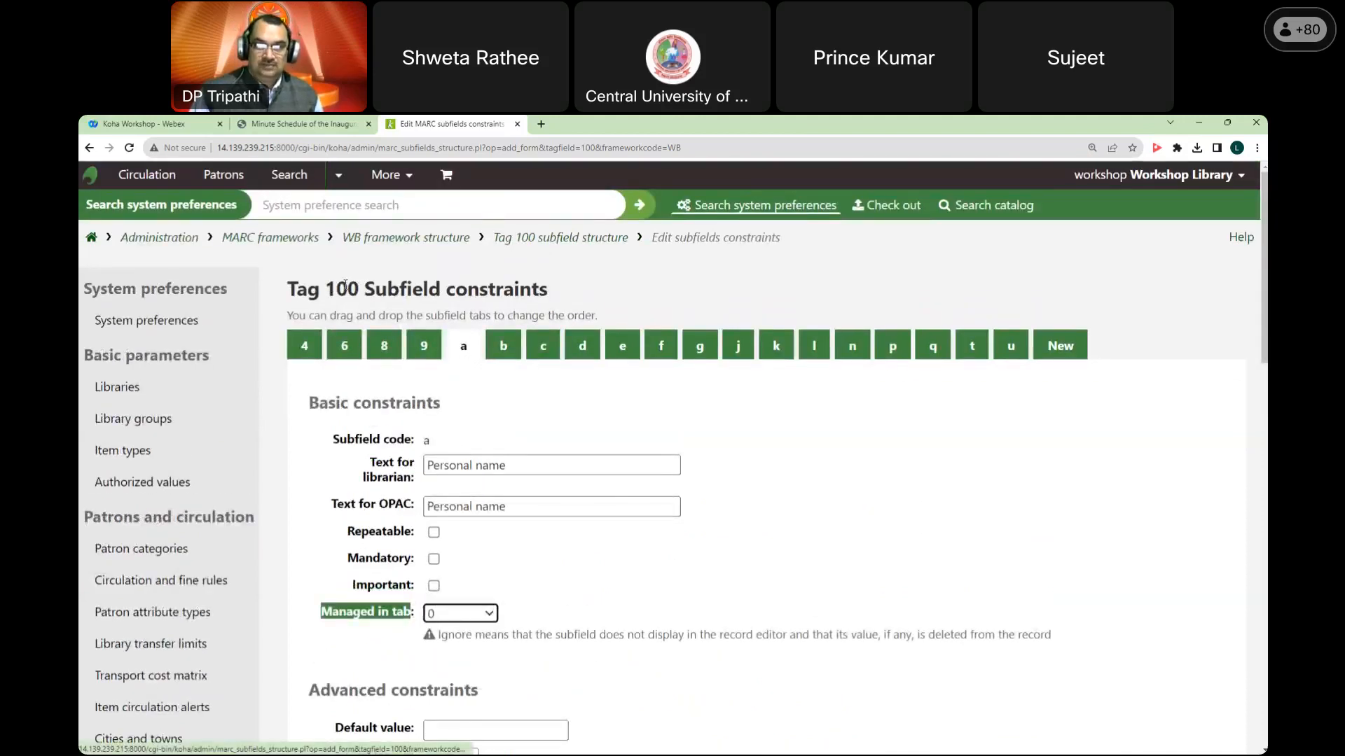
scroll(460, 460, down, 1)
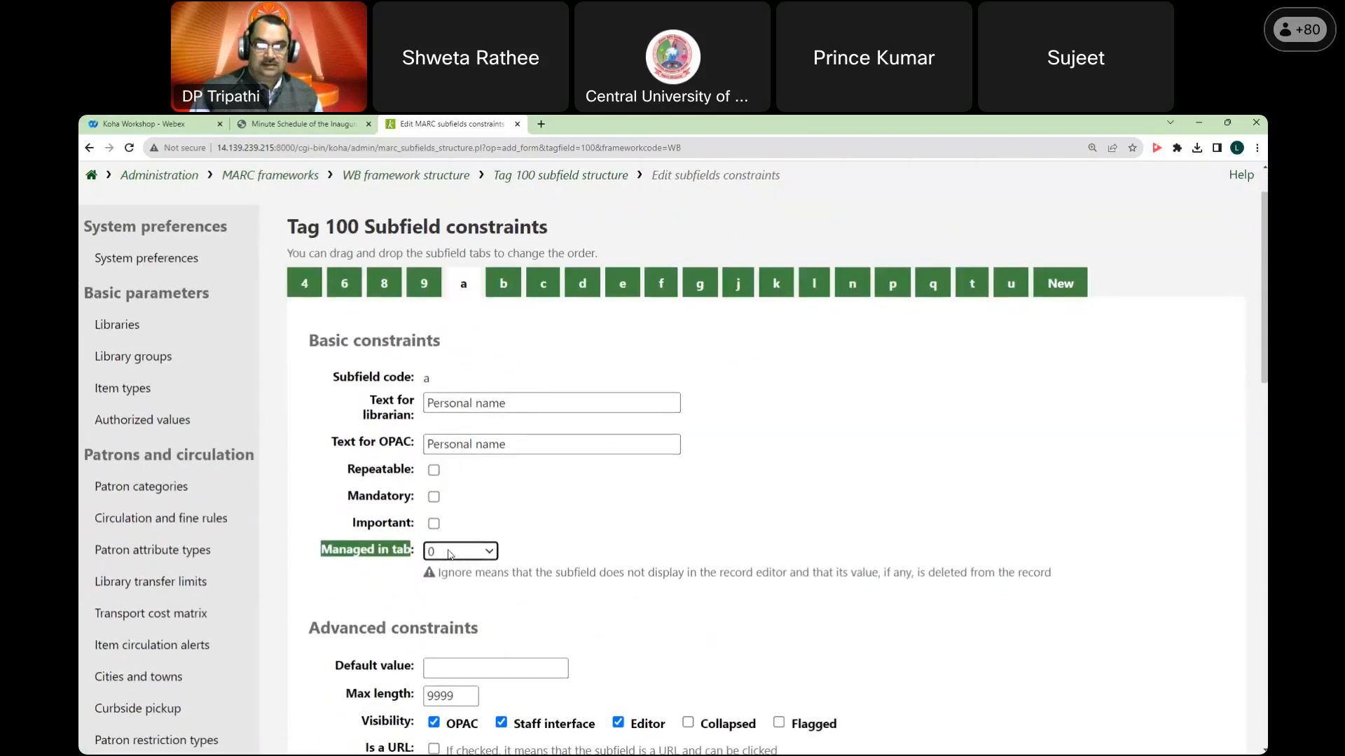
Step: Check subfield b, confirm subfield a stays in tab 0, then go back to the tag list
click(498, 290)
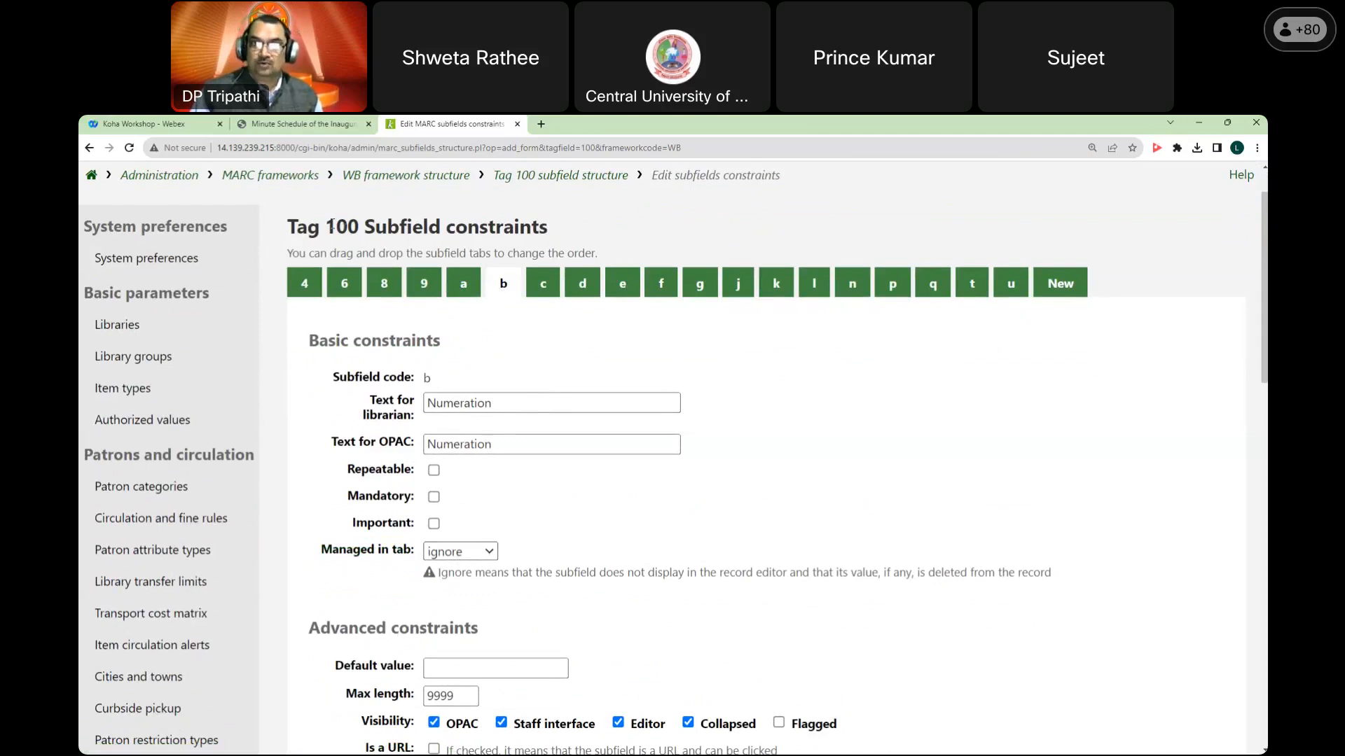
click(464, 272)
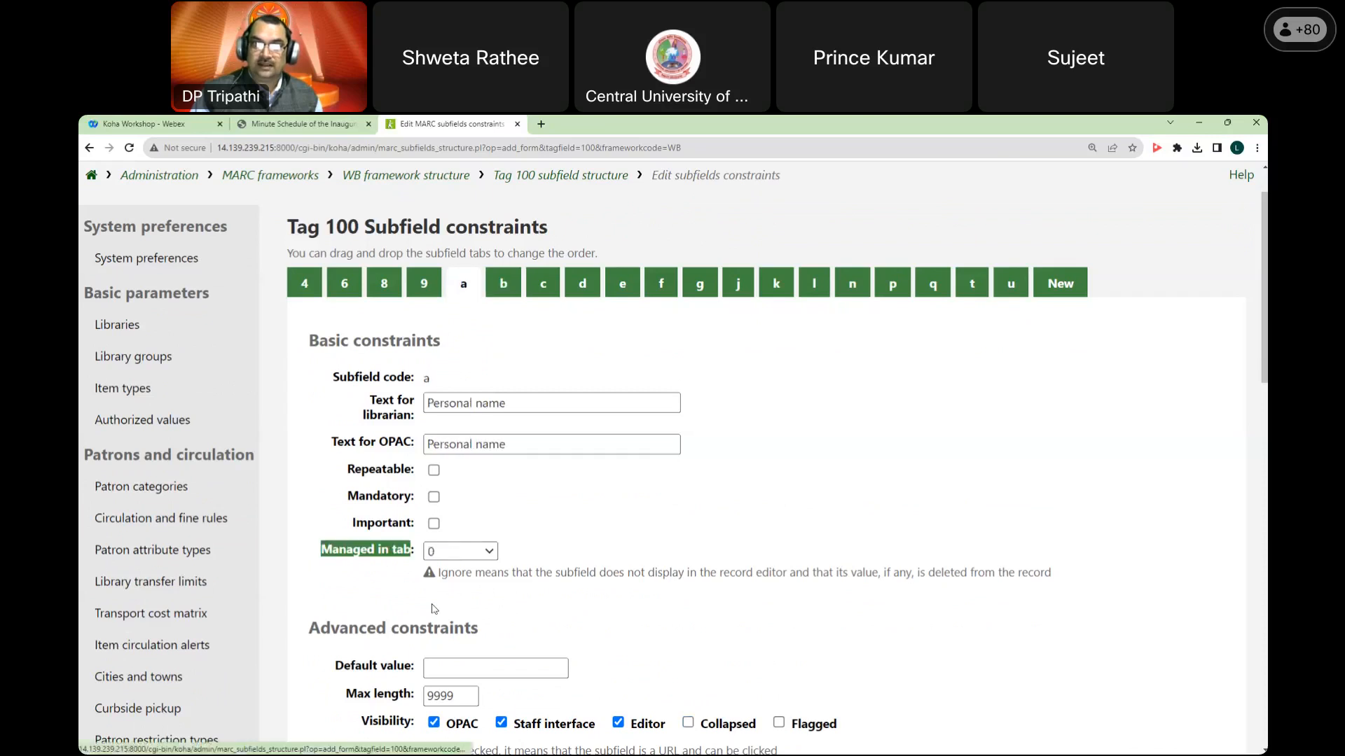
click(466, 555)
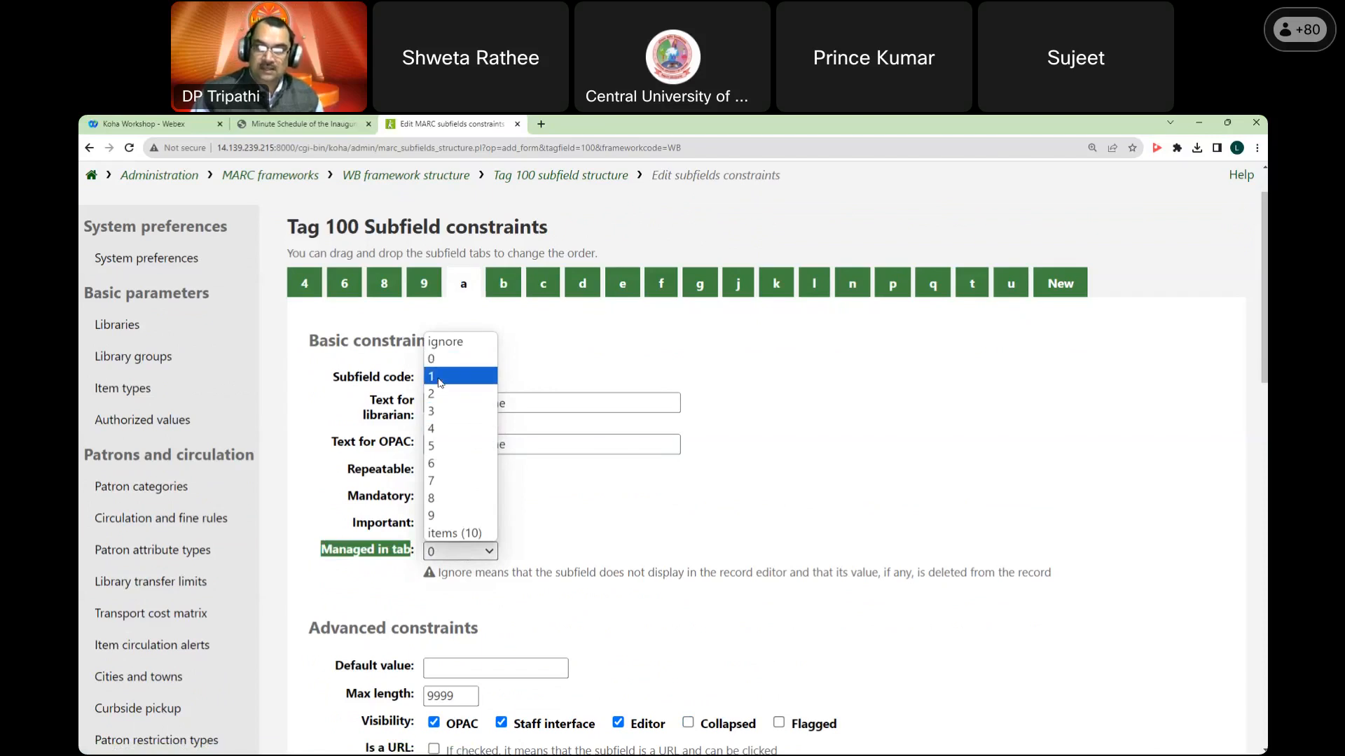
click(557, 329)
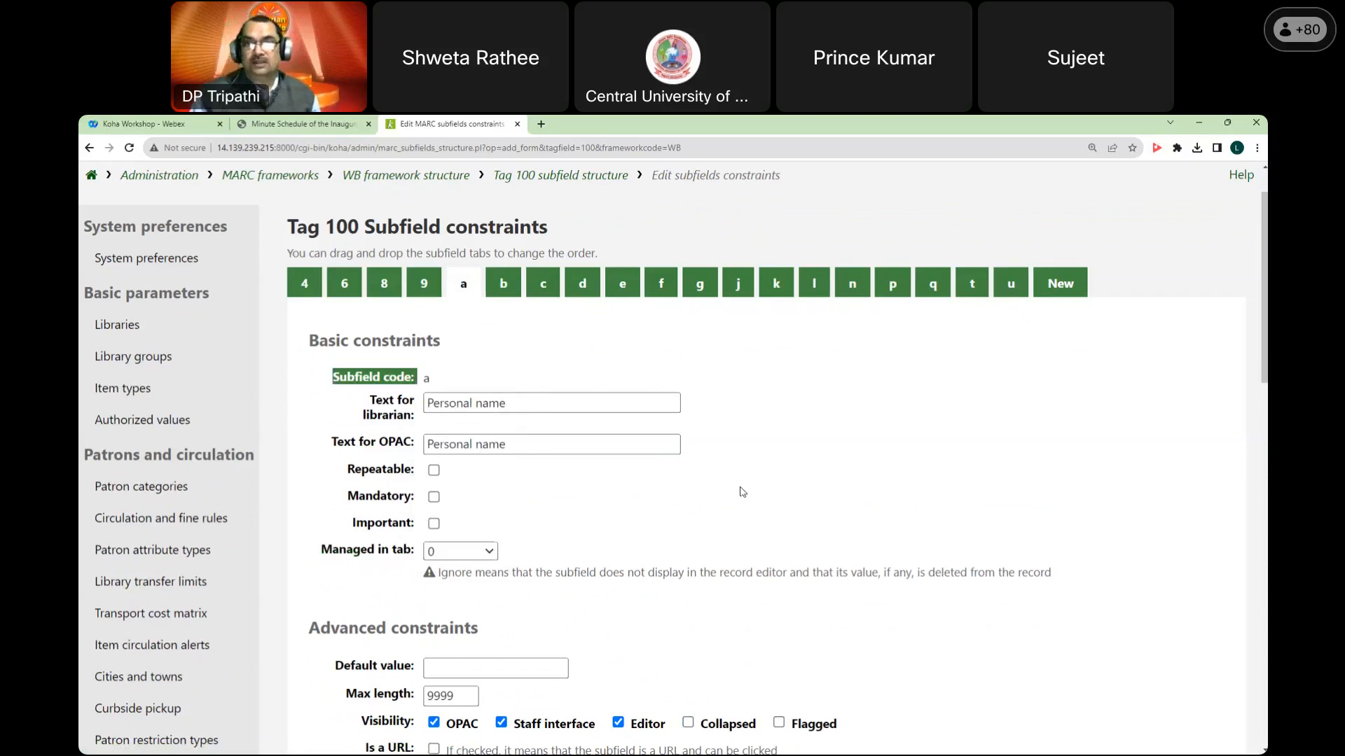
scroll(743, 492, up, 2)
right_click(512, 268)
click(515, 273)
Step: Filter the tag list to 245 and edit the subfields of TITLE STATEMENT
click(762, 494)
text(245)
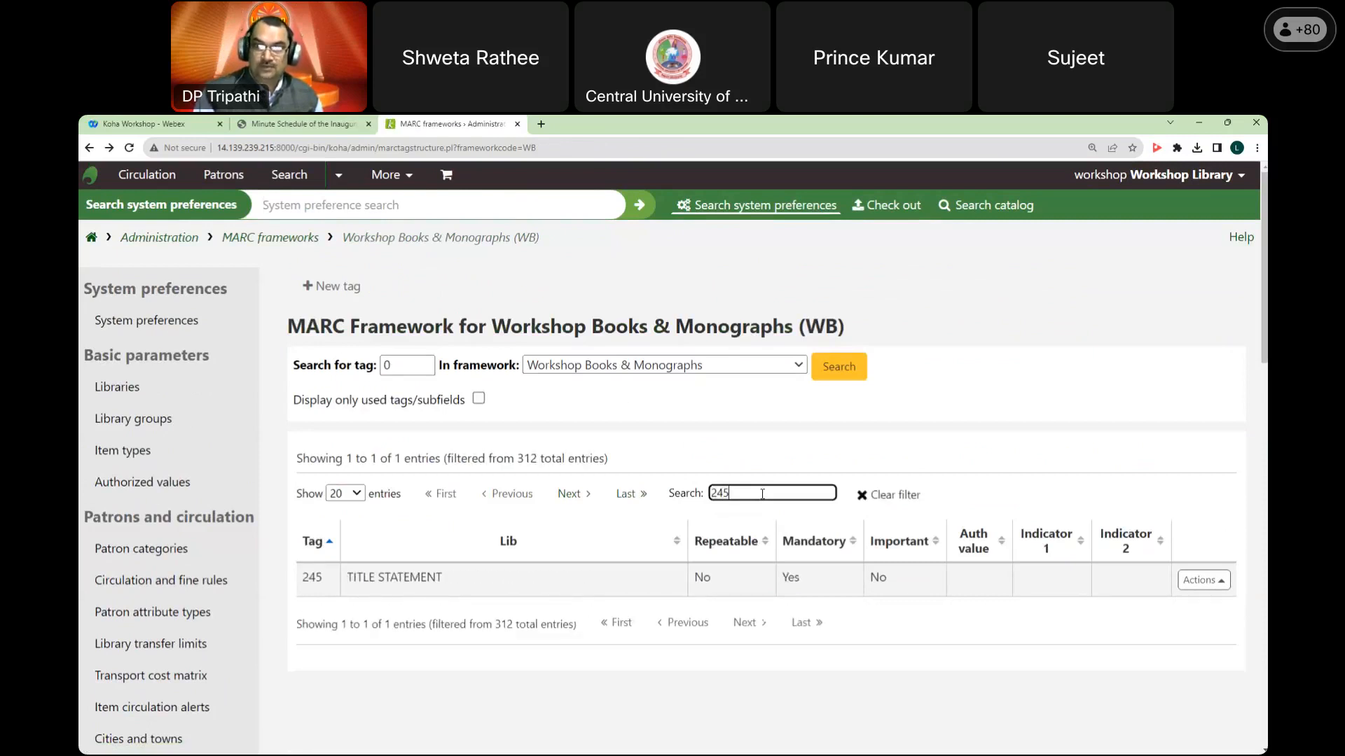
click(1209, 580)
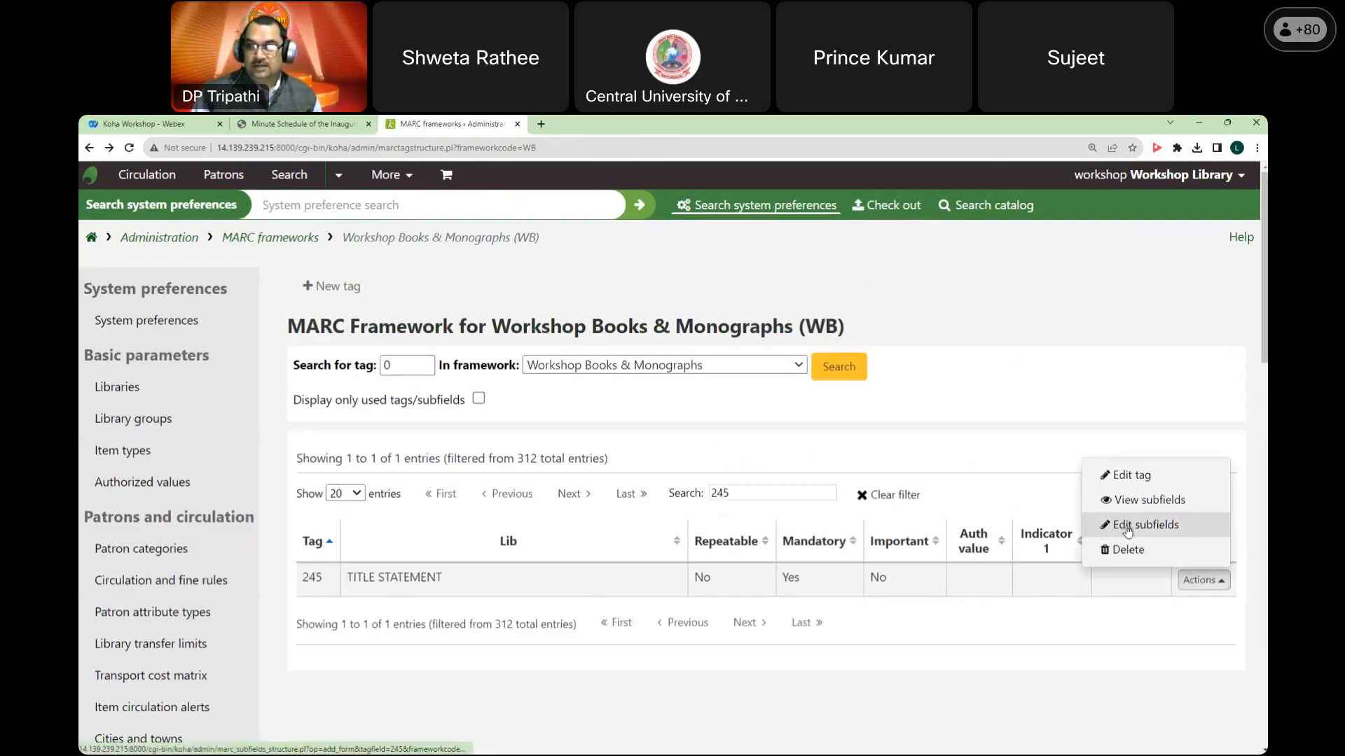
click(1129, 526)
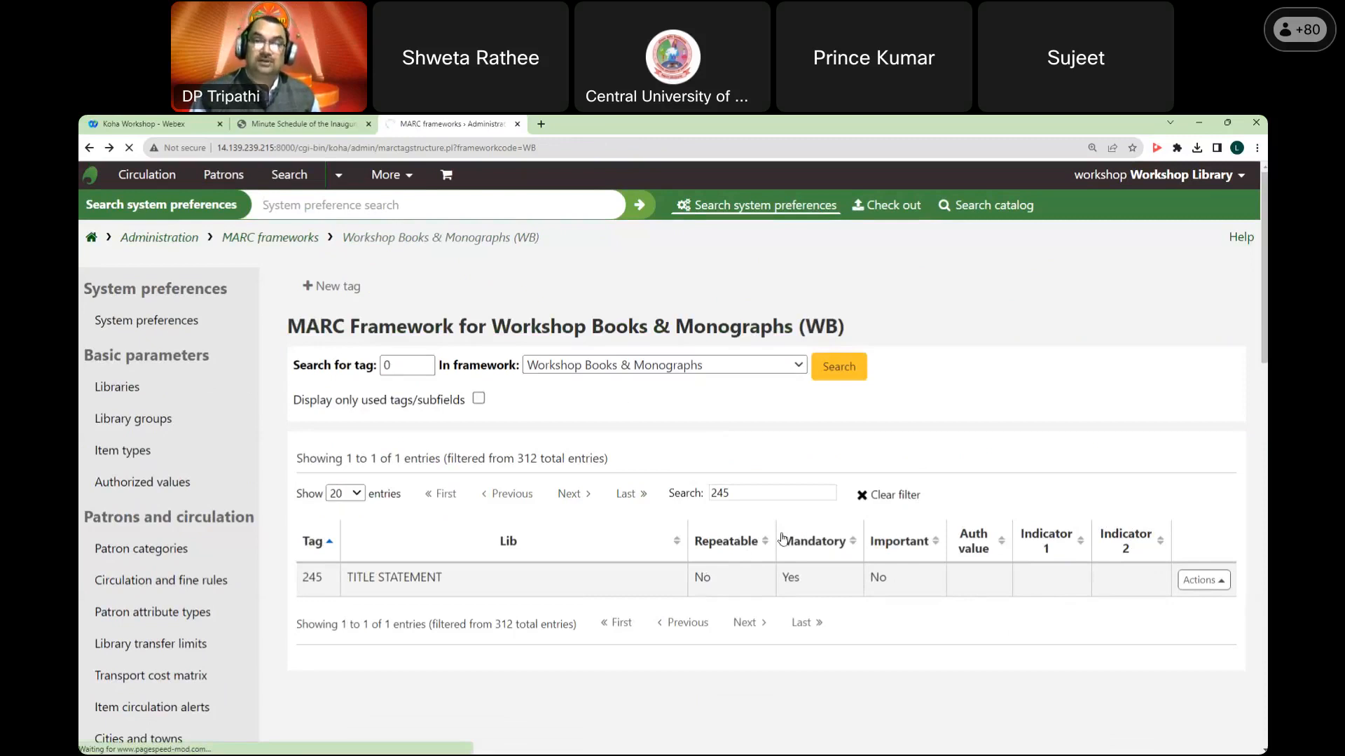
click(1191, 587)
click(1120, 530)
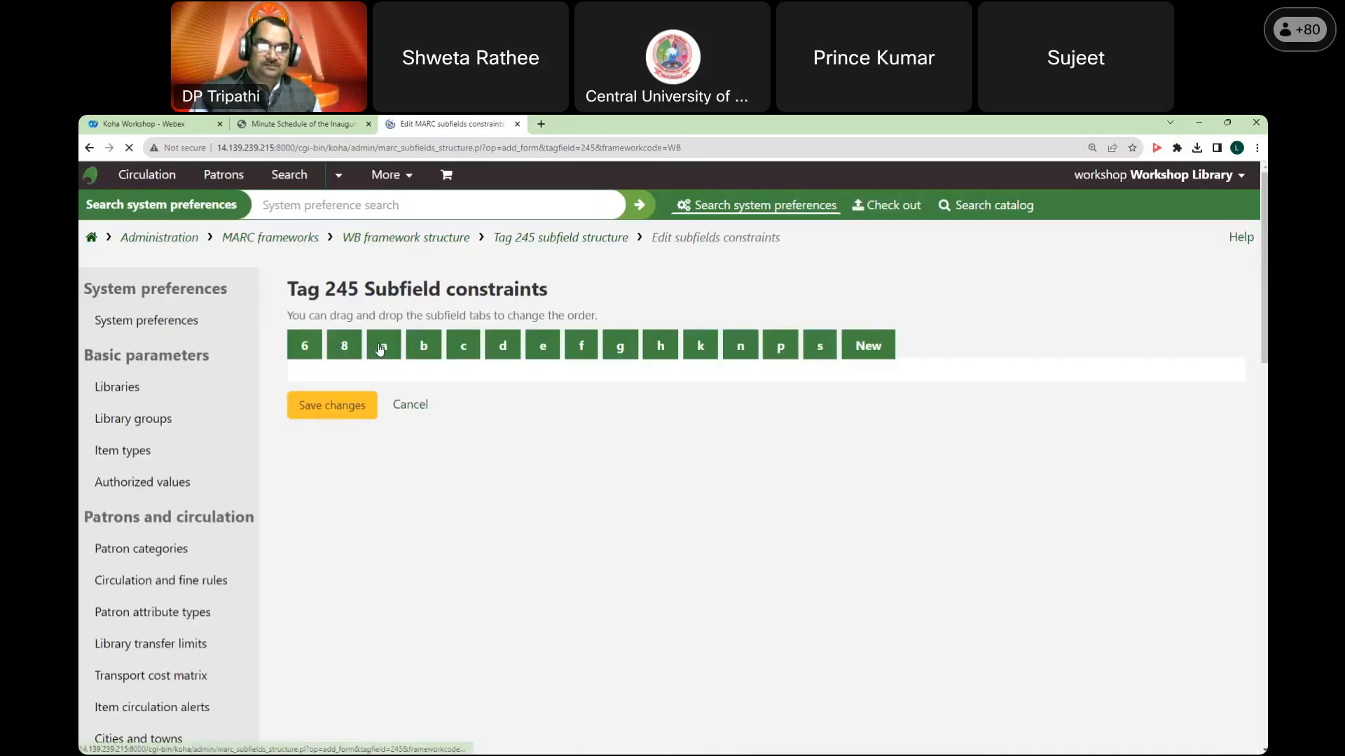
Step: Review tag 245 subfields a, b, c, d, f and e, finding only Title mandatory
click(381, 348)
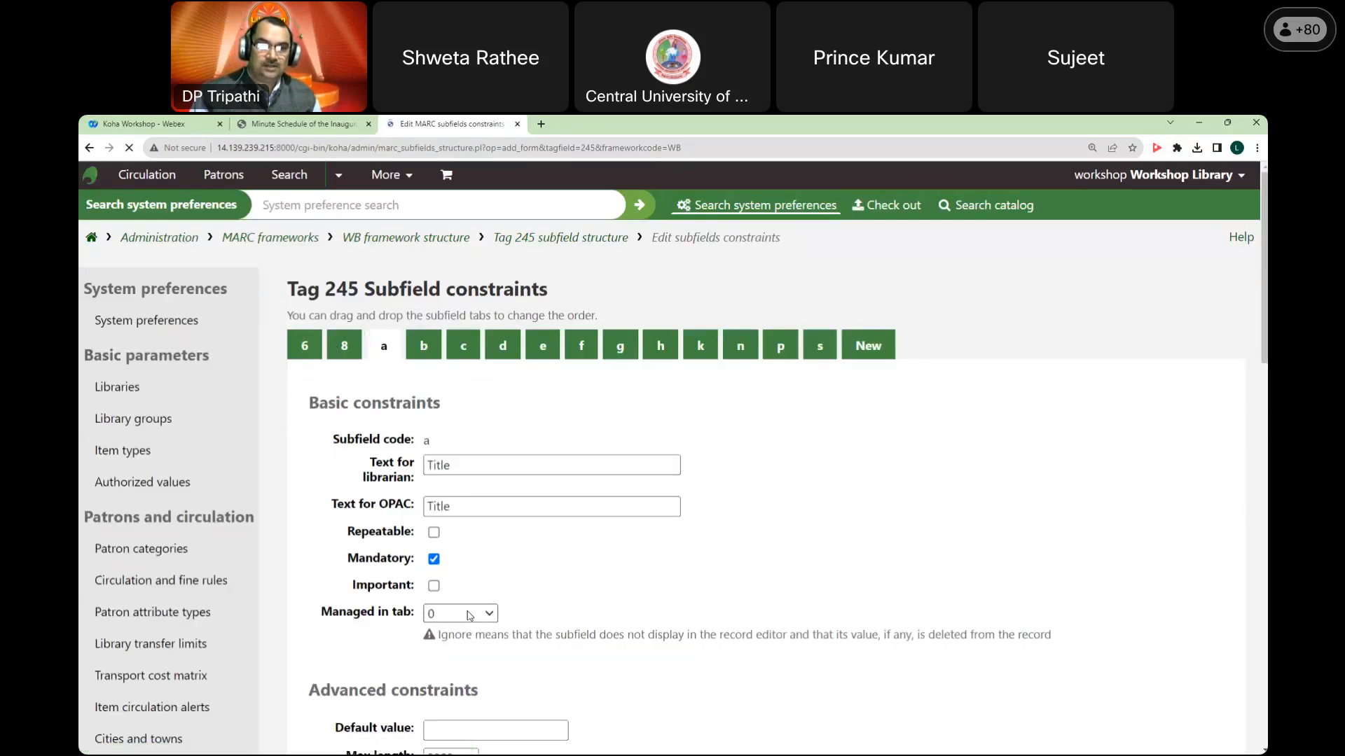
click(418, 356)
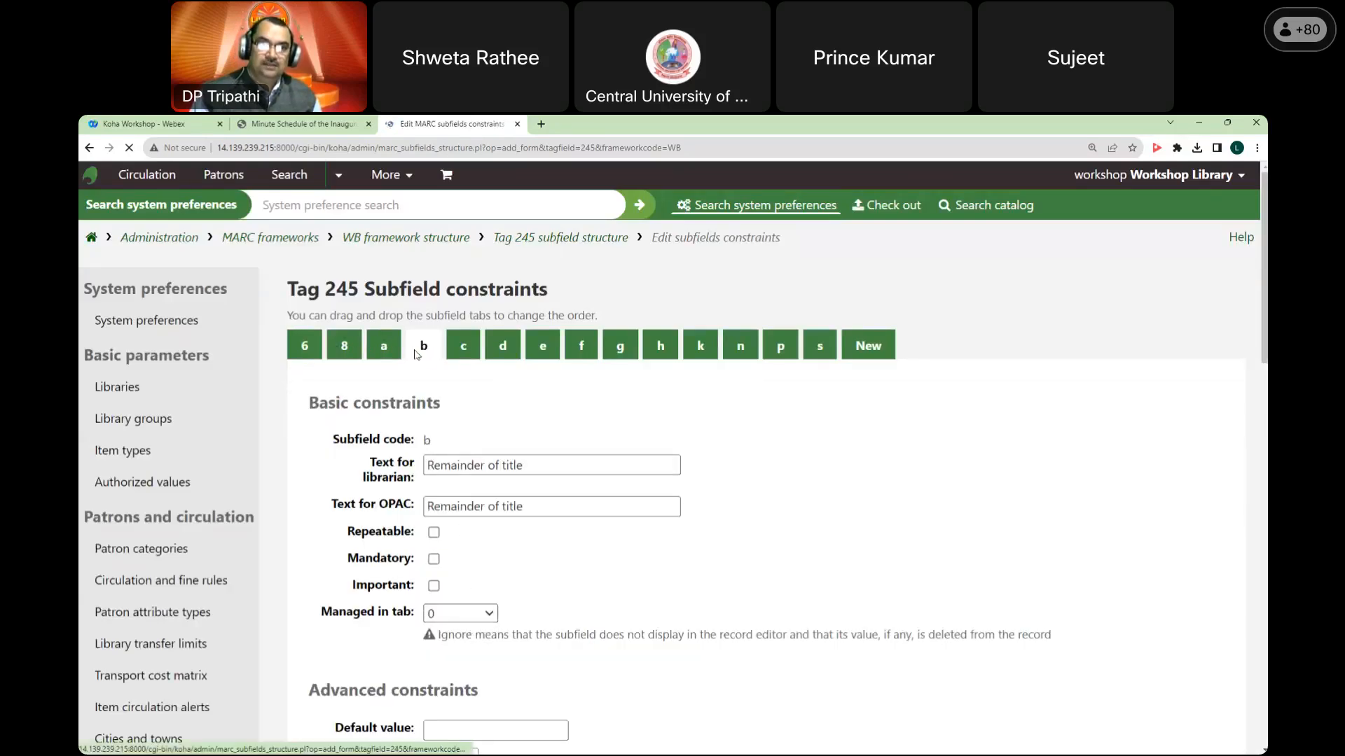
click(465, 353)
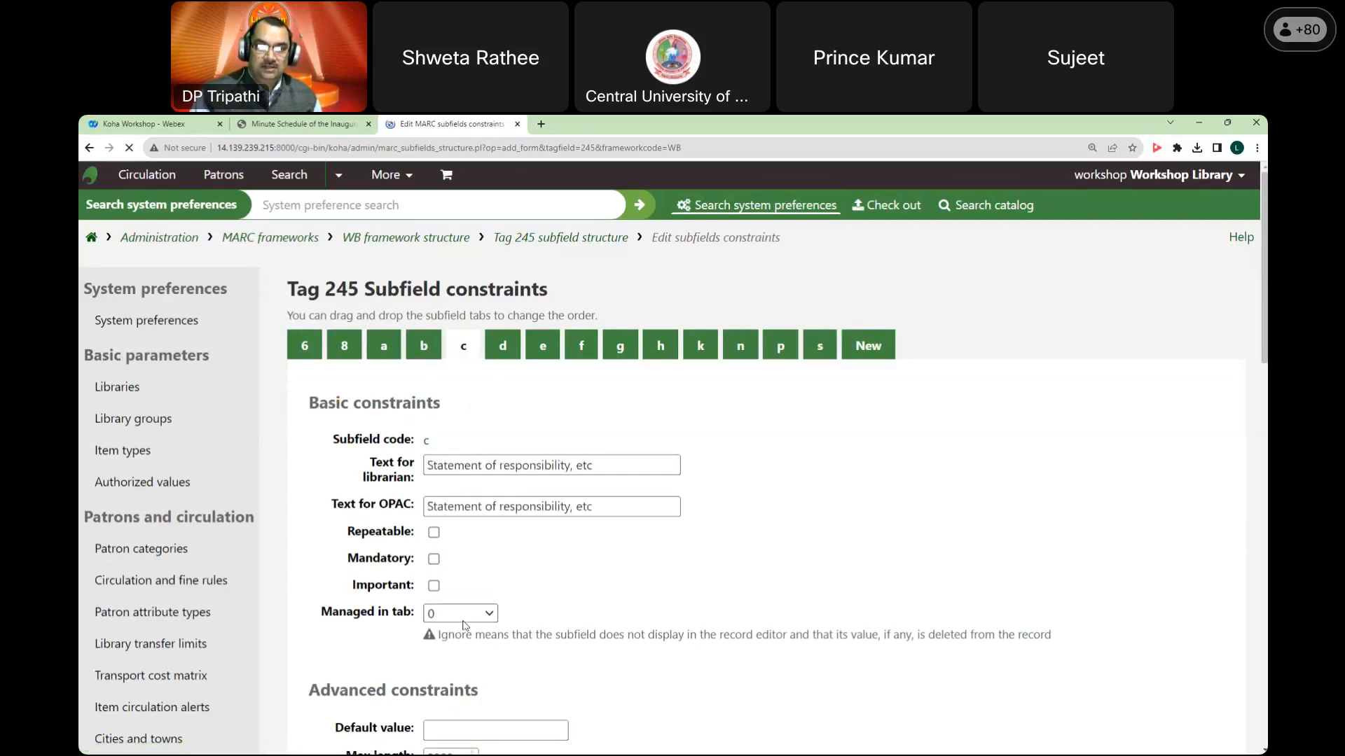
click(506, 354)
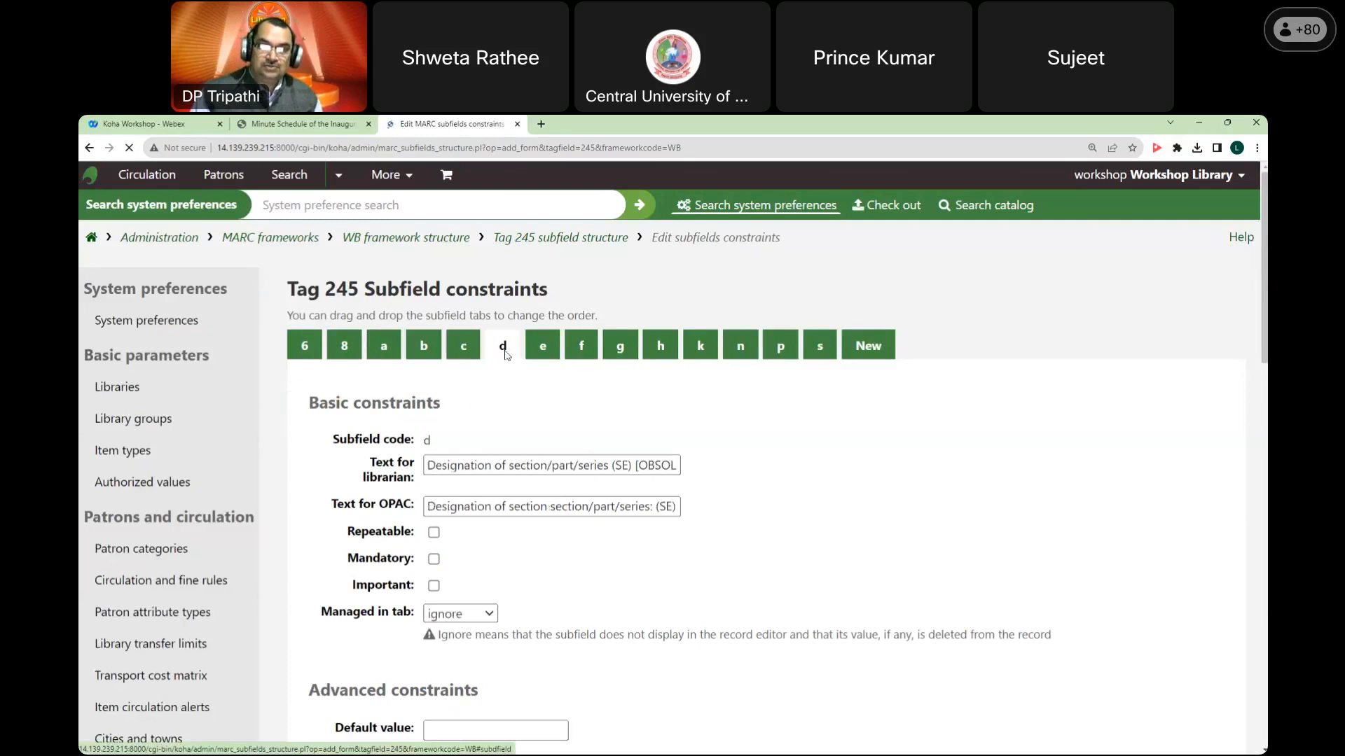
click(579, 345)
click(546, 353)
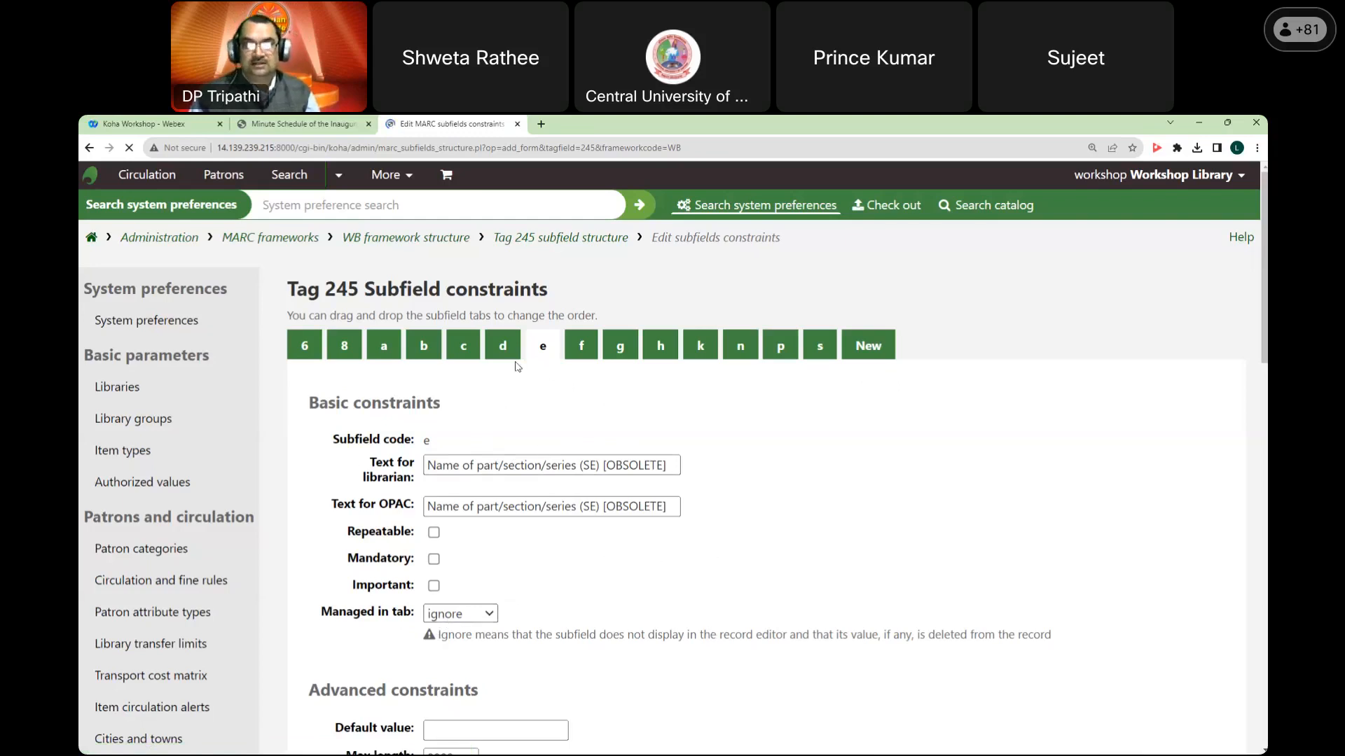
Step: Revisit subfields a, b and c (Statement of responsibility), then return to the tag list
click(385, 348)
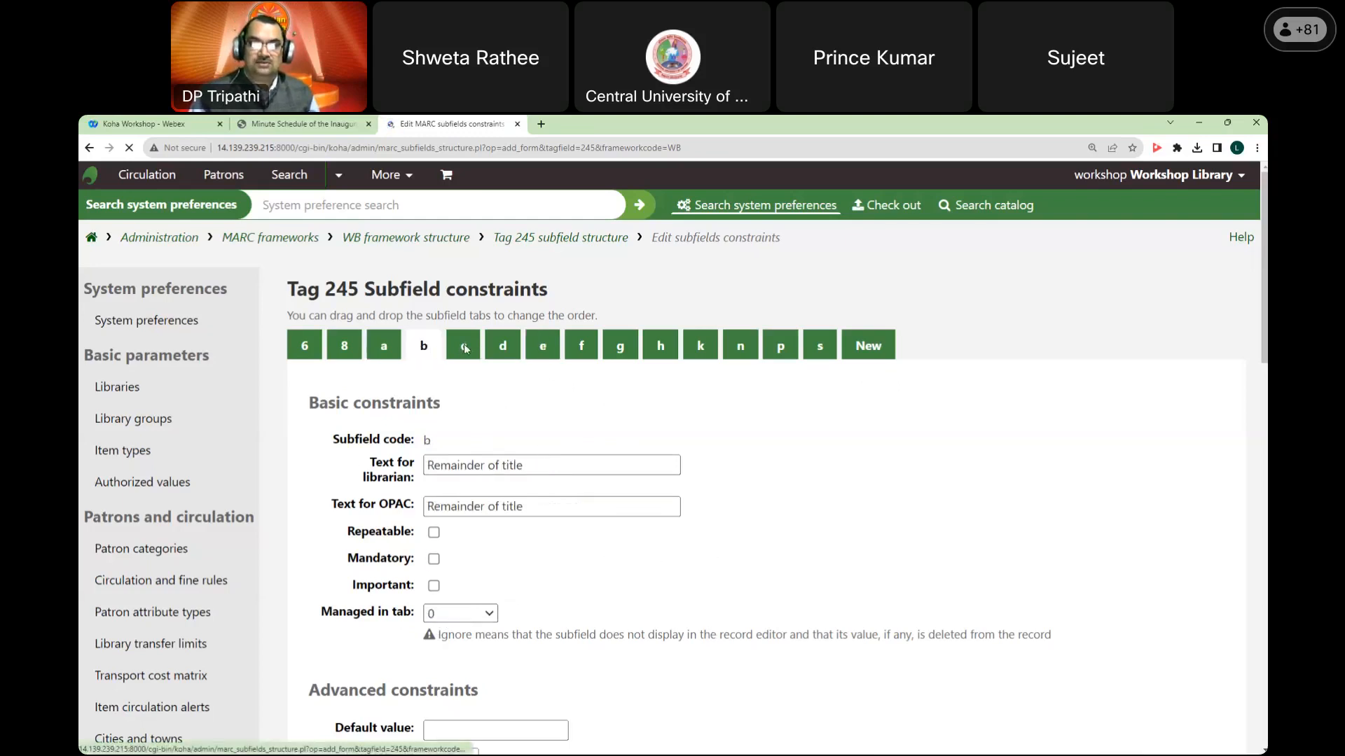
click(464, 350)
click(398, 349)
click(416, 349)
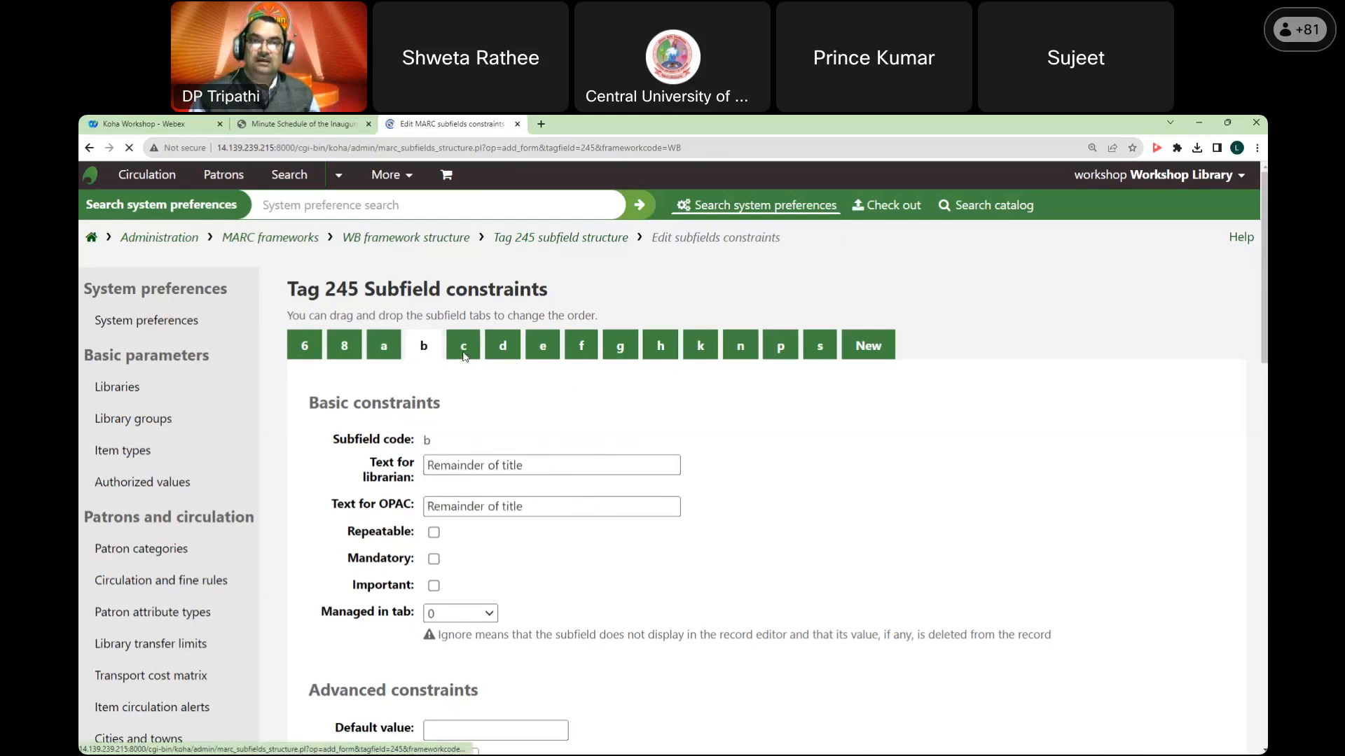
click(463, 357)
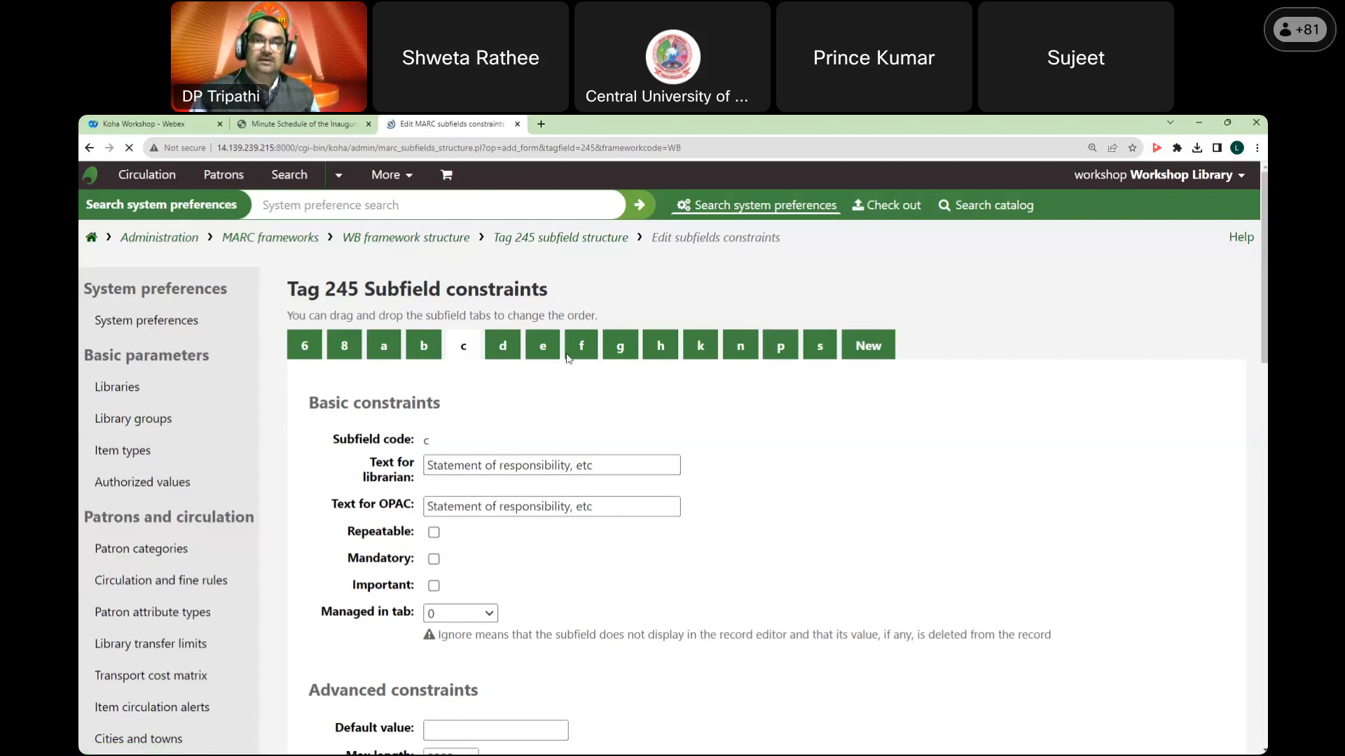
right_click(595, 273)
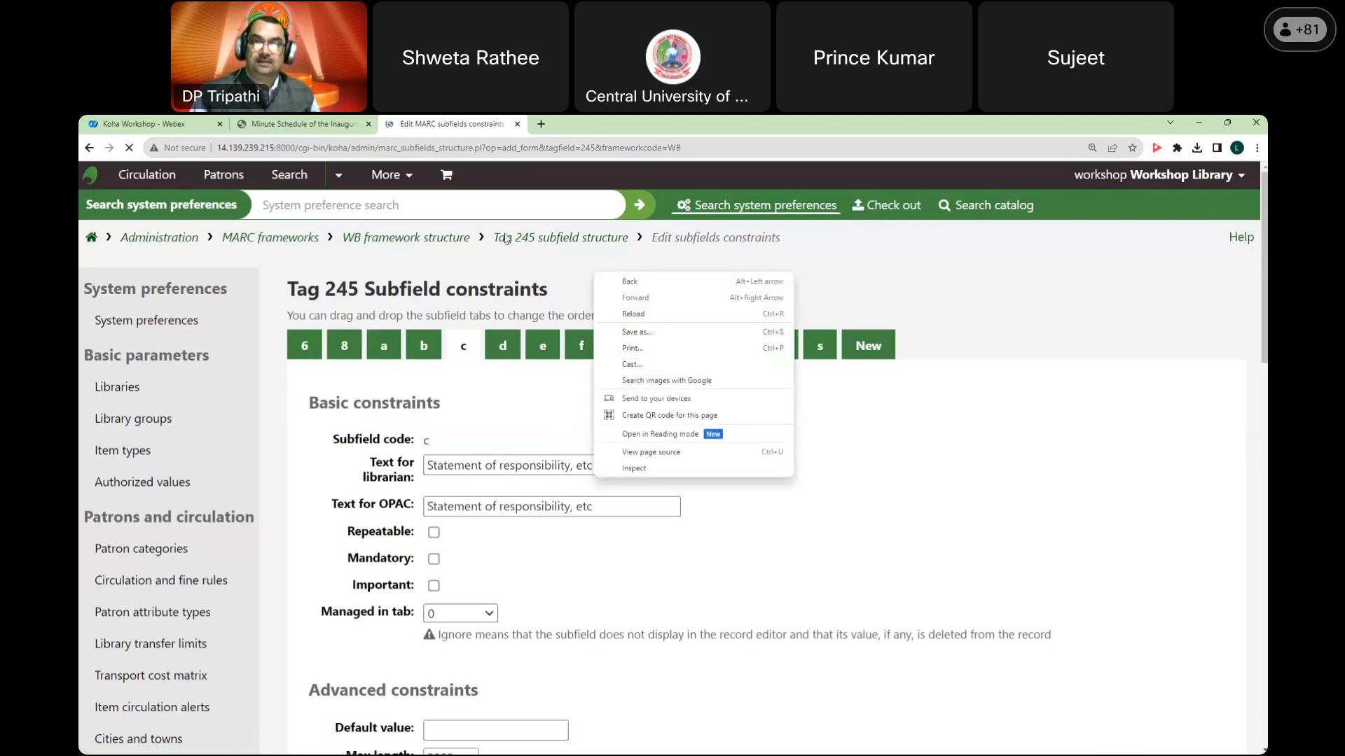
click(630, 282)
Step: Filter the tag list to 650 and edit the topical subject tag's subfields
click(751, 493)
text(650)
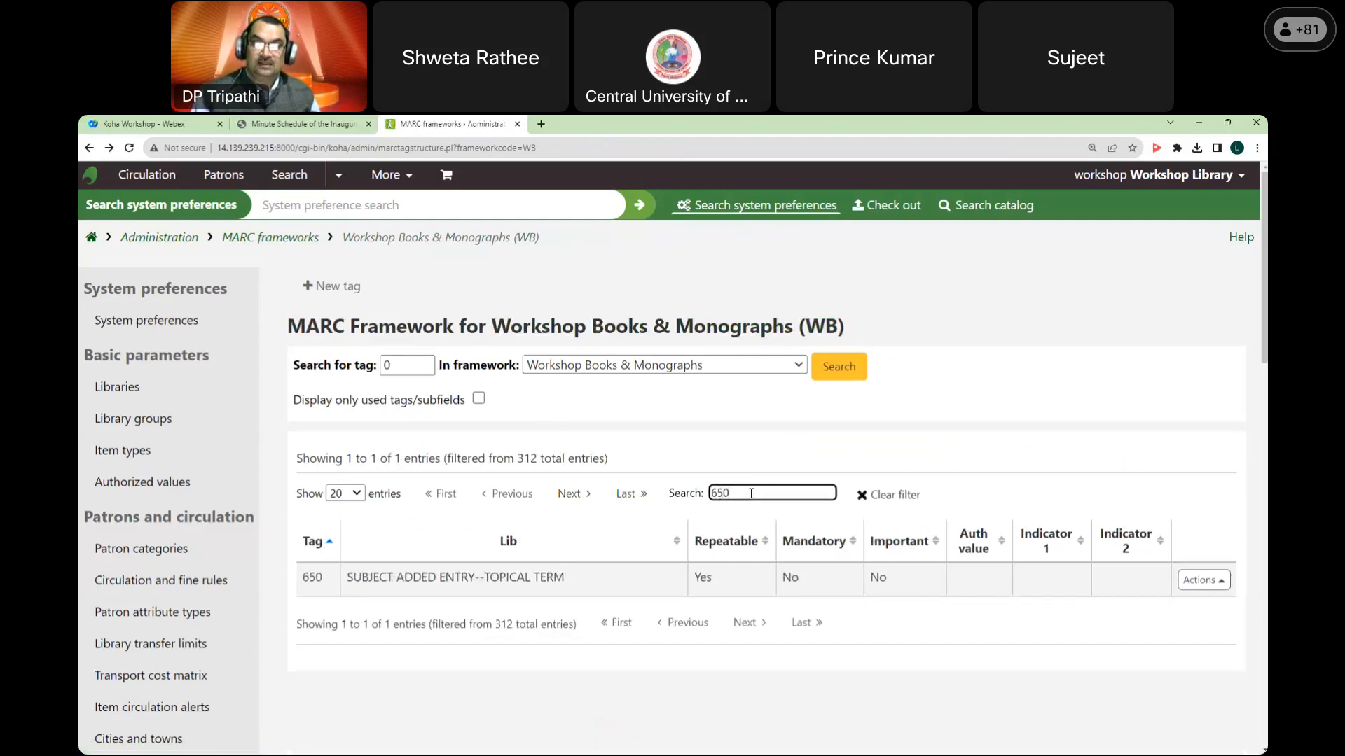
click(1205, 581)
click(1155, 522)
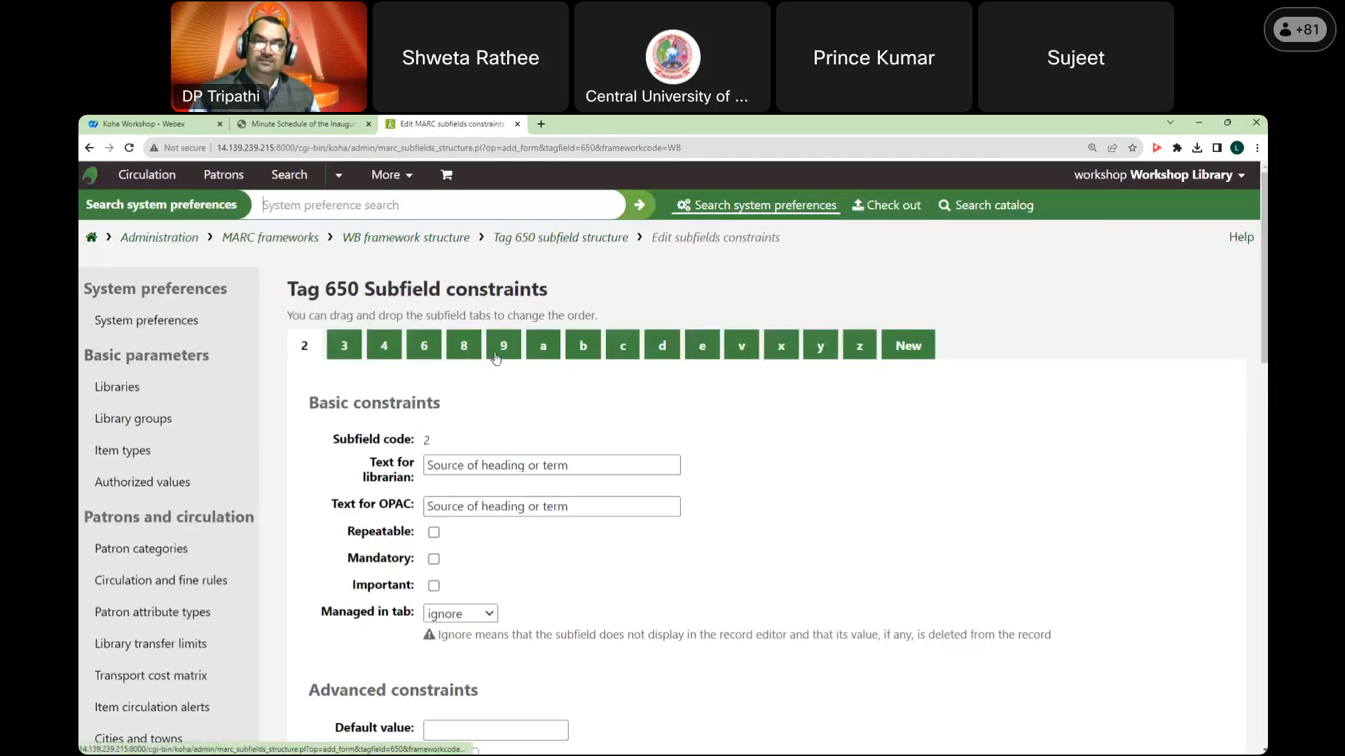
Step: Check tag 650 subfields a, b and c, noting Topical Term is repeatable, then return home
click(543, 346)
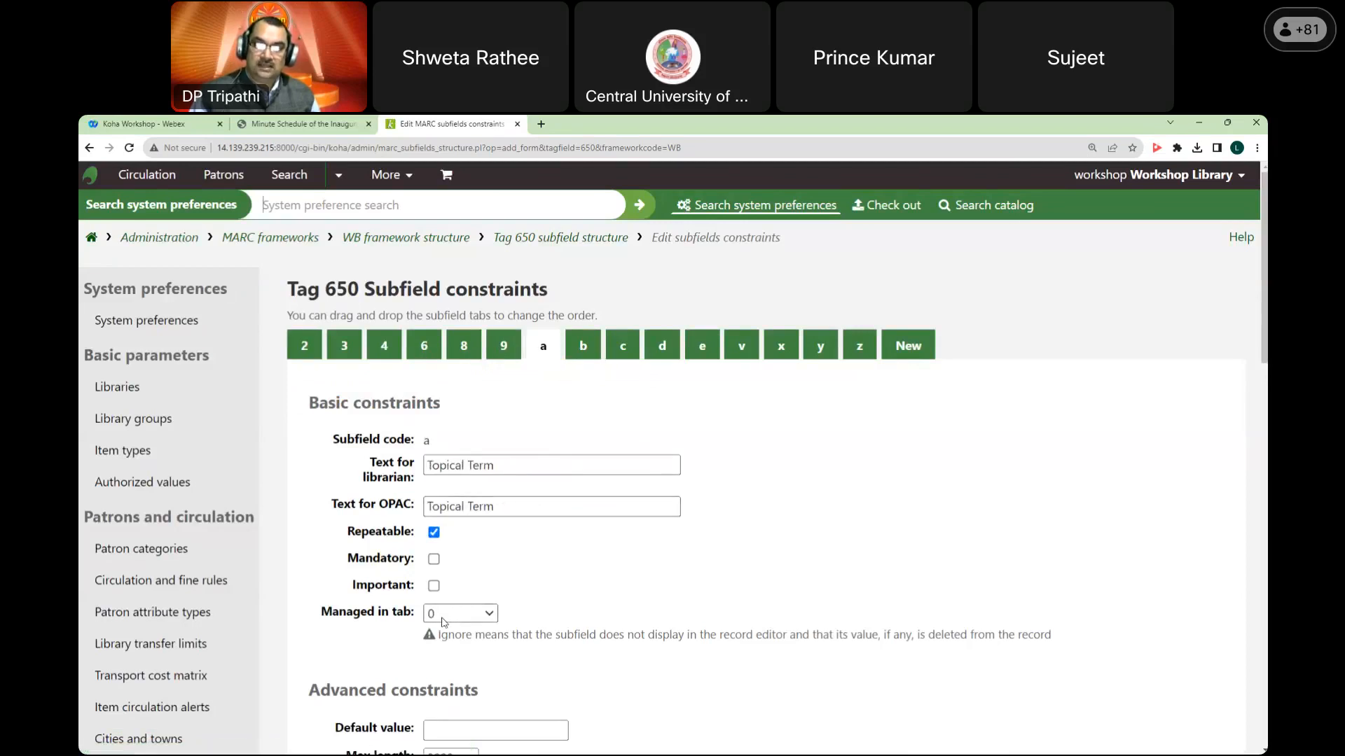
click(582, 345)
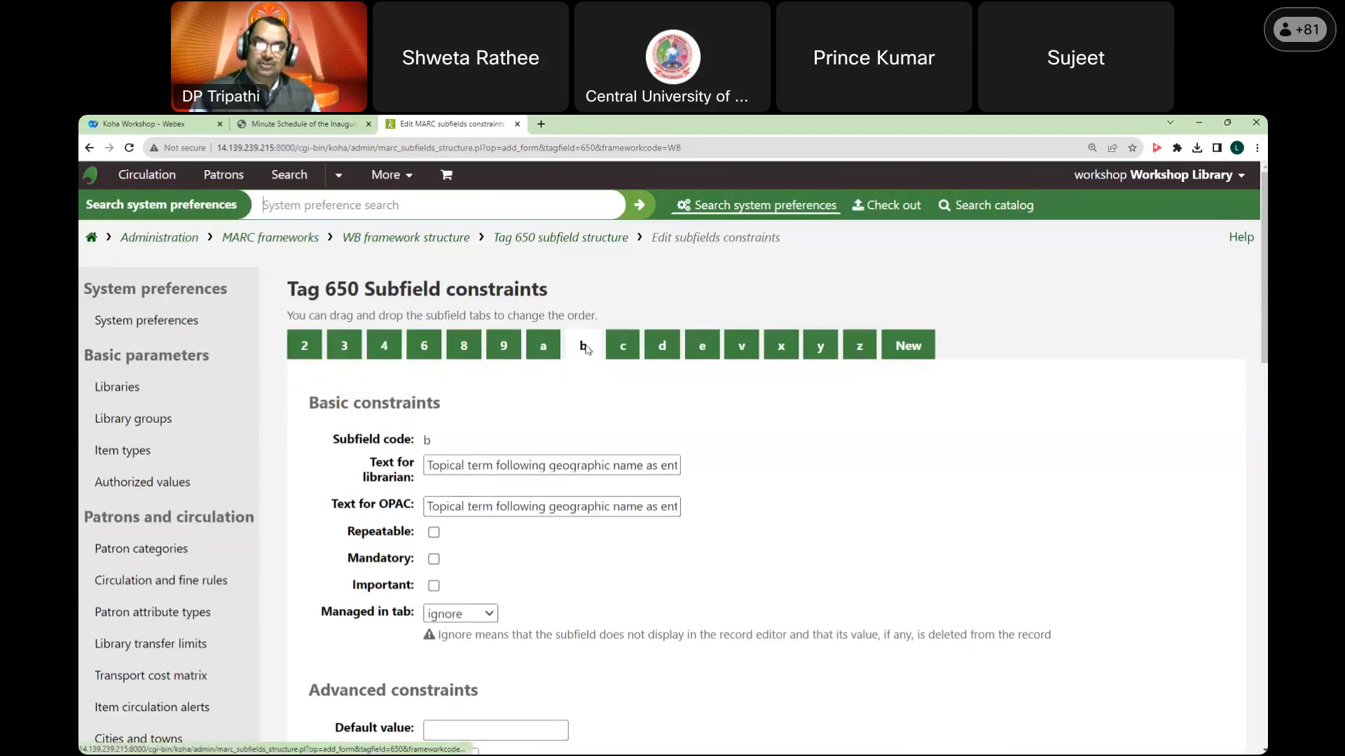
click(620, 355)
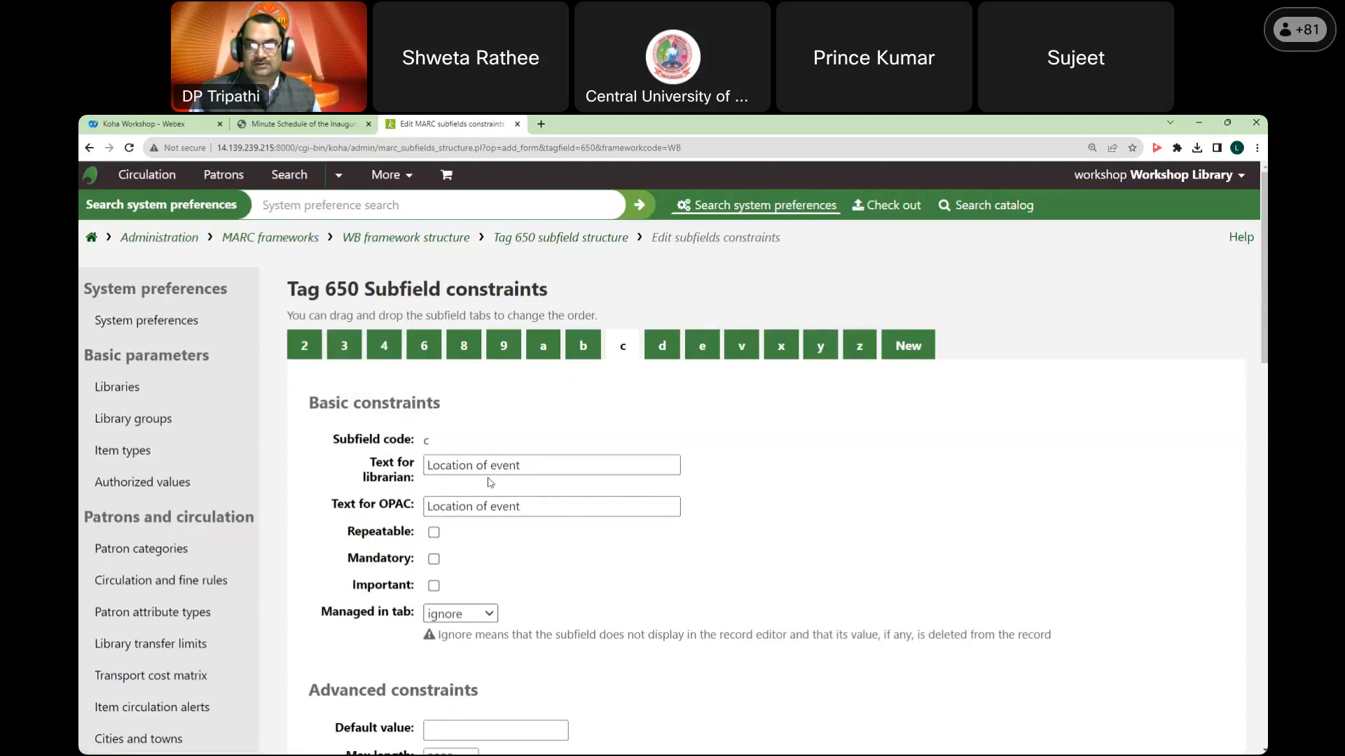
click(545, 346)
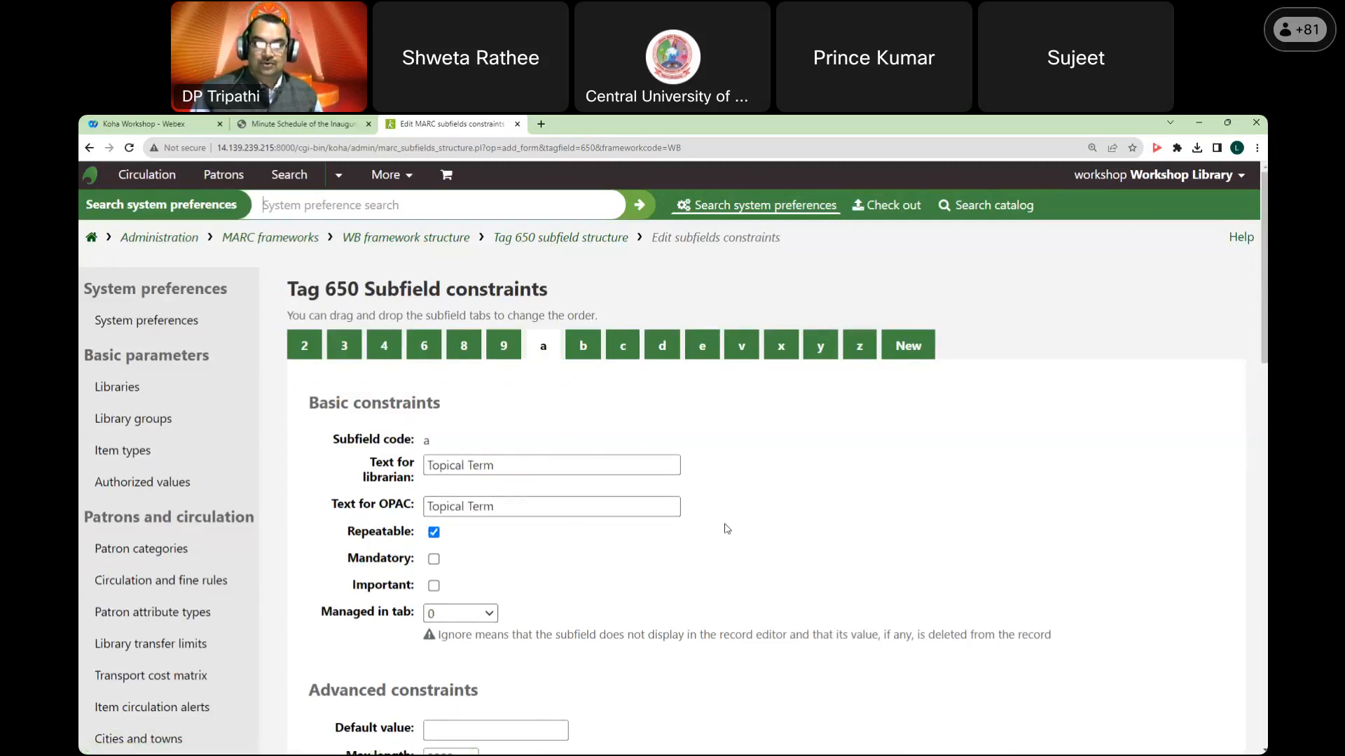
scroll(731, 527, down, 5)
scroll(732, 526, up, 6)
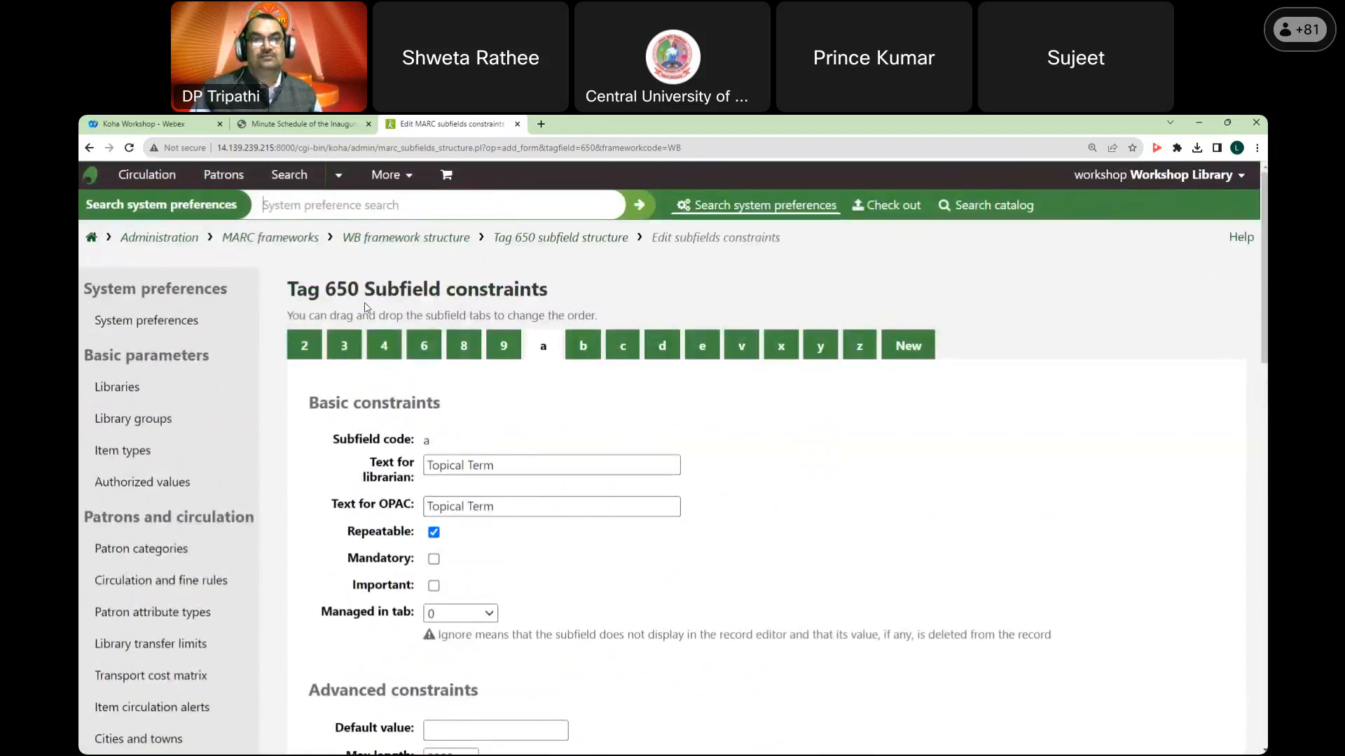
drag(287, 289, 548, 289)
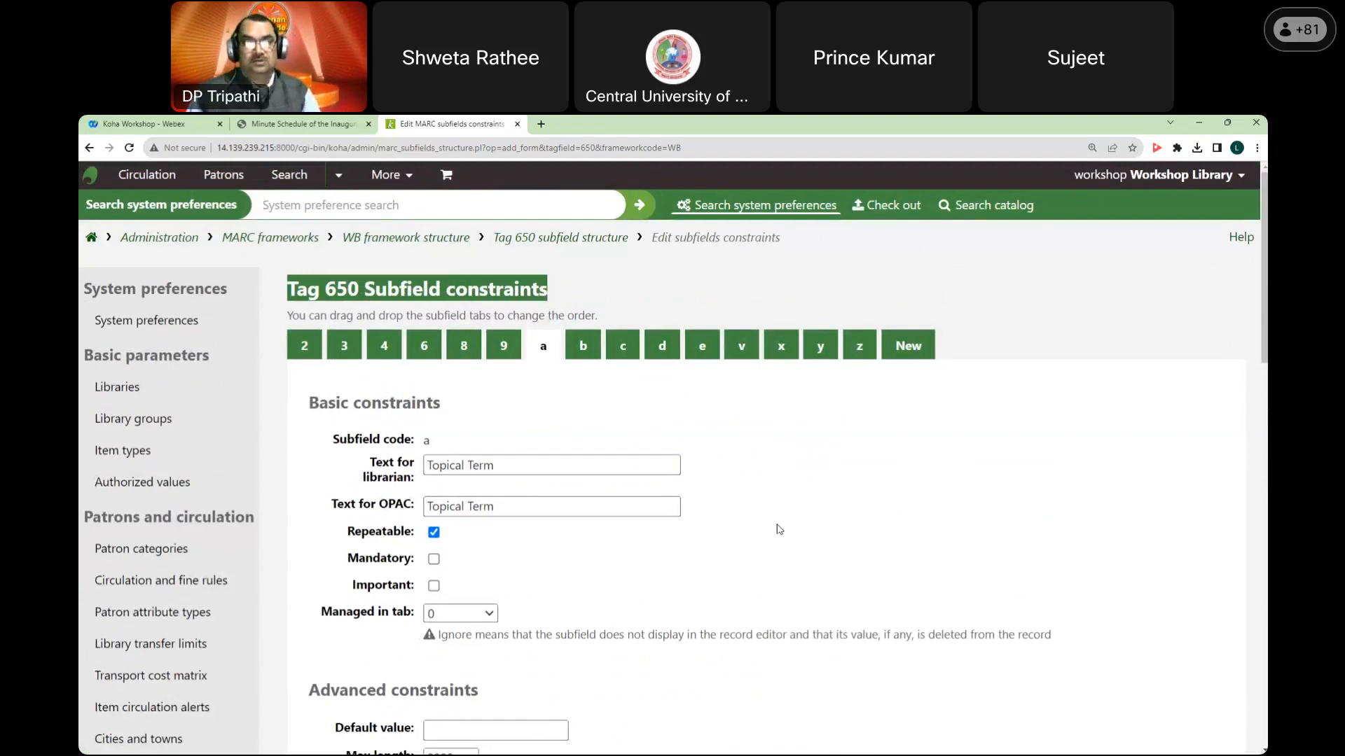
click(91, 238)
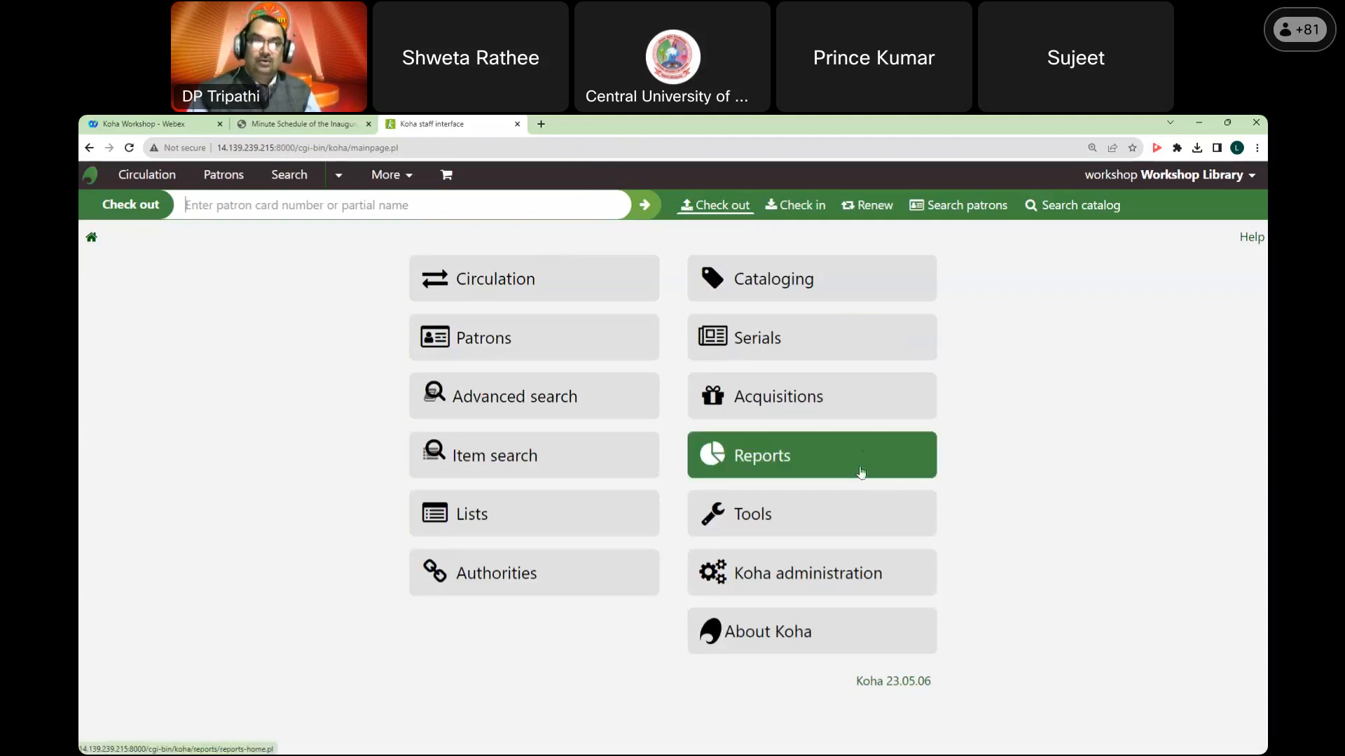
Step: Go to Koha administration's MARC bibliographic frameworks list and locate the WB Workshop Books & Monographs framework
click(856, 577)
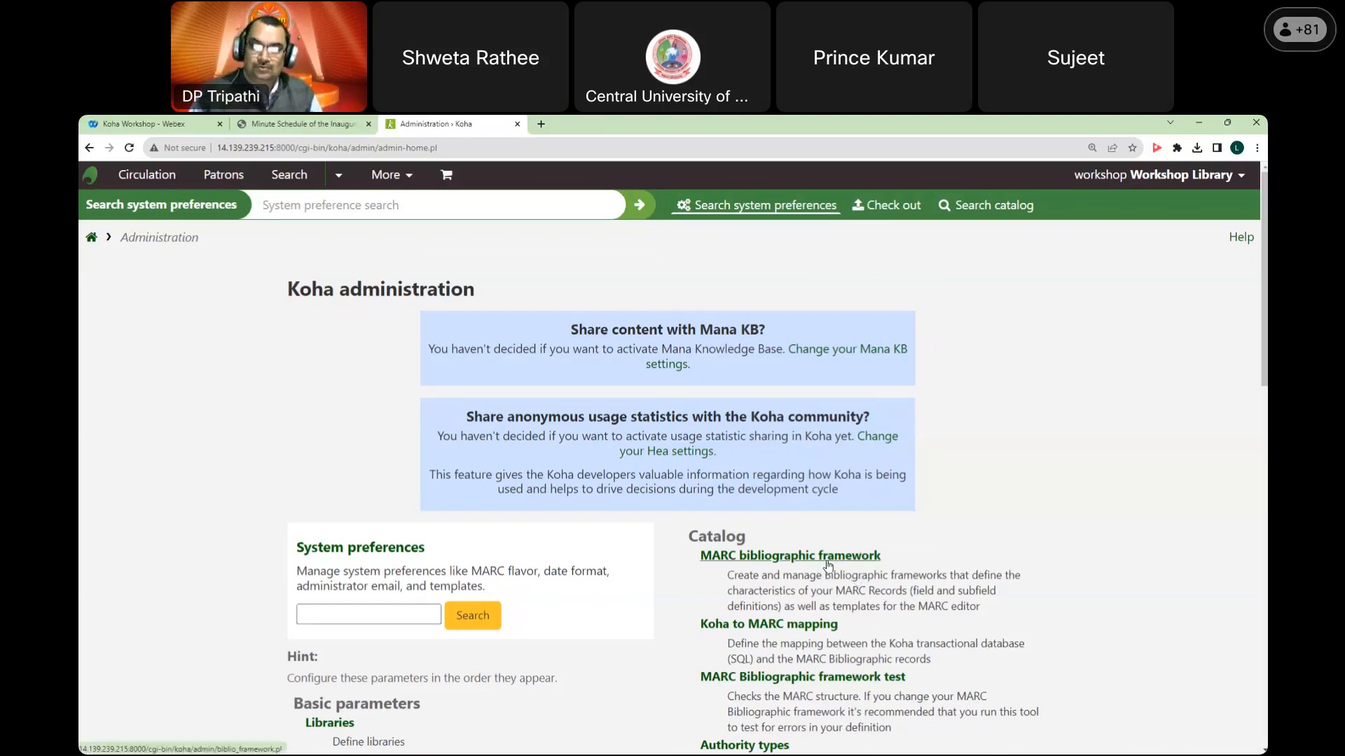
click(828, 564)
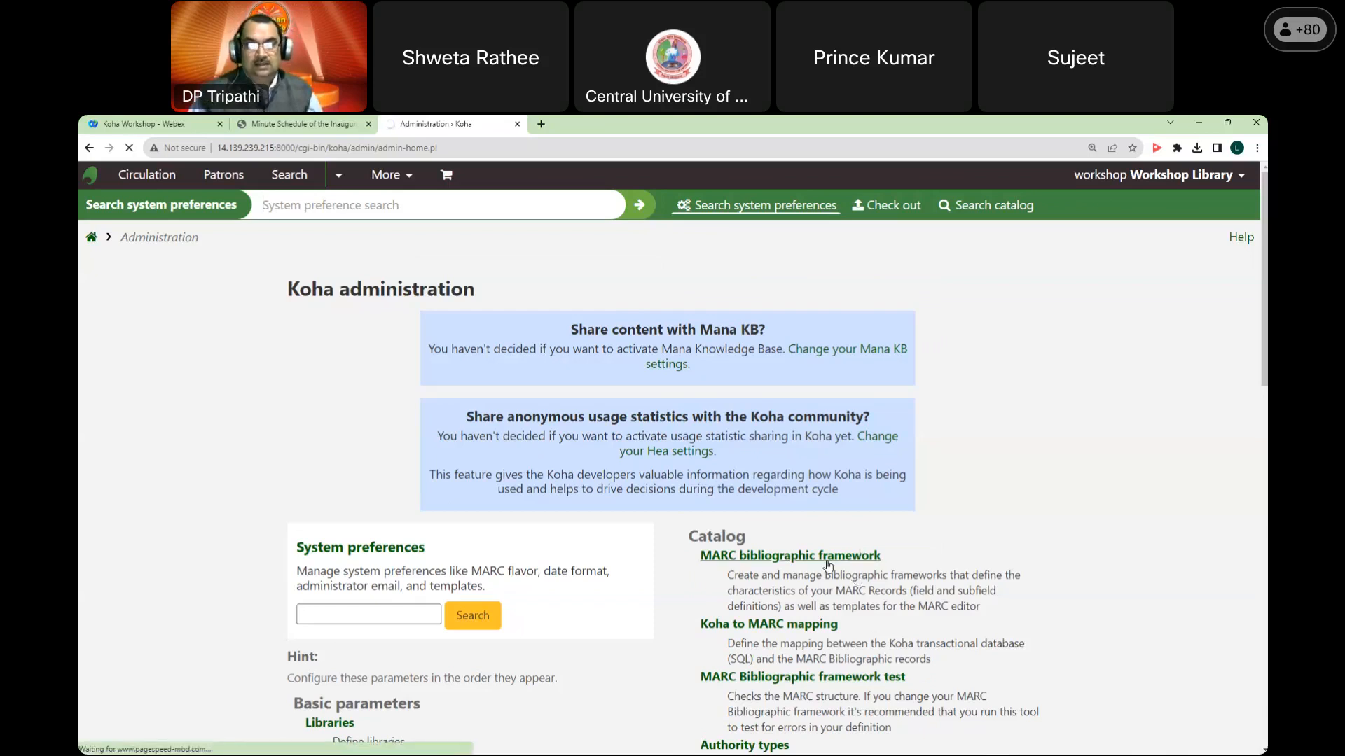
scroll(825, 564, down, 3)
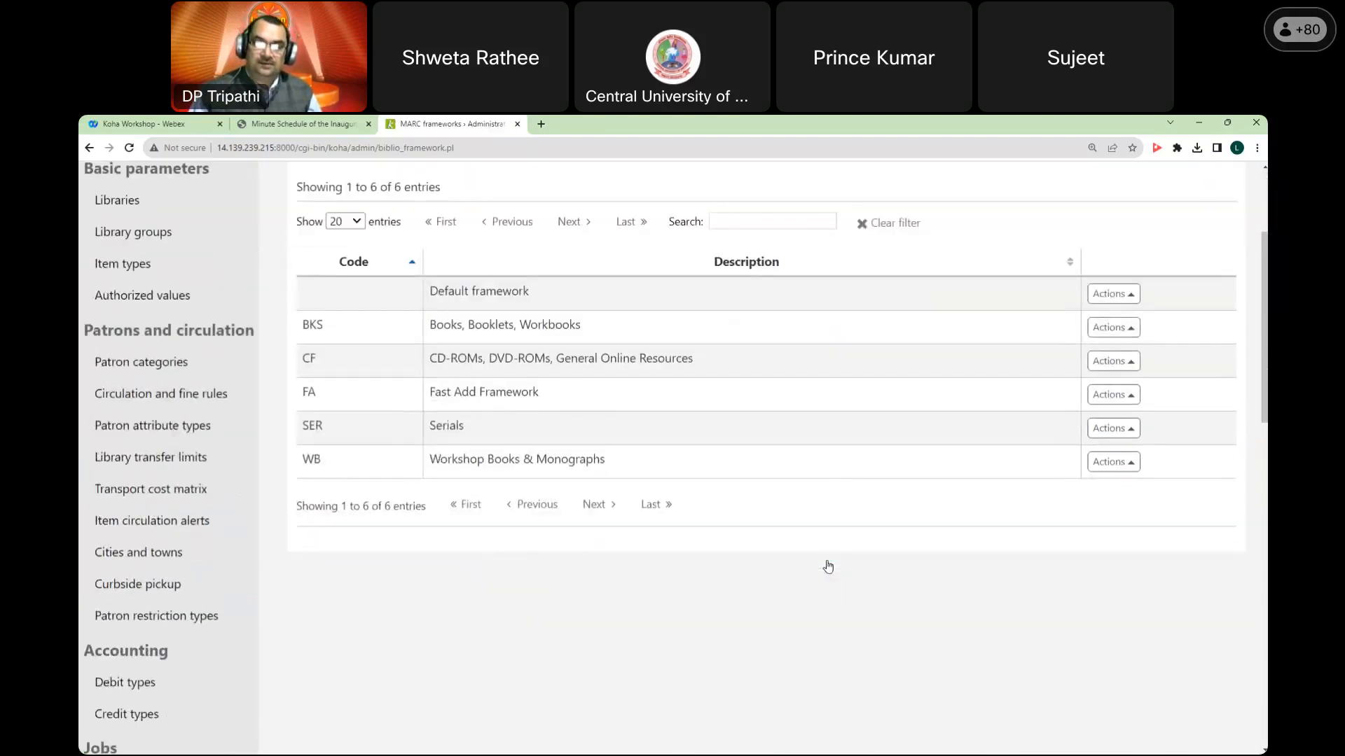
drag(300, 461, 623, 465)
Step: Export the WB Workshop Books & Monographs framework as a CSV spreadsheet
click(596, 465)
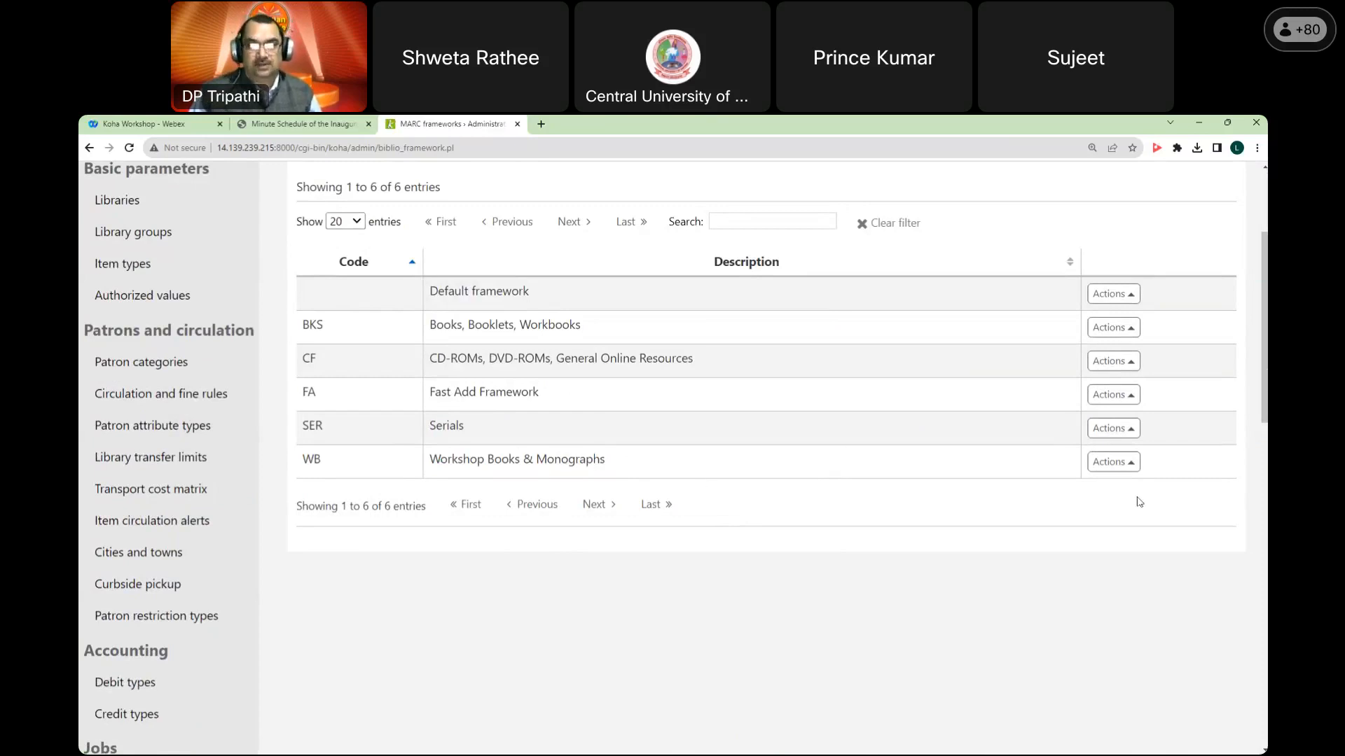
click(1130, 465)
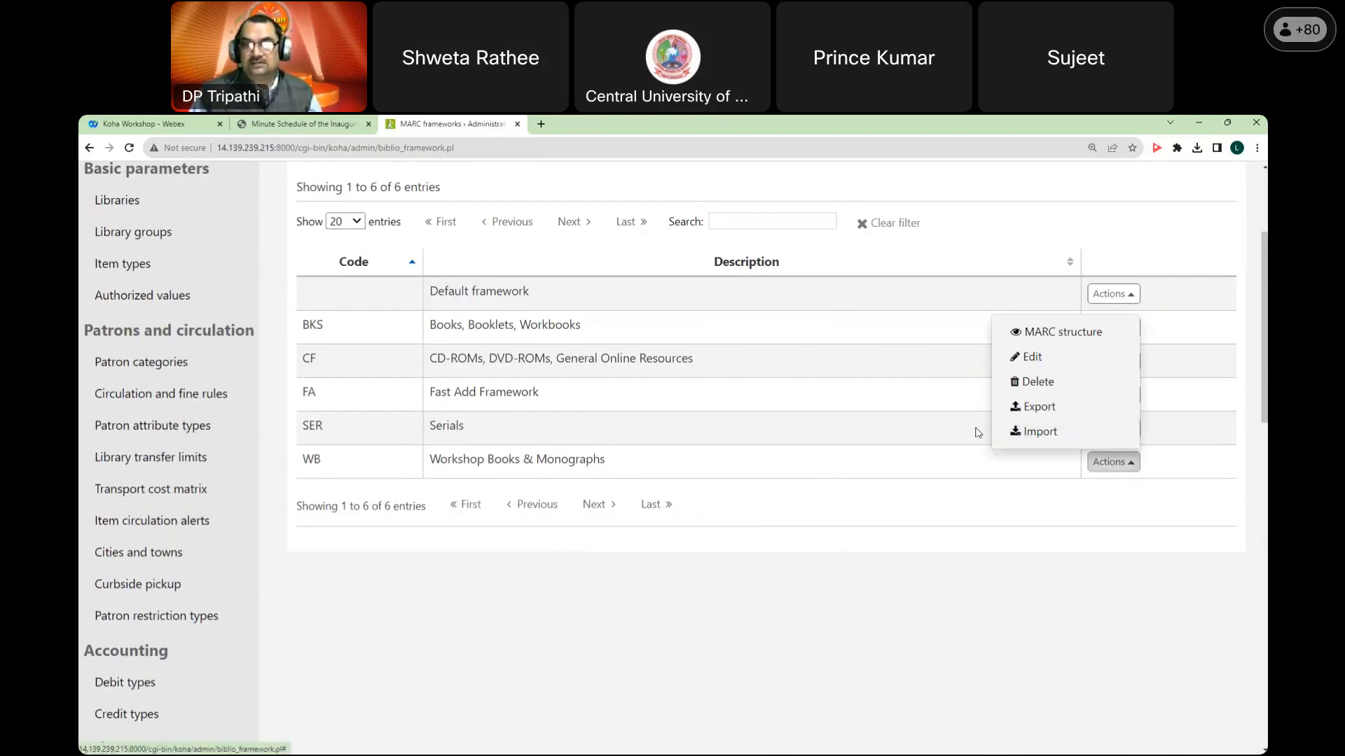
click(1043, 407)
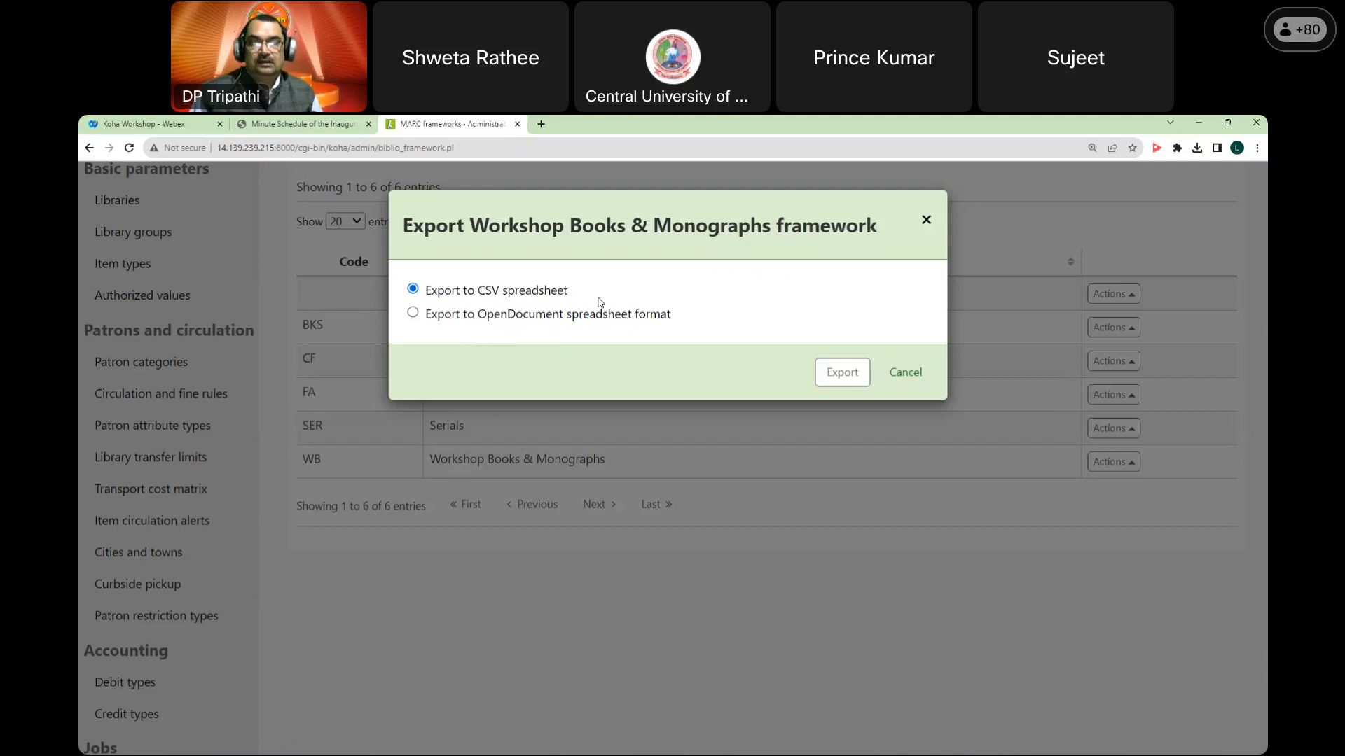
click(844, 376)
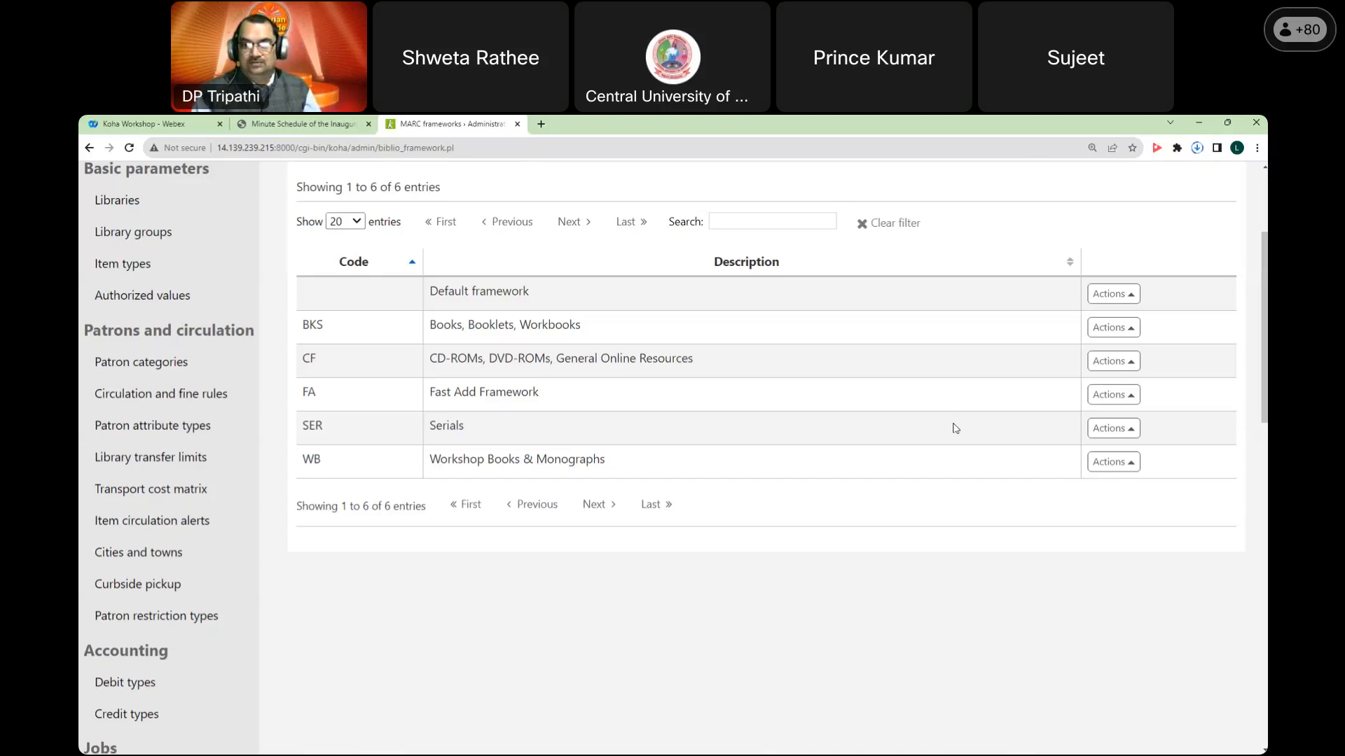
Step: Return to the staff home page and confirm export_WB.csv appears in Chrome's downloads
scroll(851, 455, up, 3)
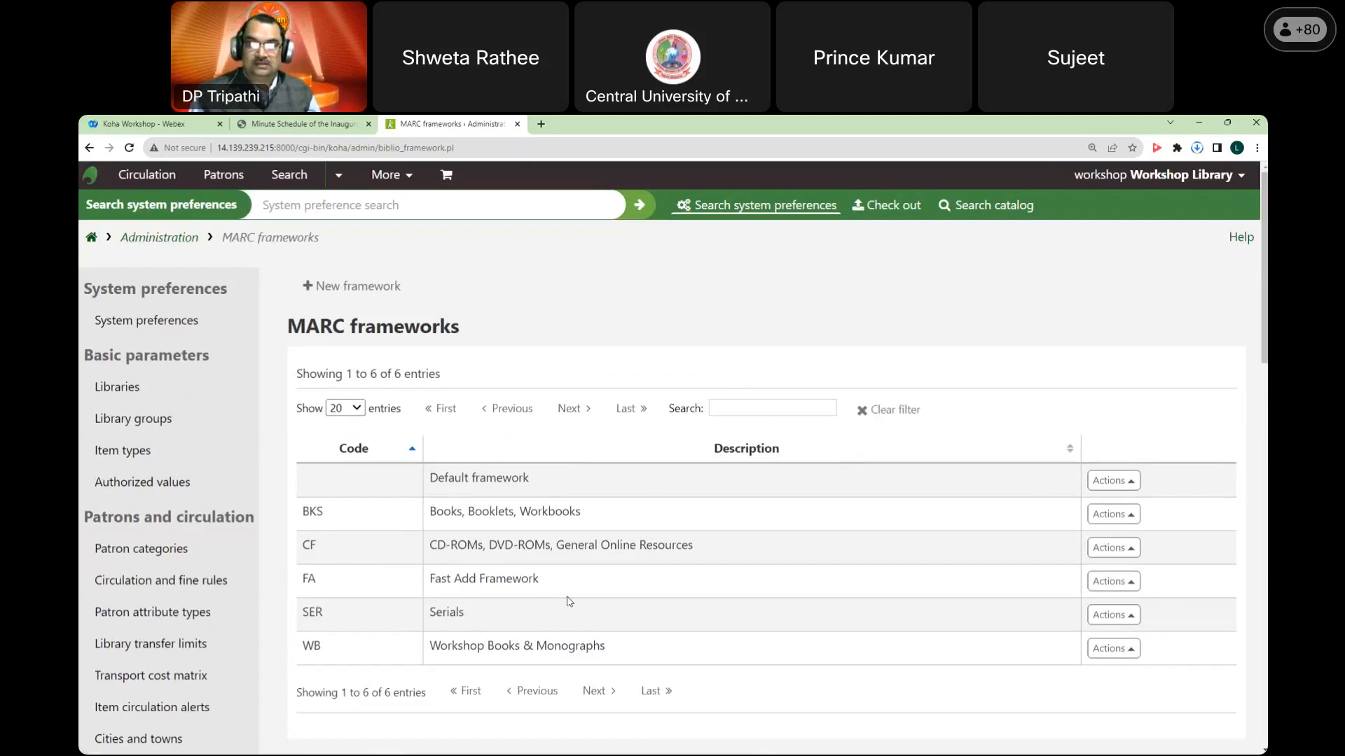
click(107, 323)
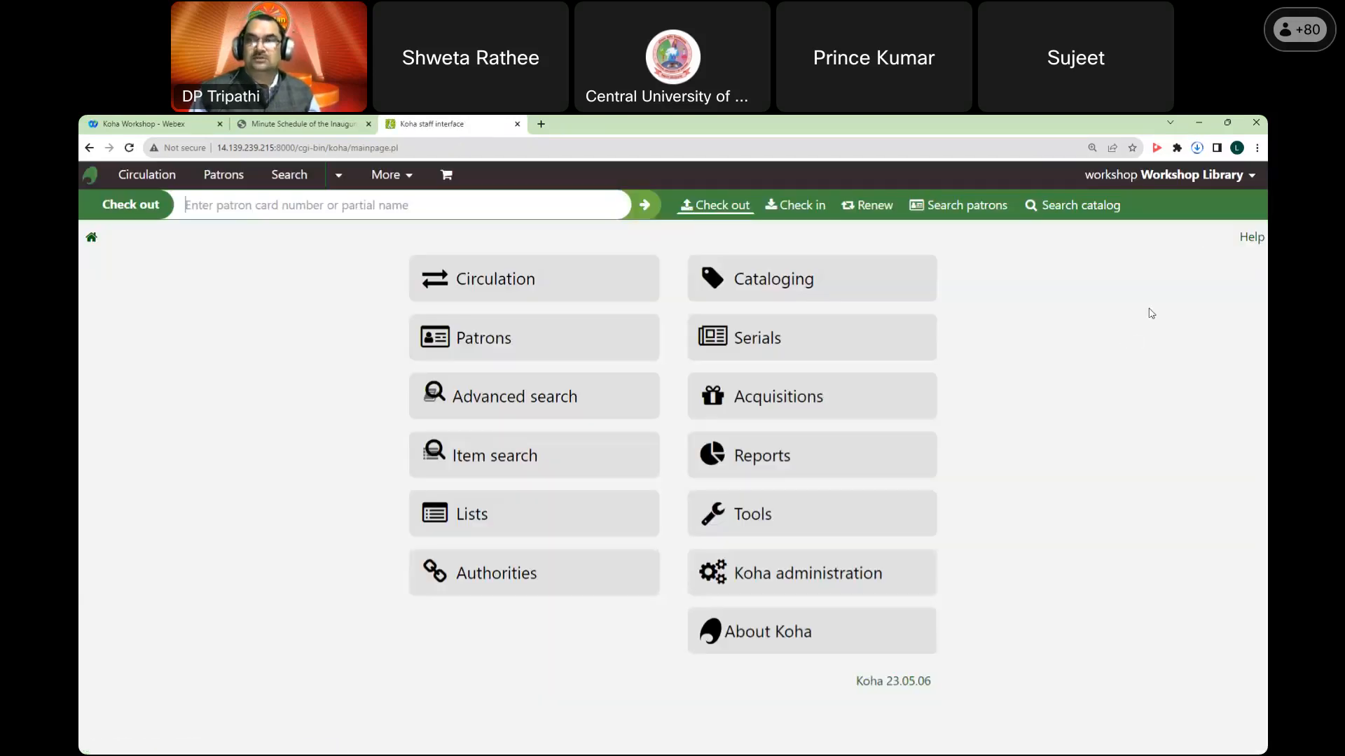
click(1198, 148)
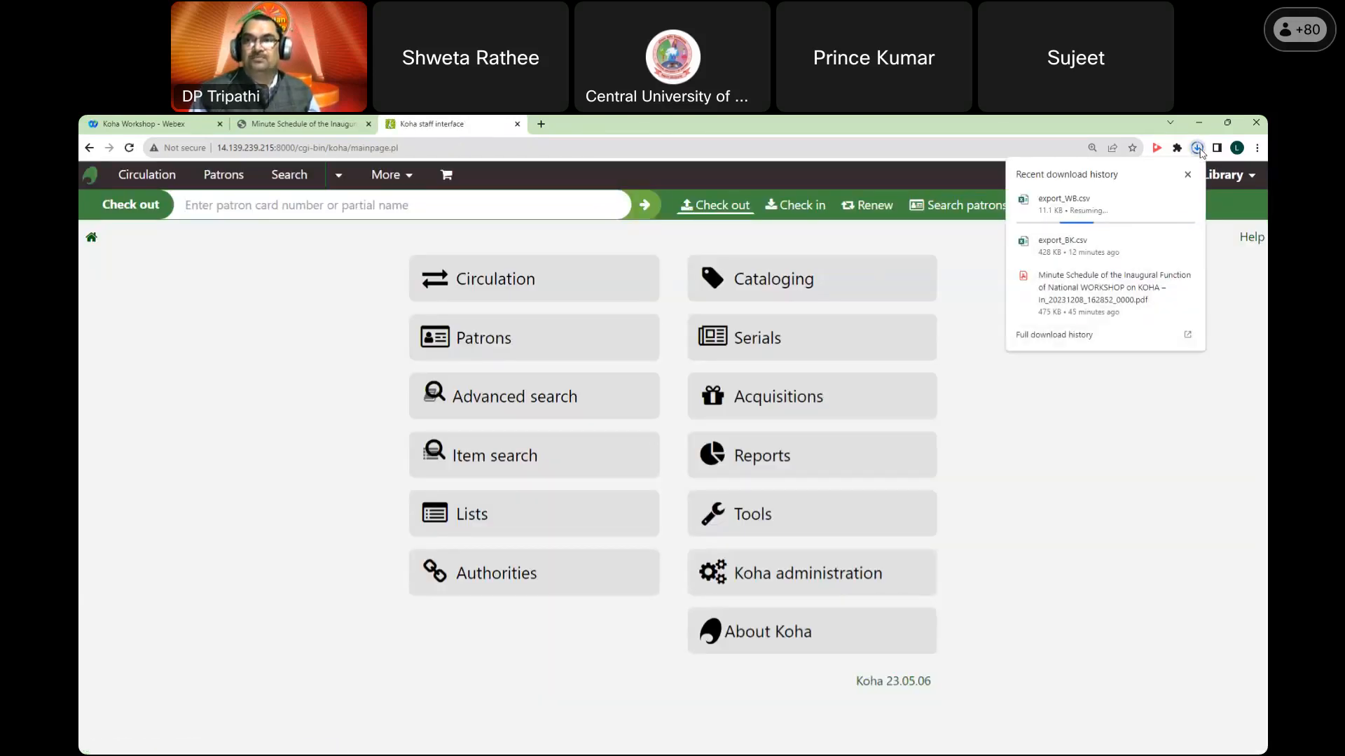
click(1020, 405)
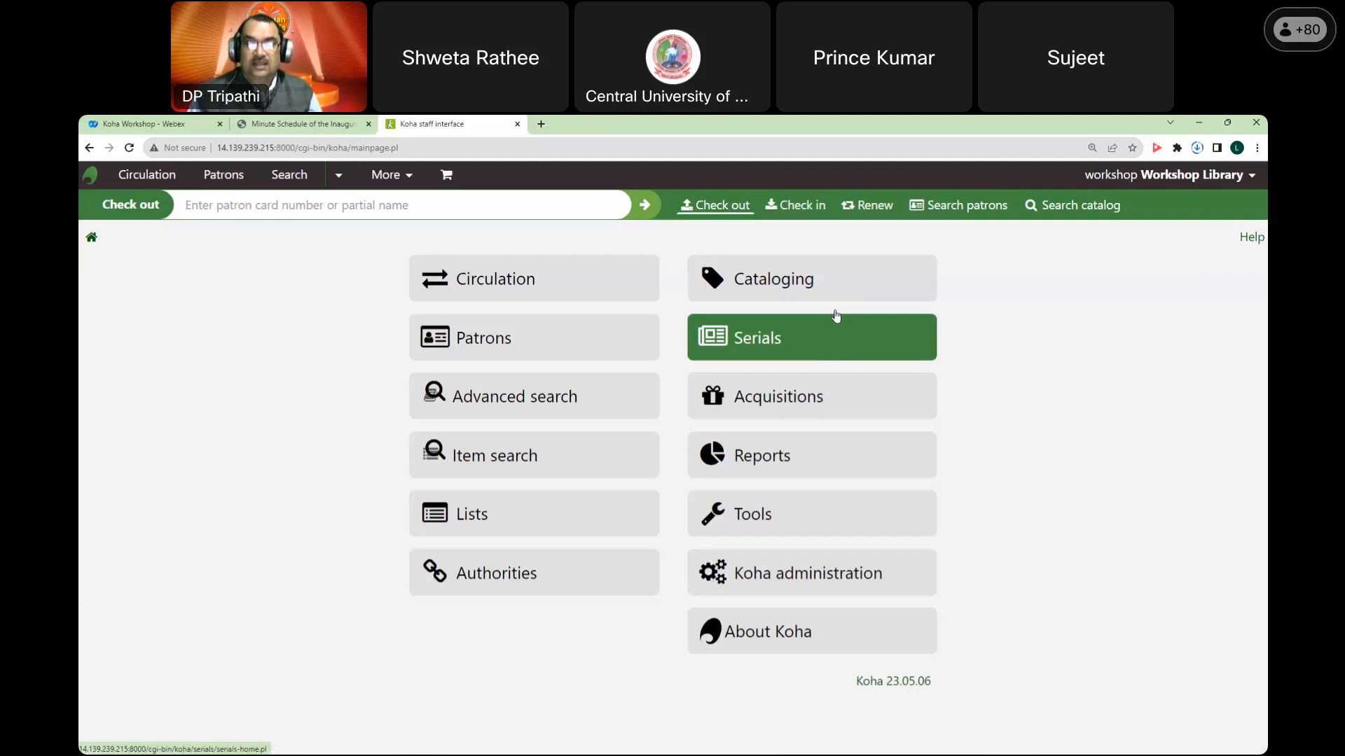
click(844, 291)
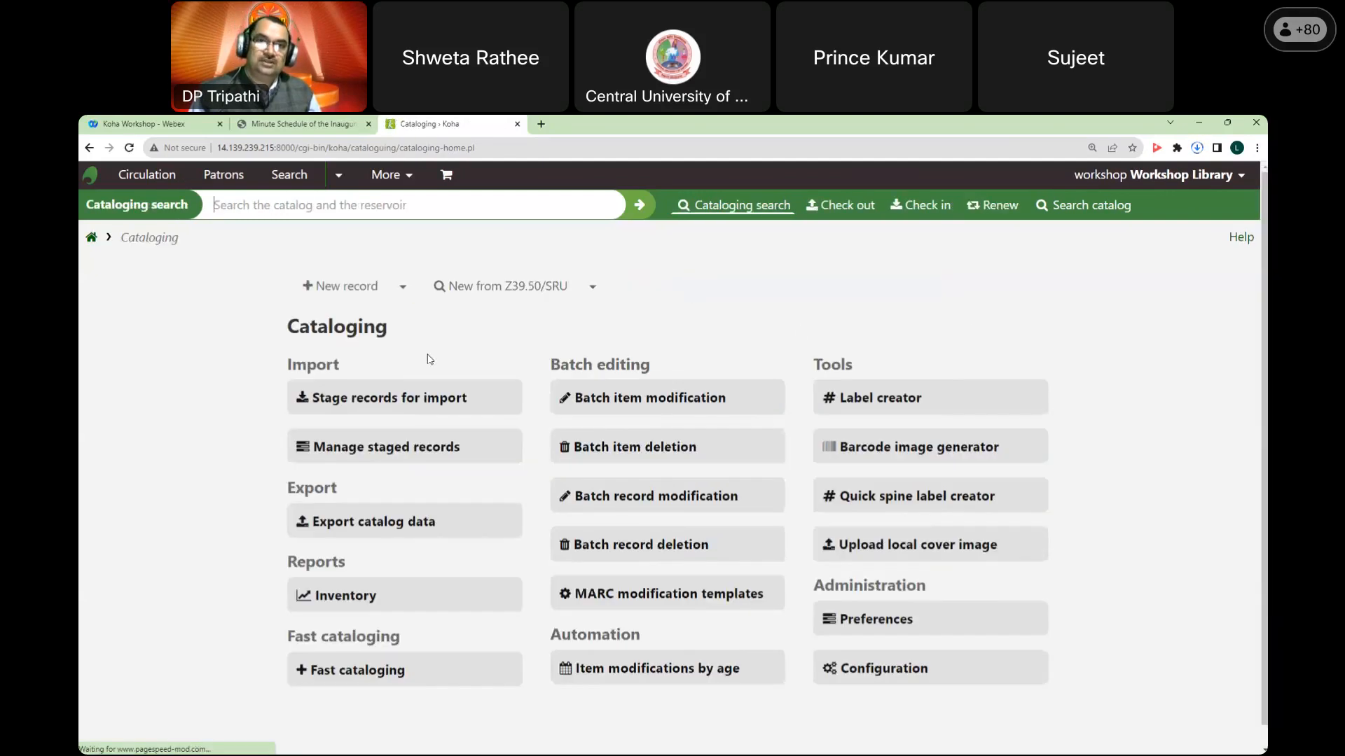
click(404, 291)
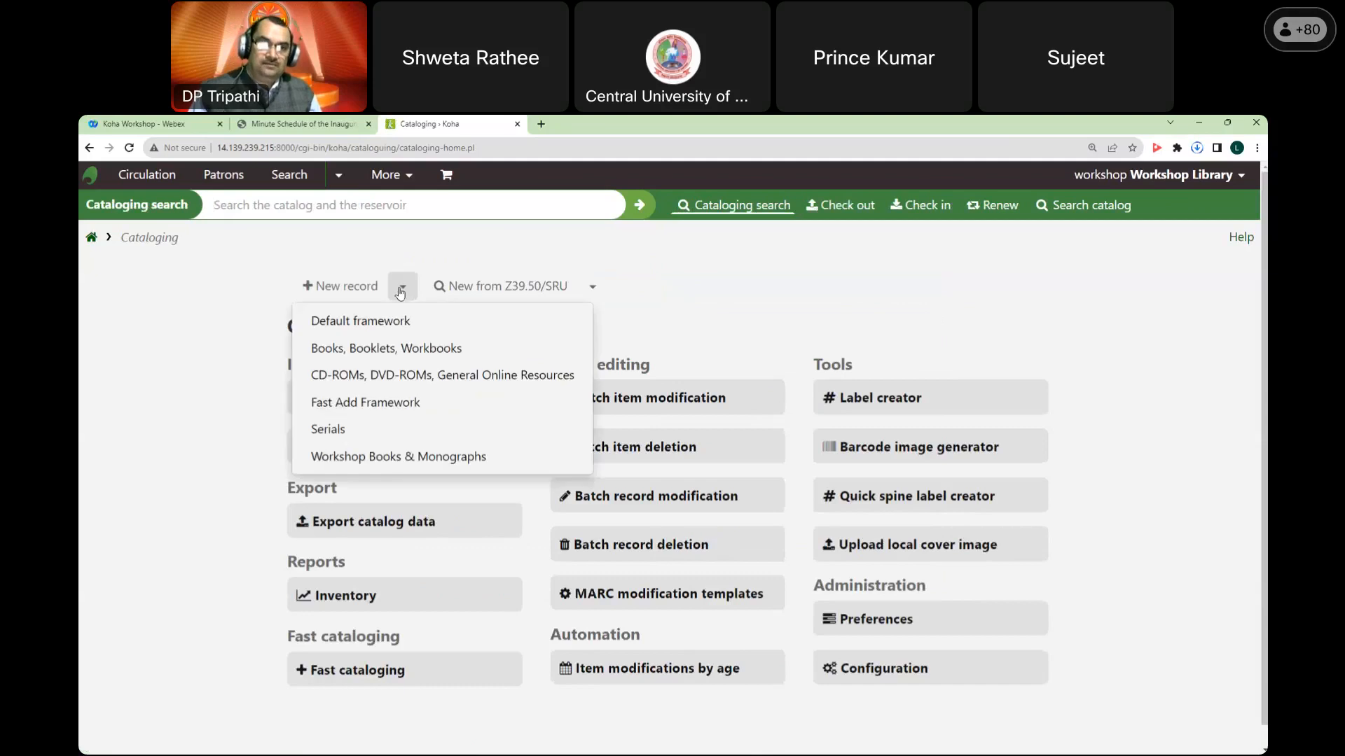
click(378, 457)
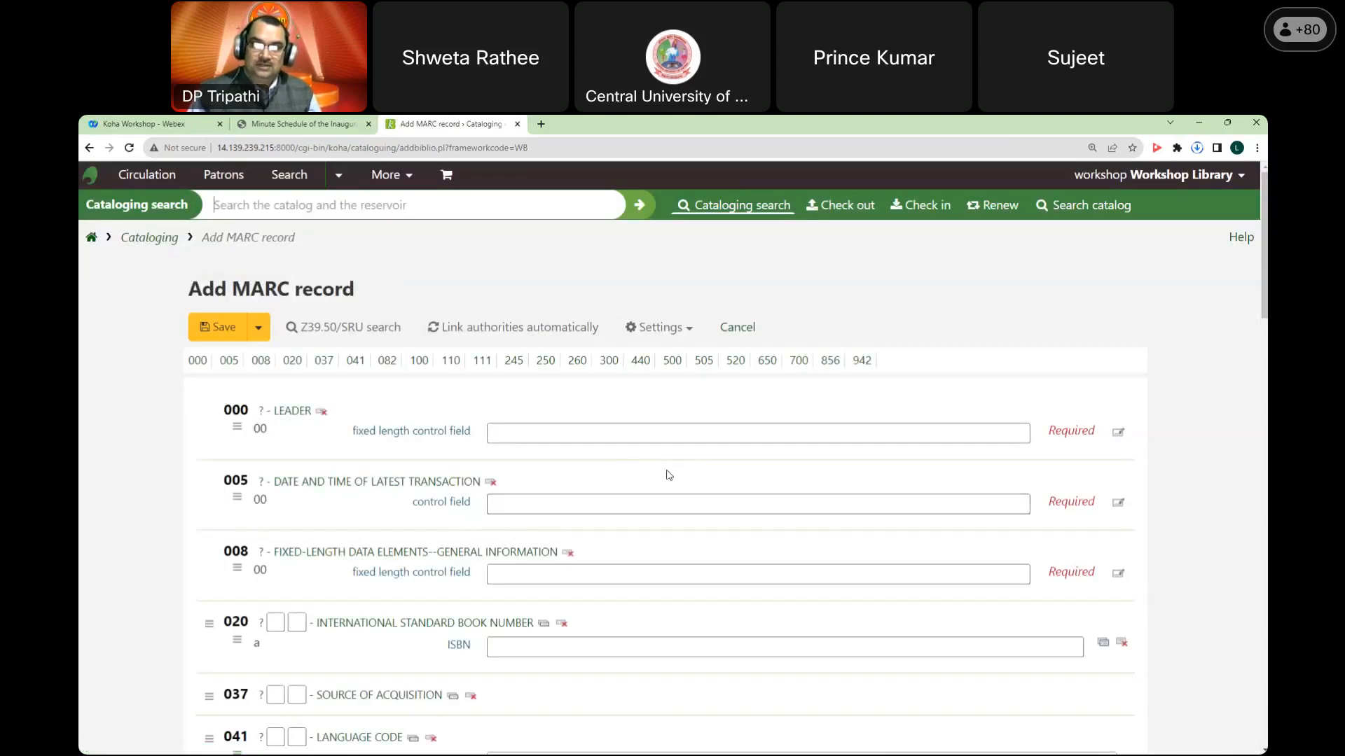
scroll(669, 469, down, 4)
scroll(677, 475, down, 4)
scroll(674, 471, up, 8)
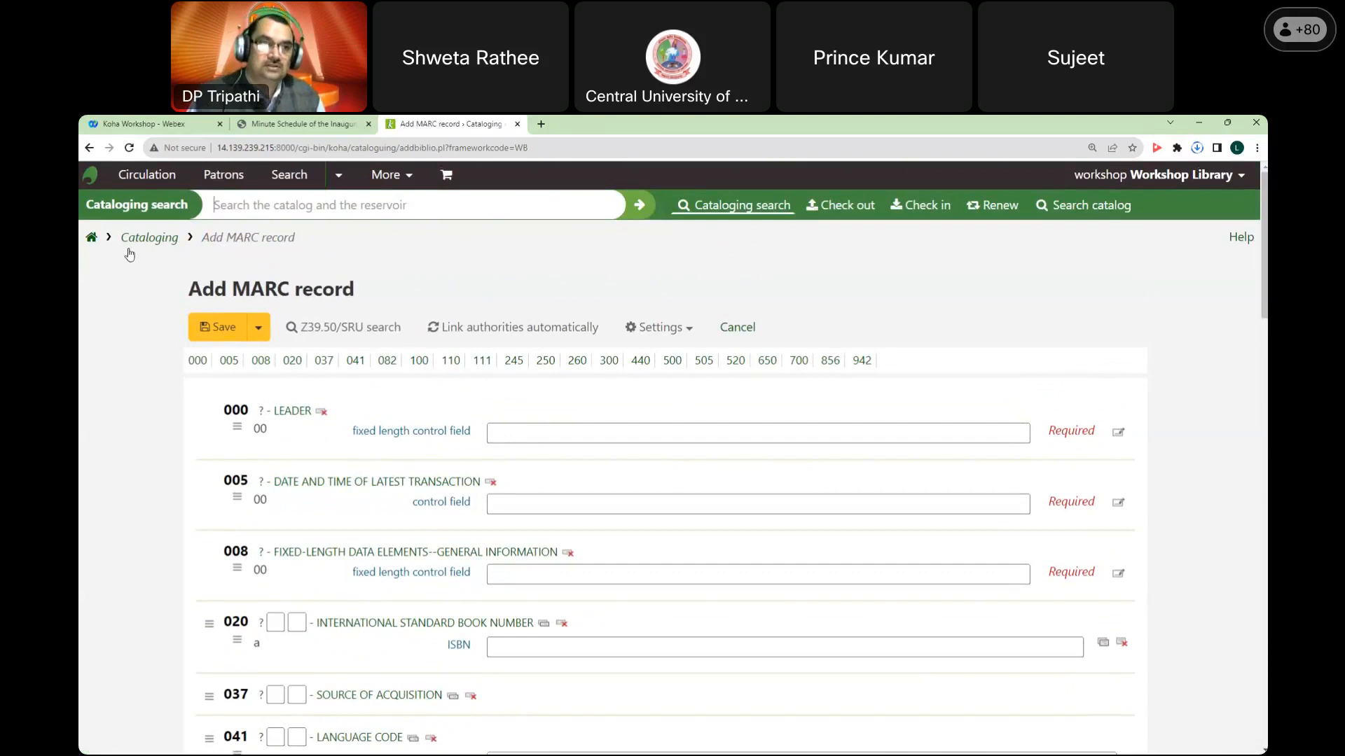
click(92, 239)
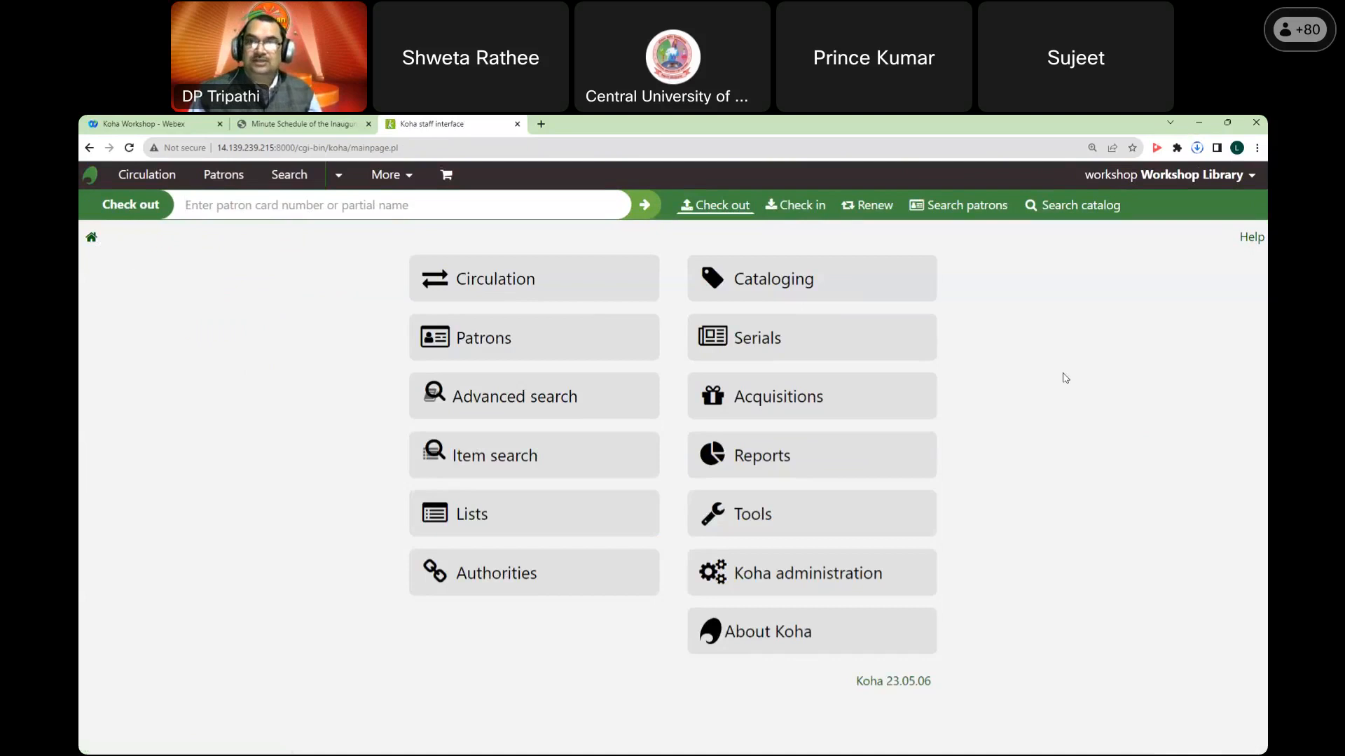
Step: In Cataloging, start a New from Z39.50/SRU record using the Workshop Books & Monographs framework, enlarging the search window
click(889, 291)
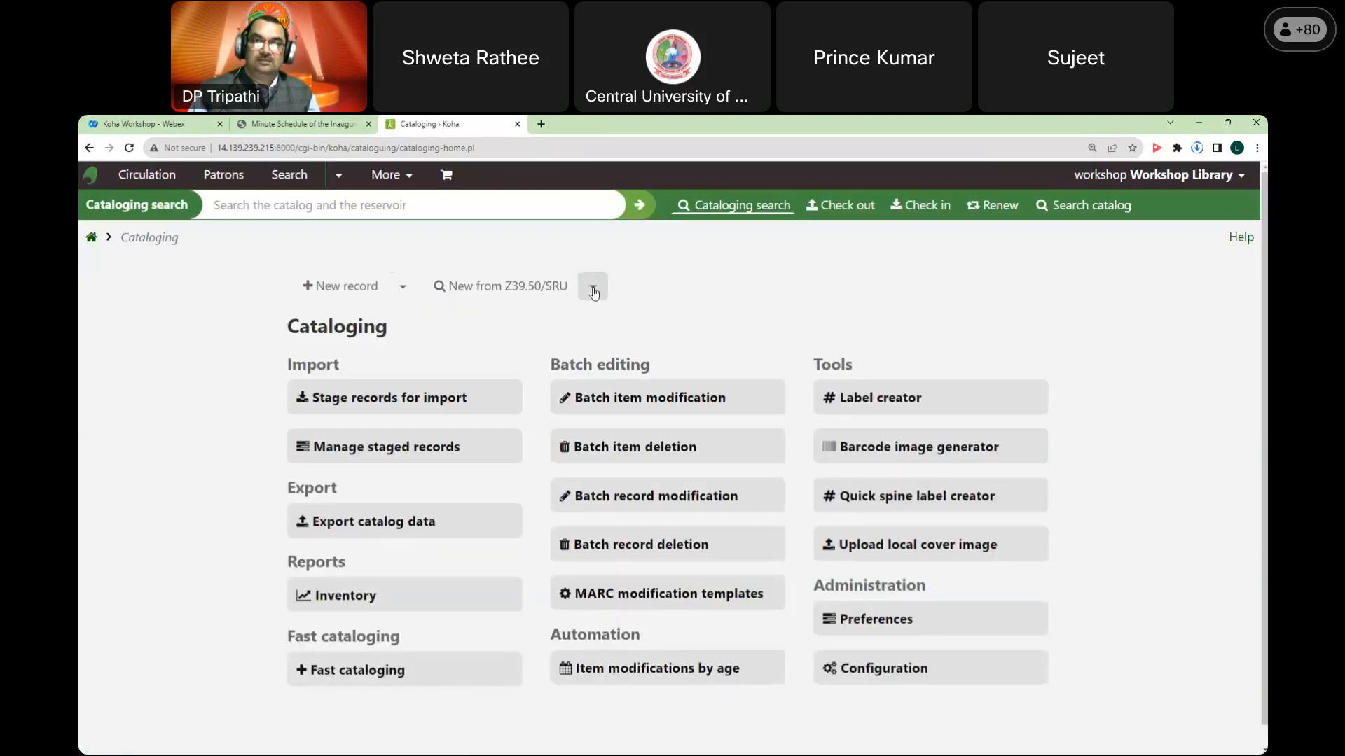
click(593, 293)
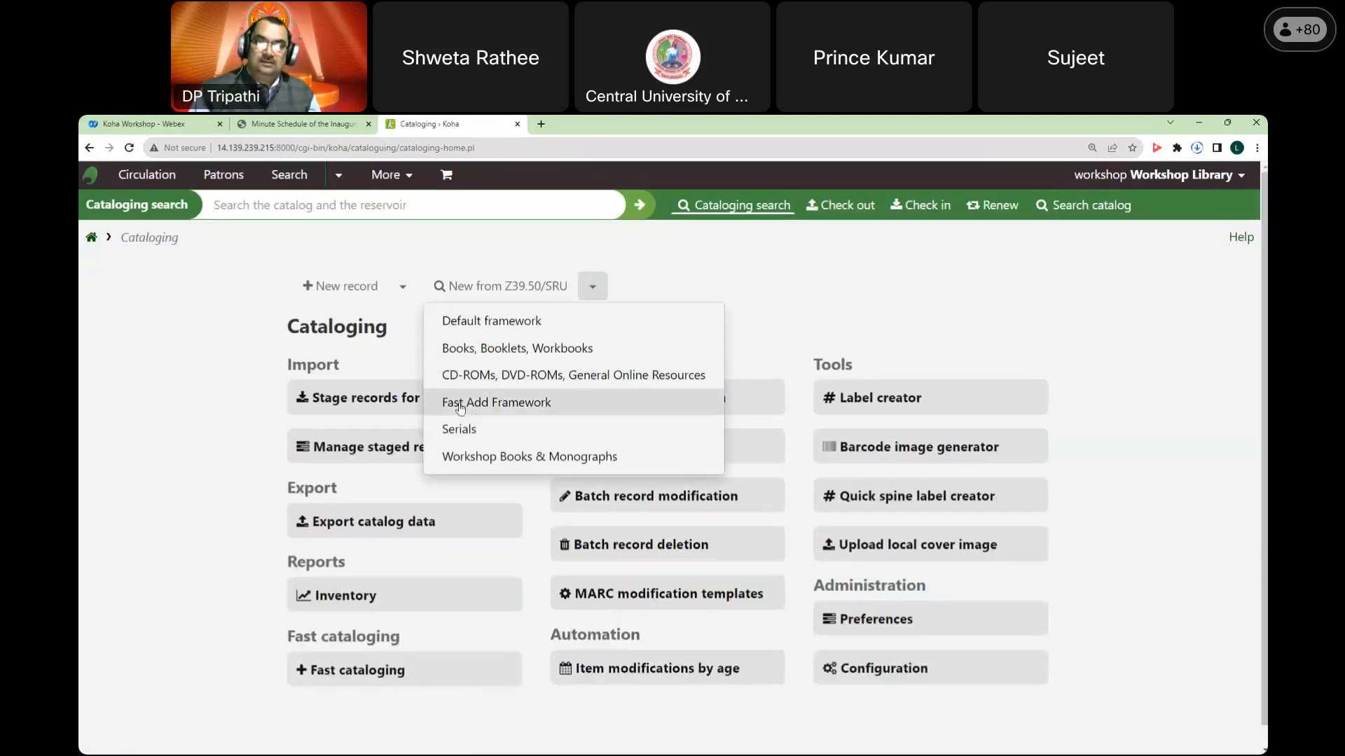
click(405, 288)
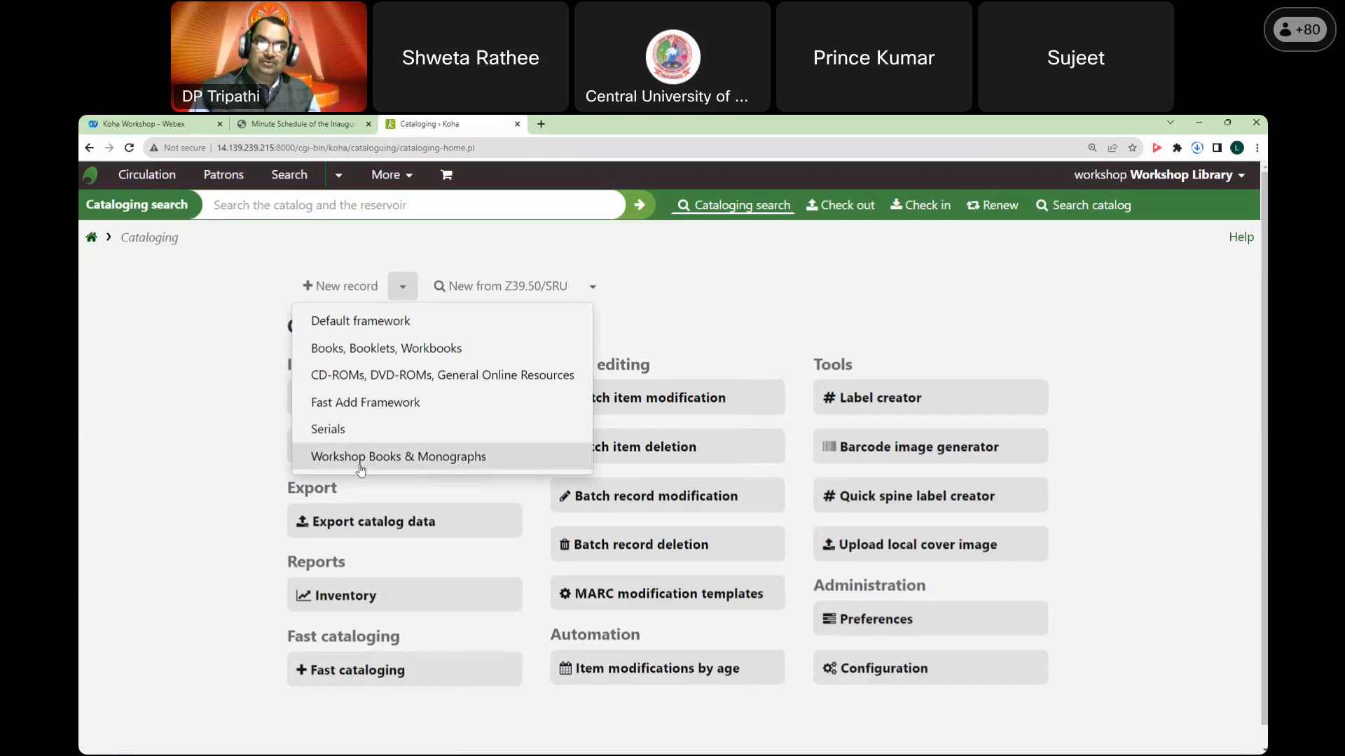
click(598, 291)
click(599, 293)
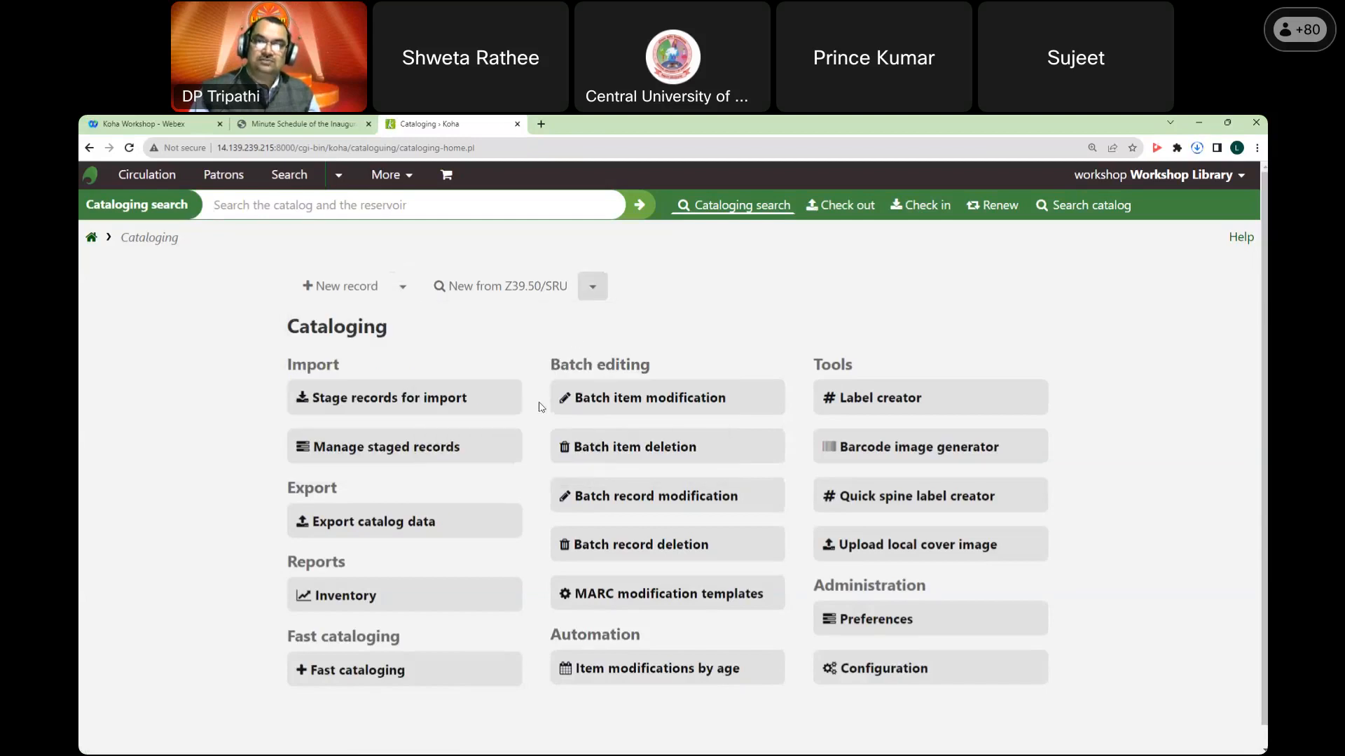
click(594, 288)
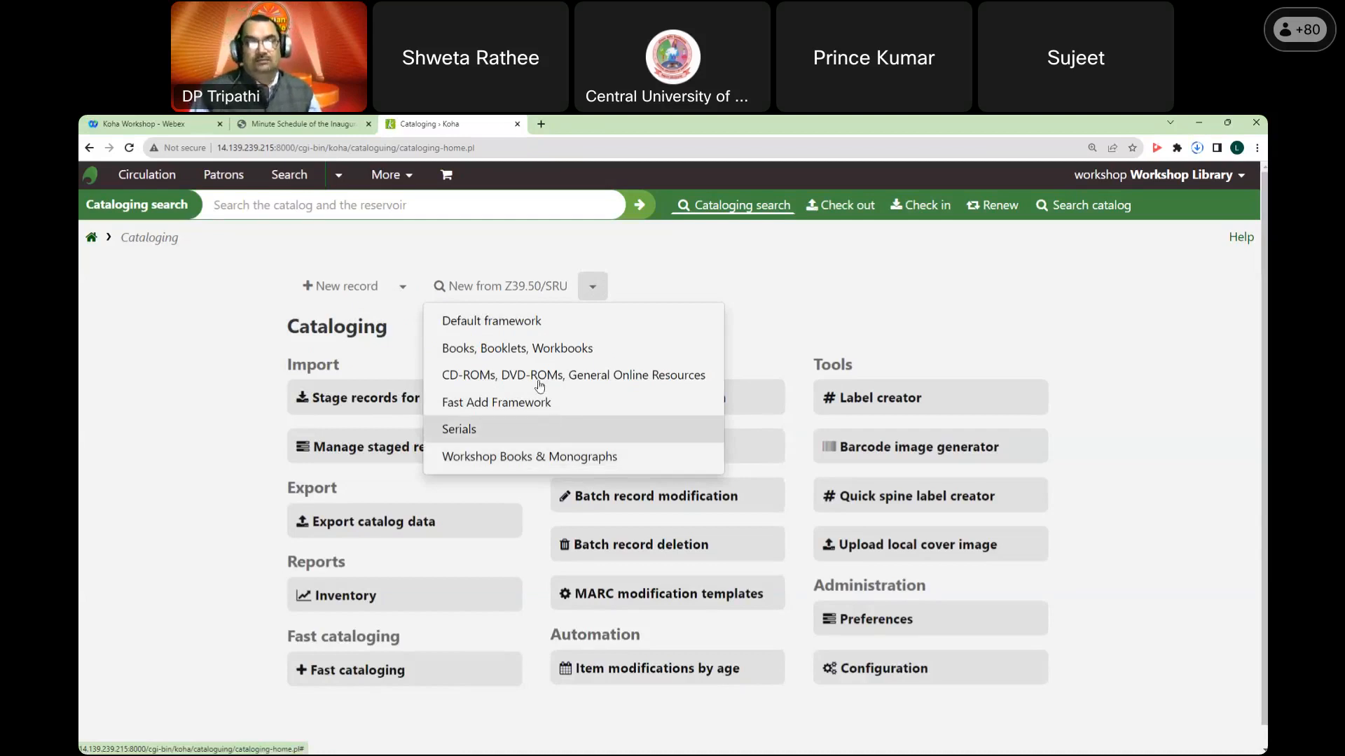
click(562, 459)
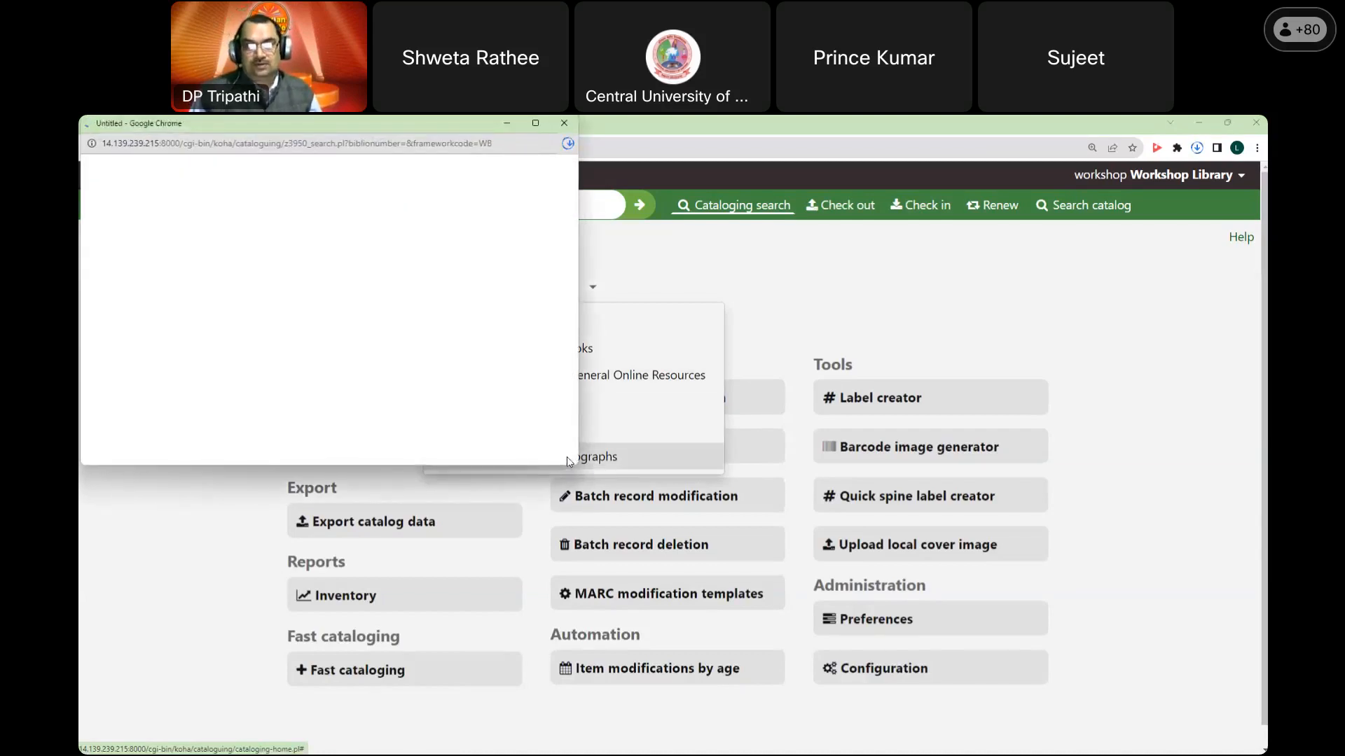
drag(578, 465, 826, 609)
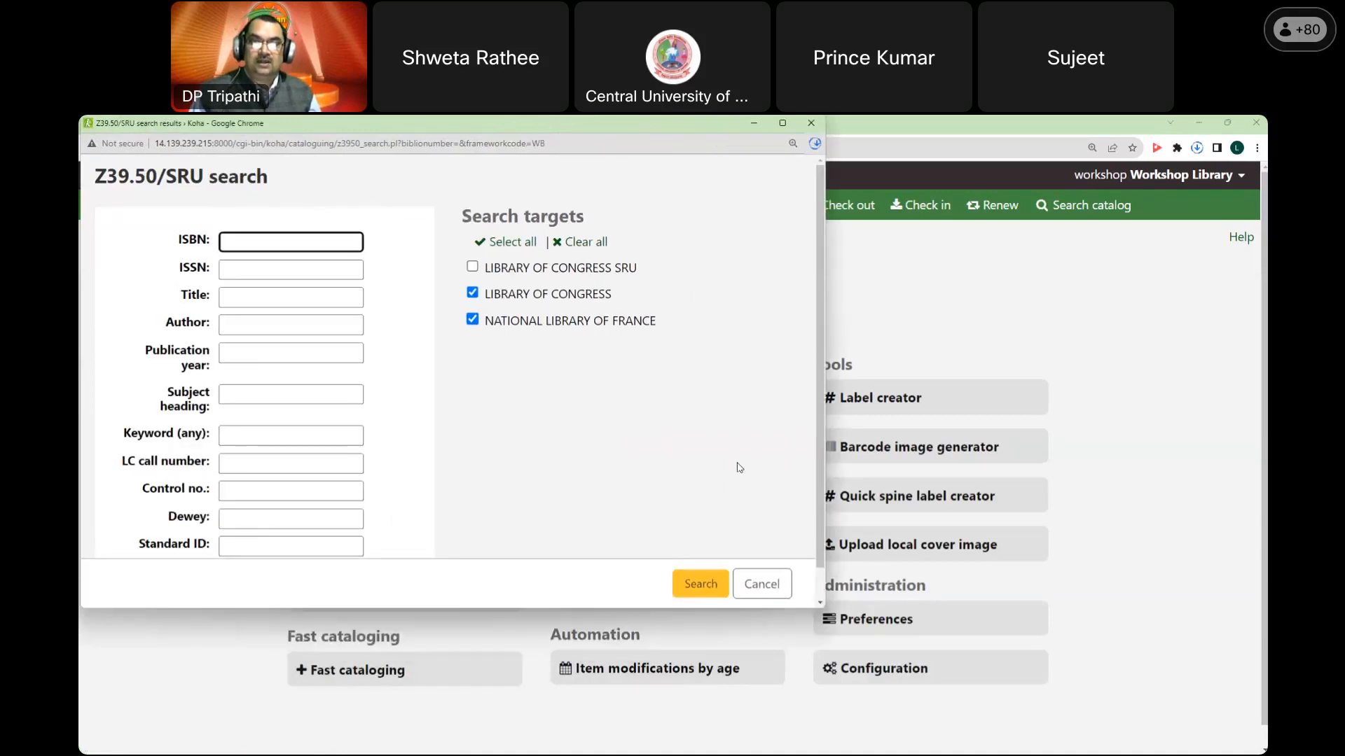
drag(543, 128, 610, 181)
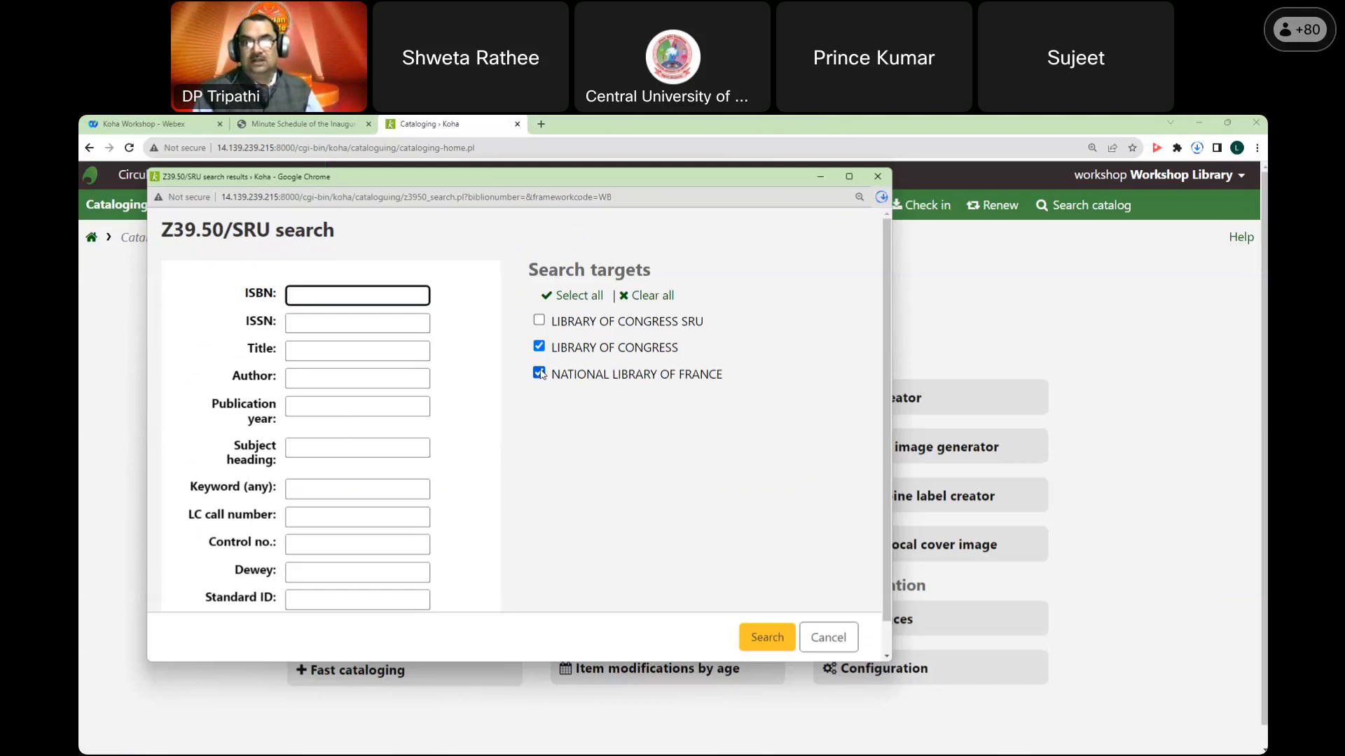
Step: Search Library of Congress only, with National Library of France unticked, for the title 'classification'
click(539, 373)
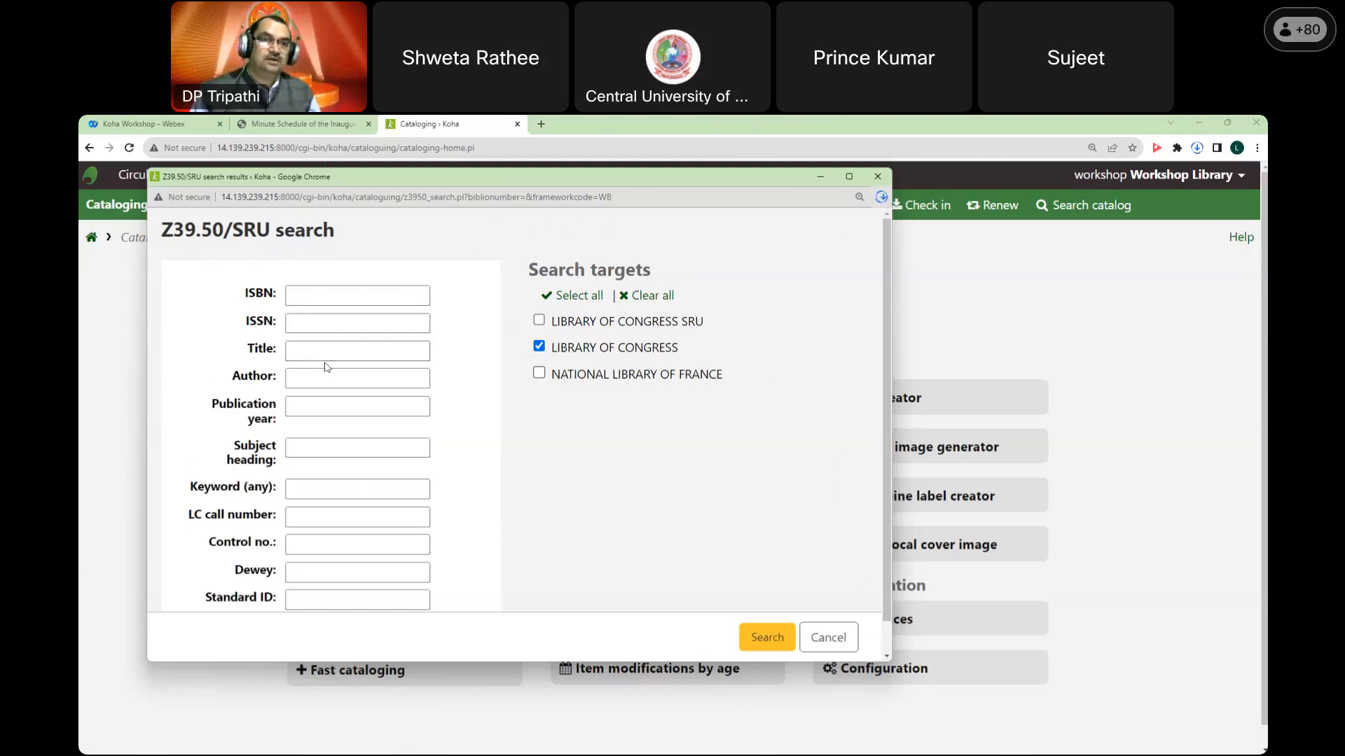
click(321, 301)
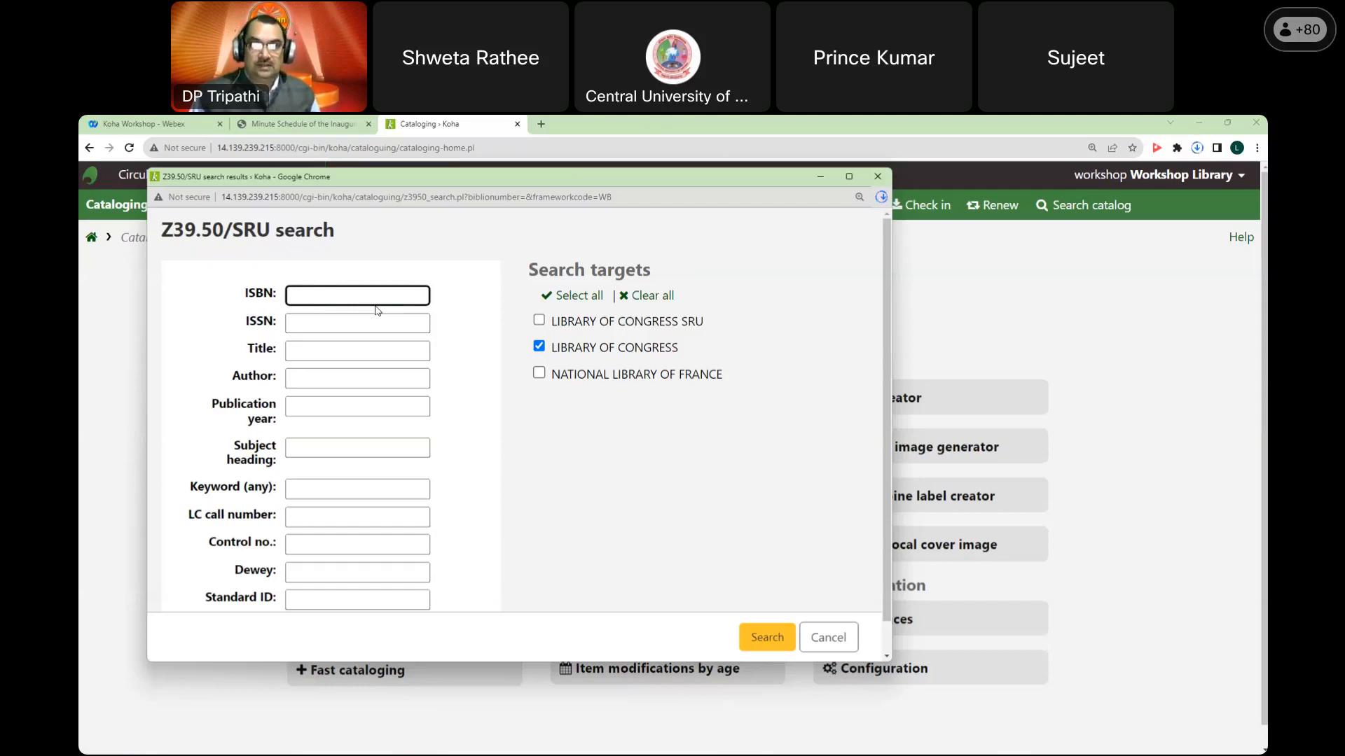
click(356, 349)
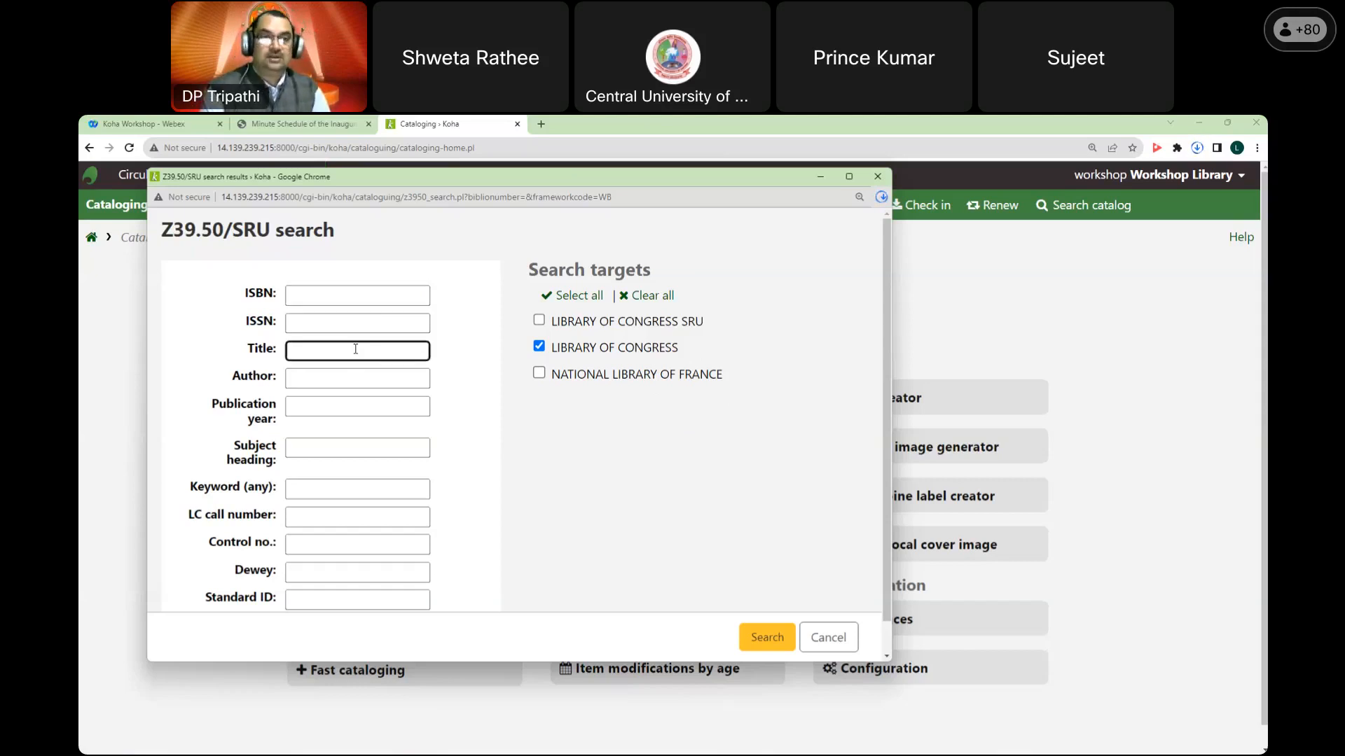
text(Manag)
key(BackSpace)
key(BackSpace)
key(BackSpace)
key(BackSpace)
key(BackSpace)
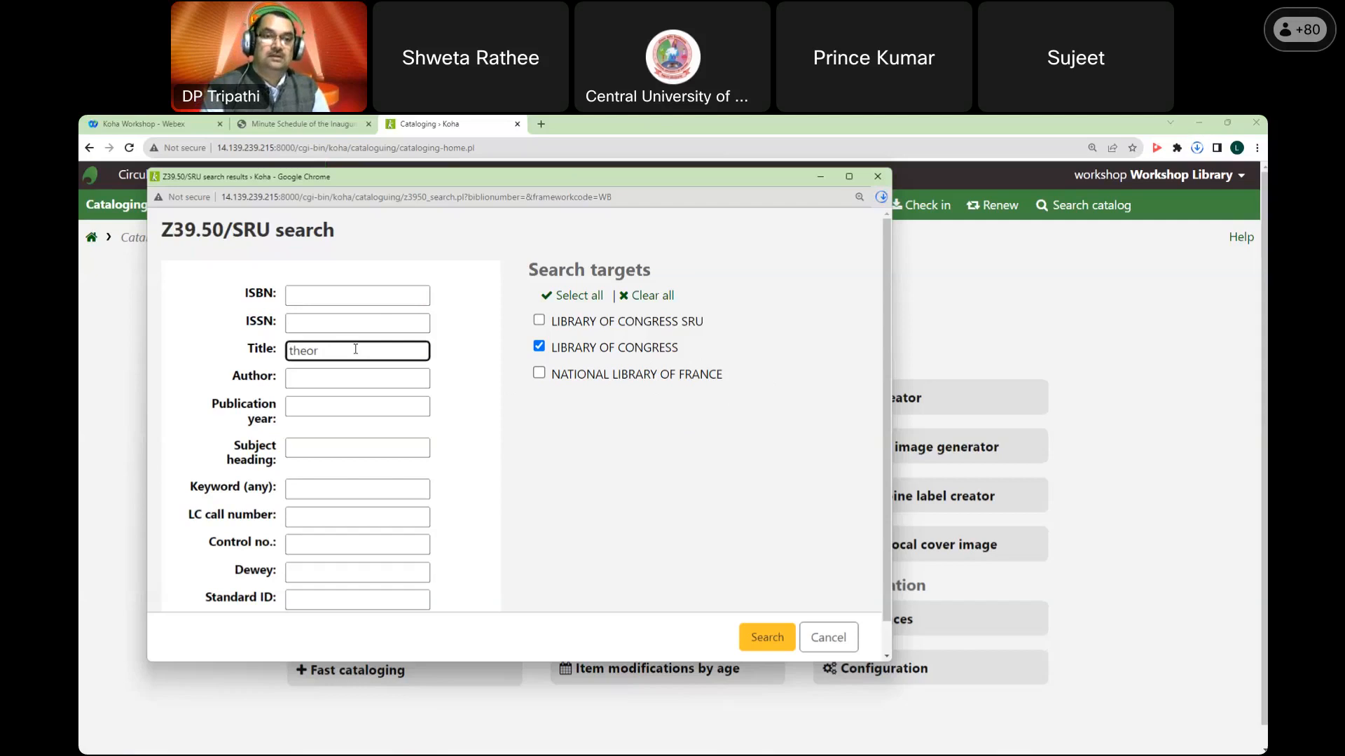
text(classifica)
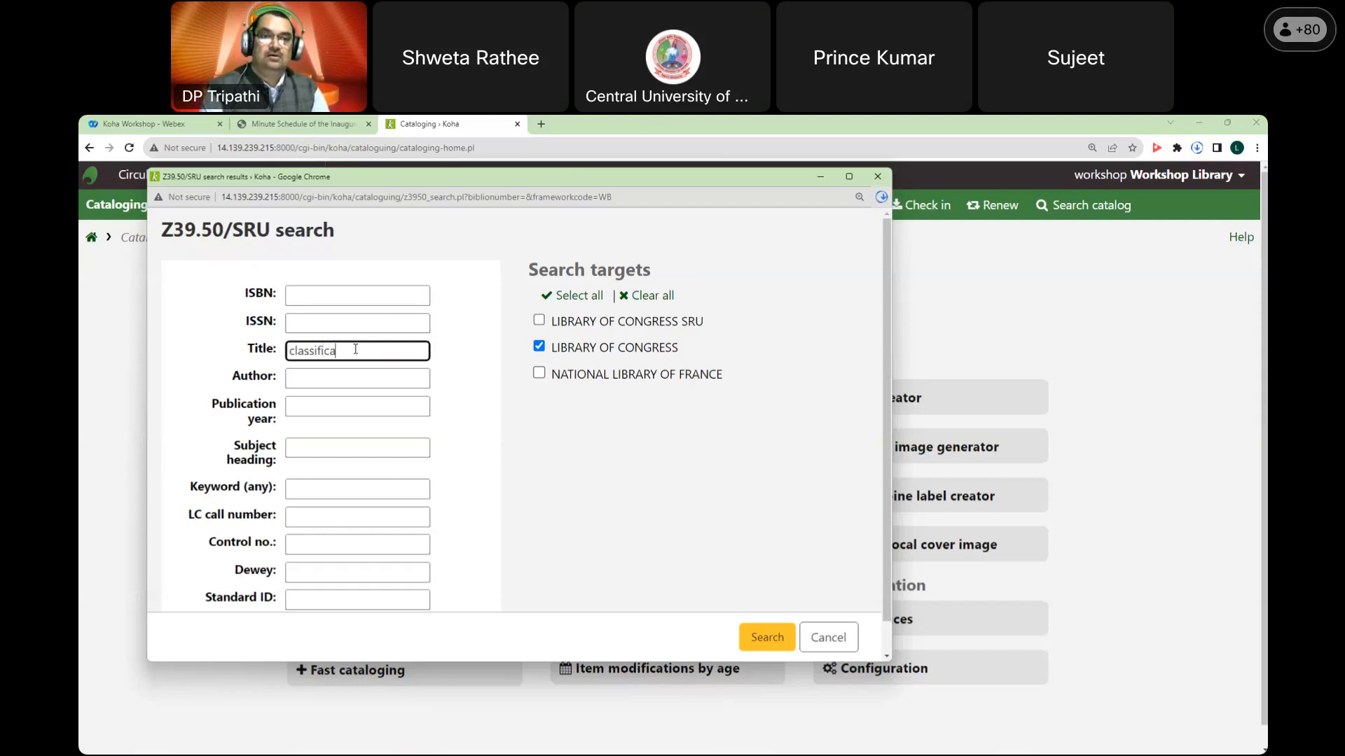
text(tion)
key(Return)
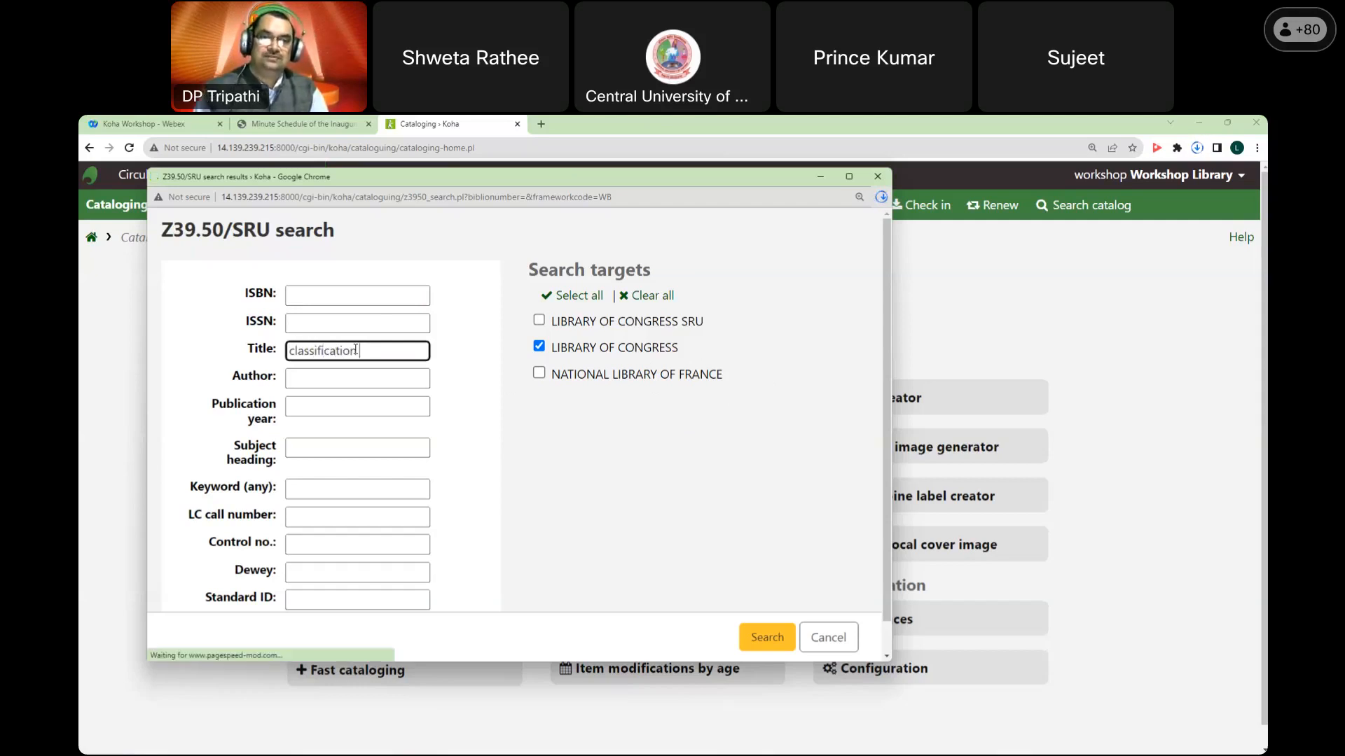
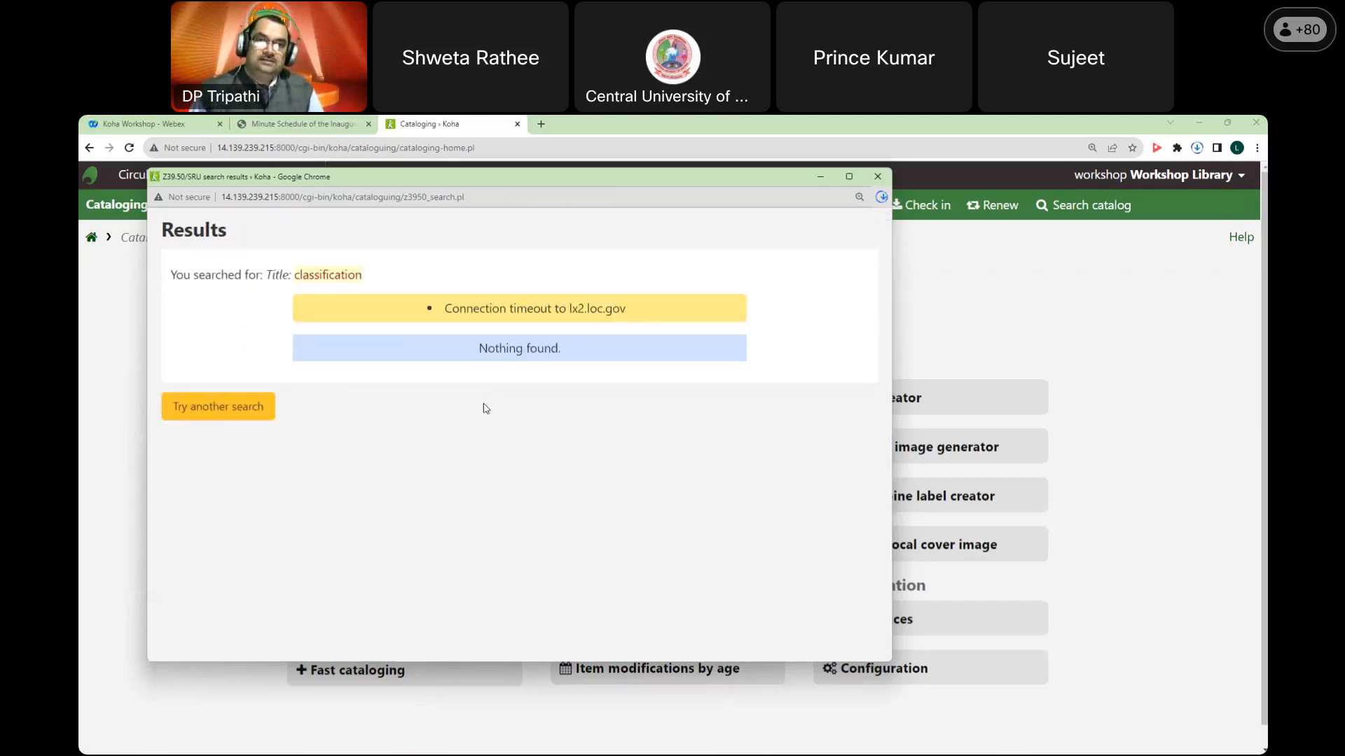
Step: Go back to the Z39.50/SRU form and rerun the 'classification' title search
right_click(431, 237)
click(444, 245)
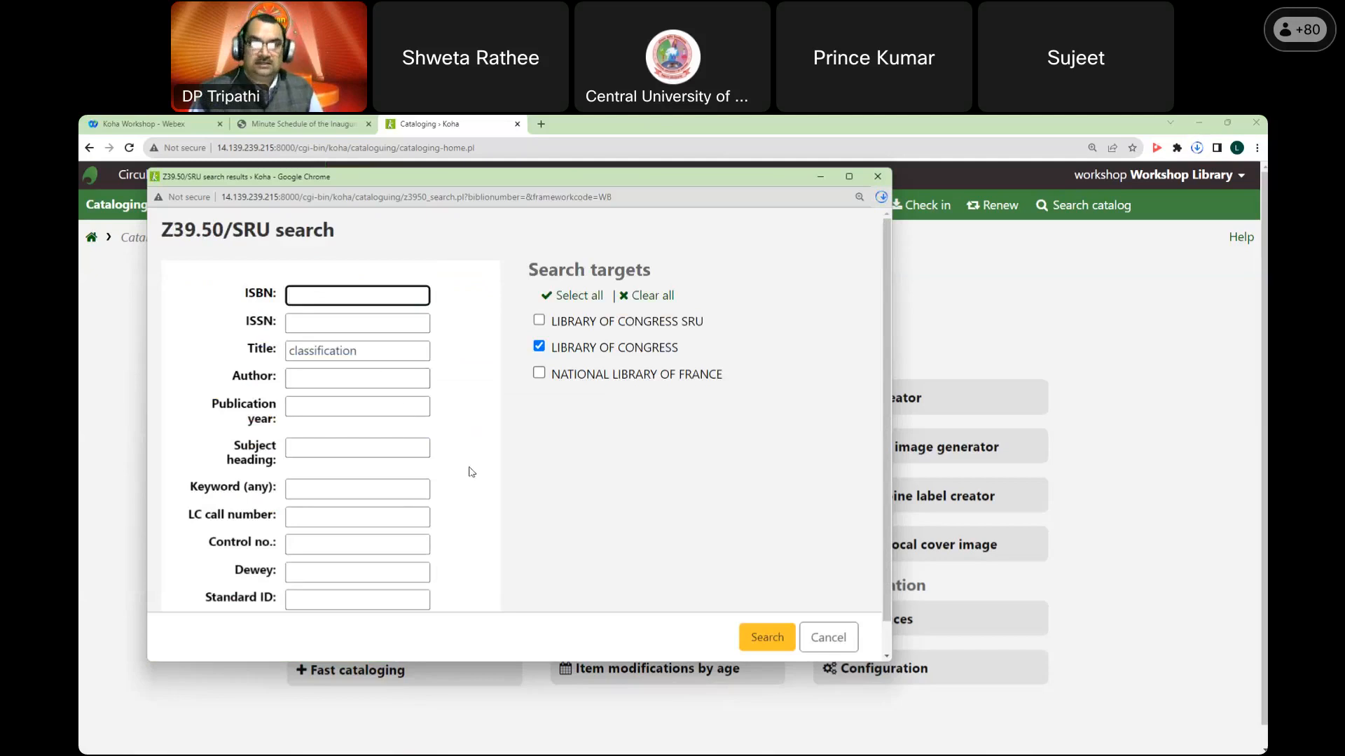
scroll(490, 479, down, 1)
click(767, 638)
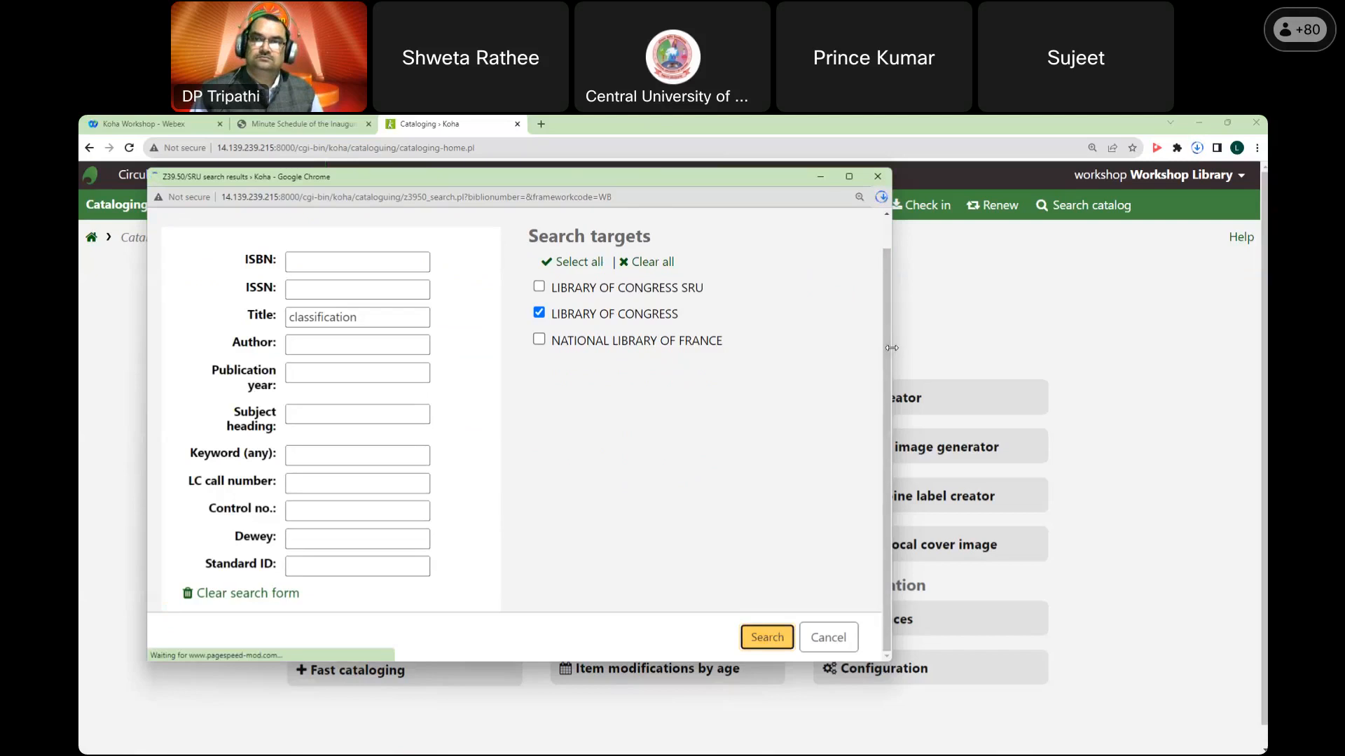
Step: Resize the search popup wider, then slightly narrower, and review the results
drag(890, 348, 982, 348)
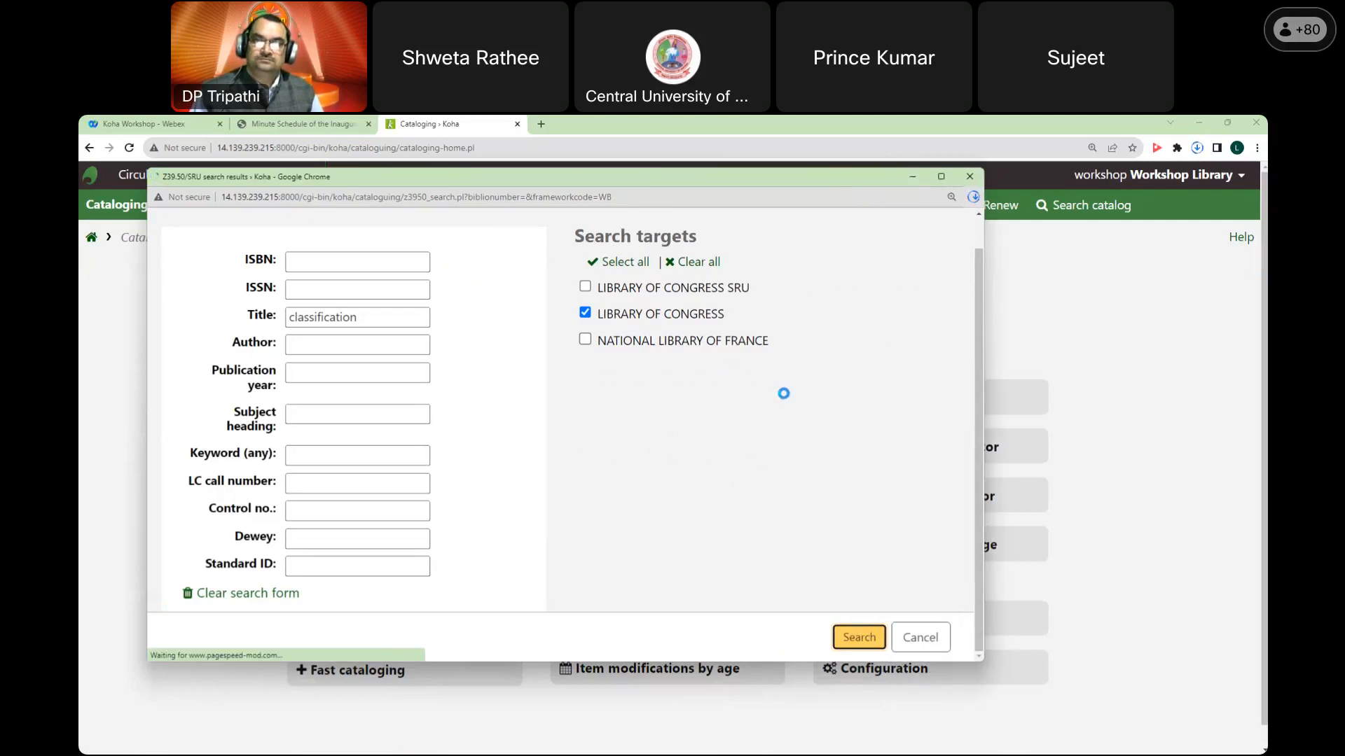
drag(984, 334, 955, 337)
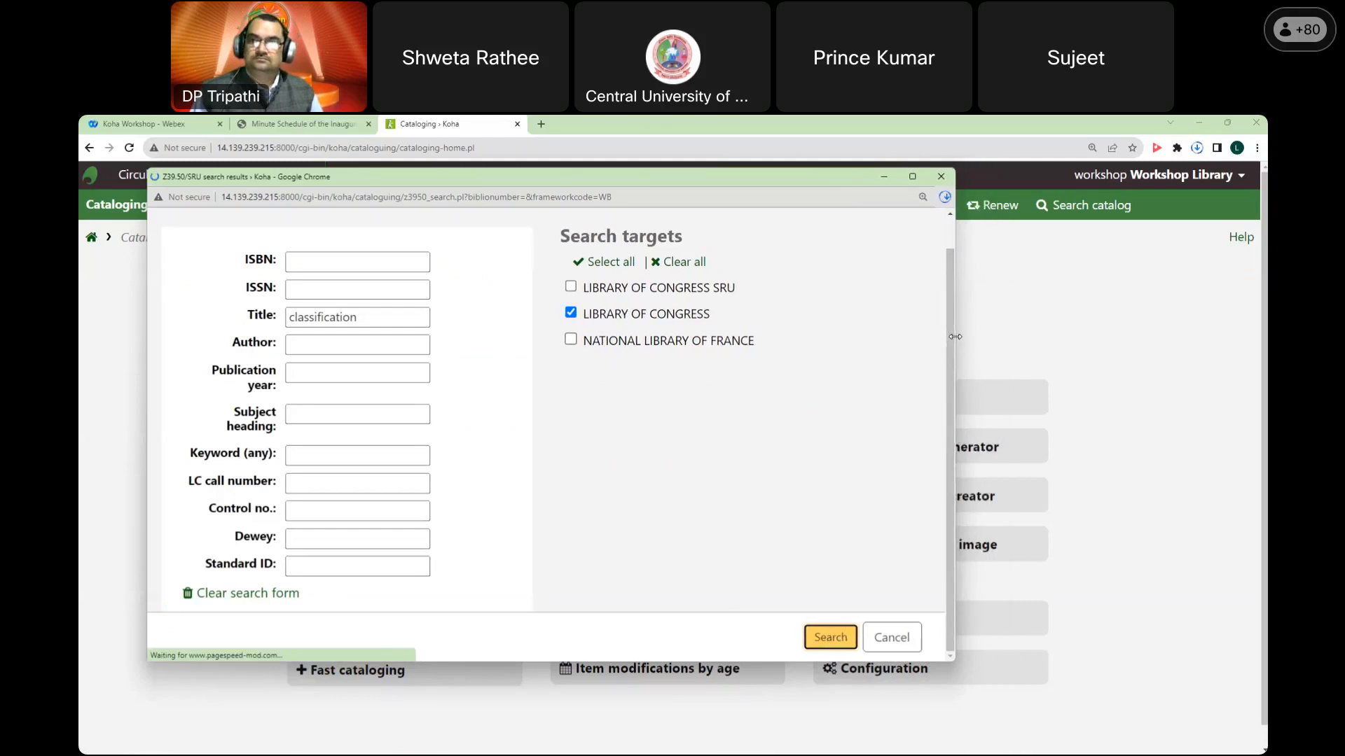
scroll(801, 394, up, 1)
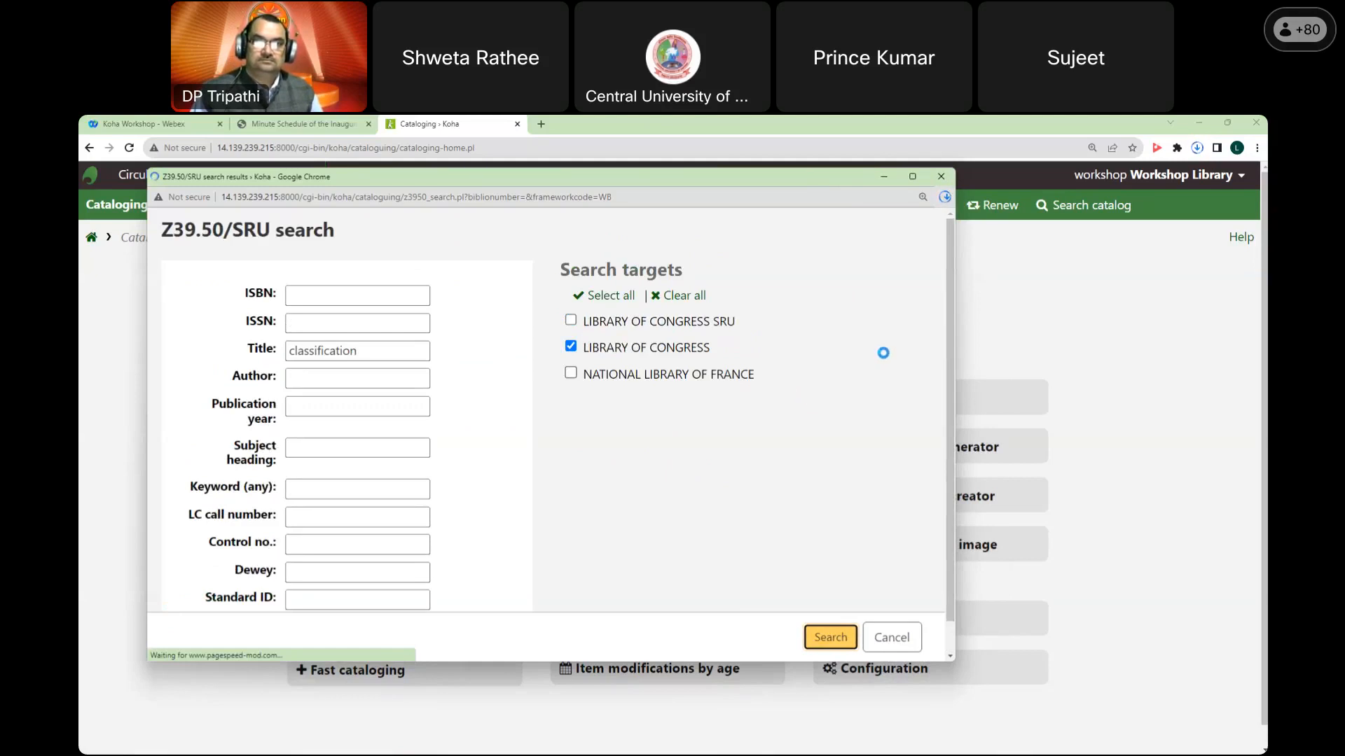
scroll(884, 353, down, 1)
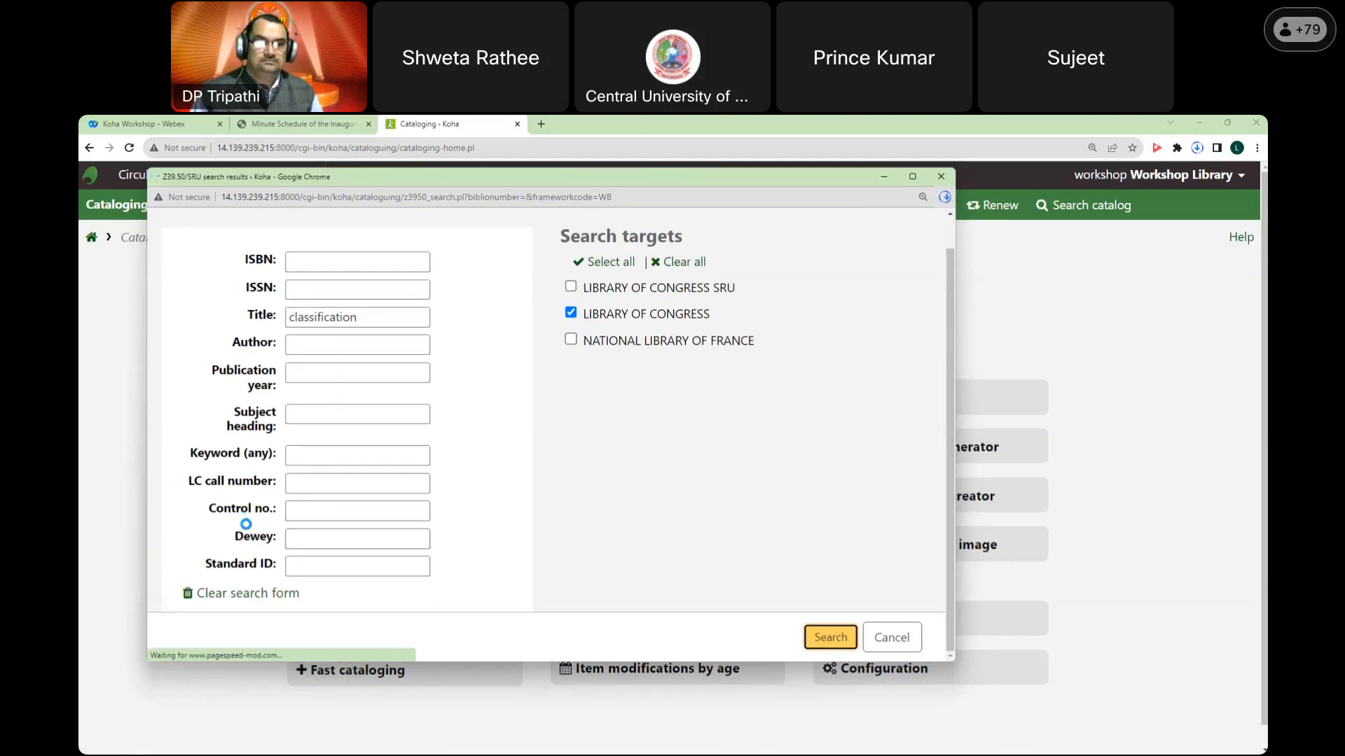
Step: Return to the search form, search again, and tick National Library of France as a target
right_click(707, 267)
click(725, 275)
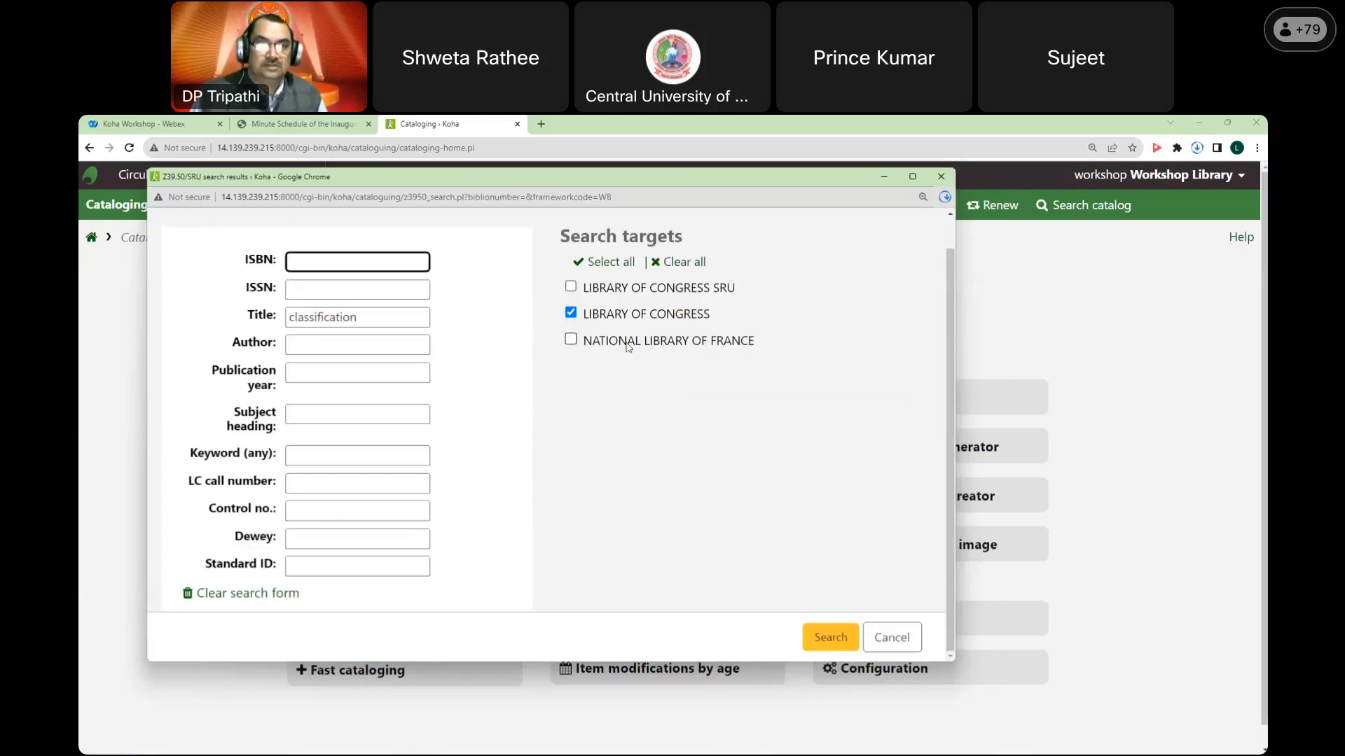
scroll(628, 347, up, 1)
click(823, 637)
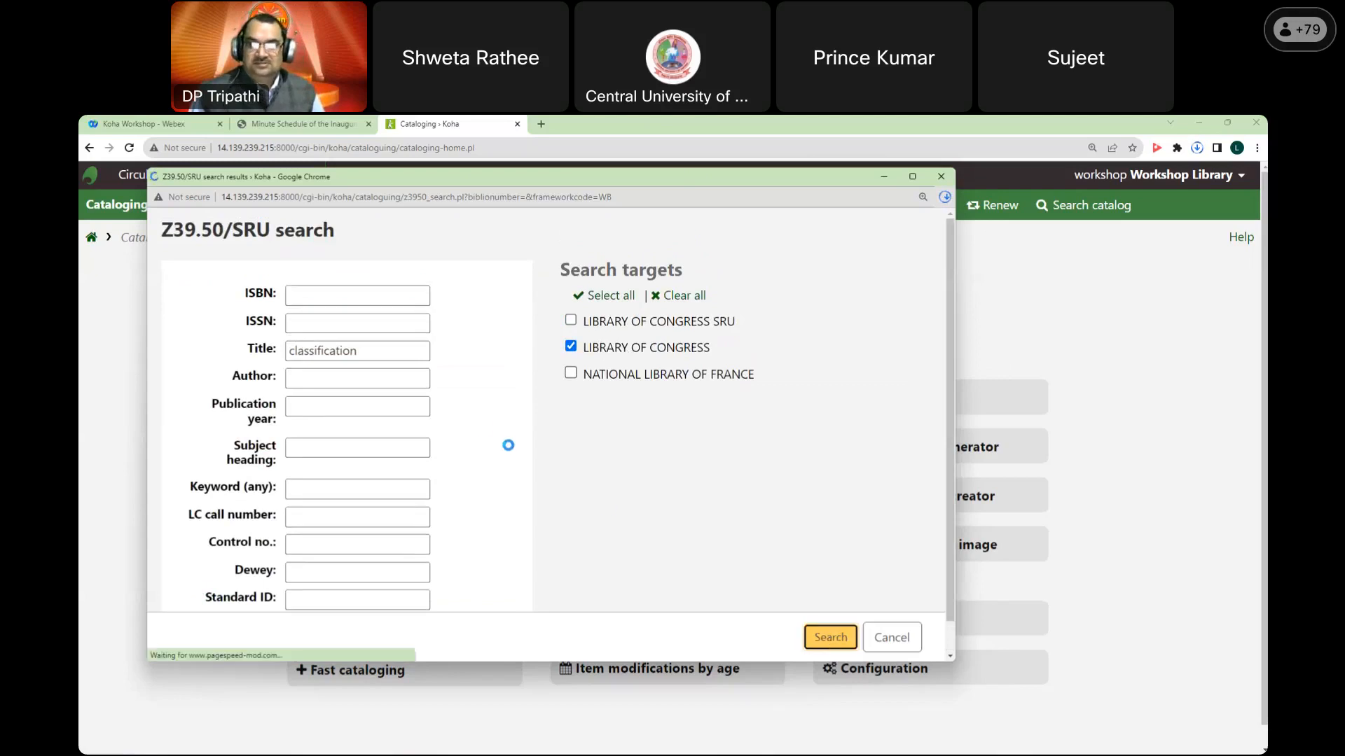
click(570, 374)
Step: Search both libraries for 'classification', then close the timed-out results window
click(840, 643)
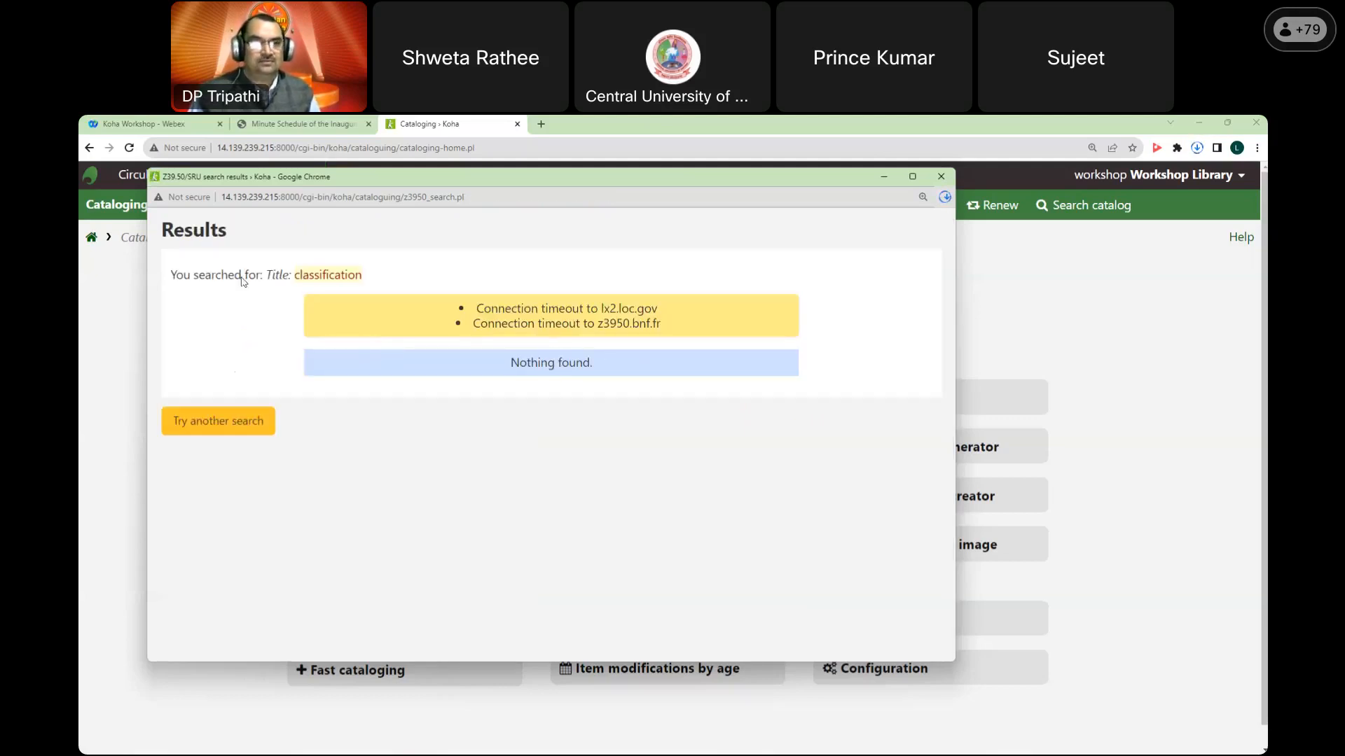
click(943, 180)
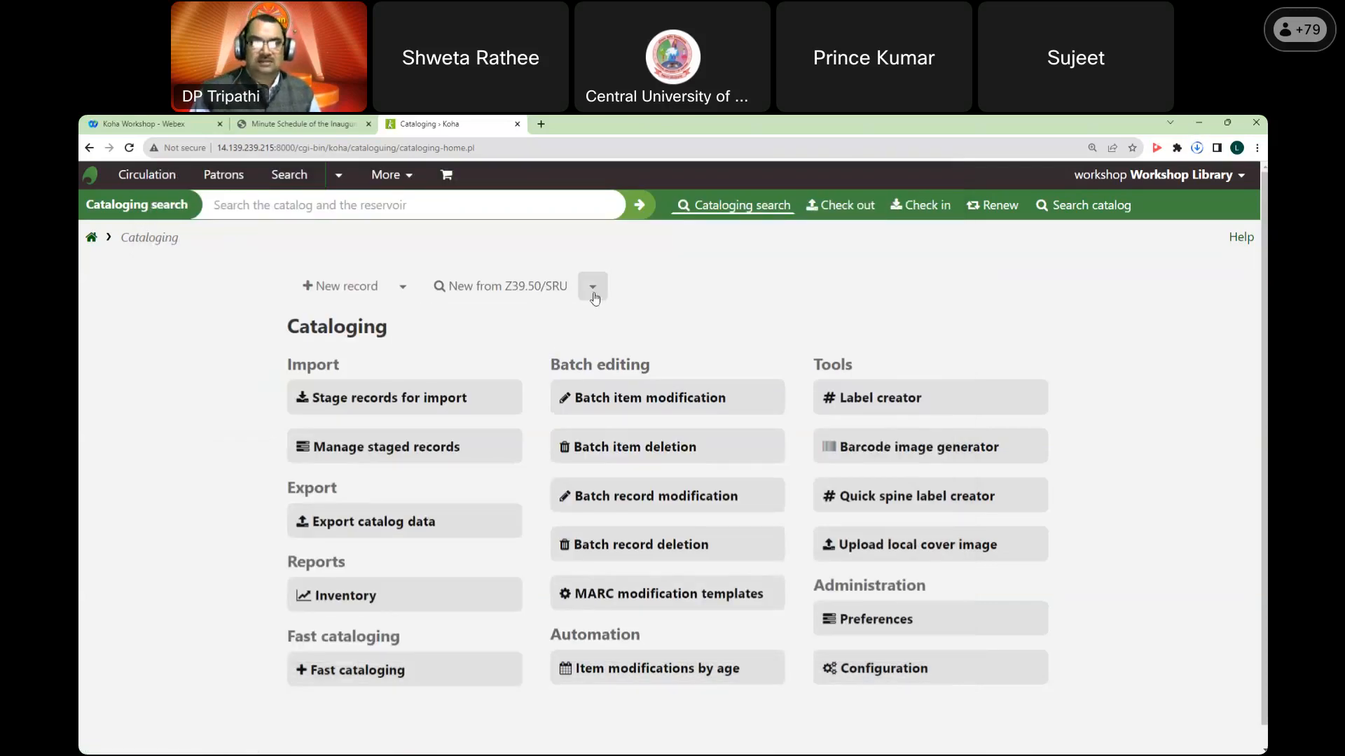
Step: Open a Z39.50/SRU search for Workshop Books & Monographs, enlarge it, and close it unused
click(594, 295)
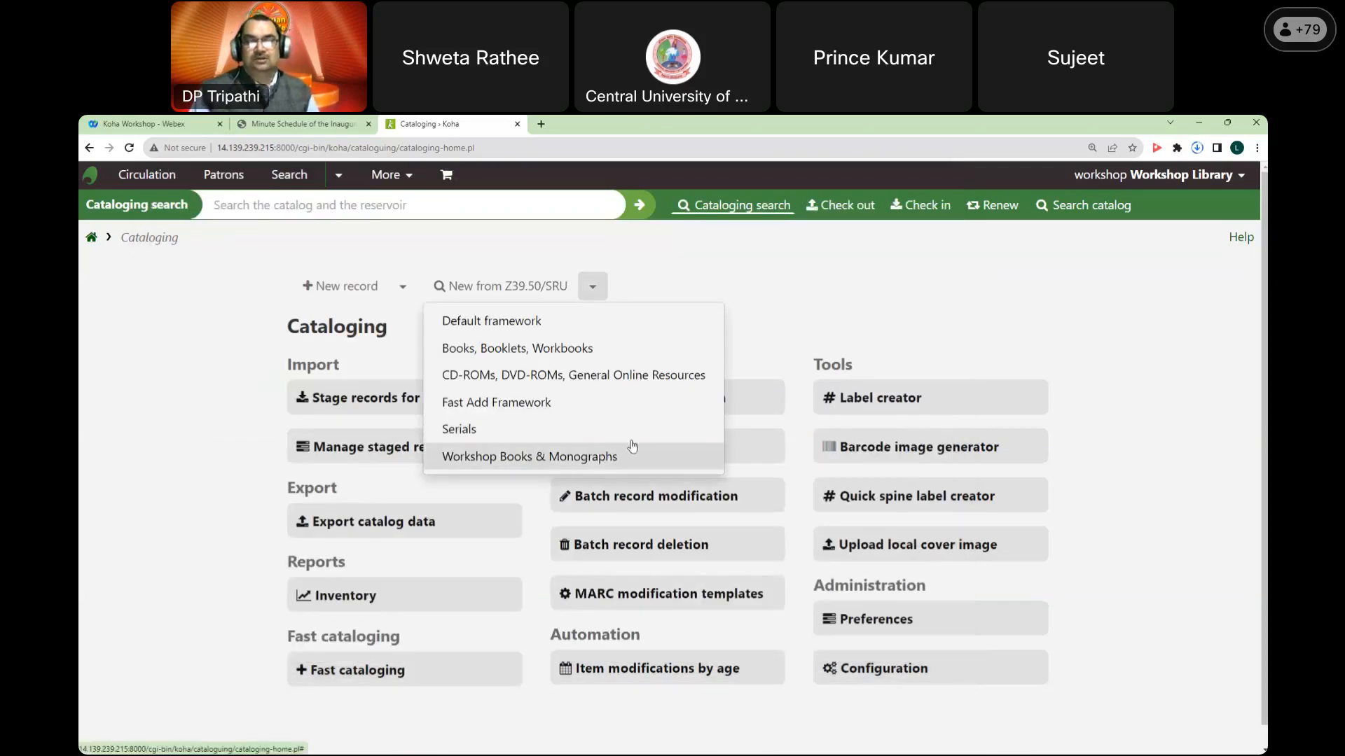
click(565, 460)
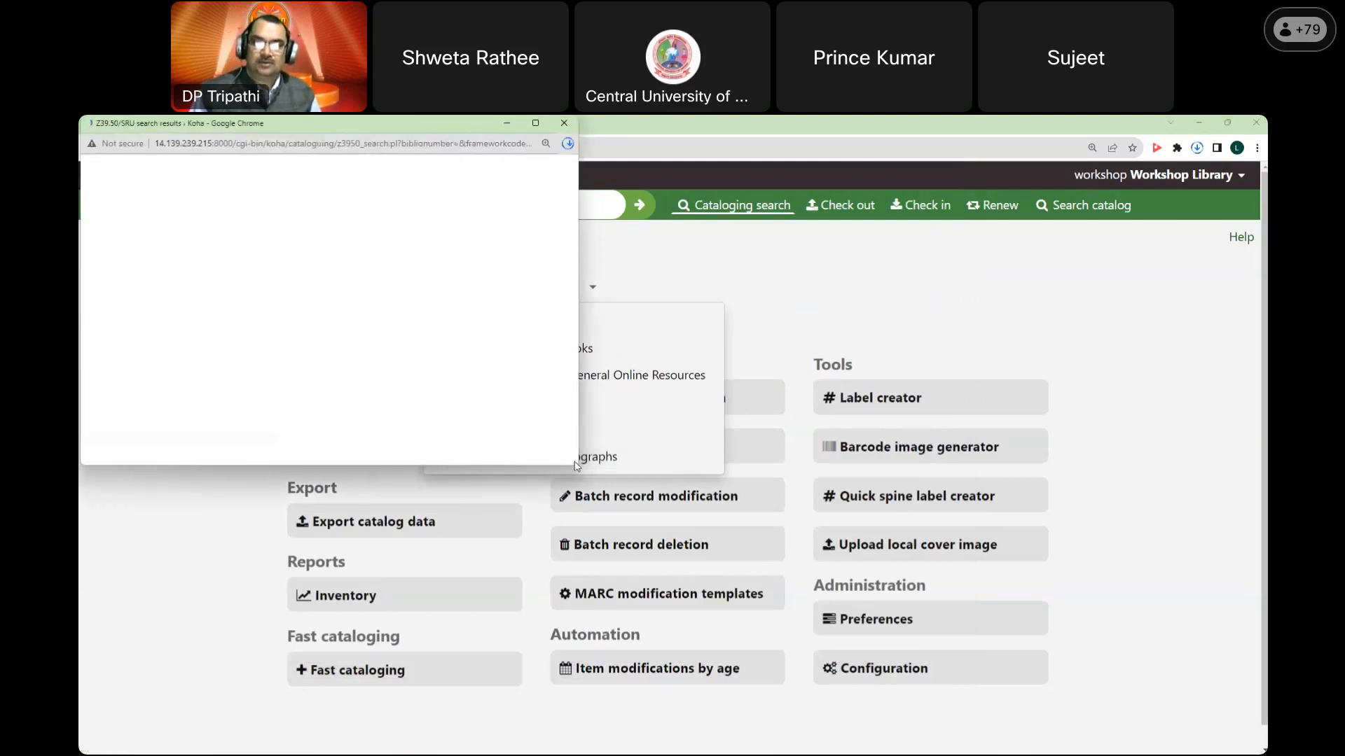
drag(577, 465, 820, 698)
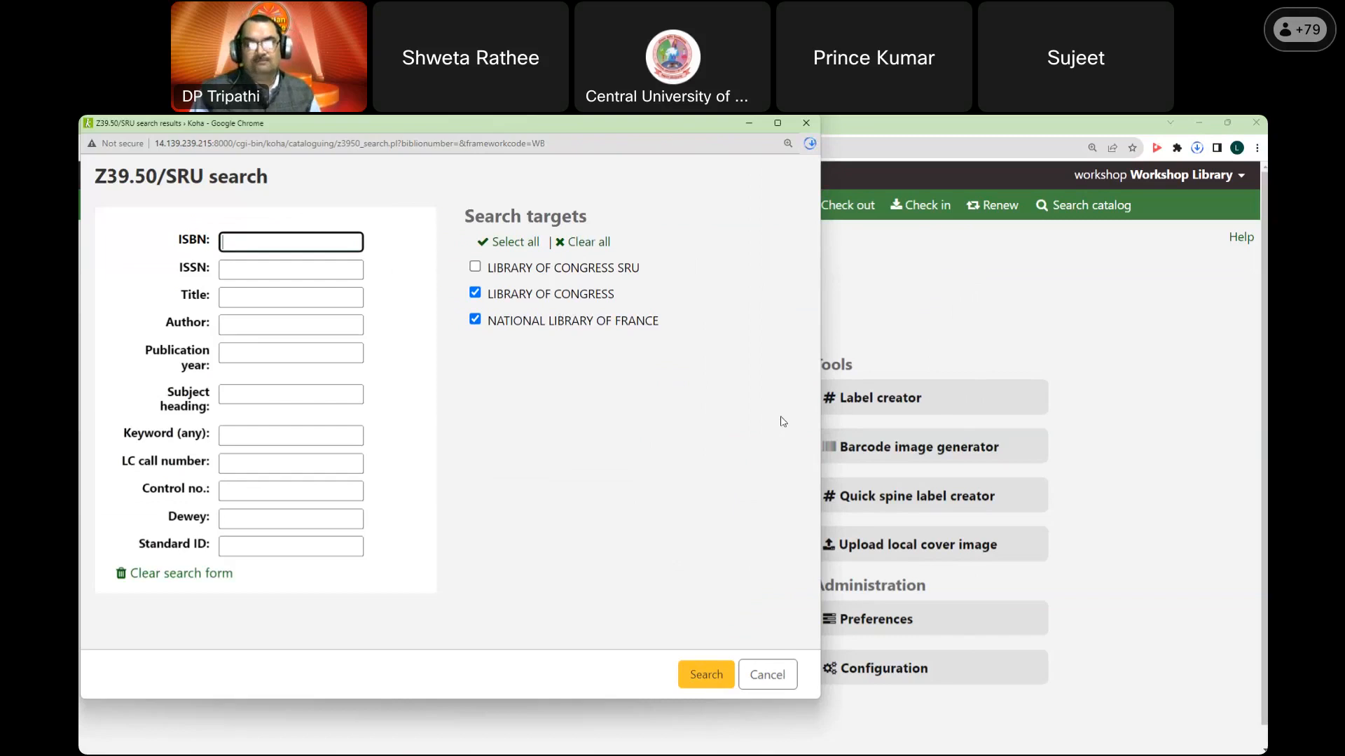
click(770, 676)
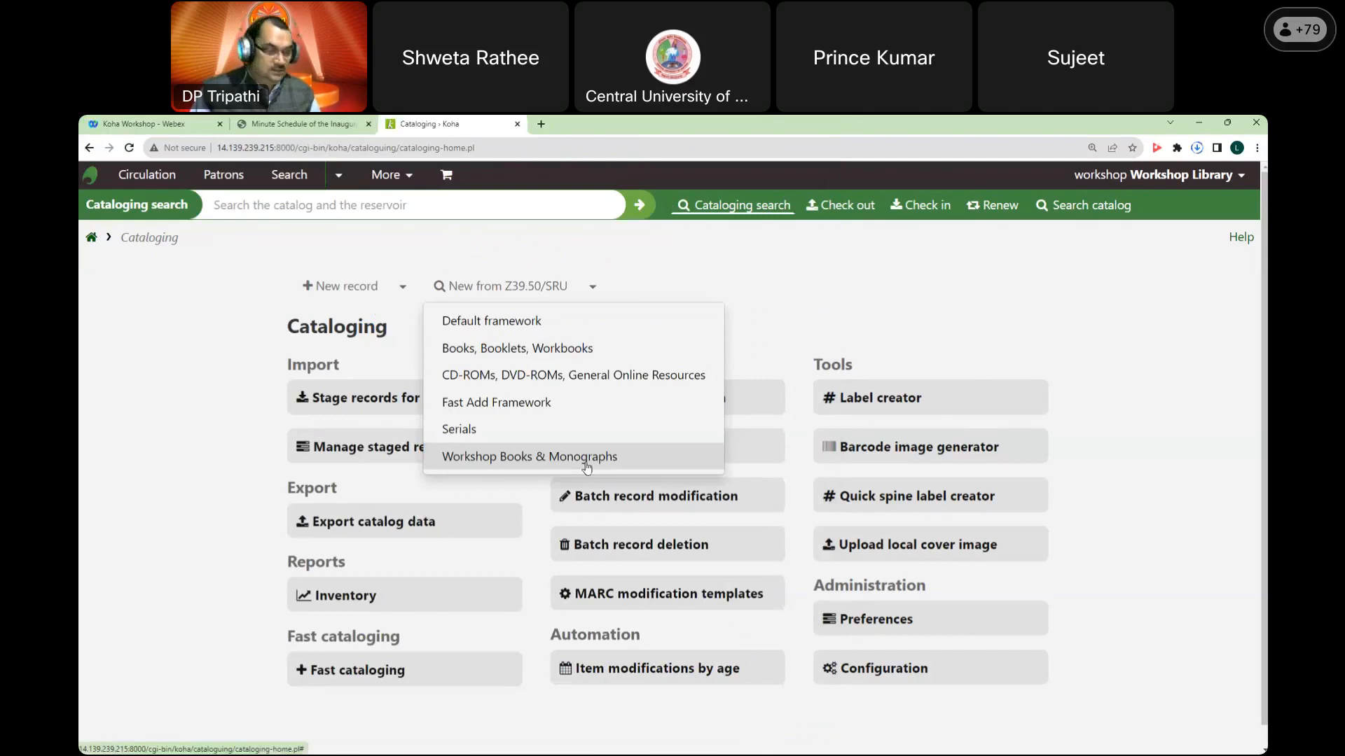
Step: Start a new blank record in the Workshop Books & Monographs framework
click(862, 304)
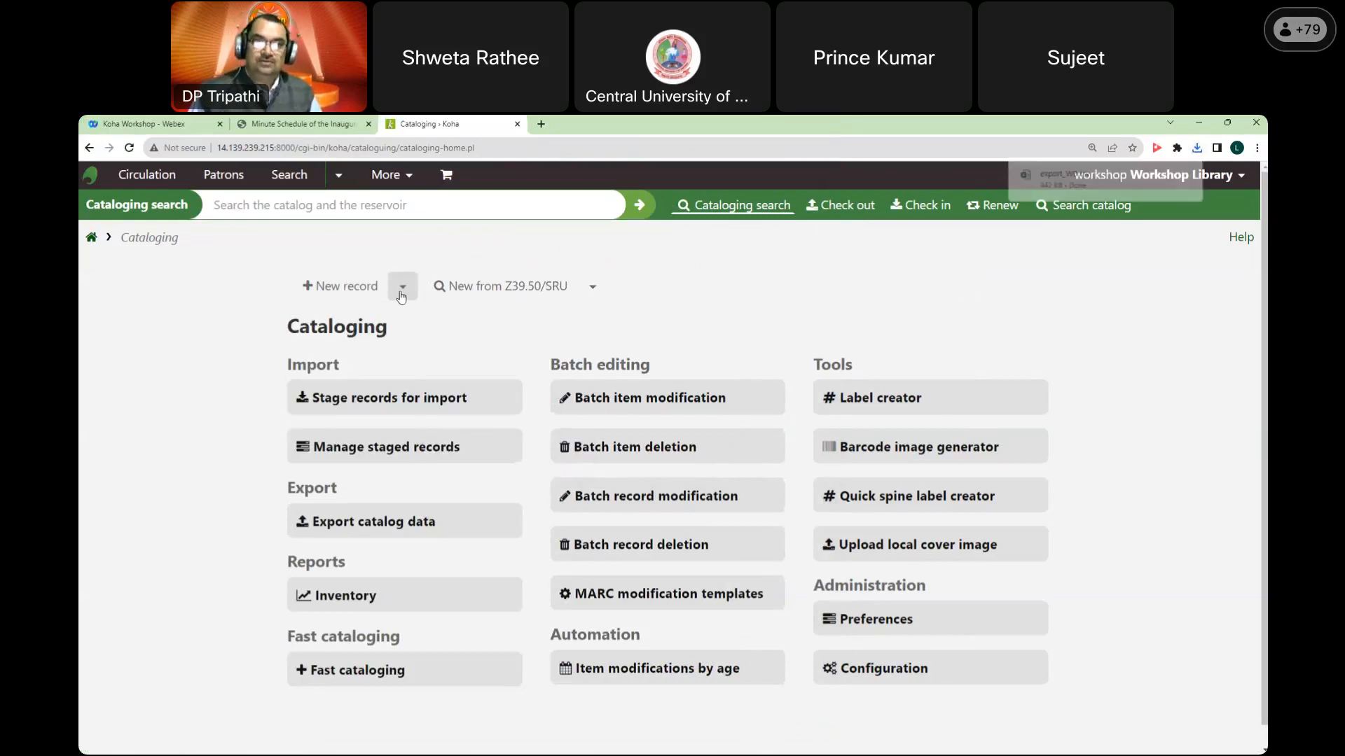
click(403, 288)
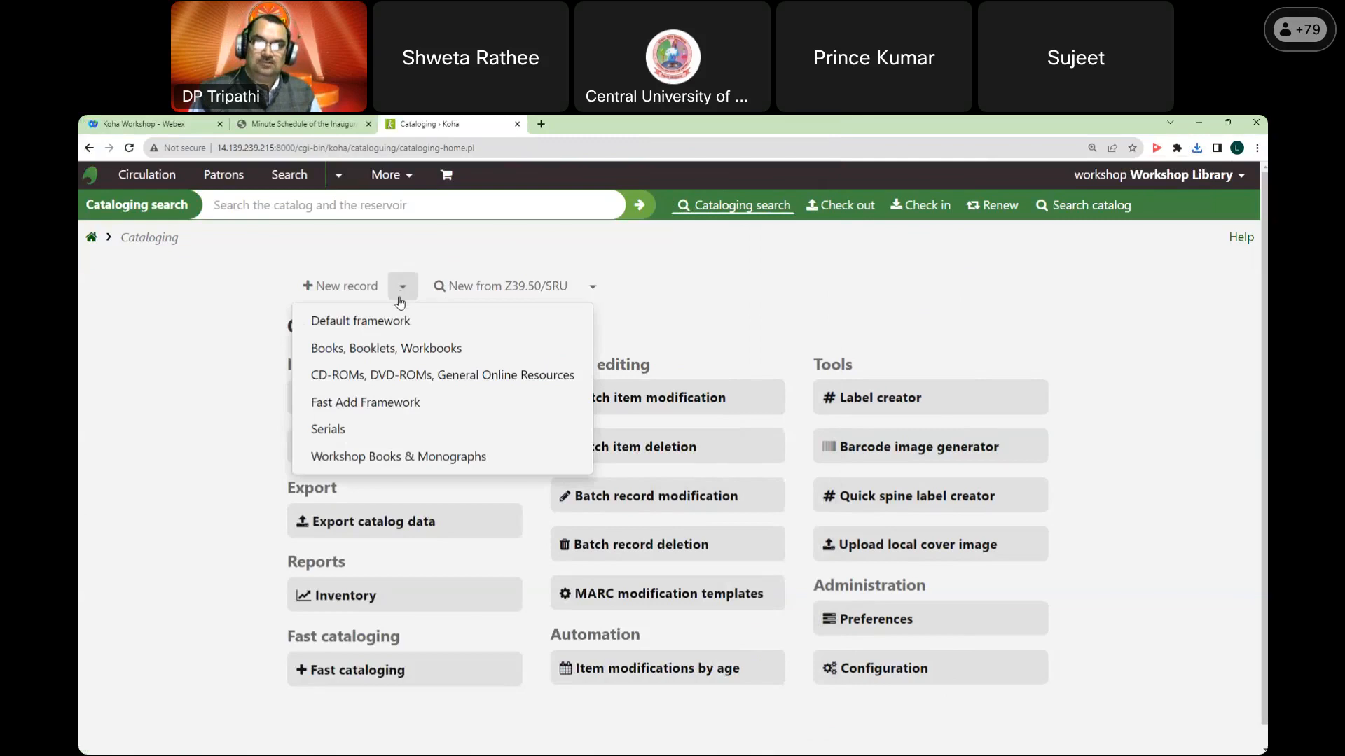
click(425, 458)
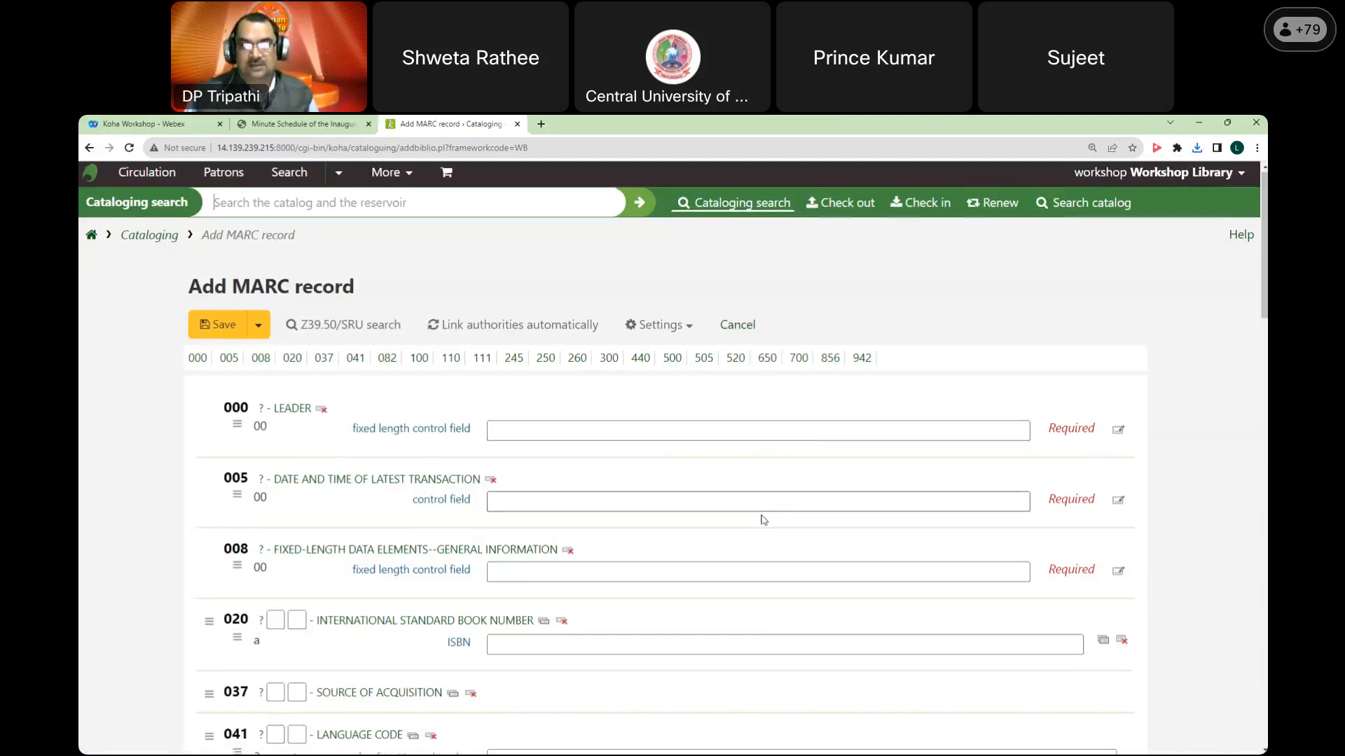
Step: Inspect the 082 Classification number and Item number fields in the blank WB record
scroll(760, 507, down, 5)
click(532, 469)
click(610, 494)
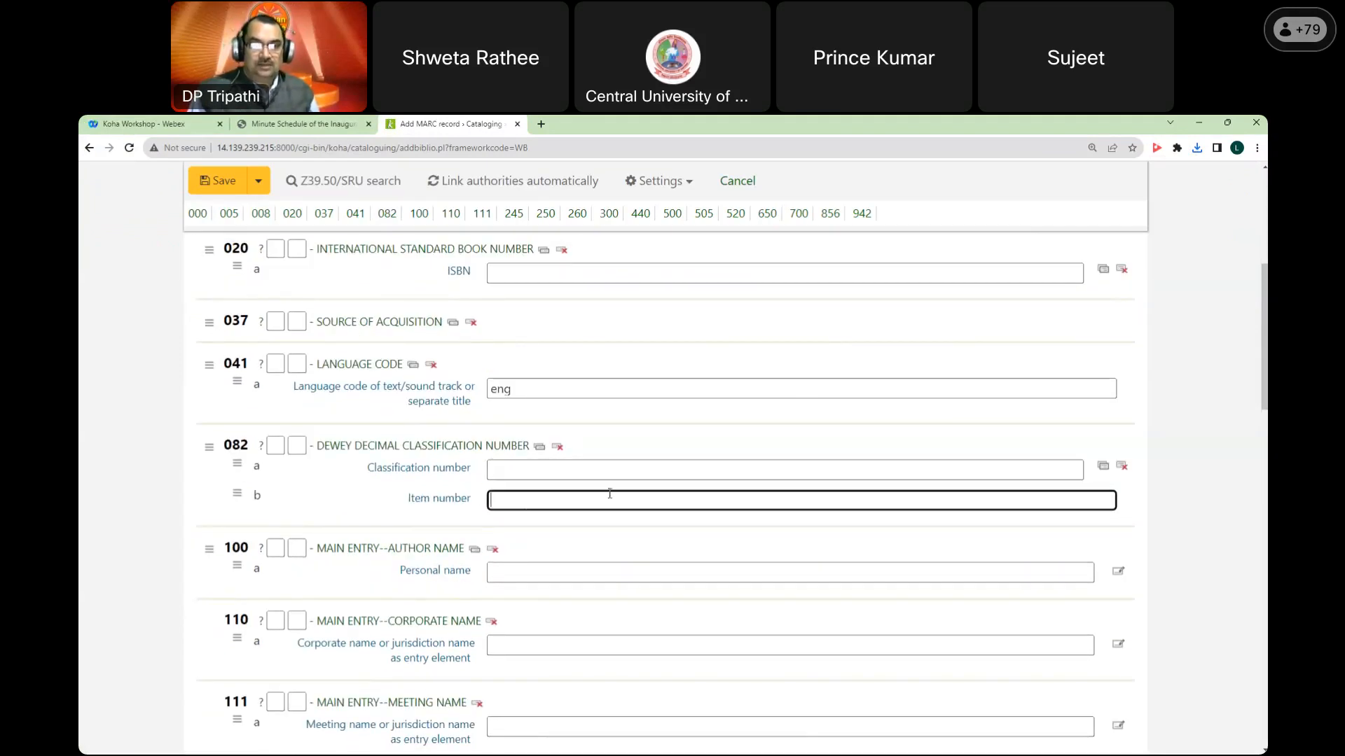
click(550, 470)
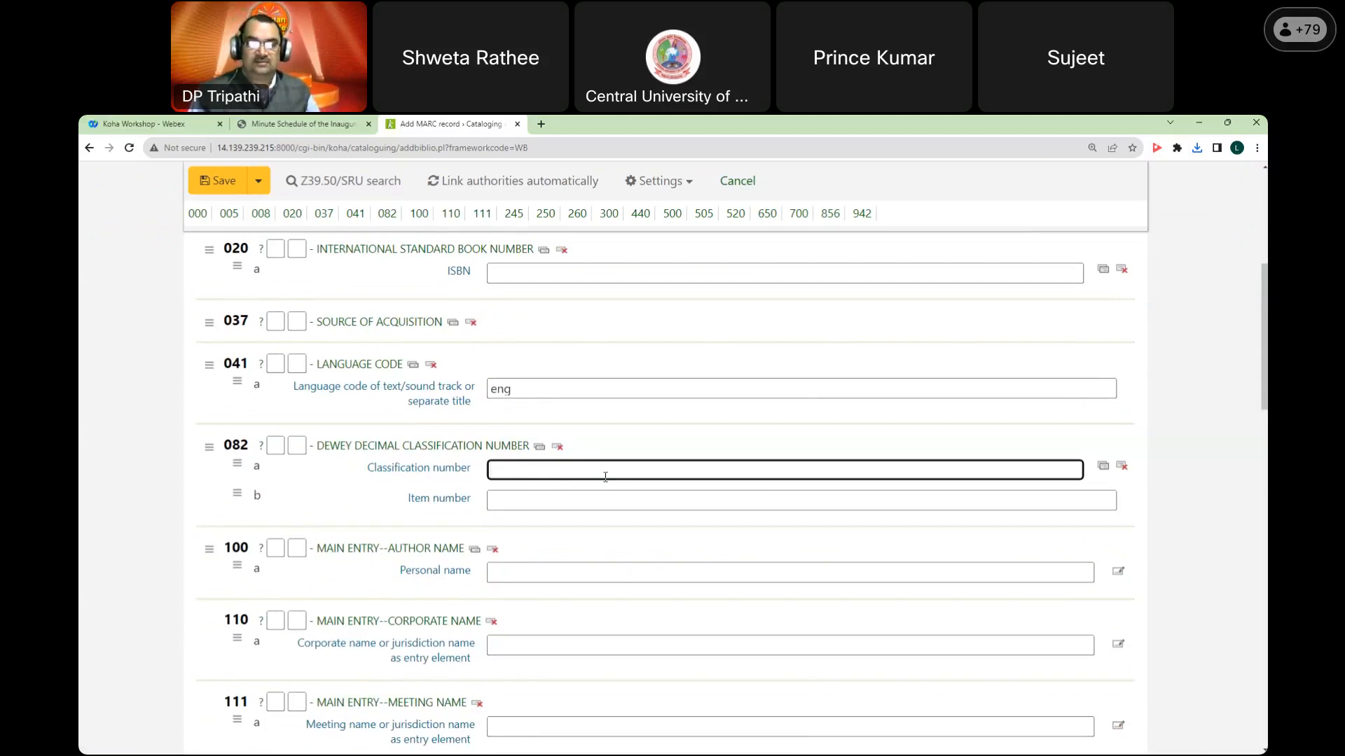
click(594, 503)
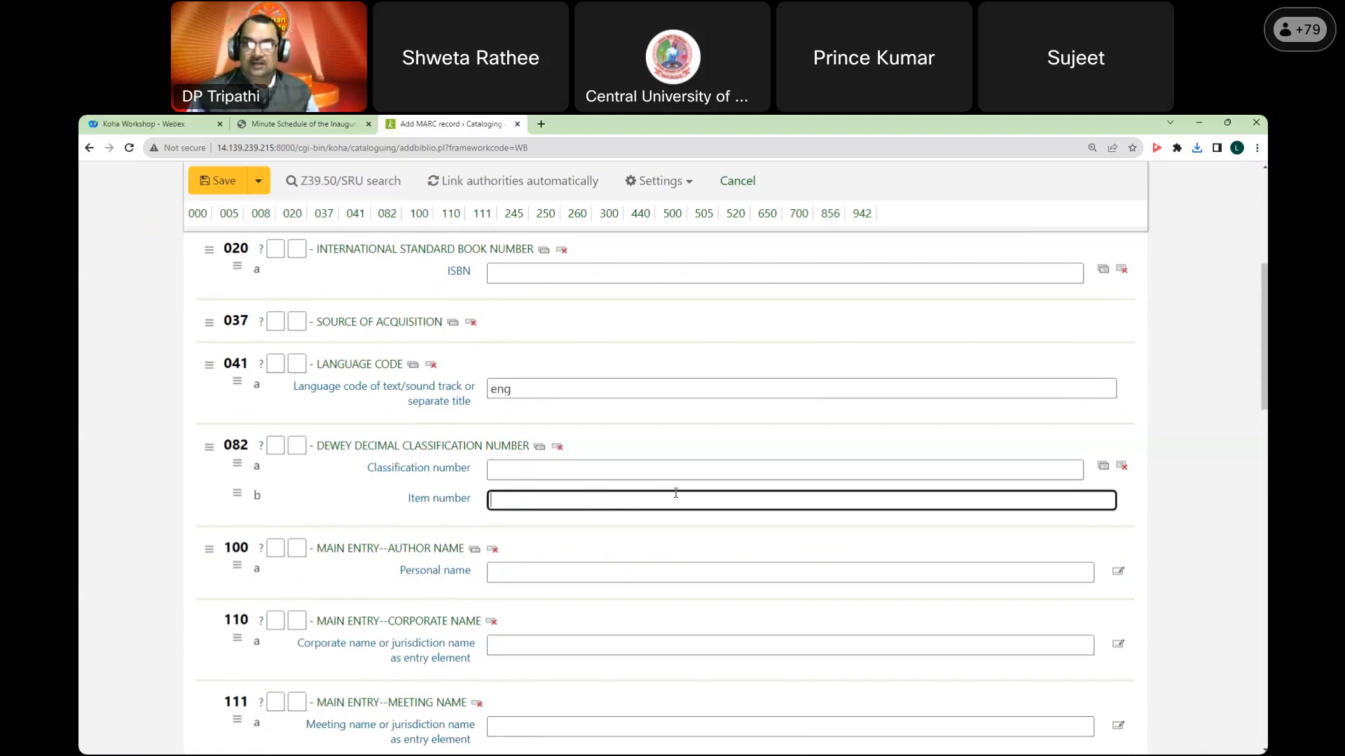
click(529, 470)
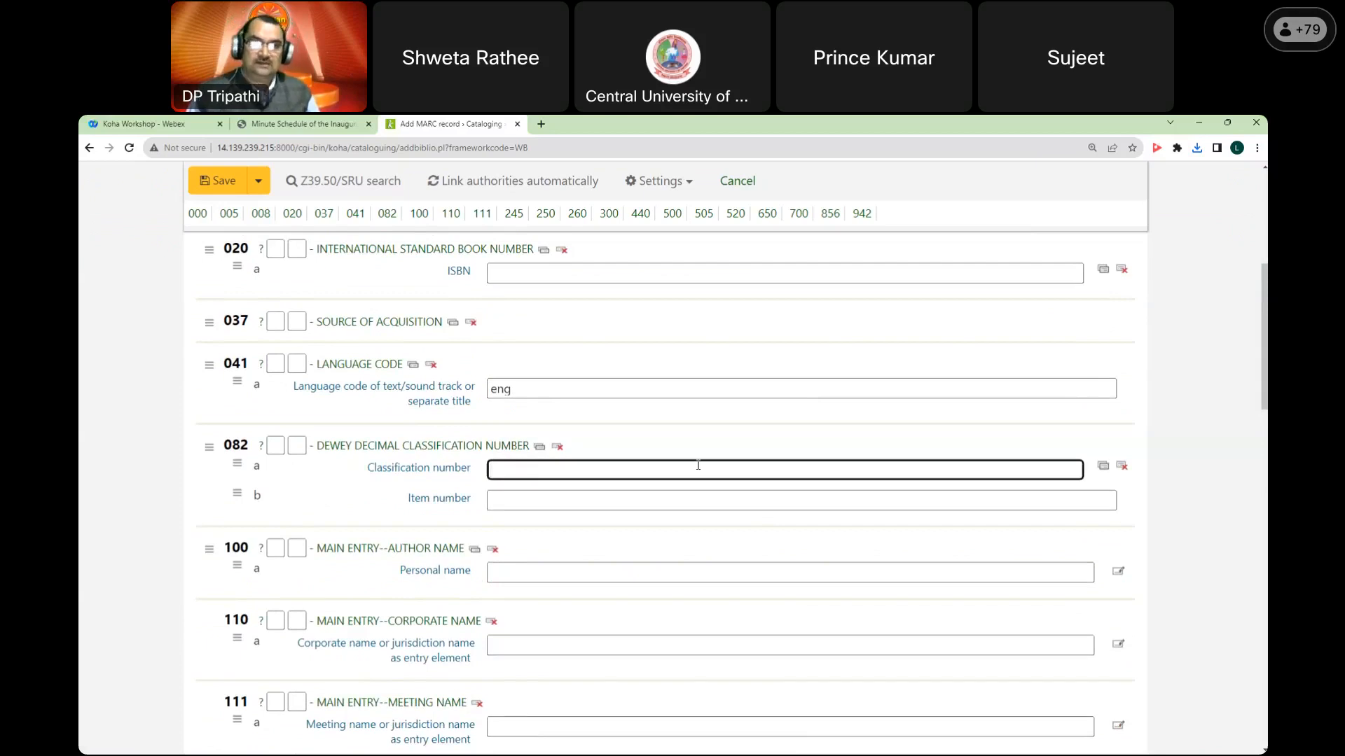
Step: View the 942 item type choices, then return to the top of the form
scroll(698, 465, down, 8)
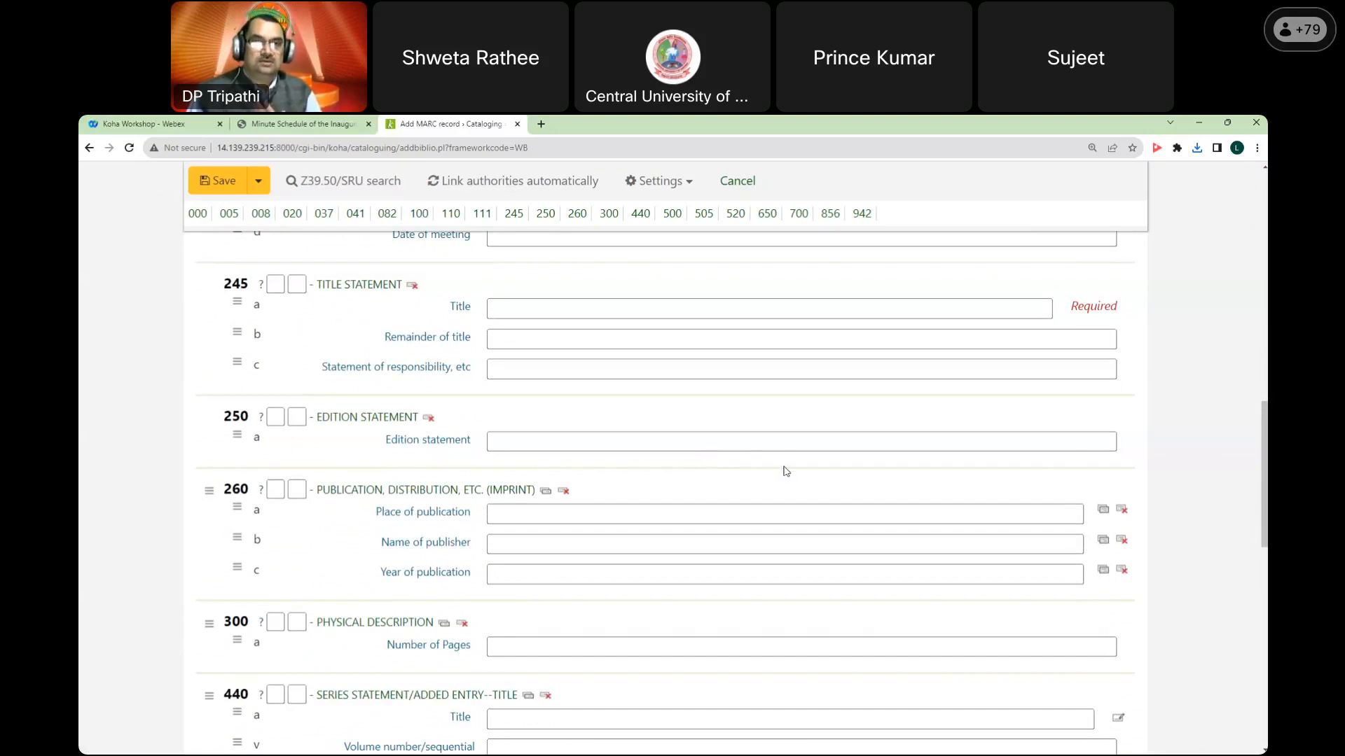
scroll(786, 472, down, 10)
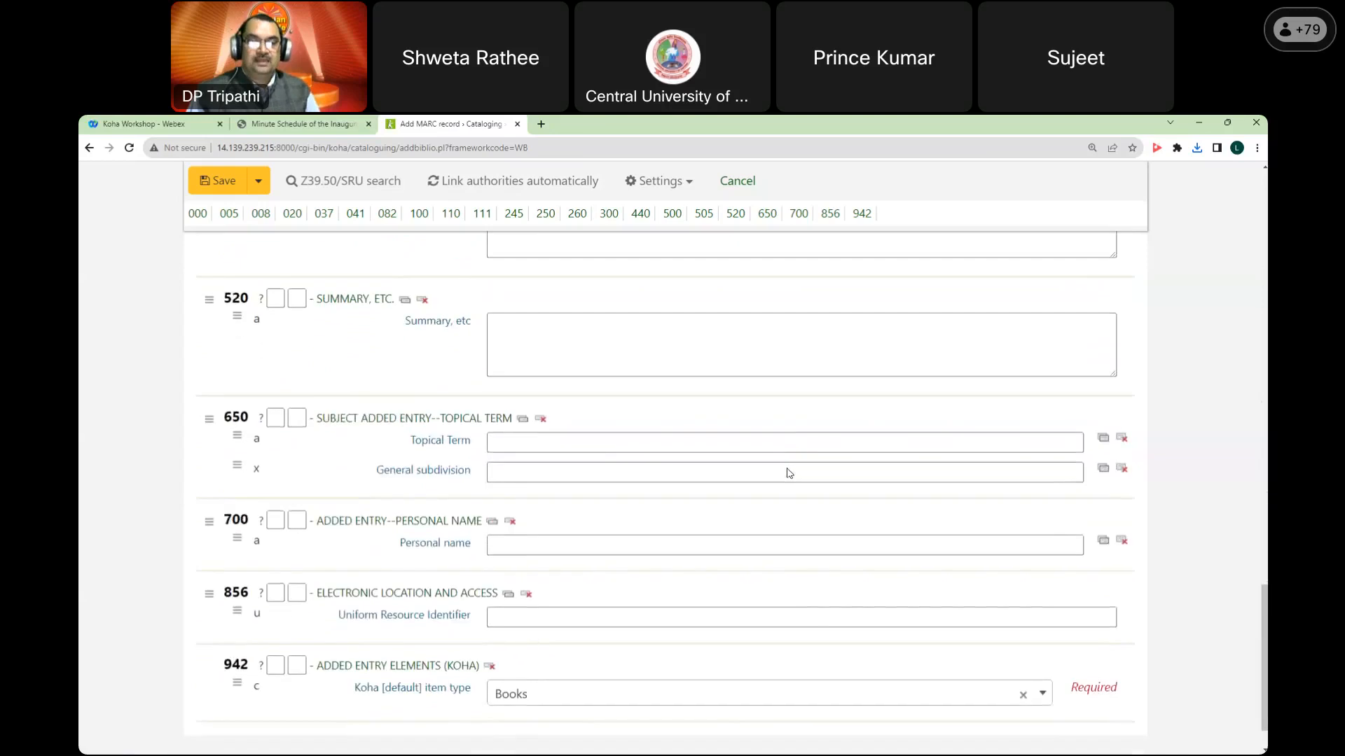
click(539, 639)
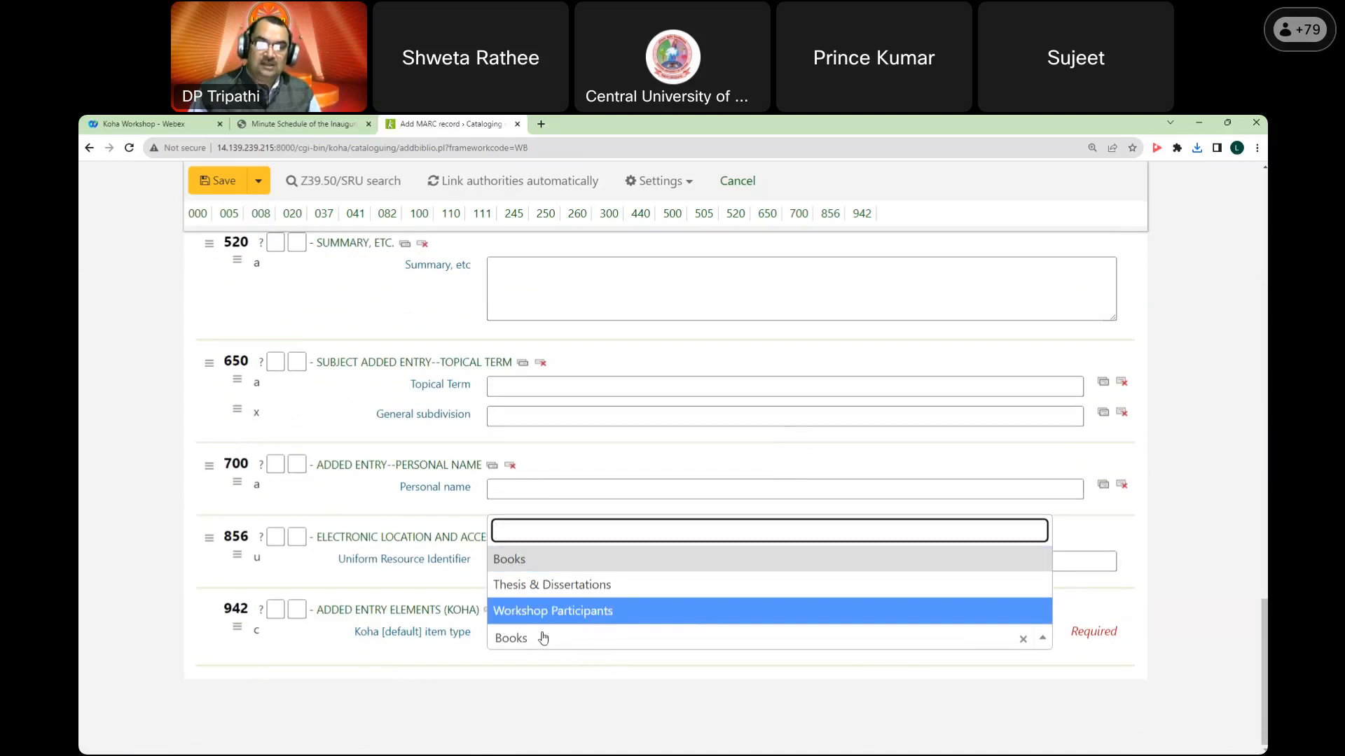
scroll(611, 645, up, 8)
scroll(611, 647, up, 10)
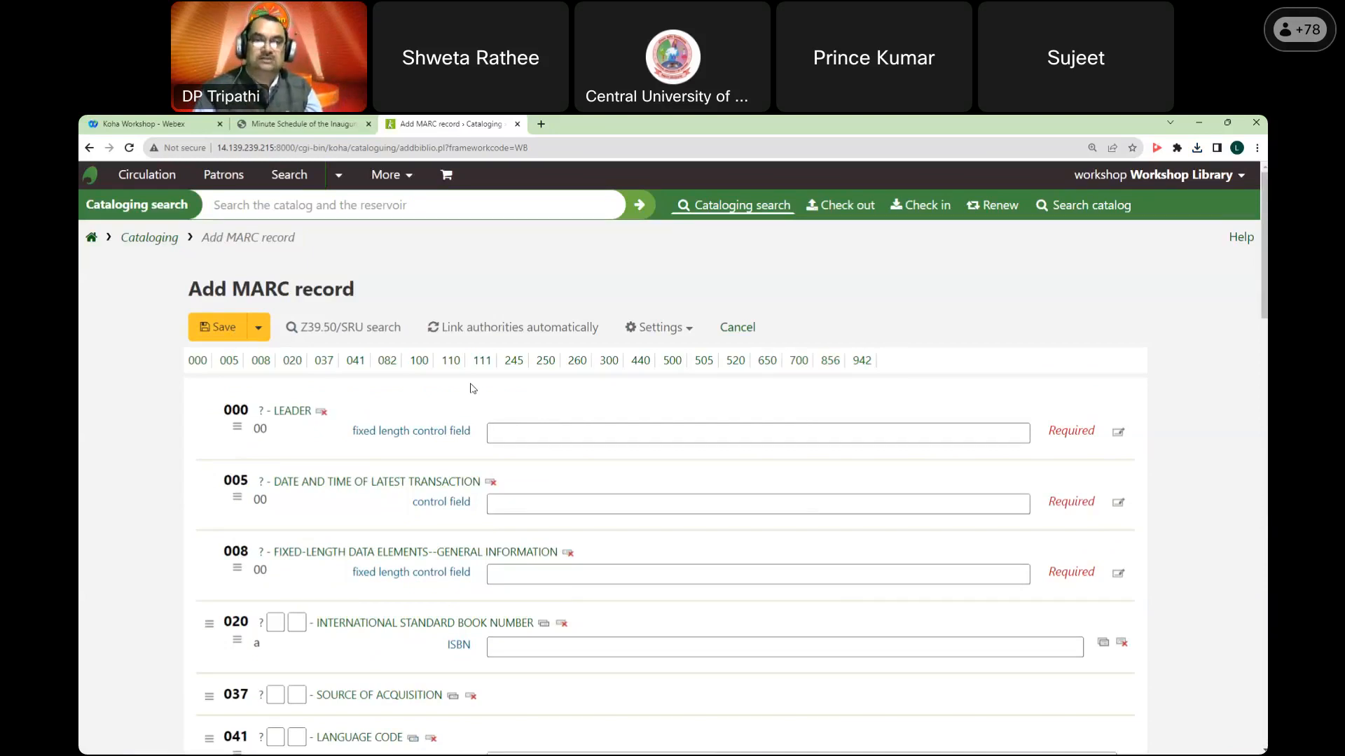
Step: Look over the blank WB MARC record form and cancel it without saving
scroll(702, 392, down, 6)
scroll(703, 513, down, 4)
scroll(702, 506, up, 10)
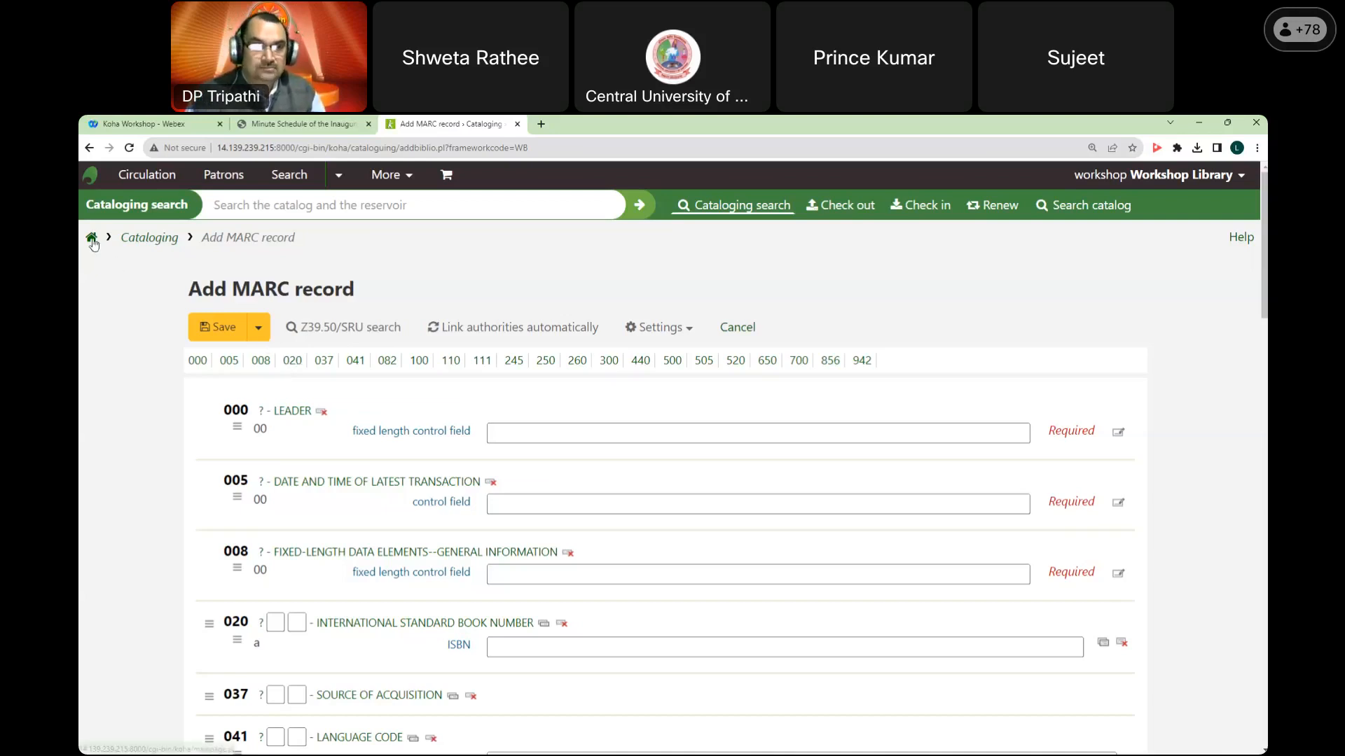
scroll(391, 317, down, 20)
scroll(390, 327, up, 15)
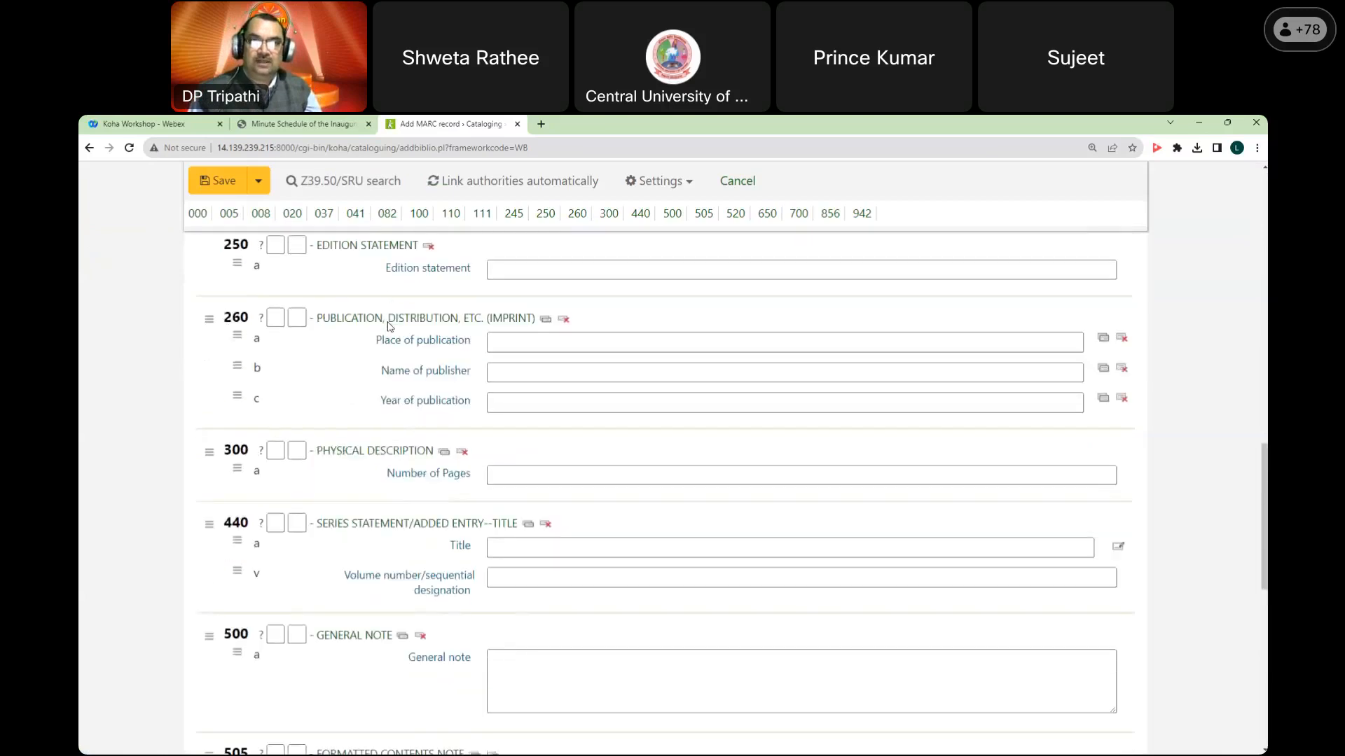
click(740, 340)
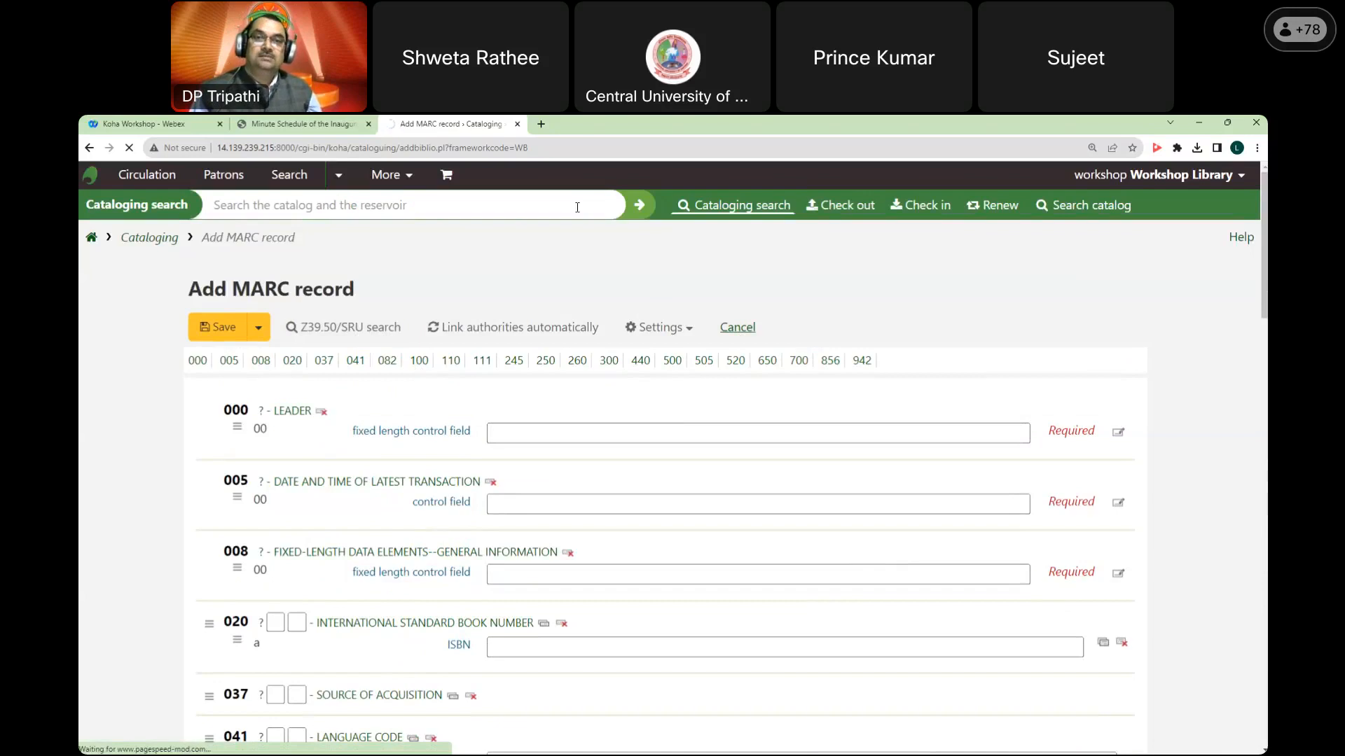
Step: Open irspy.indexdata.com in a new tab at 125% zoom, with Find a target in a background tab
click(541, 125)
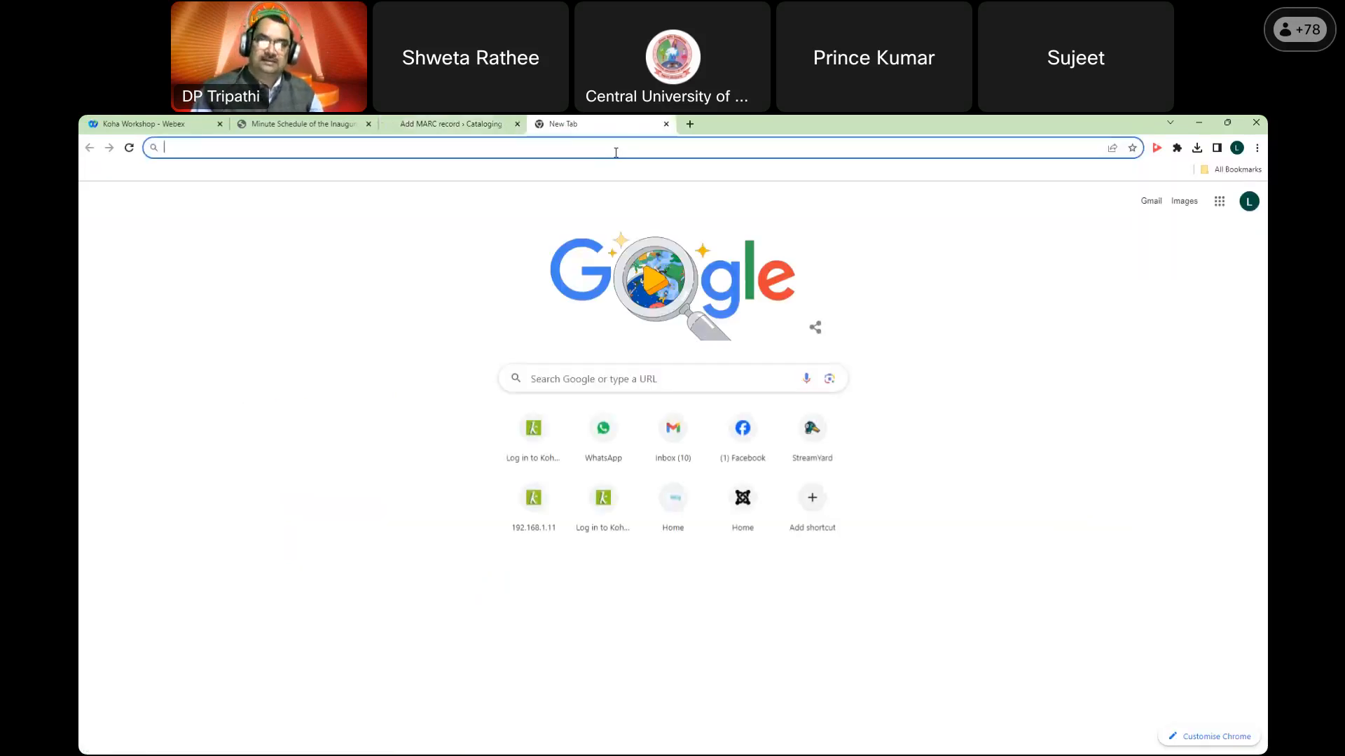
text(irspy.indexdata.com)
key(Return)
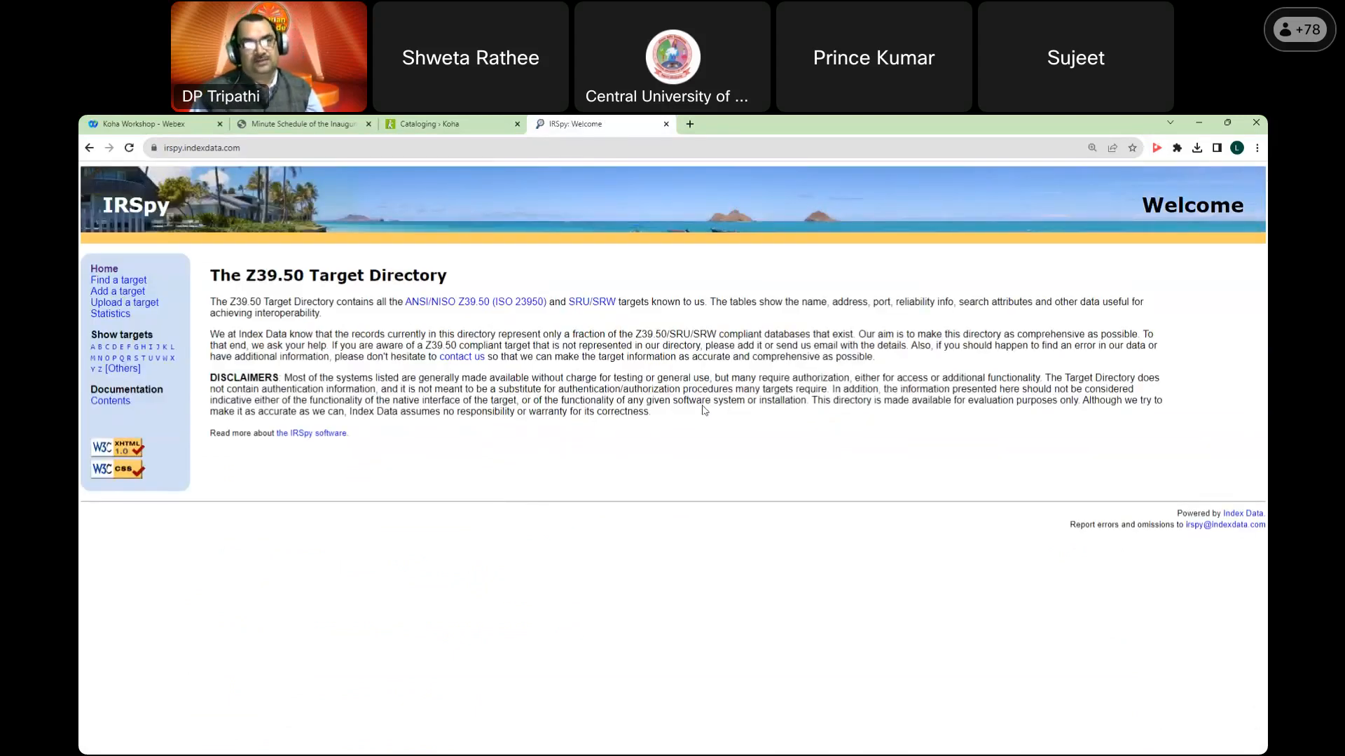
key(ctrl+plus)
key(ctrl+plus)
key(ctrl+plus)
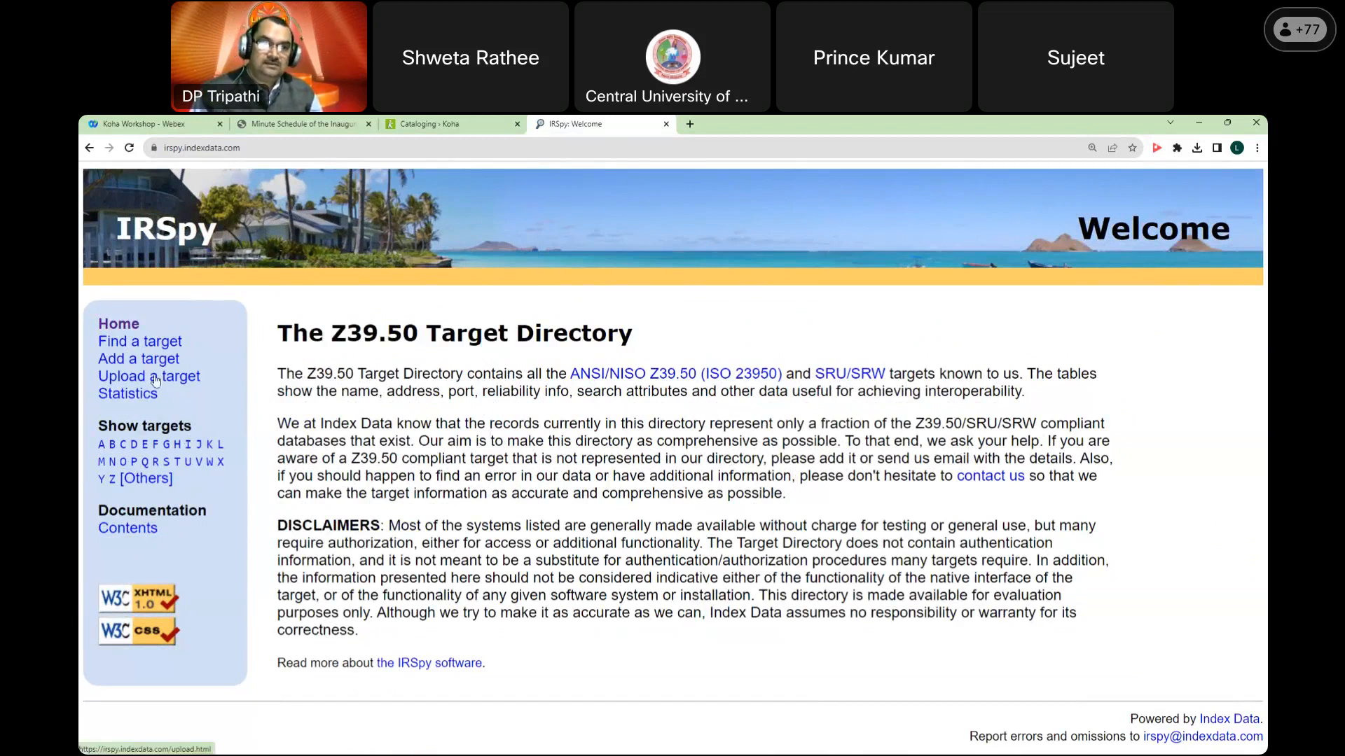
middle_click(149, 345)
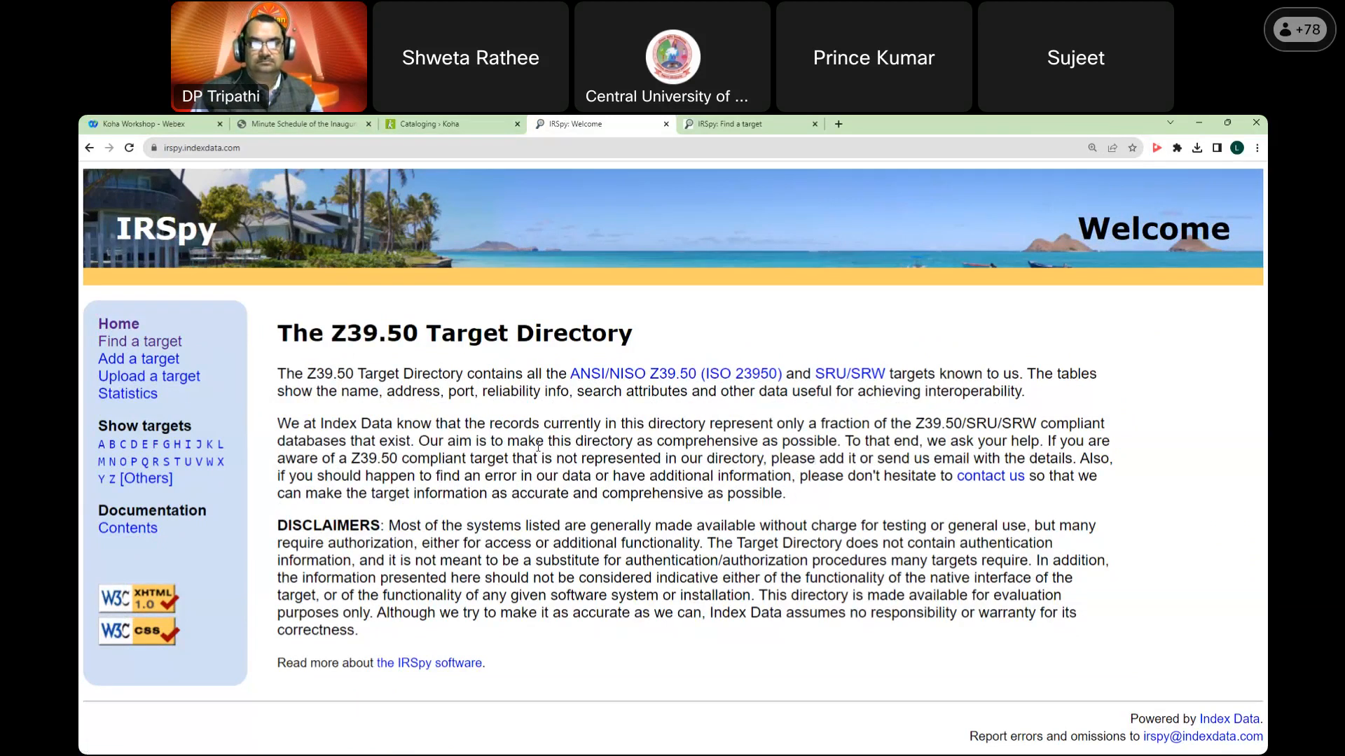
Step: Search IRSpy for Academic library targets with Country set to India
click(172, 342)
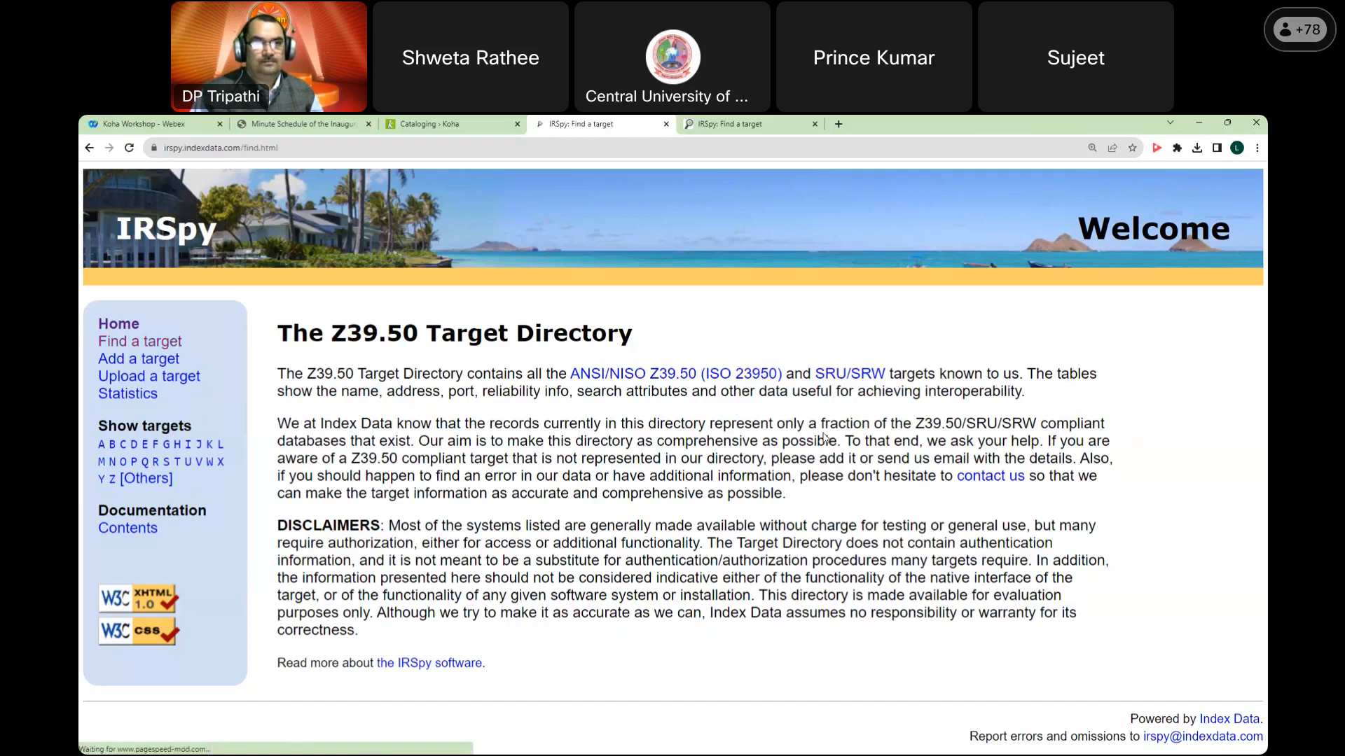
scroll(791, 455, down, 2)
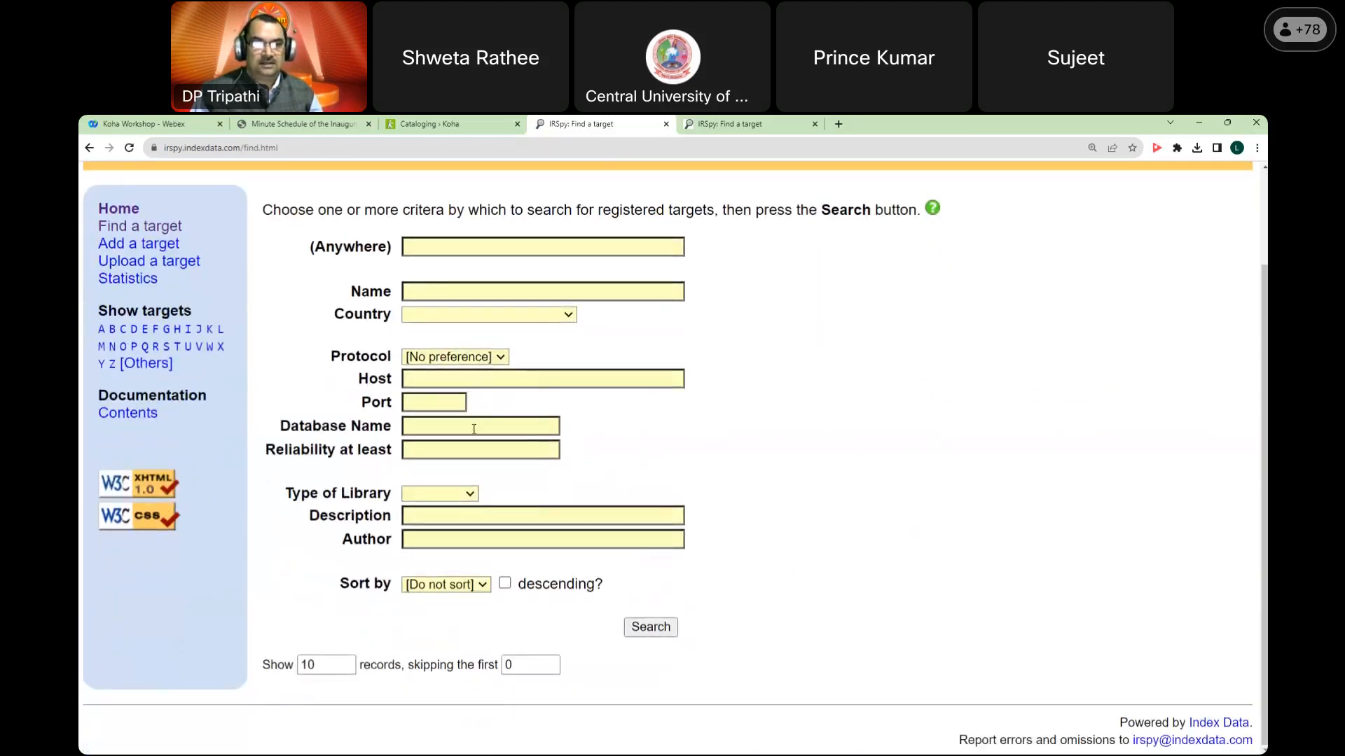
click(456, 498)
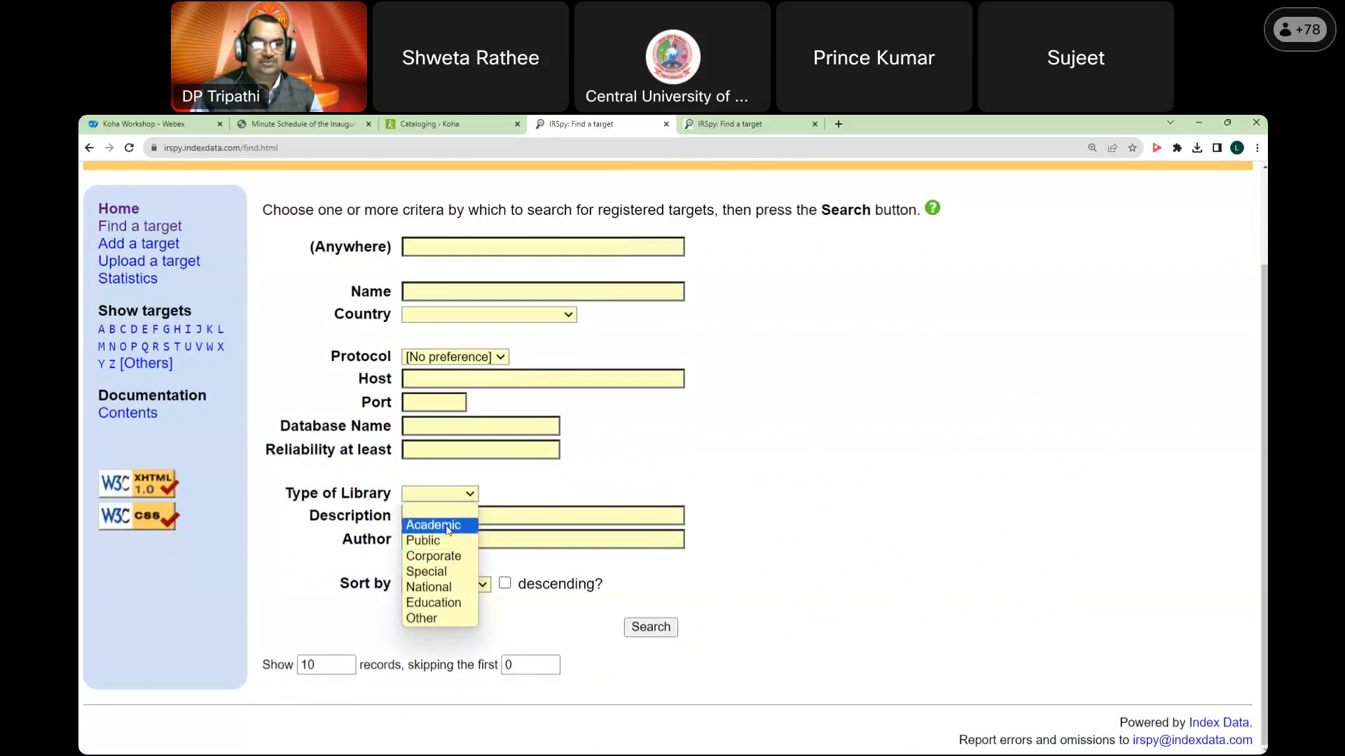
click(448, 525)
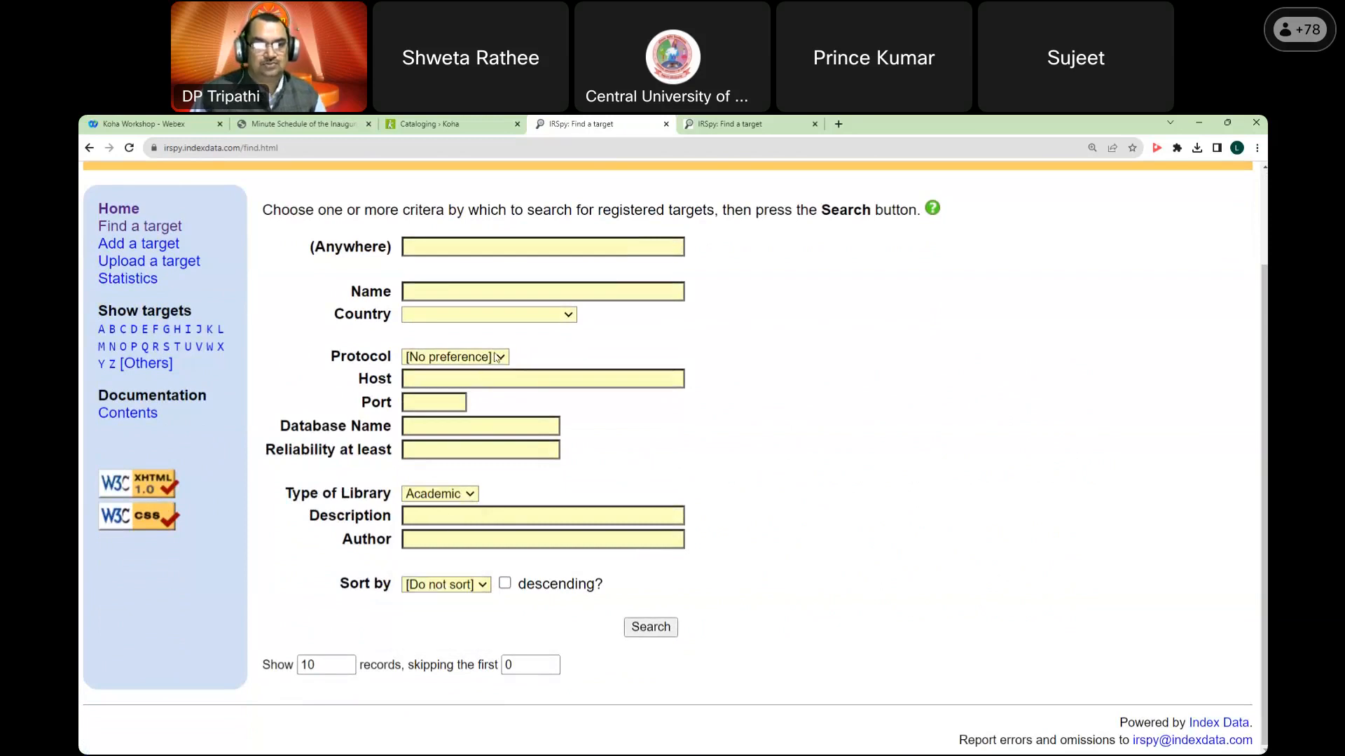
click(543, 316)
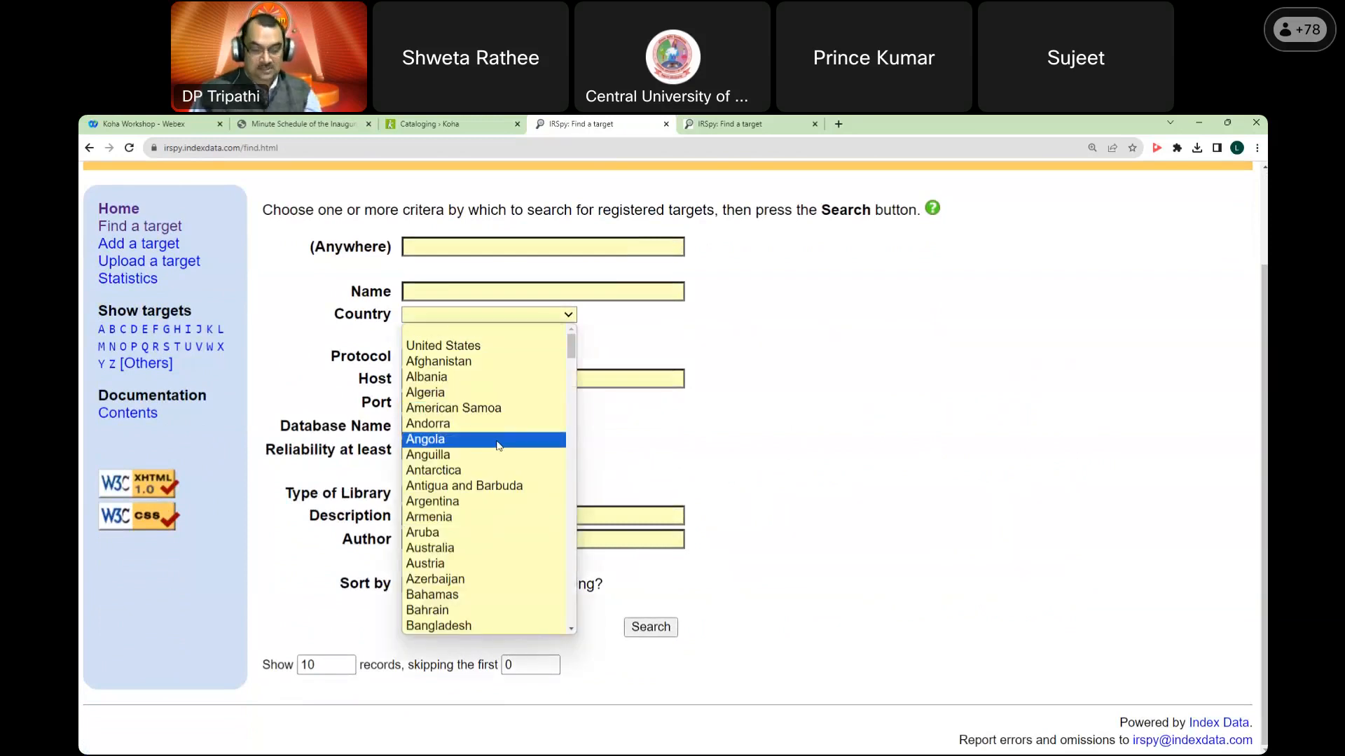
text(india)
click(519, 625)
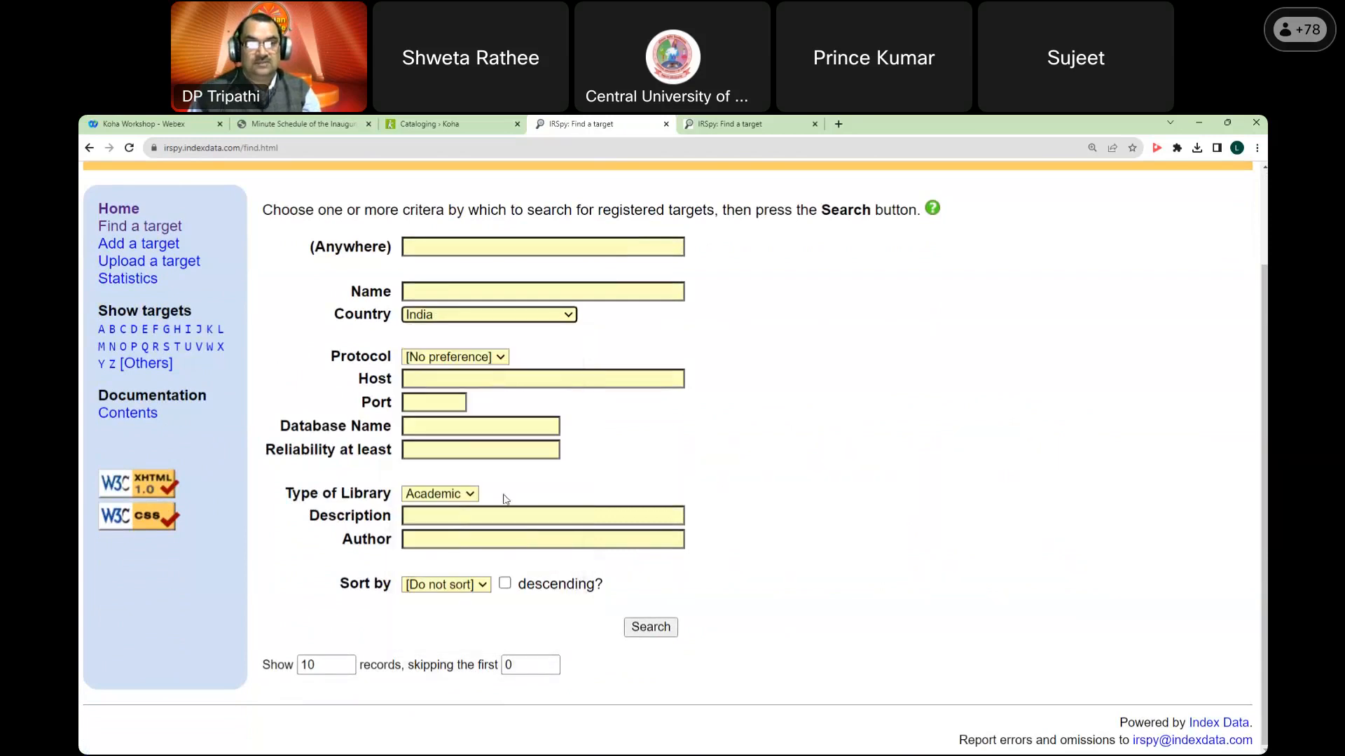
click(662, 629)
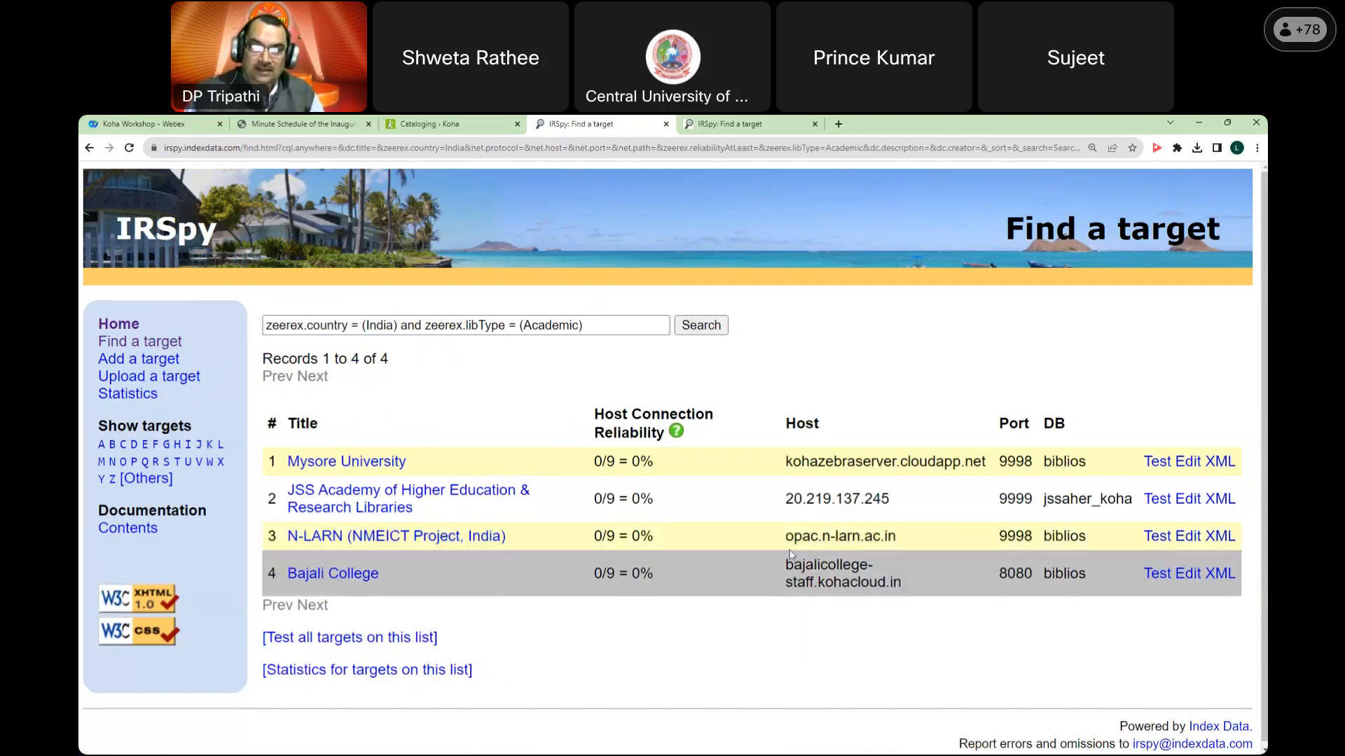
Step: Clear the library type and search all India targets, highlighting the total of 15
right_click(788, 348)
click(823, 356)
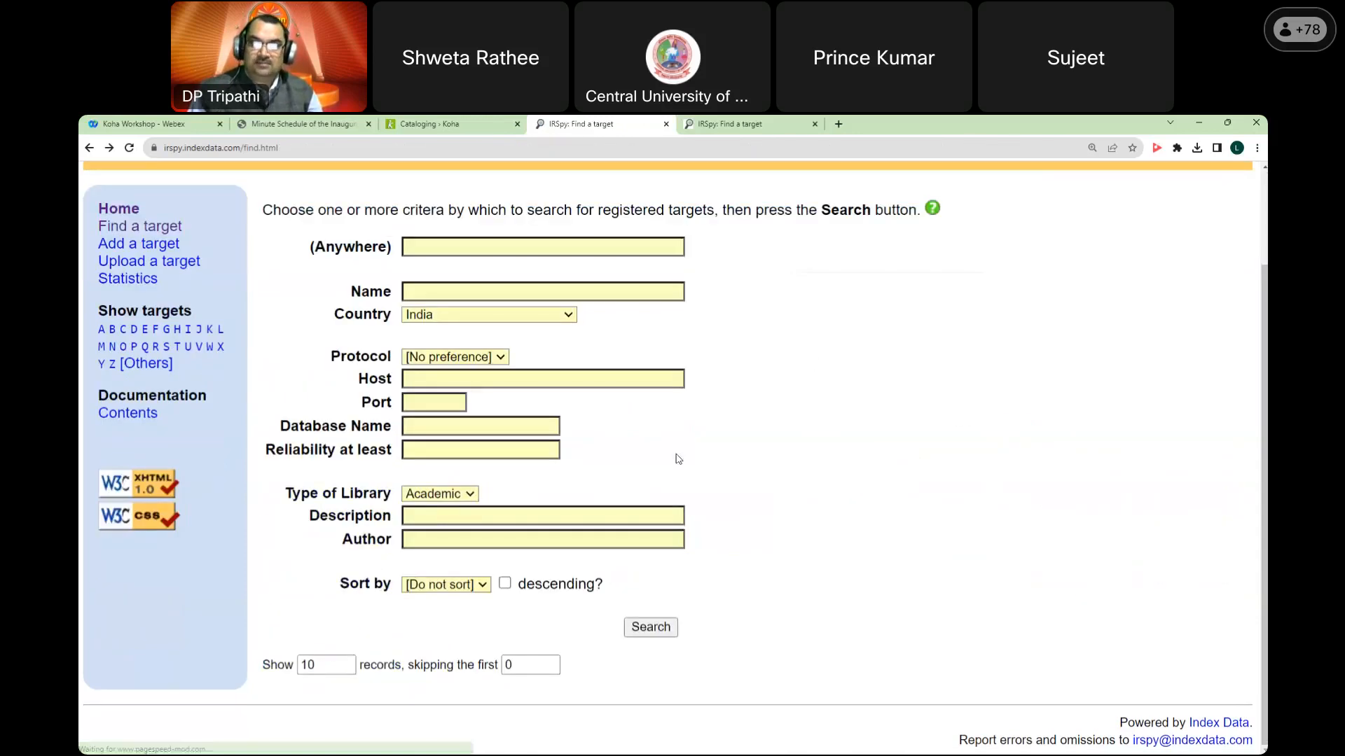
click(438, 494)
click(438, 515)
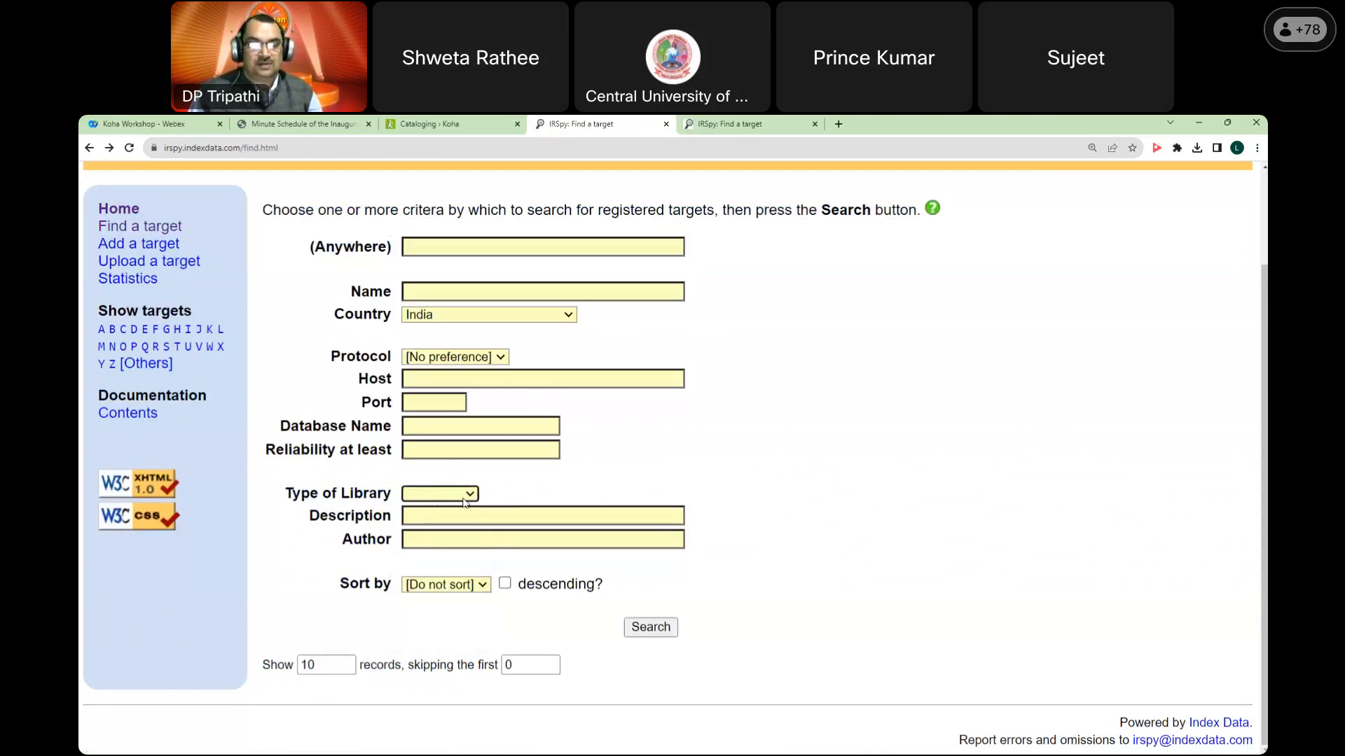
click(673, 628)
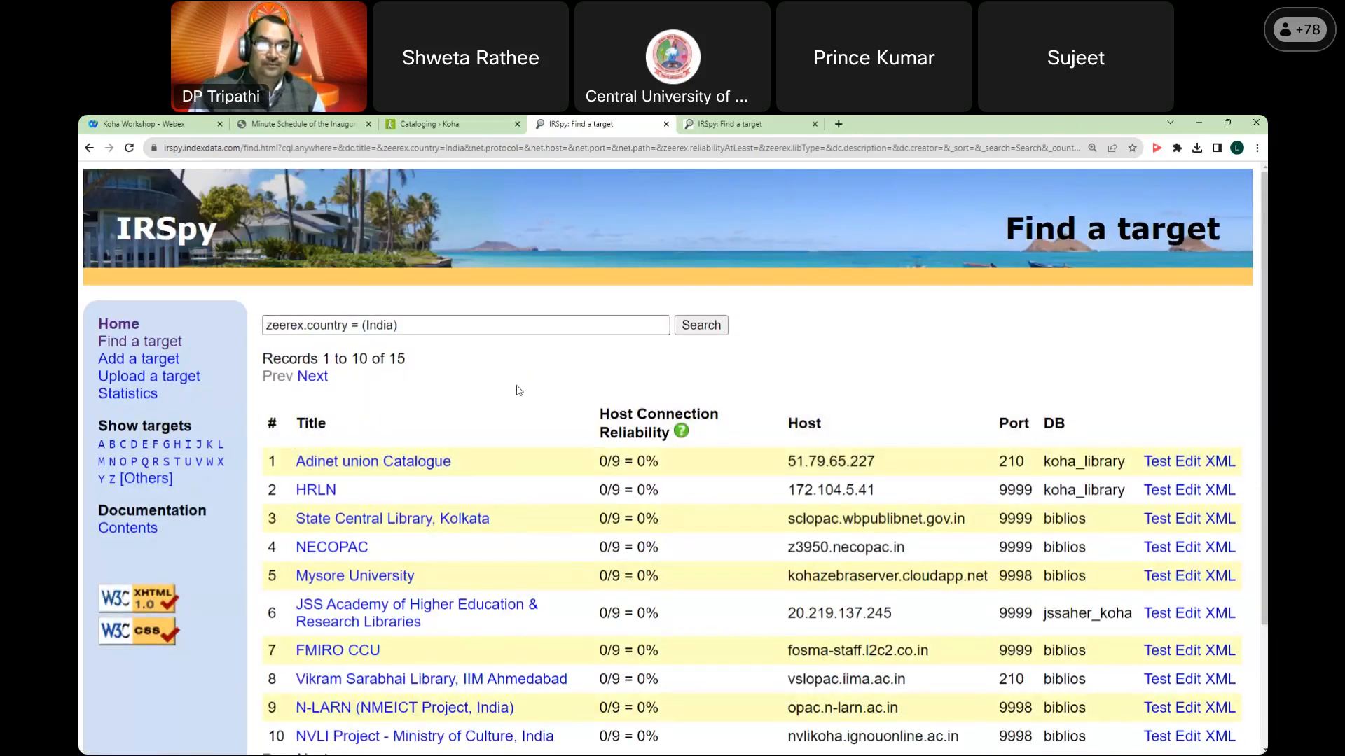
double_click(394, 359)
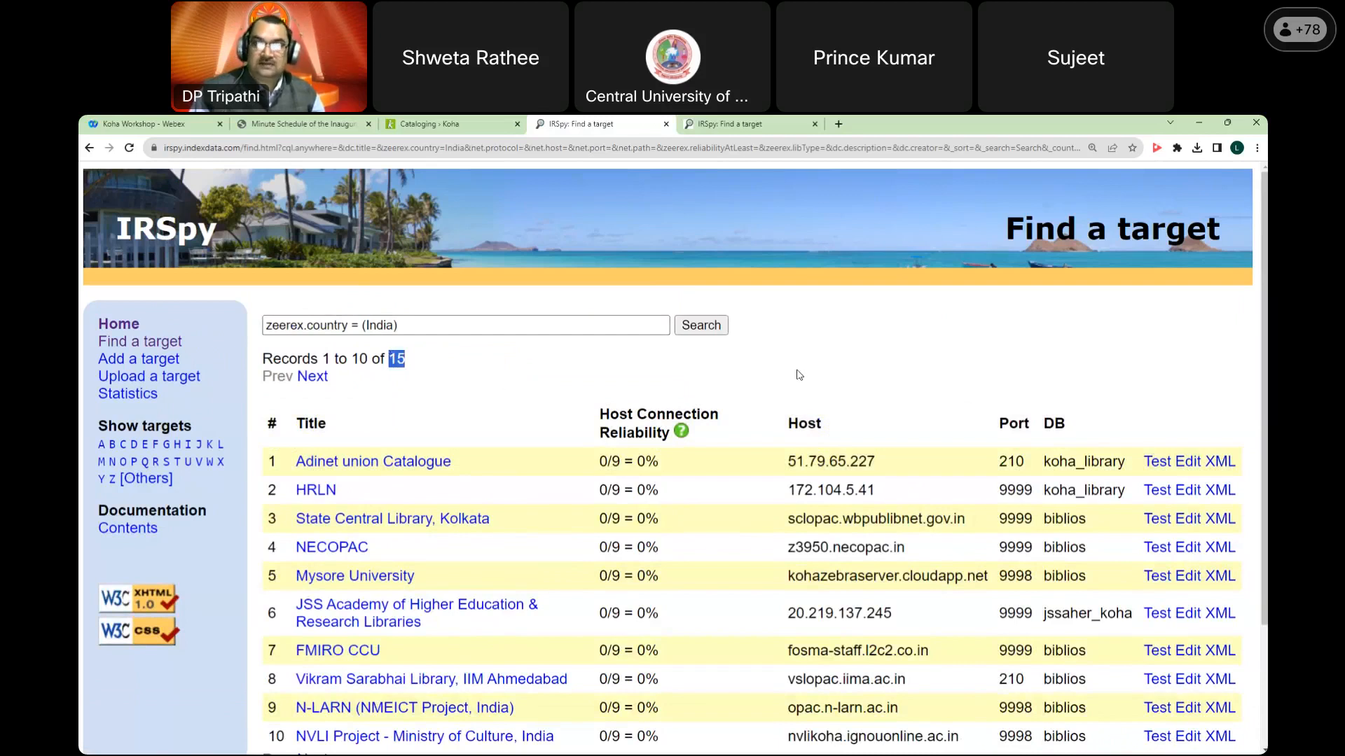
Step: Point out the 0% reliability of the first-page India targets
scroll(797, 376, down, 2)
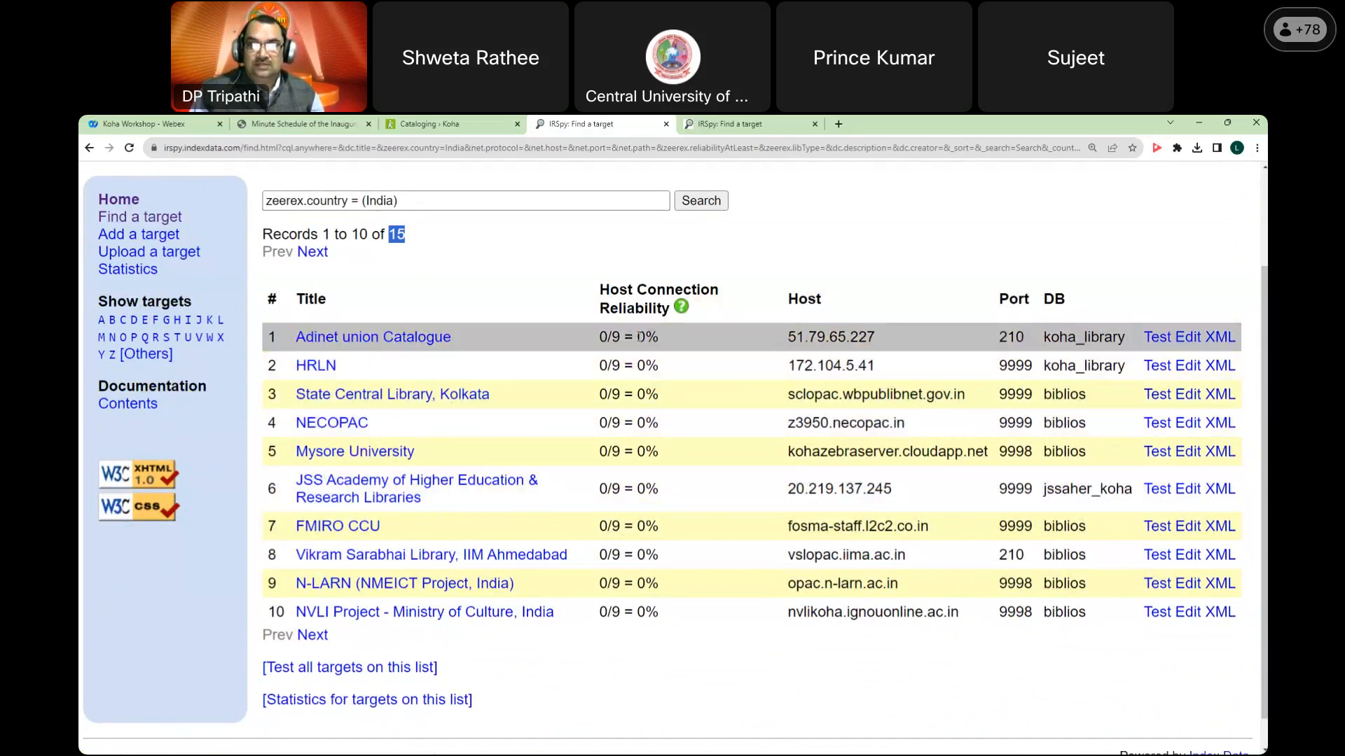
drag(601, 309, 660, 424)
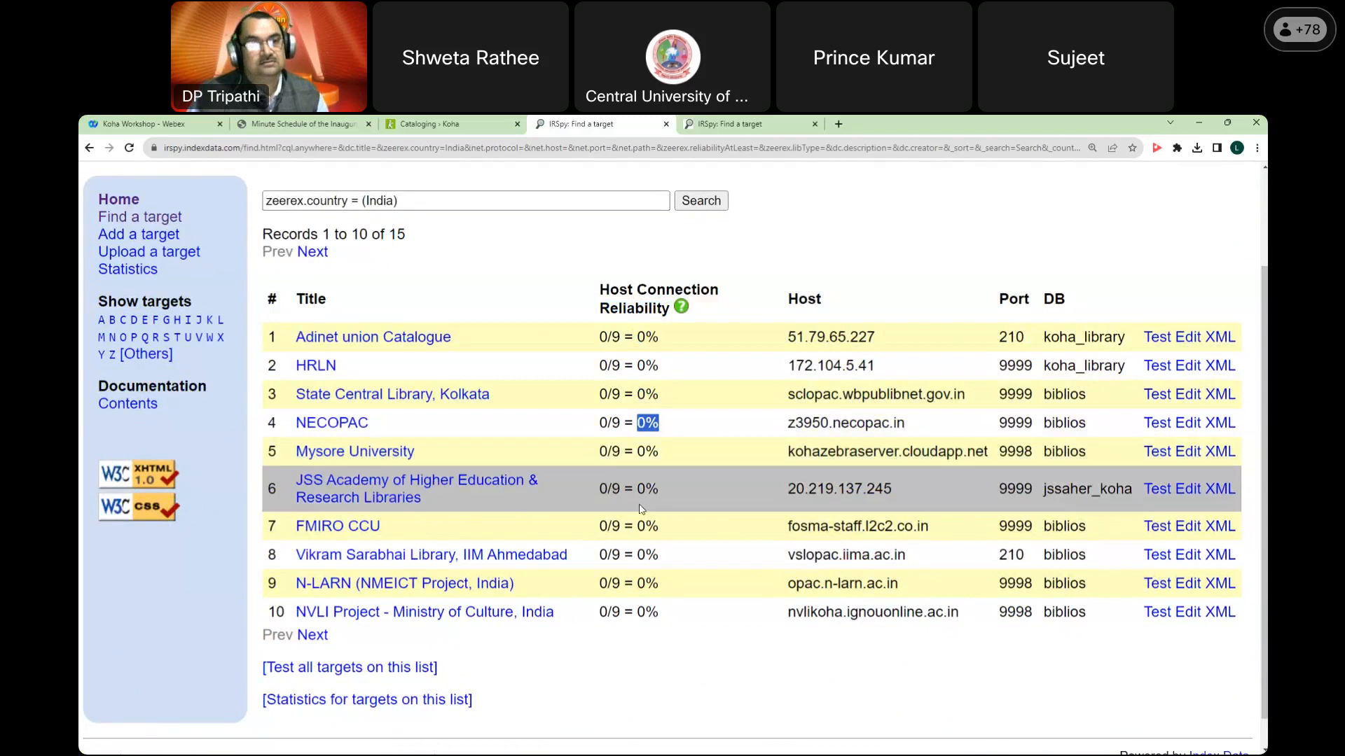
drag(637, 489, 660, 614)
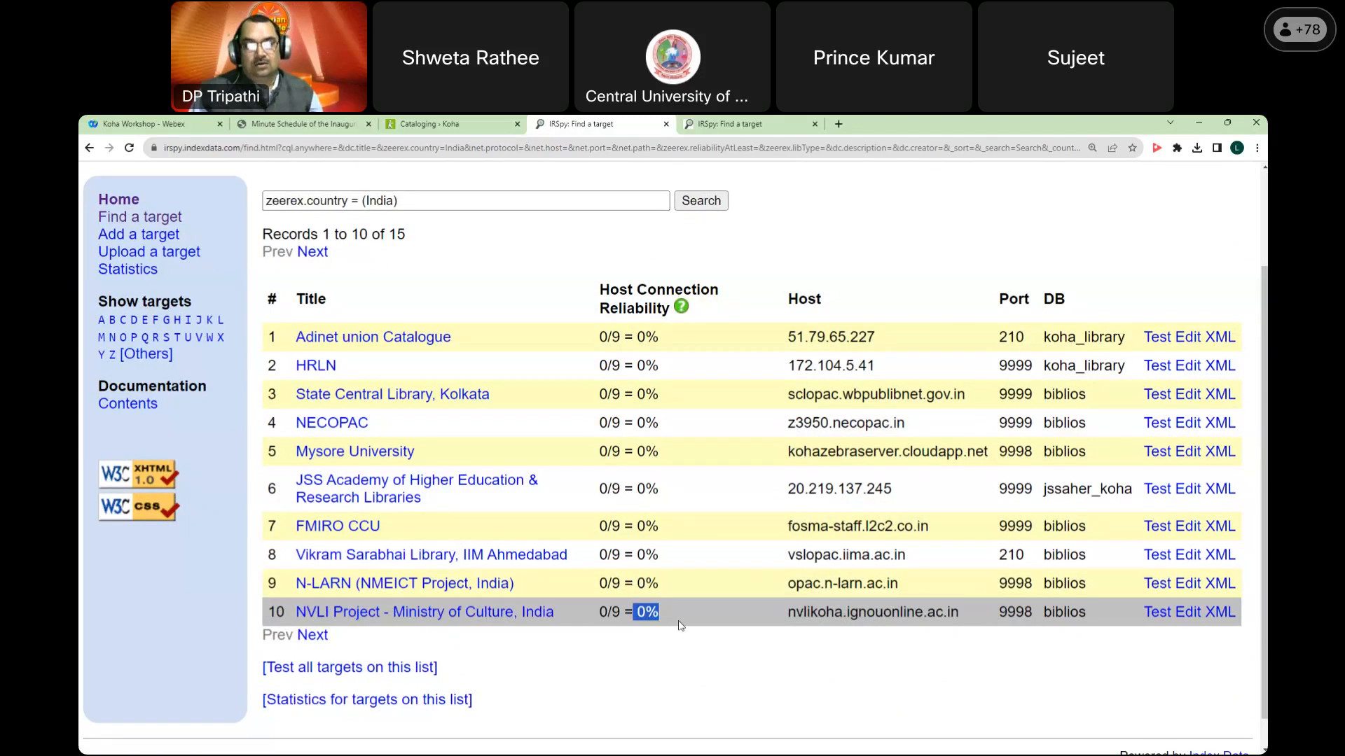
Step: Show records 11–15, highlight Dharmaram Library's 100% reliability, and return to the search form
click(313, 635)
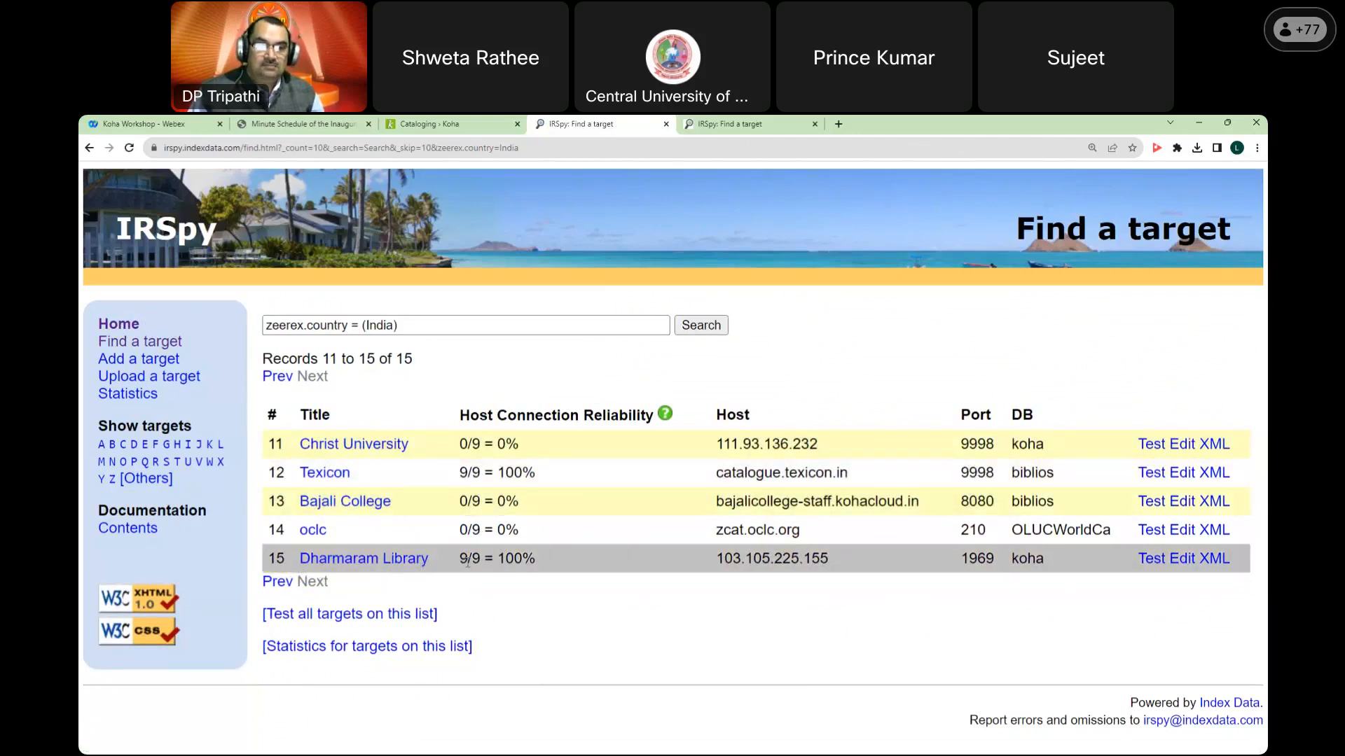
drag(498, 558, 547, 561)
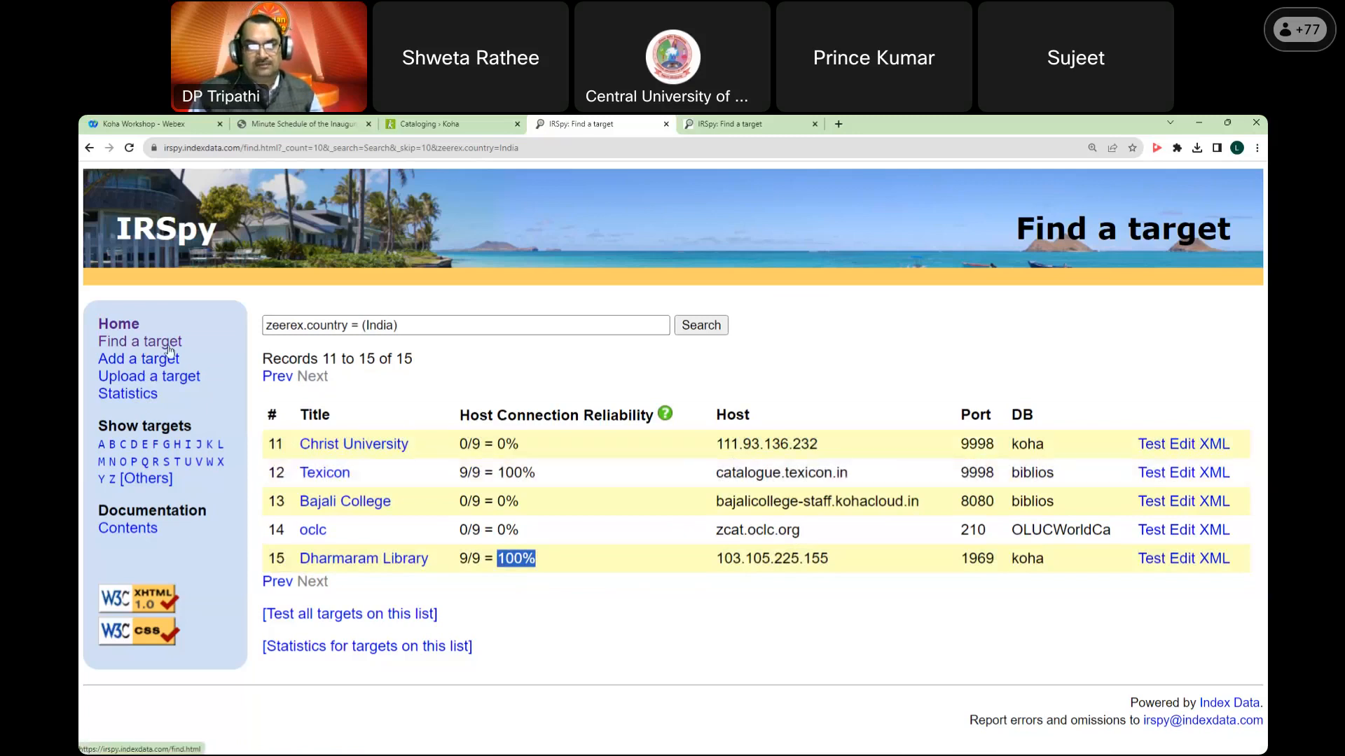
right_click(349, 385)
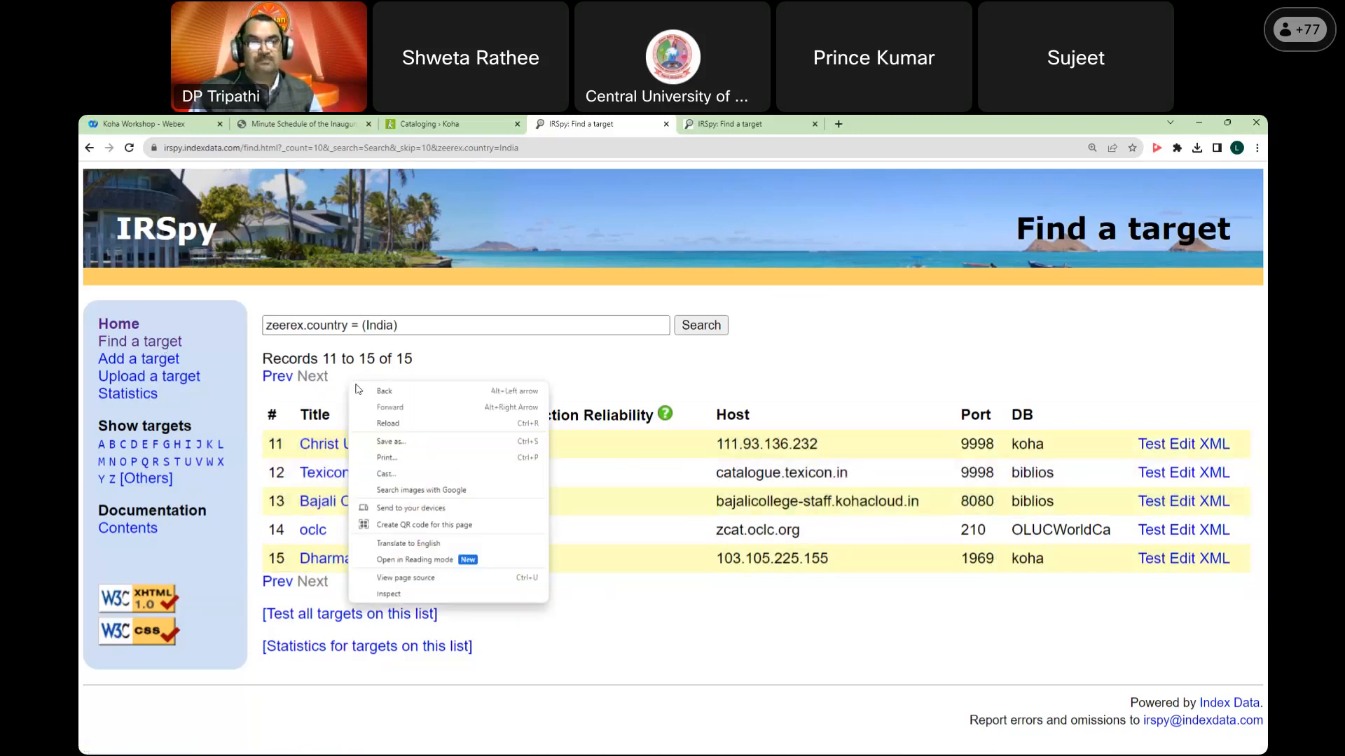
click(166, 349)
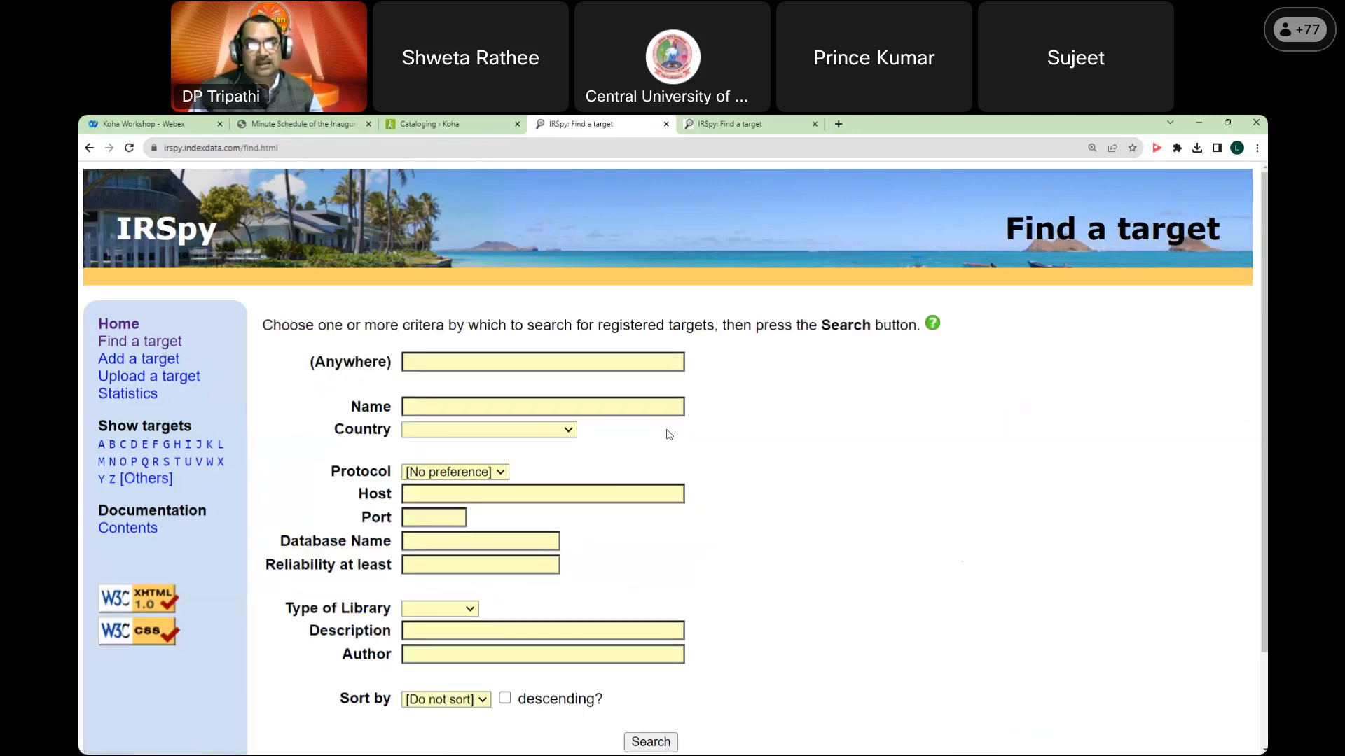
Step: Review the form's Country, library type and sorting options, then return to the India results
click(566, 432)
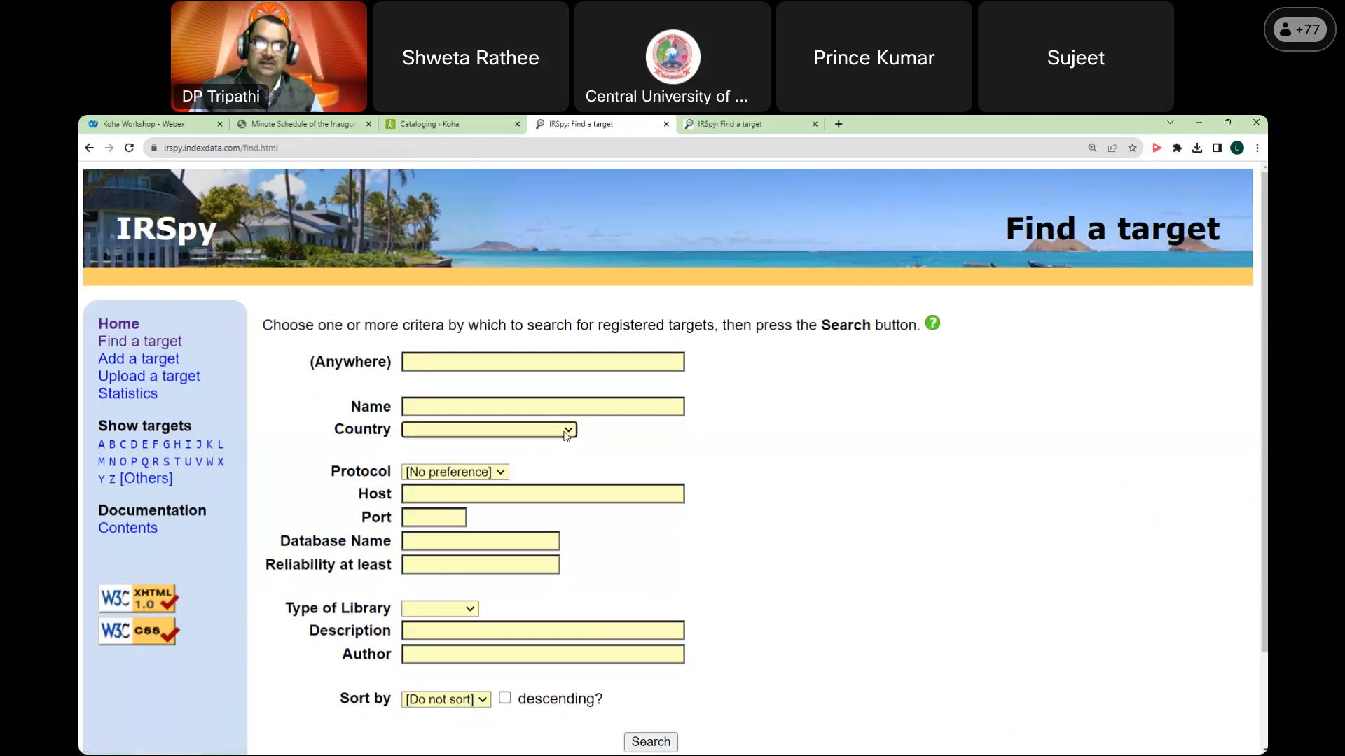
click(723, 437)
scroll(724, 437, down, 2)
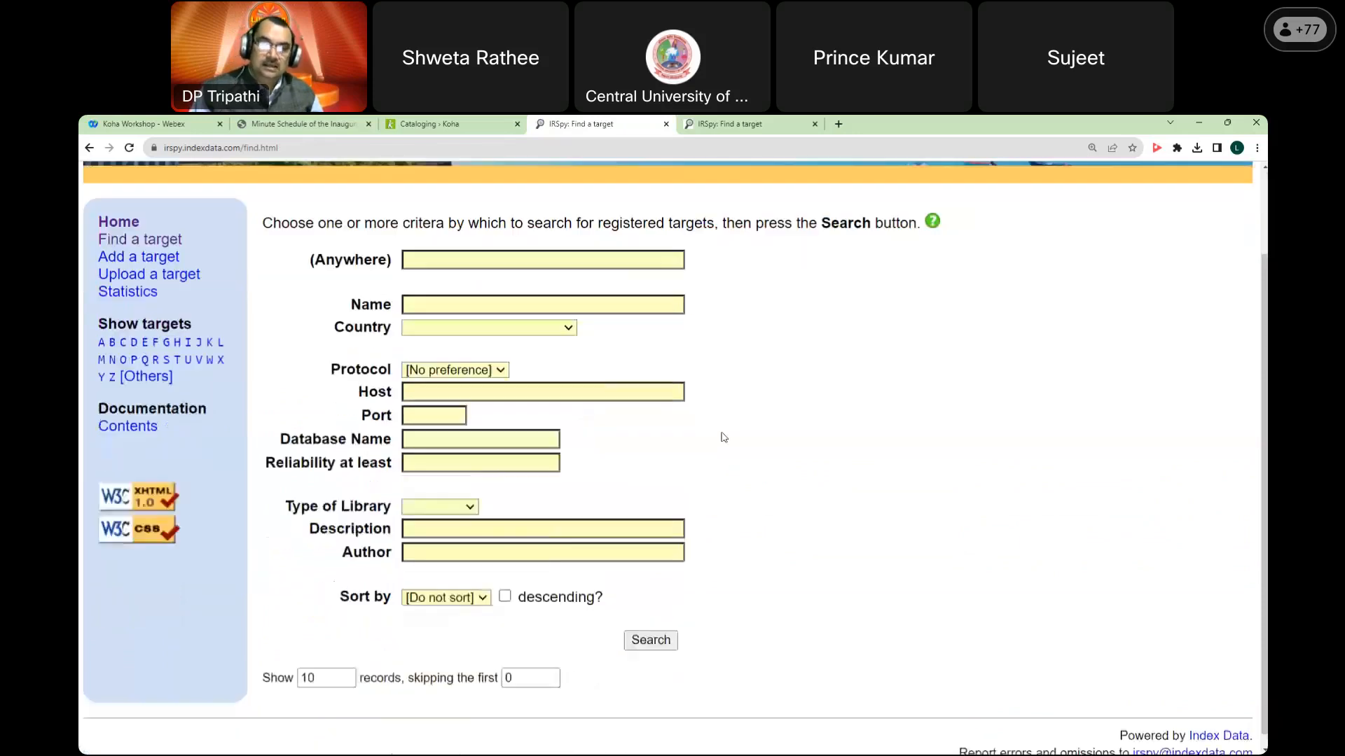
drag(336, 315, 392, 316)
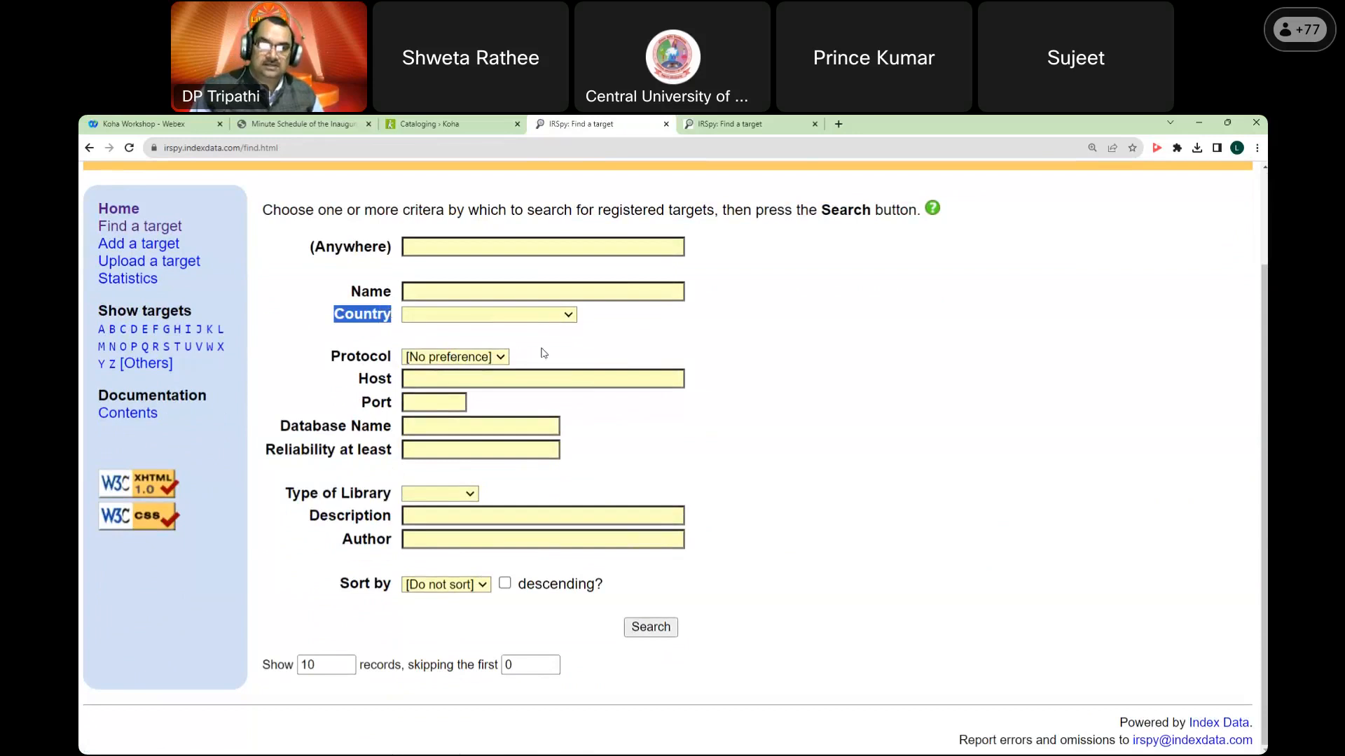
click(475, 494)
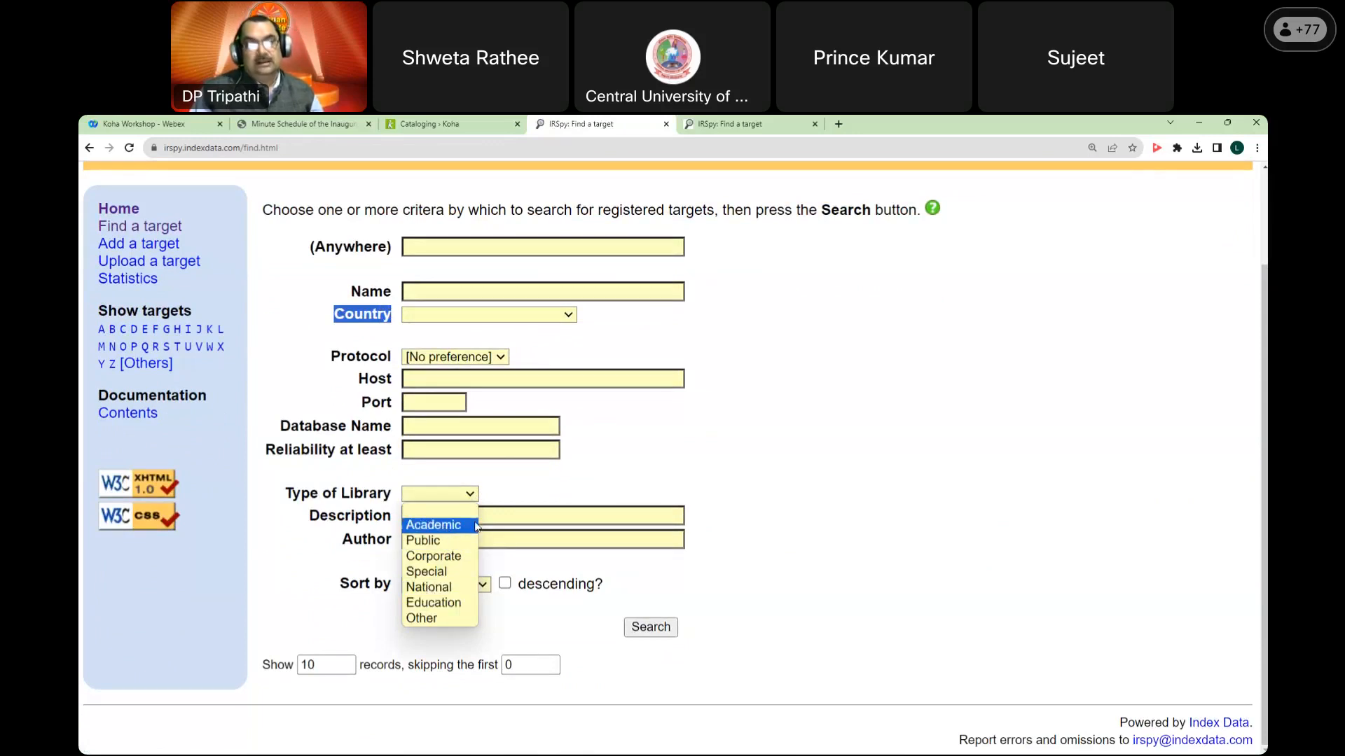
click(456, 586)
click(456, 586)
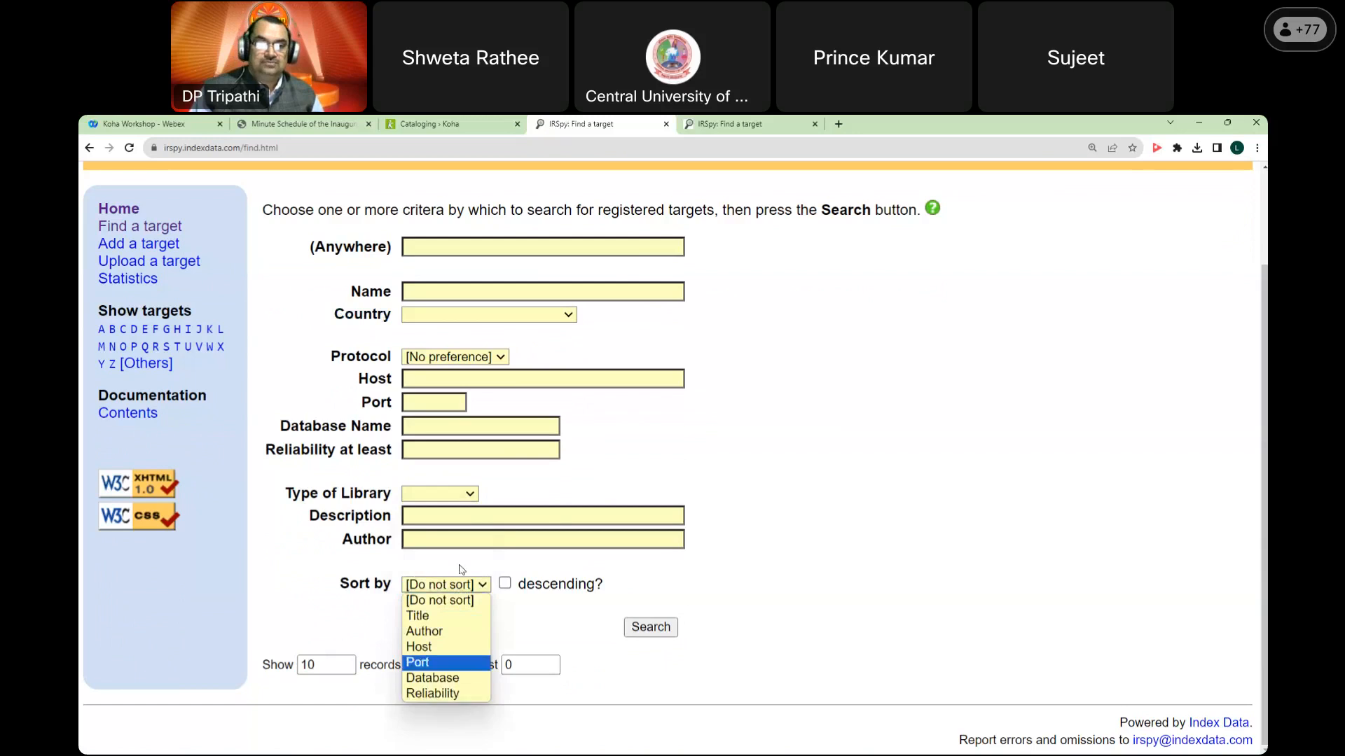
click(669, 445)
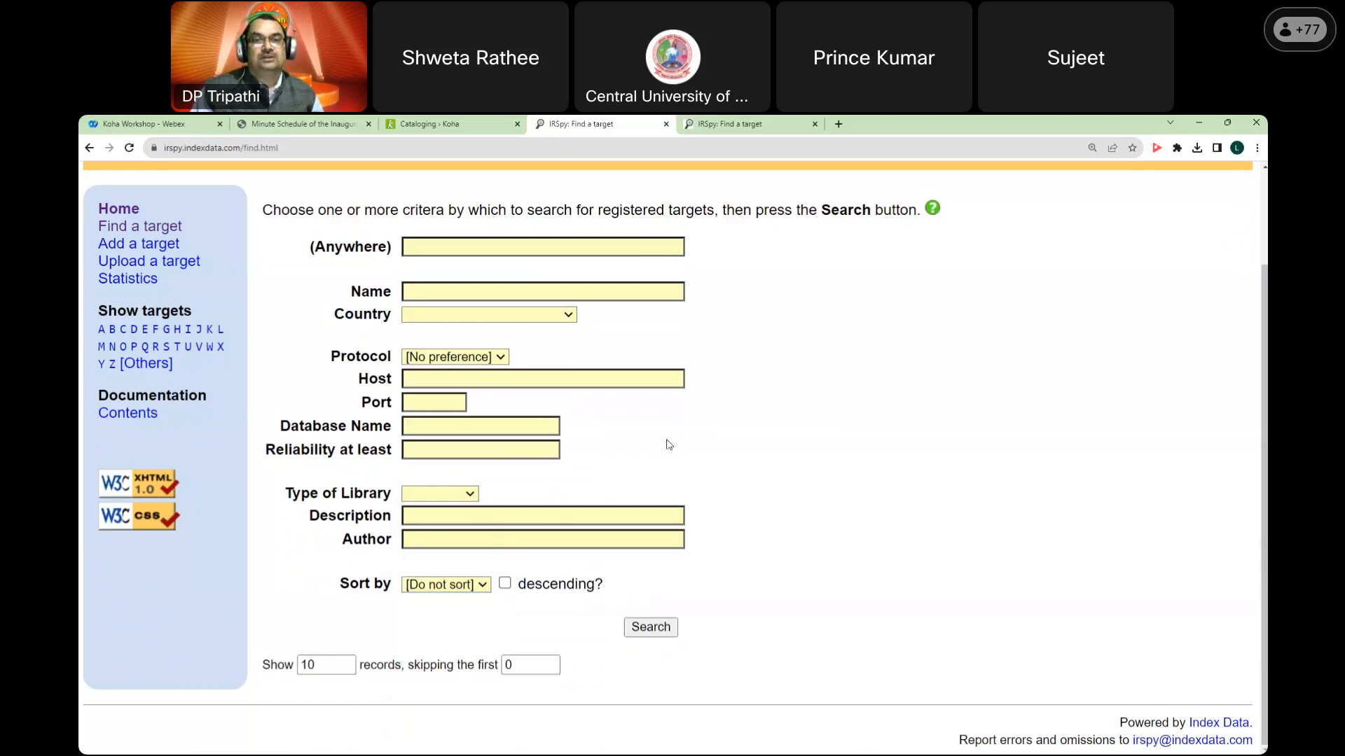
scroll(705, 292, up, 1)
right_click(706, 292)
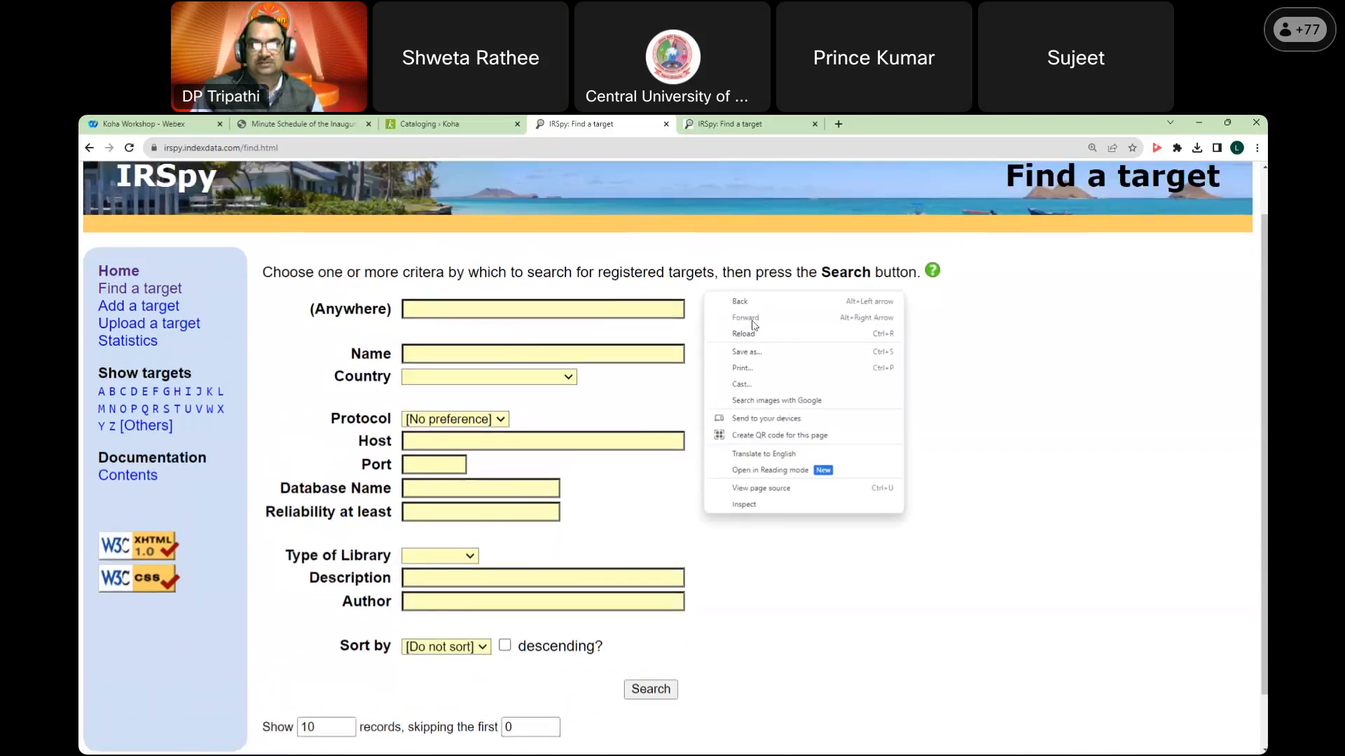
click(734, 301)
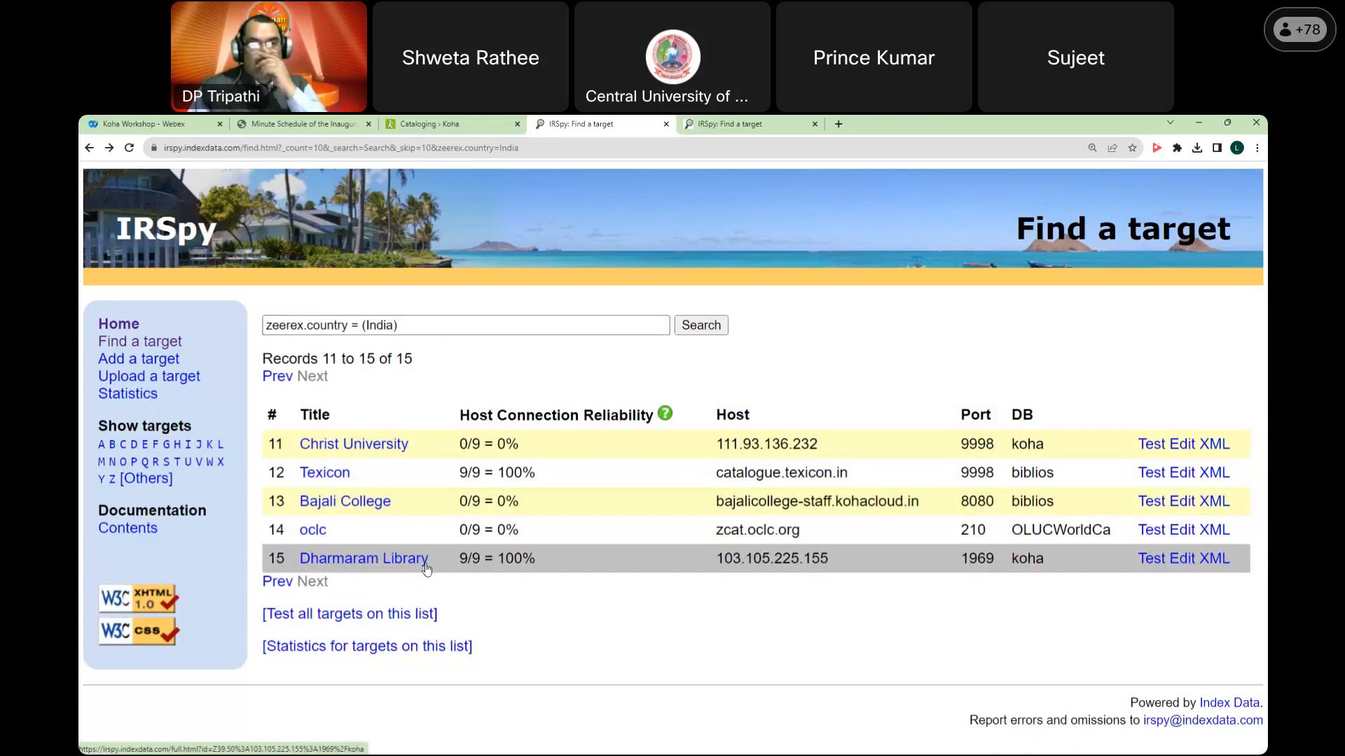
Step: Back in Koha, go from Home to Koha administration and open Z39.50/SRU servers
click(446, 126)
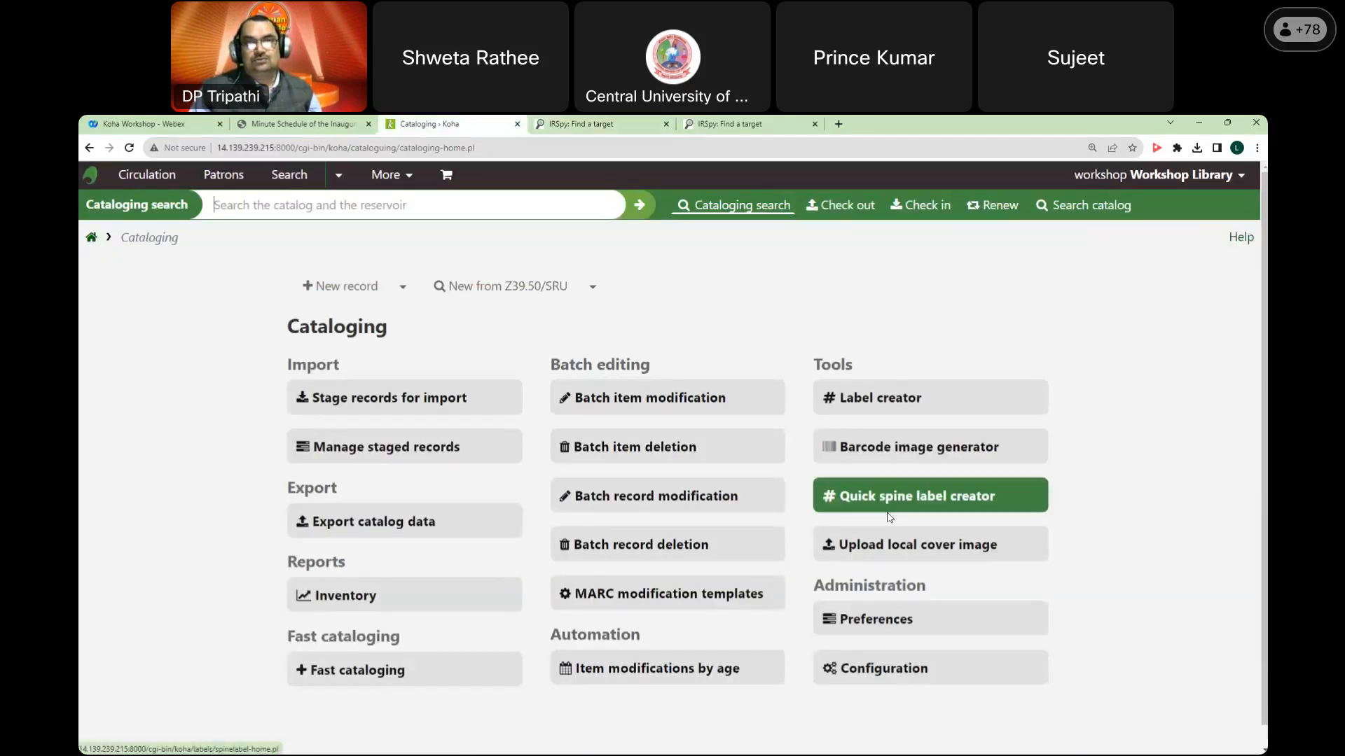
click(90, 239)
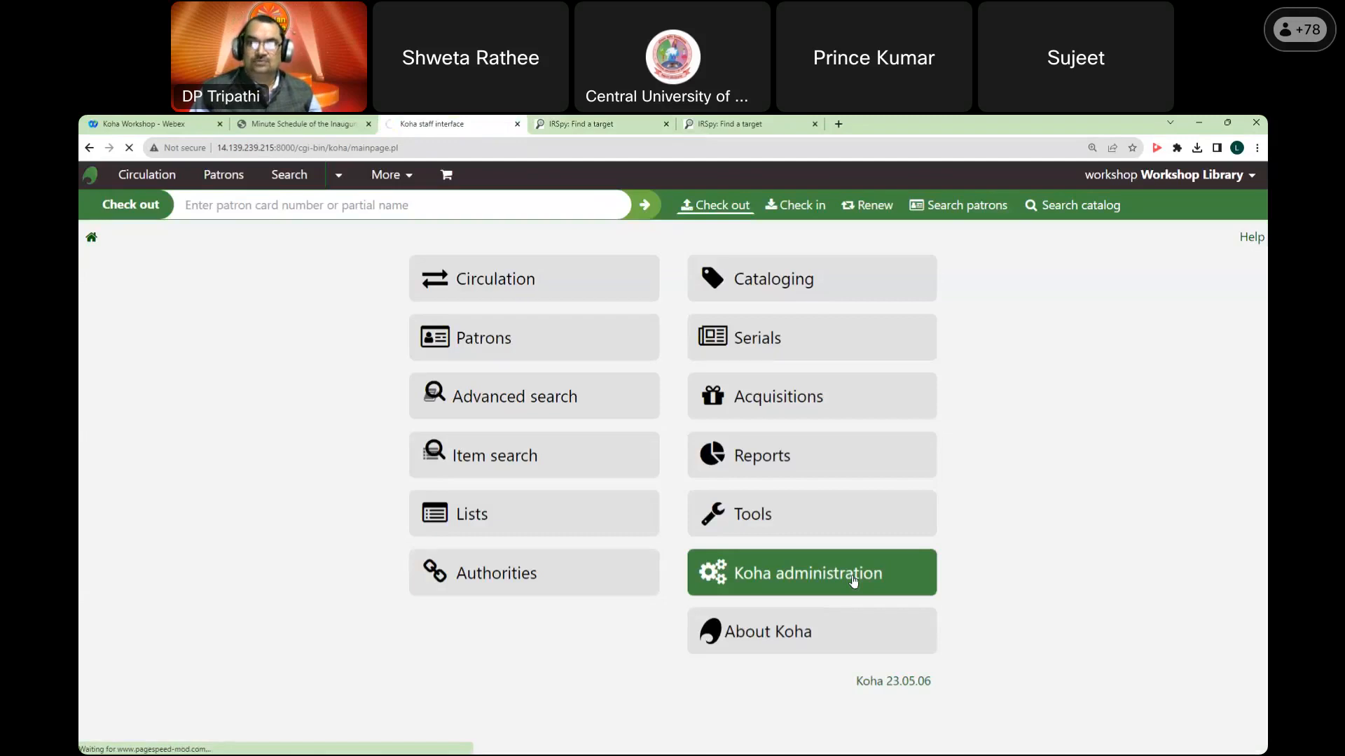
click(853, 581)
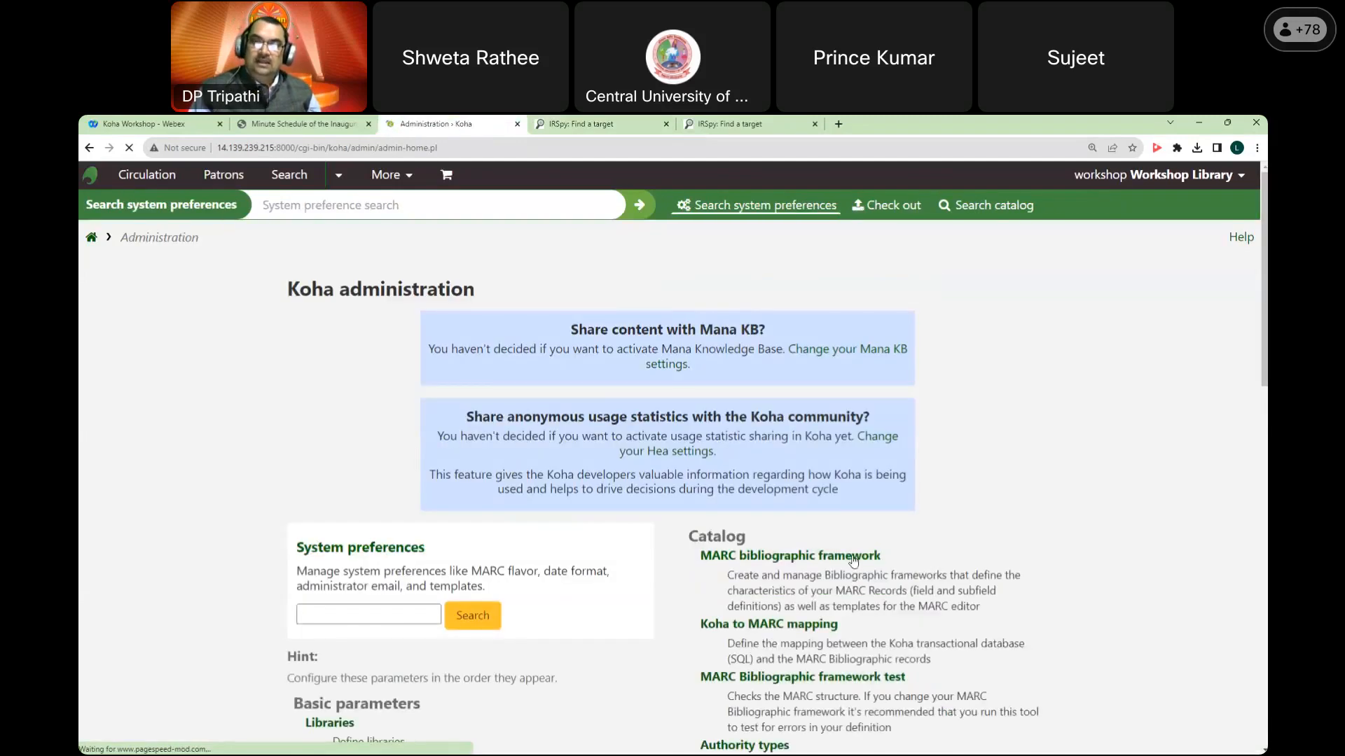
scroll(853, 561, down, 15)
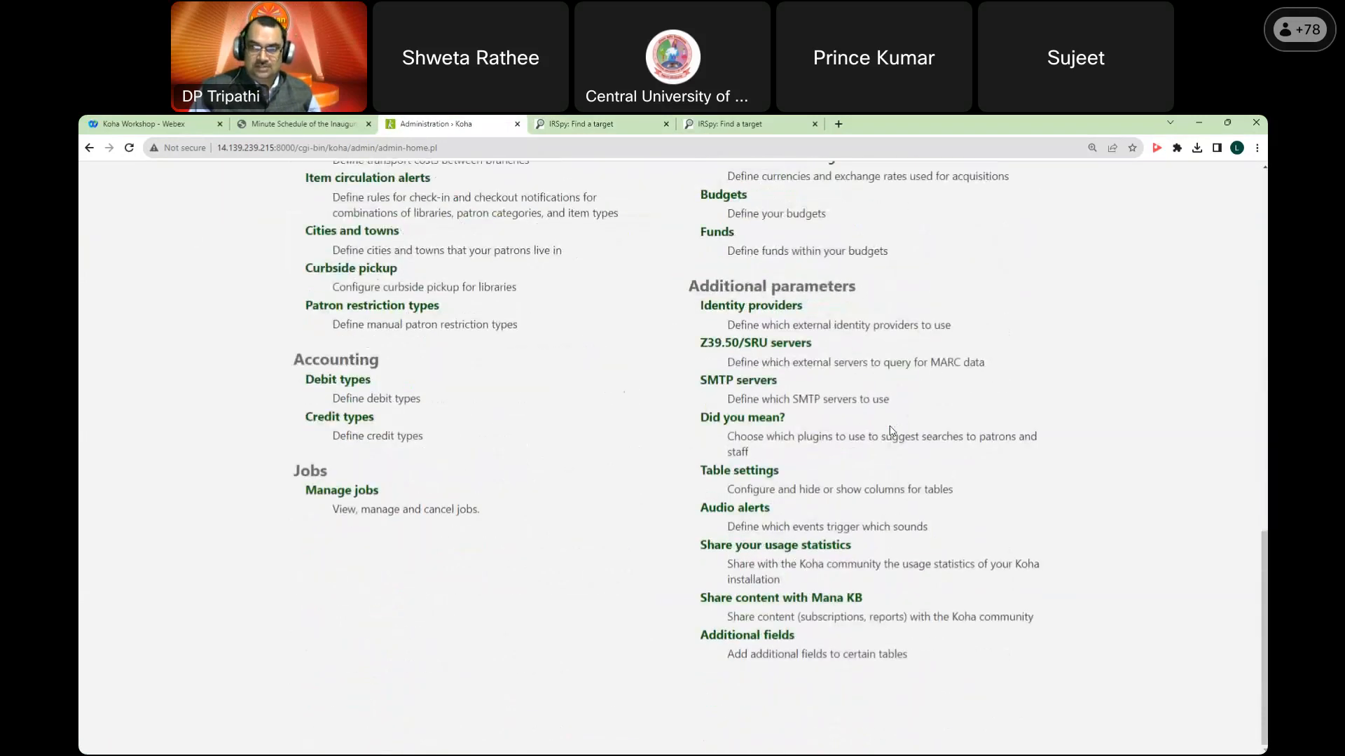
drag(693, 343, 821, 343)
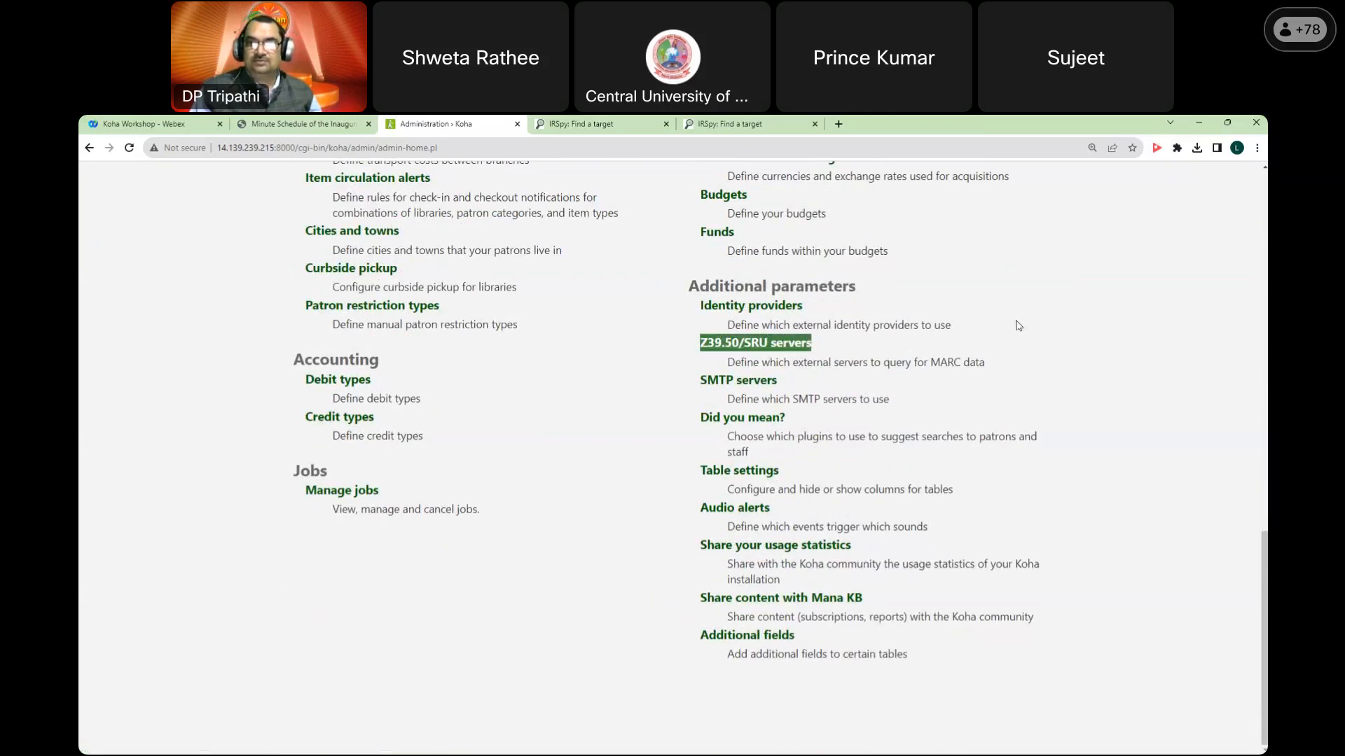
click(796, 350)
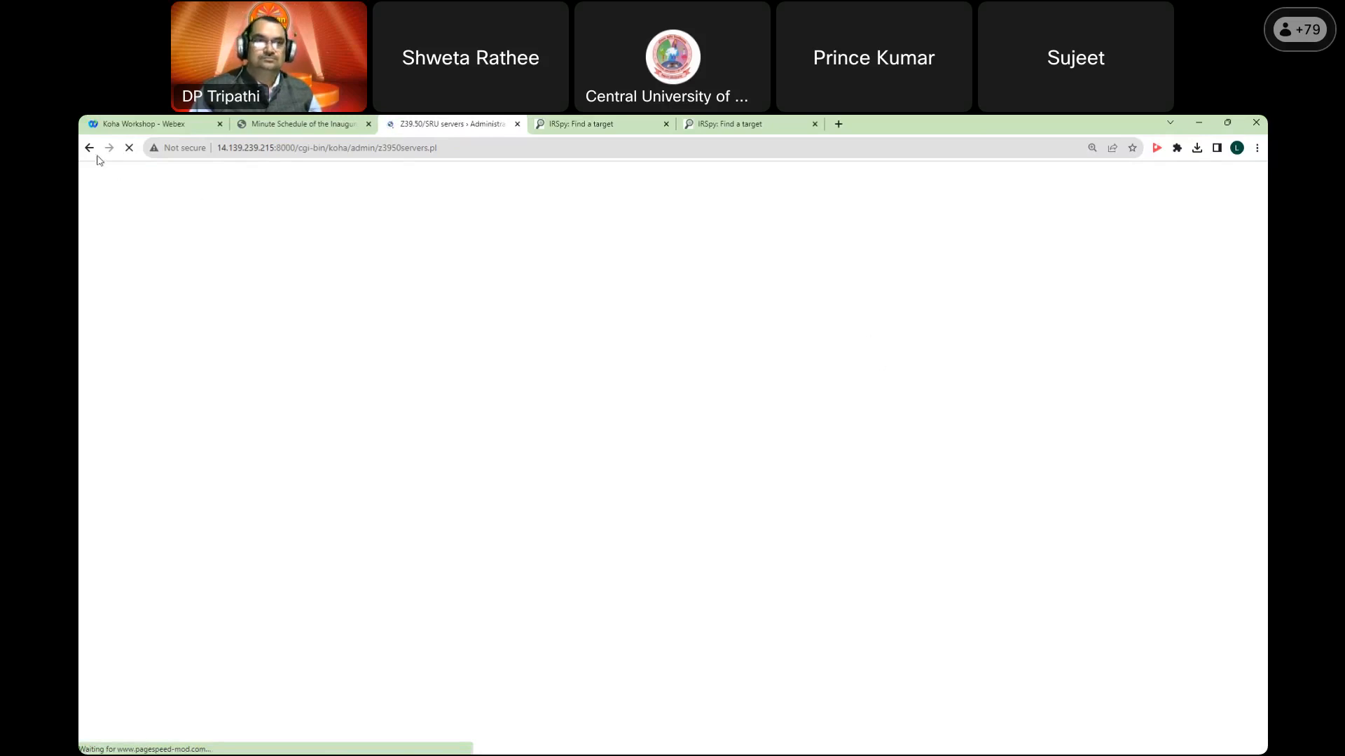
Step: Reload the Z39.50/SRU servers page and review the five listed servers and their Bibliographic record type
click(129, 149)
click(128, 151)
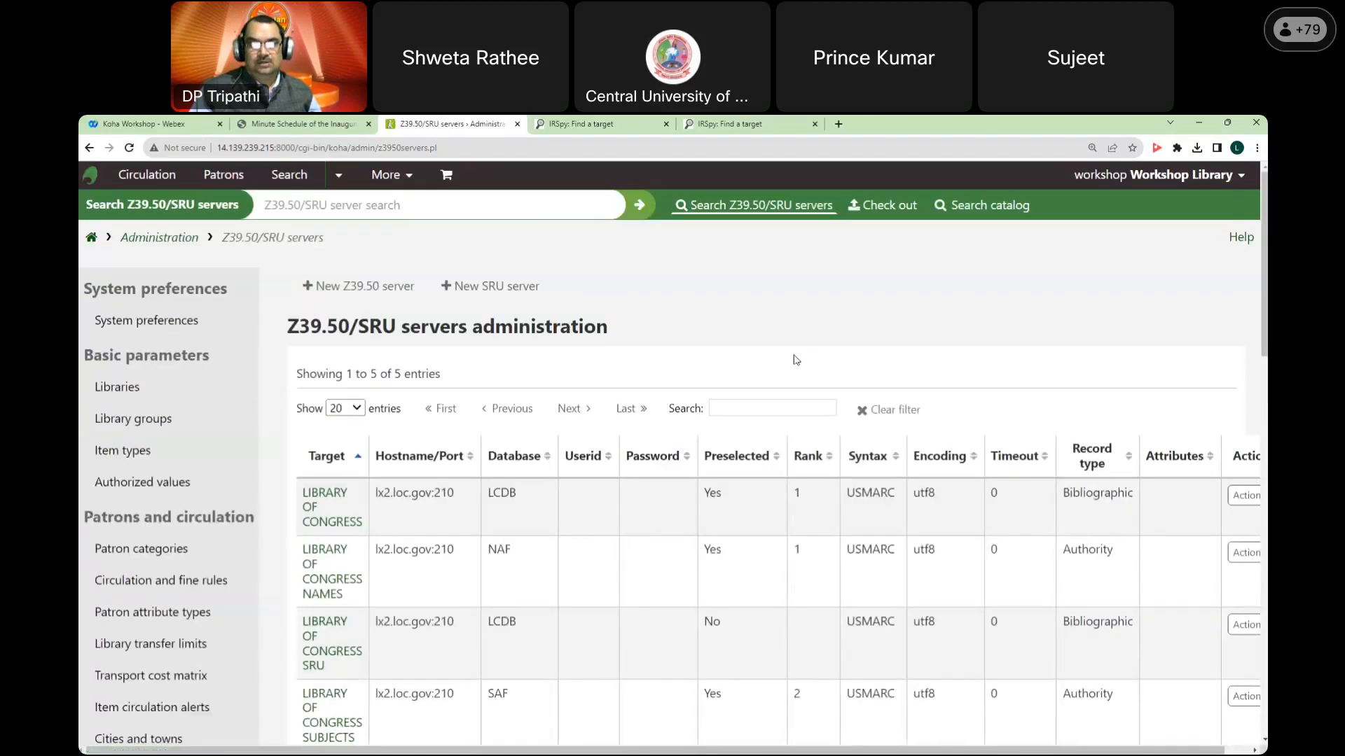
scroll(797, 360, down, 3)
scroll(796, 360, up, 1)
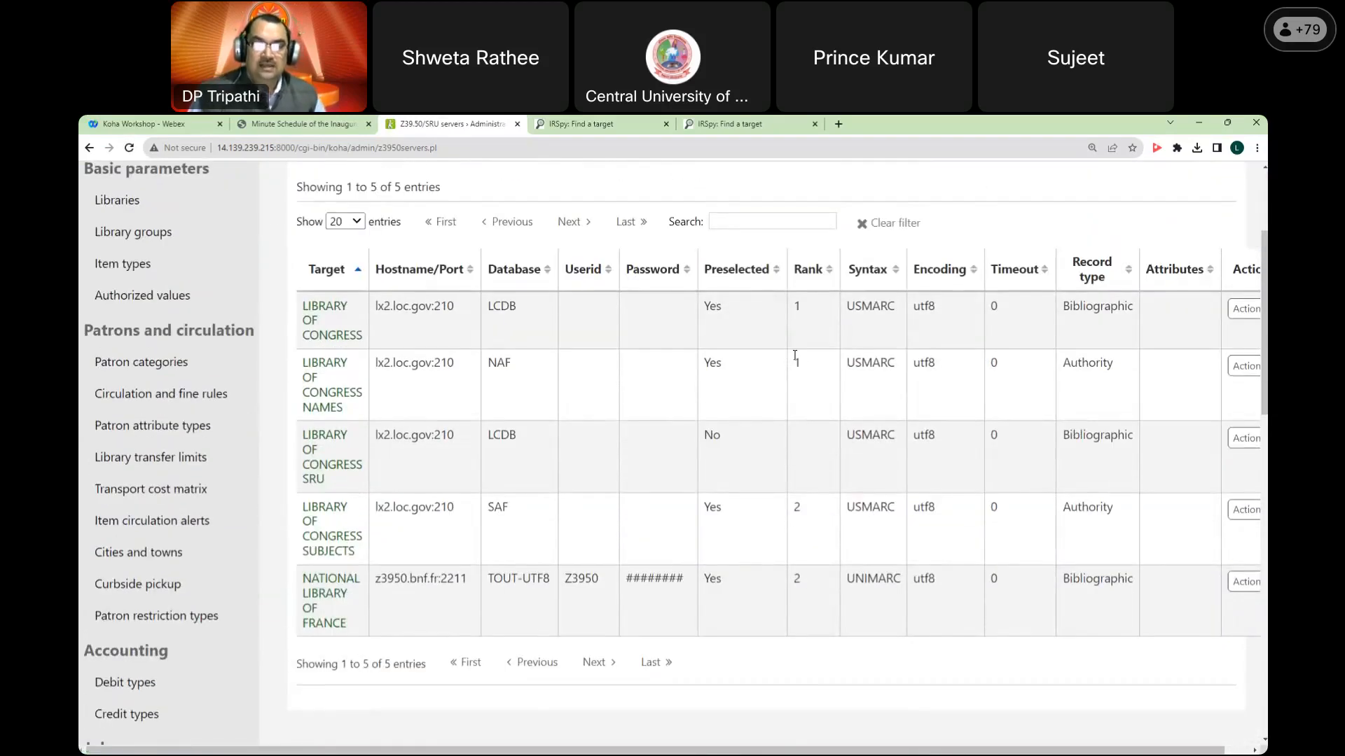
scroll(795, 356, up, 3)
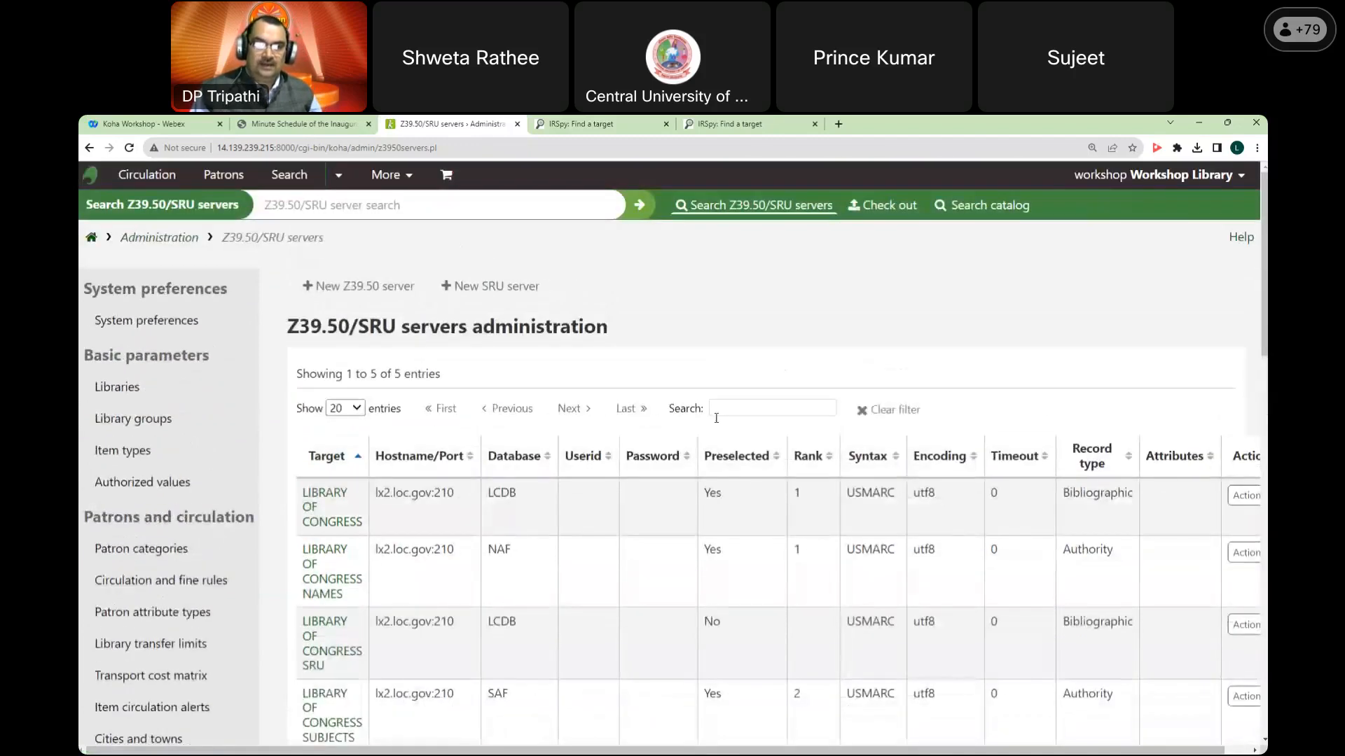
scroll(392, 388, down, 3)
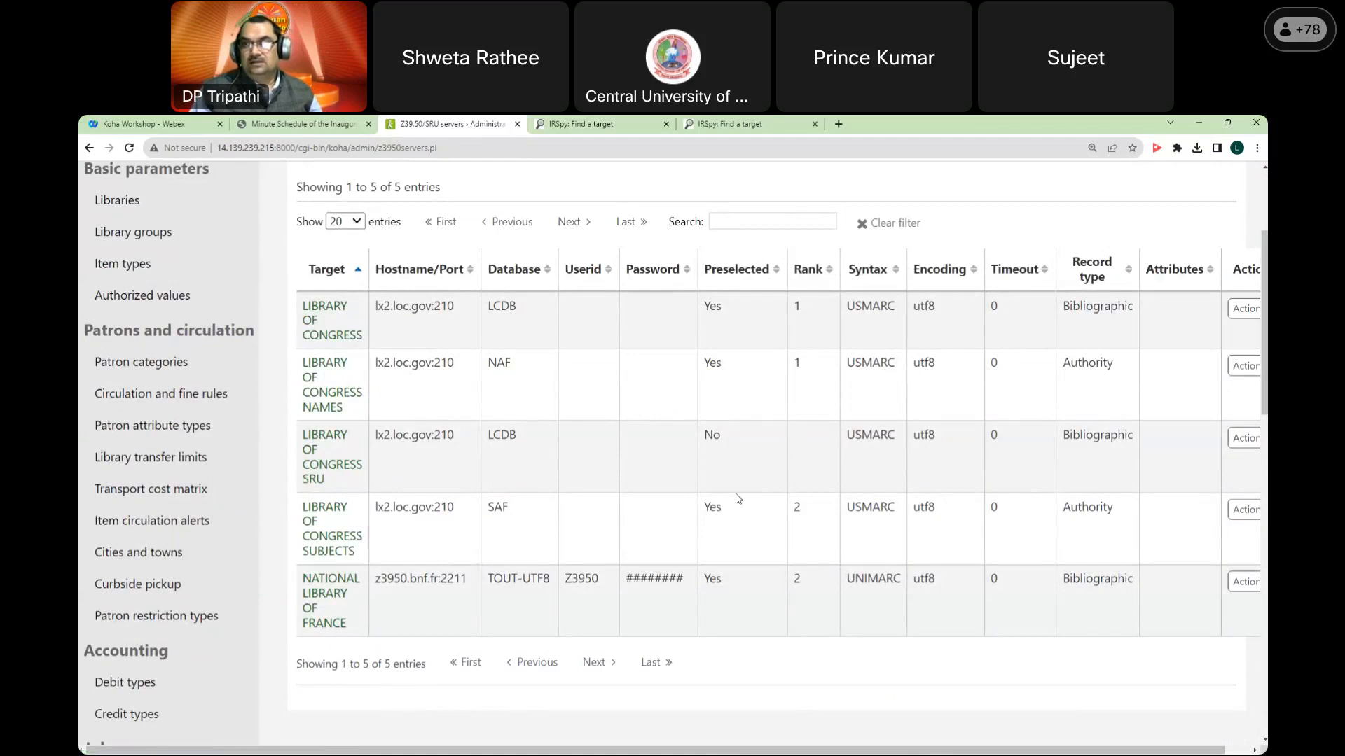
drag(740, 750, 765, 750)
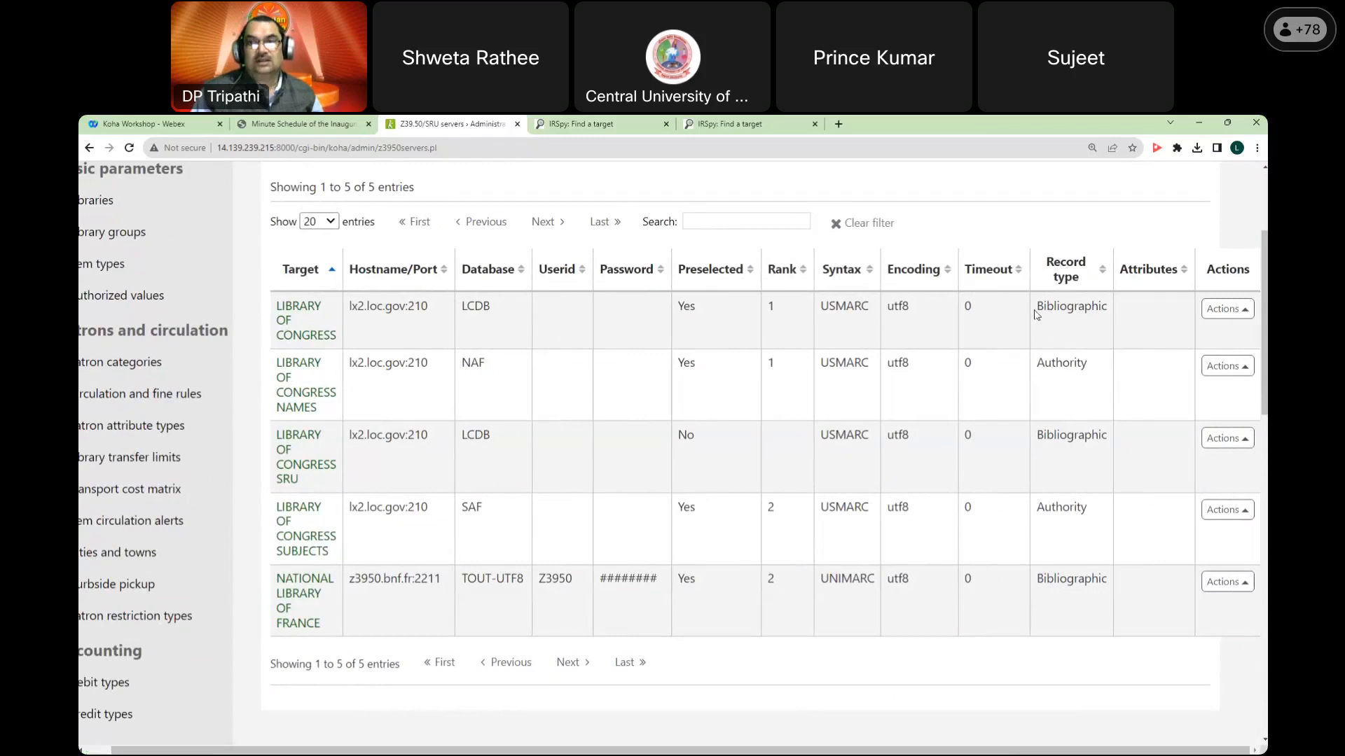
double_click(1088, 306)
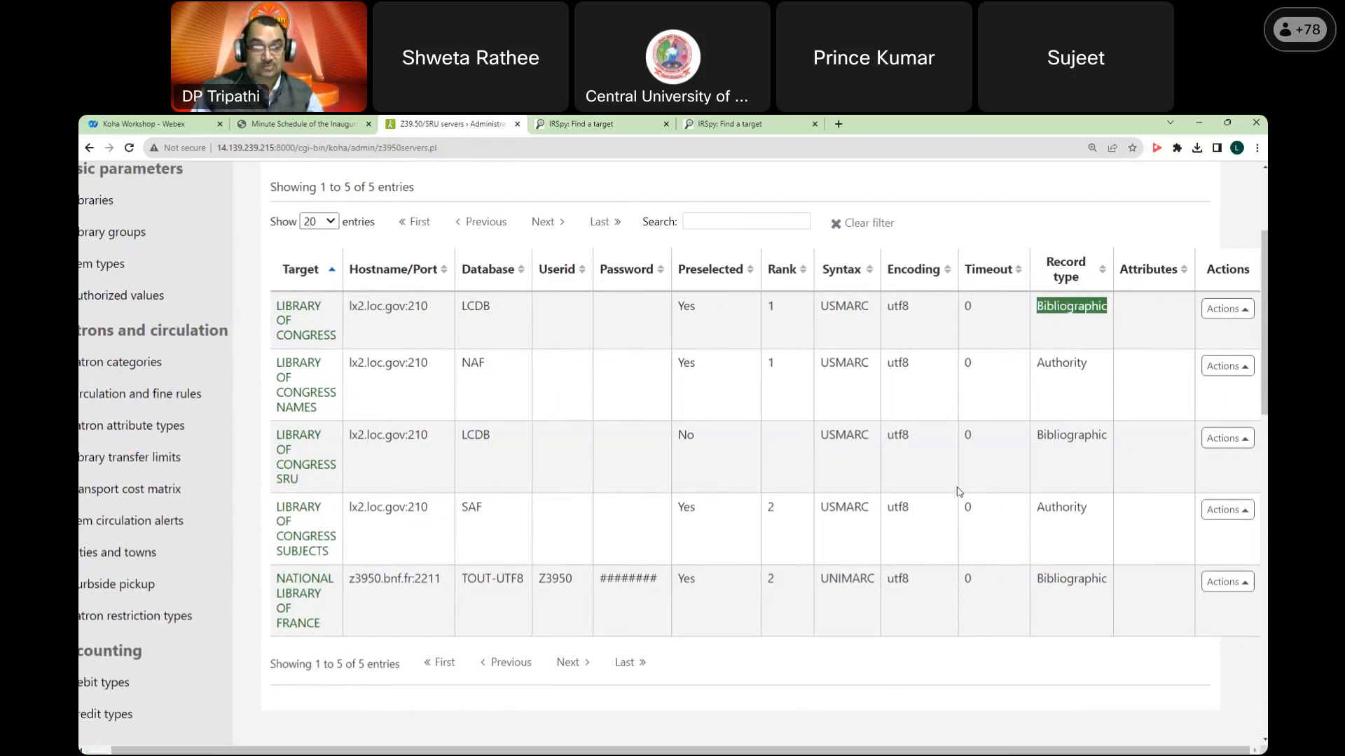
scroll(960, 492, up, 2)
scroll(958, 494, down, 2)
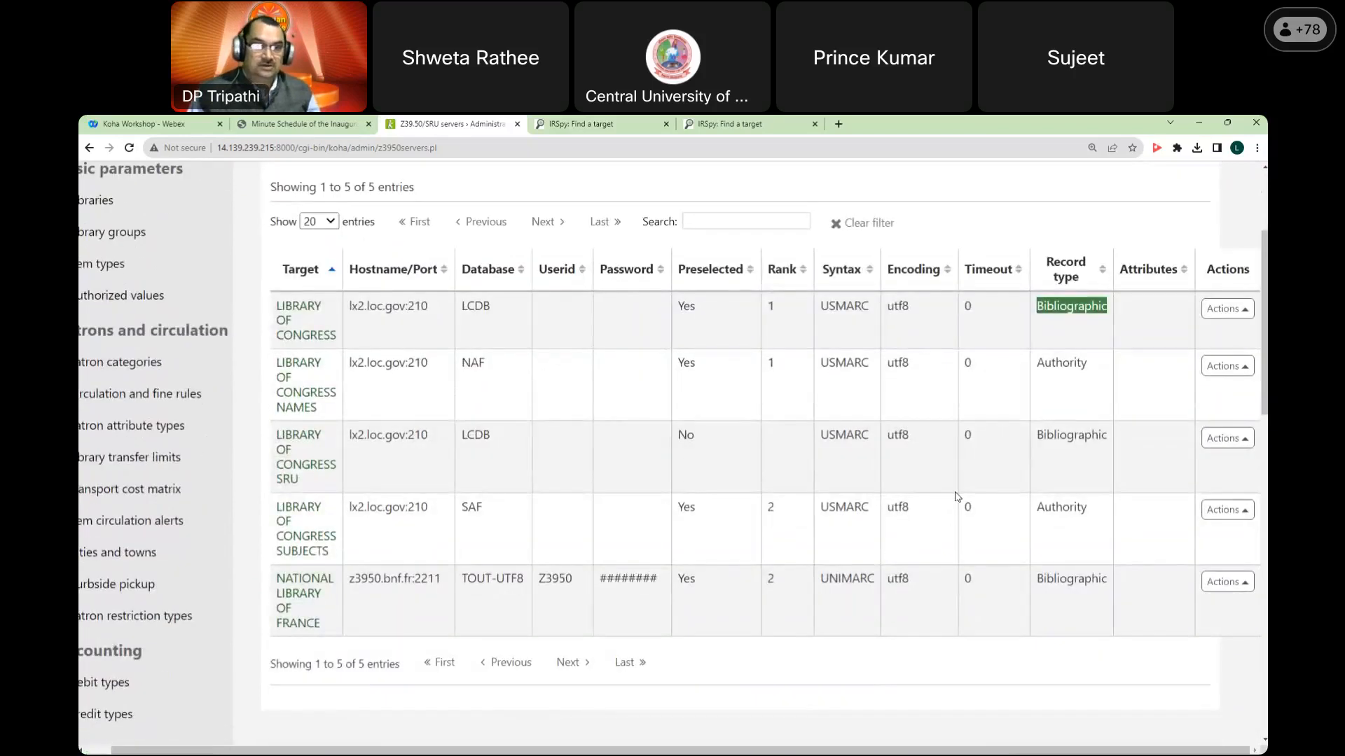
scroll(956, 497, up, 1)
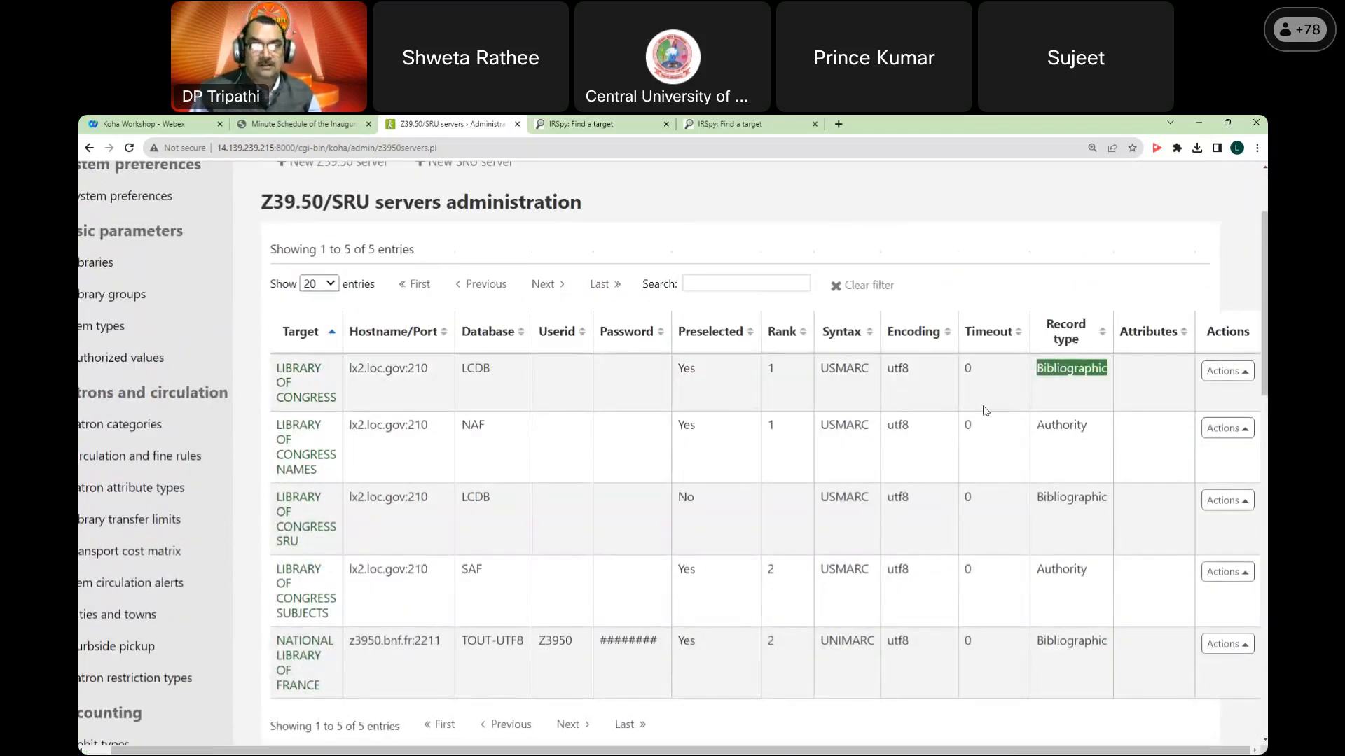
scroll(986, 411, up, 2)
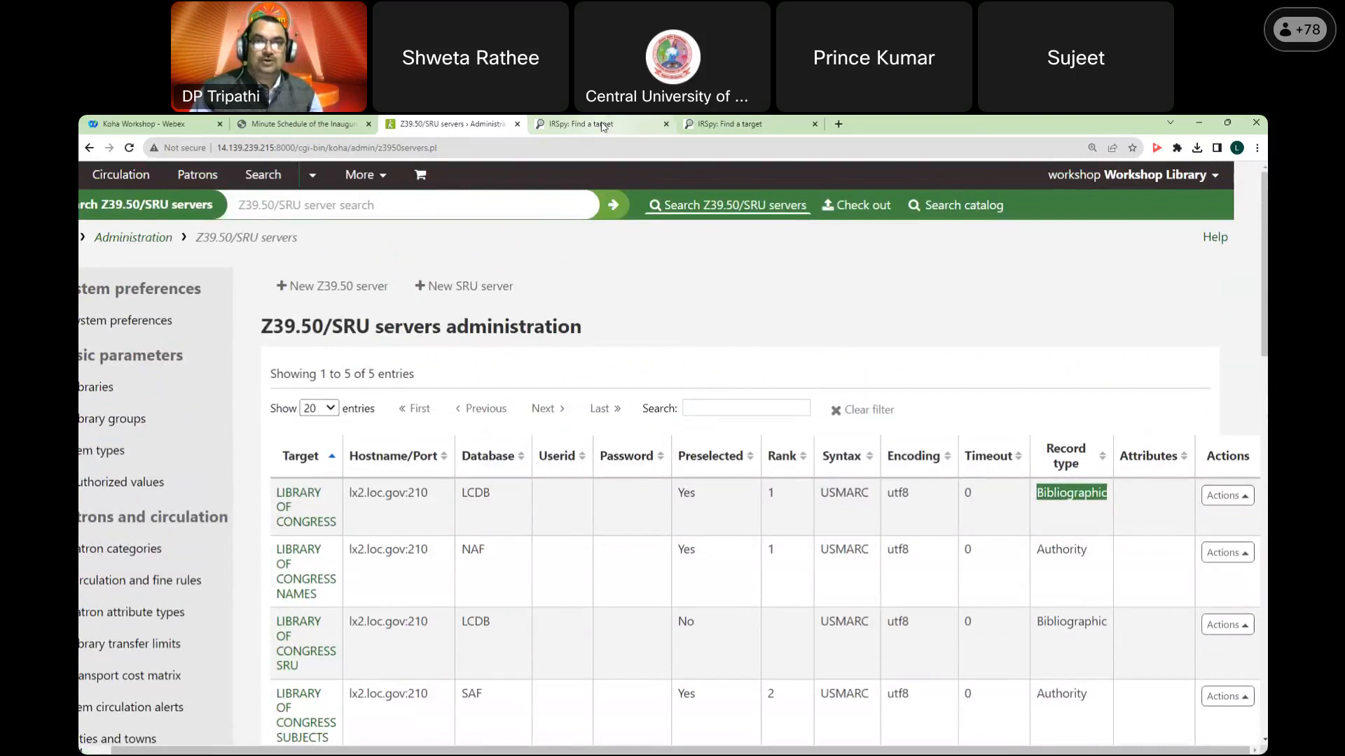
Step: Confirm Dharmaram Library's 100% reliability in the IRSpy India target list, then return to Koha
click(595, 126)
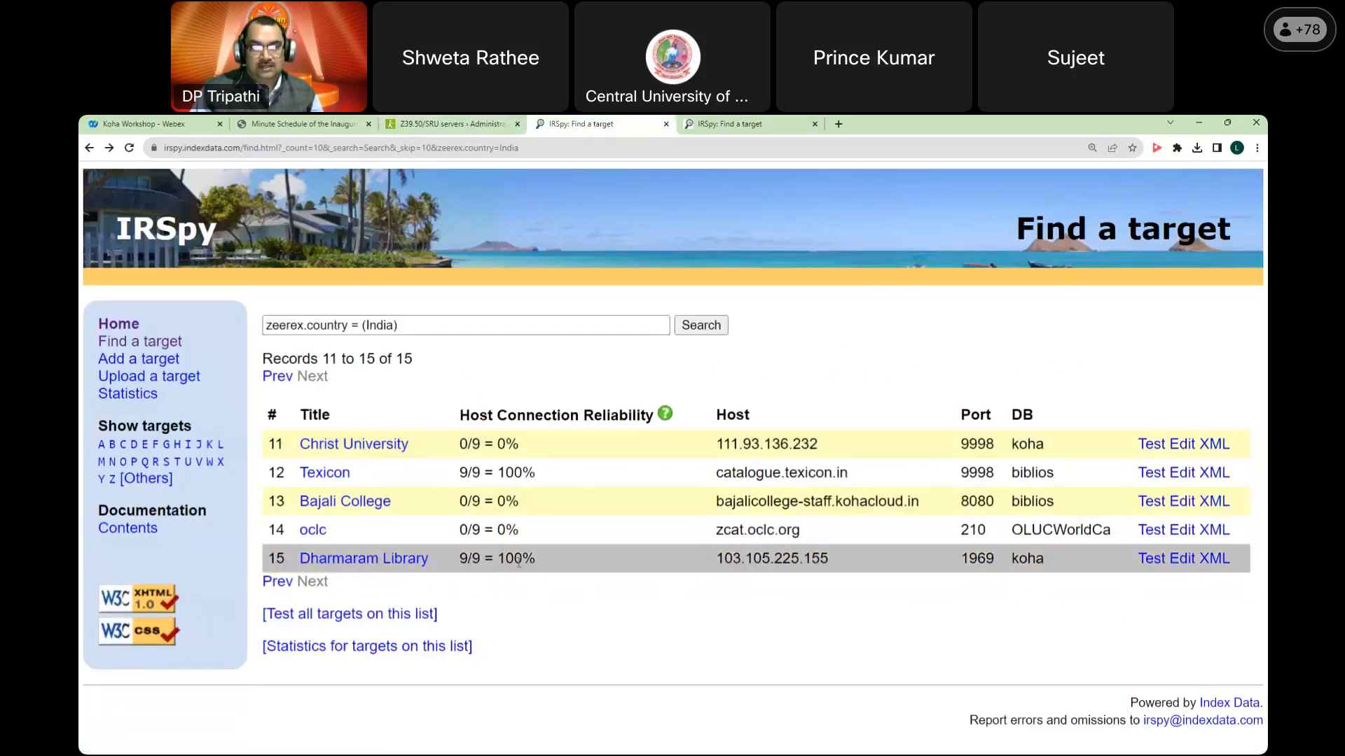
drag(497, 559, 535, 559)
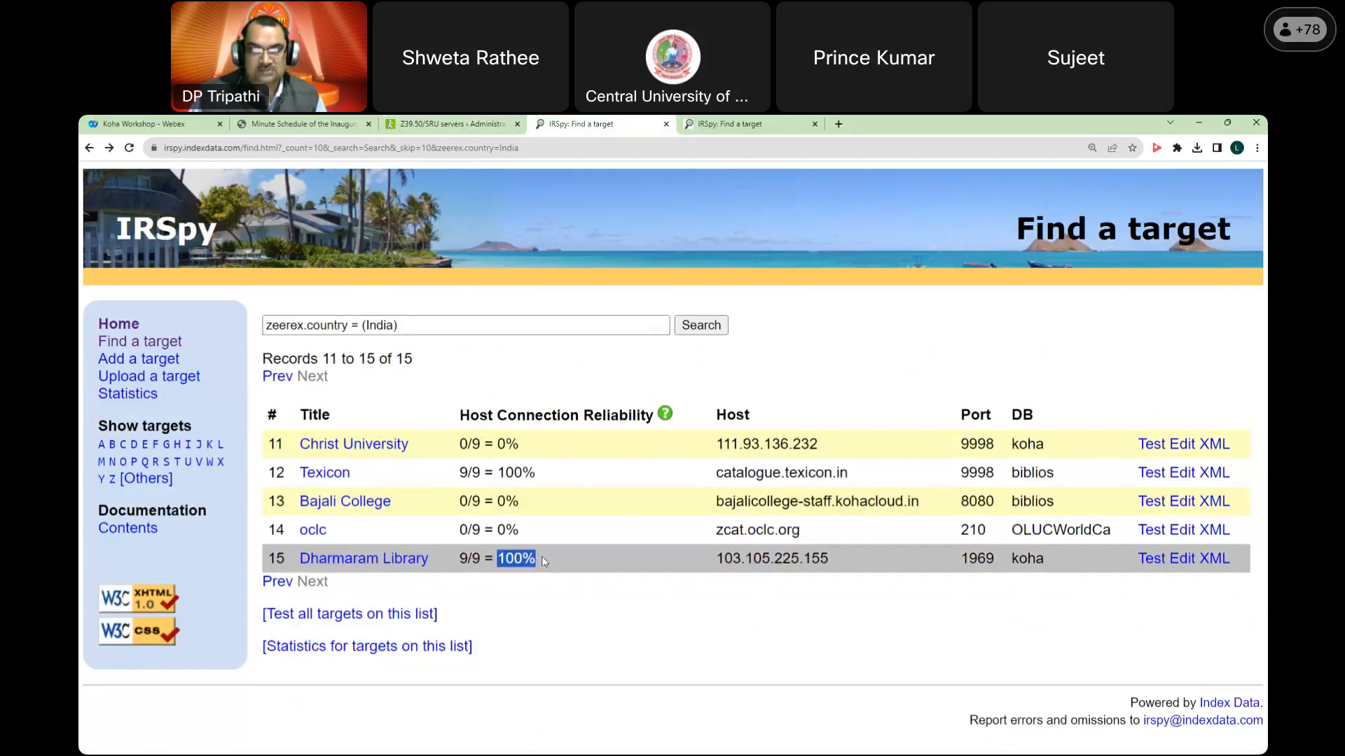
click(475, 125)
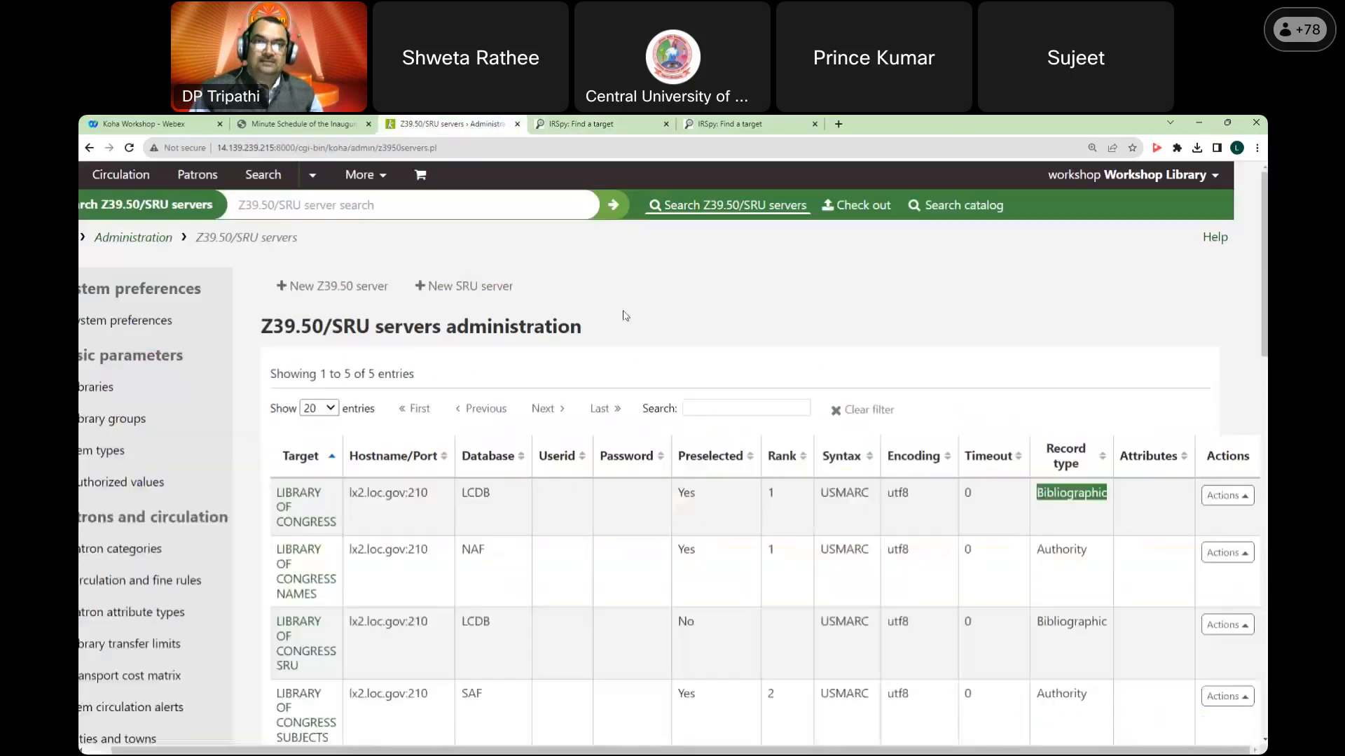
Step: Start a new Z39.50 server and fill Hostname with Dharmaram Library's address 103.105.225.155 from IRSpy
click(337, 294)
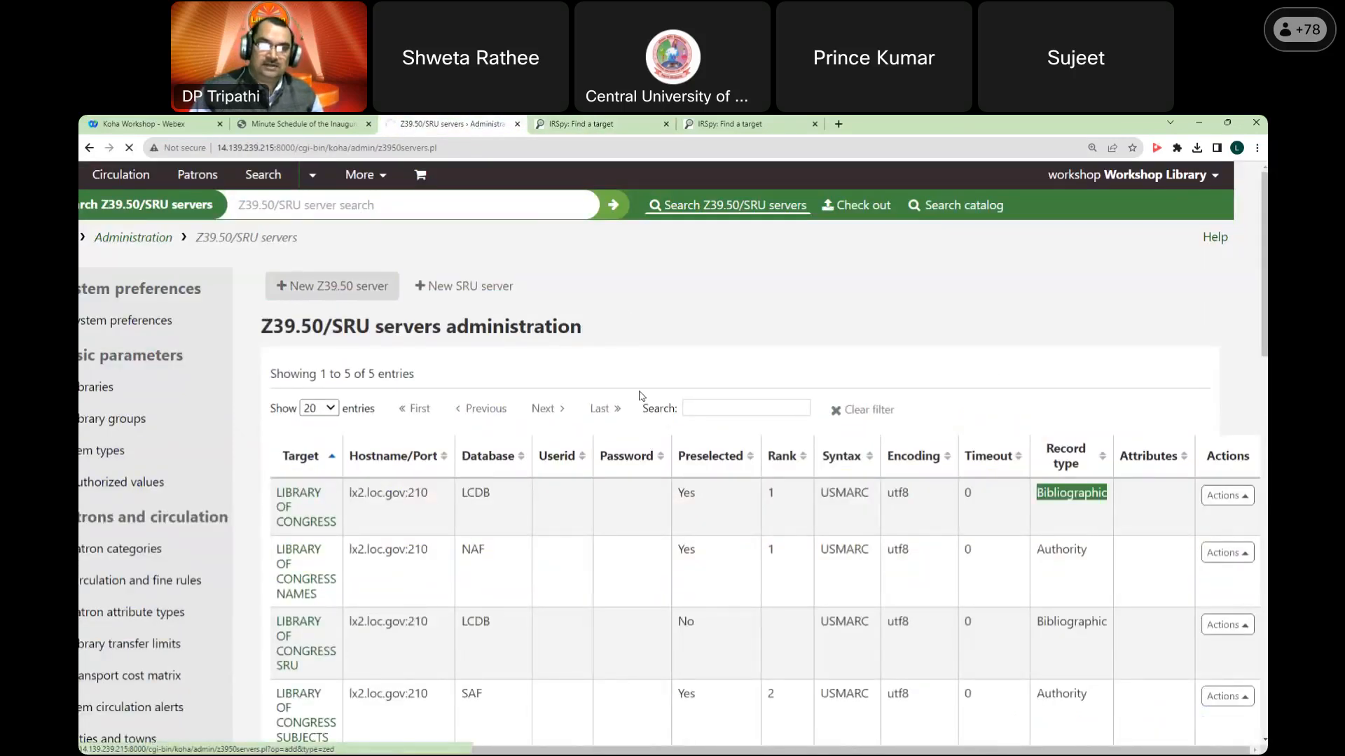
scroll(632, 391, down, 1)
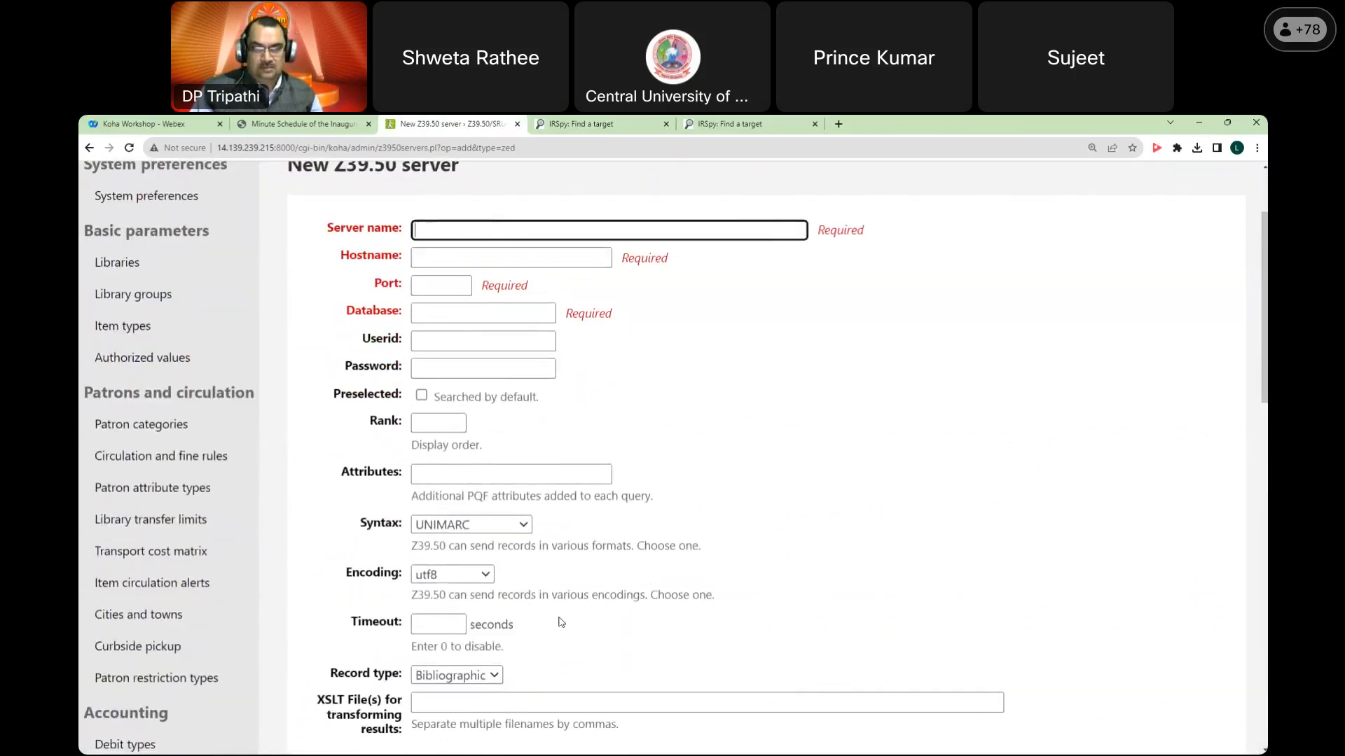
click(636, 129)
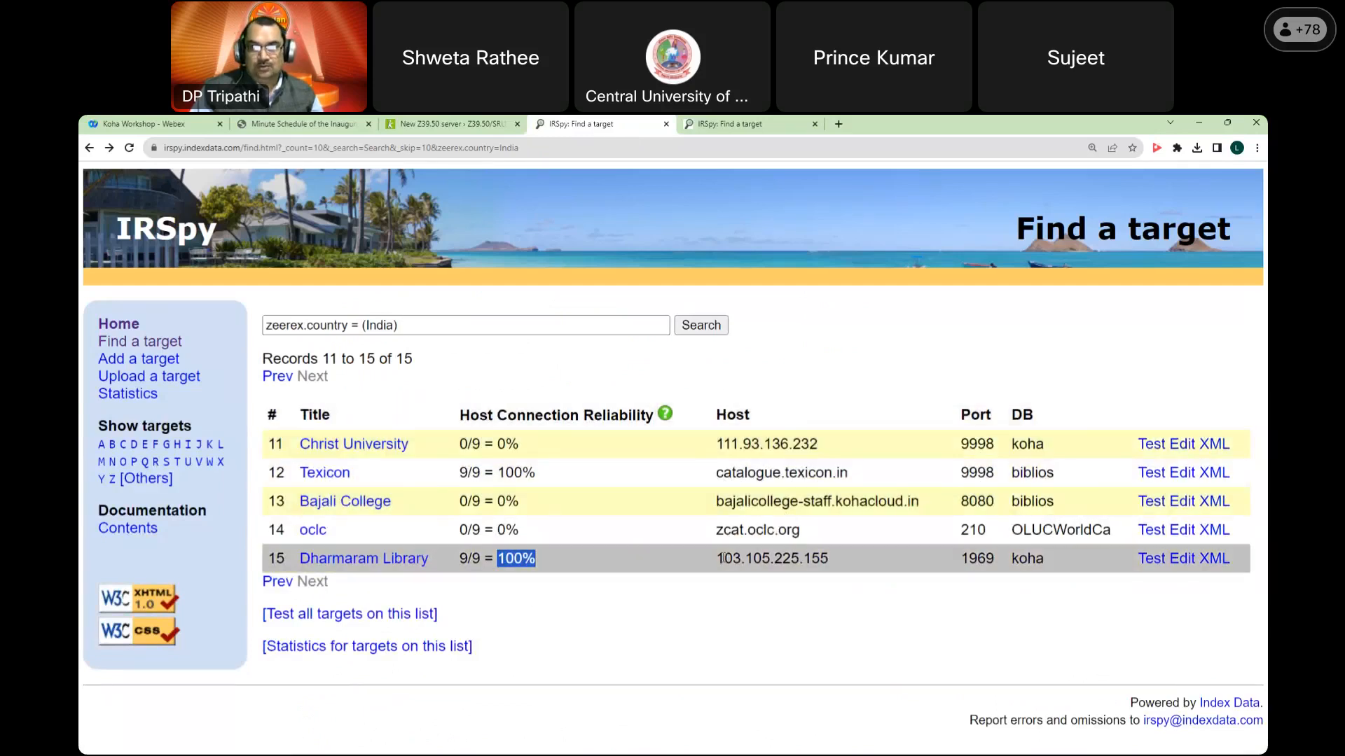
drag(717, 558, 829, 559)
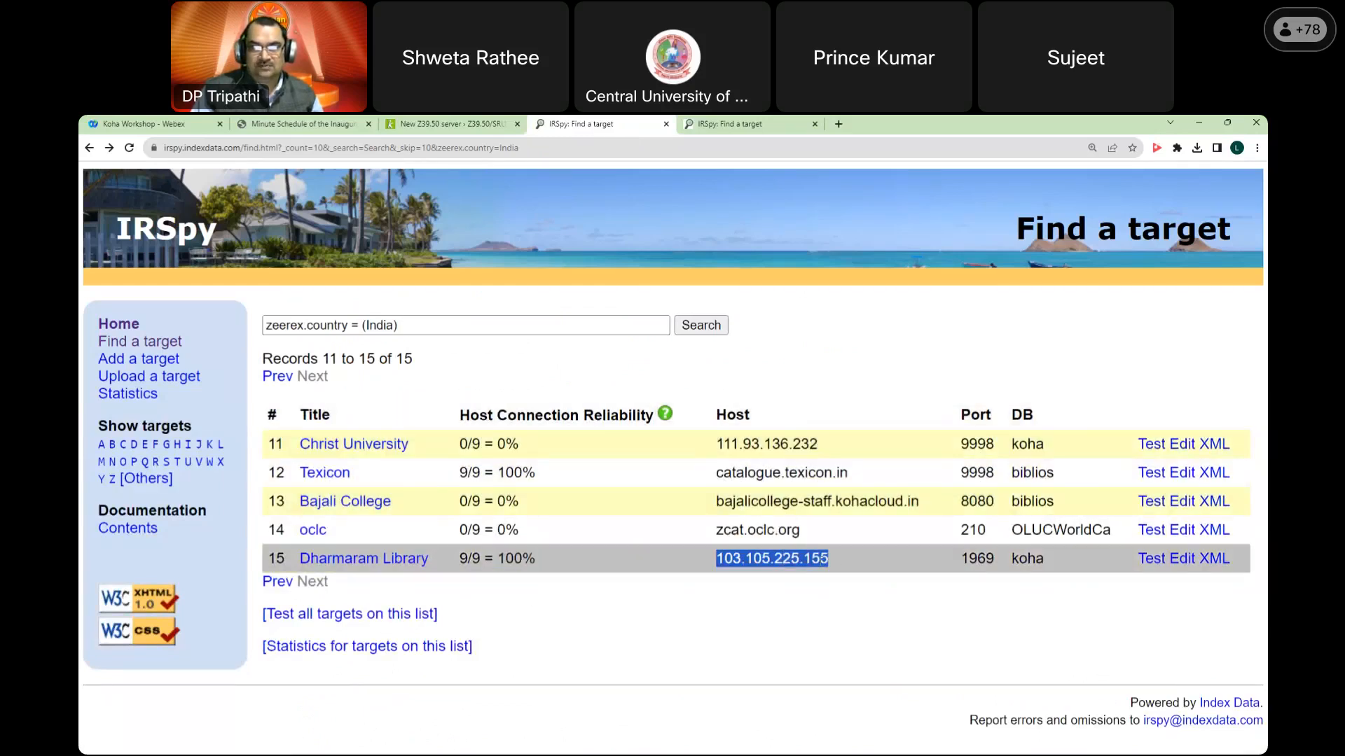
right_click(750, 561)
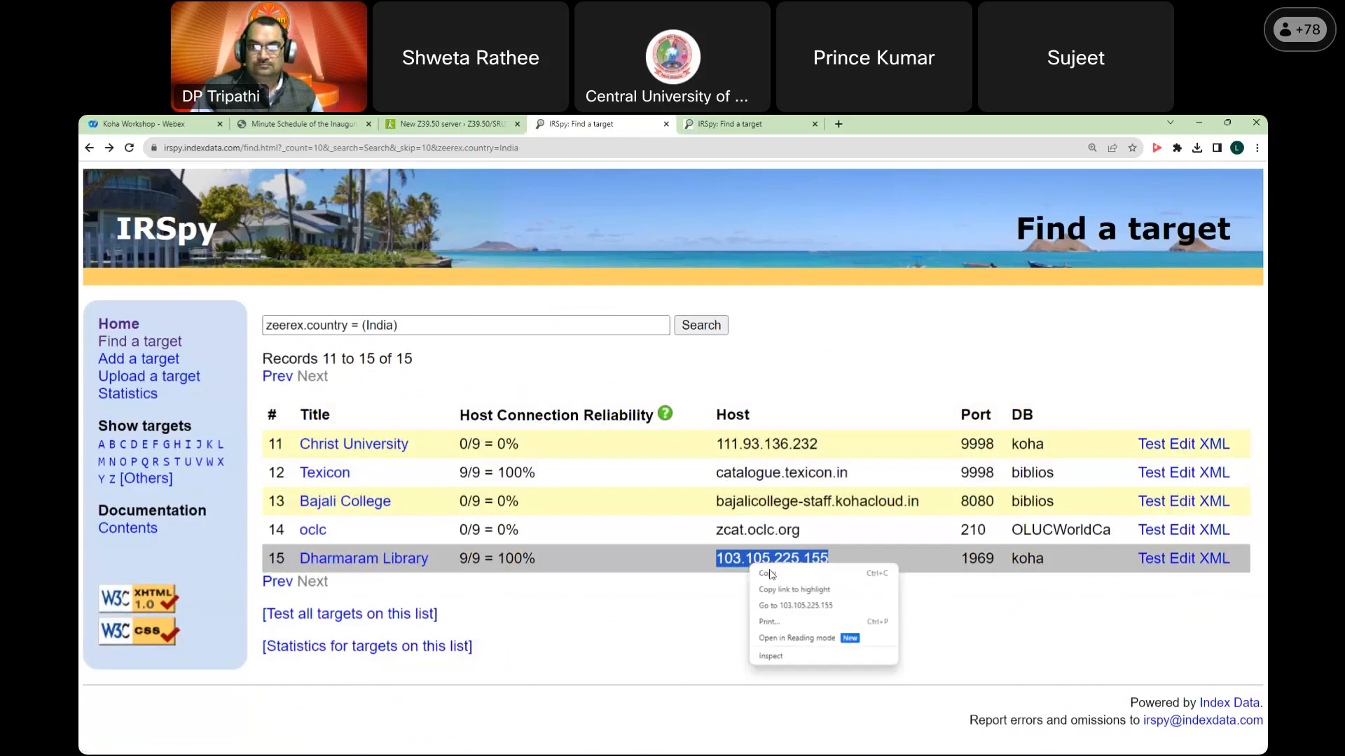
click(774, 575)
click(467, 126)
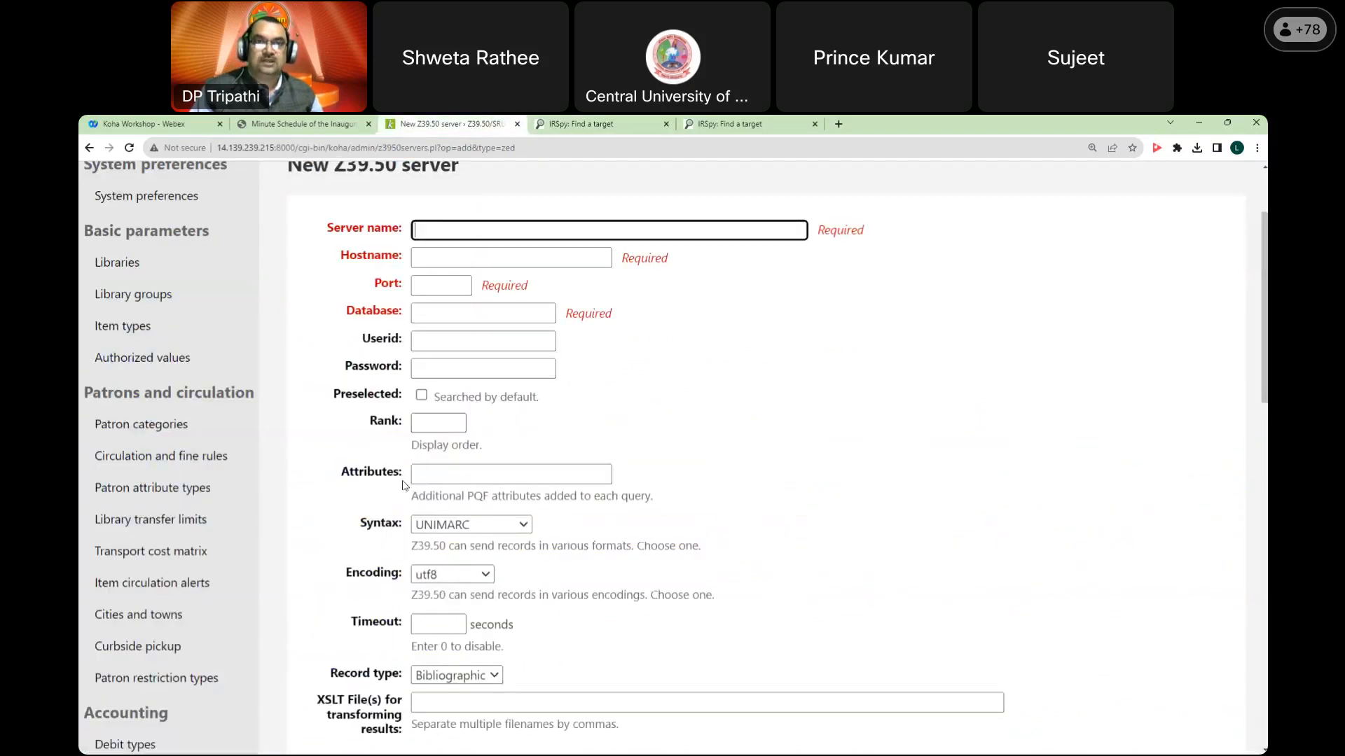
click(442, 258)
key(ctrl+v)
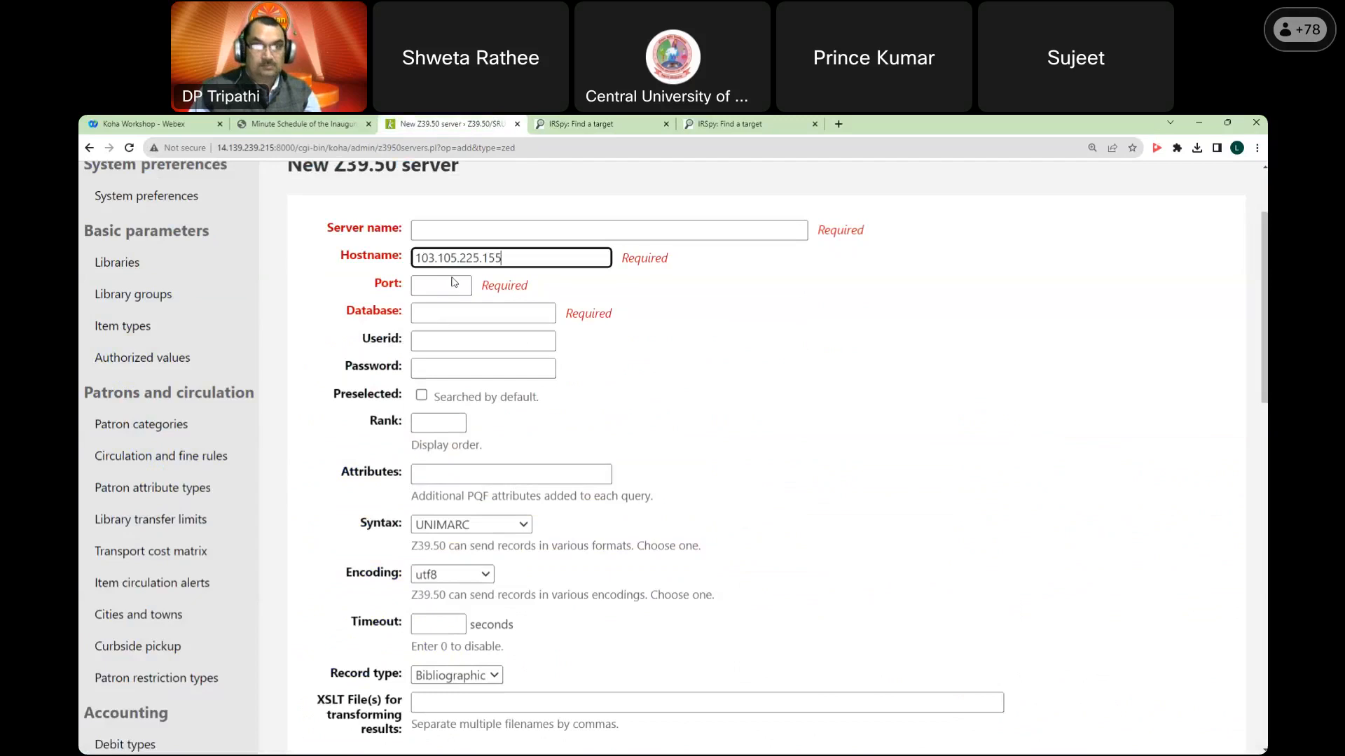
Step: Copy Dharmaram Library's port 1969 from IRSpy into the Port field
click(570, 127)
click(975, 558)
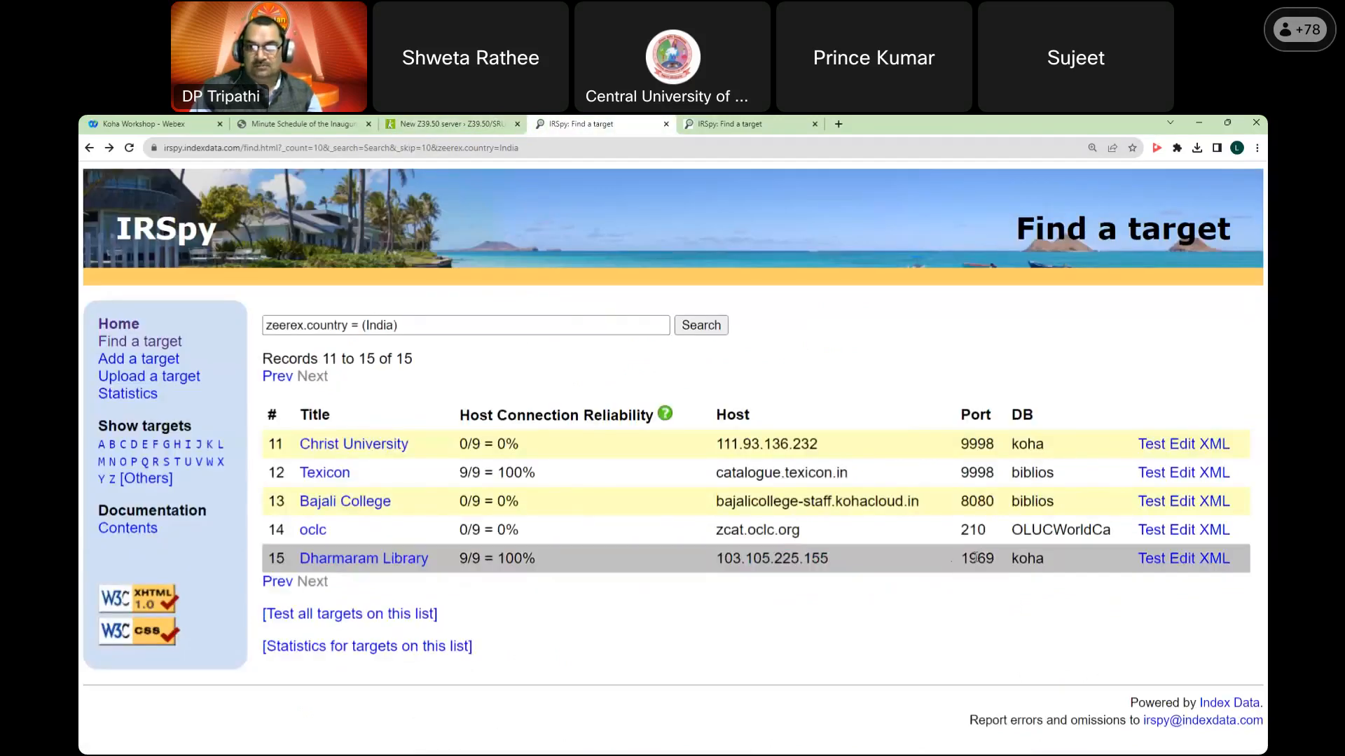
right_click(975, 558)
click(992, 568)
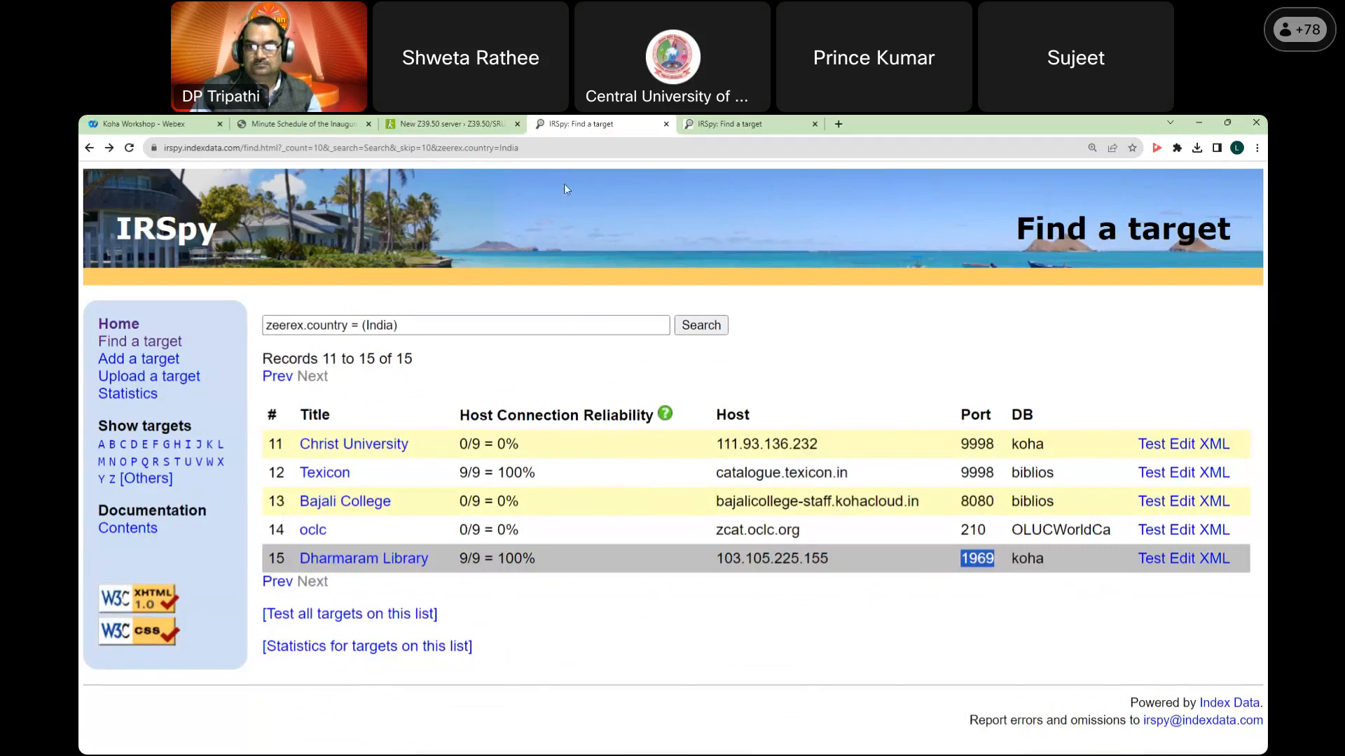
click(486, 126)
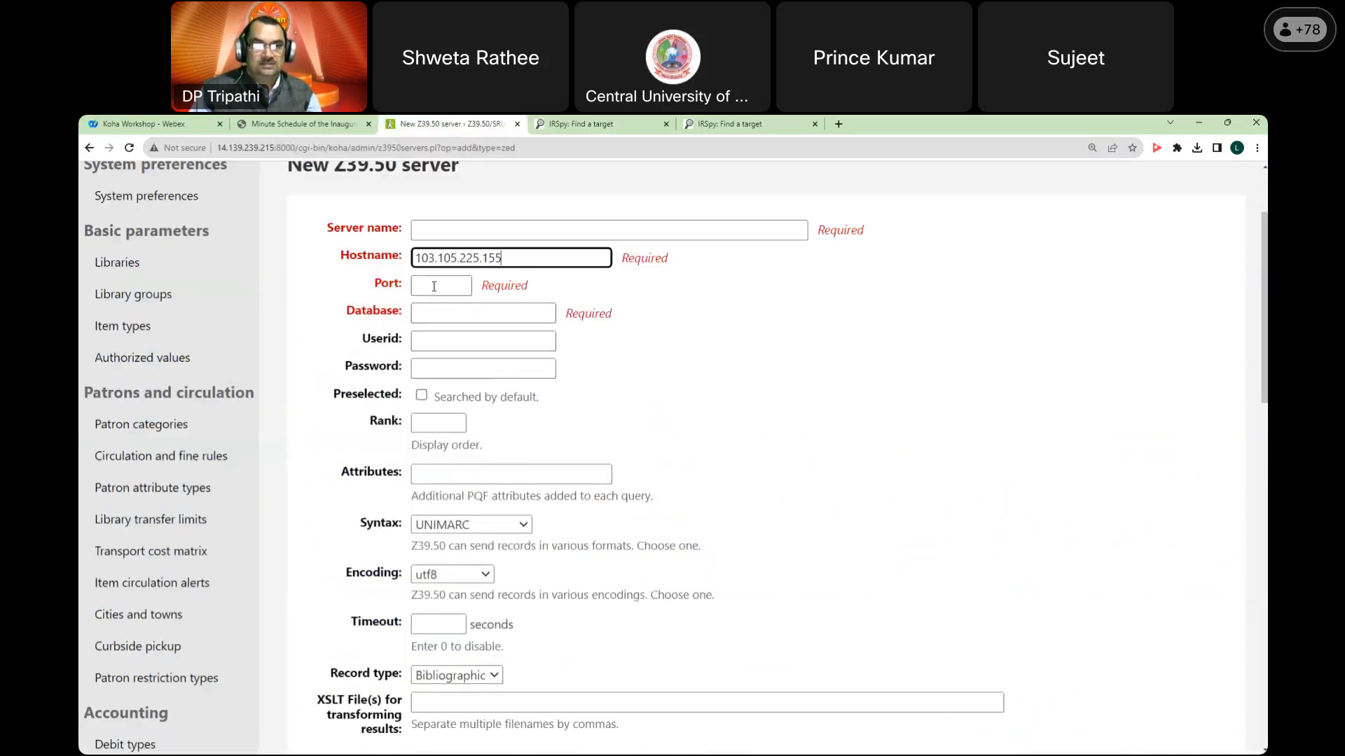
key(Tab)
key(ctrl+v)
click(437, 313)
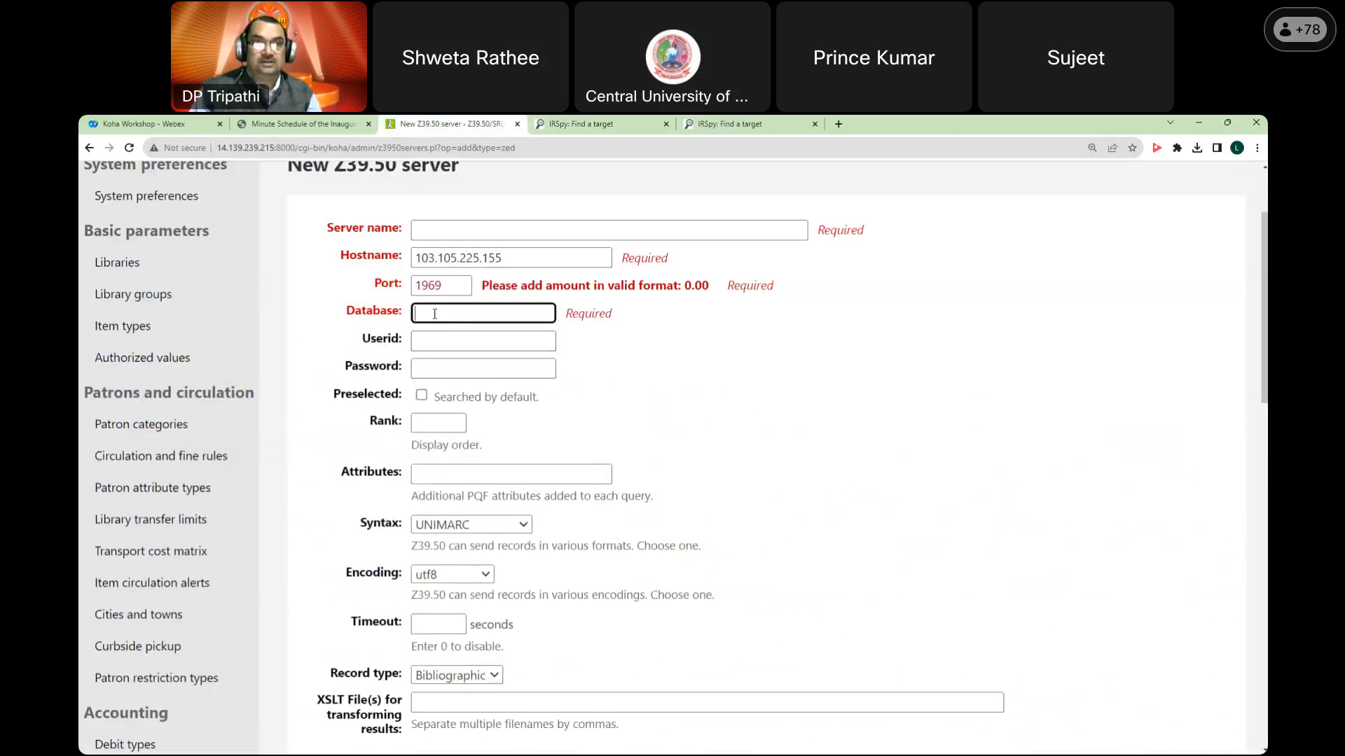
Step: Copy the database name koha from IRSpy into the Database field
click(576, 129)
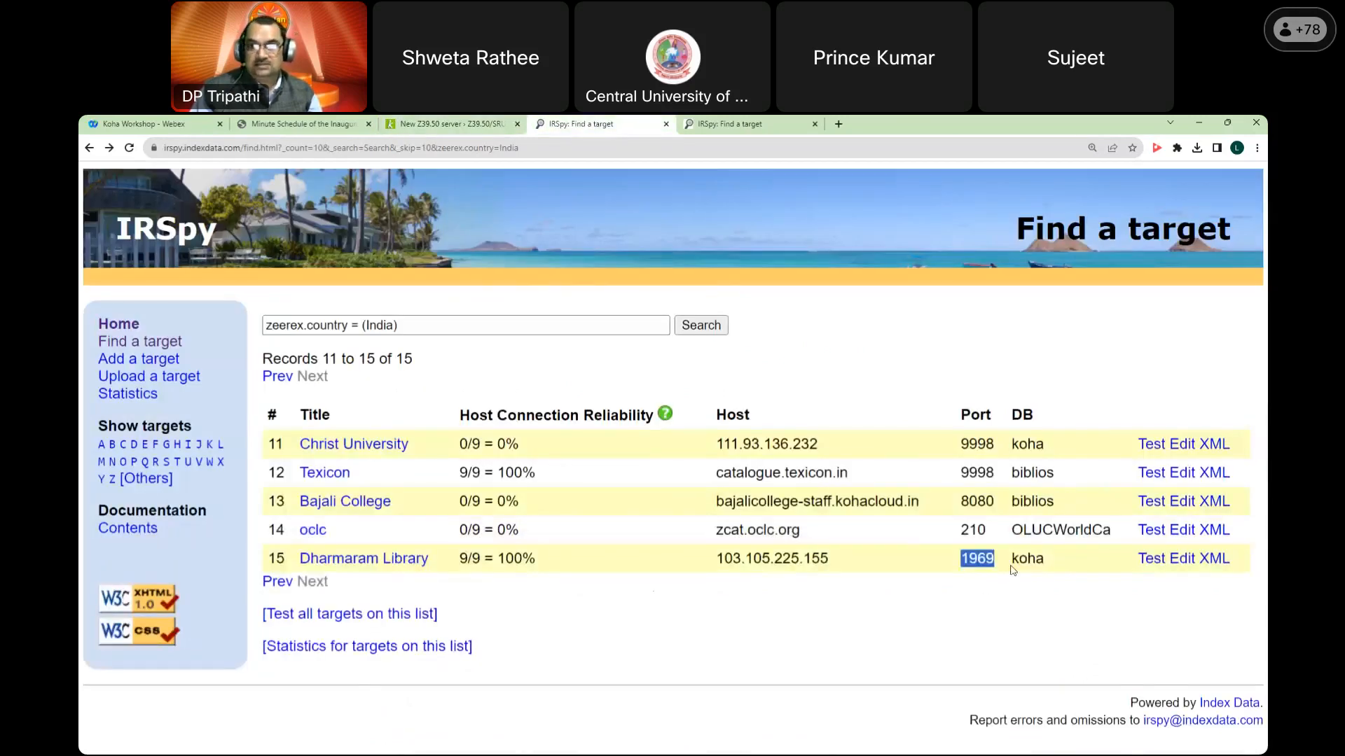
double_click(1026, 559)
right_click(1030, 561)
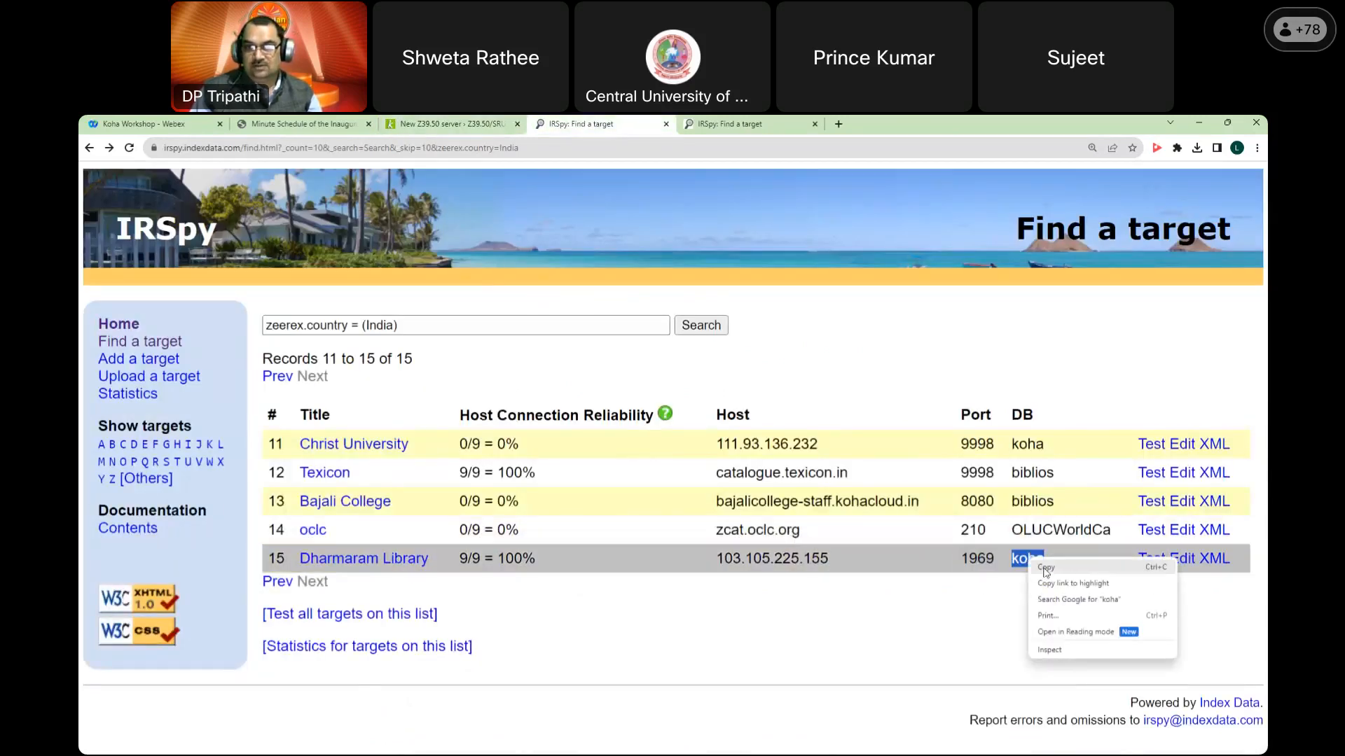
click(1044, 568)
click(451, 124)
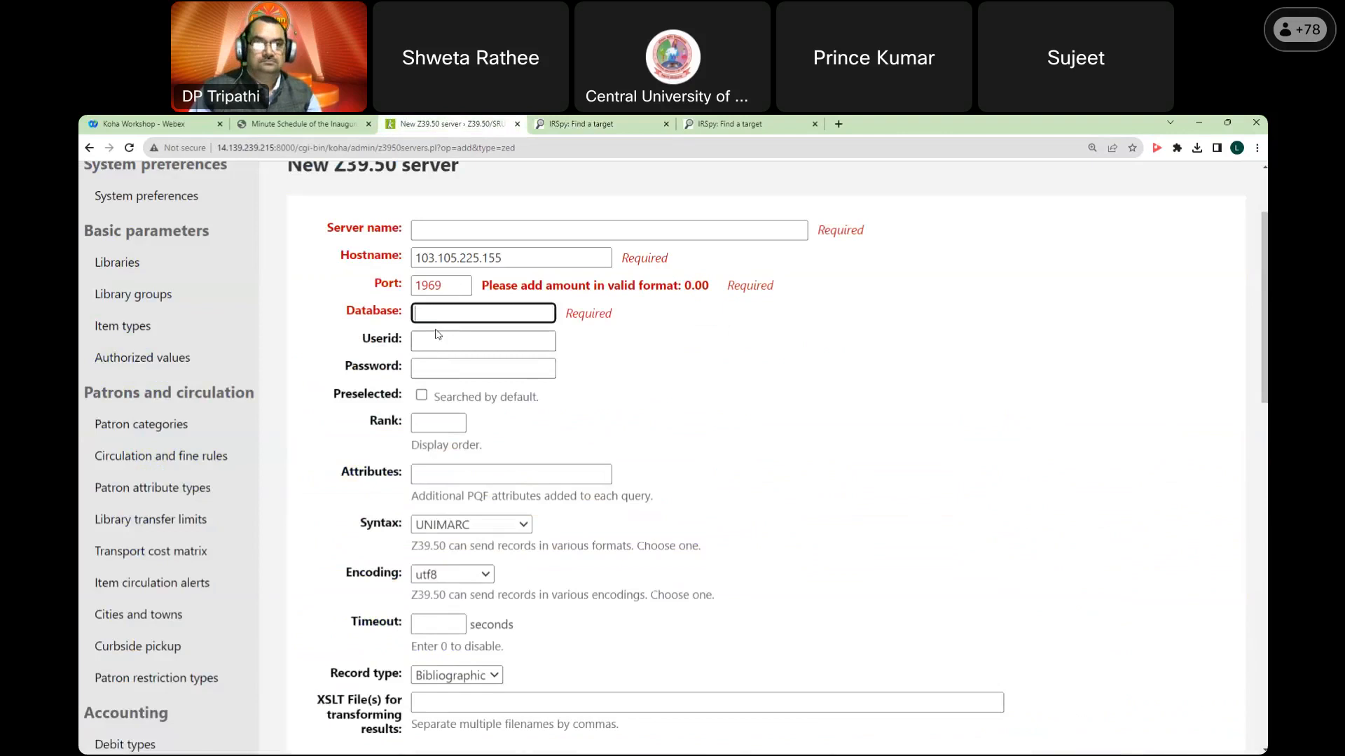
key(ctrl+v)
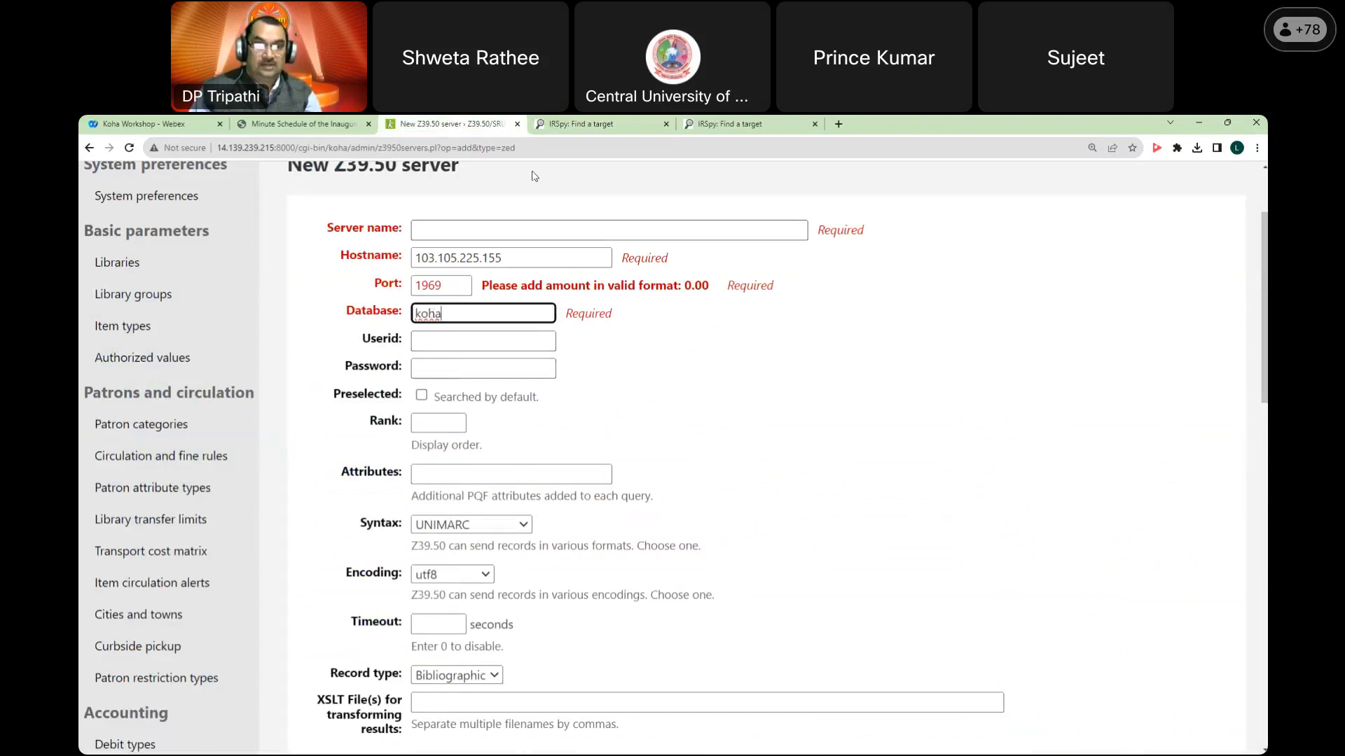
Step: Paste Dharmaram Library from IRSpy as the server name, removing the leading space
click(576, 126)
drag(300, 562, 428, 564)
right_click(426, 563)
click(476, 470)
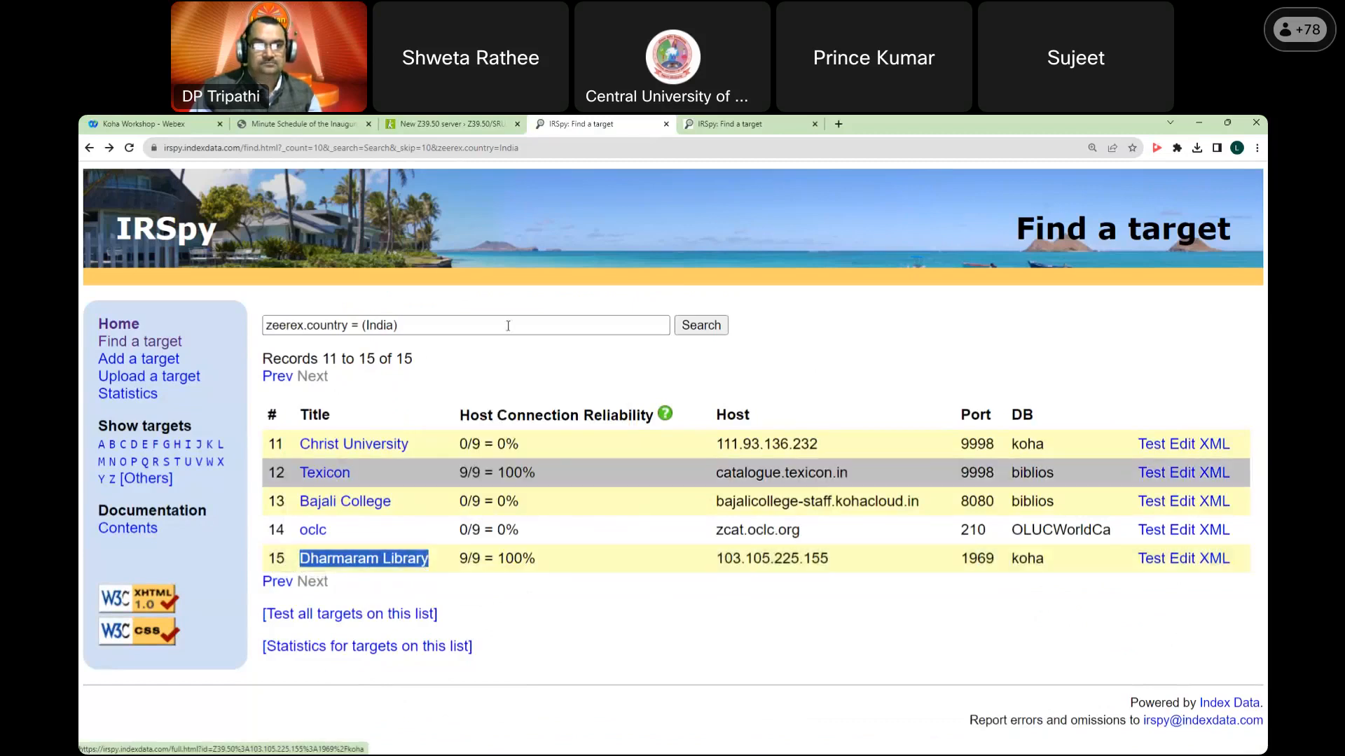
click(466, 126)
click(468, 231)
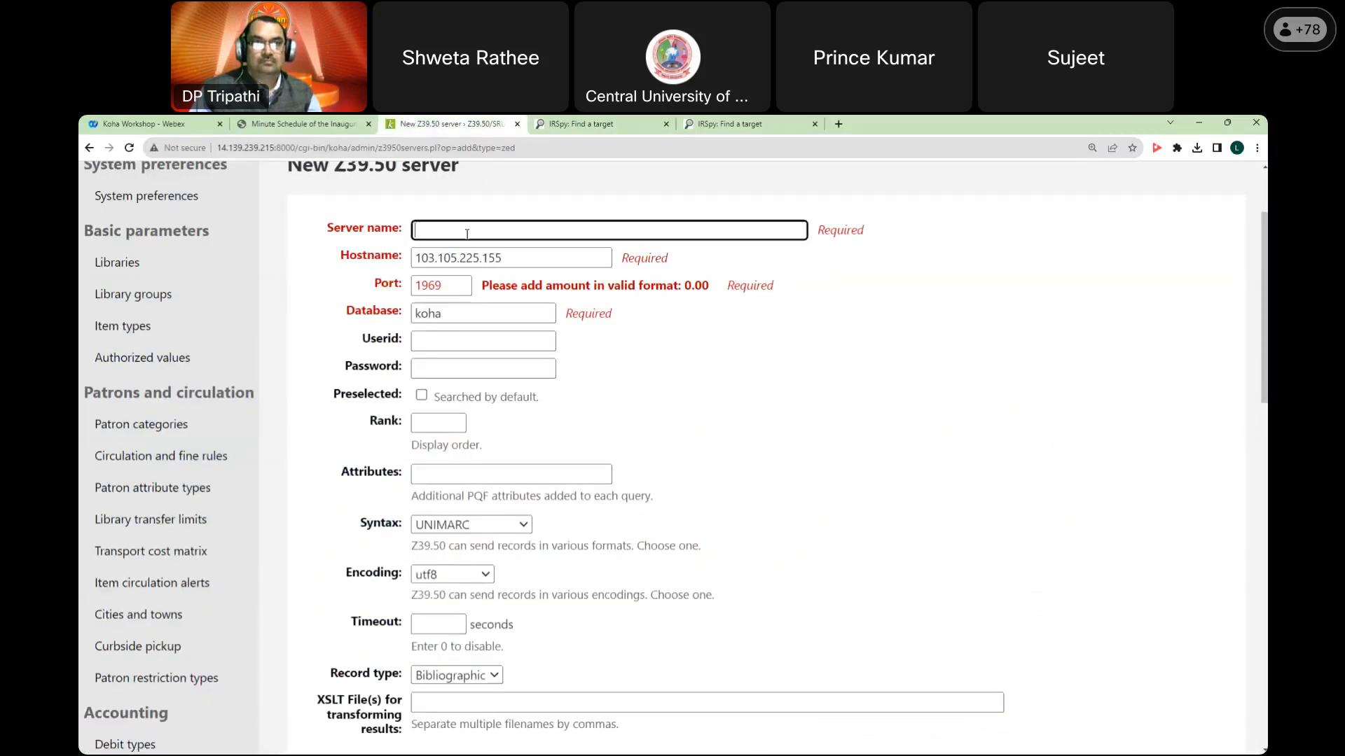
key(ctrl+v)
drag(444, 229, 396, 229)
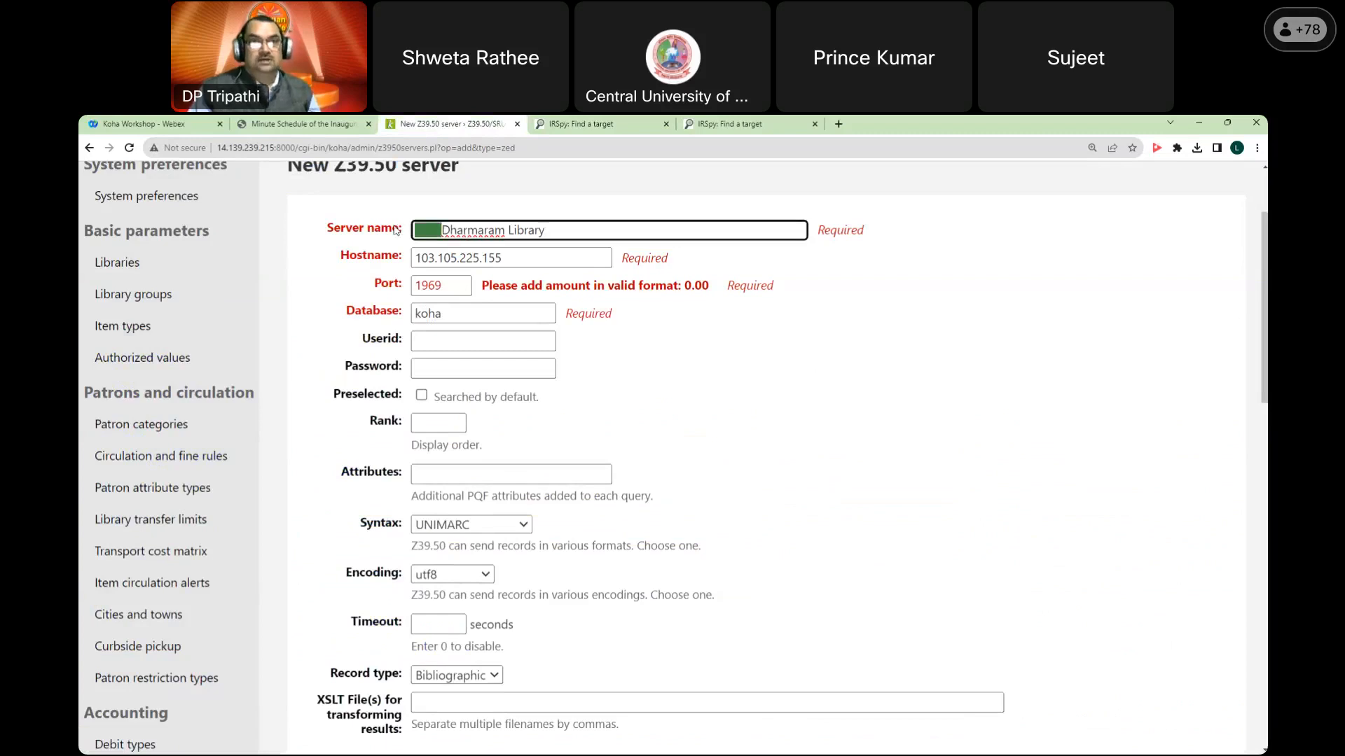
key(BackSpace)
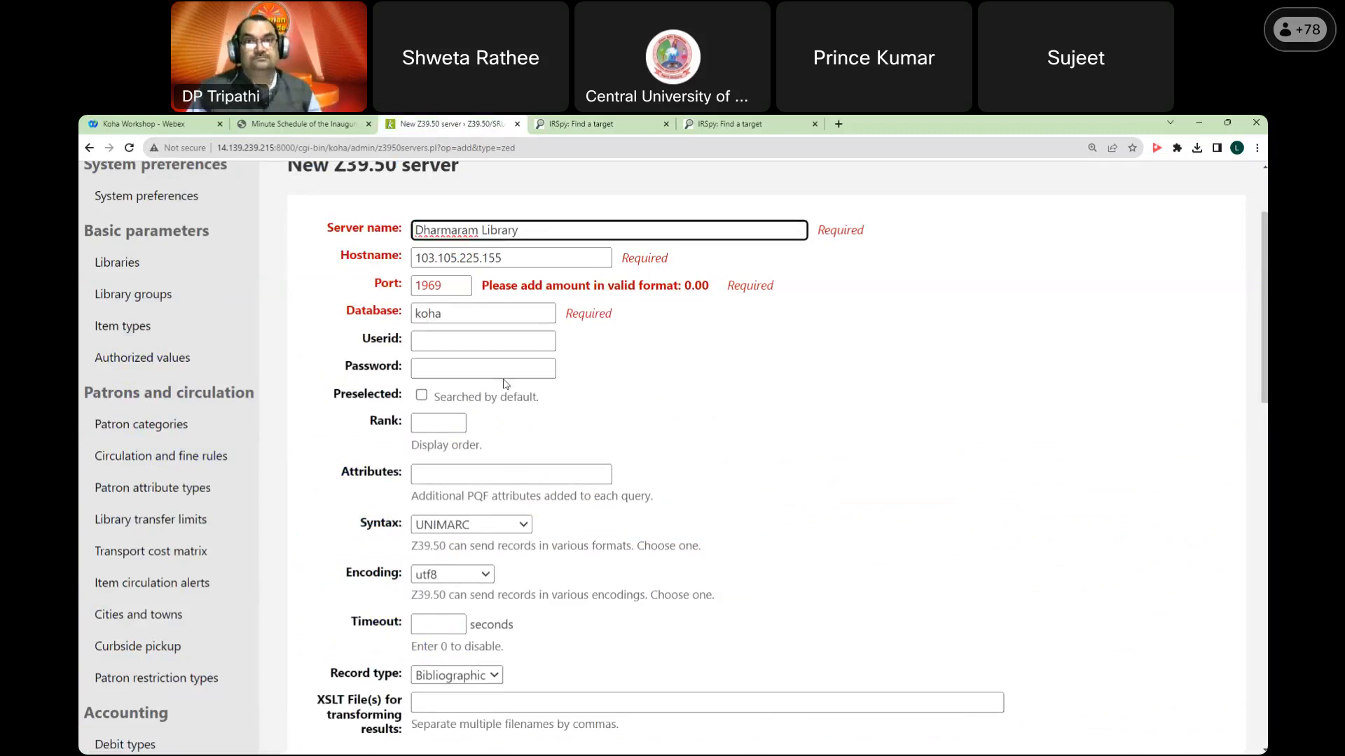
click(628, 393)
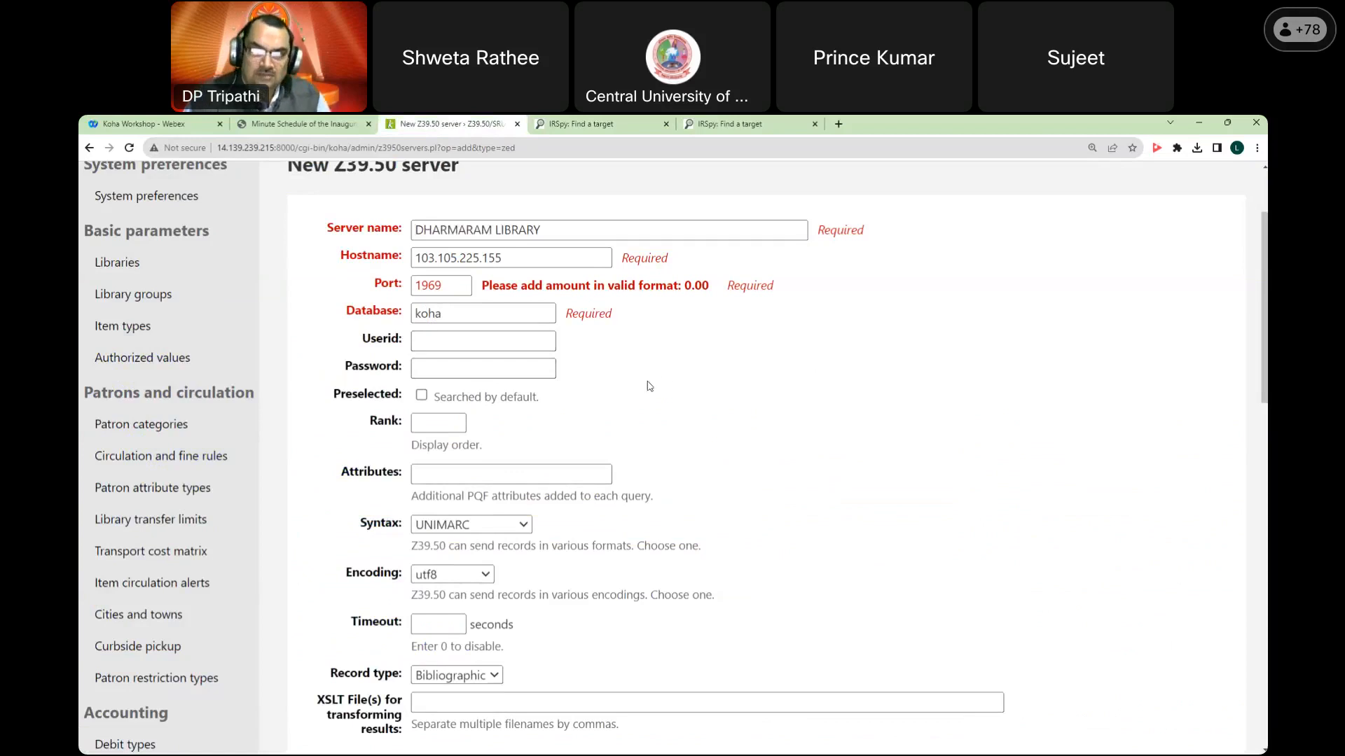
Step: Recheck port 1969 to clear its error and look over the user id and password fields
click(464, 287)
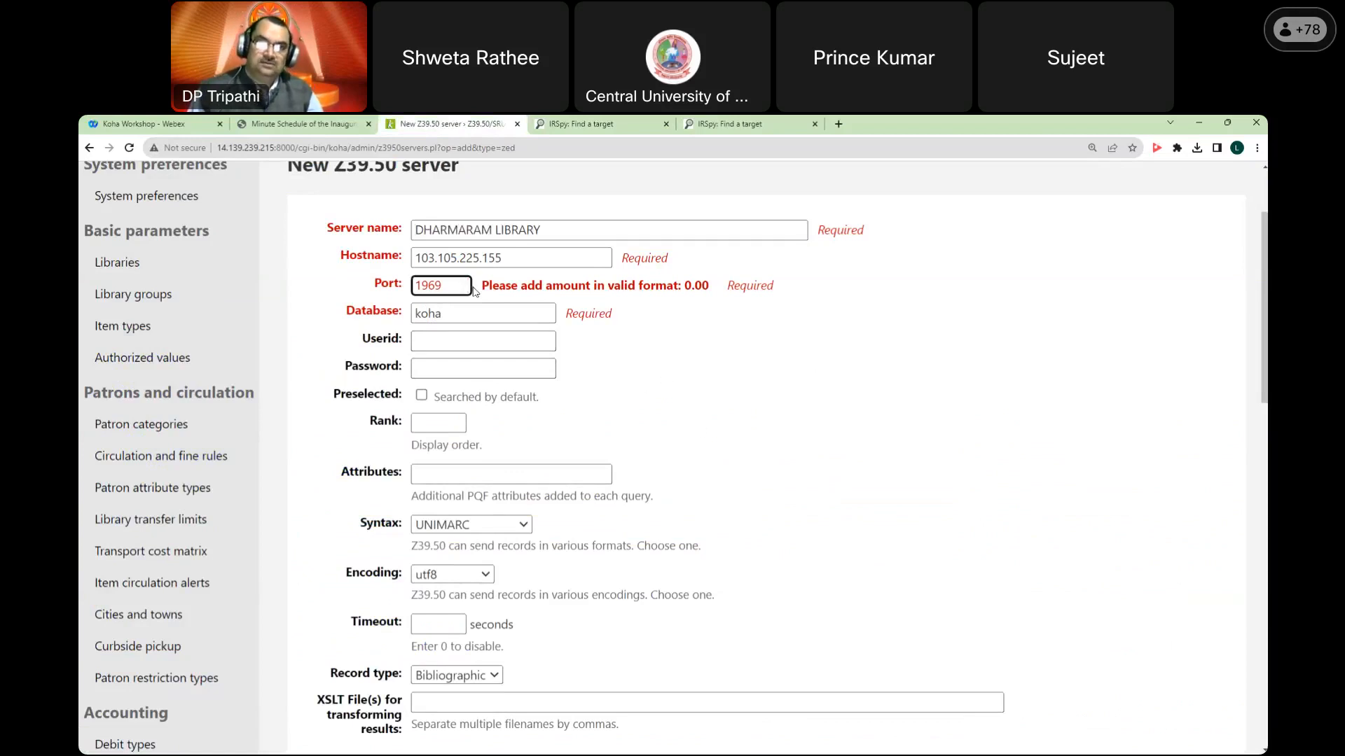
click(737, 351)
click(440, 344)
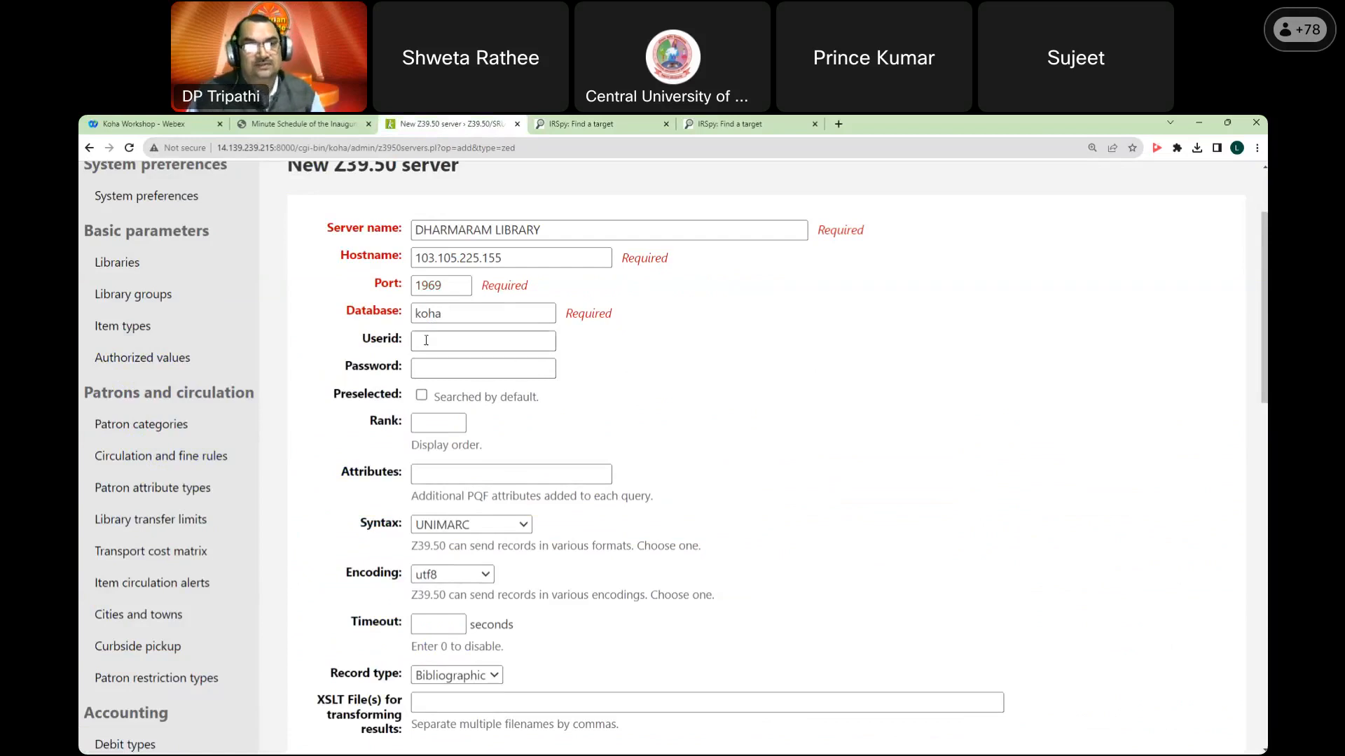
click(448, 370)
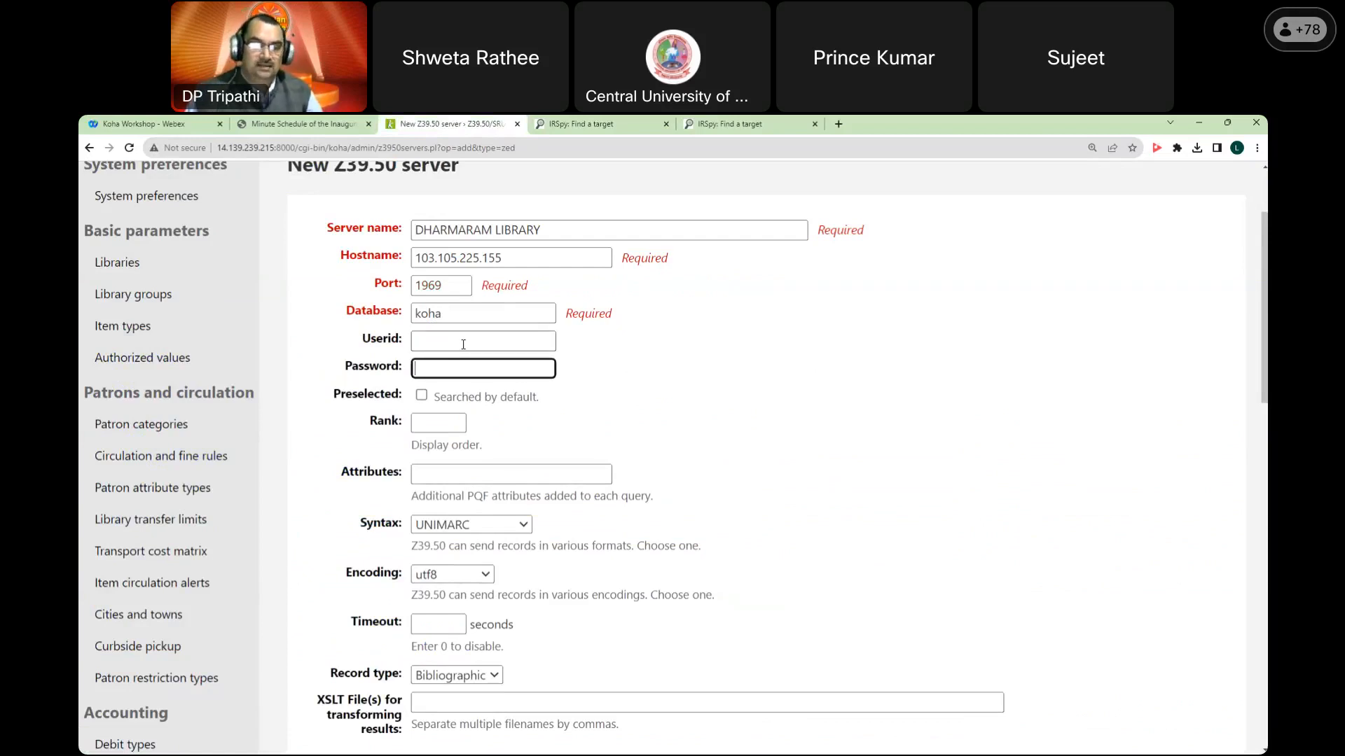
click(462, 345)
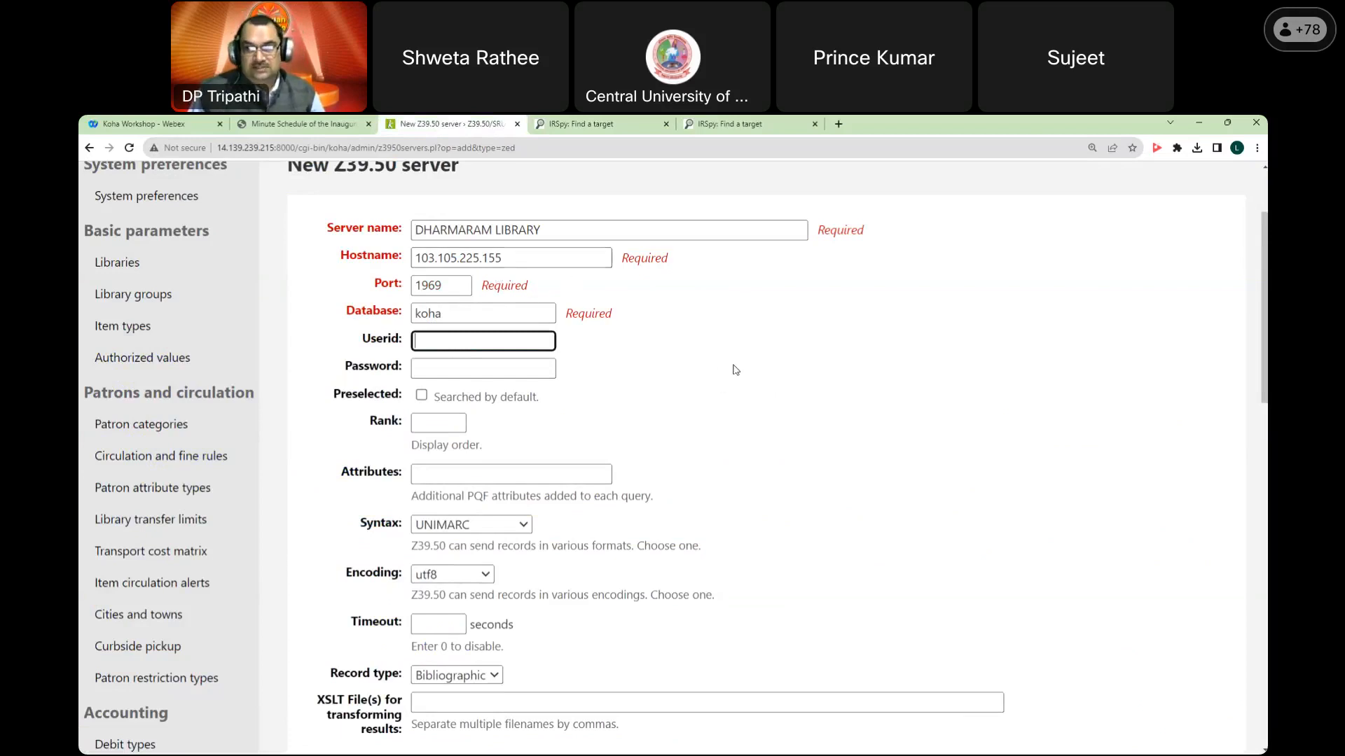
click(627, 130)
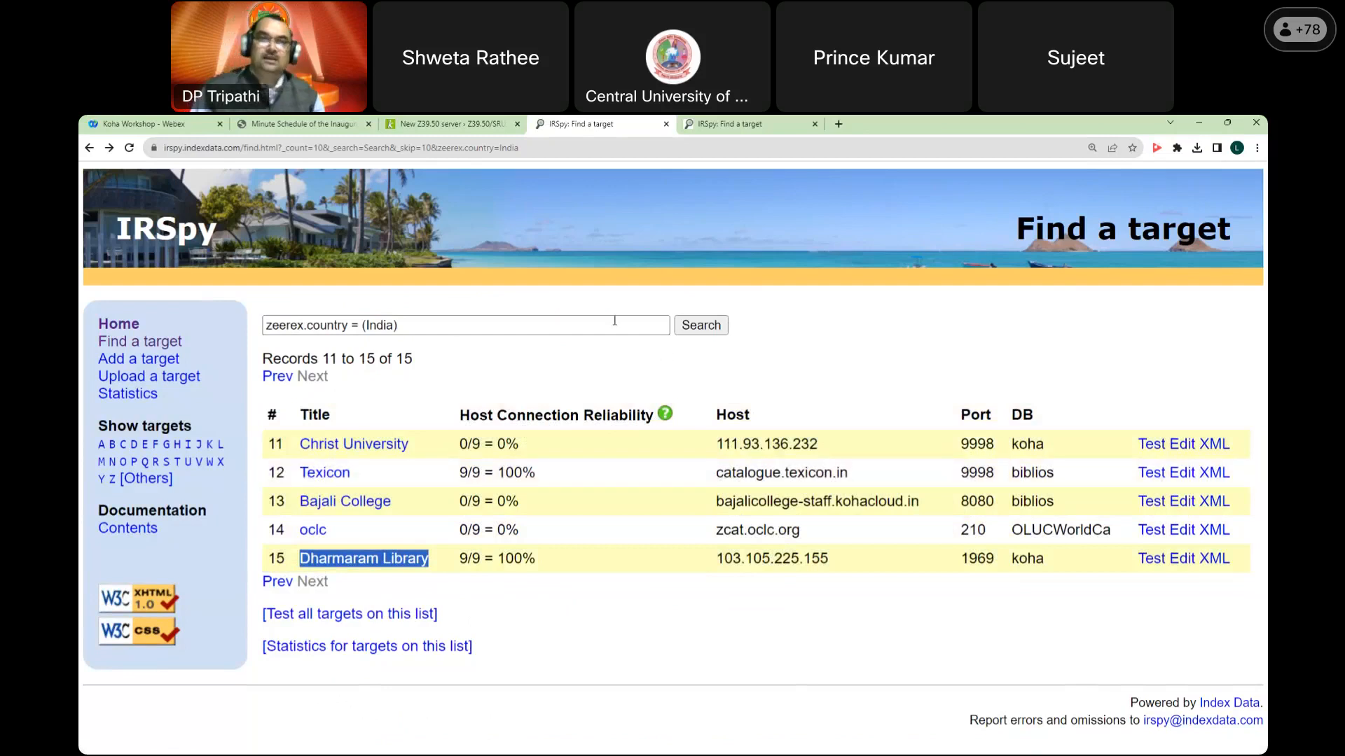
click(490, 130)
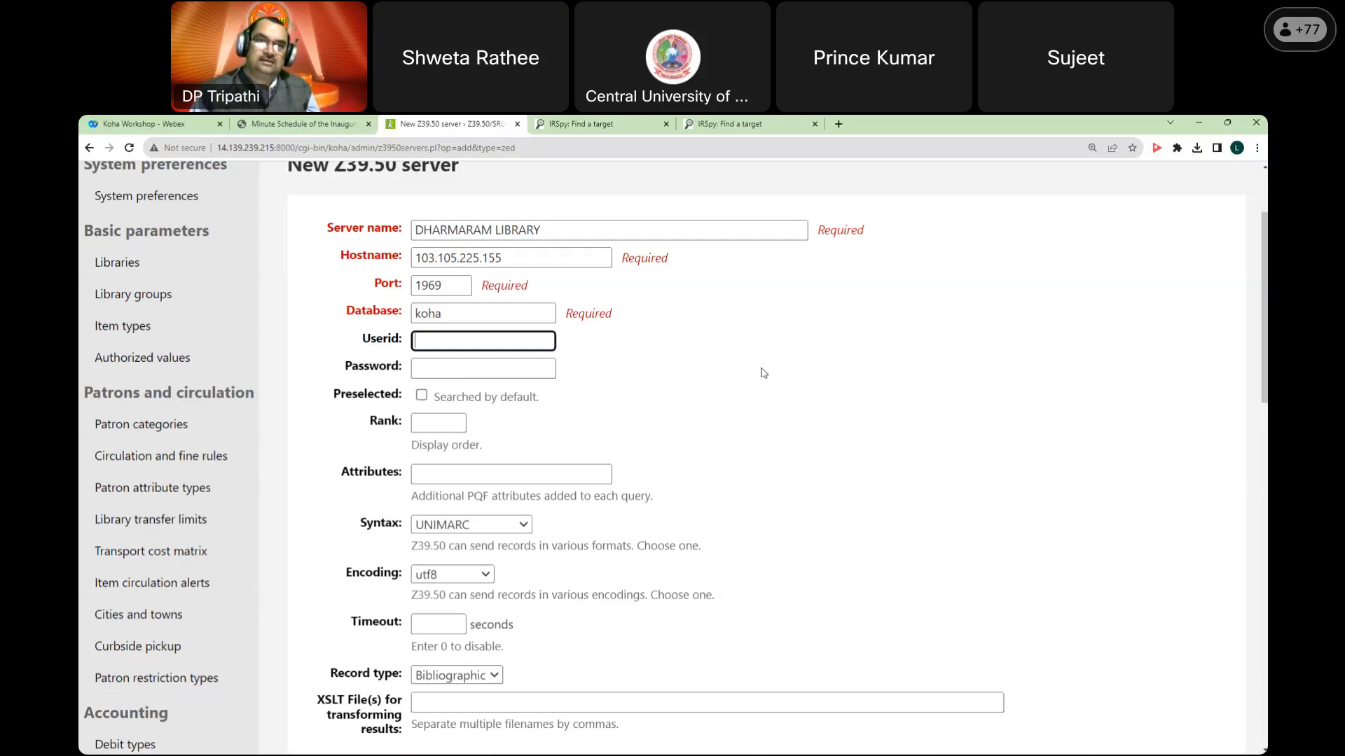
click(730, 339)
click(442, 348)
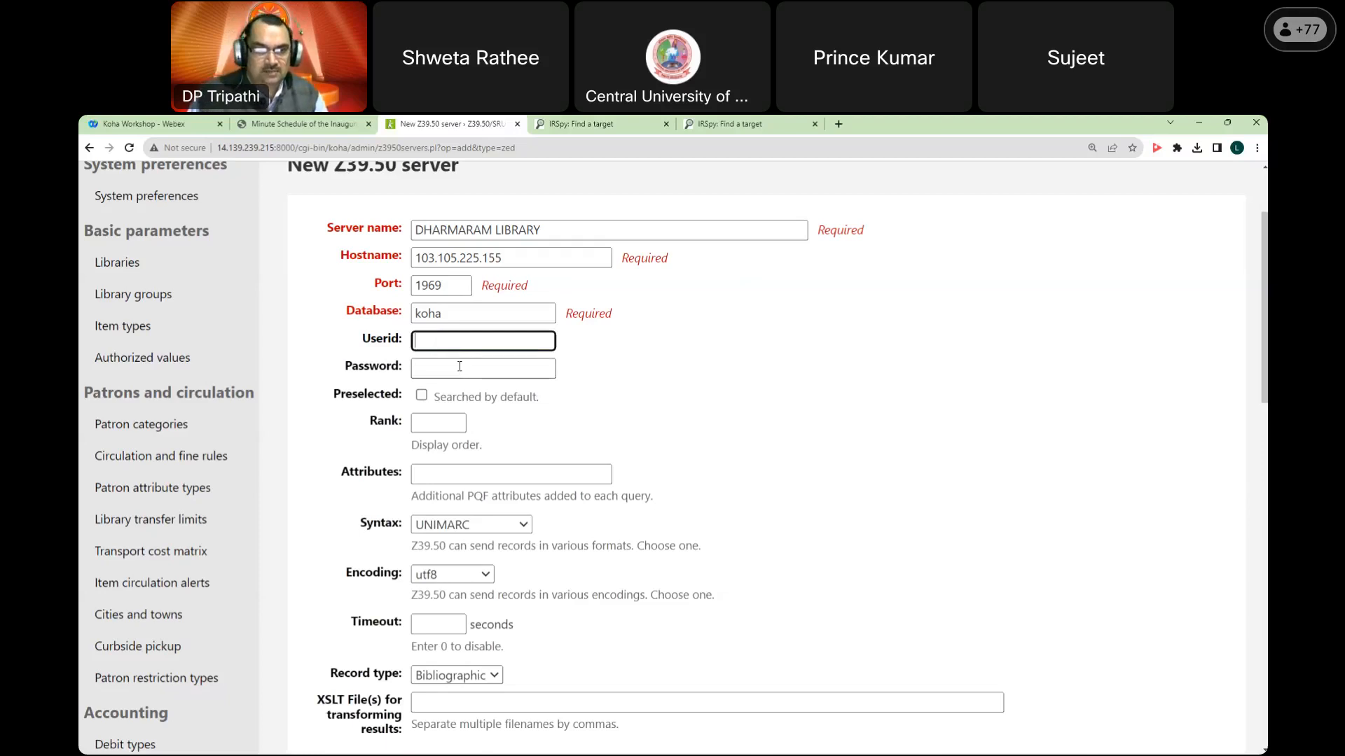
Step: Give the server rank 1 and MARC21/USMARC as its syntax
click(430, 424)
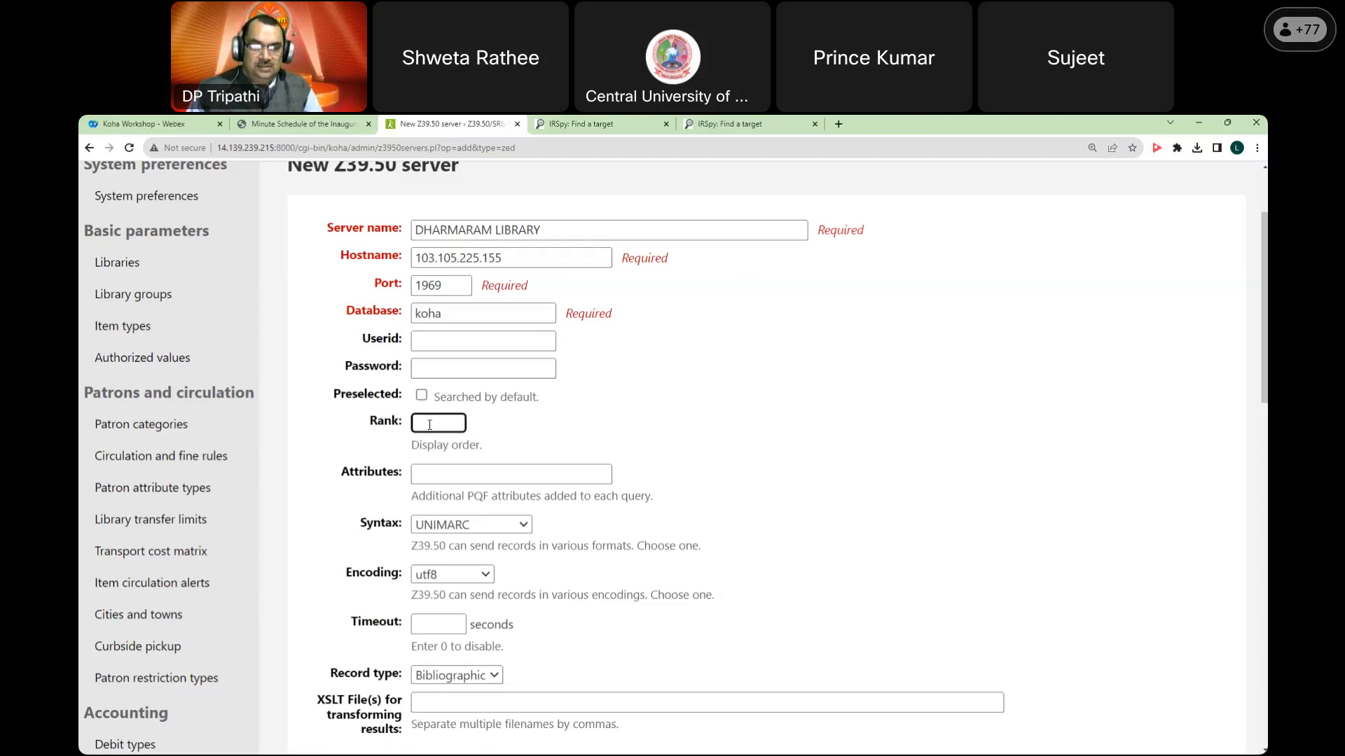
scroll(615, 442, down, 2)
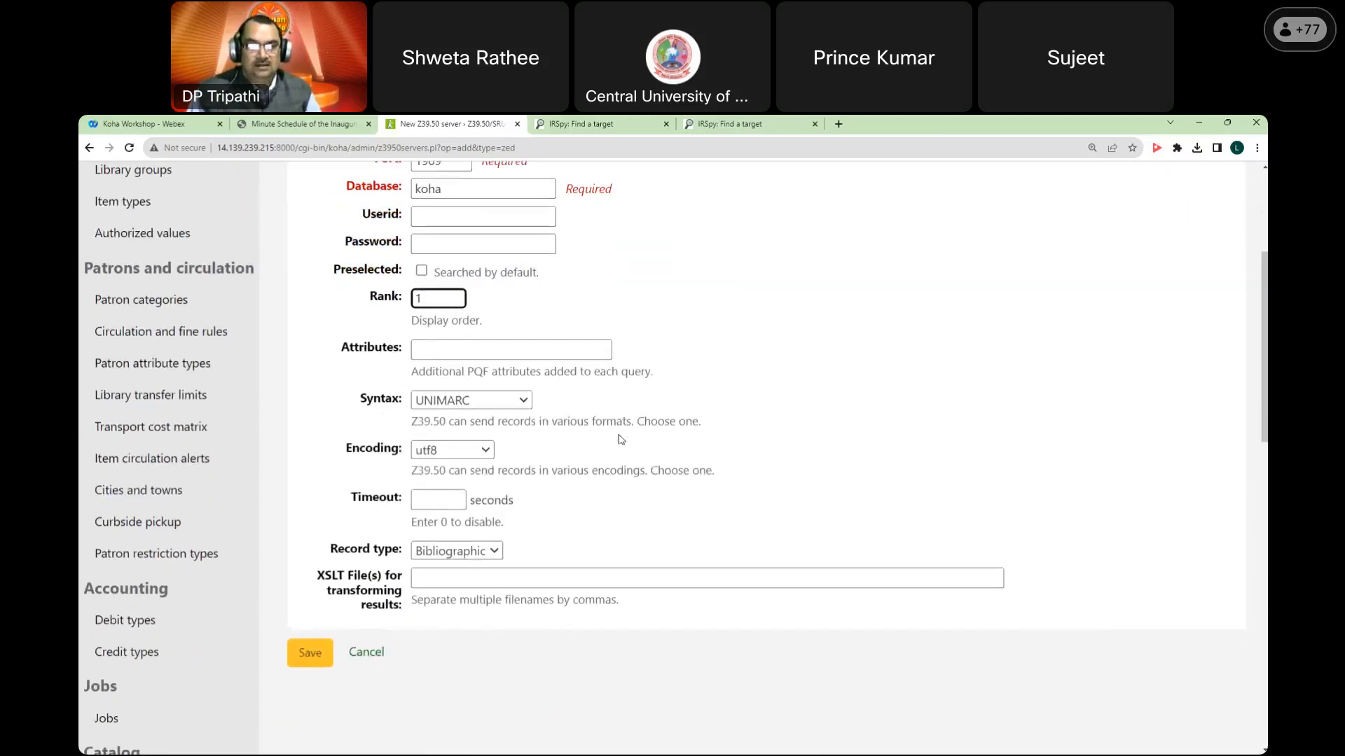
click(474, 402)
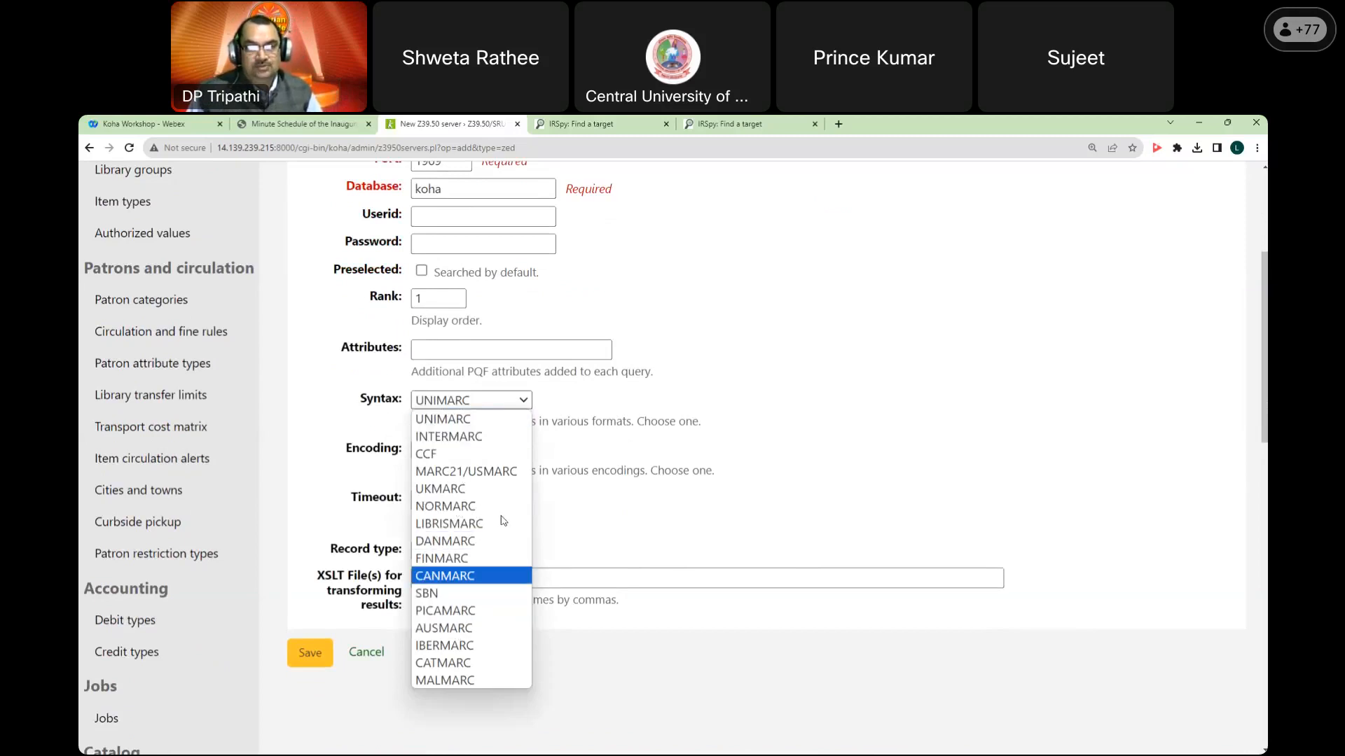
click(459, 474)
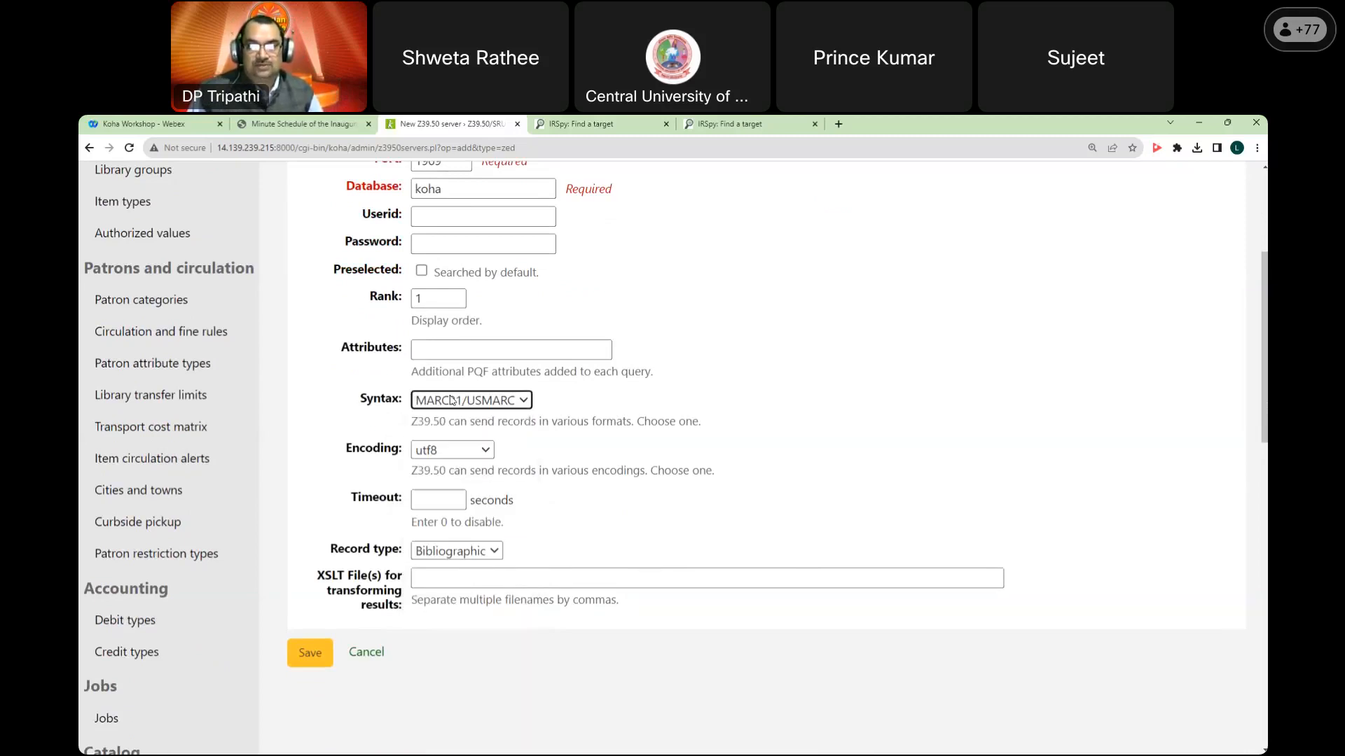
click(463, 404)
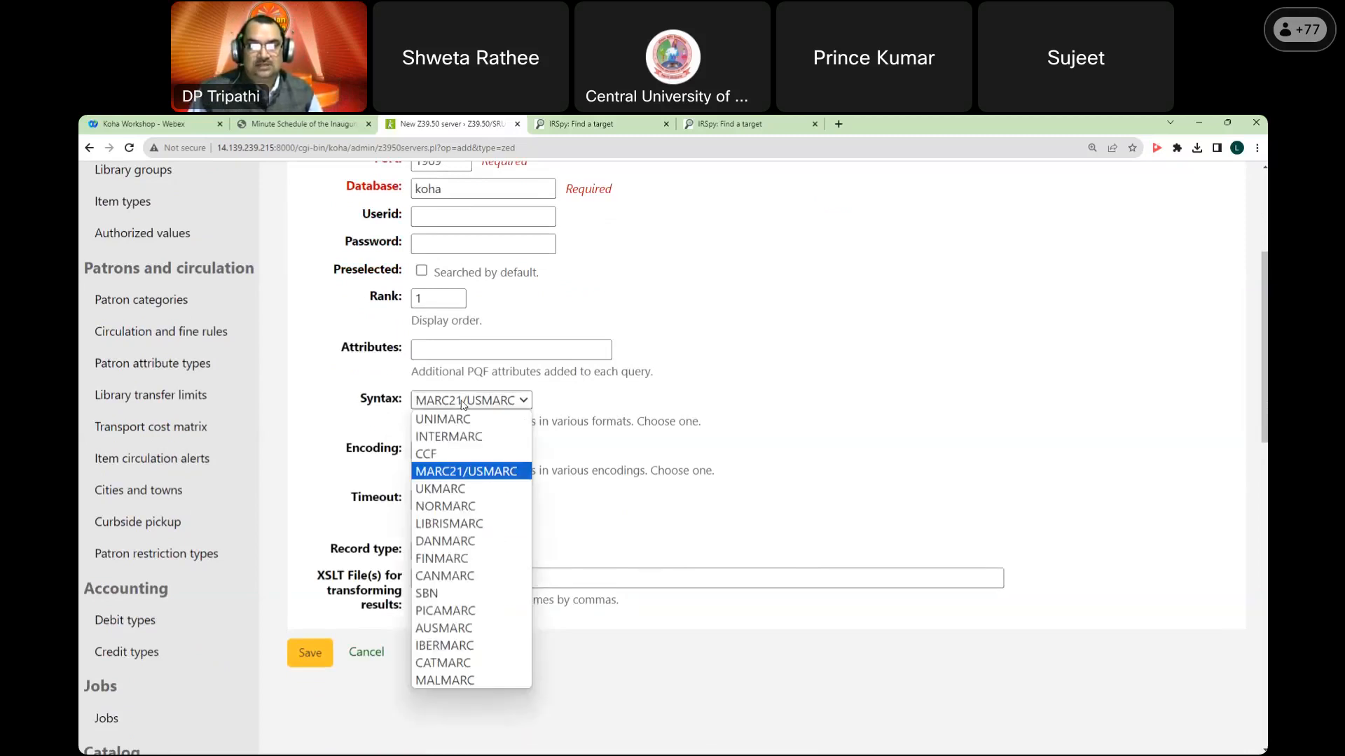
click(458, 474)
Step: Keep Bibliographic as the record type and save the new Dharmaram Library server
scroll(516, 490, down, 1)
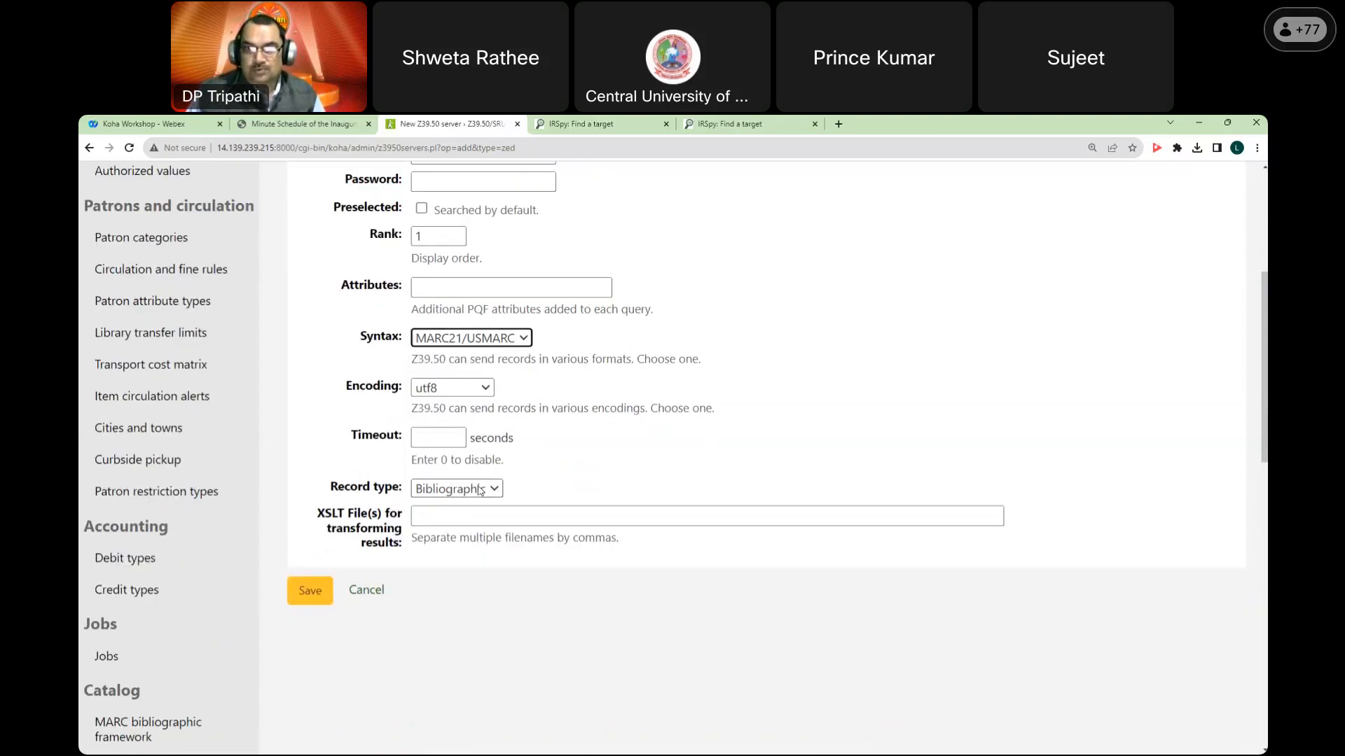
click(481, 491)
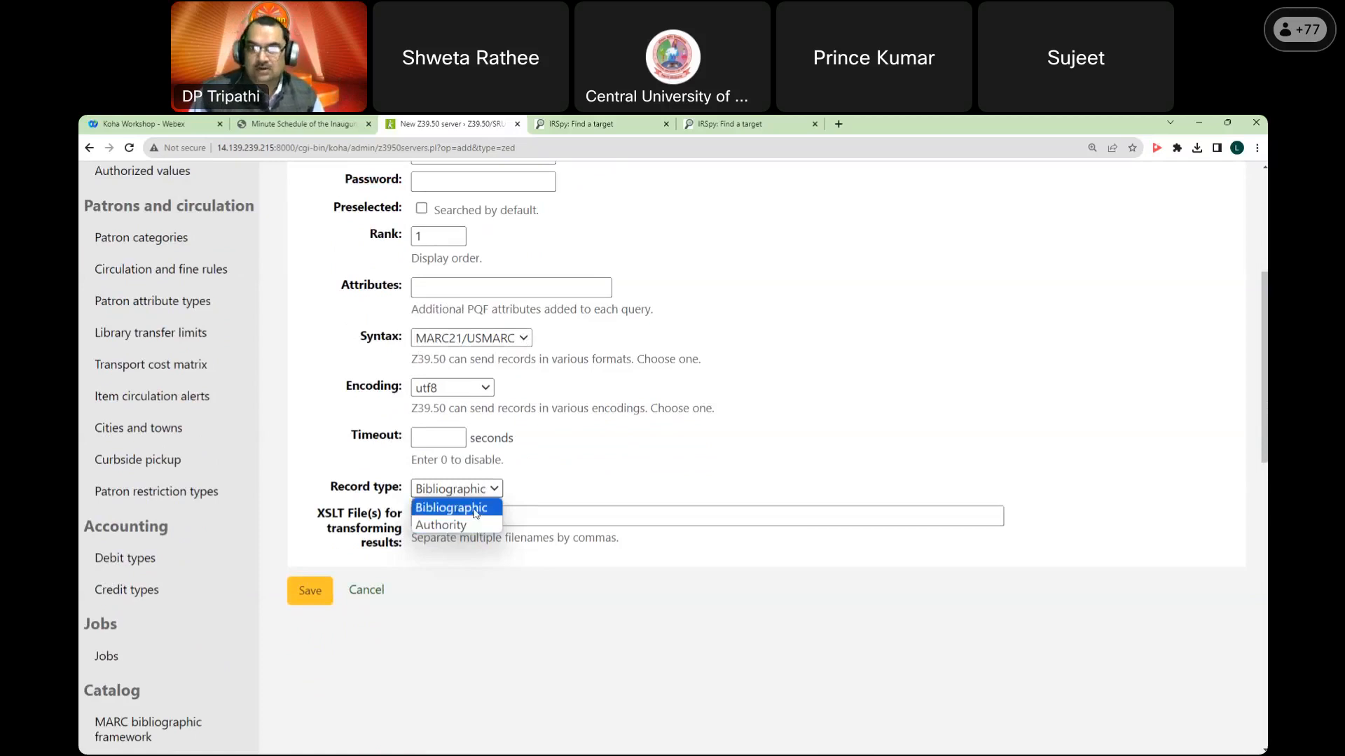
click(475, 512)
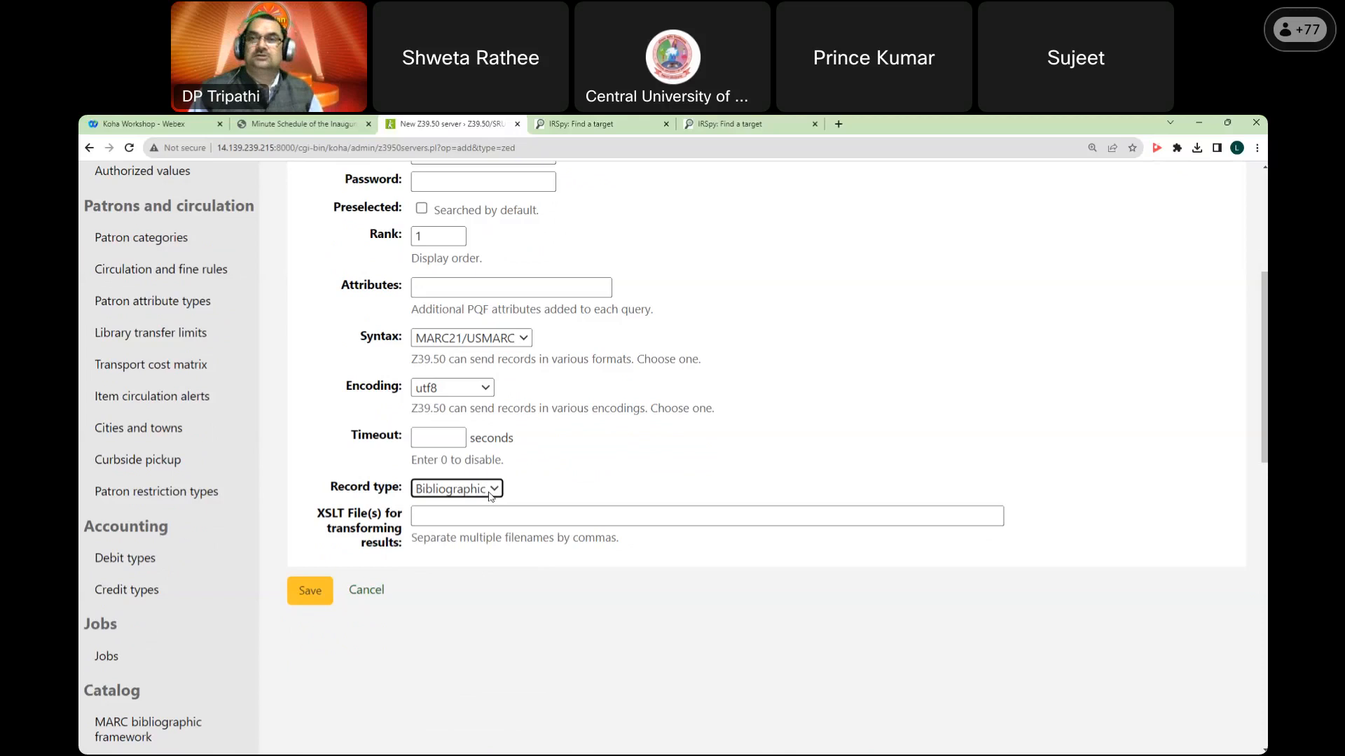
click(490, 494)
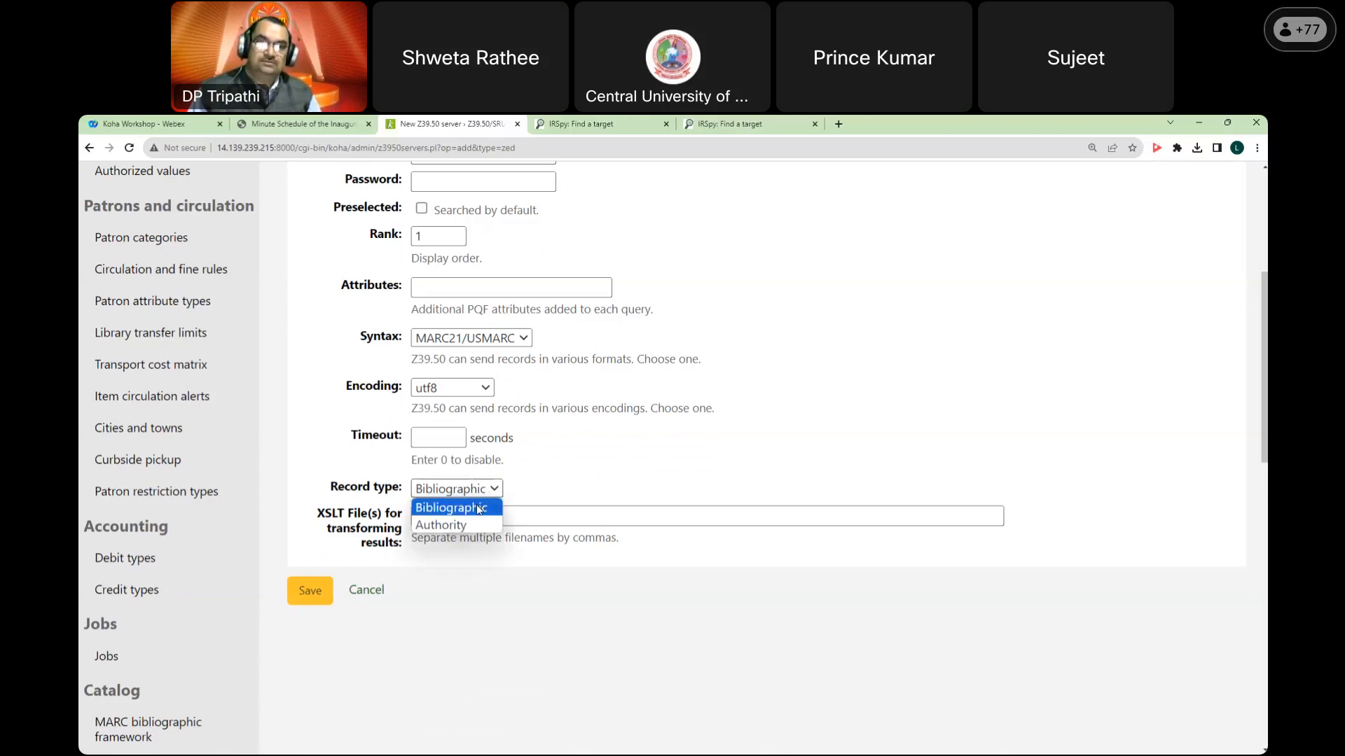
click(479, 503)
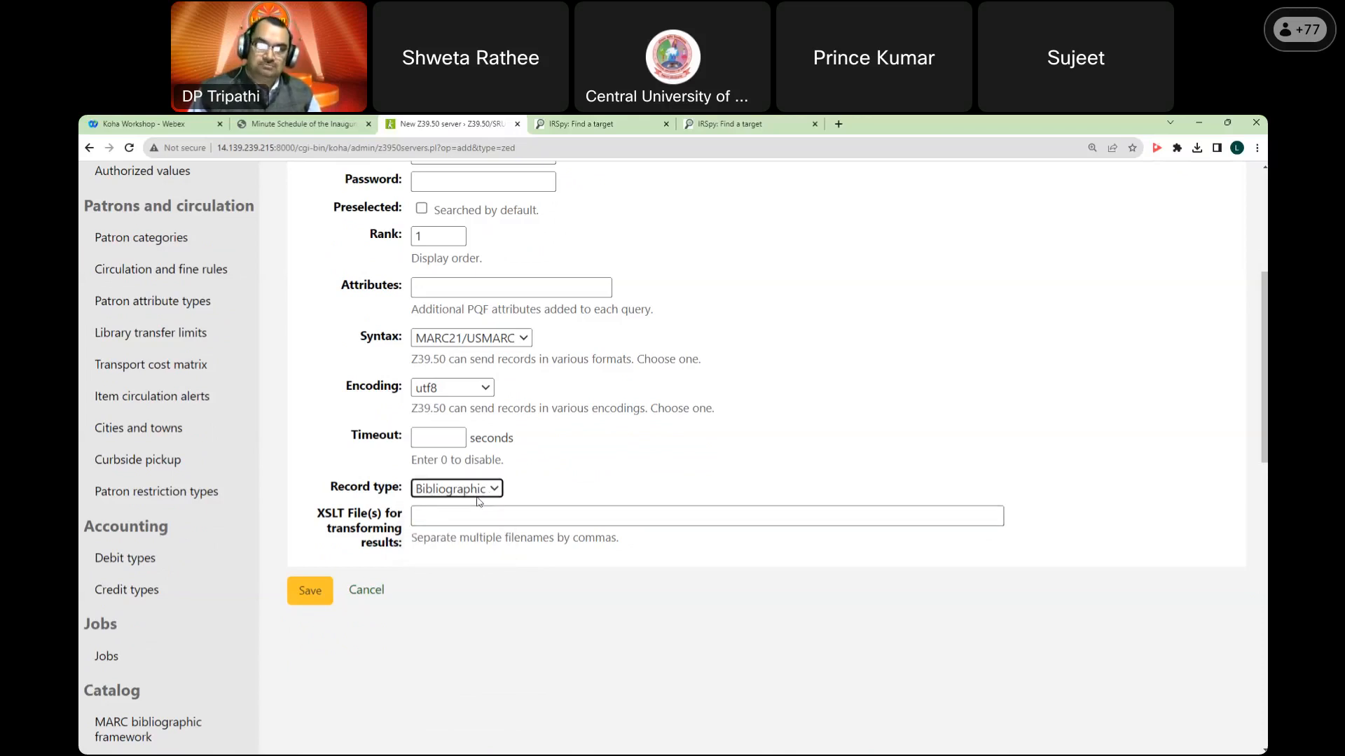
click(311, 601)
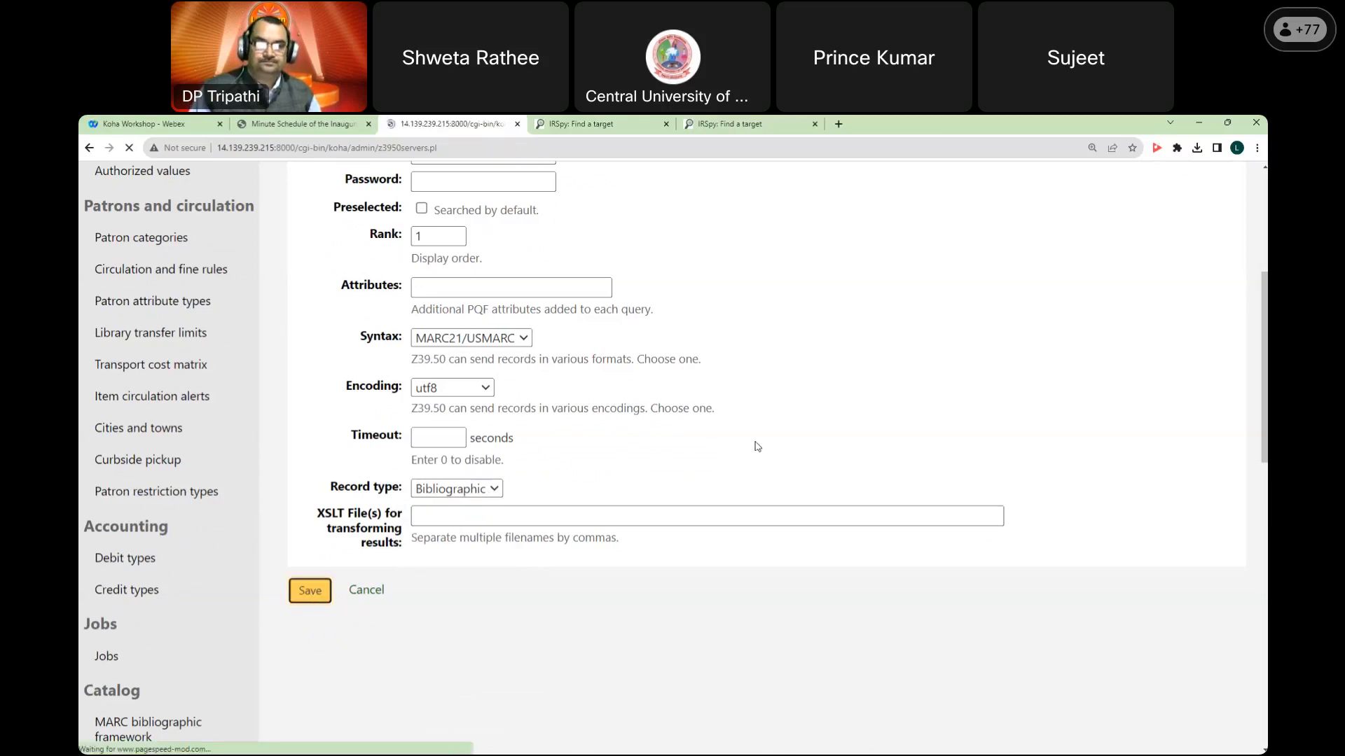
scroll(756, 445, down, 3)
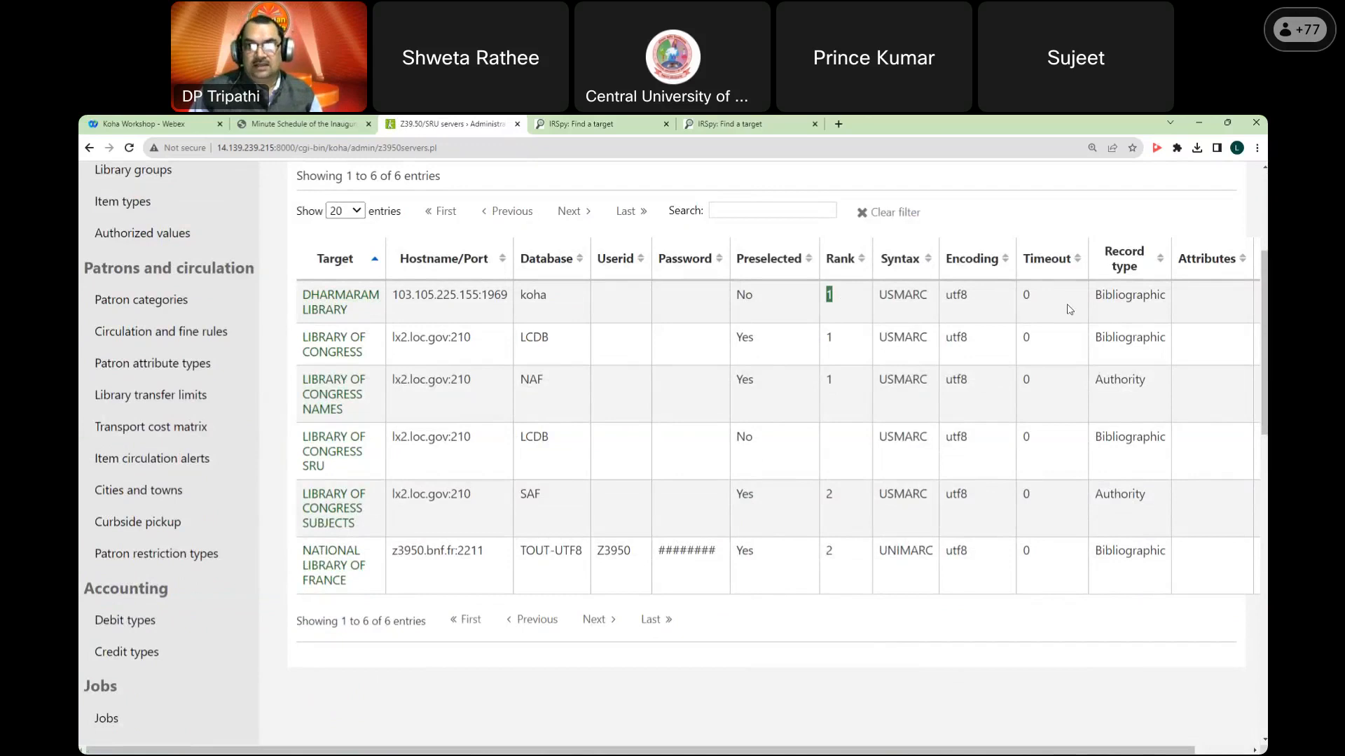
drag(1094, 295, 1182, 300)
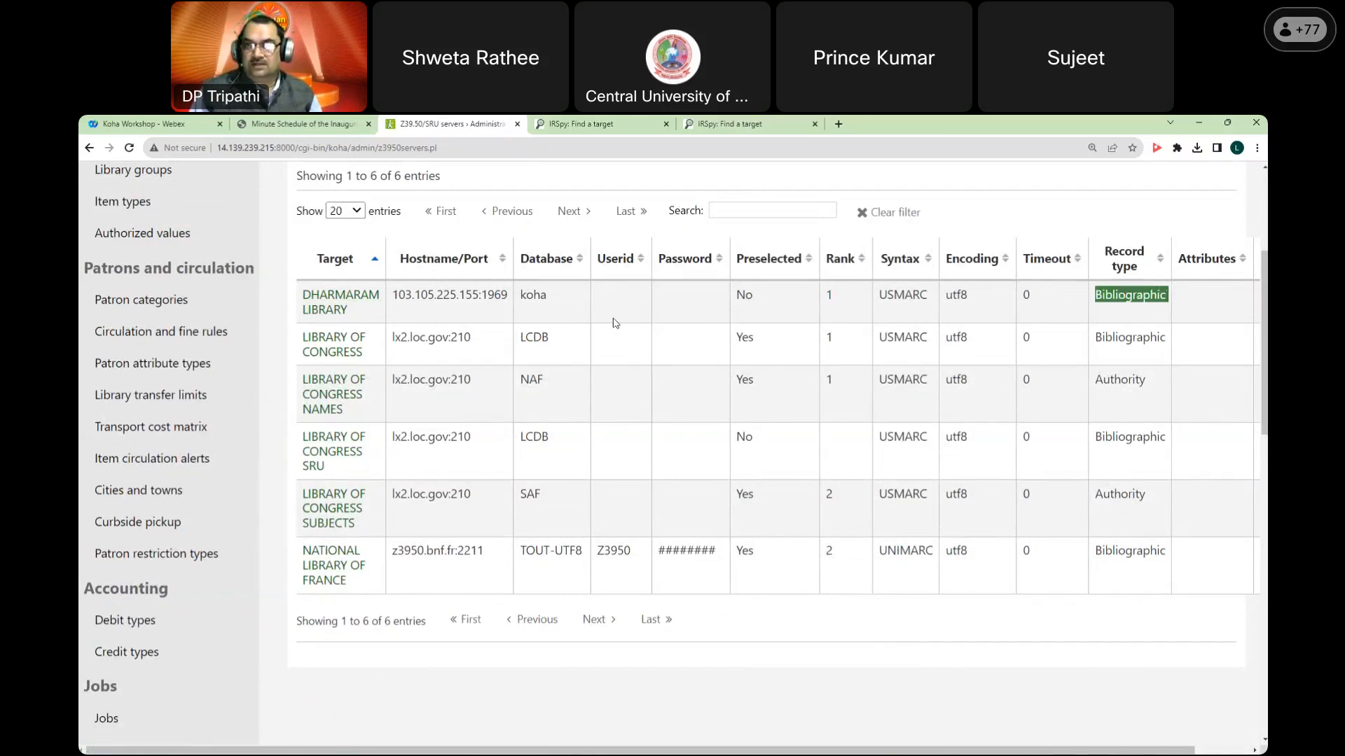
scroll(615, 323, up, 1)
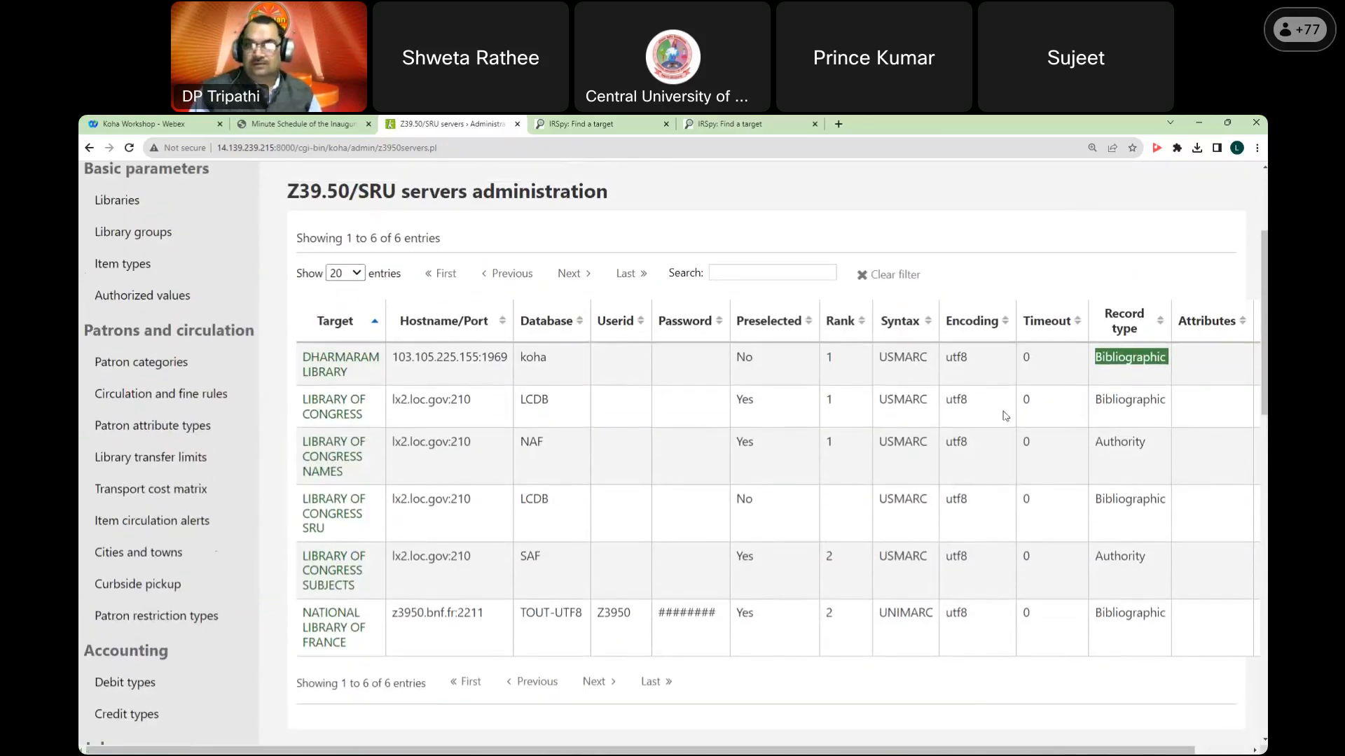
scroll(577, 351, up, 3)
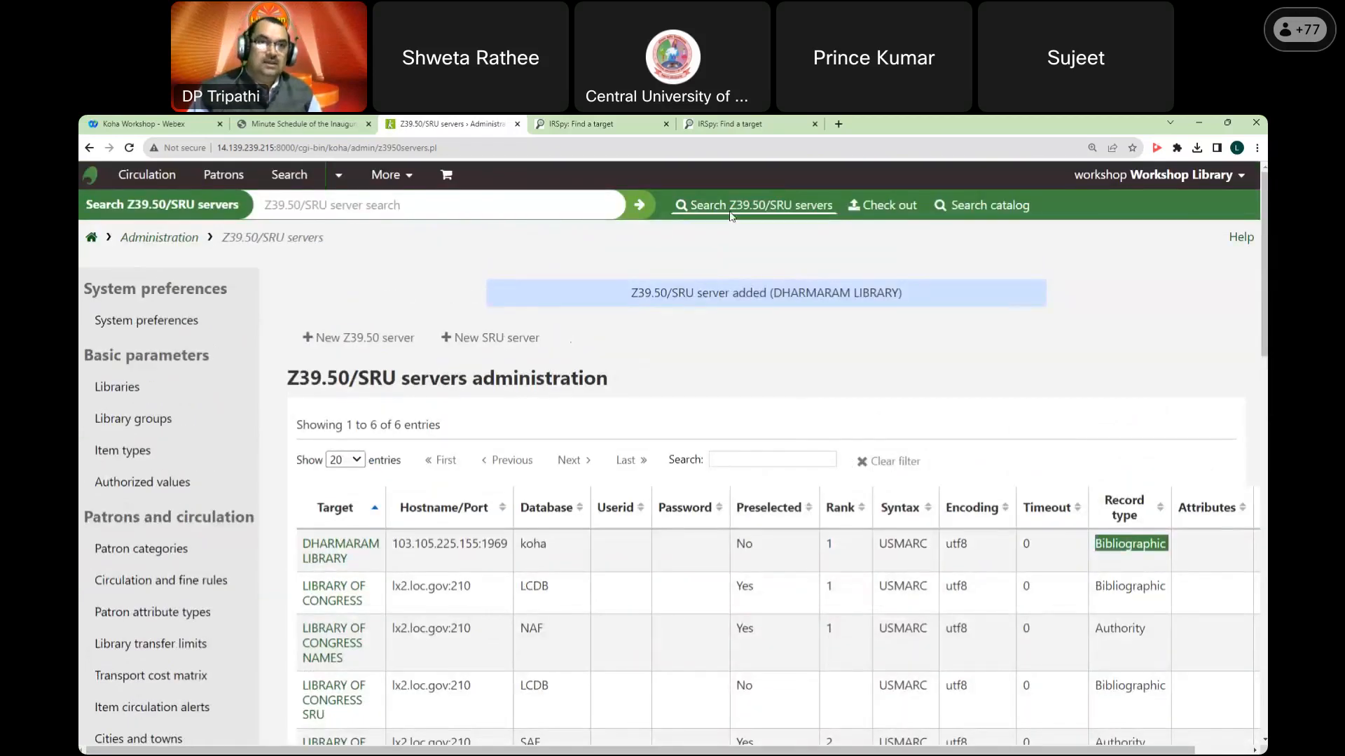
click(392, 180)
click(396, 184)
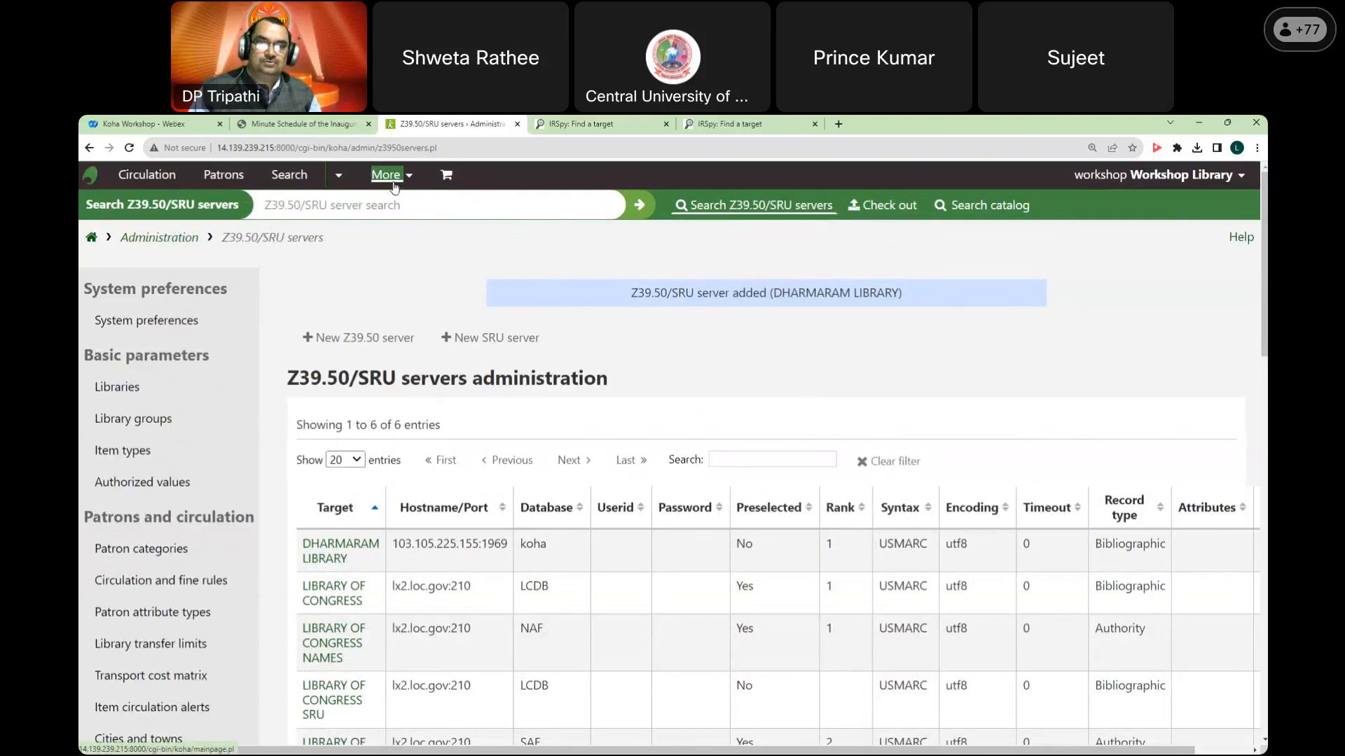
Step: Go to the Cataloging module, closing the extra IRSpy tab and reloading the stalled page
click(399, 184)
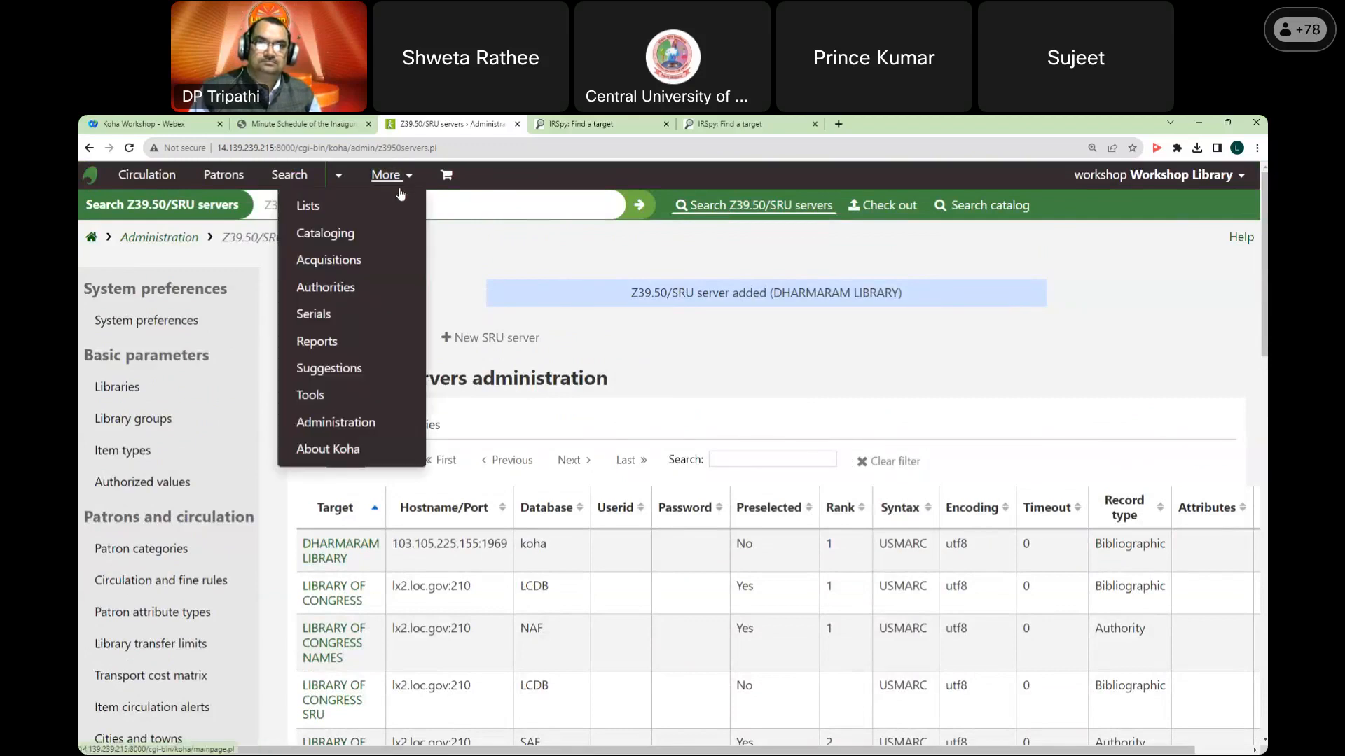
click(339, 235)
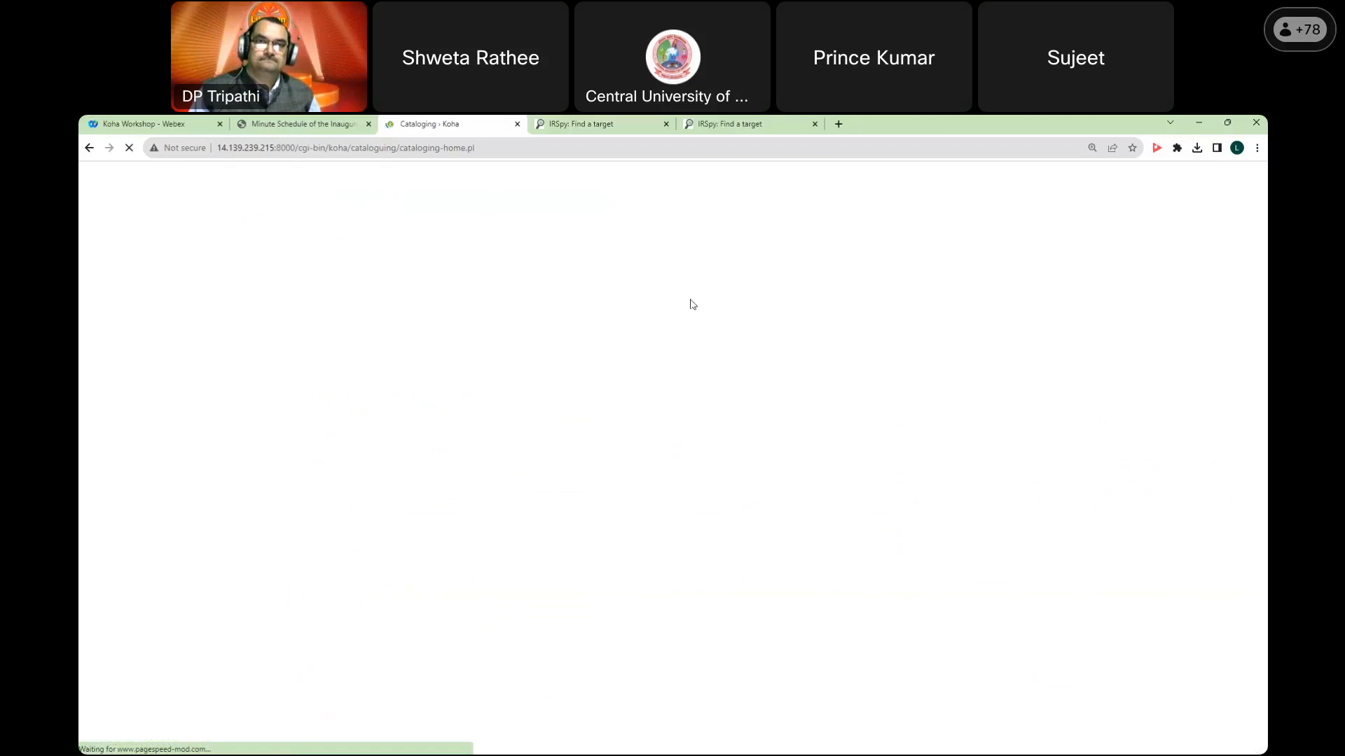
click(814, 124)
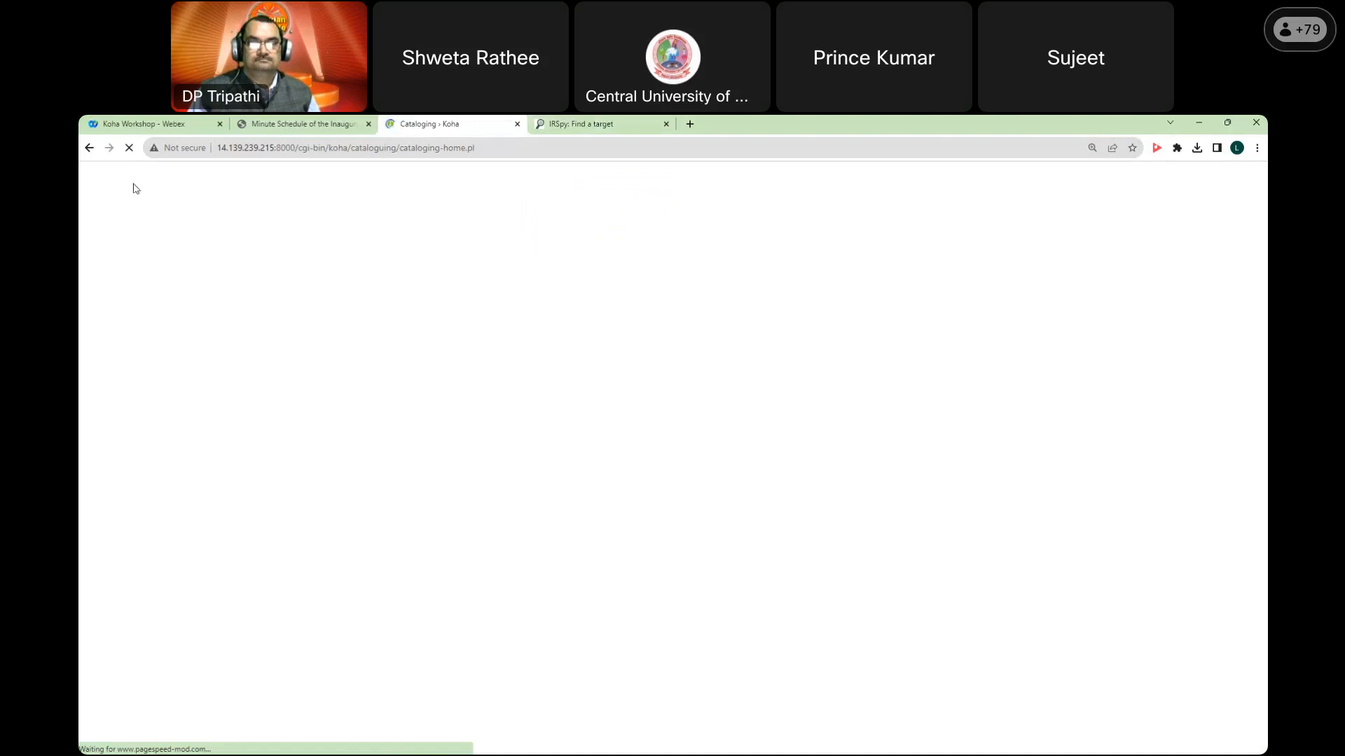
click(129, 147)
click(130, 148)
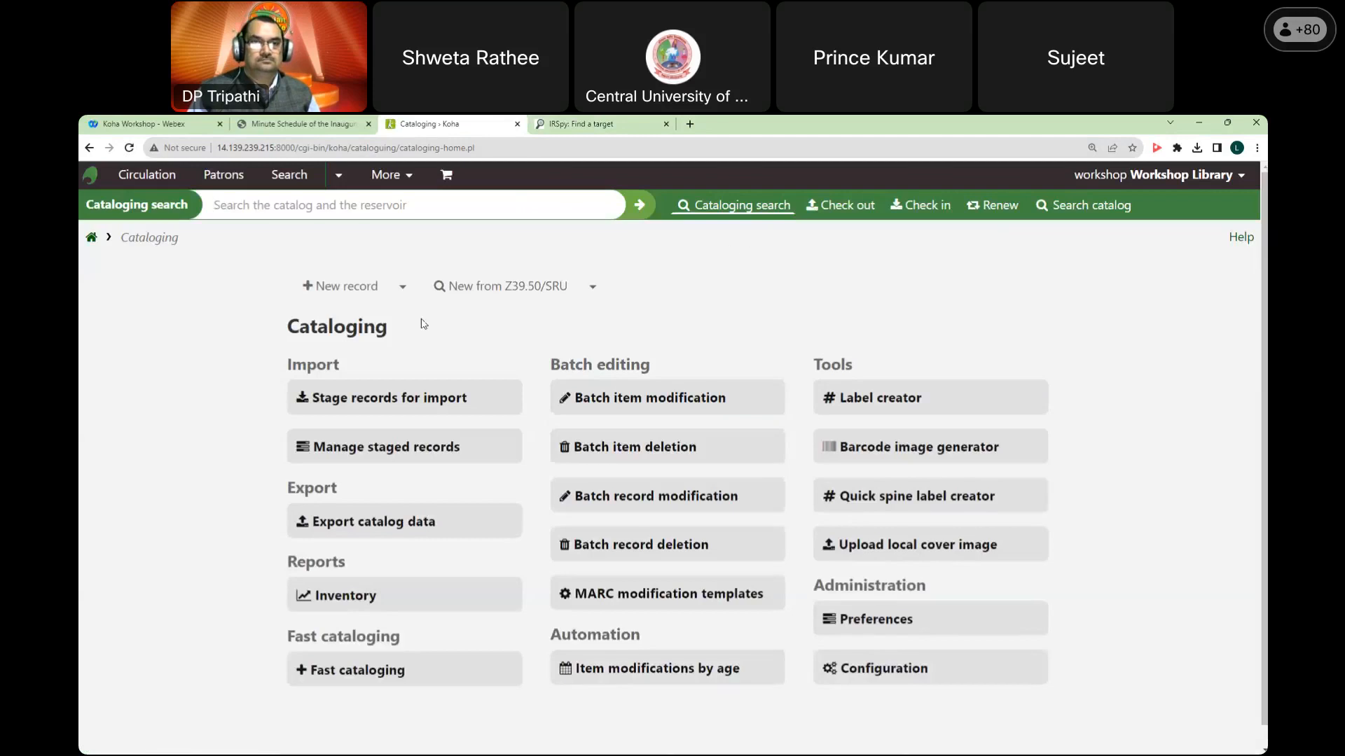
Step: Start a Z39.50/SRU import in Workshop Books & Monographs targeting only DHARMARAM LIBRARY
click(404, 288)
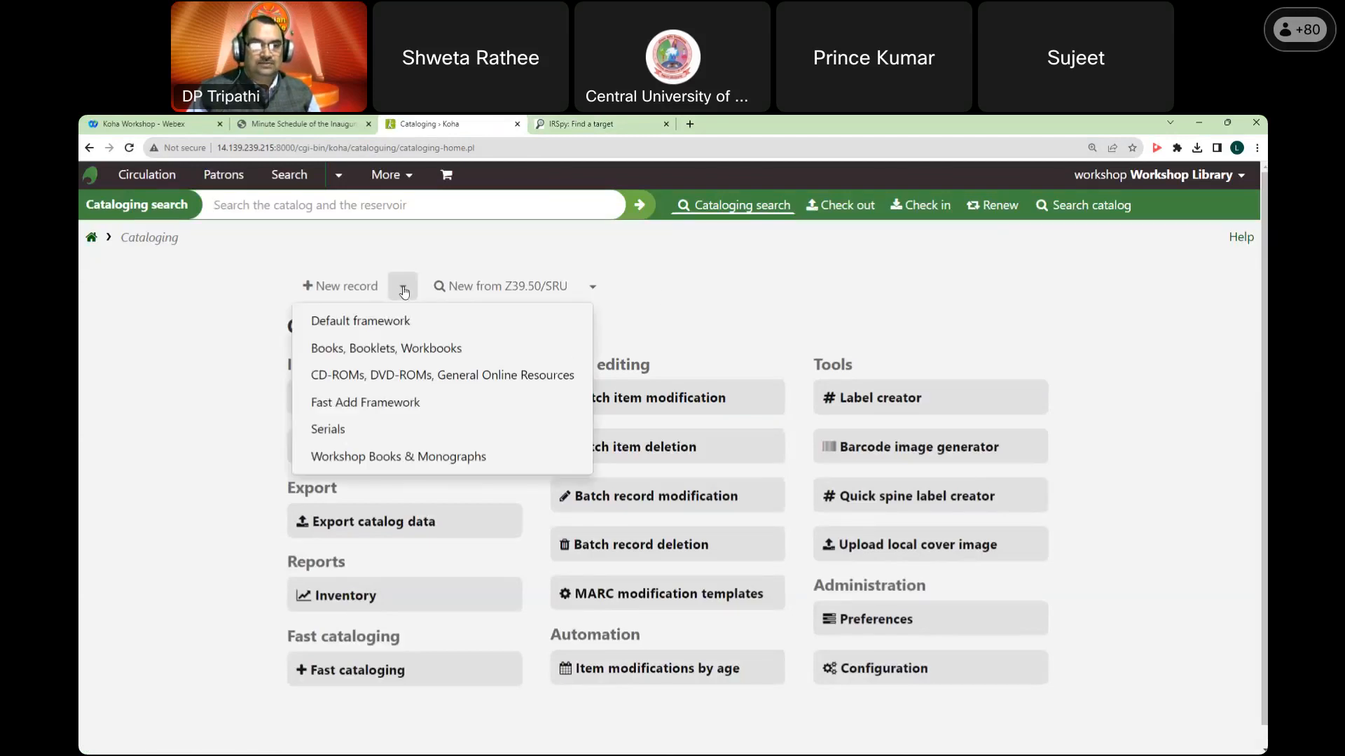
click(592, 292)
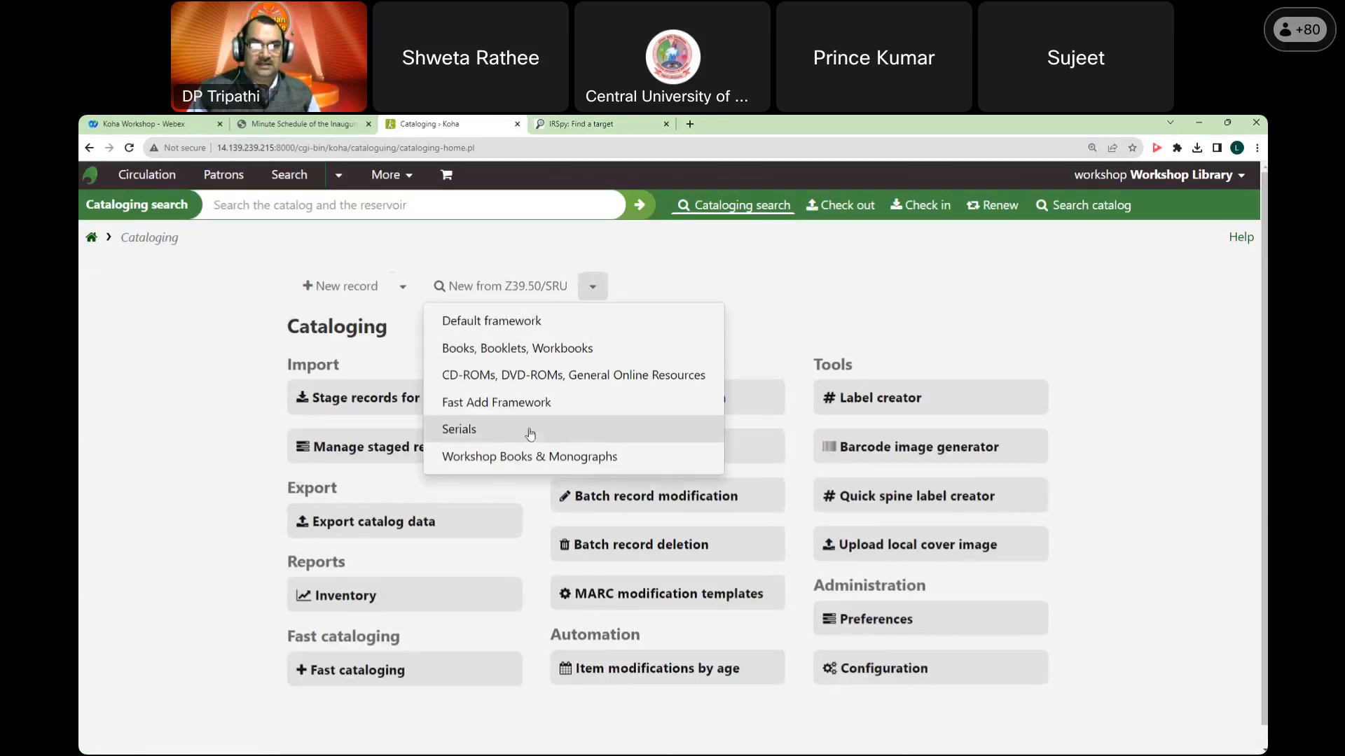
click(532, 457)
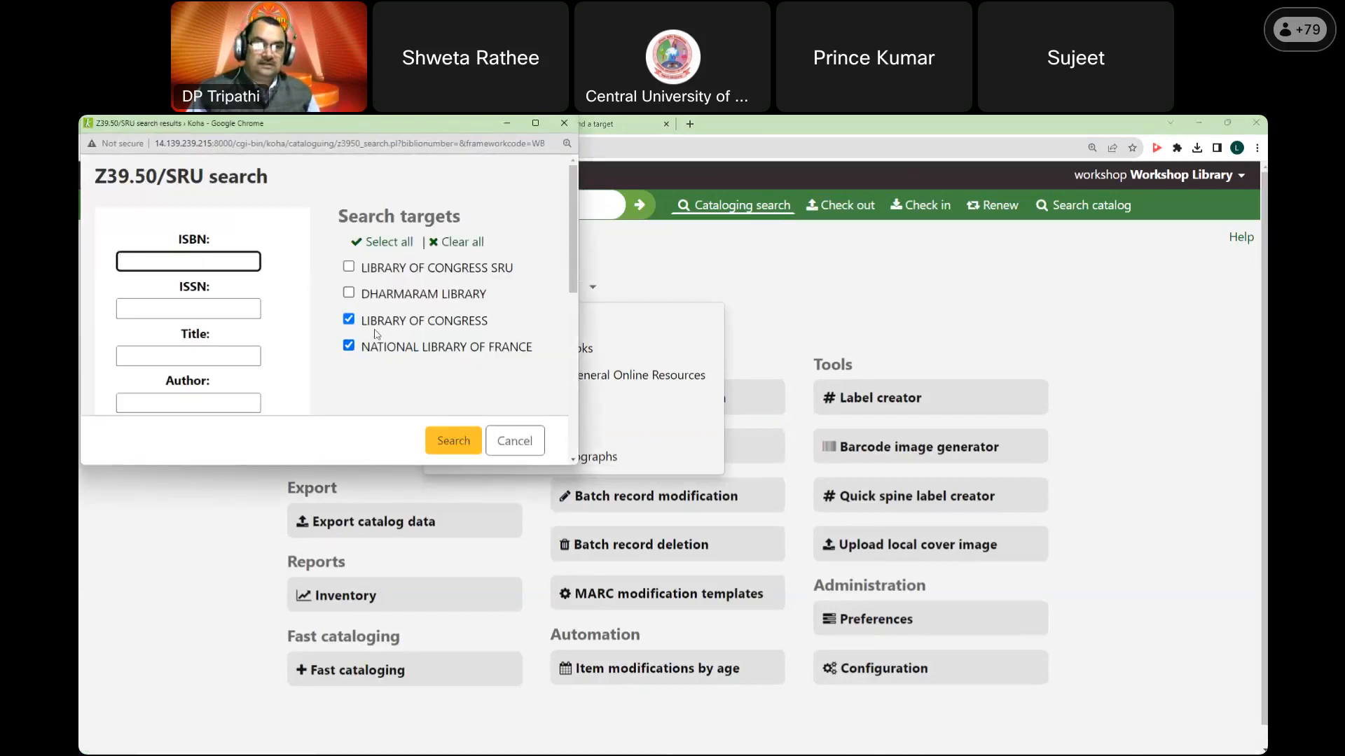
click(495, 295)
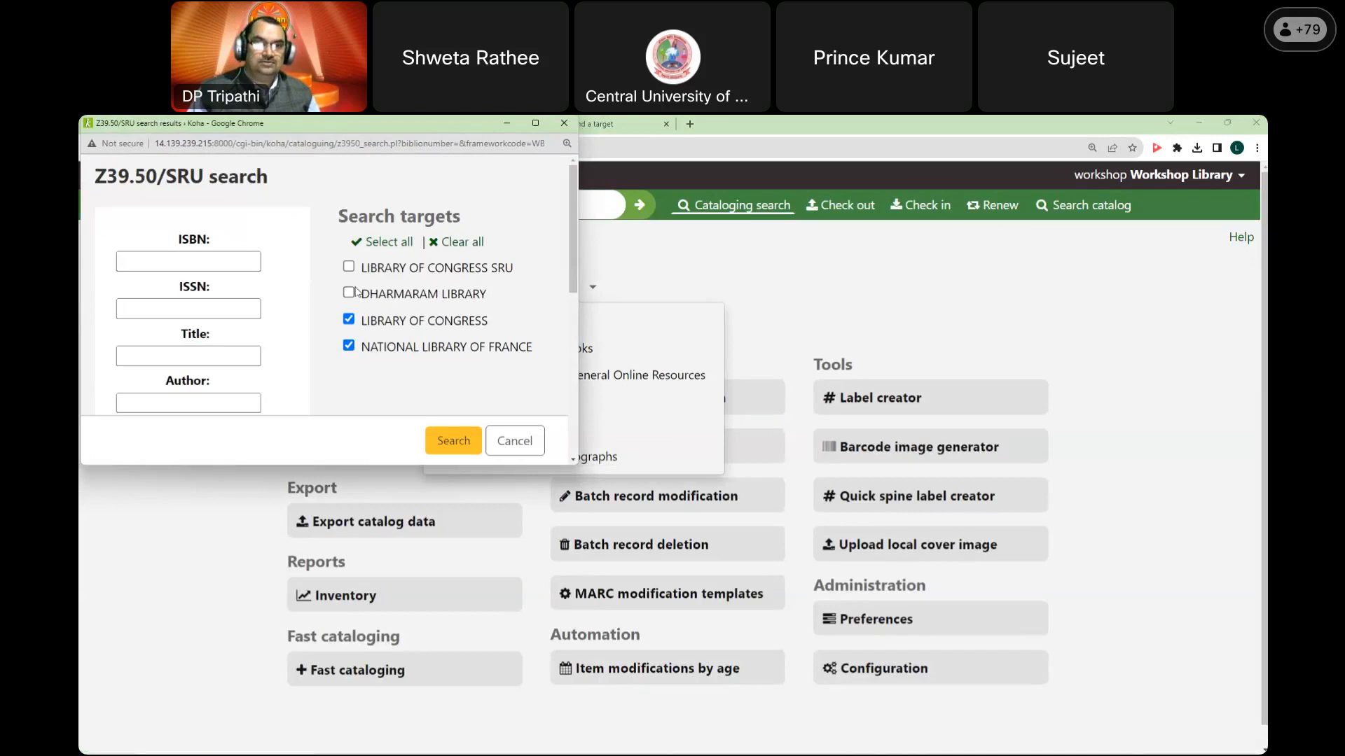
click(348, 293)
click(348, 320)
click(348, 346)
Step: Search for the title 'cataloguing', wait for the timeout, and close the results window
click(201, 358)
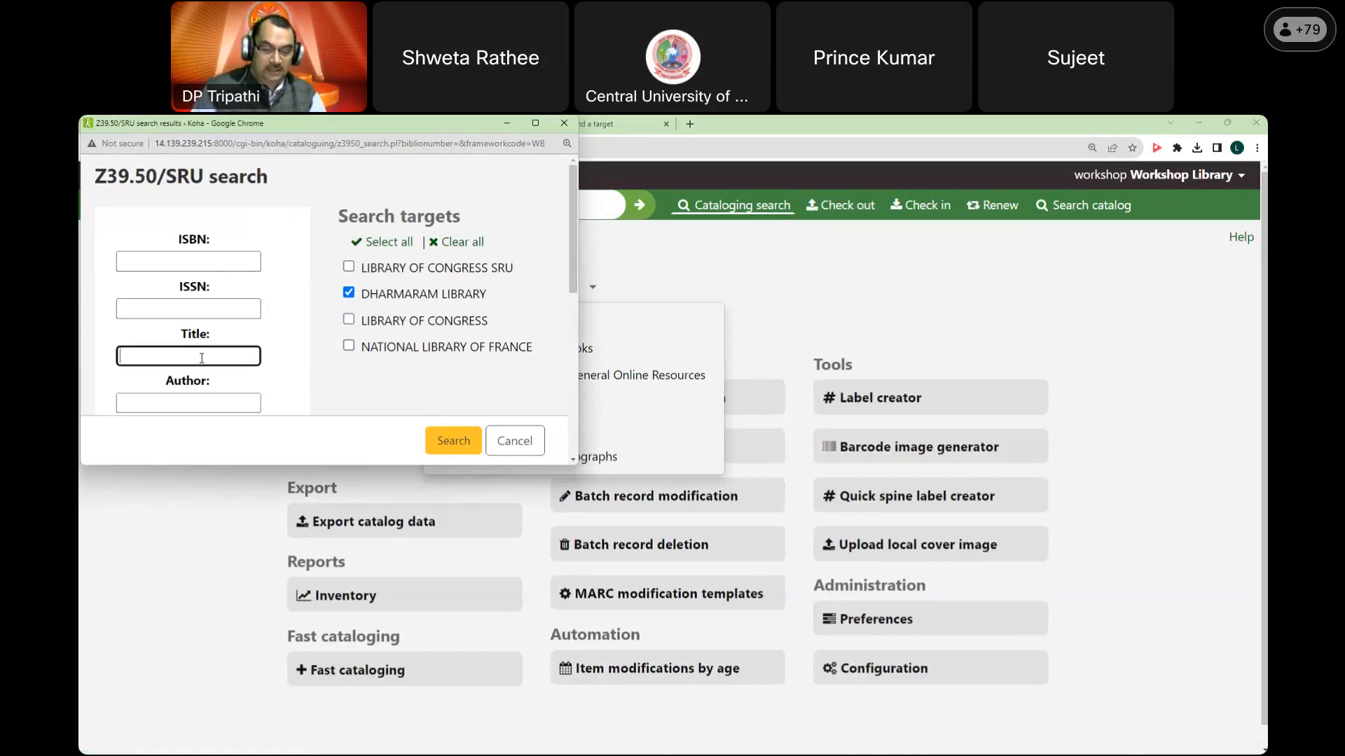
text(cataloguing)
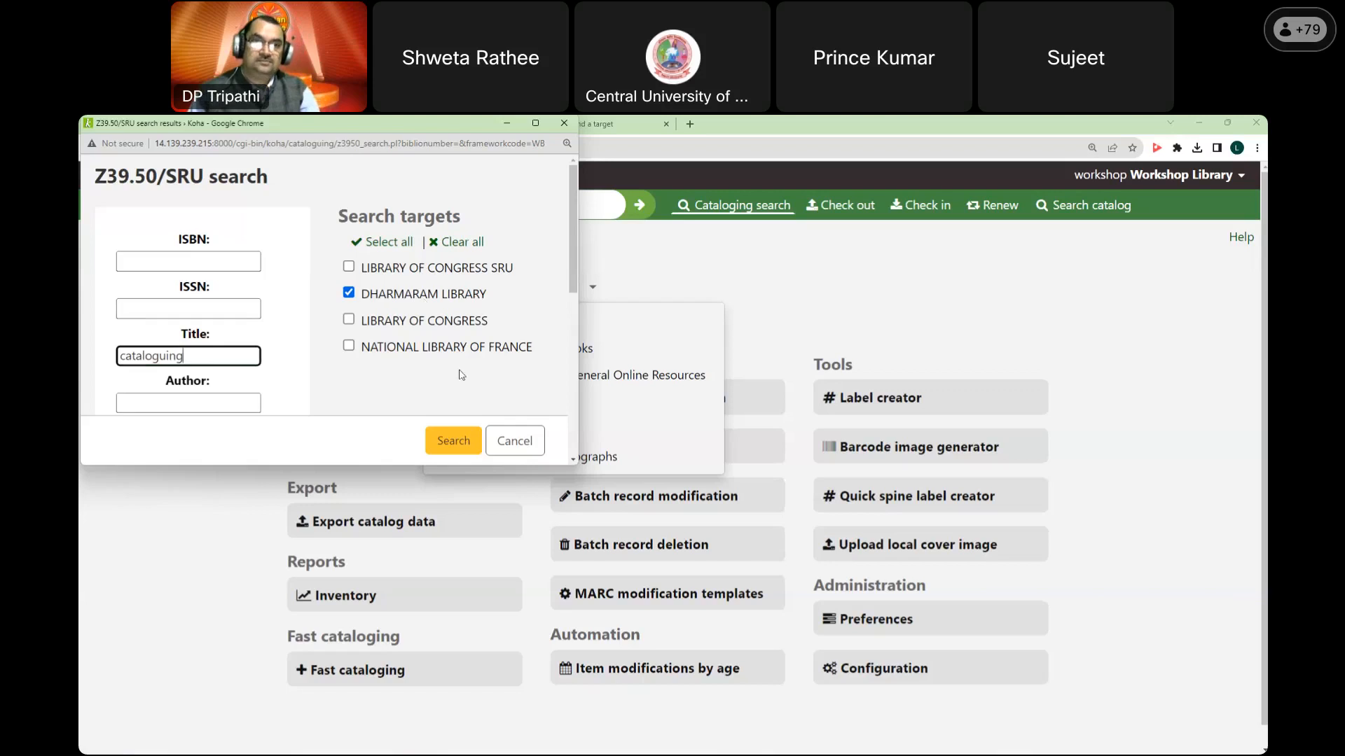
click(453, 441)
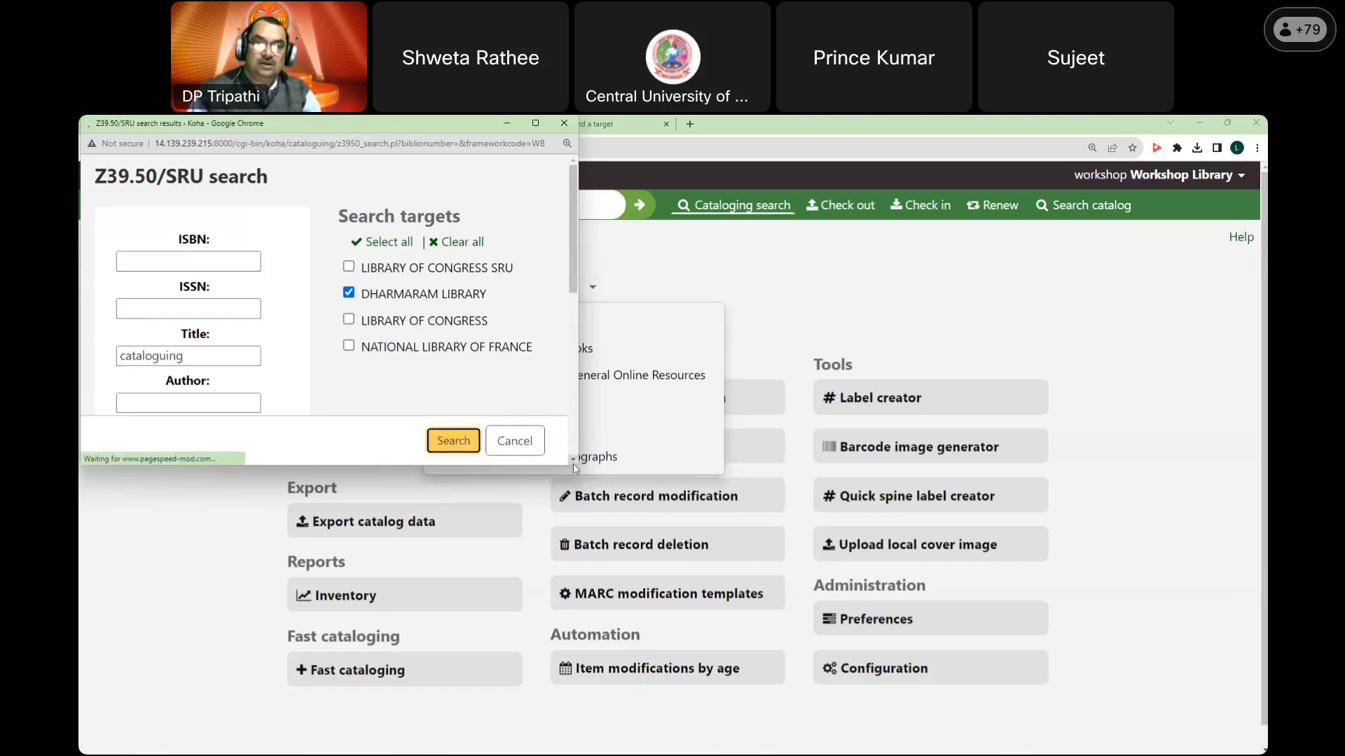
drag(576, 467, 765, 649)
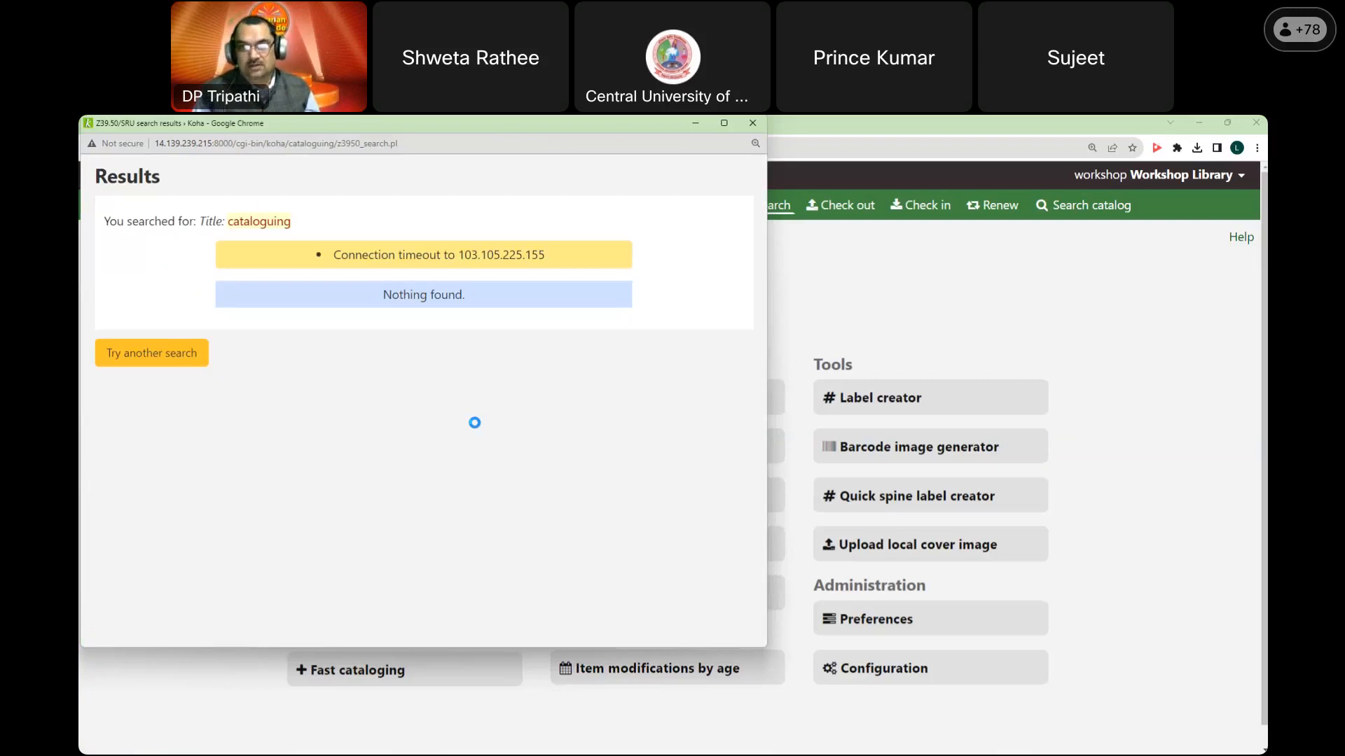
click(753, 124)
Step: Send the IRSpy tab back to its Welcome page and return Koha to the staff home page
click(872, 320)
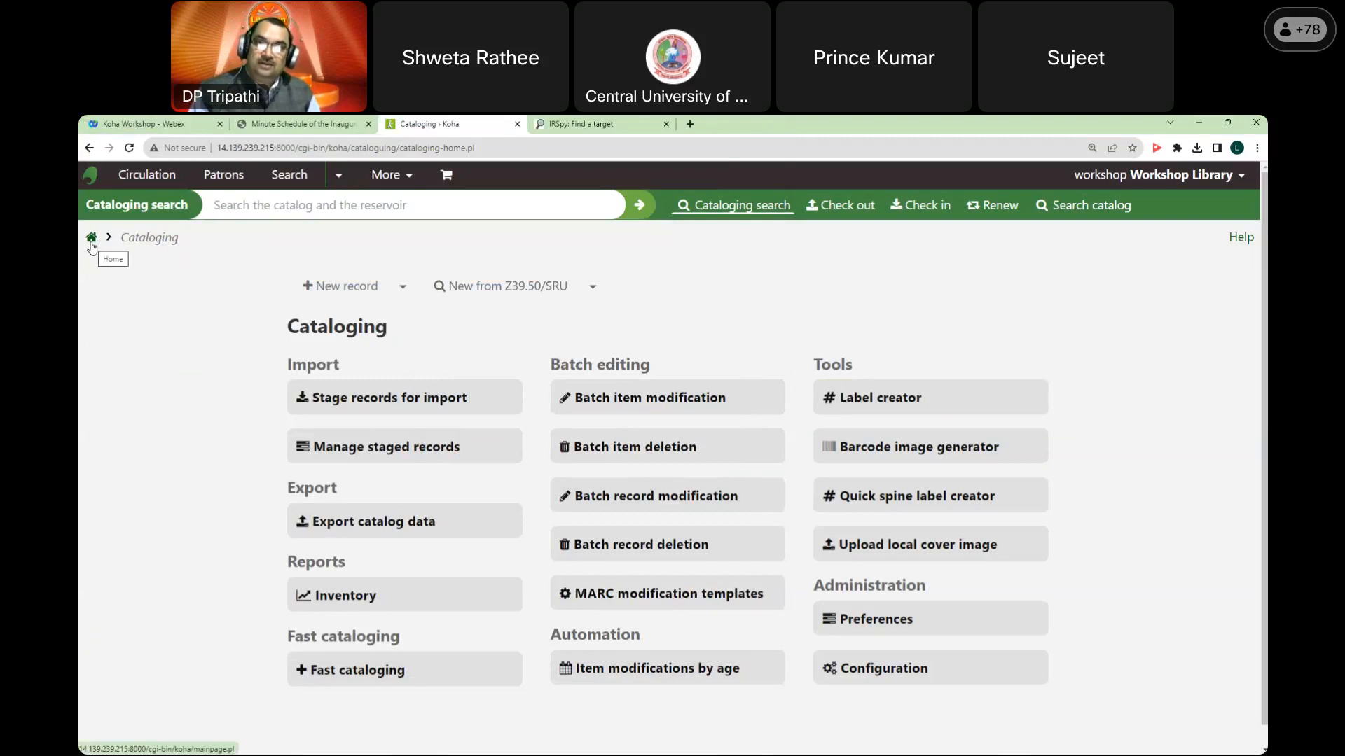
key(ctrl+Tab)
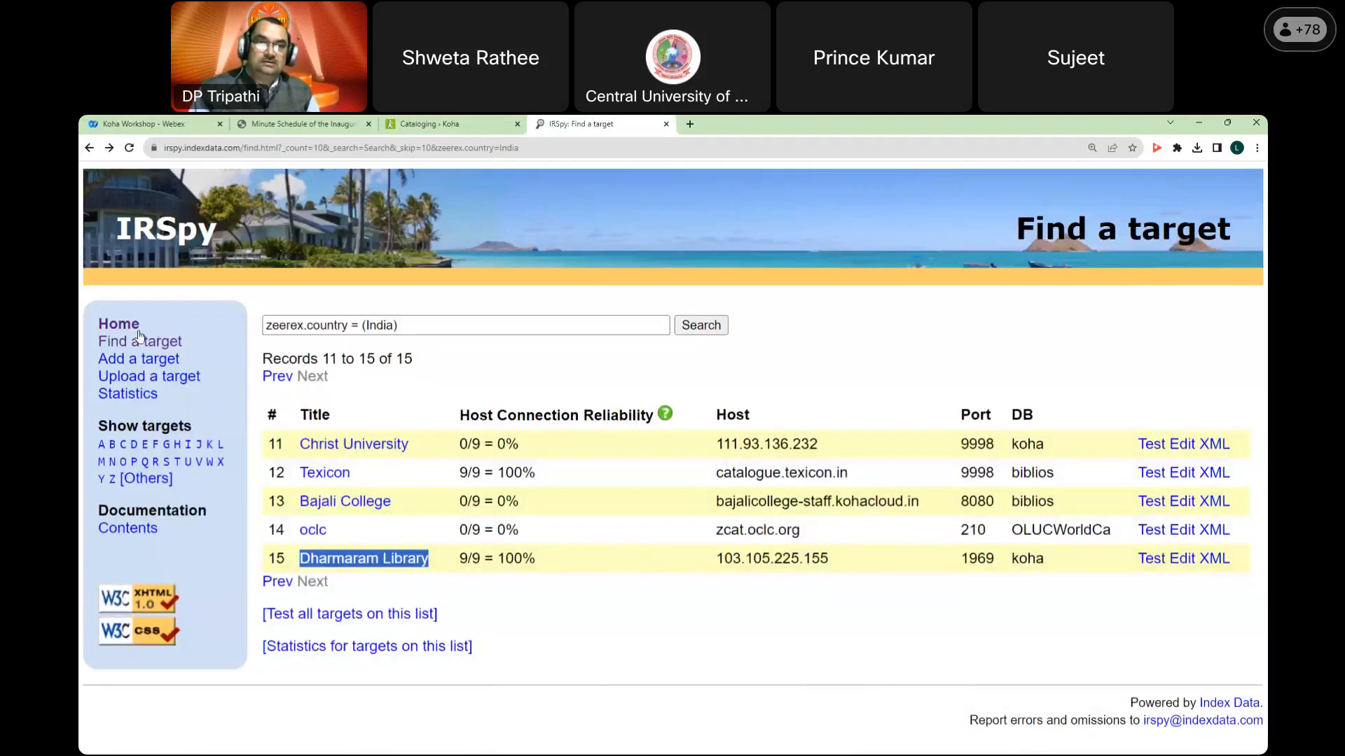
click(114, 328)
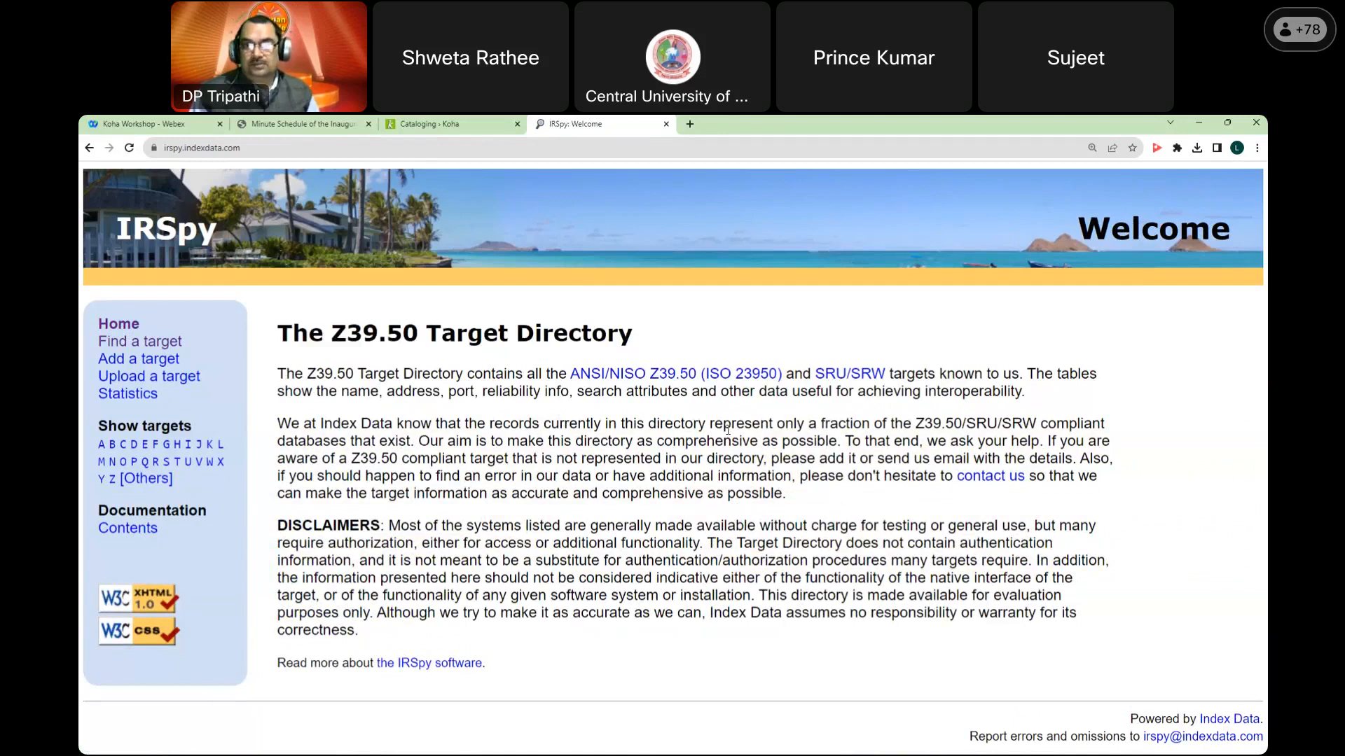
click(460, 126)
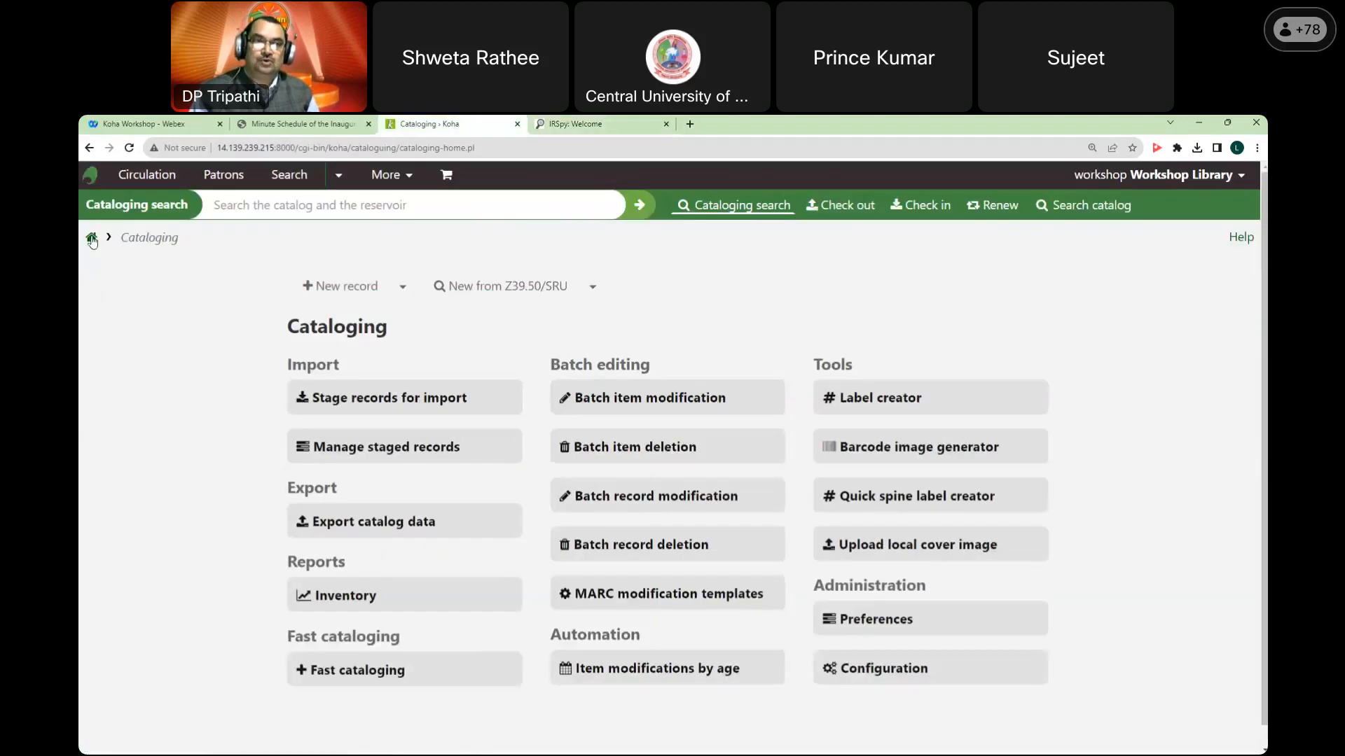
click(932, 447)
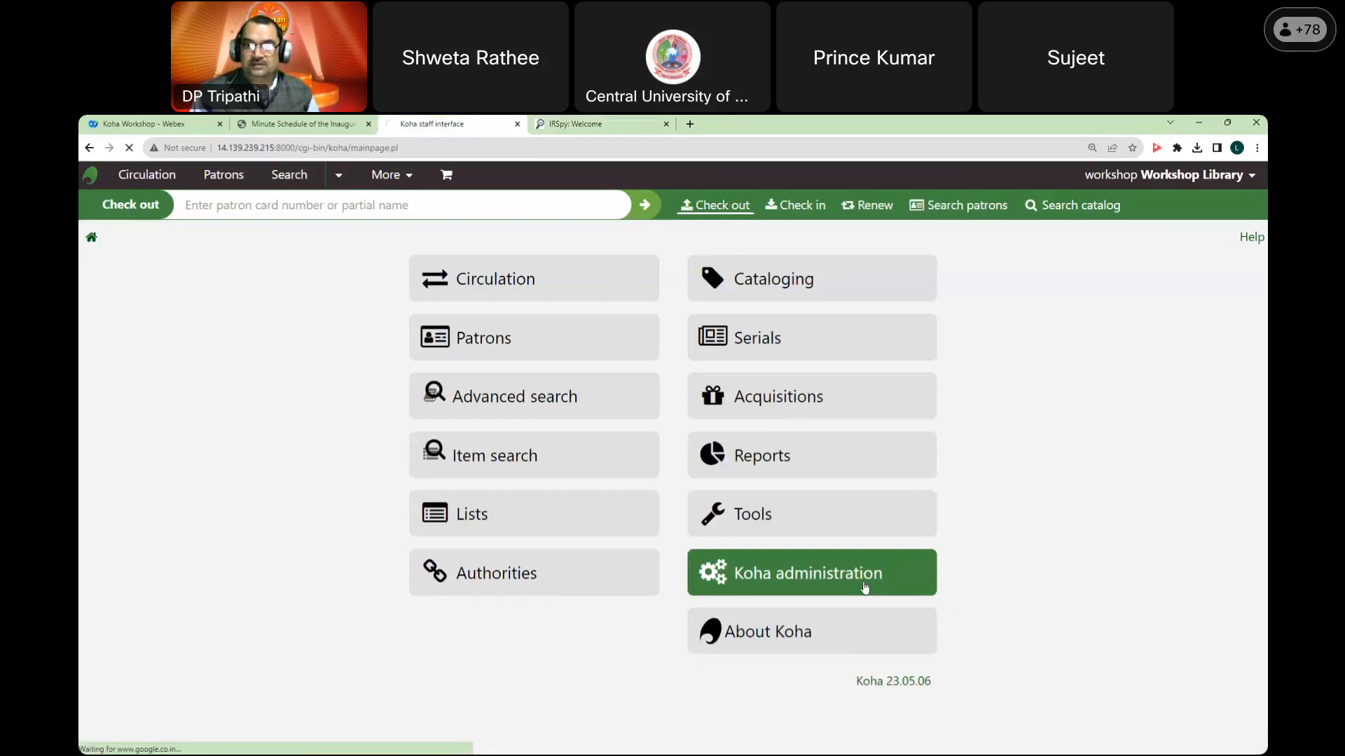
Step: Open Koha administration, browse its settings, and go to Authority types
click(865, 587)
scroll(863, 574, down, 5)
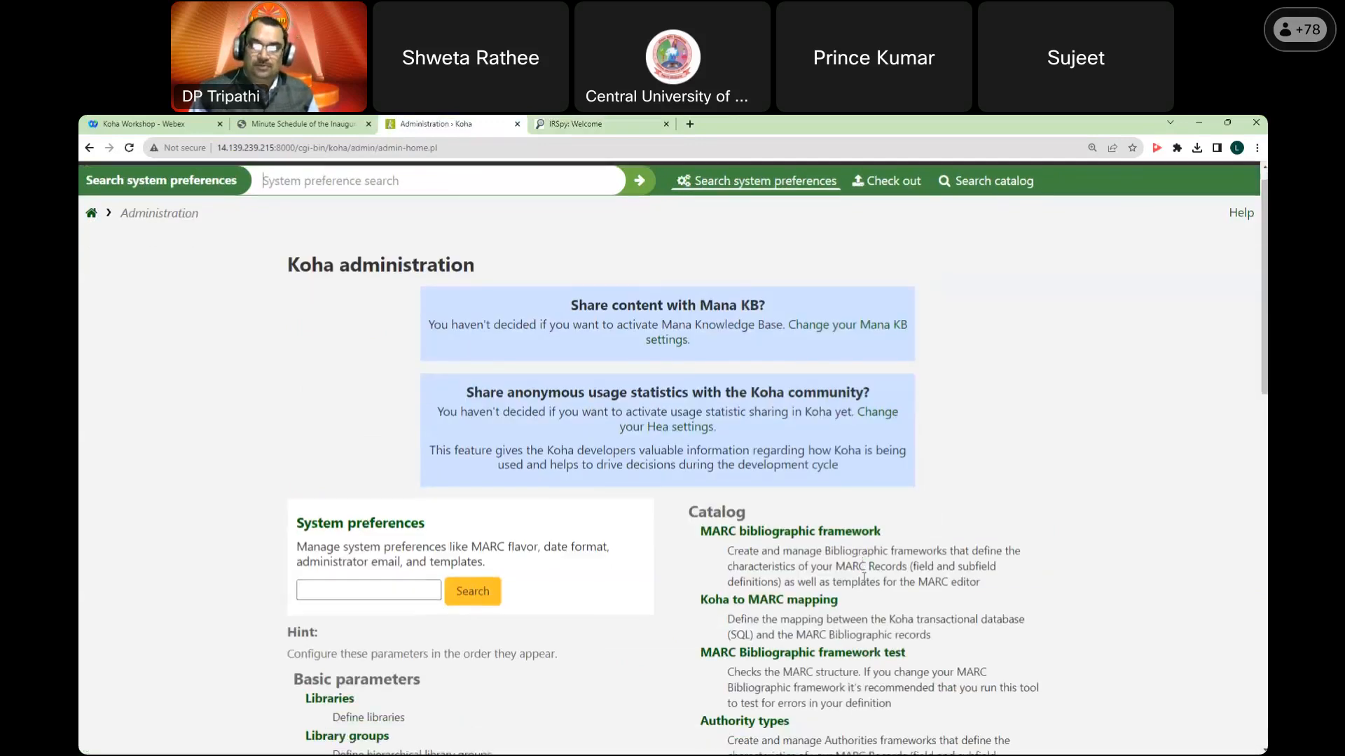
scroll(863, 575, down, 6)
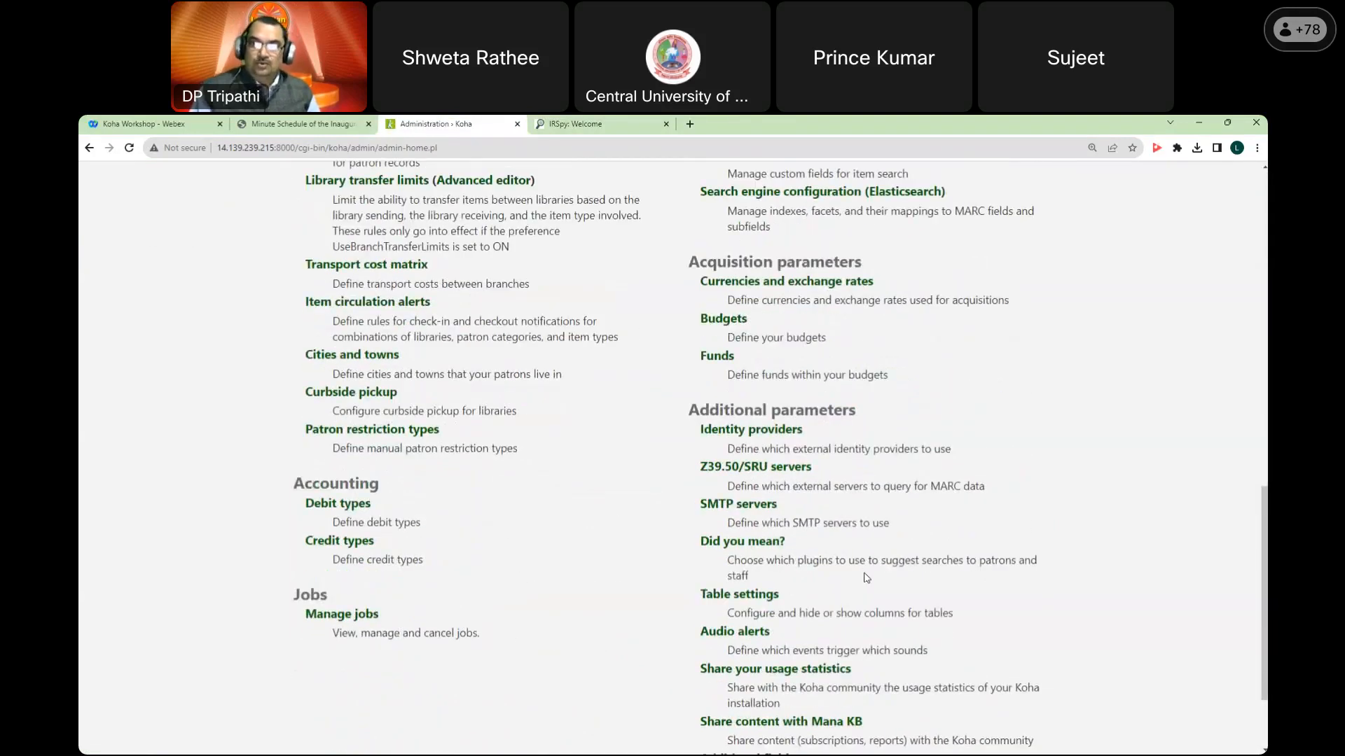
scroll(867, 577, up, 5)
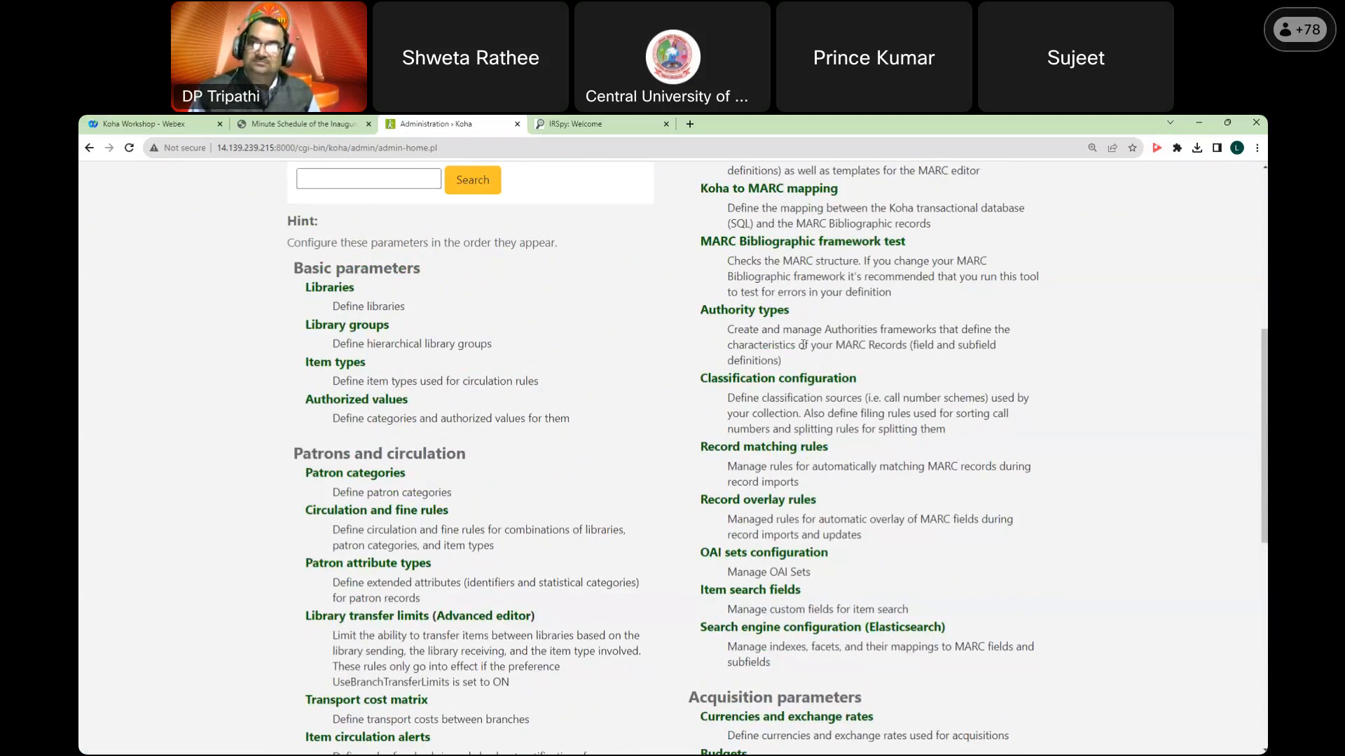
click(764, 310)
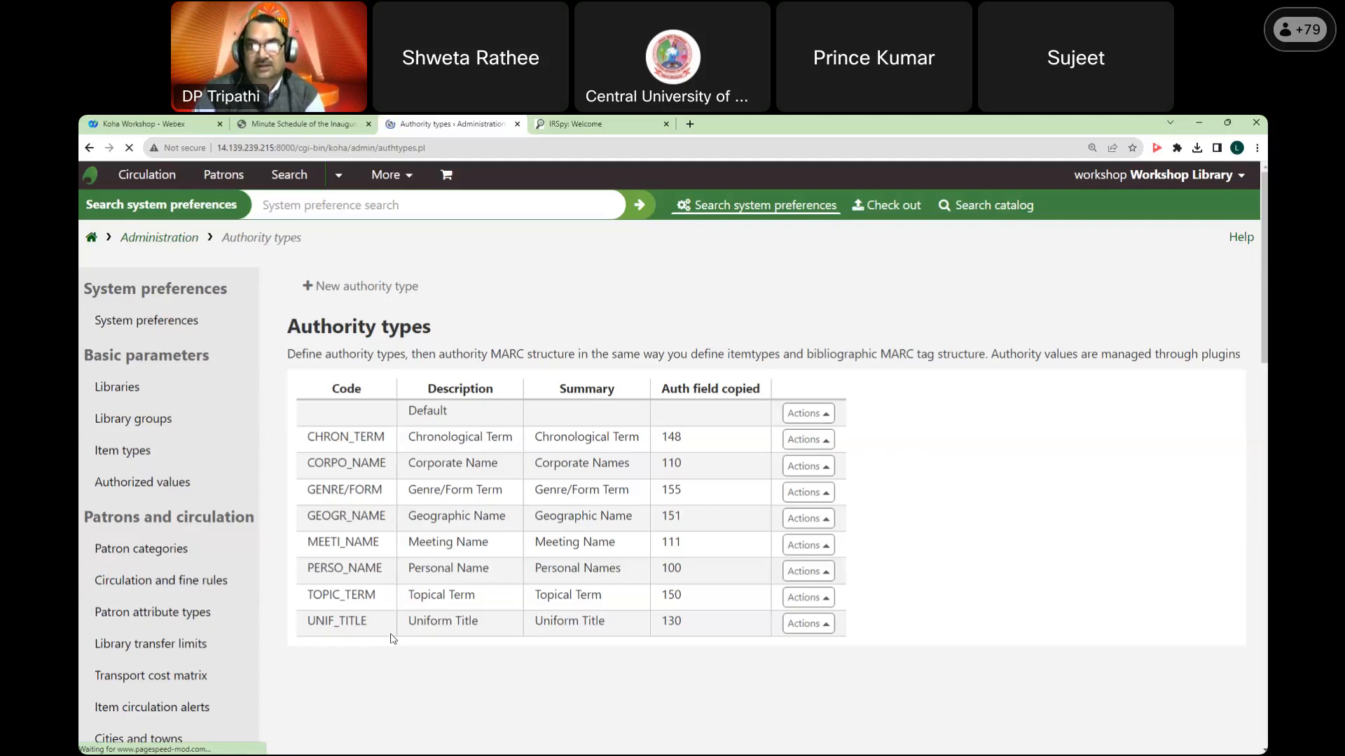
Step: Abandon the New authority type form and open the PERSO_NAME authority type's MARC structure
click(392, 287)
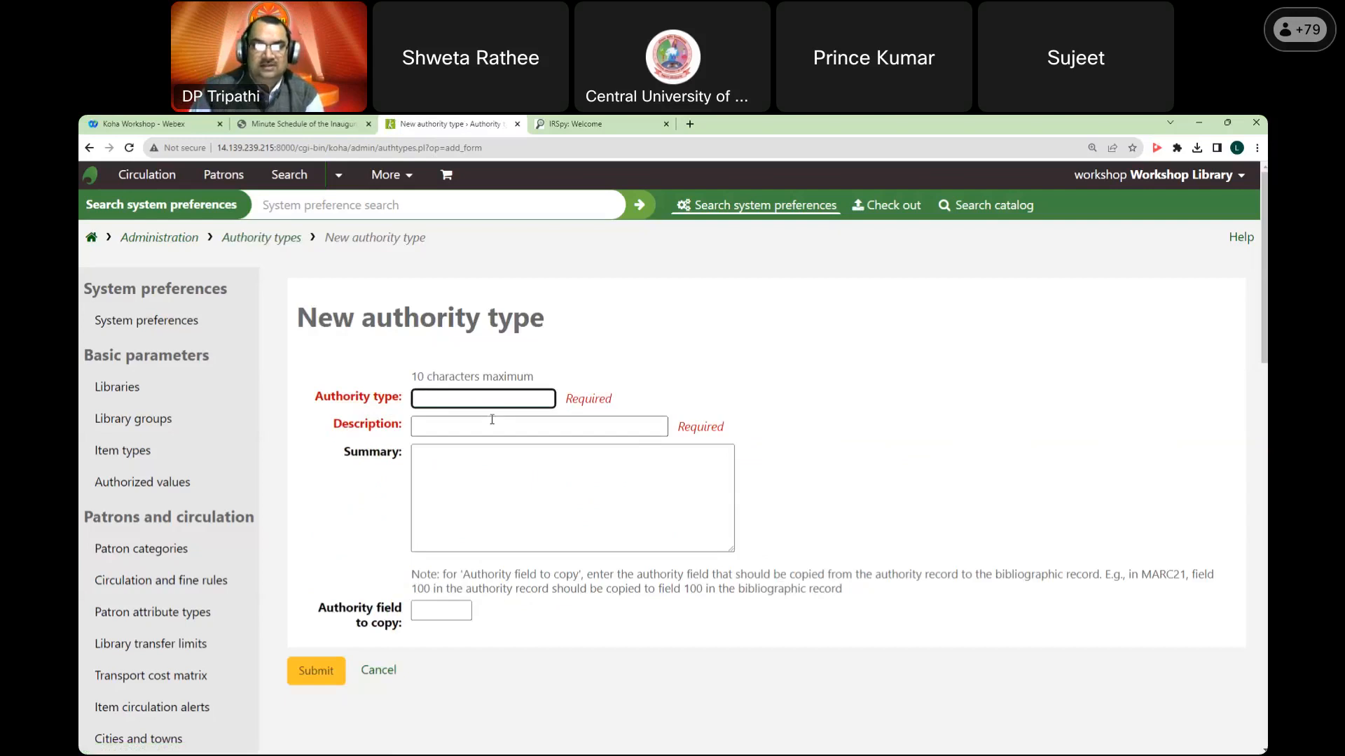
click(379, 671)
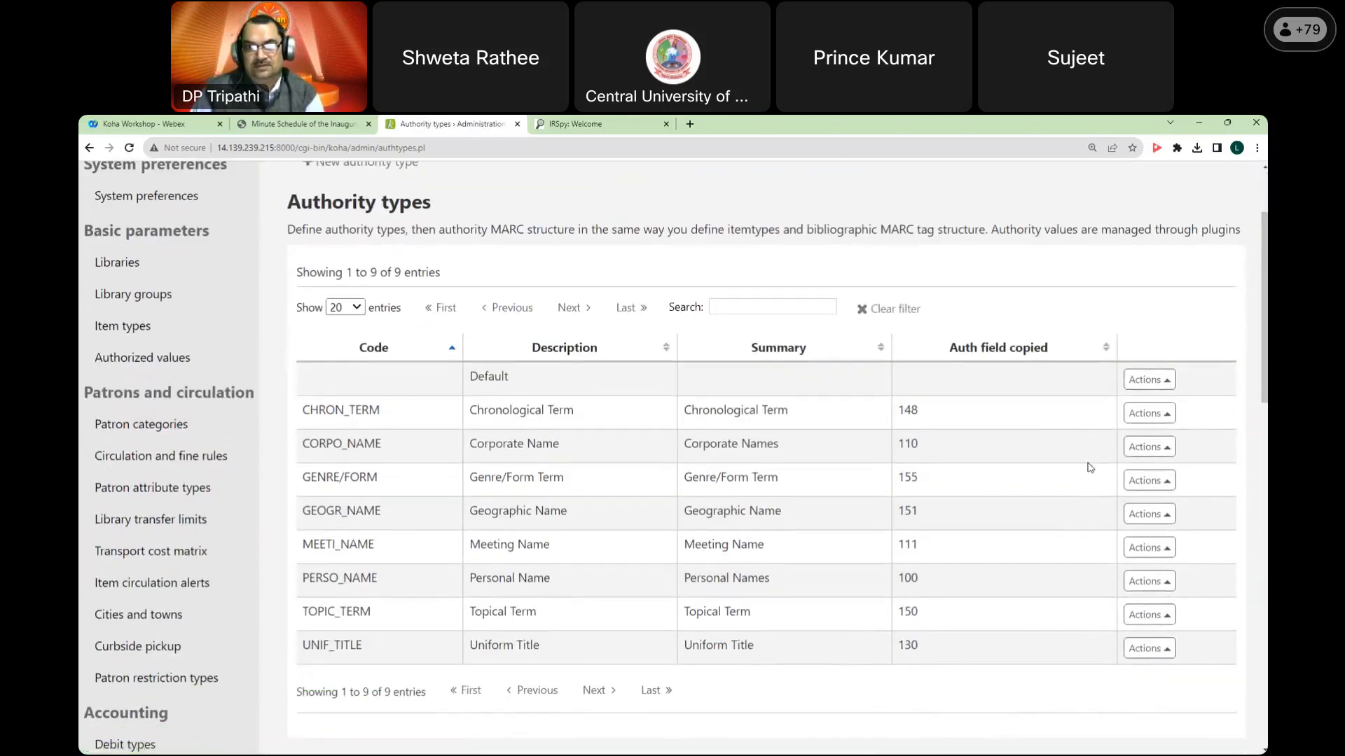
scroll(1086, 468, down, 2)
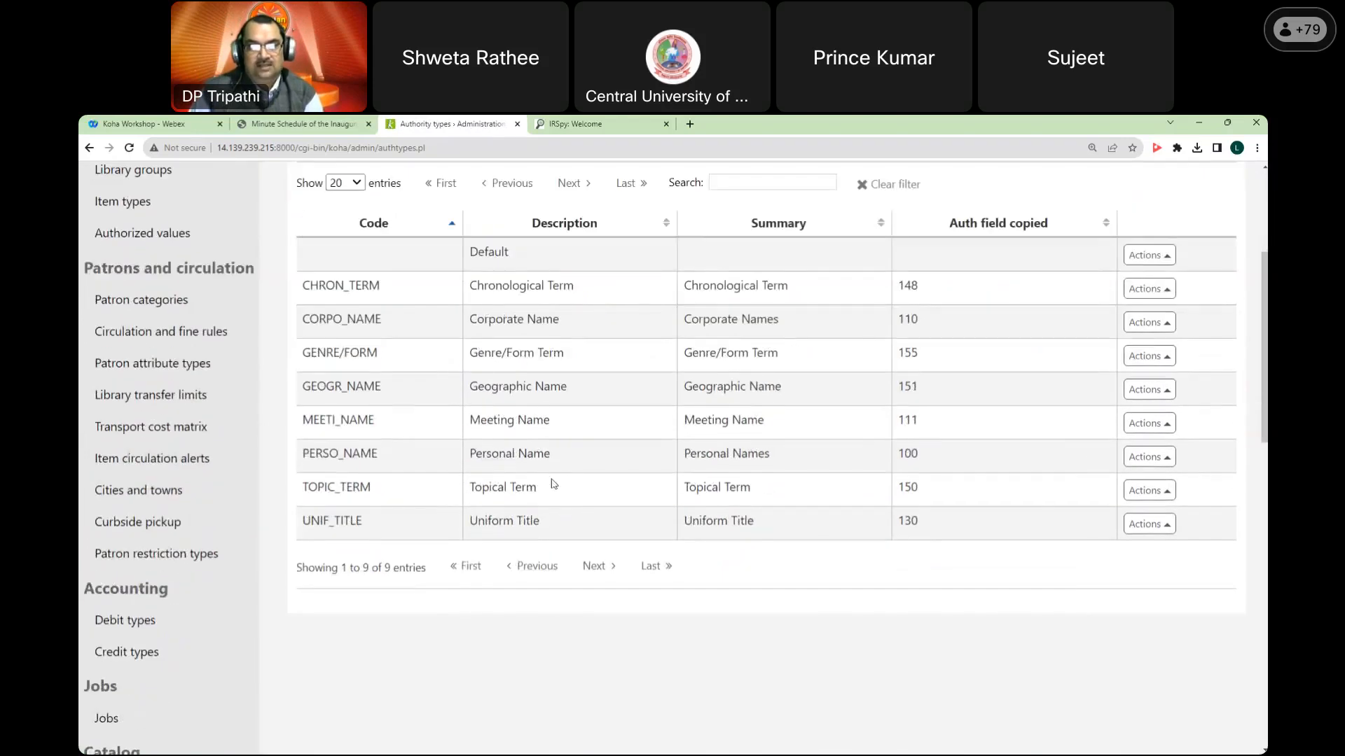
click(1149, 458)
click(1128, 348)
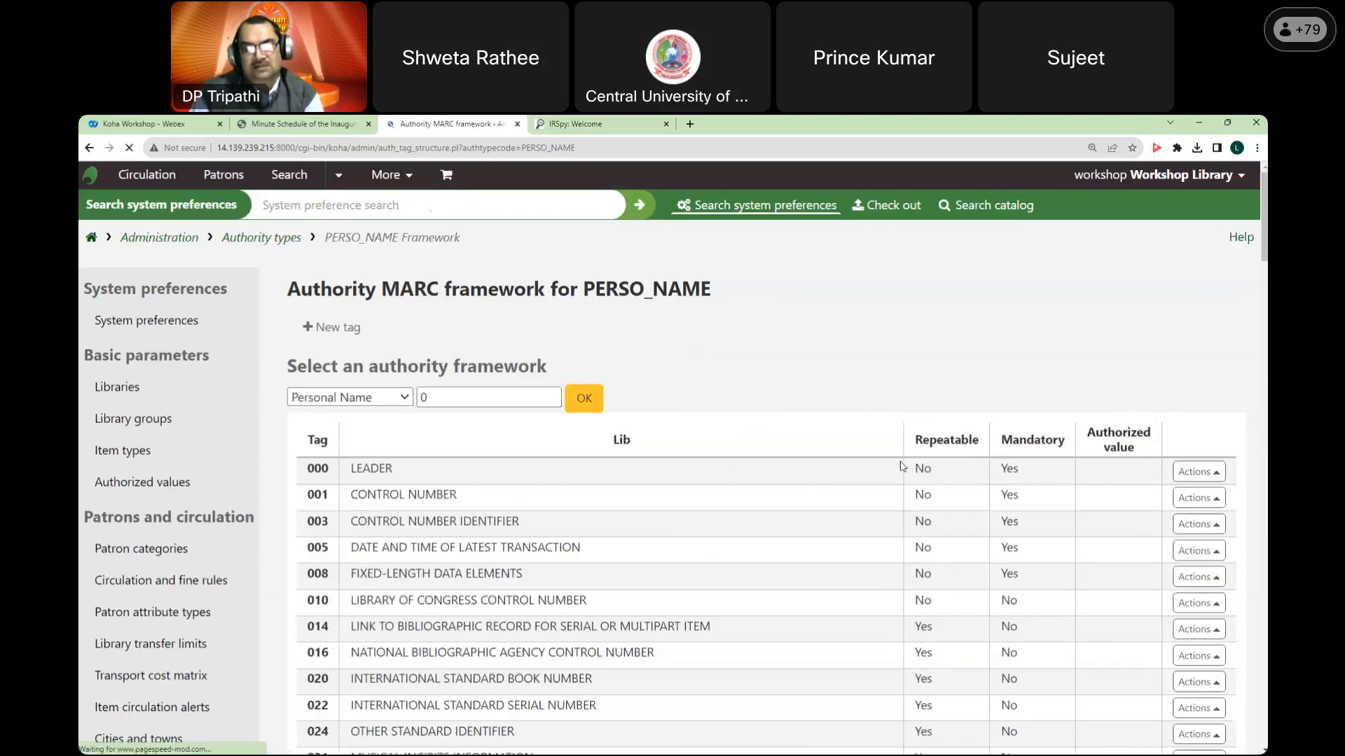
Step: Review the Personal Name authority framework tags, then go via the staff home page into Cataloging
scroll(755, 421, down, 9)
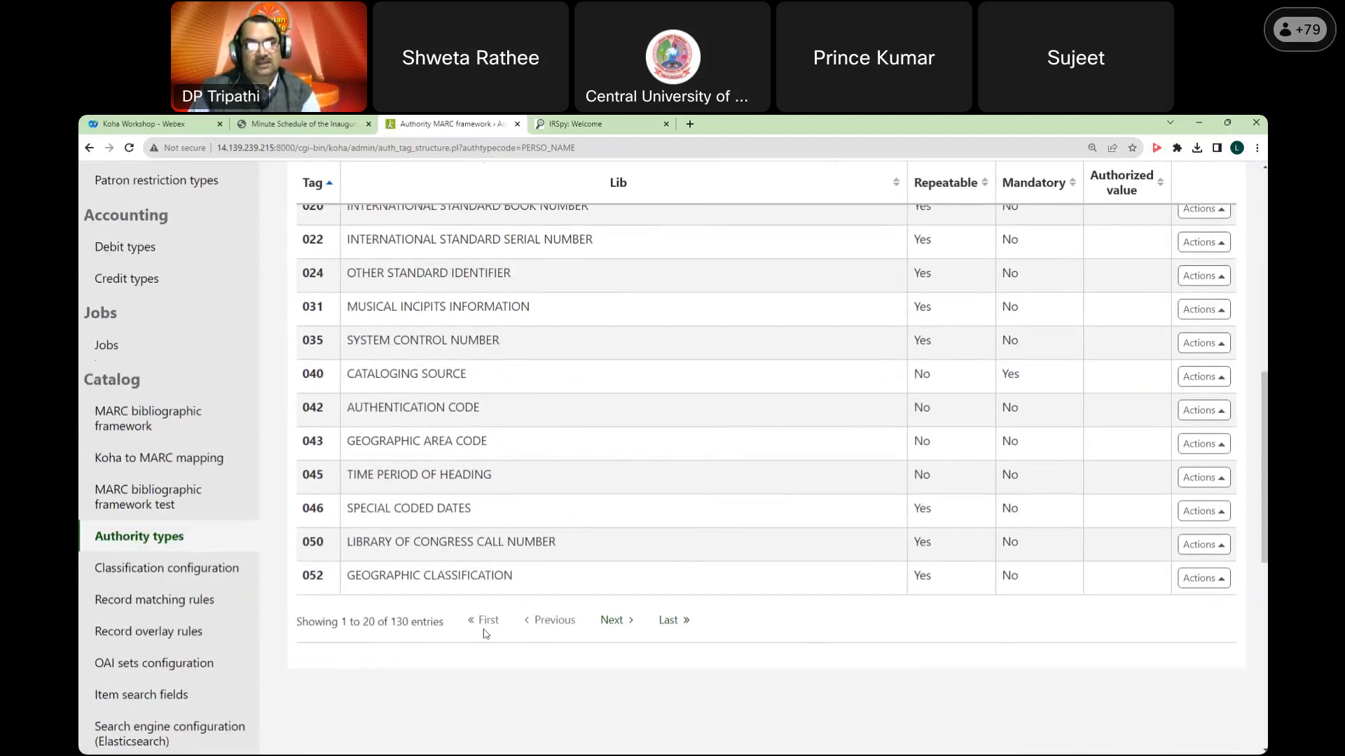
scroll(676, 558, up, 1)
scroll(674, 556, up, 7)
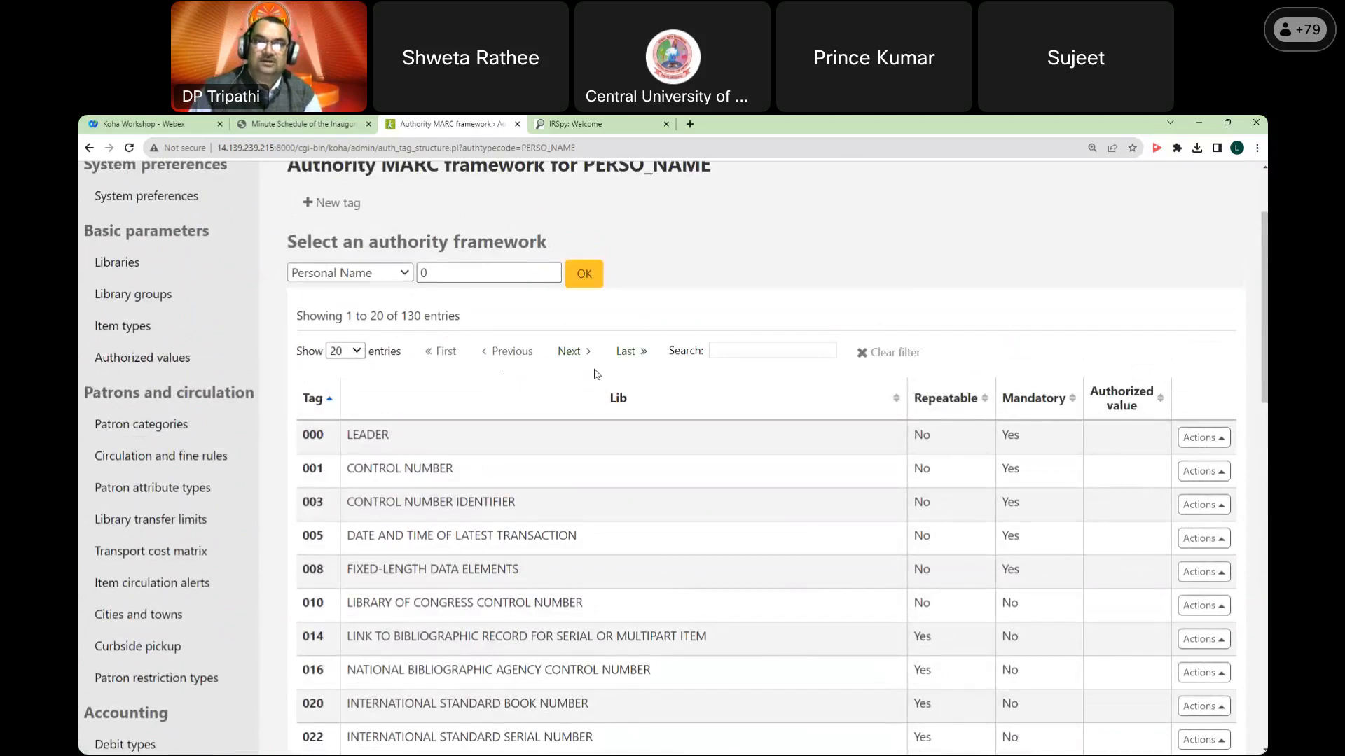
click(393, 272)
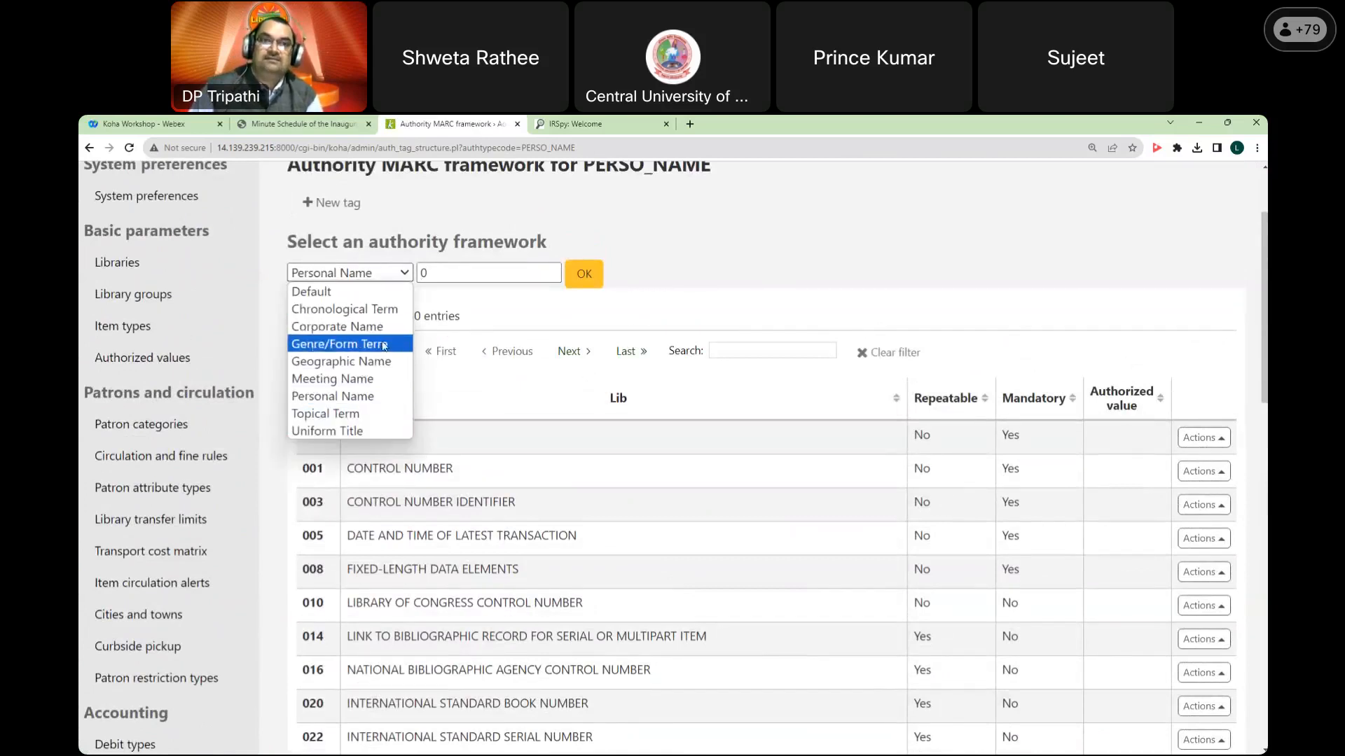
click(760, 303)
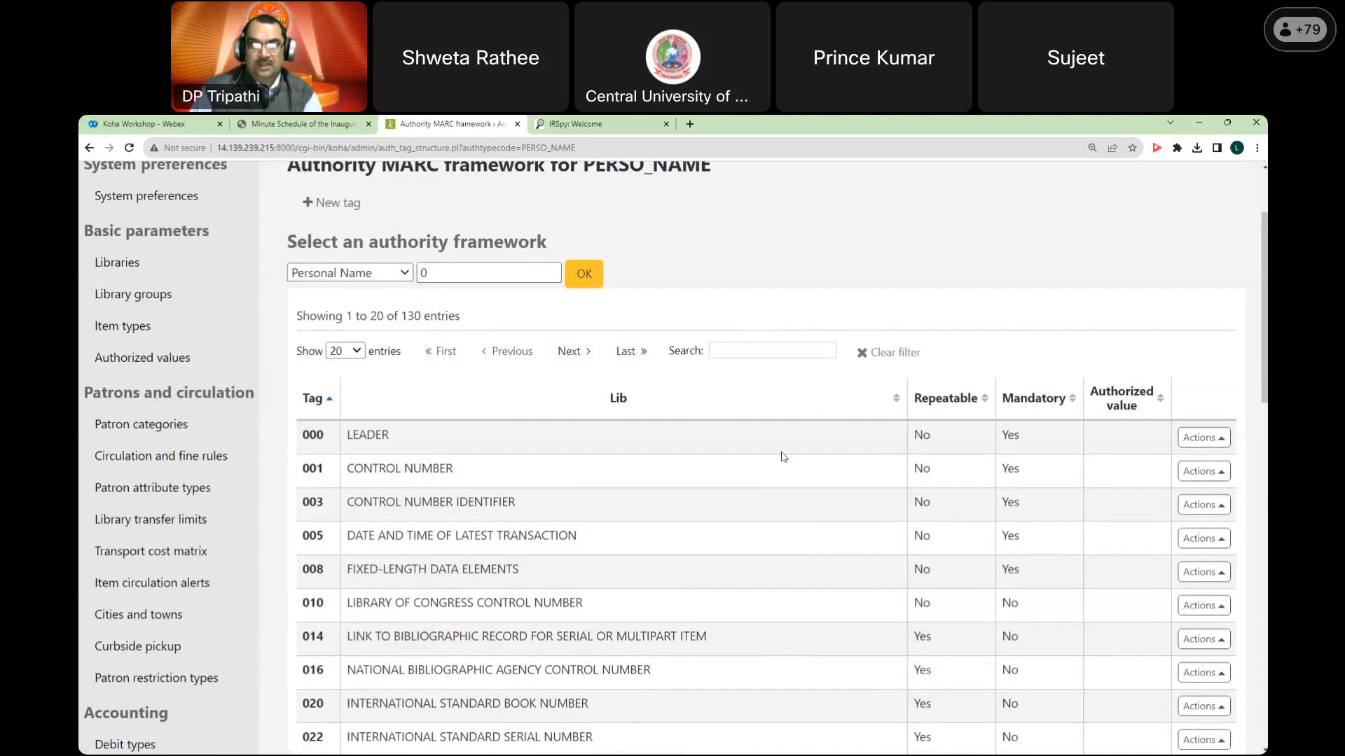
scroll(773, 480, down, 4)
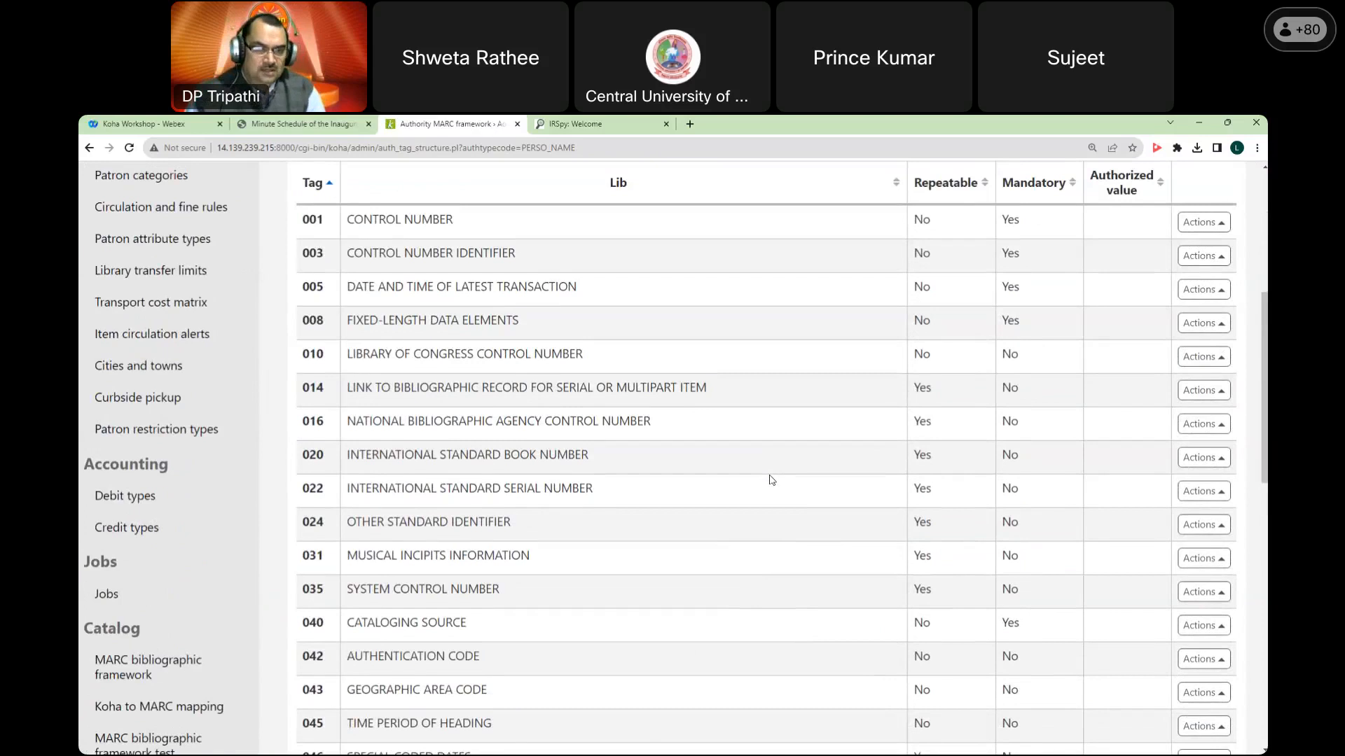
scroll(771, 482, down, 2)
scroll(771, 485, down, 5)
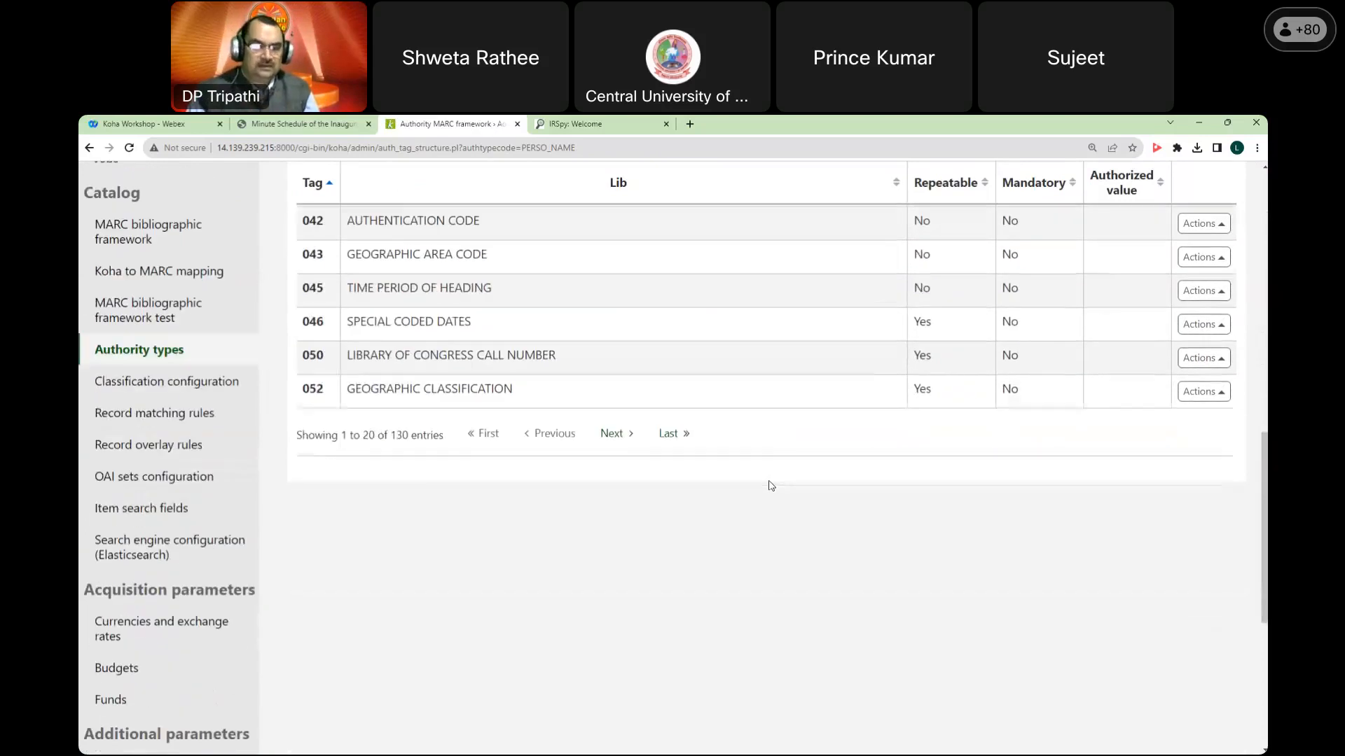
scroll(721, 540, up, 9)
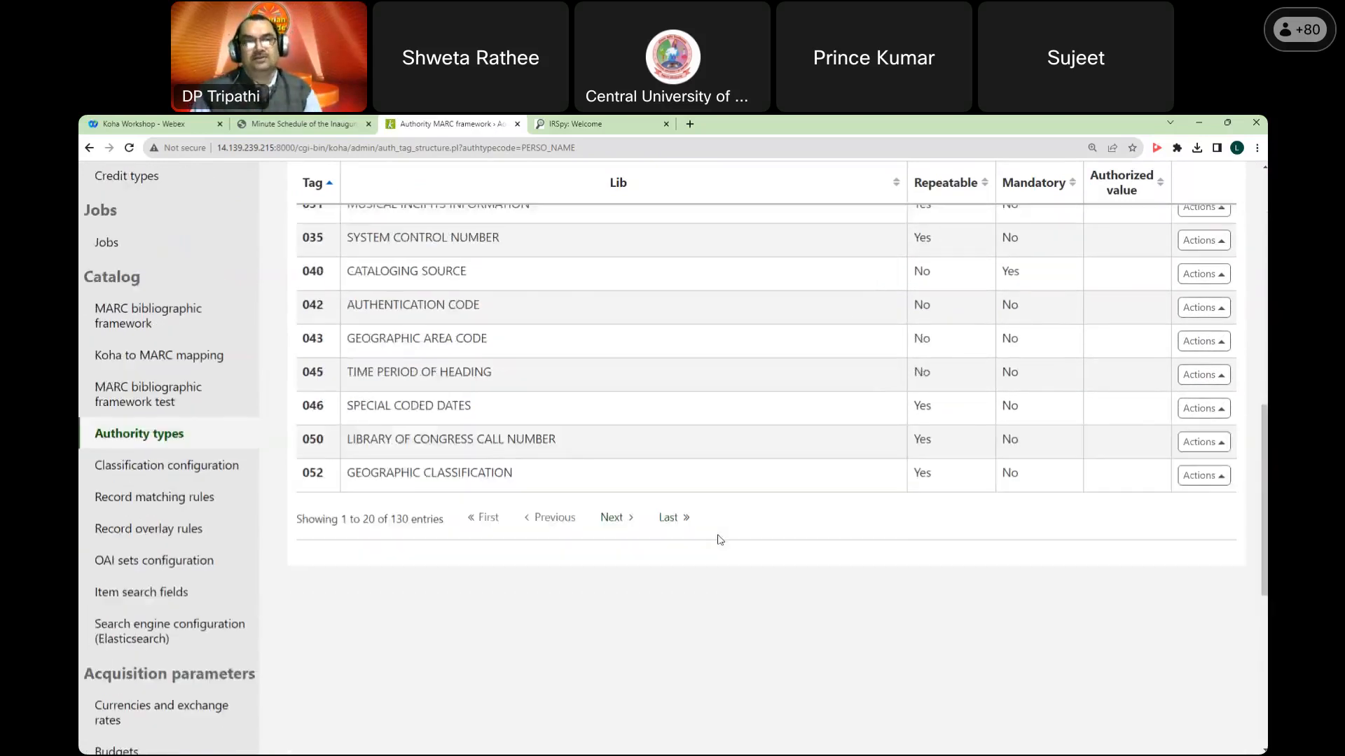
scroll(721, 540, up, 4)
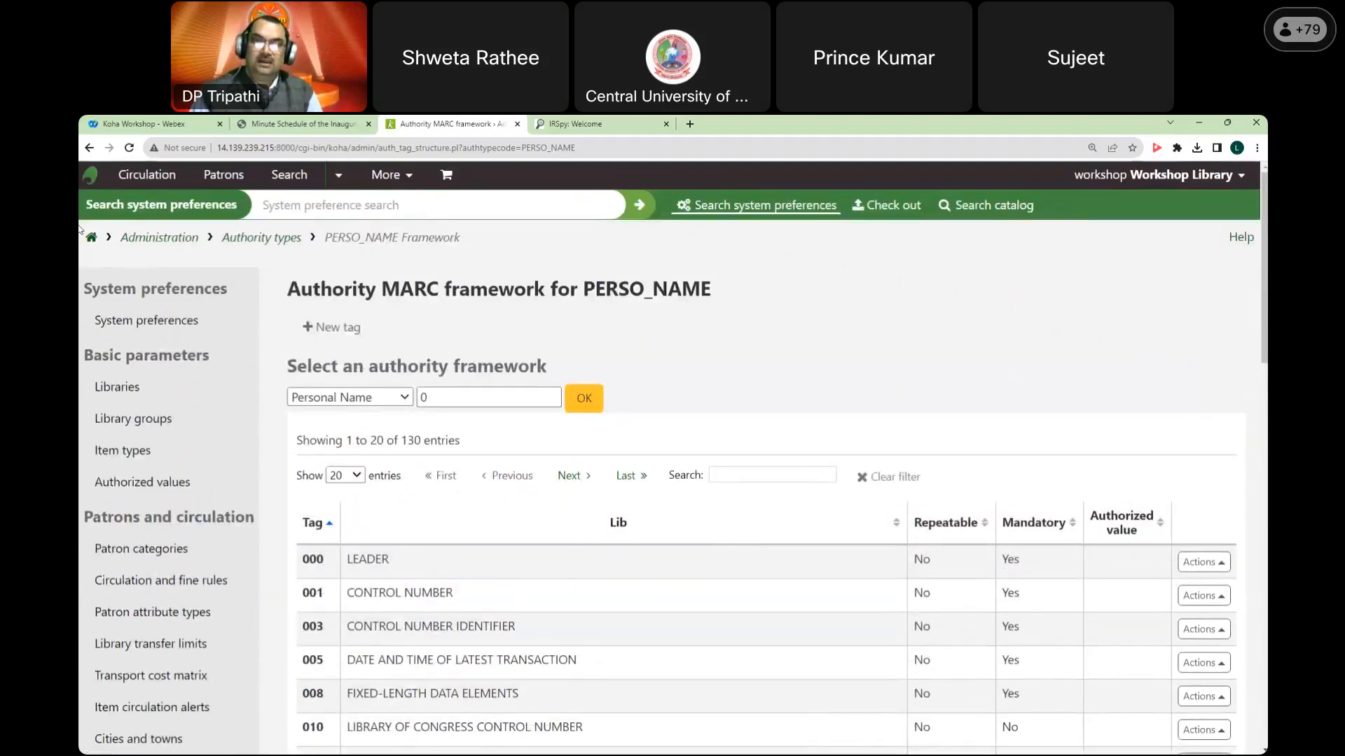
click(89, 238)
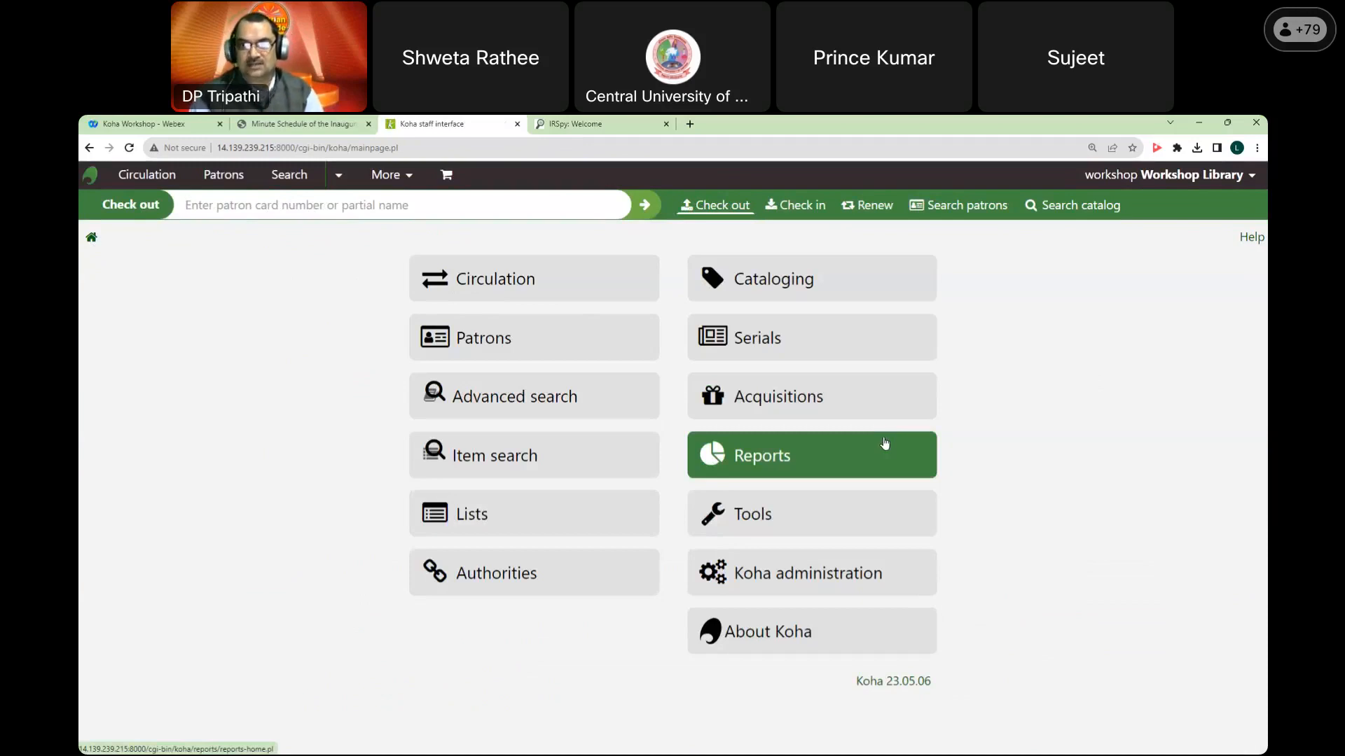
click(854, 329)
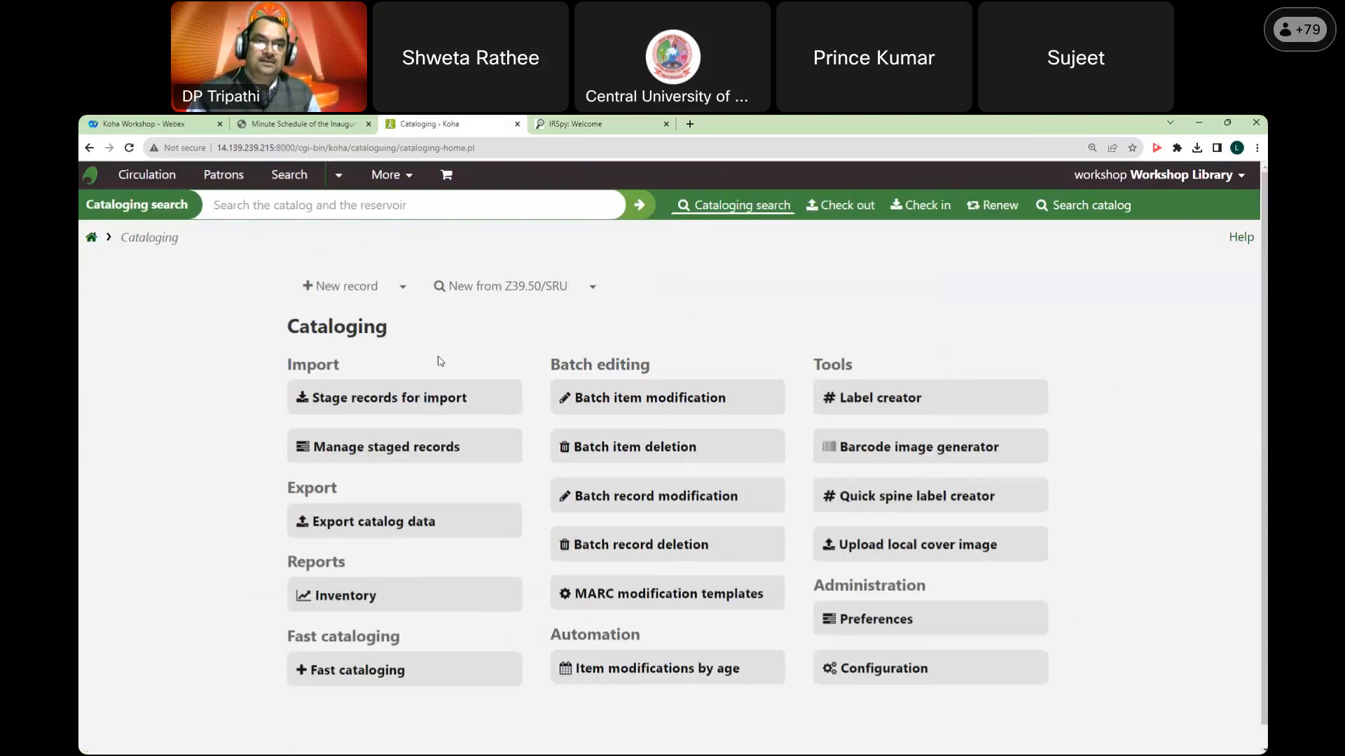
Step: Start a new record in the Workshop Books & Monographs framework and scroll down to field 100
click(404, 289)
click(387, 455)
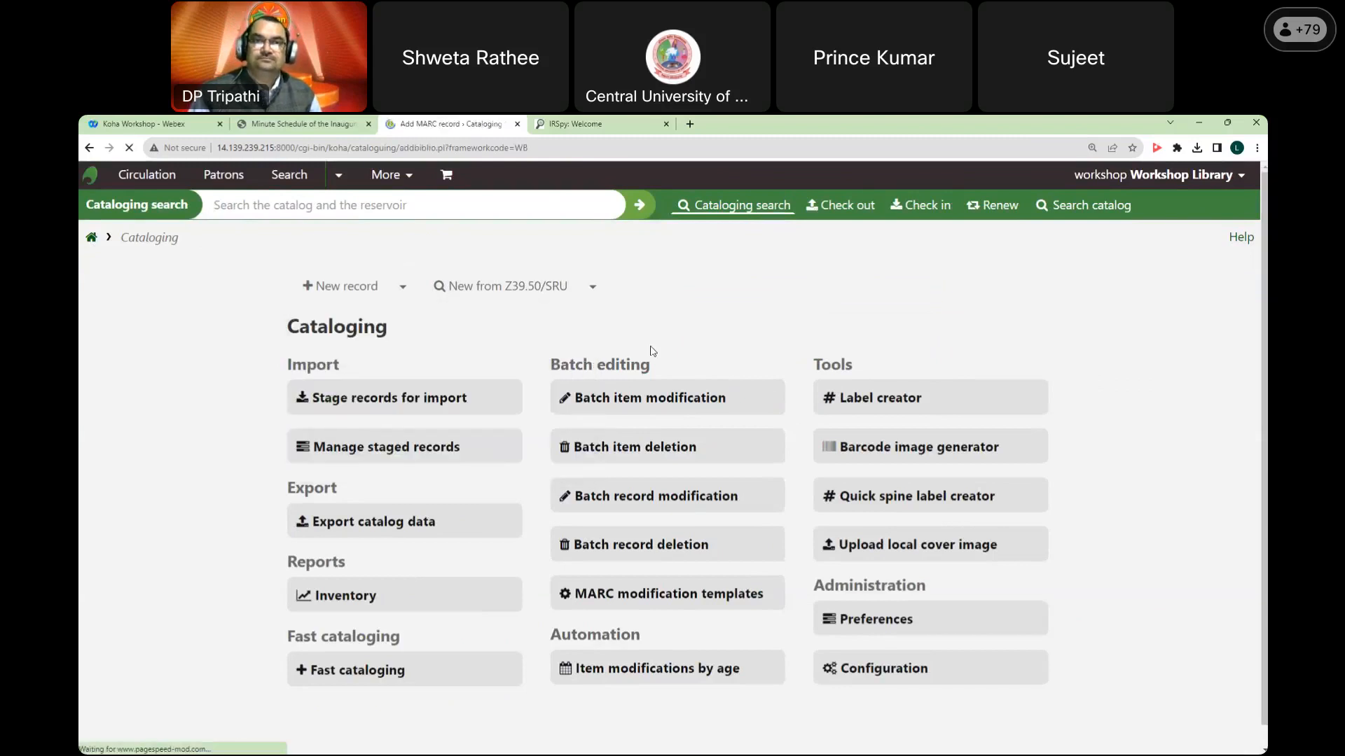
scroll(989, 413, down, 3)
scroll(987, 414, down, 5)
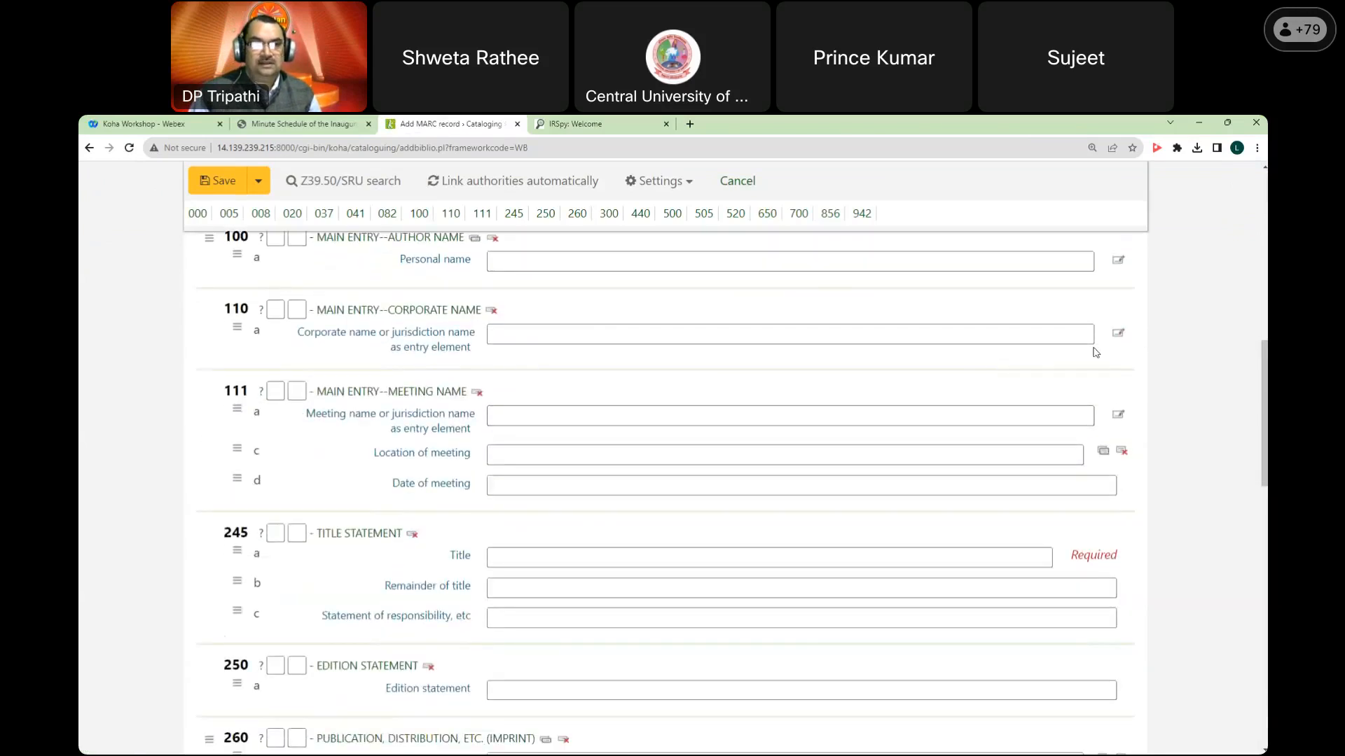
click(1117, 337)
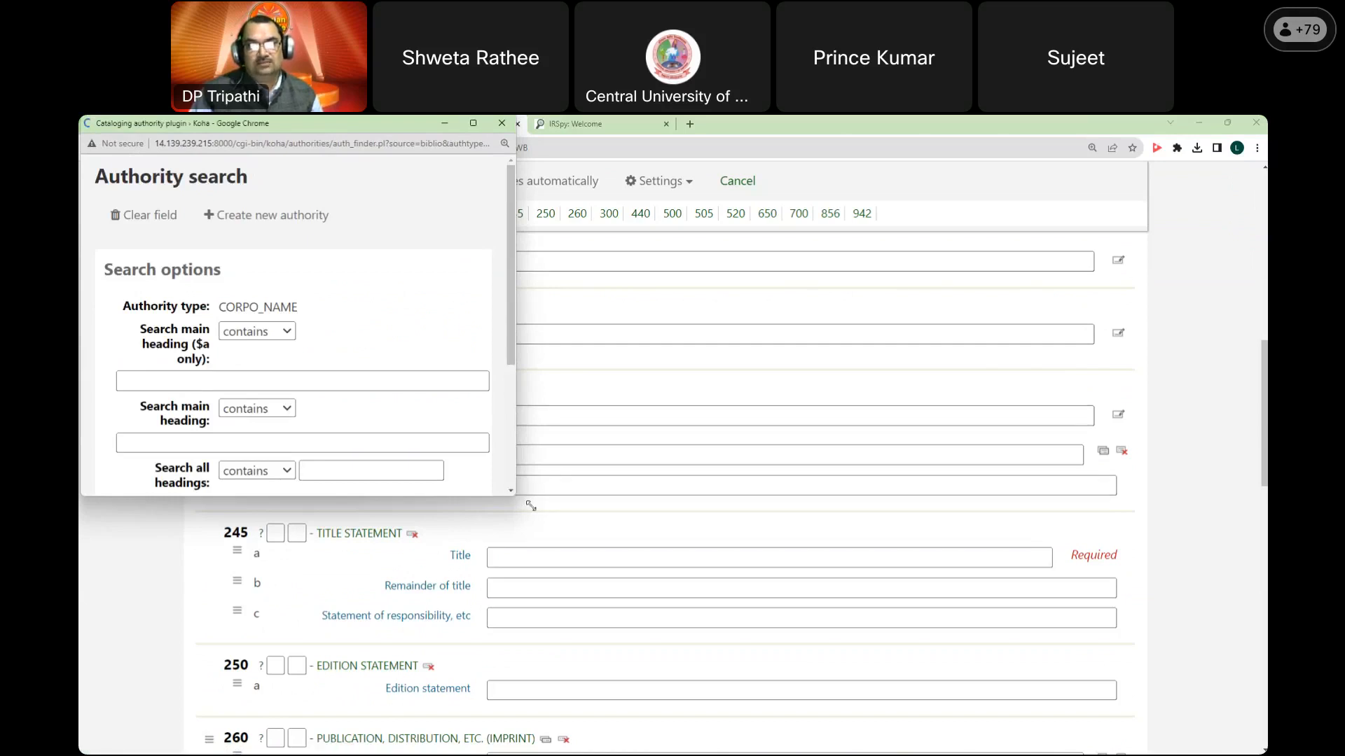
drag(743, 594, 951, 686)
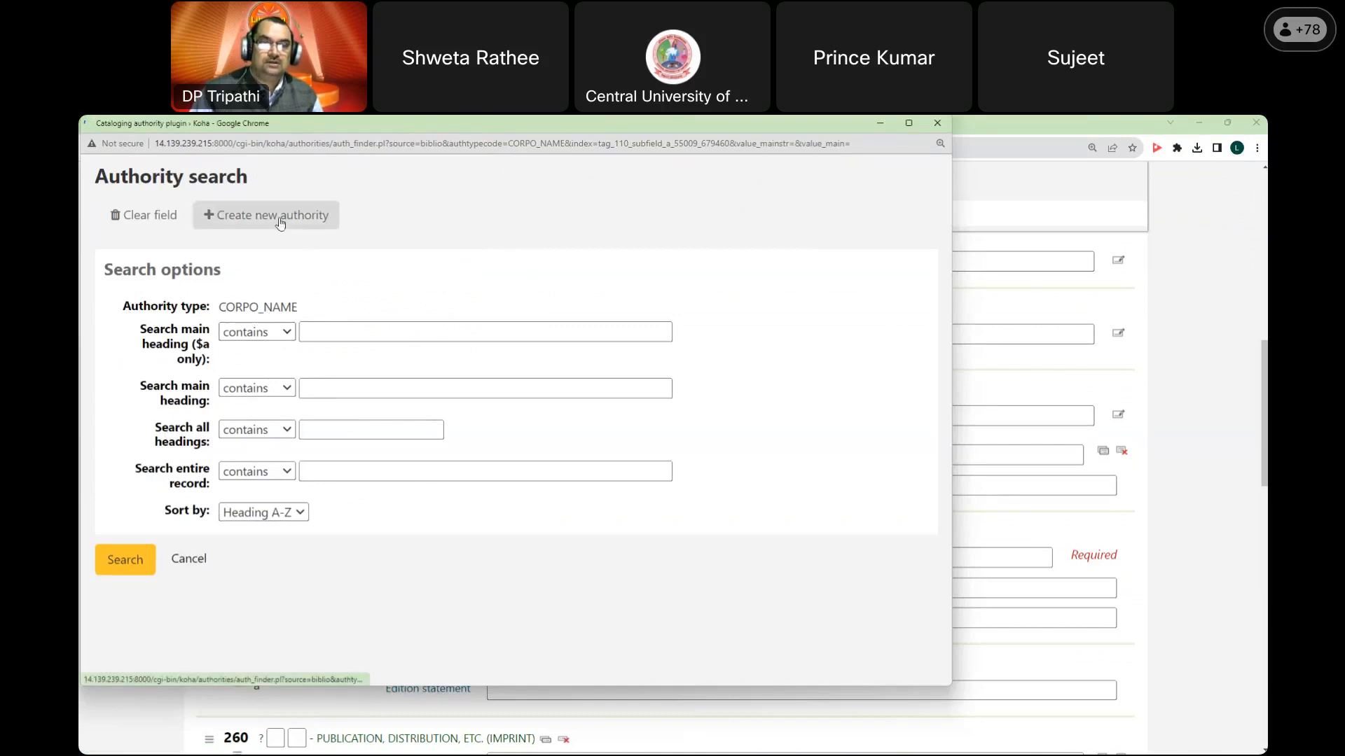
click(242, 389)
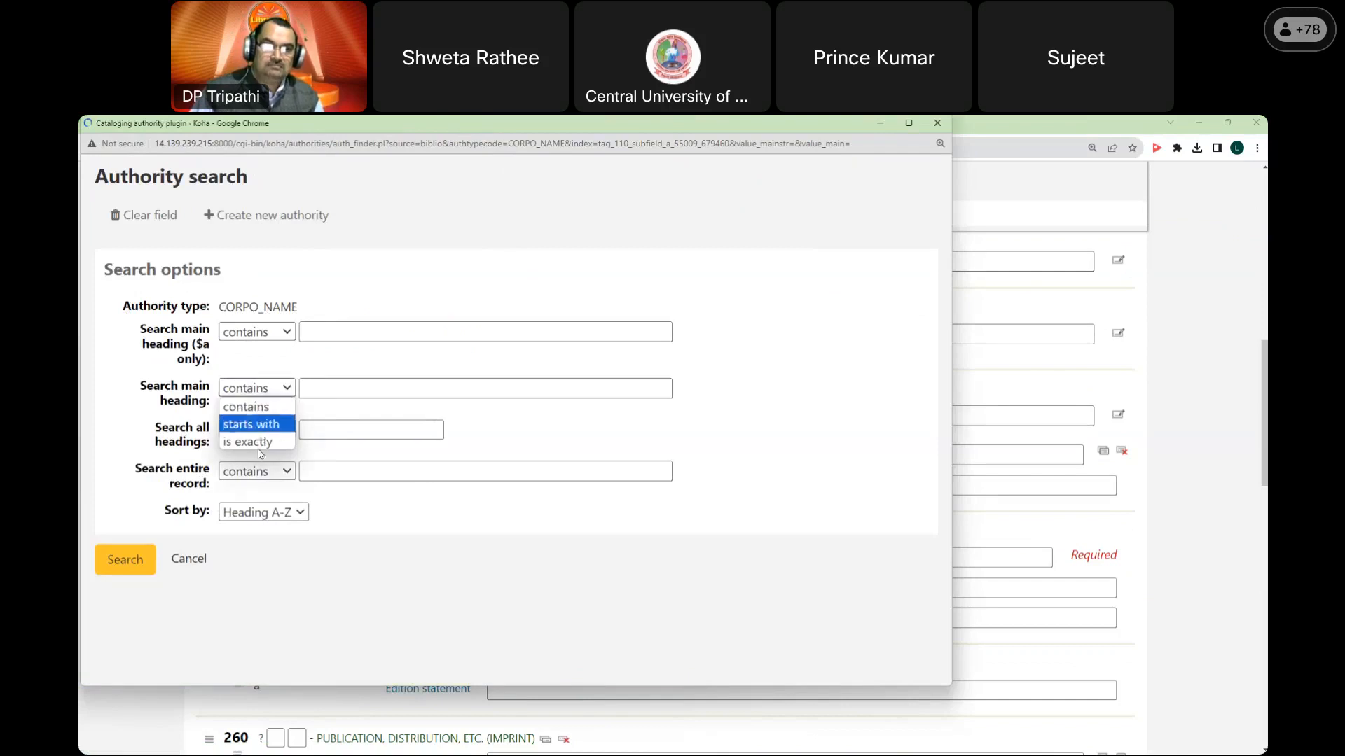
click(240, 357)
click(272, 334)
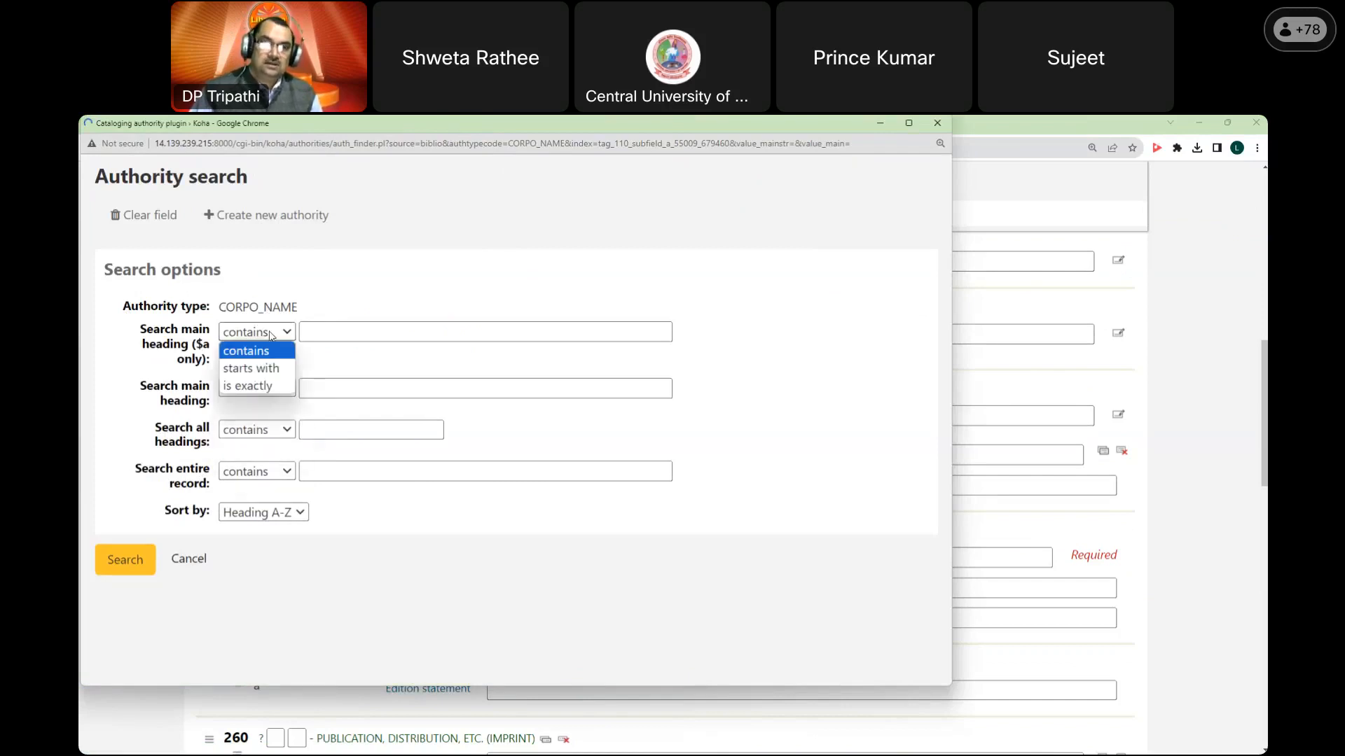
click(354, 360)
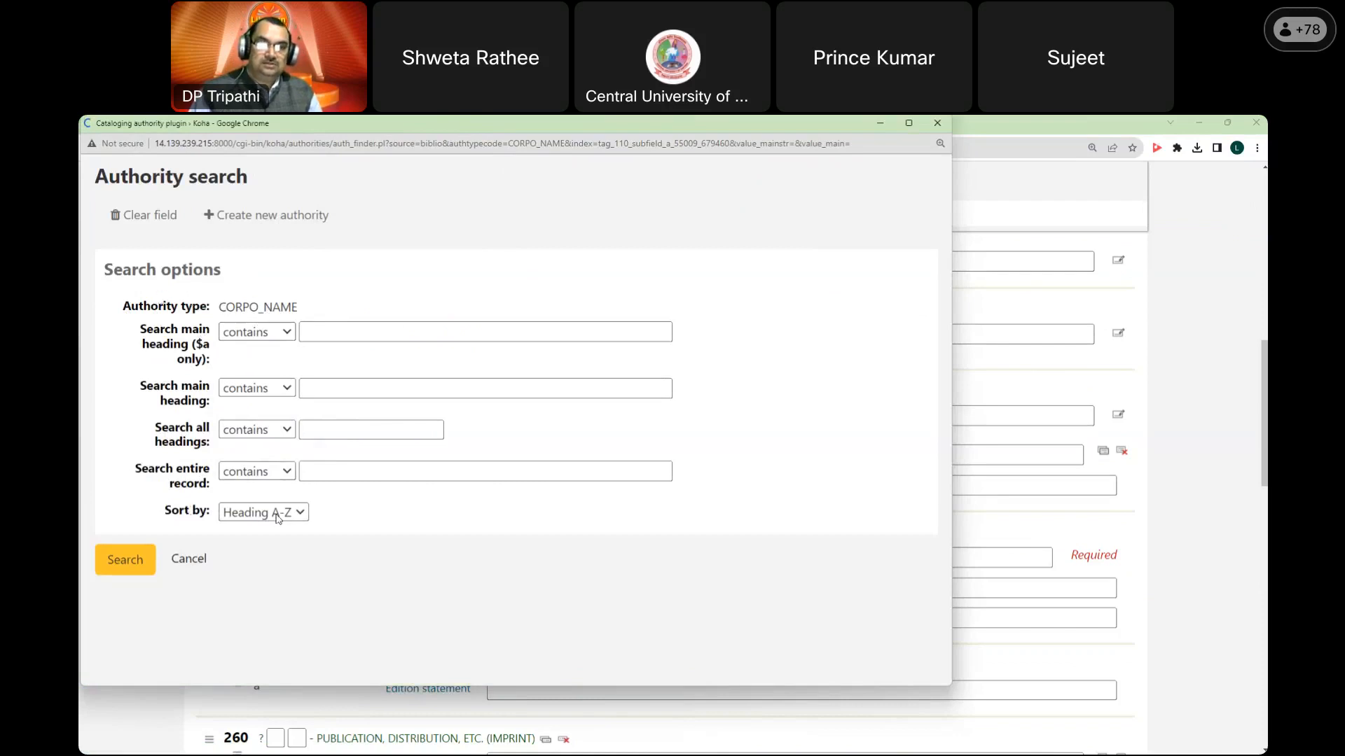
click(198, 561)
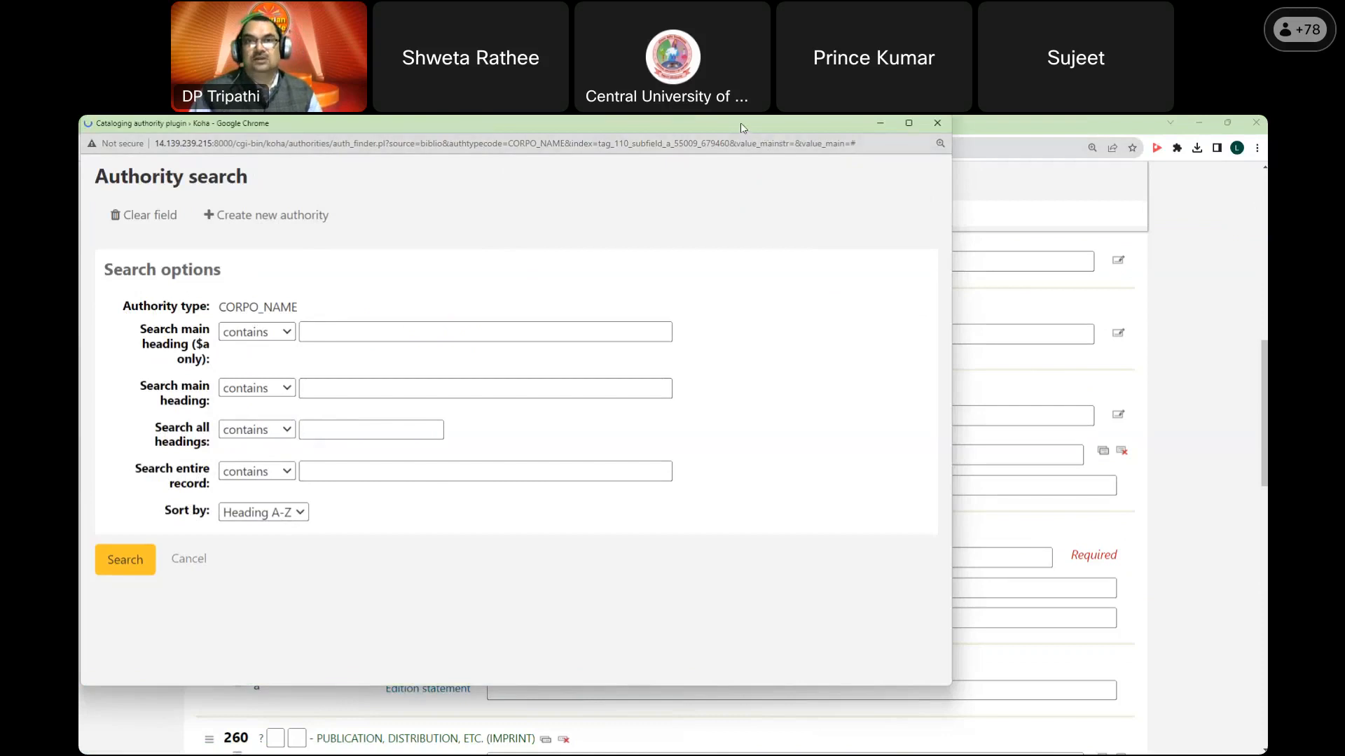
double_click(741, 123)
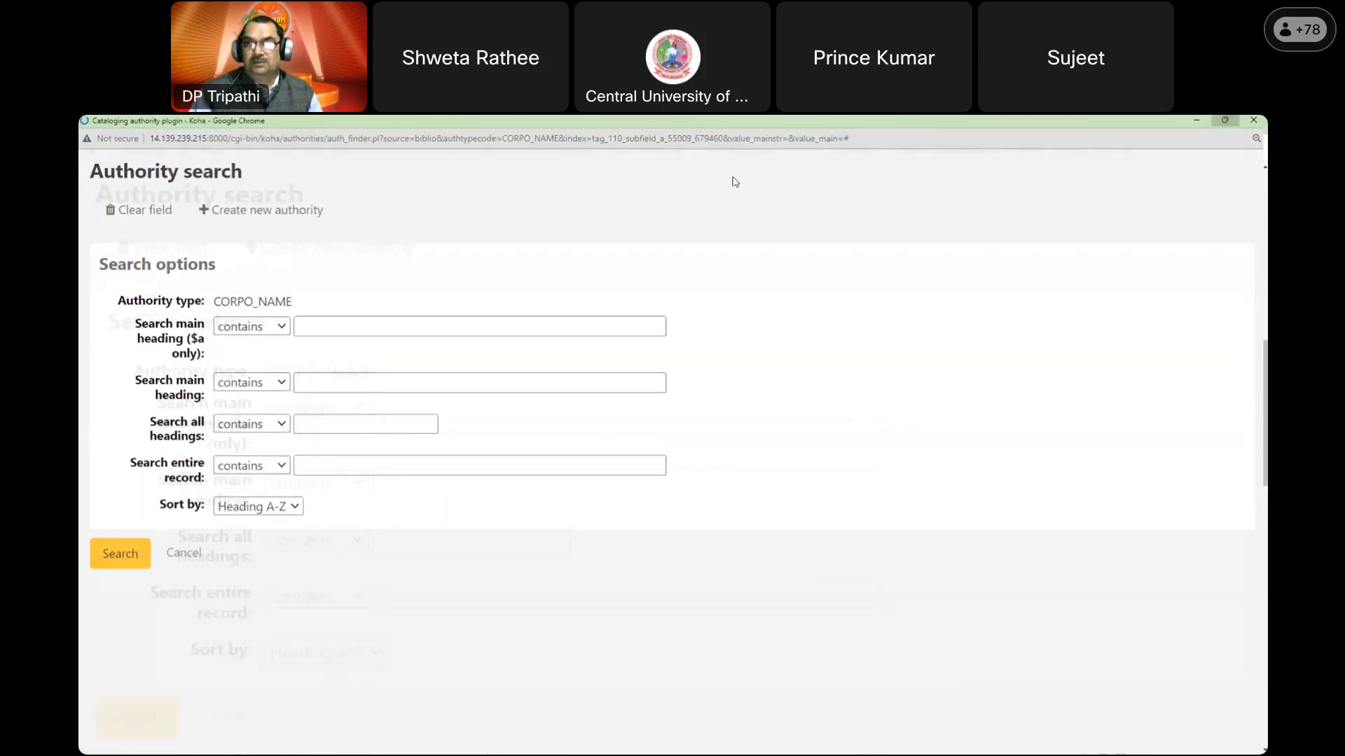
click(1225, 120)
double_click(498, 128)
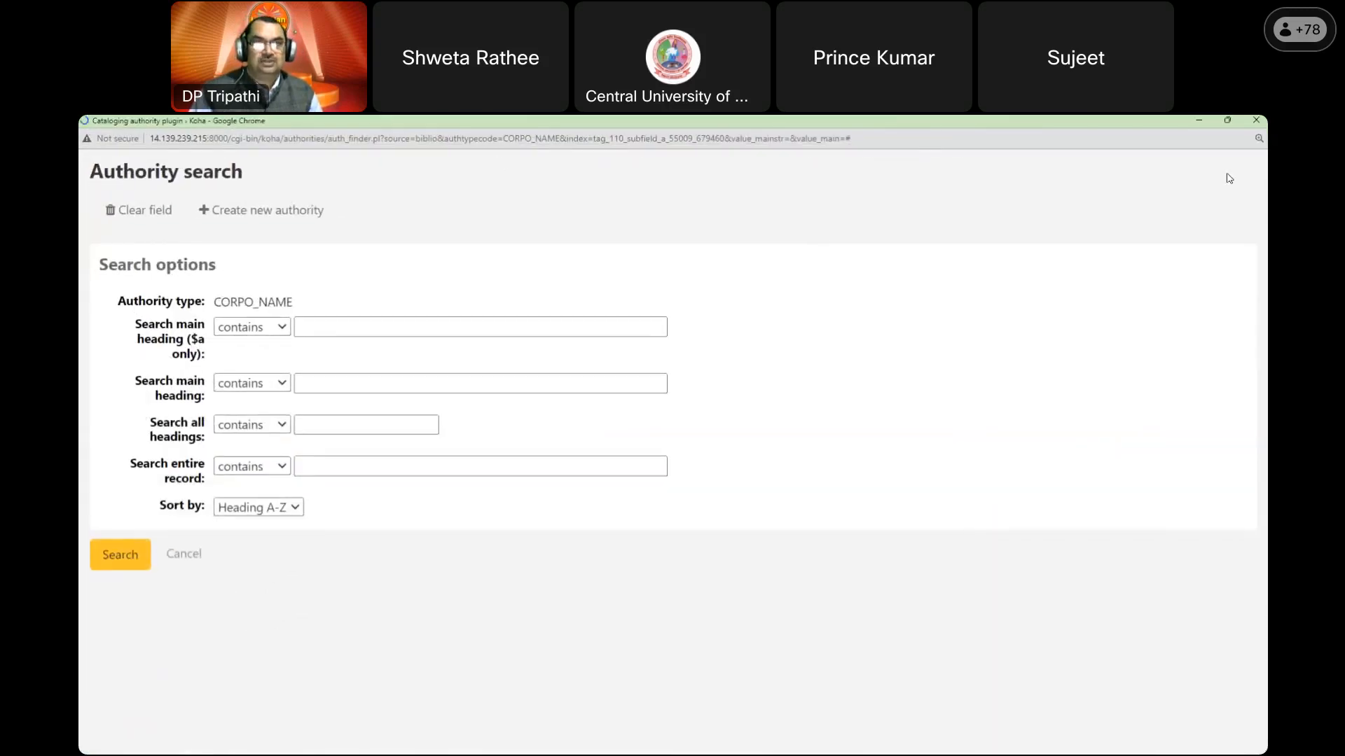
click(1227, 123)
drag(955, 265, 614, 265)
click(252, 382)
click(275, 332)
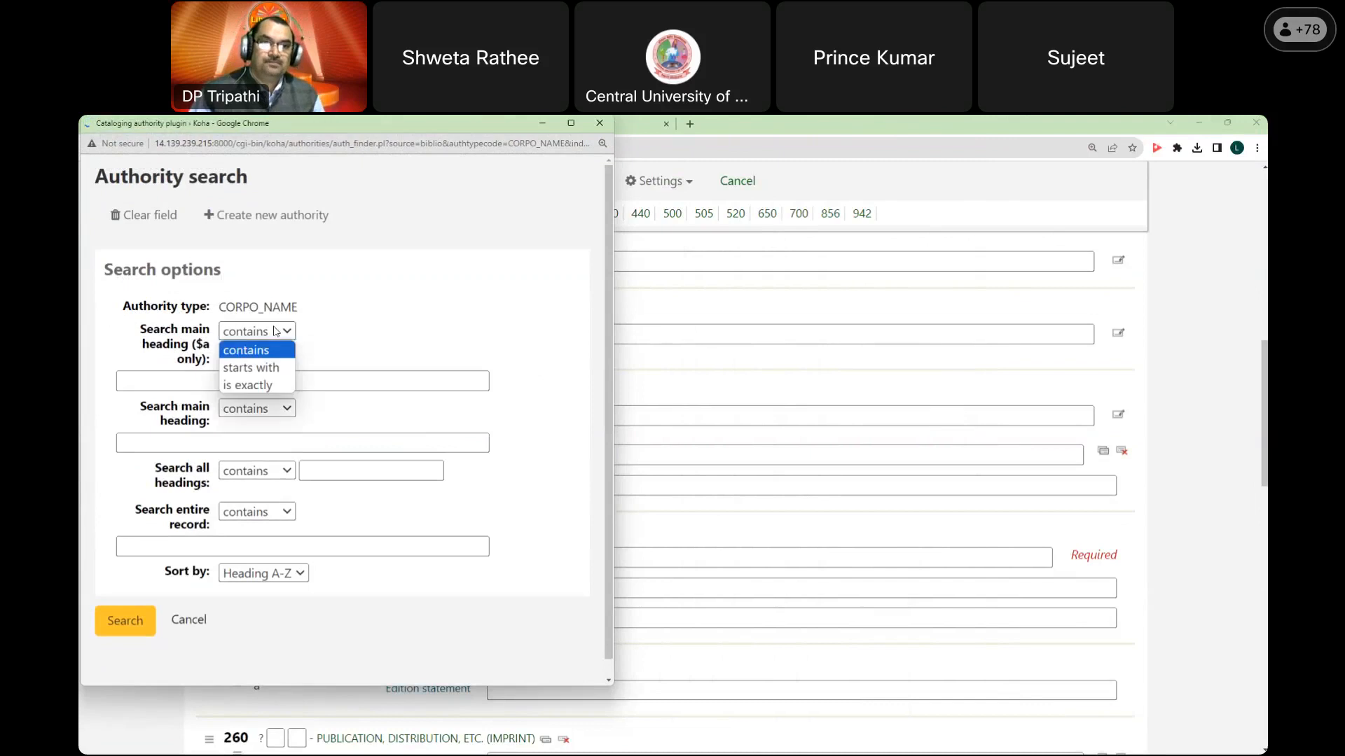
click(150, 381)
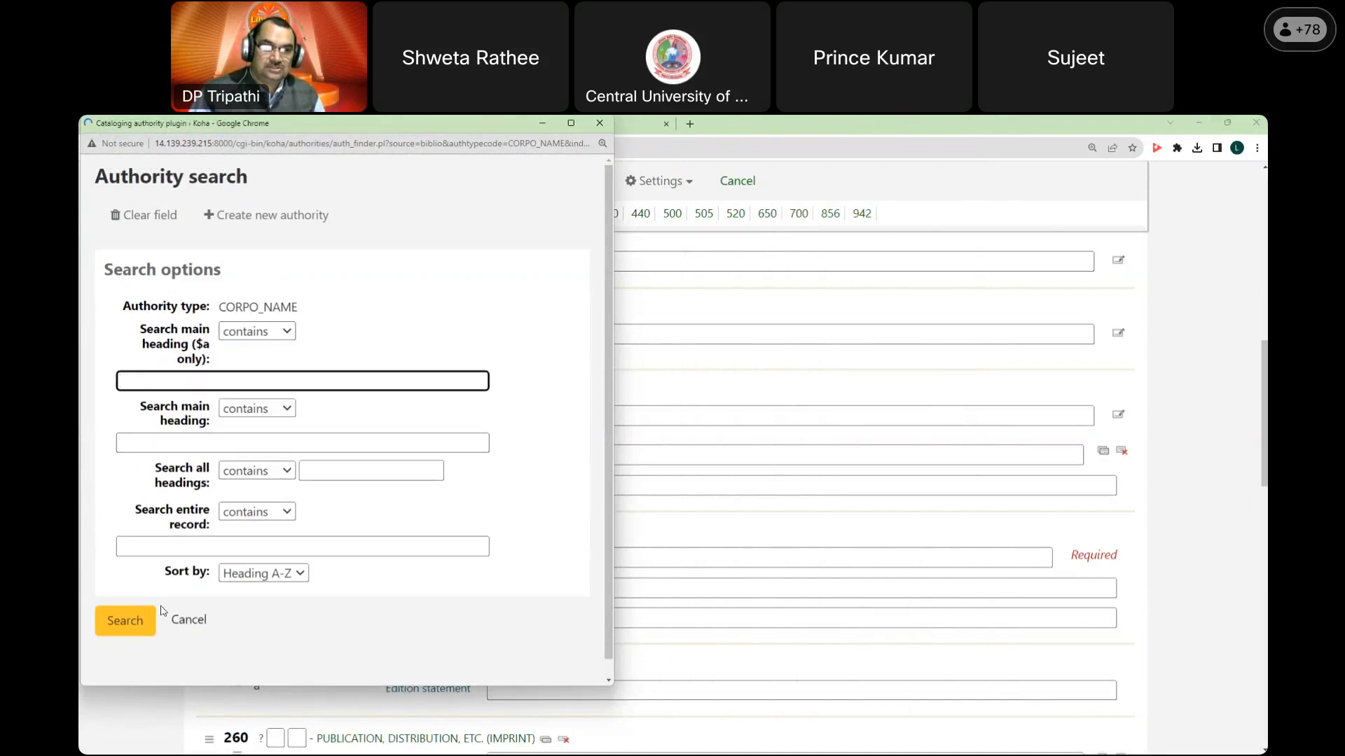
click(189, 619)
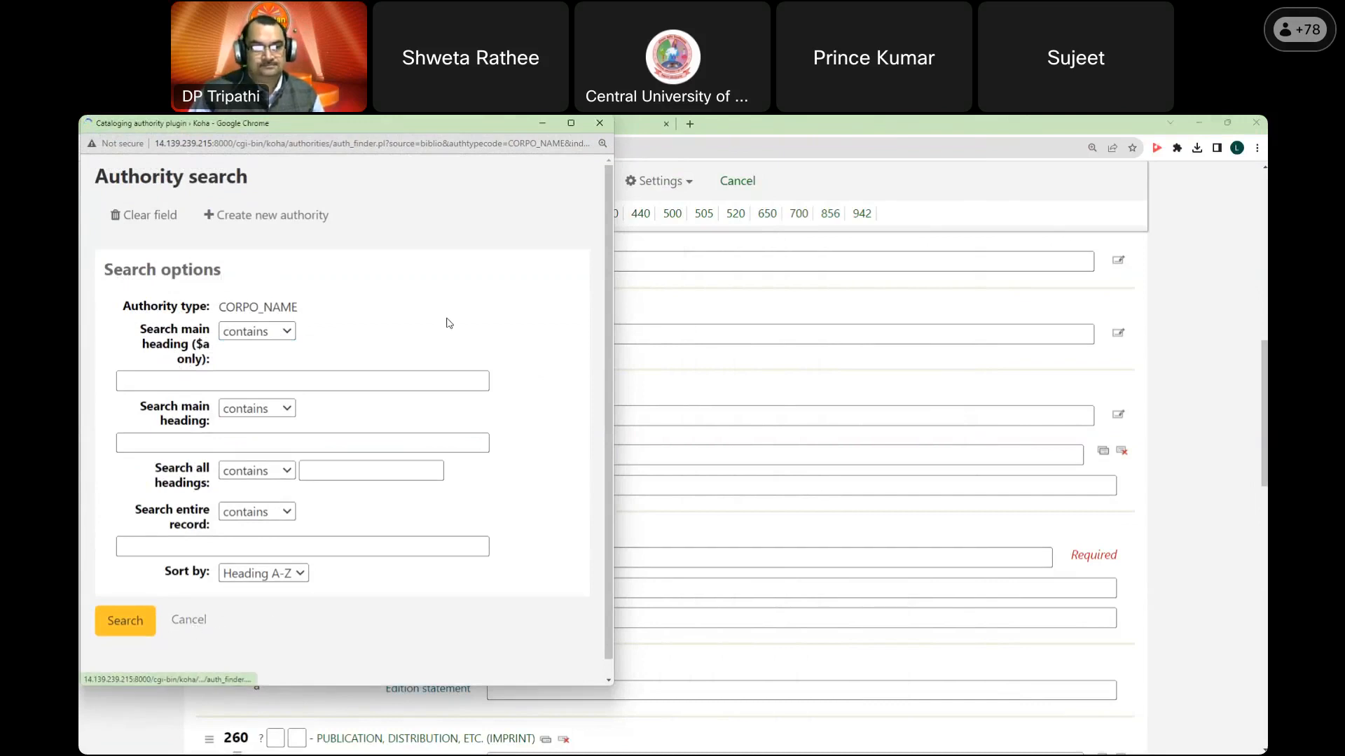
click(600, 124)
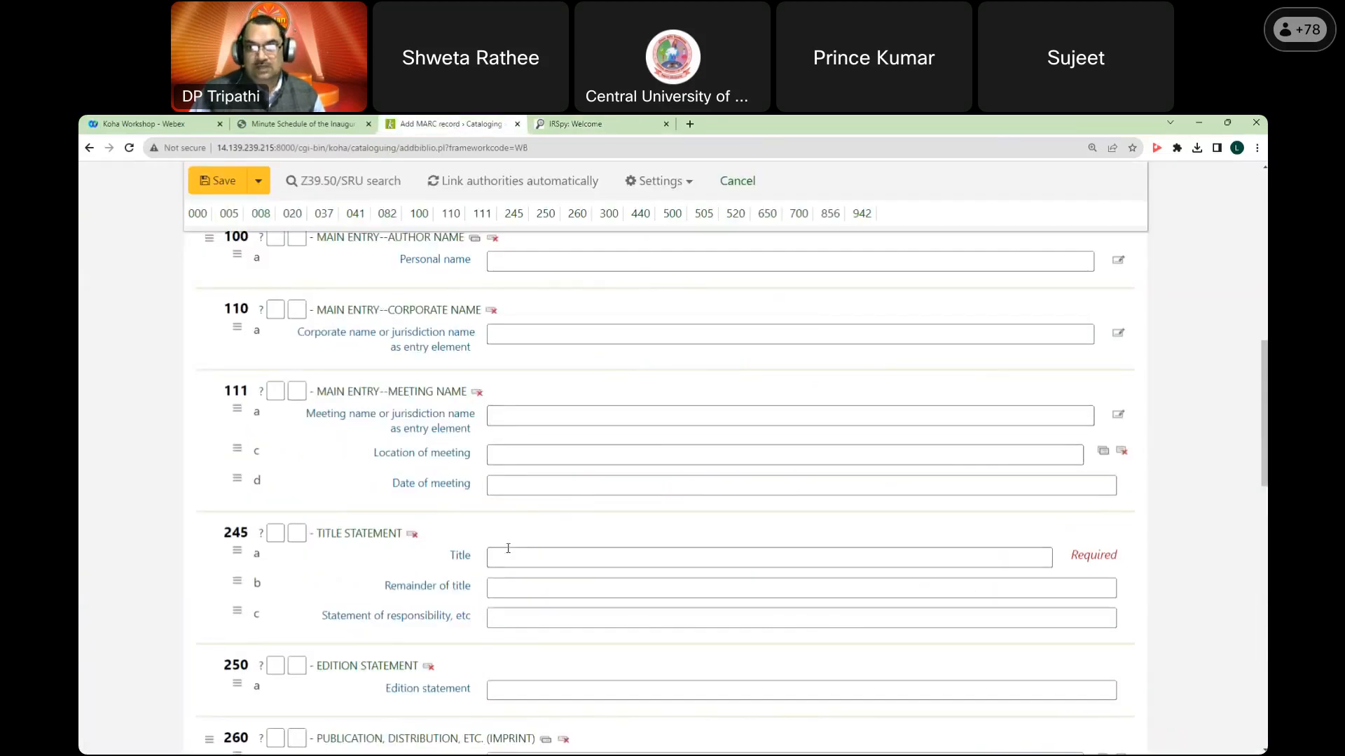
Step: Open the personal-name authority search for field 100 and focus its $a heading search box
scroll(503, 399, up, 1)
click(543, 325)
click(1118, 323)
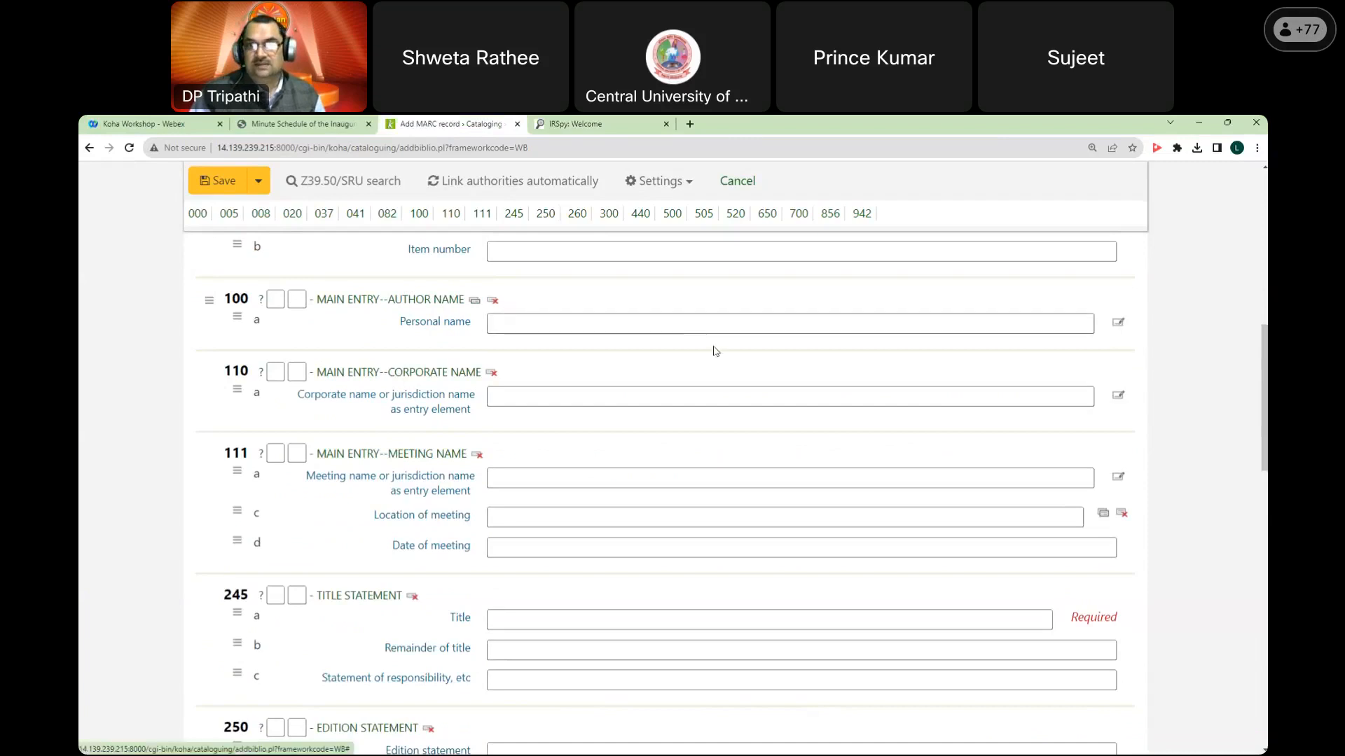
click(1119, 323)
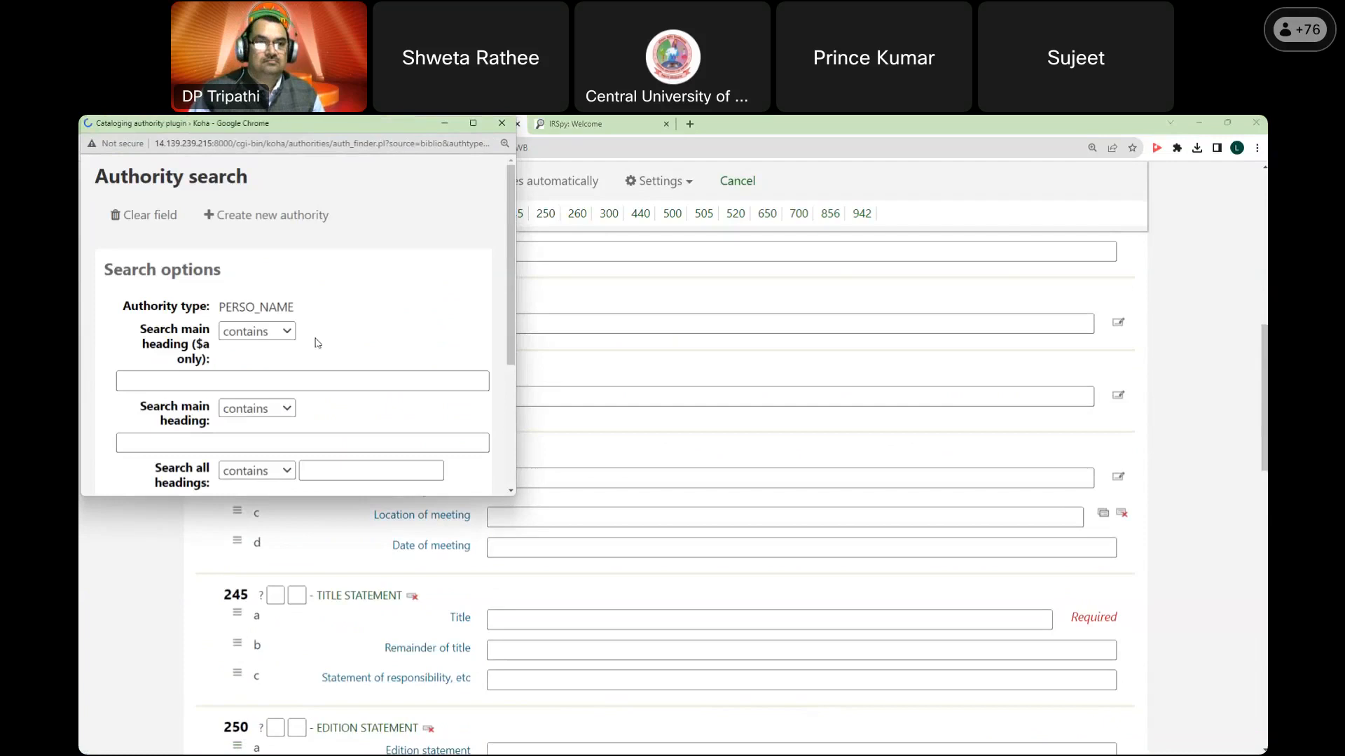
scroll(335, 306, down, 1)
scroll(312, 270, down, 2)
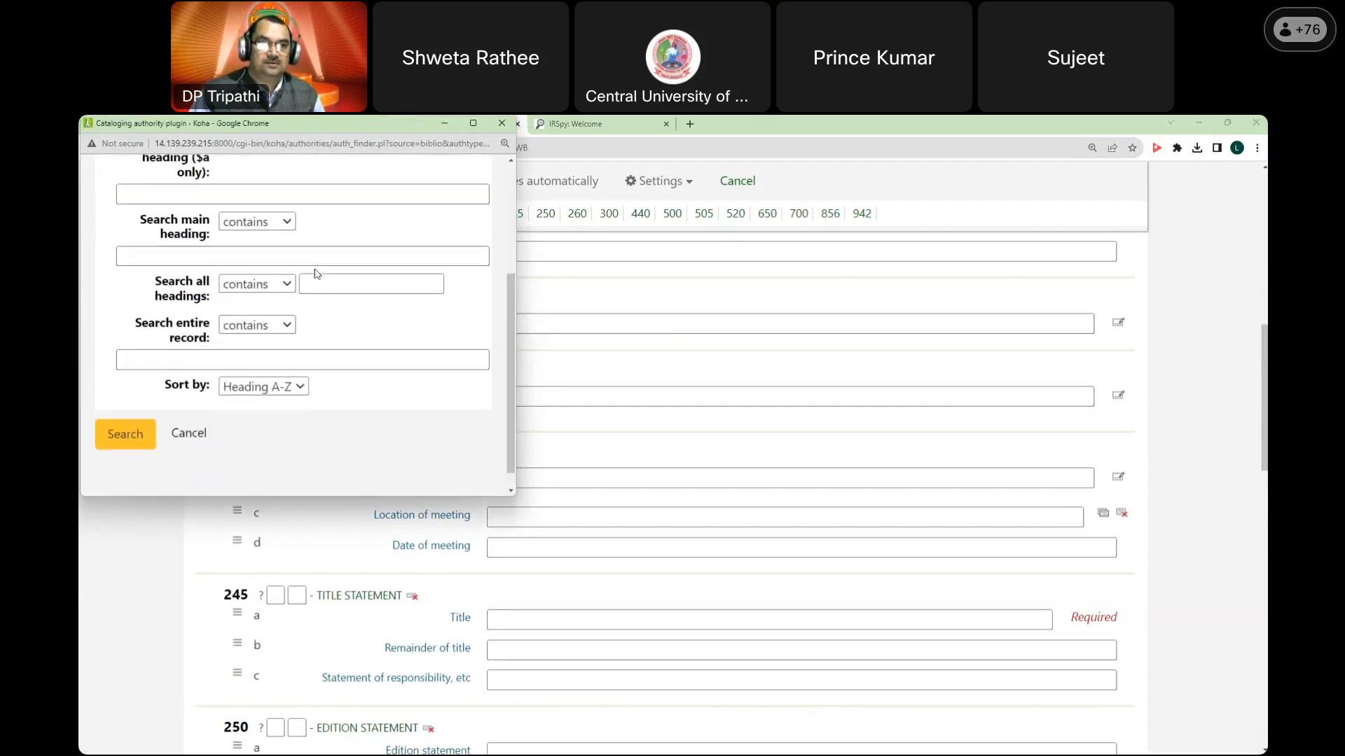
scroll(231, 361, up, 2)
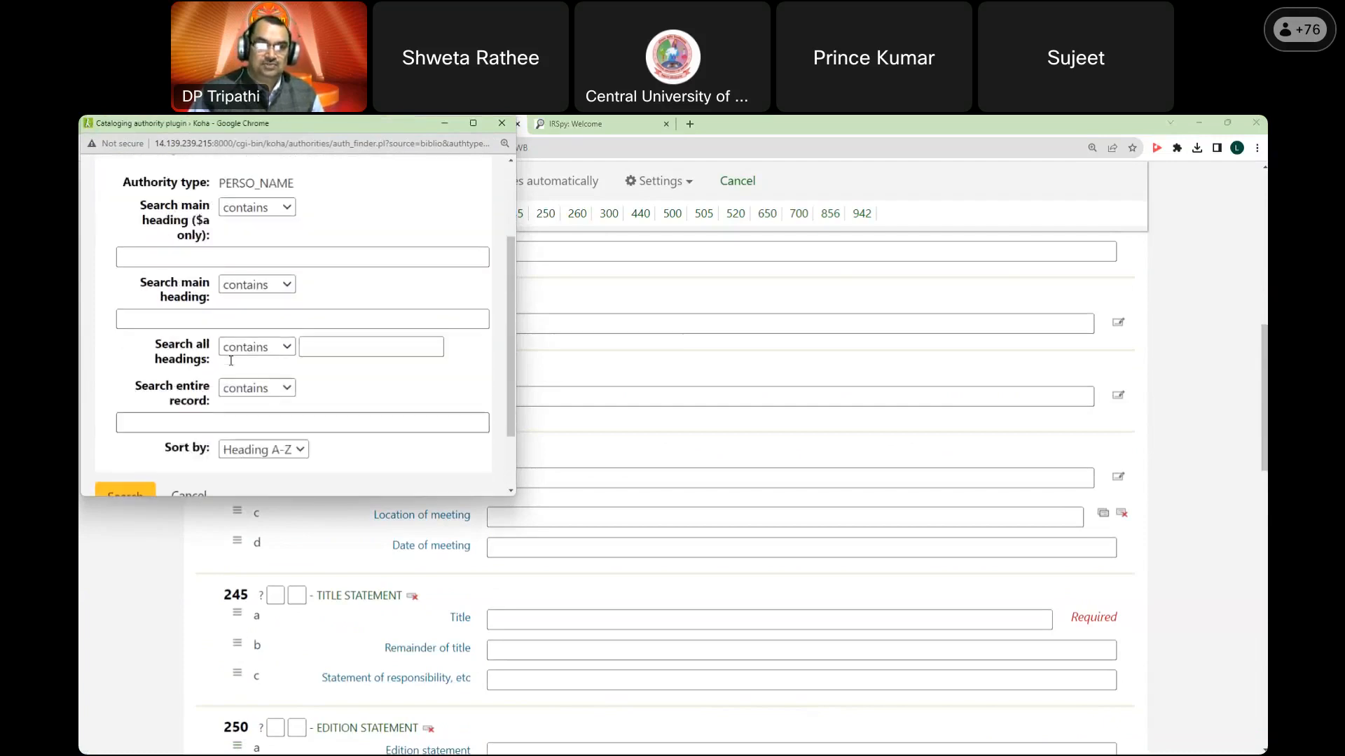
click(260, 312)
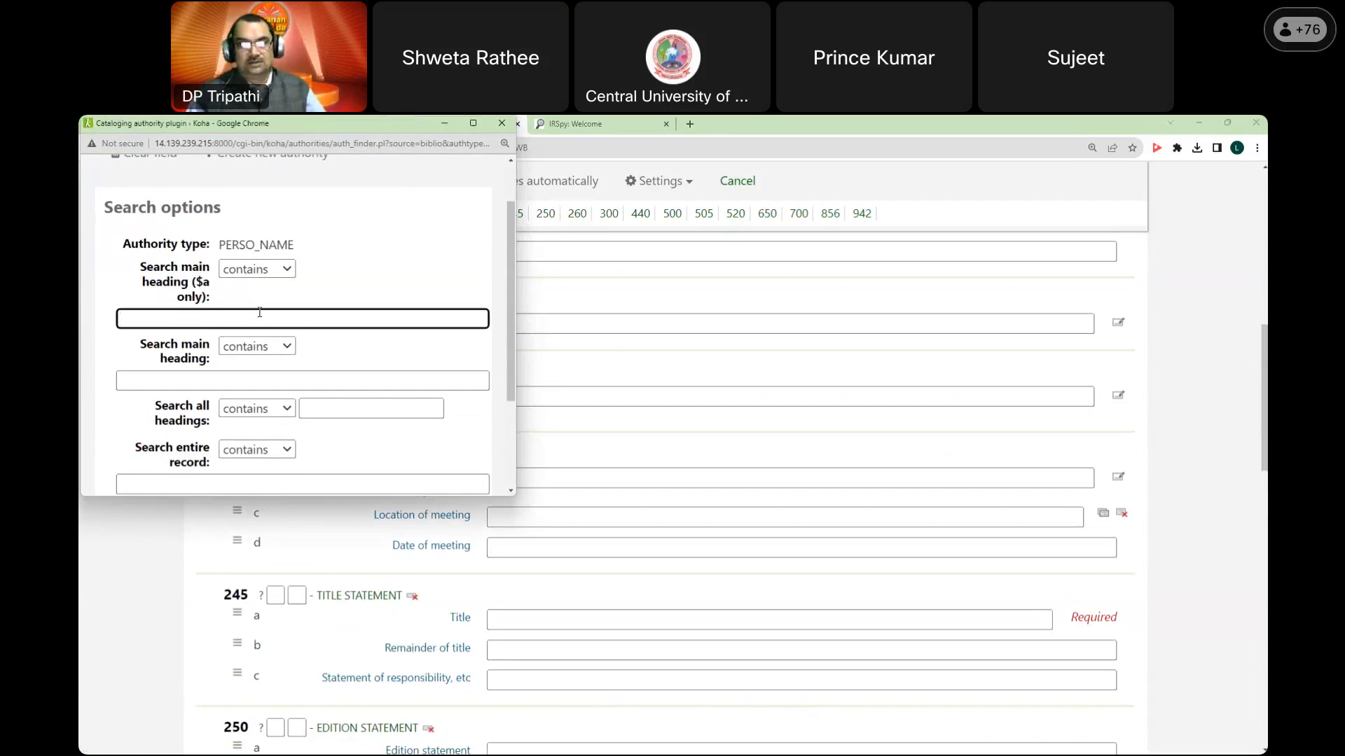
Step: Cancel the authority search without searching and place the caret in the 100$a Personal name field
scroll(278, 287, down, 2)
scroll(266, 343, up, 3)
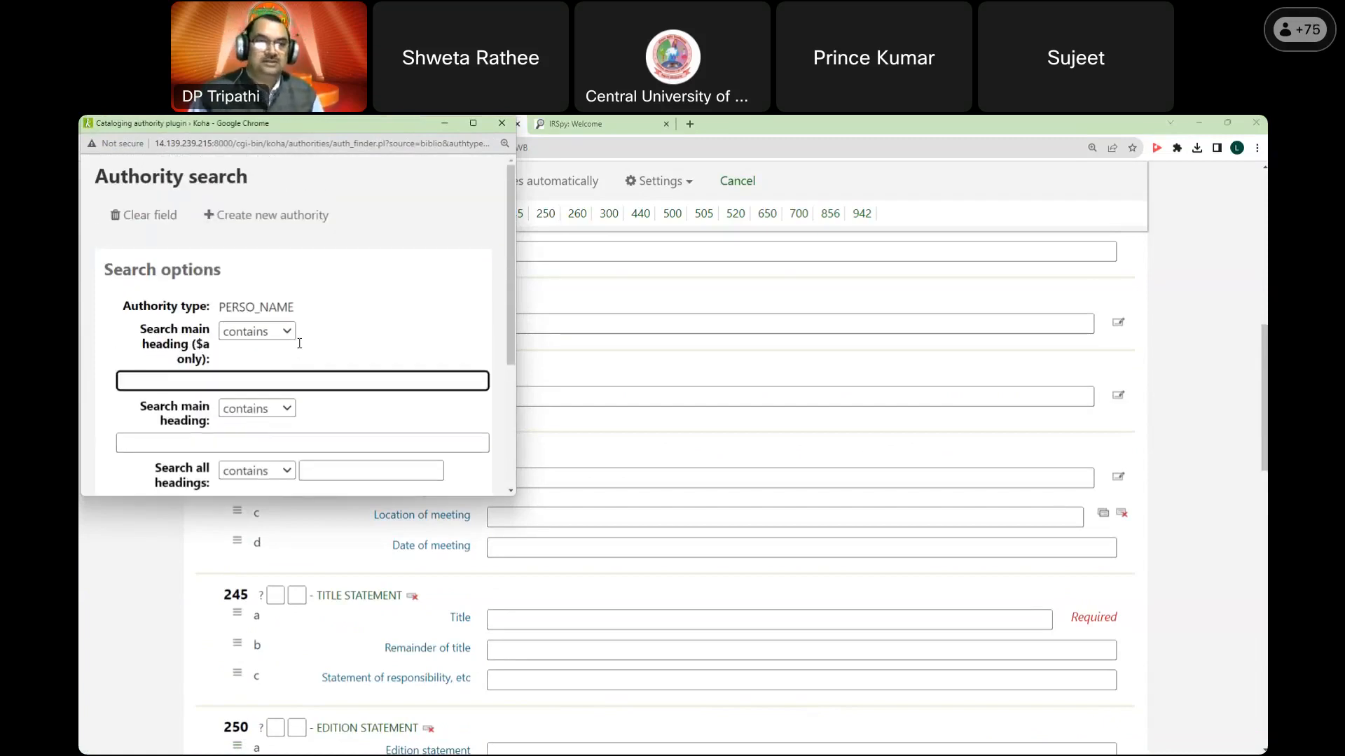
scroll(254, 367, down, 3)
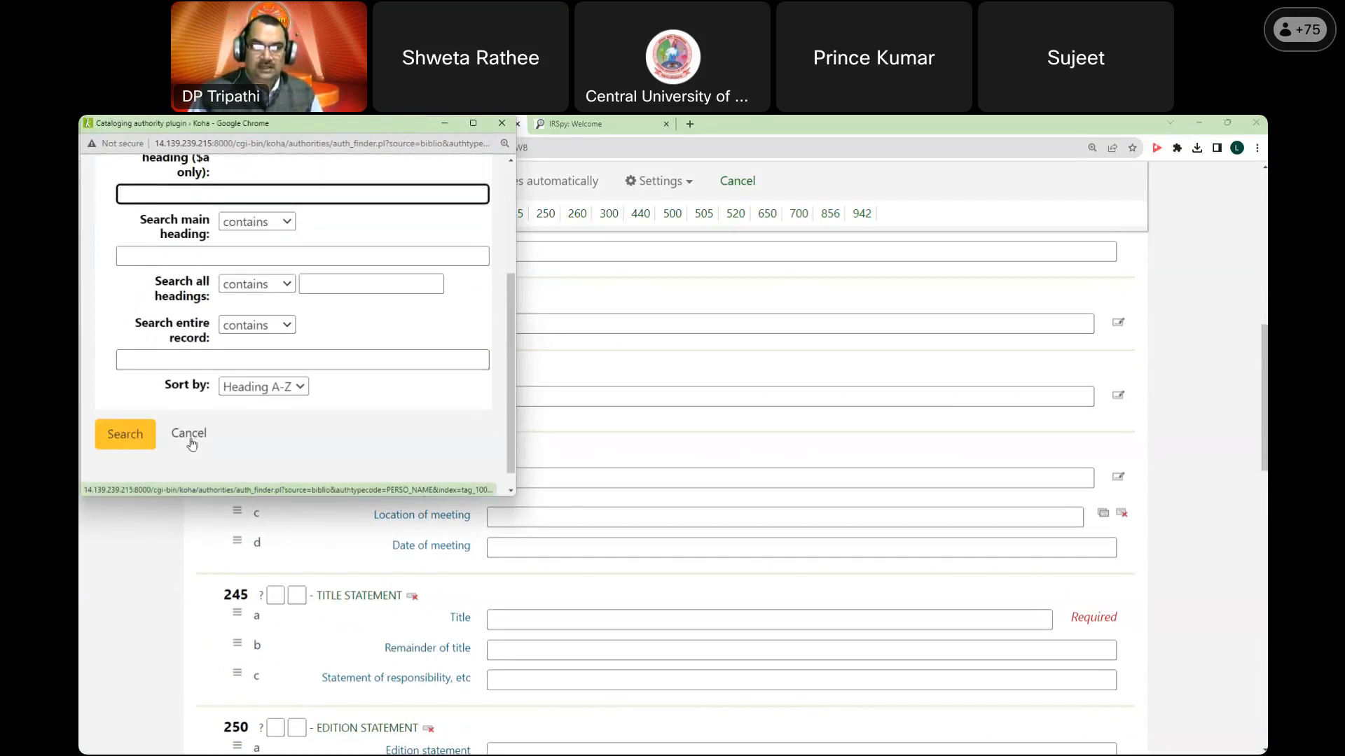
click(190, 439)
click(504, 319)
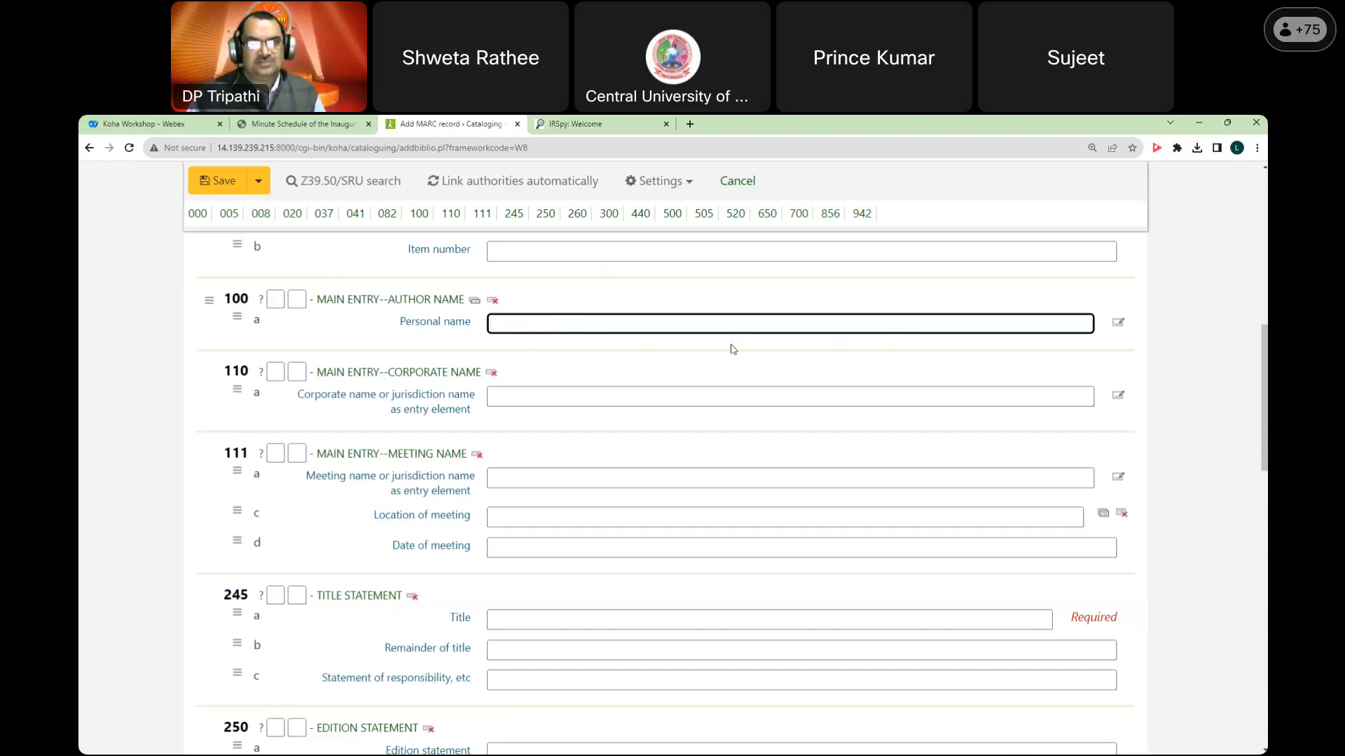
text(RANJA)
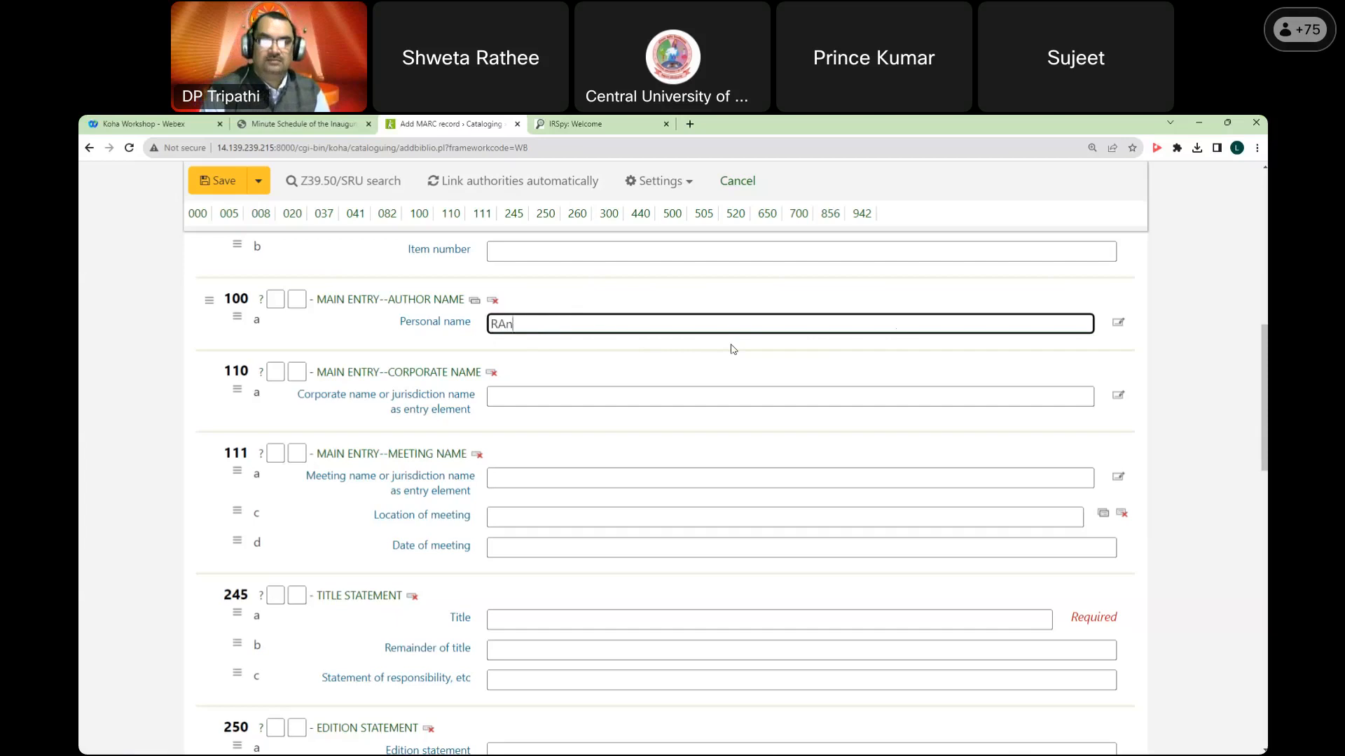
key(BackSpace)
key(BackSpace)
key(BackSpace)
text(nga)
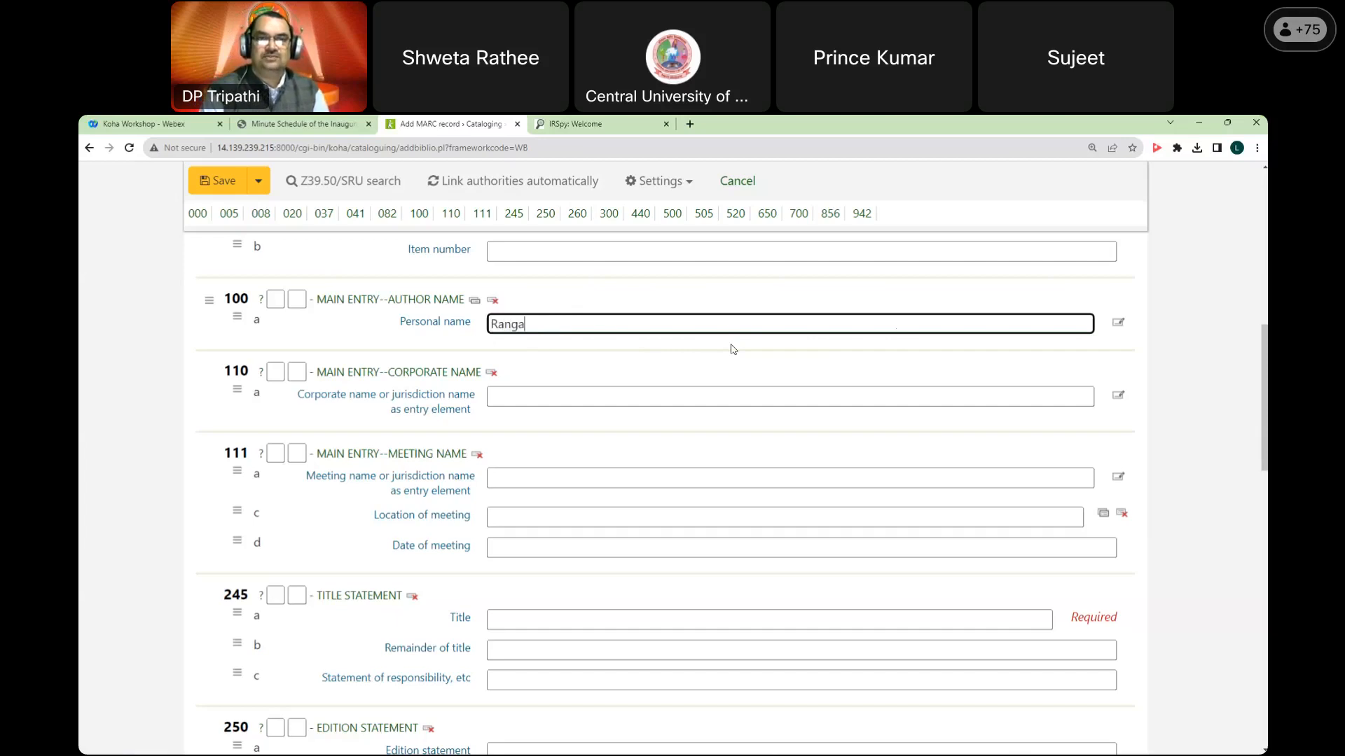
text(ntahn, S)
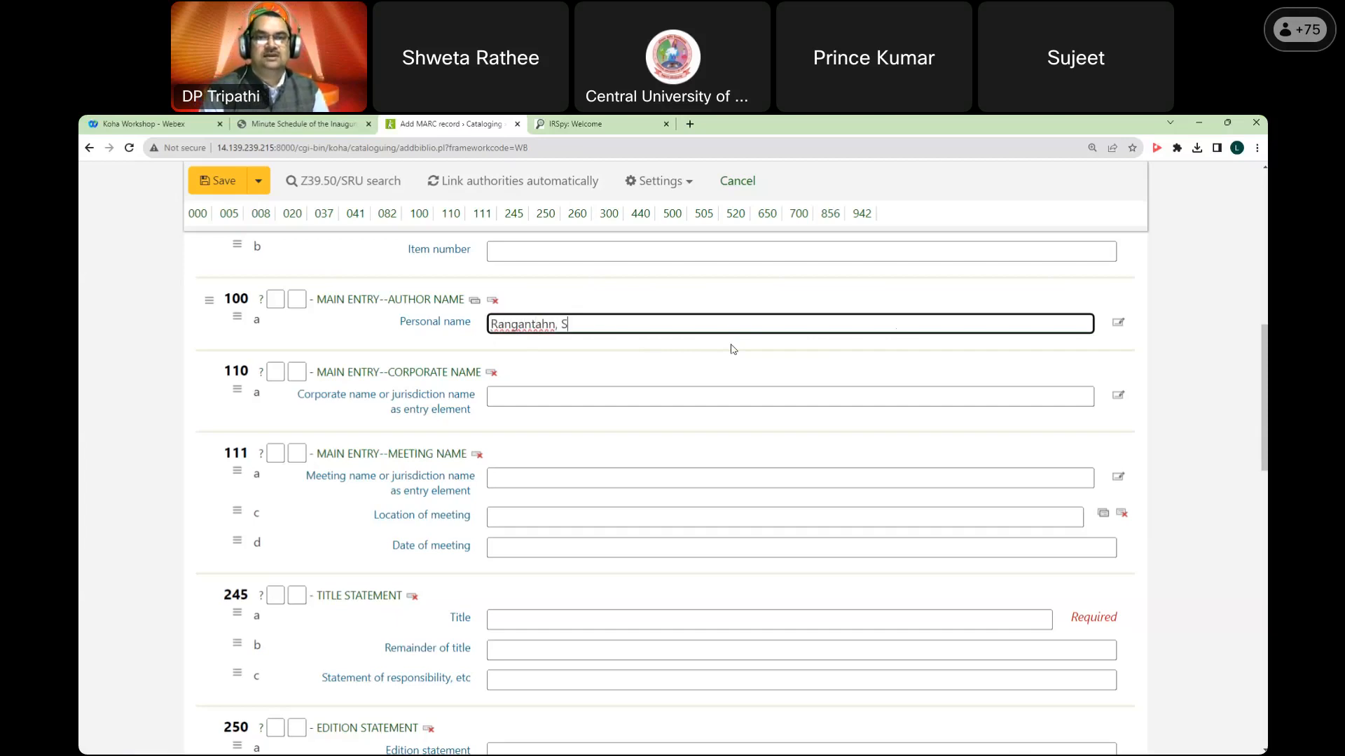
key(BackSpace)
key(BackSpace)
key(BackSpace)
key(BackSpace)
key(BackSpace)
key(BackSpace)
text(han, S. R.)
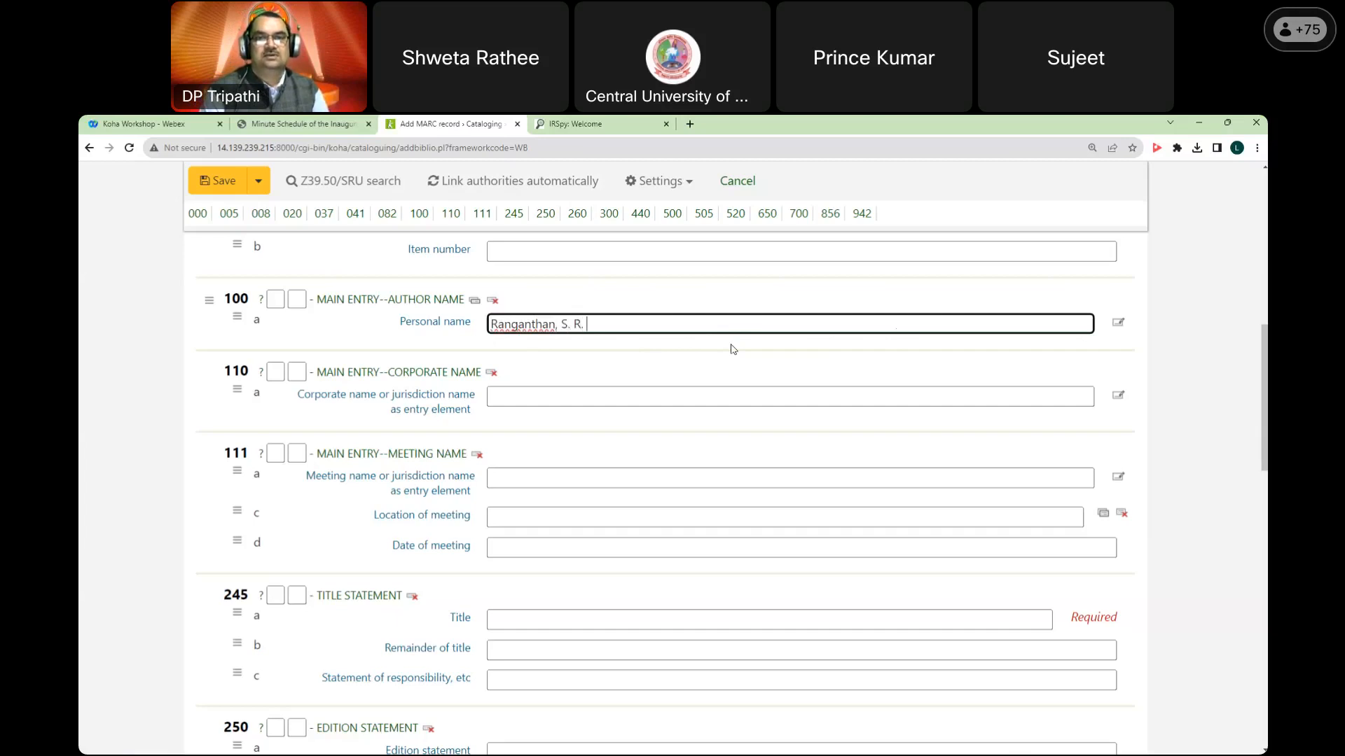
key(ctrl+a)
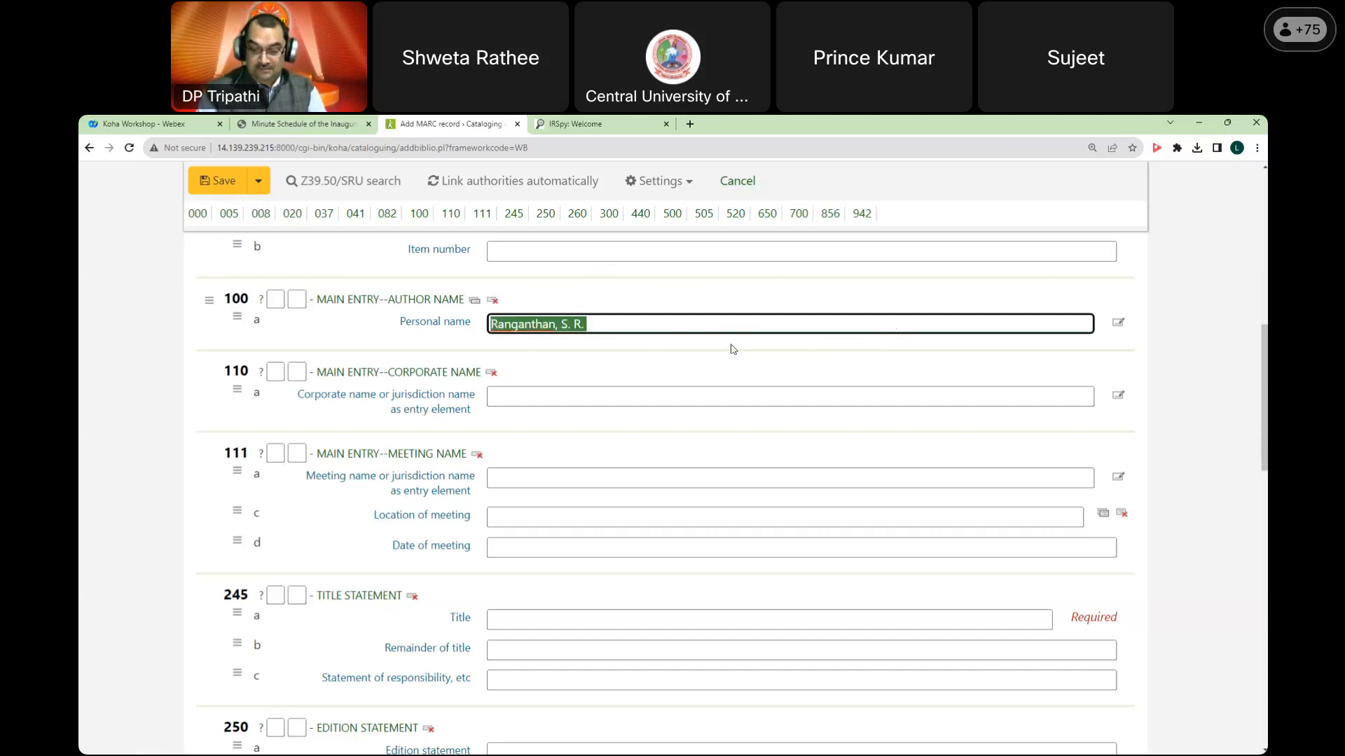
key(BackSpace)
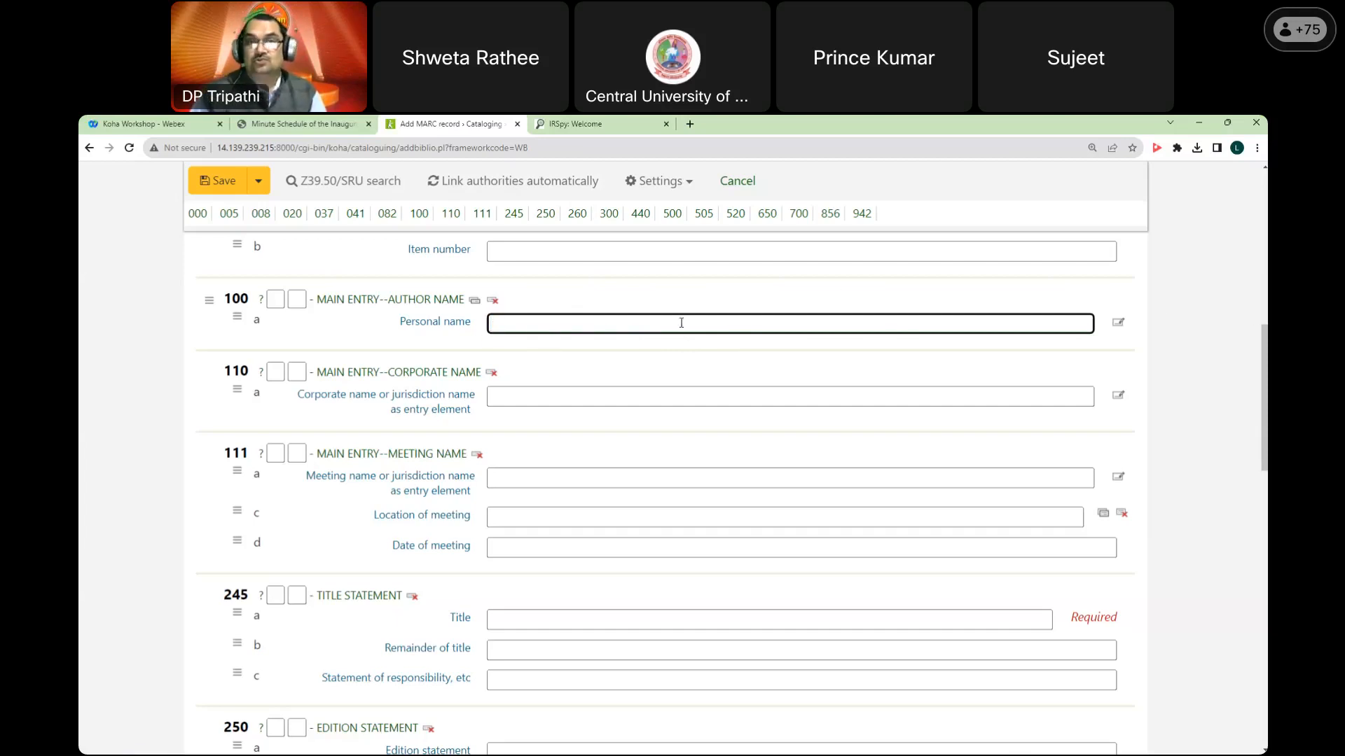
click(1122, 332)
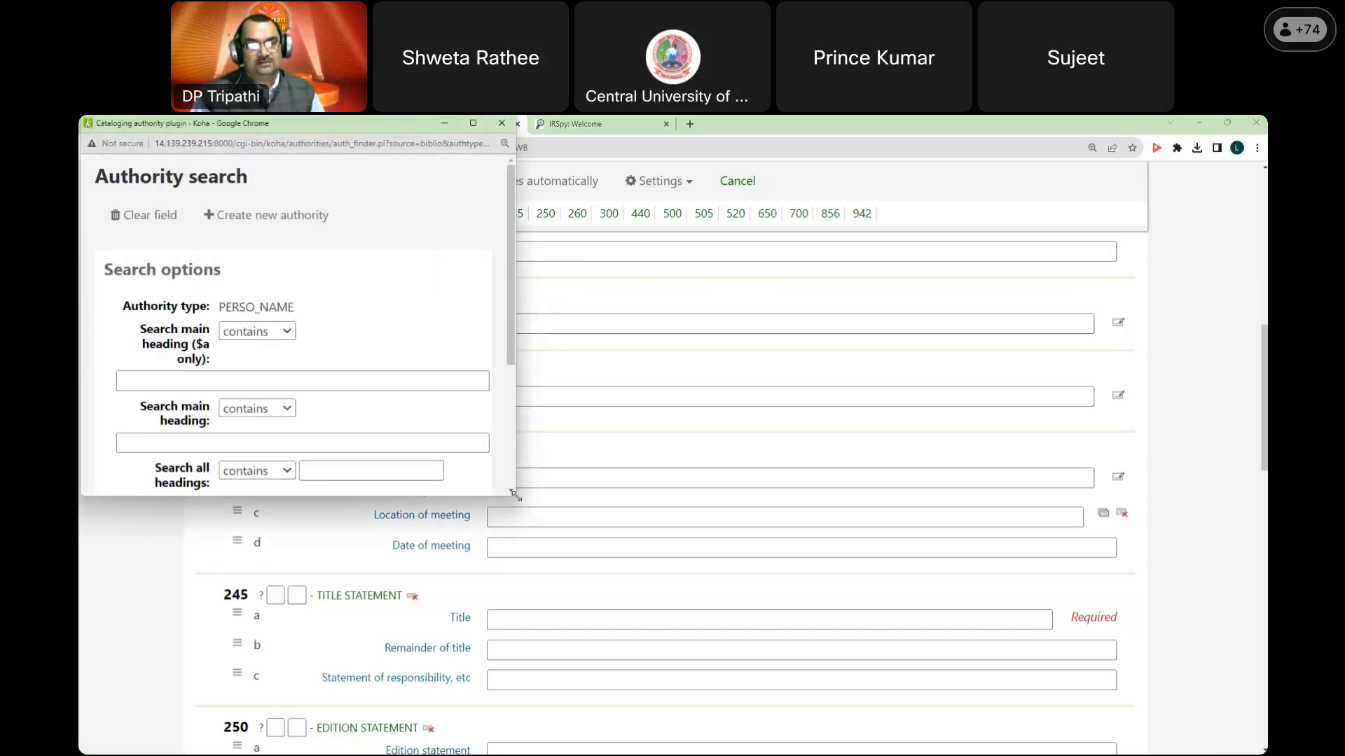
drag(515, 496, 674, 636)
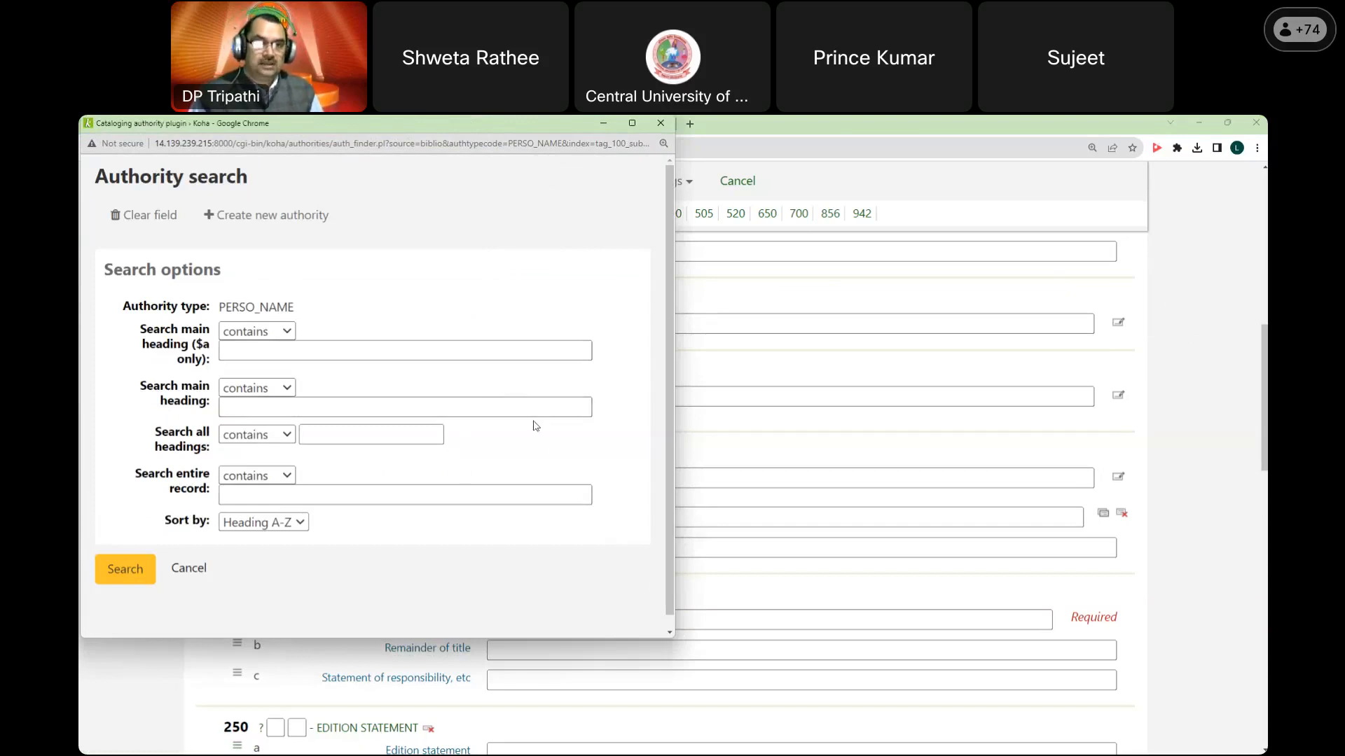
click(202, 575)
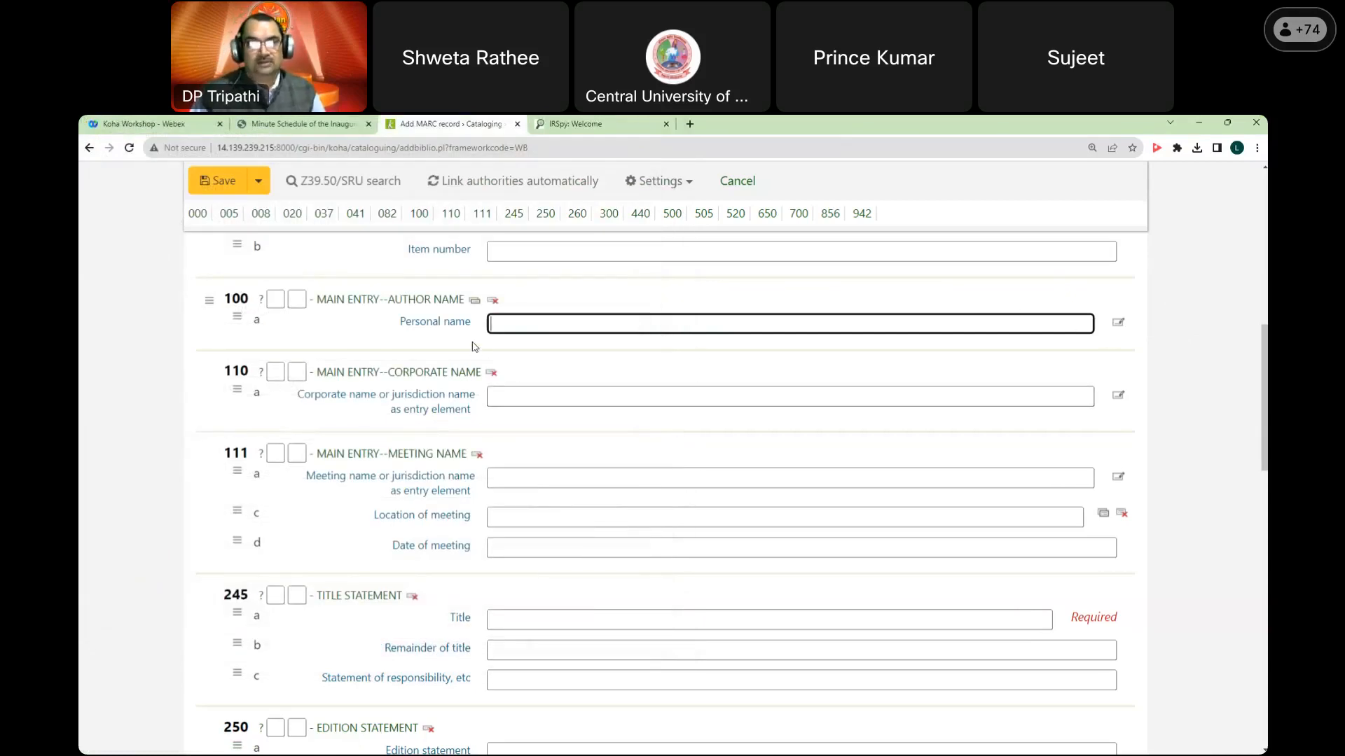
scroll(475, 346, up, 10)
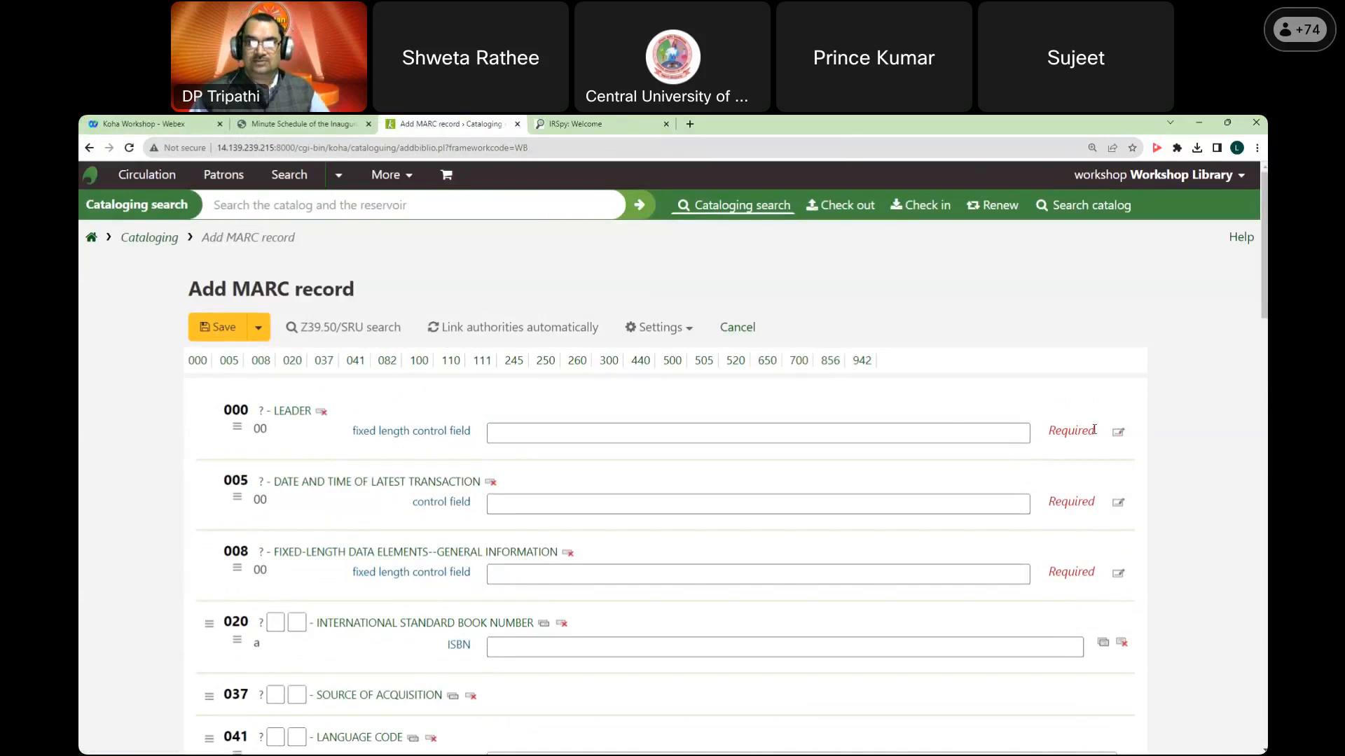
scroll(942, 414, down, 7)
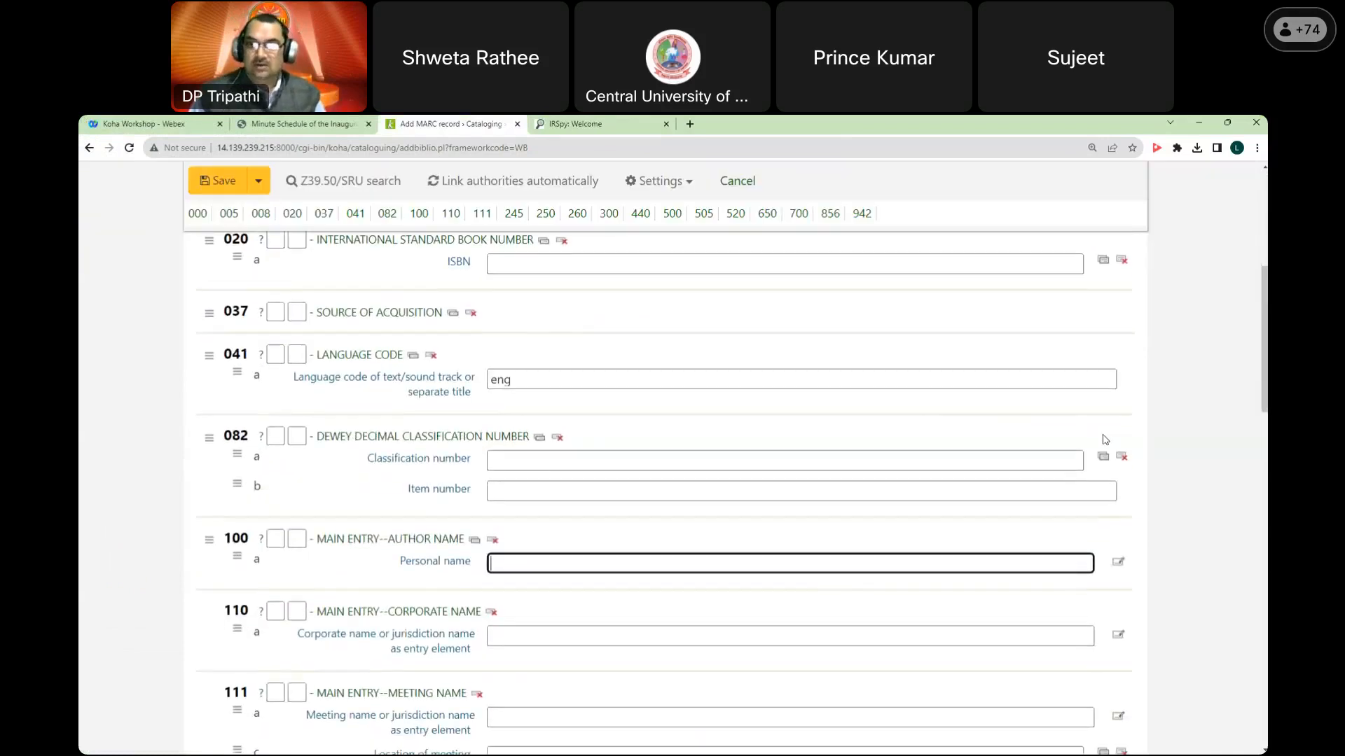
right_click(870, 430)
click(1134, 455)
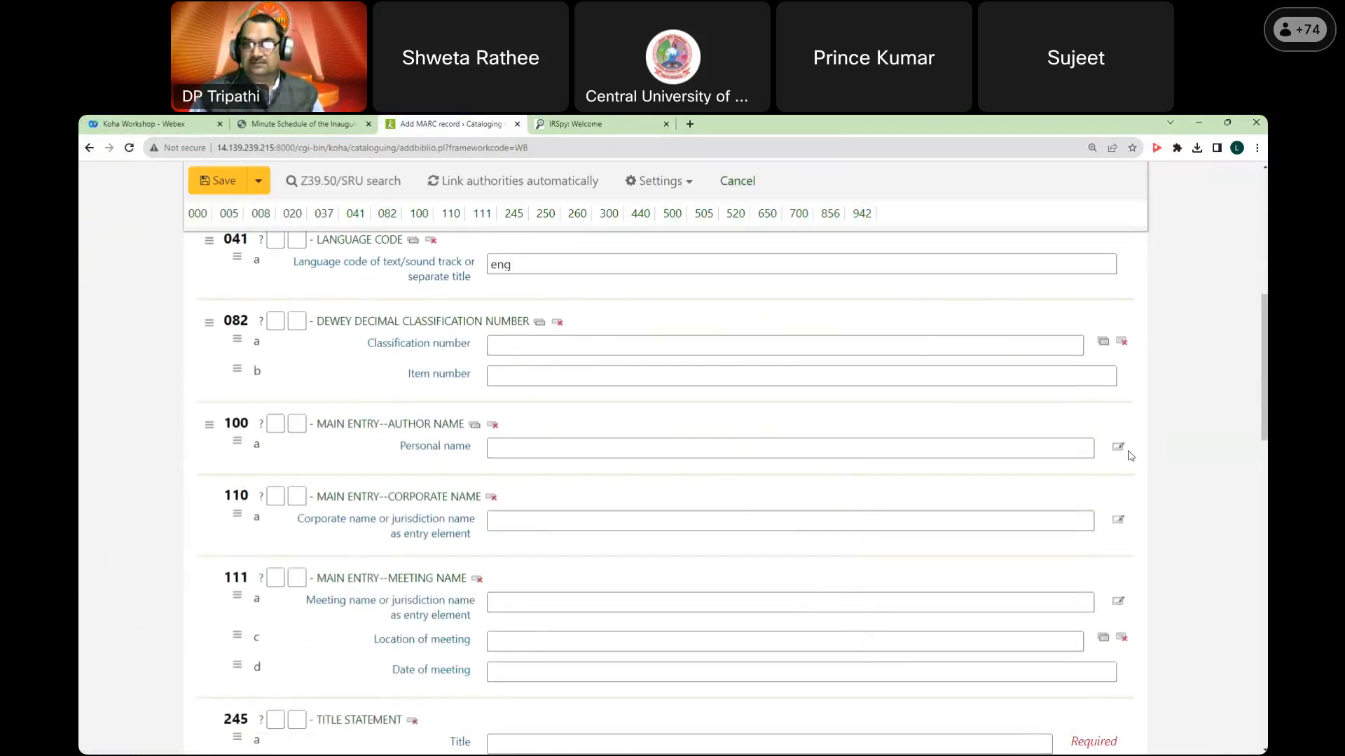
click(1118, 452)
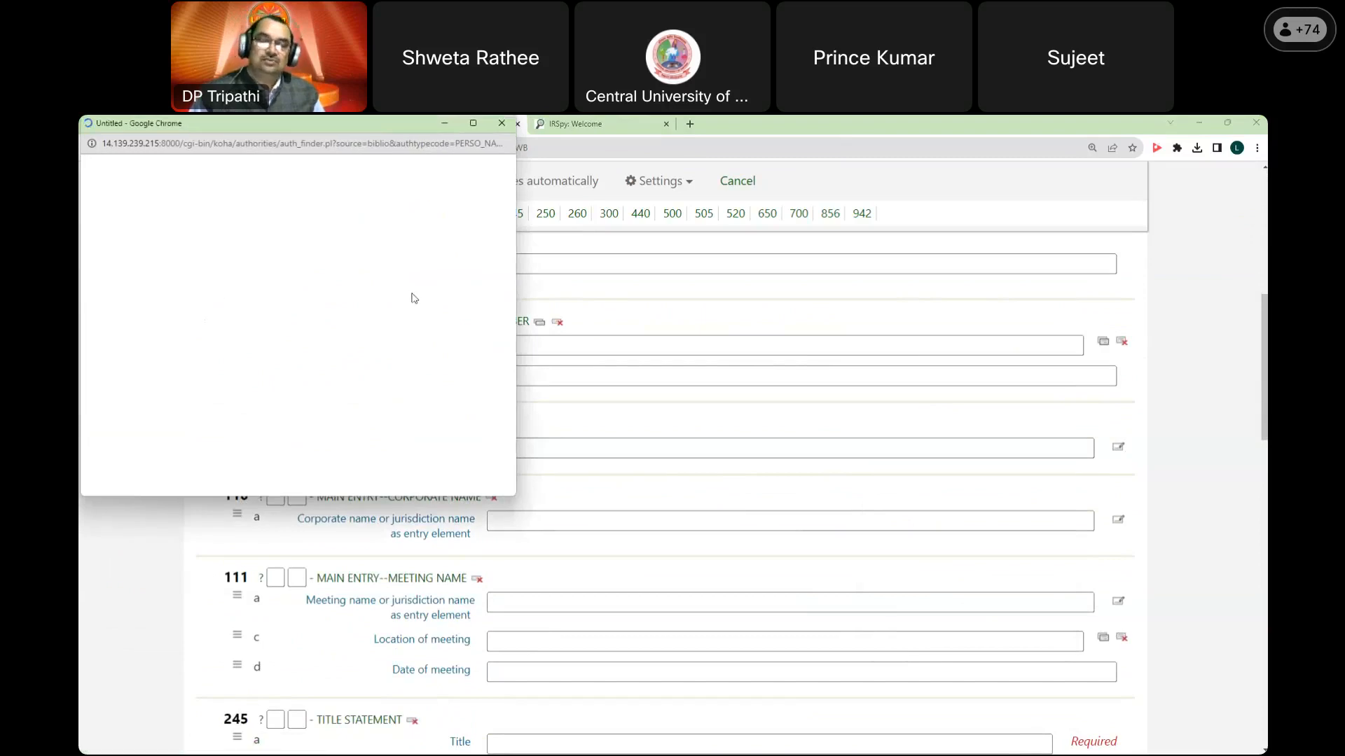
click(298, 217)
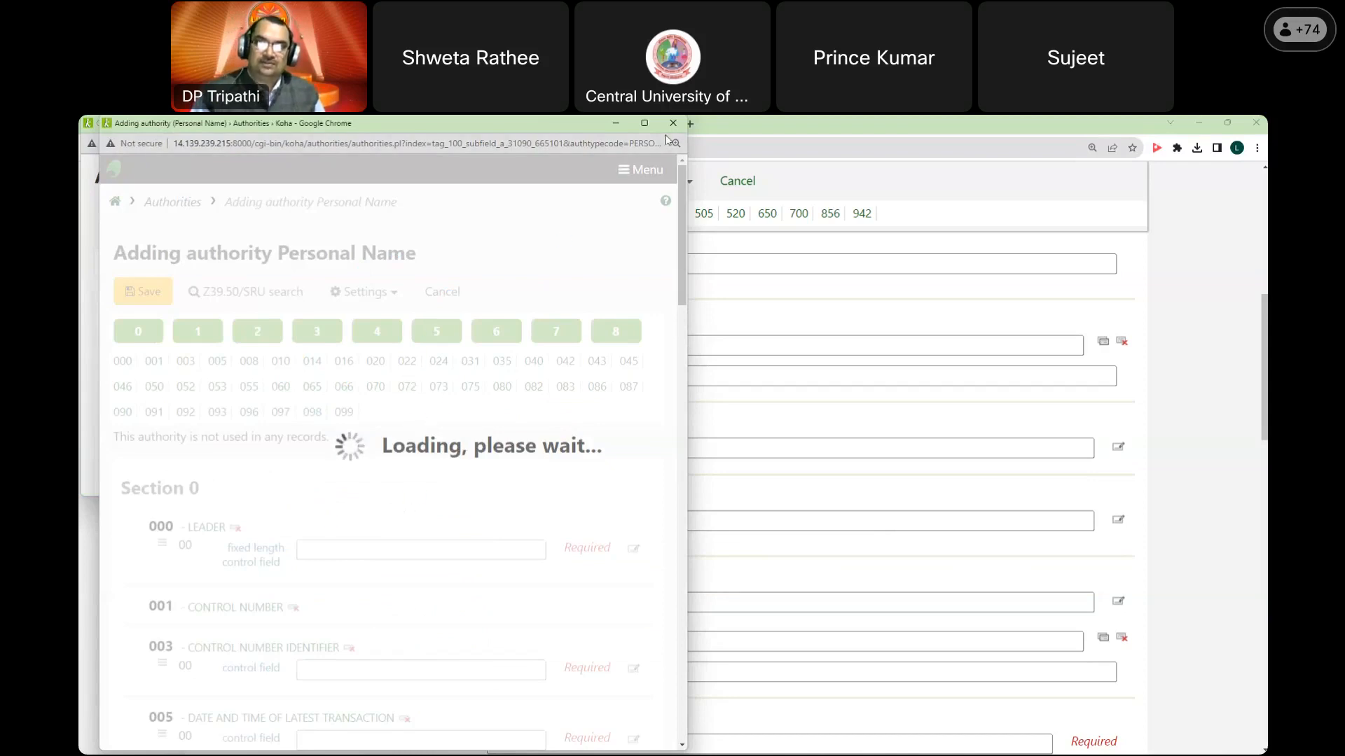
click(673, 122)
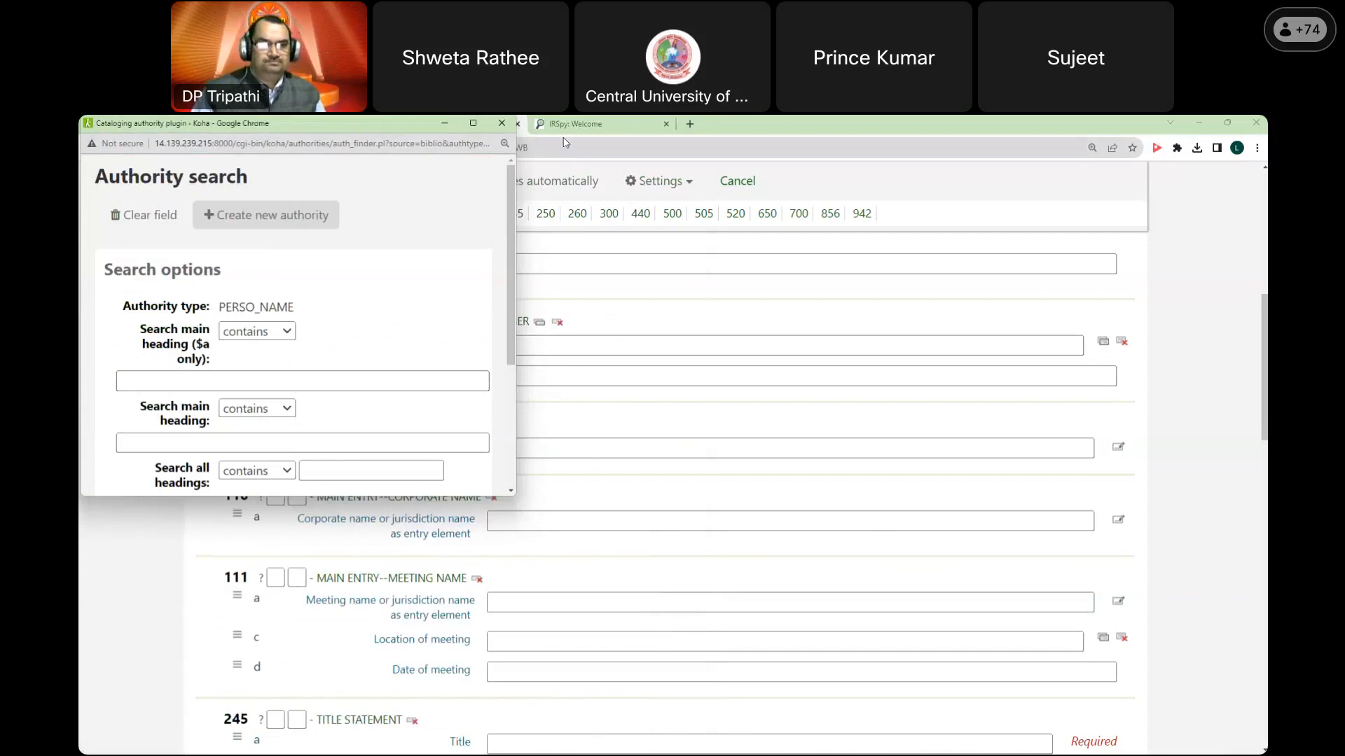
click(502, 123)
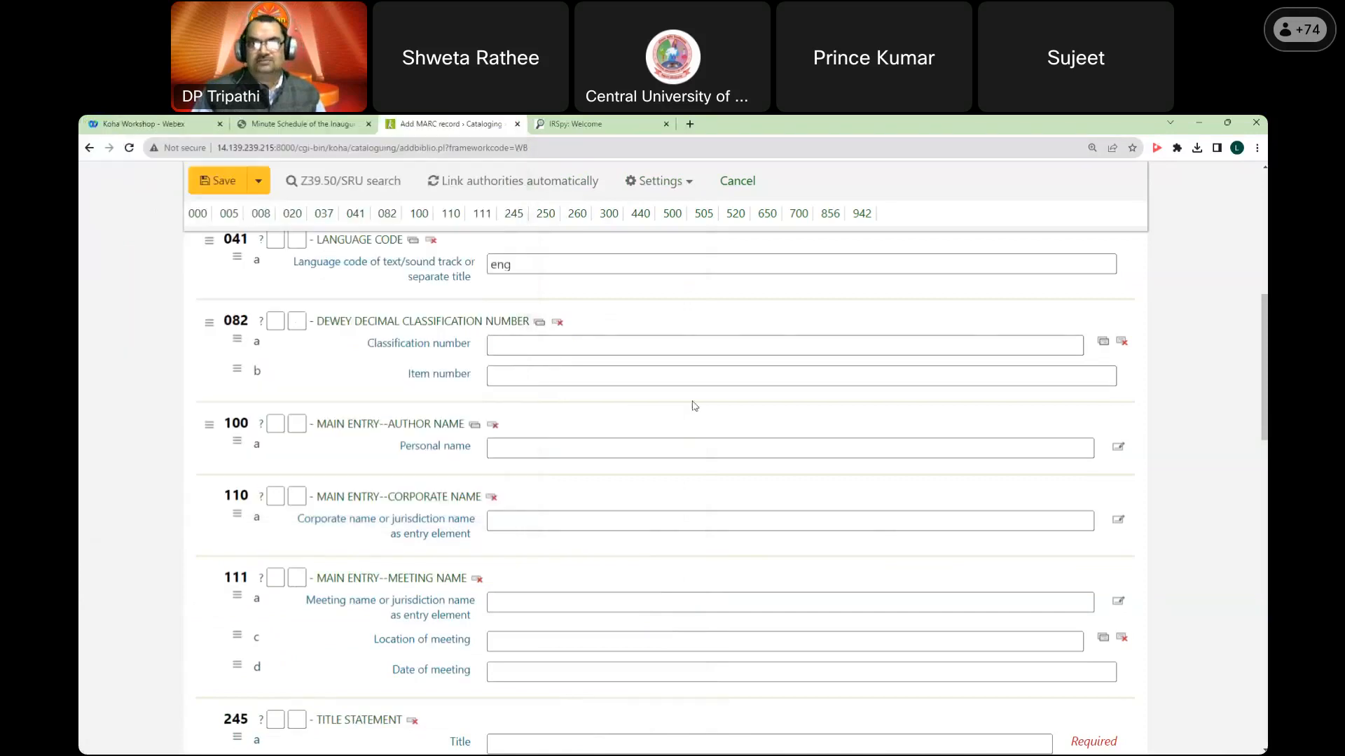
click(607, 447)
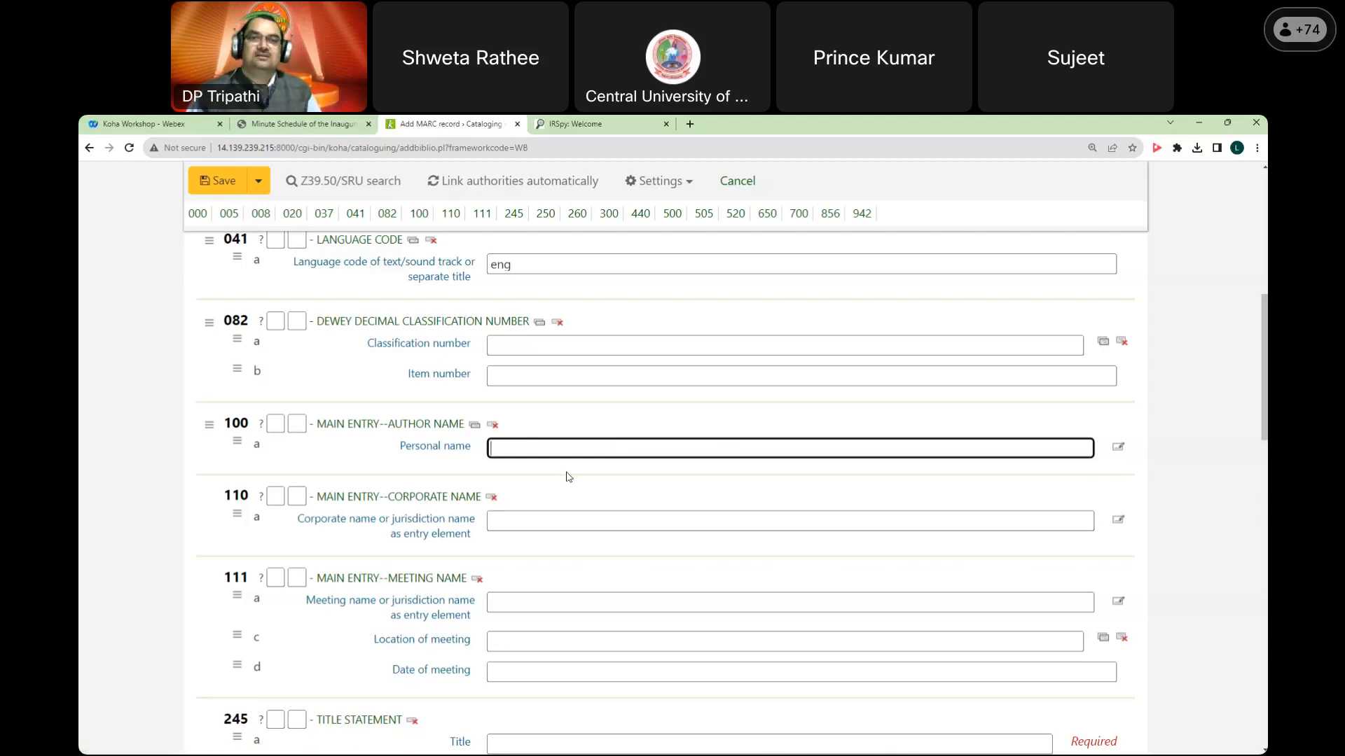
Step: Discard the unsaved WB-framework MARC record that held only 041 'eng'
scroll(568, 477, up, 3)
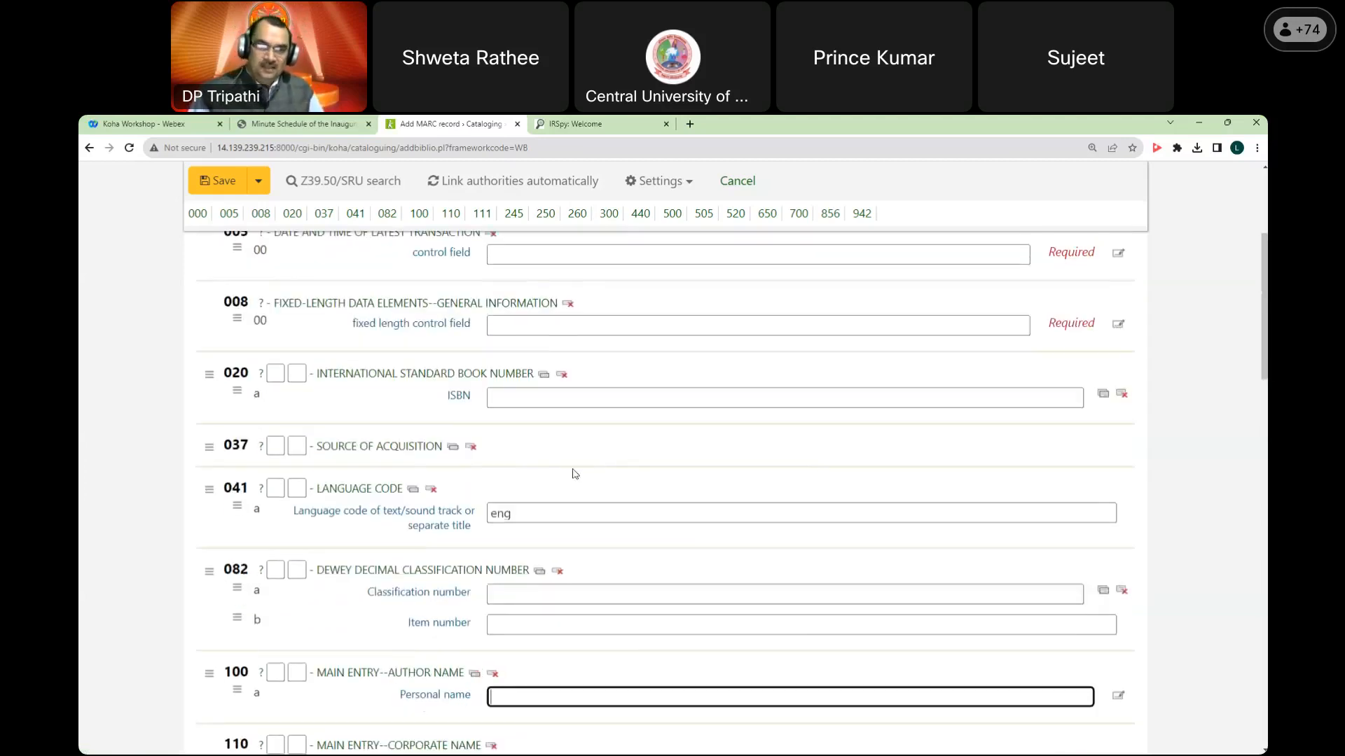
scroll(574, 469, down, 3)
scroll(581, 466, down, 1)
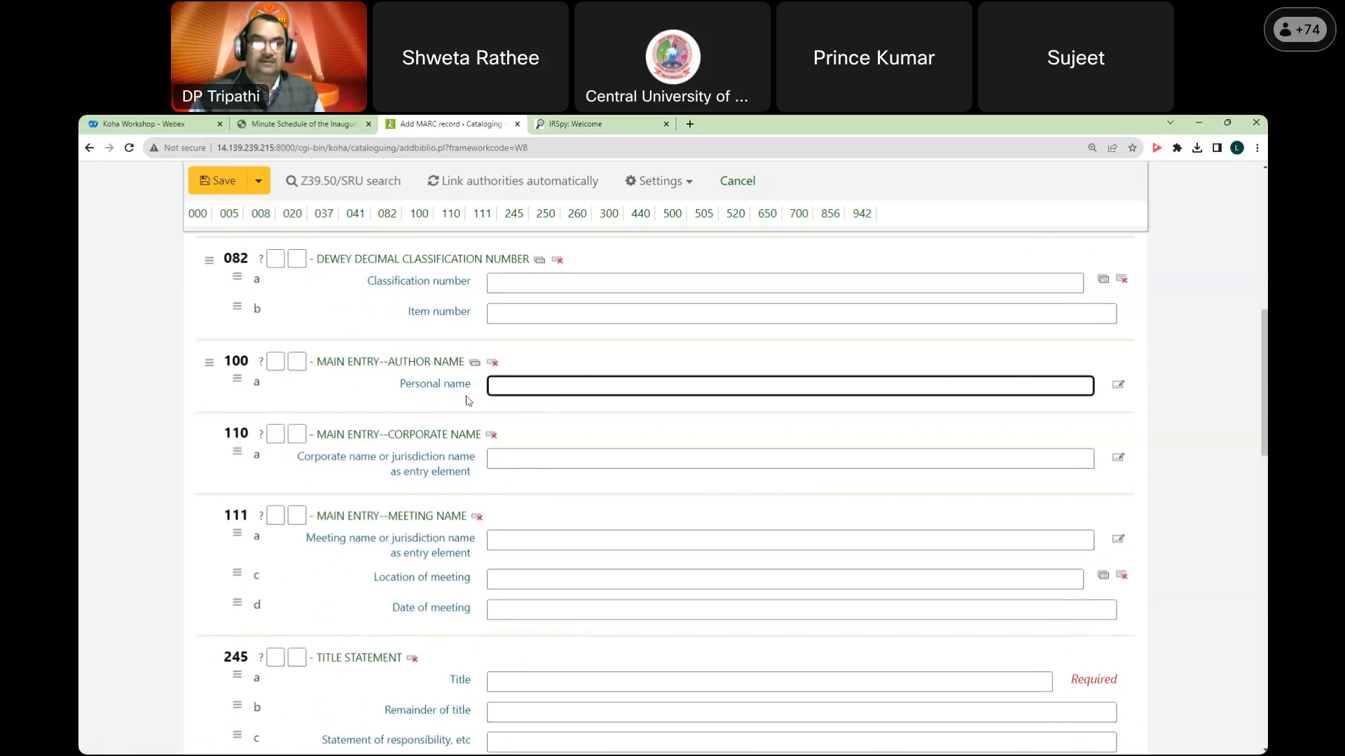
scroll(469, 401, up, 6)
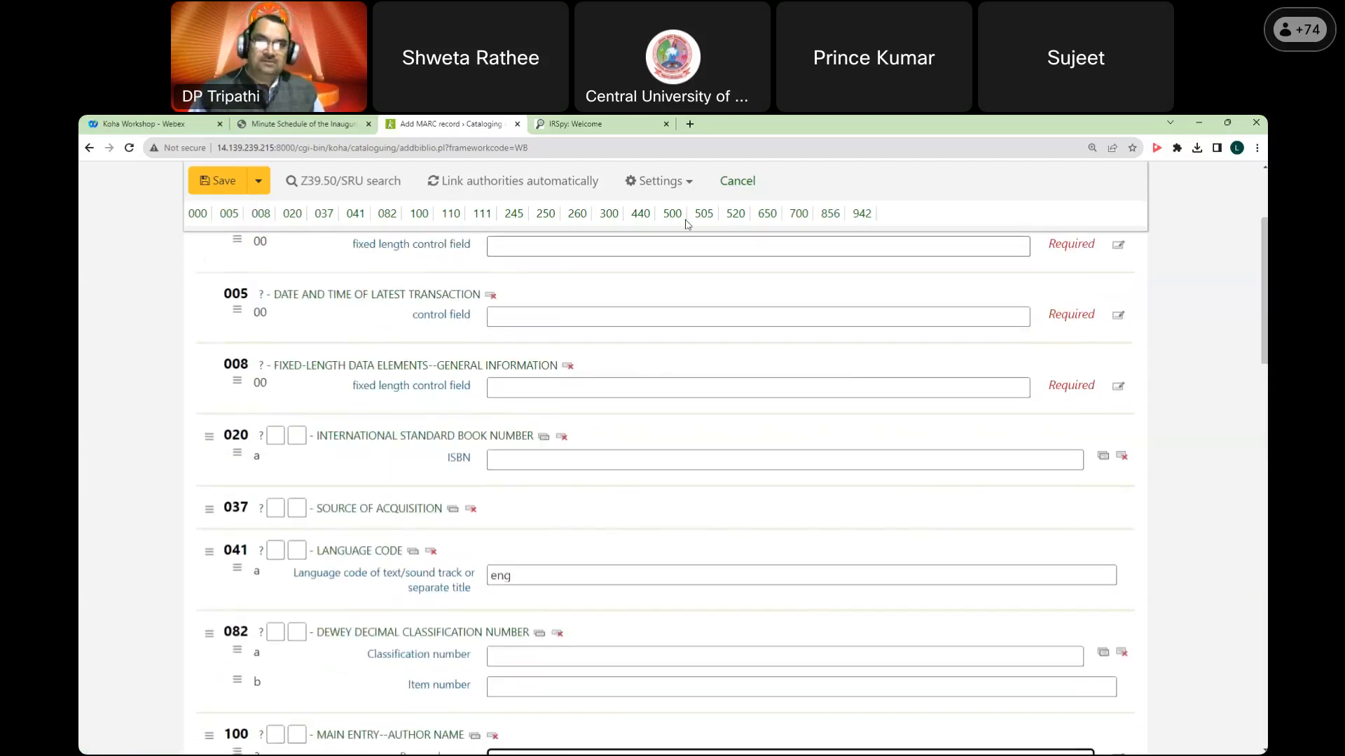
click(735, 182)
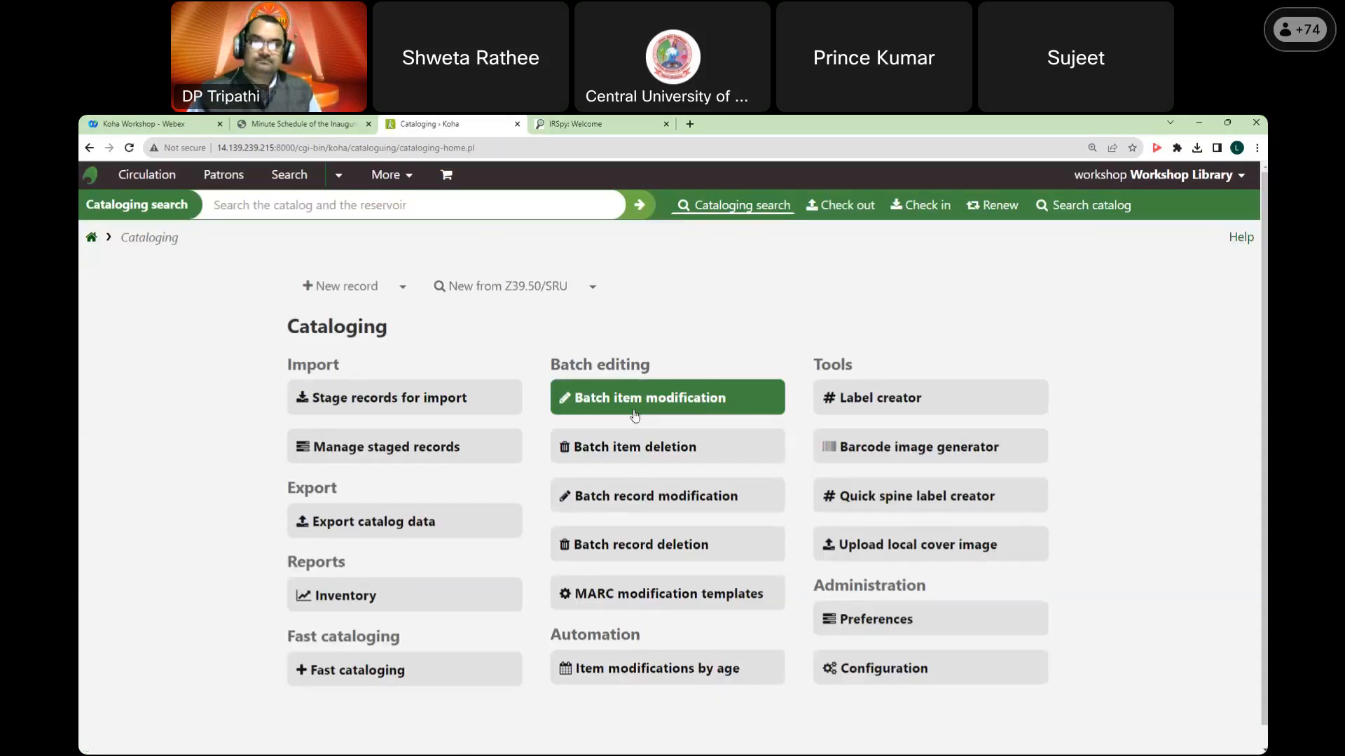
Step: Go from the staff home page through Koha administration to Authorized values
click(91, 242)
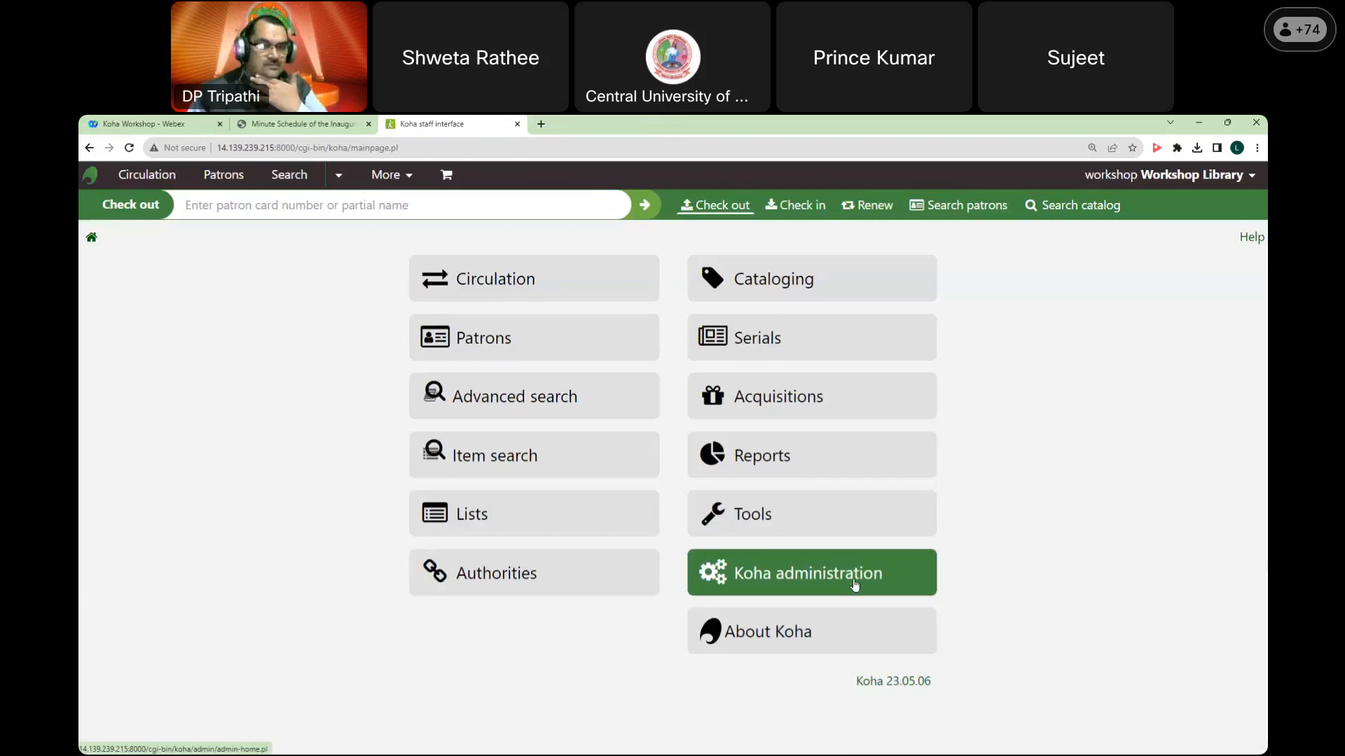
click(853, 581)
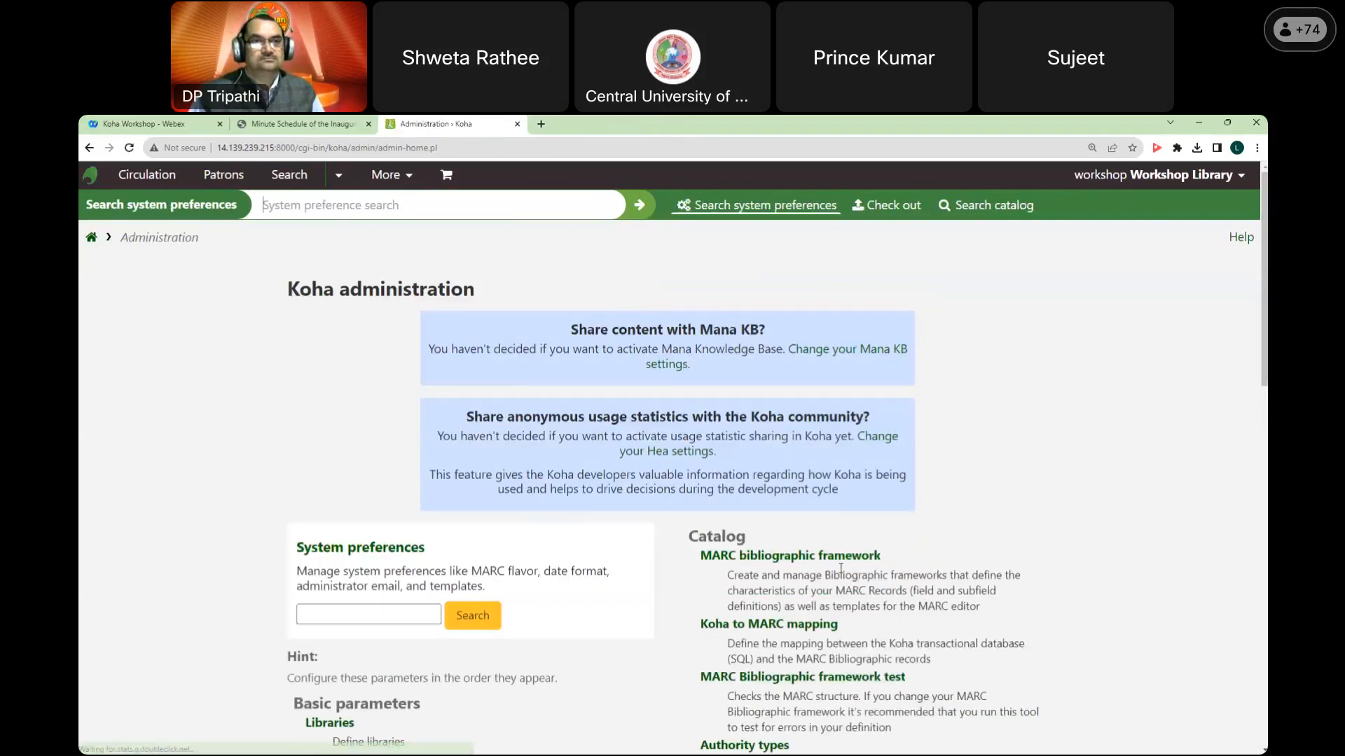
scroll(562, 494, down, 3)
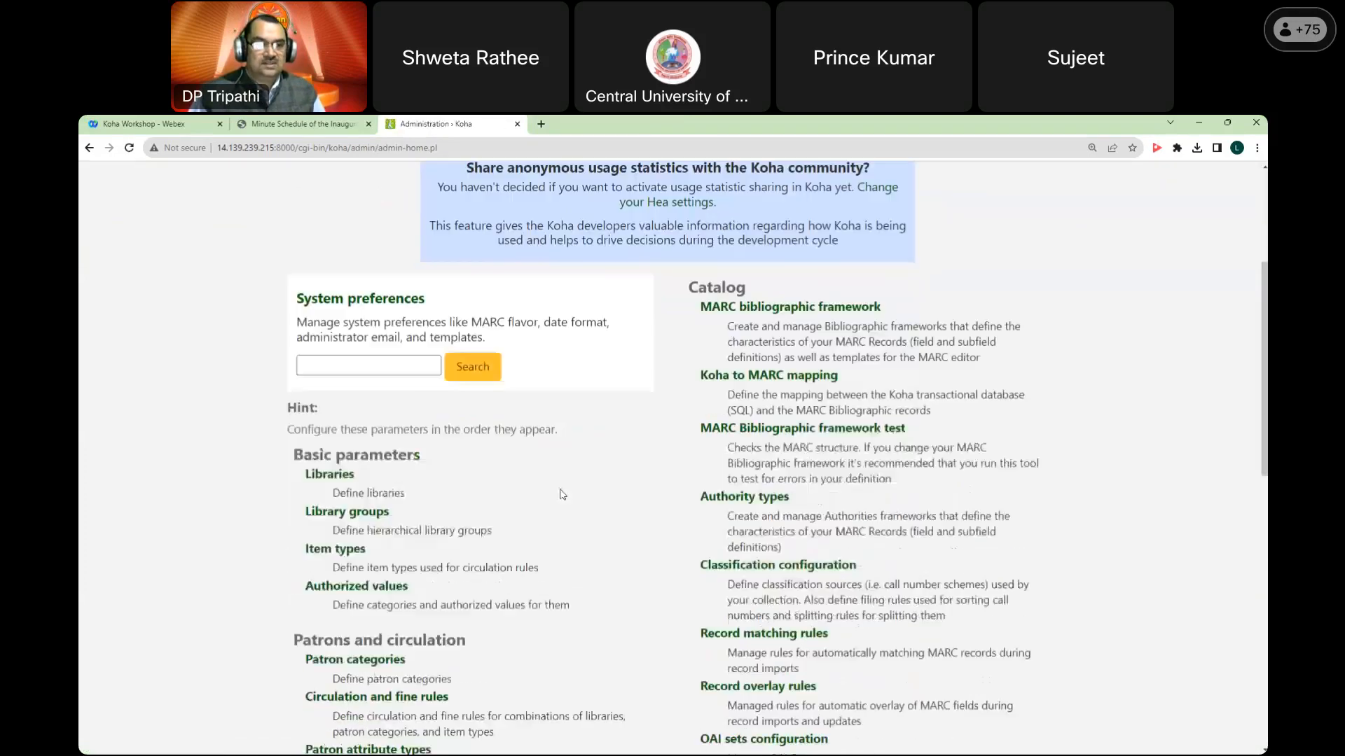
click(380, 589)
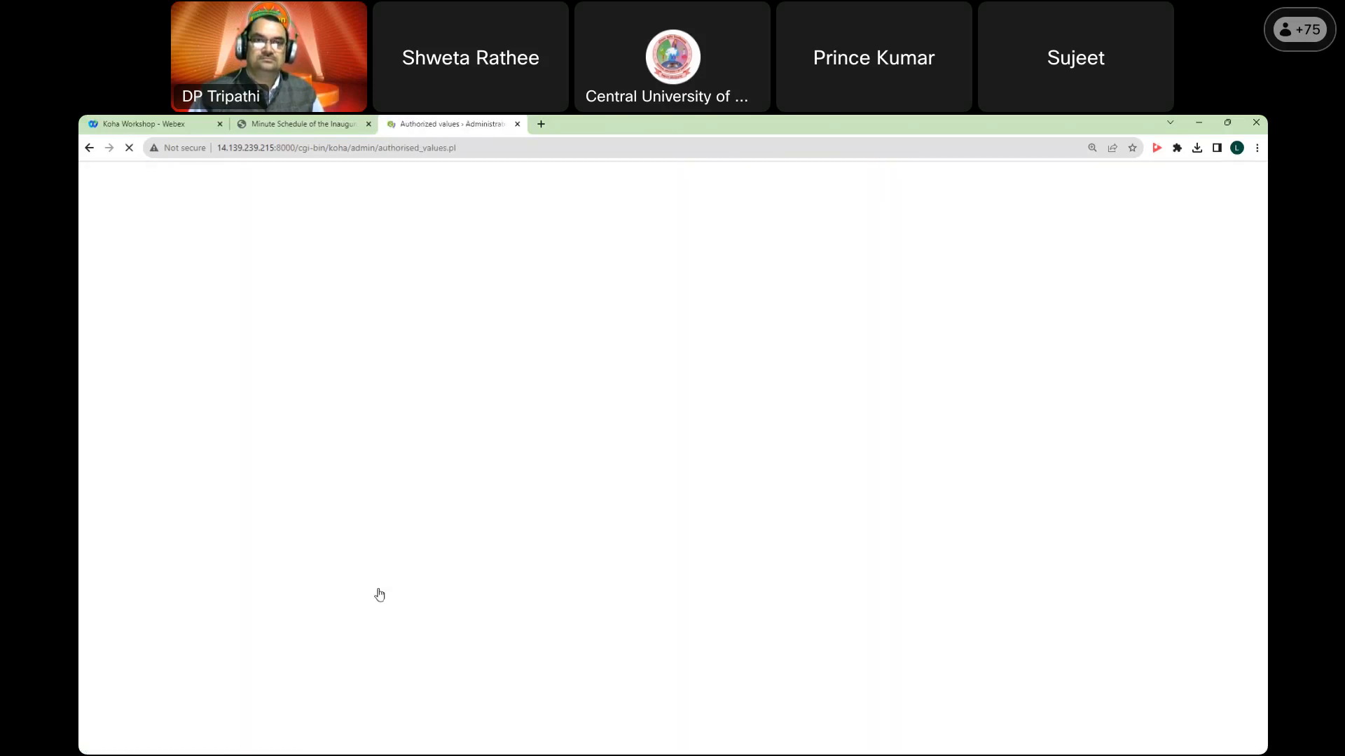
Step: Move to the second page of authorized value categories and find the LOC row
scroll(450, 457, down, 3)
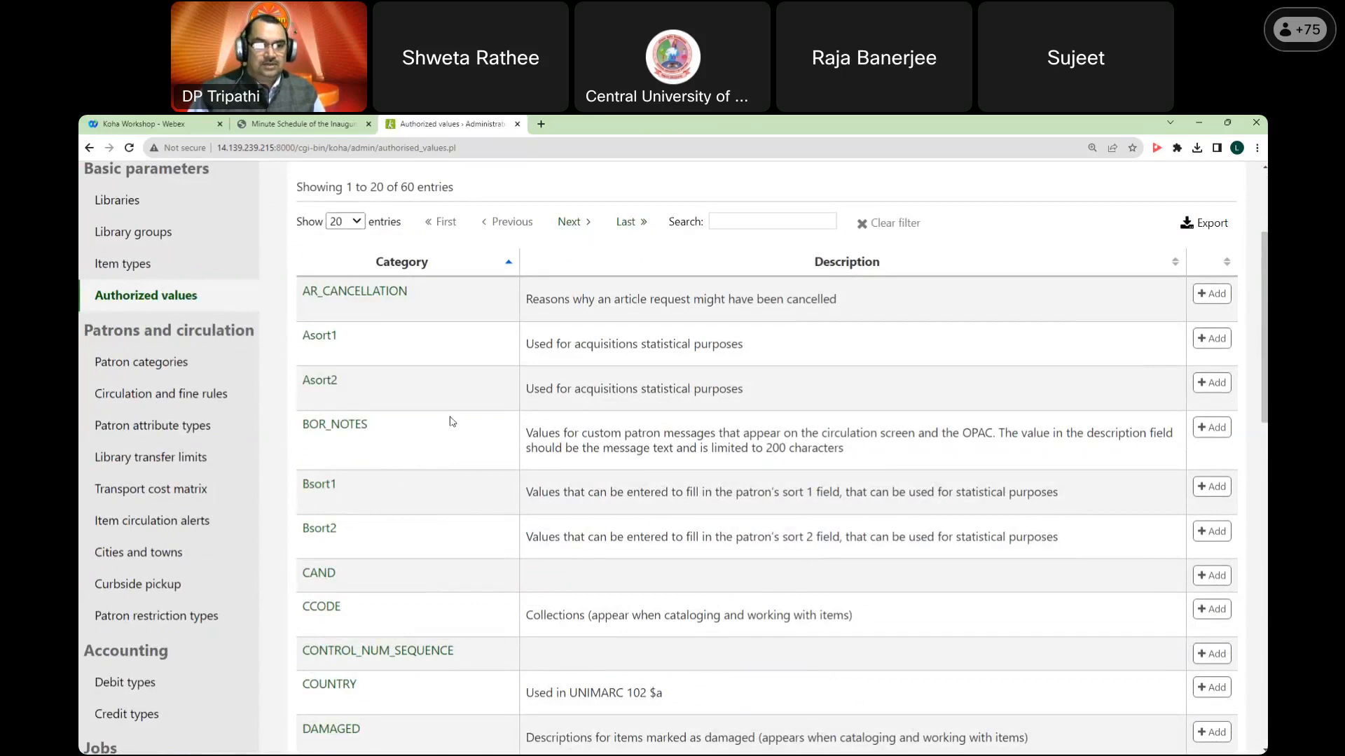
scroll(452, 421, down, 8)
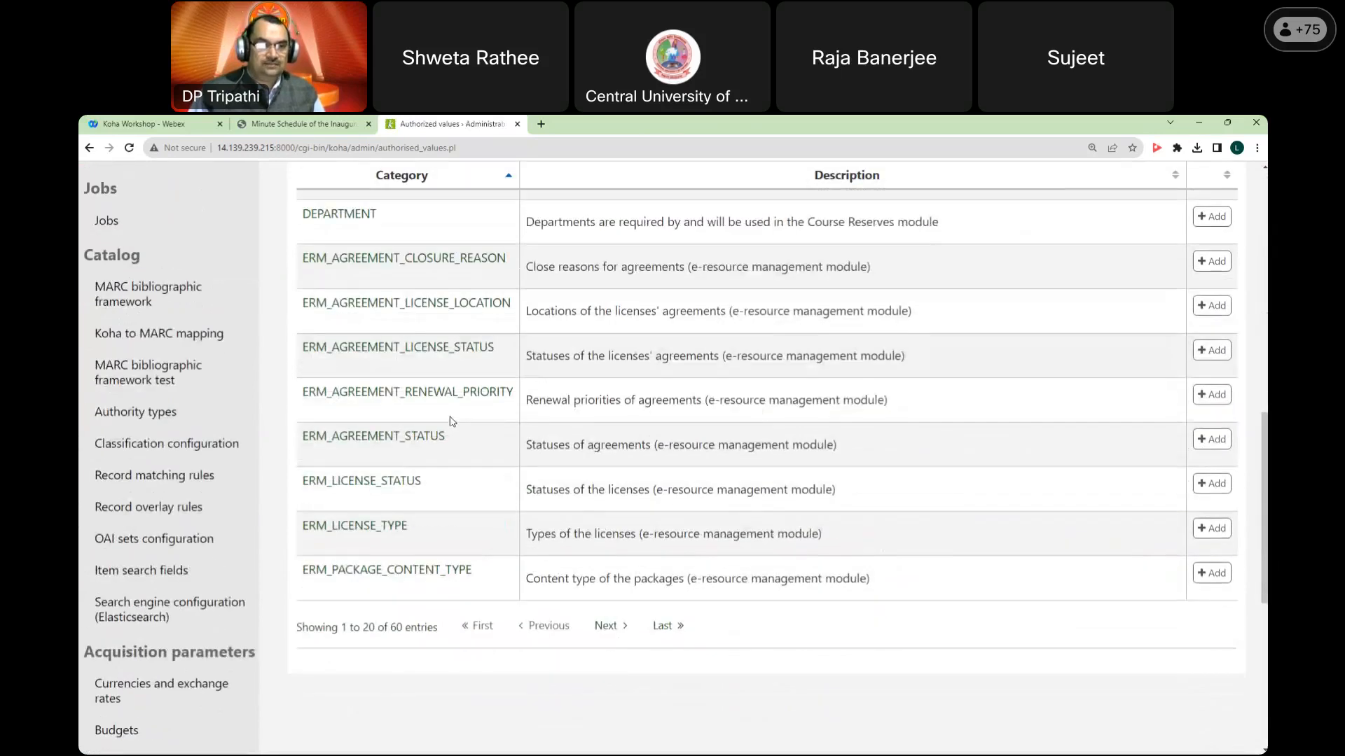
scroll(451, 421, up, 4)
scroll(490, 561, down, 3)
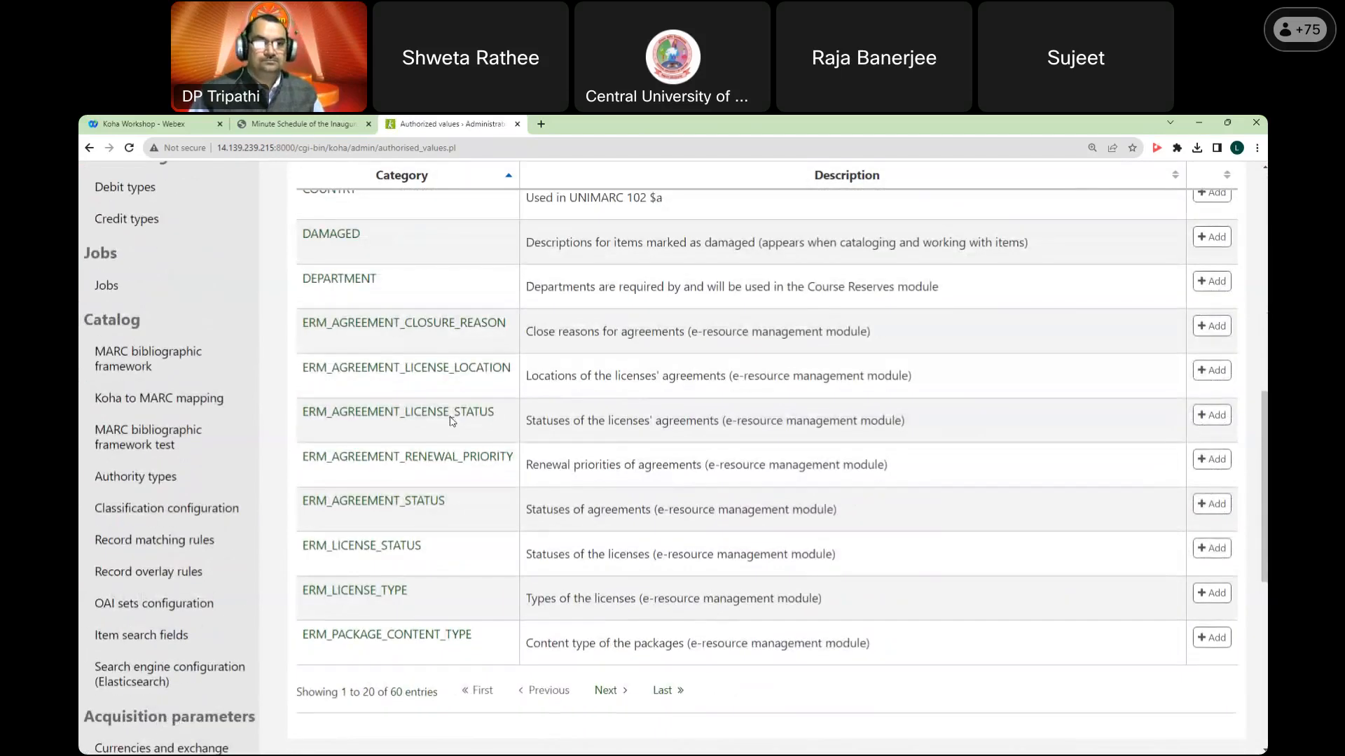
click(605, 687)
scroll(482, 466, up, 4)
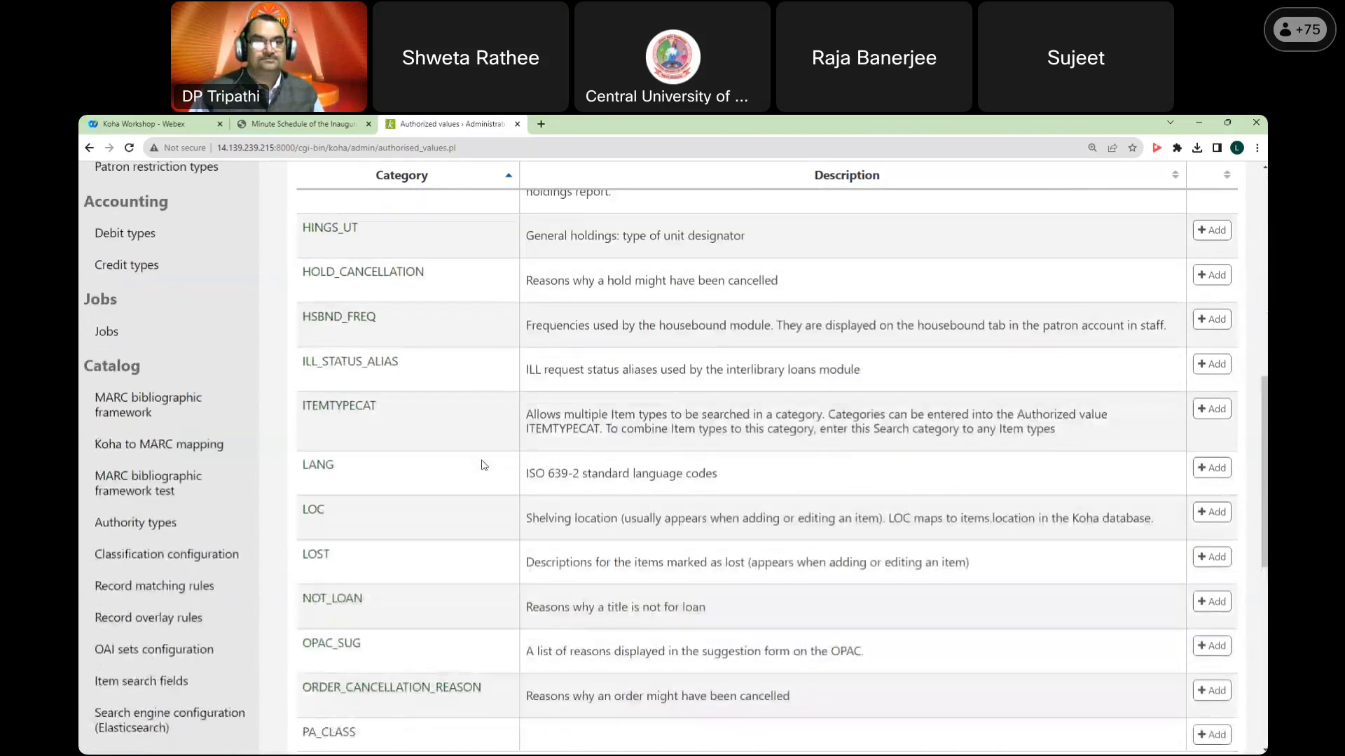
scroll(326, 591, down, 2)
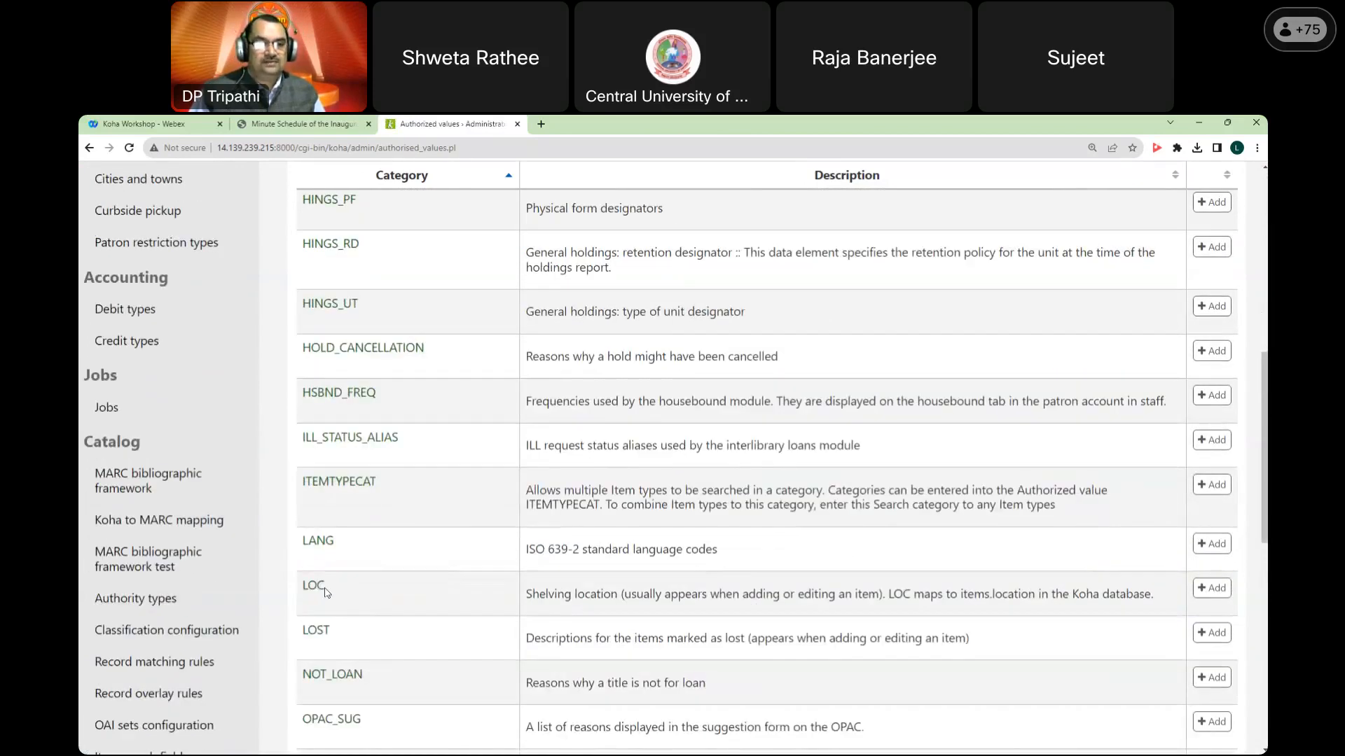
click(311, 530)
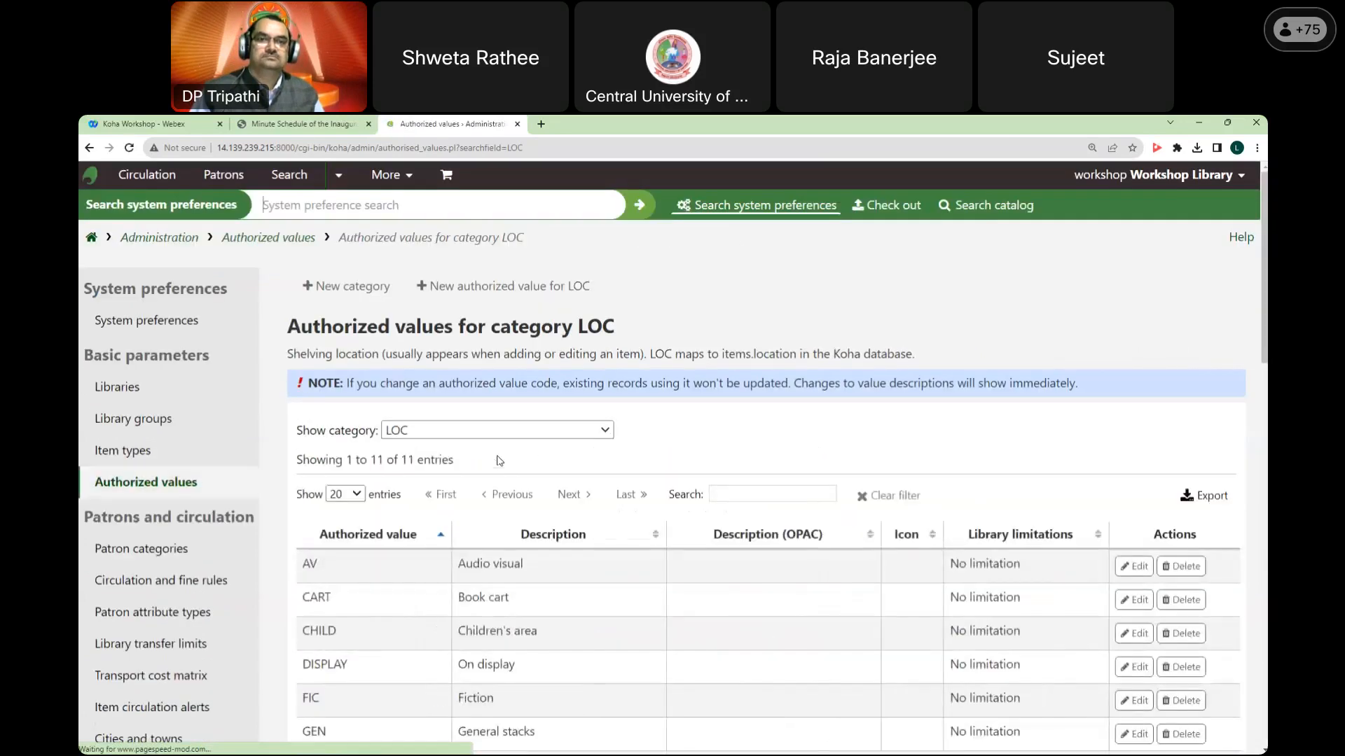
scroll(376, 452, down, 3)
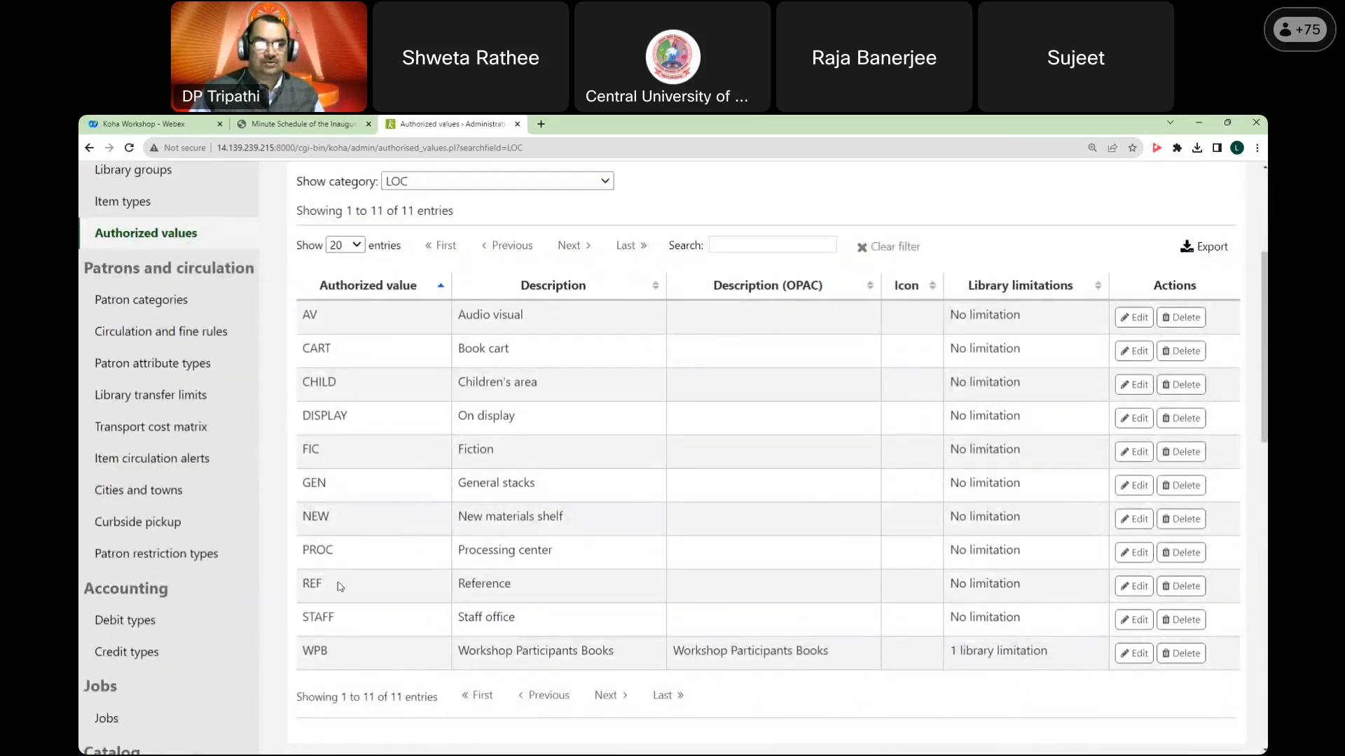
double_click(324, 650)
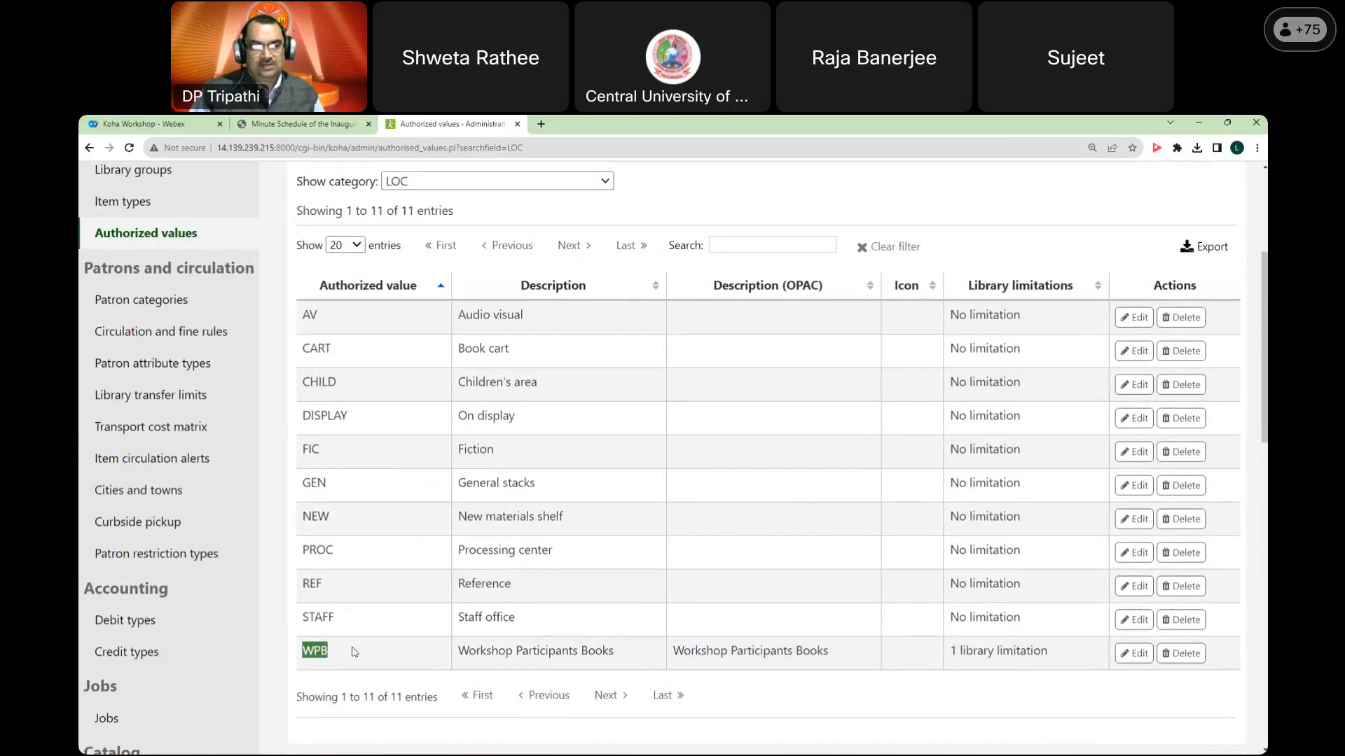
scroll(480, 354, up, 4)
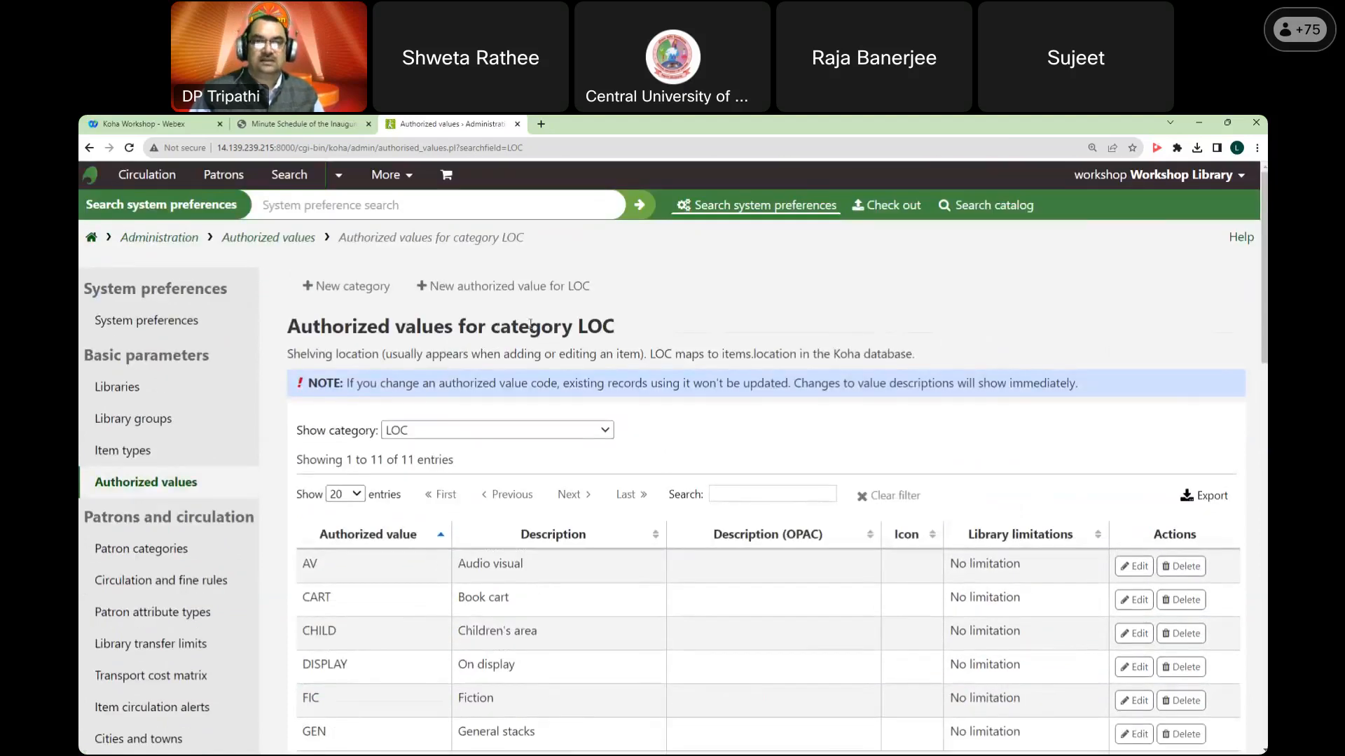
triple_click(591, 326)
click(690, 308)
right_click(689, 289)
click(707, 296)
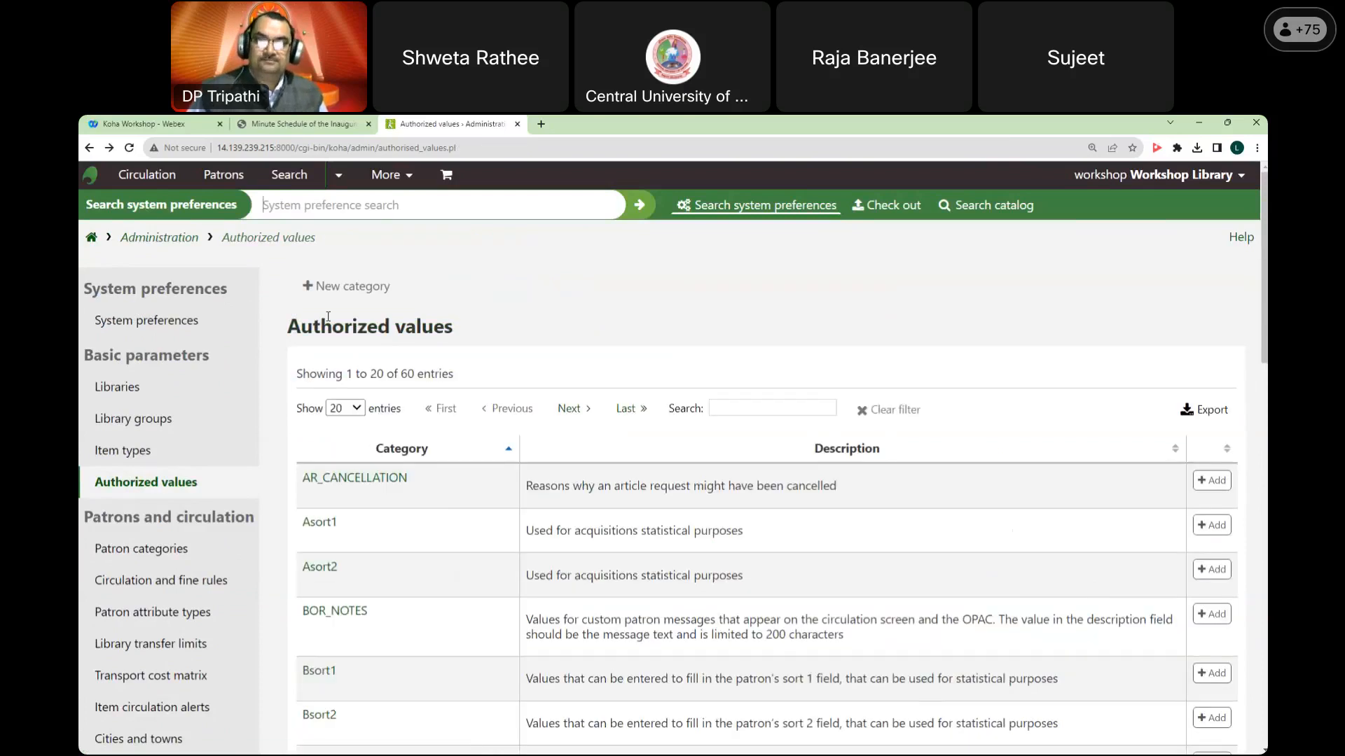
click(188, 484)
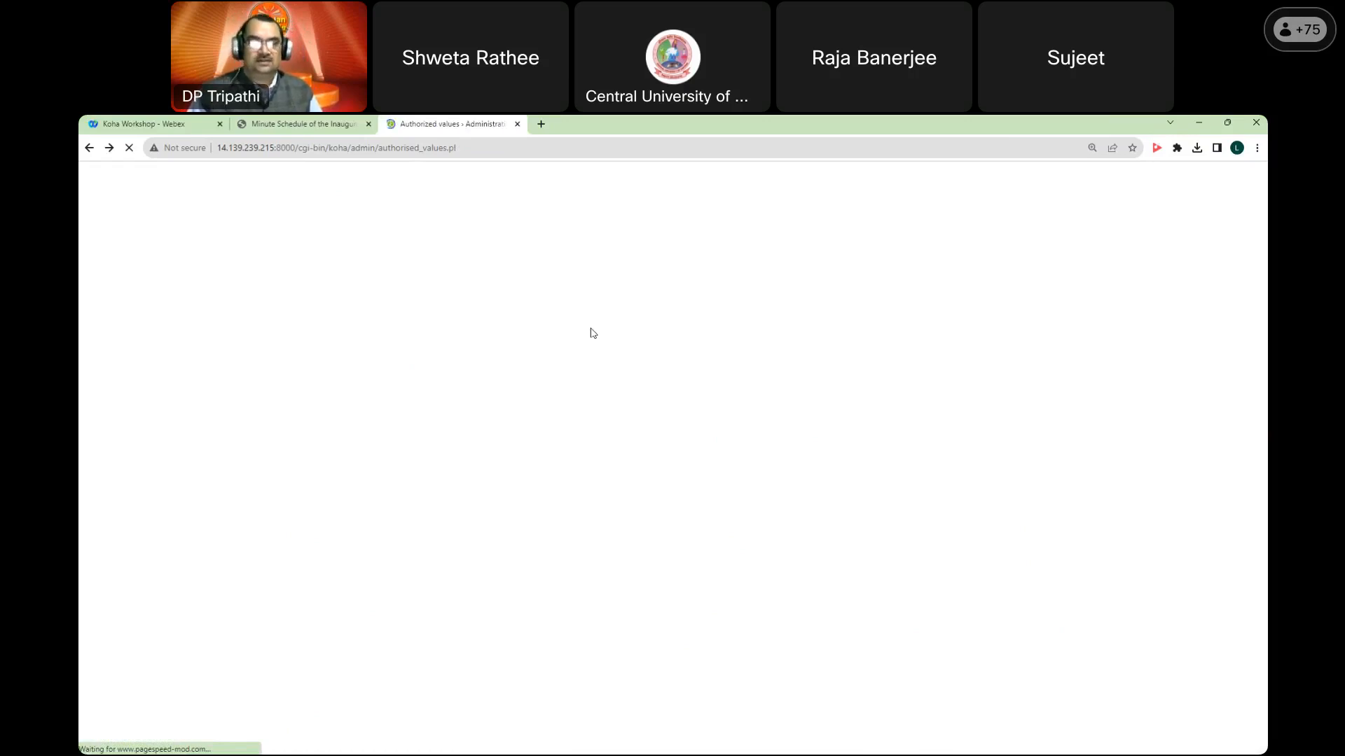
click(129, 148)
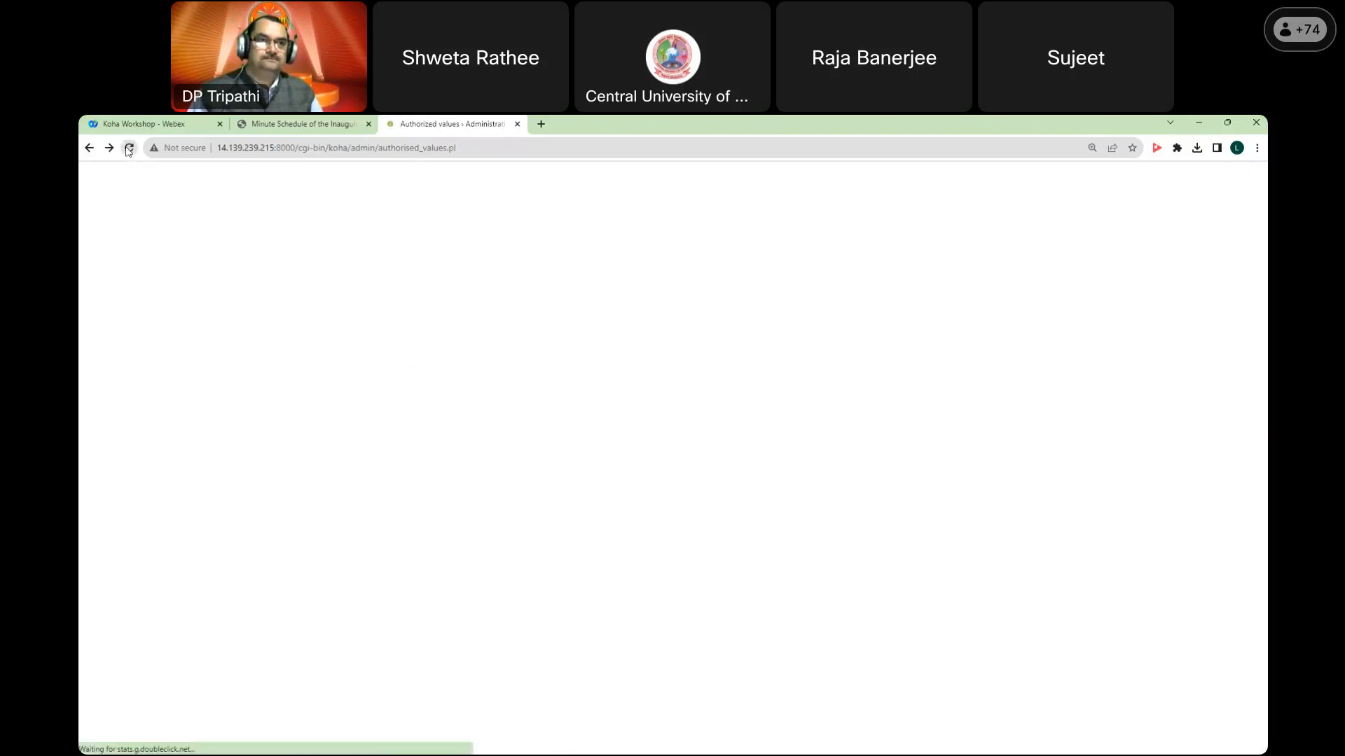
click(129, 148)
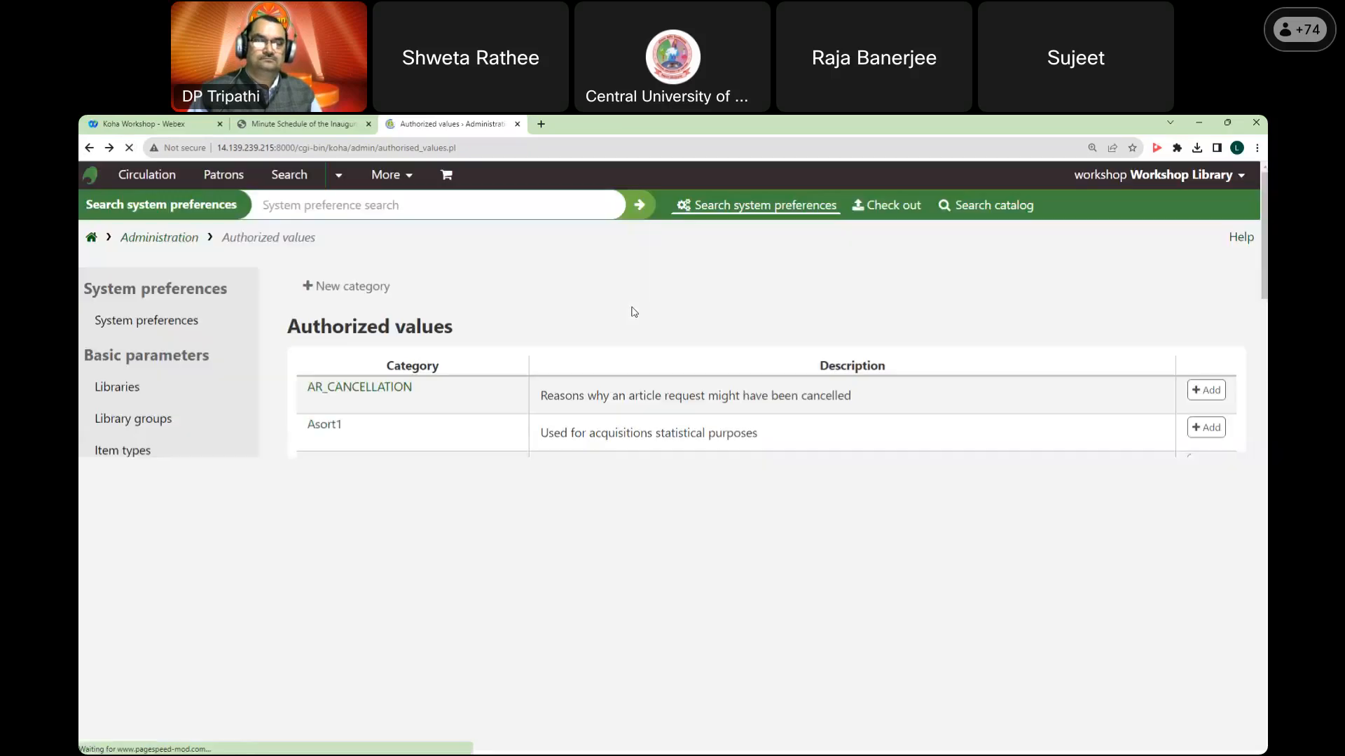
scroll(557, 430, down, 2)
scroll(557, 431, down, 3)
scroll(533, 421, up, 5)
click(364, 291)
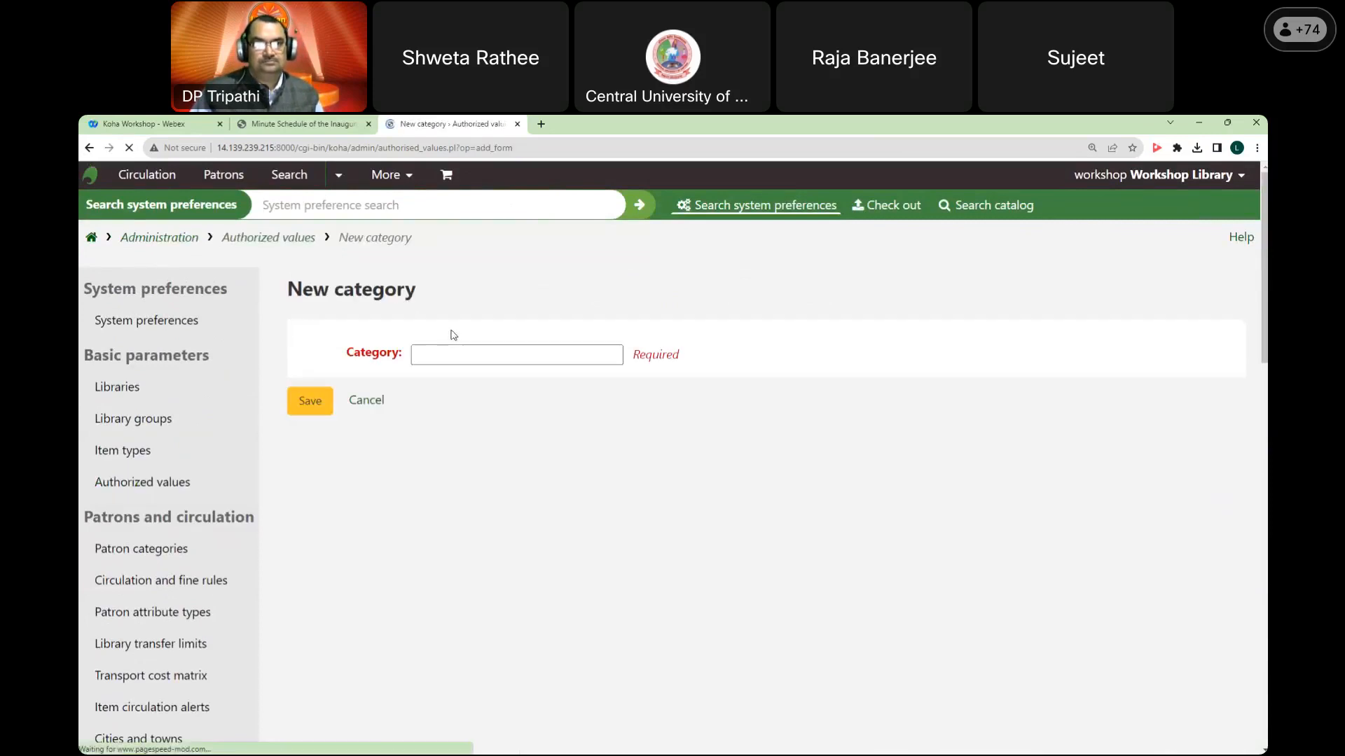
Step: Create the new authorized value category PN
text(PN)
click(308, 409)
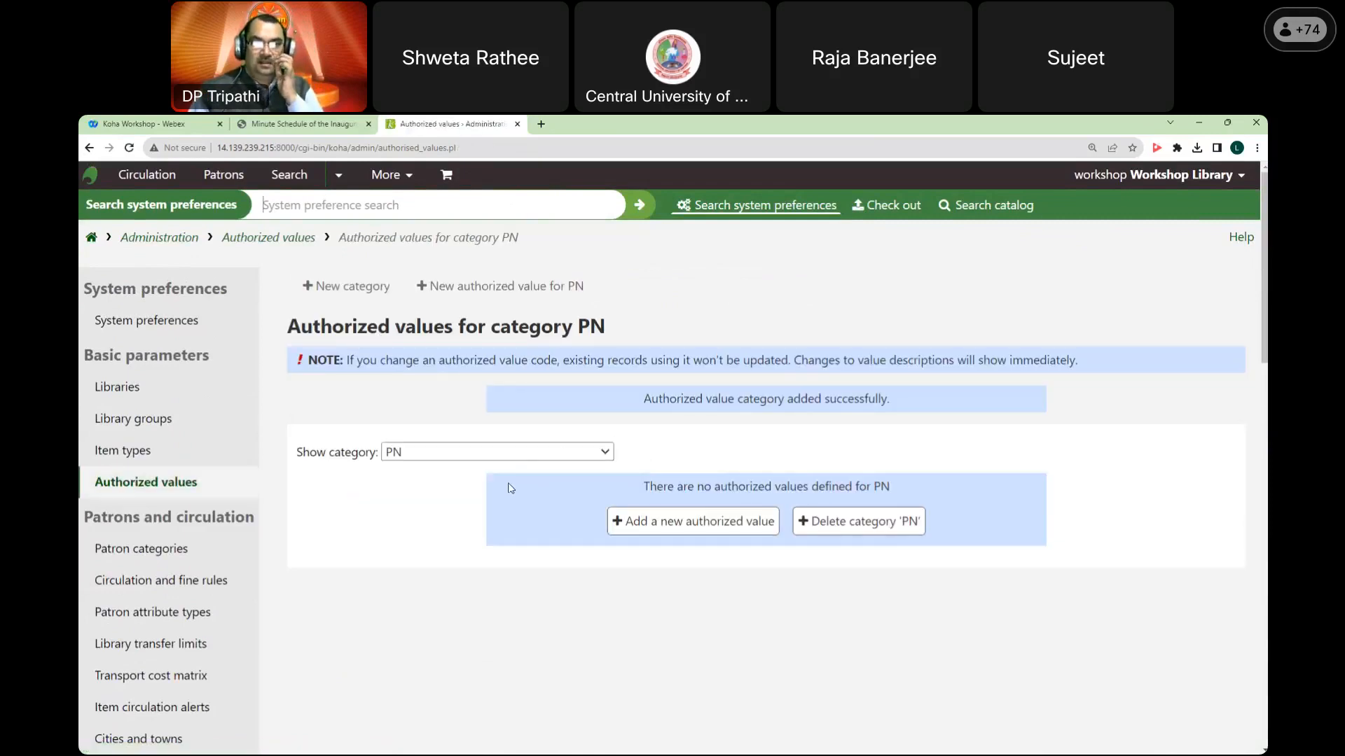
click(742, 532)
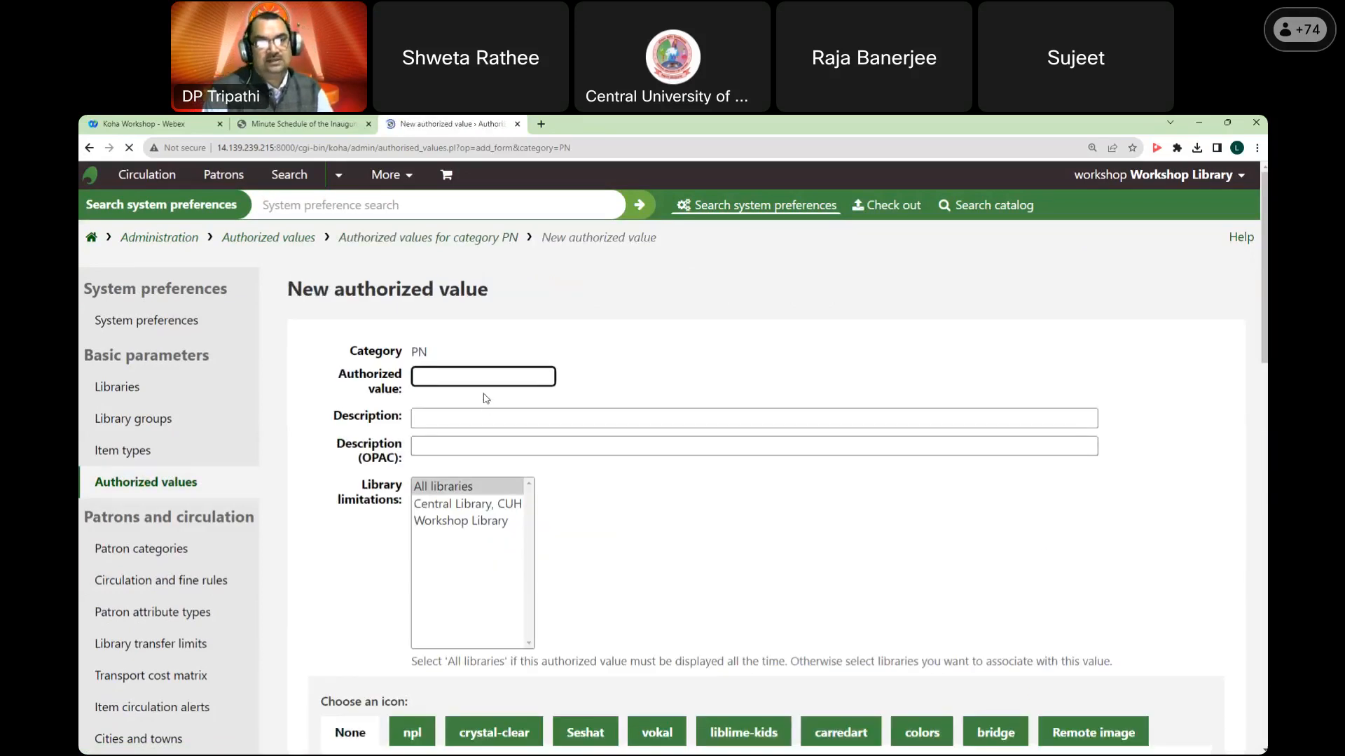
Step: Add value SRR to PN with 'Ranganathan, S. R.' as staff and OPAC descriptions
text(SRR)
key(Tab)
text(S. R. Rana)
key(BackSpace)
key(BackSpace)
key(BackSpace)
key(BackSpace)
key(BackSpace)
key(BackSpace)
key(BackSpace)
key(BackSpace)
key(BackSpace)
text(Ranganathan, S. R.)
key(Tab)
text(Ranganathan, S. R.)
scroll(483, 490, down, 2)
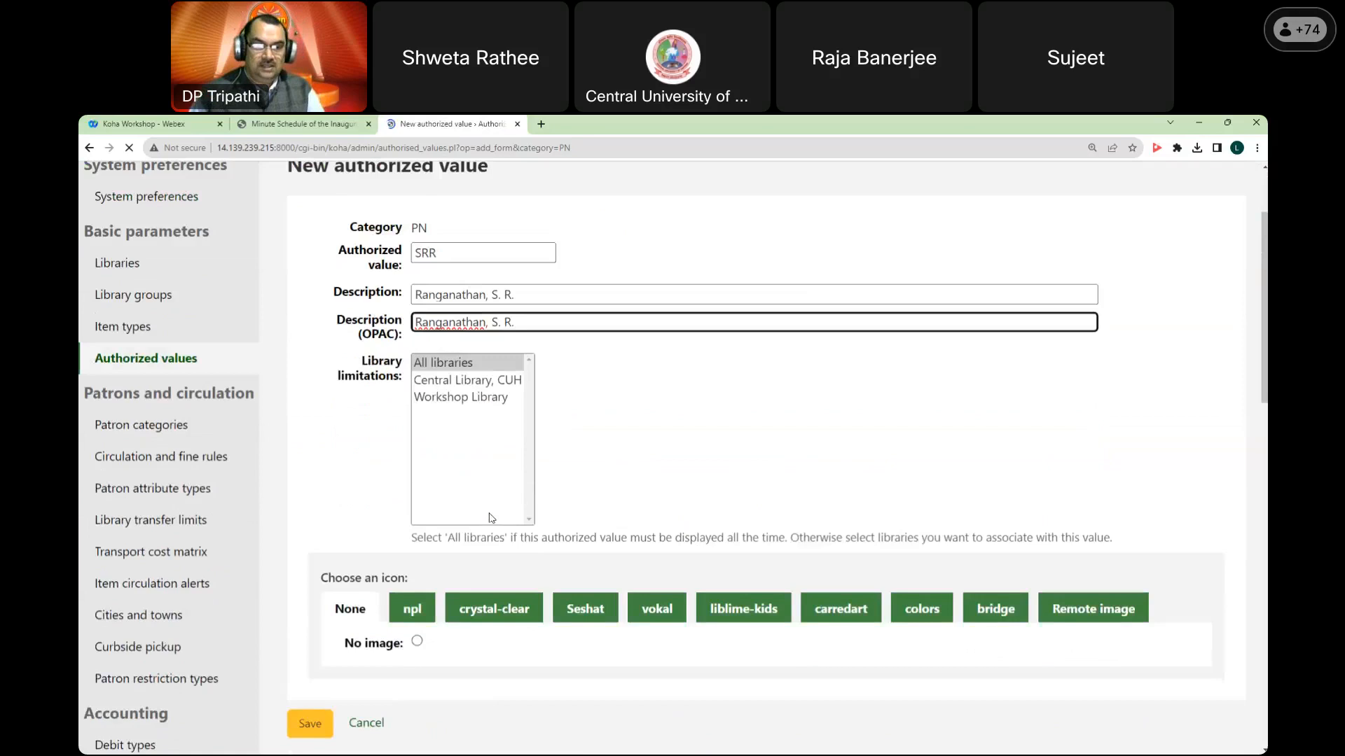
scroll(491, 519, down, 1)
click(310, 660)
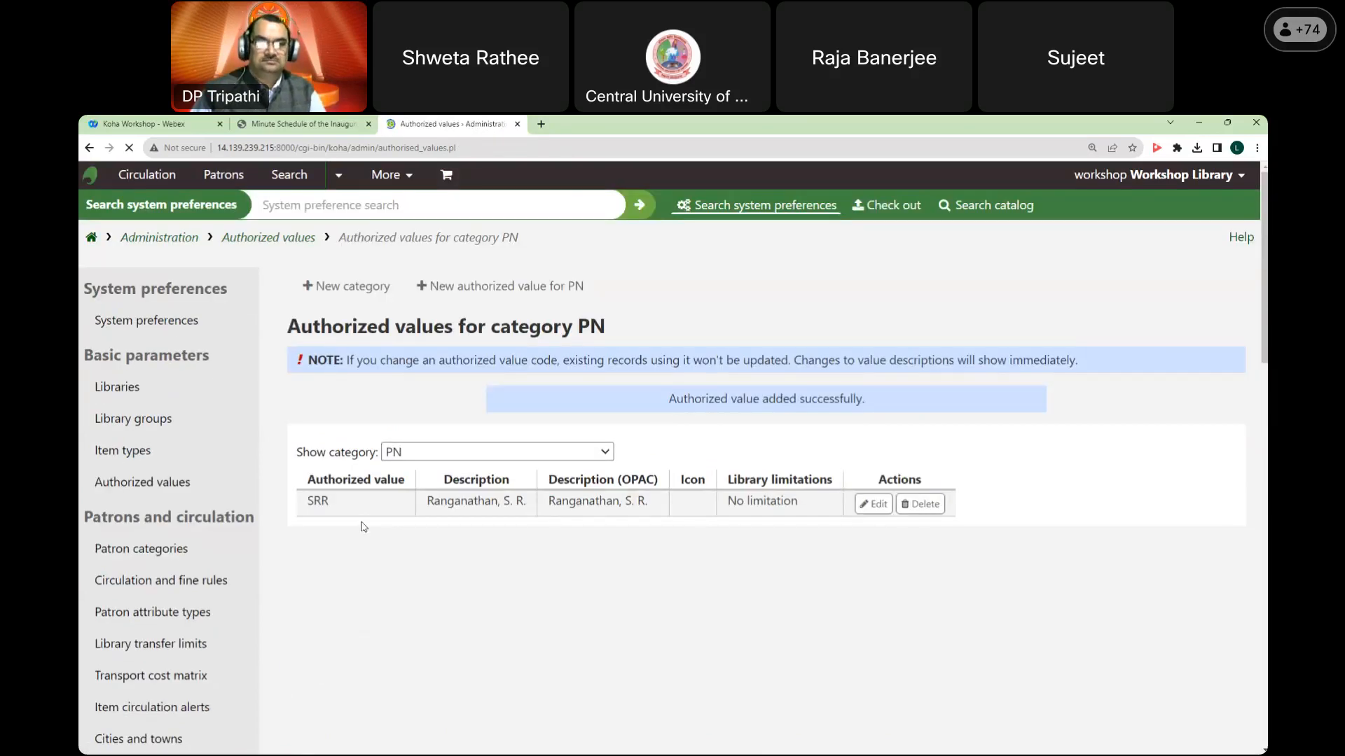
click(501, 296)
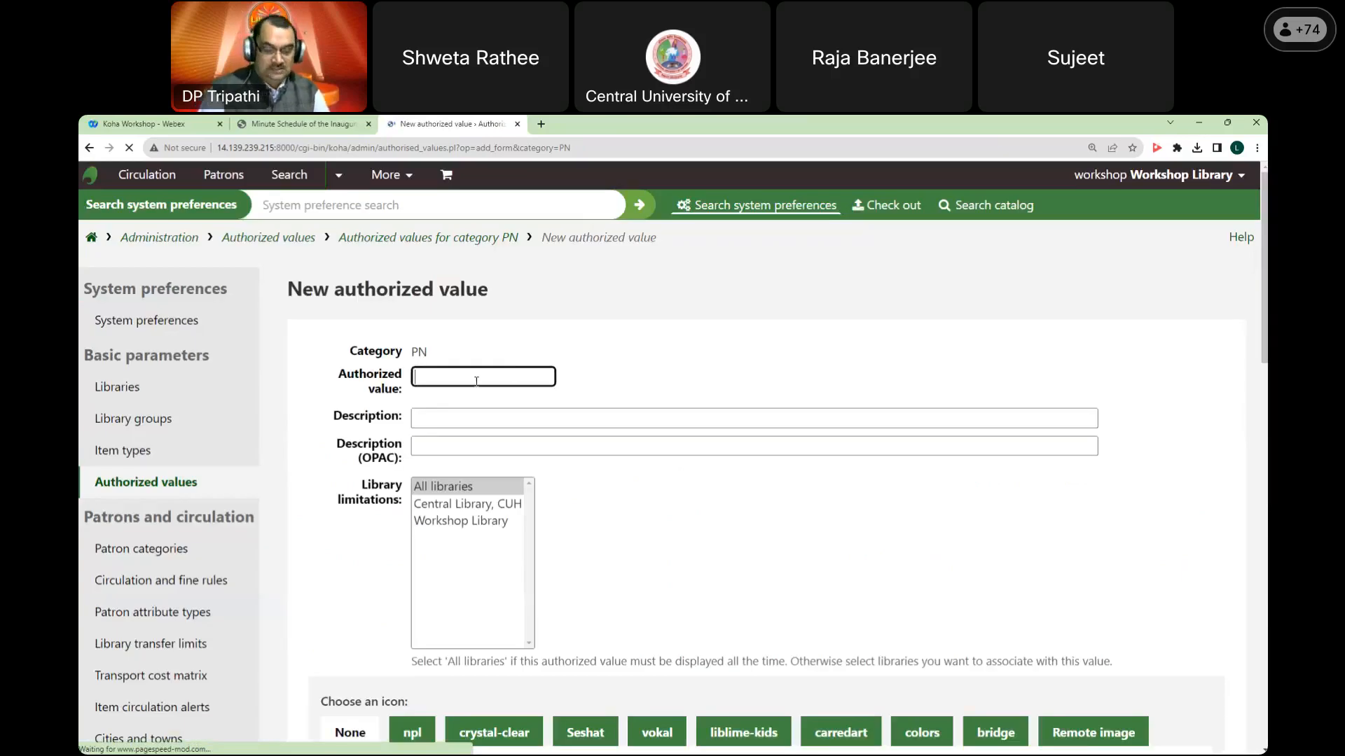
text(KK)
key(Tab)
text(K)
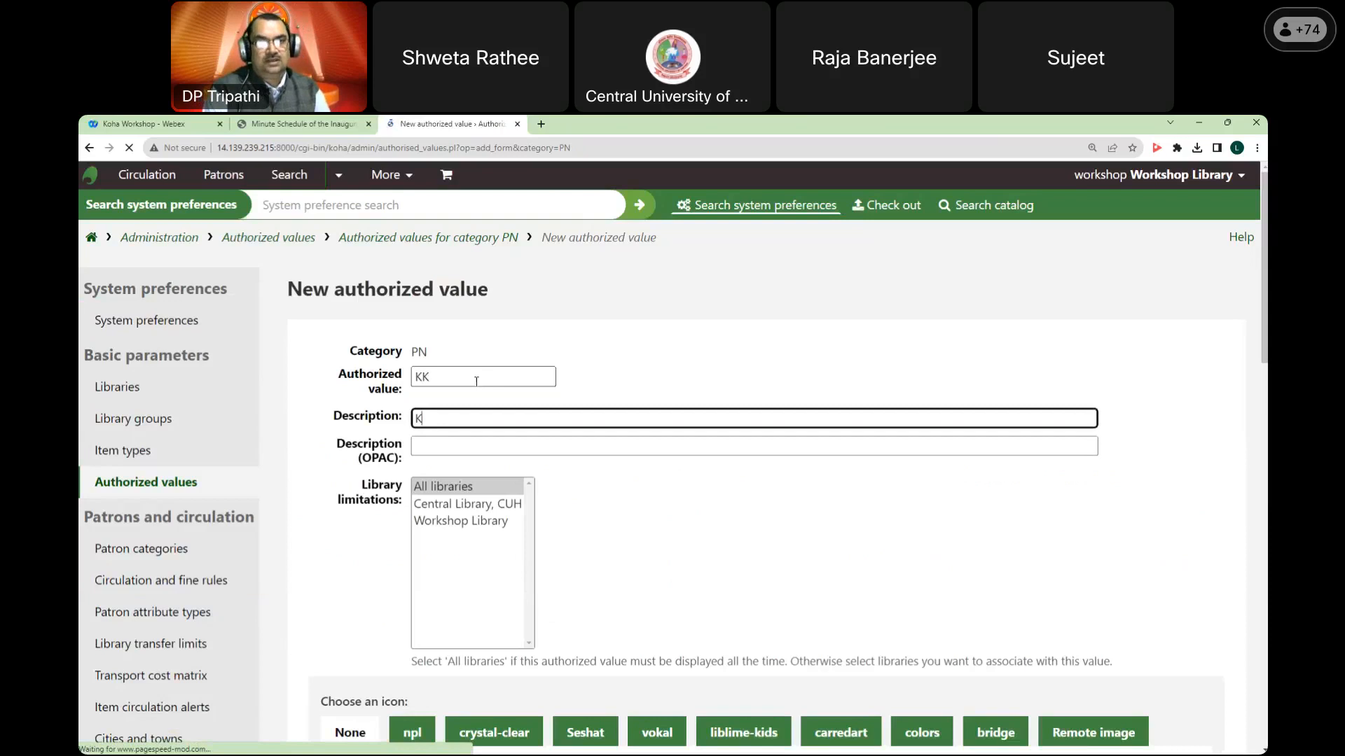
text(rishna Kumar)
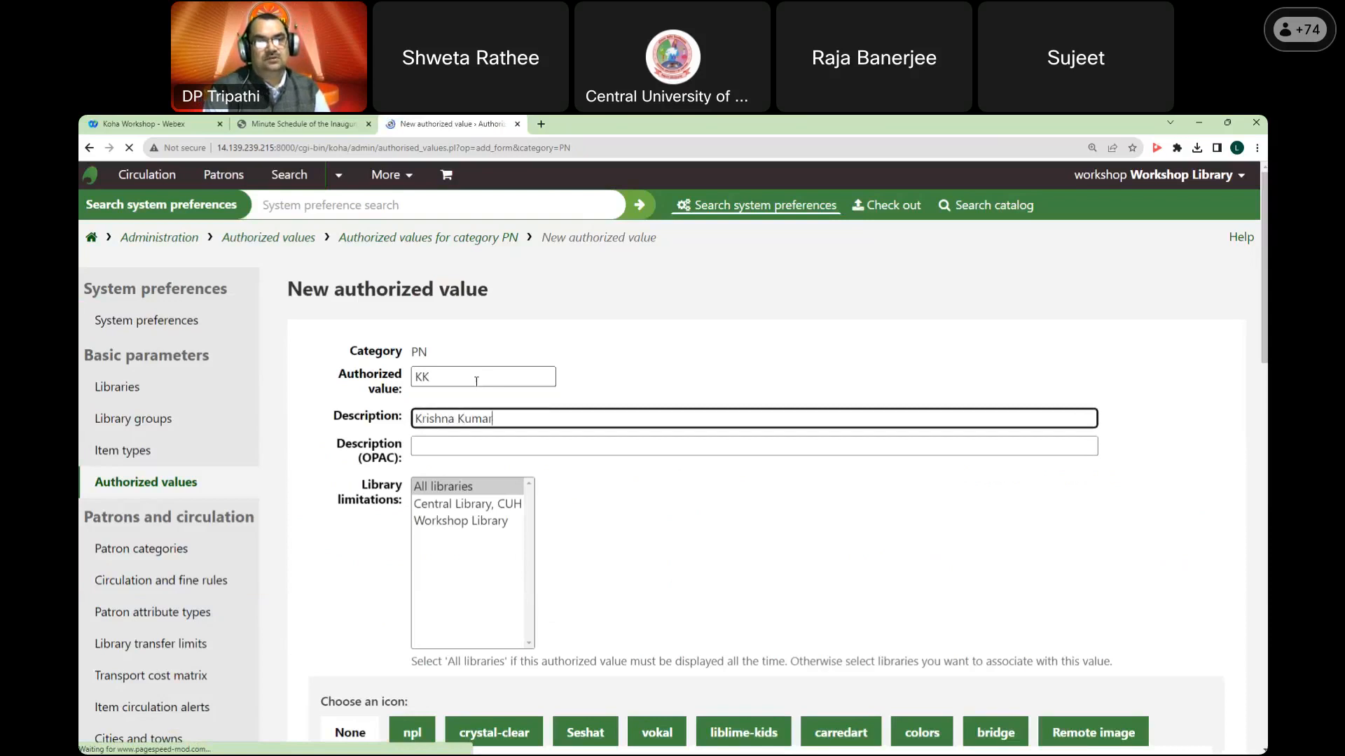
key(Tab)
text(Krishna Kumar)
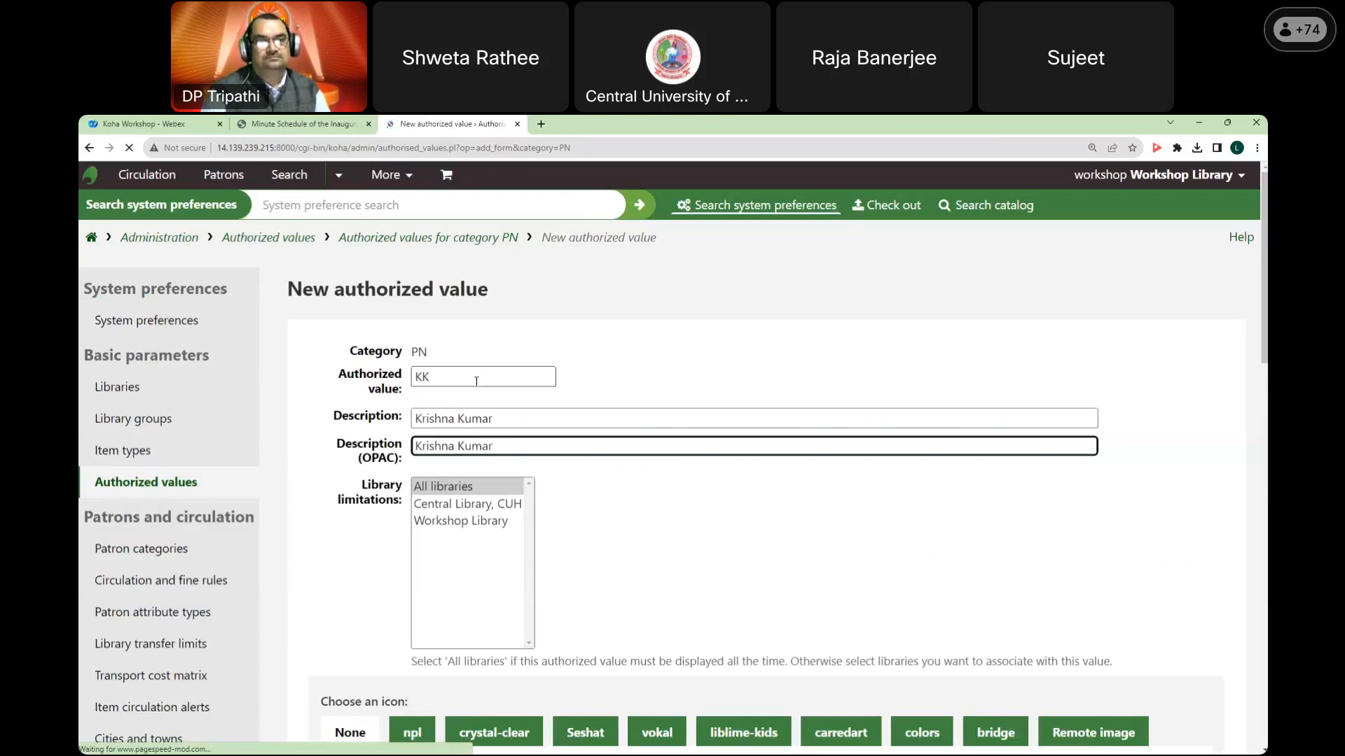
scroll(477, 382, down, 5)
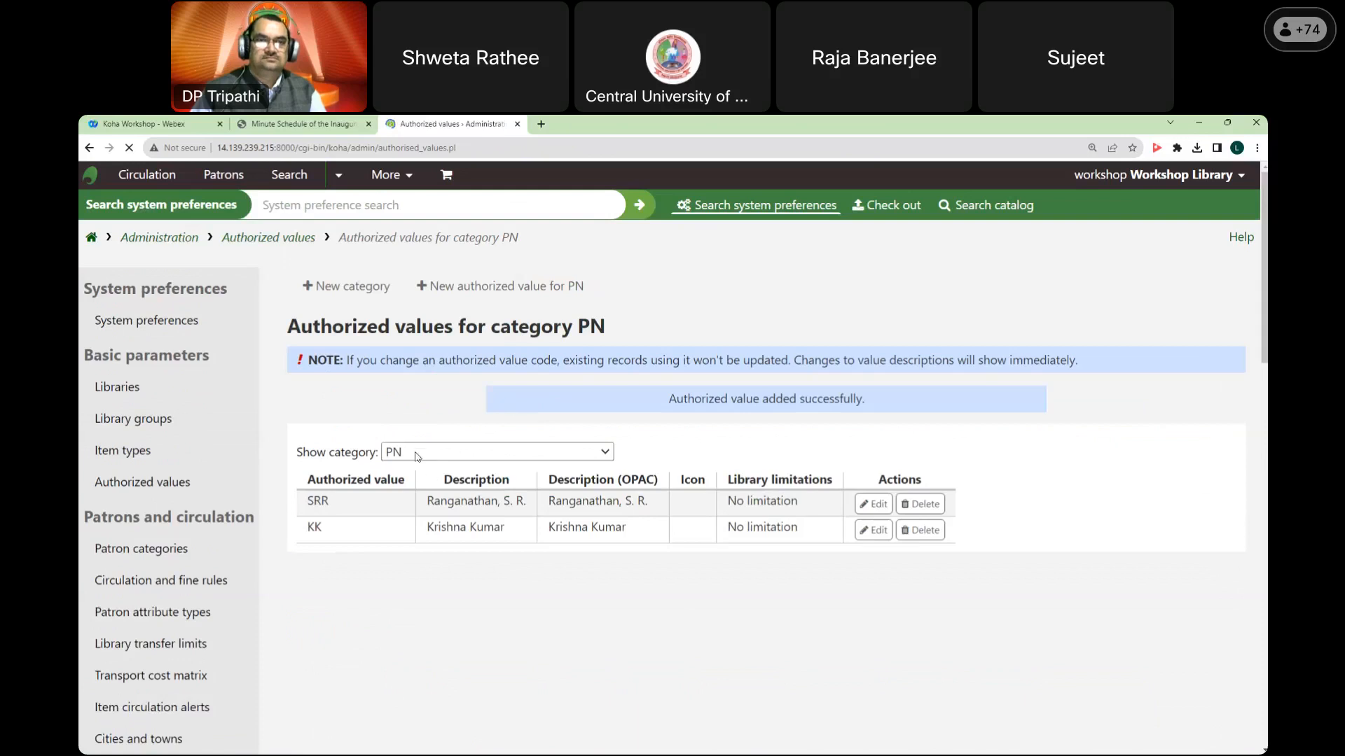
click(522, 293)
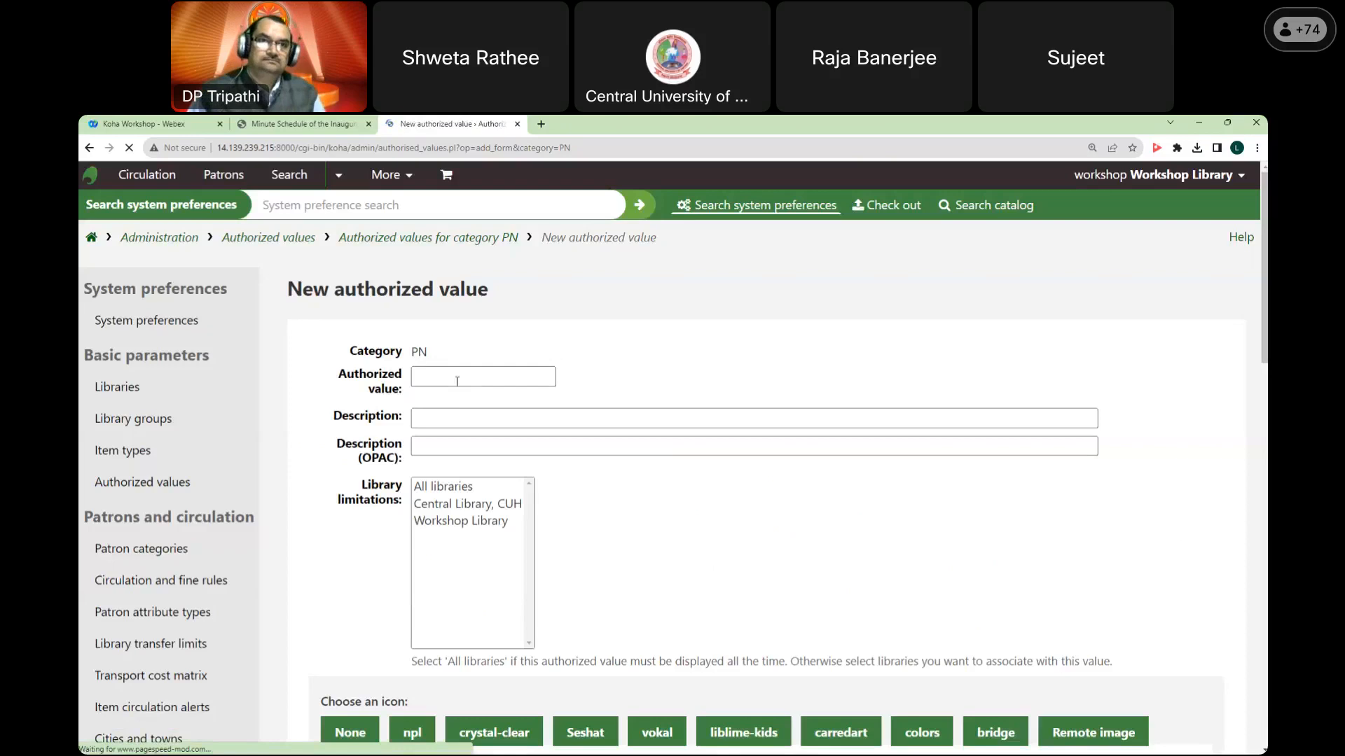
click(453, 375)
text(SMT)
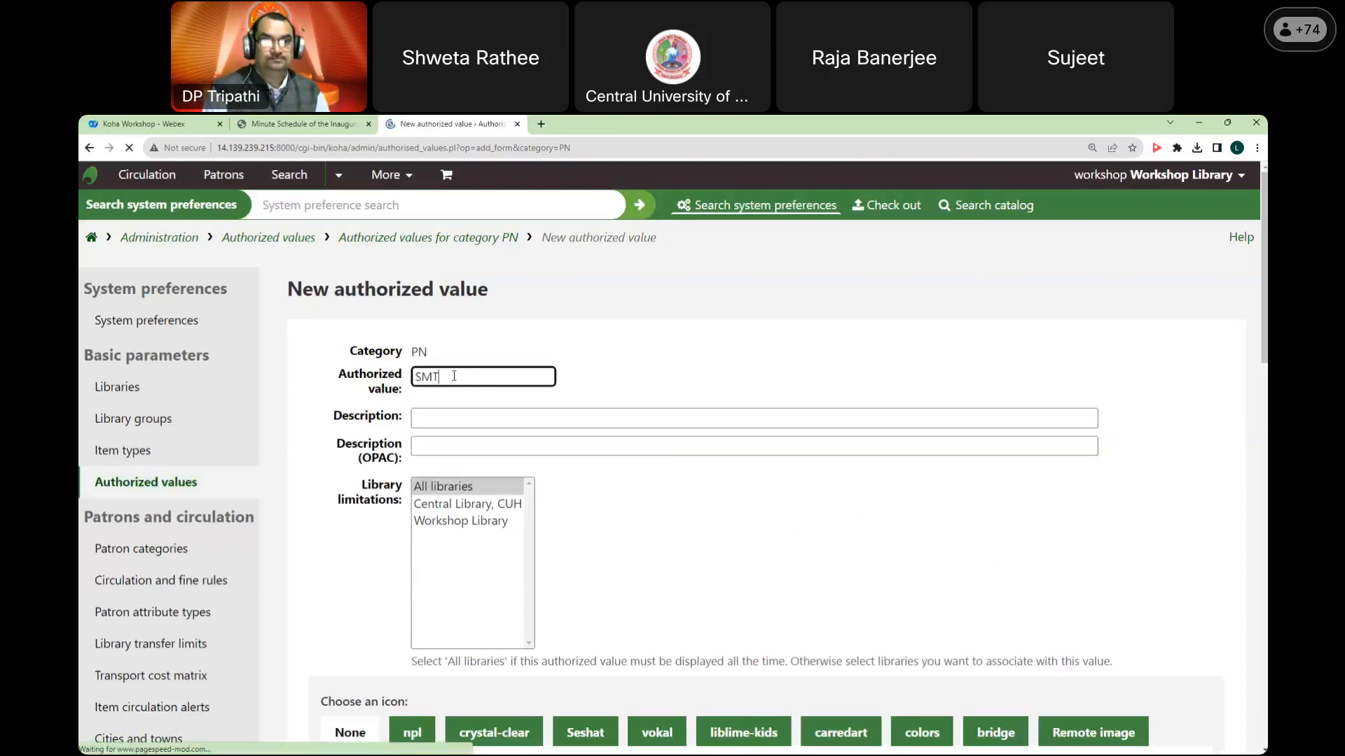
key(Tab)
text(Tr)
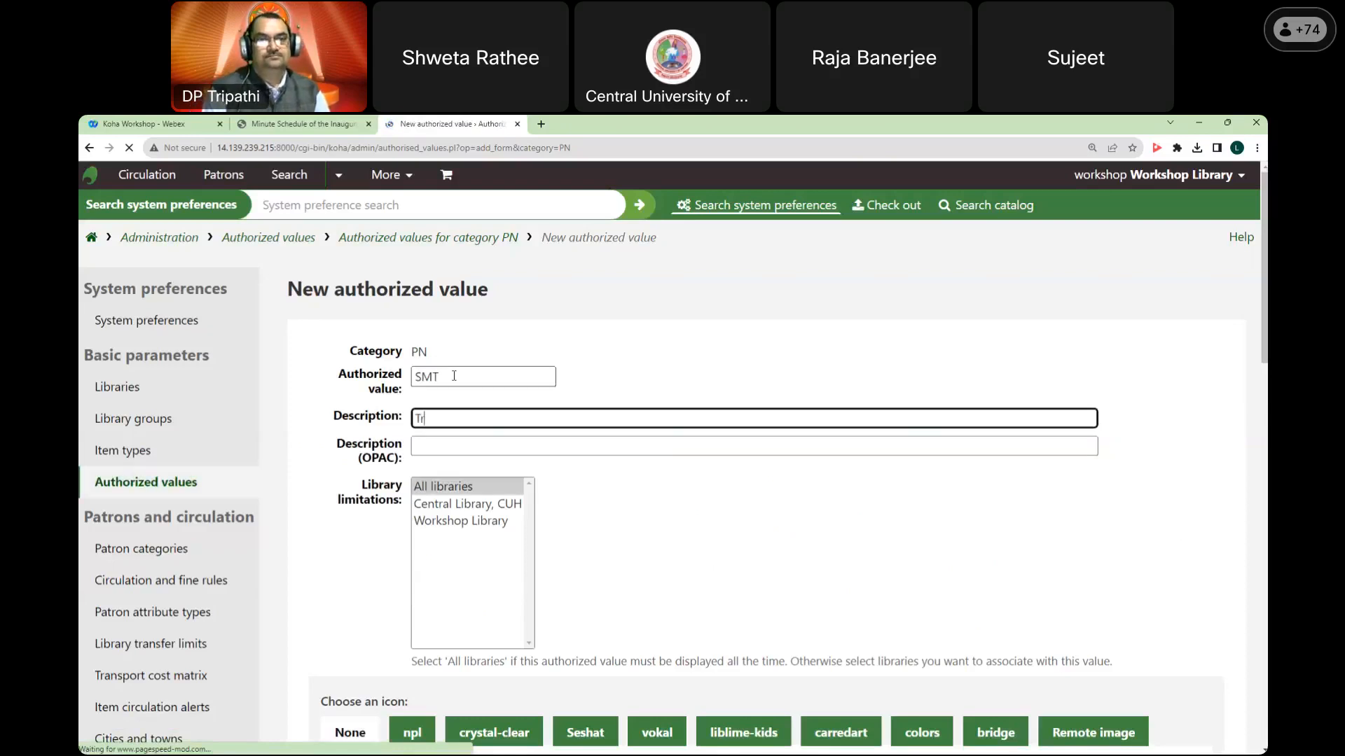
text(ipathi, S. M.)
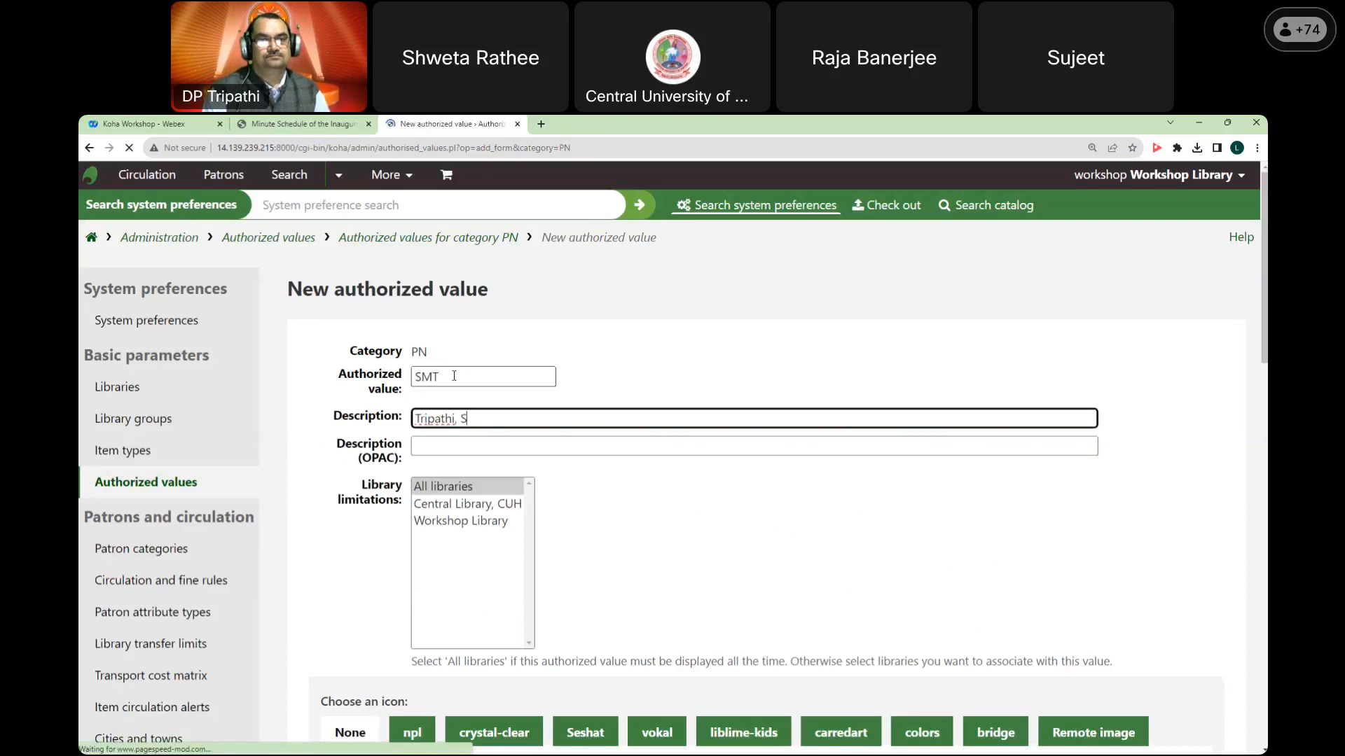
key(Tab)
text(Tripathi, )
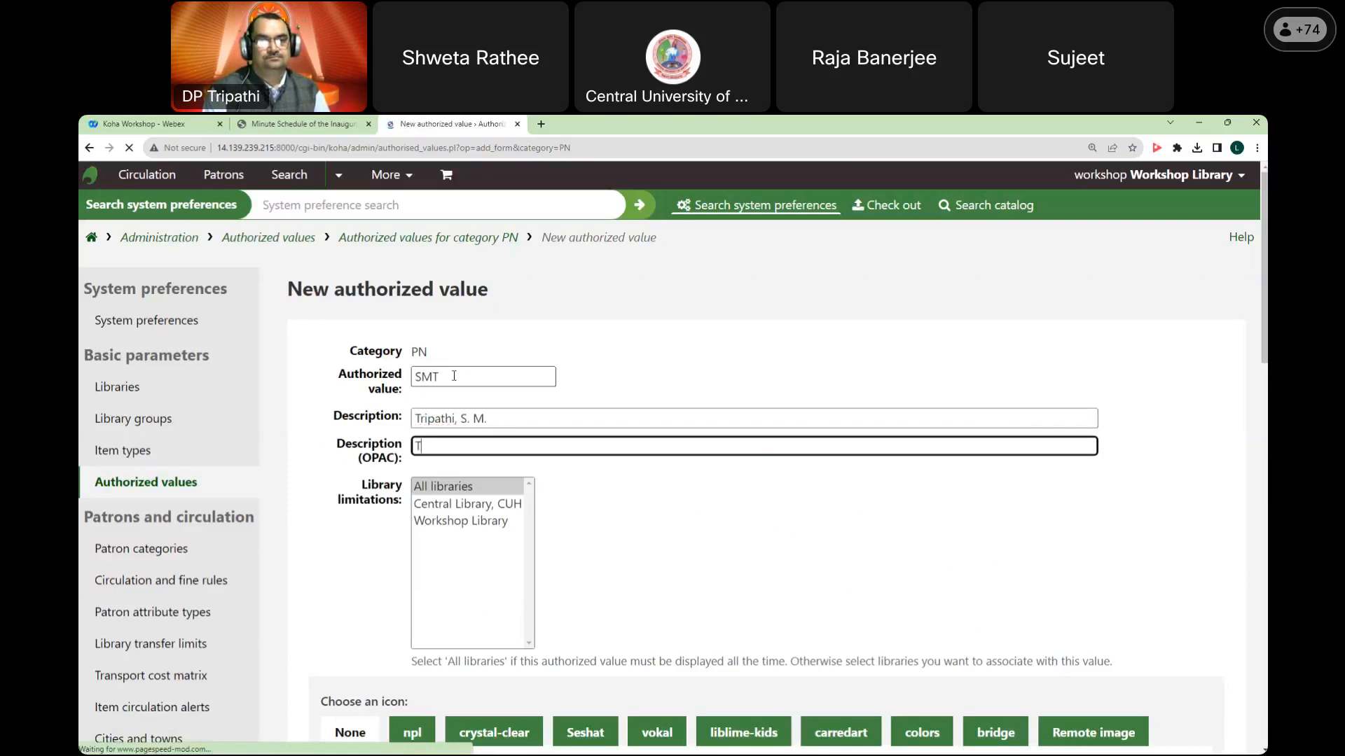
text(S. M.)
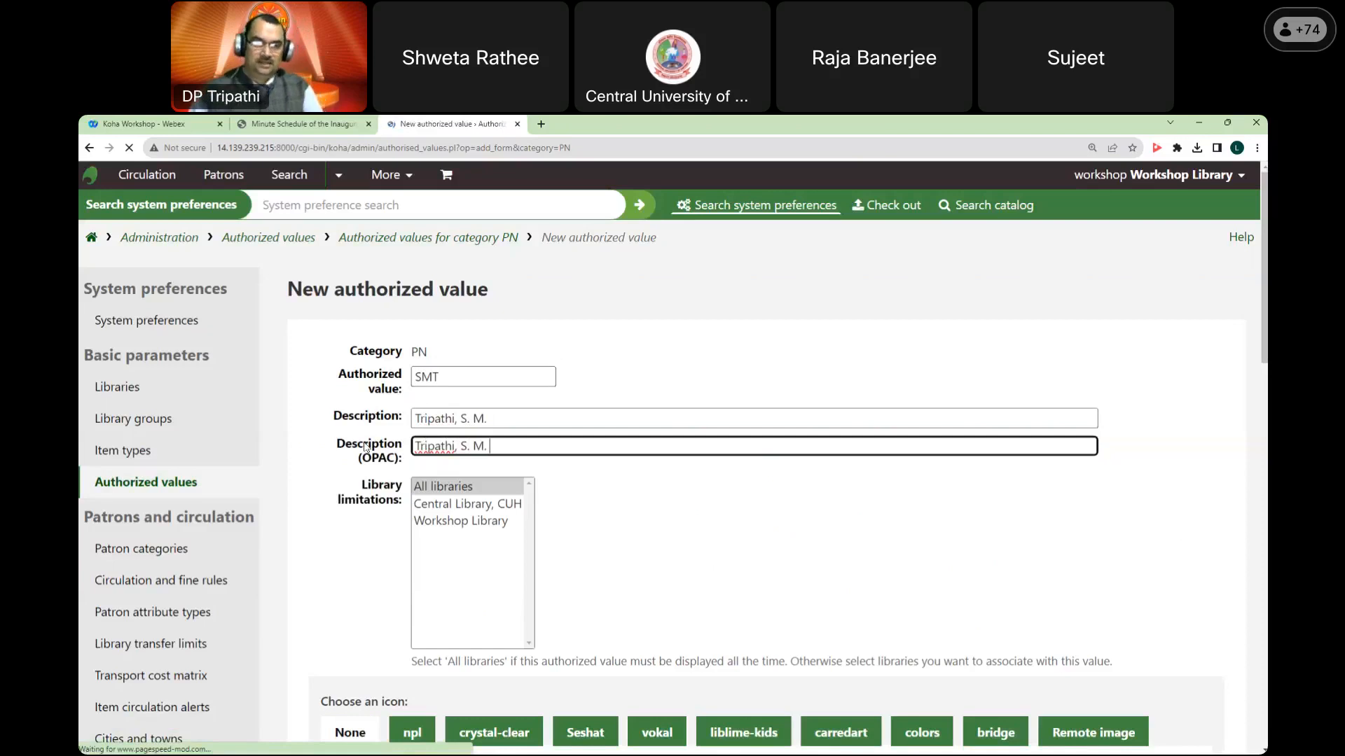
scroll(454, 420, down, 4)
click(316, 544)
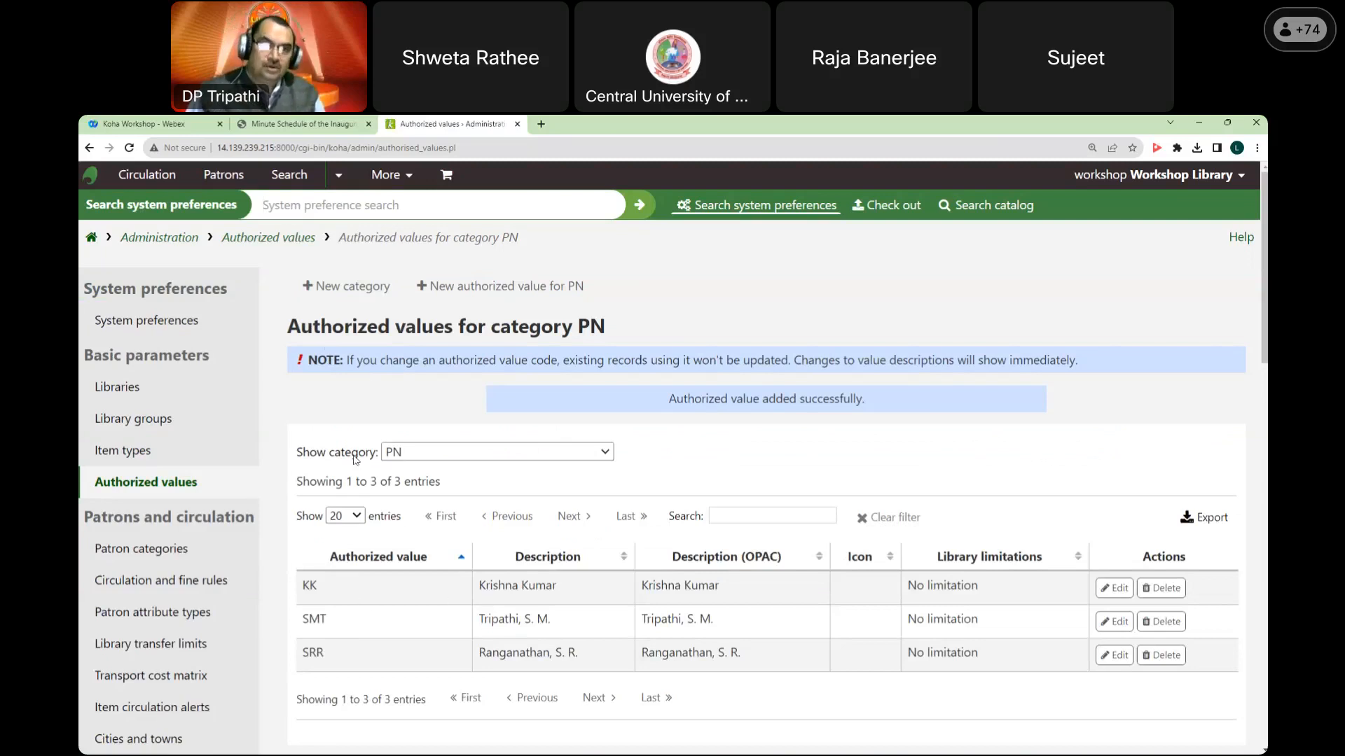
Step: Highlight the PN category code in the authorized values page heading
drag(289, 327, 605, 328)
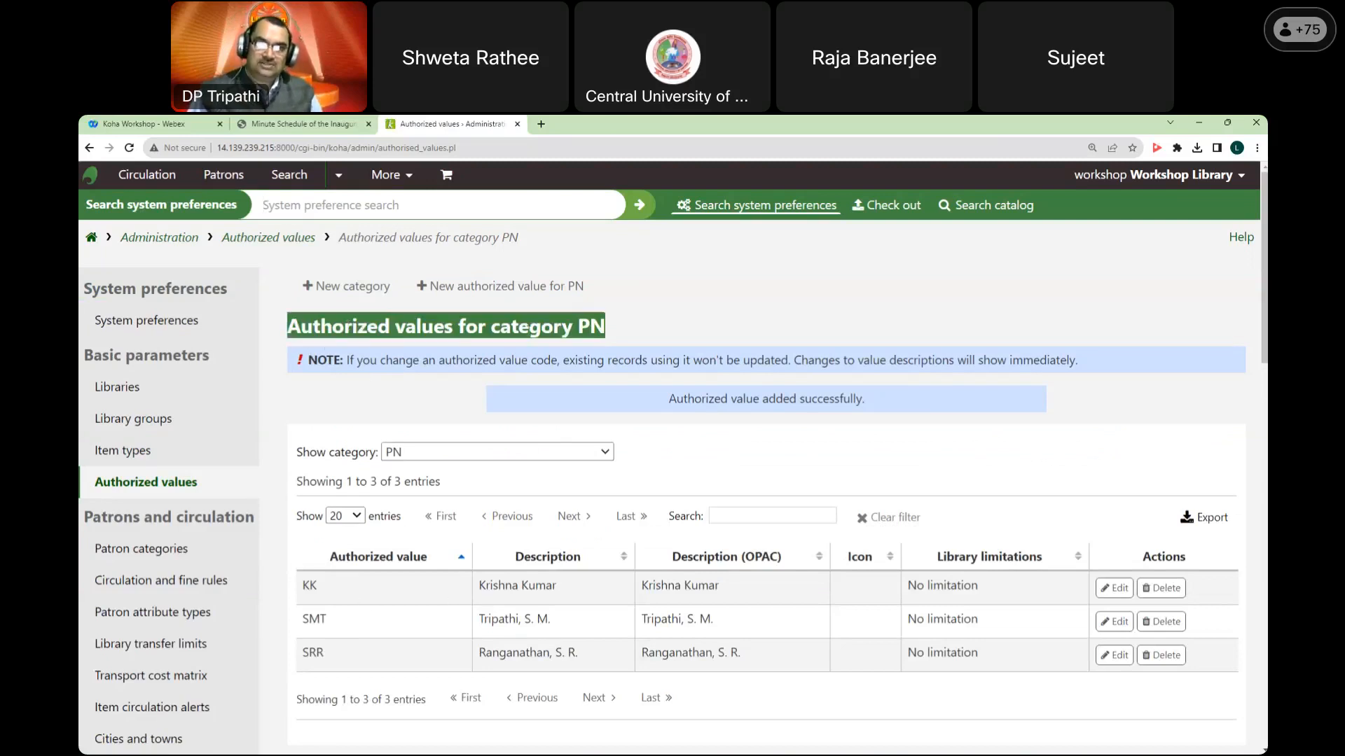
click(580, 329)
double_click(593, 326)
click(707, 317)
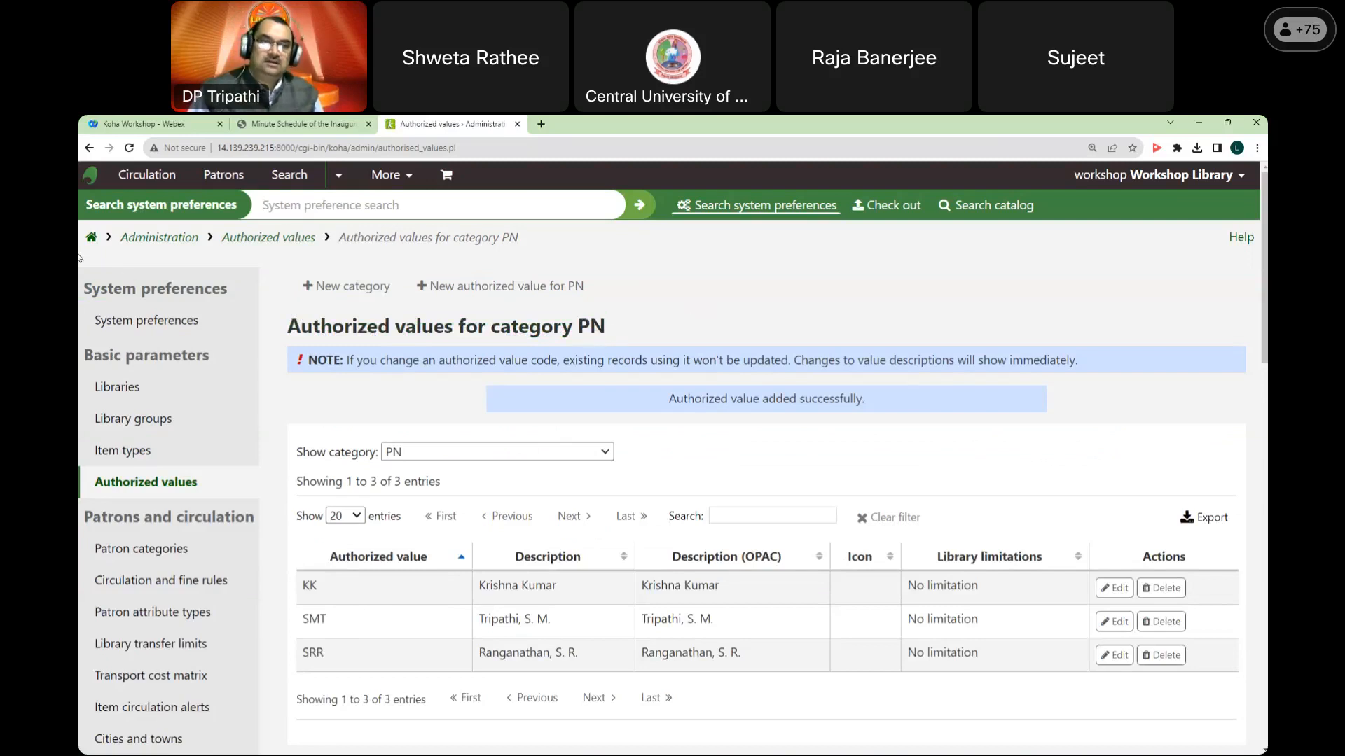
Step: Open the MARC structure of the WB framework via Koha administration
click(93, 239)
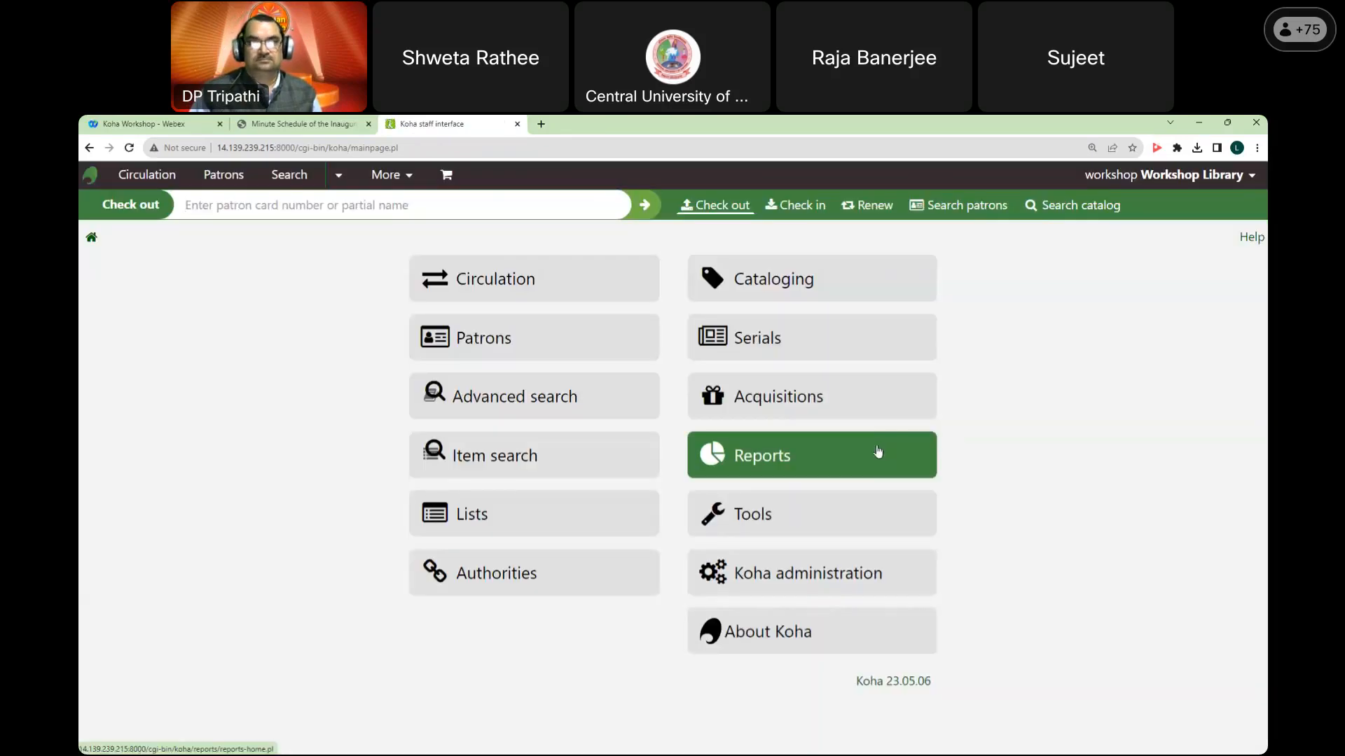
click(886, 580)
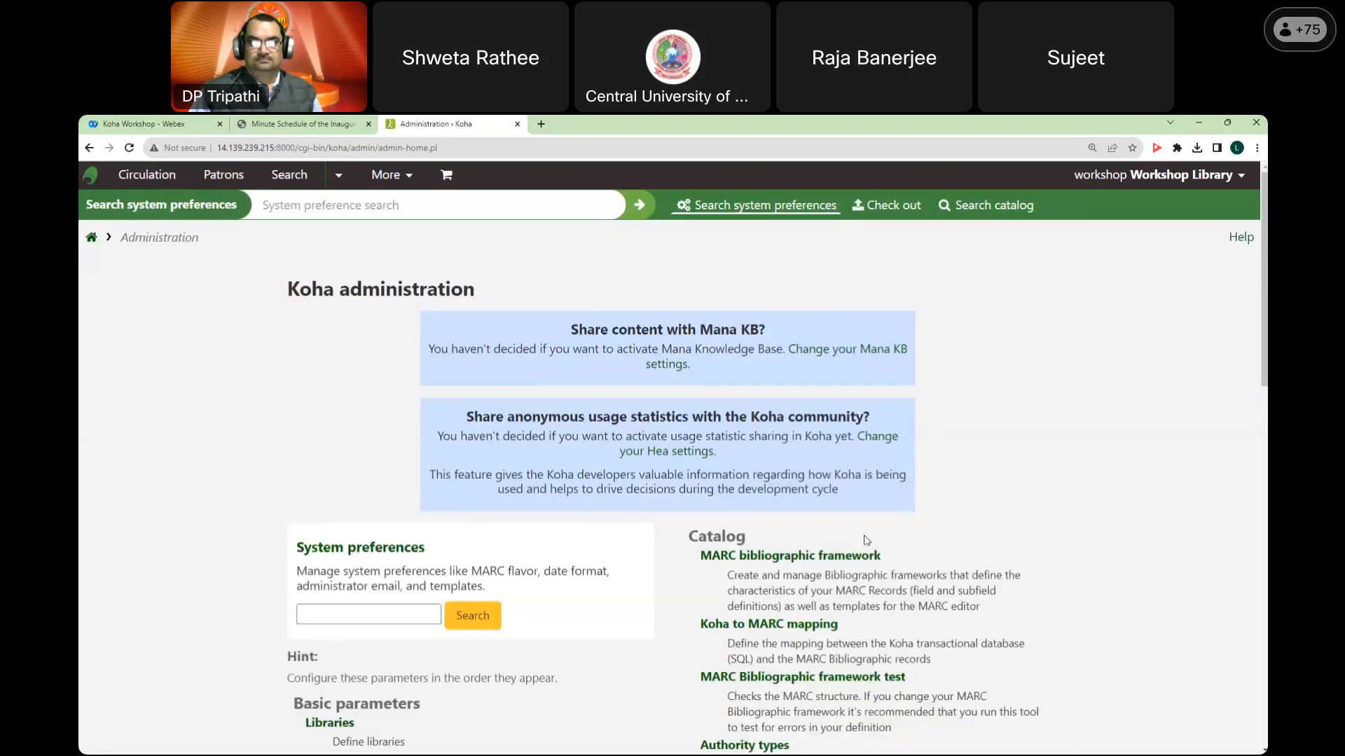
click(848, 560)
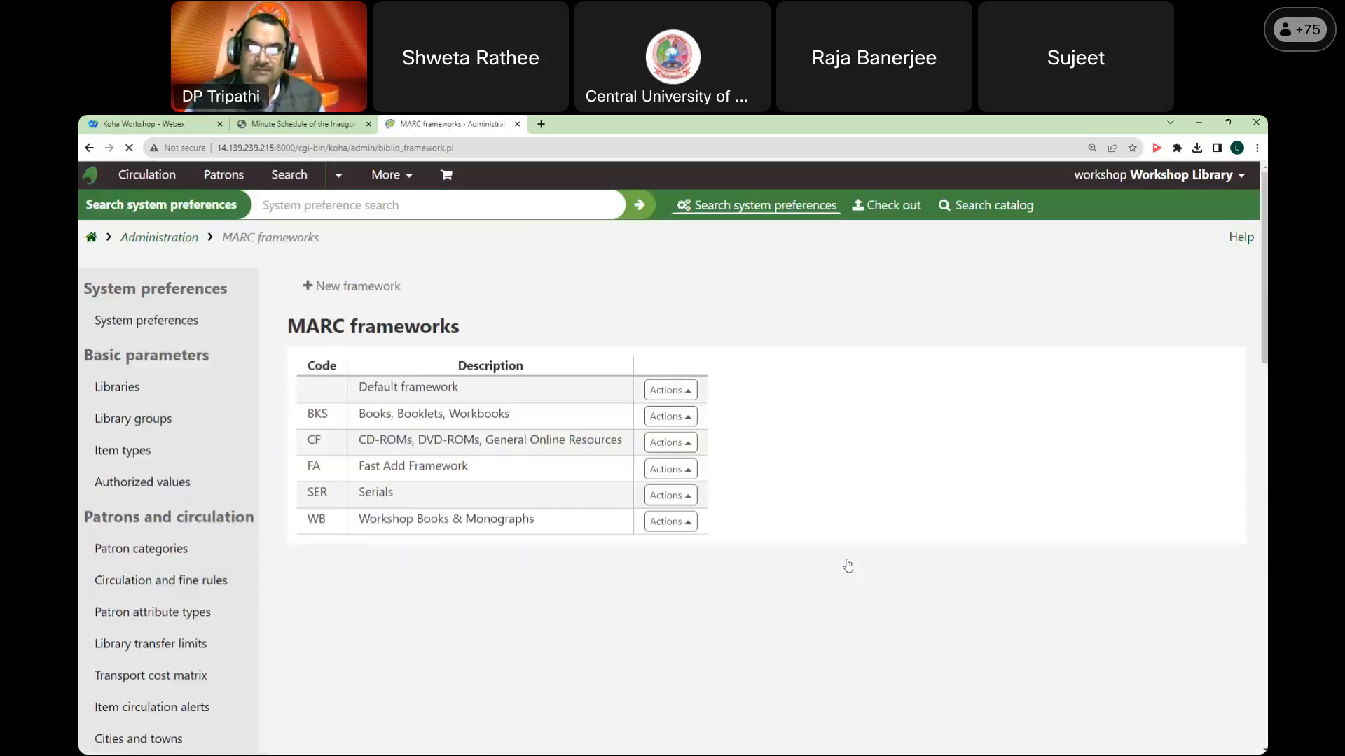
scroll(847, 565, down, 4)
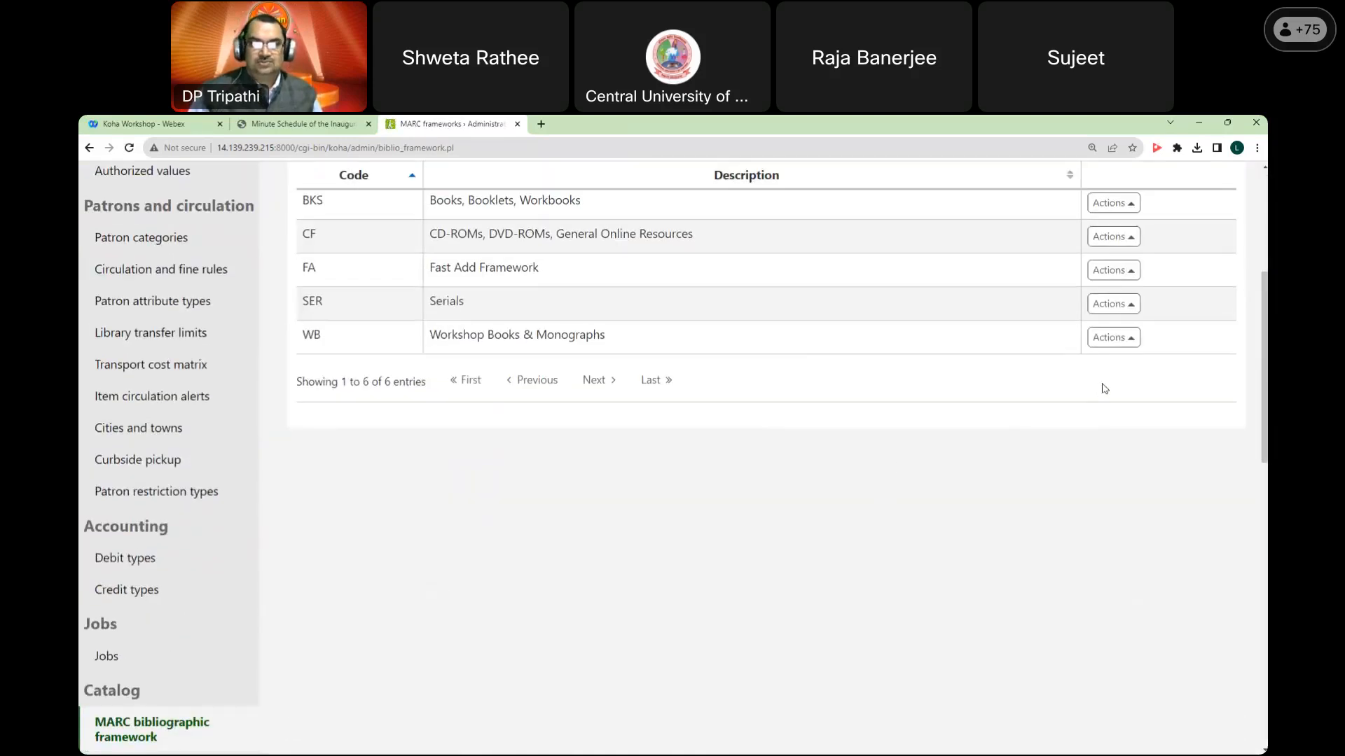
click(1119, 339)
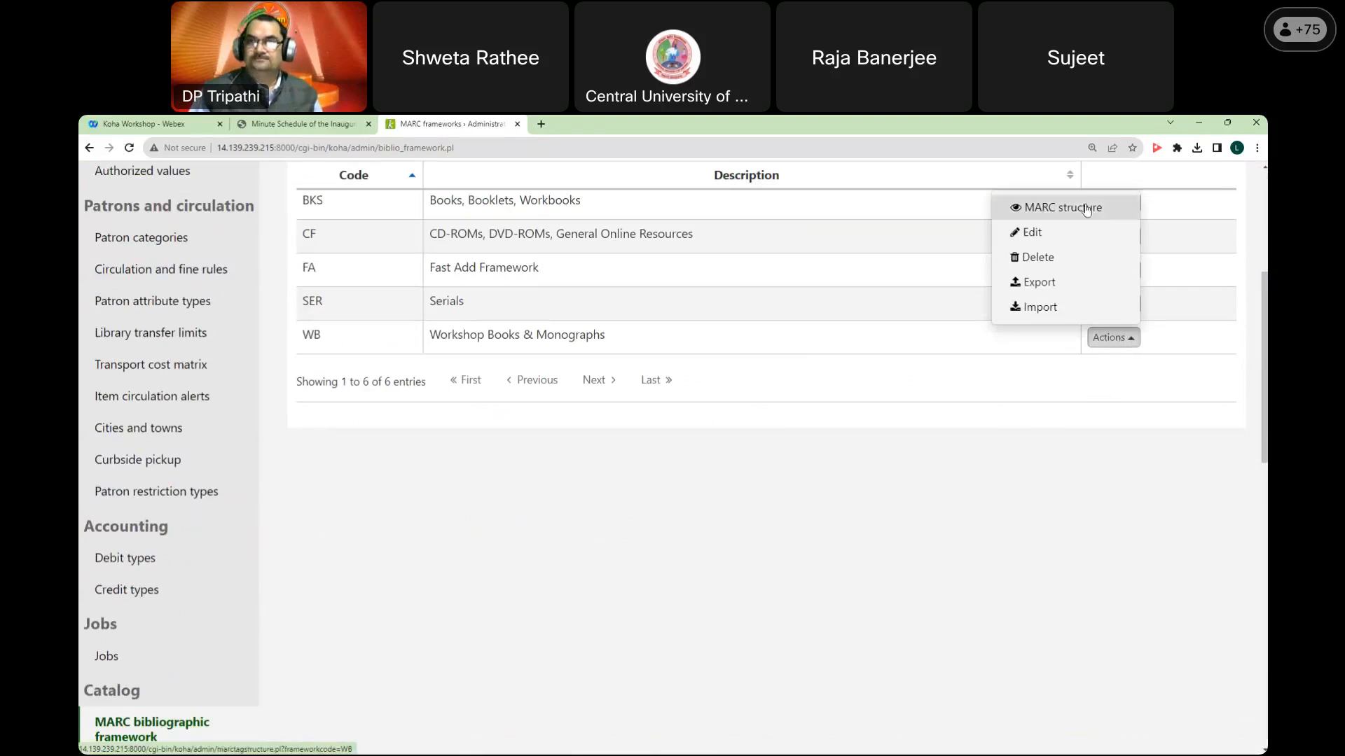
click(1063, 208)
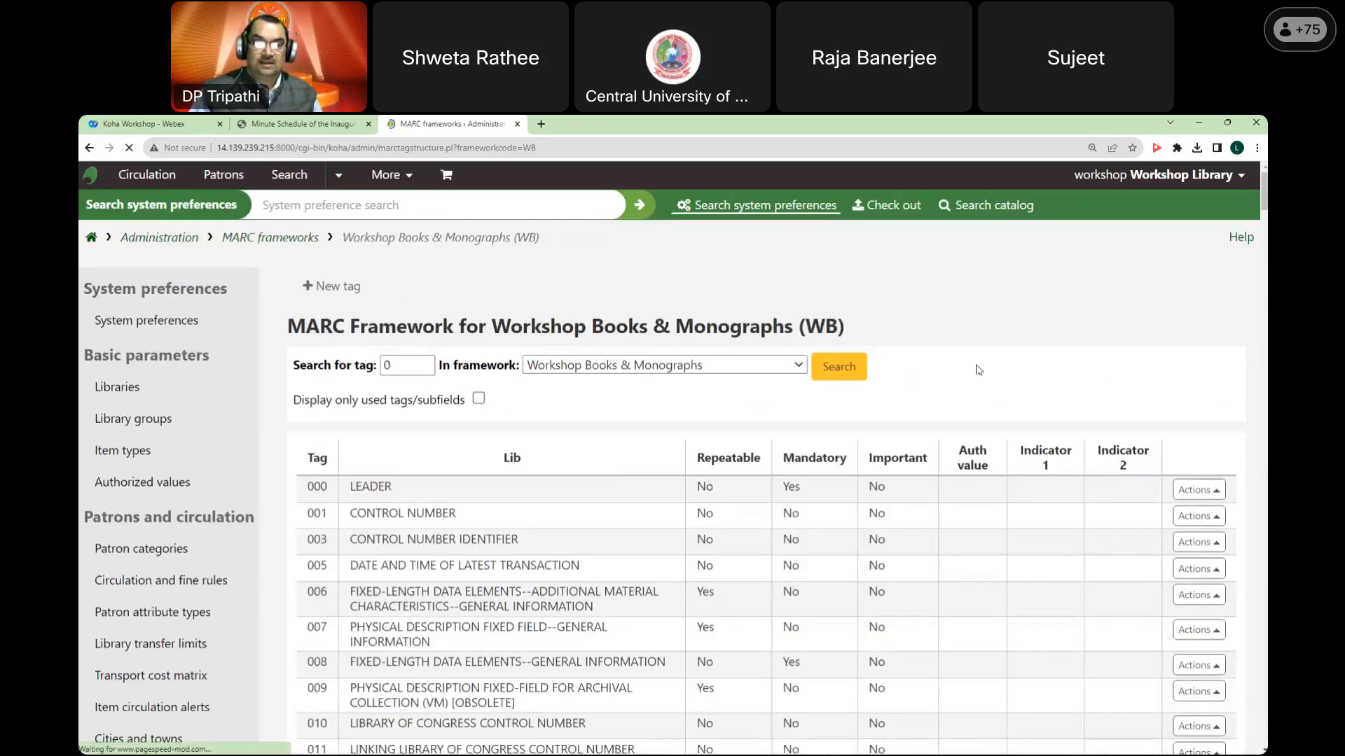
Step: Search the WB framework's tag list for tag 100
scroll(723, 385, down, 3)
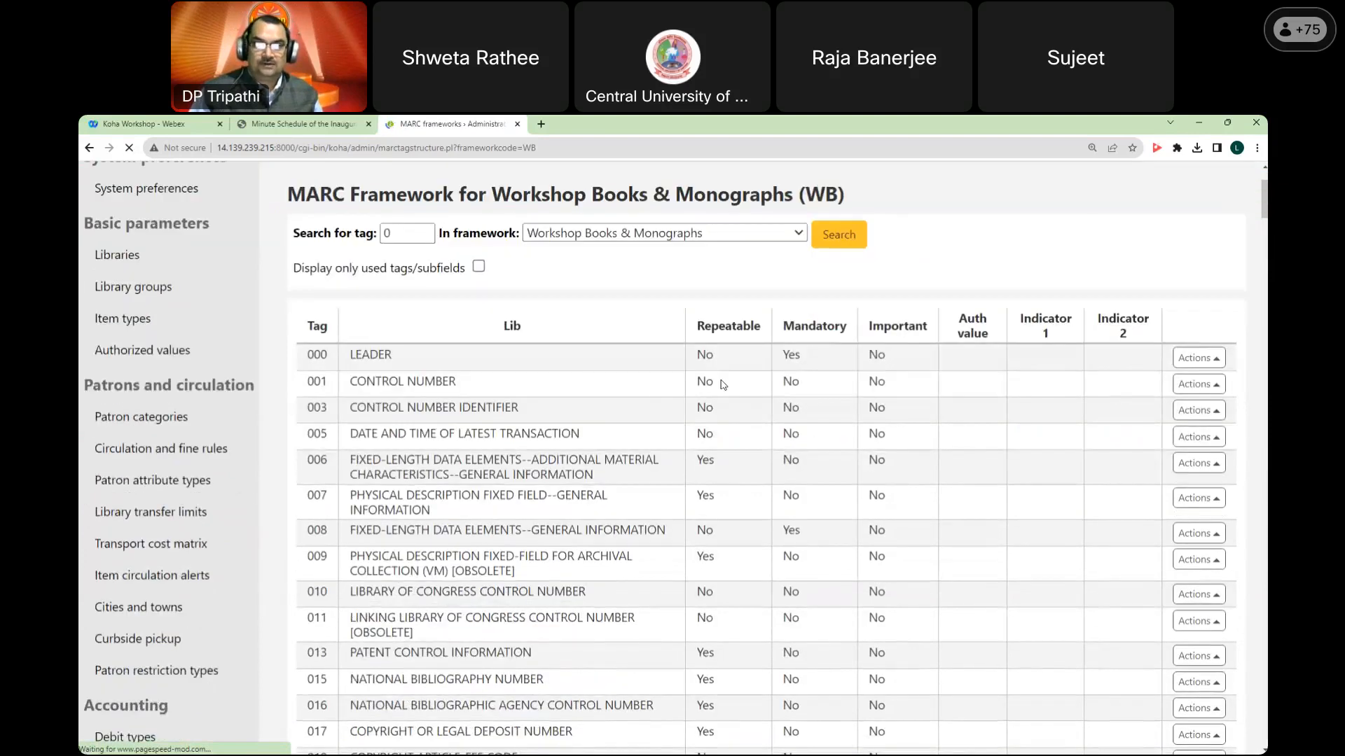
scroll(706, 395, up, 3)
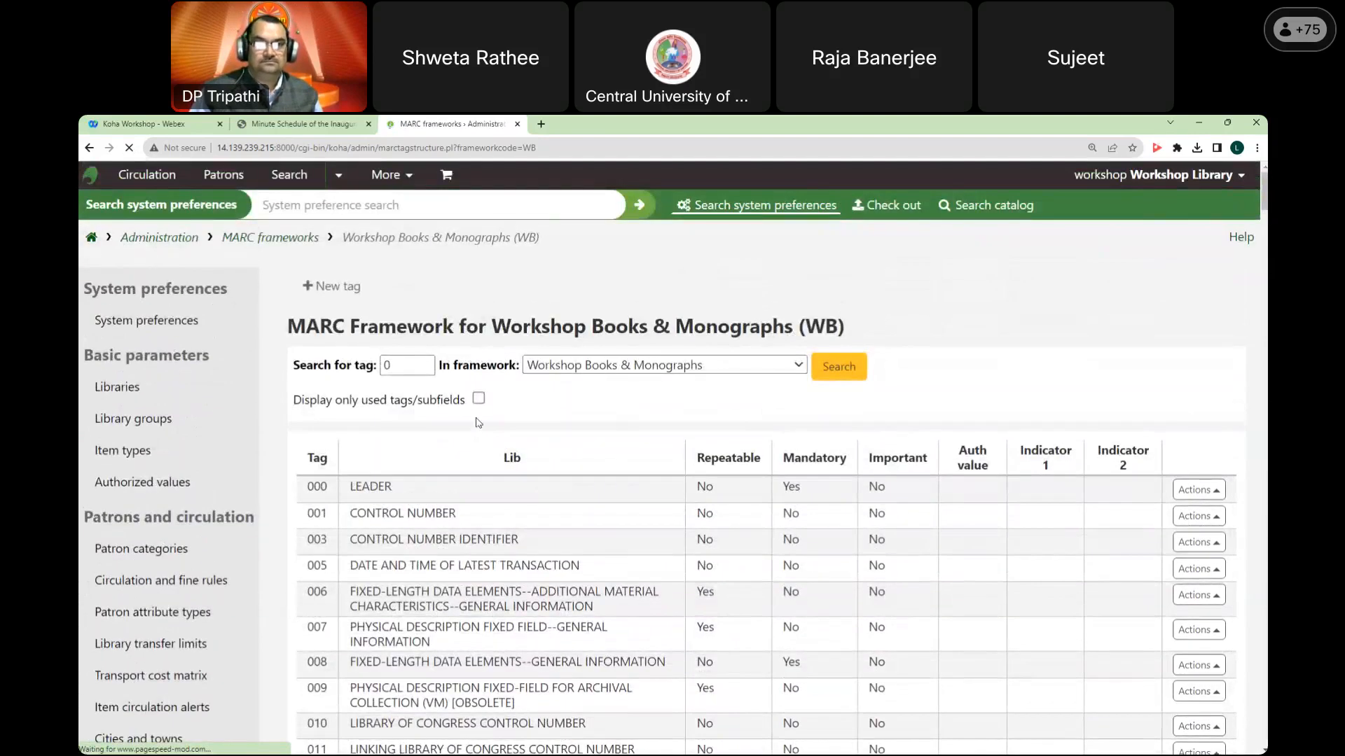
click(356, 372)
text(100)
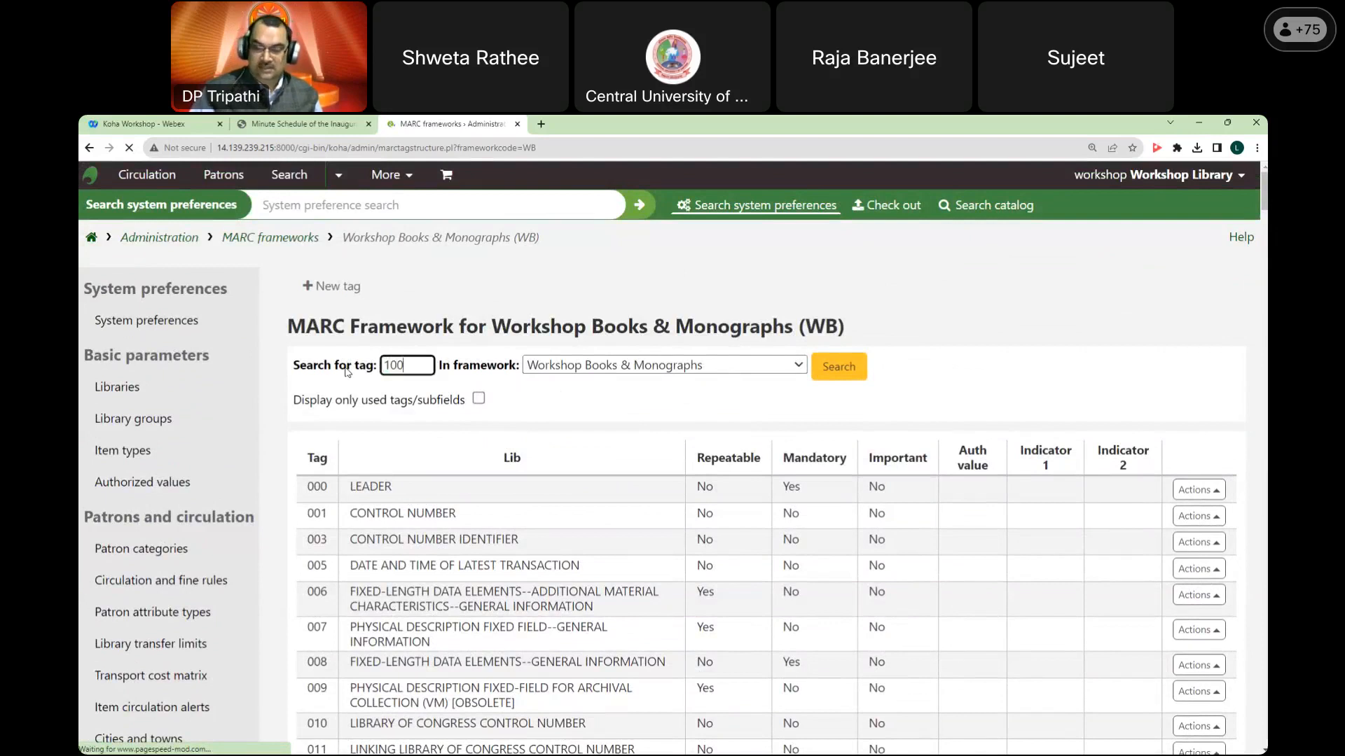
click(840, 368)
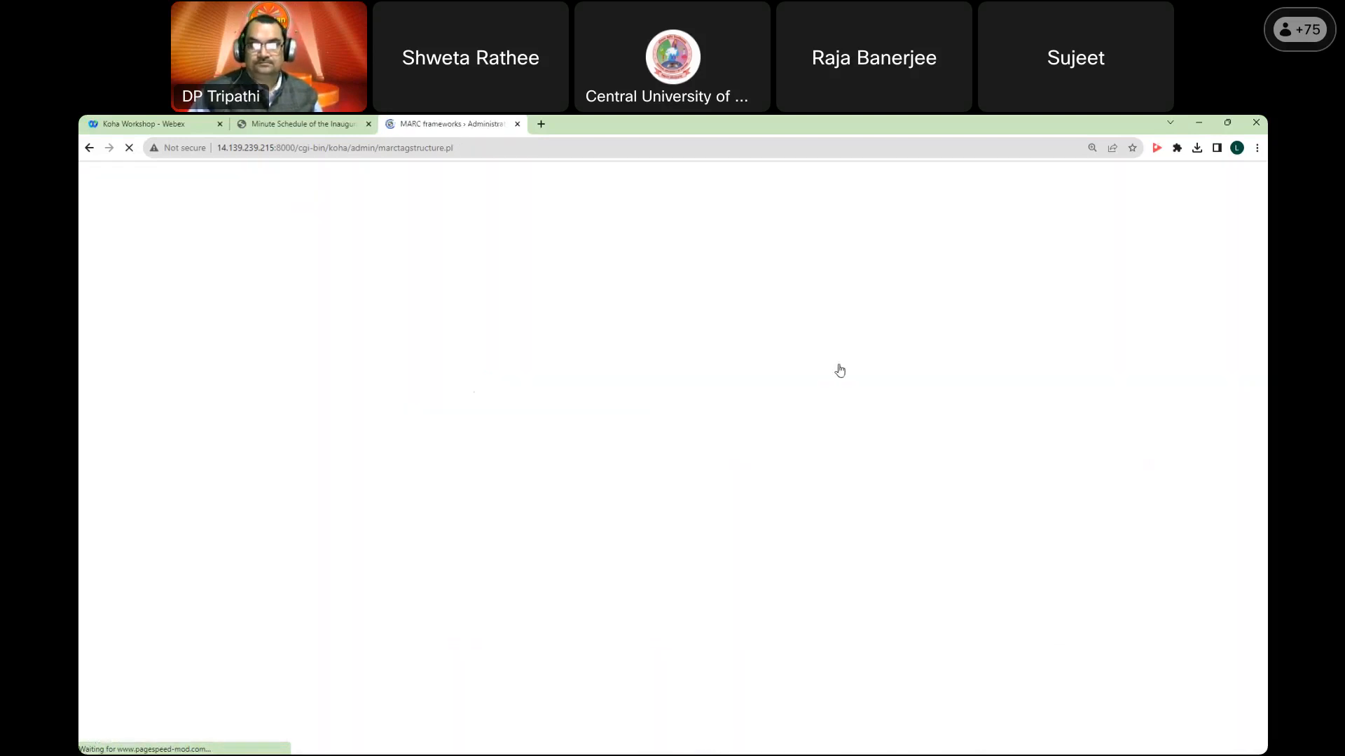
scroll(839, 370, down, 2)
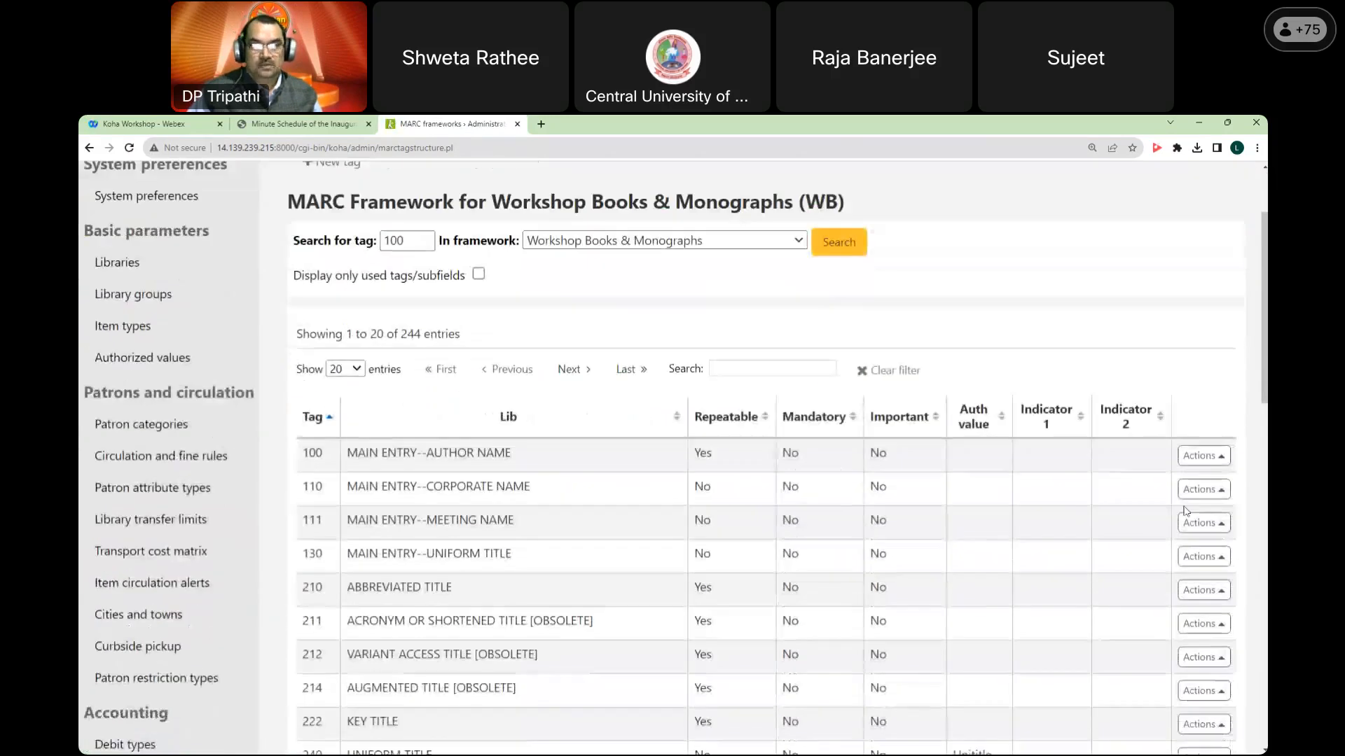
click(1206, 456)
Step: Link tag 100 subfield a (Personal name) to authorized value category PN and save
click(1158, 401)
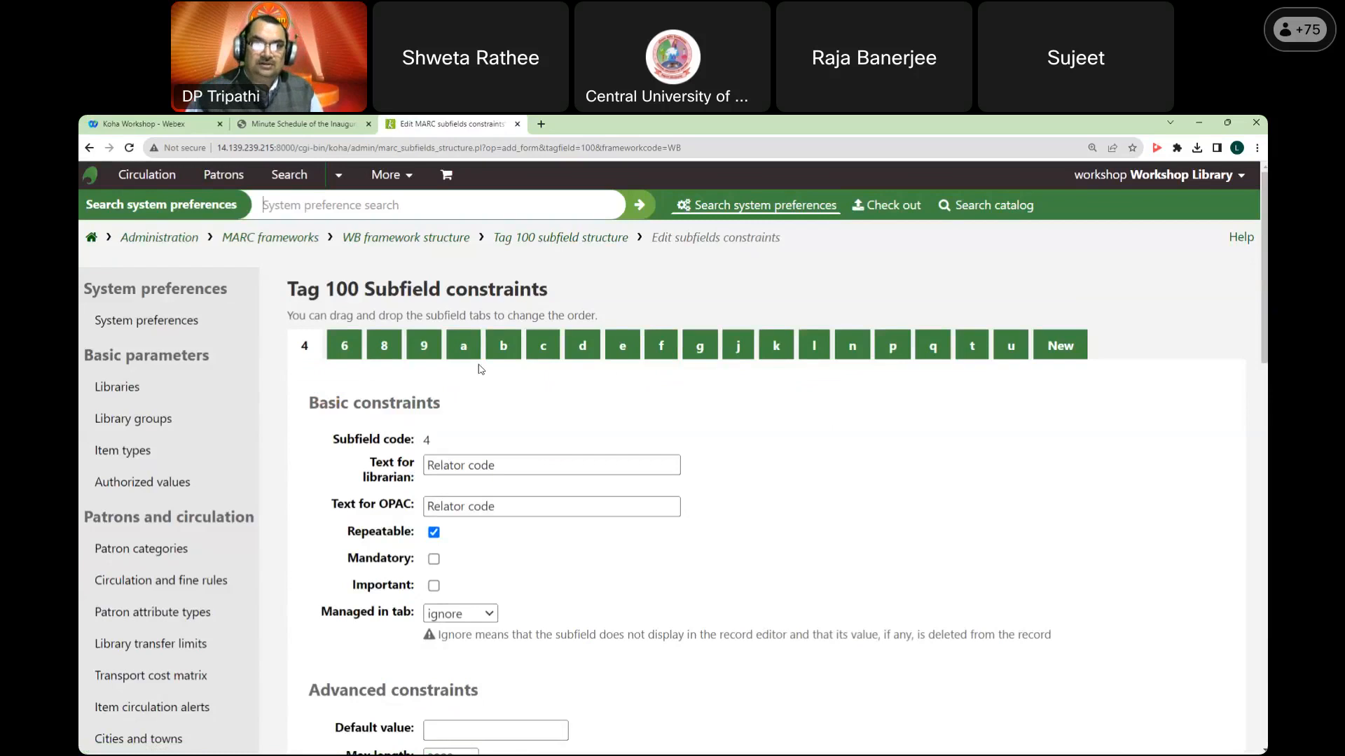
click(464, 347)
scroll(674, 384, down, 3)
scroll(674, 384, down, 4)
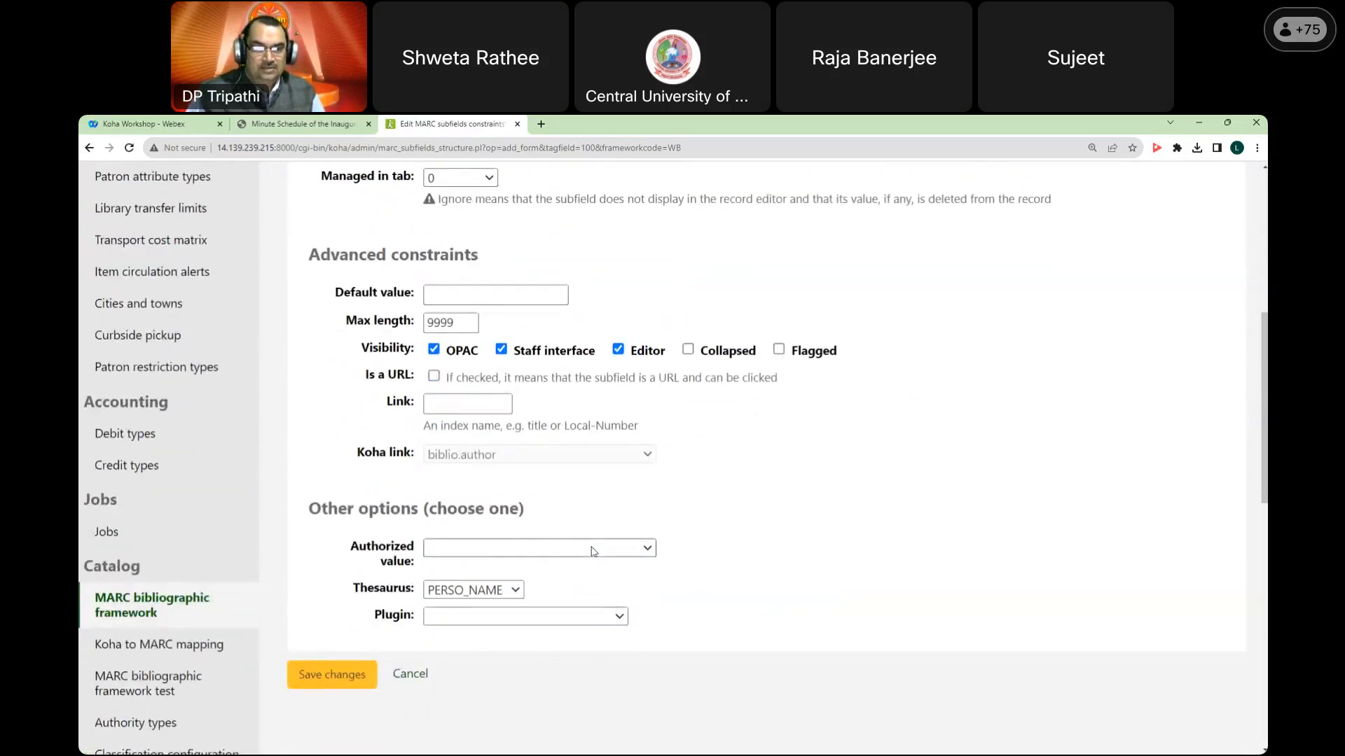
drag(351, 545, 415, 567)
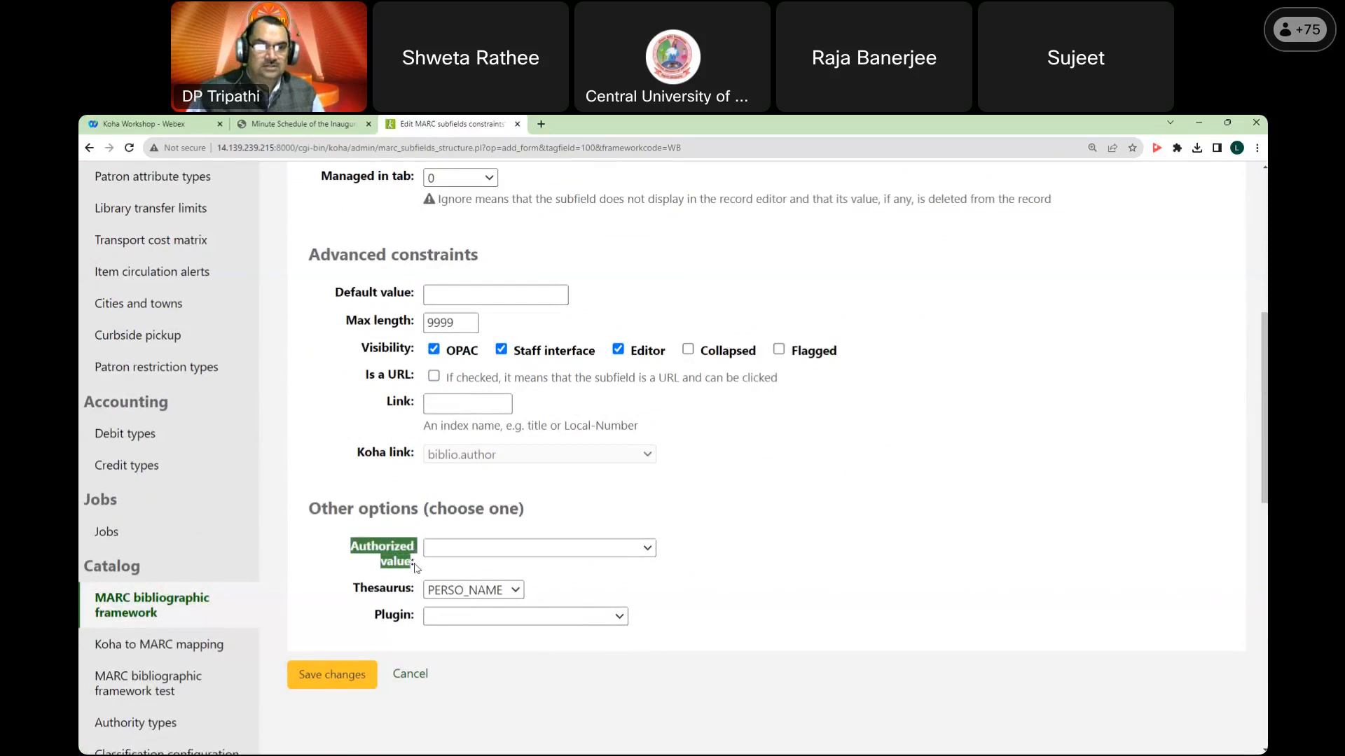
click(601, 551)
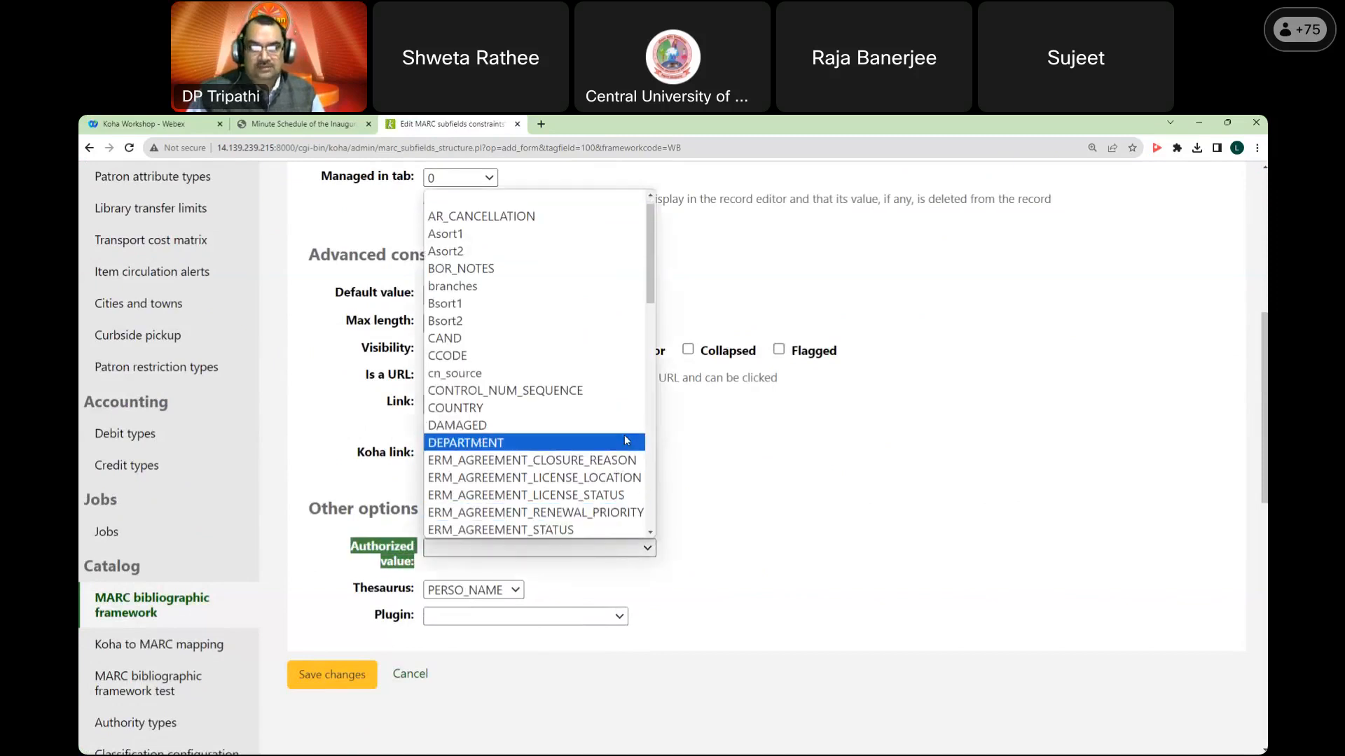
scroll(624, 439, down, 5)
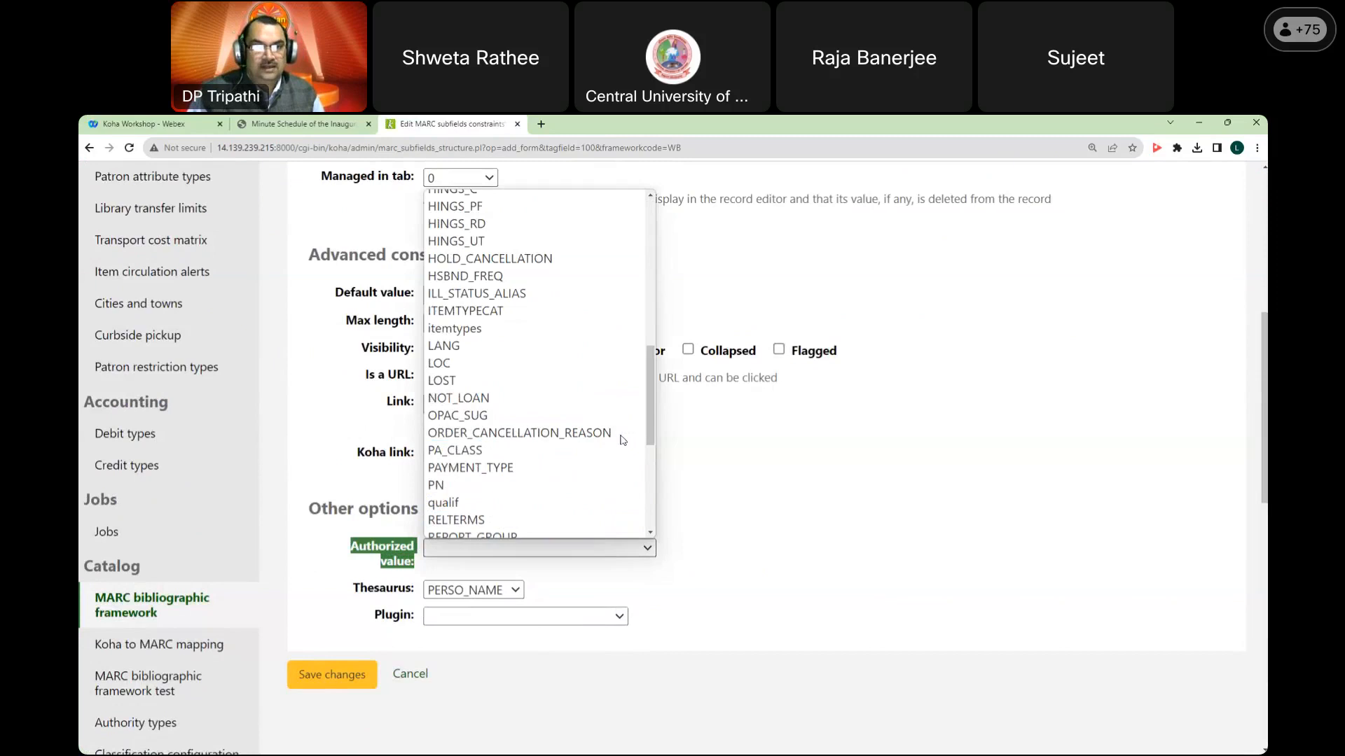
click(442, 486)
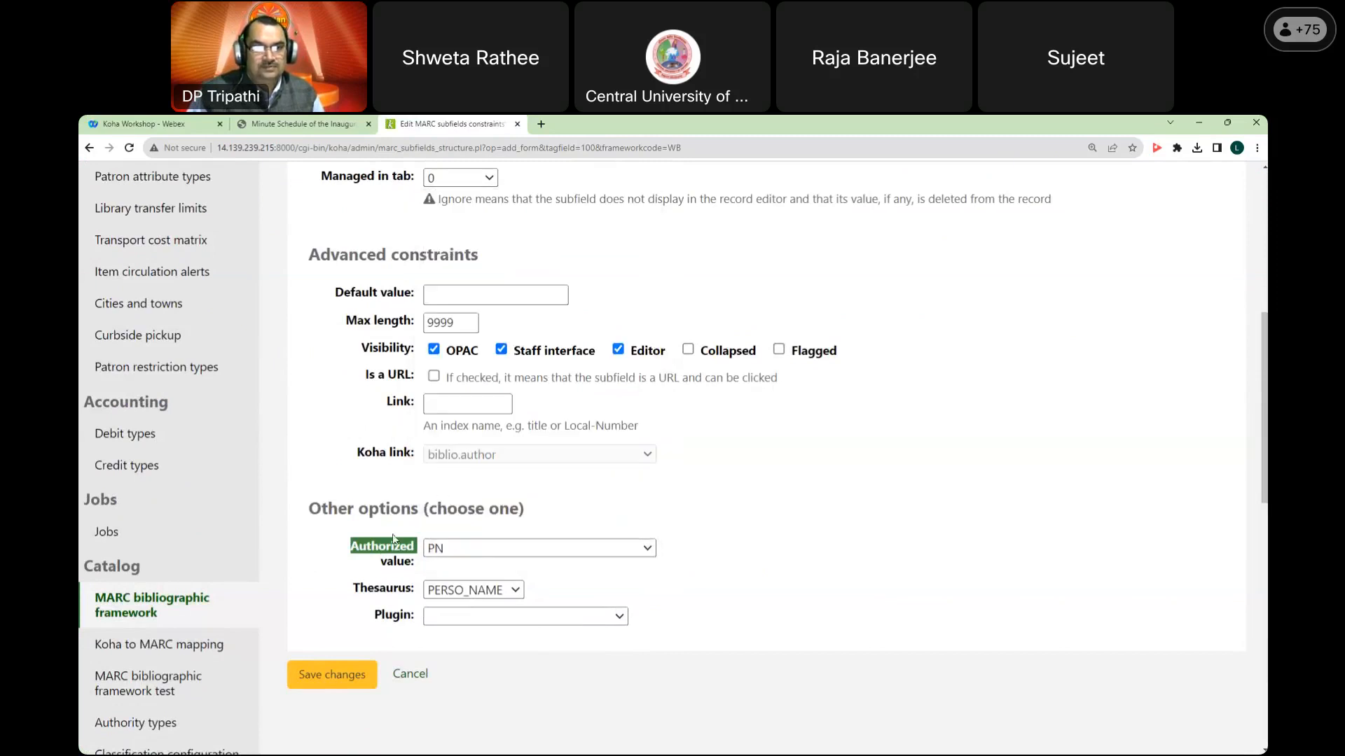
click(337, 675)
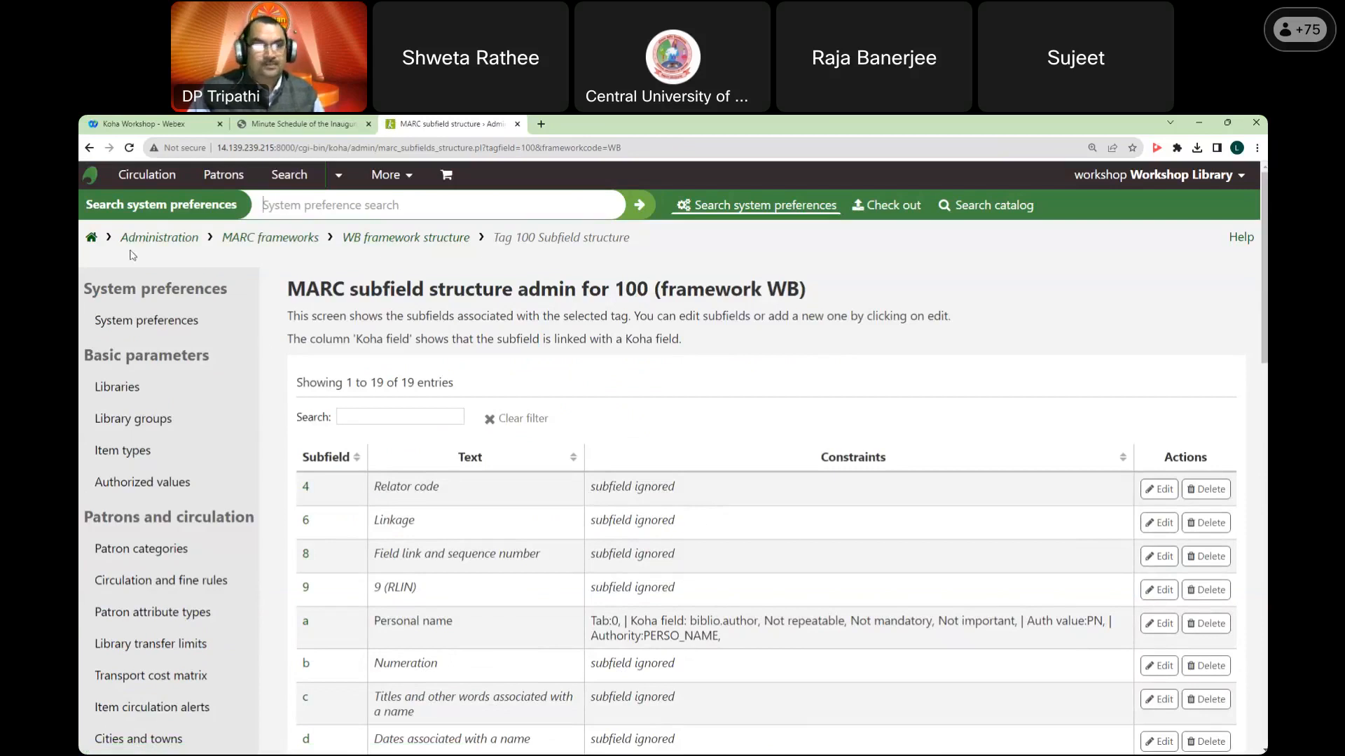
Step: From Cataloging, start a new record in the Workshop Books & Monographs framework
click(91, 239)
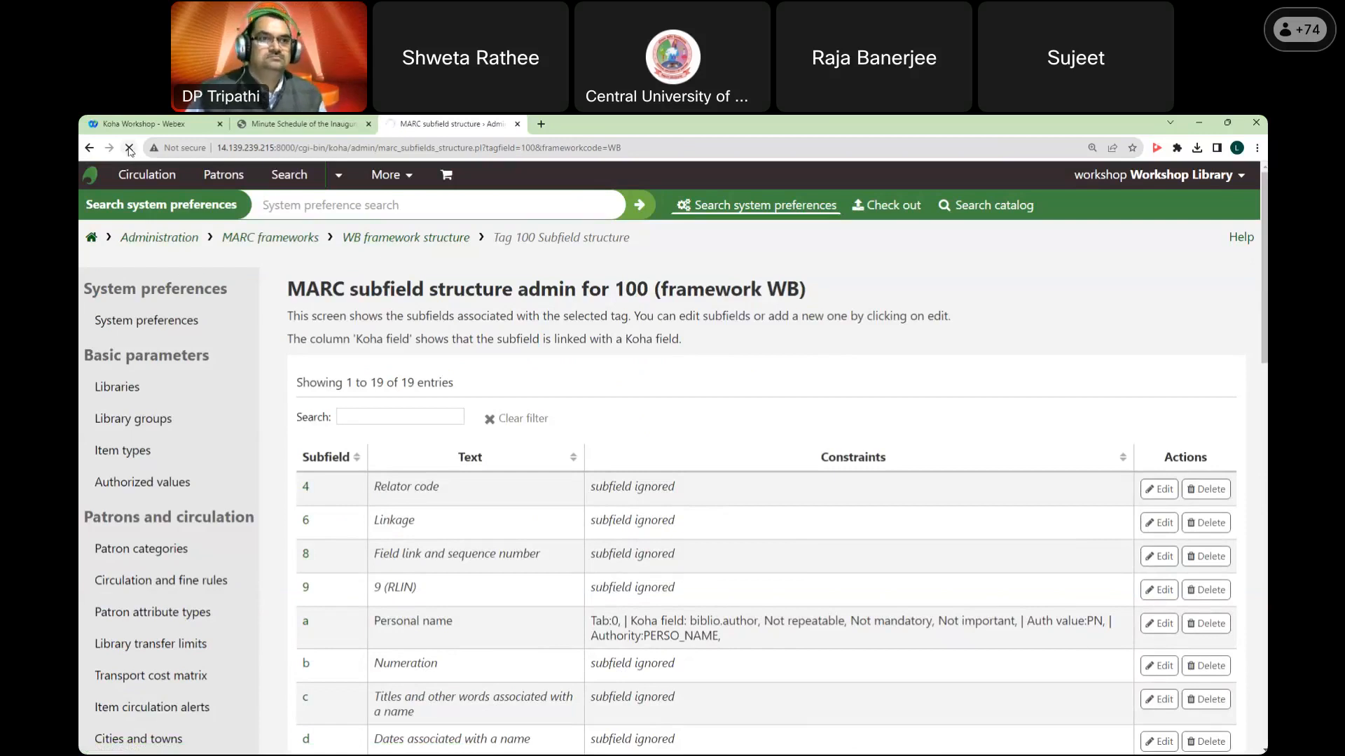
click(91, 239)
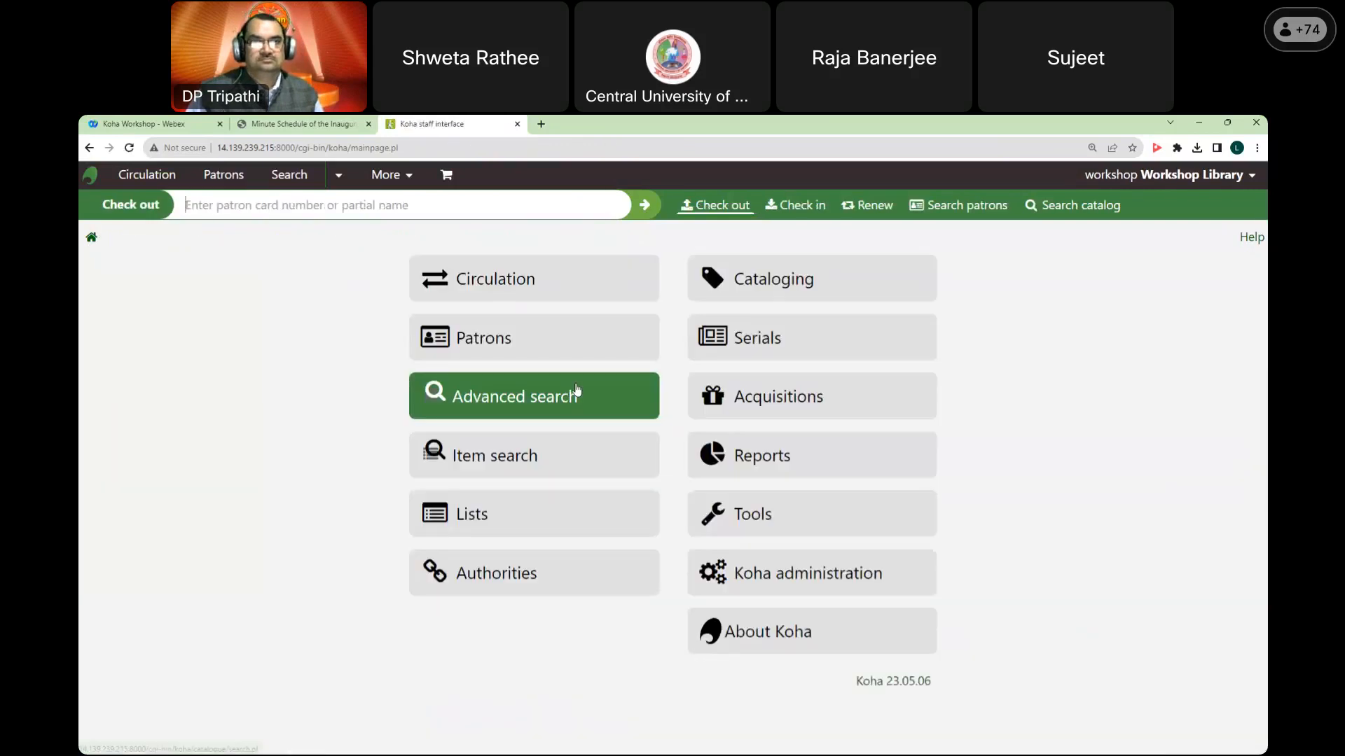
click(860, 293)
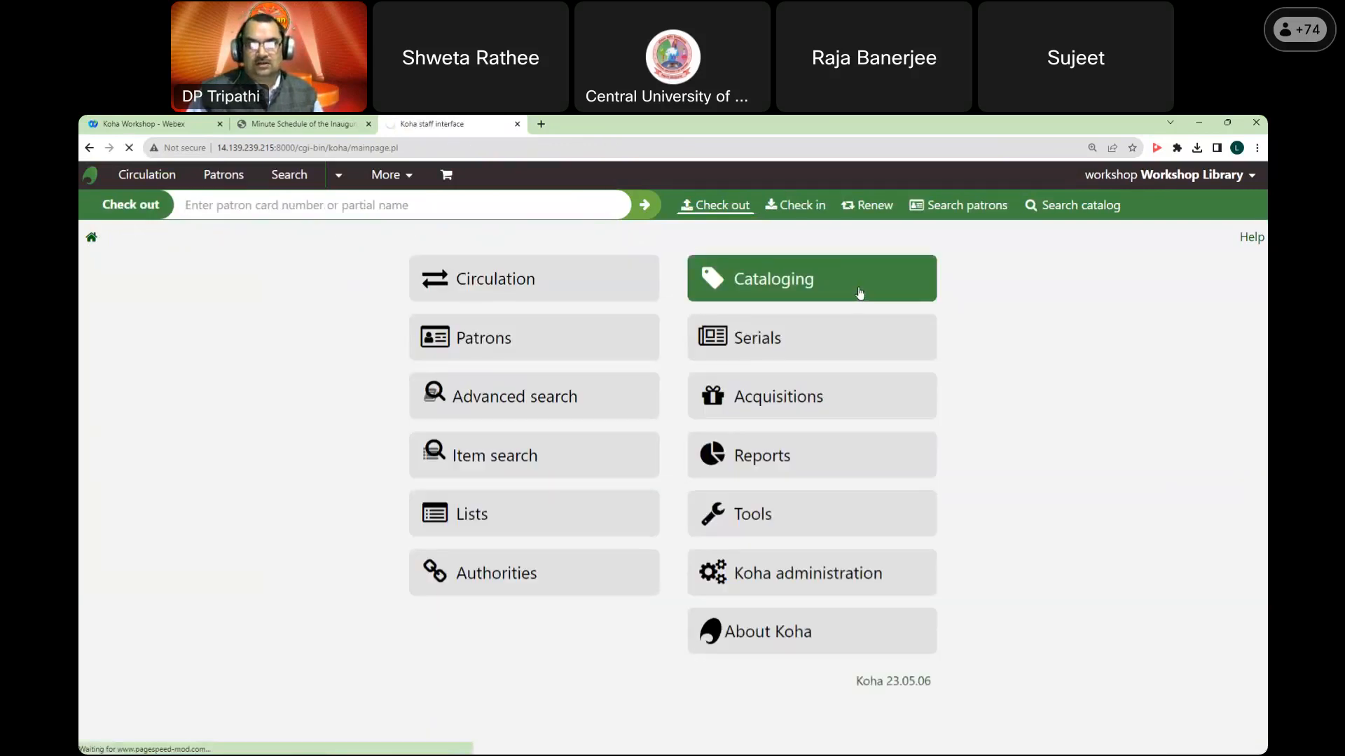
click(402, 286)
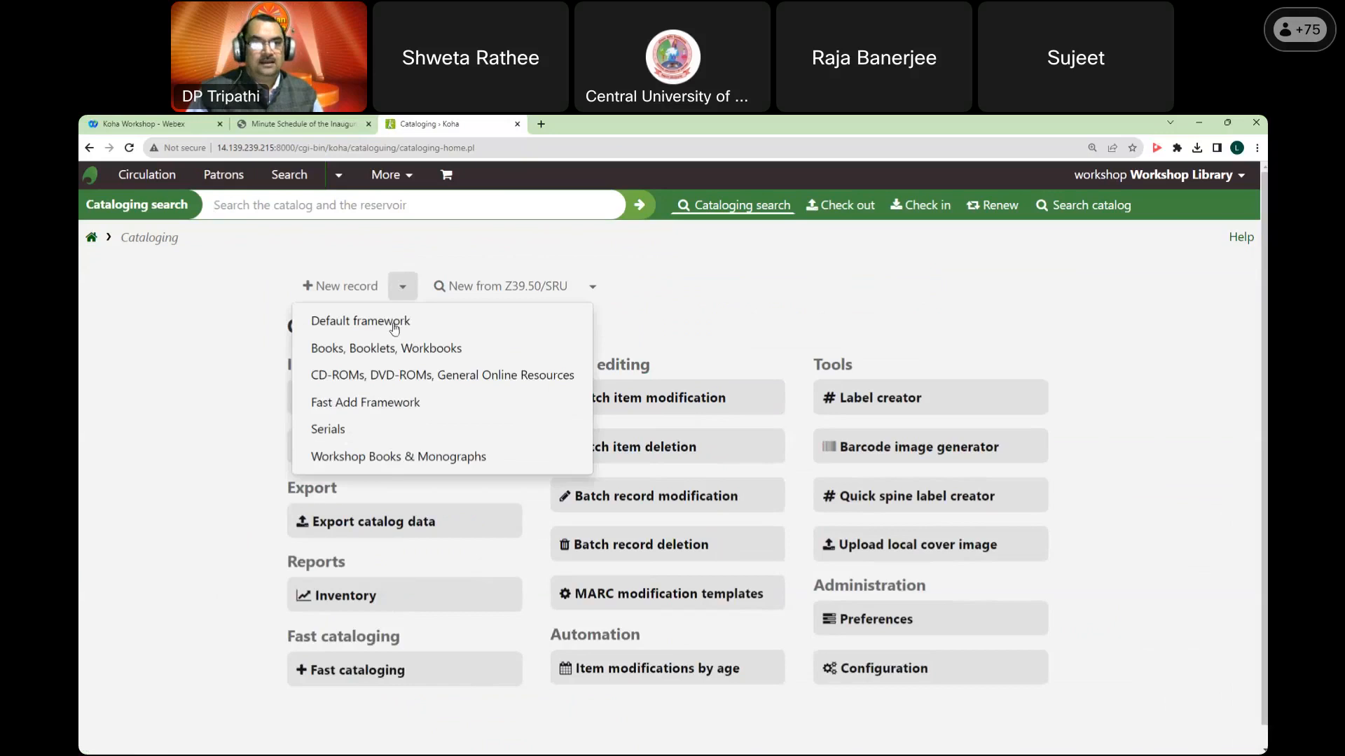
click(390, 458)
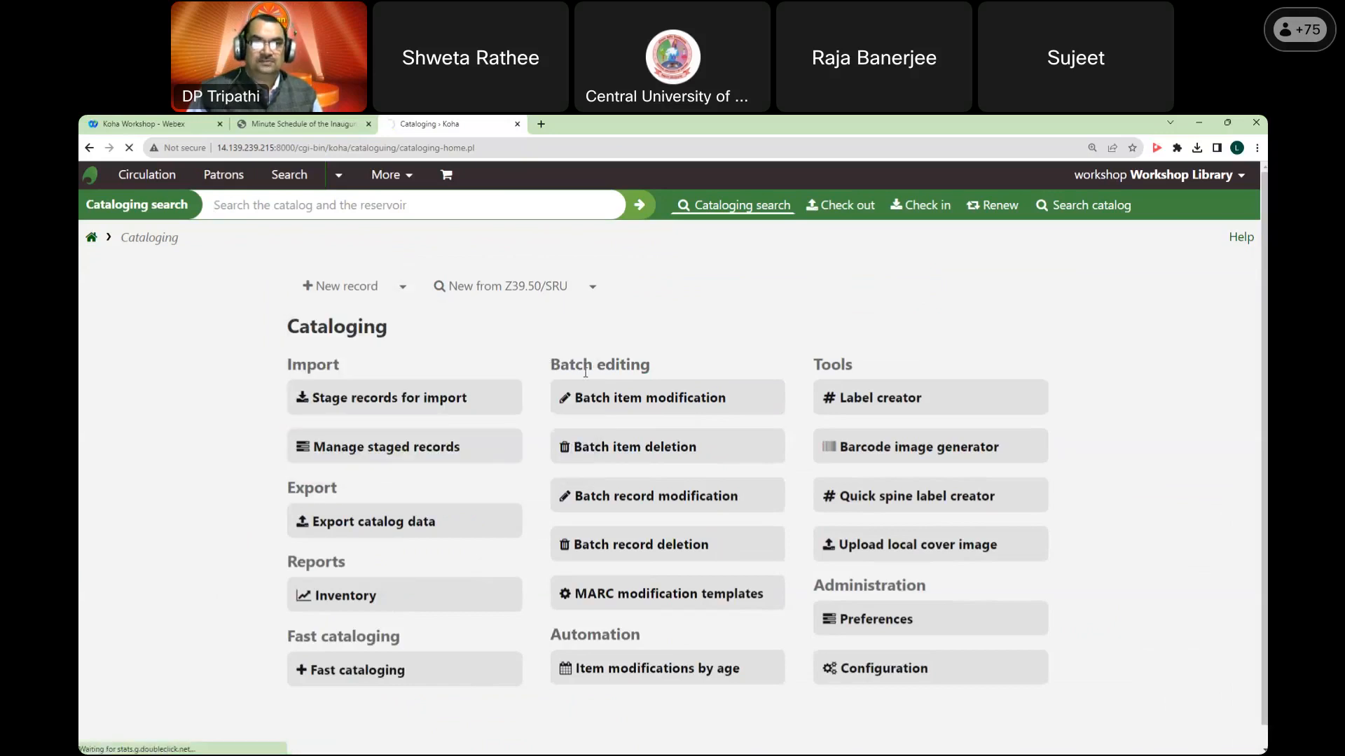
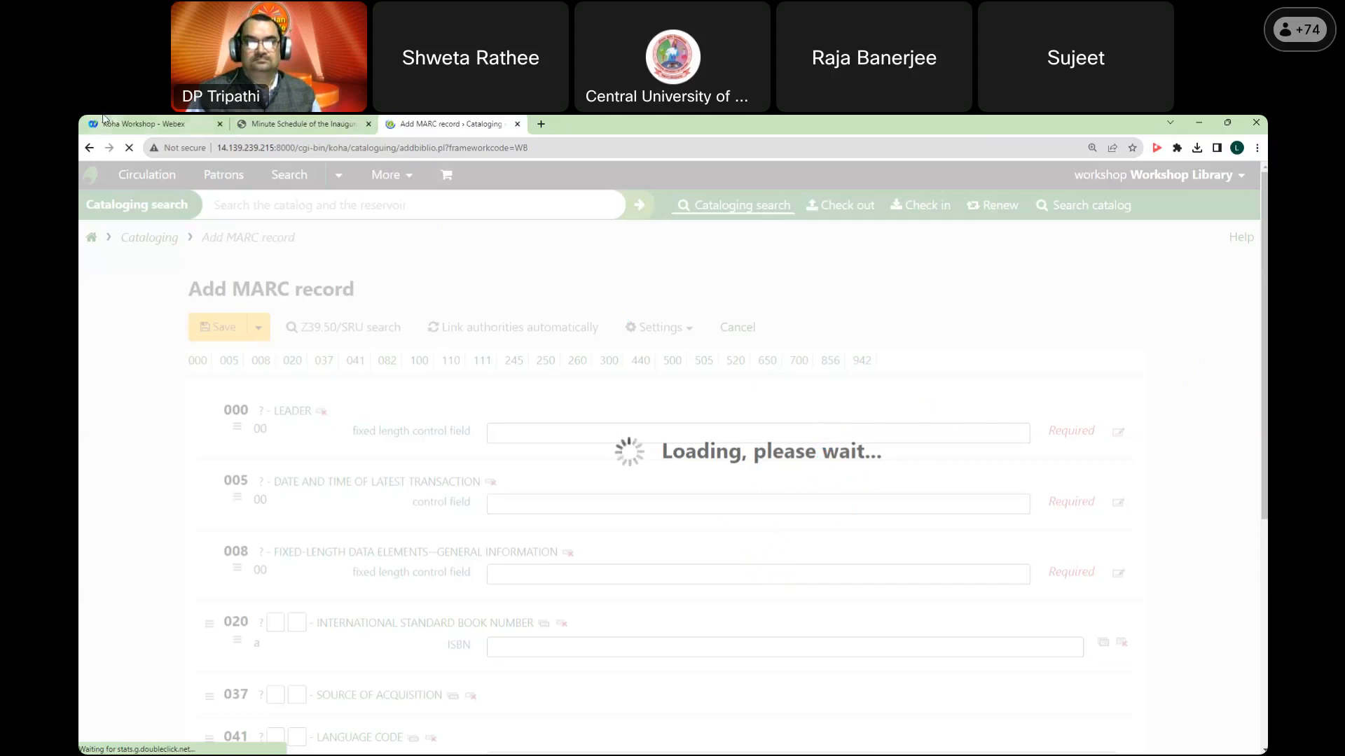
Step: Reload the Add MARC record form and pick Ranganathan, S. R. as 100$a personal name
click(130, 150)
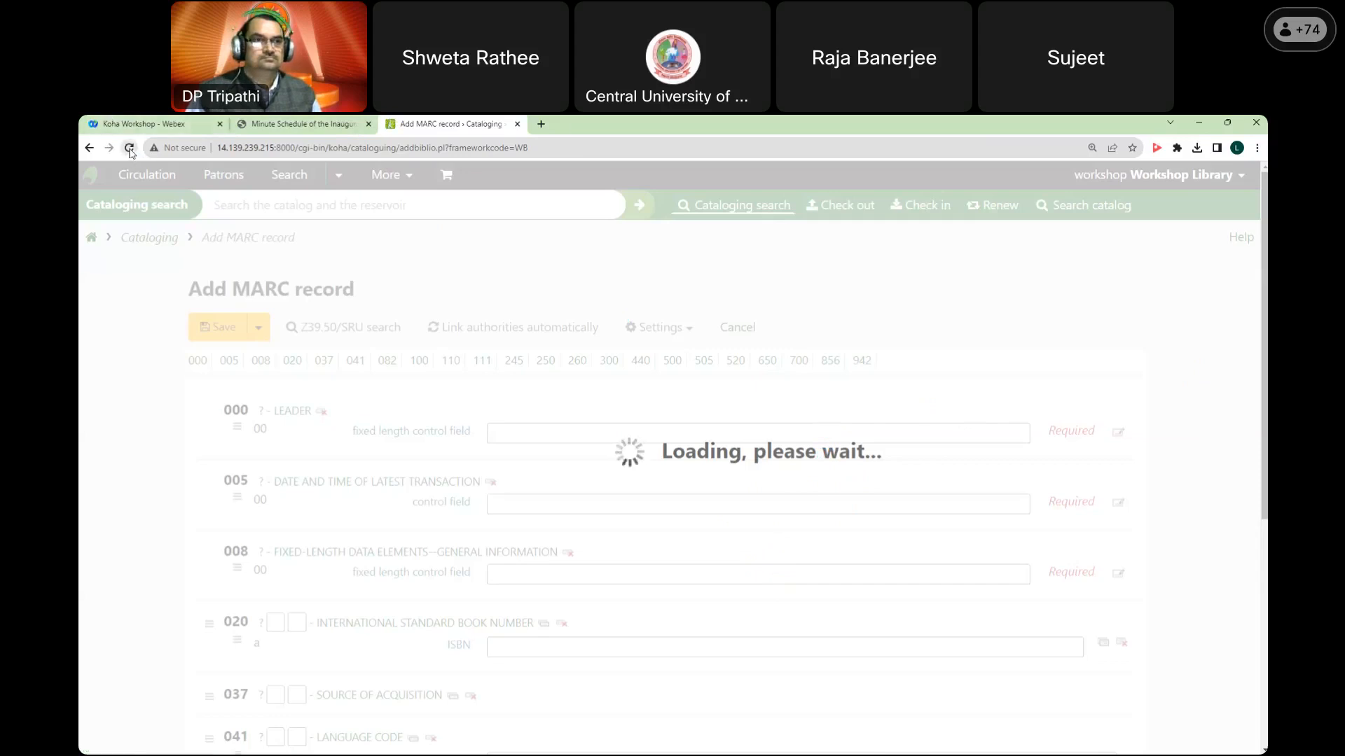
click(130, 150)
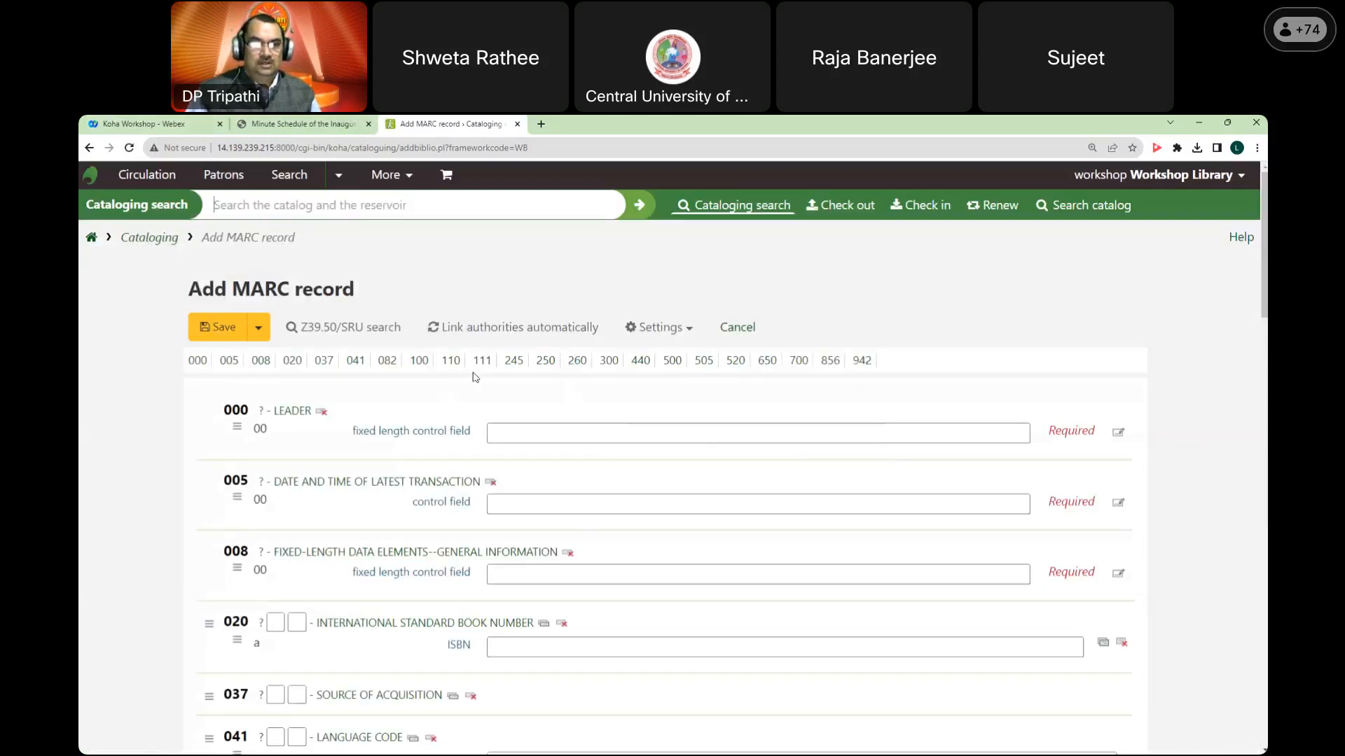
scroll(479, 384, down, 3)
scroll(479, 384, down, 4)
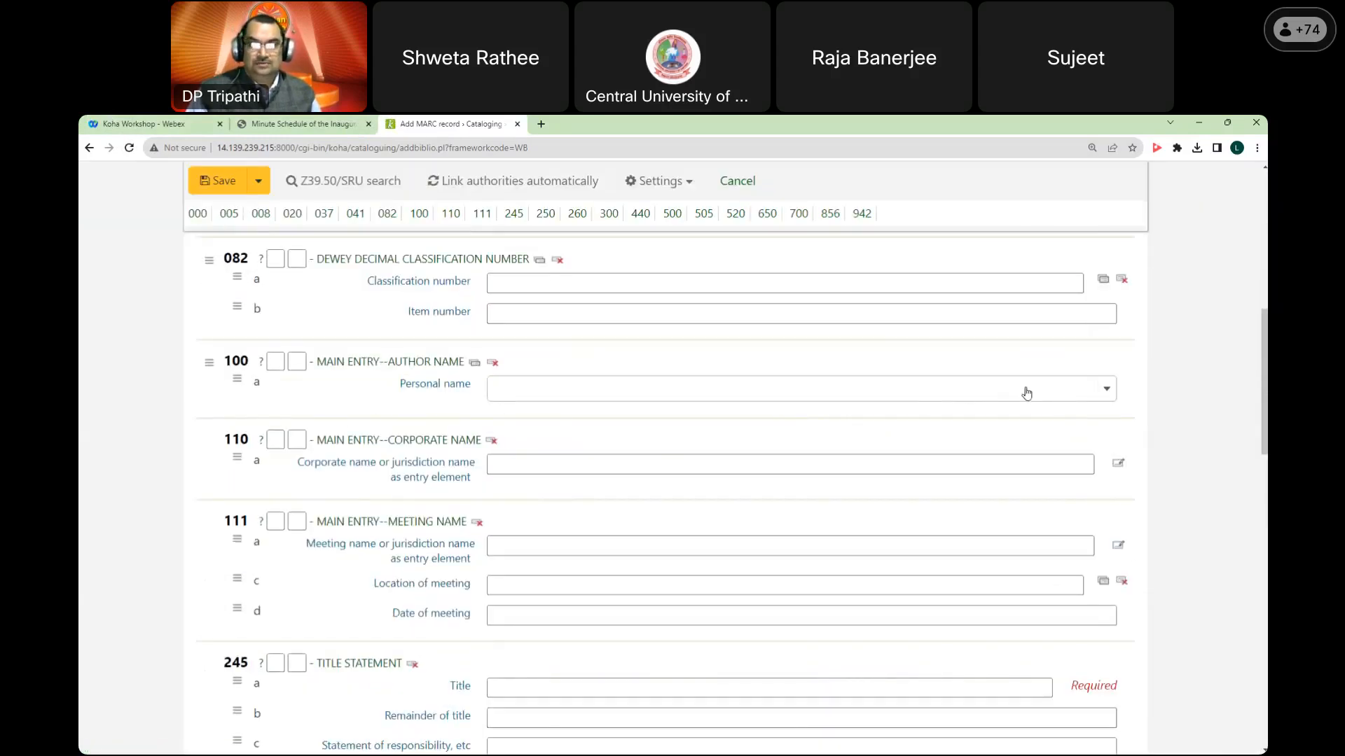
click(1106, 397)
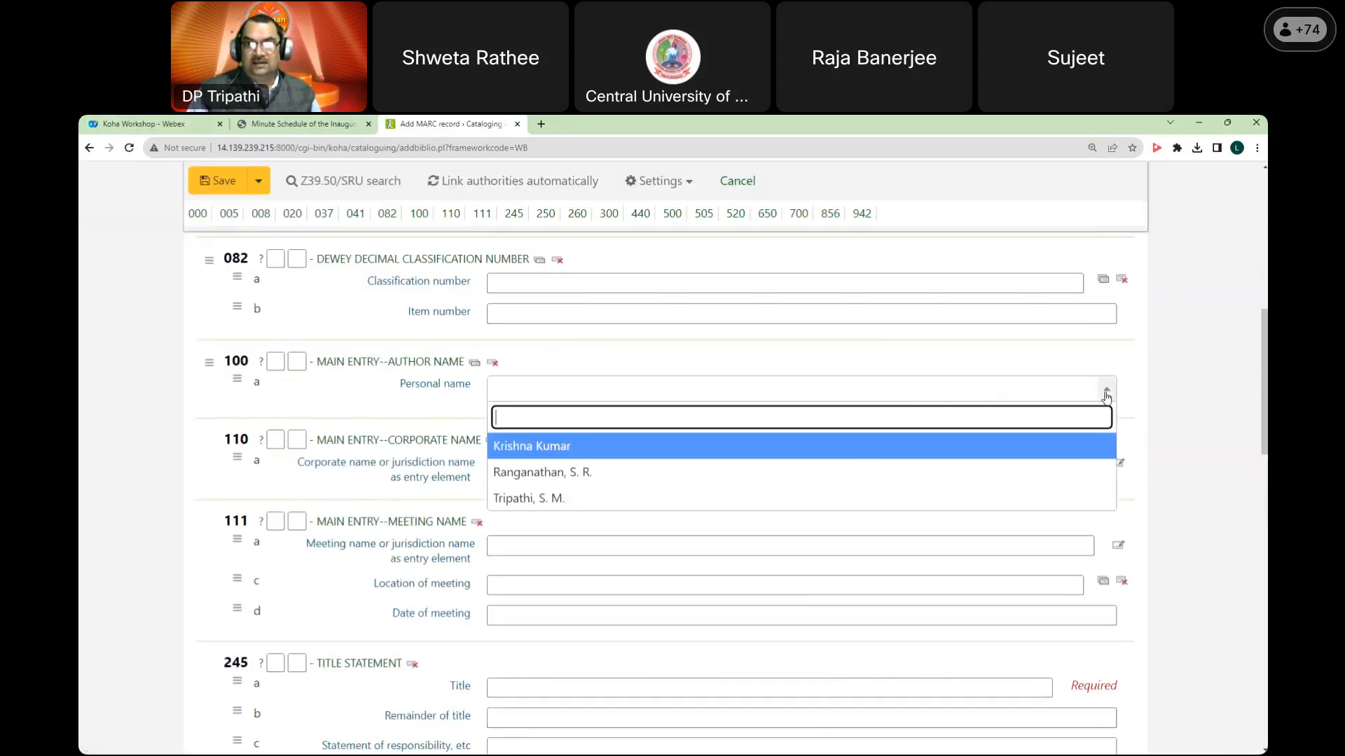
click(579, 449)
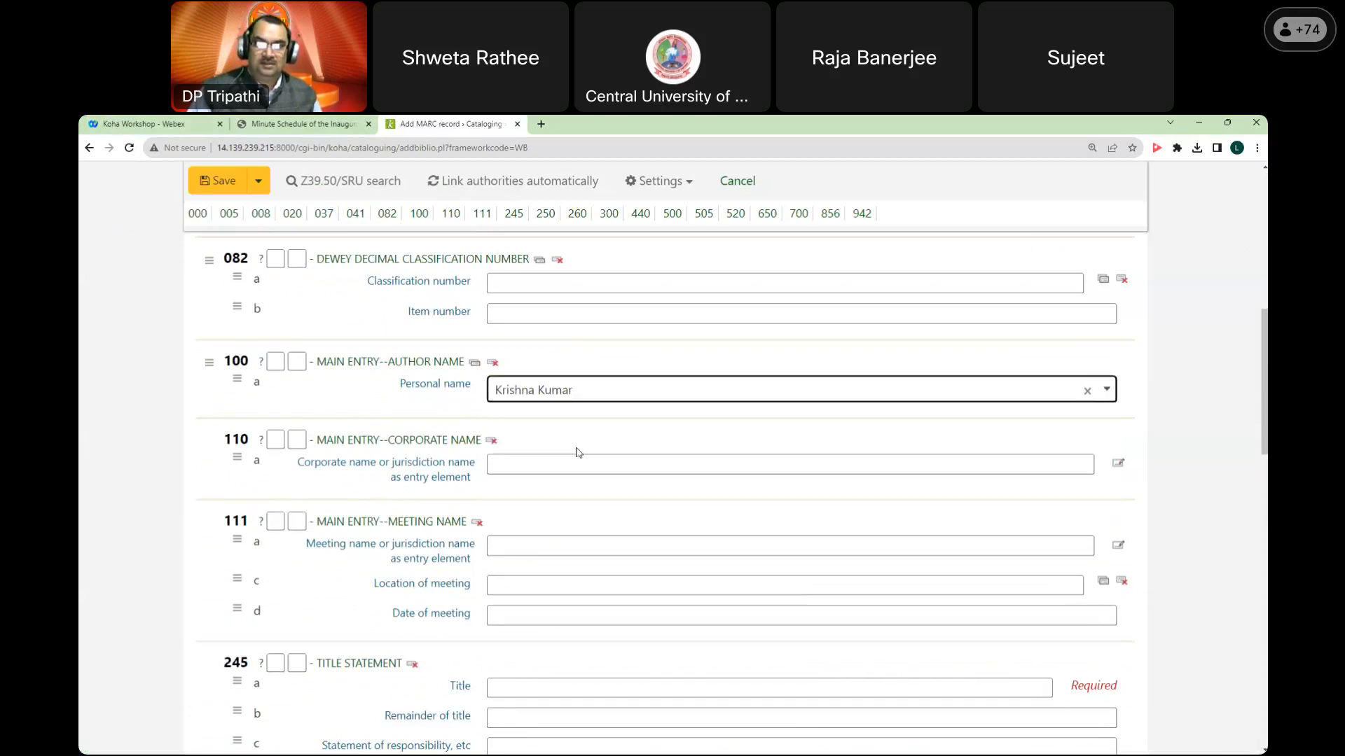
click(1107, 392)
click(692, 471)
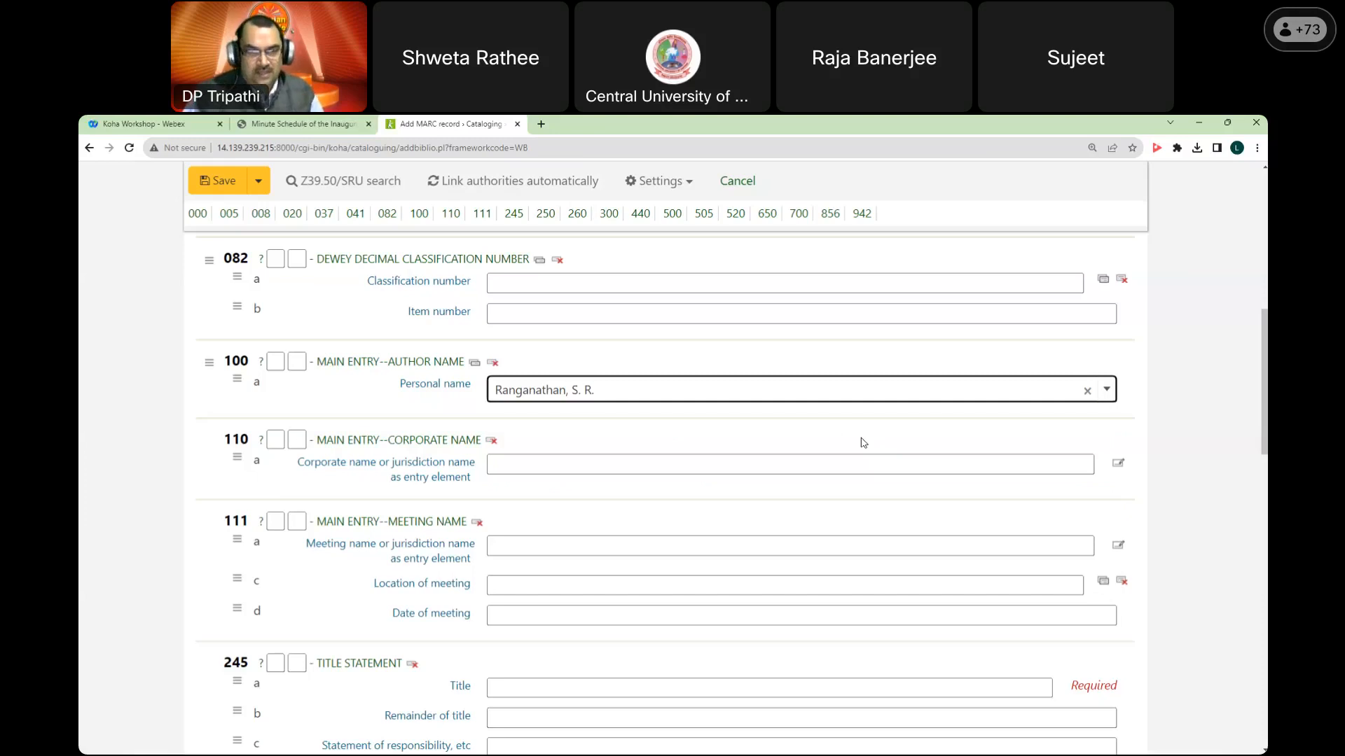
Step: Try Tripathi, S. M. and Krishna Kumar in the author list, settling on Ranganathan, S. R
scroll(864, 443, down, 1)
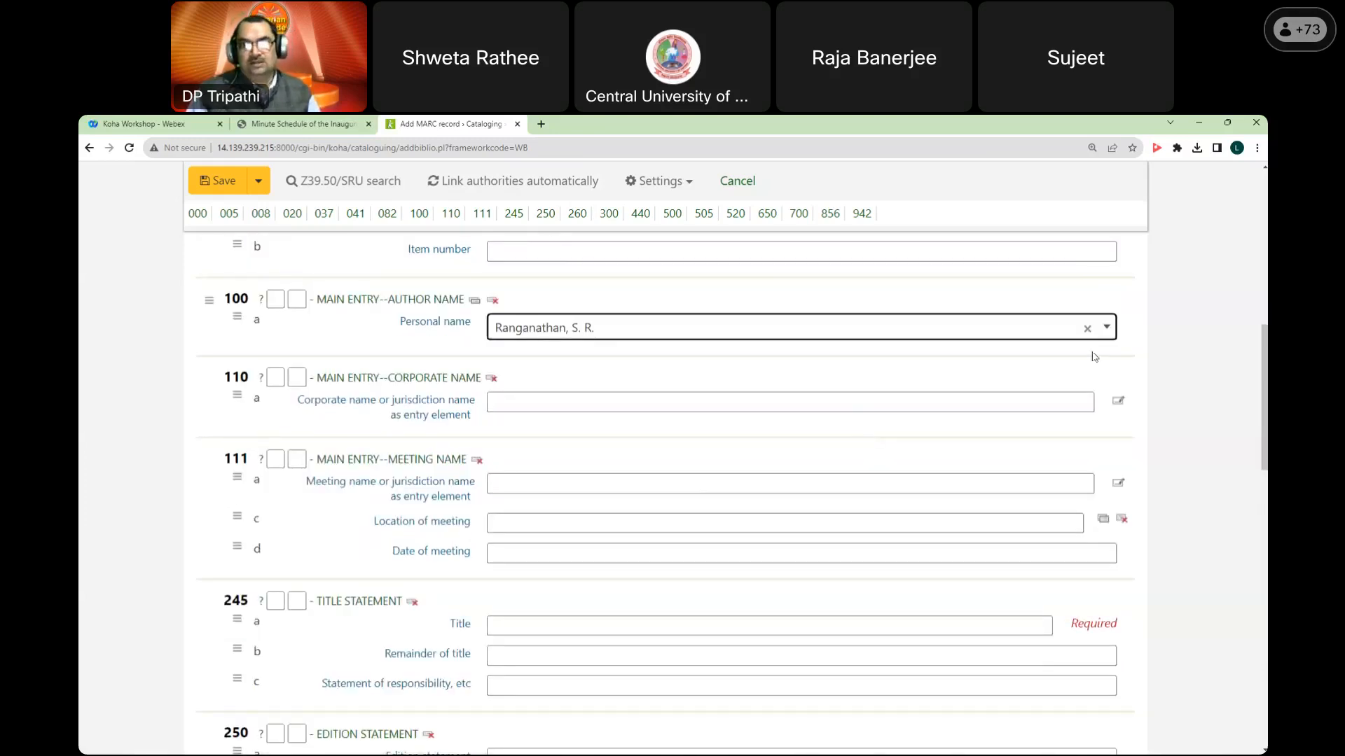
click(1105, 327)
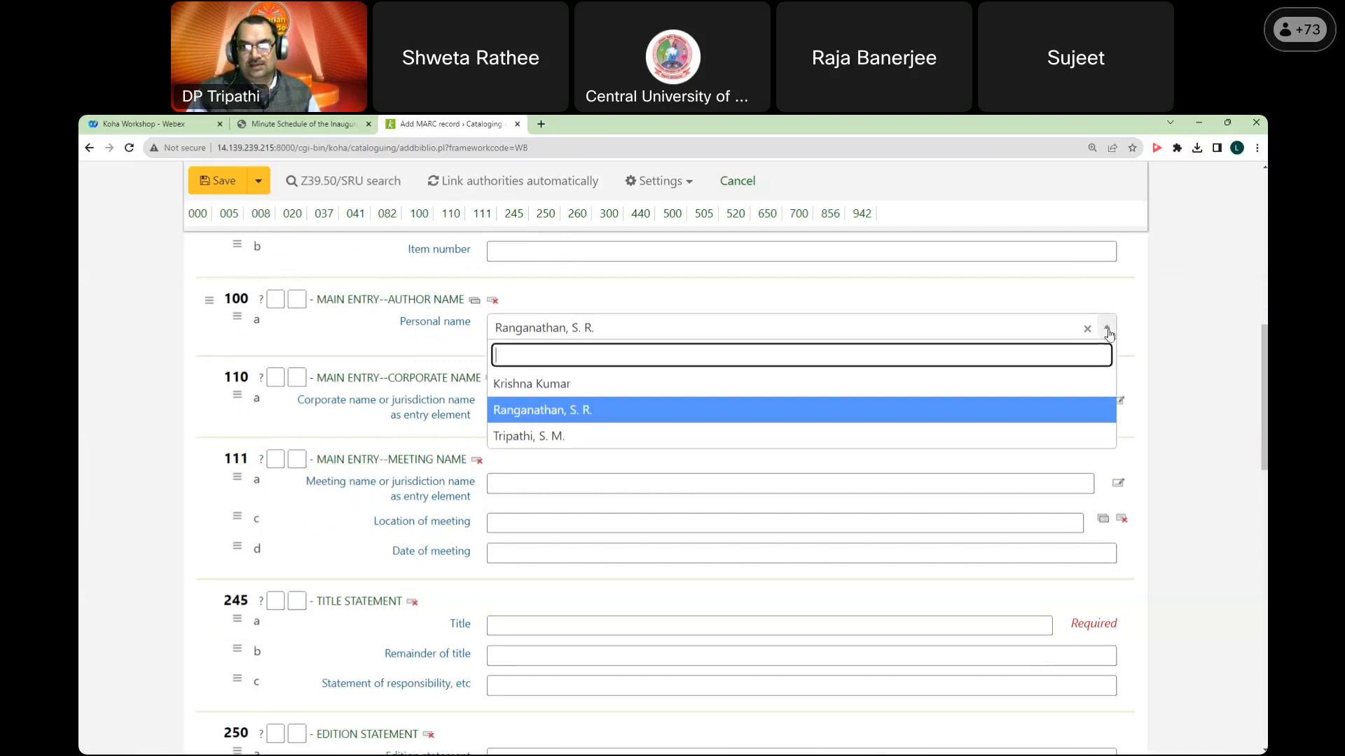
click(732, 437)
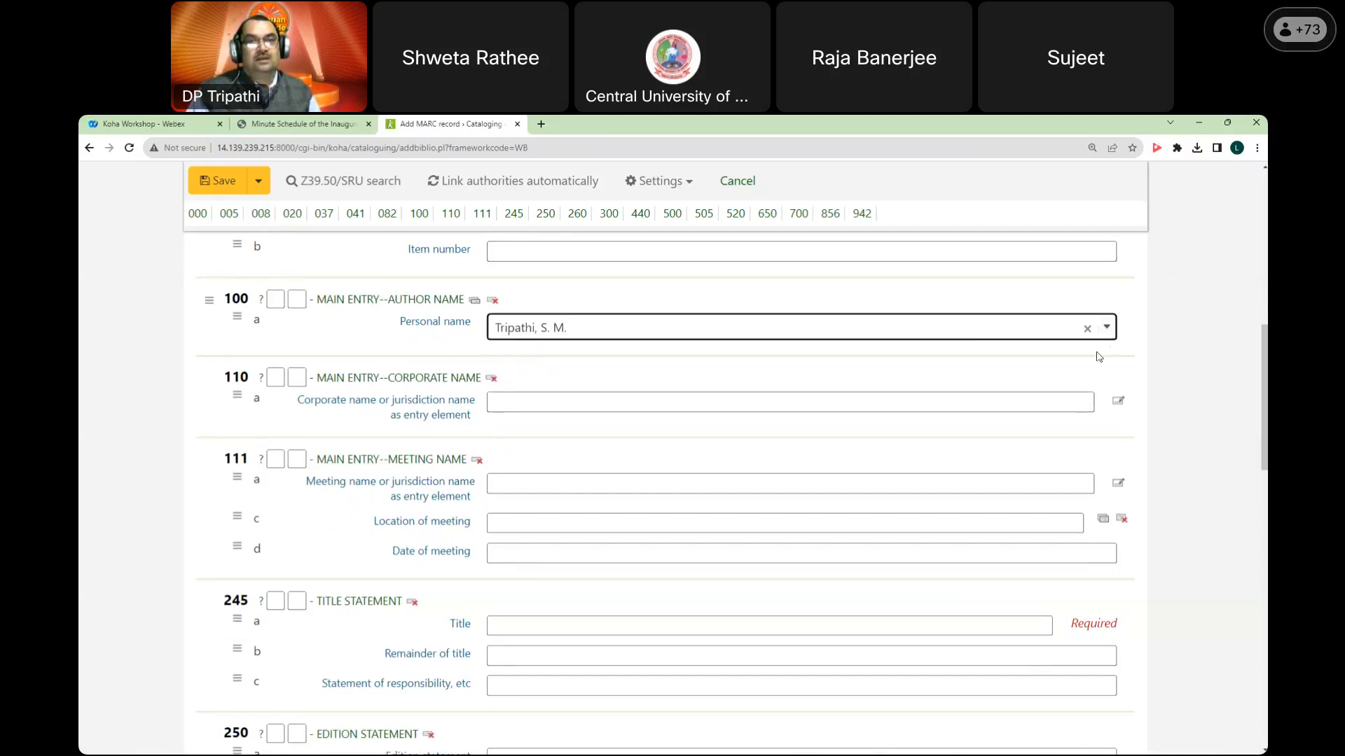
click(1105, 327)
click(844, 409)
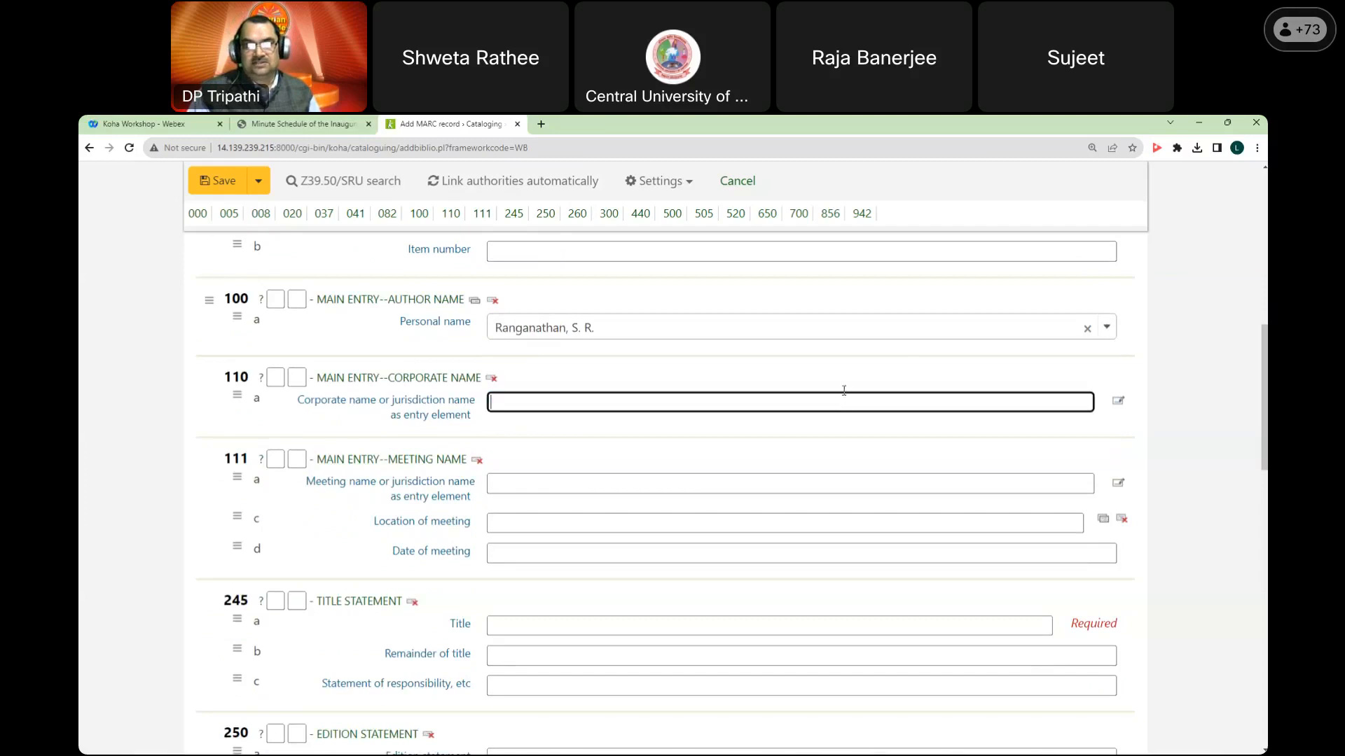
click(1101, 329)
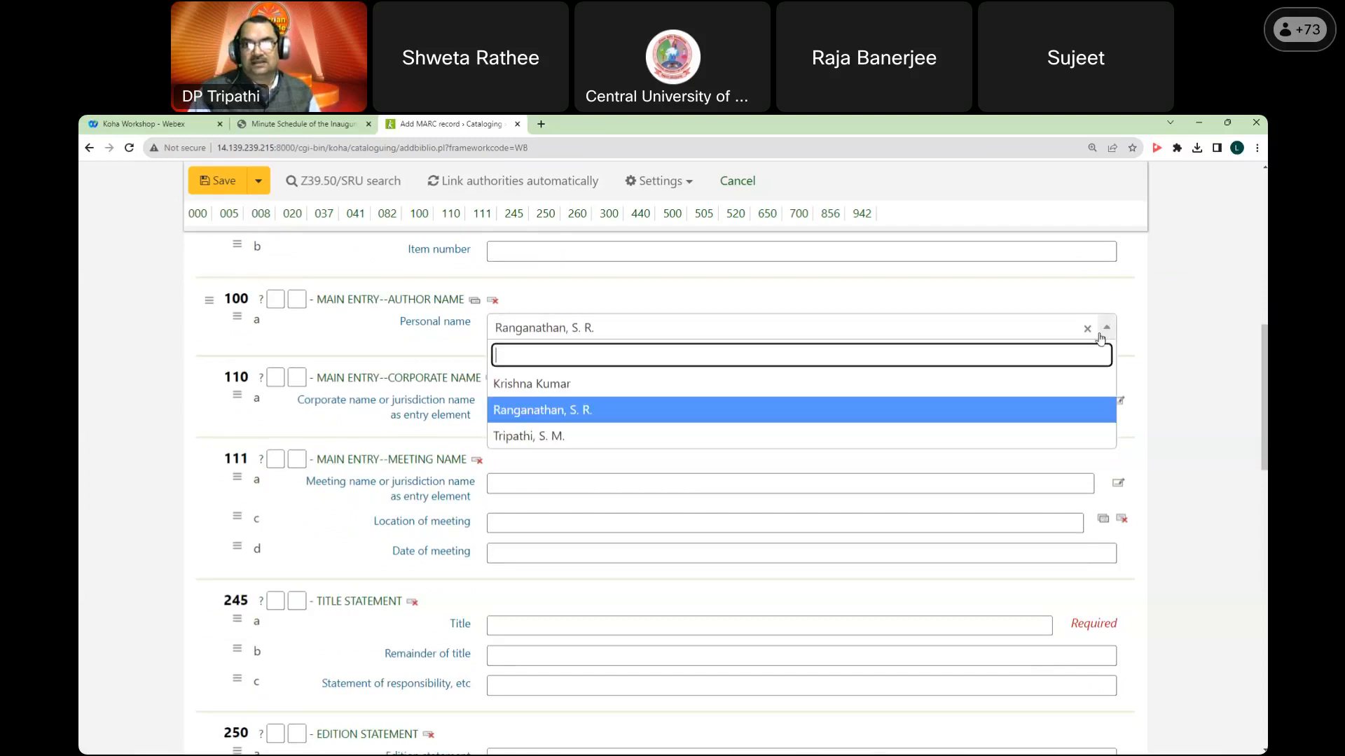
click(931, 387)
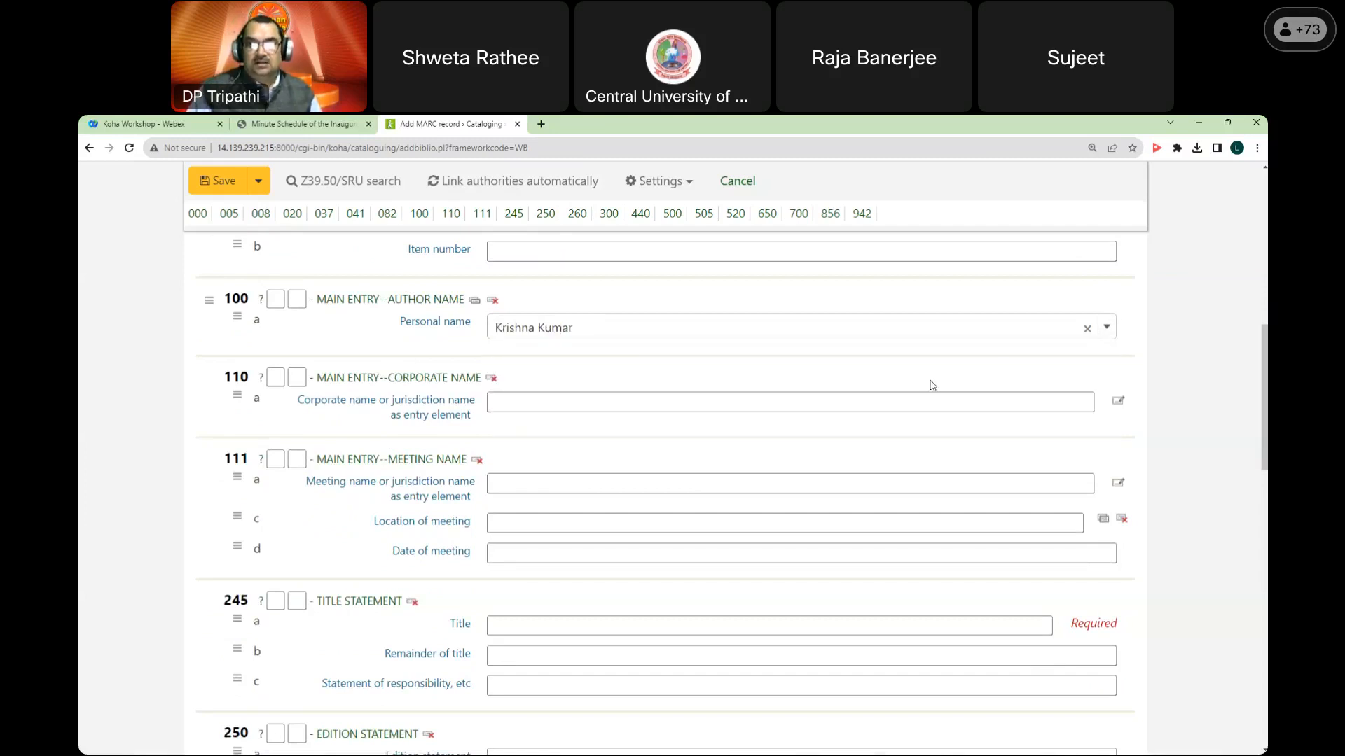
click(1109, 330)
click(912, 415)
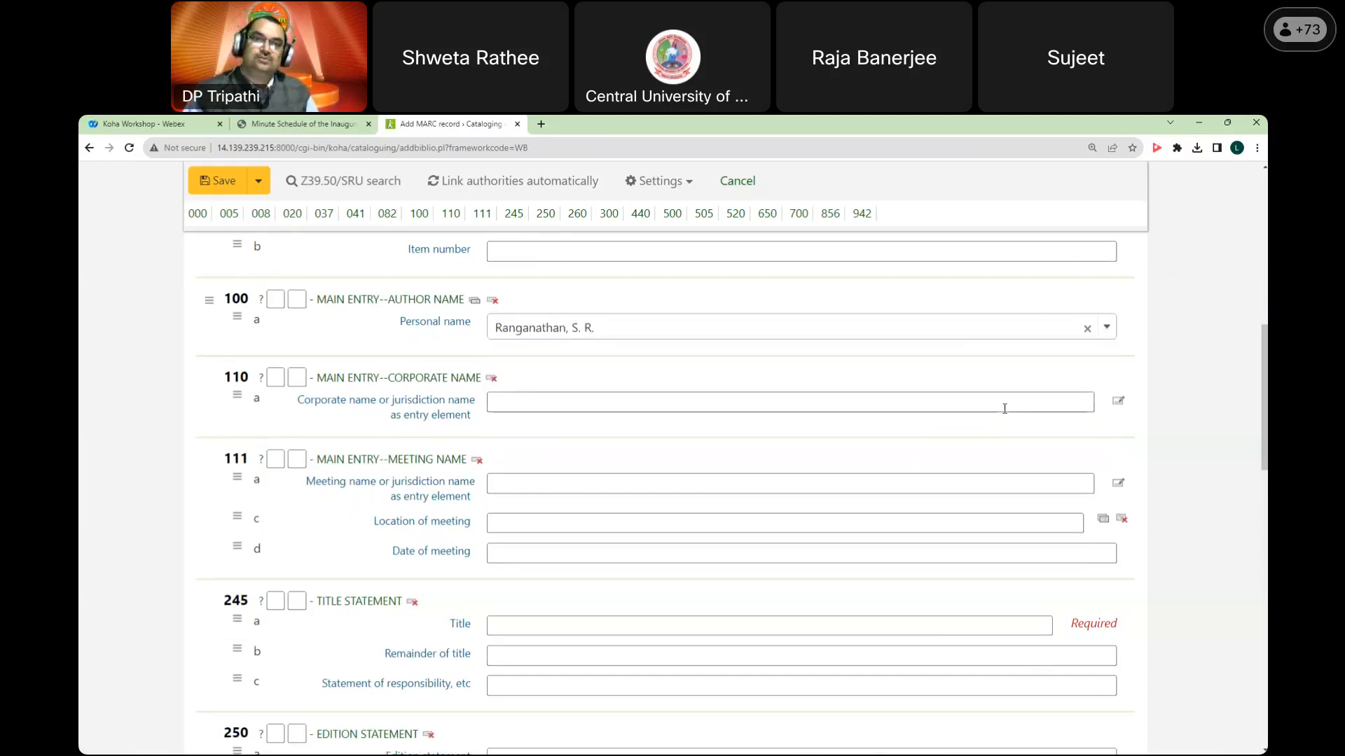
scroll(749, 398, up, 2)
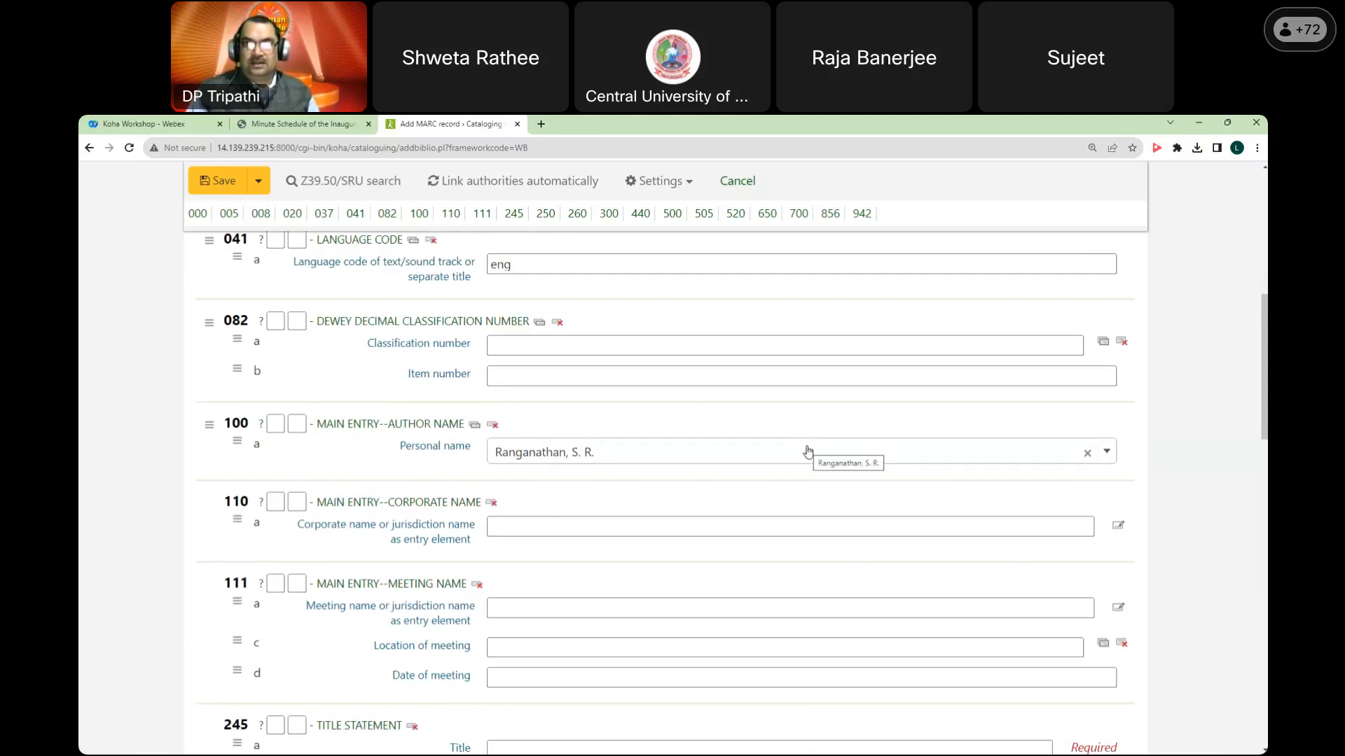
Step: Glance at the workshop schedule PDF and come back to the record form
click(296, 126)
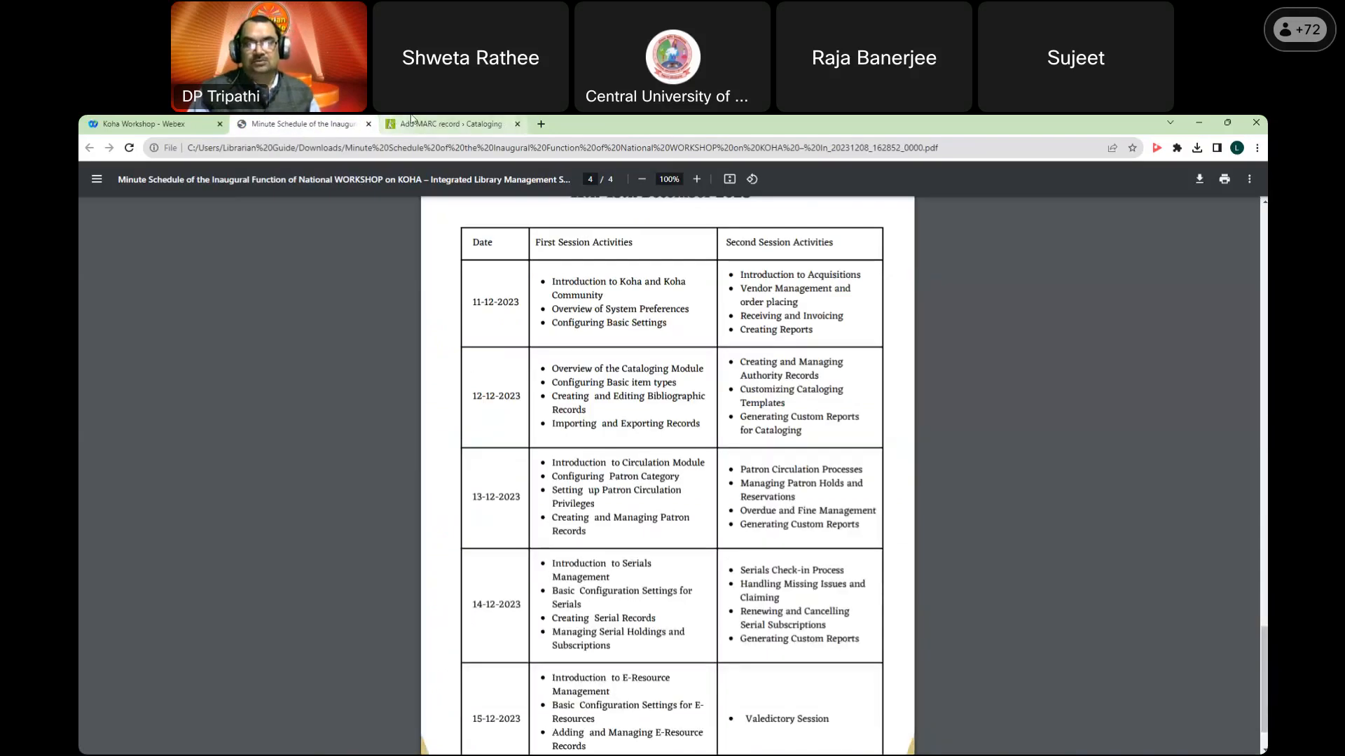
click(434, 124)
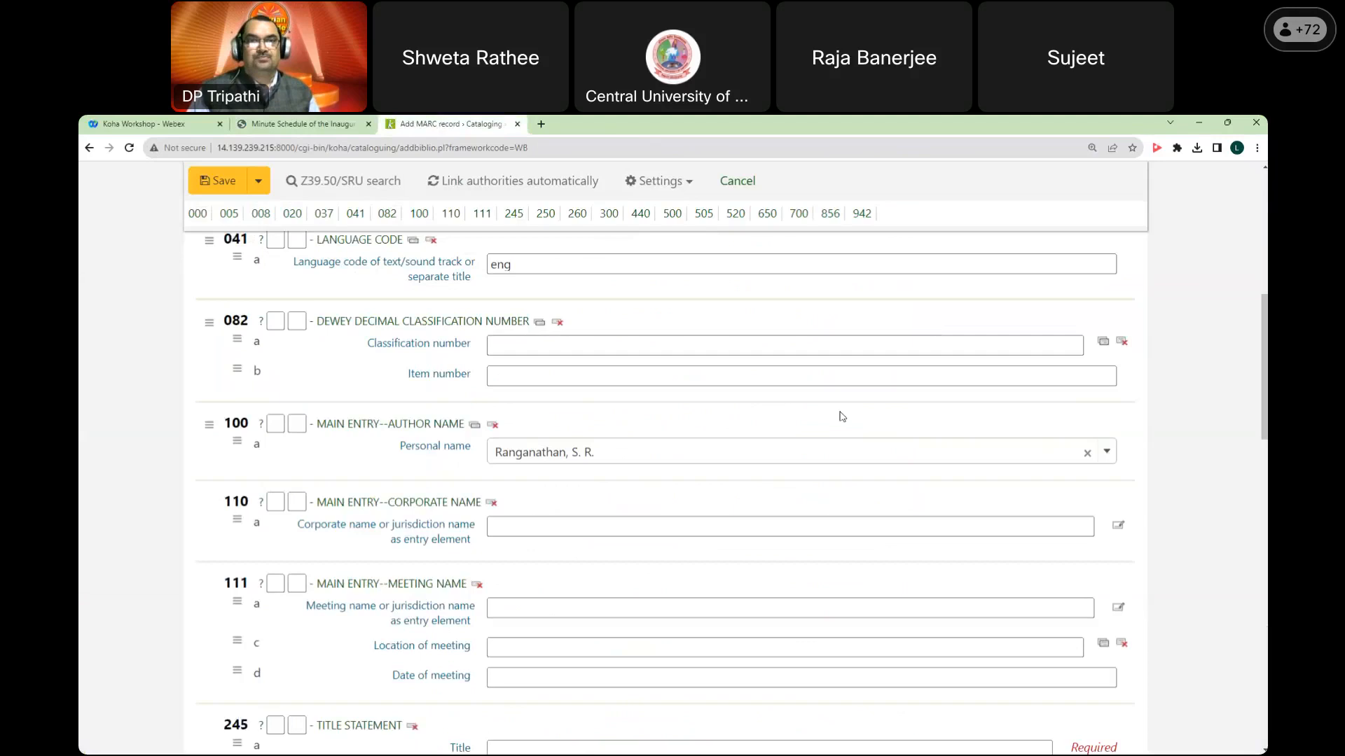
scroll(841, 416, up, 7)
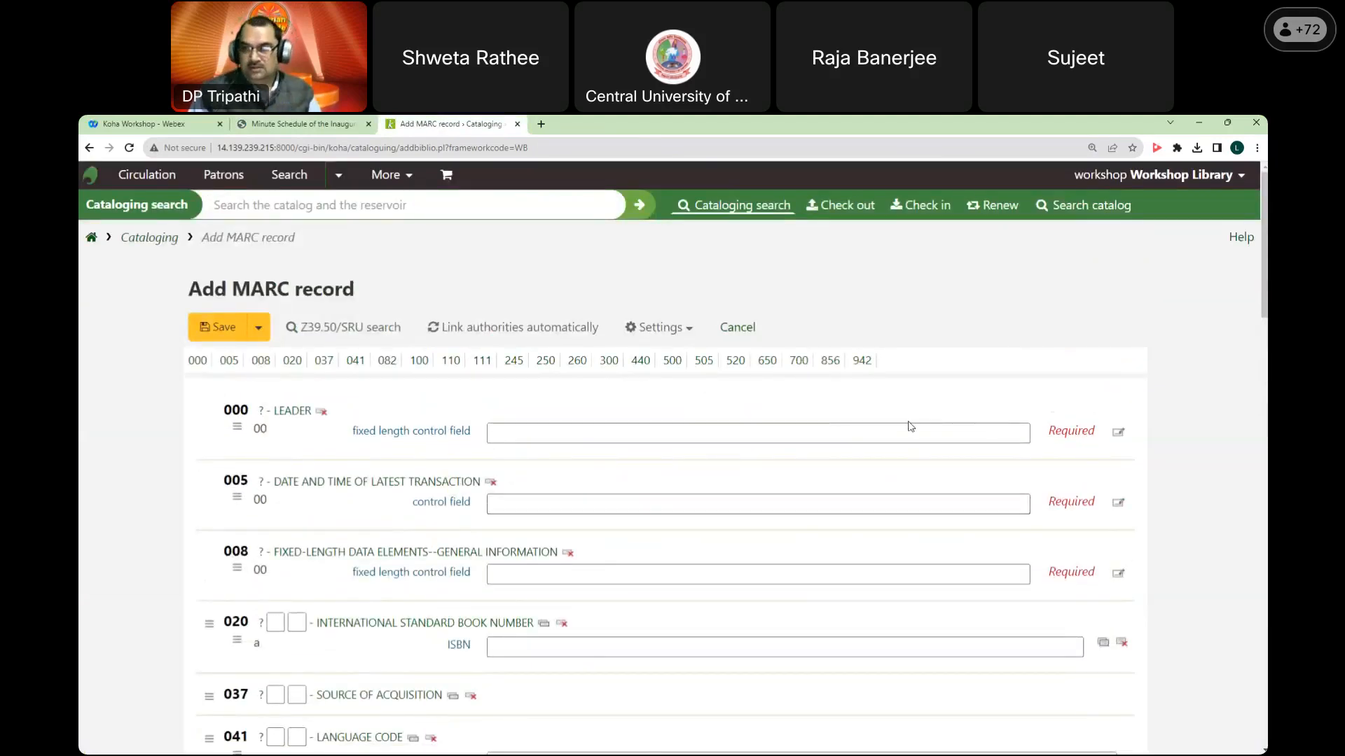
Step: Cancel the unsaved record and start a new record in the WB framework from Cataloging
click(735, 332)
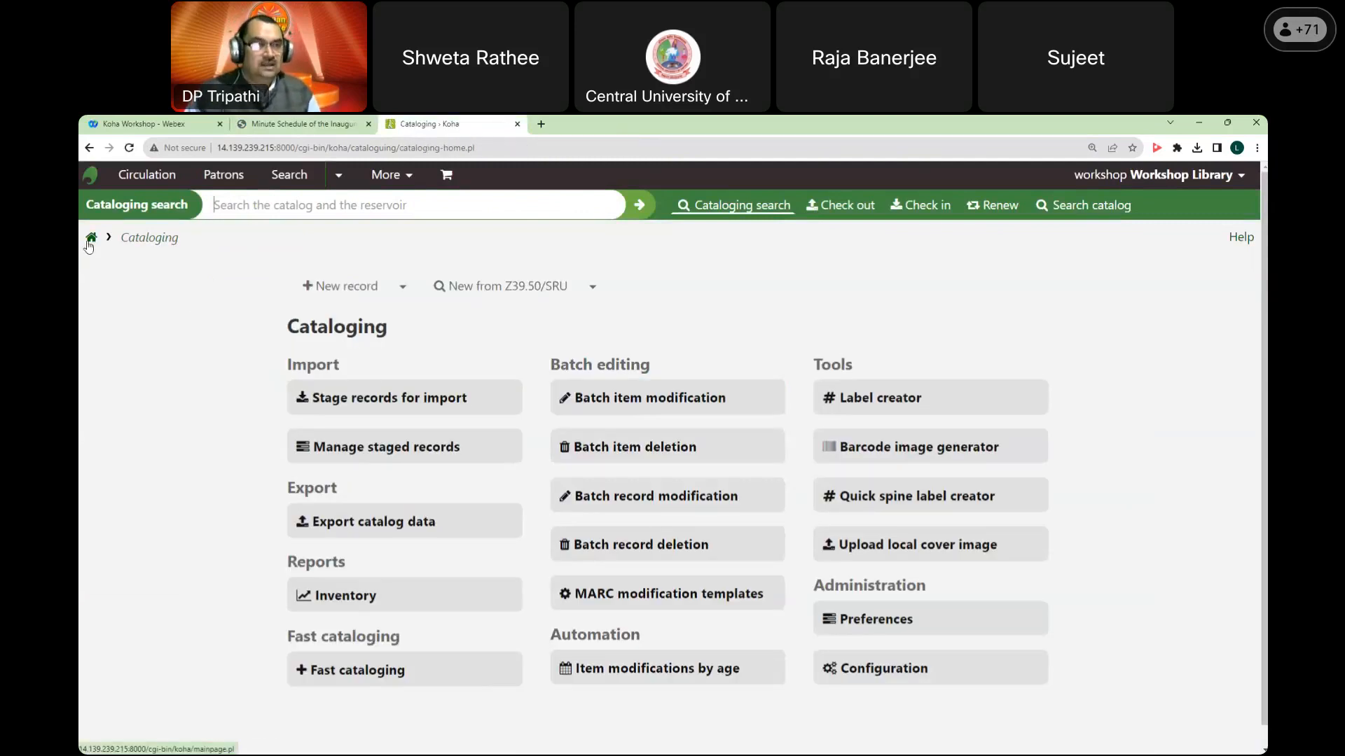
click(89, 242)
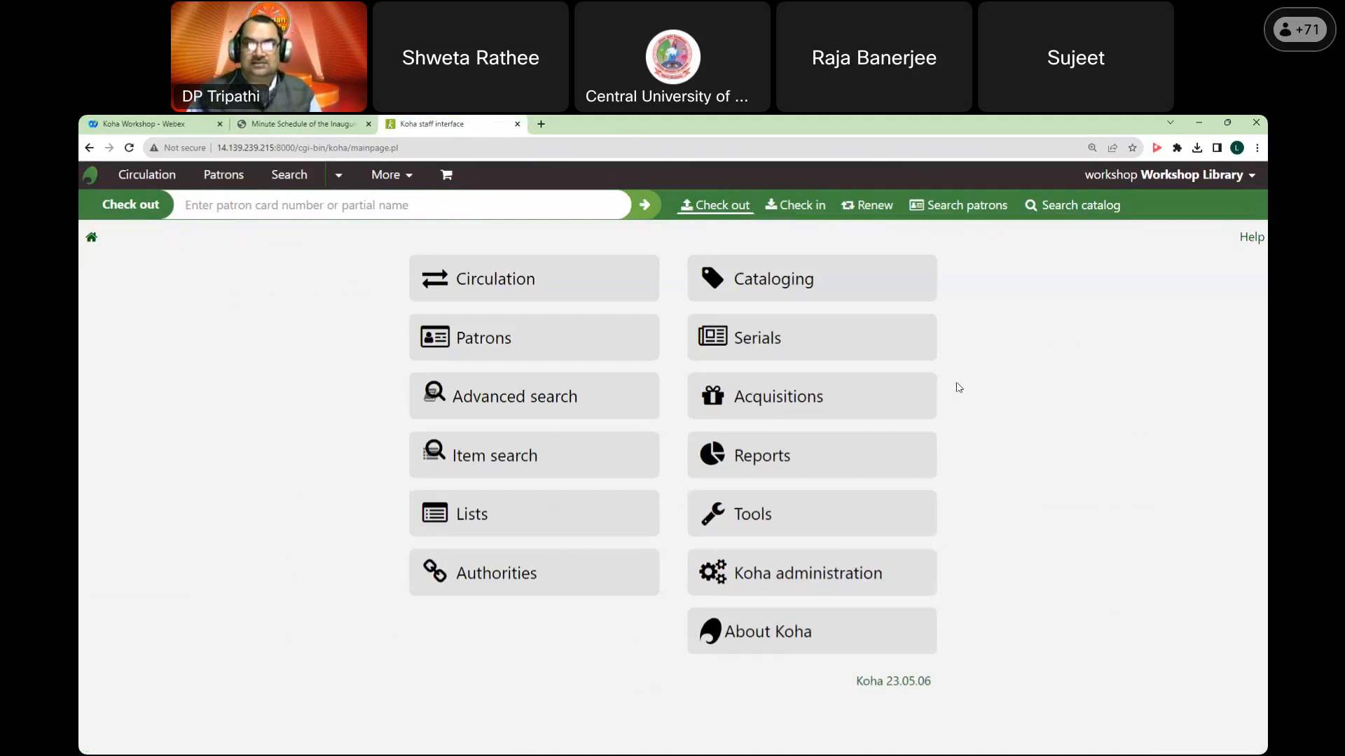
click(886, 283)
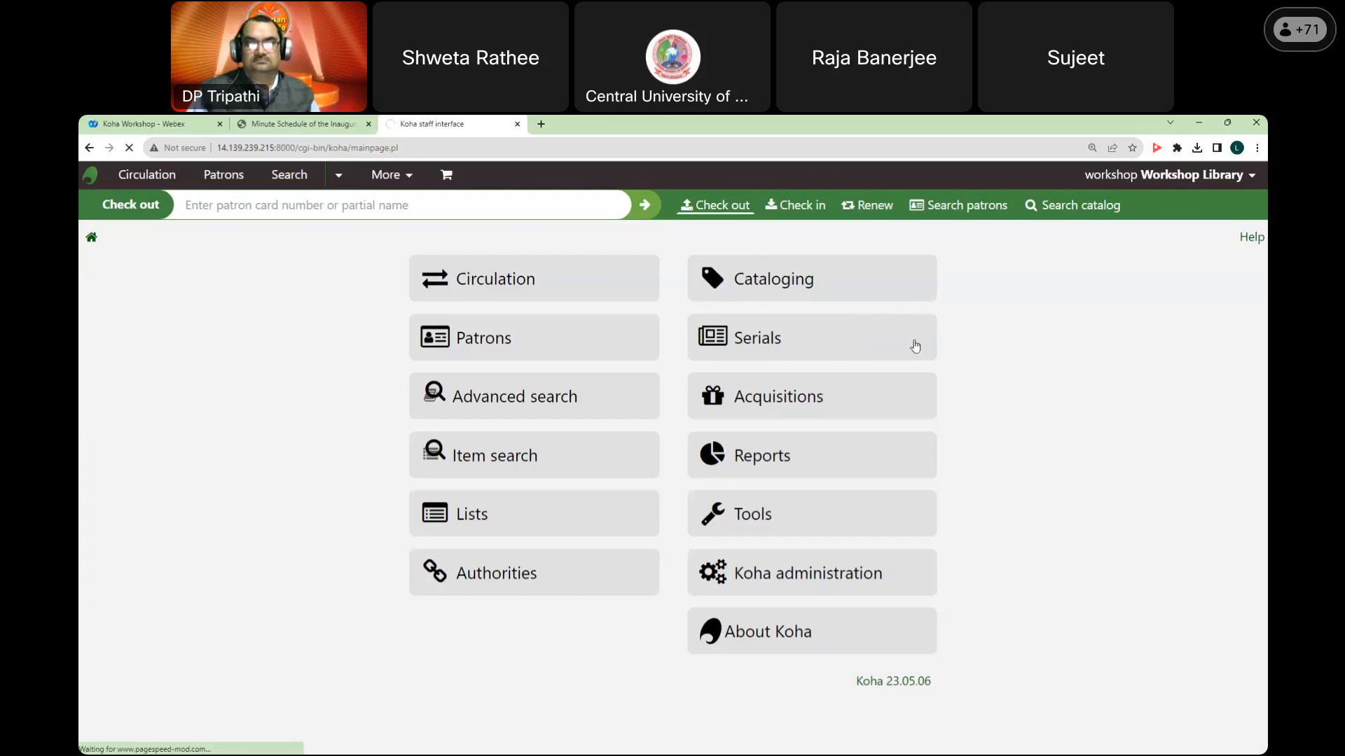
click(129, 147)
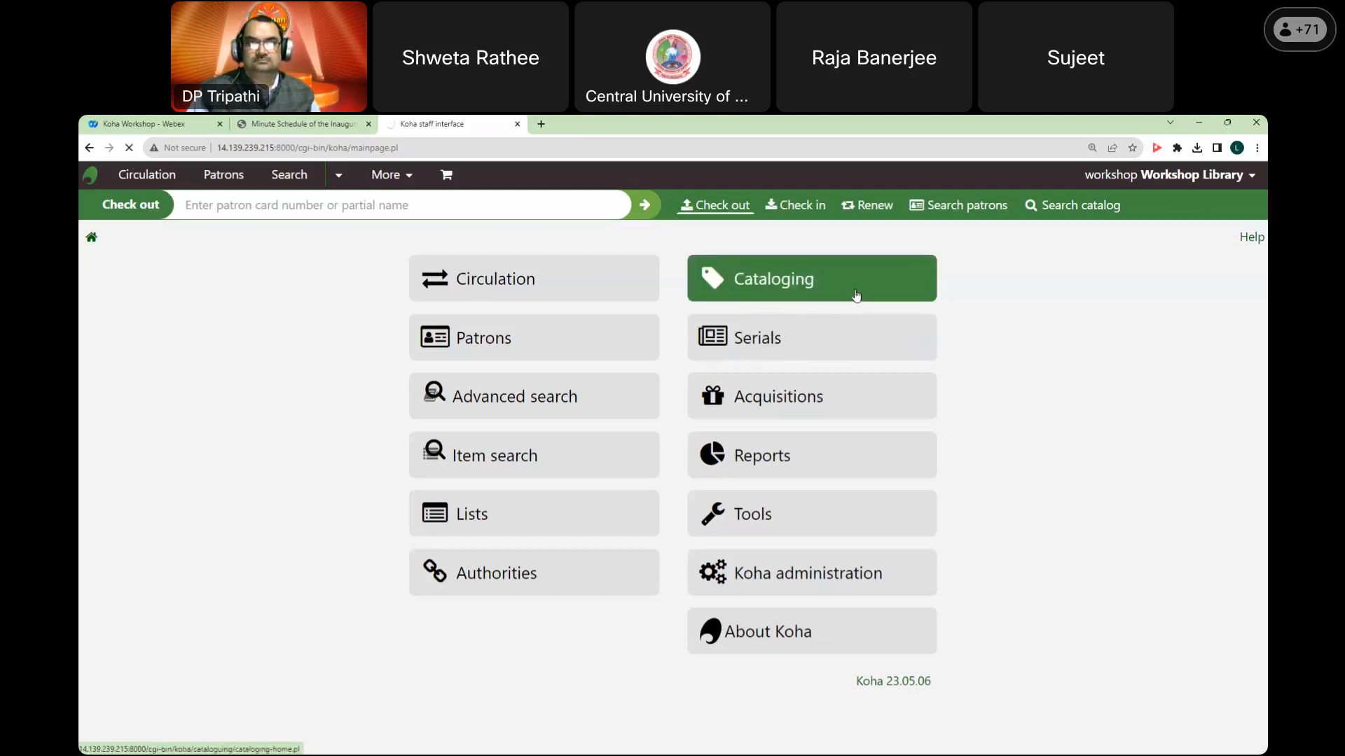
click(401, 287)
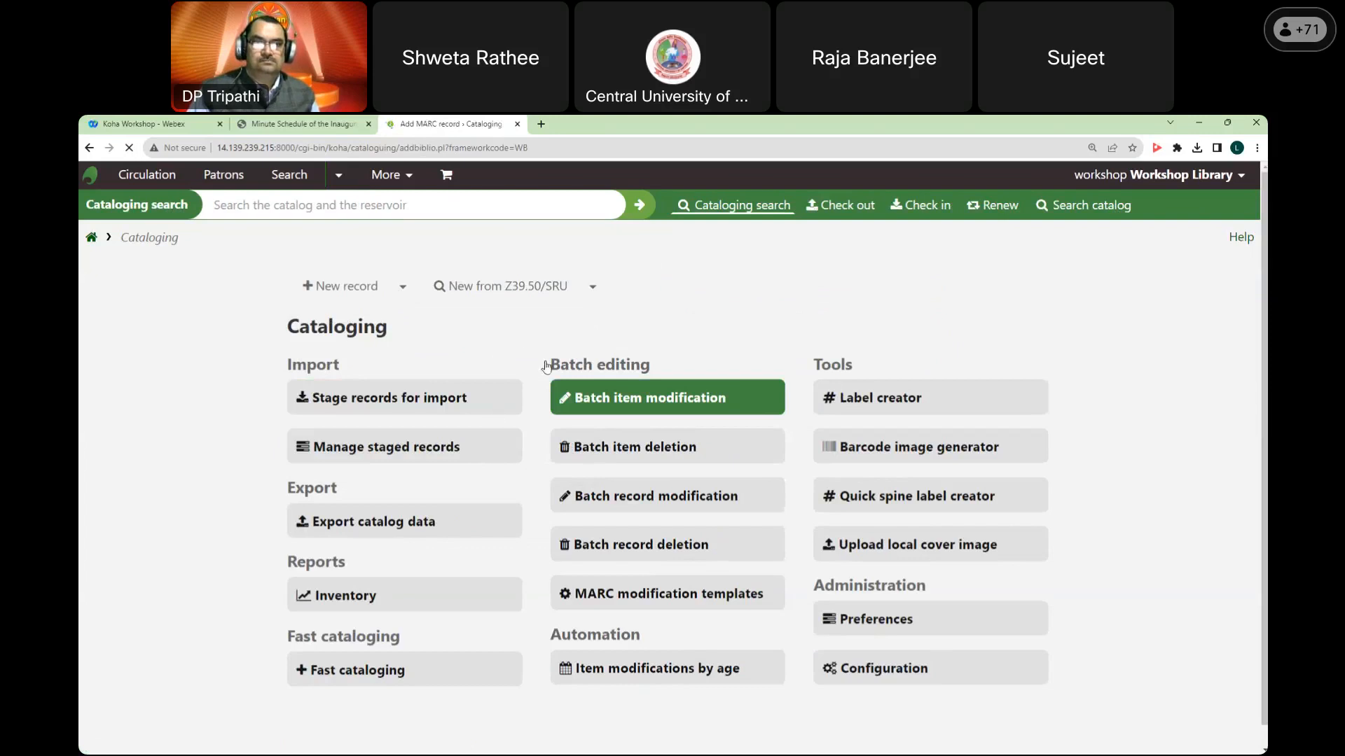
Step: Check the workshop schedule PDF, then fill the LEADER field with its default
click(329, 126)
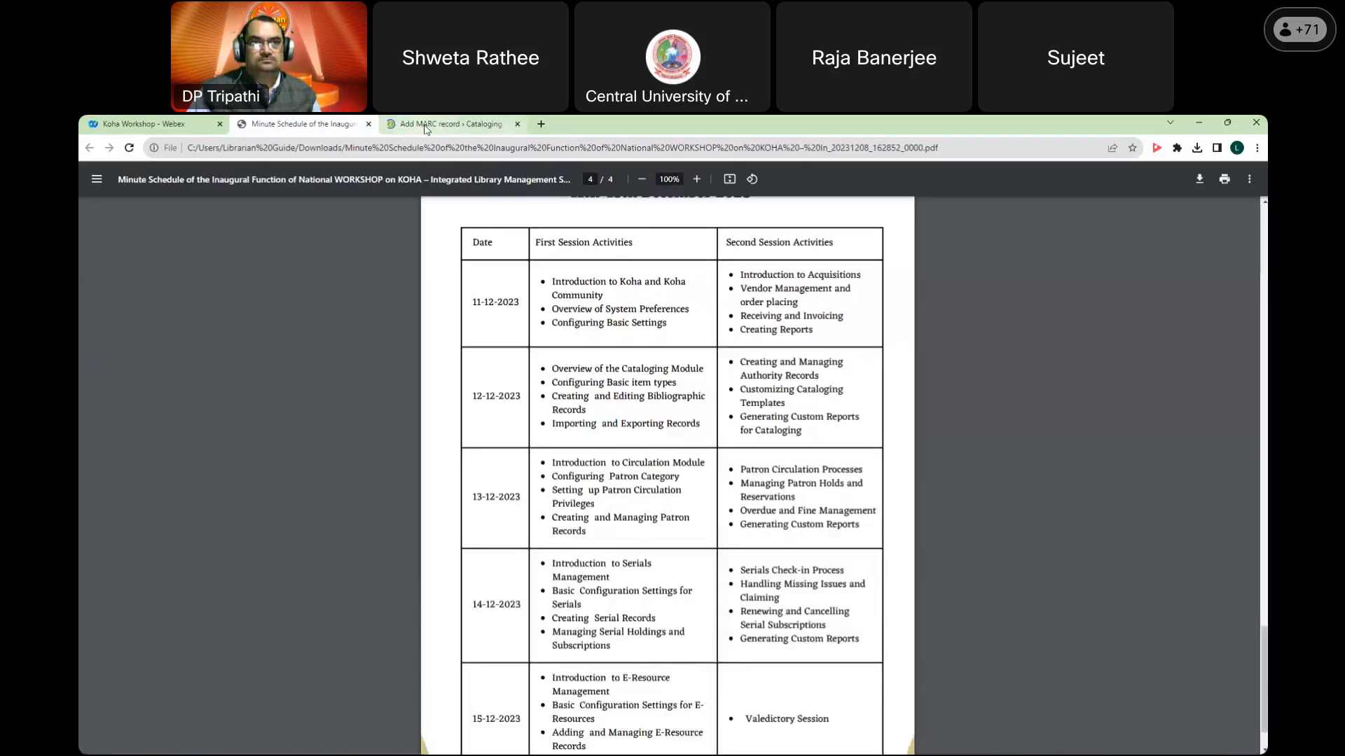
click(464, 124)
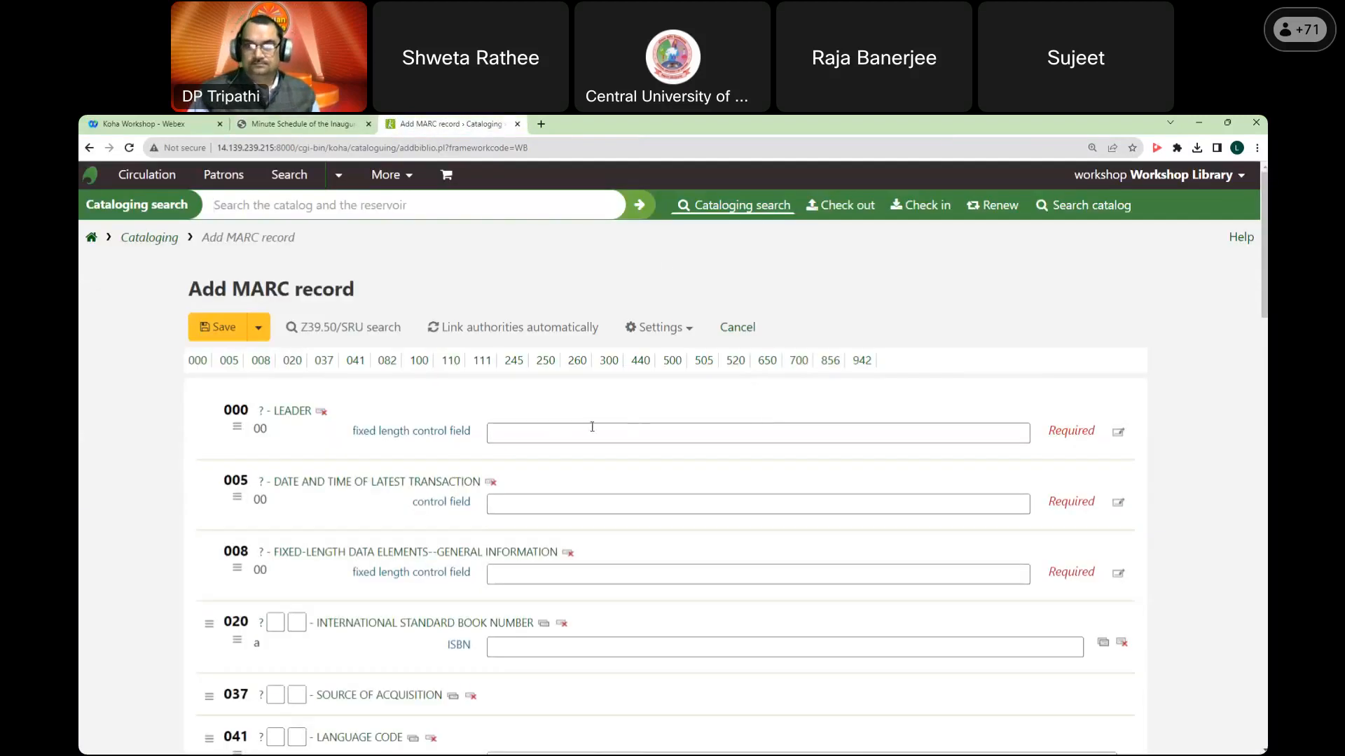
click(592, 433)
click(539, 506)
click(557, 575)
click(544, 647)
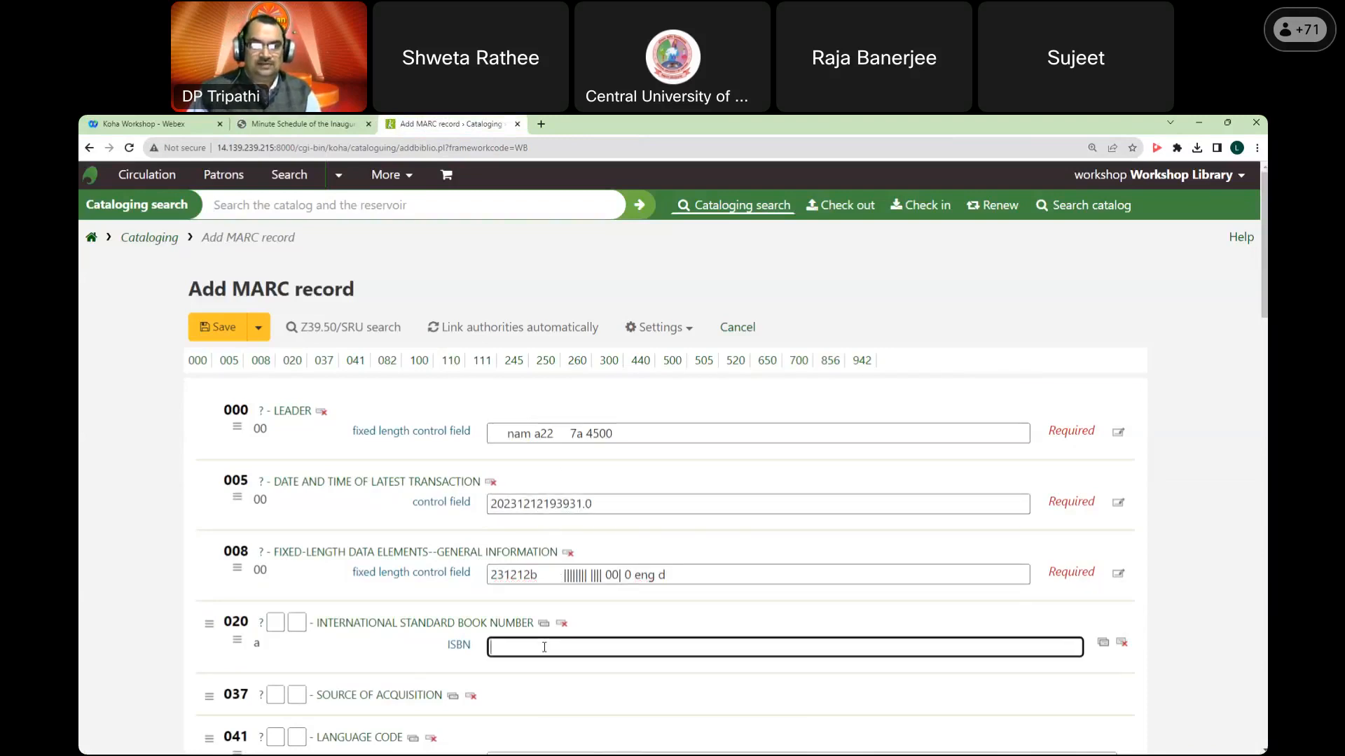
scroll(562, 550, down, 2)
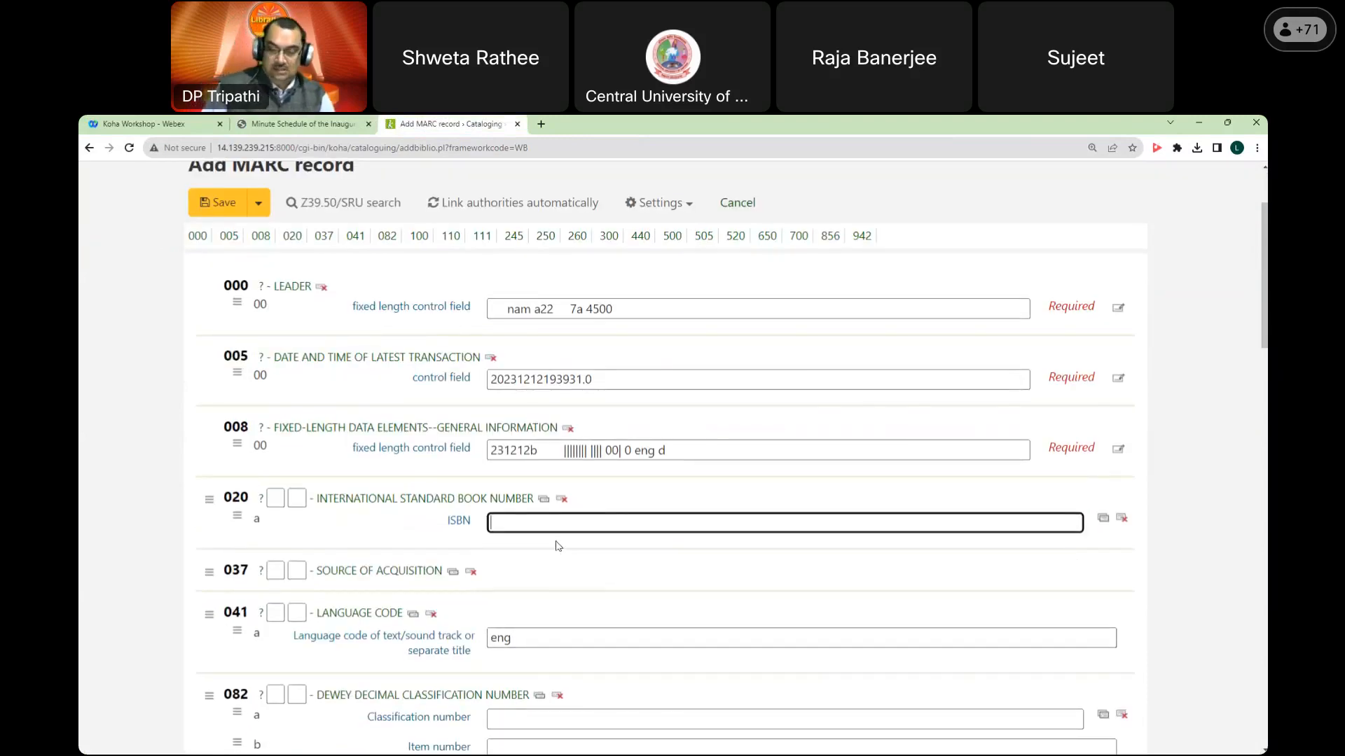
text(978123)
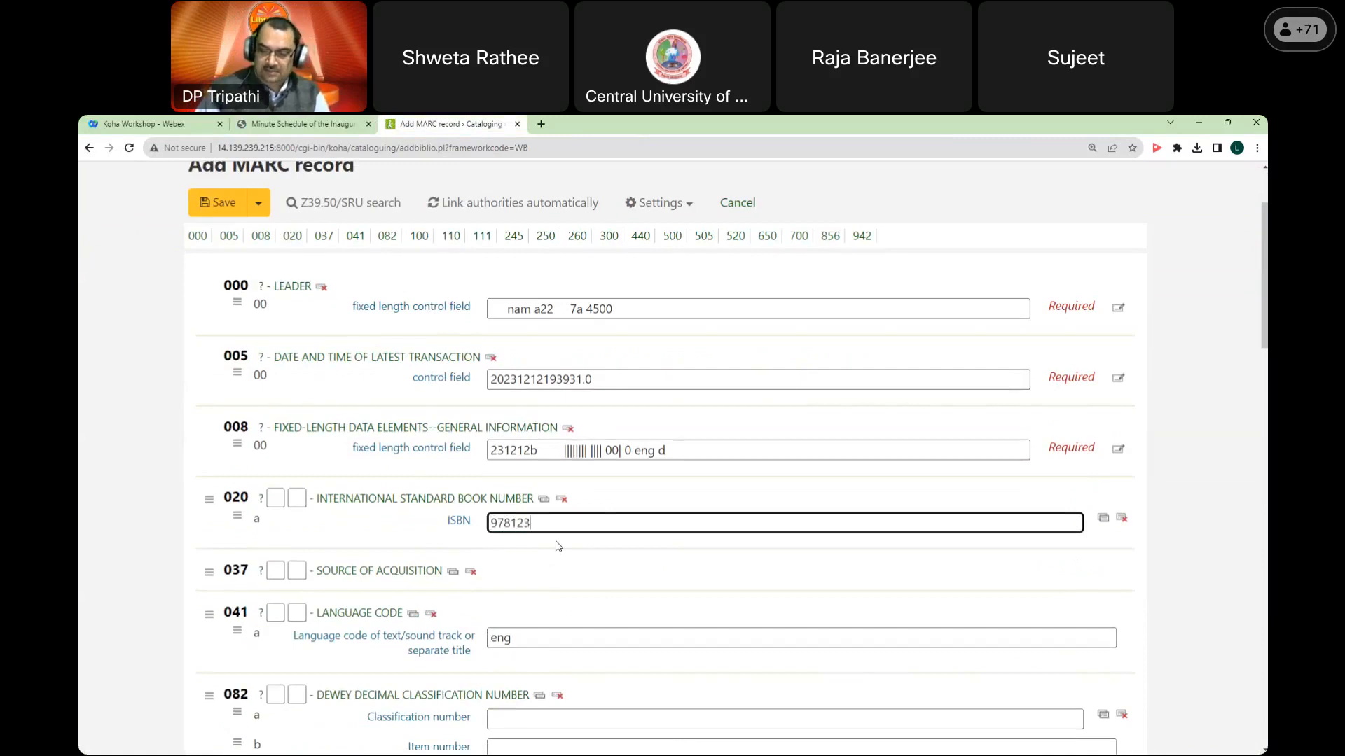
text(4567890)
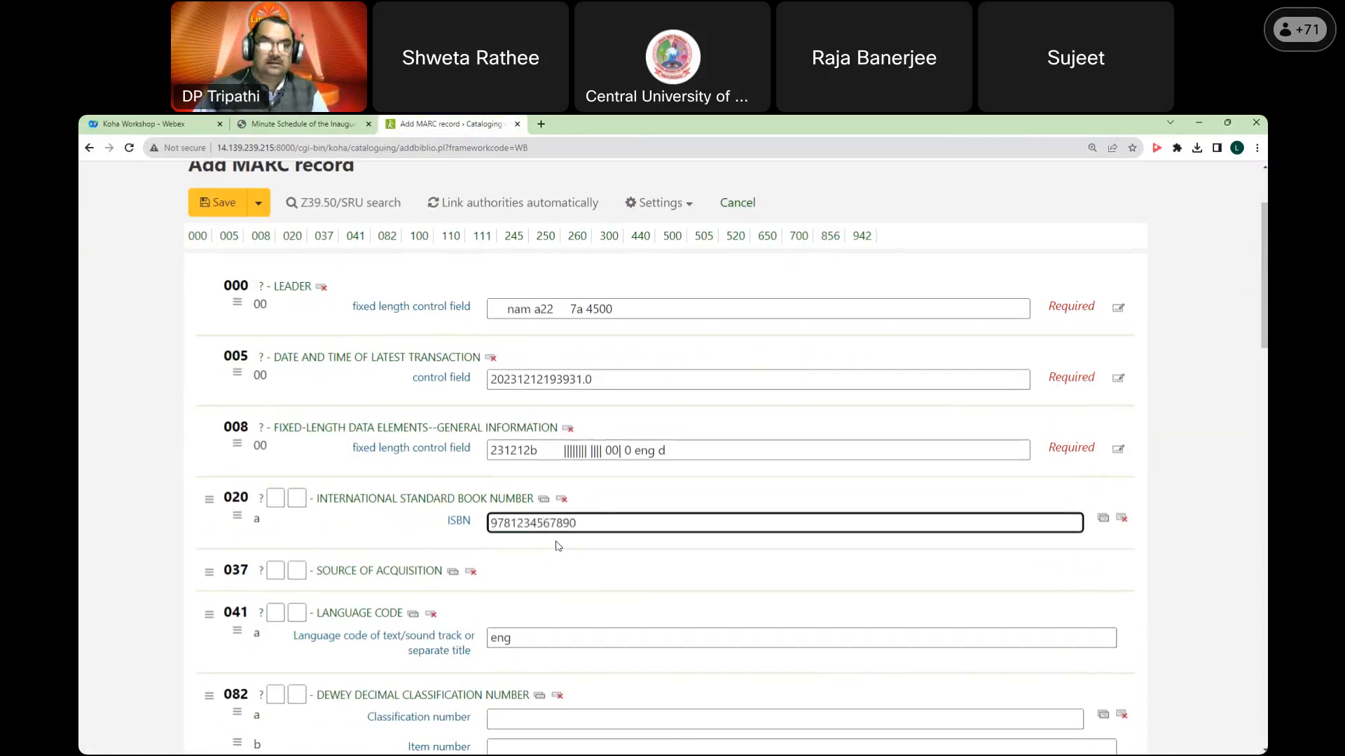
Step: Enter CUH as the 037 source of stock number
scroll(553, 554, down, 1)
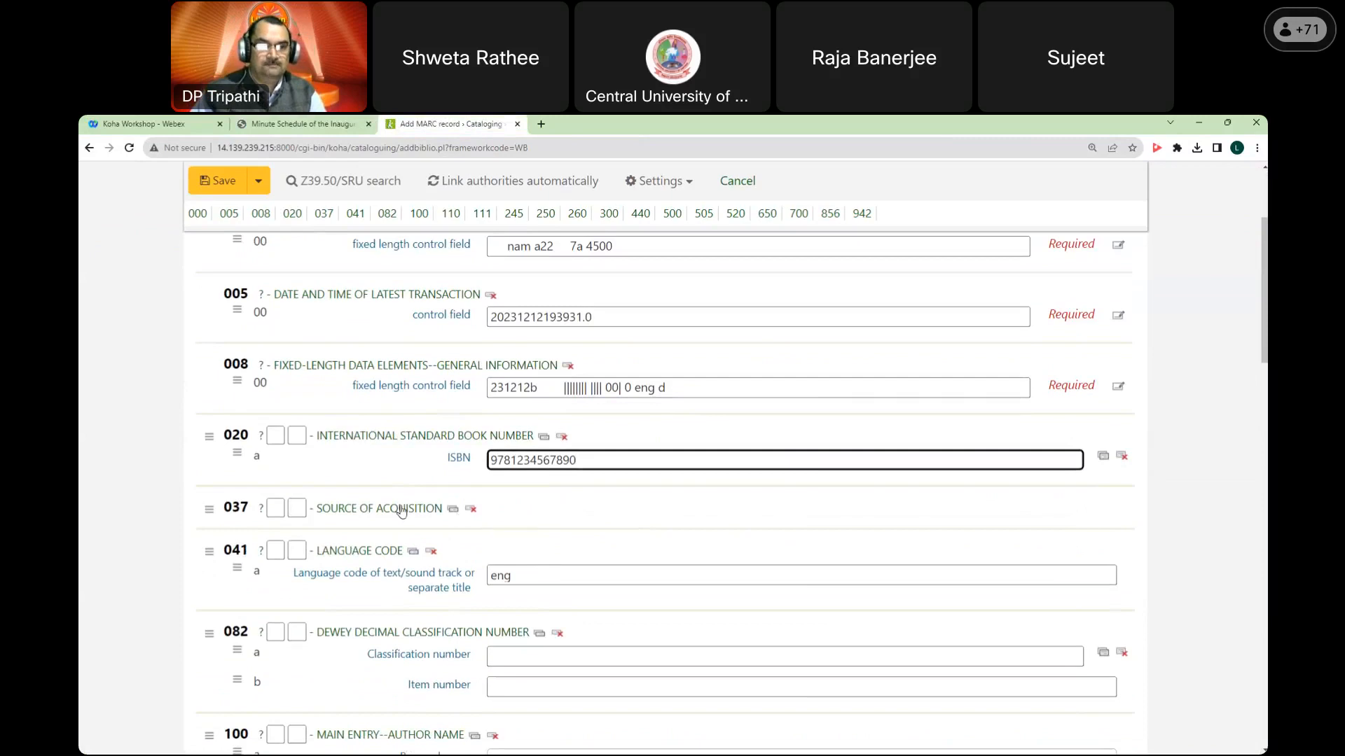
click(401, 509)
click(531, 535)
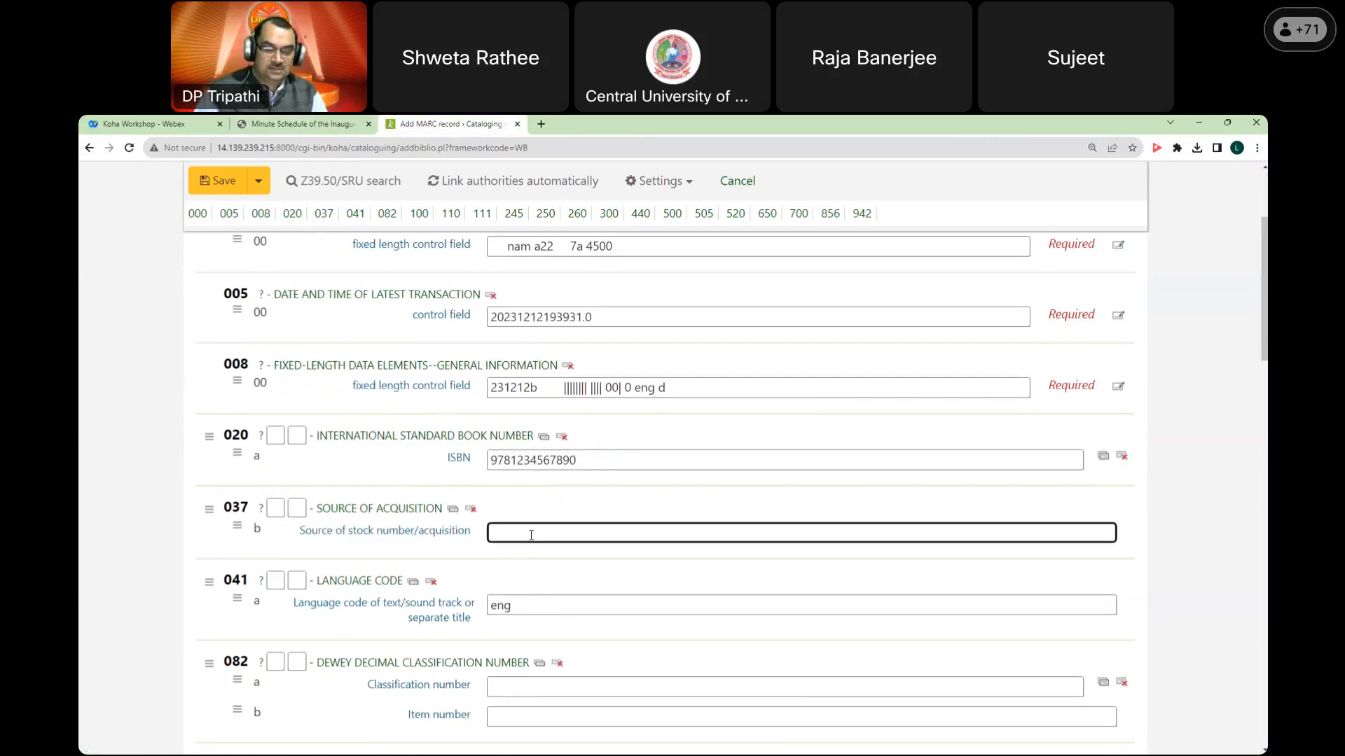
text(CUGH)
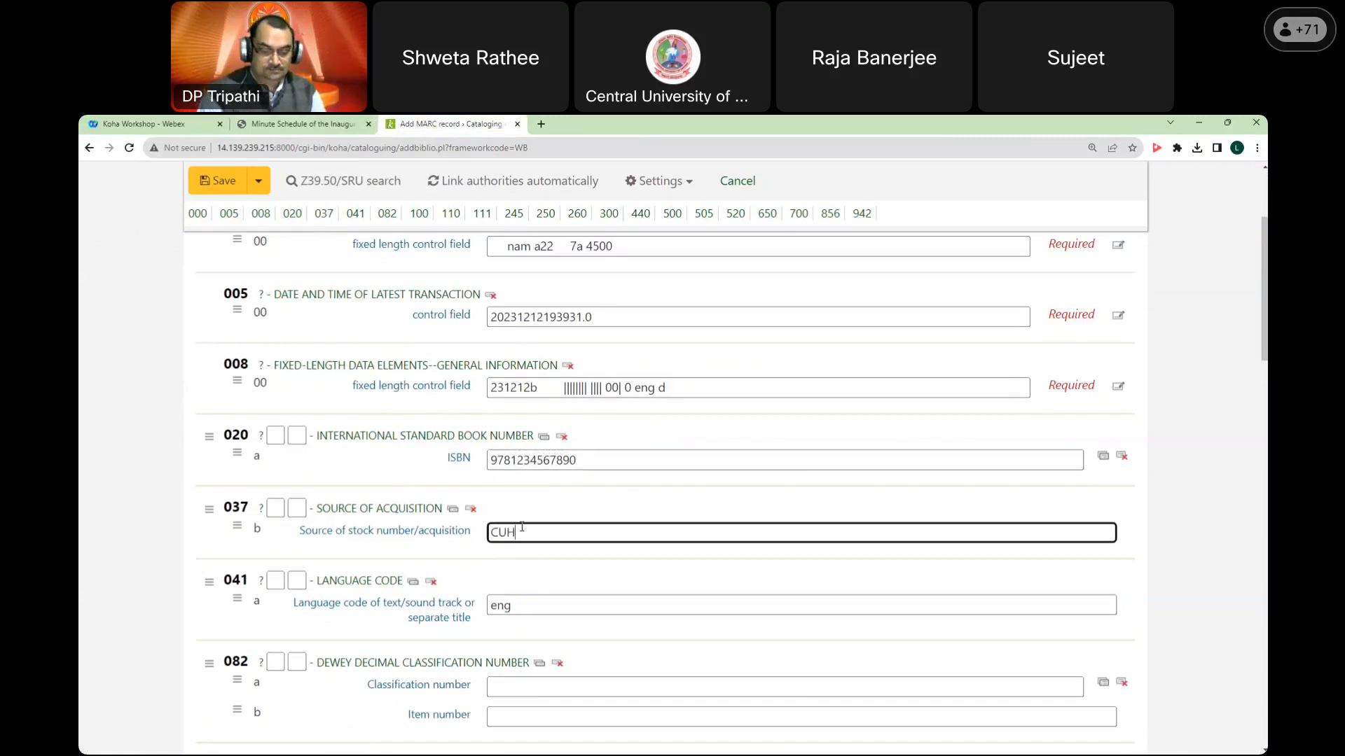
scroll(520, 525, down, 3)
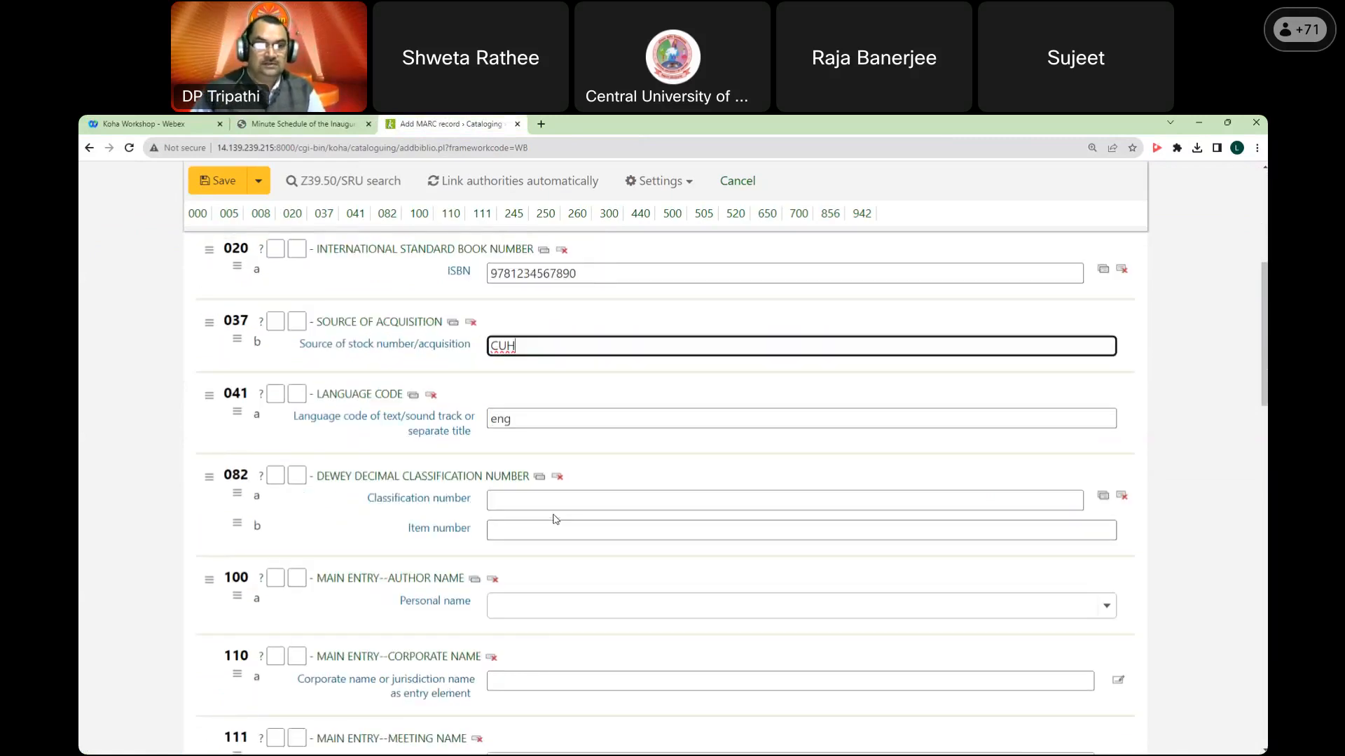
scroll(557, 491, down, 1)
Step: Enter classification number 025.4 and item number RAN/T in field 082
click(560, 439)
text(02)
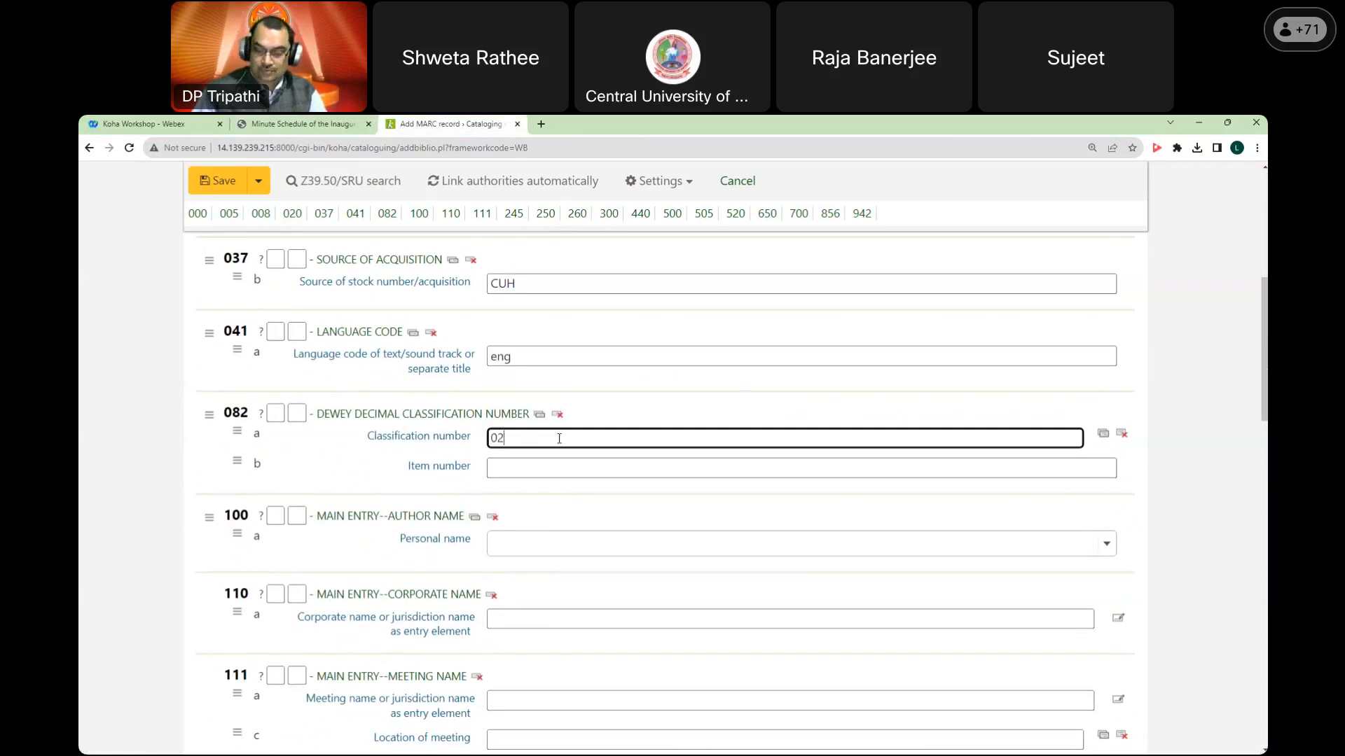
text(5.4)
key(Tab)
key(Tab)
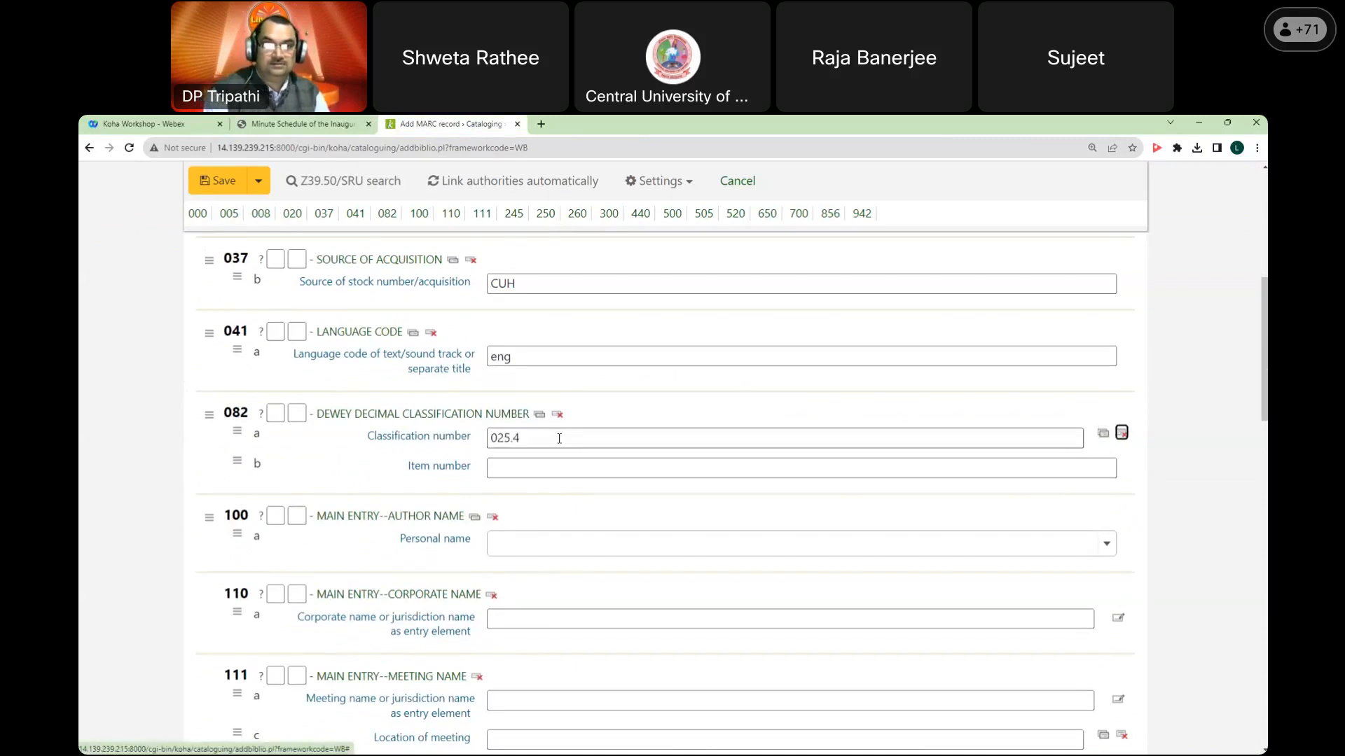
click(522, 471)
text(RAN/T)
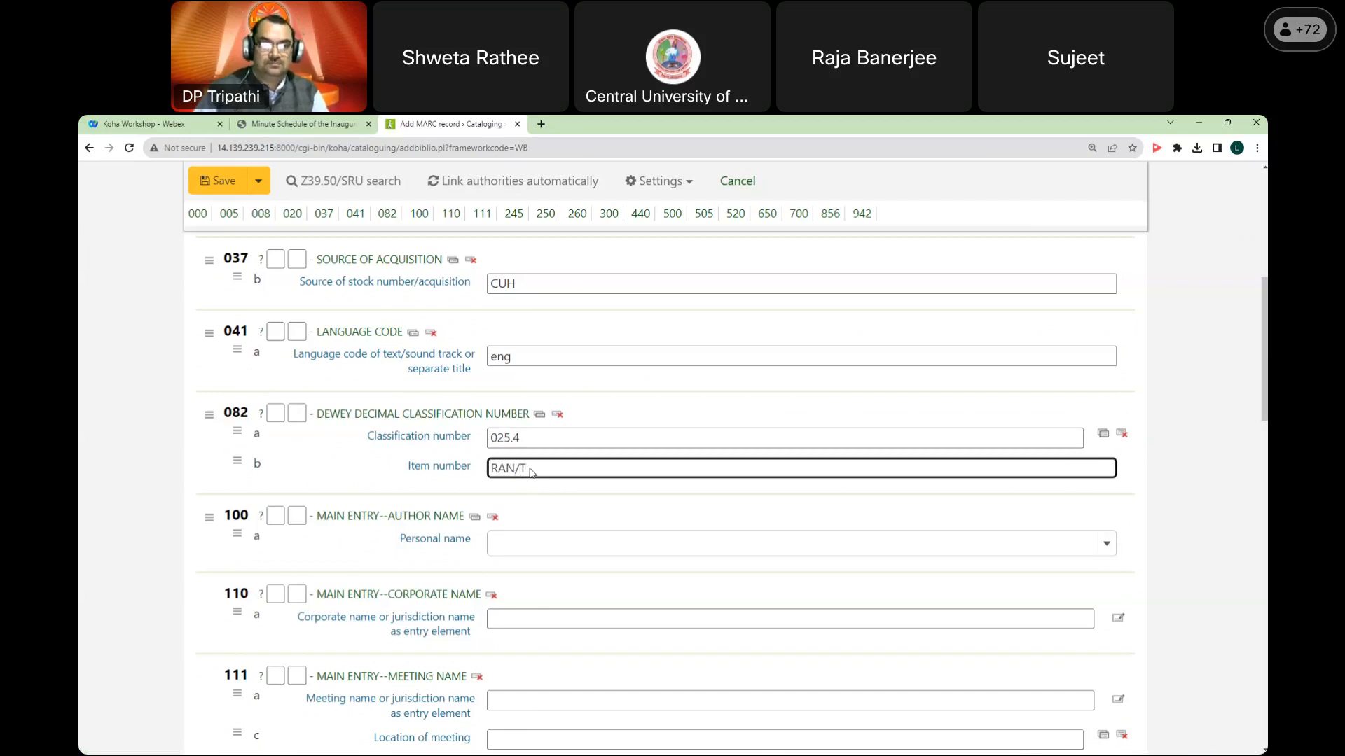
scroll(532, 474, down, 3)
Step: Choose Ranganathan, S. R. as the 100$a main author
click(545, 359)
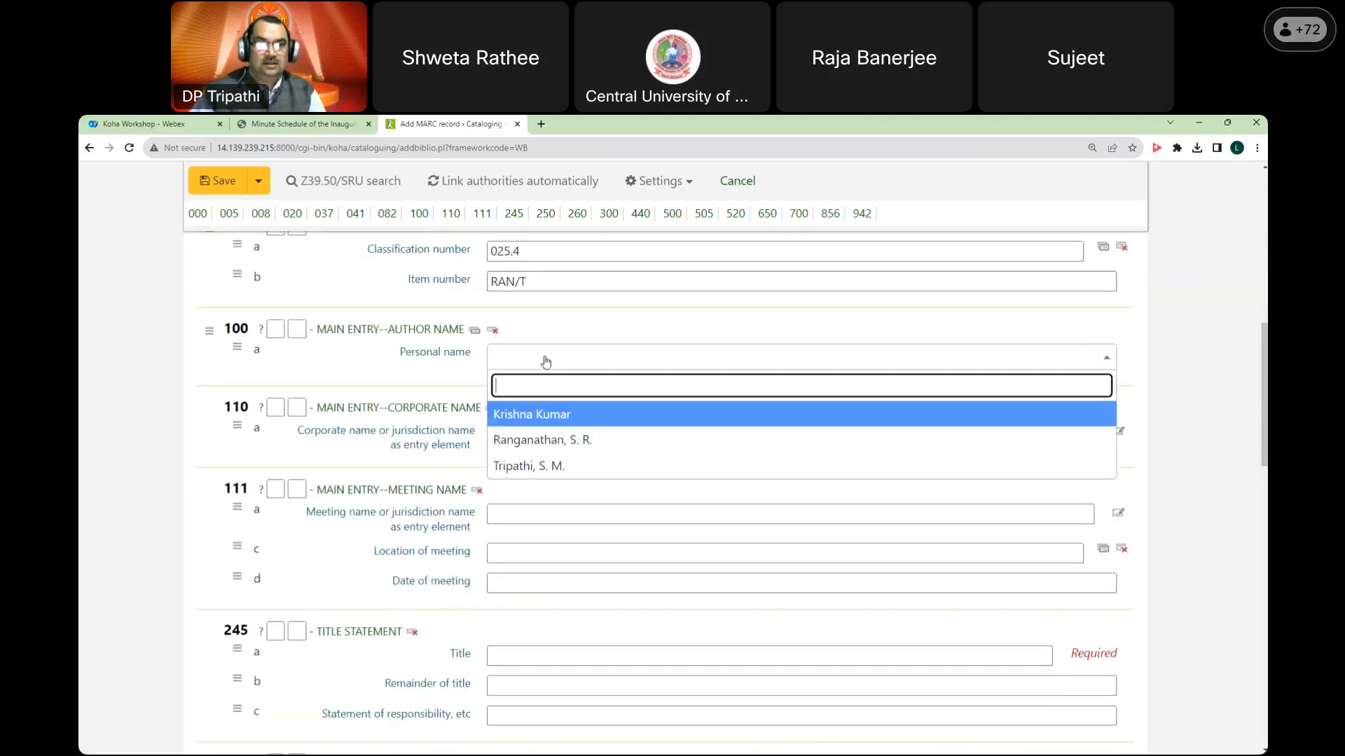
click(568, 435)
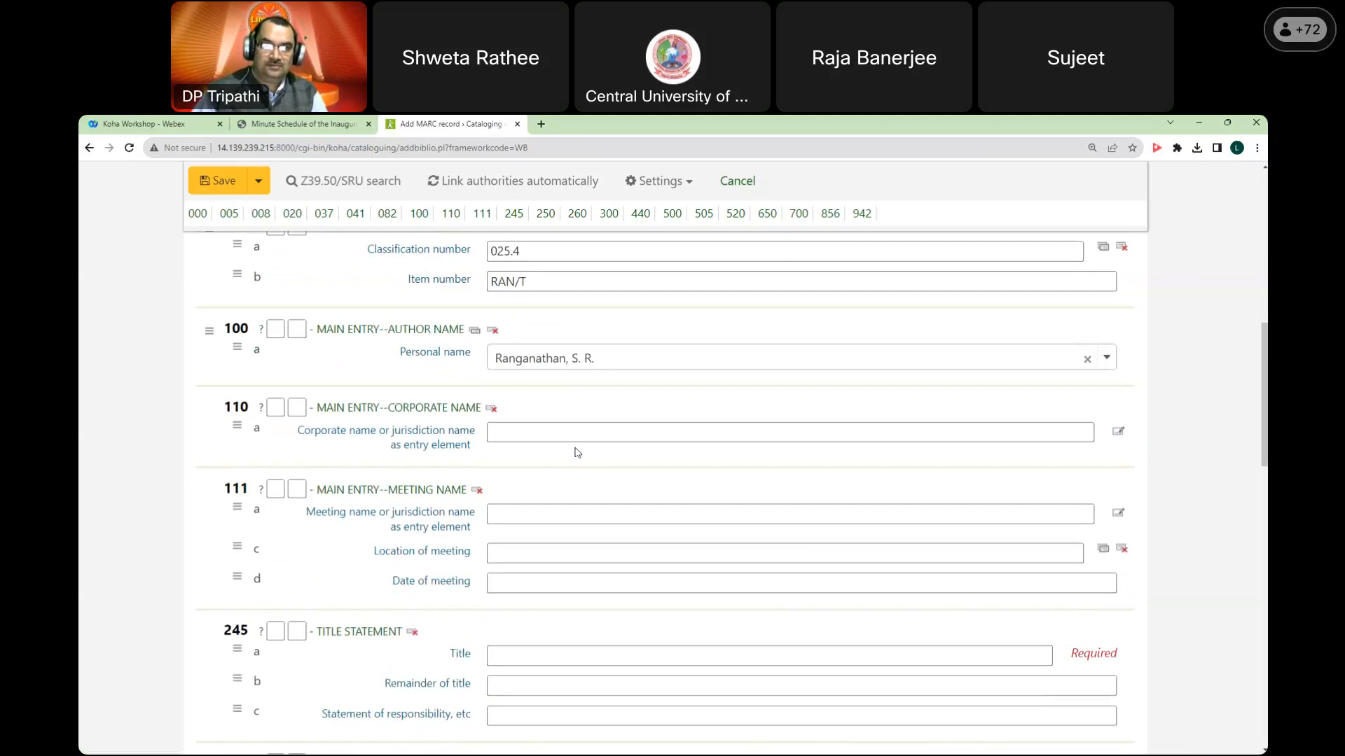
scroll(568, 432, down, 2)
scroll(536, 406, down, 2)
click(539, 404)
Step: Enter title 'Theory of library classification', 'overview', 'by S. R. Ranganathan' and edition '2nd. ed.'
text(Theor)
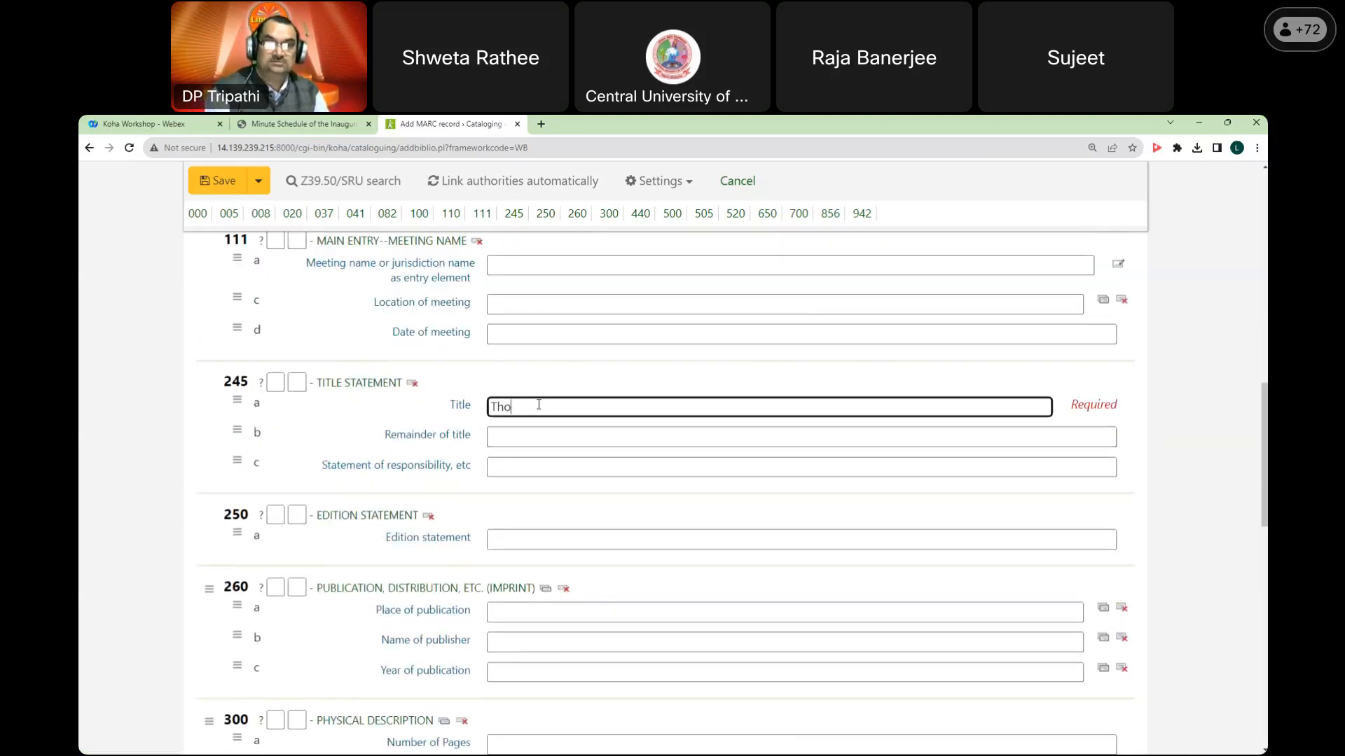
text(y of library)
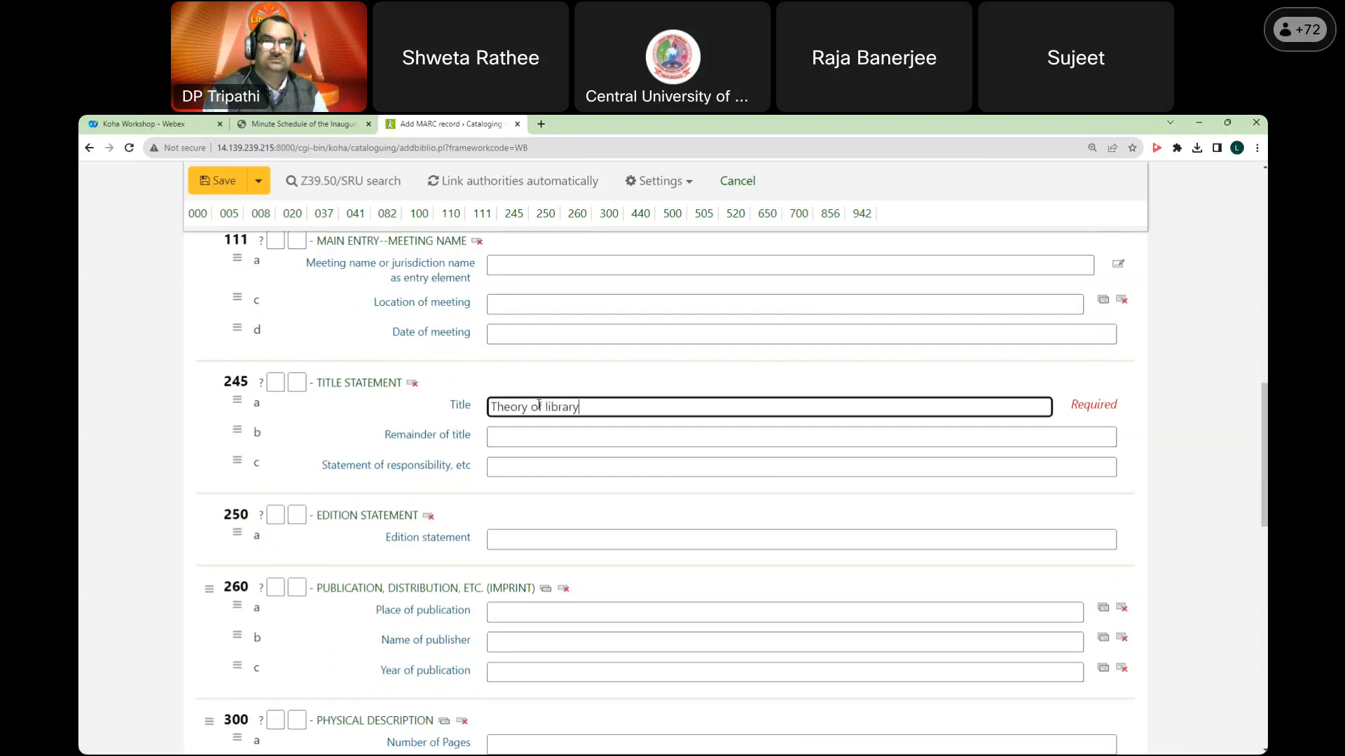
text( classification)
key(Tab)
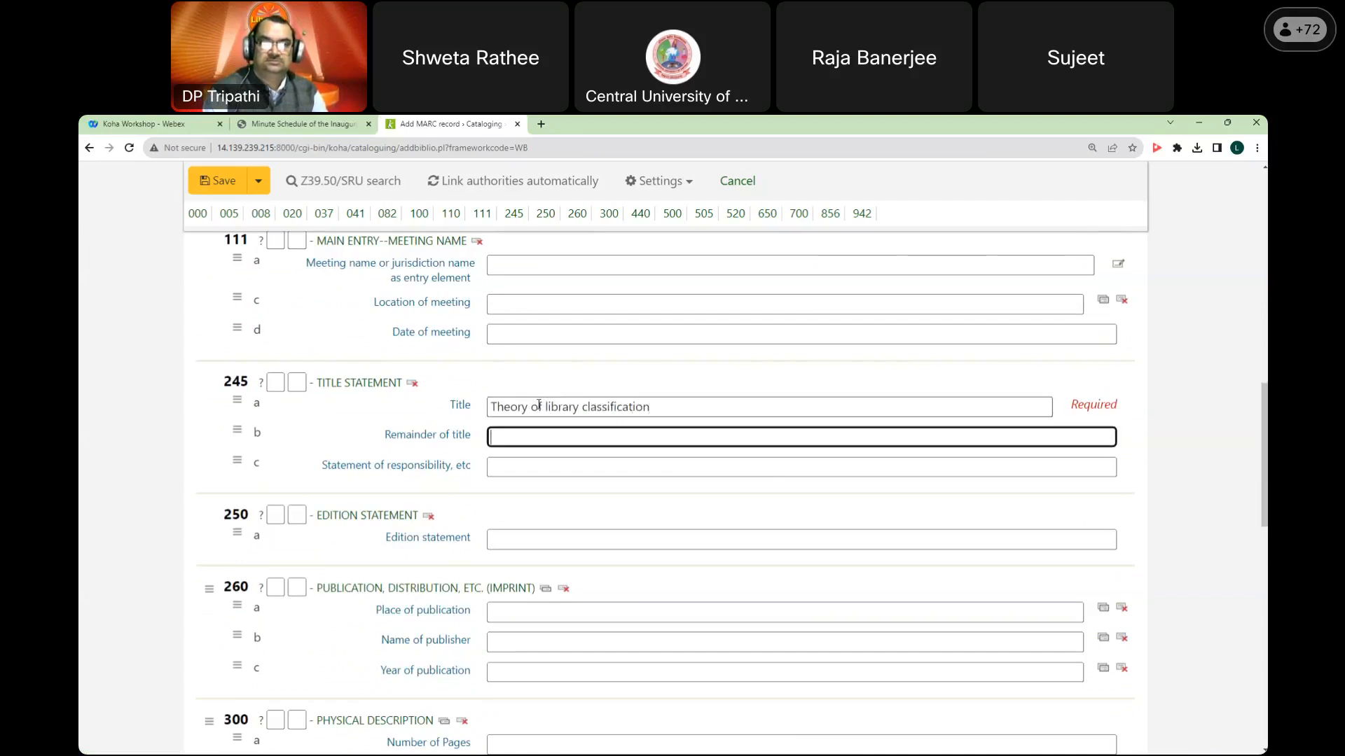
text(overview)
key(Tab)
text(by S. R. Ranganathan)
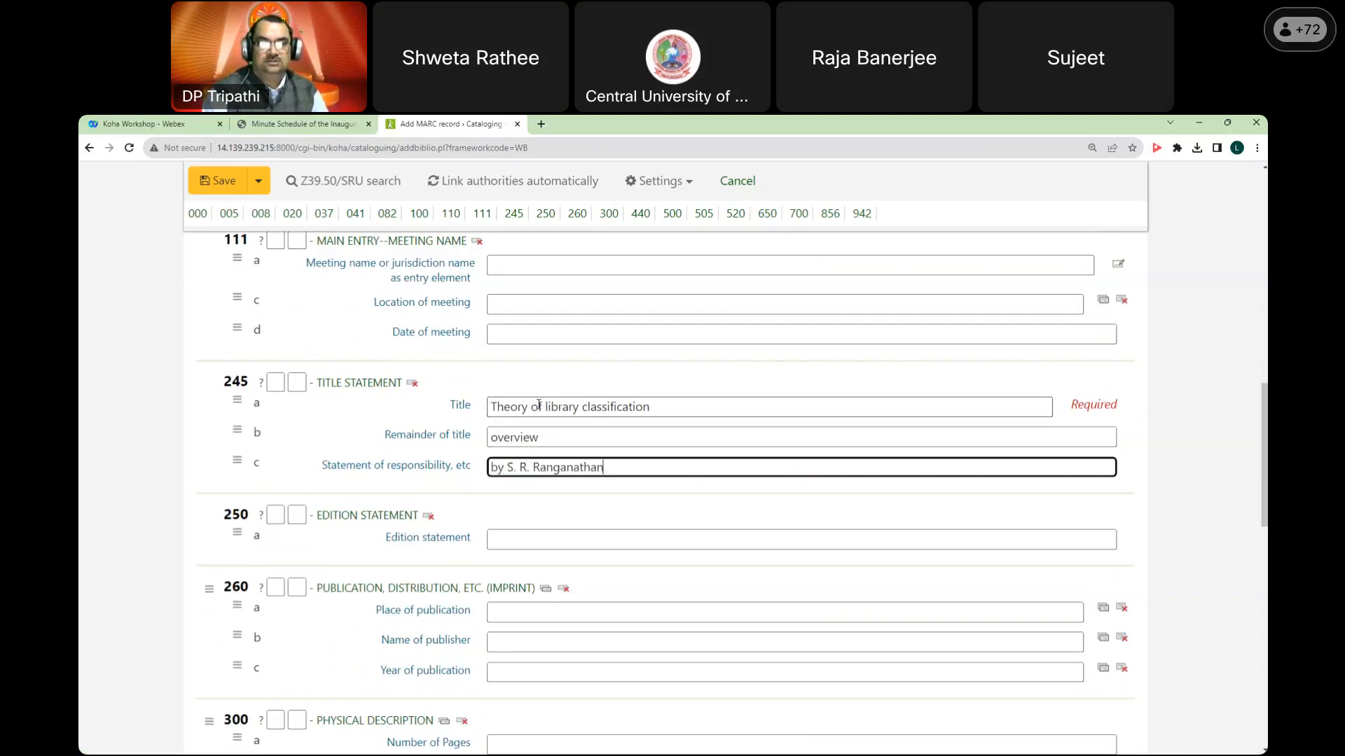
click(601, 535)
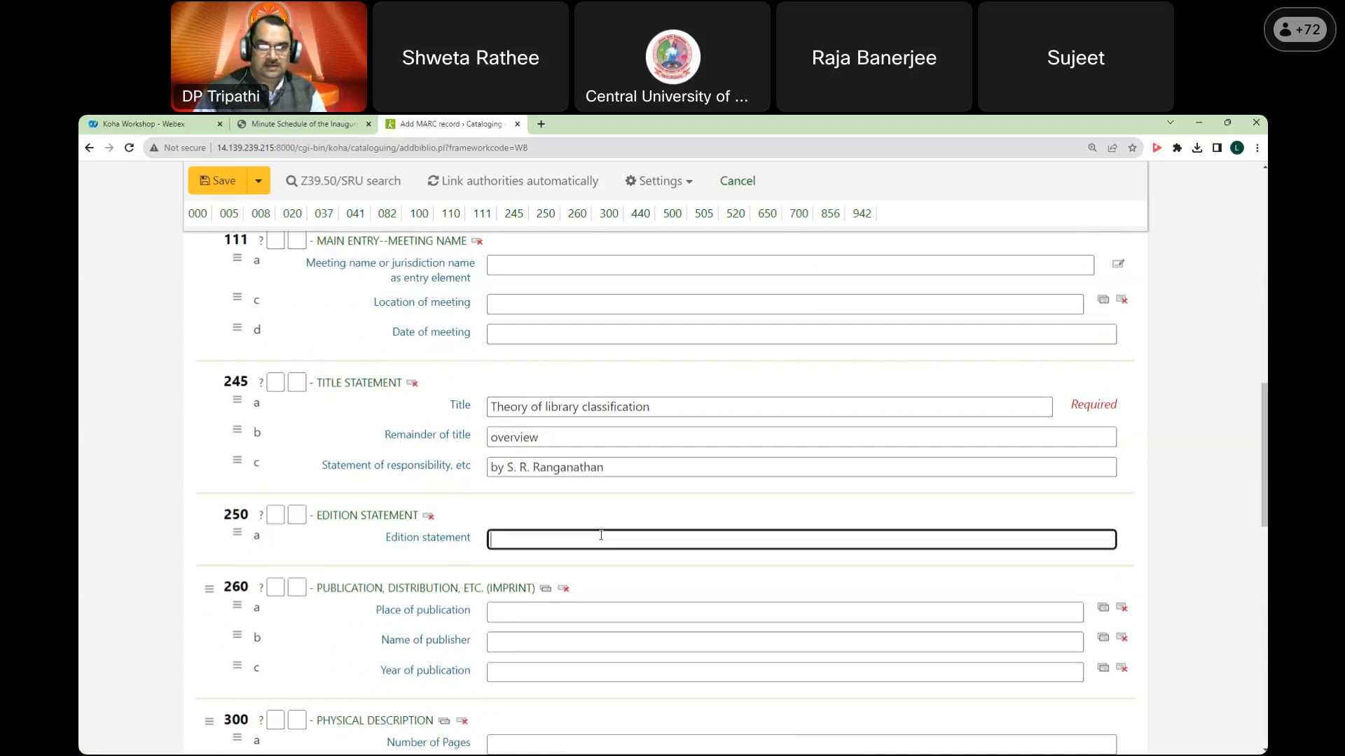
text(2nd. ed.)
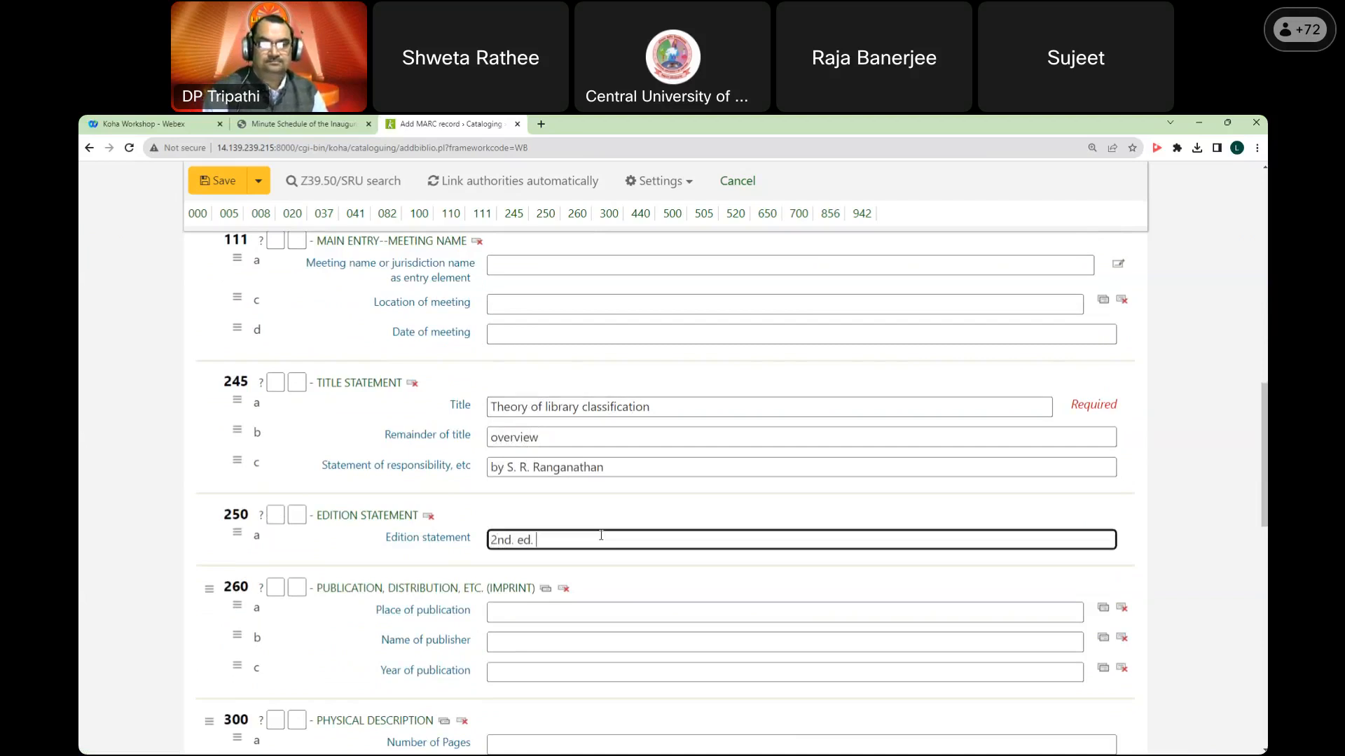
Step: Enter the imprint: New Delhi, Vikash, 1963
scroll(601, 535, down, 2)
click(596, 488)
text(New Delhi)
key(Tab)
key(Tab)
key(Tab)
text(Vikash)
key(Tab)
key(Tab)
key(Tab)
text(1963)
Step: Add pagination 'xiii, 230p., 23 cms.' and a general note for first-semester BLISc students
scroll(592, 498, down, 2)
click(592, 499)
text(xiii, 230p)
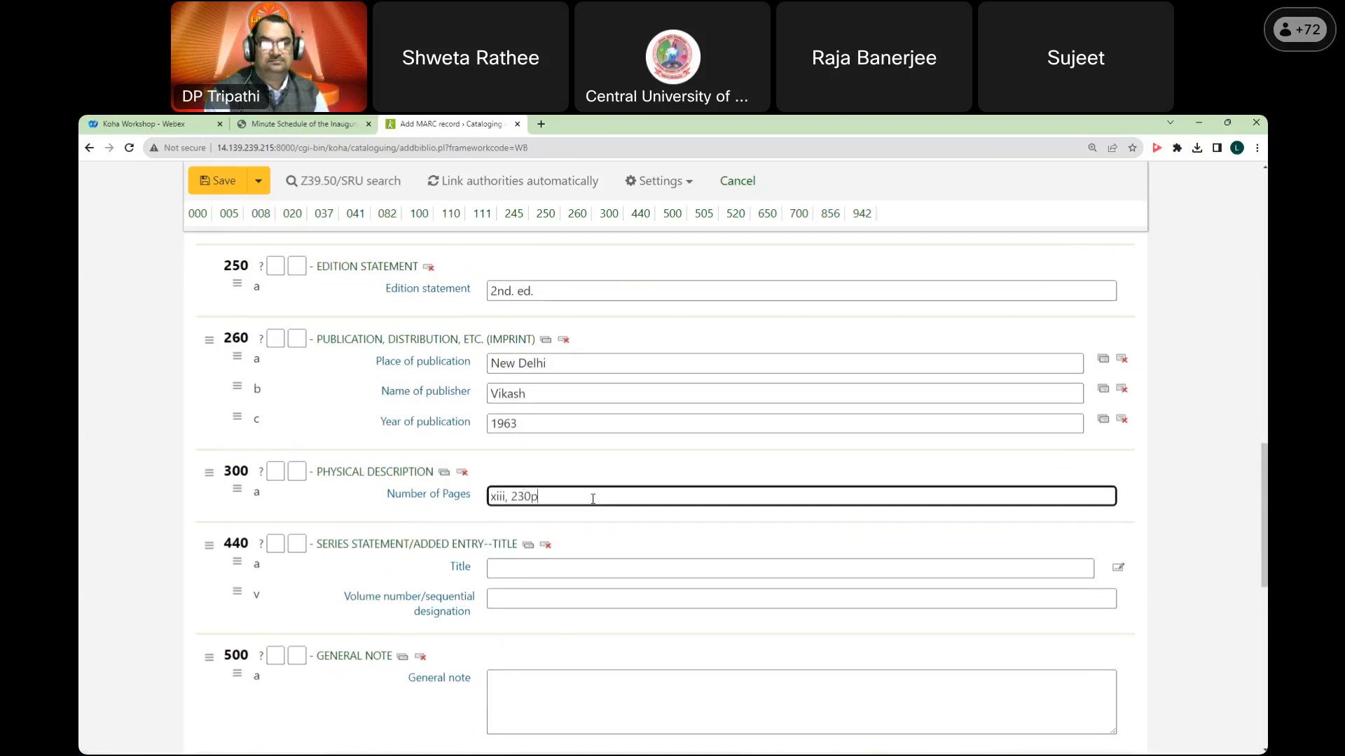
text(., 23 cms.)
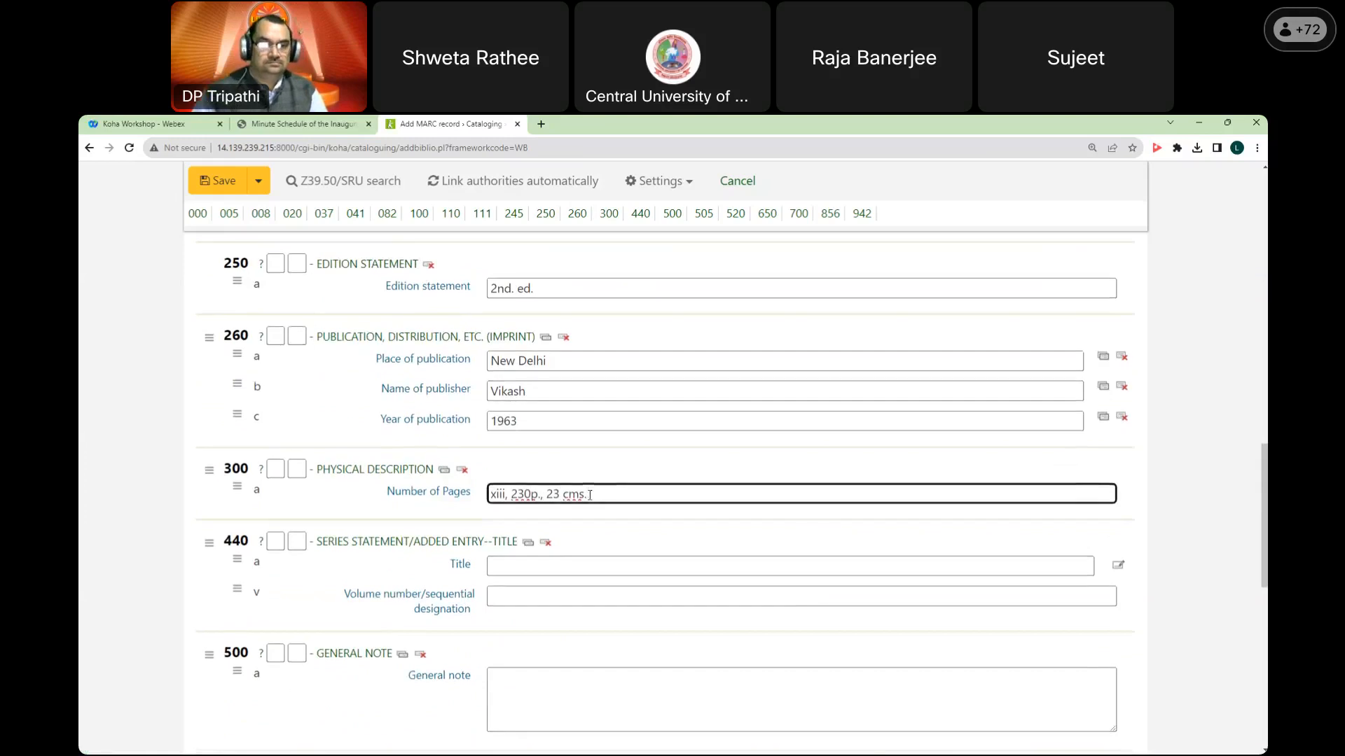
scroll(557, 459, down, 3)
scroll(566, 432, down, 1)
click(545, 452)
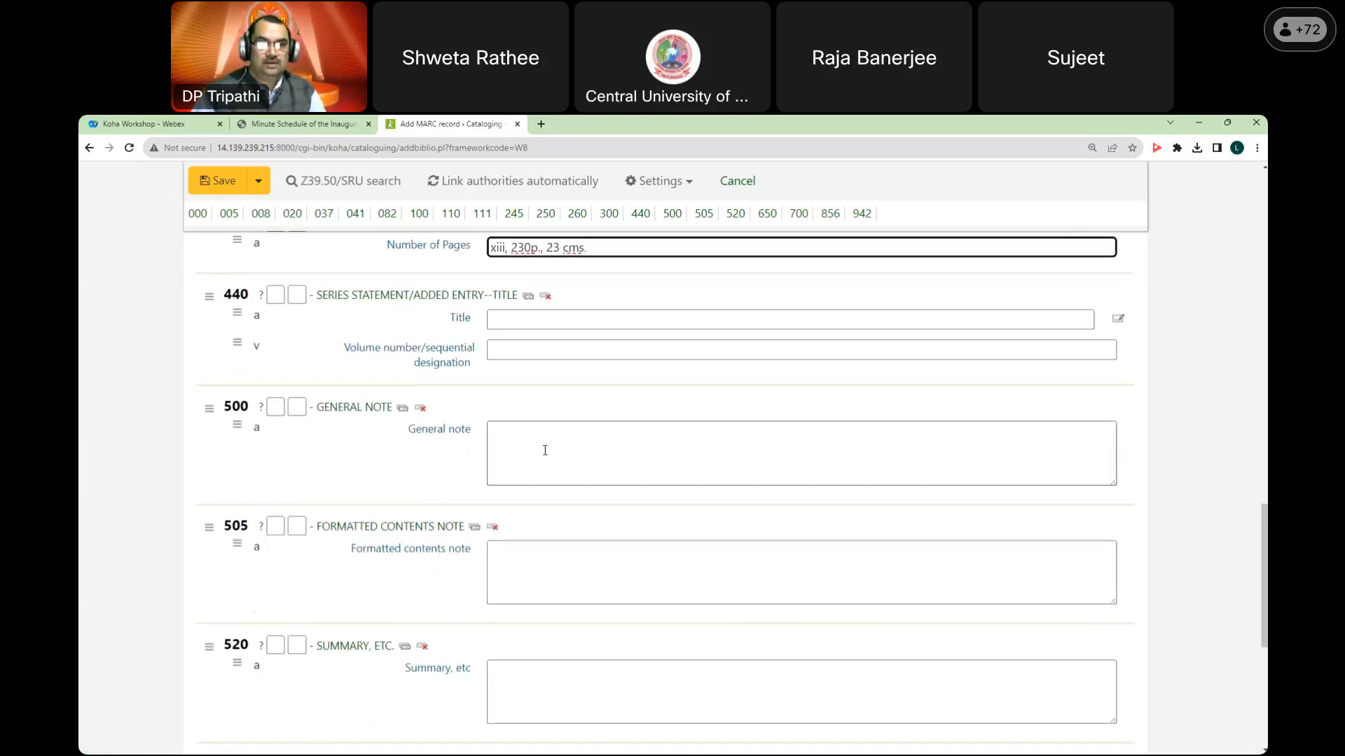
text(This b)
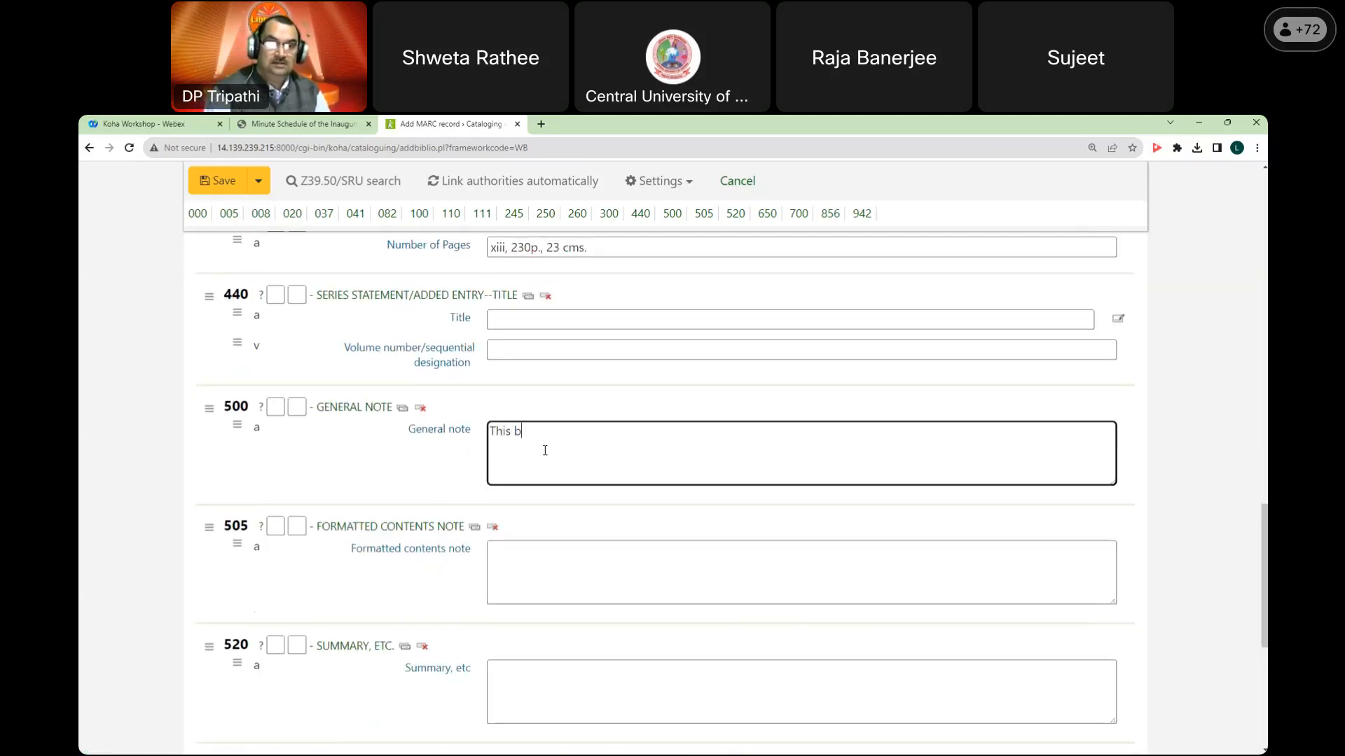
text(ook is us)
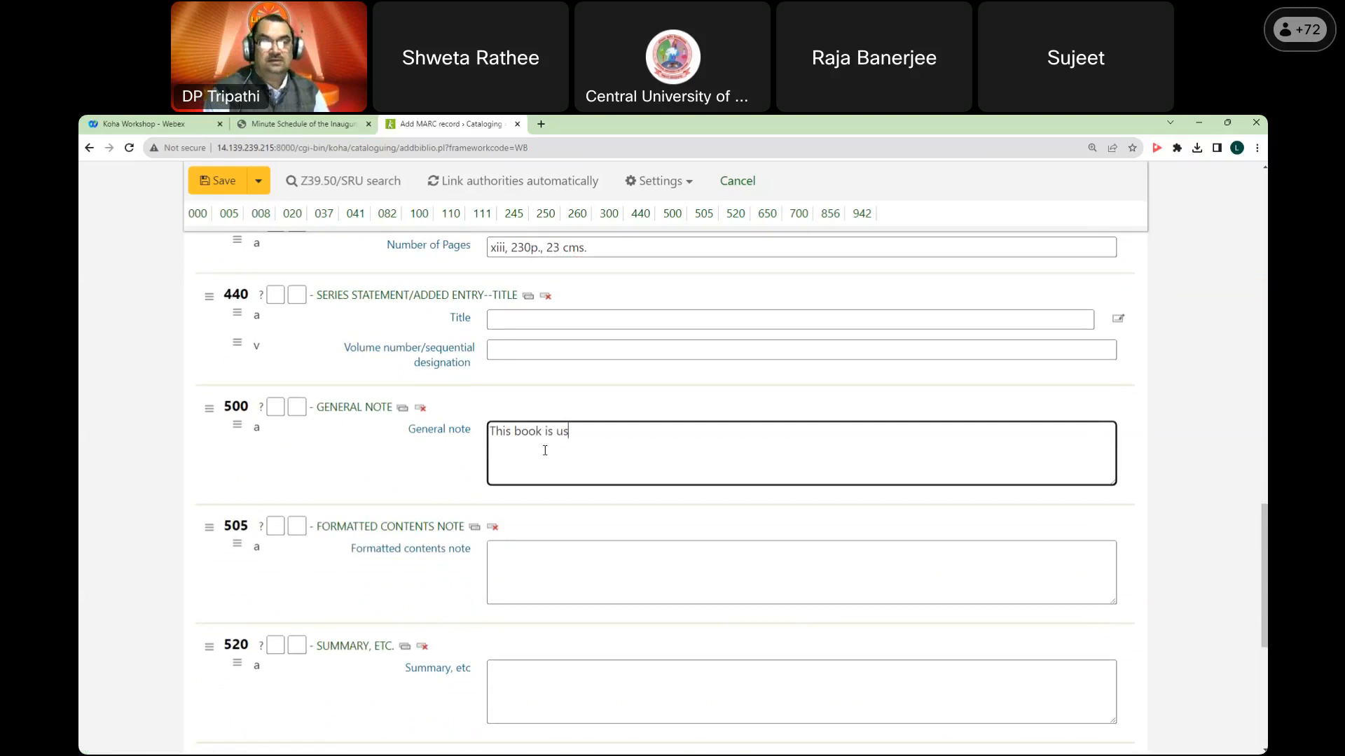
text(eful for first sep)
key(BackSpace)
key(BackSpace)
text(m)
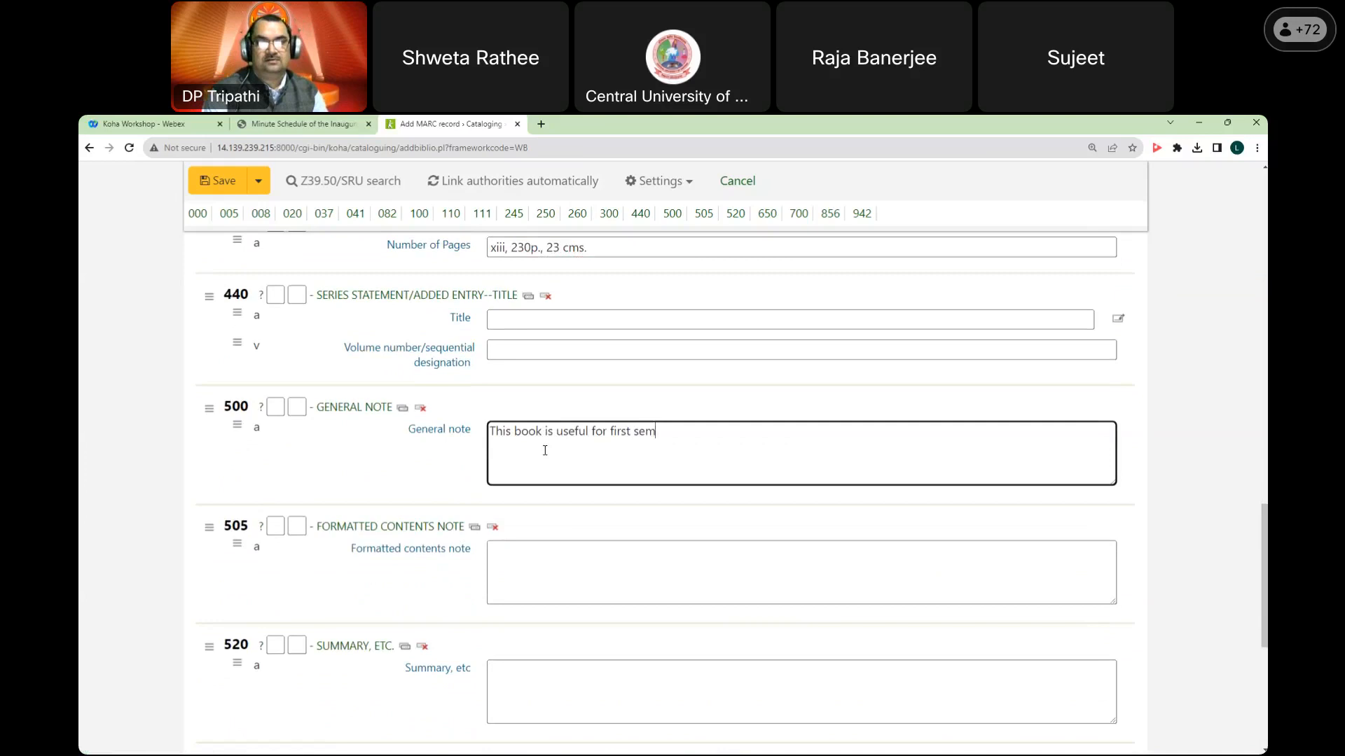
text(ester of BL)
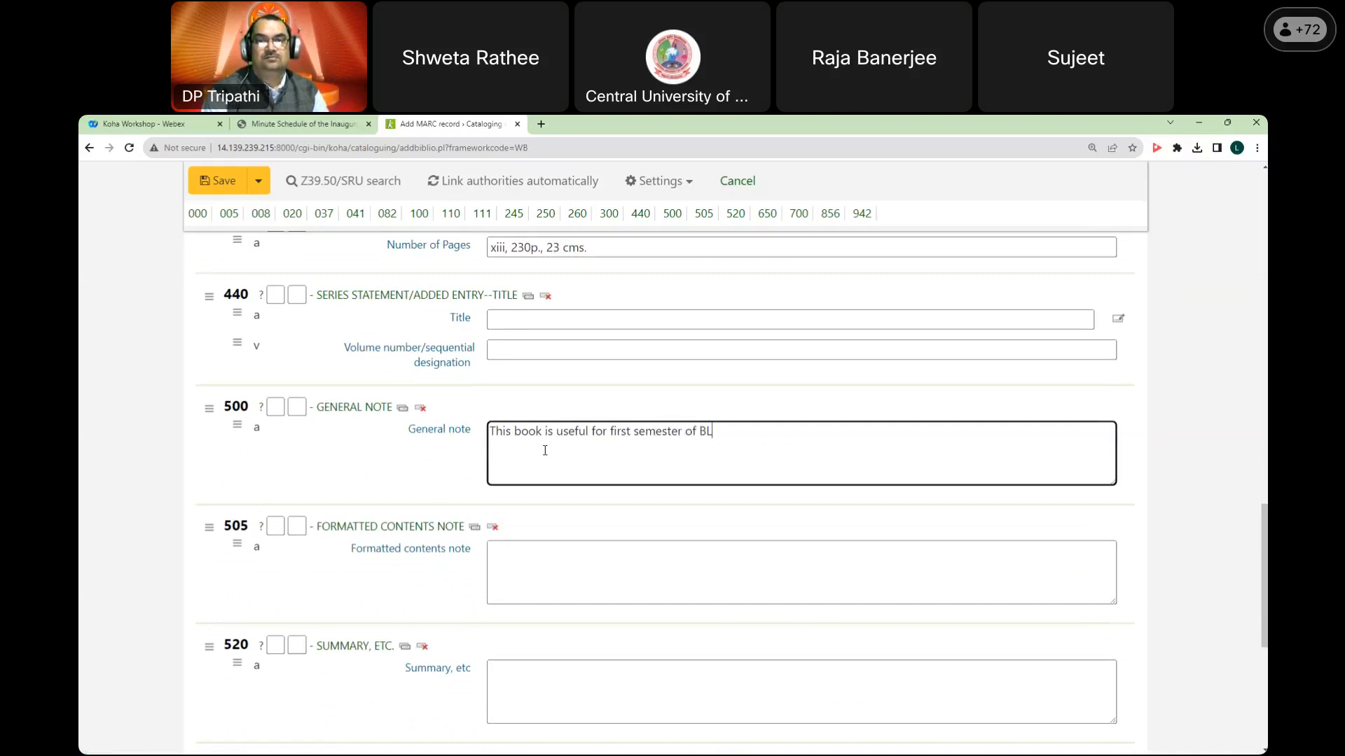
text(ISc students.)
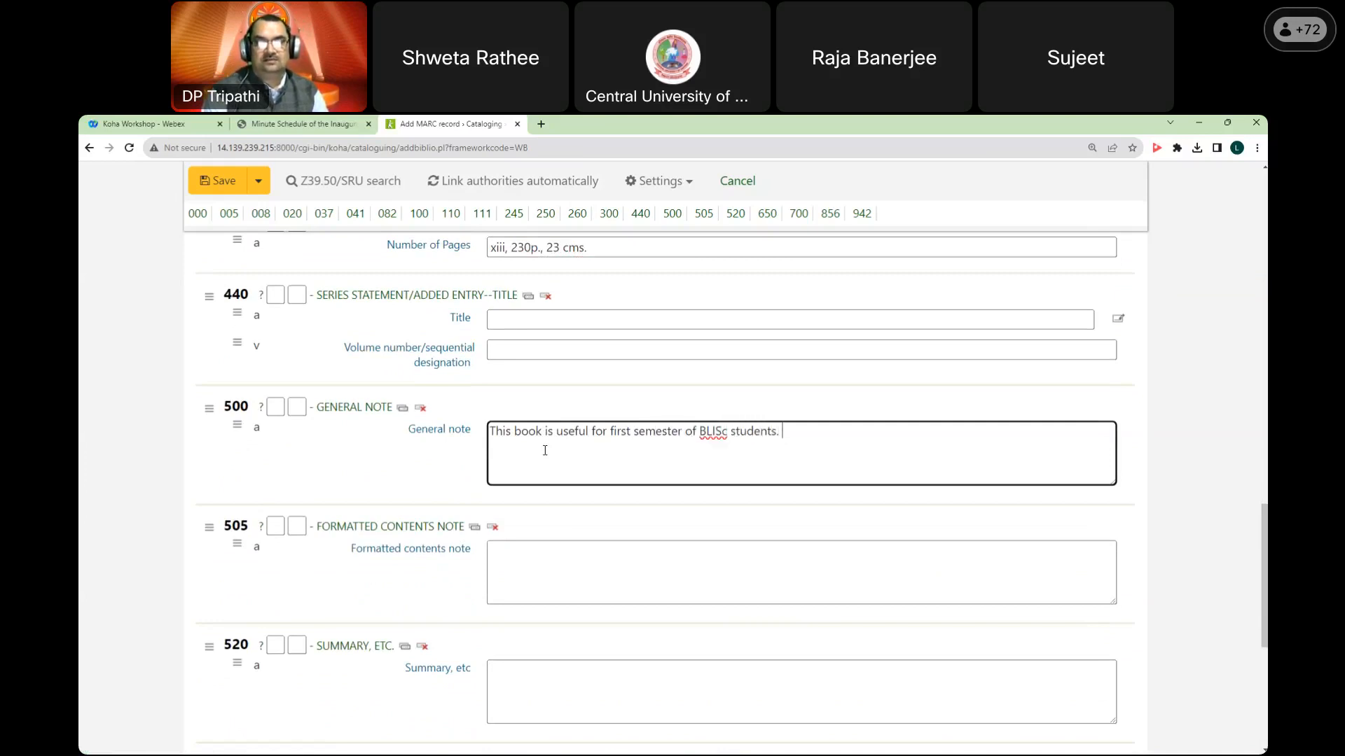
scroll(537, 450, down, 6)
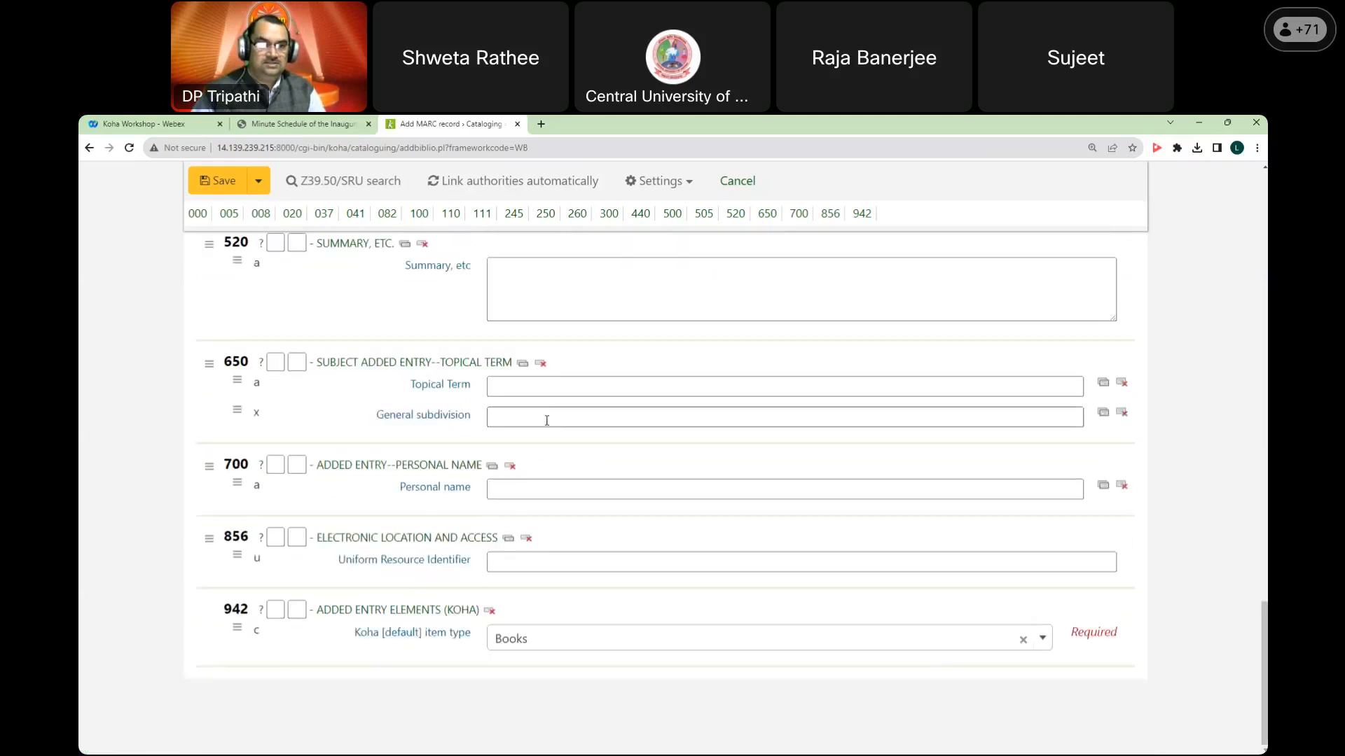
Step: Add topical subjects 'Classification' and 'Library Science'
click(540, 386)
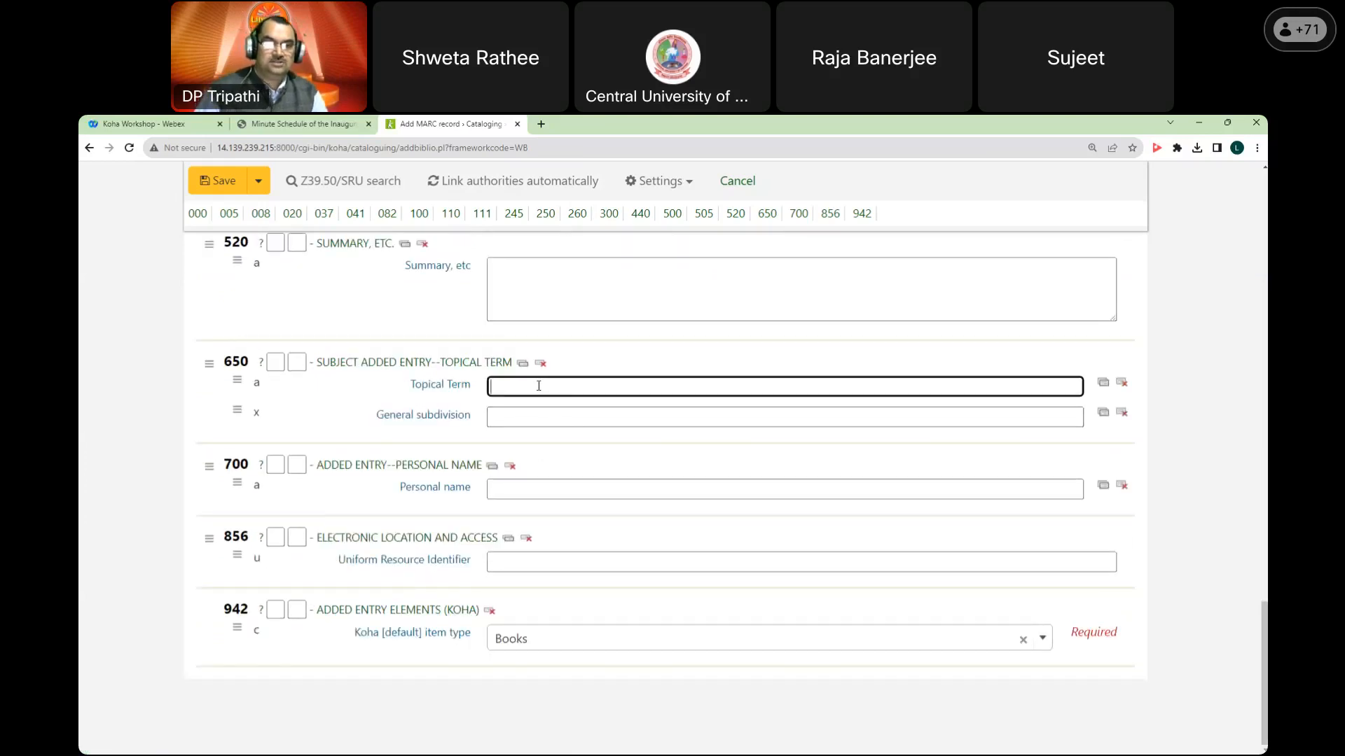
text(Class)
text(ific)
key(BackSpace)
text(ficatio)
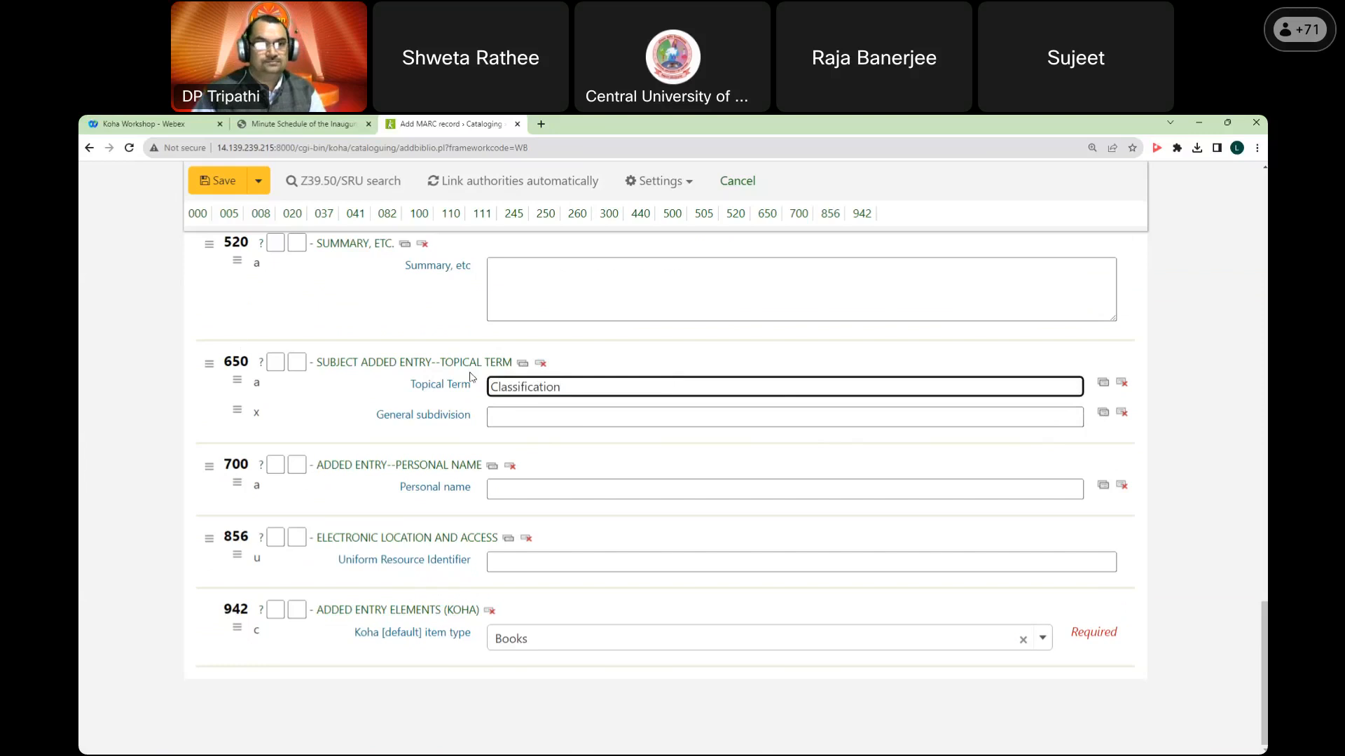
click(523, 364)
click(530, 489)
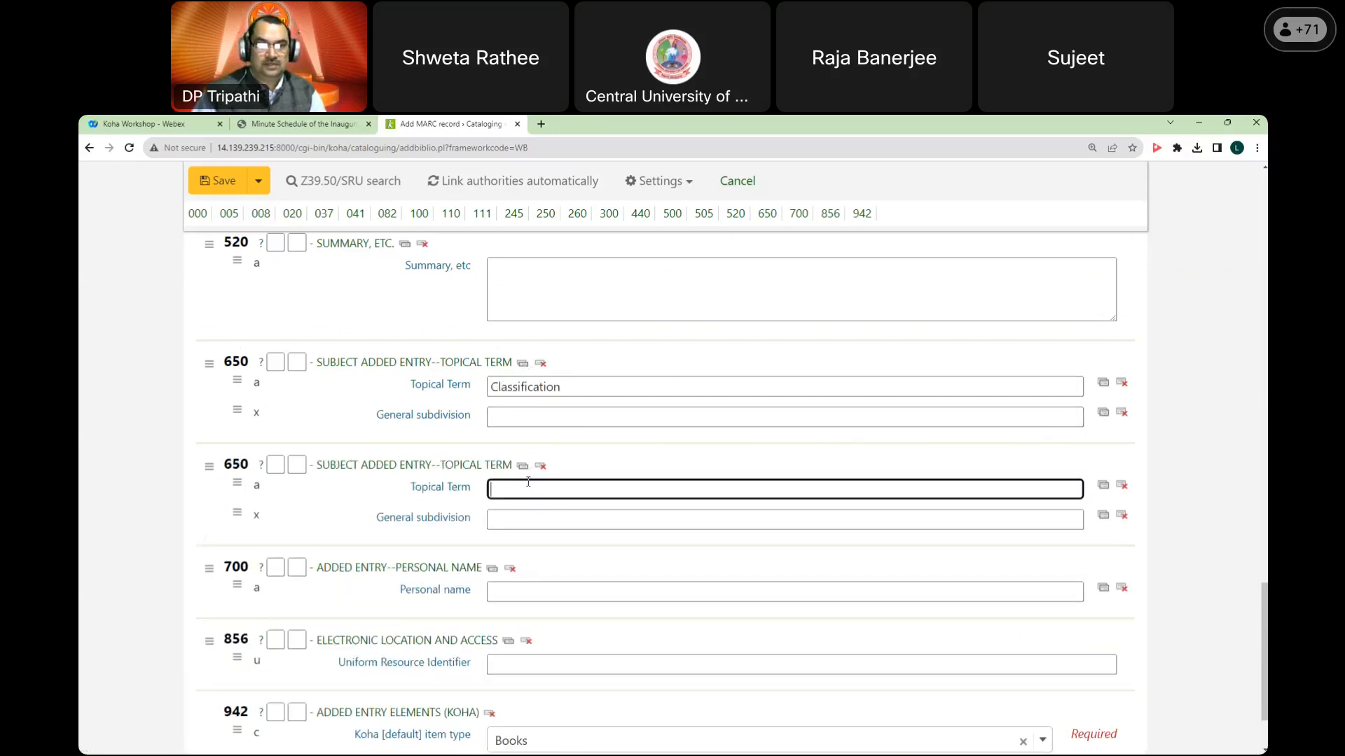
text(Library Science)
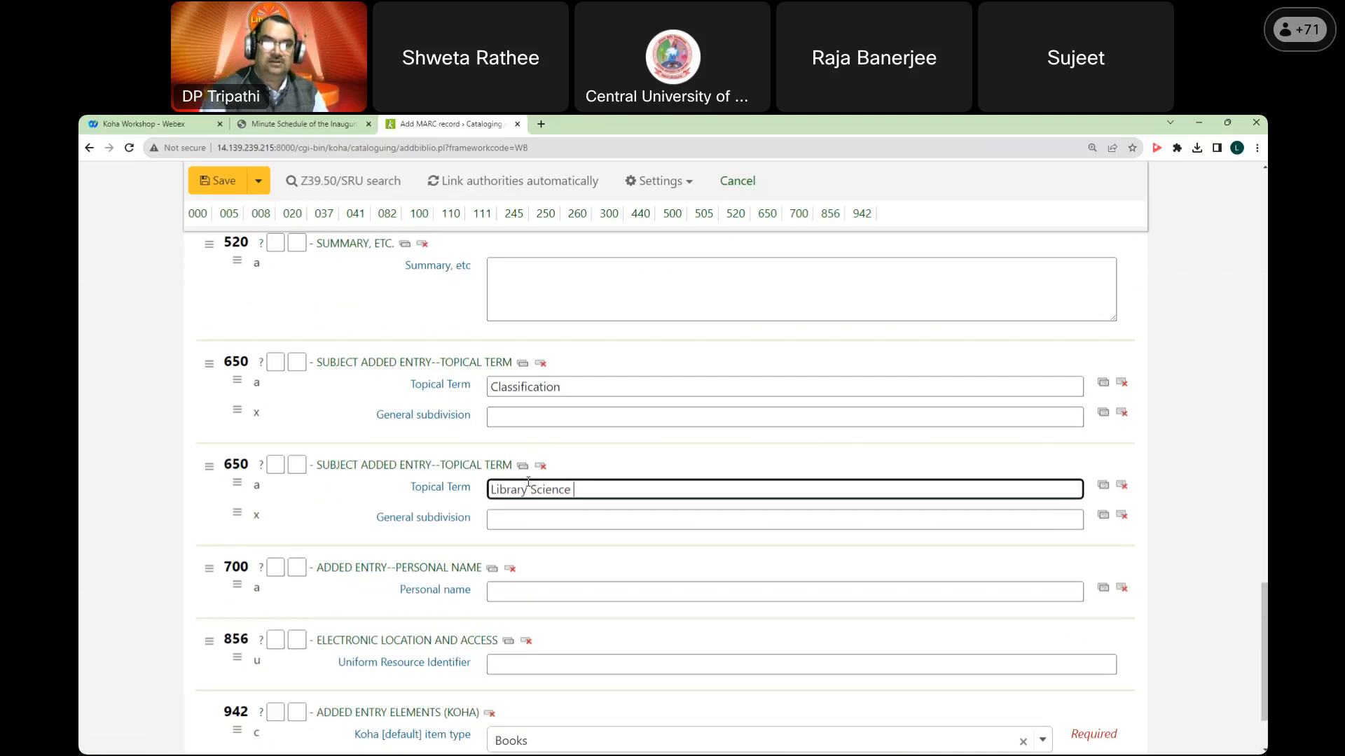
scroll(540, 490, down, 2)
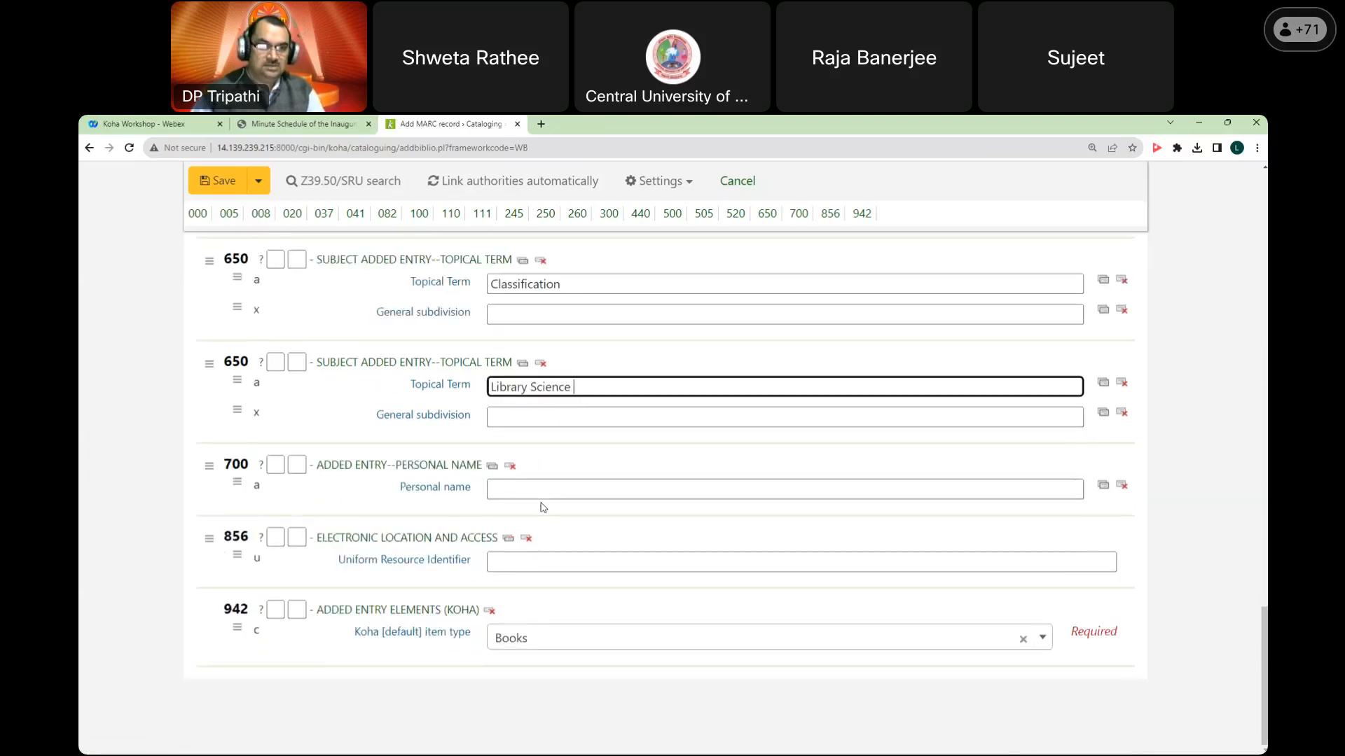
click(569, 491)
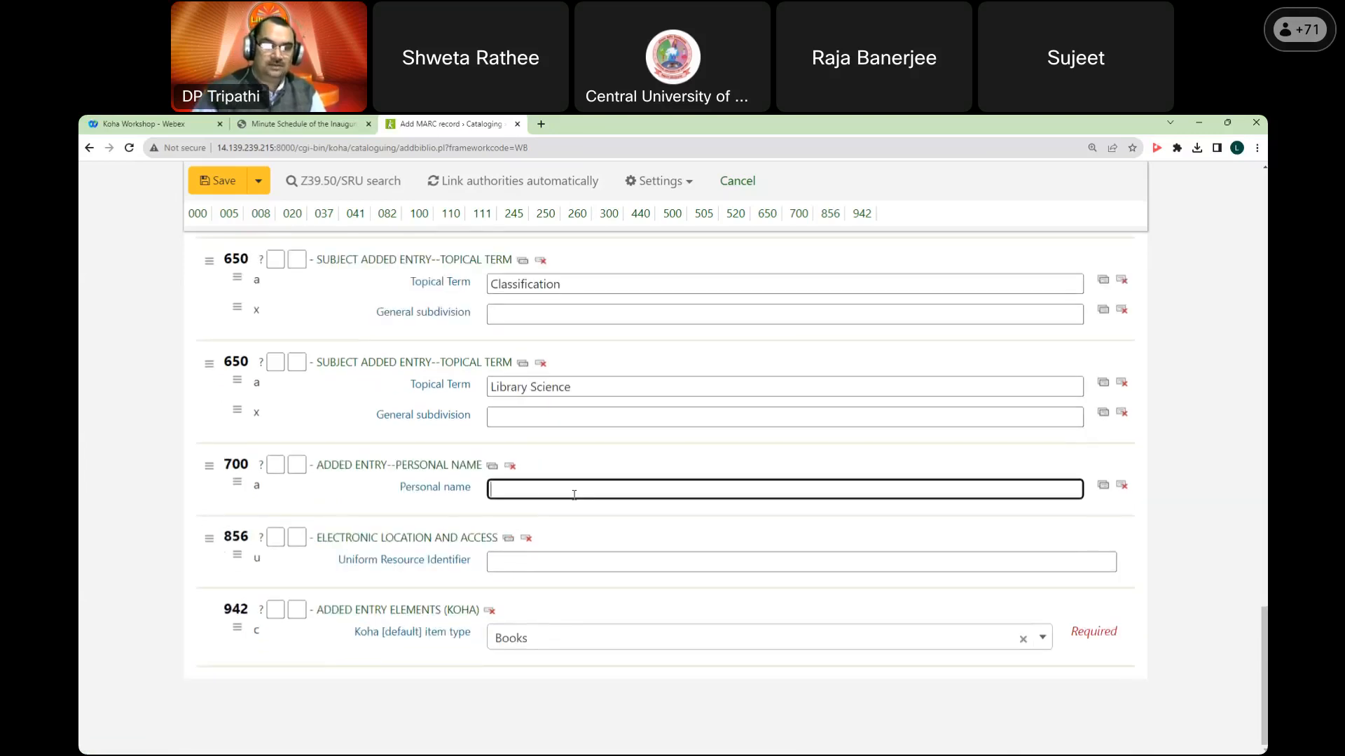
click(582, 561)
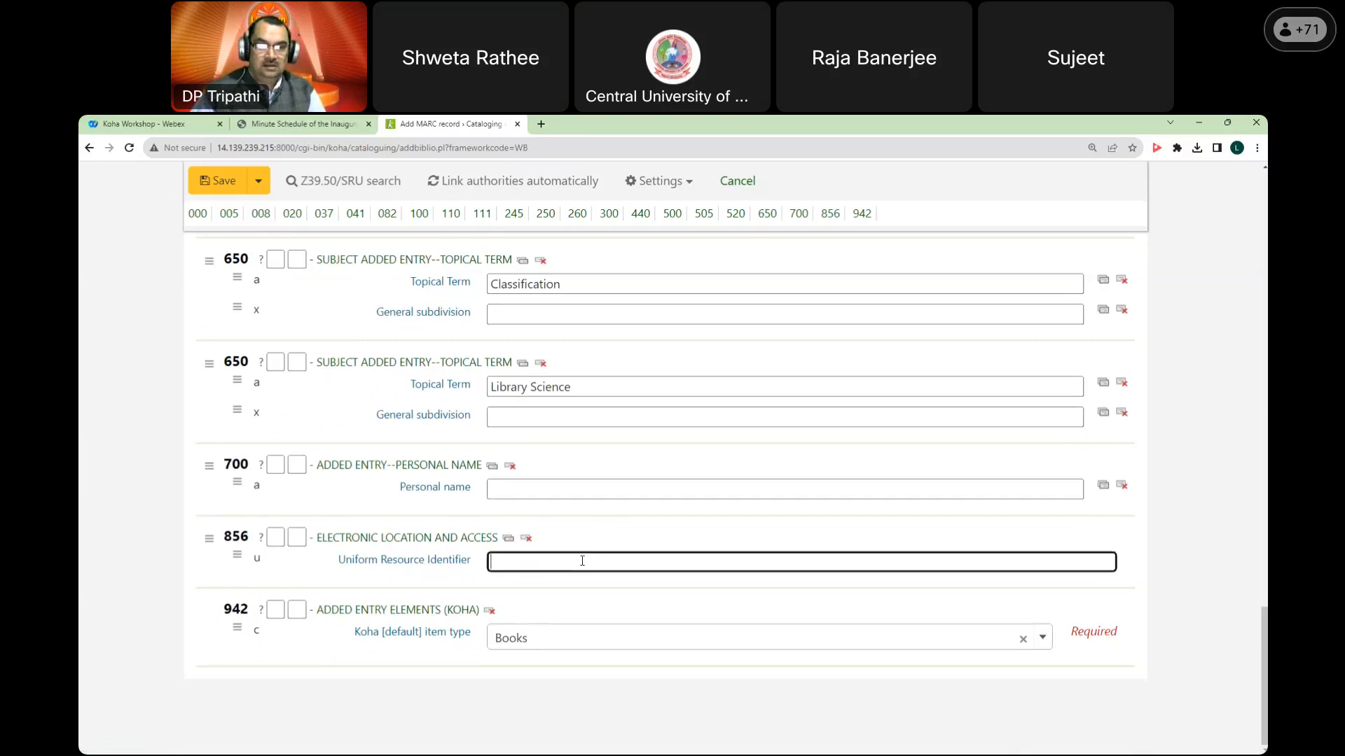
text(http://)
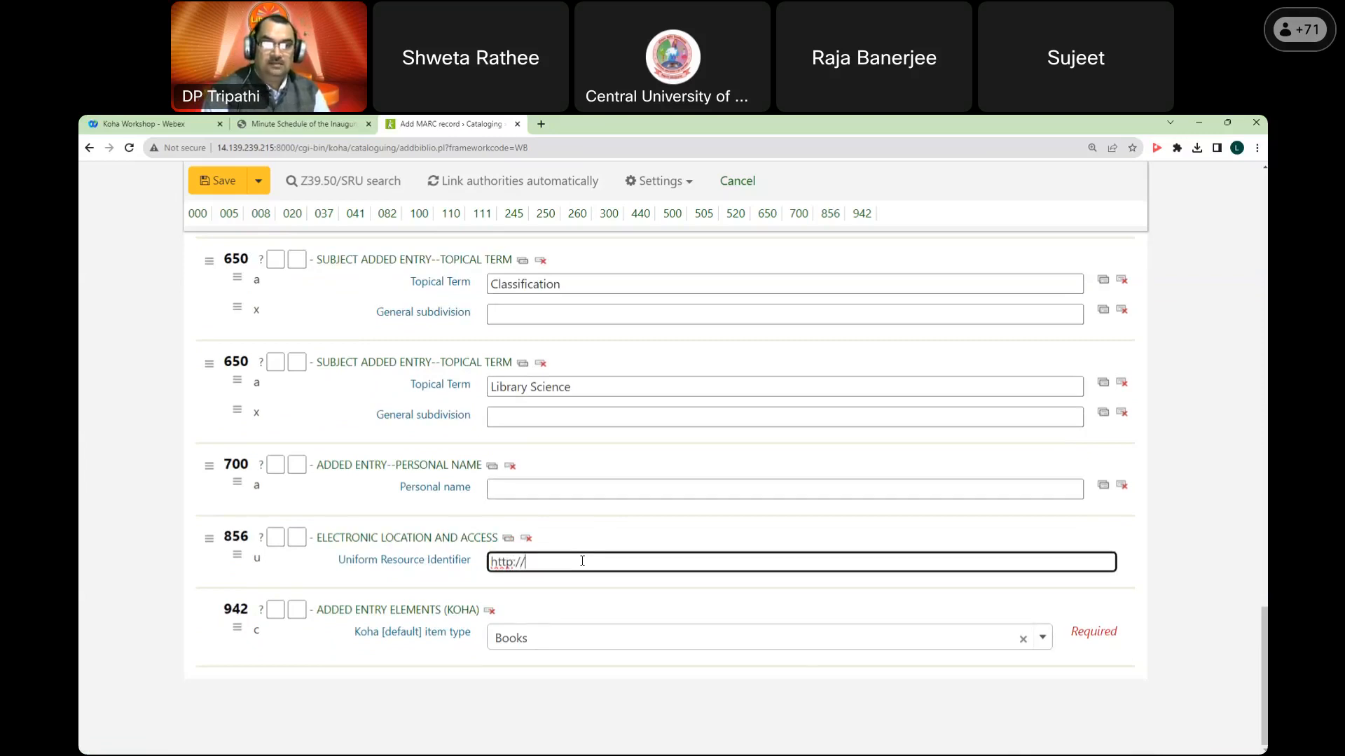
text(www.libraria)
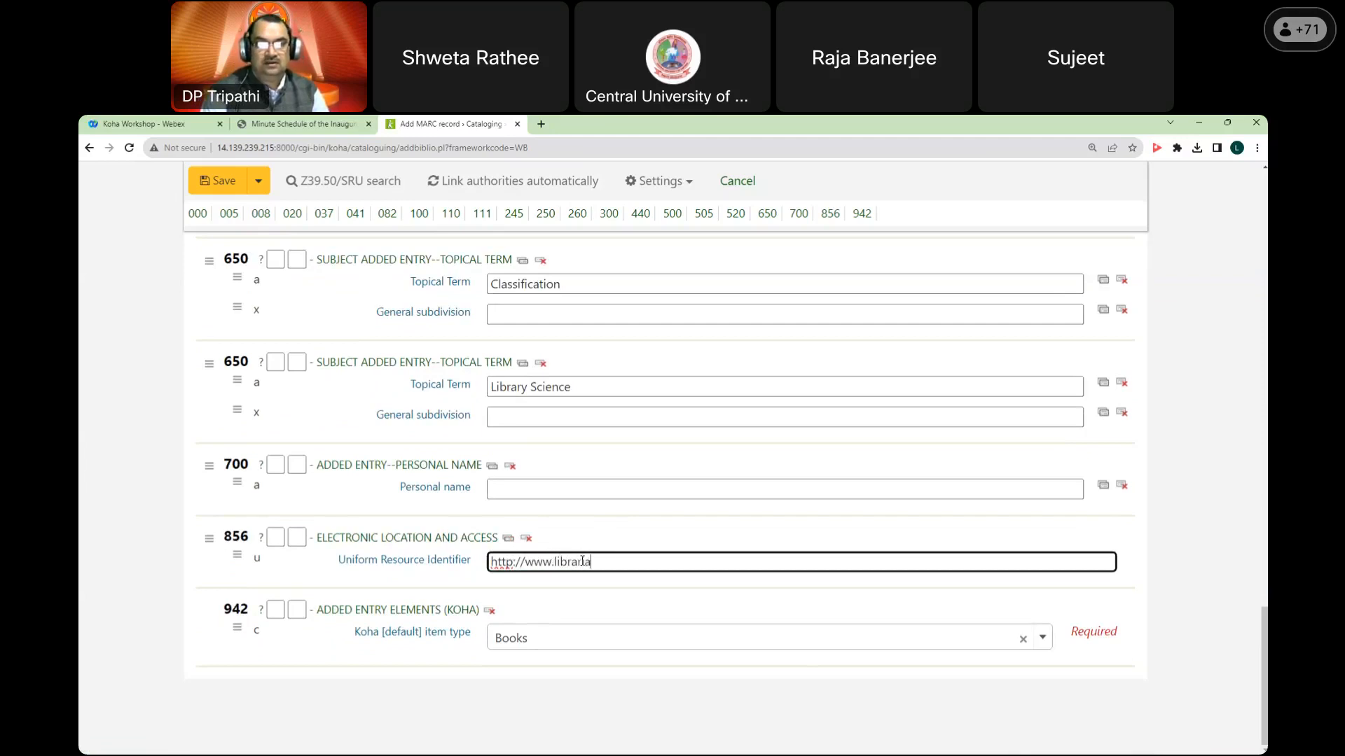
text(nguide.org)
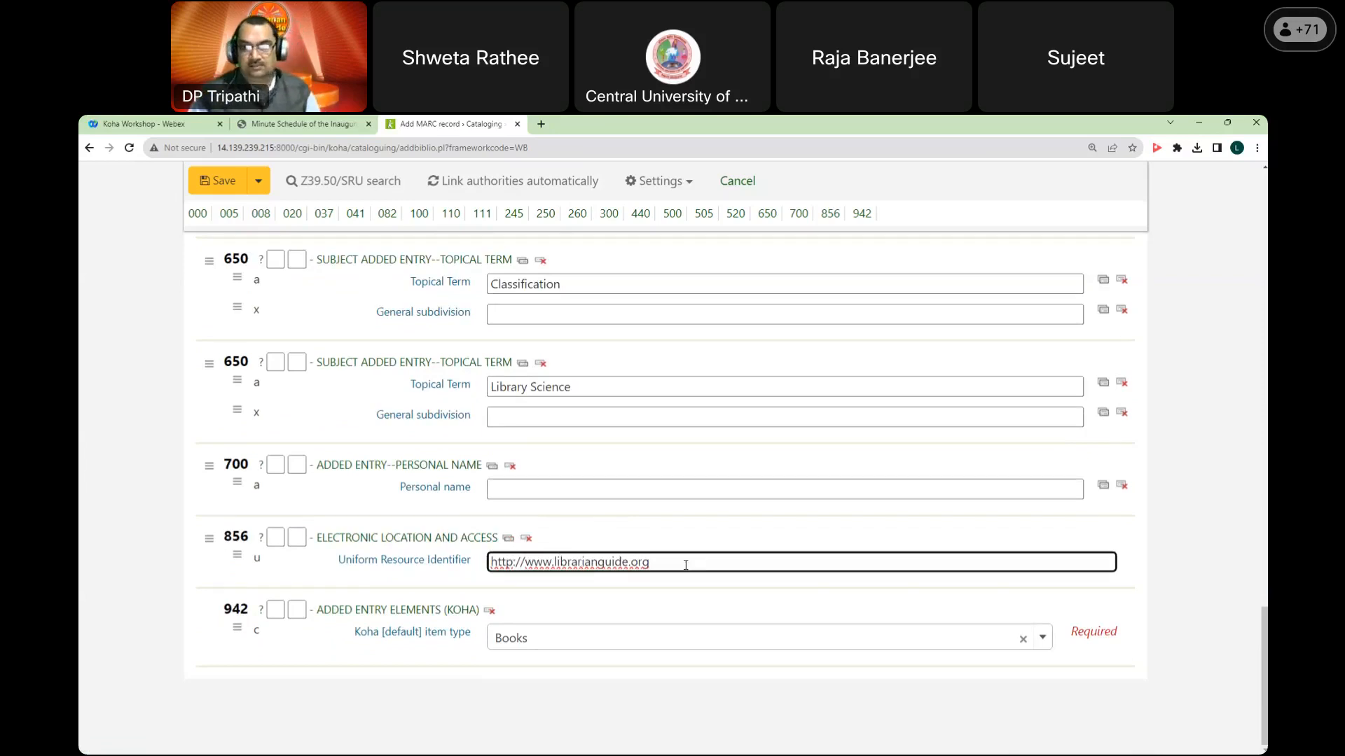
Step: Set the 942$c item type to Workshop Participants and save the record
scroll(686, 565, up, 20)
scroll(685, 556, down, 15)
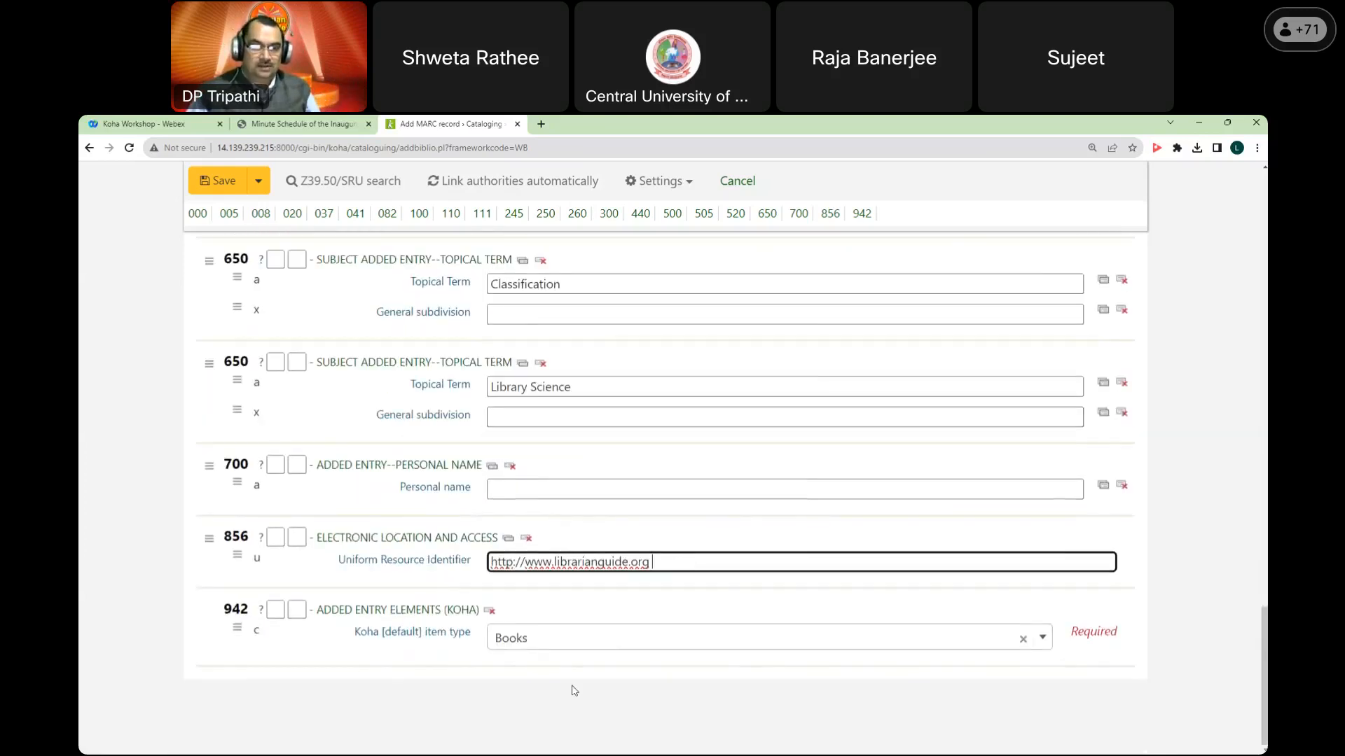
click(552, 639)
click(550, 612)
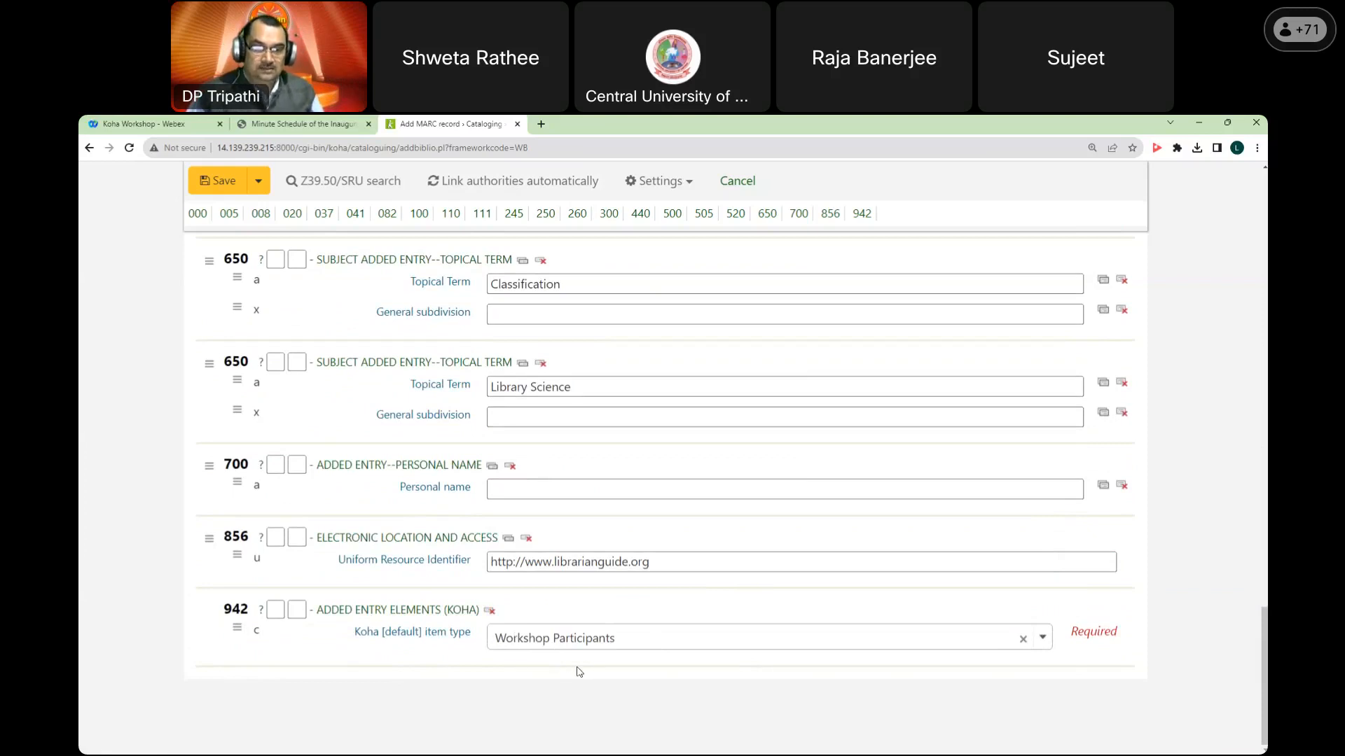
scroll(578, 671, up, 20)
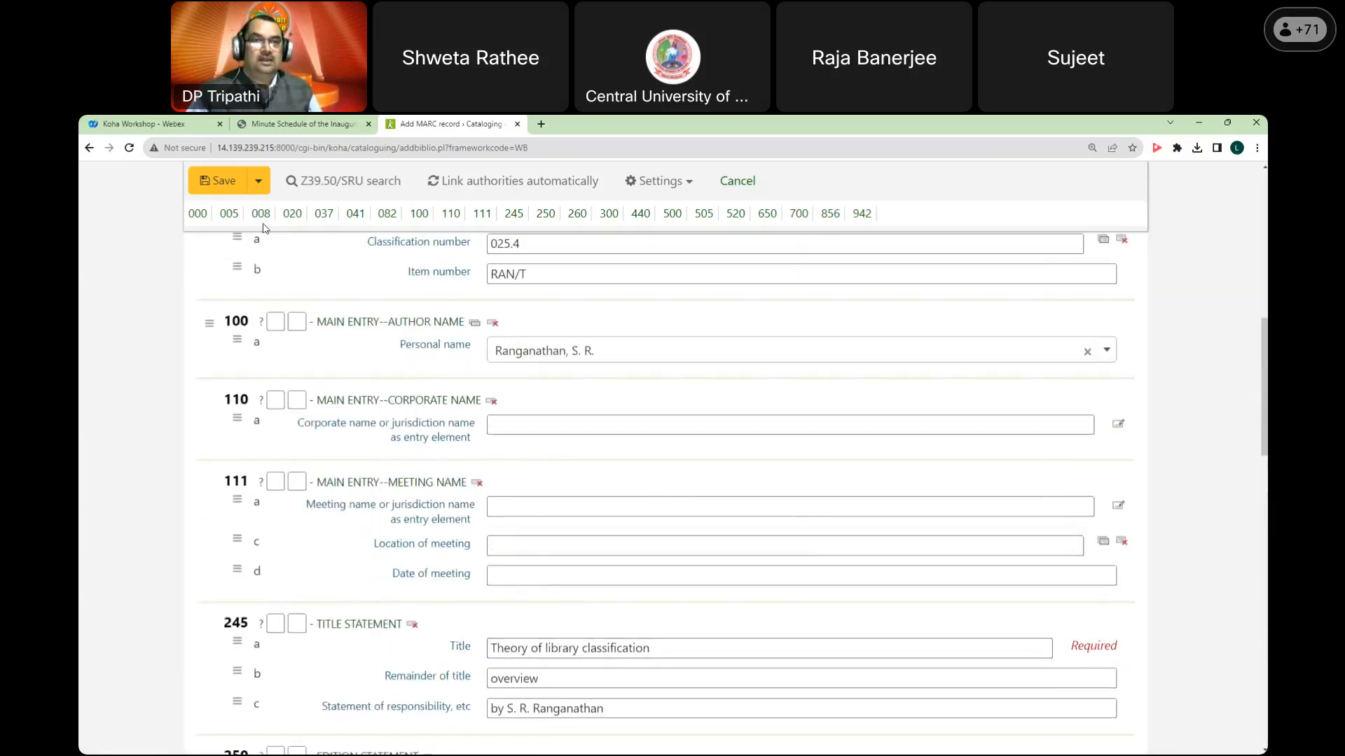
click(218, 180)
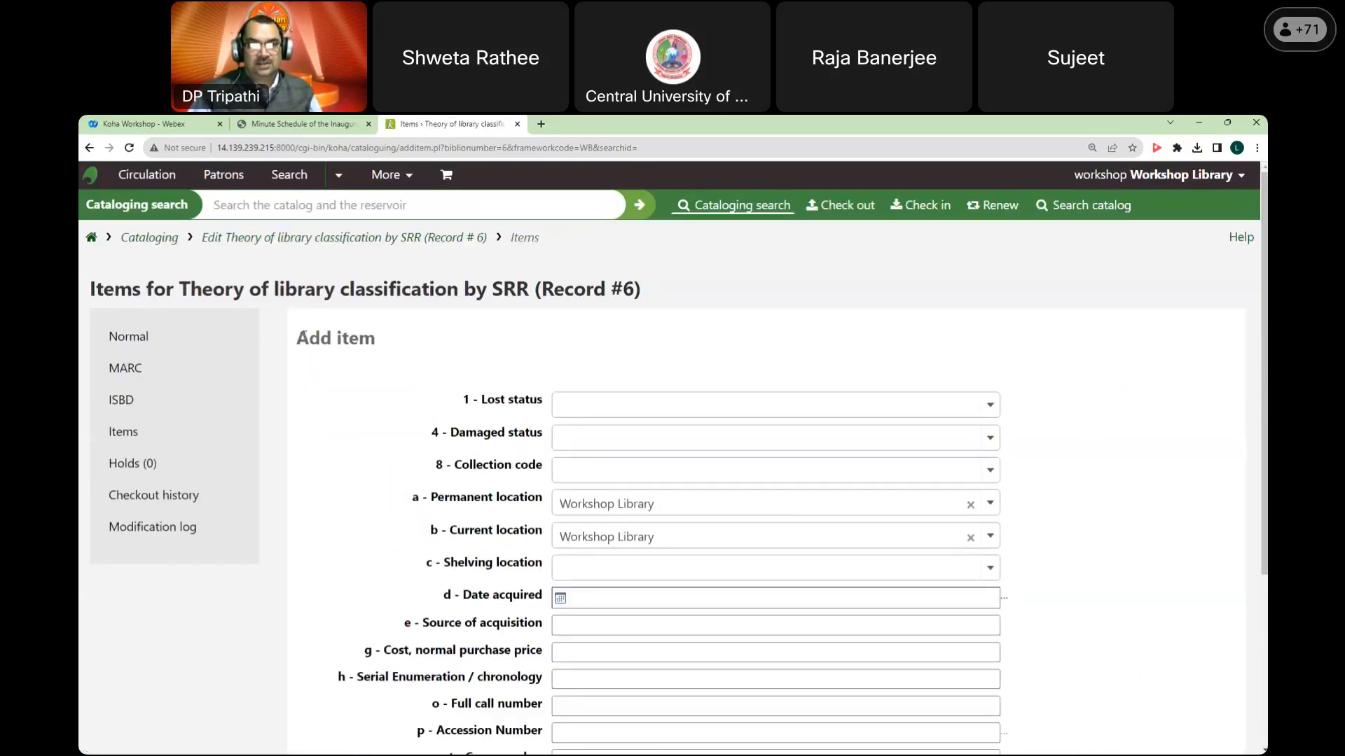
Step: Keep Workshop Library as the item's location and set shelving location to General stacks
drag(297, 338, 384, 349)
click(444, 344)
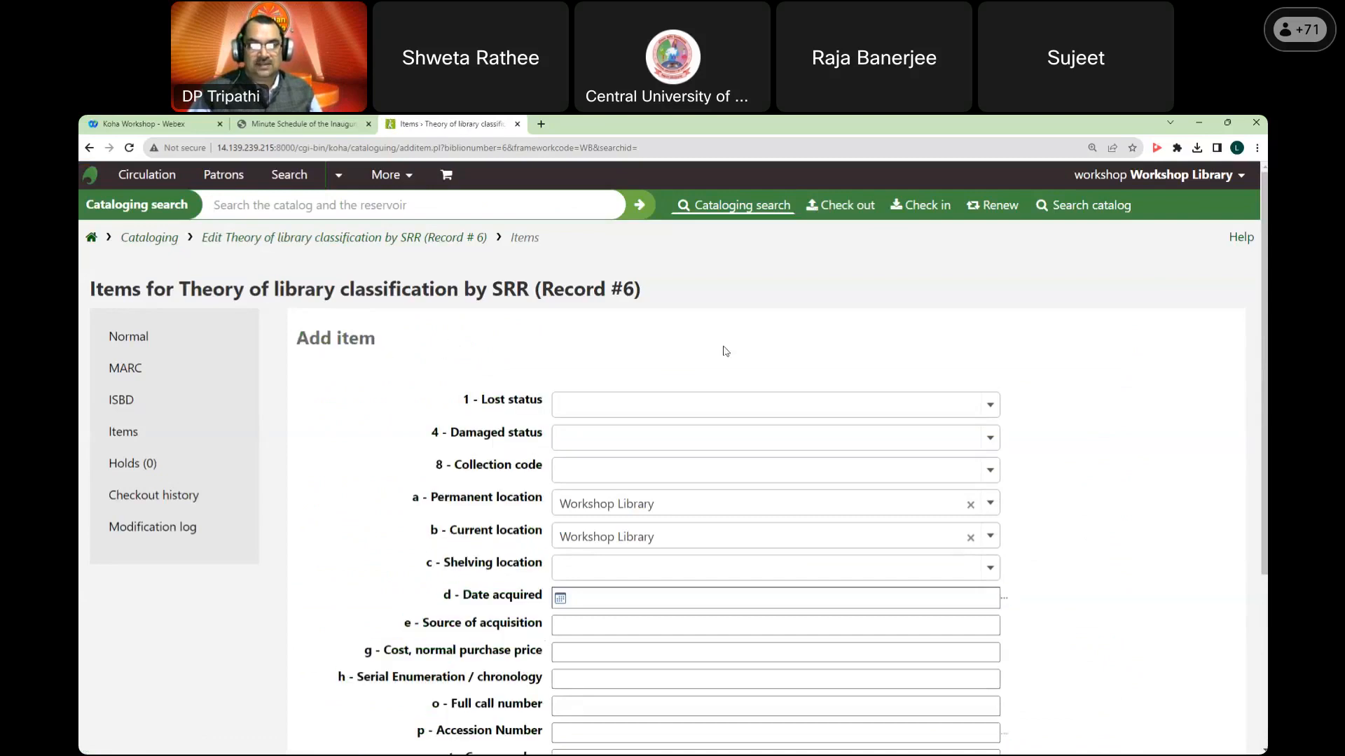
scroll(732, 357, down, 3)
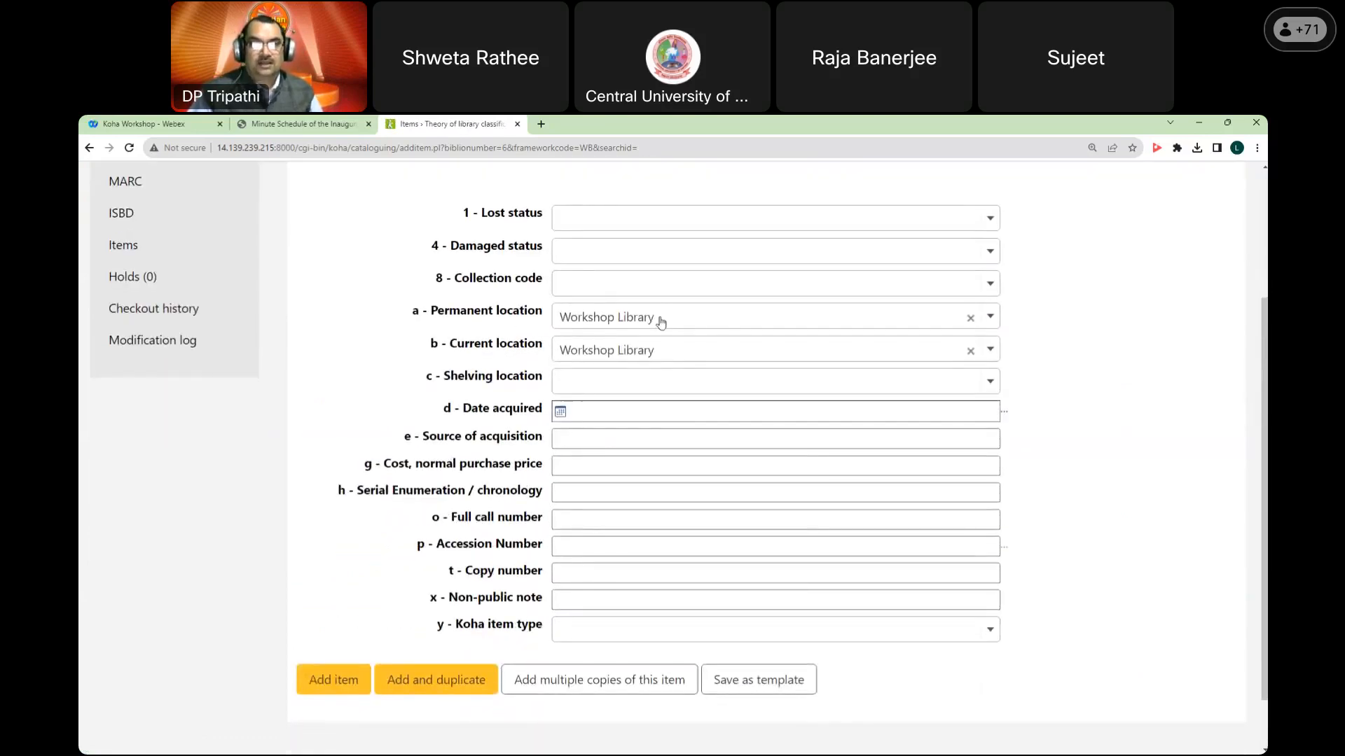
click(694, 325)
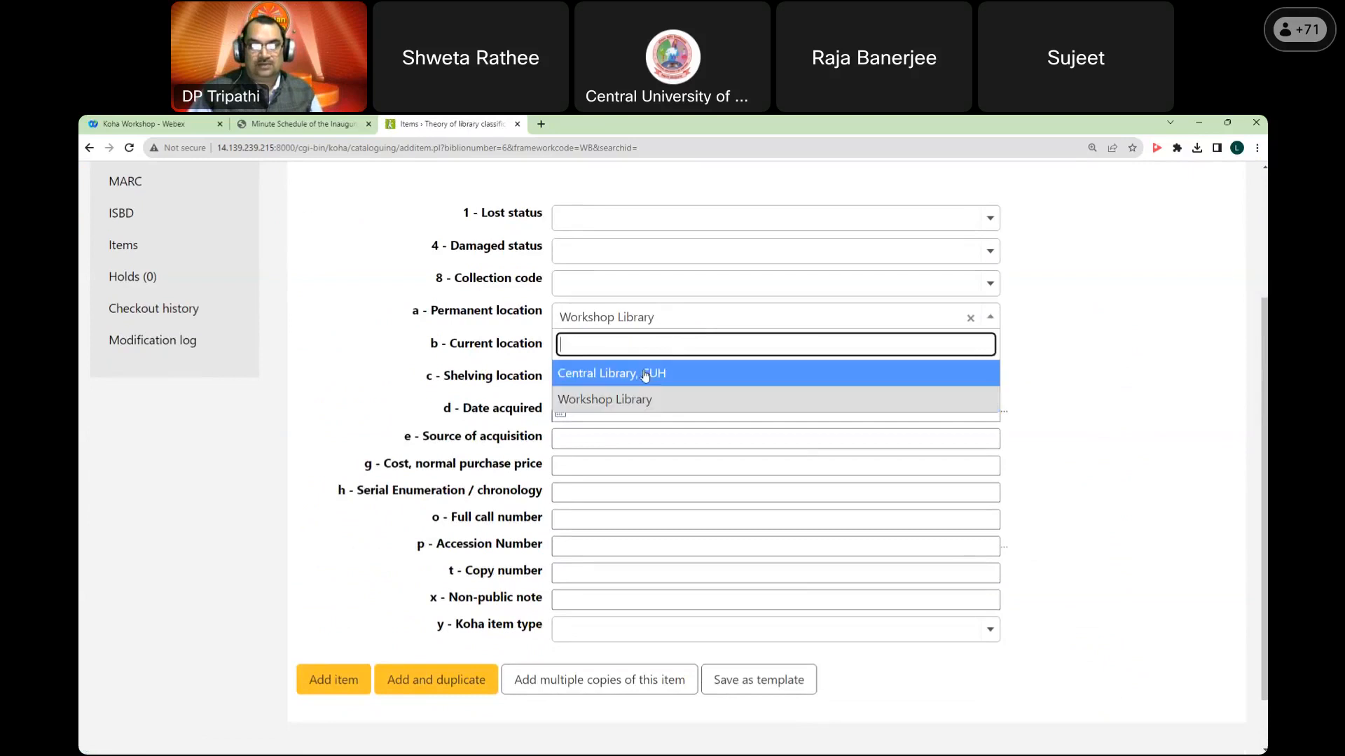
double_click(641, 404)
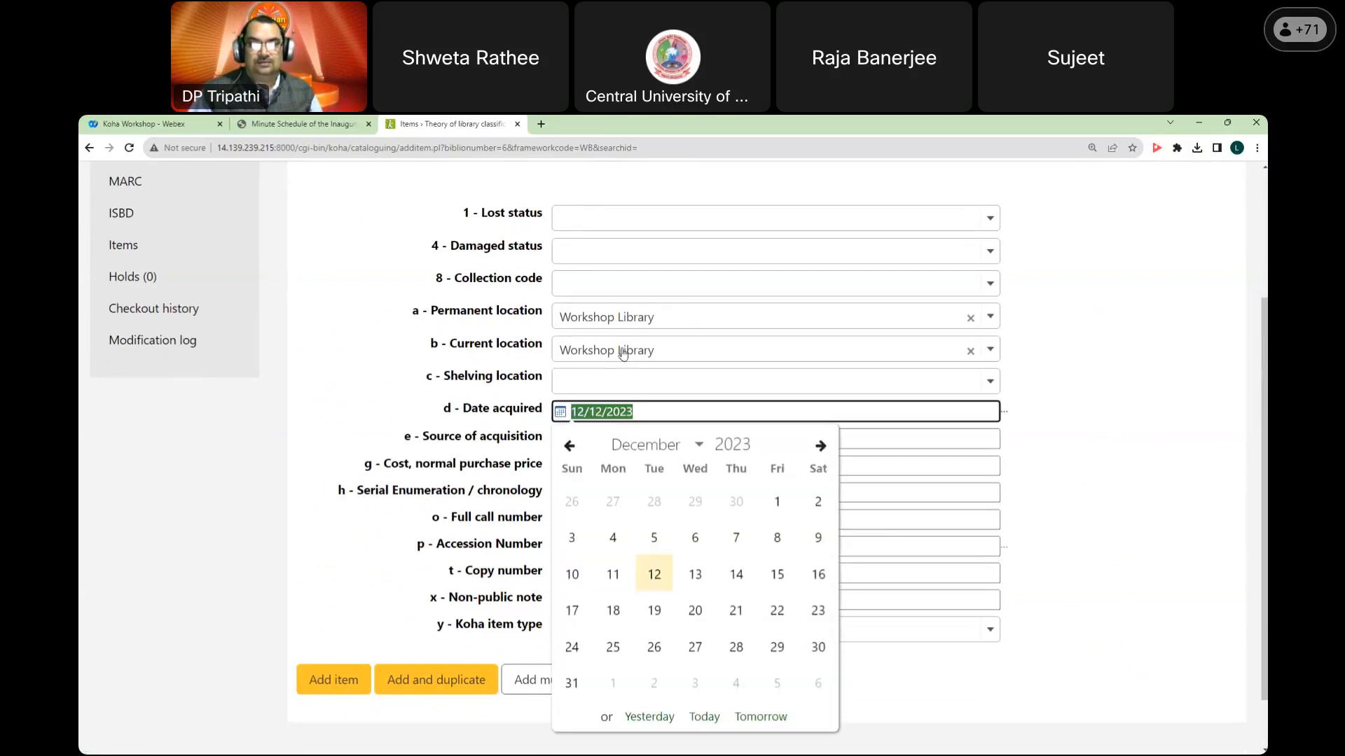
click(622, 350)
click(1045, 361)
scroll(1052, 358, down, 1)
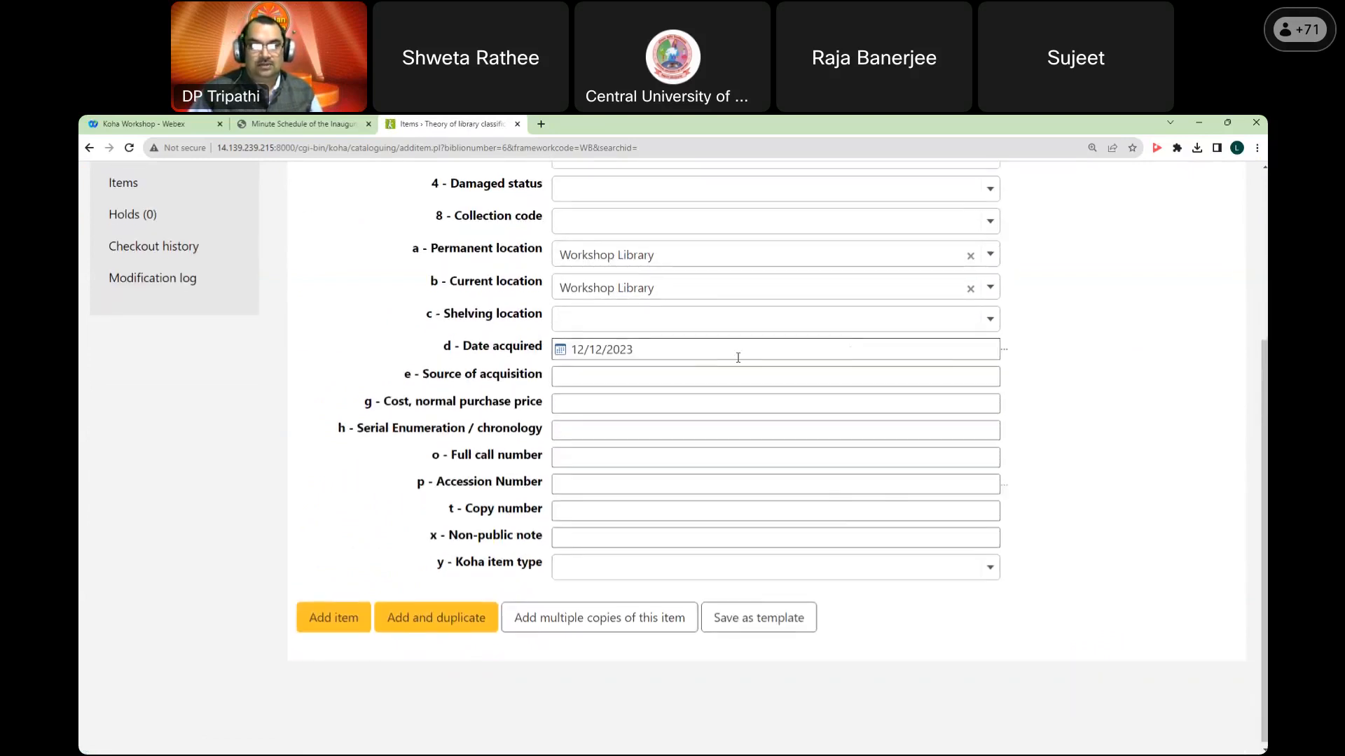
click(674, 324)
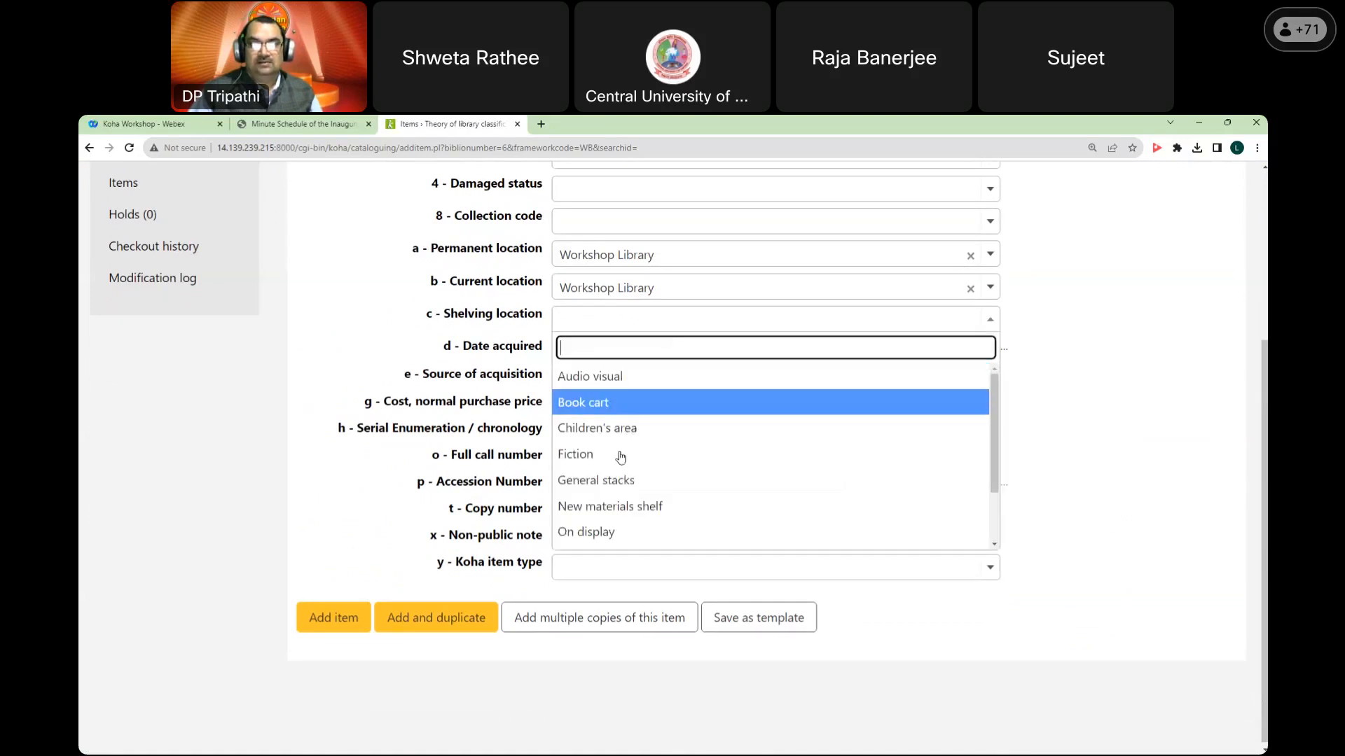
scroll(595, 505, down, 1)
scroll(711, 481, up, 1)
scroll(713, 482, down, 1)
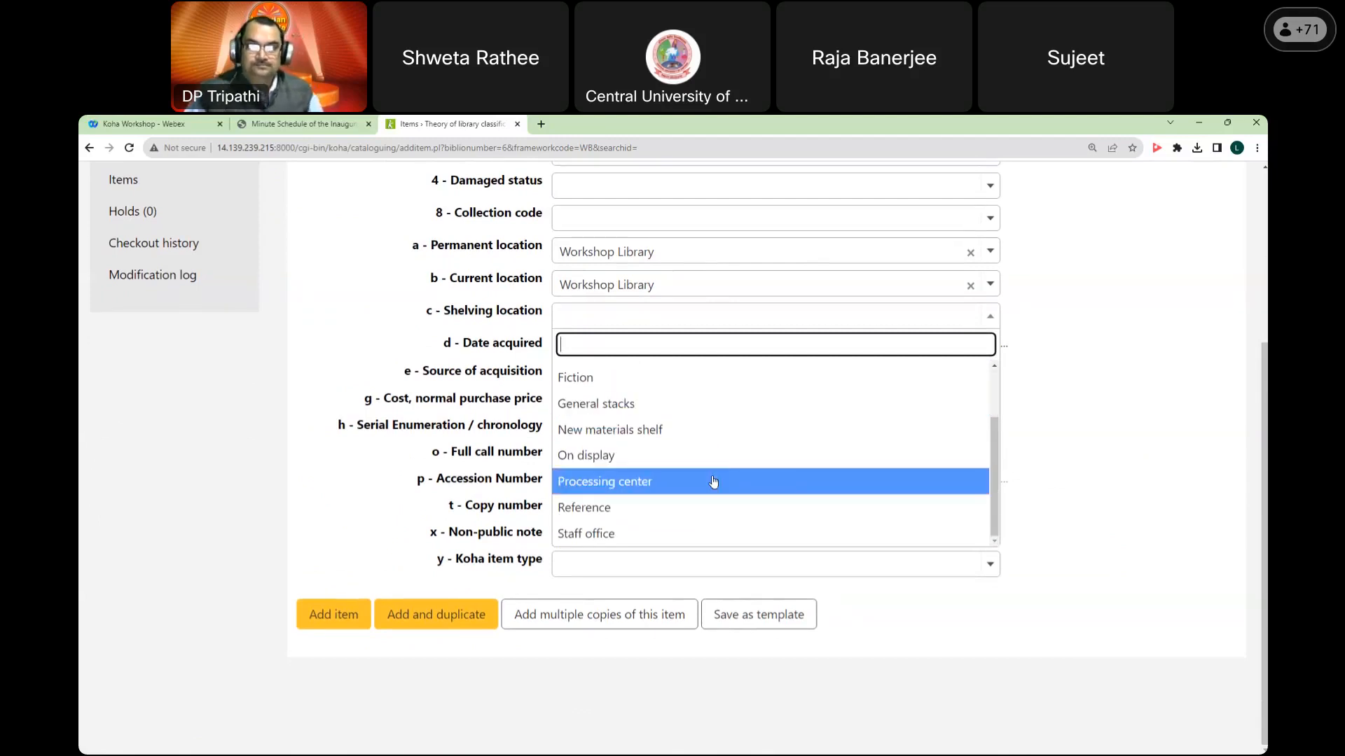
click(652, 404)
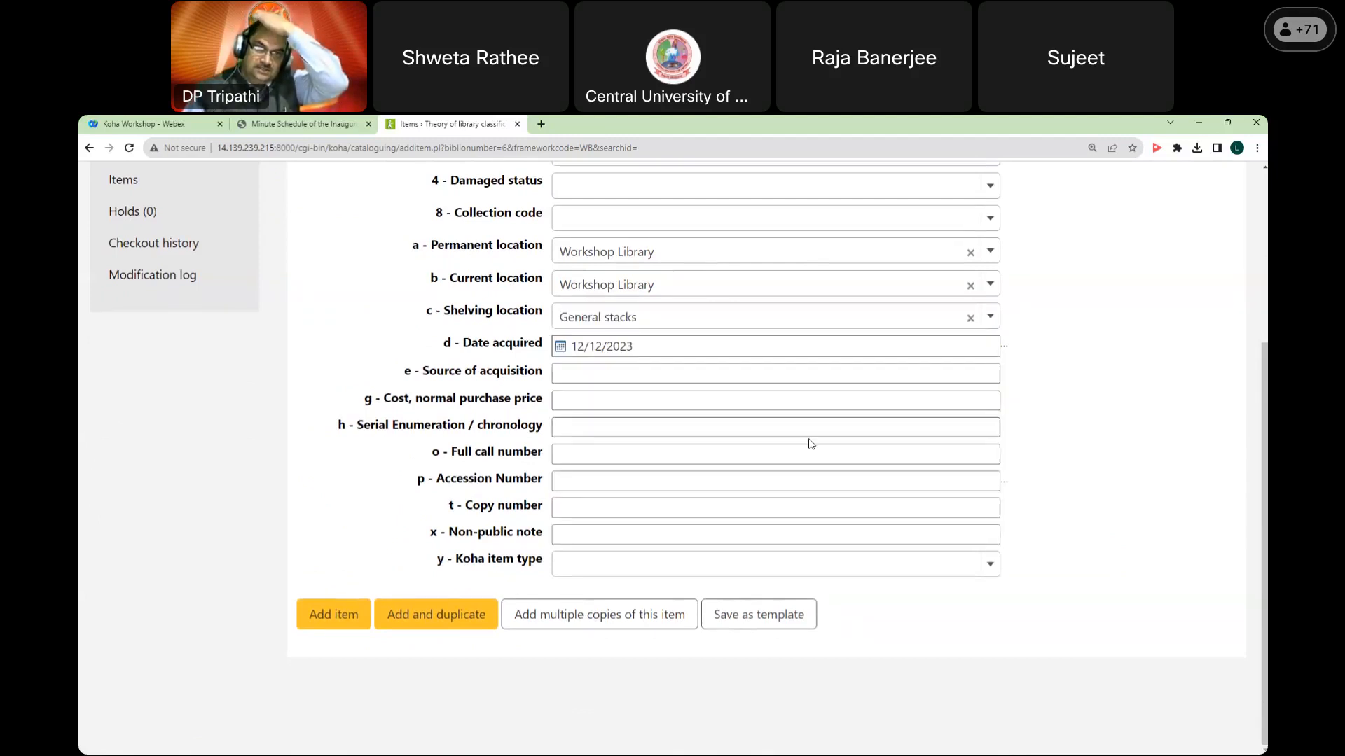
Step: Enter cost Rs. 300, call number 025.4 RAN/T and accession number 1000
click(647, 398)
text(Rs. 300)
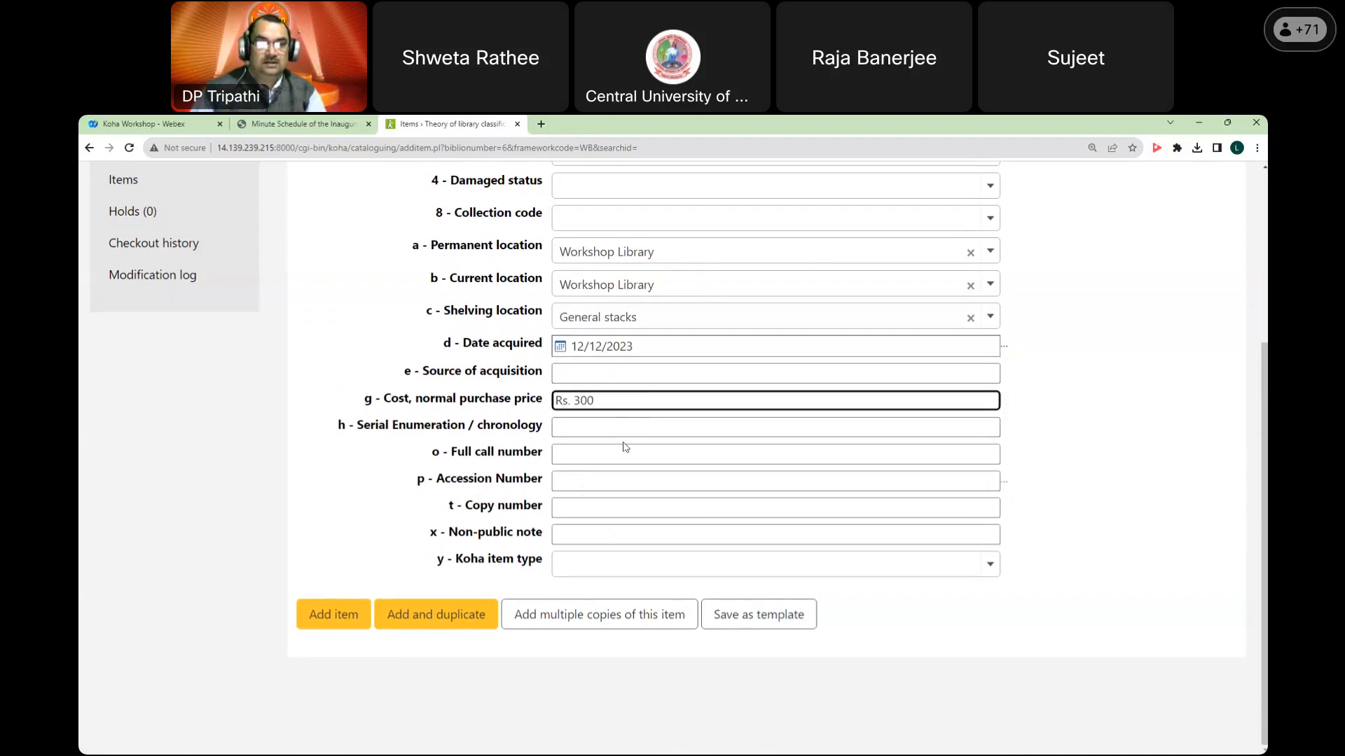
click(583, 452)
text(025.4)
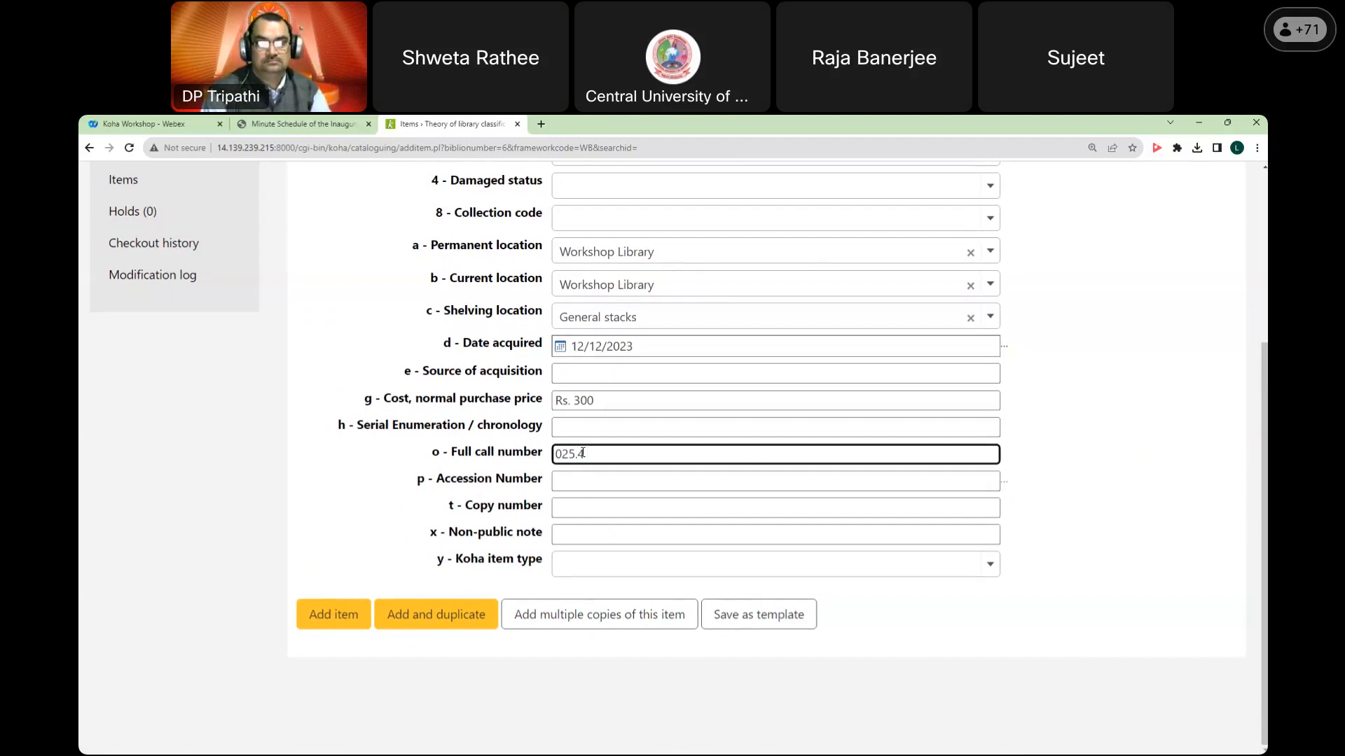
text(RAN/T)
click(618, 484)
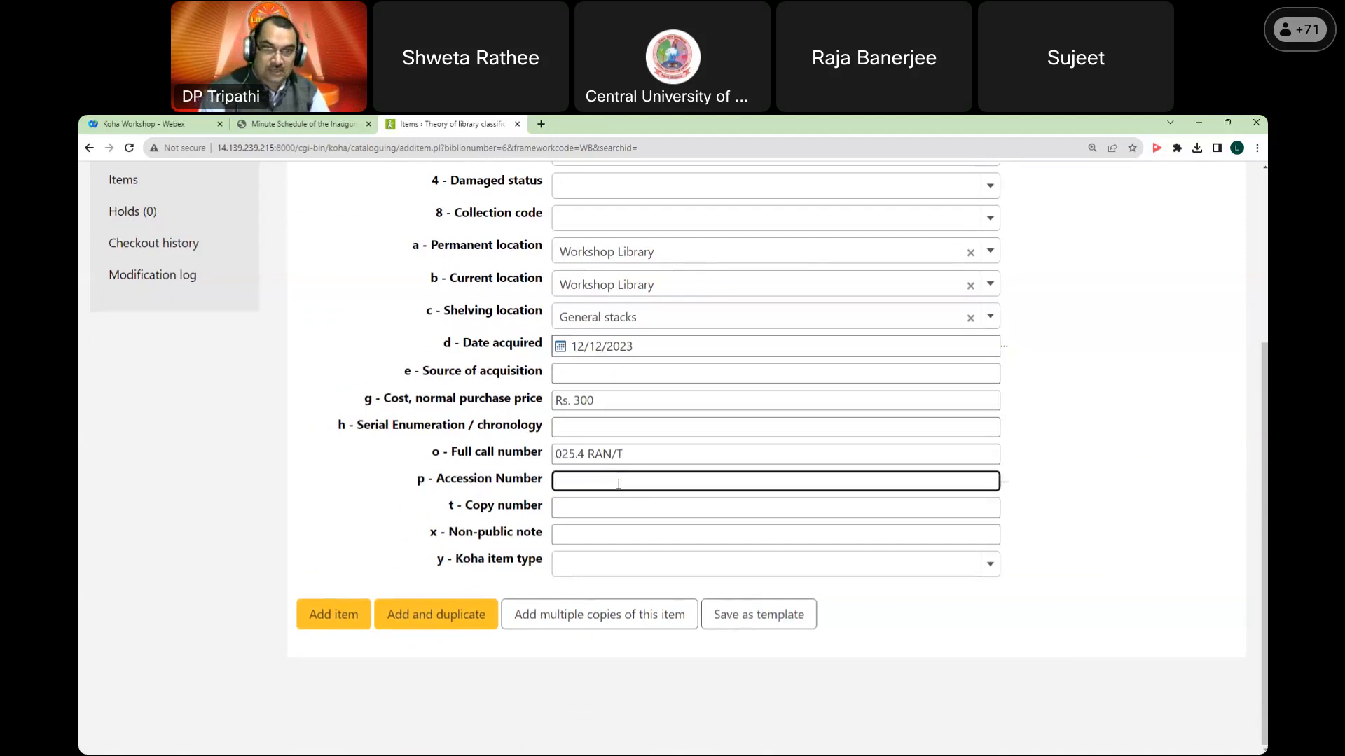
text(W)
key(BackSpace)
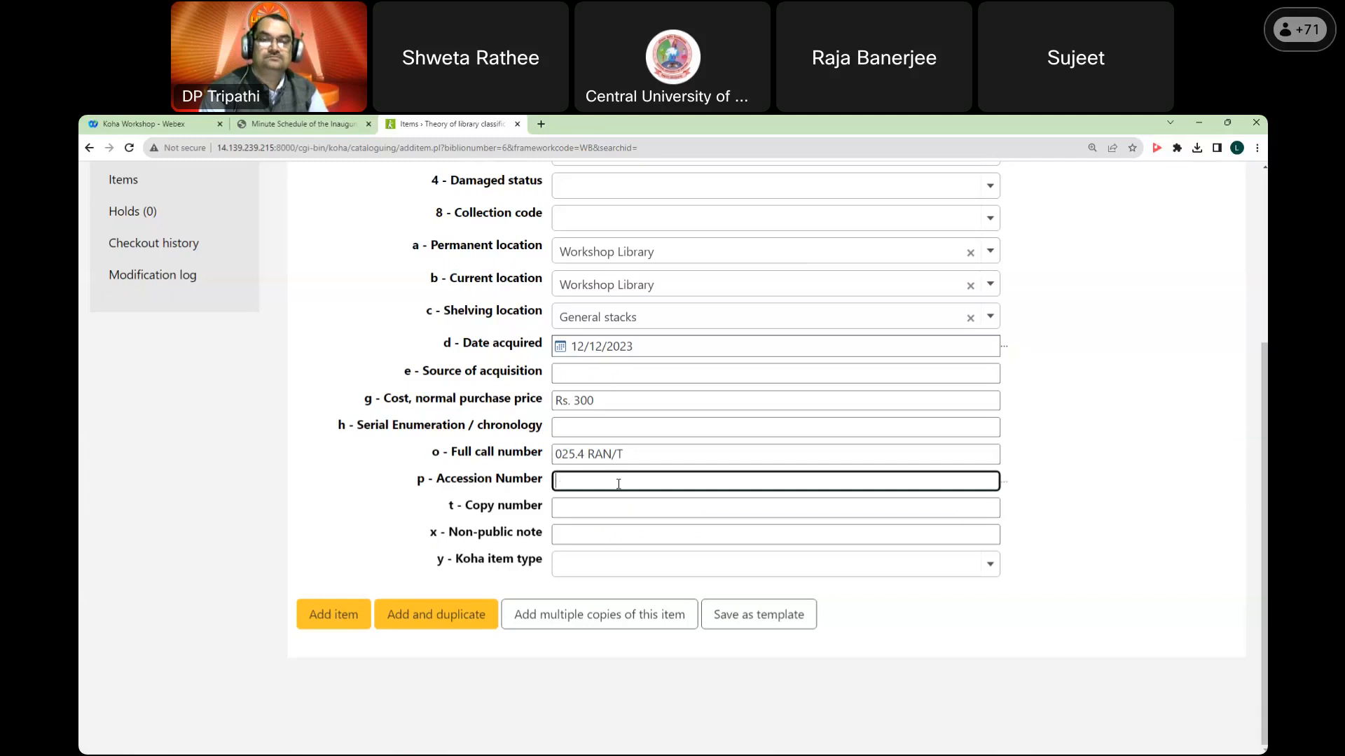
text(1000)
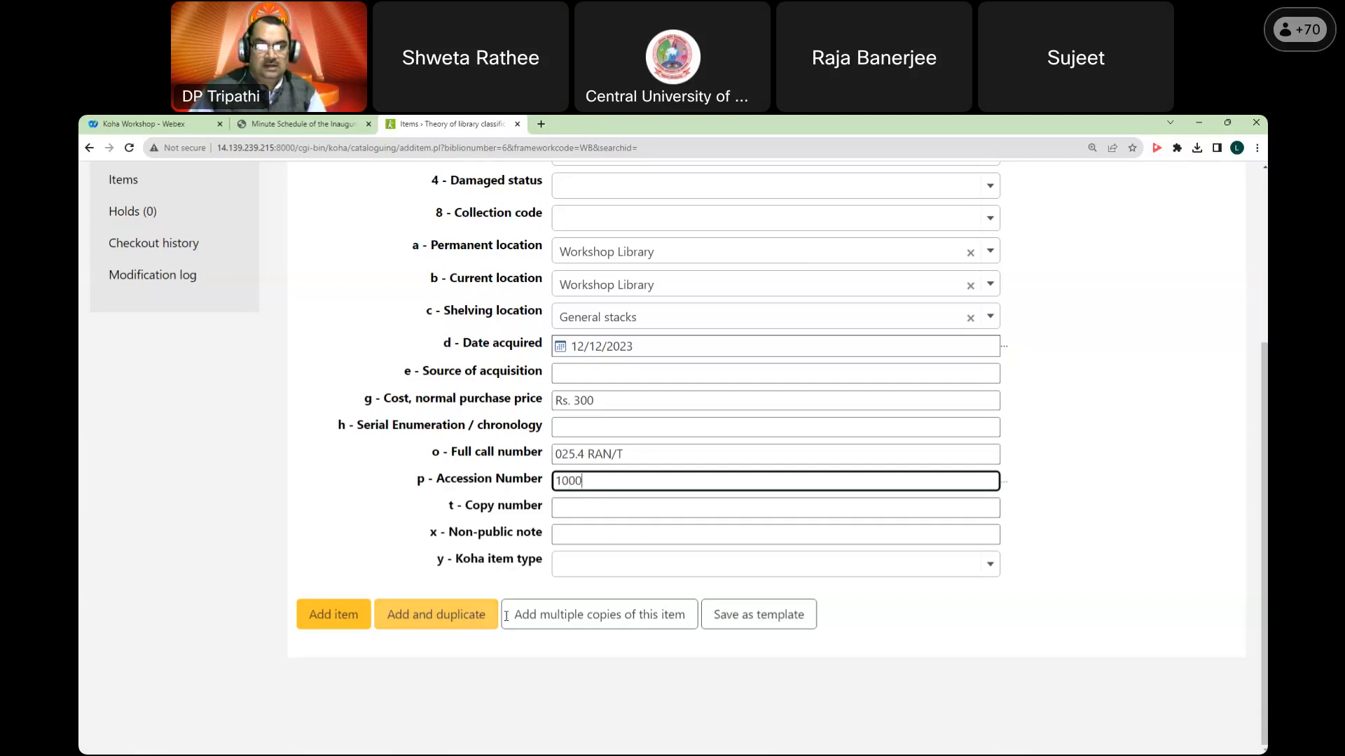
Step: Add 10 copies of the item with item type Books, creating accessions 1000–1009
click(574, 625)
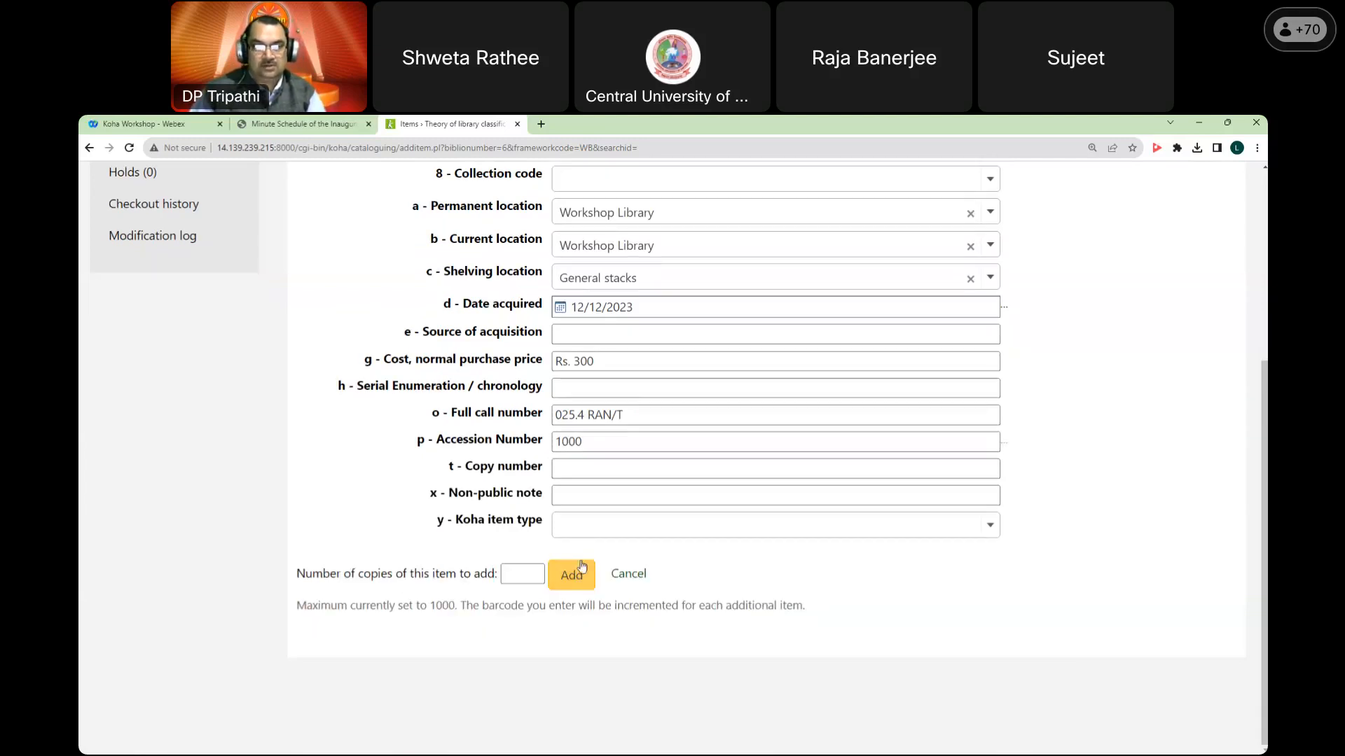
click(512, 569)
text(10)
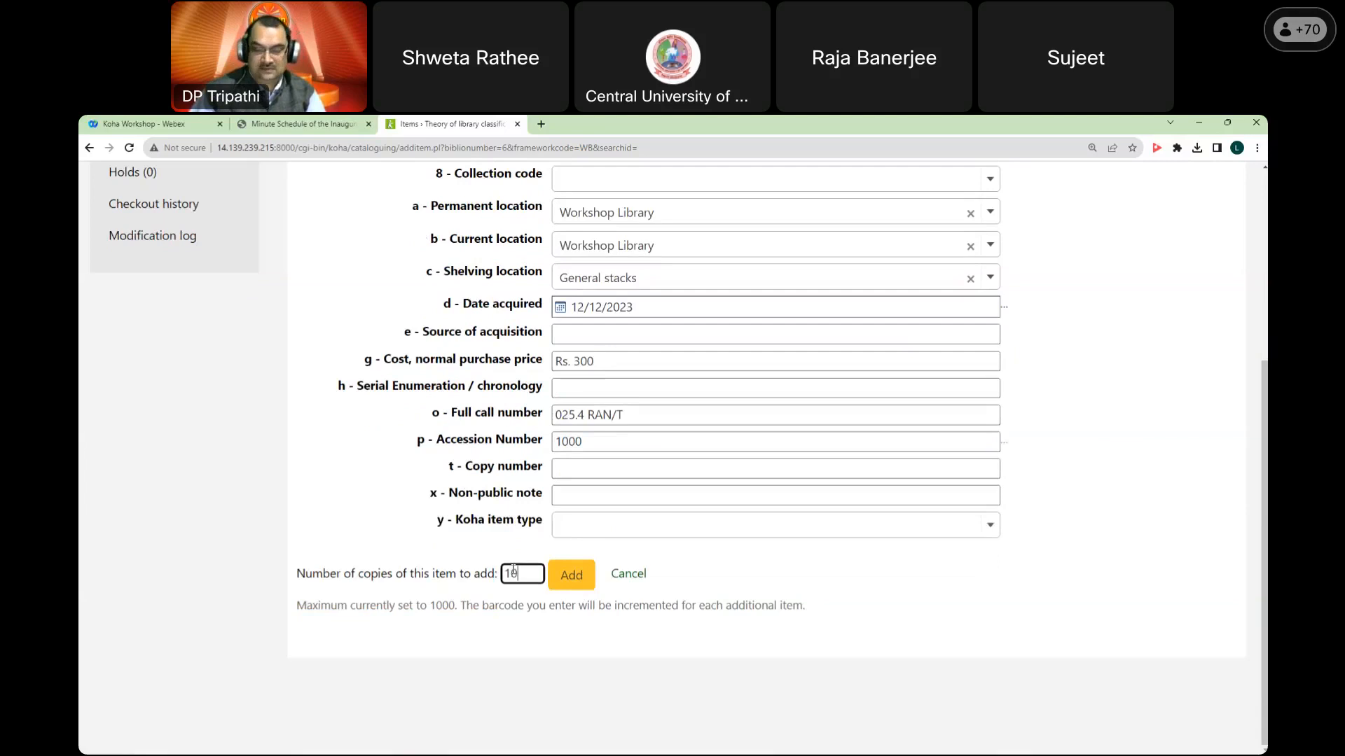
click(595, 537)
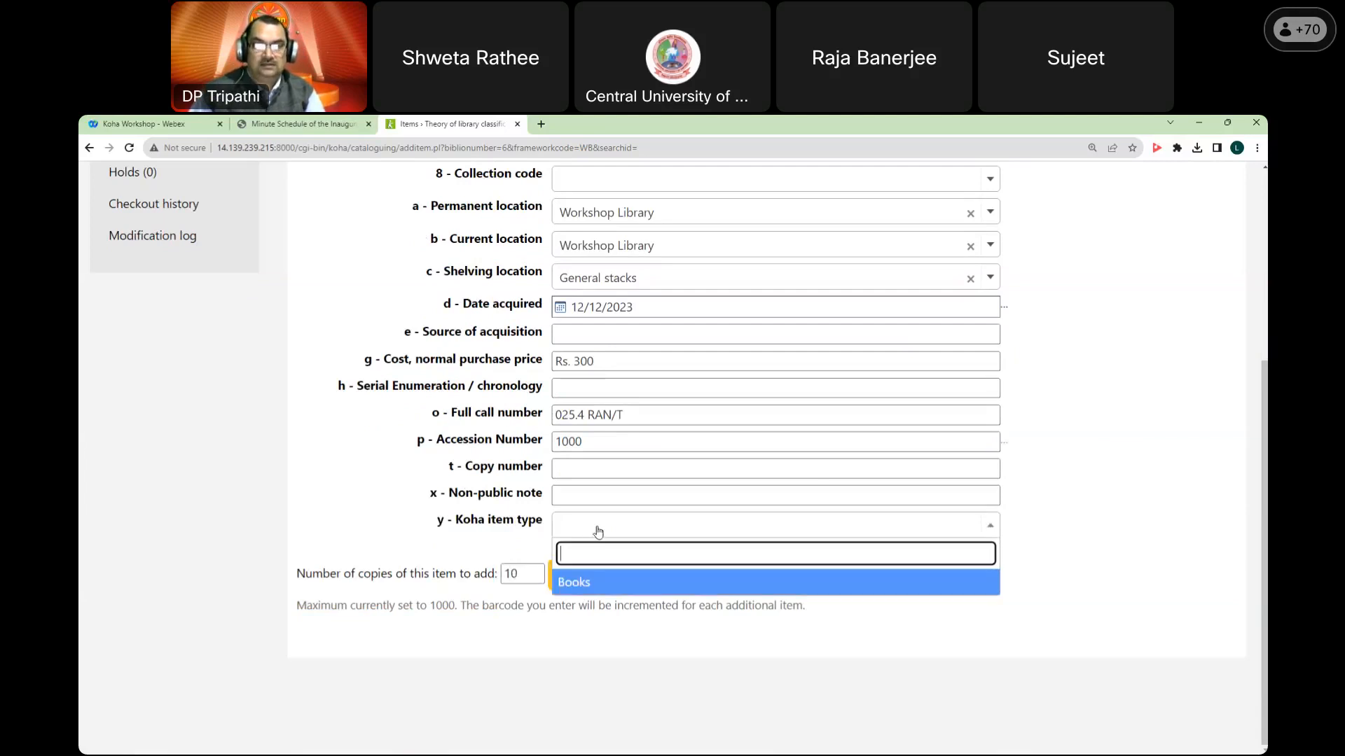
click(598, 583)
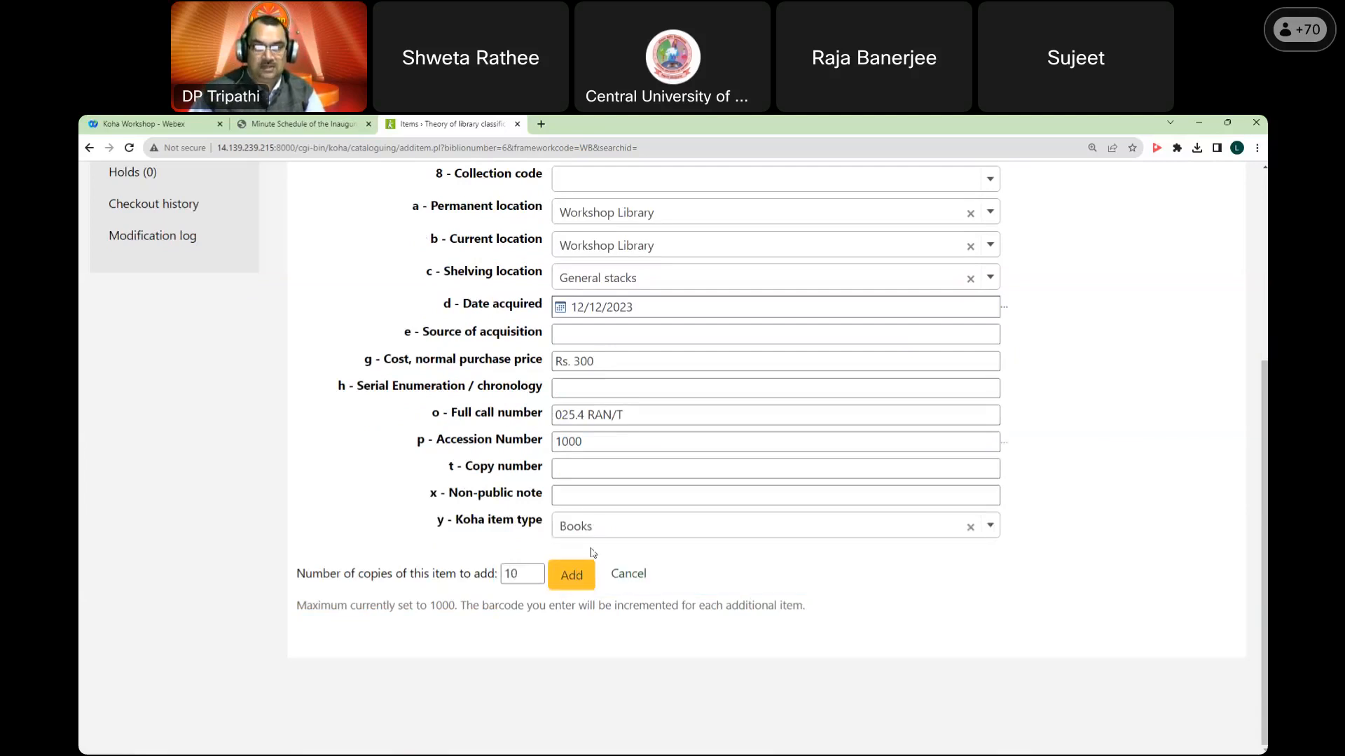
click(568, 583)
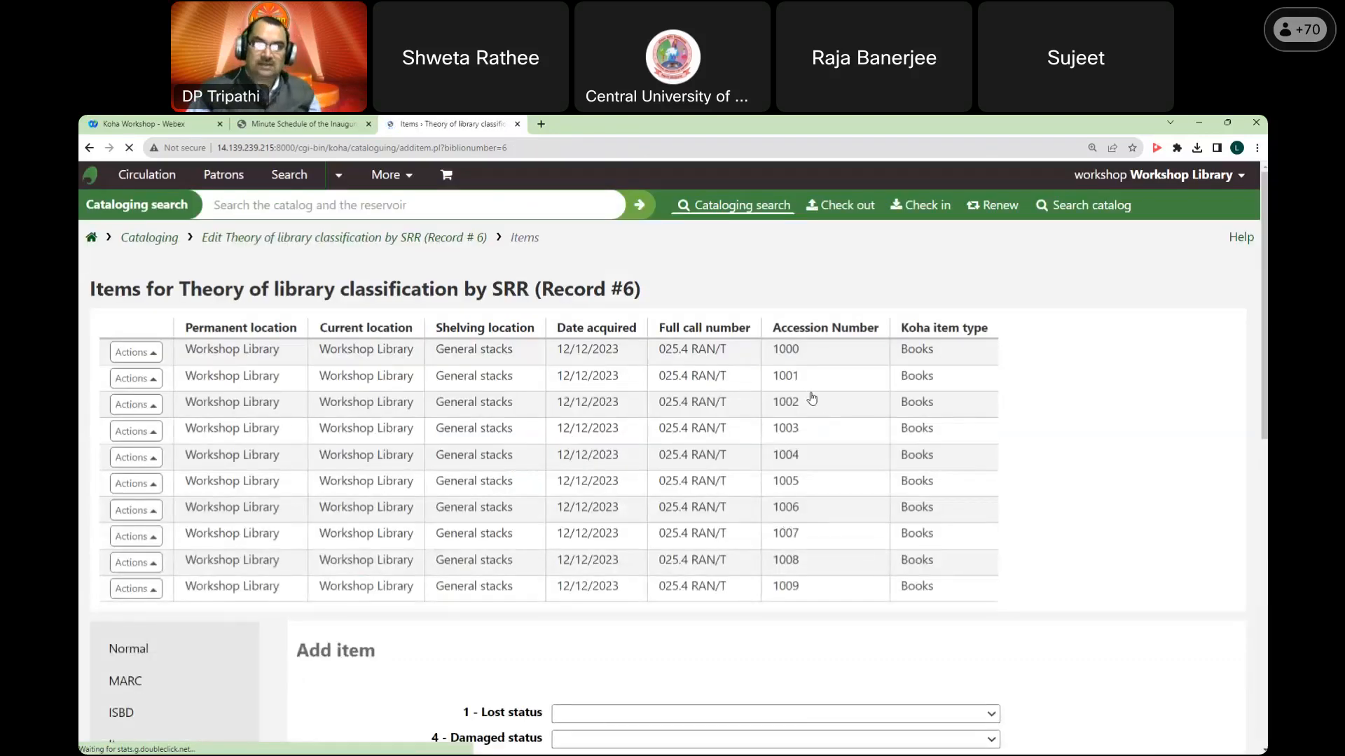
scroll(856, 430, down, 2)
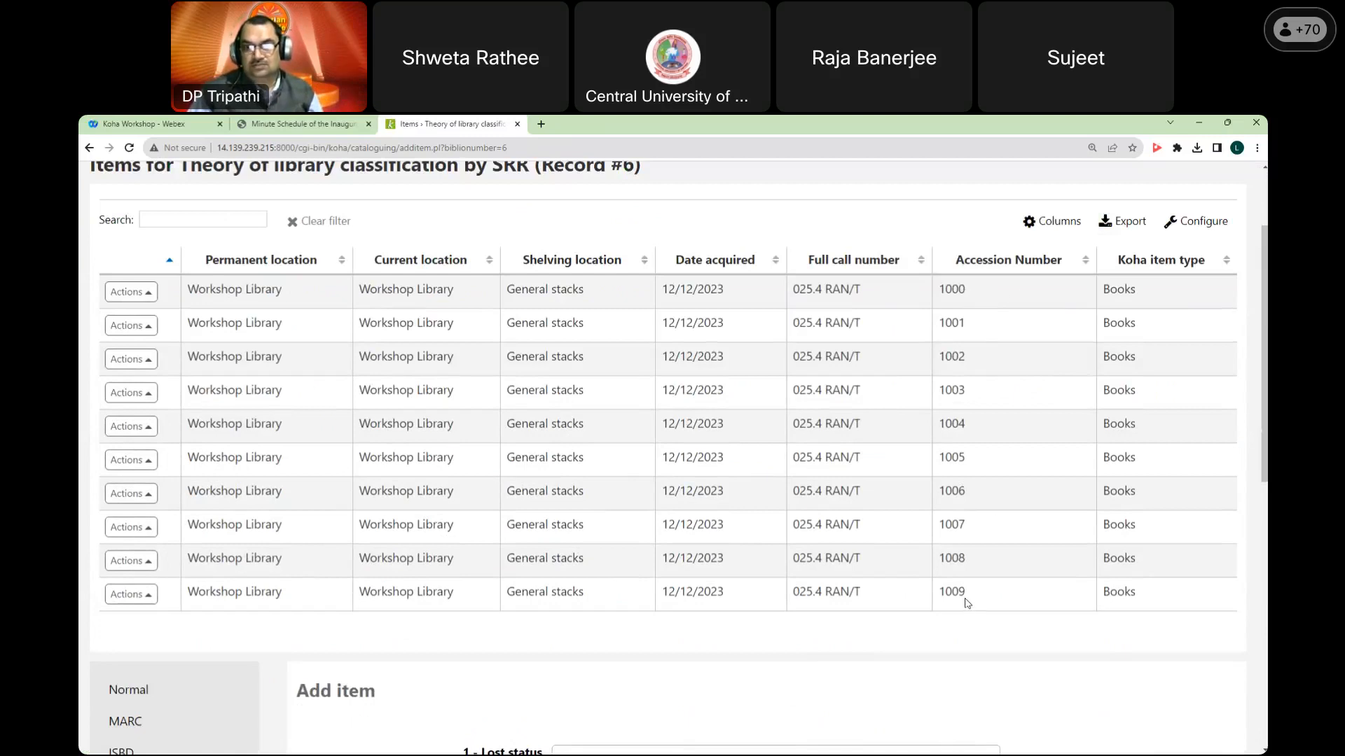
scroll(968, 604, down, 5)
scroll(976, 472, up, 7)
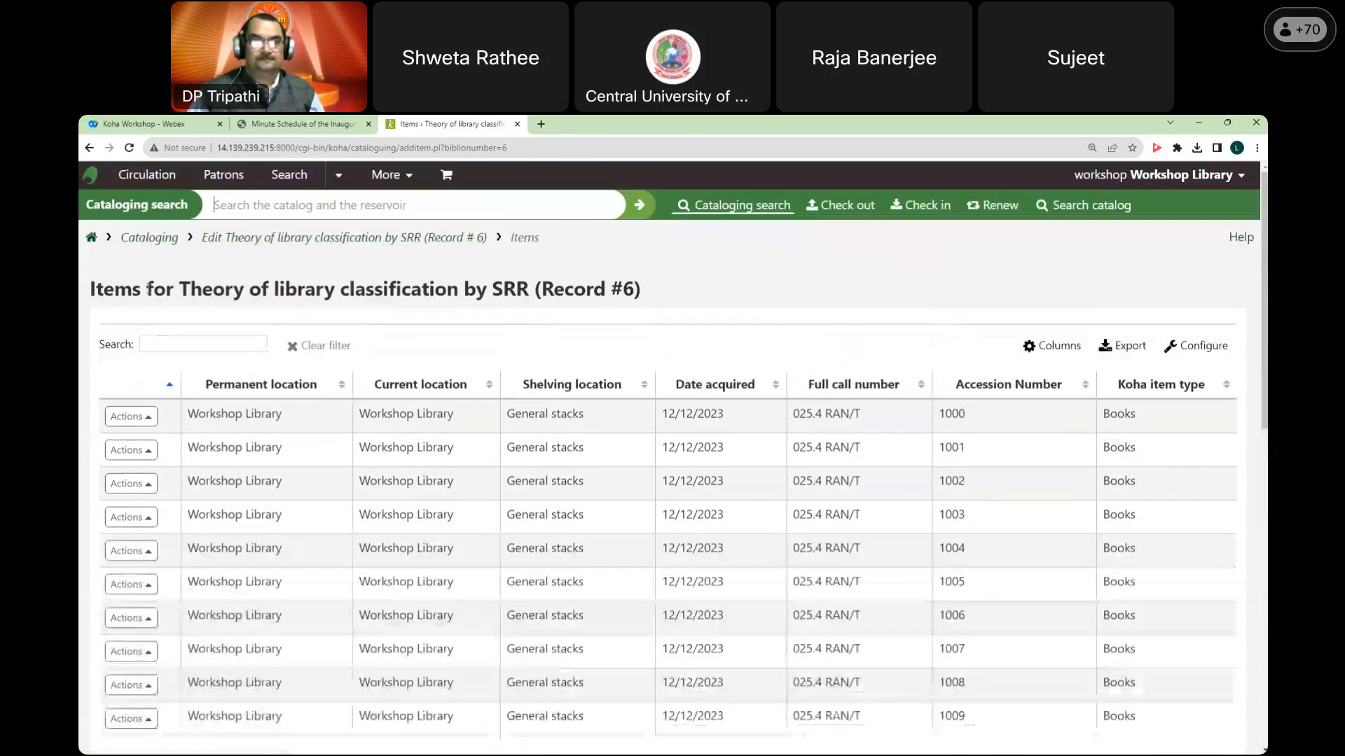
Step: From the home page, run a catalog search for 'classification'
click(92, 240)
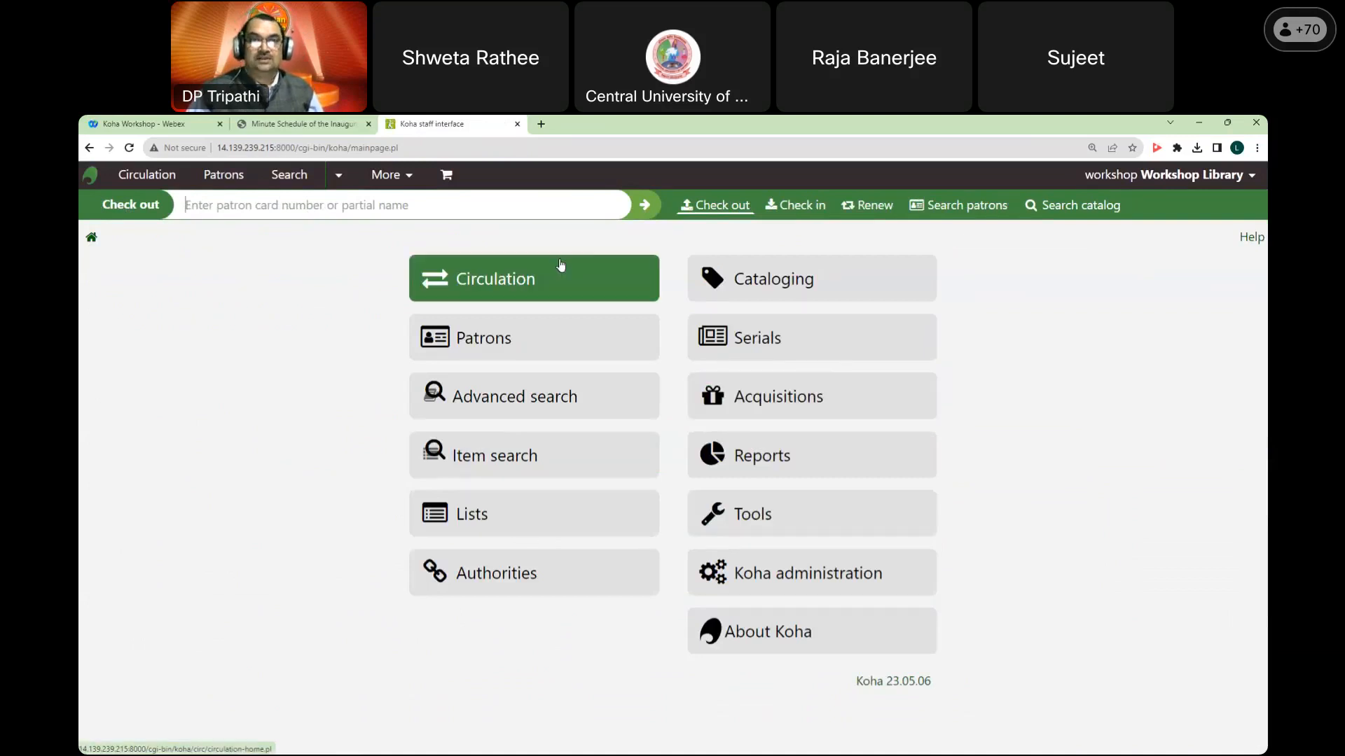
click(1027, 208)
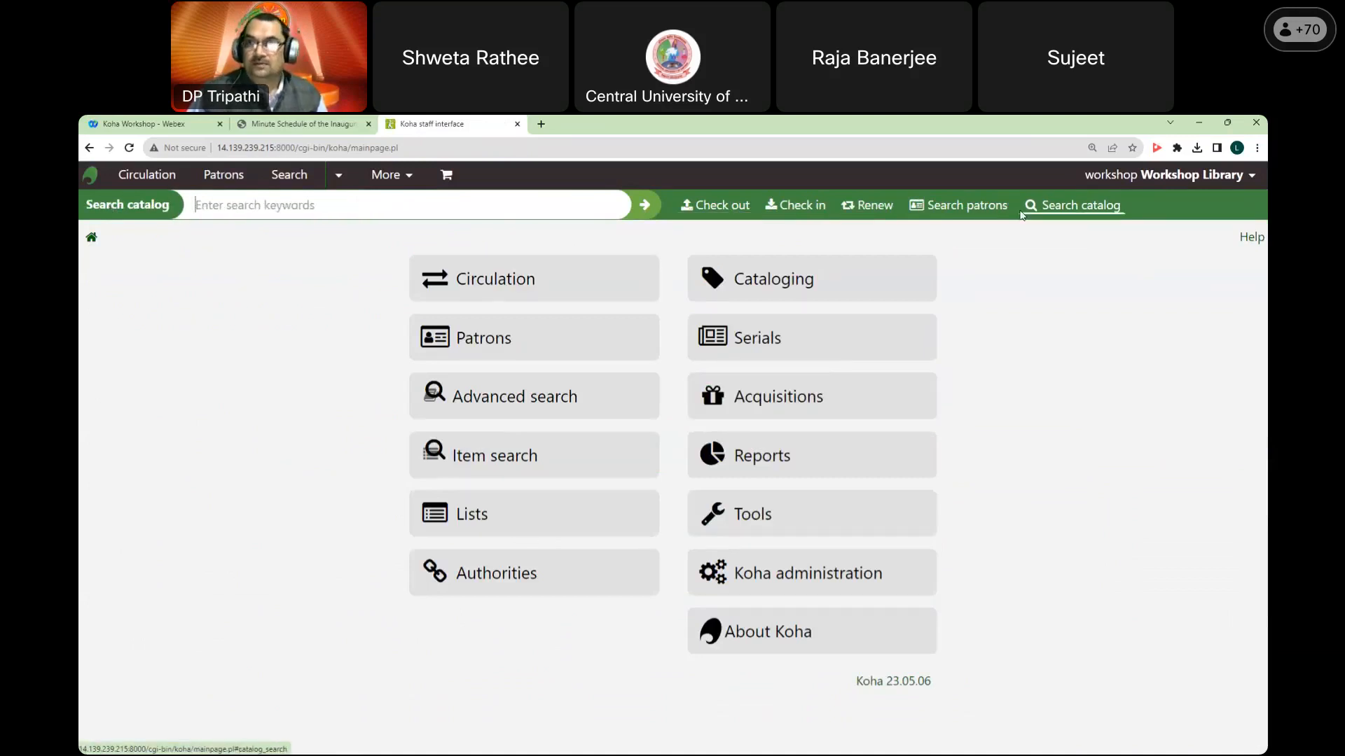
click(423, 204)
text(classificia)
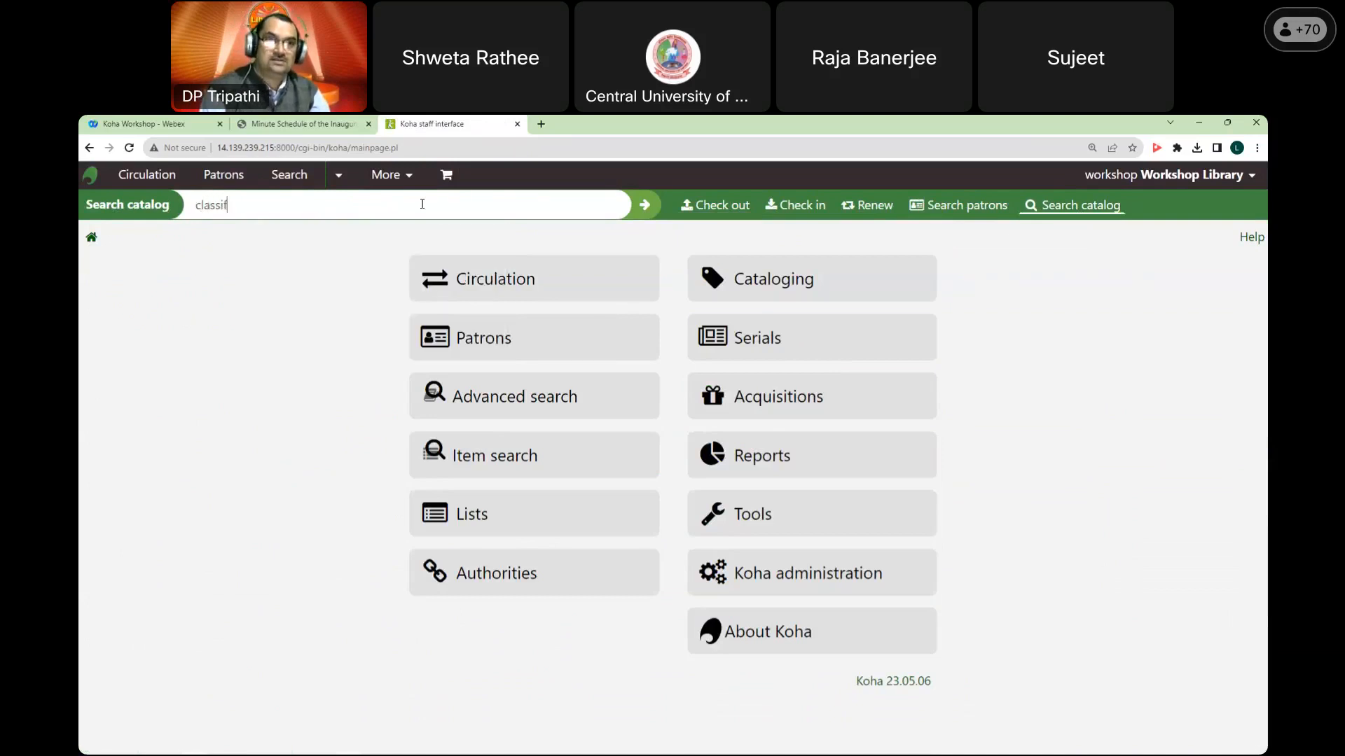
key(BackSpace)
key(BackSpace)
text(ation)
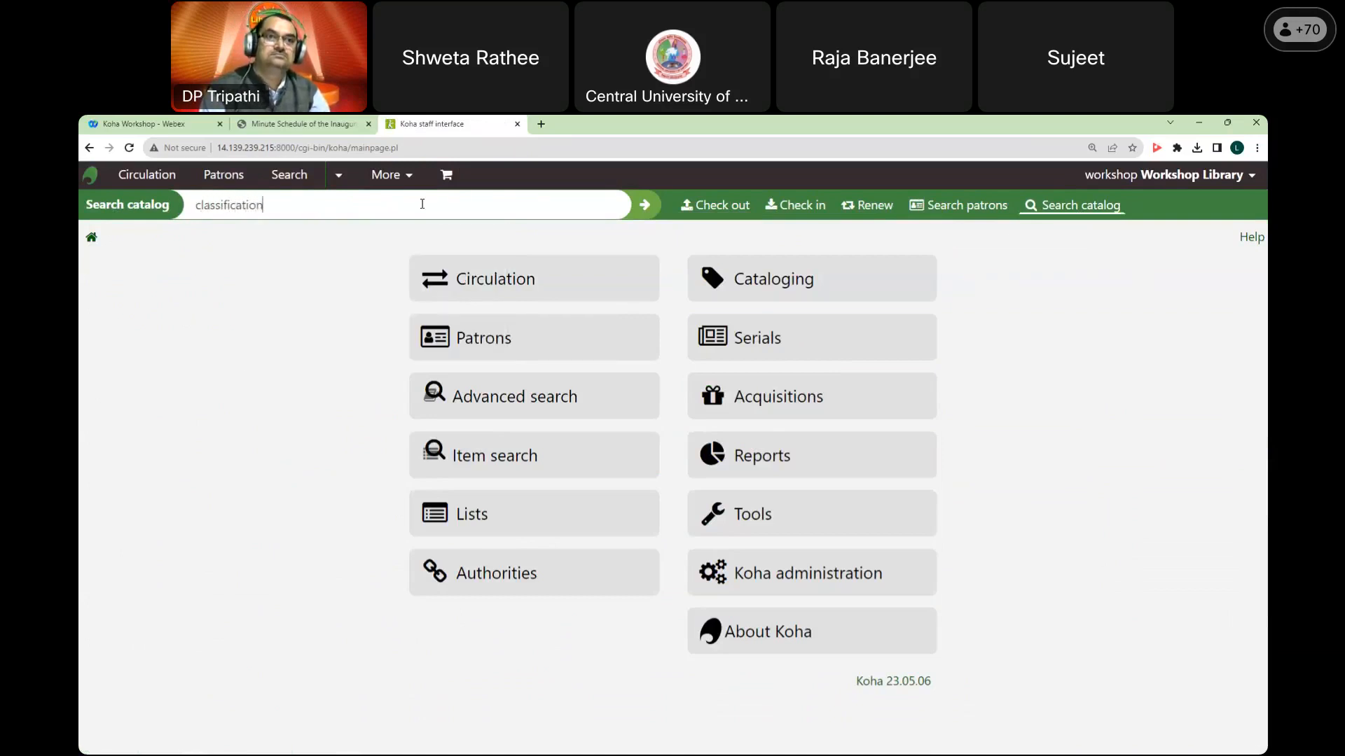
key(Return)
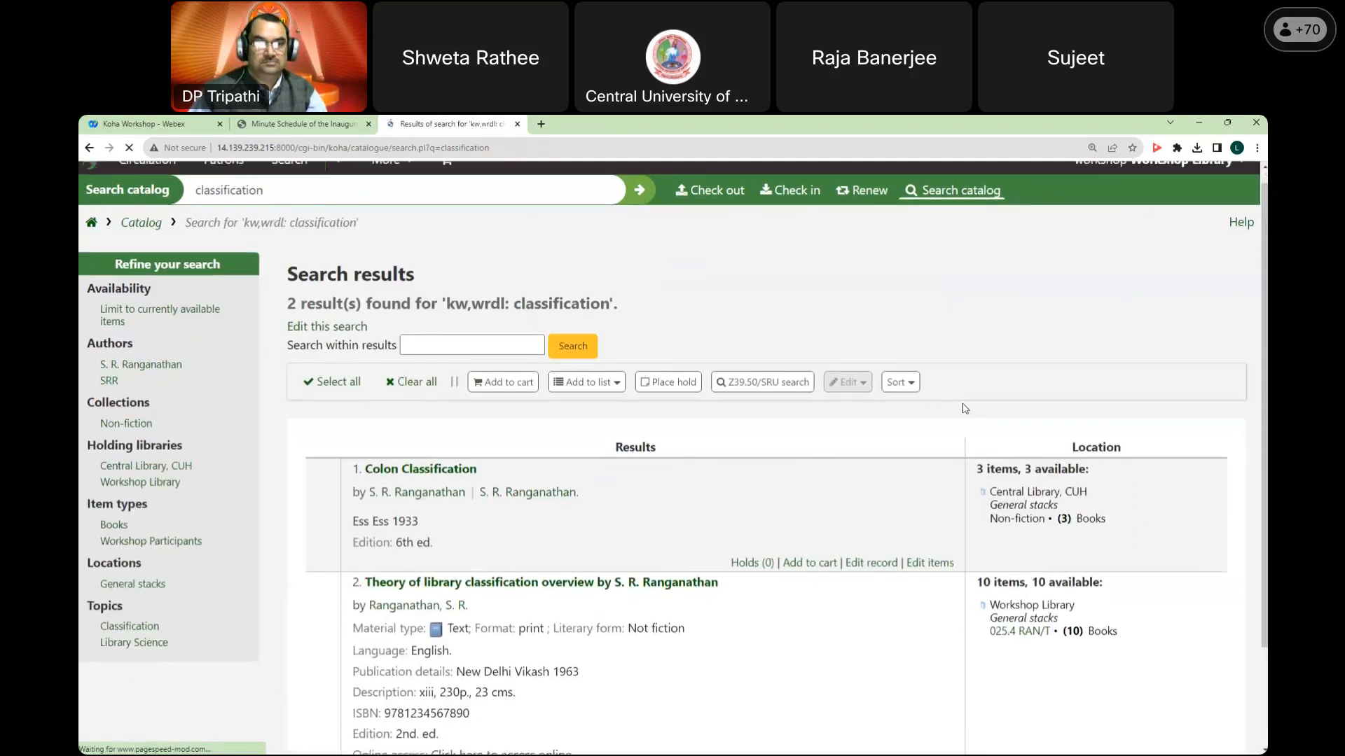
Step: Review the Theory of library classification record and its ten holdings, then return home
scroll(591, 496, down, 2)
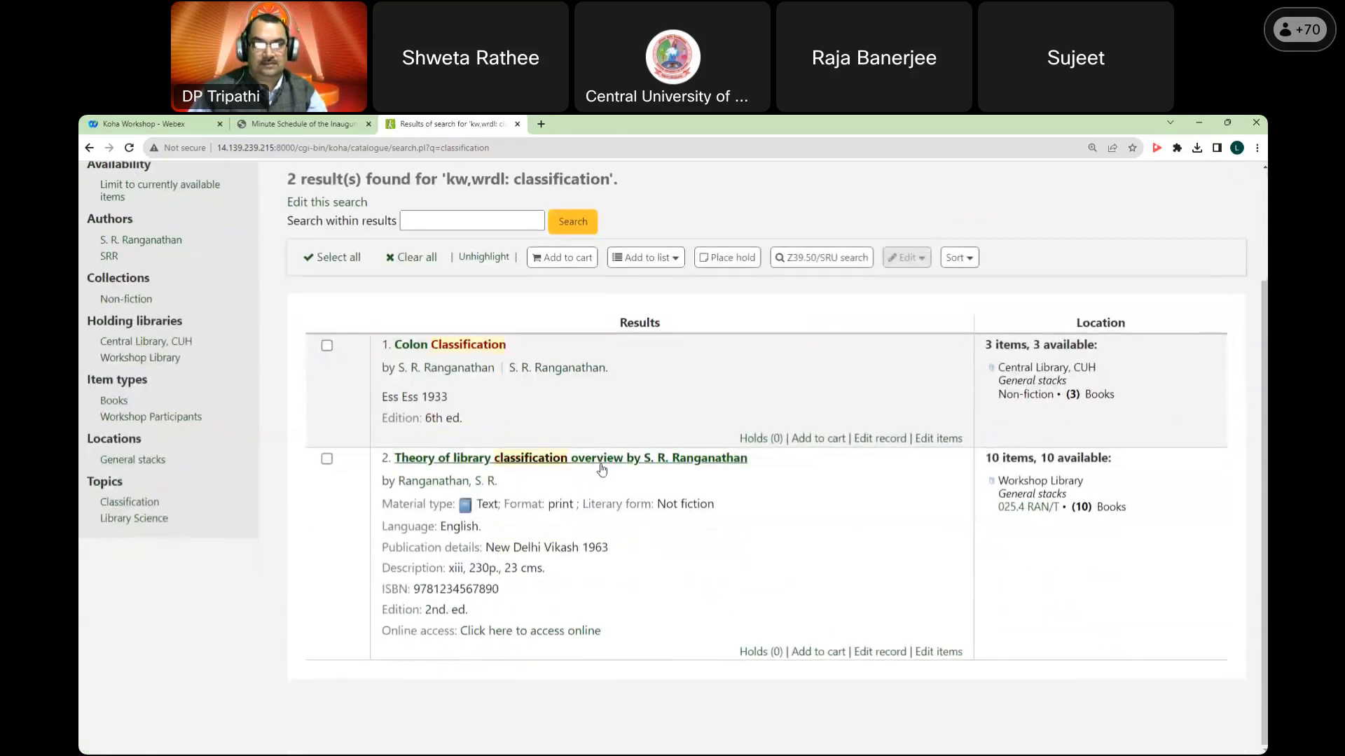
click(601, 464)
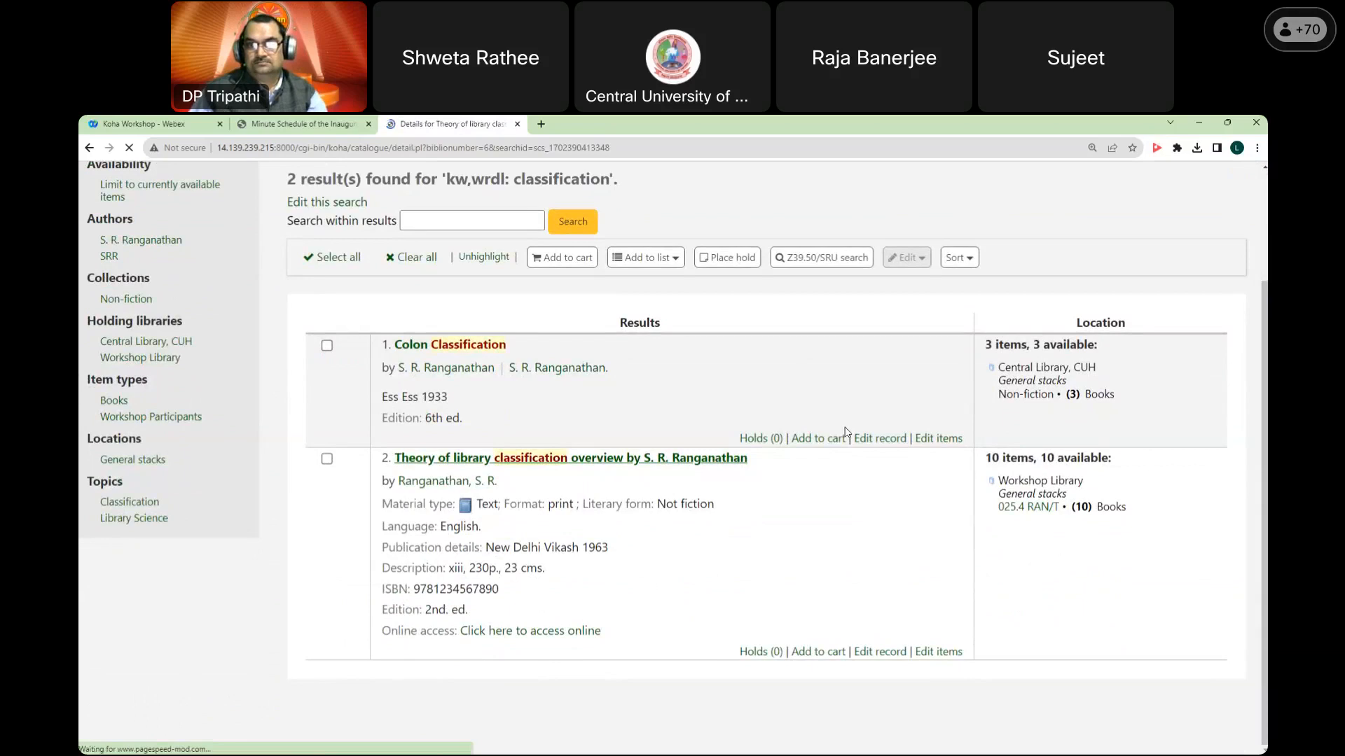
scroll(846, 432, down, 8)
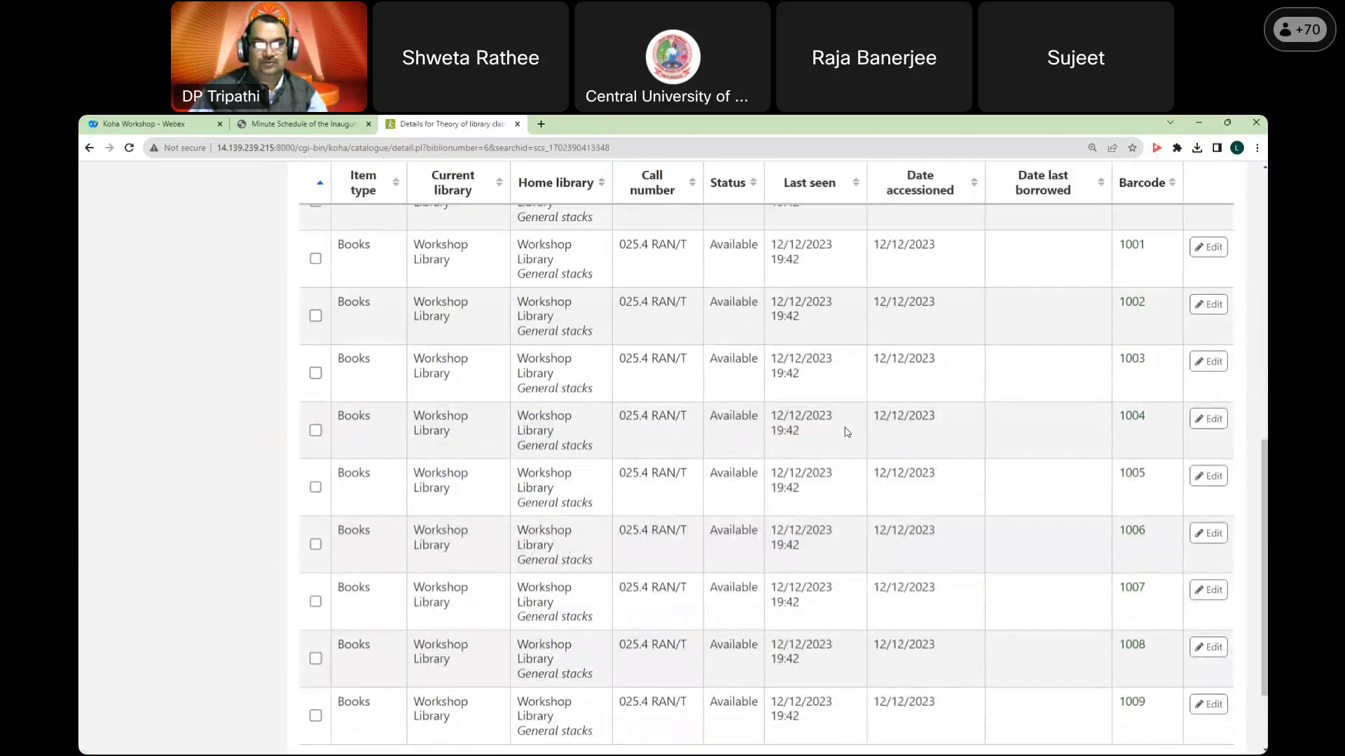
scroll(847, 432, down, 2)
scroll(847, 434, up, 10)
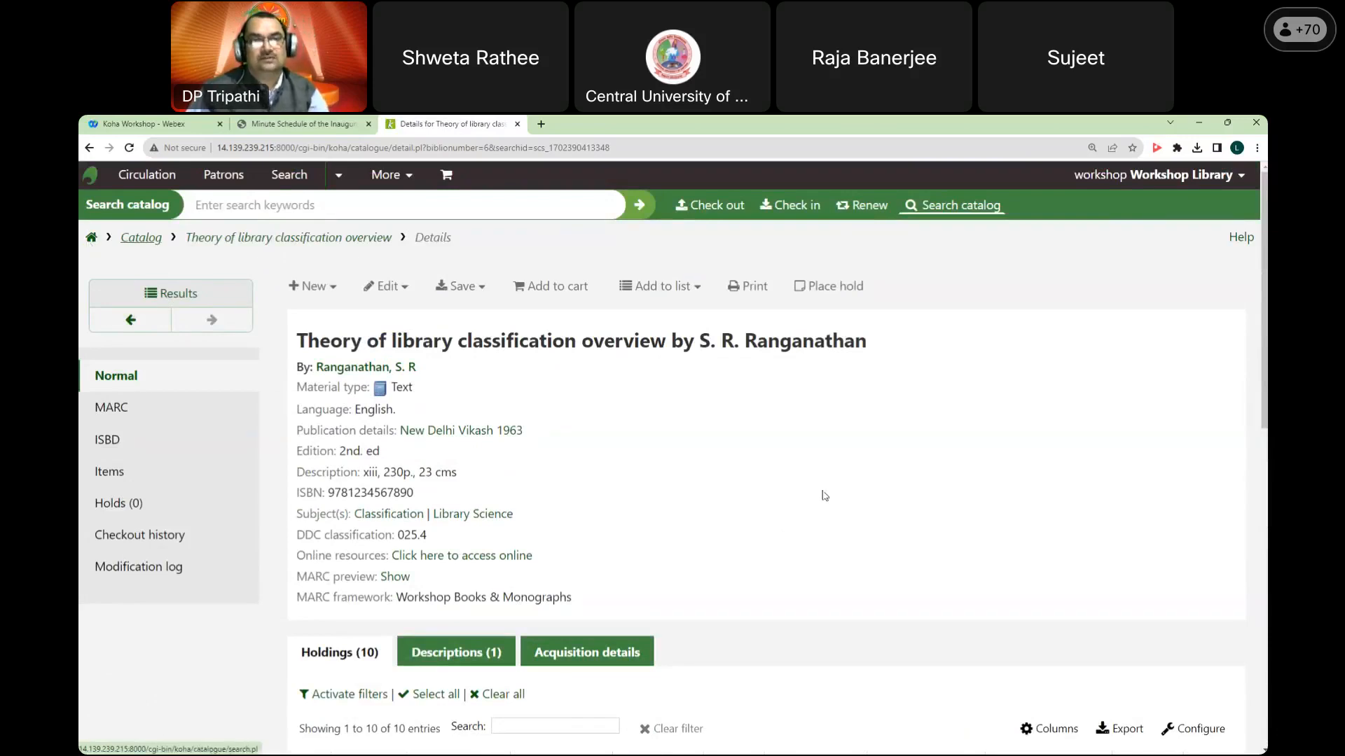
click(91, 239)
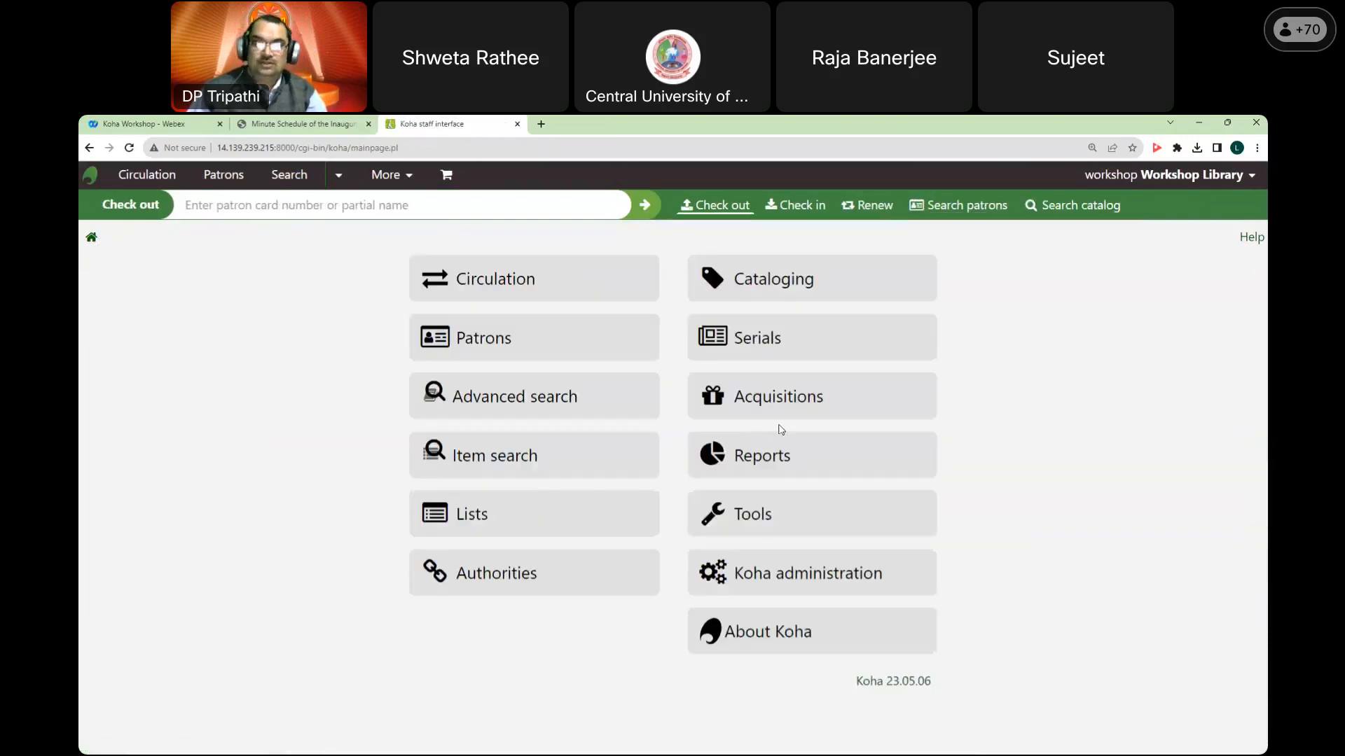
Step: Go to Reports and choose 'Create from SQL' under Guided reports
click(860, 460)
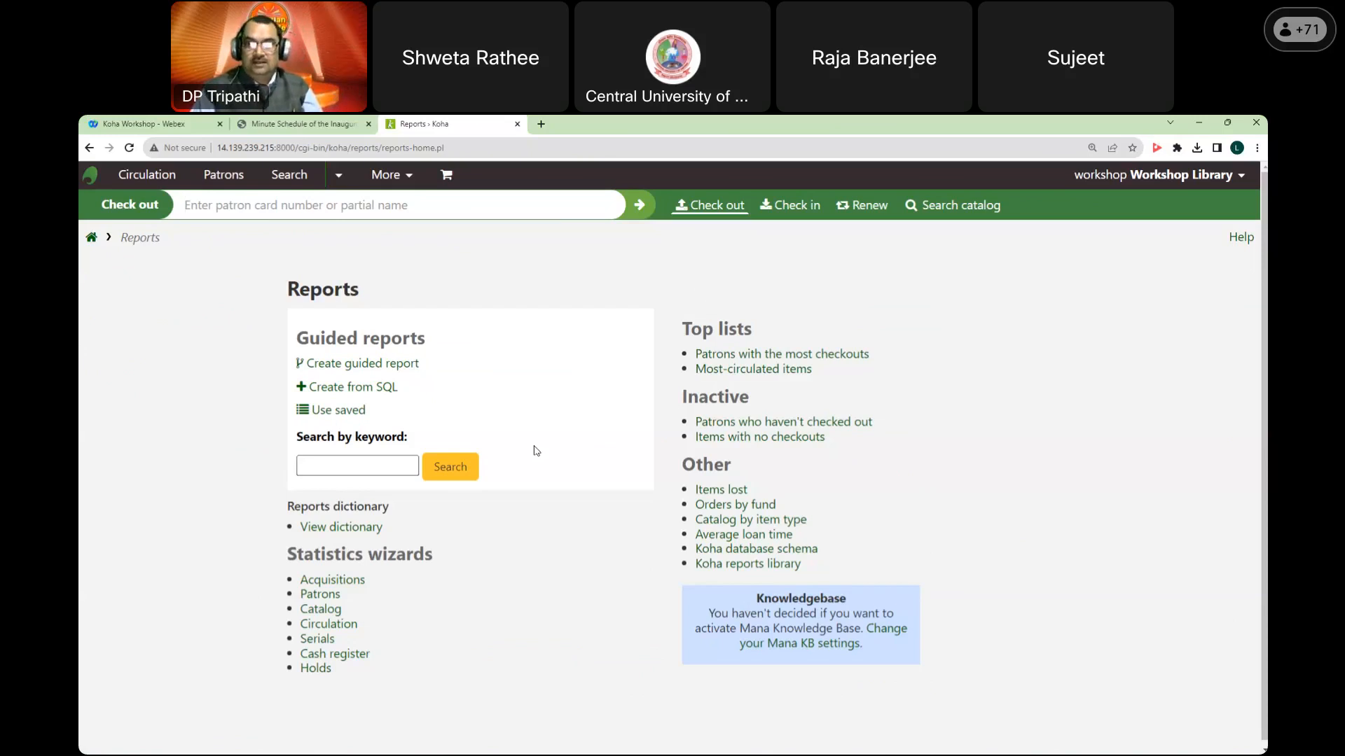
click(384, 394)
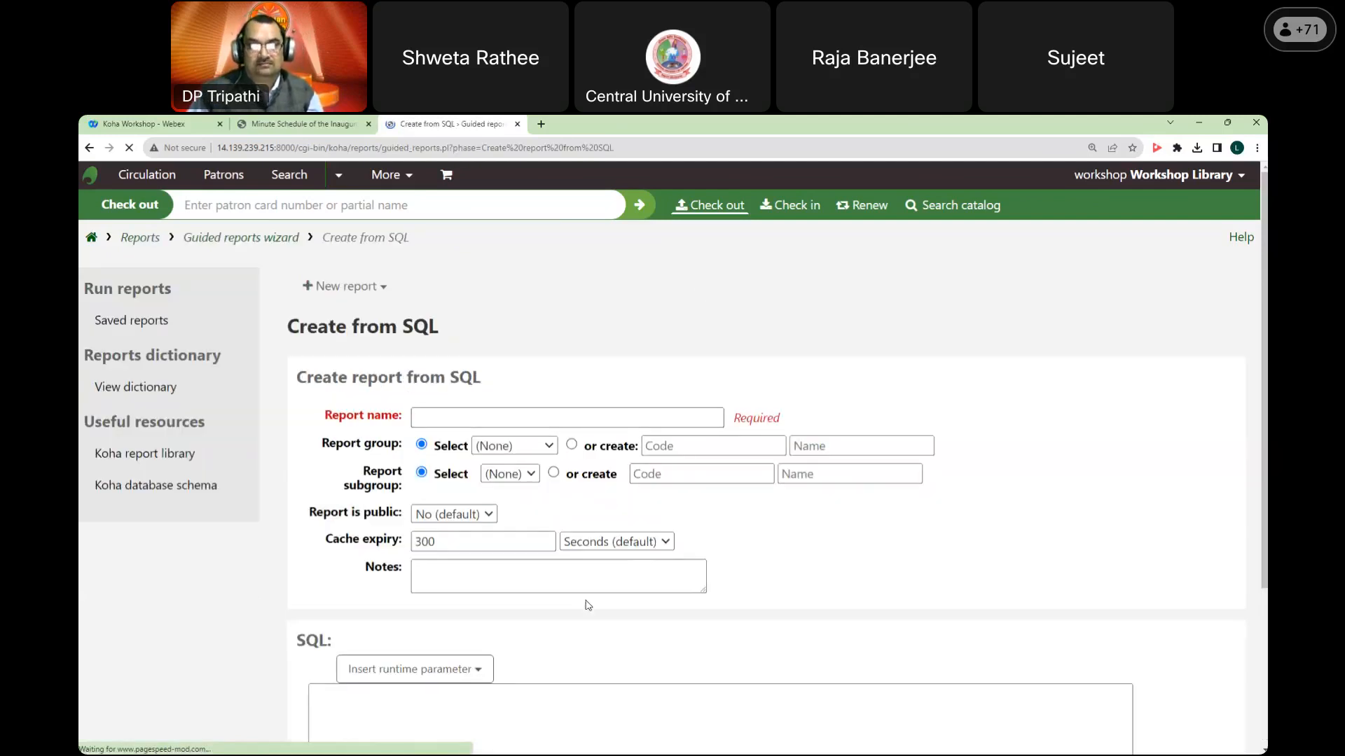
Step: Open the Koha report library wiki from the Useful resources sidebar in a new tab
scroll(588, 605, down, 3)
click(469, 496)
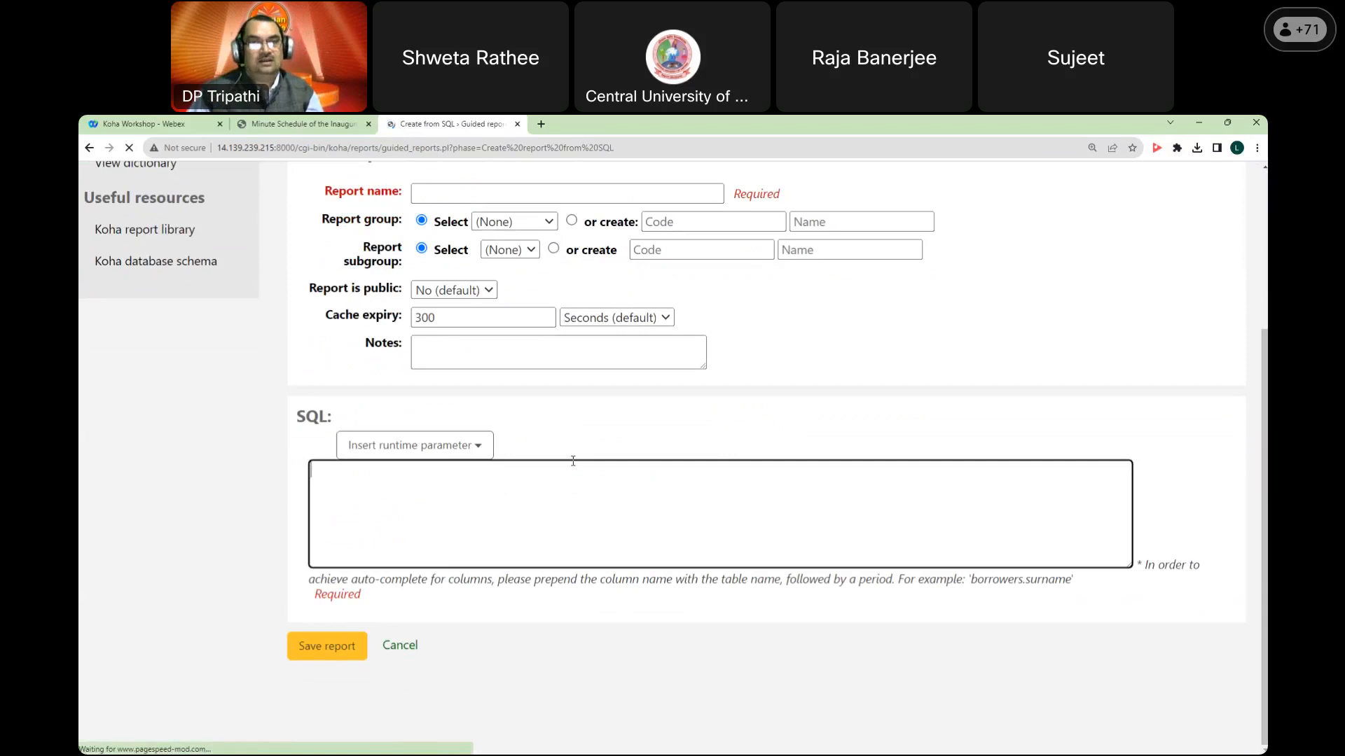
scroll(573, 461, up, 3)
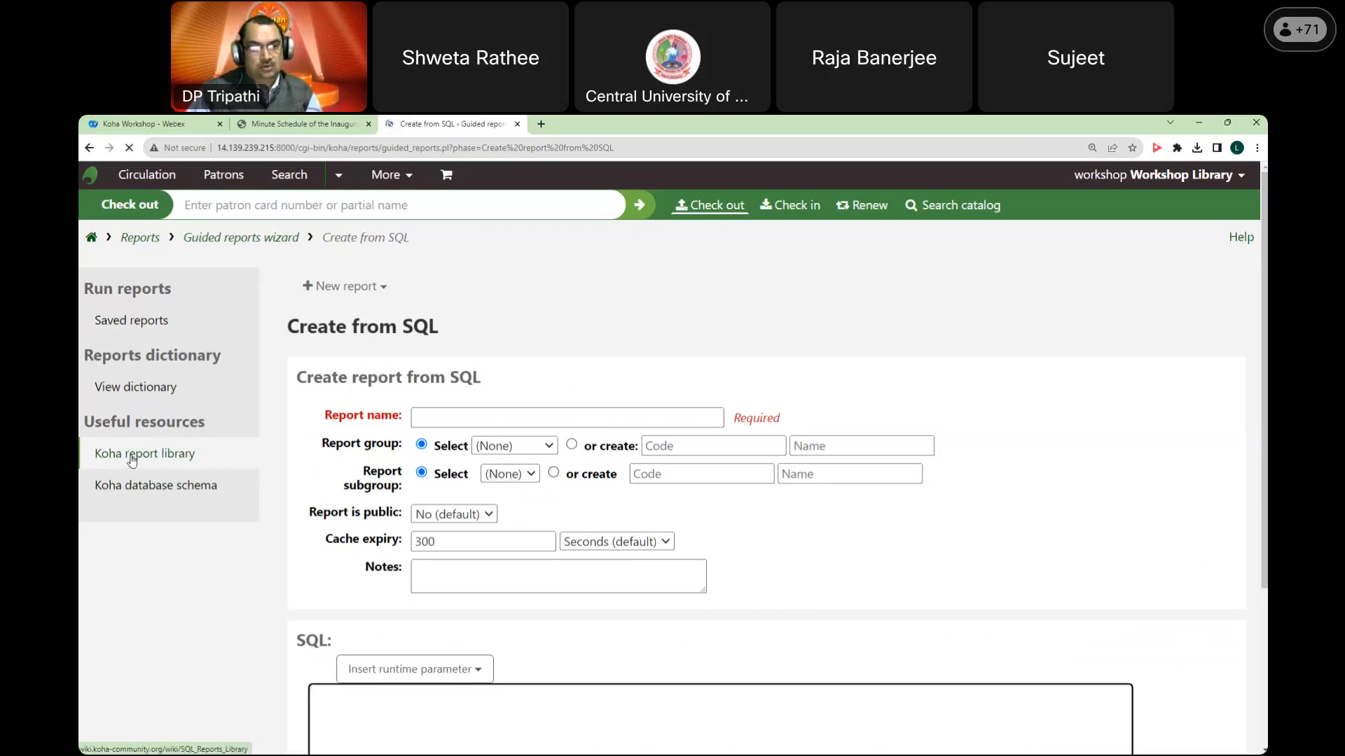
click(168, 458)
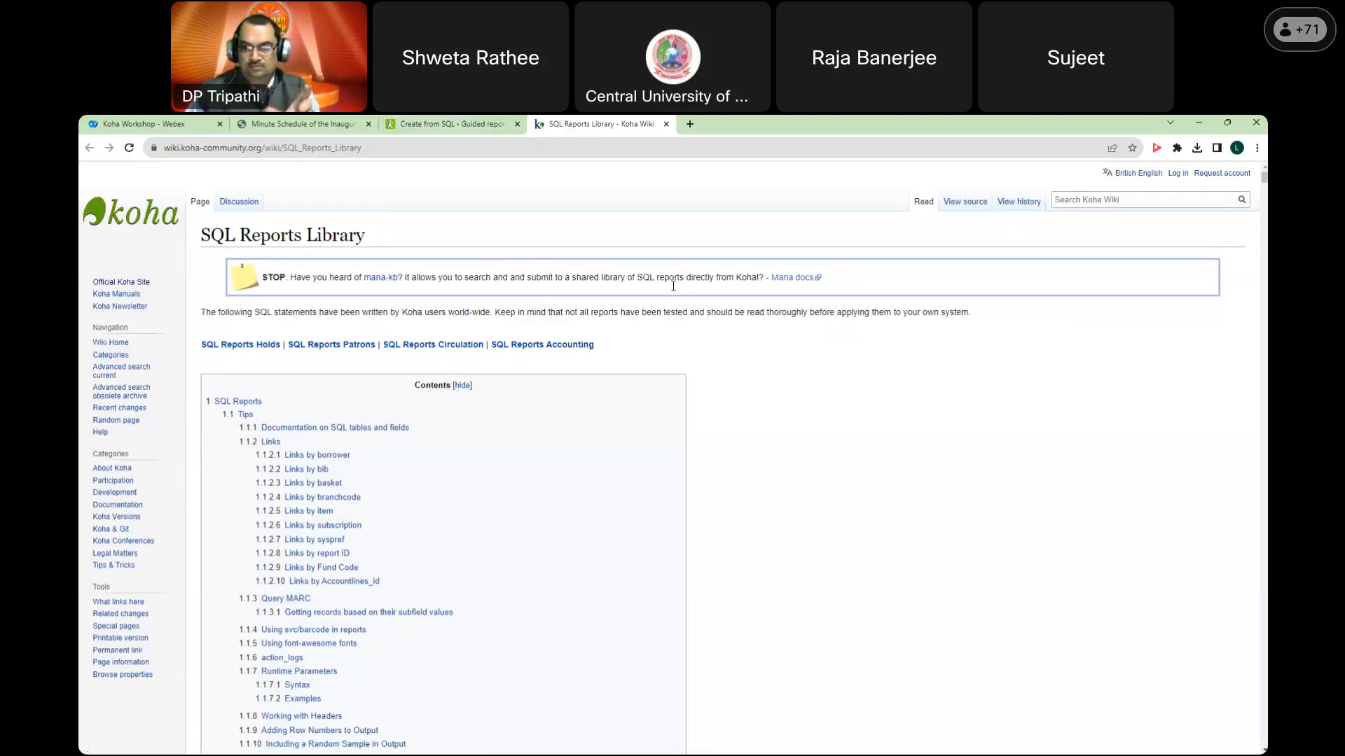
scroll(673, 286, down, 3)
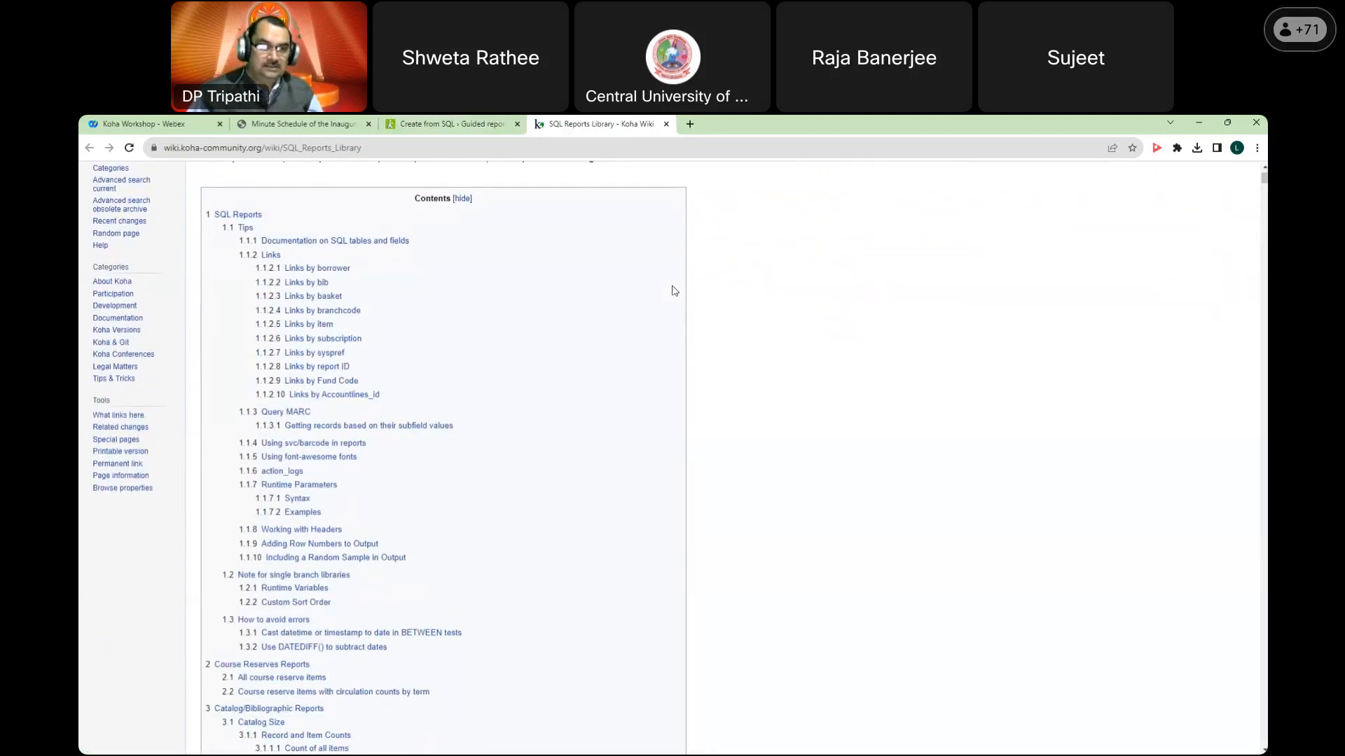
scroll(675, 291, down, 12)
scroll(674, 293, down, 5)
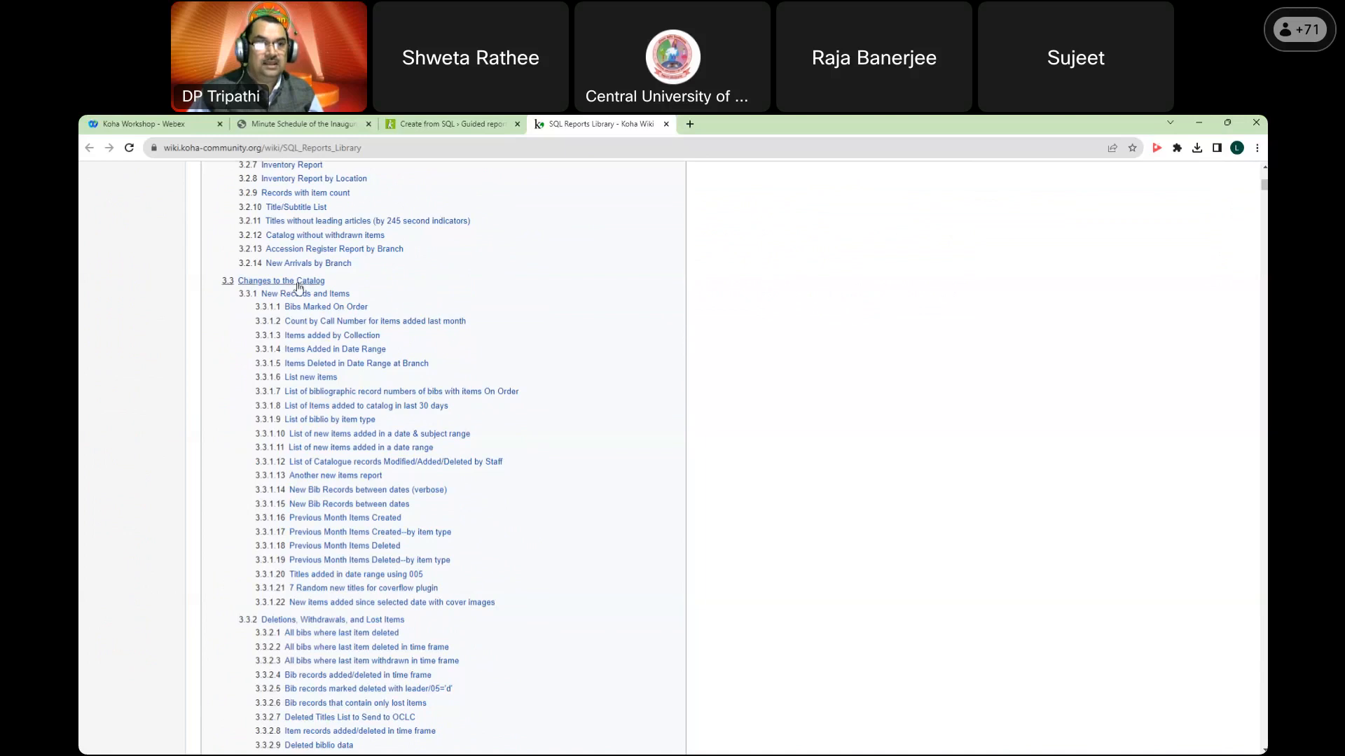
scroll(423, 291, up, 2)
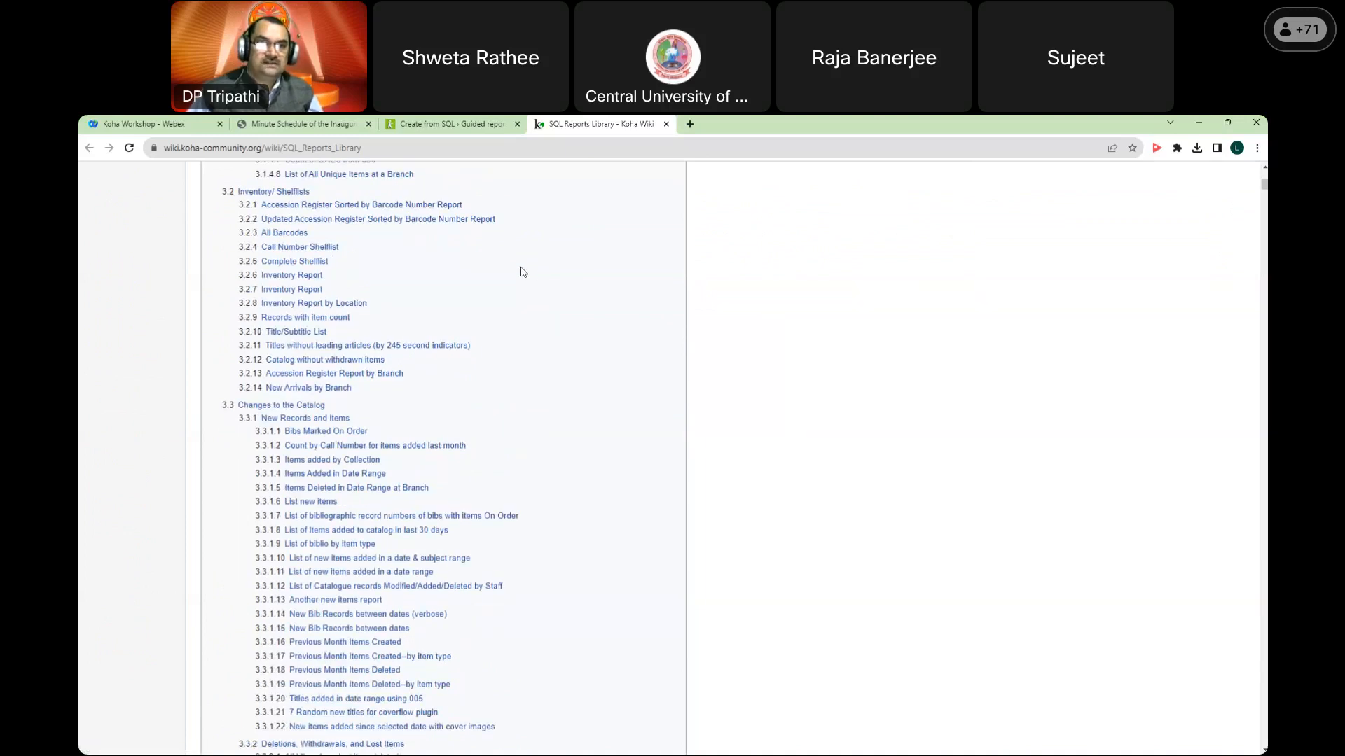
scroll(522, 272, down, 13)
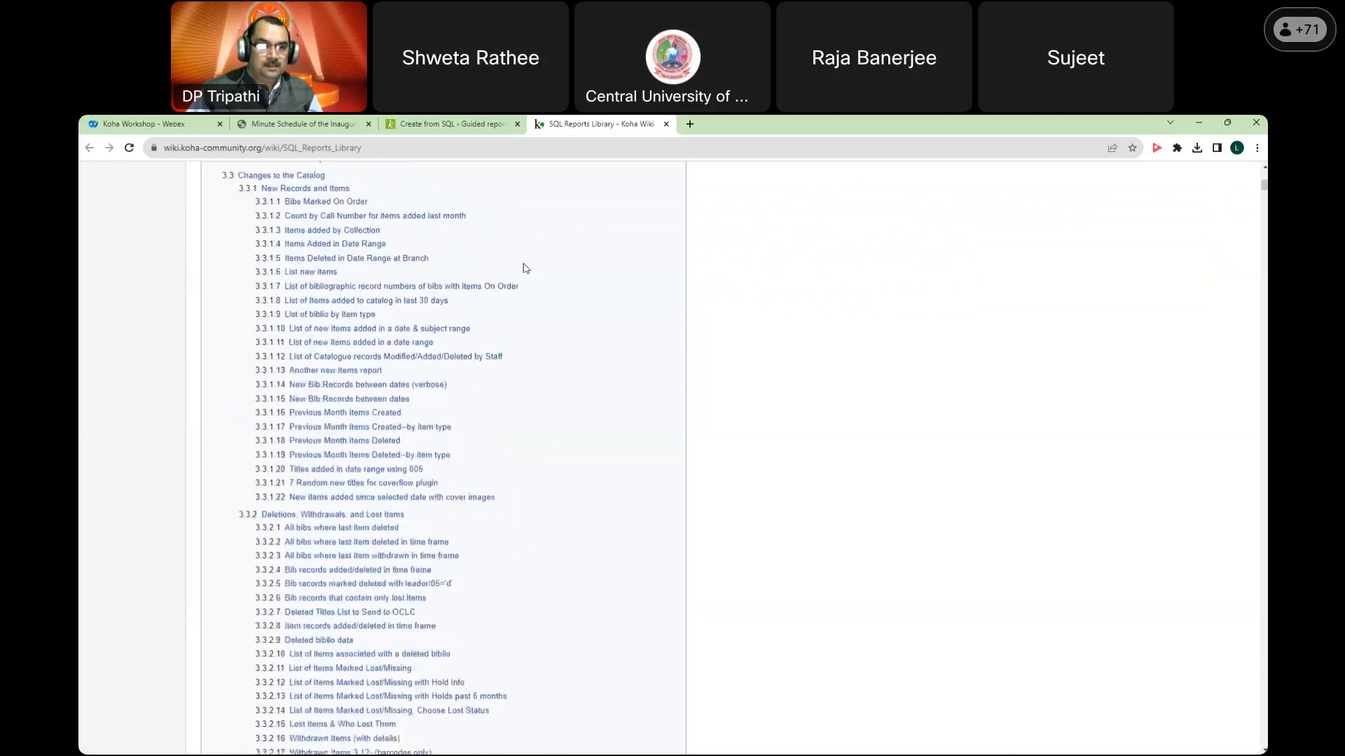
scroll(526, 269, down, 4)
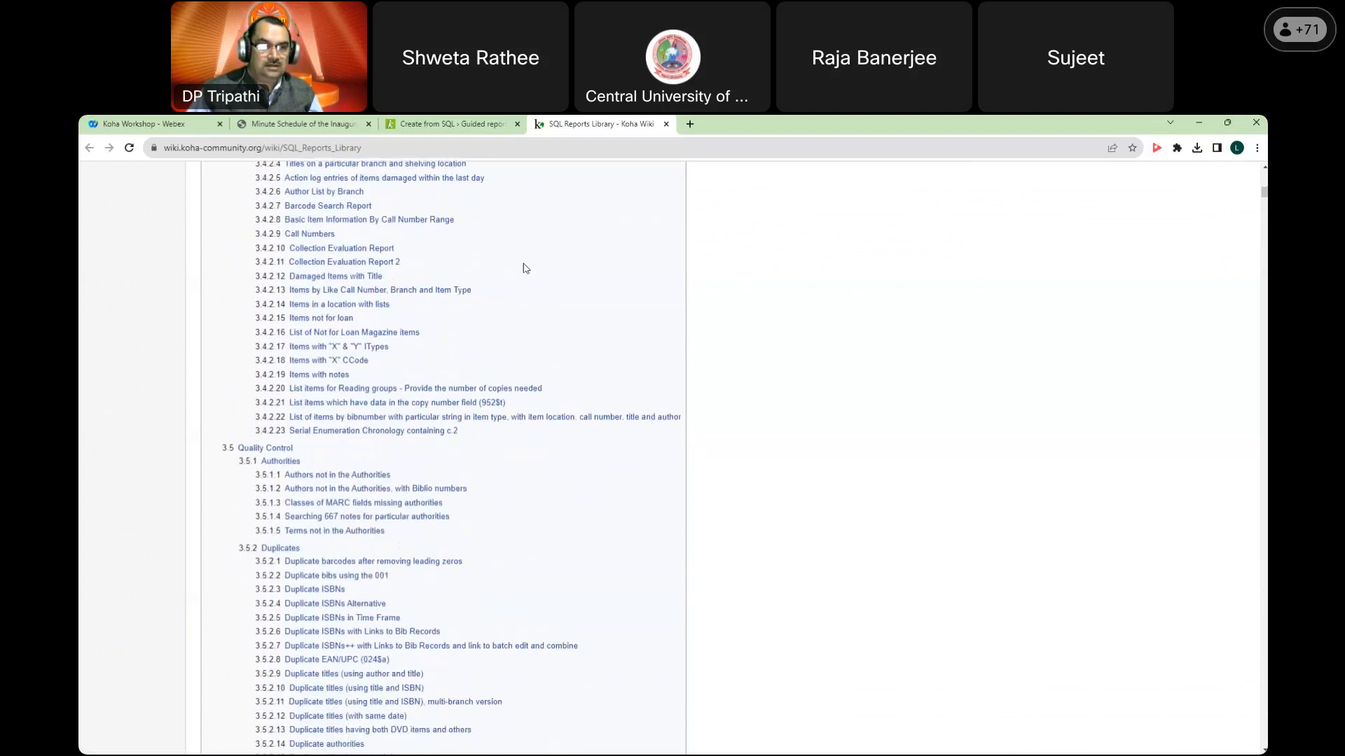
scroll(526, 268, down, 18)
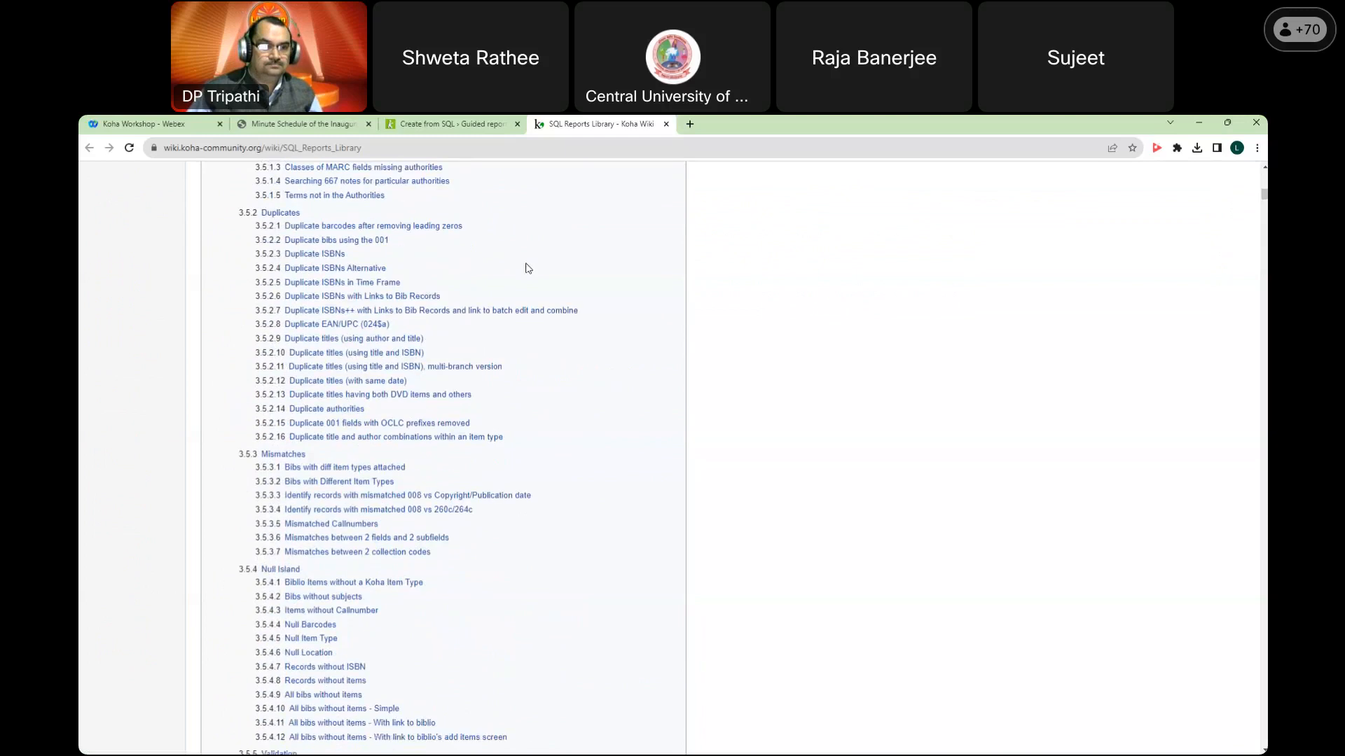
scroll(528, 268, down, 7)
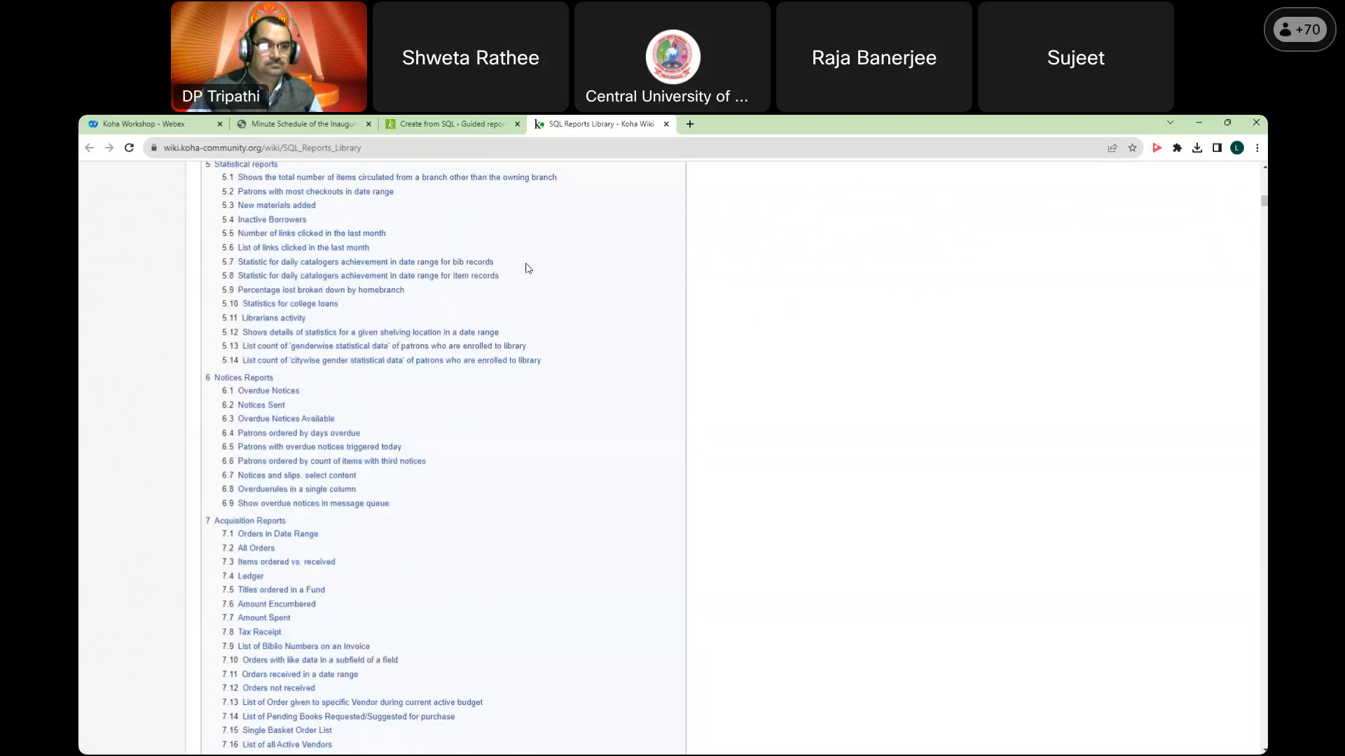
scroll(527, 268, down, 8)
scroll(527, 268, down, 5)
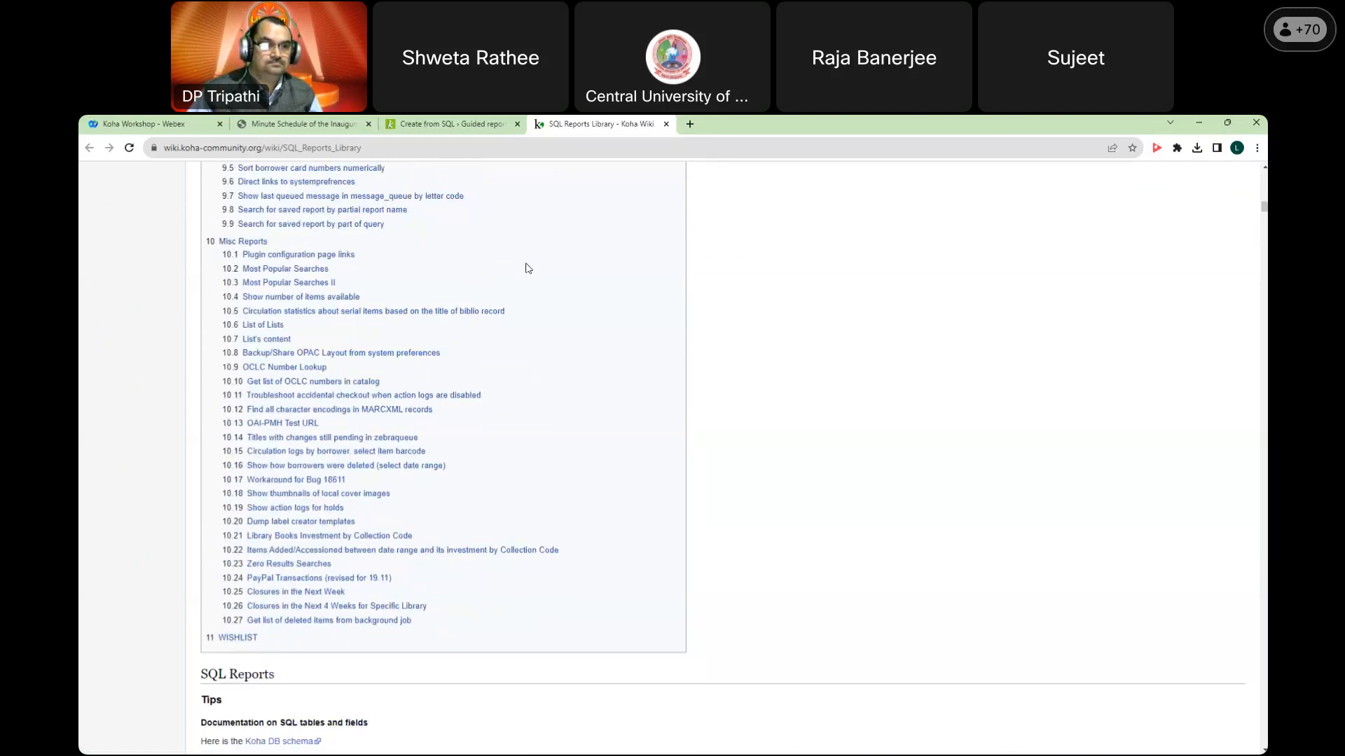
scroll(527, 268, up, 15)
scroll(528, 268, up, 20)
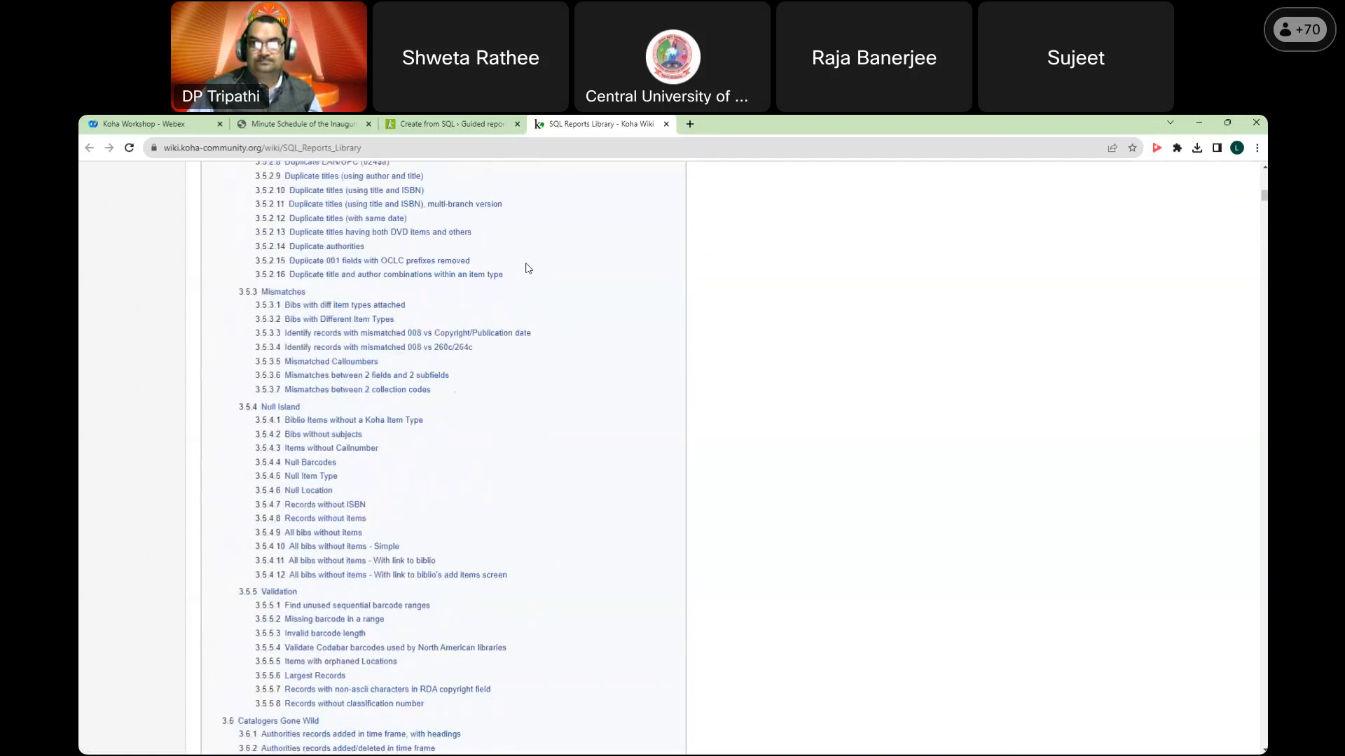
scroll(528, 268, up, 20)
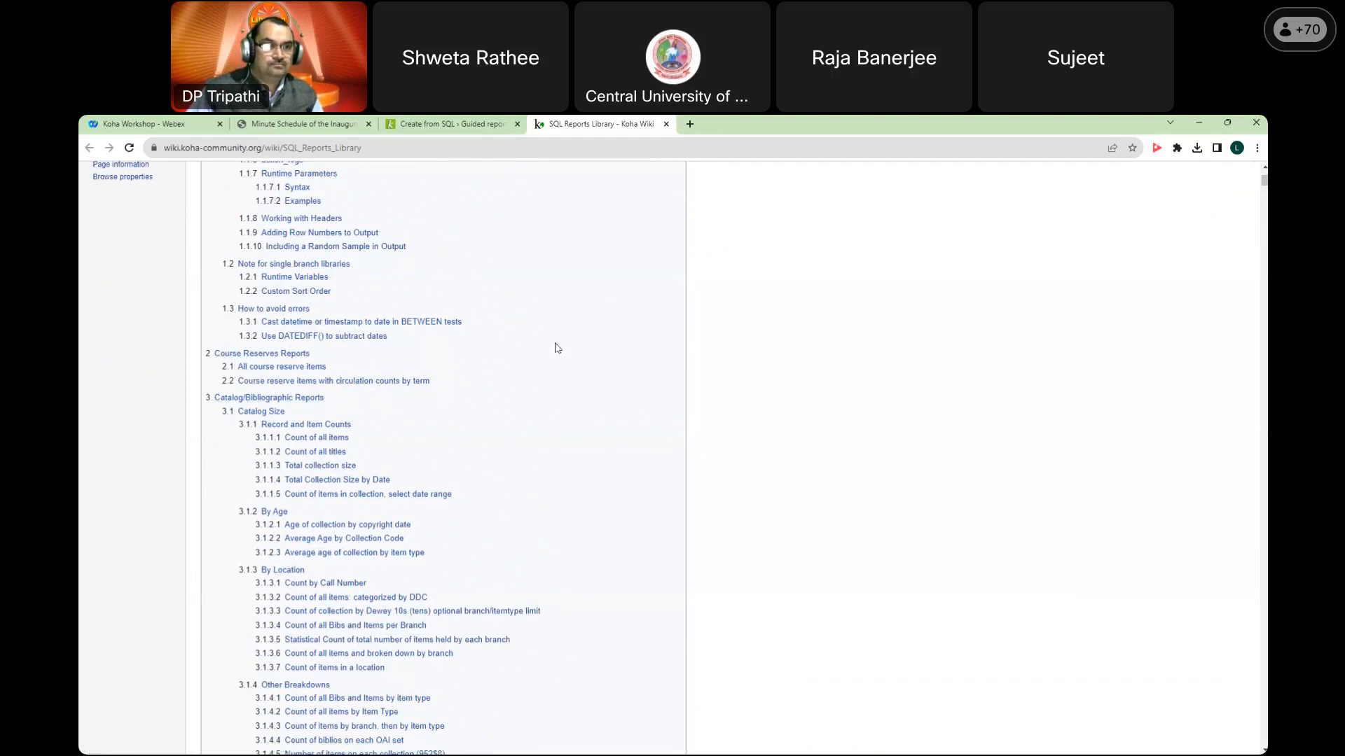
scroll(558, 348, down, 1)
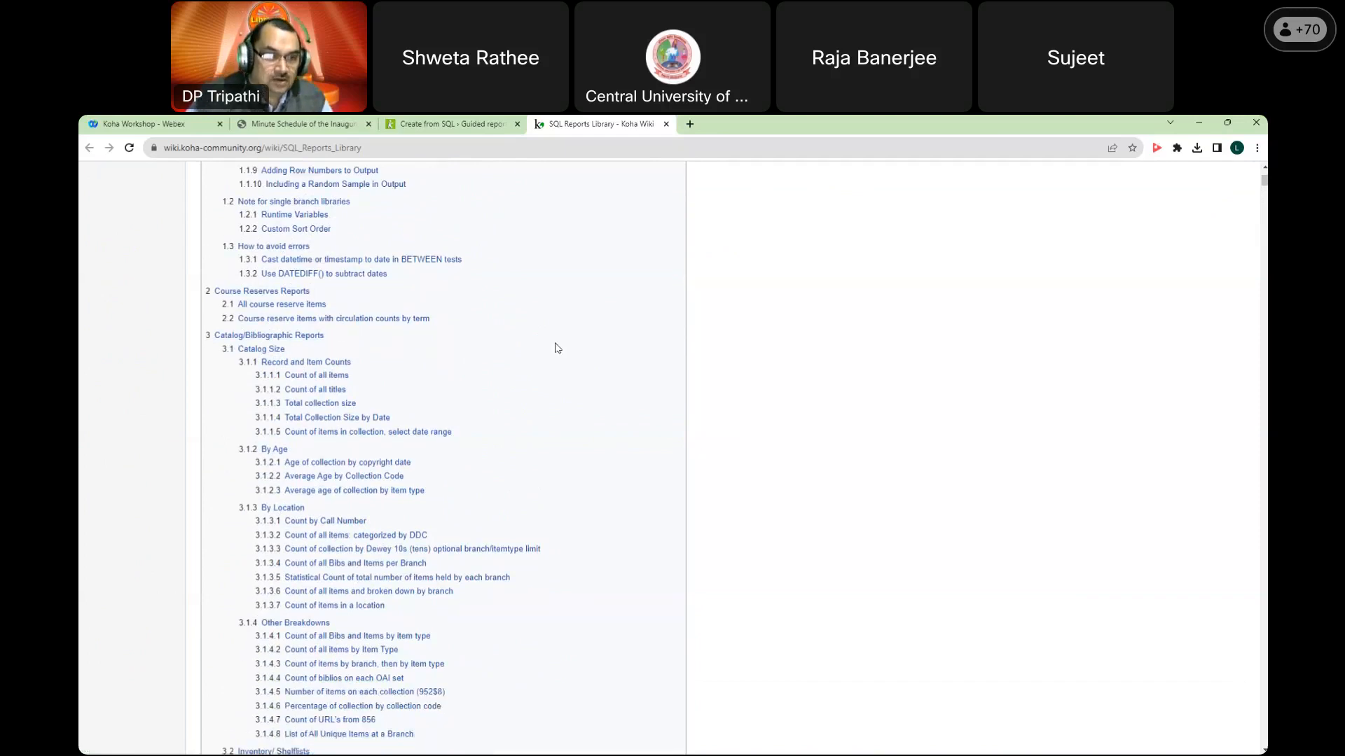
scroll(558, 349, down, 4)
scroll(557, 349, down, 3)
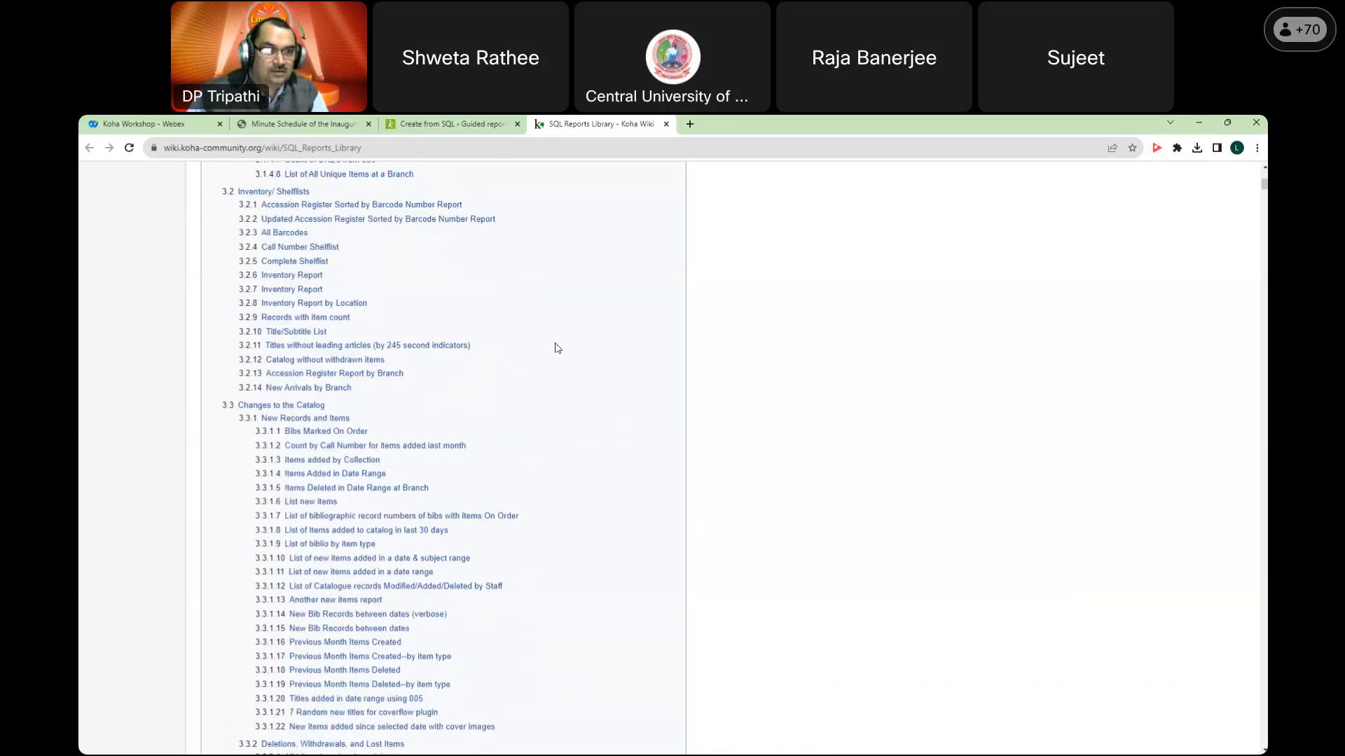
scroll(557, 348, down, 3)
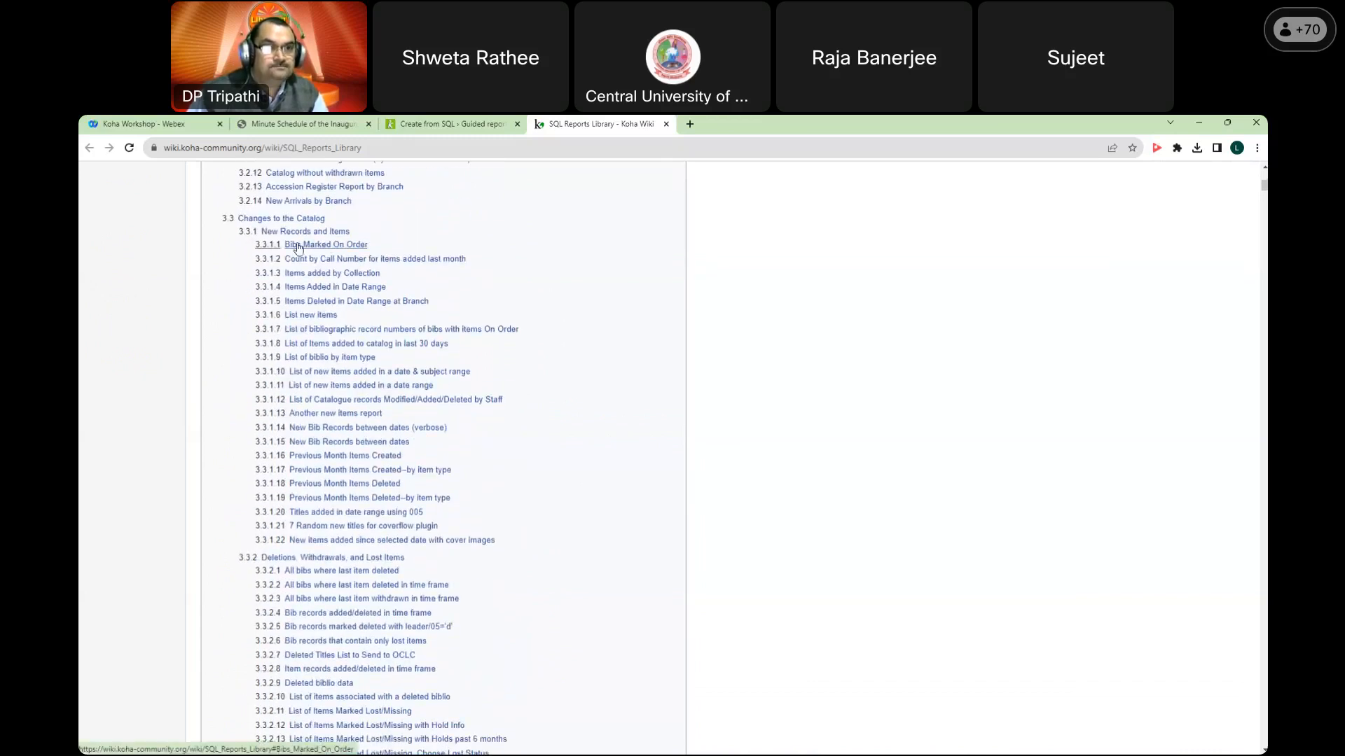
scroll(559, 283, down, 1)
scroll(559, 283, down, 6)
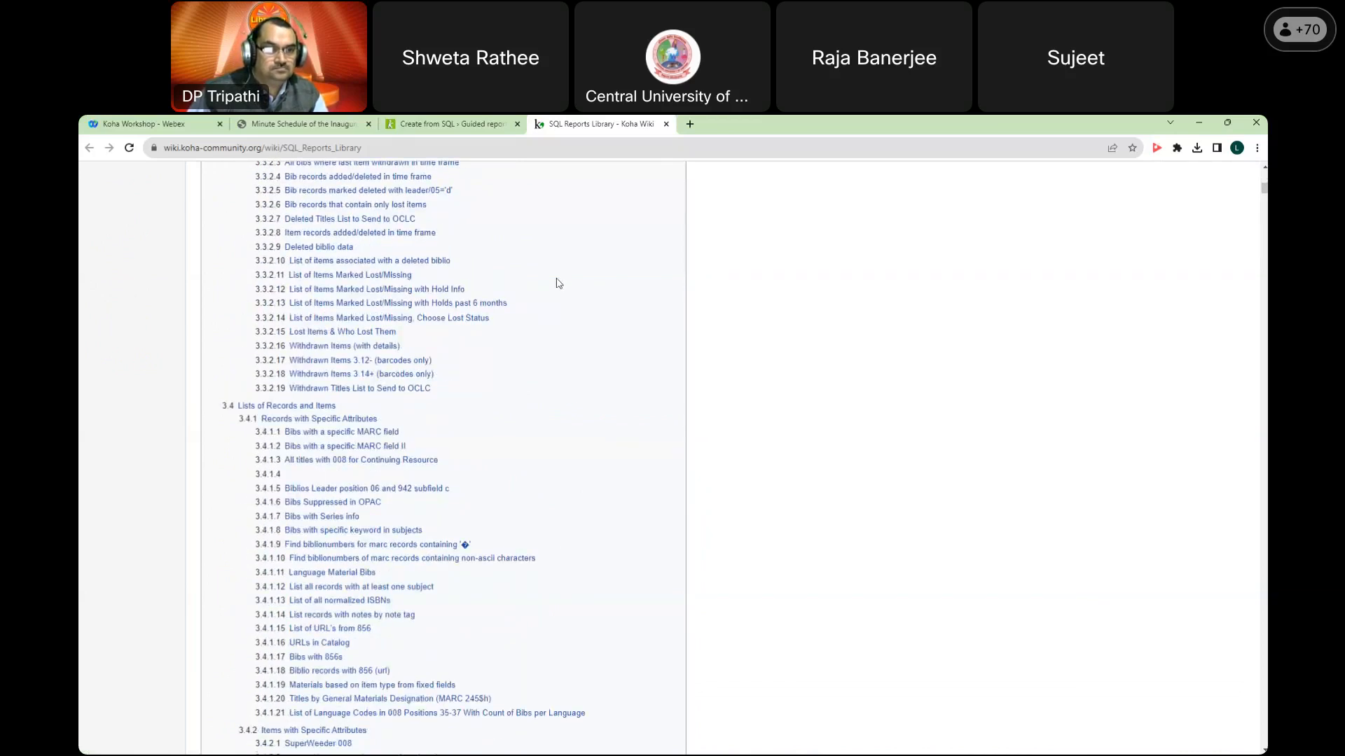
scroll(559, 283, down, 8)
scroll(559, 283, down, 6)
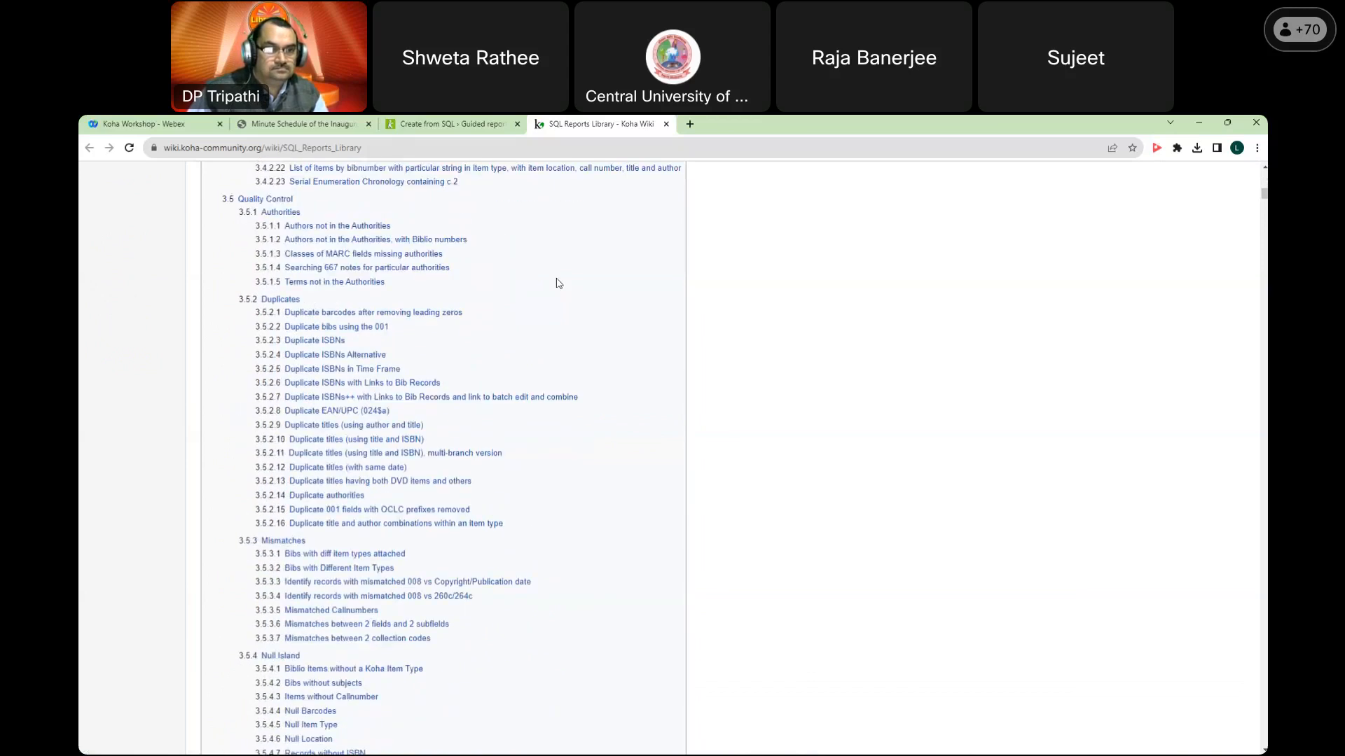
scroll(559, 283, down, 17)
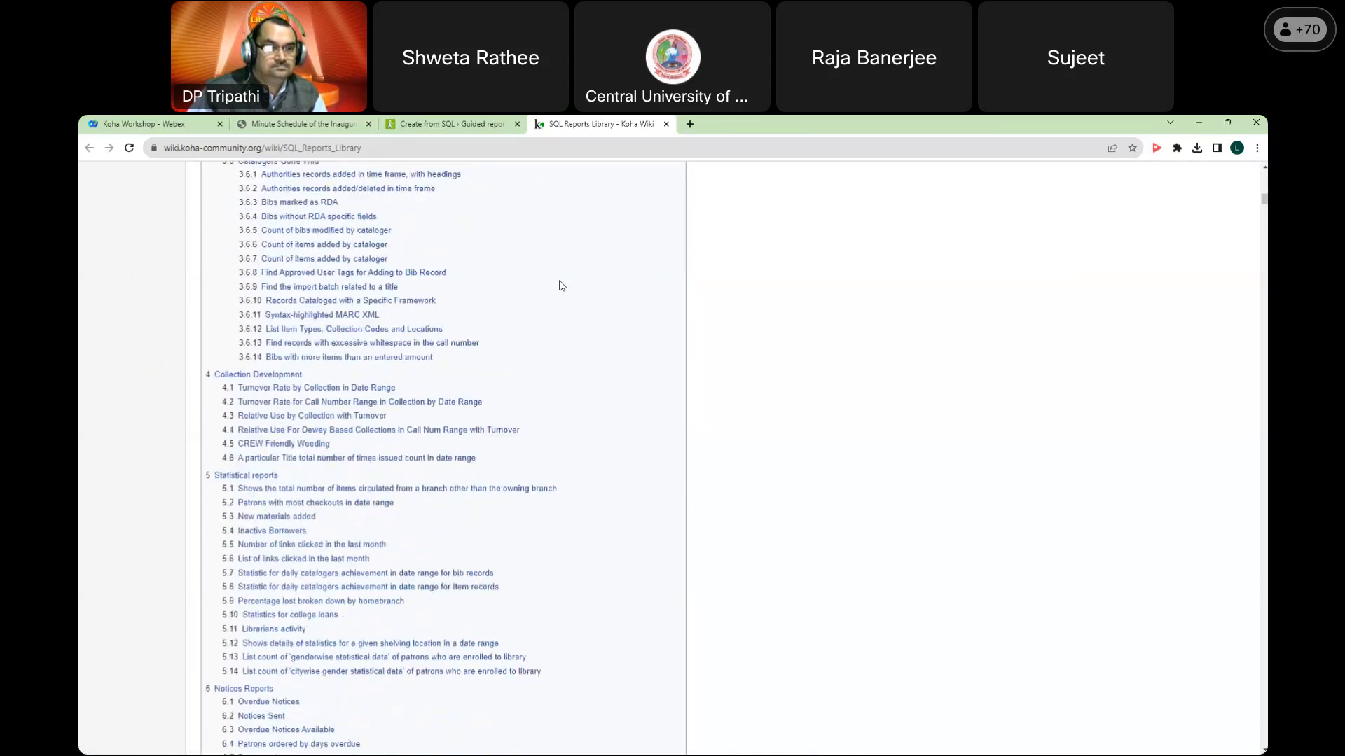
scroll(561, 285, down, 12)
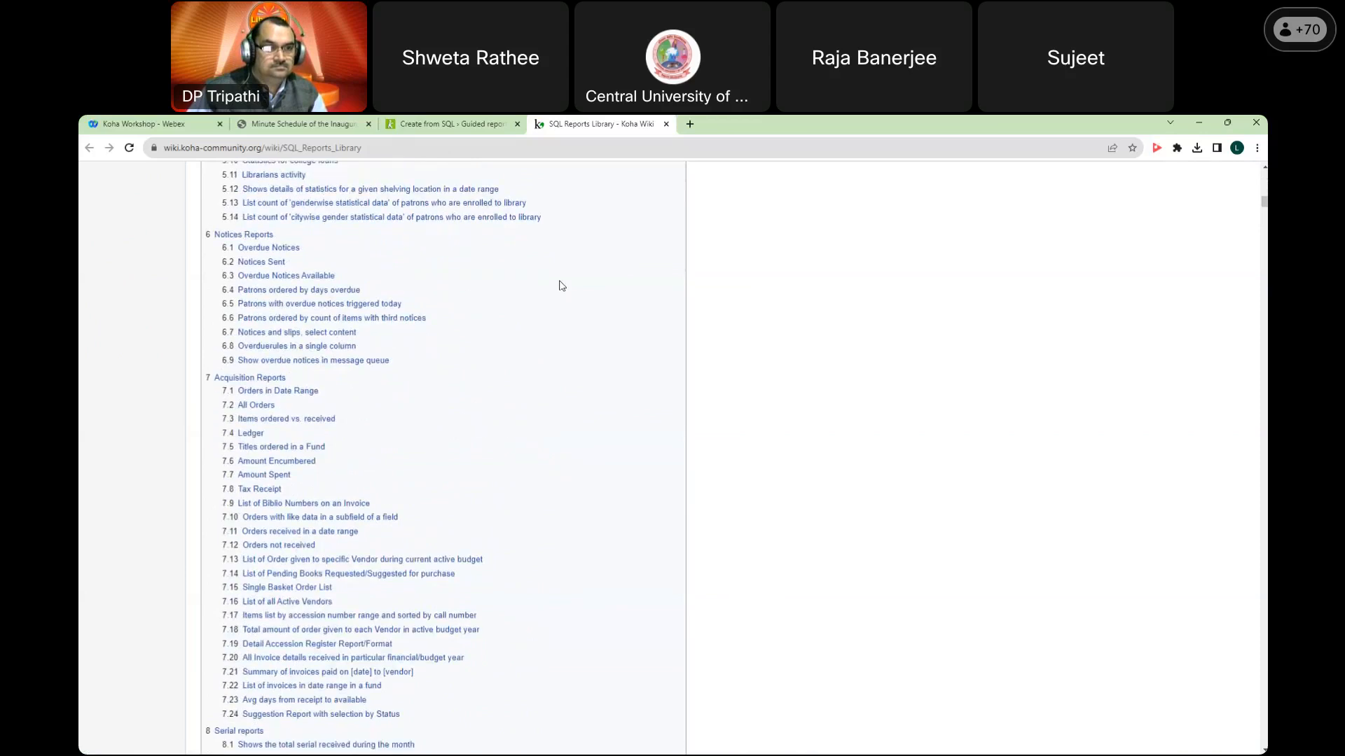
scroll(561, 285, down, 20)
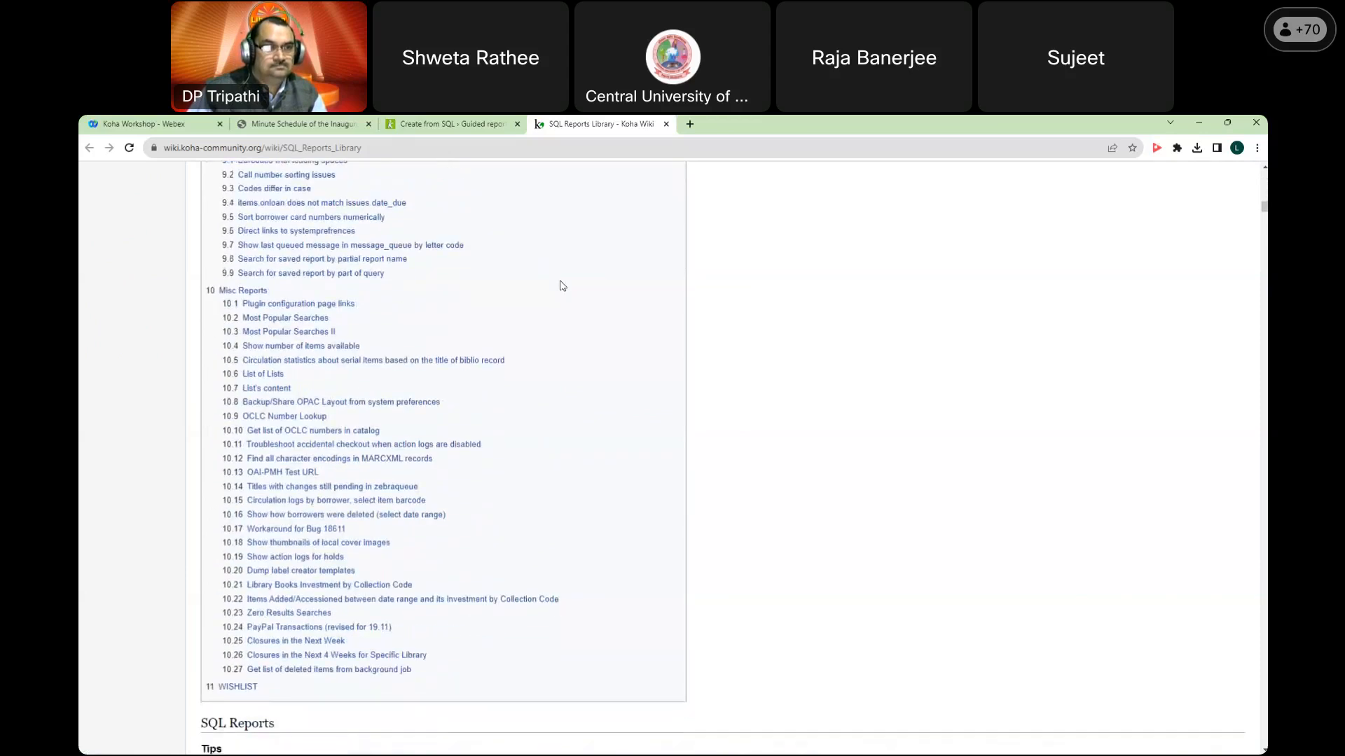
scroll(561, 285, down, 20)
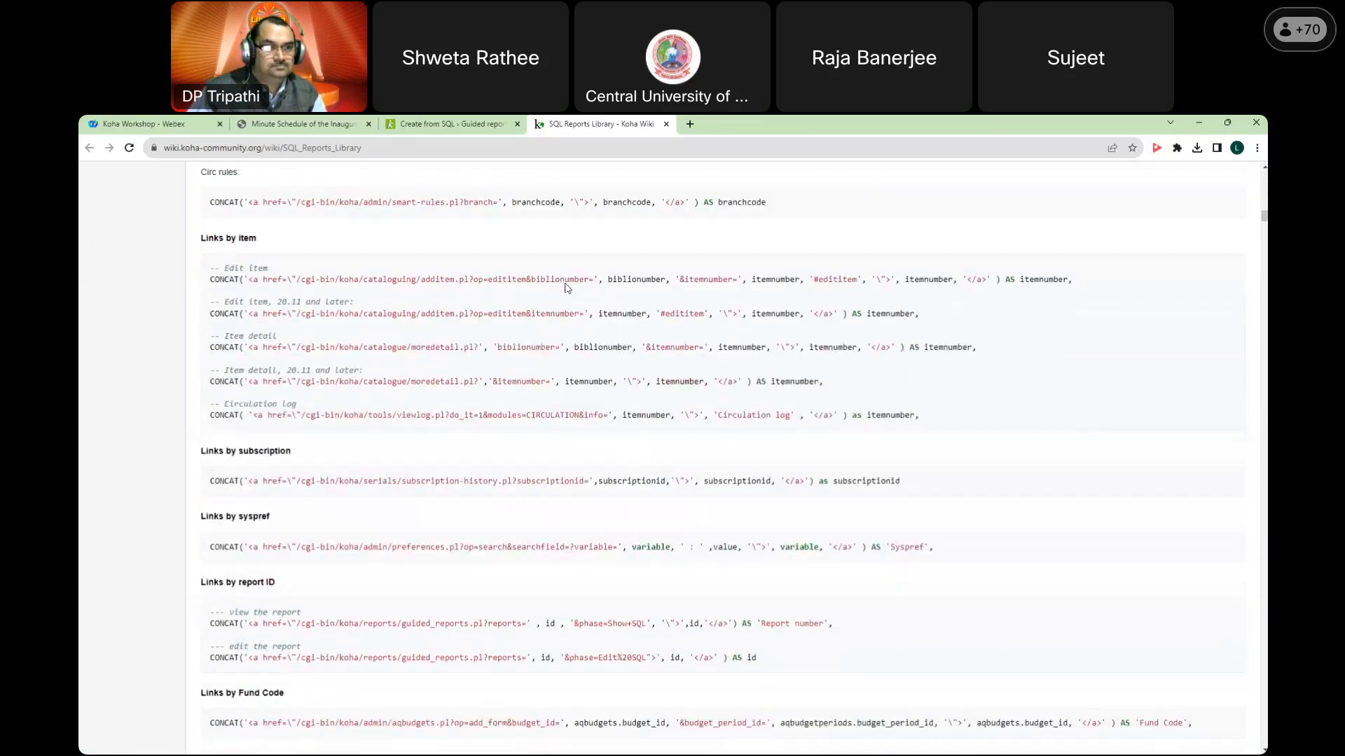
scroll(570, 288, up, 4)
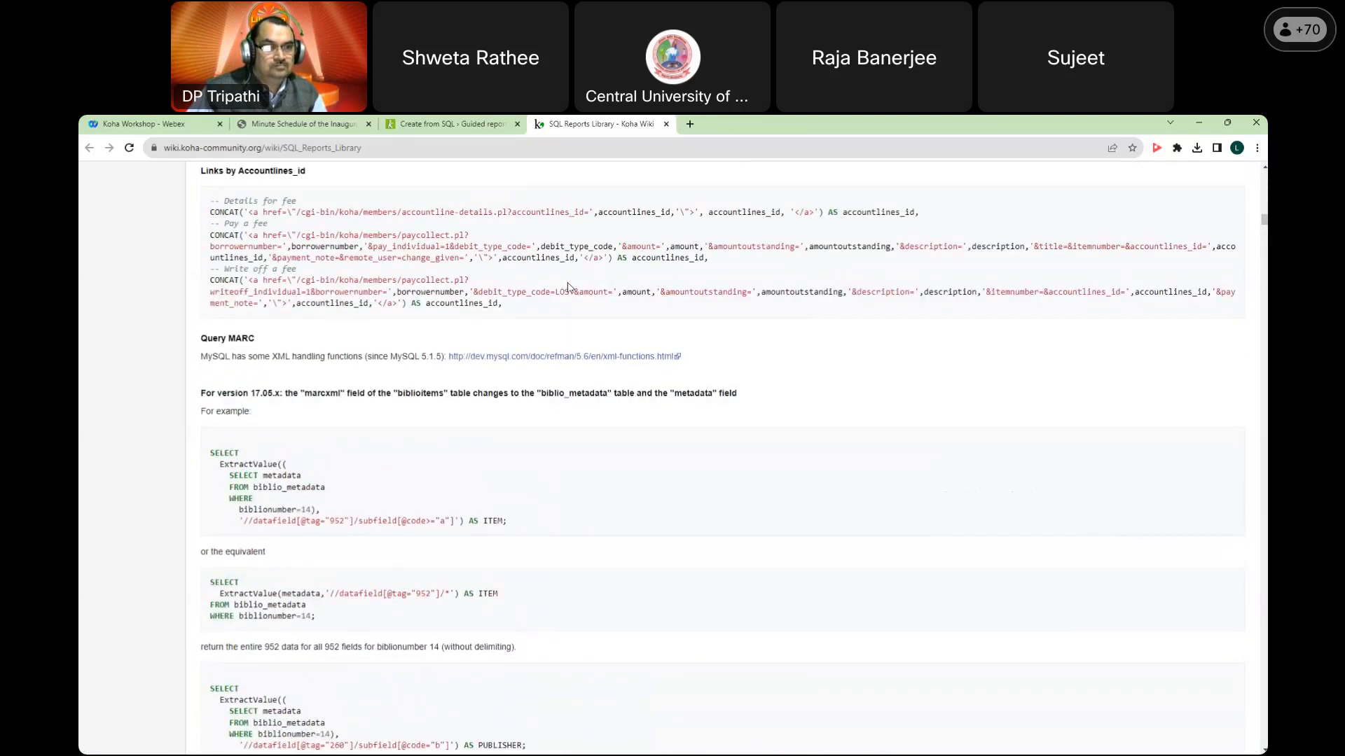
scroll(570, 287, down, 7)
scroll(571, 287, down, 15)
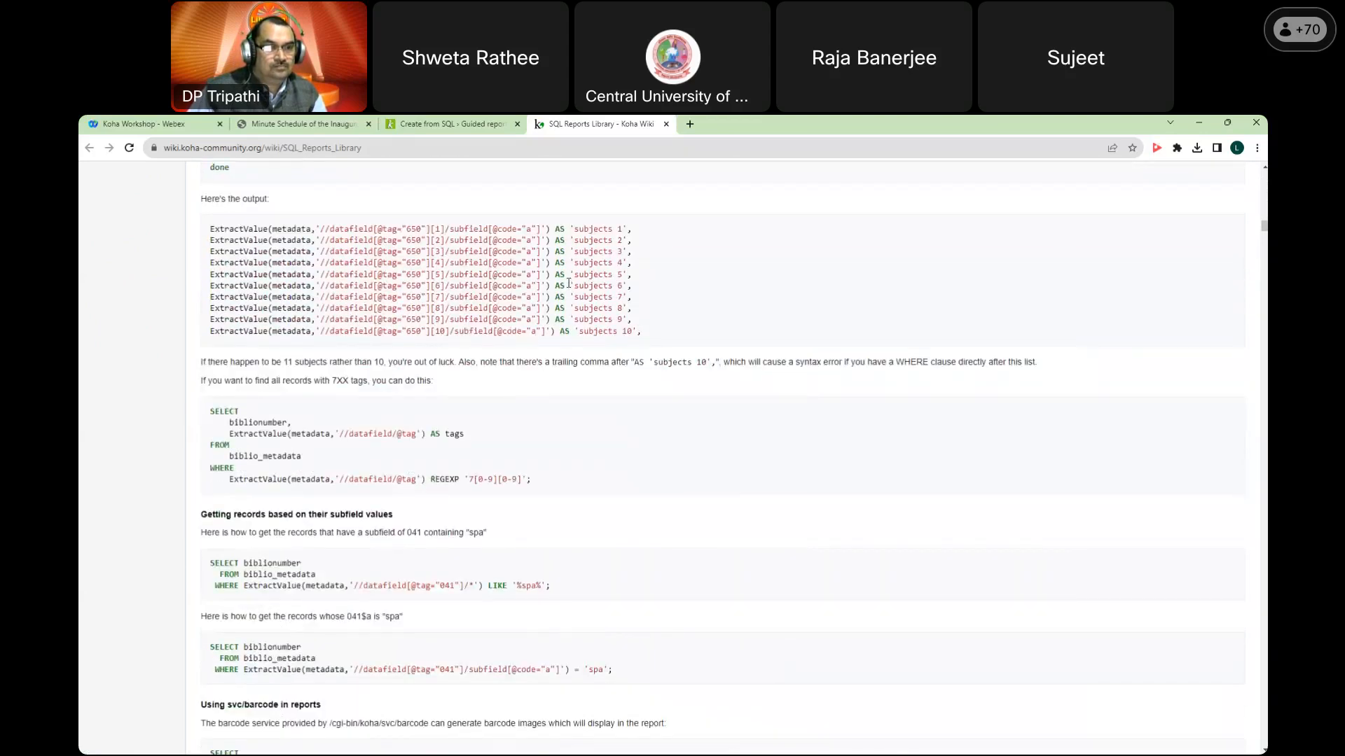
scroll(570, 287, down, 15)
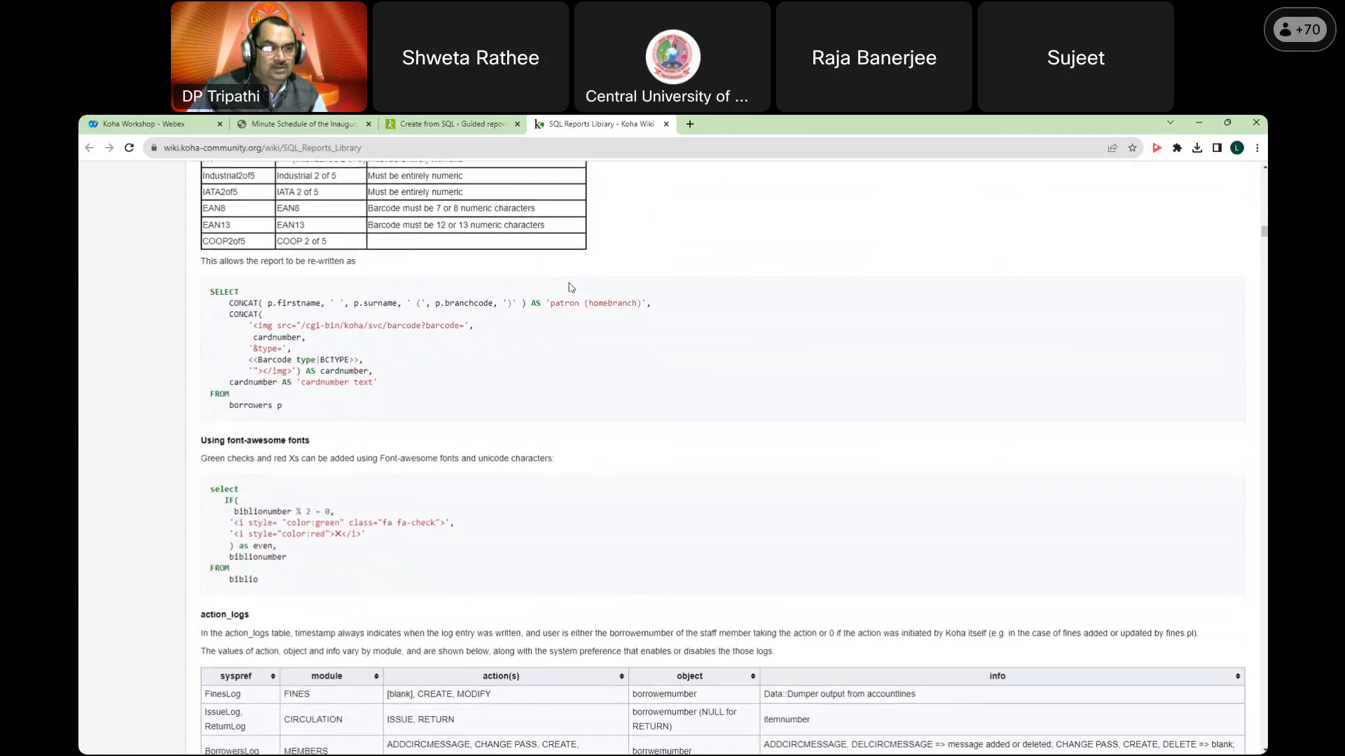
scroll(571, 287, down, 7)
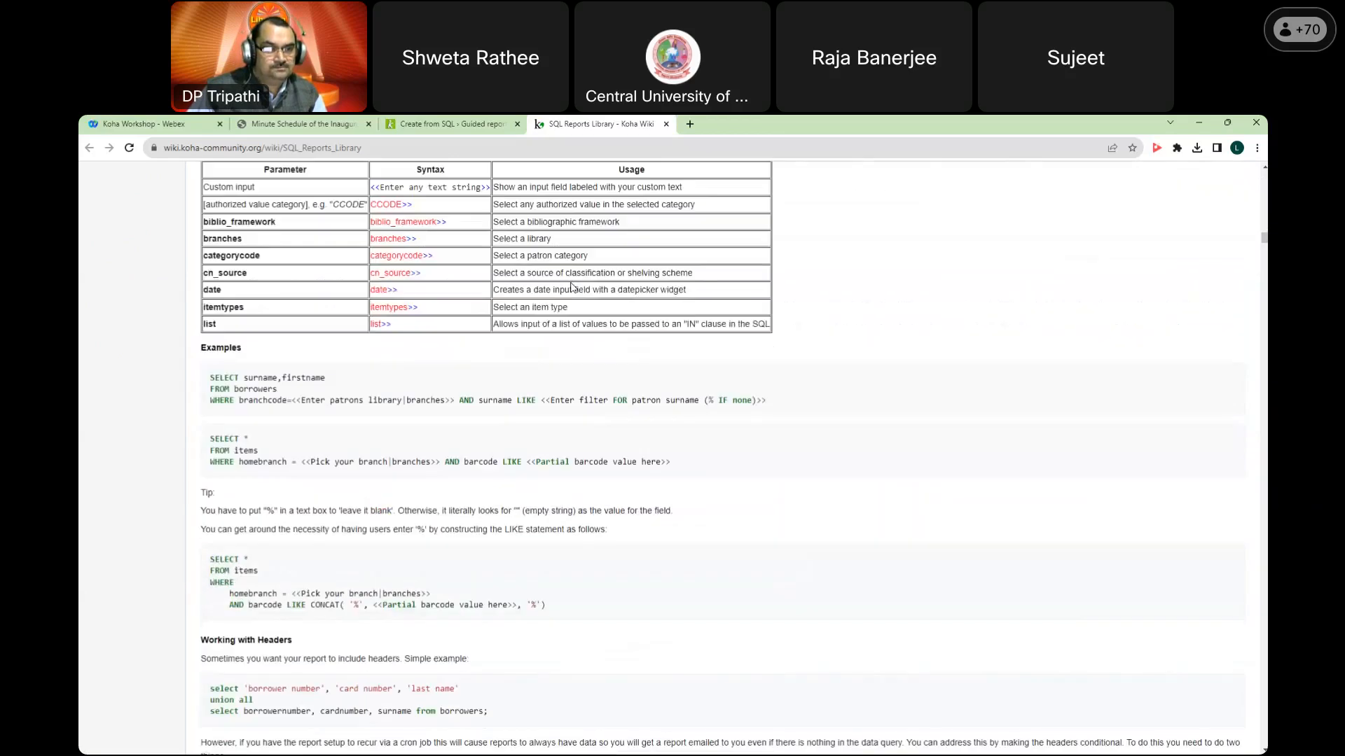
scroll(571, 288, down, 5)
scroll(572, 287, down, 20)
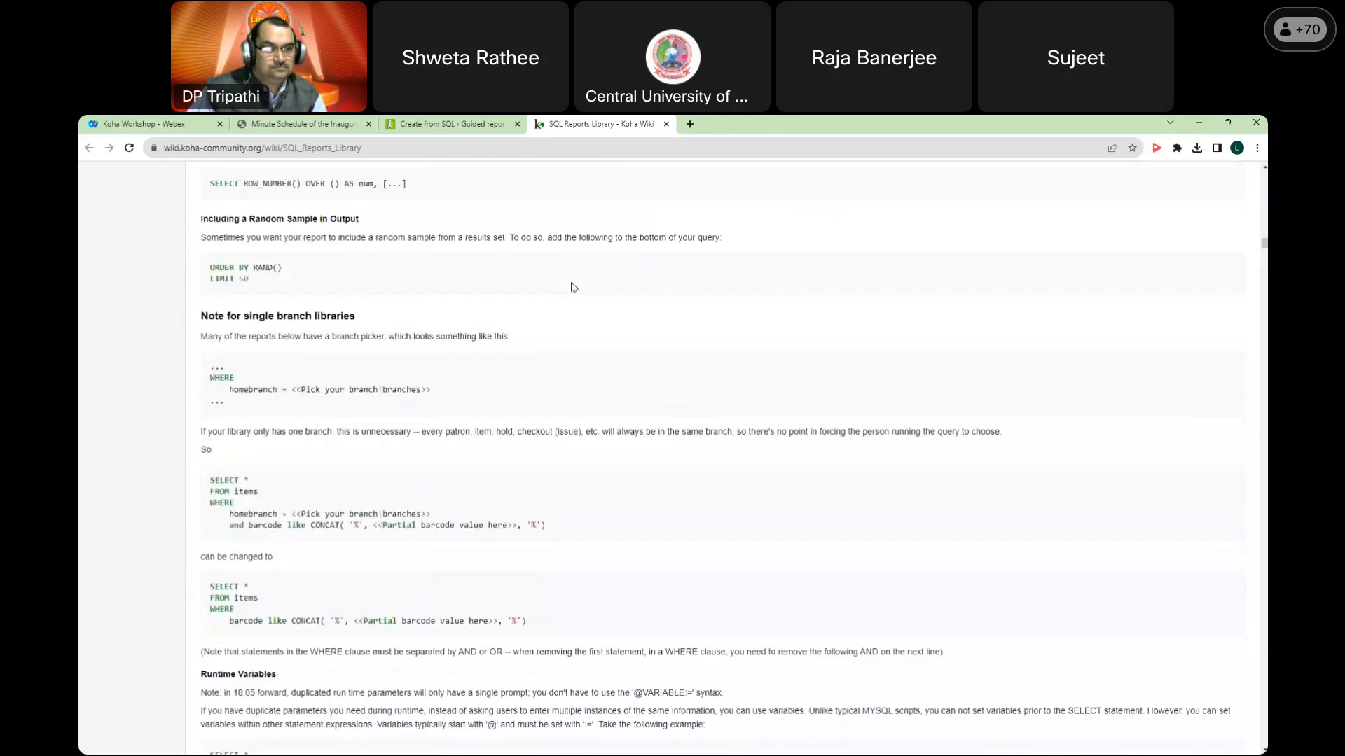
scroll(573, 287, up, 2)
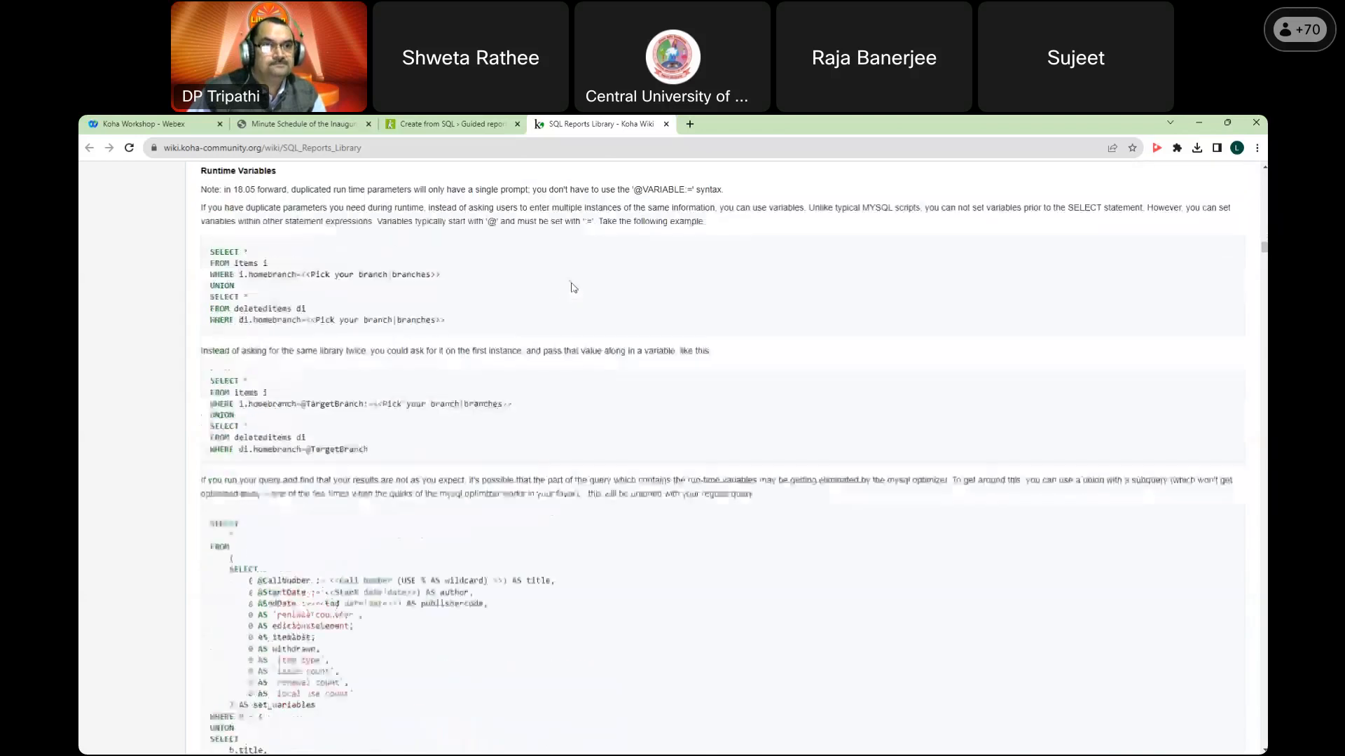
scroll(573, 287, down, 12)
scroll(573, 287, down, 20)
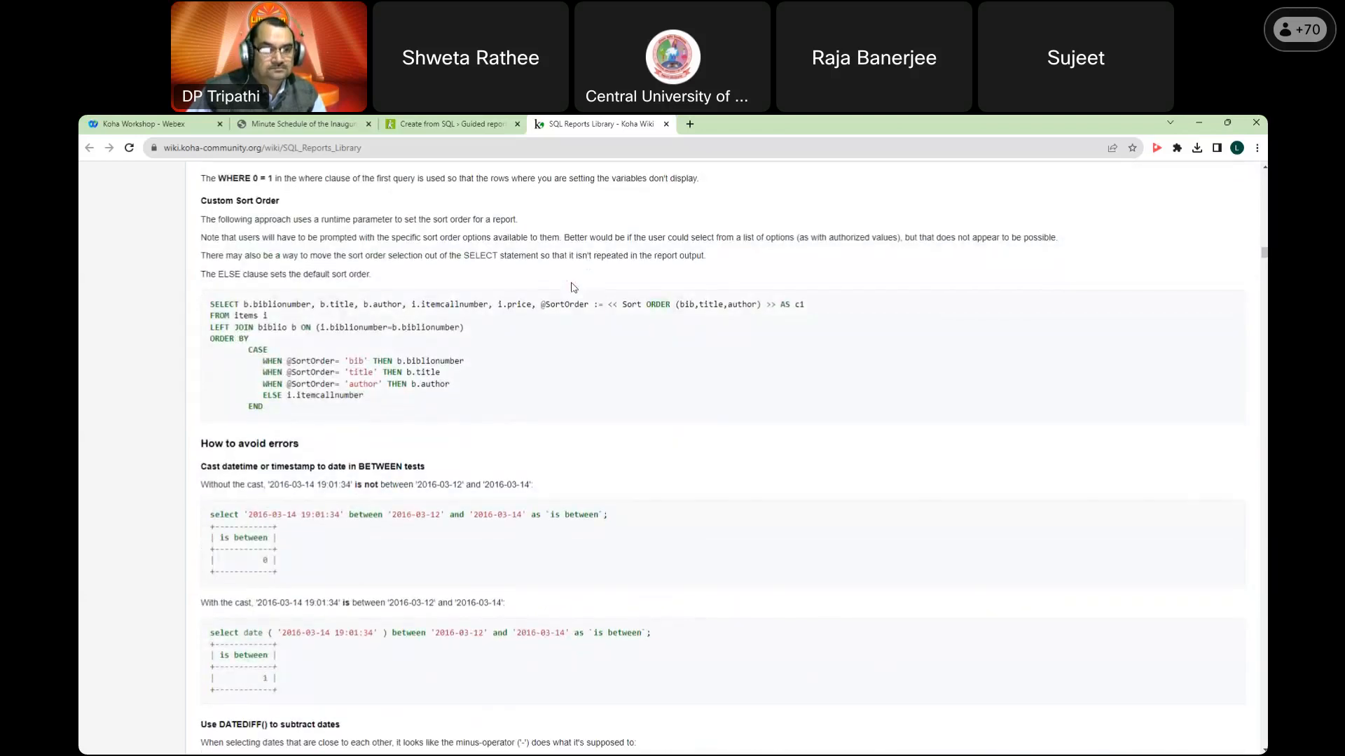
scroll(578, 291, up, 5)
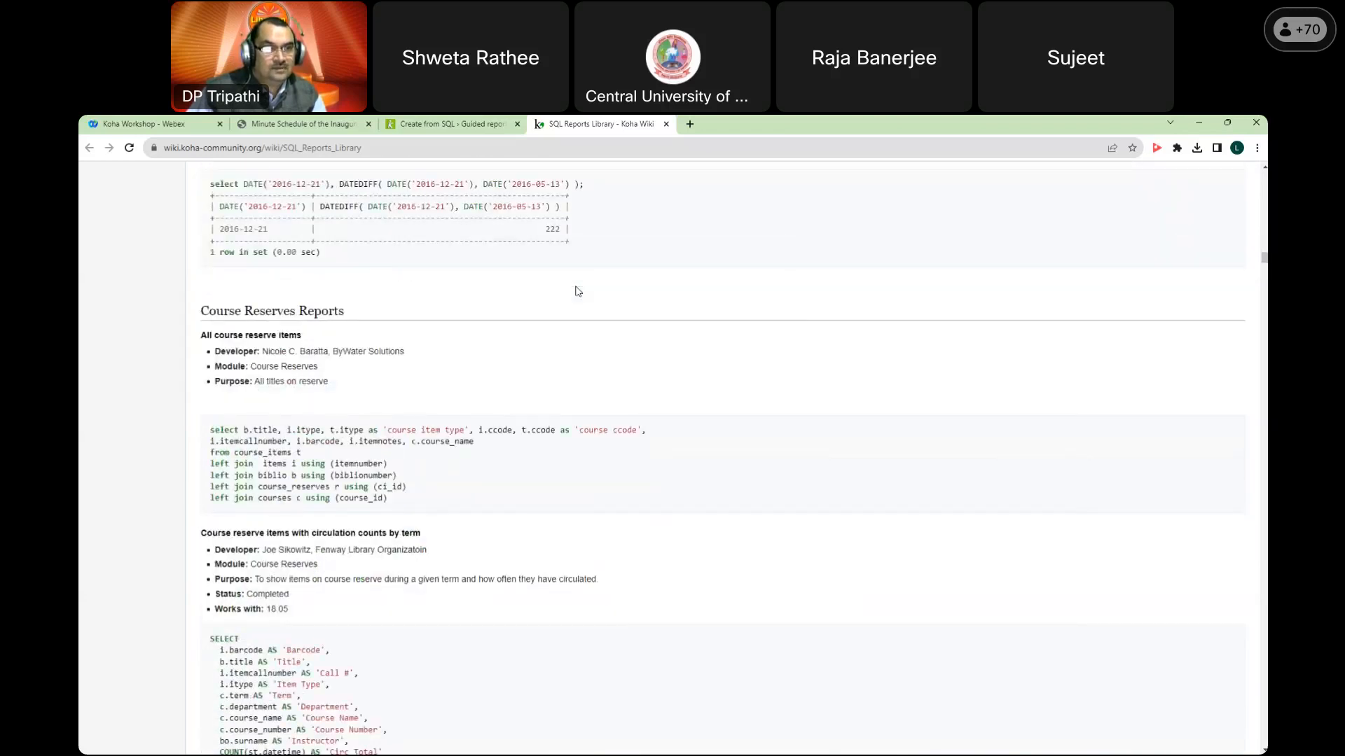
scroll(578, 291, down, 20)
scroll(596, 293, down, 12)
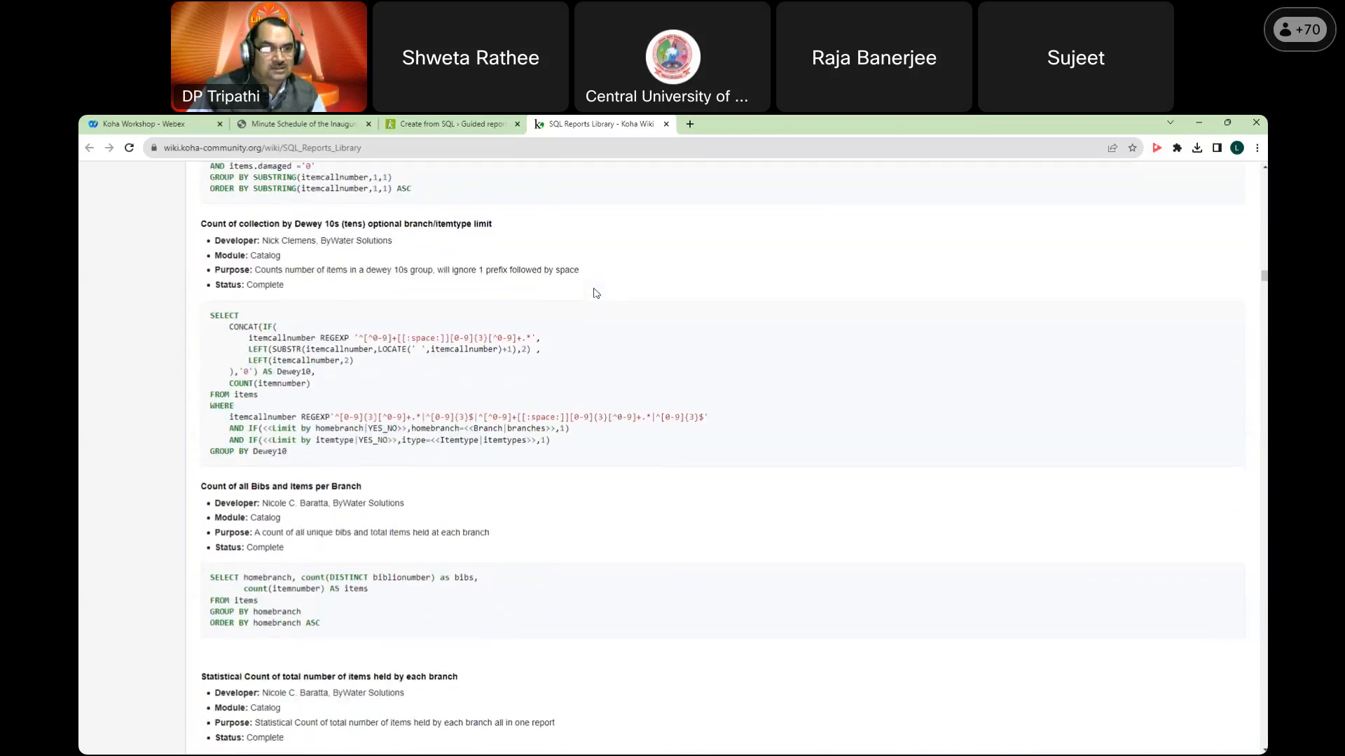
scroll(596, 293, down, 15)
scroll(605, 285, down, 4)
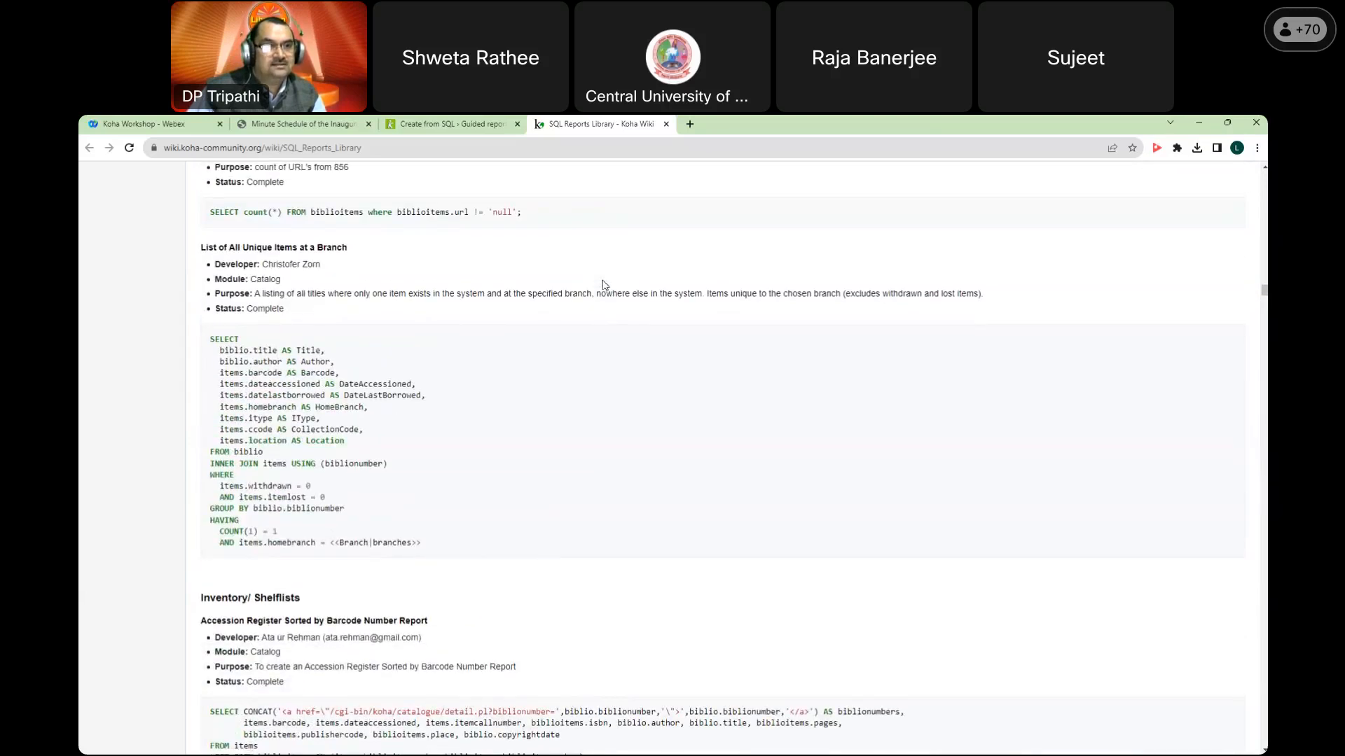
scroll(604, 285, down, 15)
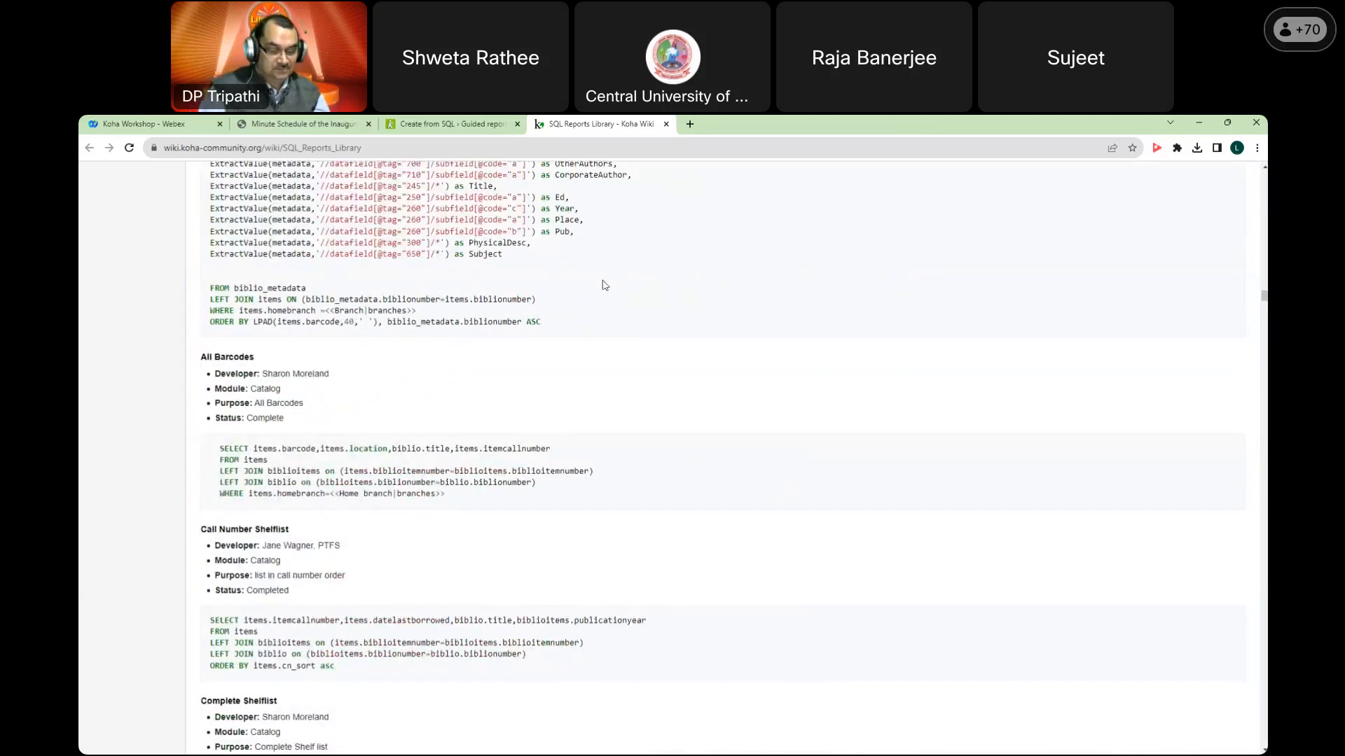
Step: Search the wiki page for 'catalog' and jump to the All Barcodes report
key(ctrl+f)
text(ca)
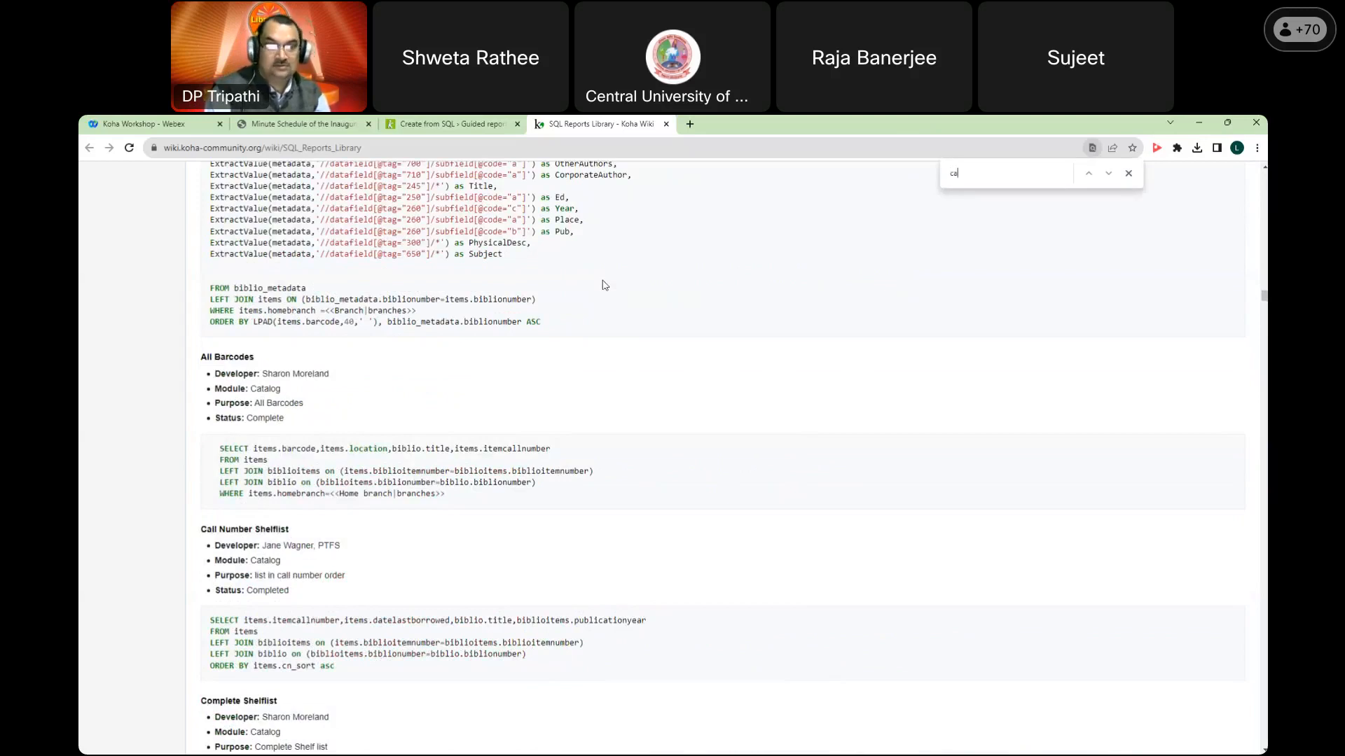
text(talog)
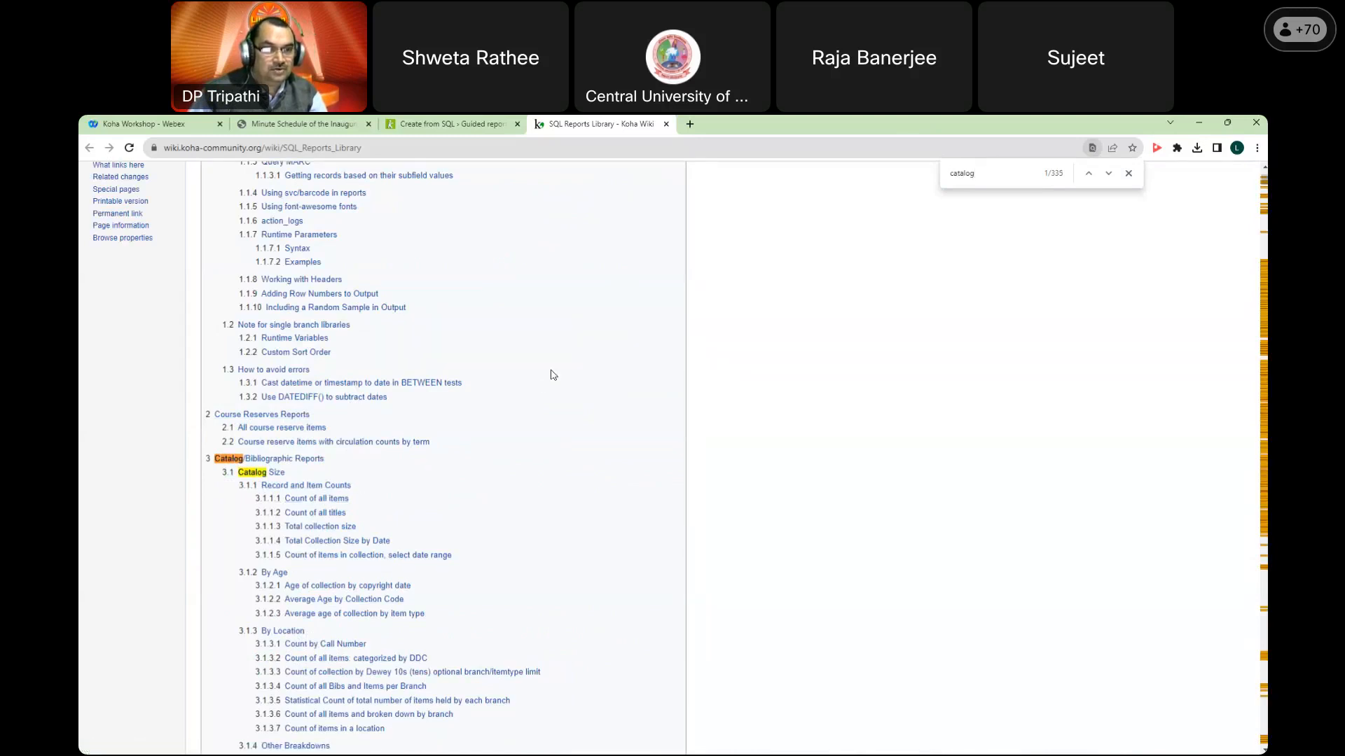
scroll(554, 375, down, 3)
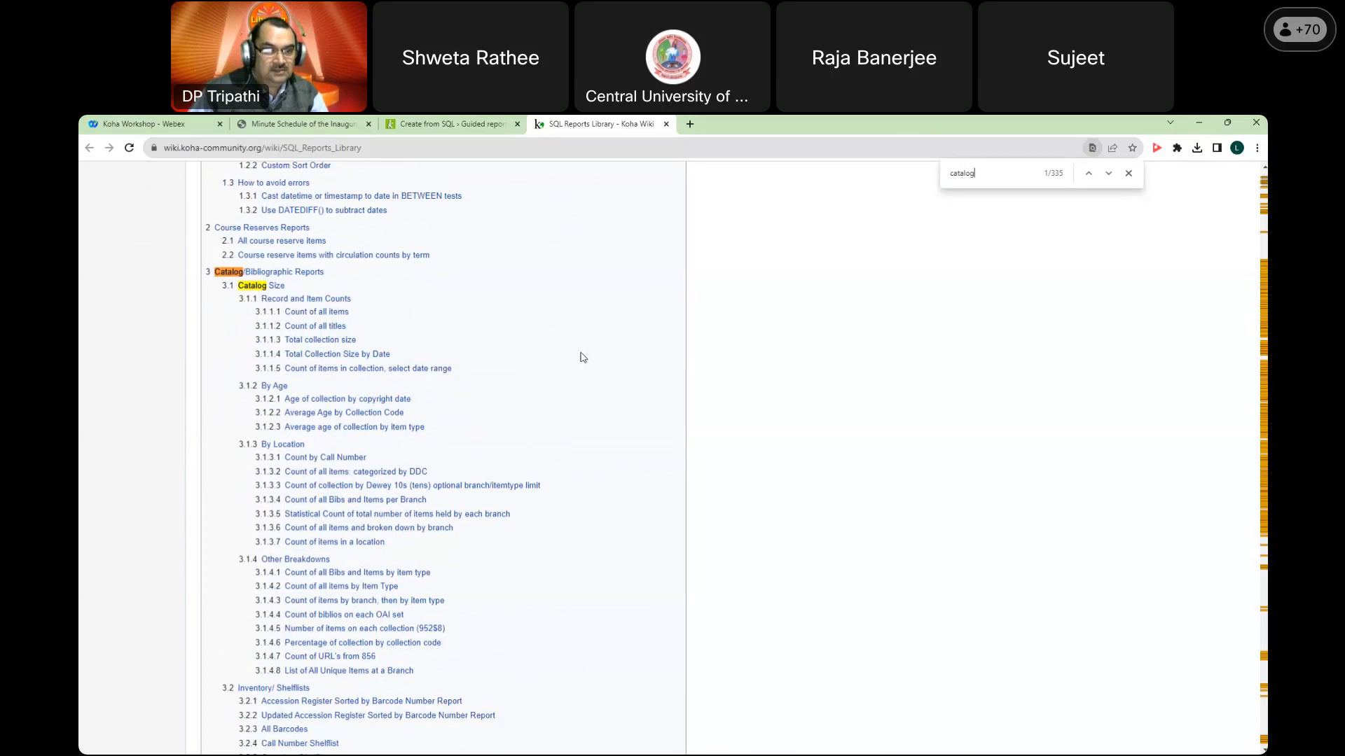
scroll(583, 358, down, 2)
scroll(583, 358, down, 2)
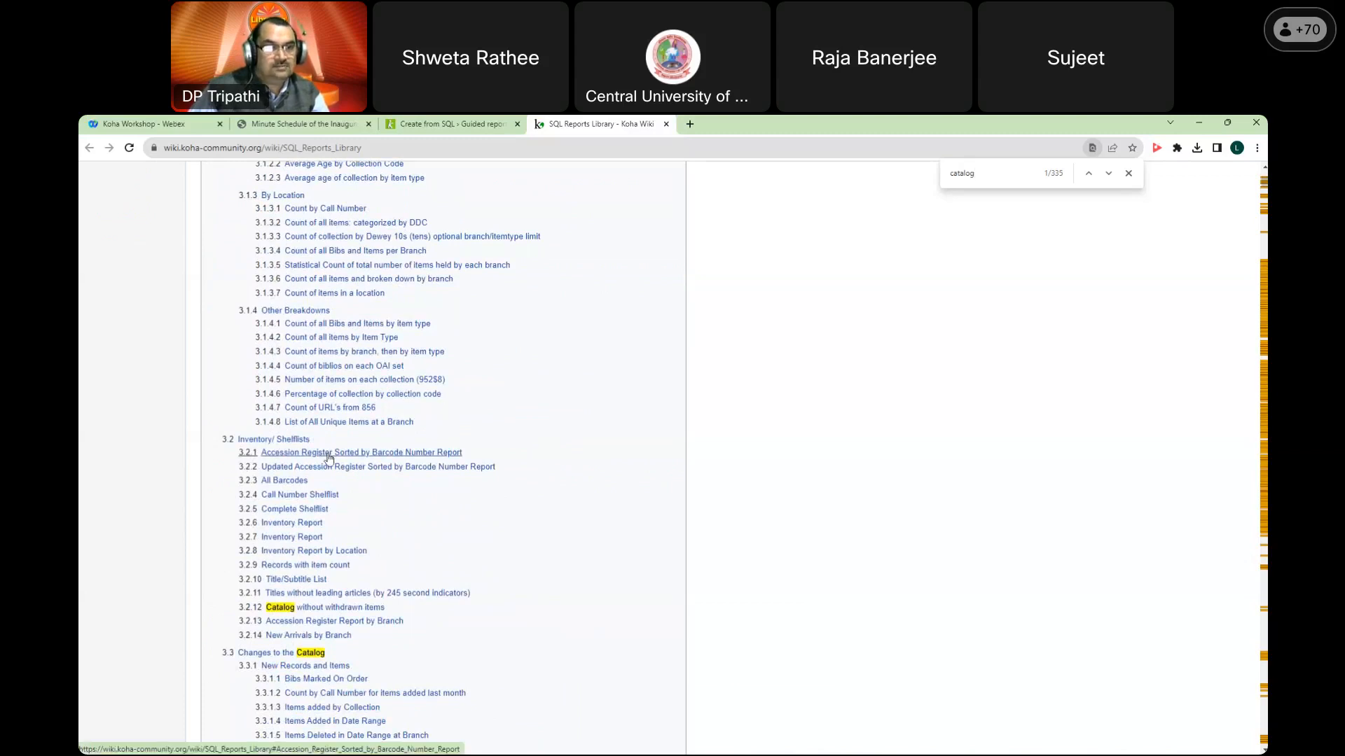
click(292, 483)
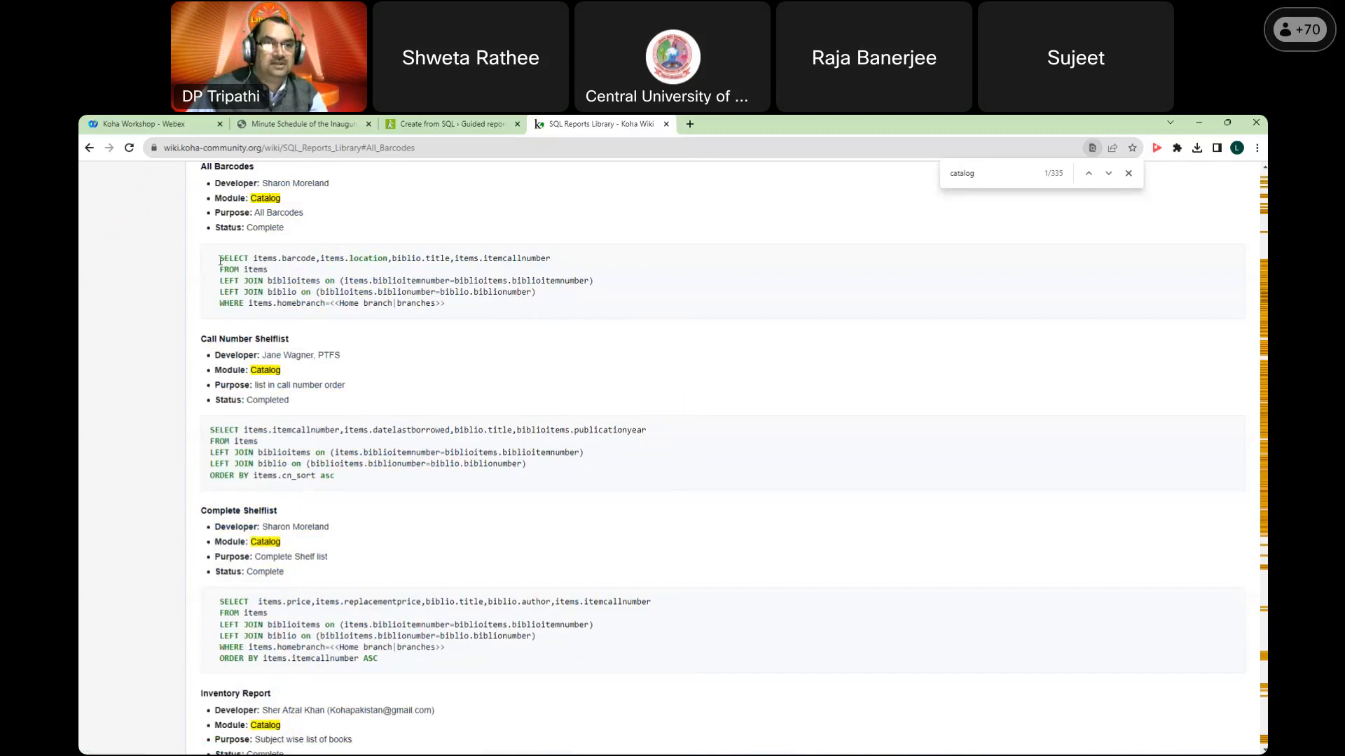
Step: Select the full All Barcodes SQL query and copy it
drag(220, 259, 288, 273)
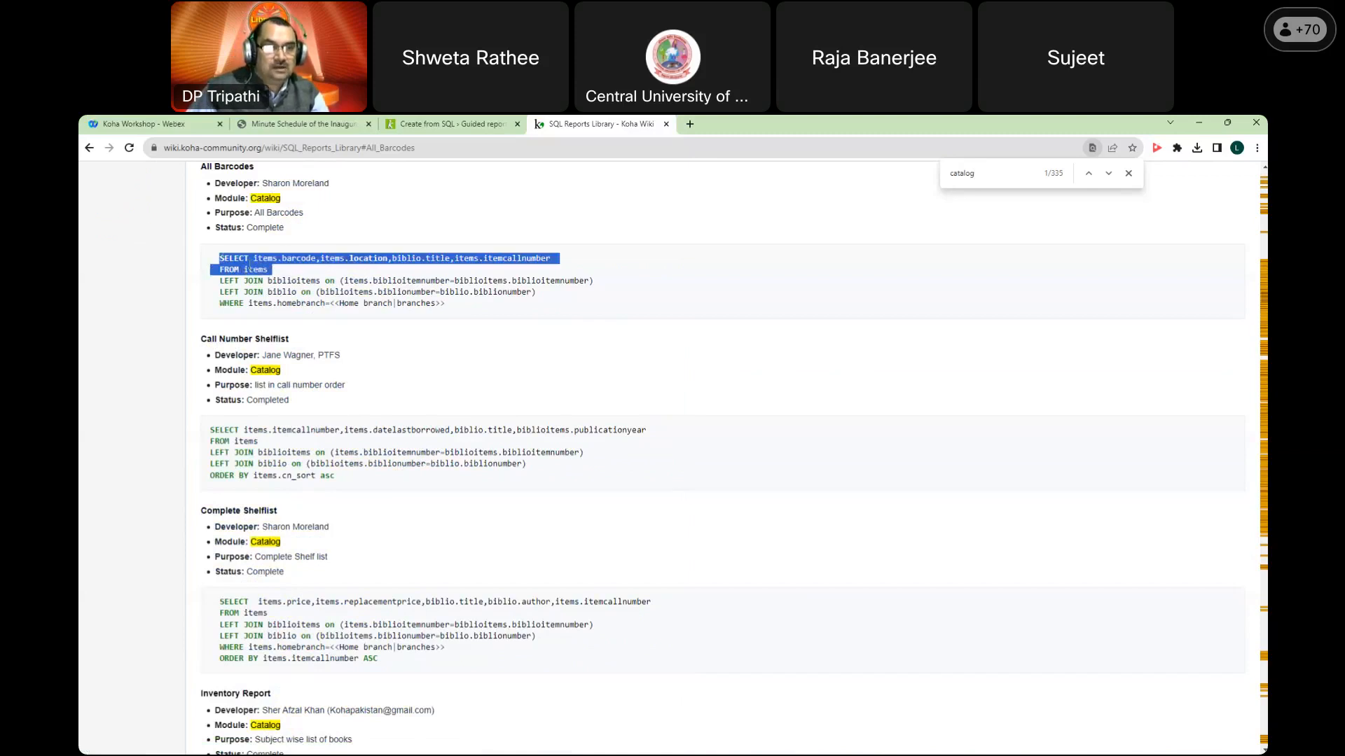
click(215, 257)
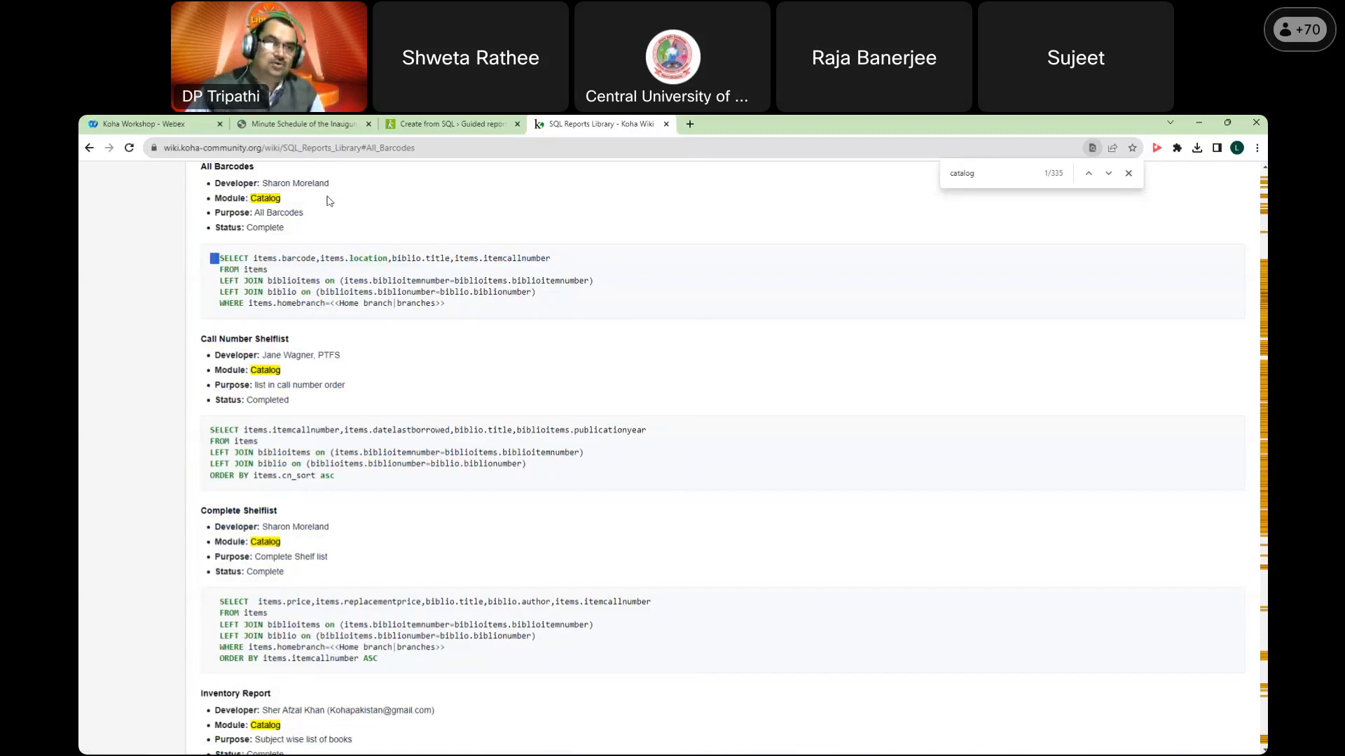
click(211, 256)
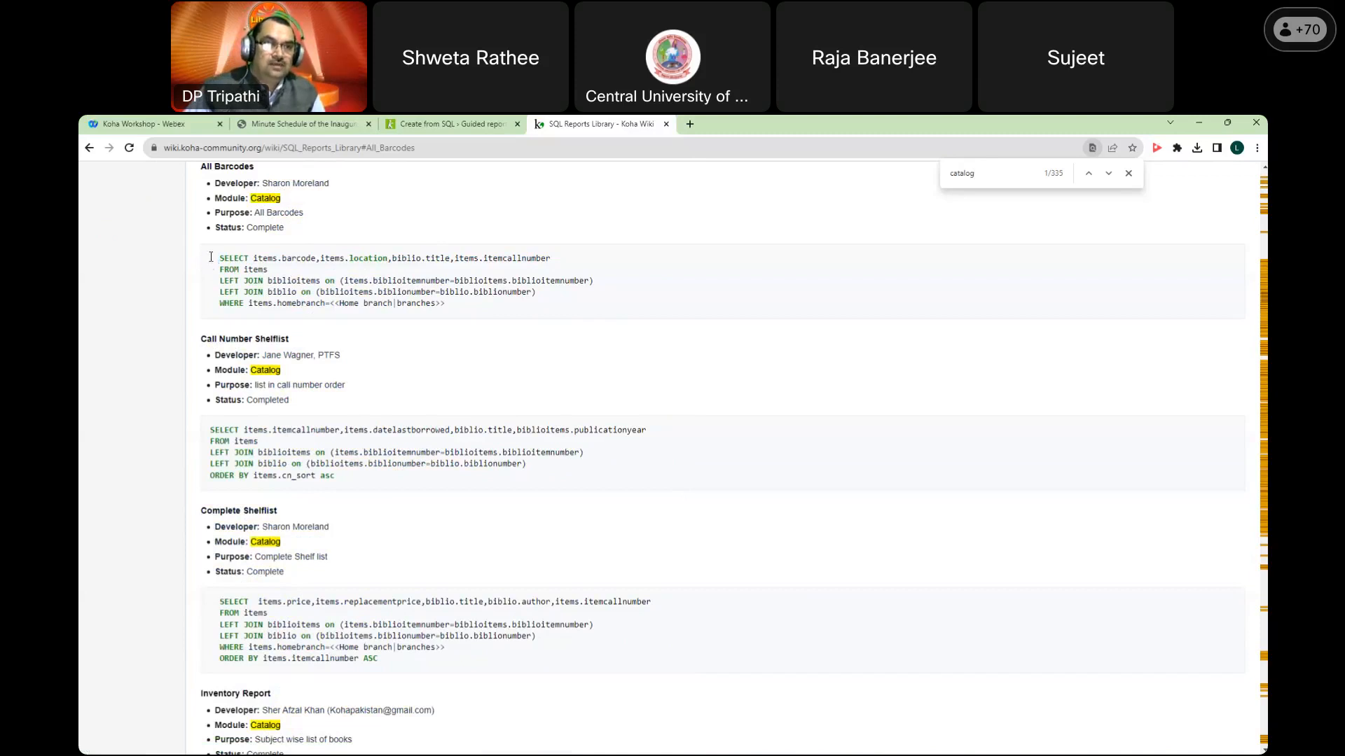
drag(208, 261, 492, 315)
right_click(405, 283)
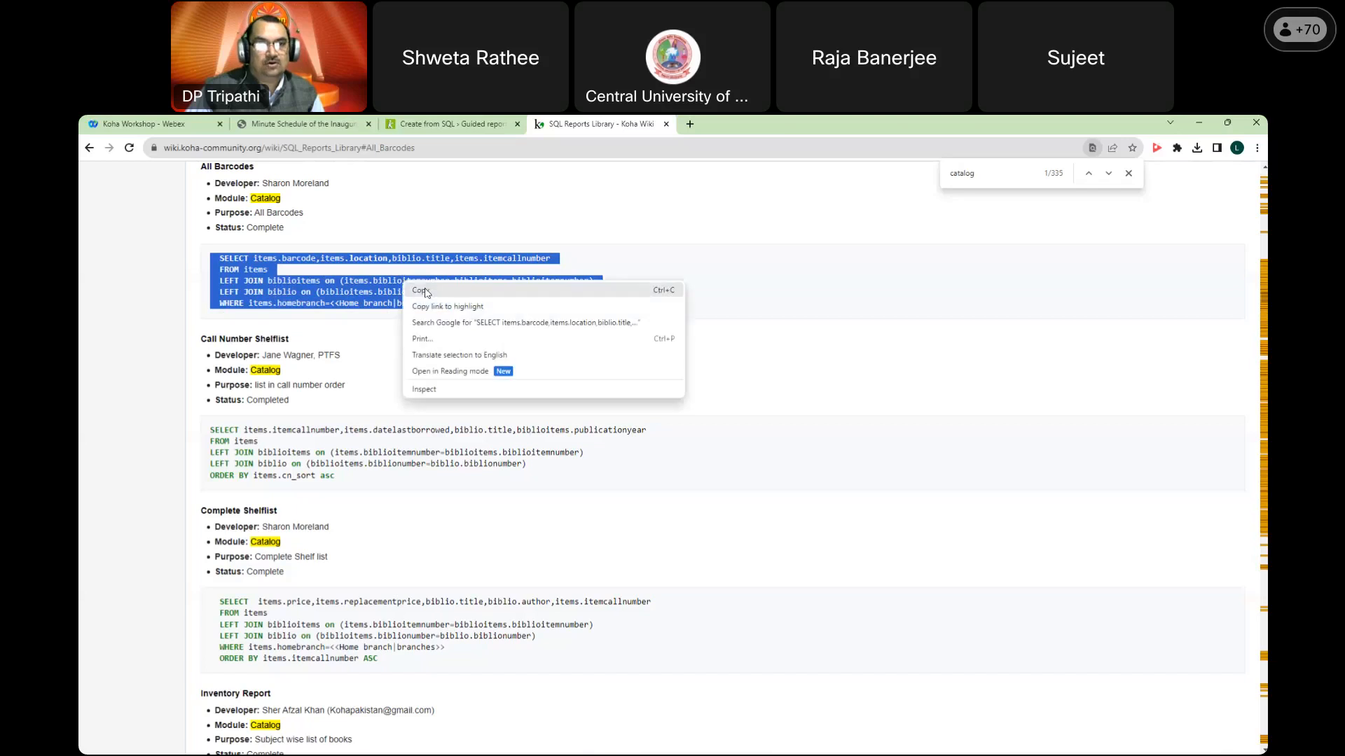
click(422, 291)
Step: Paste the copied All Barcodes query into the Create from SQL editor
click(452, 131)
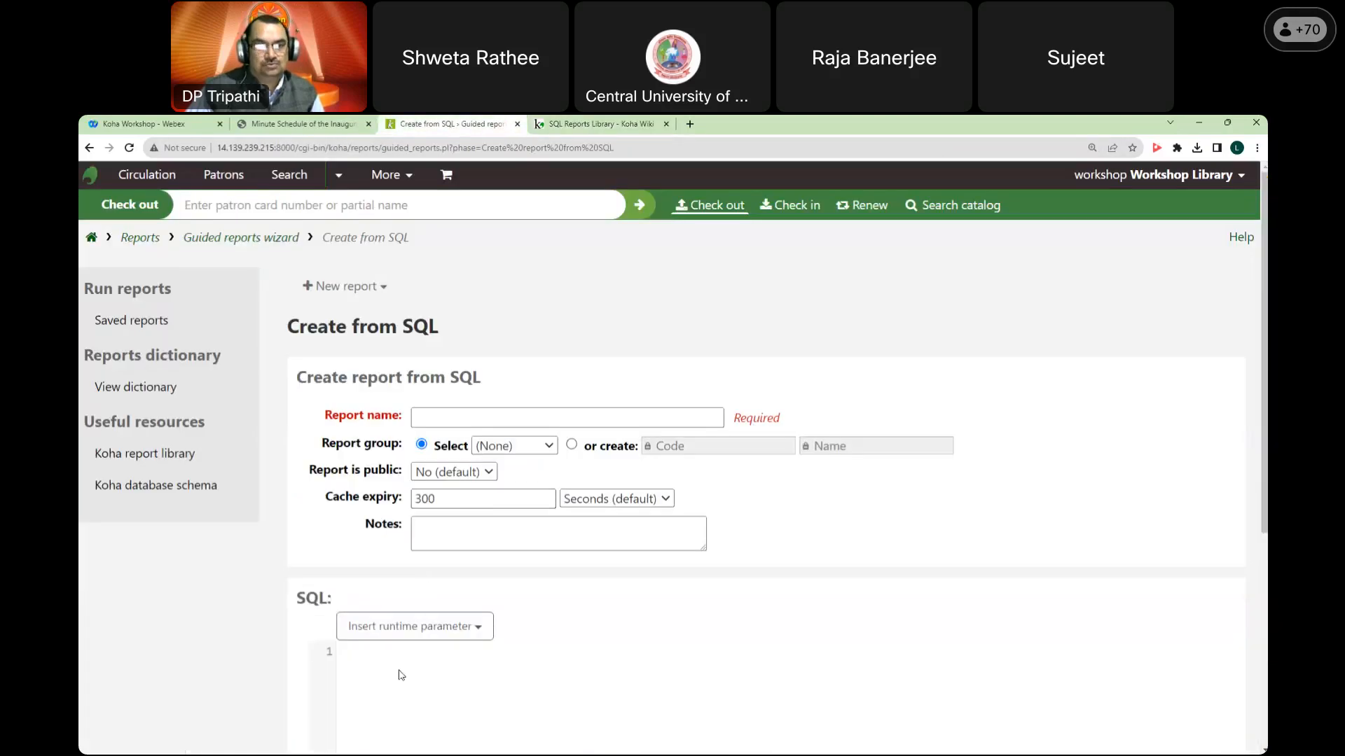
key(ctrl+plus)
key(ctrl+plus)
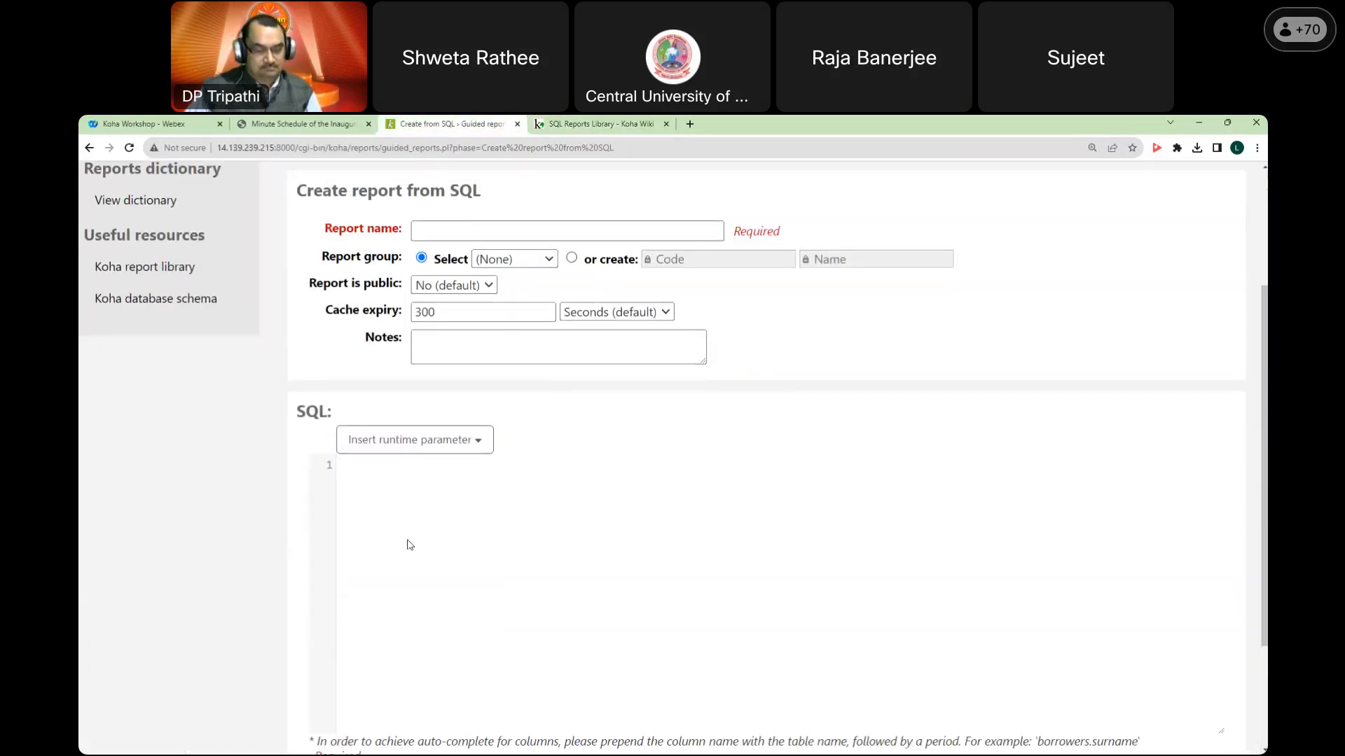
click(410, 545)
key(ctrl+v)
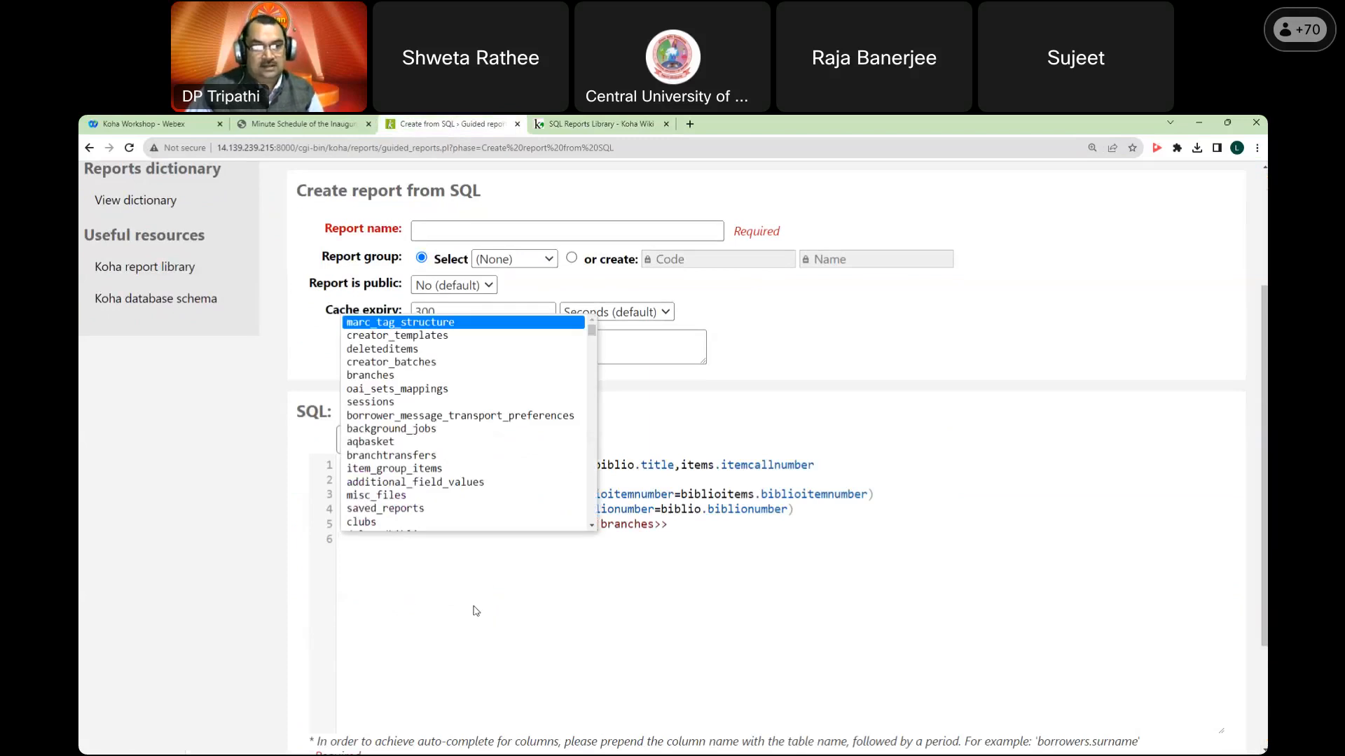
click(806, 516)
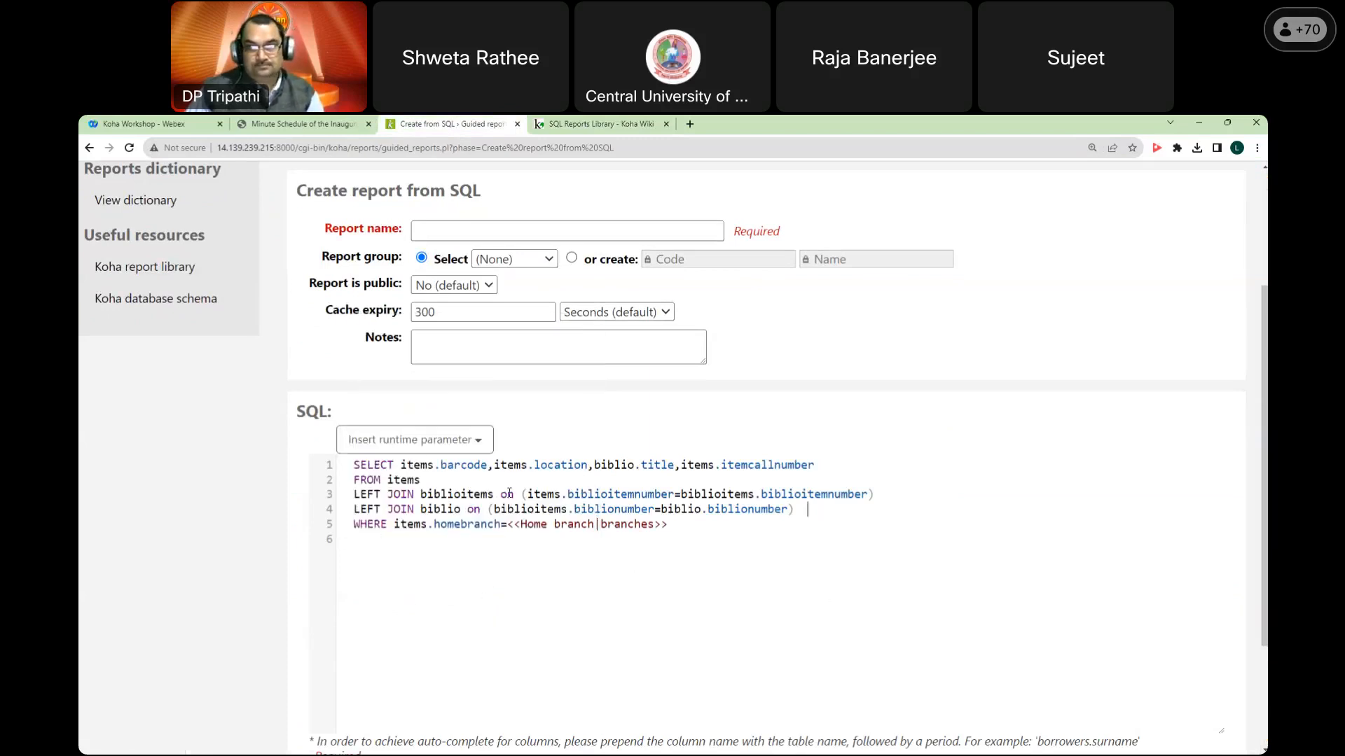
Step: Remove the leading indentation from each line of the pasted SQL
click(341, 463)
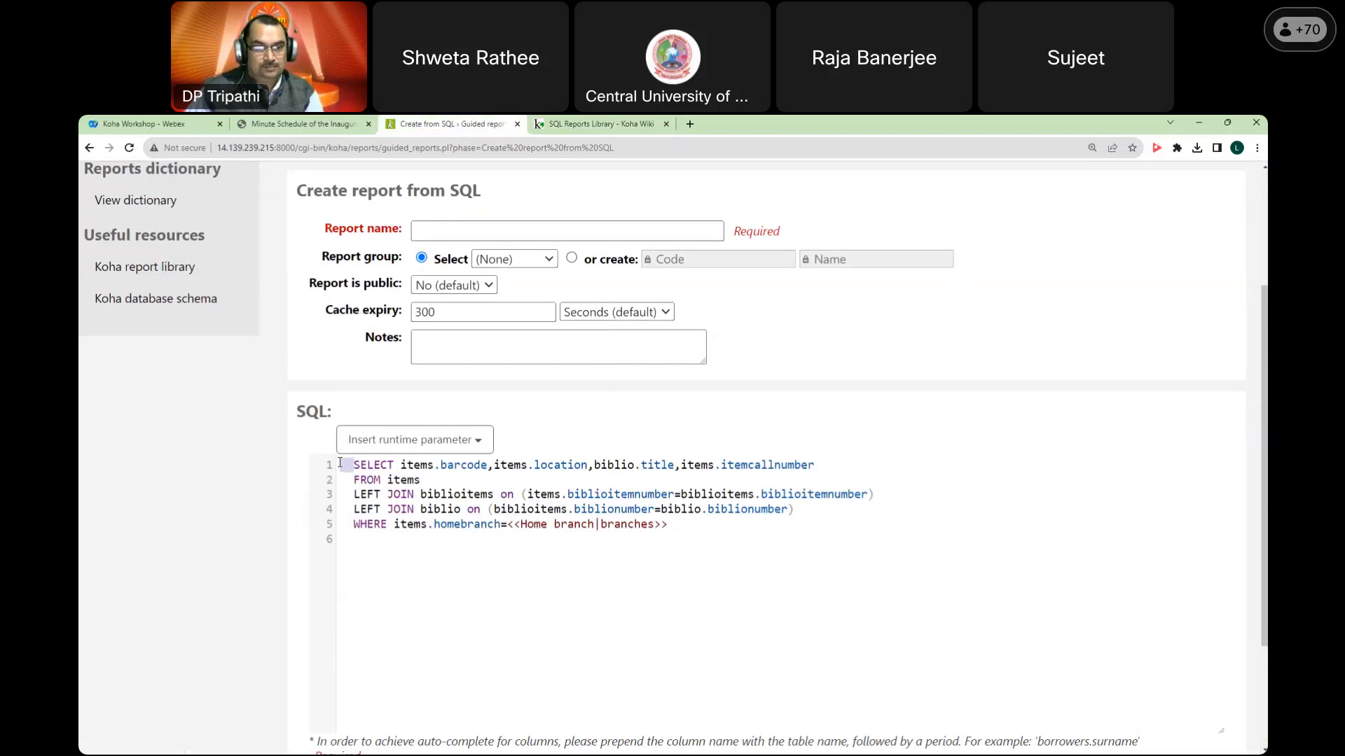
key(Delete)
click(343, 480)
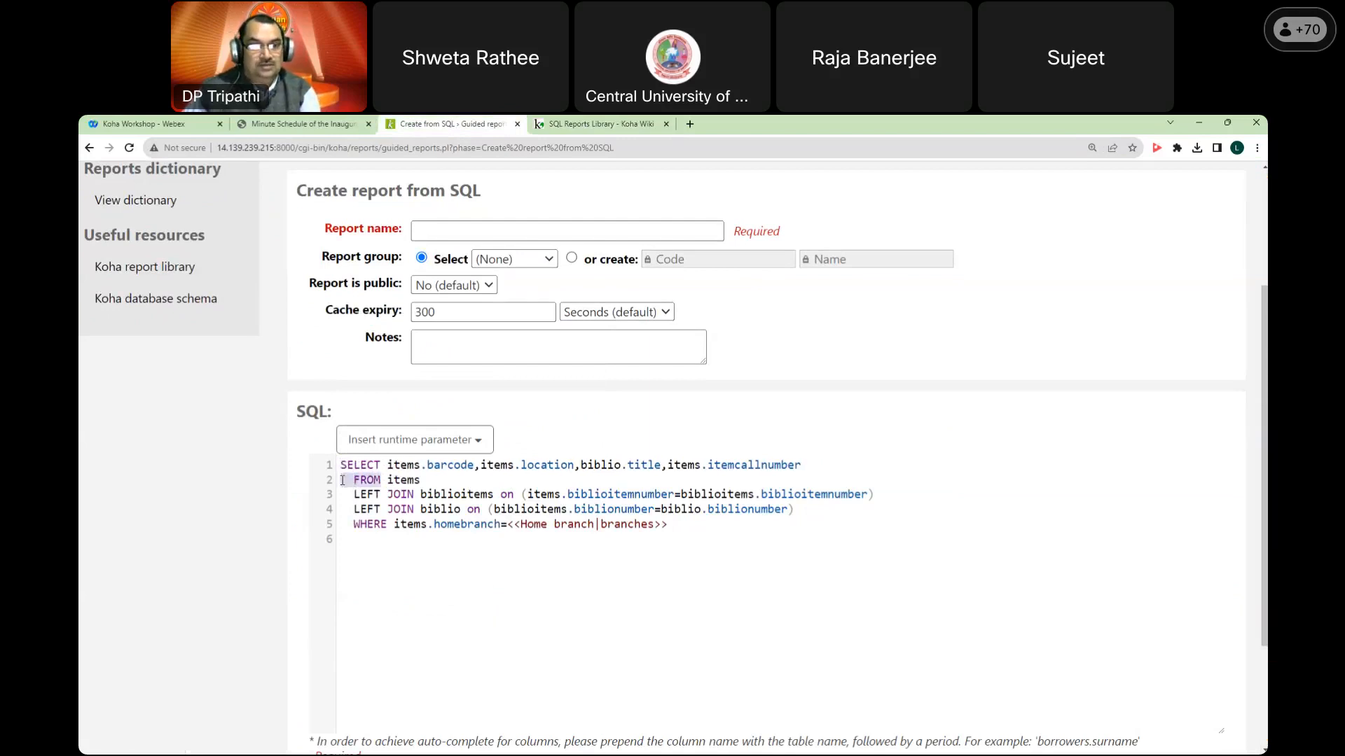
key(Delete)
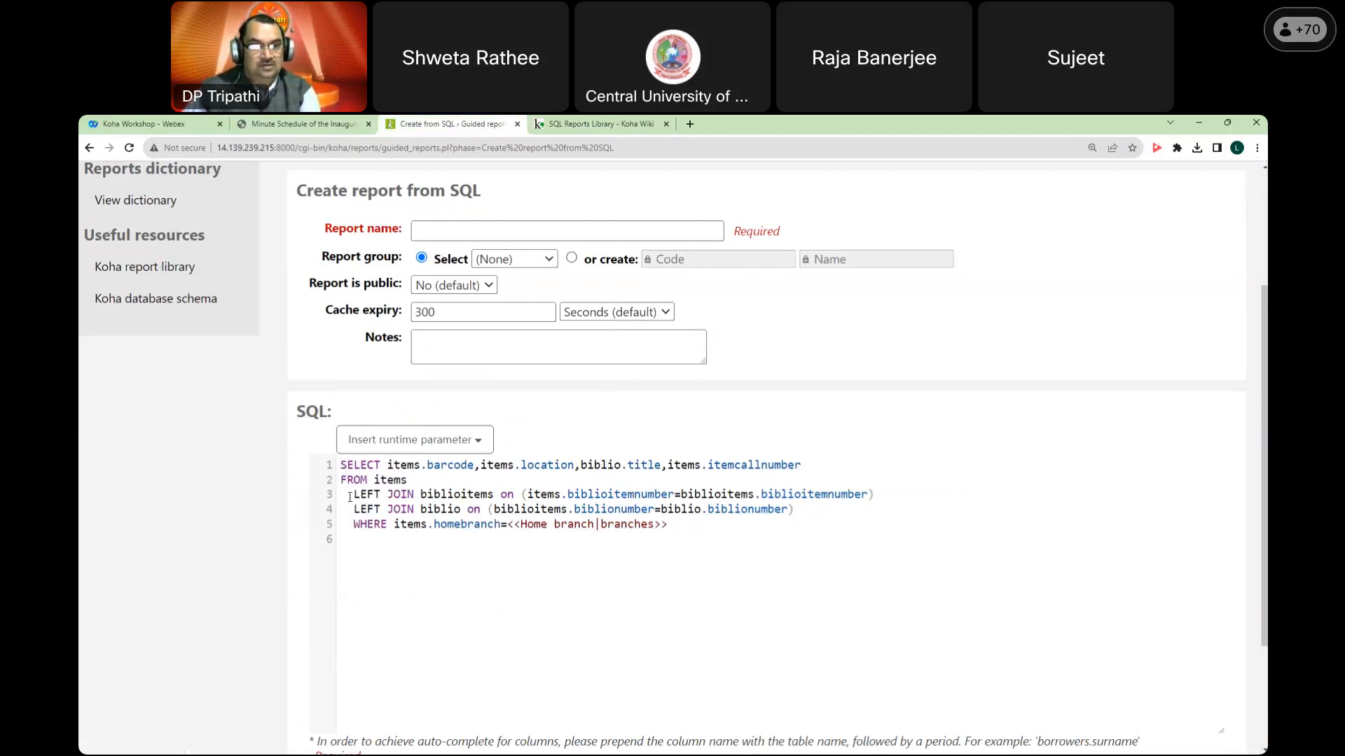
key(Delete)
drag(343, 510, 347, 525)
key(Delete)
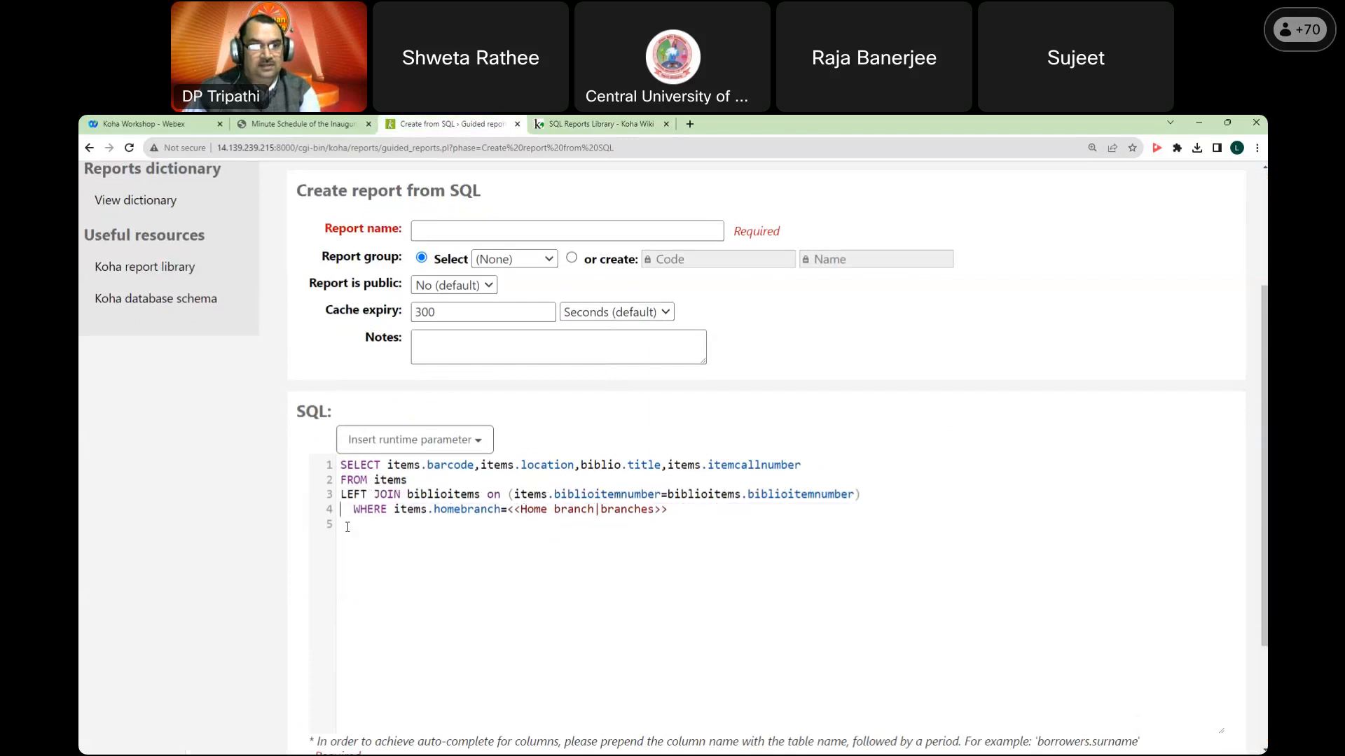
key(ctrl+z)
click(349, 512)
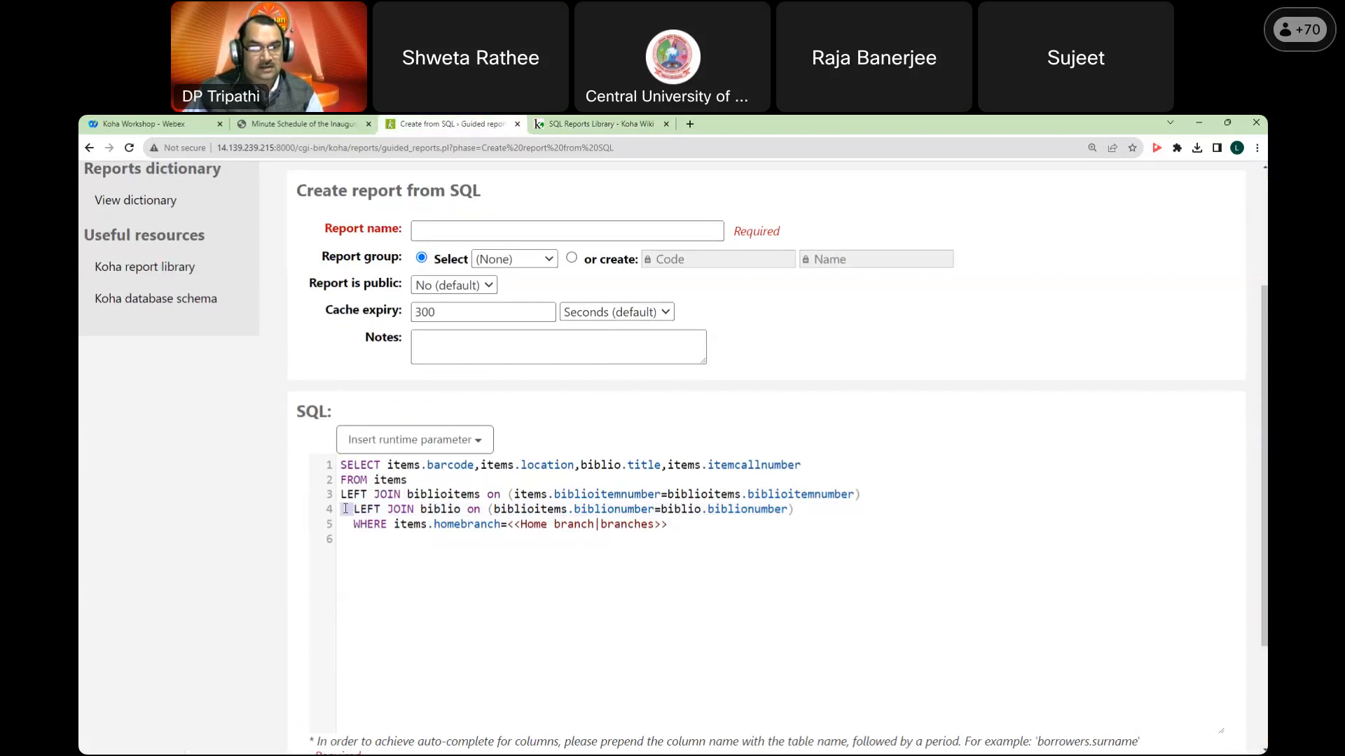
key(Delete)
click(347, 524)
key(Delete)
Step: Name the report 'All barcodes', put it in the Catalog group, and save it
scroll(443, 548, up, 1)
click(486, 288)
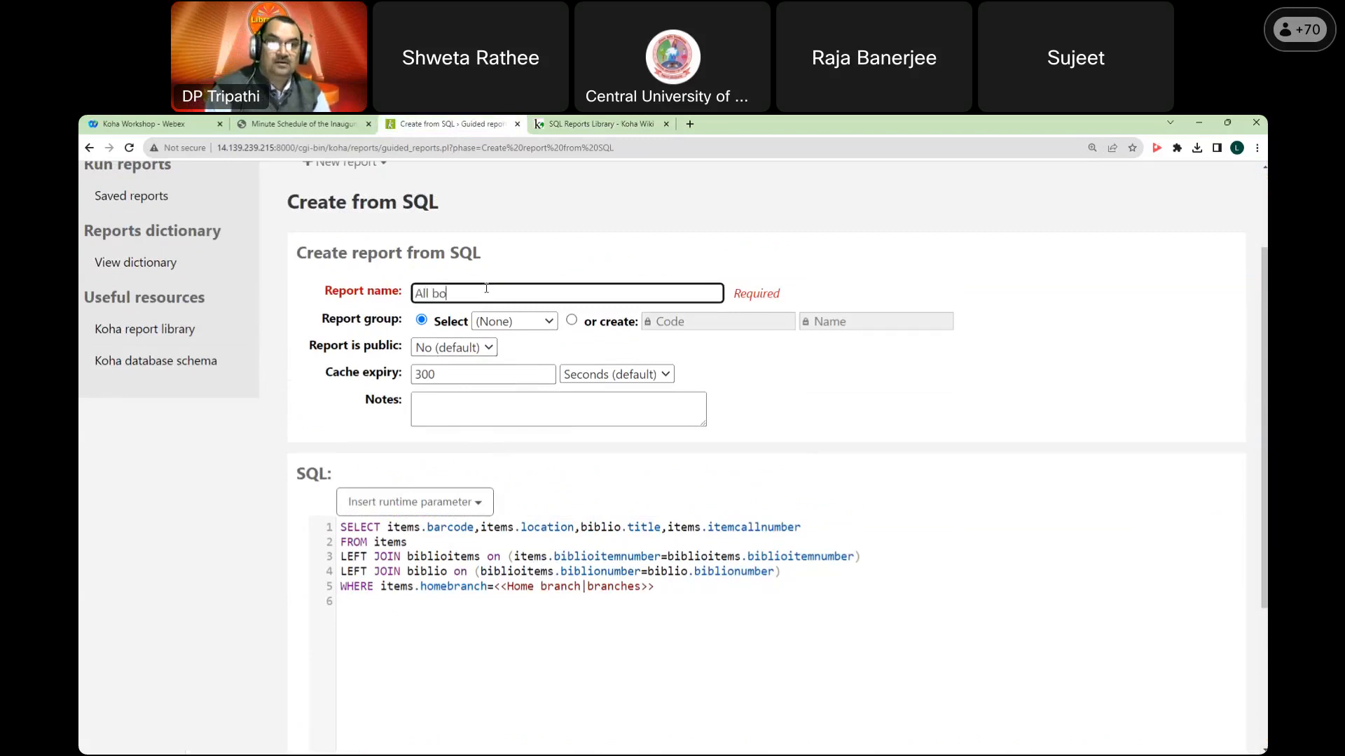
text(All barcode)
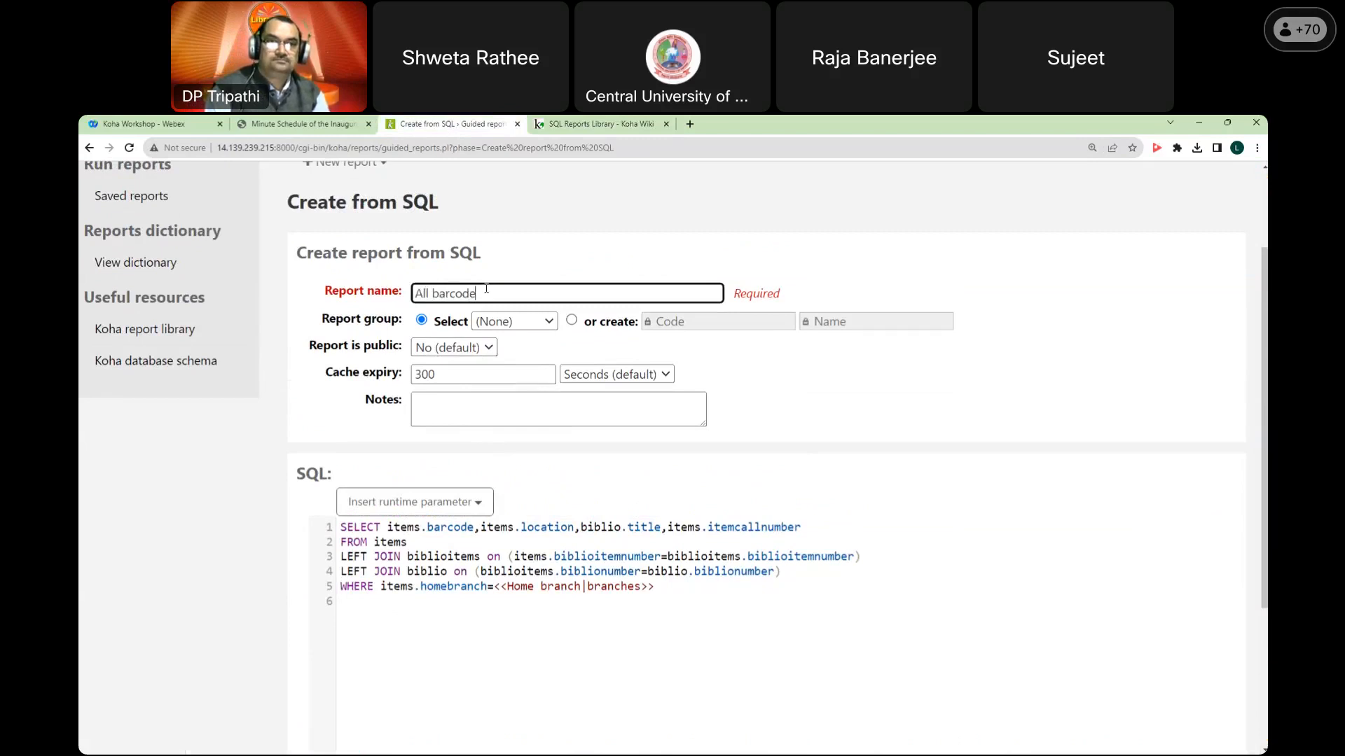
text(s)
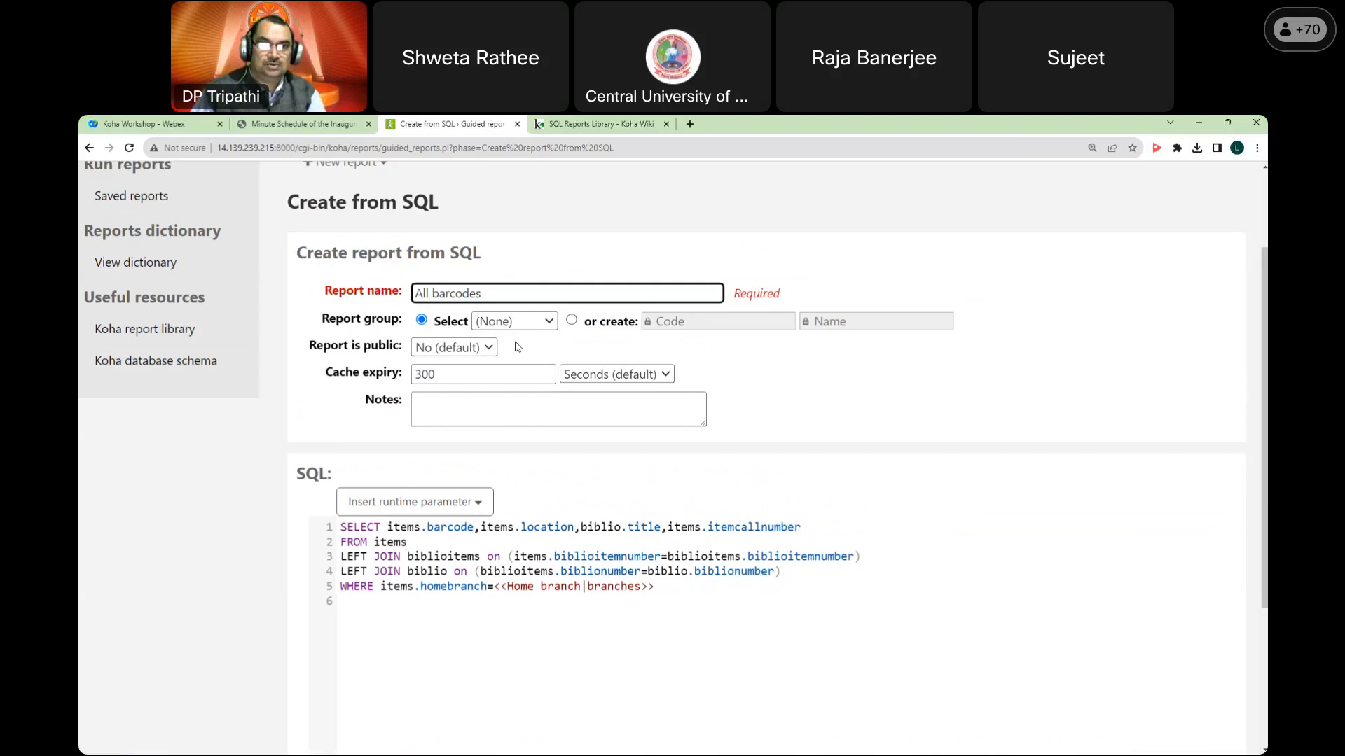
click(518, 322)
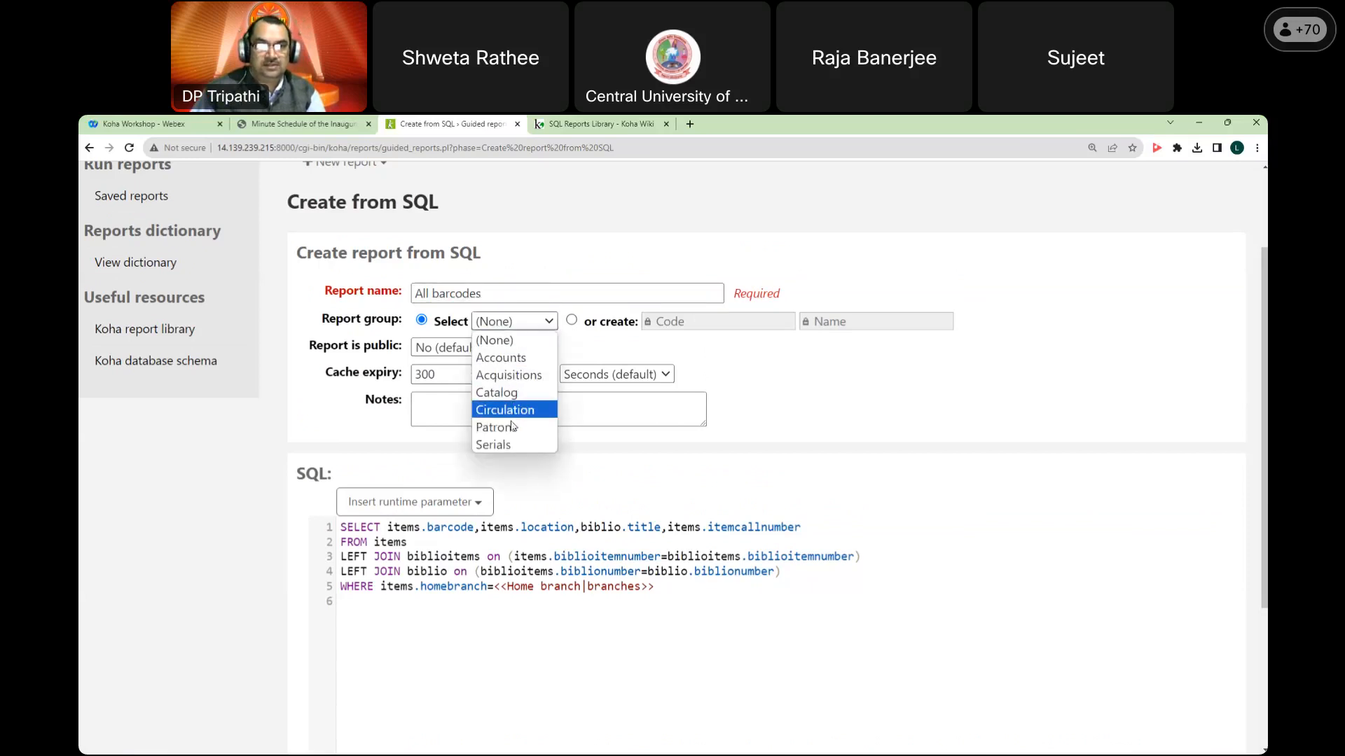
click(514, 393)
scroll(510, 506, down, 3)
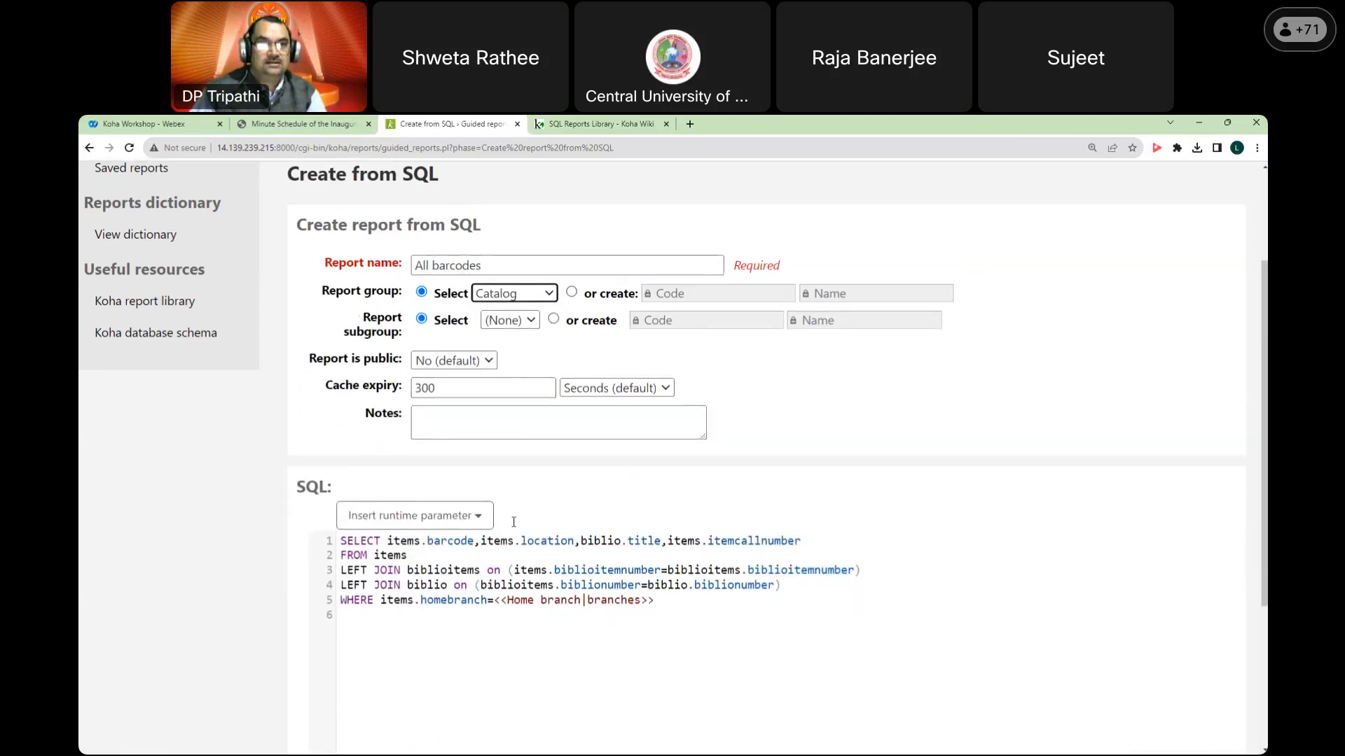
click(325, 724)
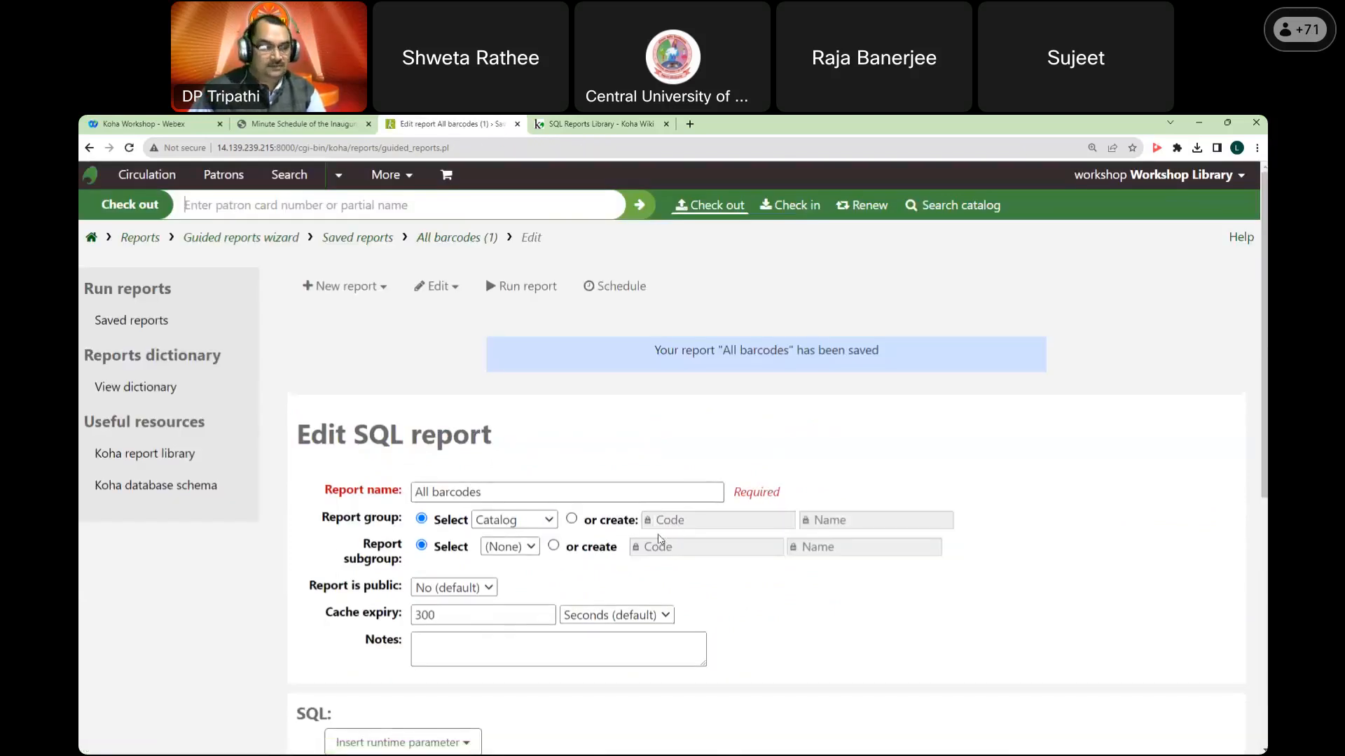
Step: Run the All barcodes report with Home branch set to Workshop Library
click(529, 292)
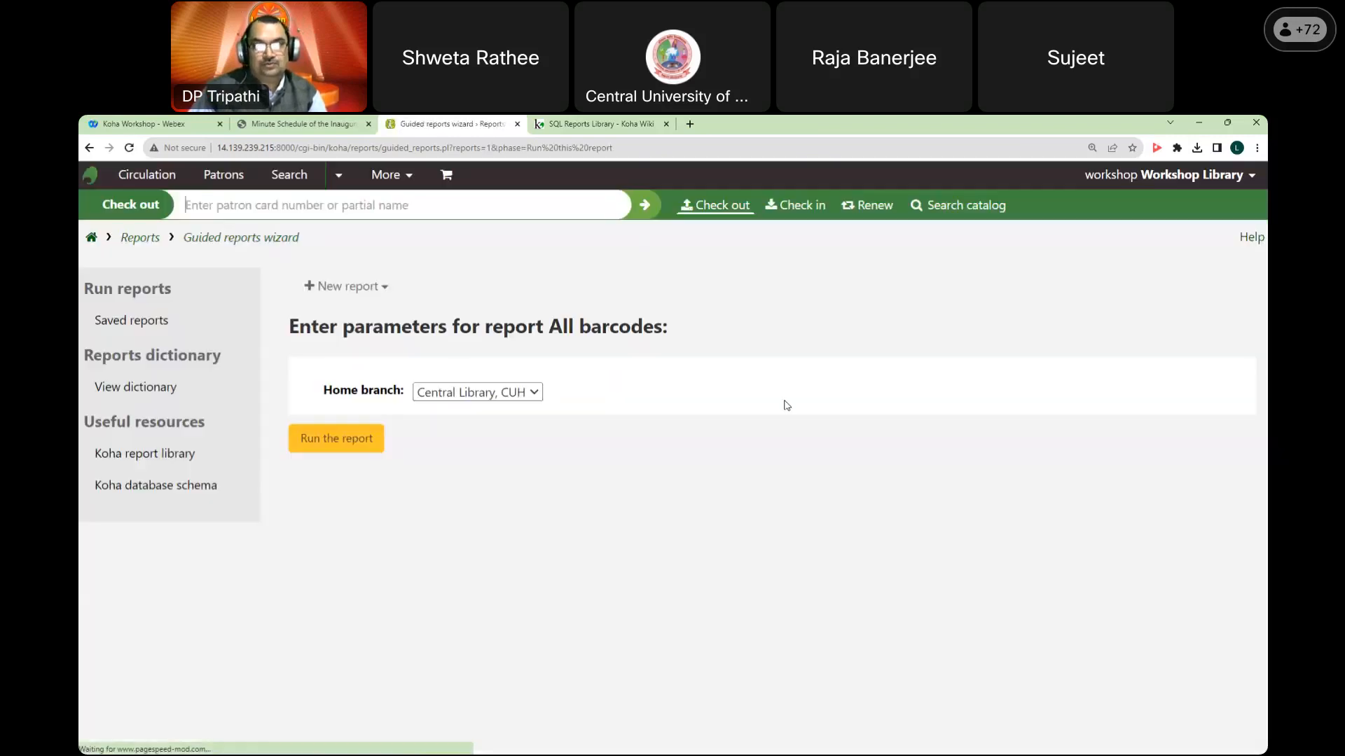
click(488, 402)
click(481, 430)
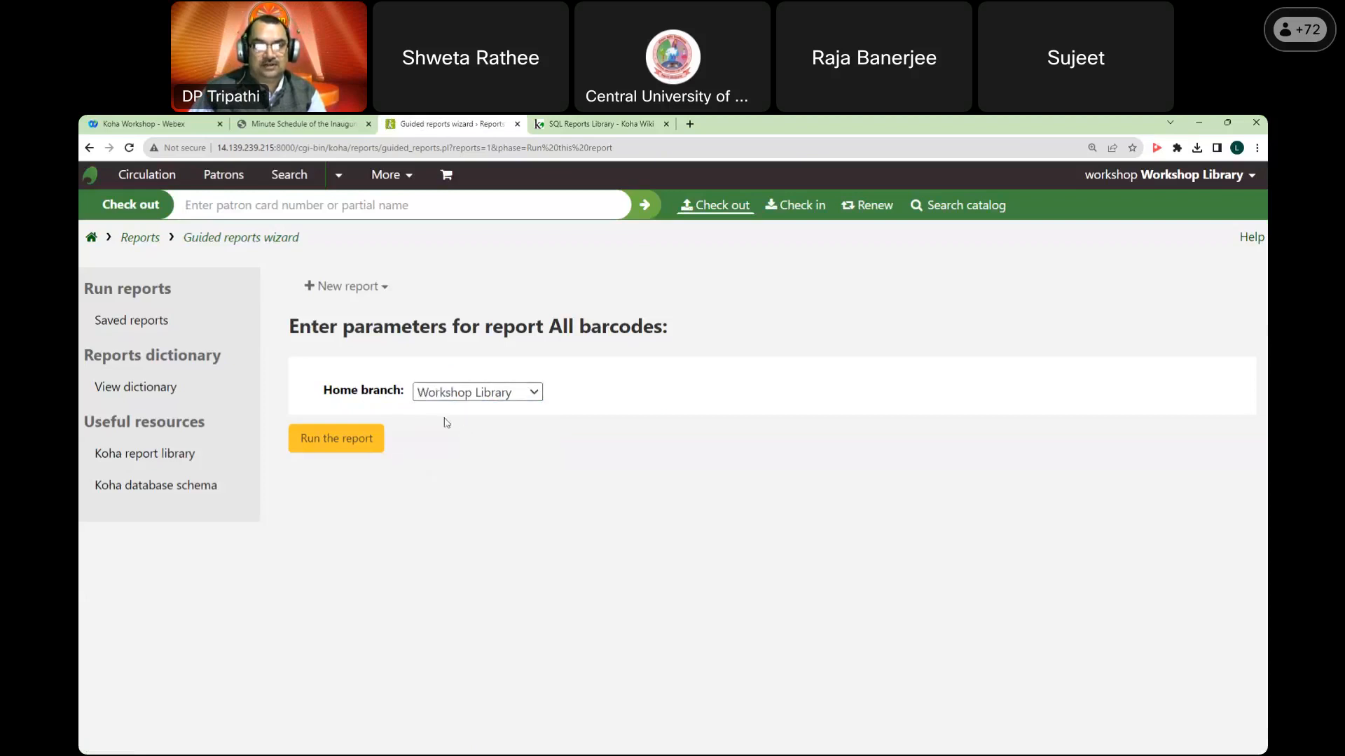
click(354, 445)
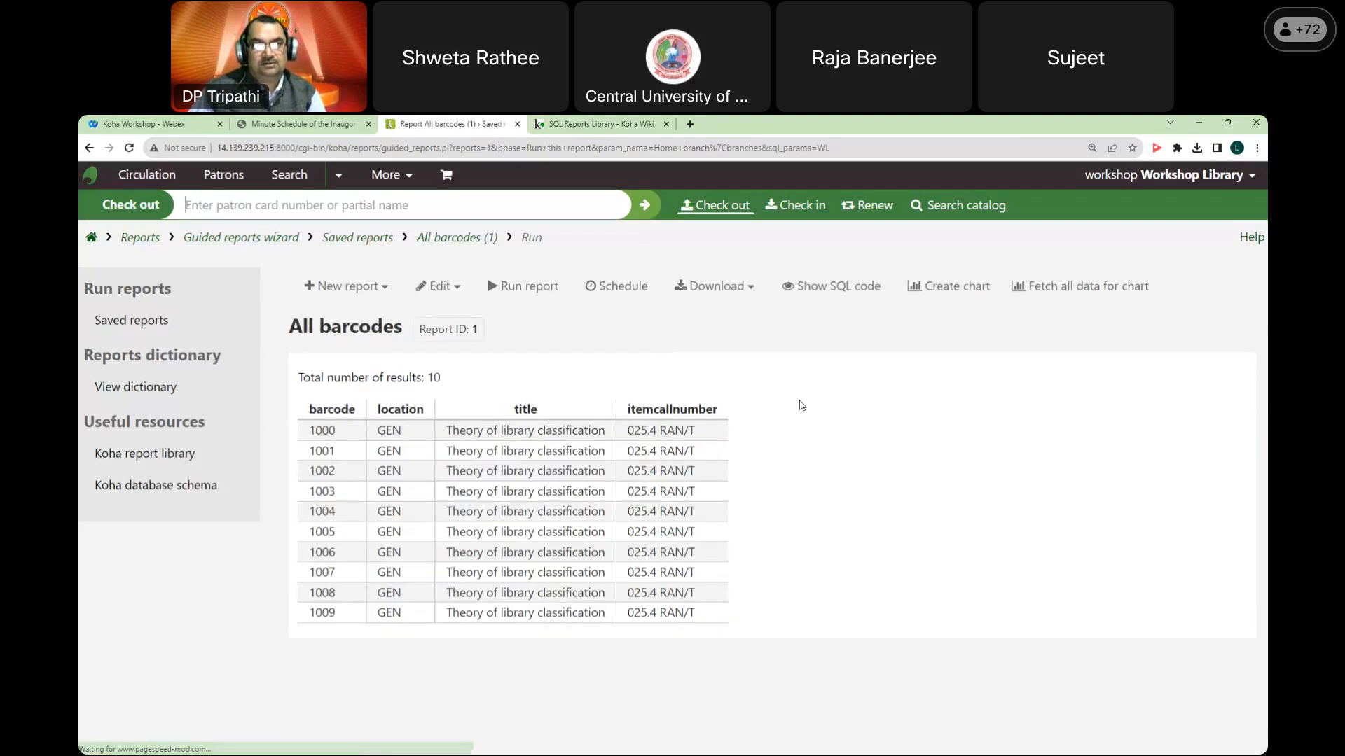
double_click(331, 412)
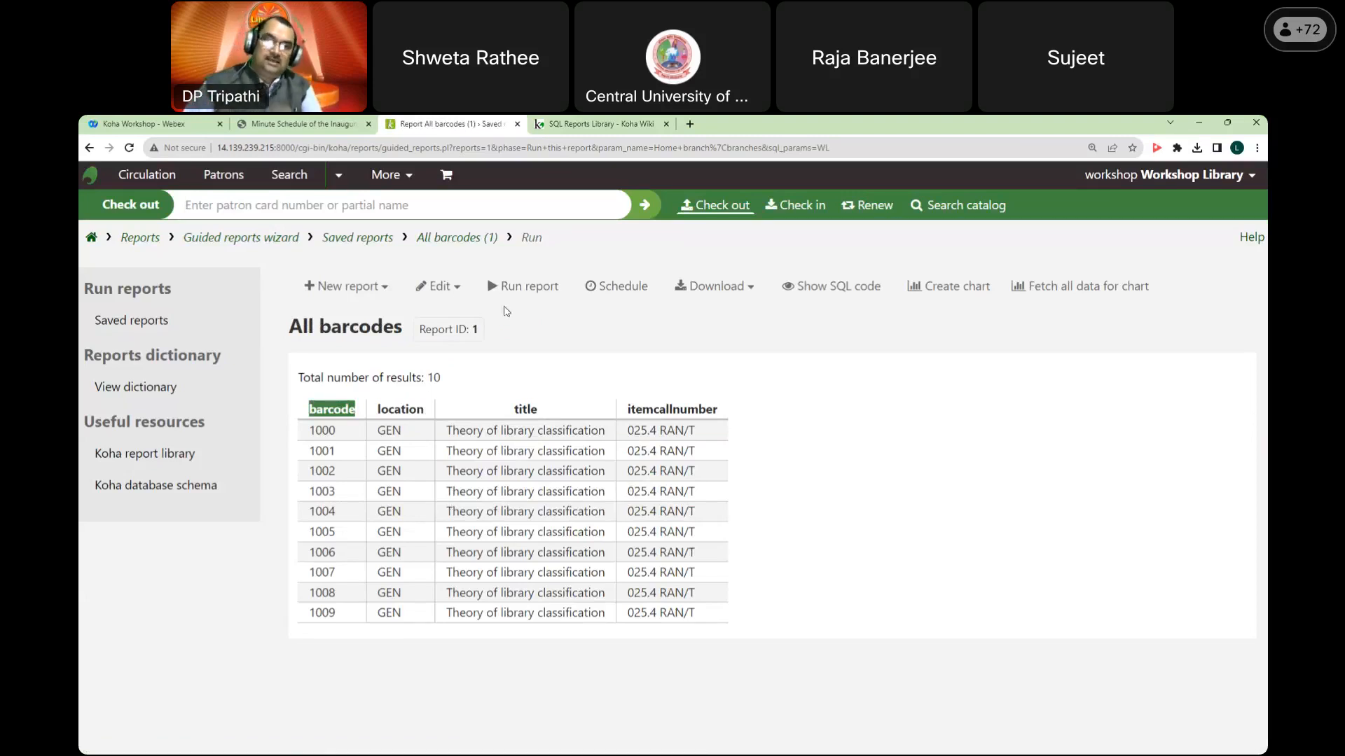
Step: Reopen the report's SQL through Edit > Edit and inspect items.barcode in the query
click(436, 297)
click(437, 300)
click(436, 299)
click(435, 326)
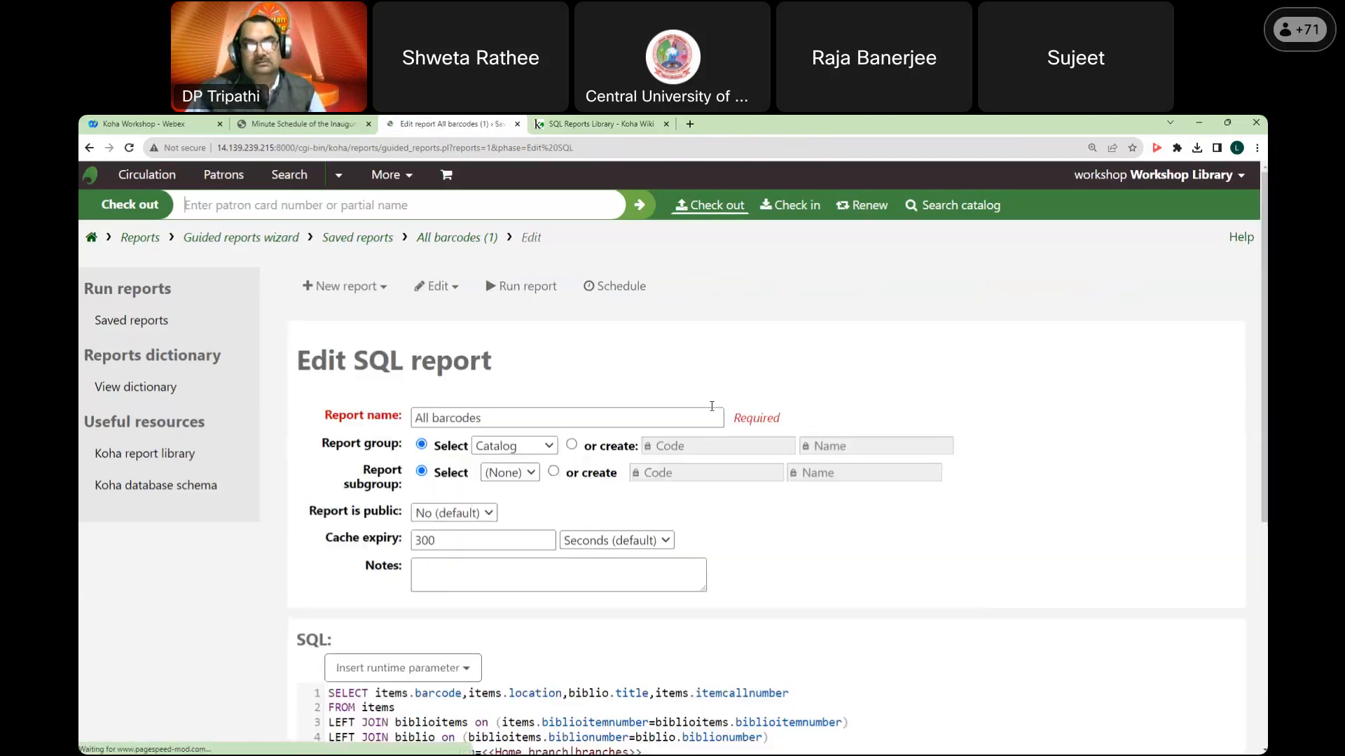
scroll(711, 407, down, 3)
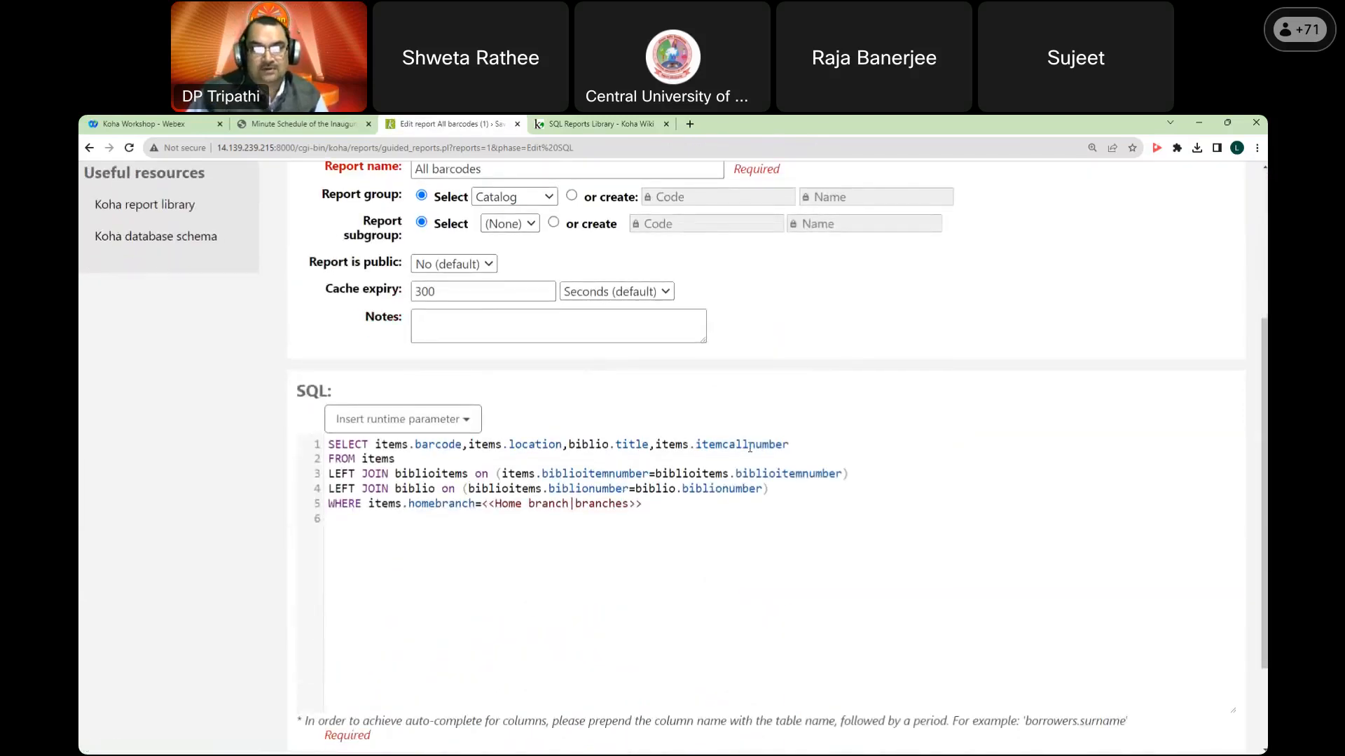
click(428, 443)
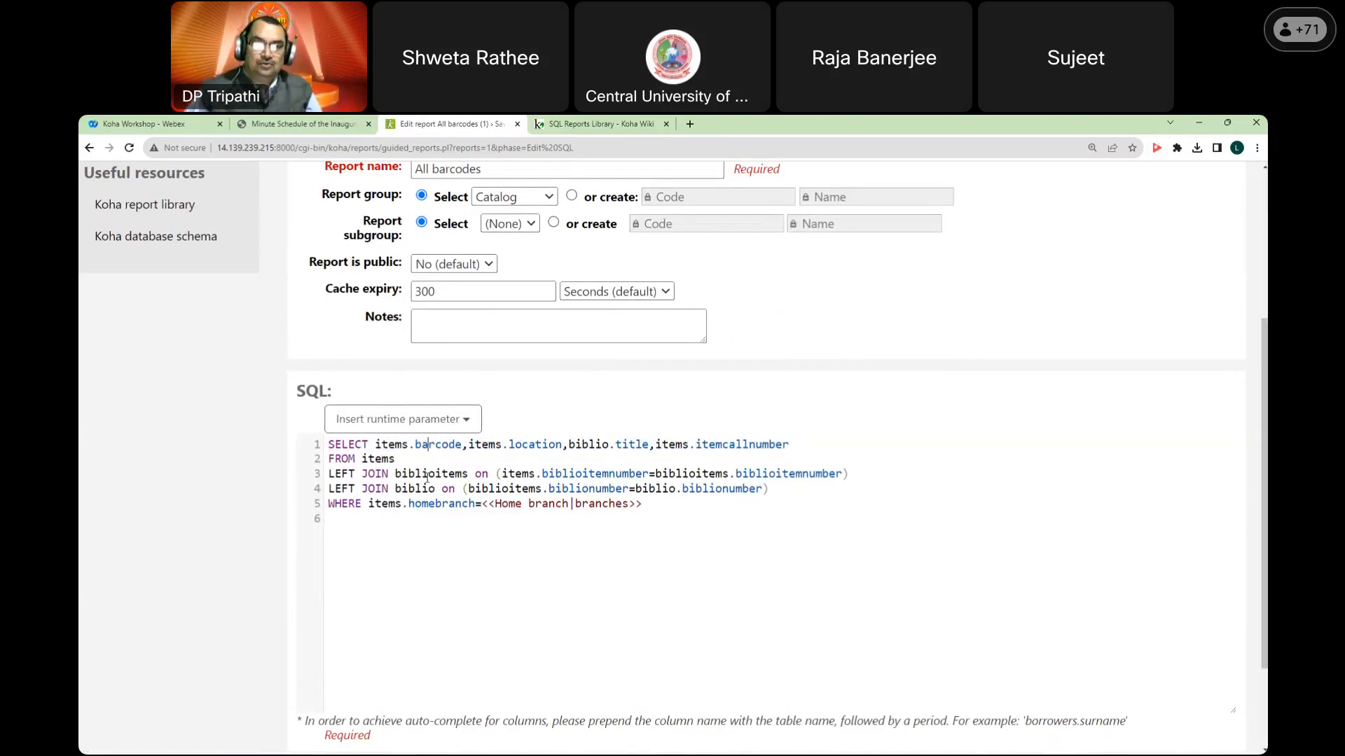
scroll(238, 462, up, 2)
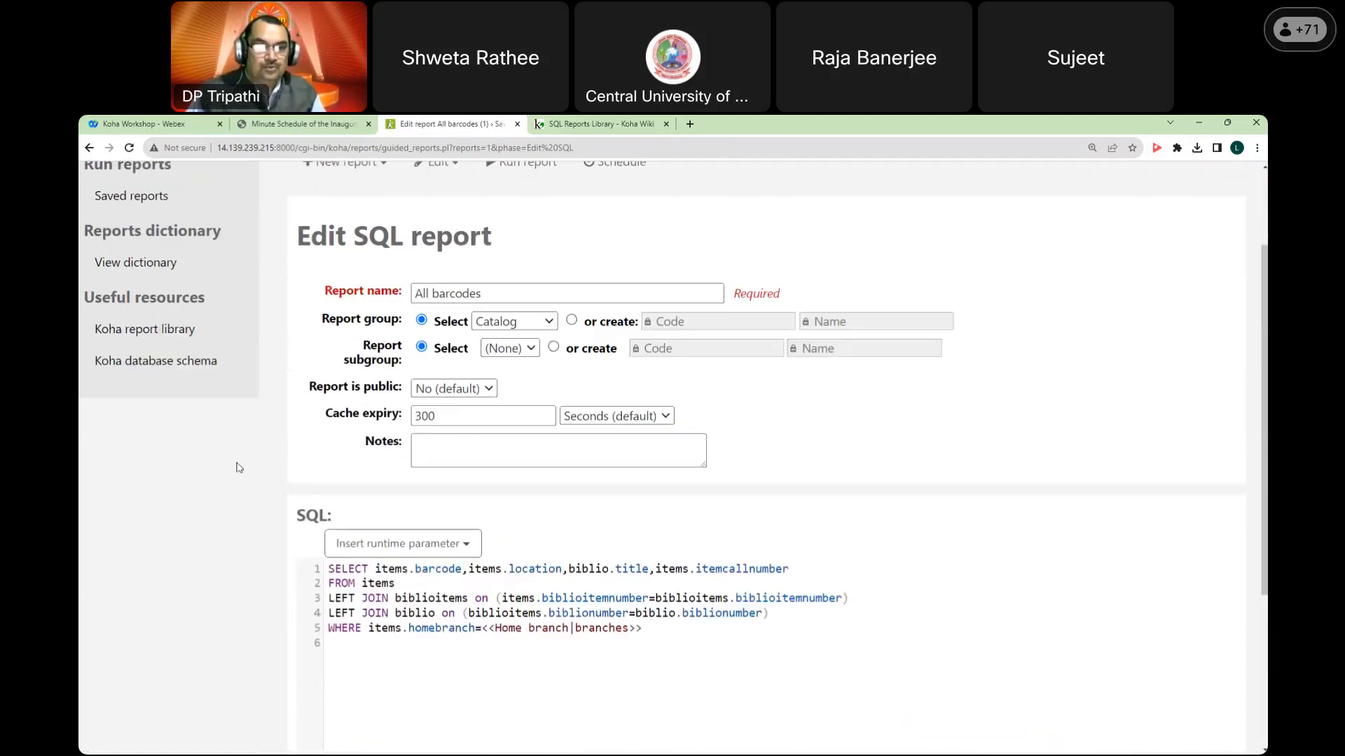
Step: Open the Koha database schema and go to the biblio table page
click(135, 363)
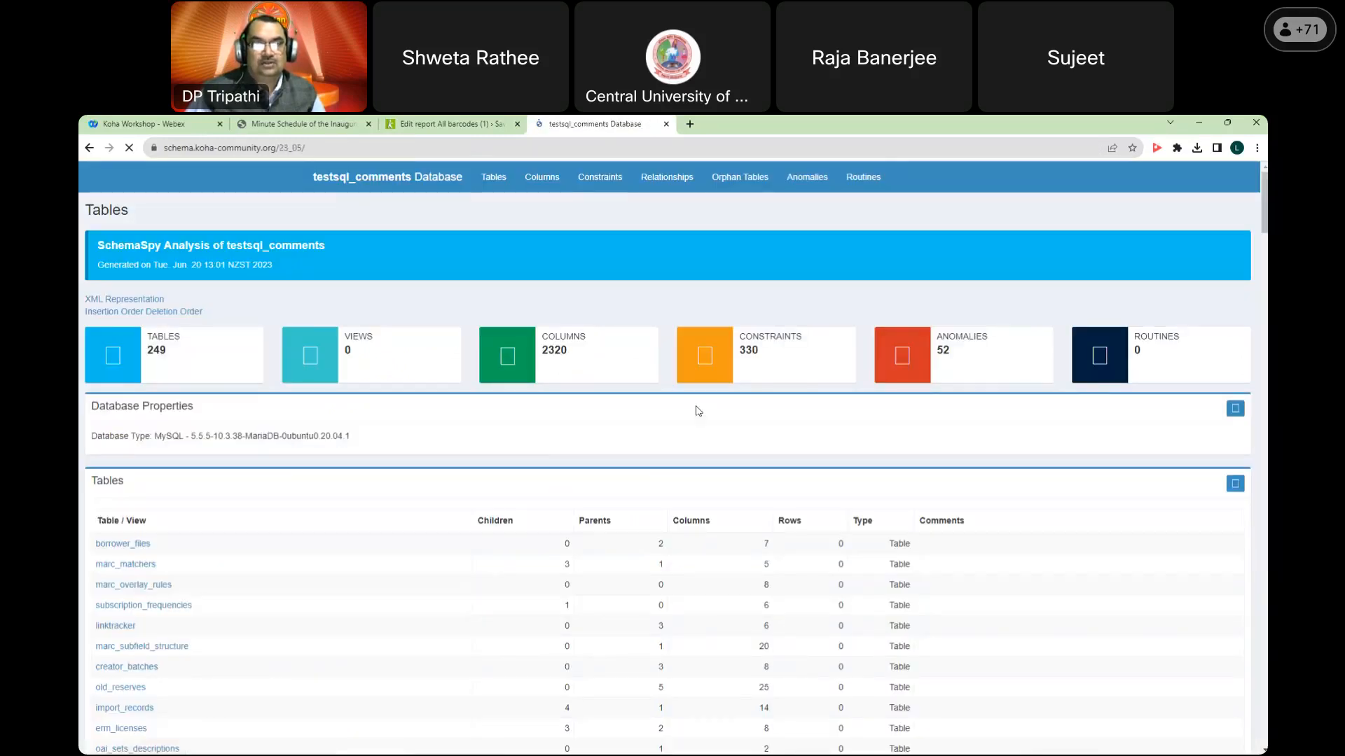
scroll(698, 413, down, 3)
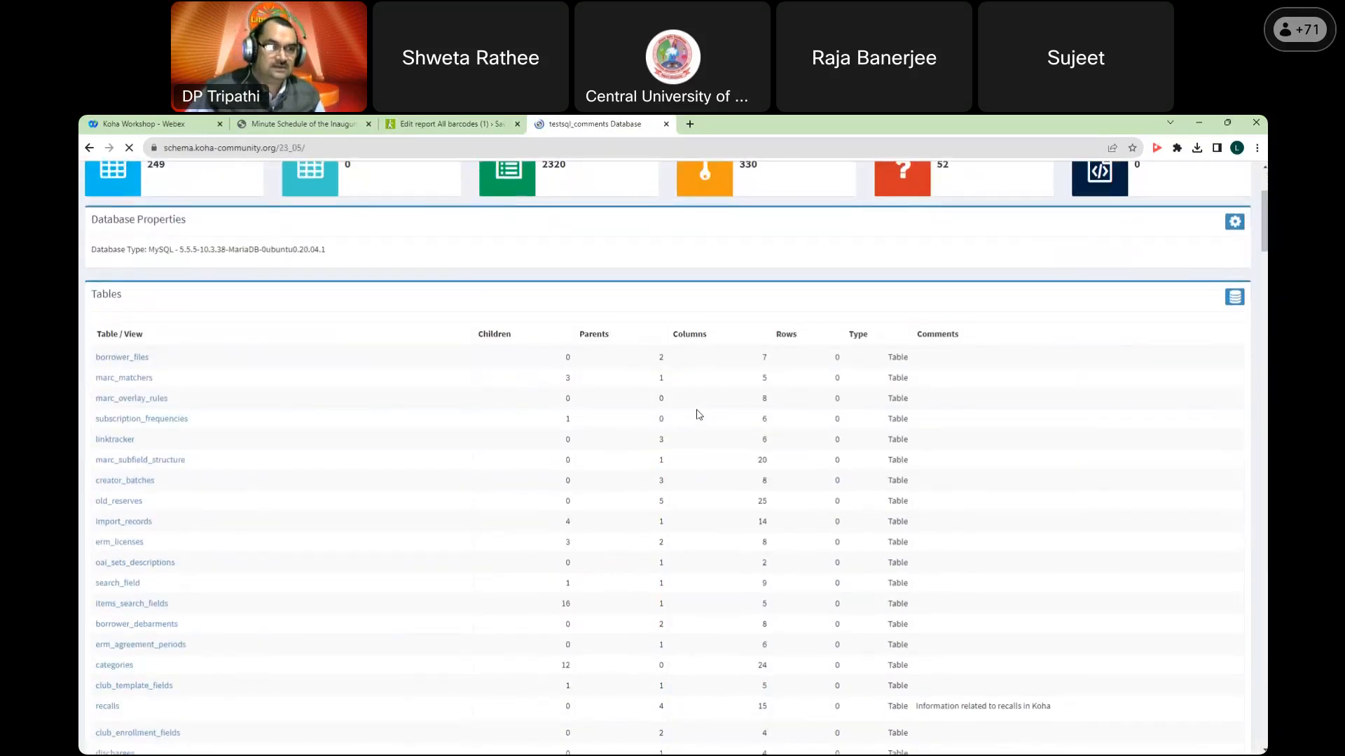
scroll(698, 414, down, 8)
scroll(699, 414, down, 6)
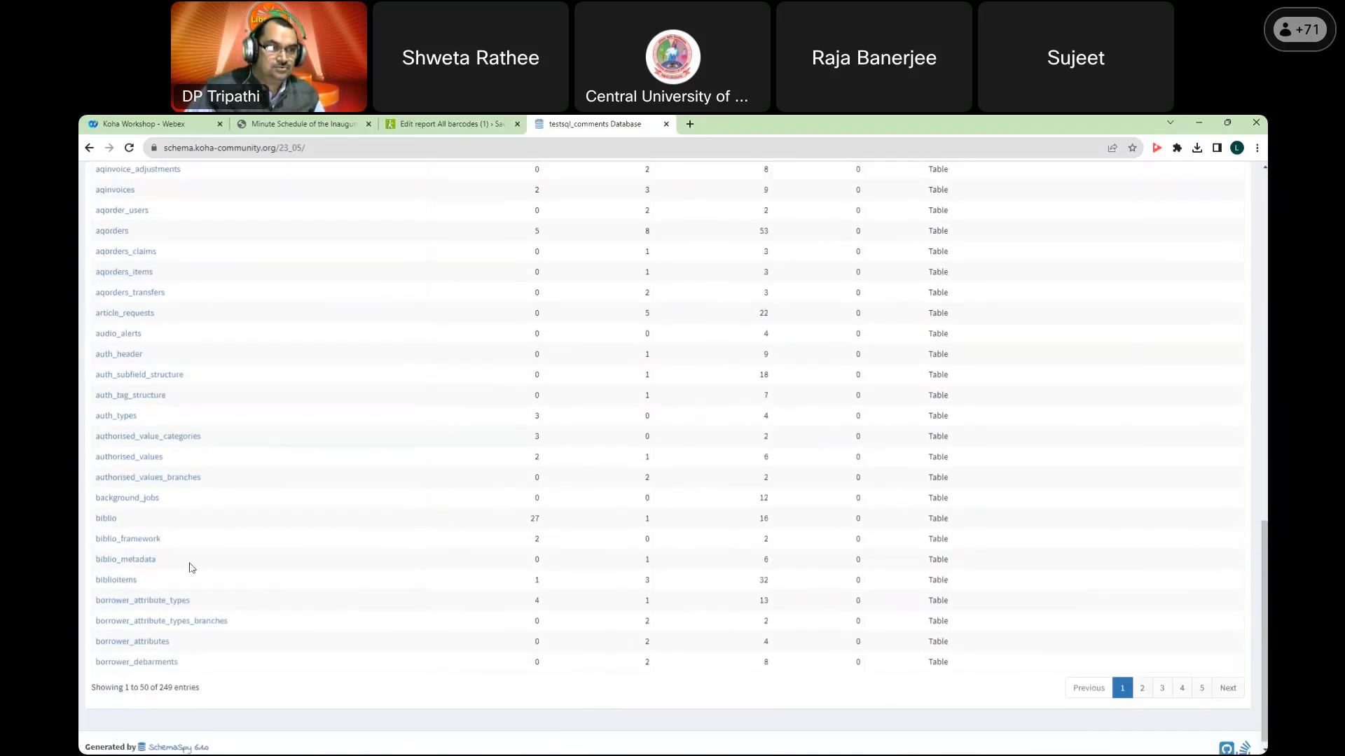
click(106, 519)
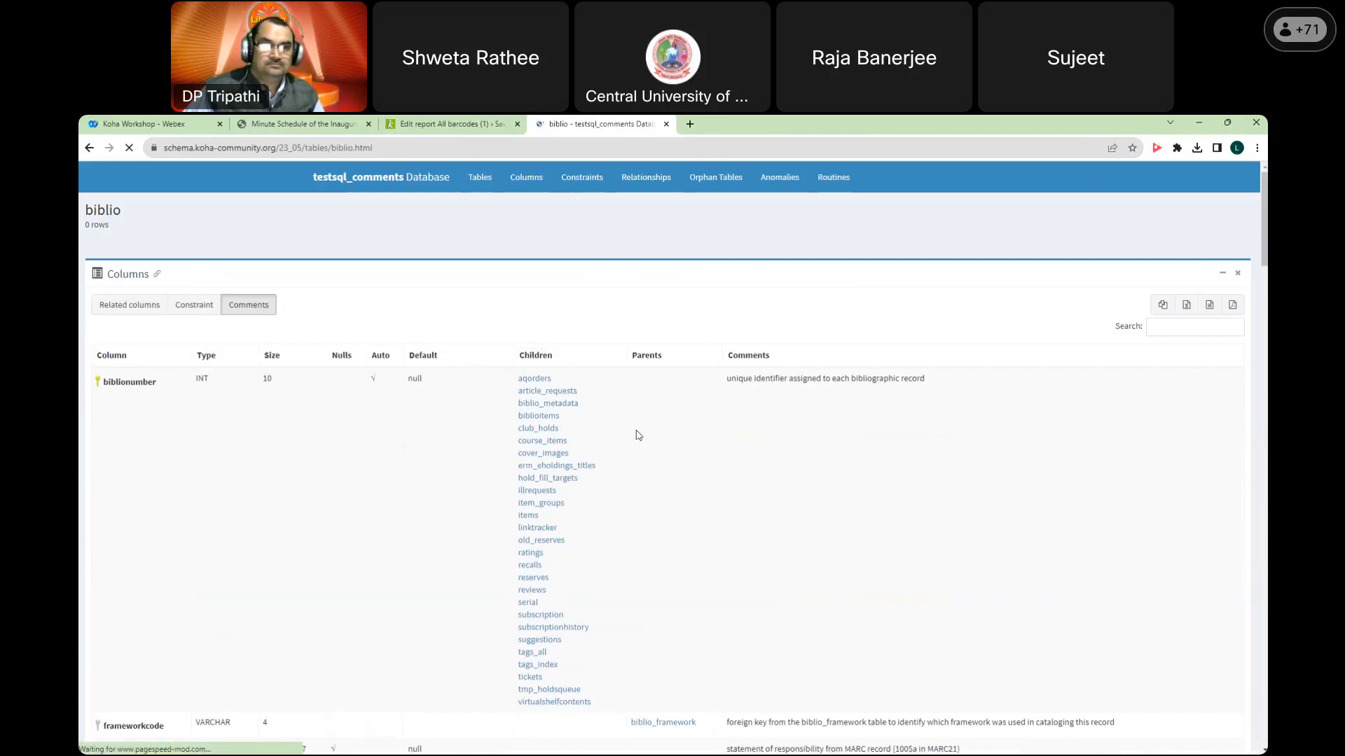
Step: Browse the biblio table's Relationships diagram, then look back at the All barcodes SQL
scroll(639, 435, down, 20)
scroll(650, 434, down, 10)
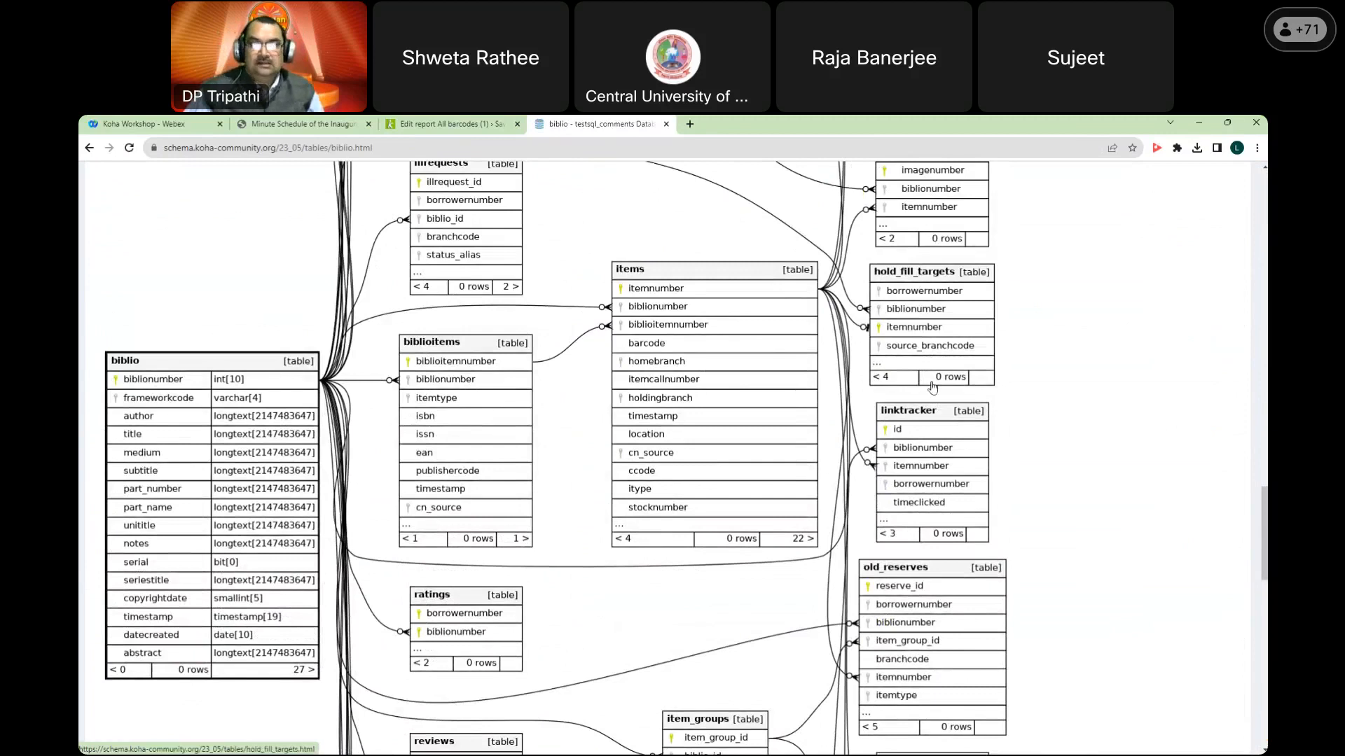
scroll(779, 506, down, 5)
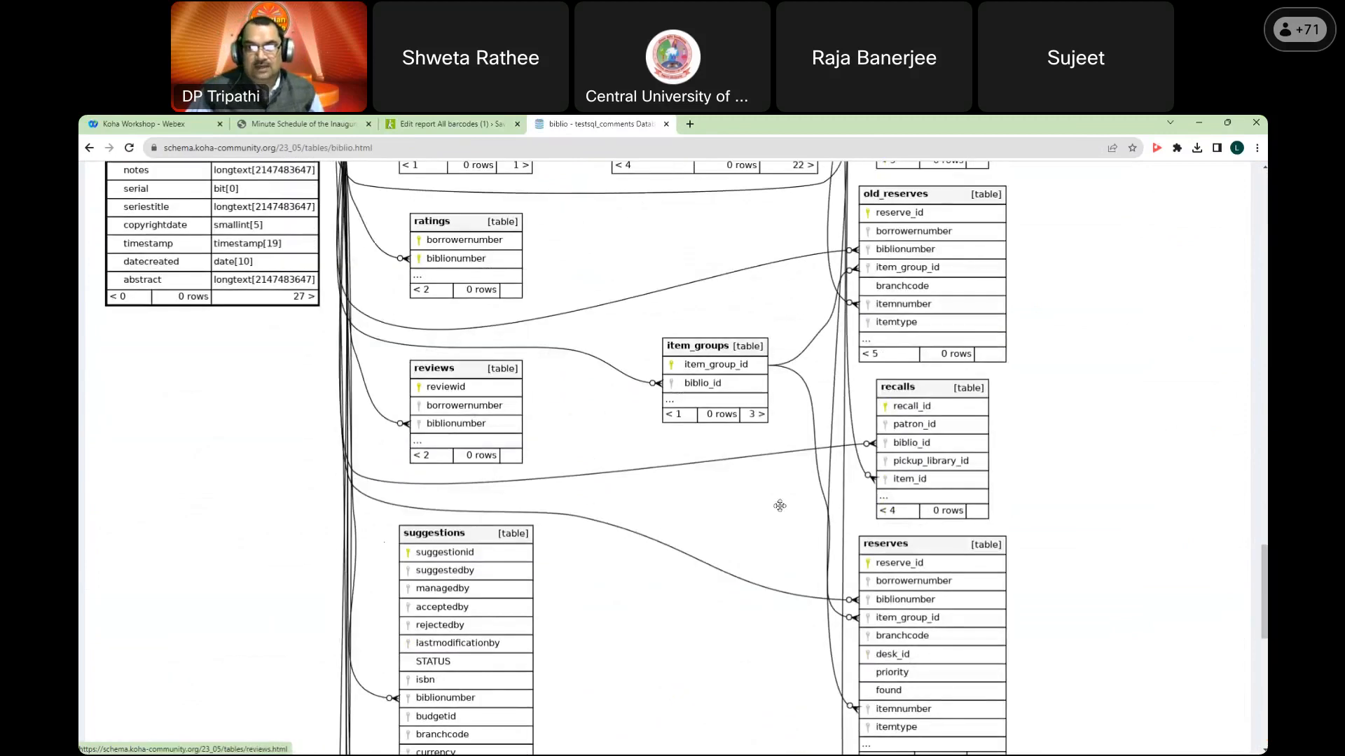
scroll(779, 505, down, 10)
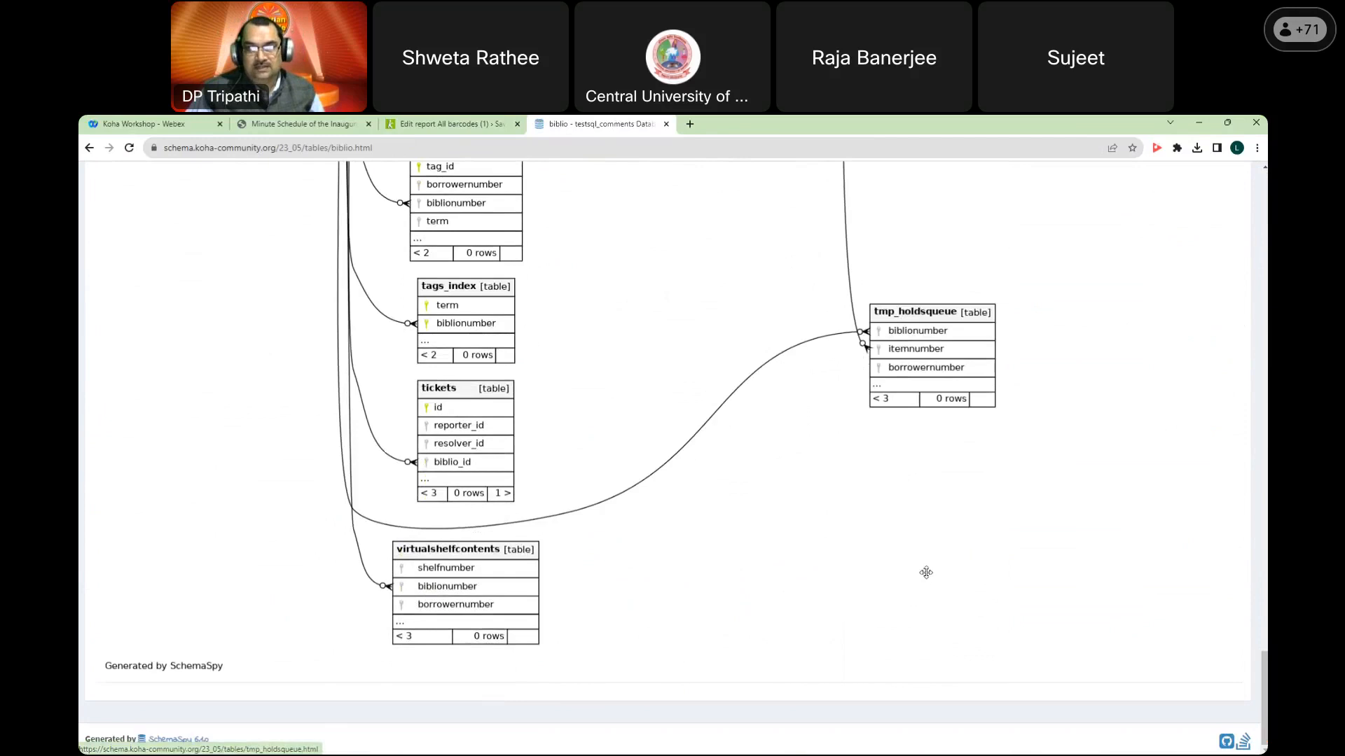
scroll(921, 557, up, 15)
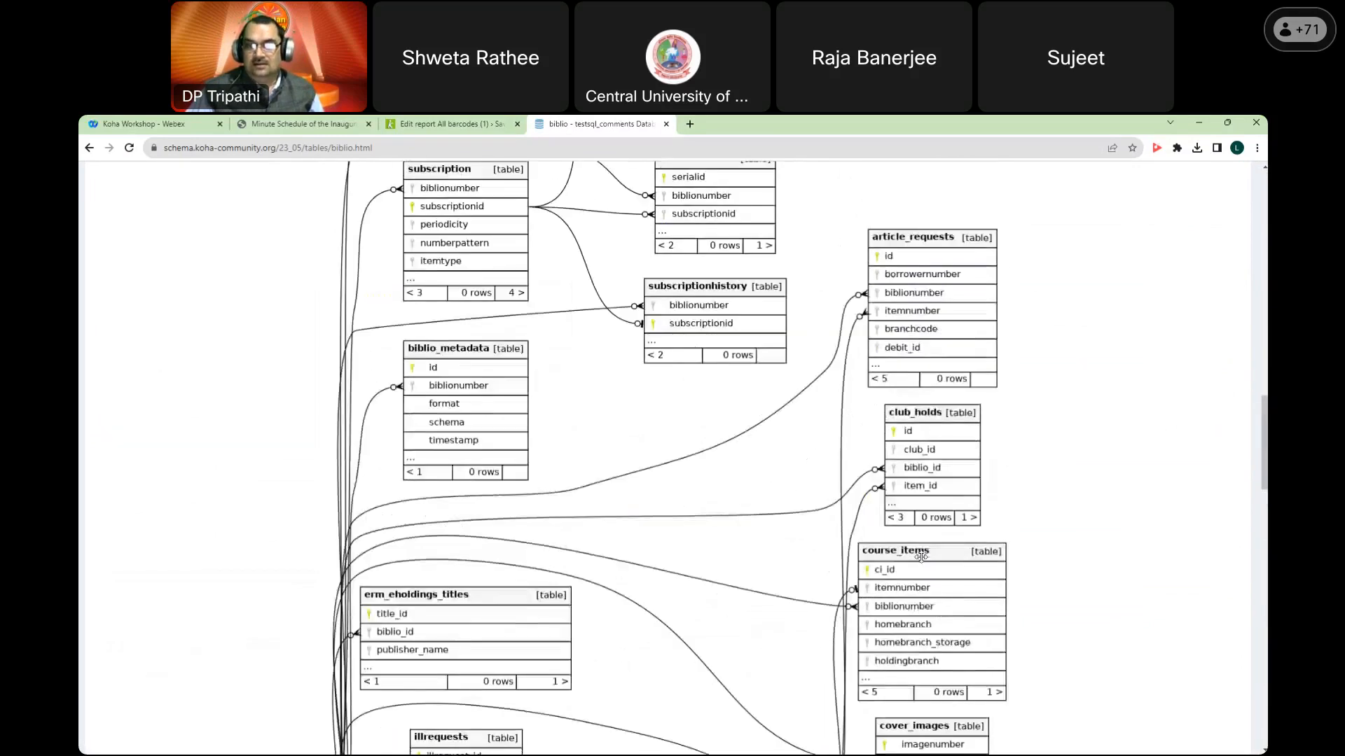
scroll(921, 557, up, 6)
scroll(921, 557, down, 9)
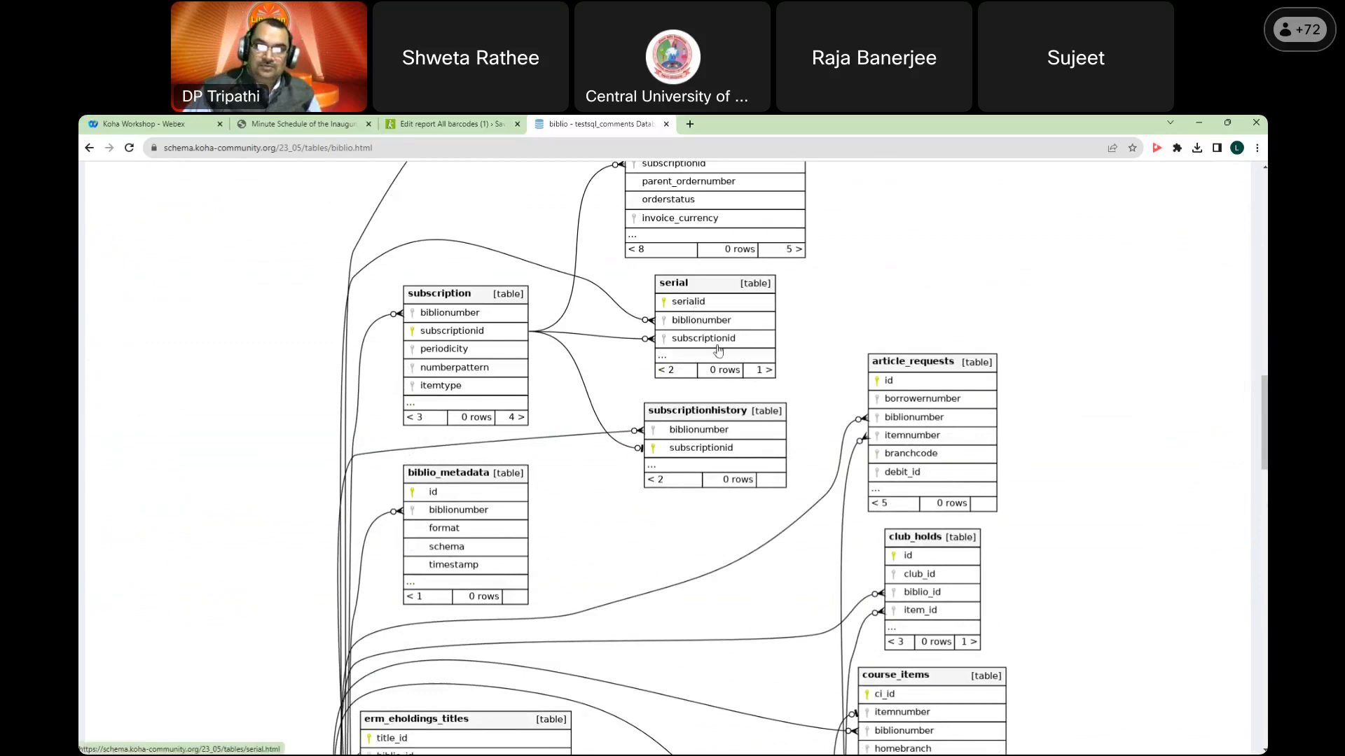
scroll(714, 413, up, 3)
click(448, 124)
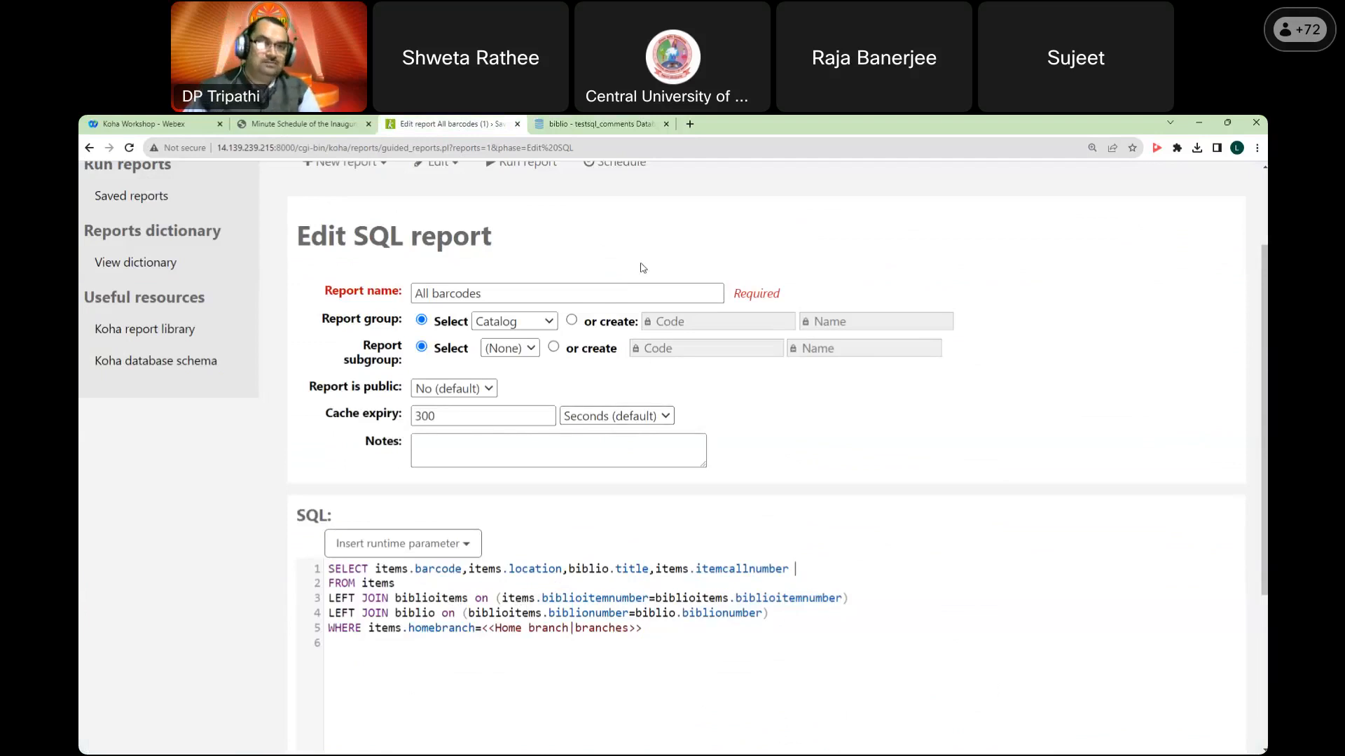
Step: Review more of the biblio diagram before returning to the Edit report tab
click(601, 124)
scroll(588, 489, down, 3)
scroll(588, 490, down, 6)
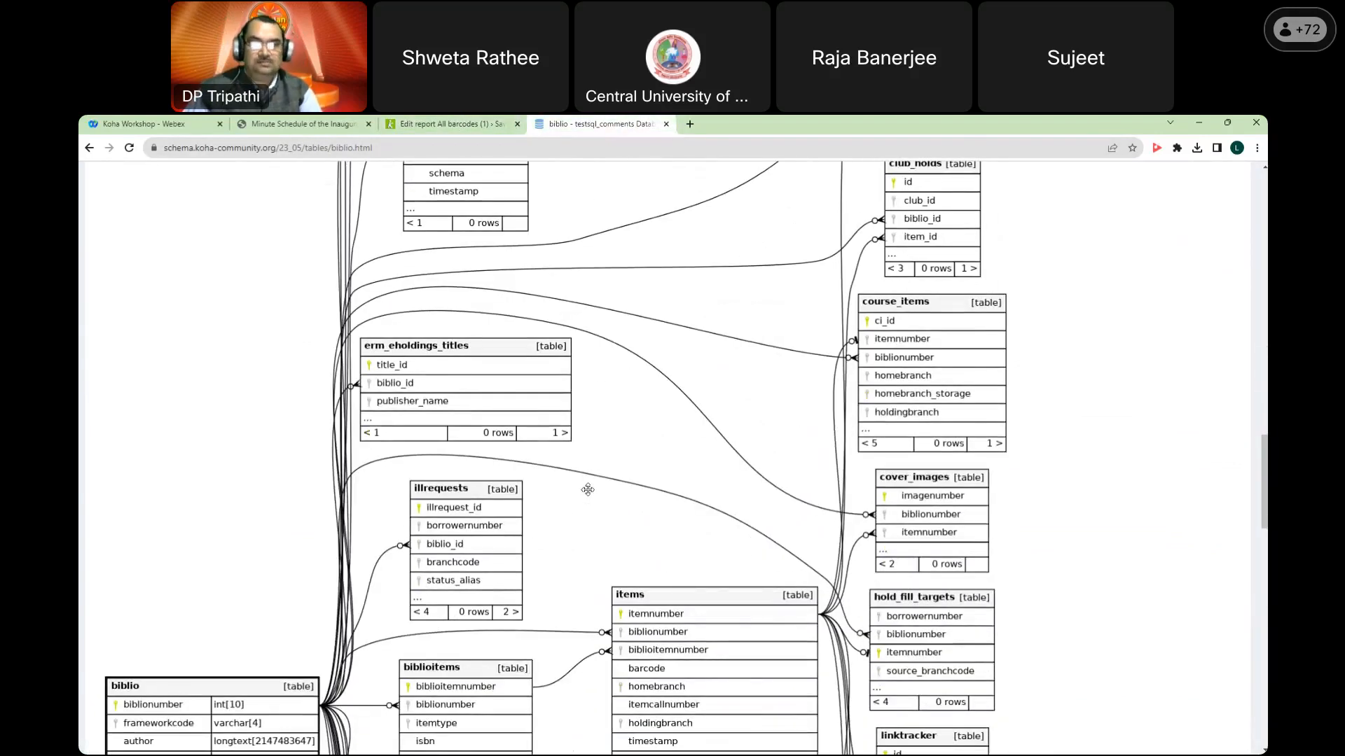
scroll(588, 489, down, 3)
scroll(589, 493, down, 2)
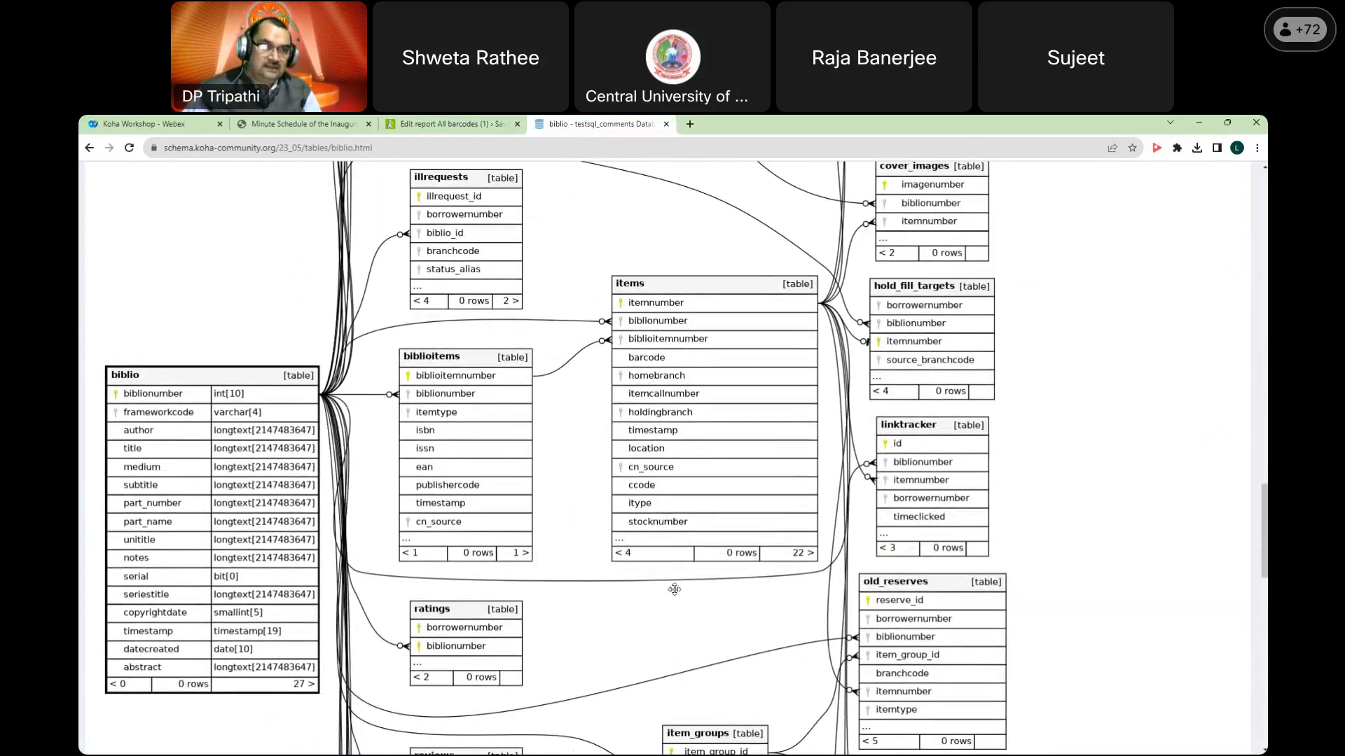
scroll(804, 509, down, 4)
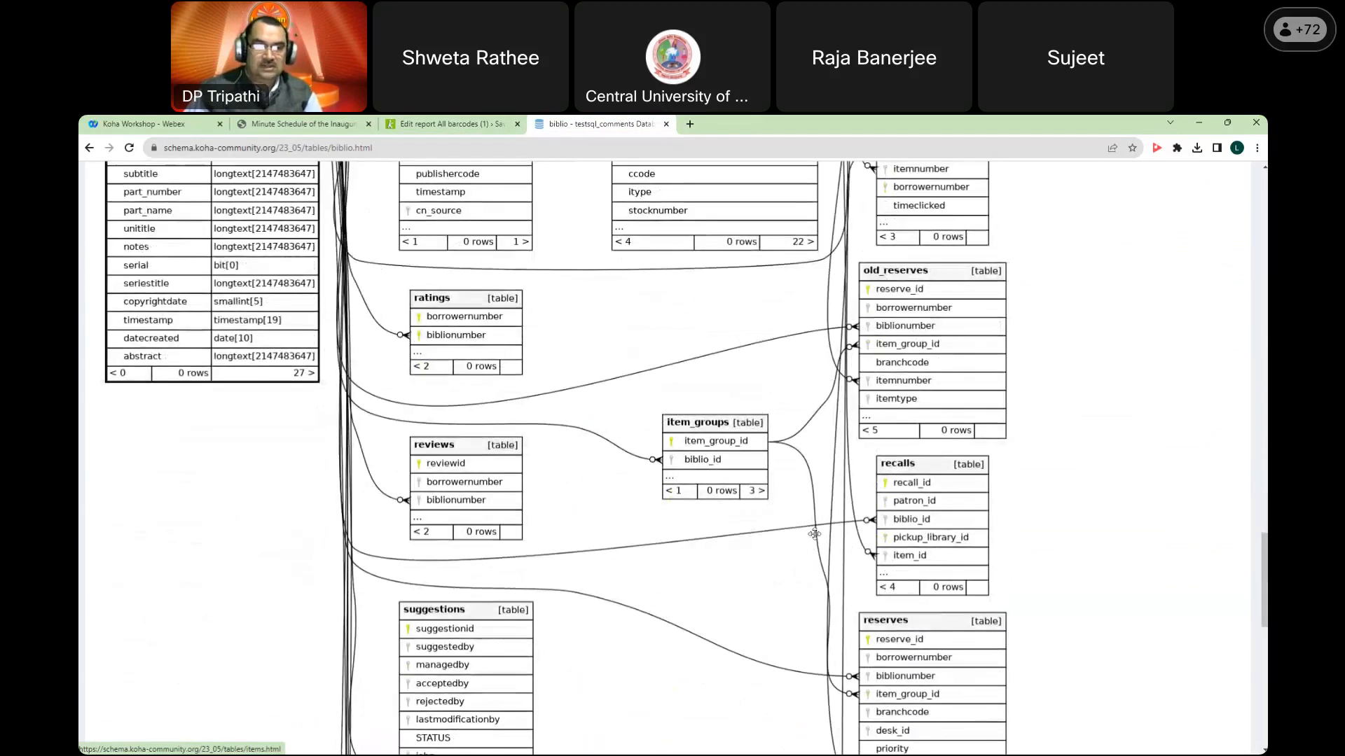
click(458, 123)
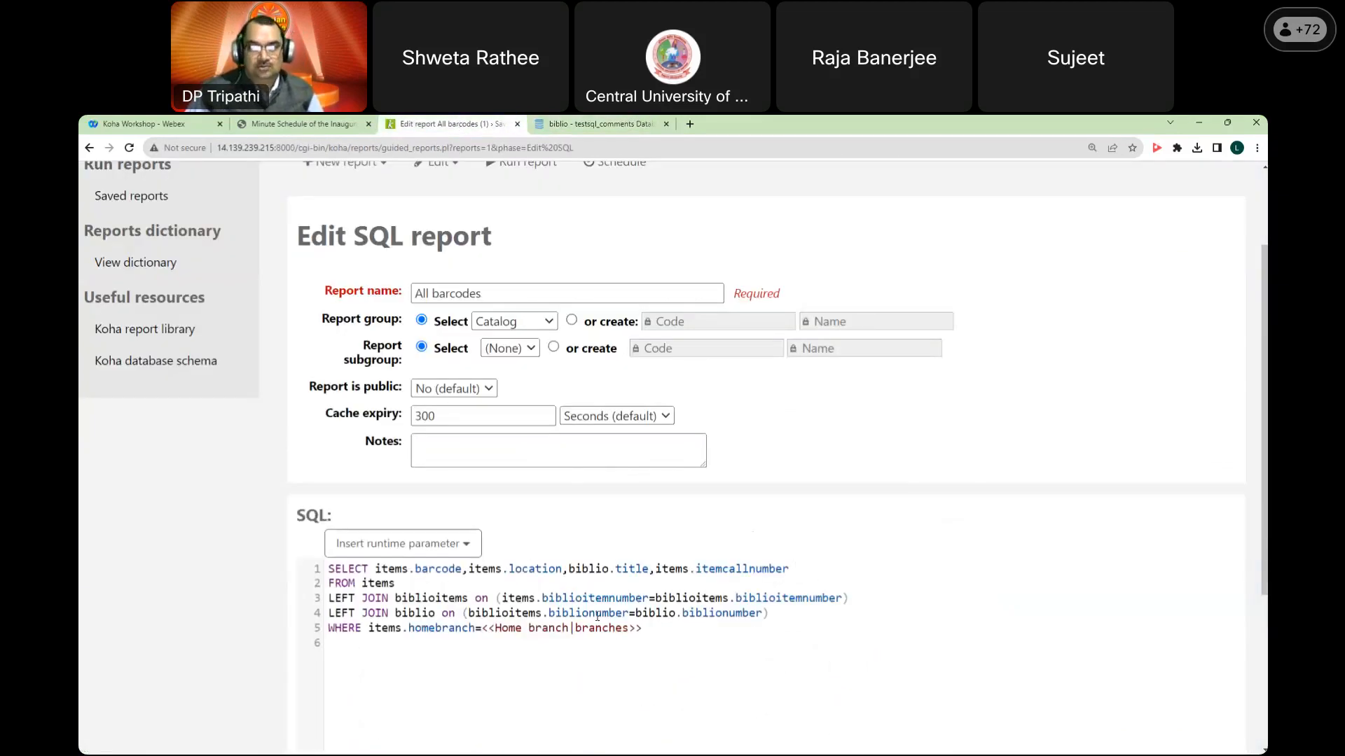
Step: Close the biblio schema tab
scroll(579, 615, up, 2)
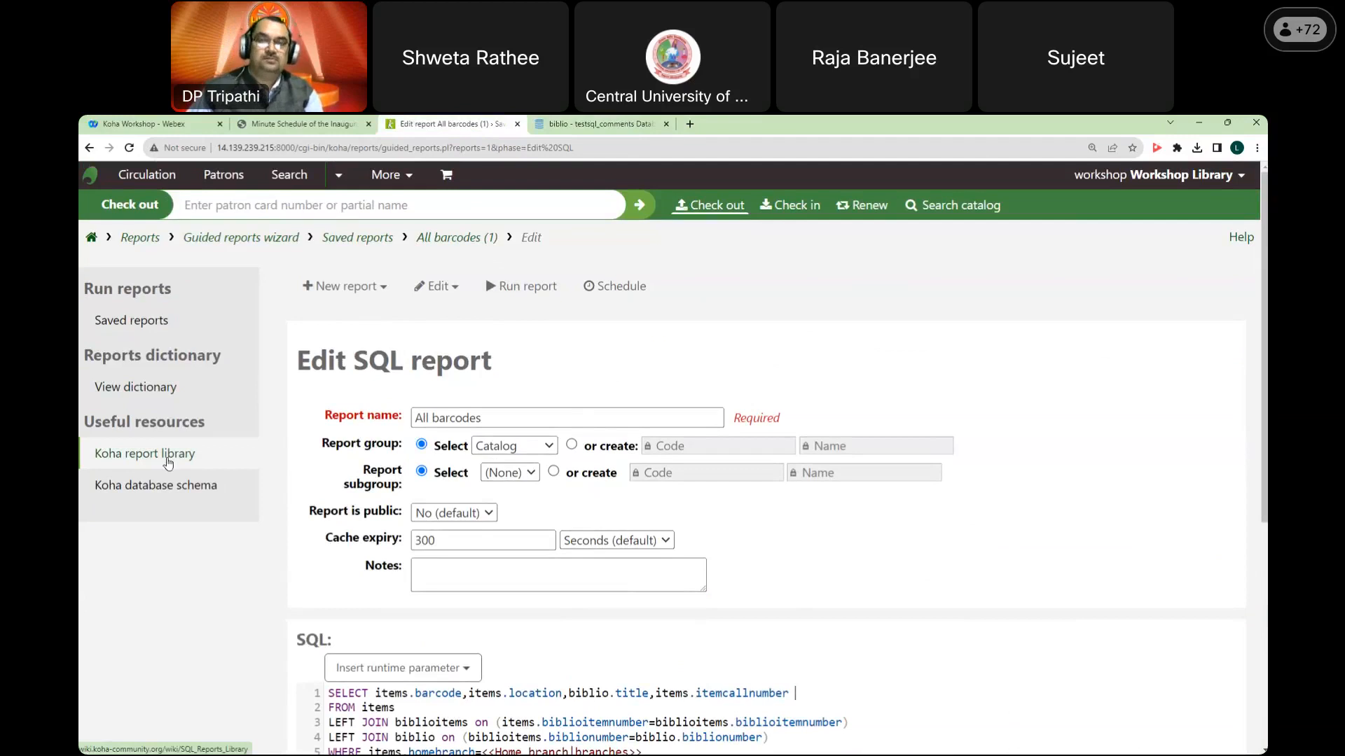
click(666, 125)
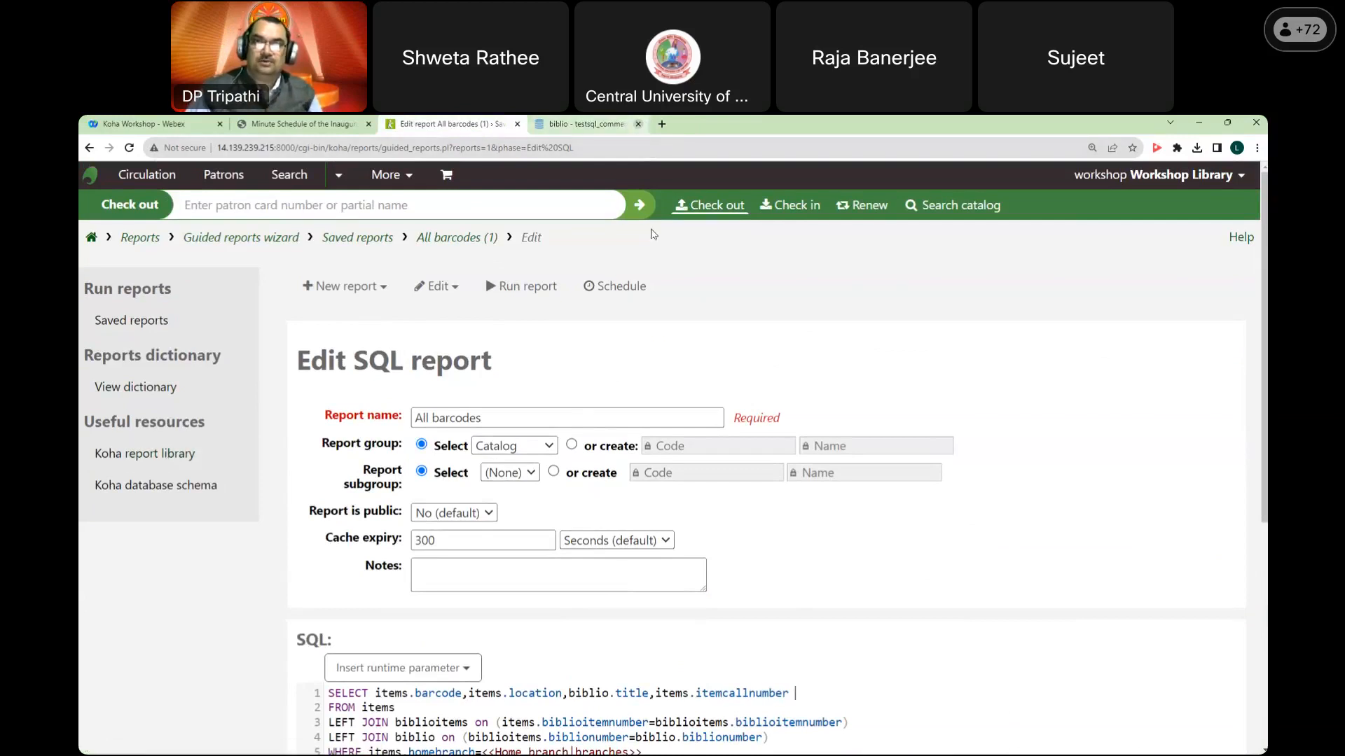
scroll(560, 610, down, 3)
scroll(594, 630, up, 3)
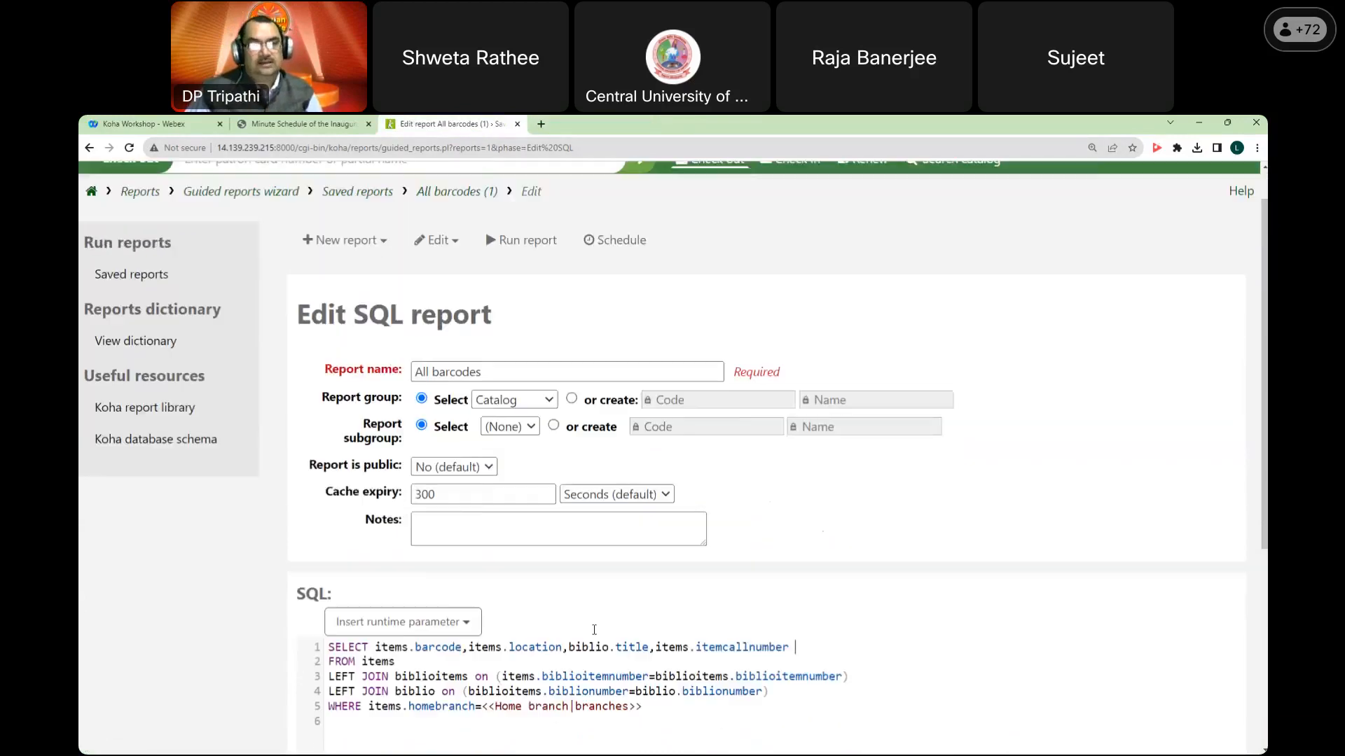
scroll(594, 630, up, 1)
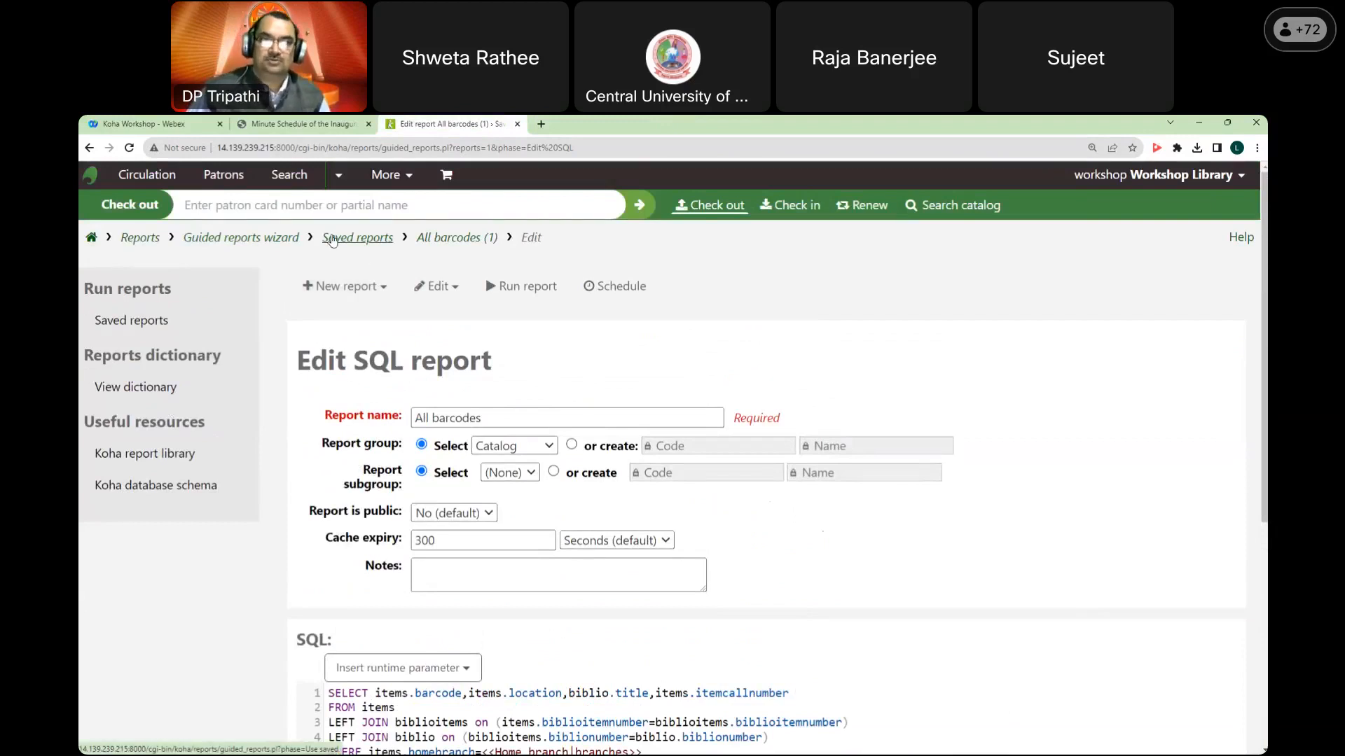
Step: Start a new guided report from the Reports home and open the module list
click(126, 241)
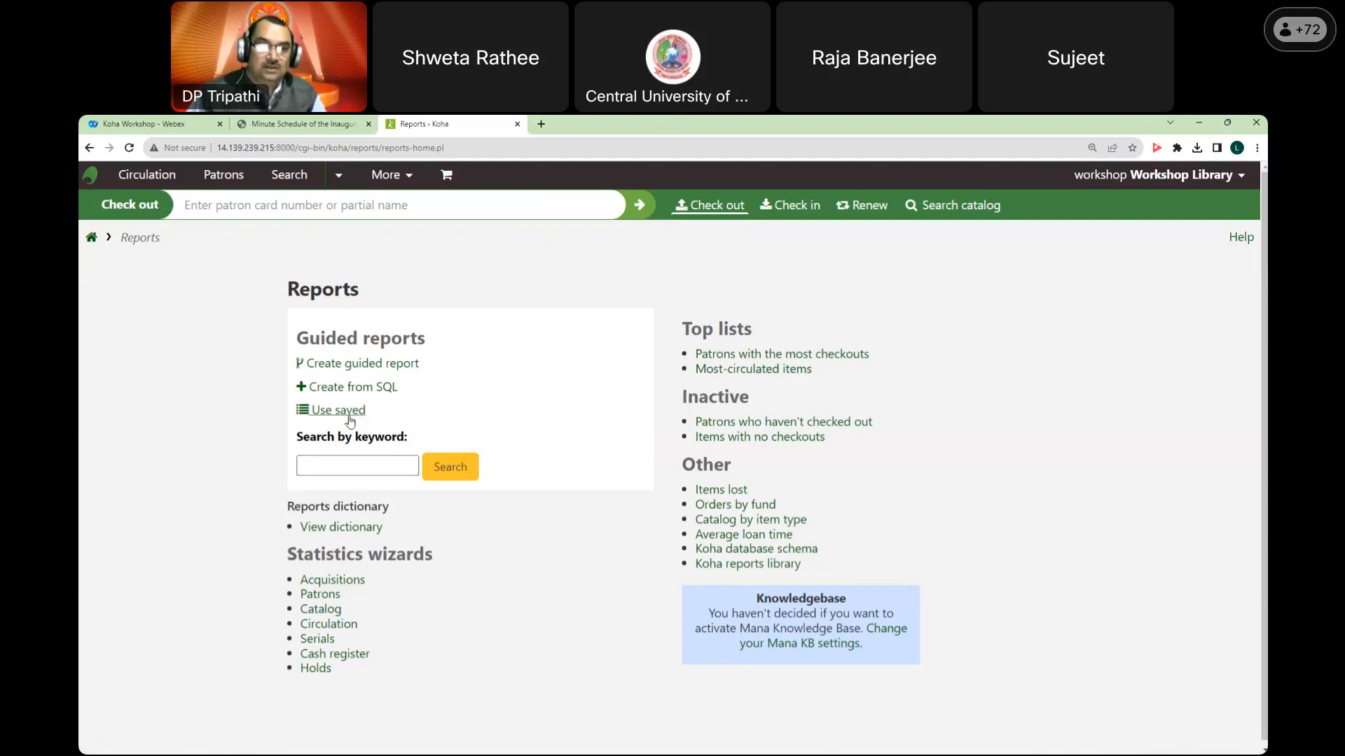
click(380, 370)
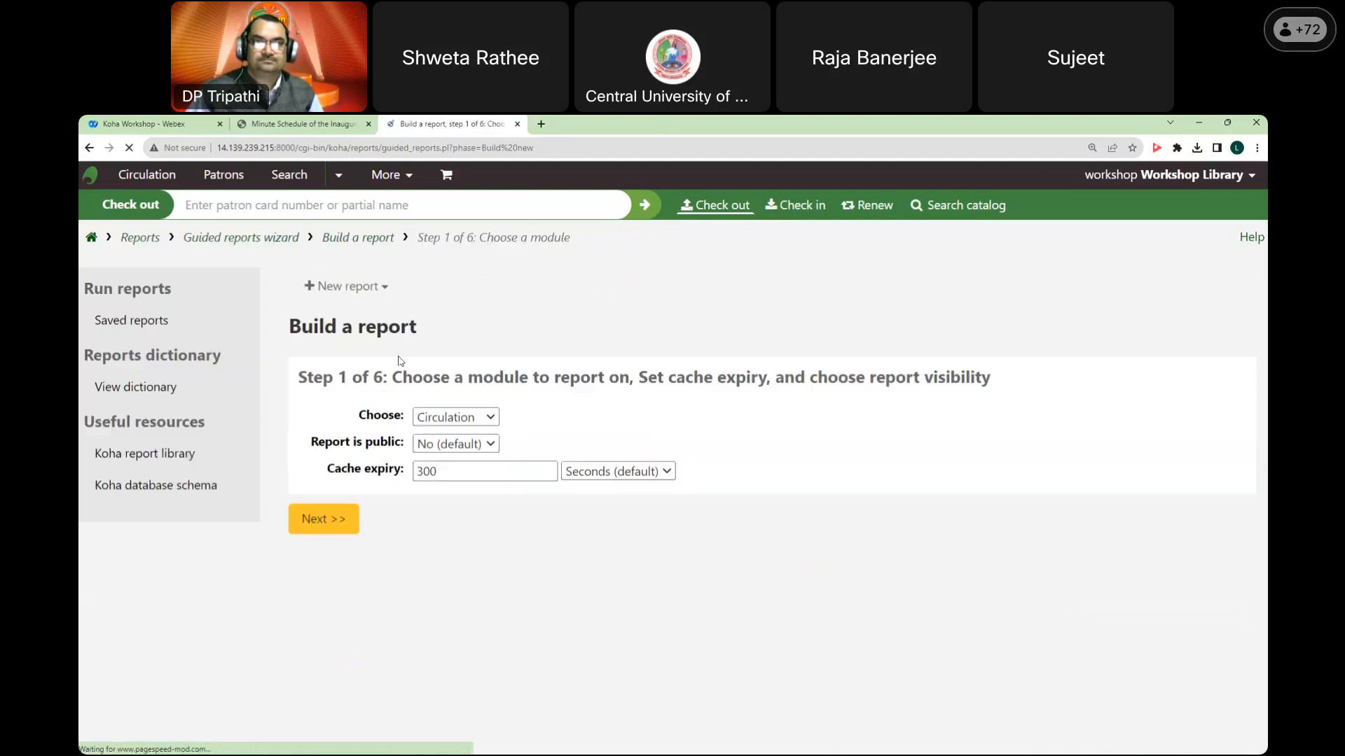
click(474, 418)
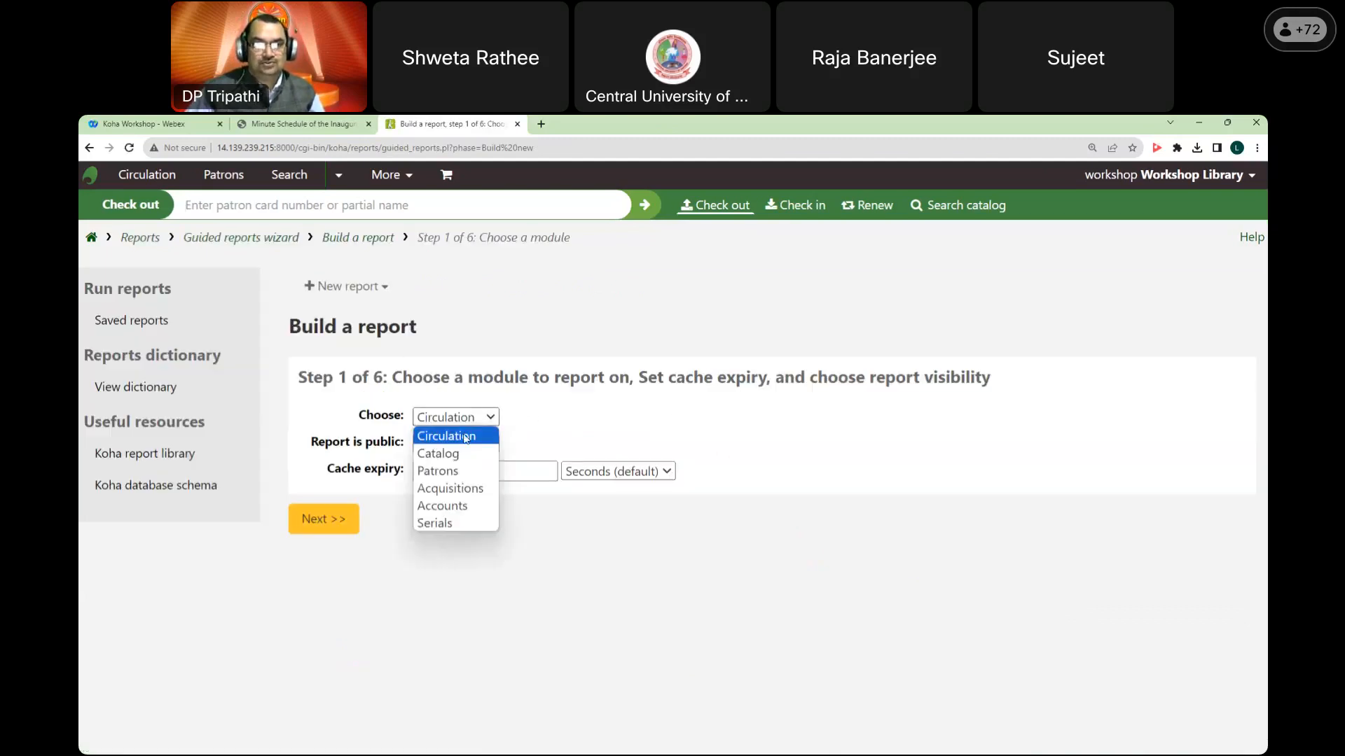
Step: Set the guided report's module to Catalog and report type to Tabular
click(455, 455)
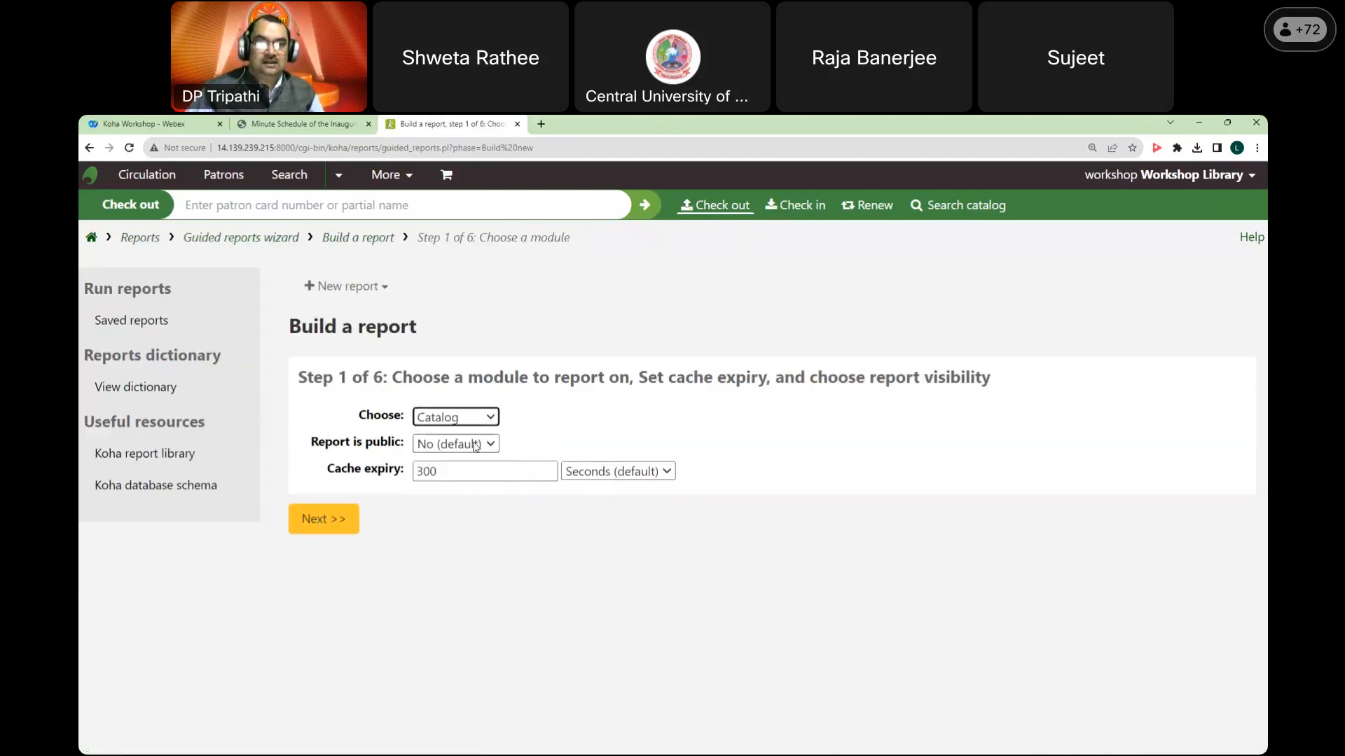
click(450, 420)
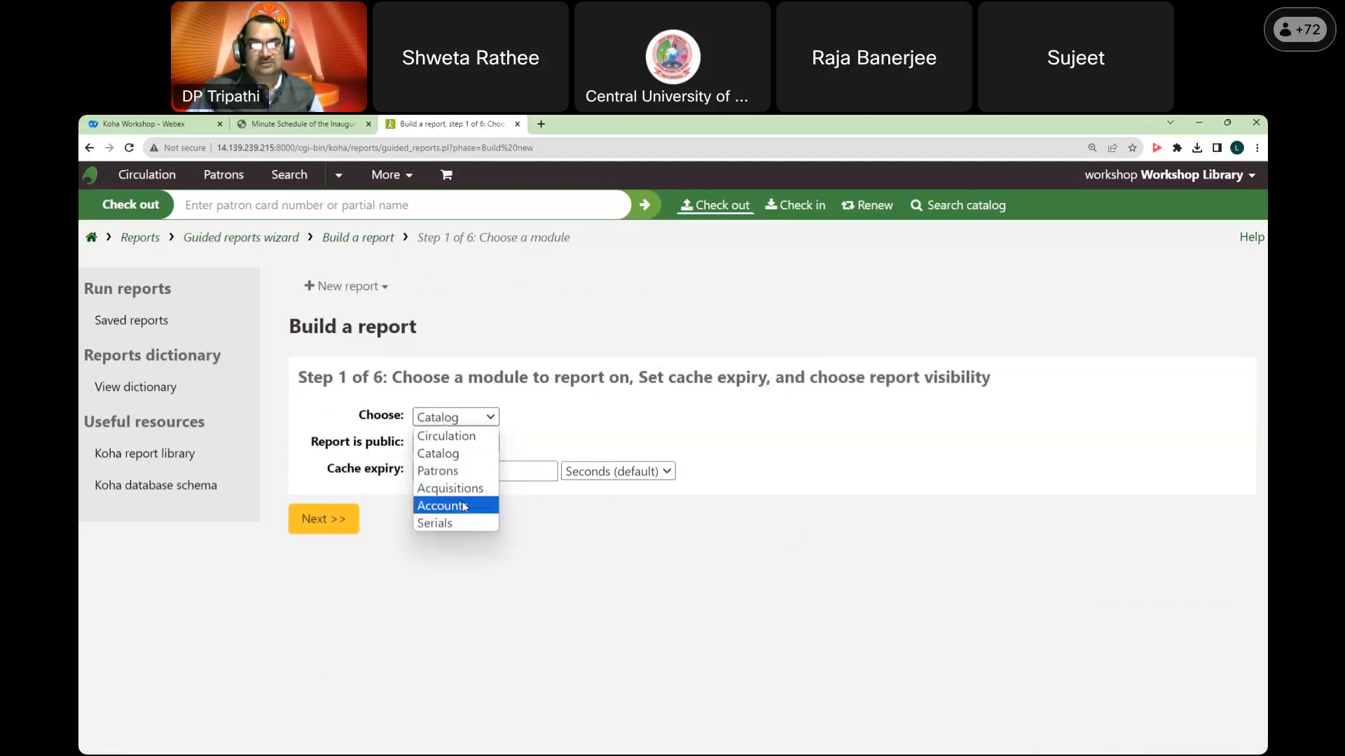
click(466, 456)
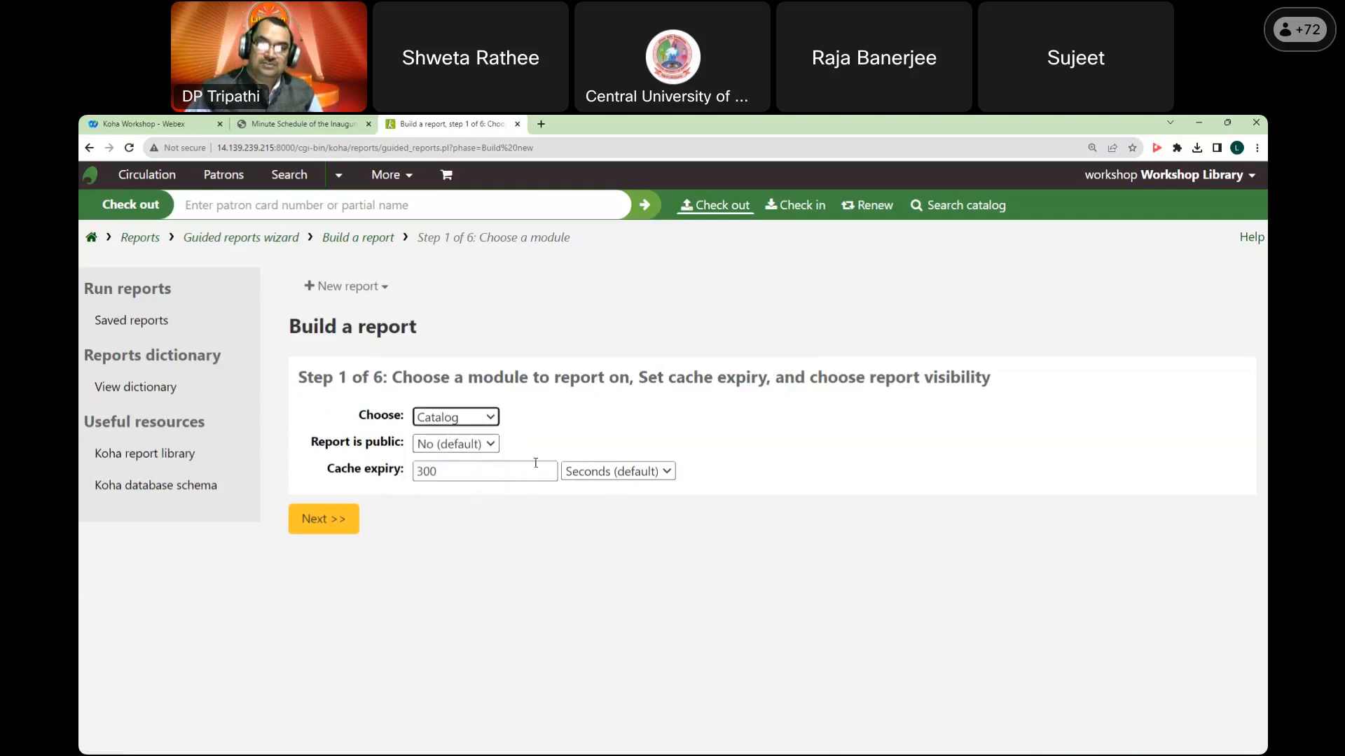
click(343, 525)
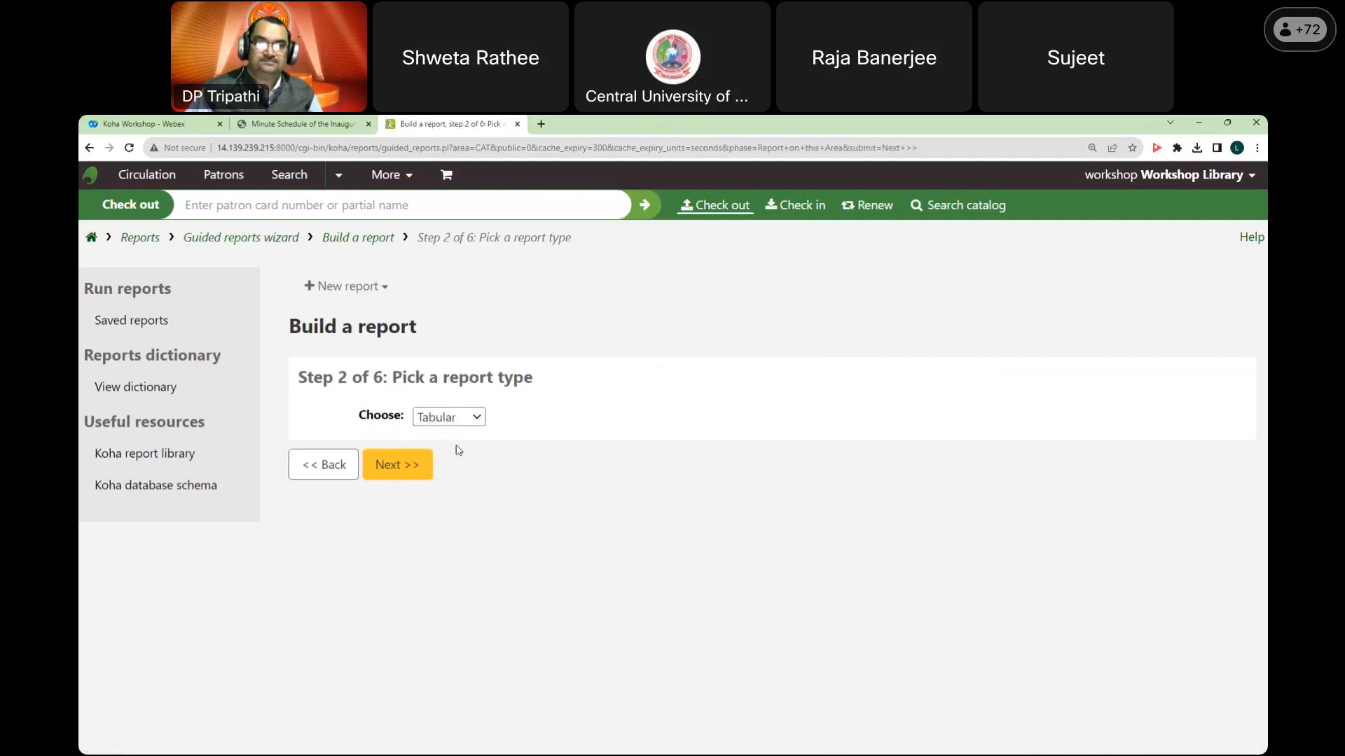
click(469, 417)
click(451, 438)
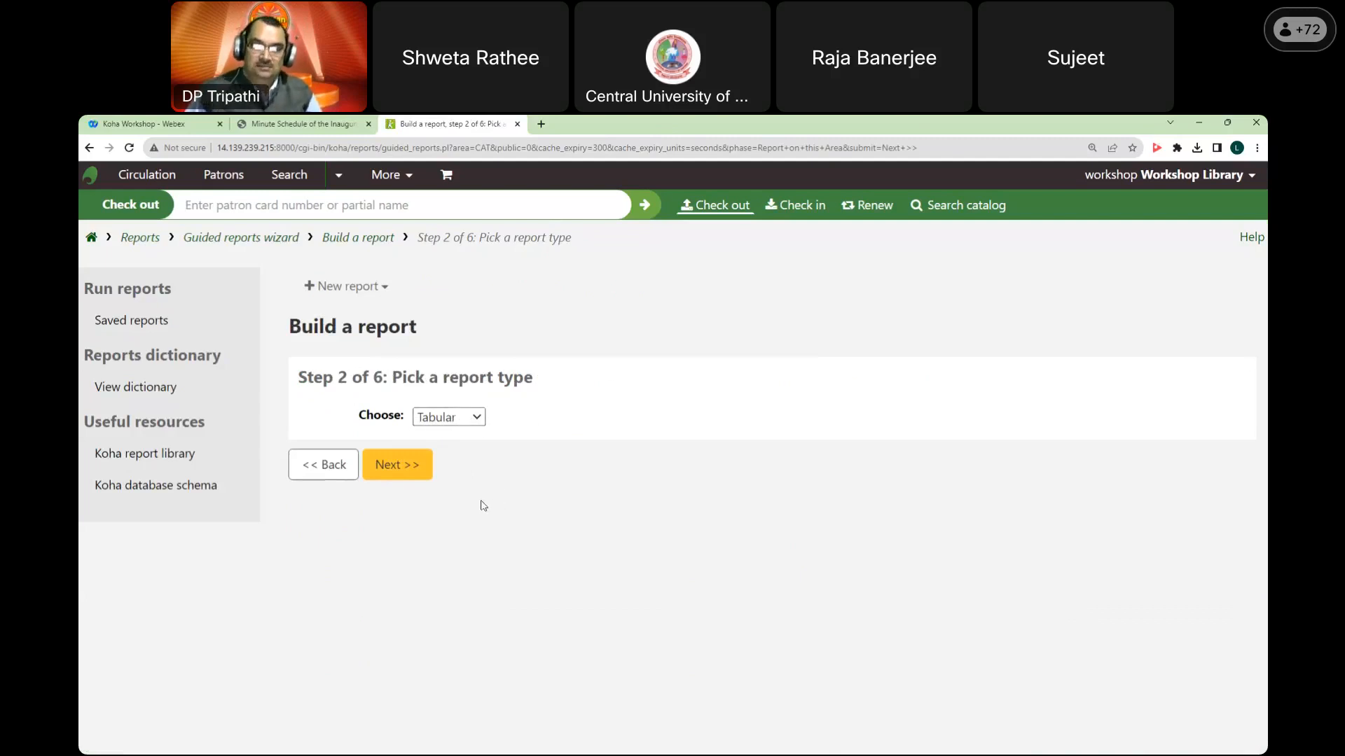
click(412, 465)
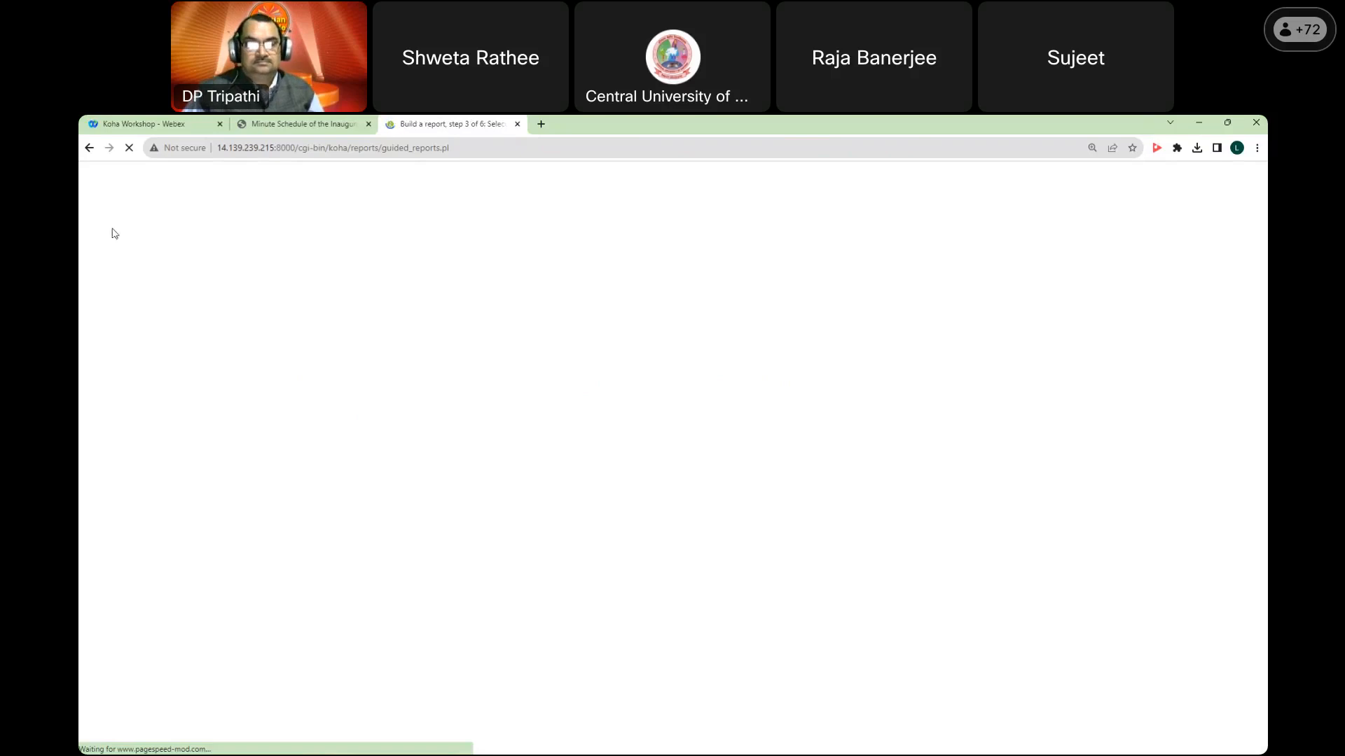
Step: Stop and reload the stalled column-selection page, confirming form resubmission
click(129, 149)
click(129, 149)
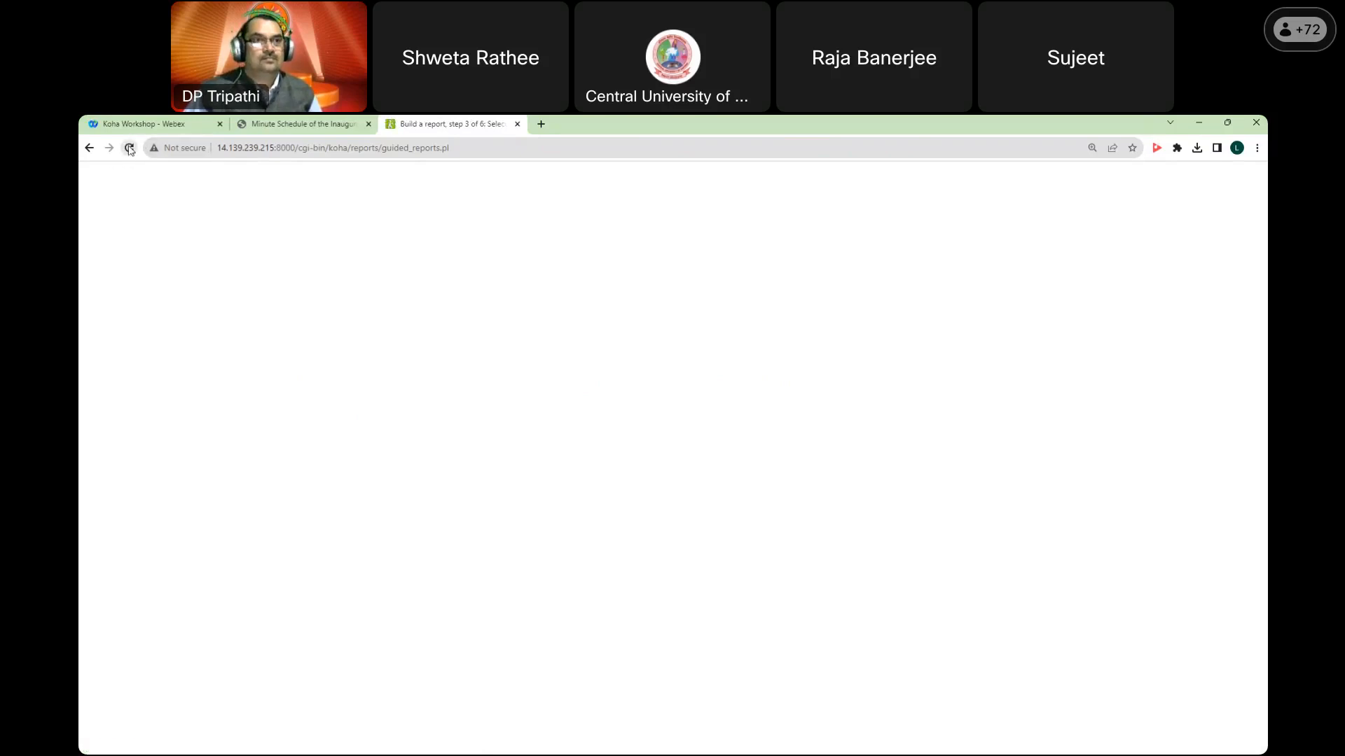
click(721, 245)
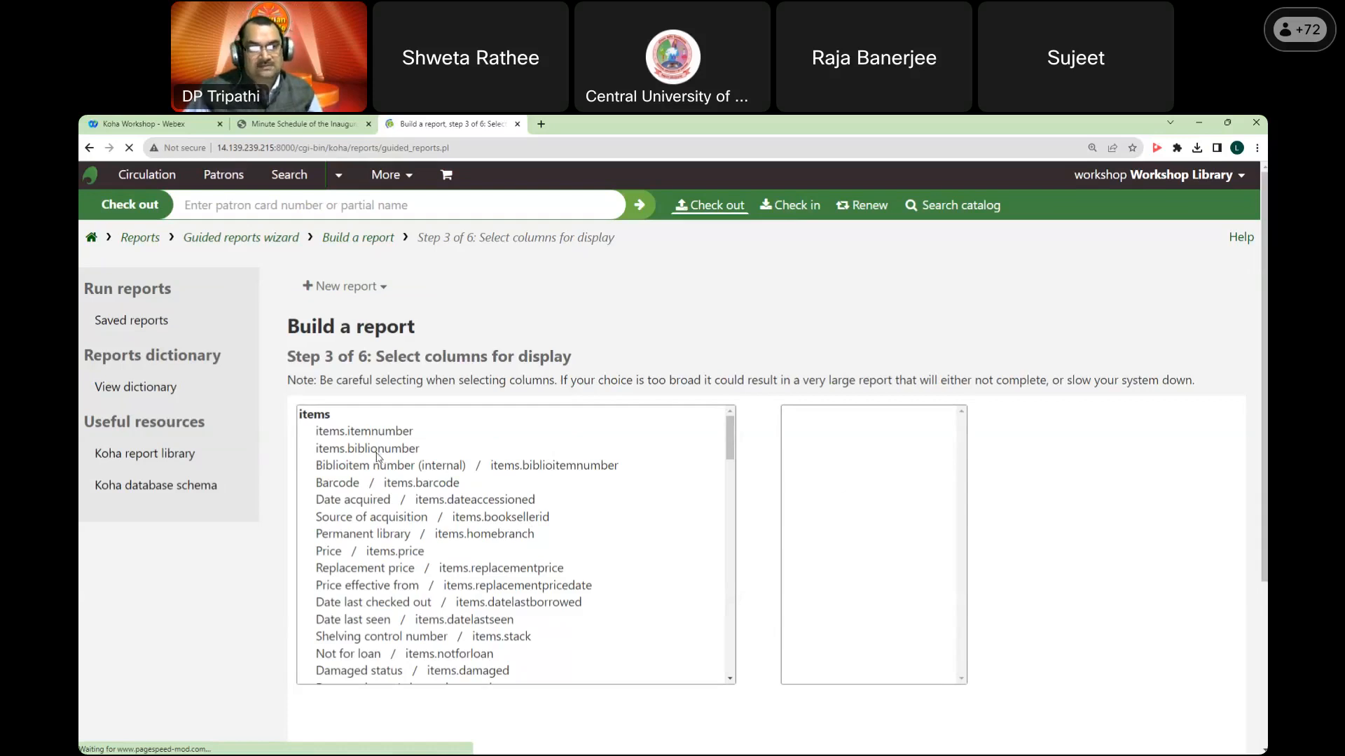
Step: Select the items.barcode column and try adding it to the report
click(385, 484)
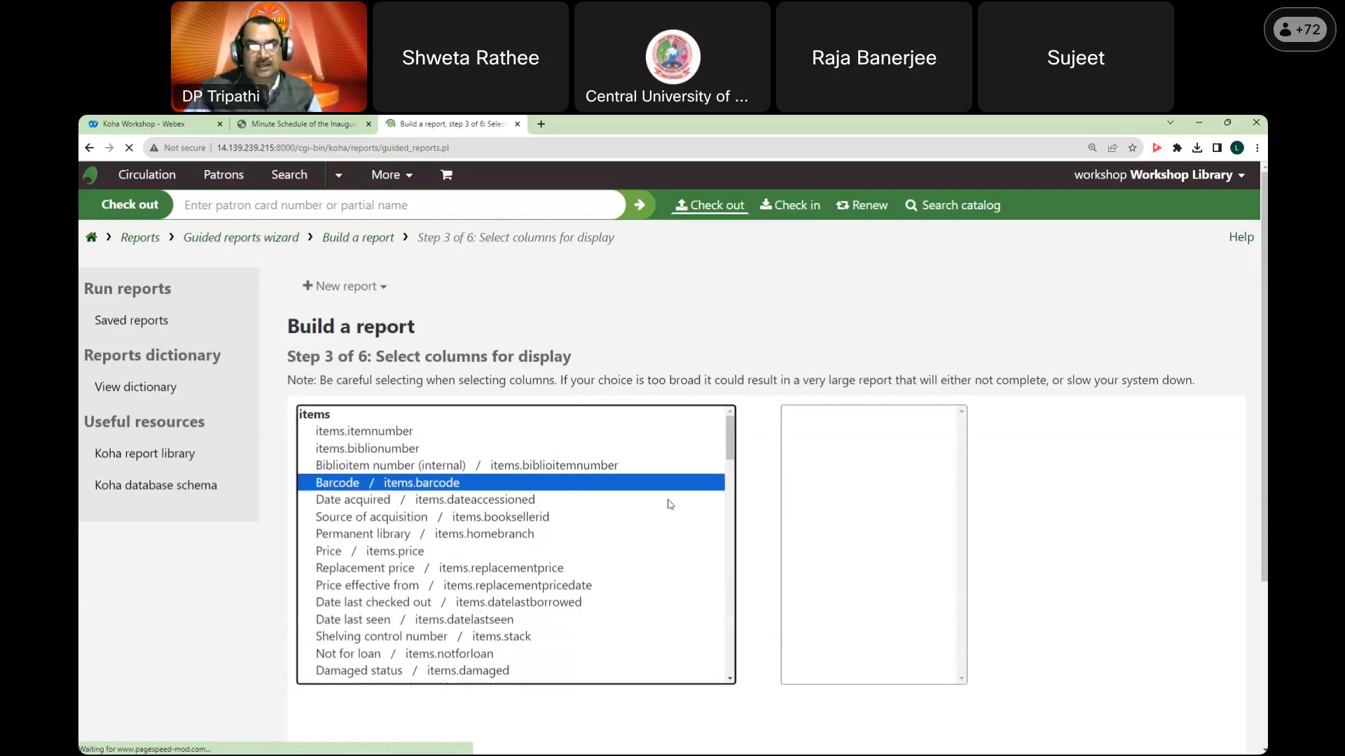
scroll(723, 498, down, 4)
scroll(630, 526, up, 4)
scroll(1103, 406, down, 2)
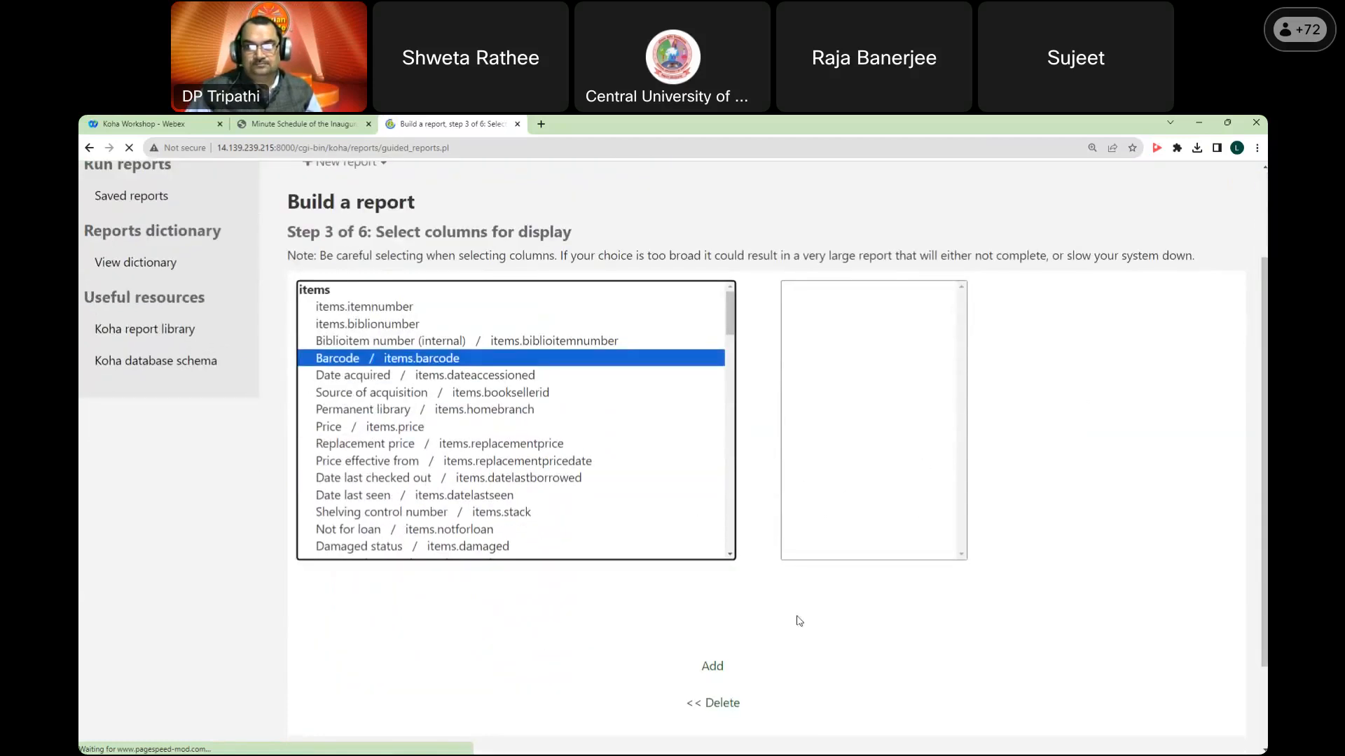
click(712, 666)
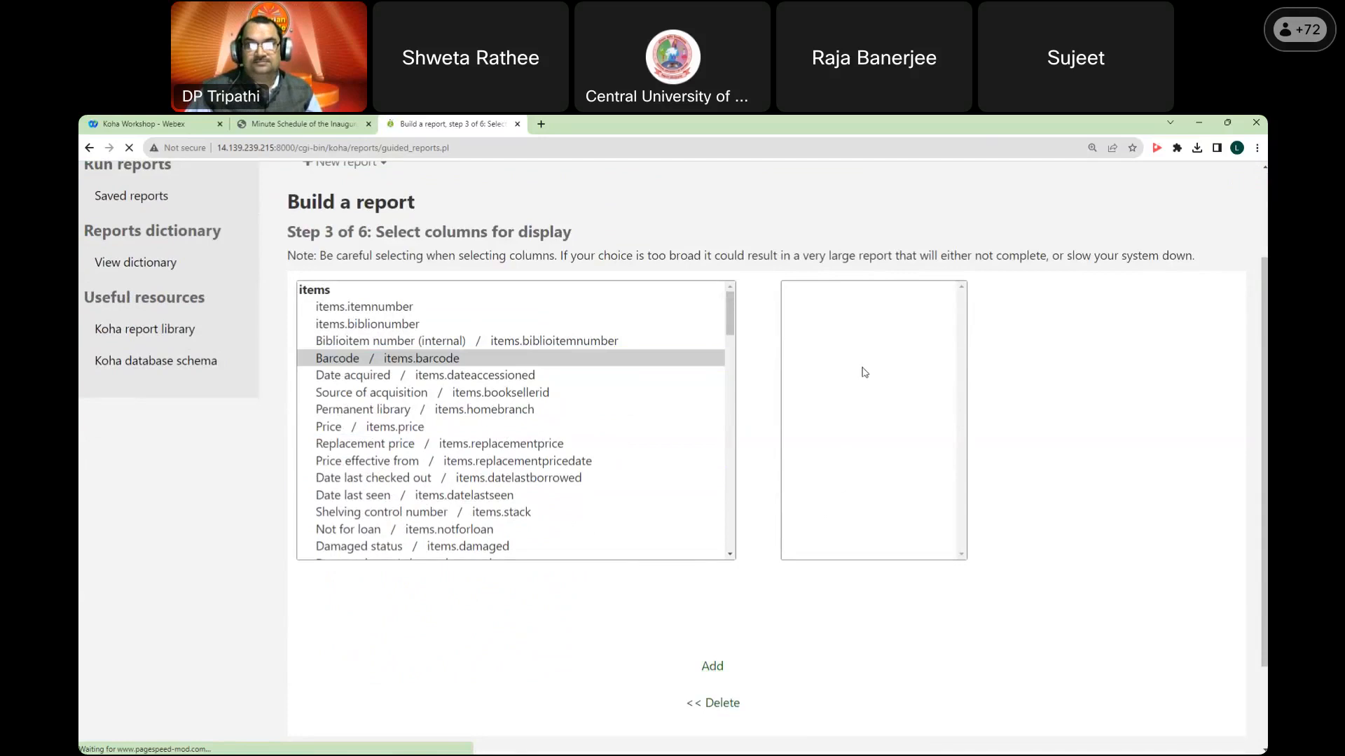
scroll(864, 372, up, 2)
scroll(686, 495, down, 1)
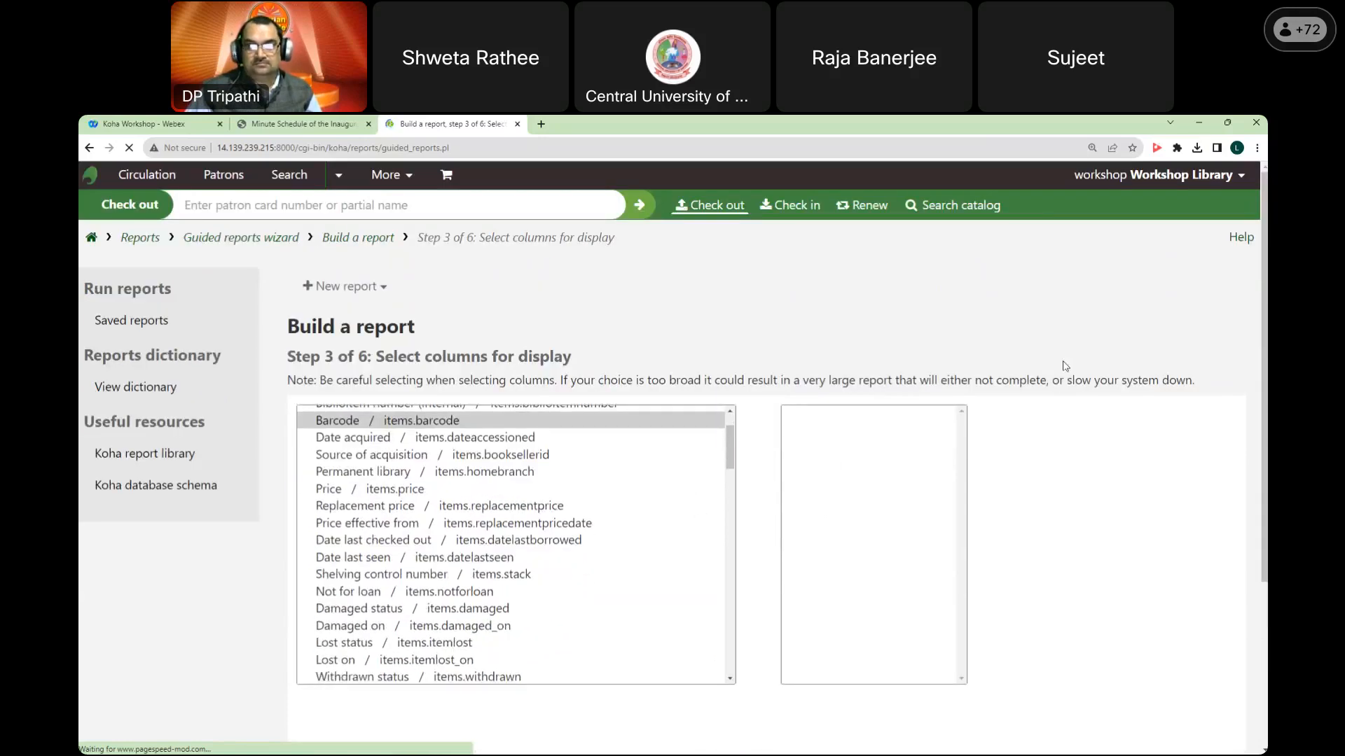
scroll(1065, 365, down, 1)
scroll(673, 452, up, 1)
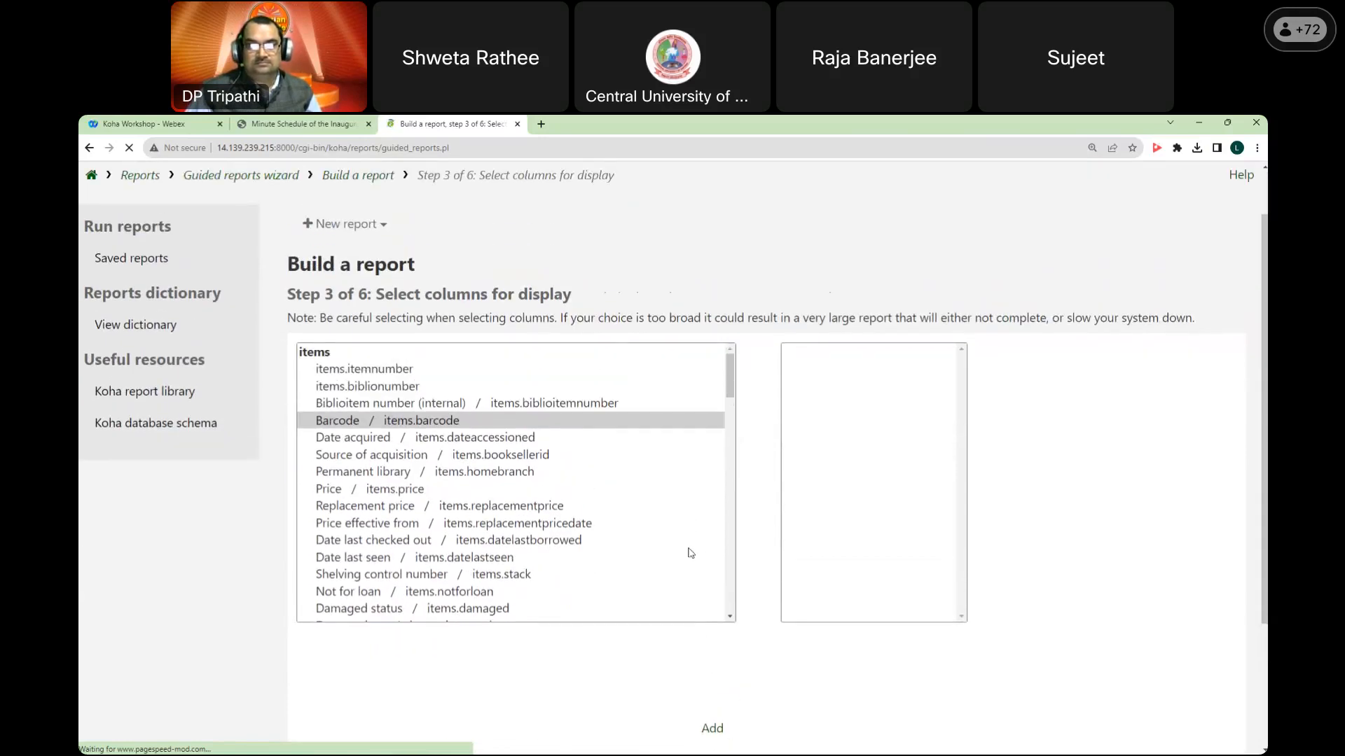
click(678, 424)
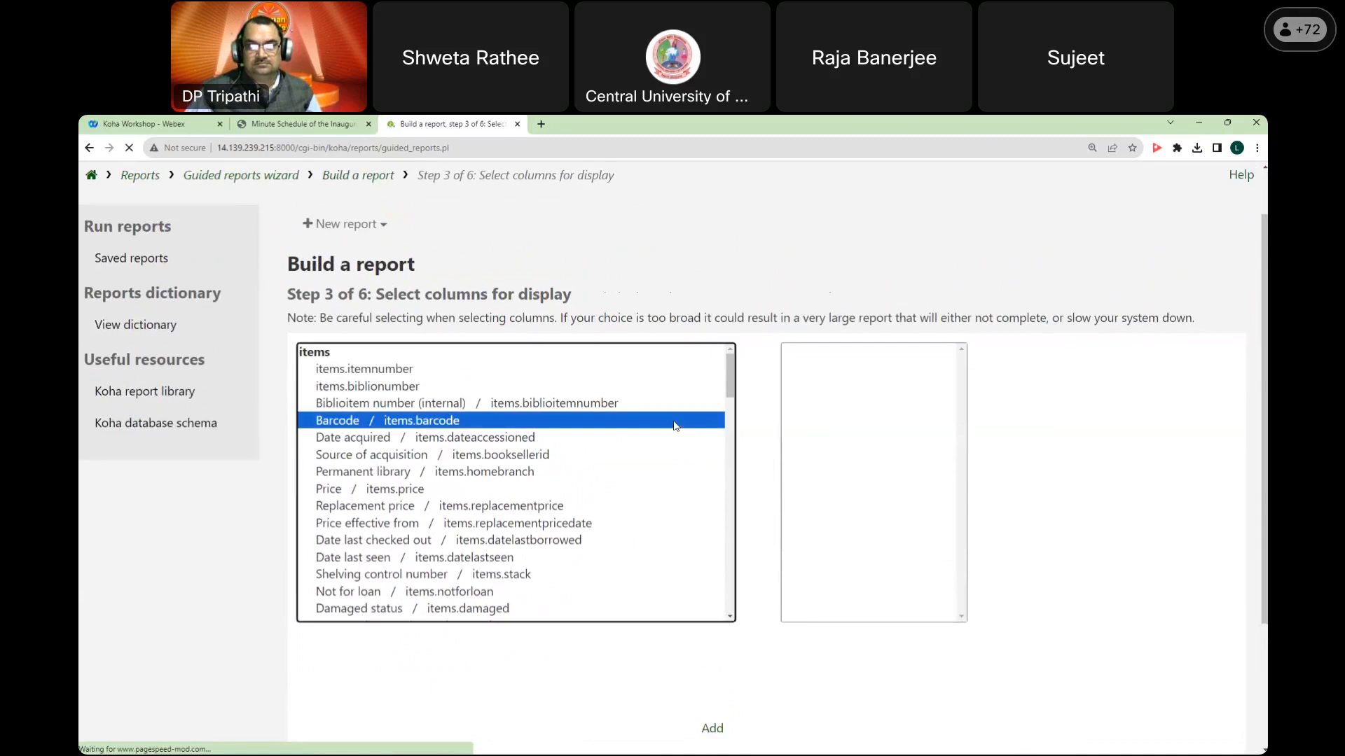
click(713, 729)
click(823, 371)
click(712, 729)
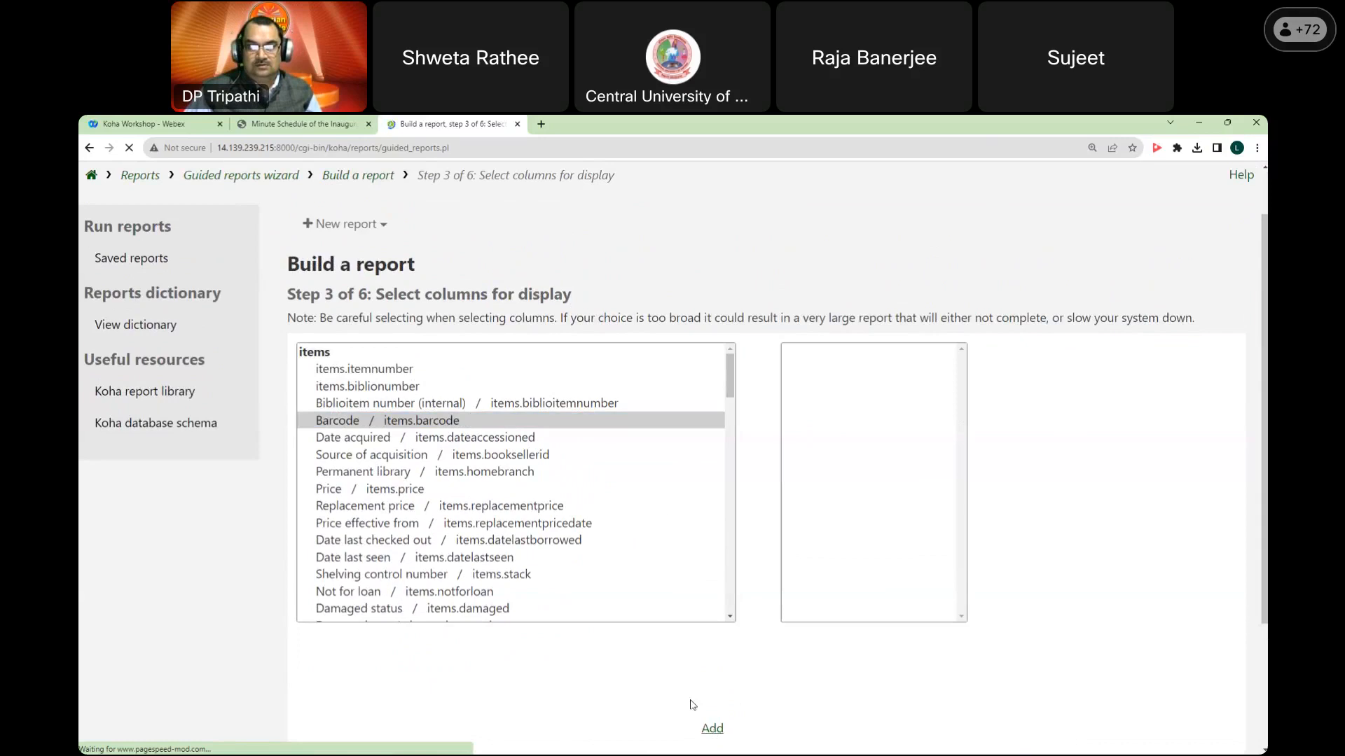
click(615, 428)
click(712, 729)
click(580, 423)
scroll(746, 681, down, 3)
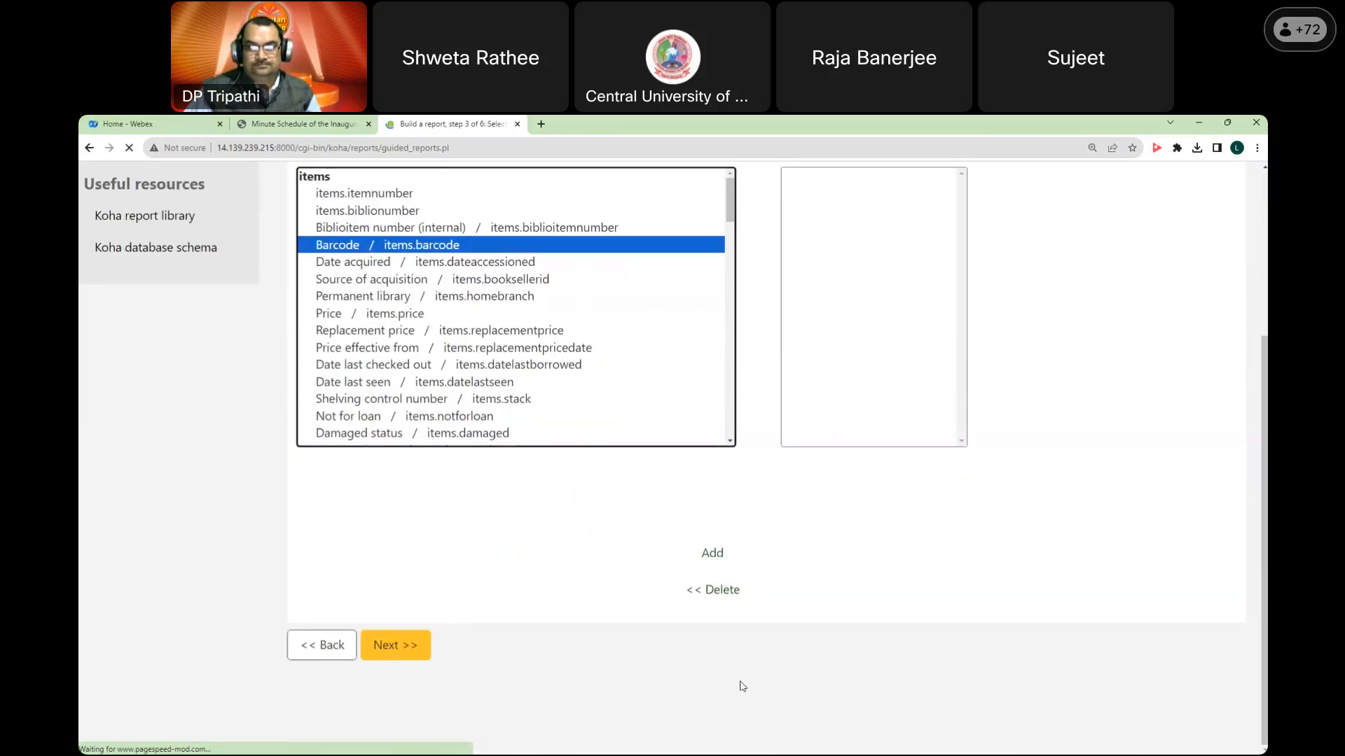
scroll(743, 683, up, 1)
click(714, 617)
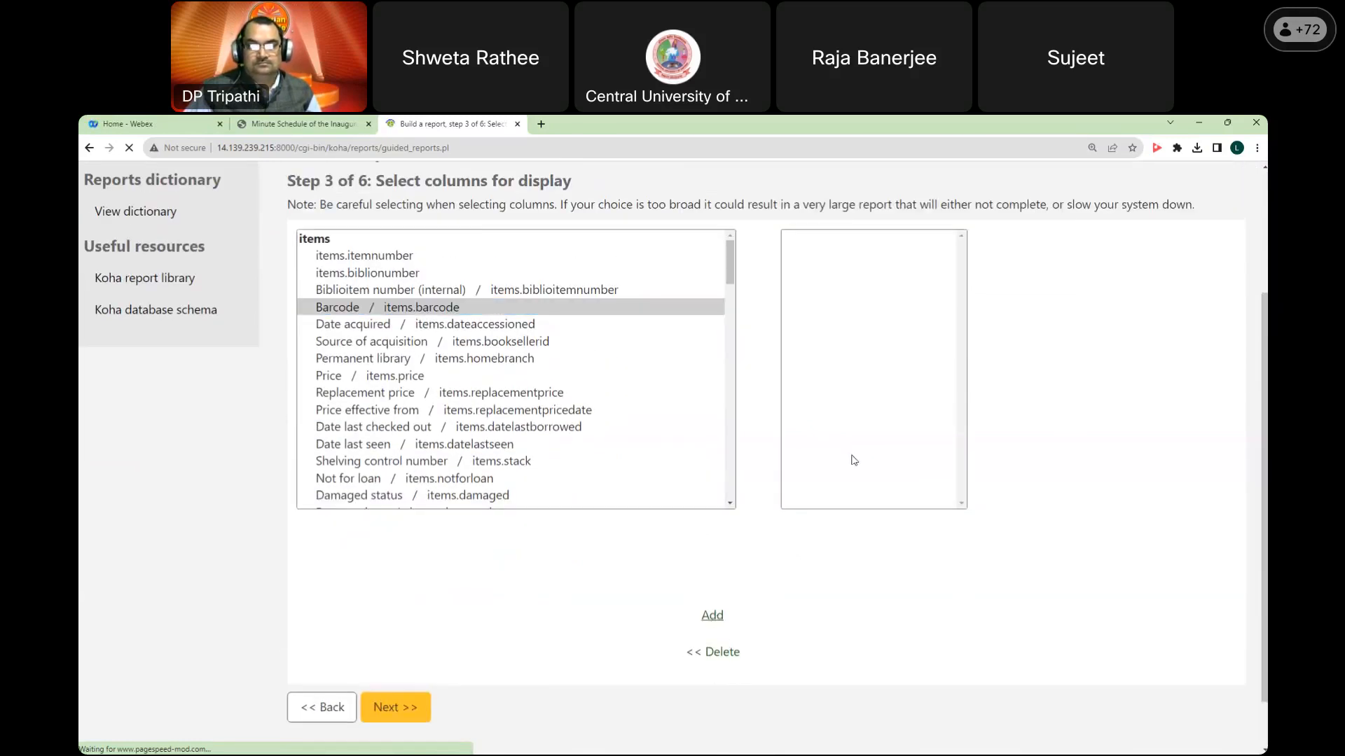
Step: Keep retrying to add Barcode while the selected-columns list stays empty, stopping the stalled load
scroll(872, 421, up, 1)
scroll(872, 421, up, 1)
click(841, 431)
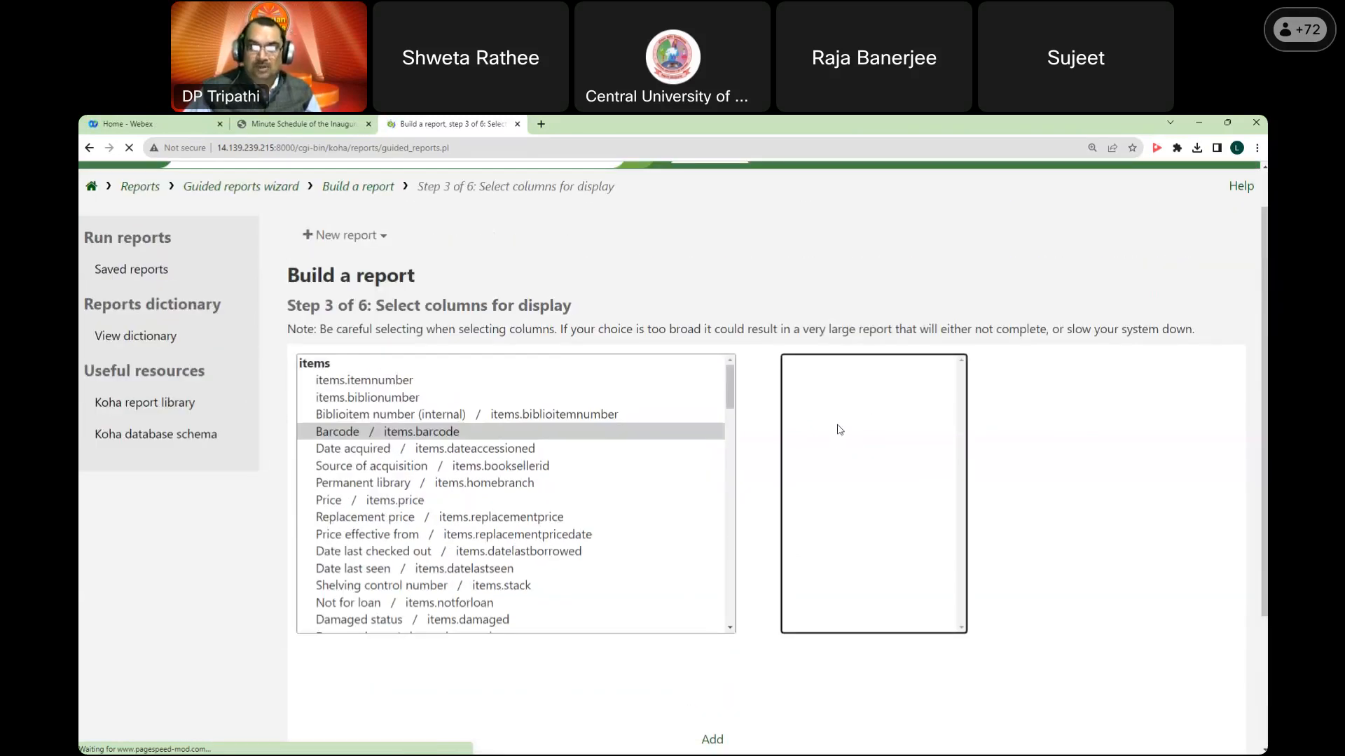
click(479, 432)
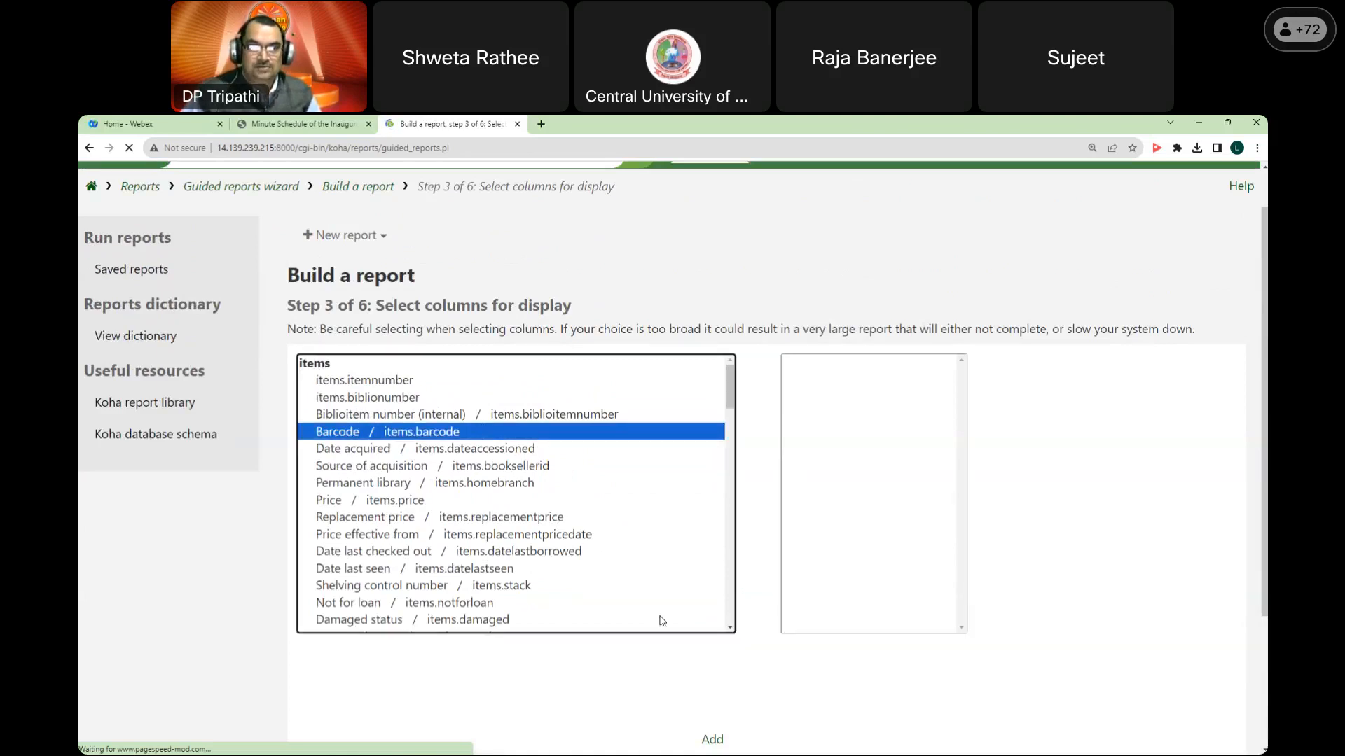
click(711, 739)
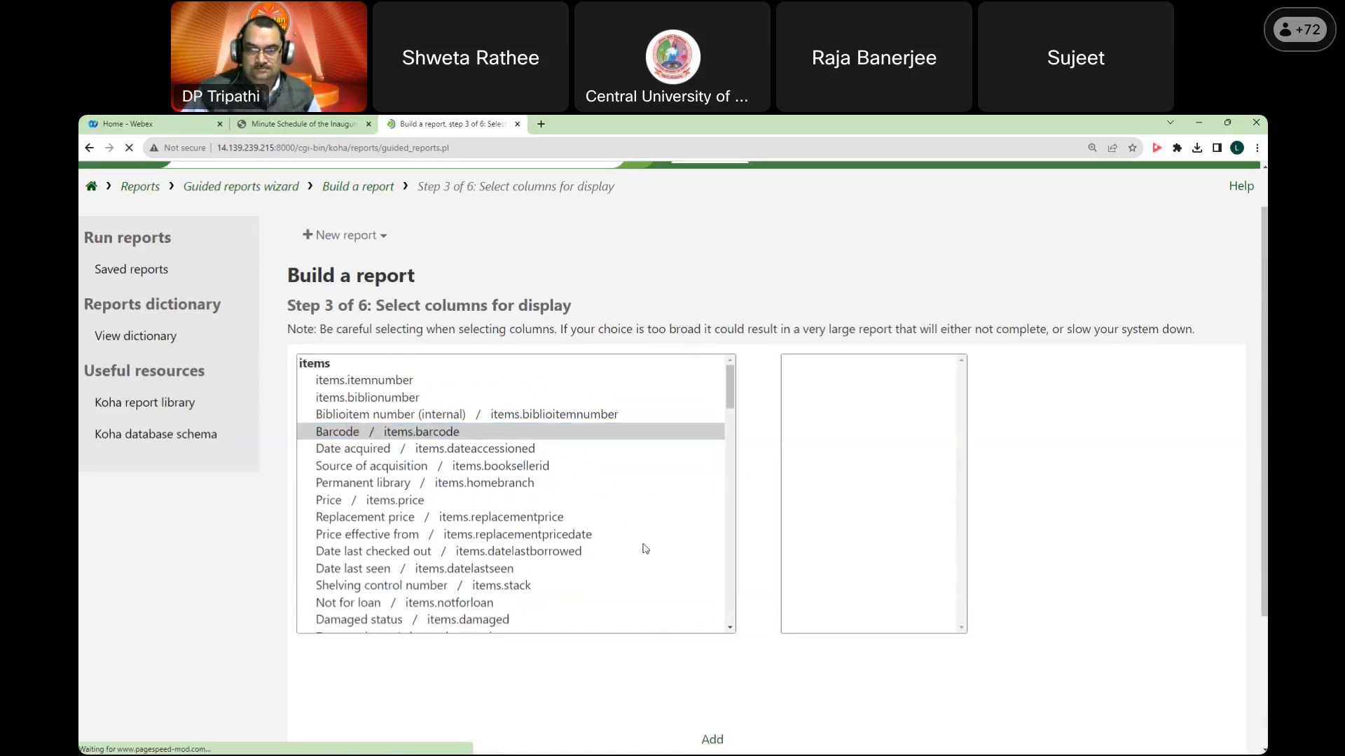
click(575, 438)
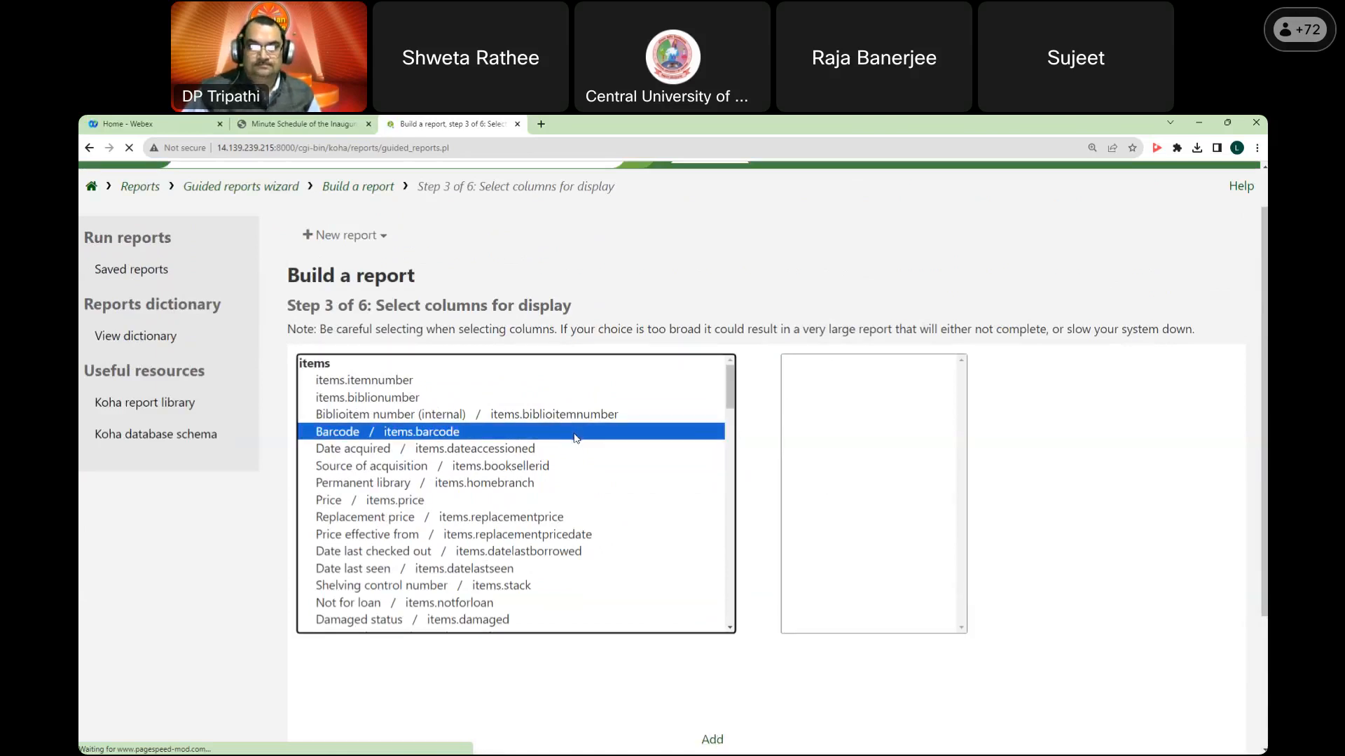
click(711, 741)
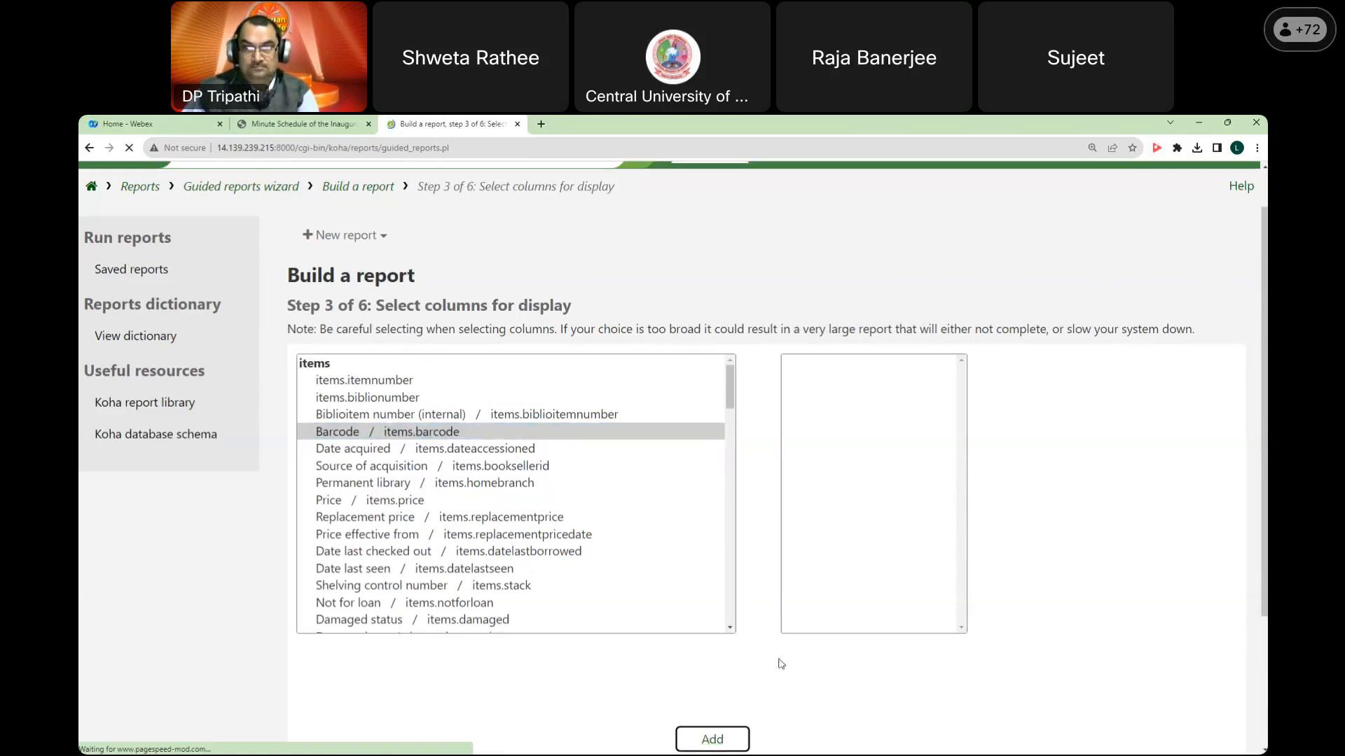
click(610, 432)
click(711, 739)
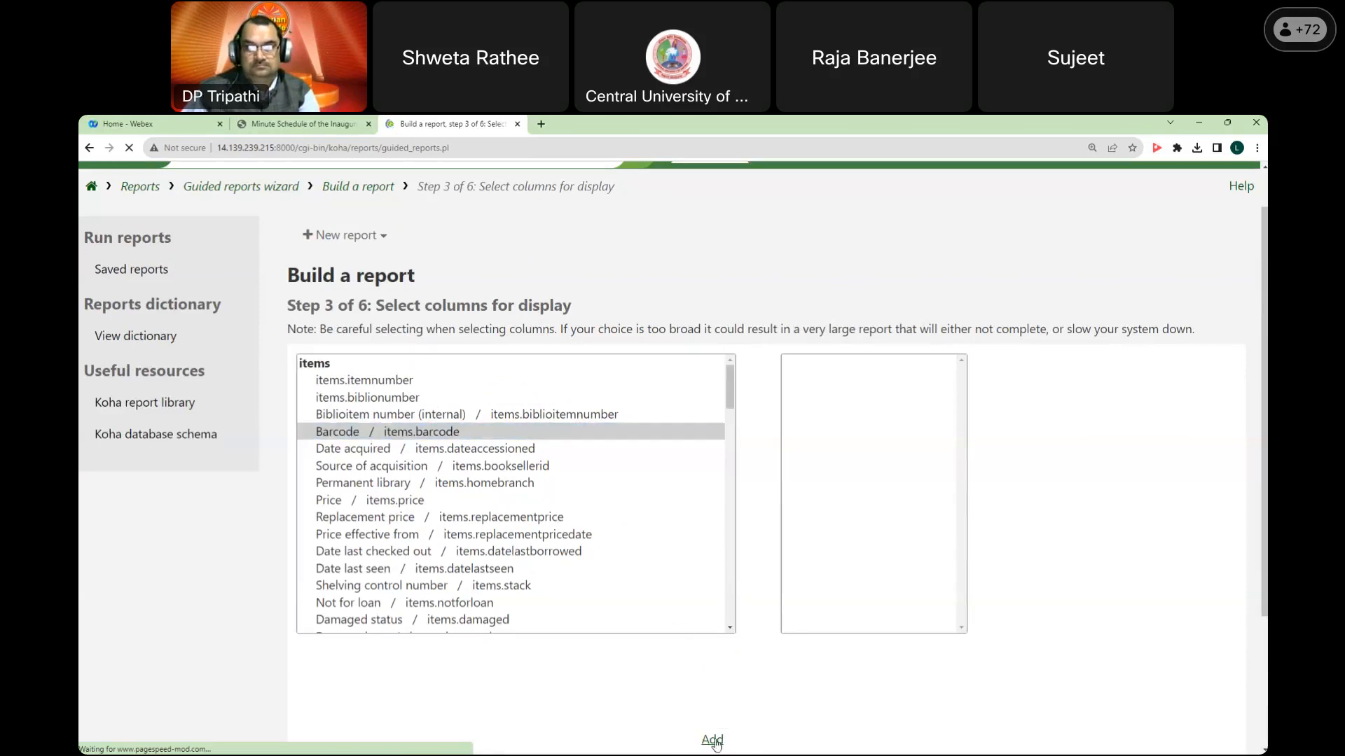
scroll(852, 477, down, 1)
scroll(852, 477, down, 3)
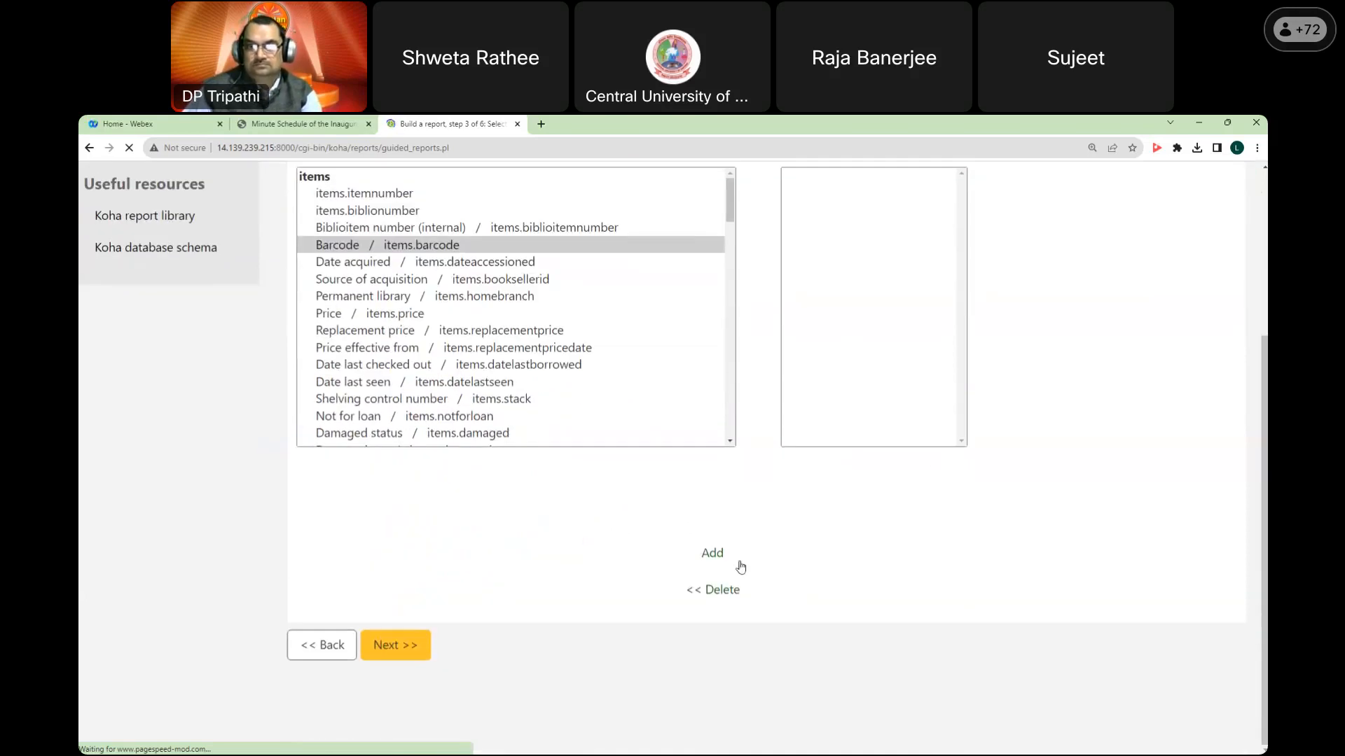
click(710, 555)
click(886, 471)
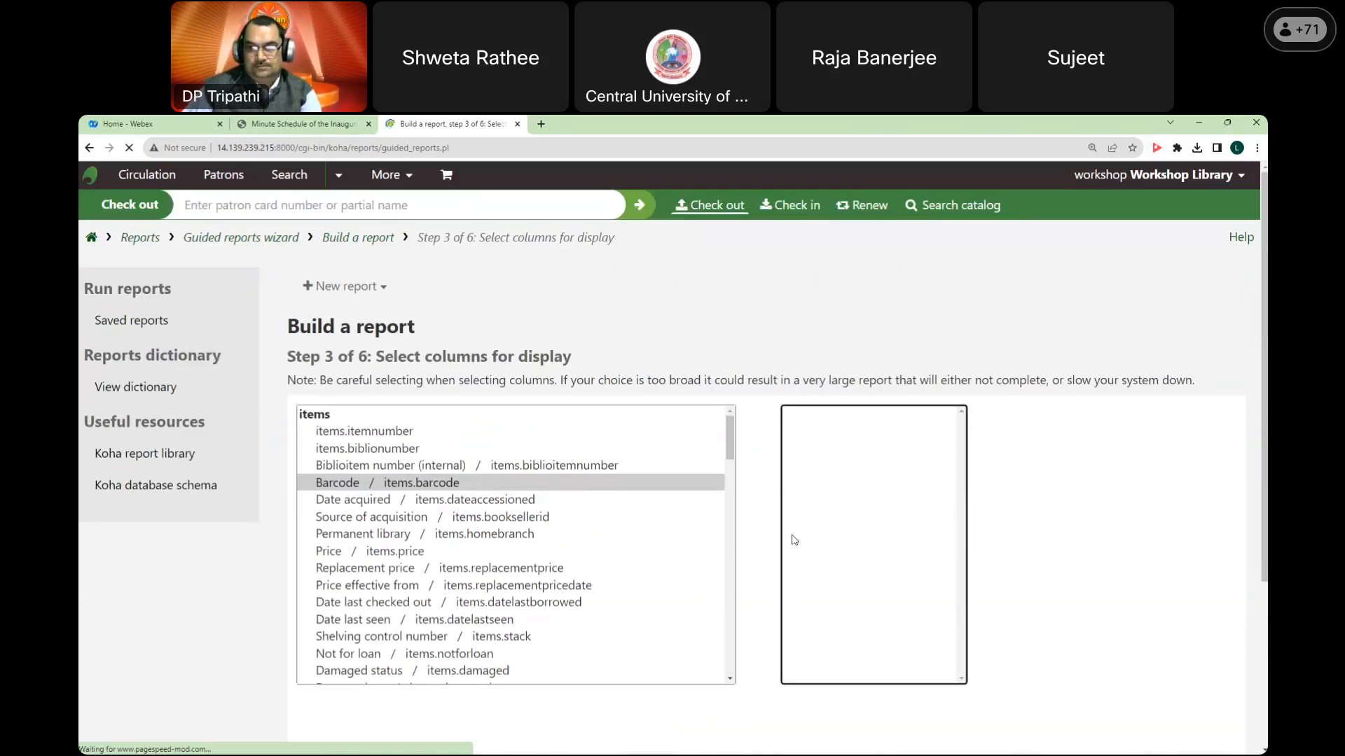
scroll(789, 540, down, 3)
click(450, 300)
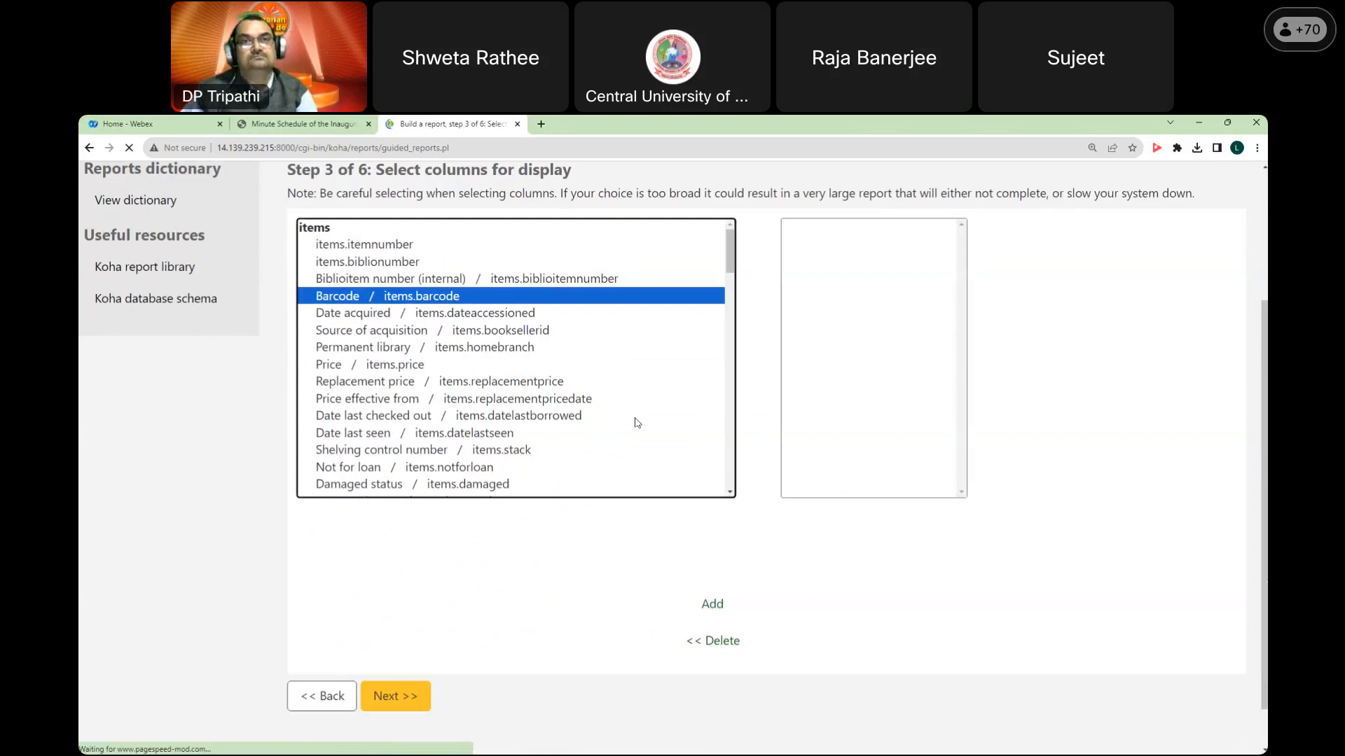
scroll(636, 422, up, 2)
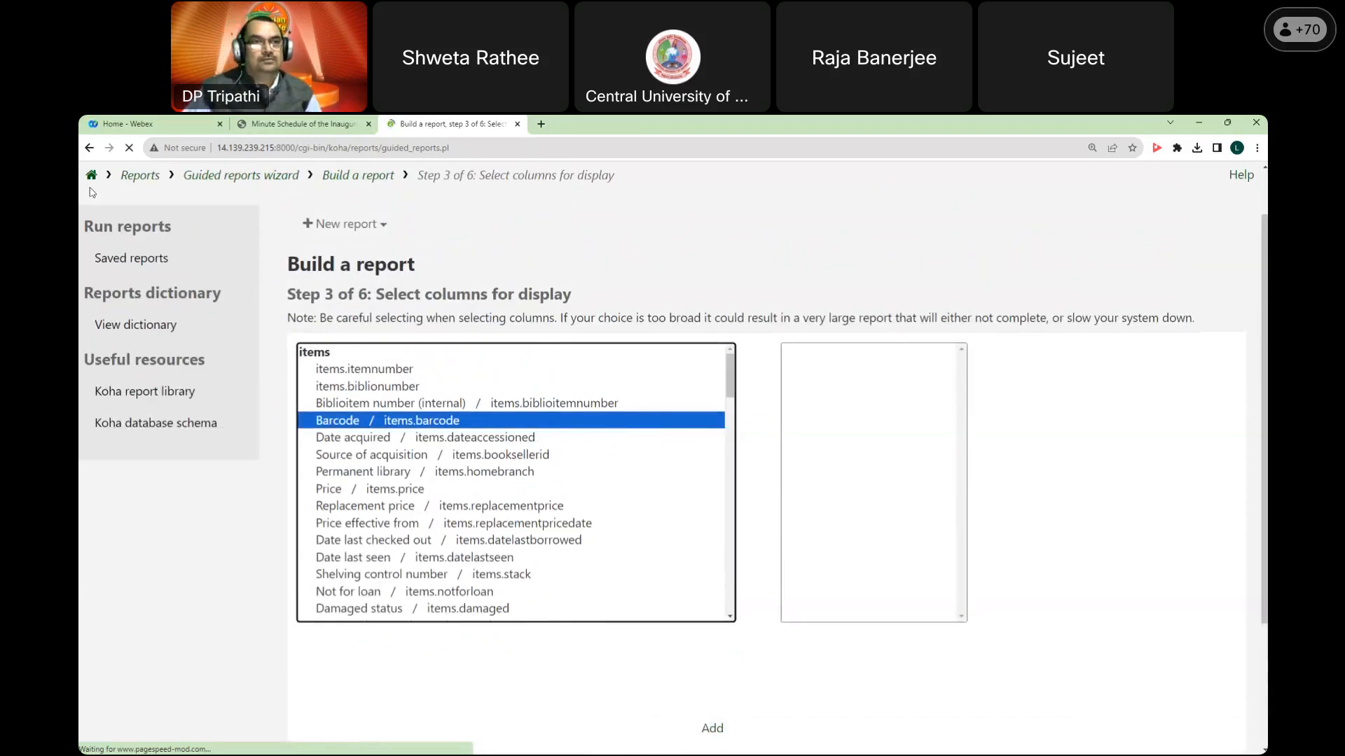
click(130, 148)
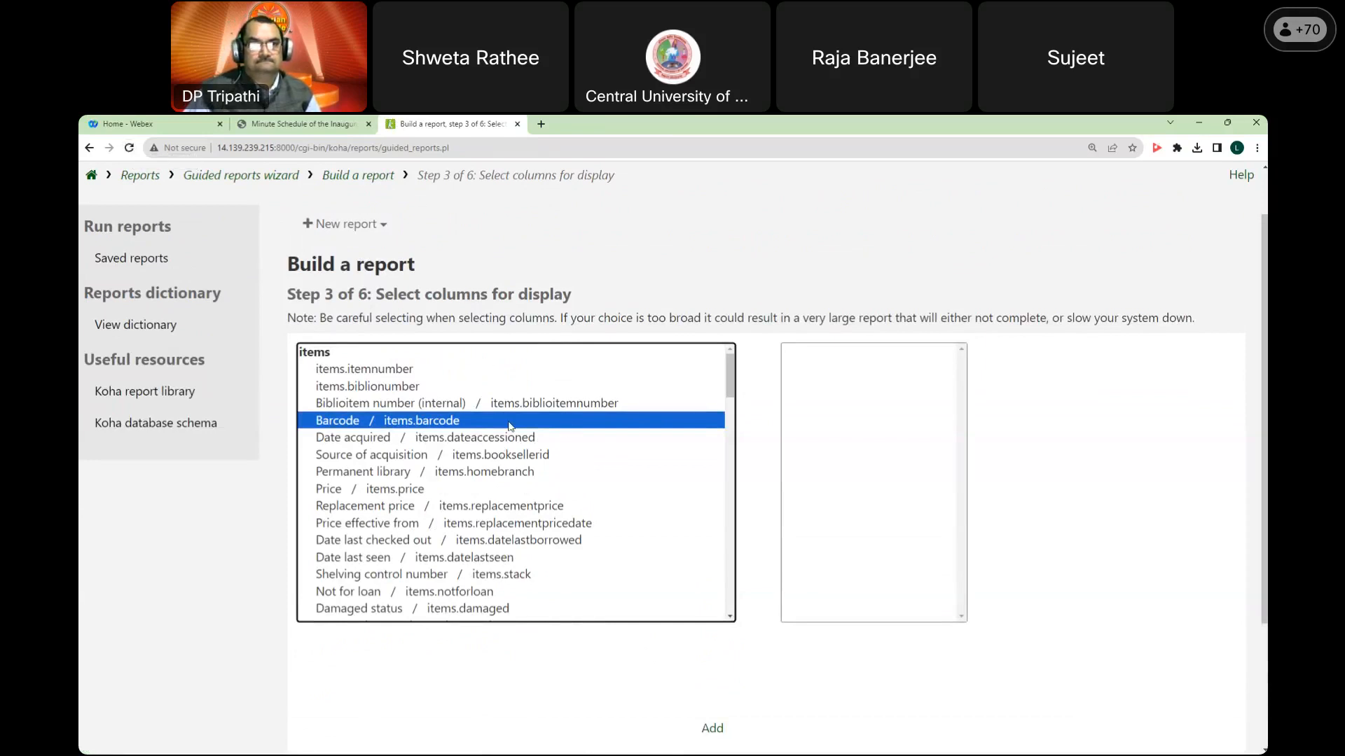
click(711, 728)
Step: Reload the column selection page and add the Barcode column to the report
click(844, 370)
click(129, 148)
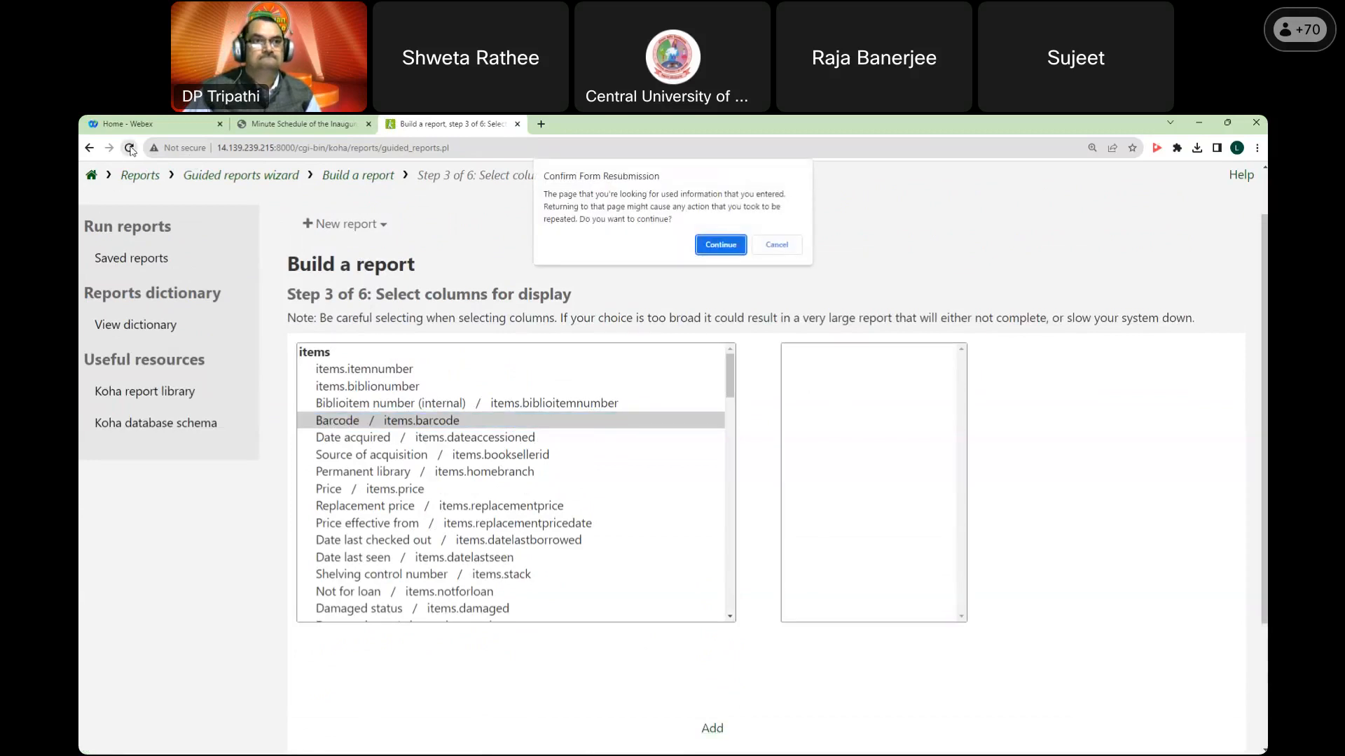
click(717, 243)
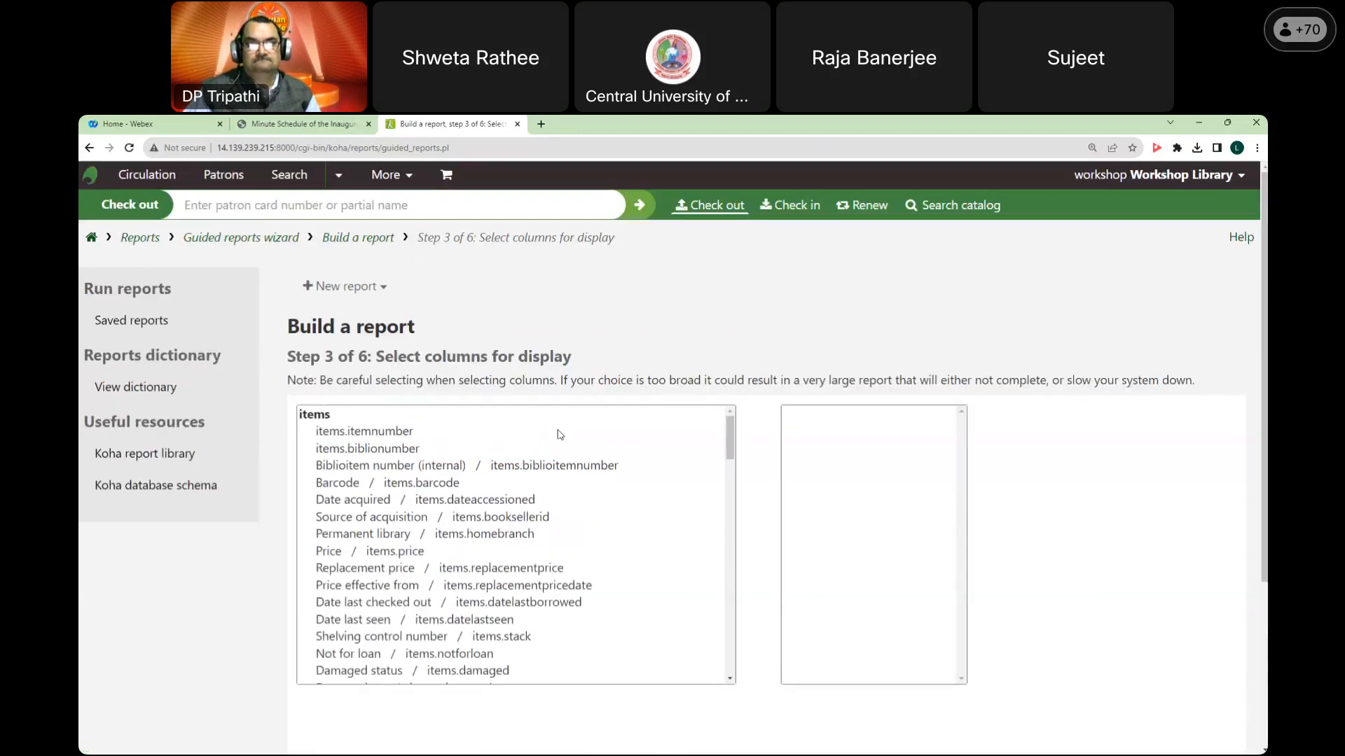
click(374, 486)
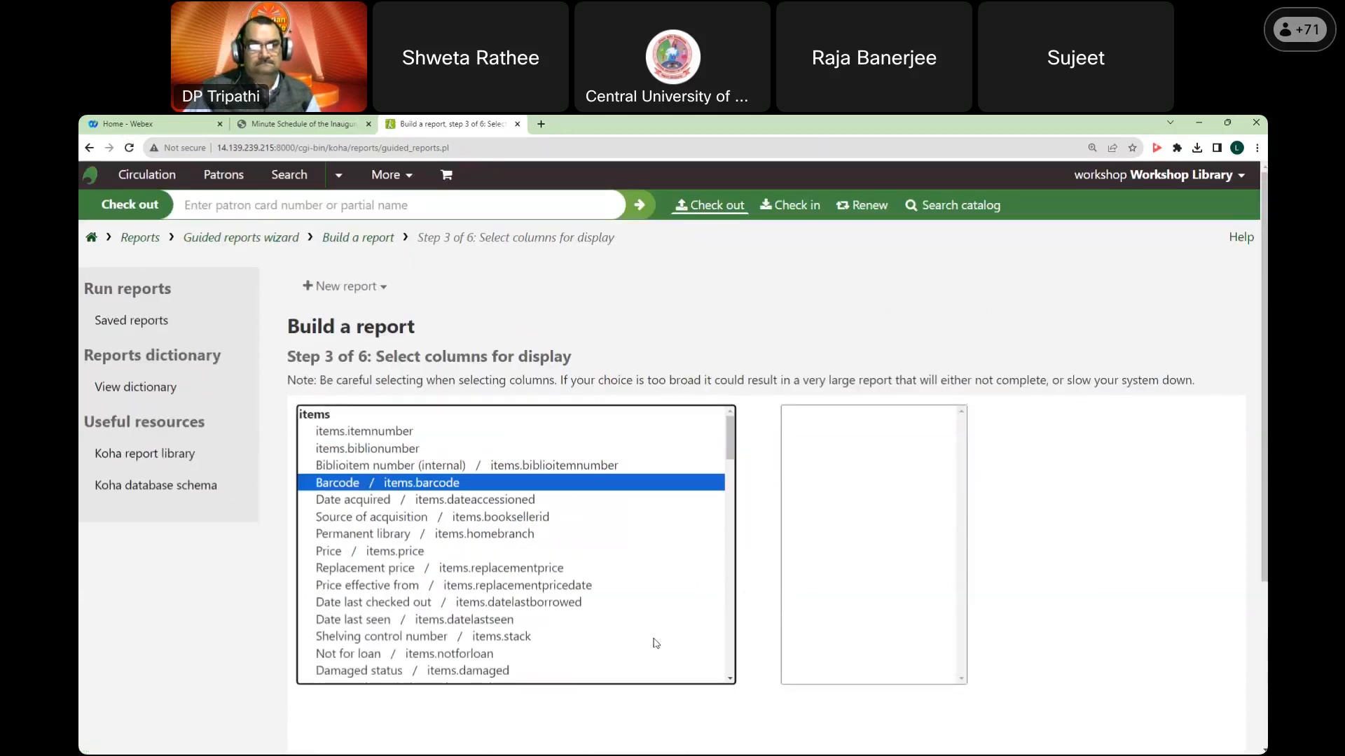
scroll(690, 643, down, 1)
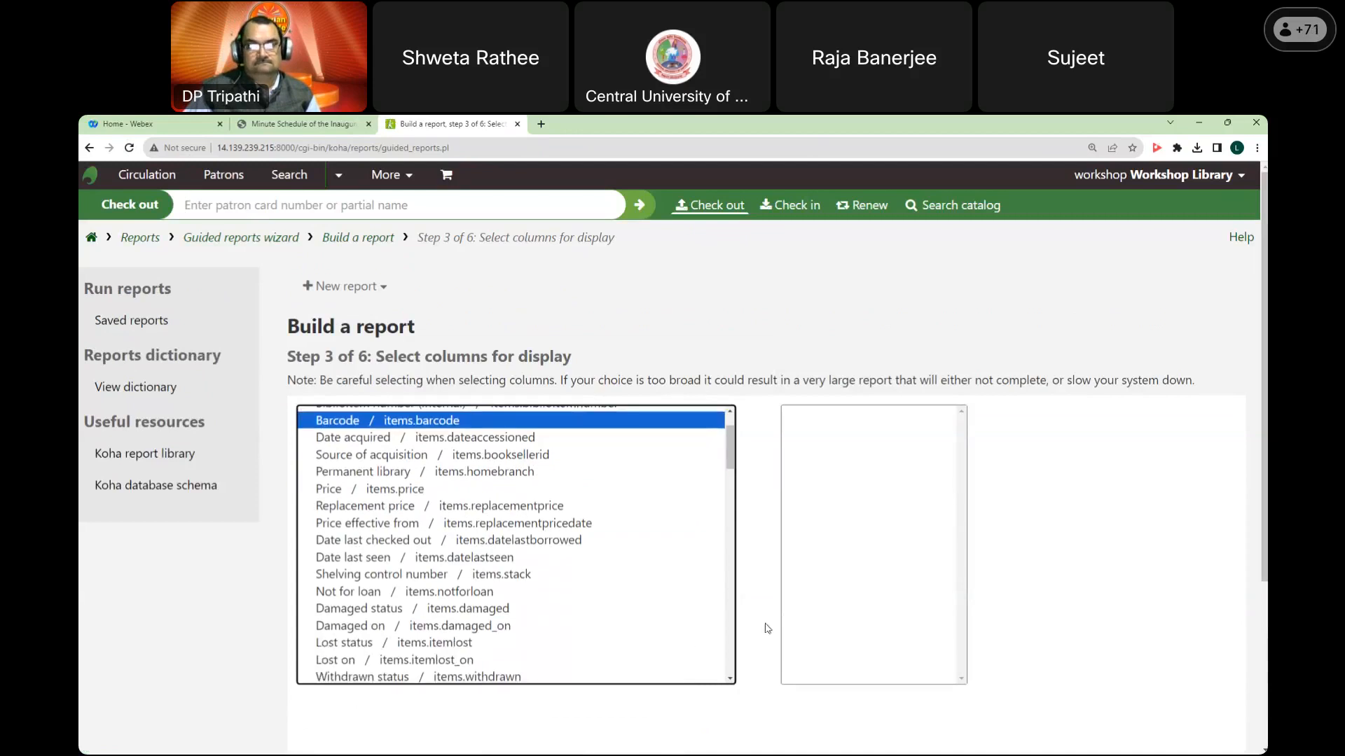
scroll(767, 632, down, 2)
click(712, 667)
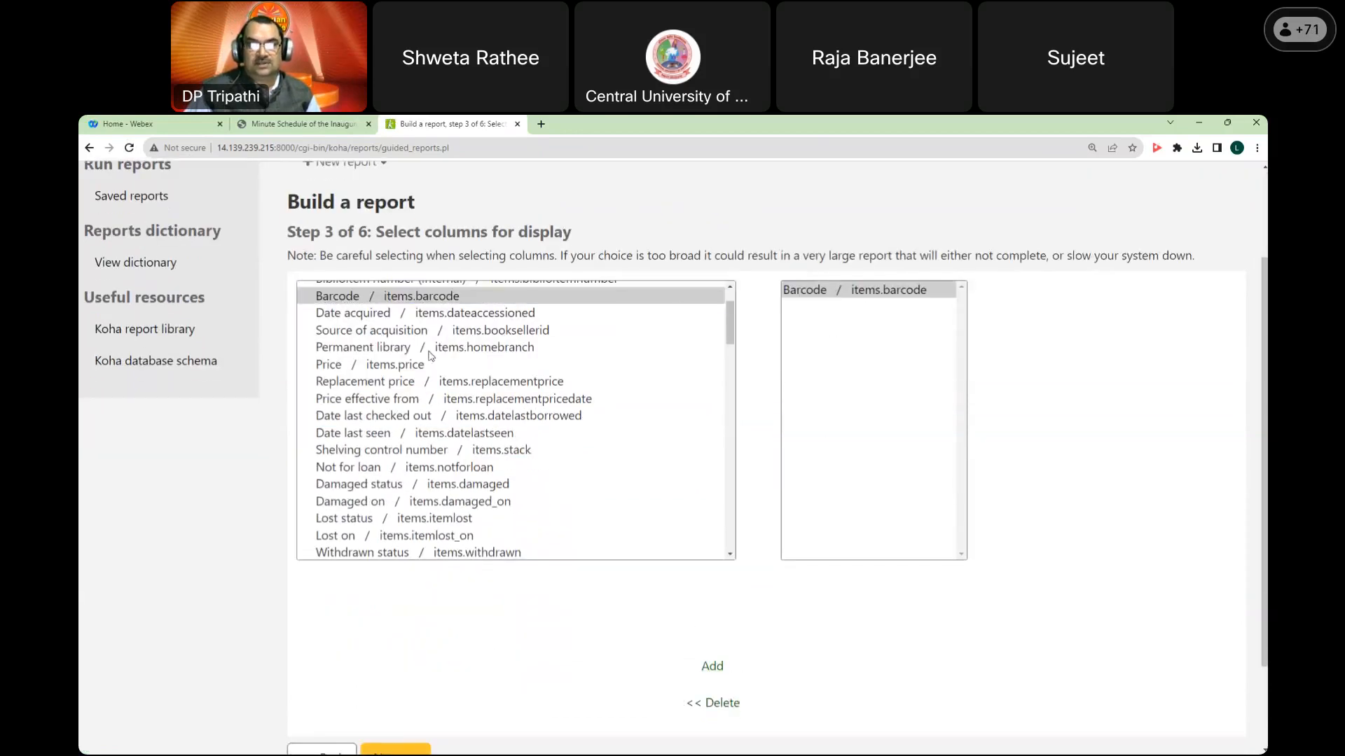
Step: Add the Price and ISBN columns to the report
click(389, 332)
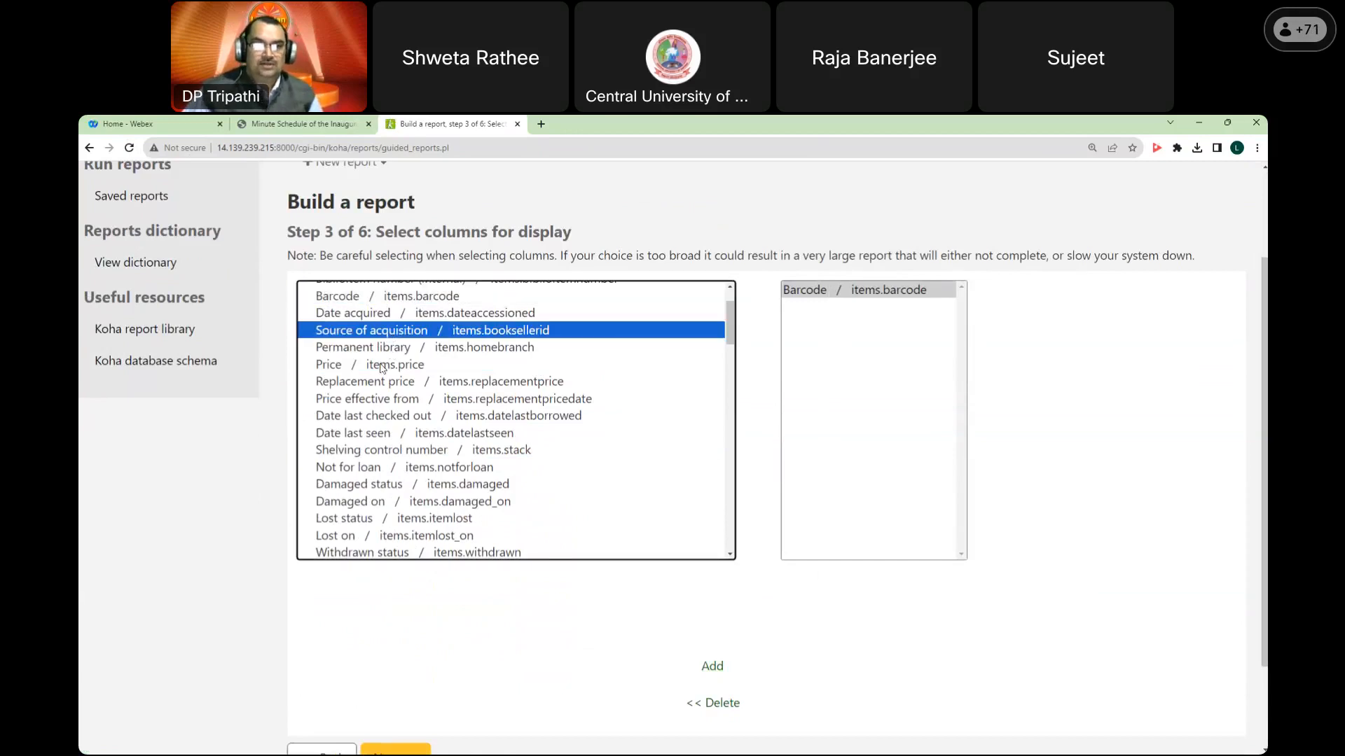
click(387, 361)
click(712, 670)
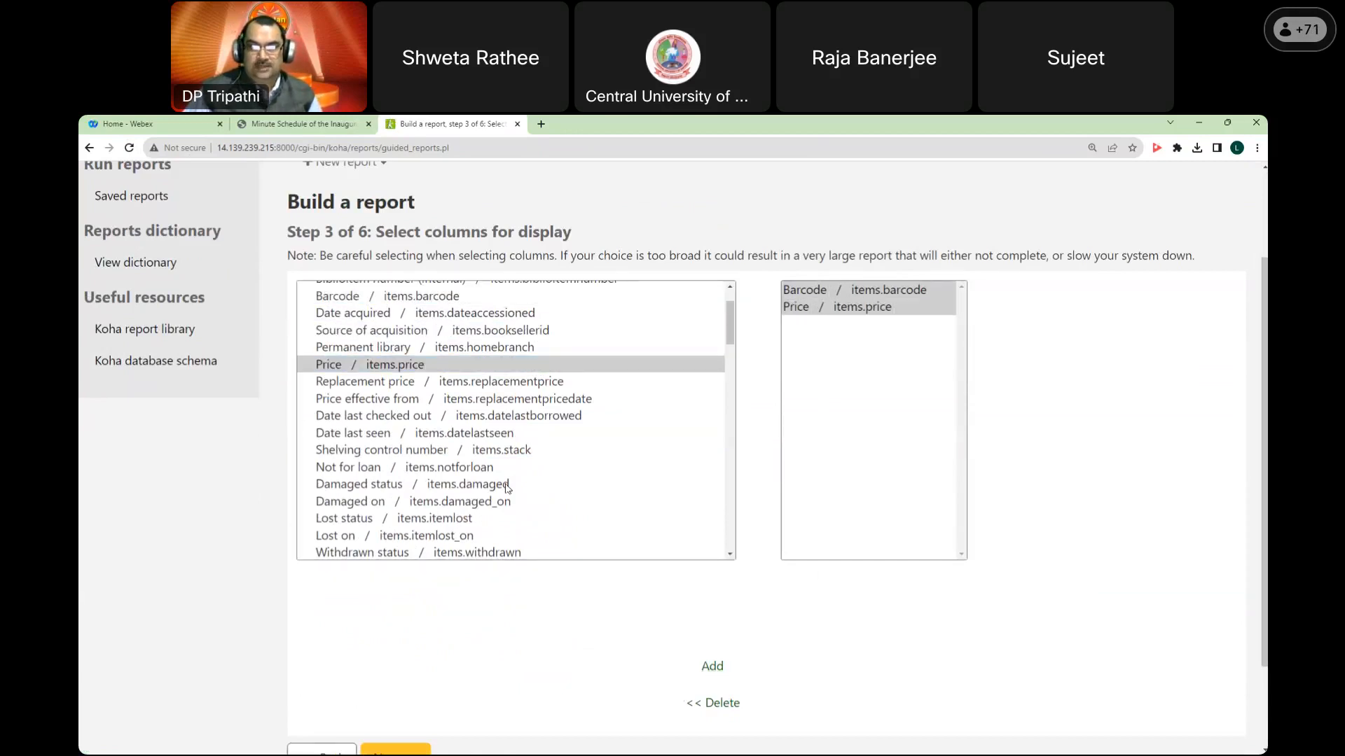
scroll(511, 445, down, 7)
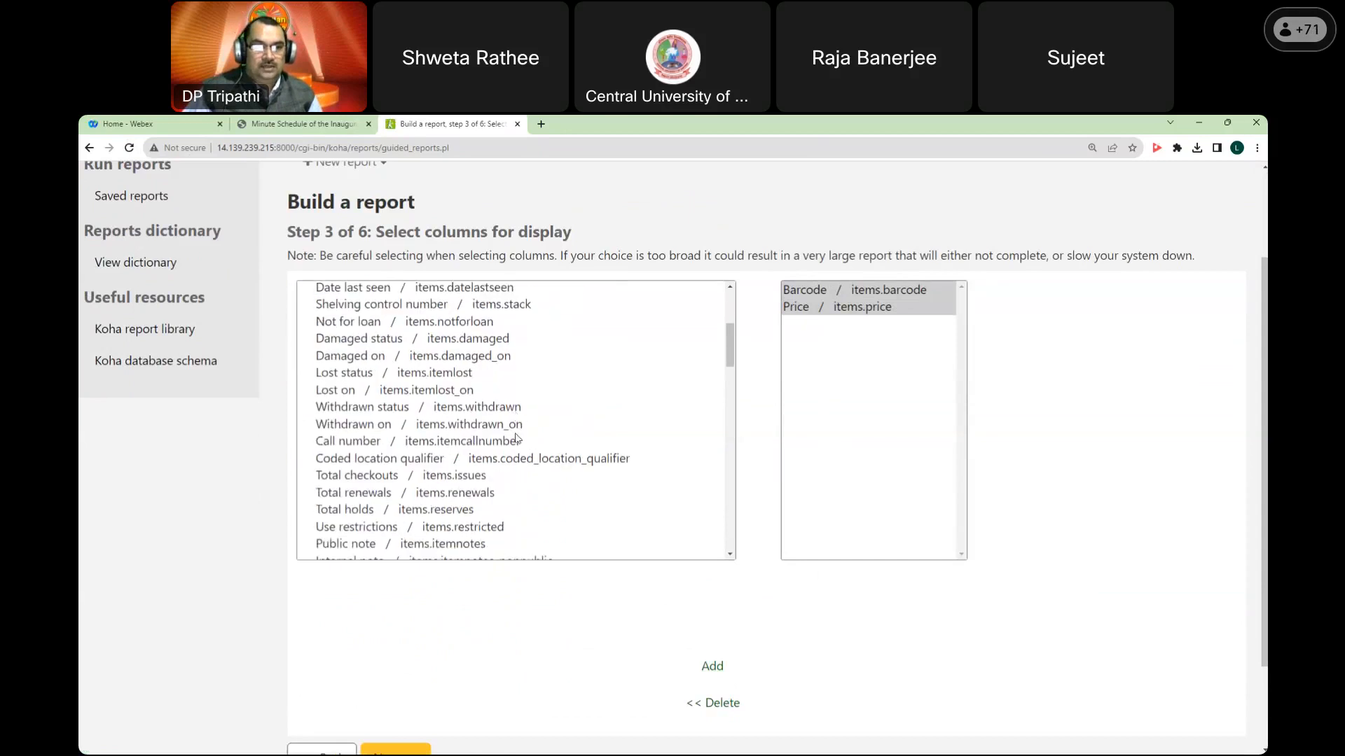
scroll(521, 436, down, 3)
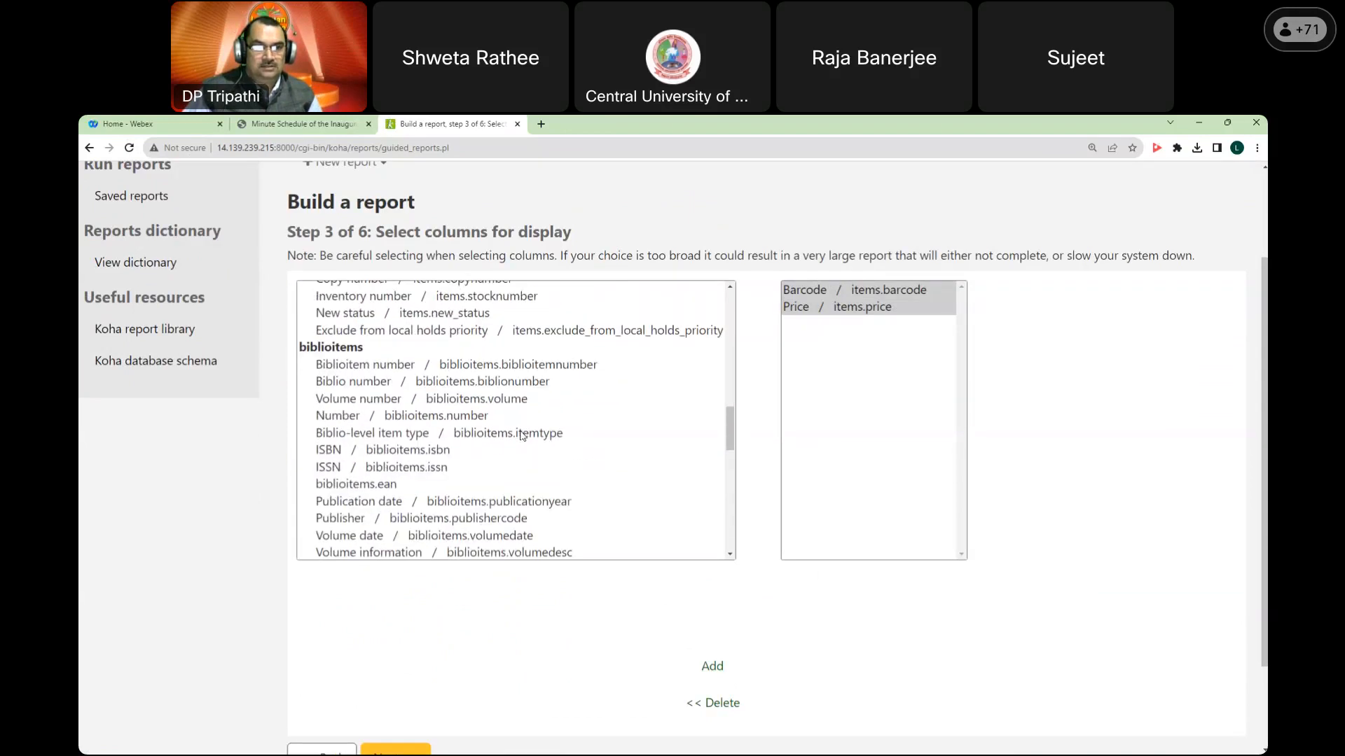
click(372, 451)
click(712, 667)
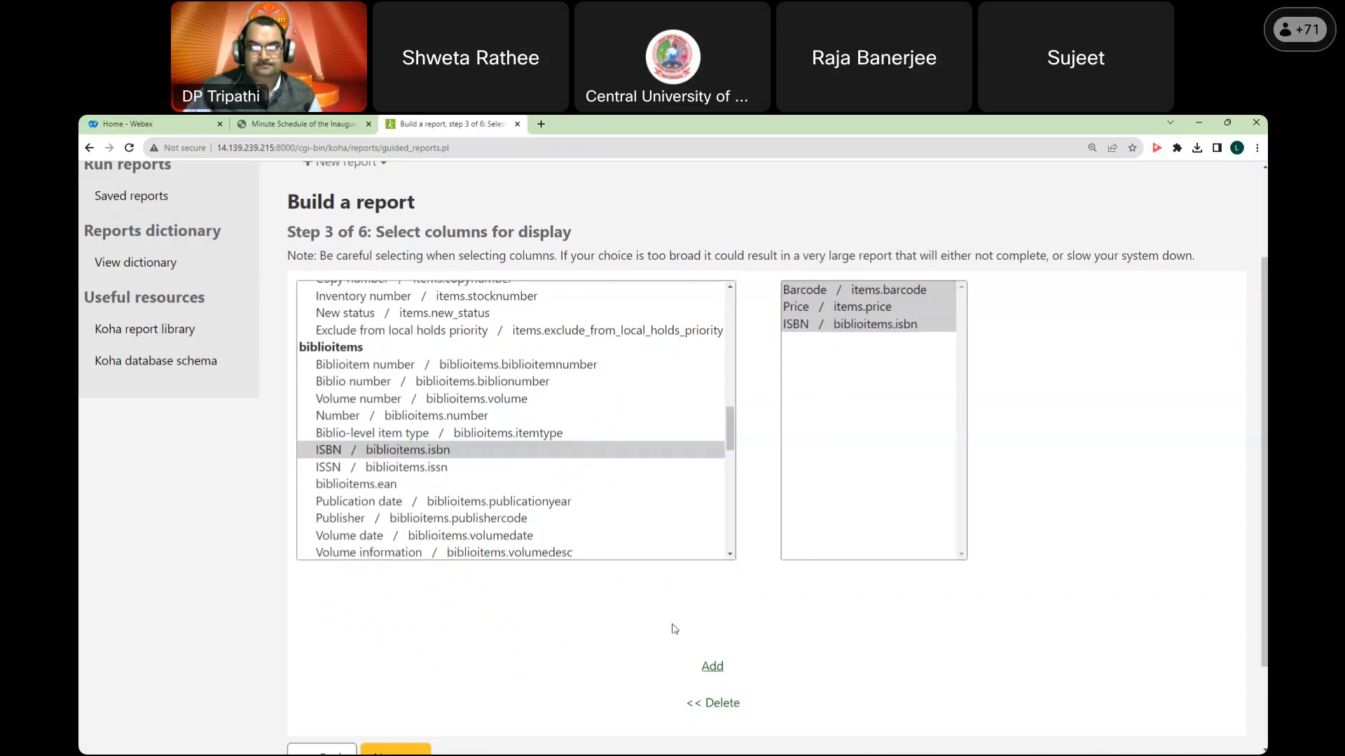
Step: Add the Author column, which lands twice, and the Title column to the report
scroll(575, 469, down, 6)
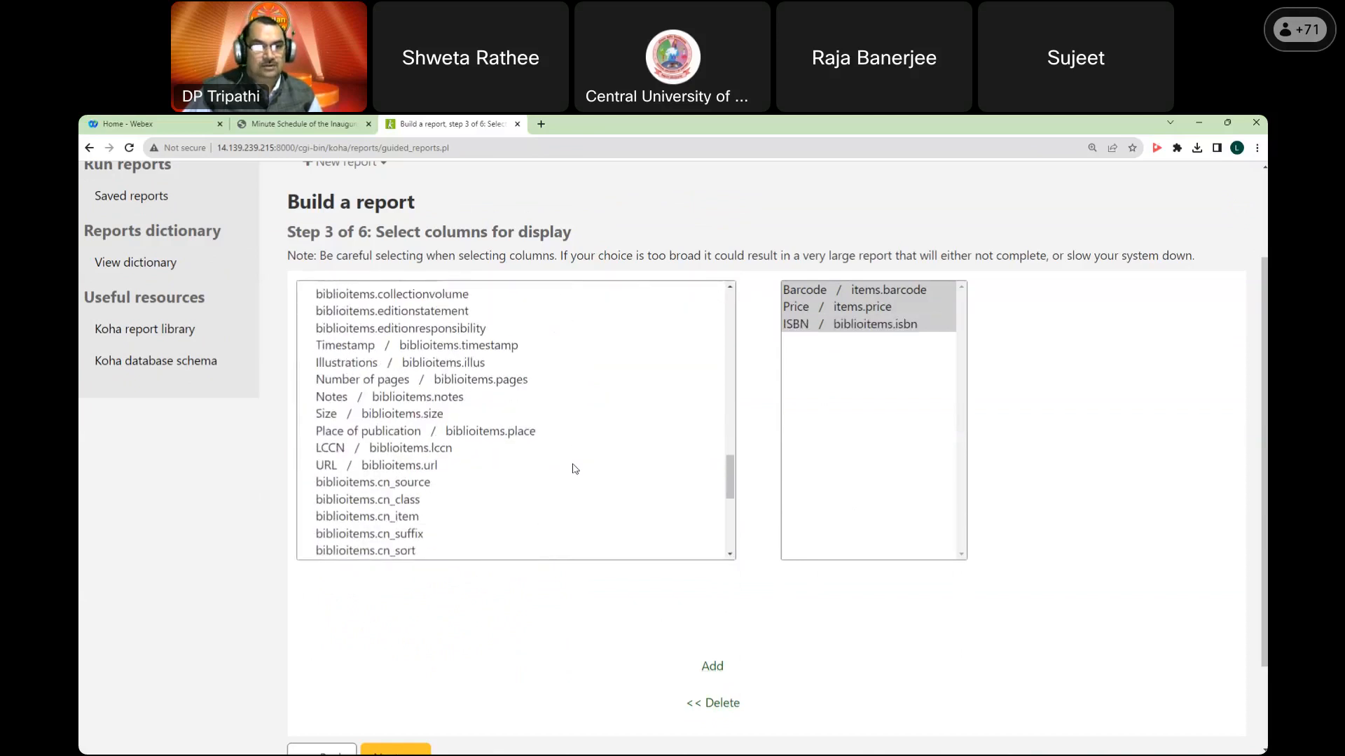
scroll(575, 470, down, 2)
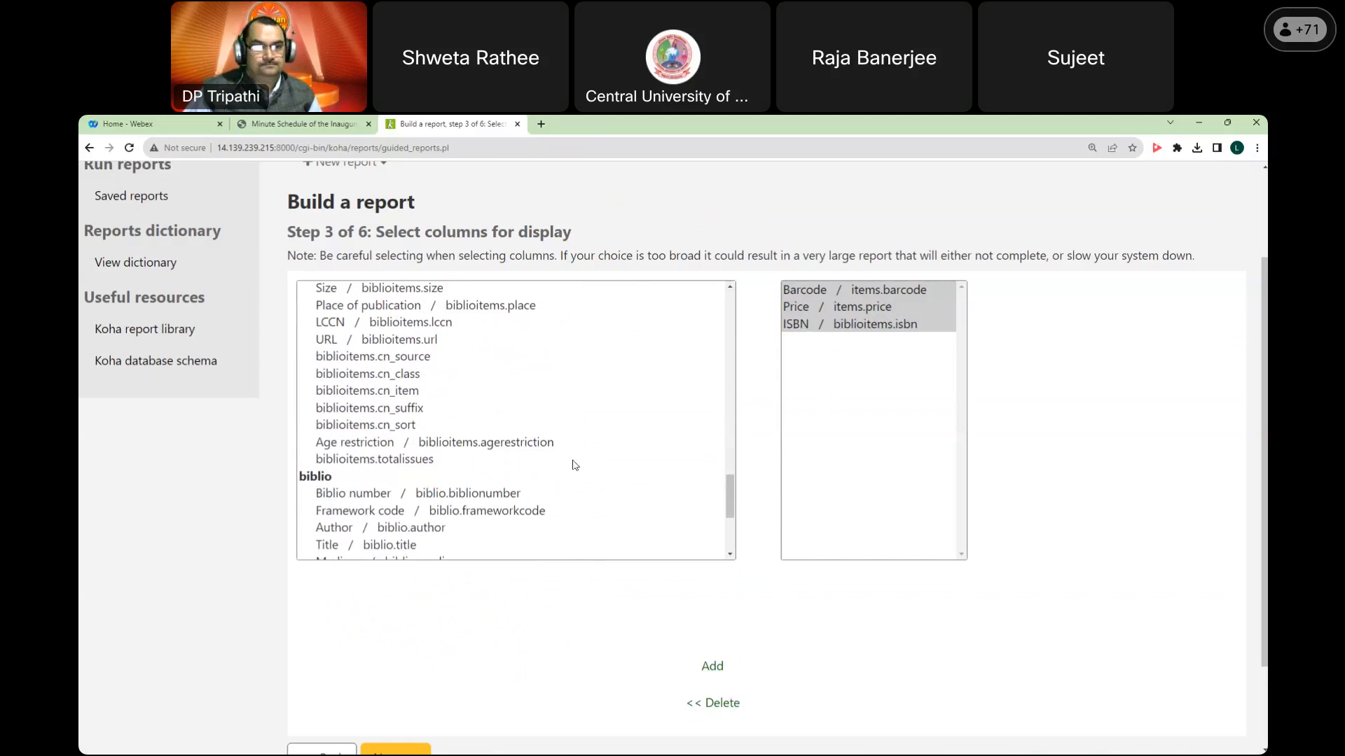
scroll(575, 465, down, 1)
click(369, 466)
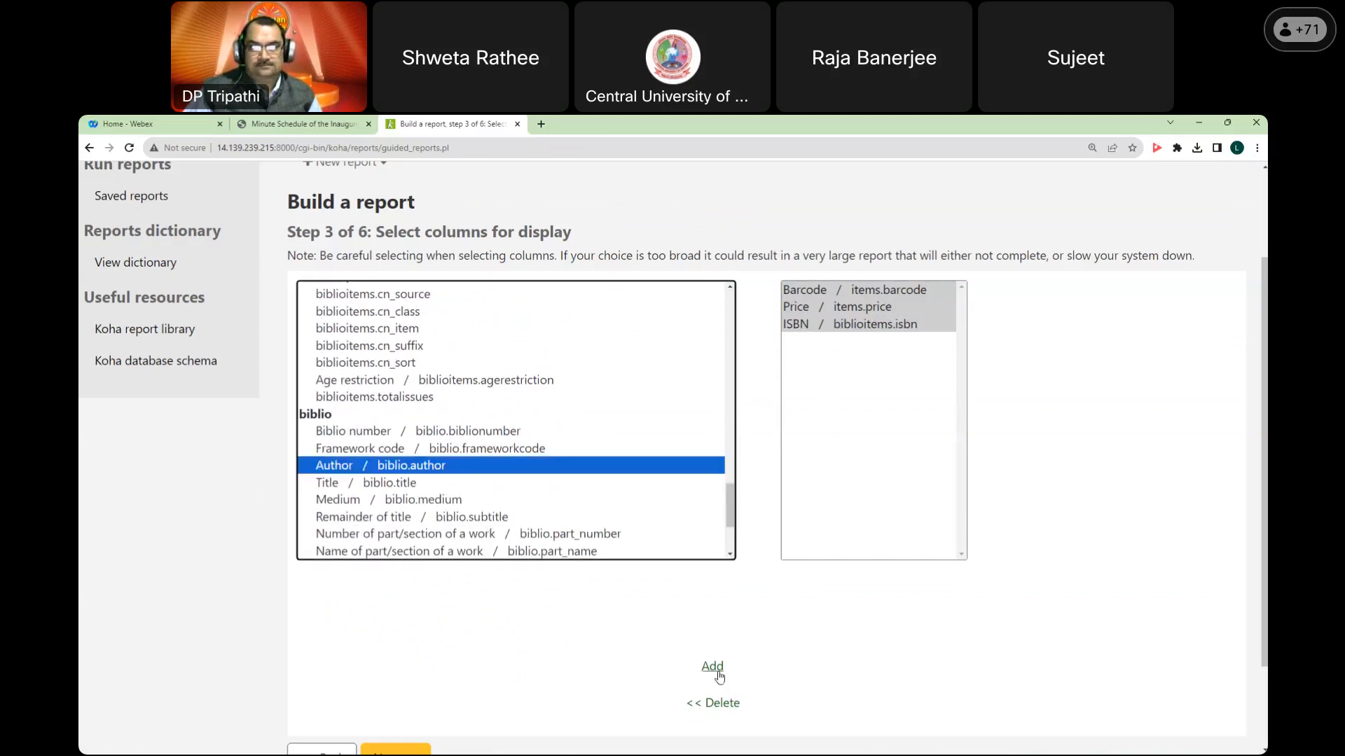
double_click(718, 672)
click(409, 484)
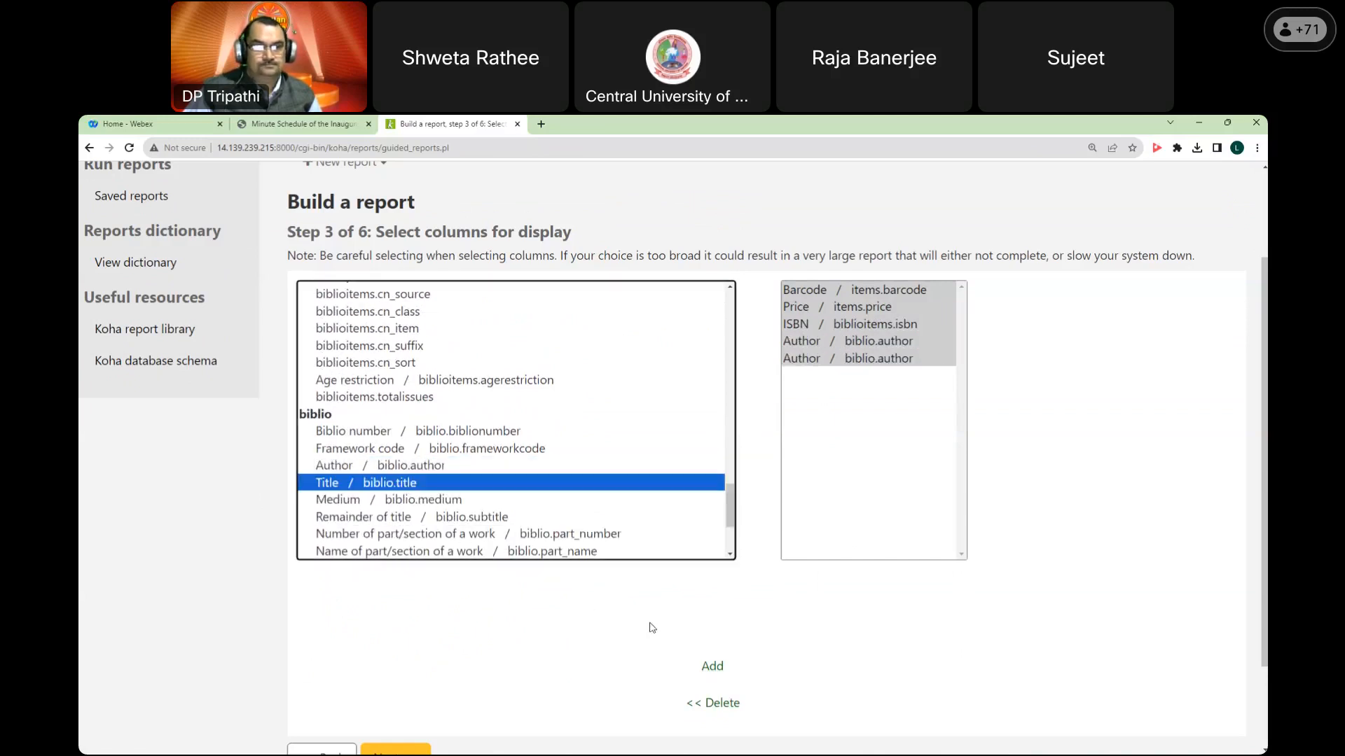
click(711, 669)
Step: Advance to step 4, choosing limiting criteria
scroll(582, 485, down, 2)
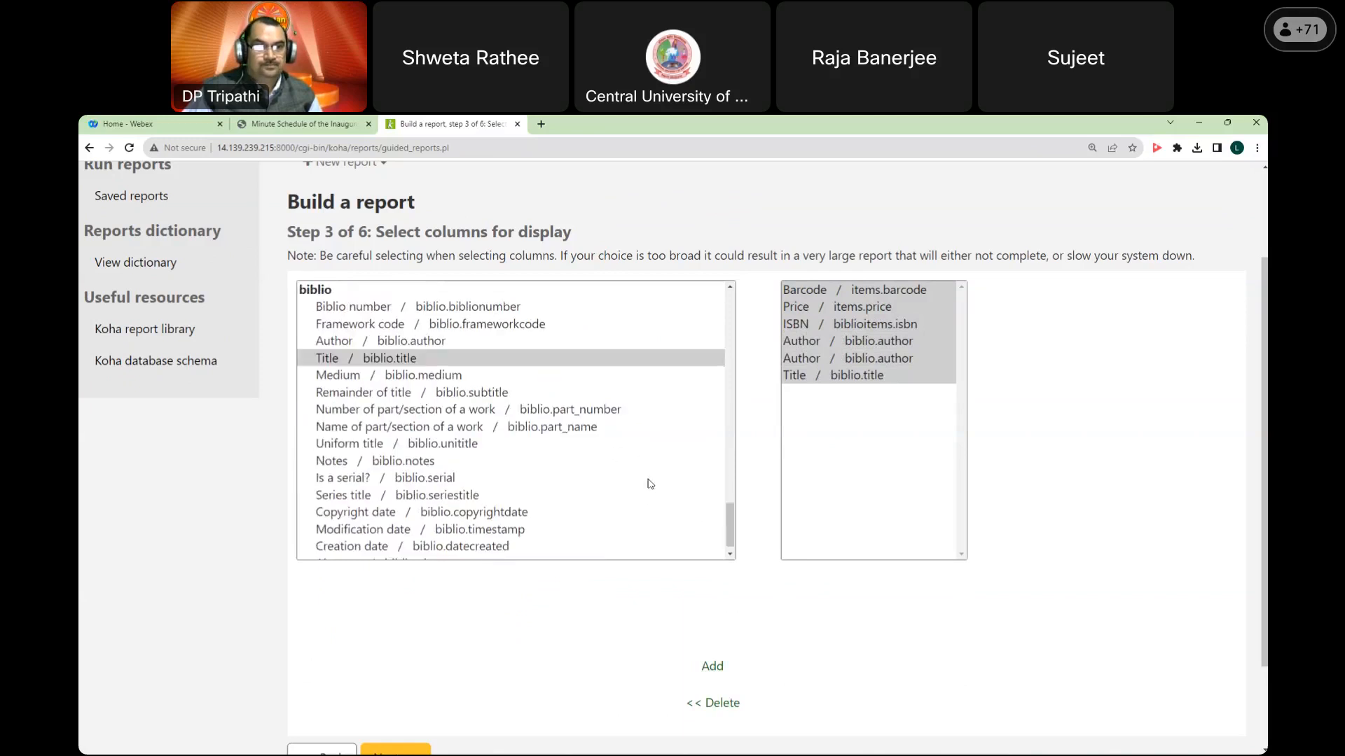
scroll(624, 490, down, 1)
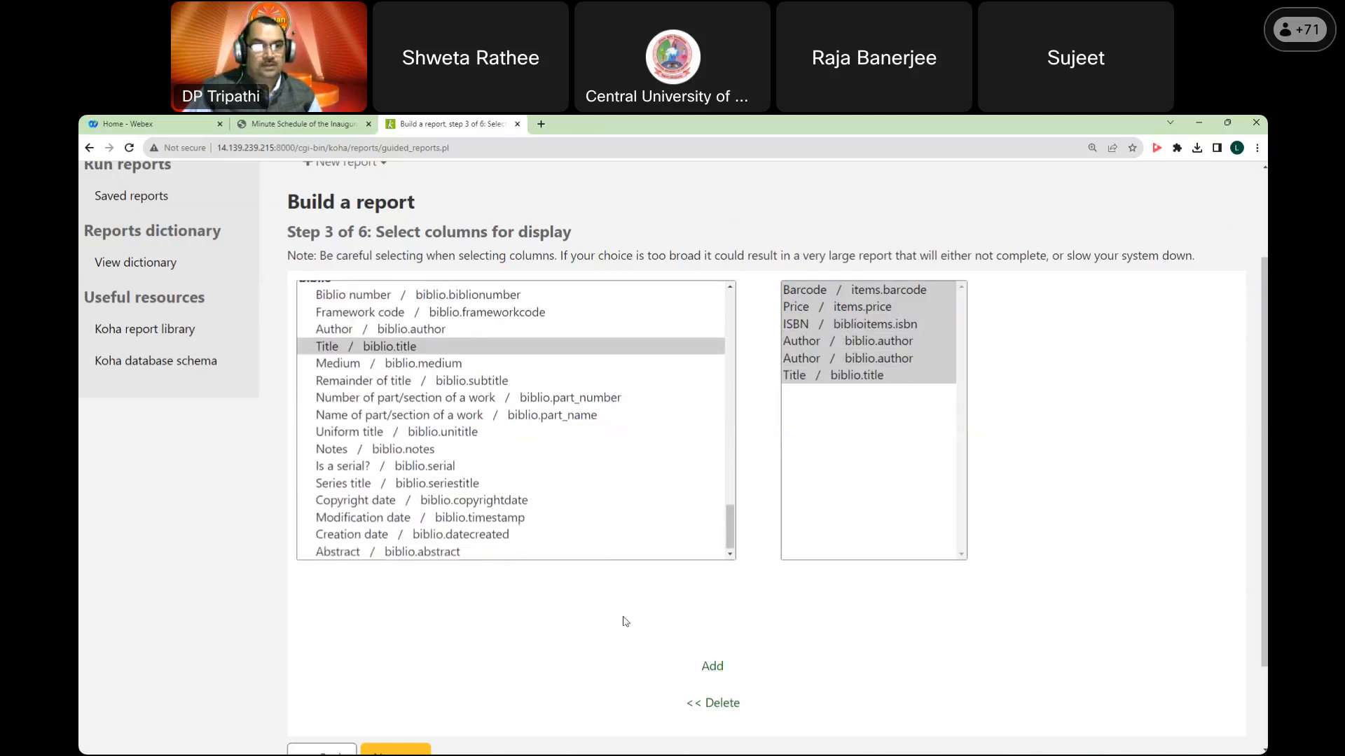
scroll(628, 623, up, 2)
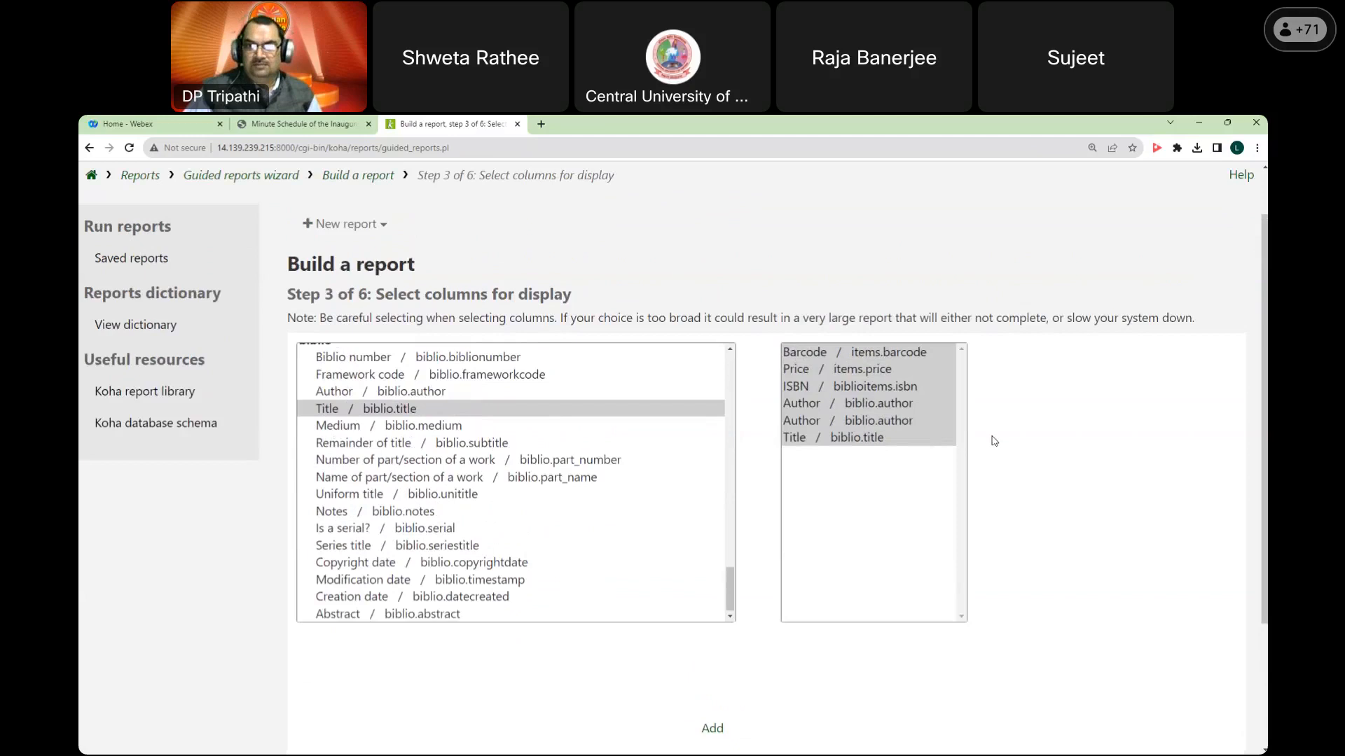
scroll(994, 441, down, 3)
click(411, 647)
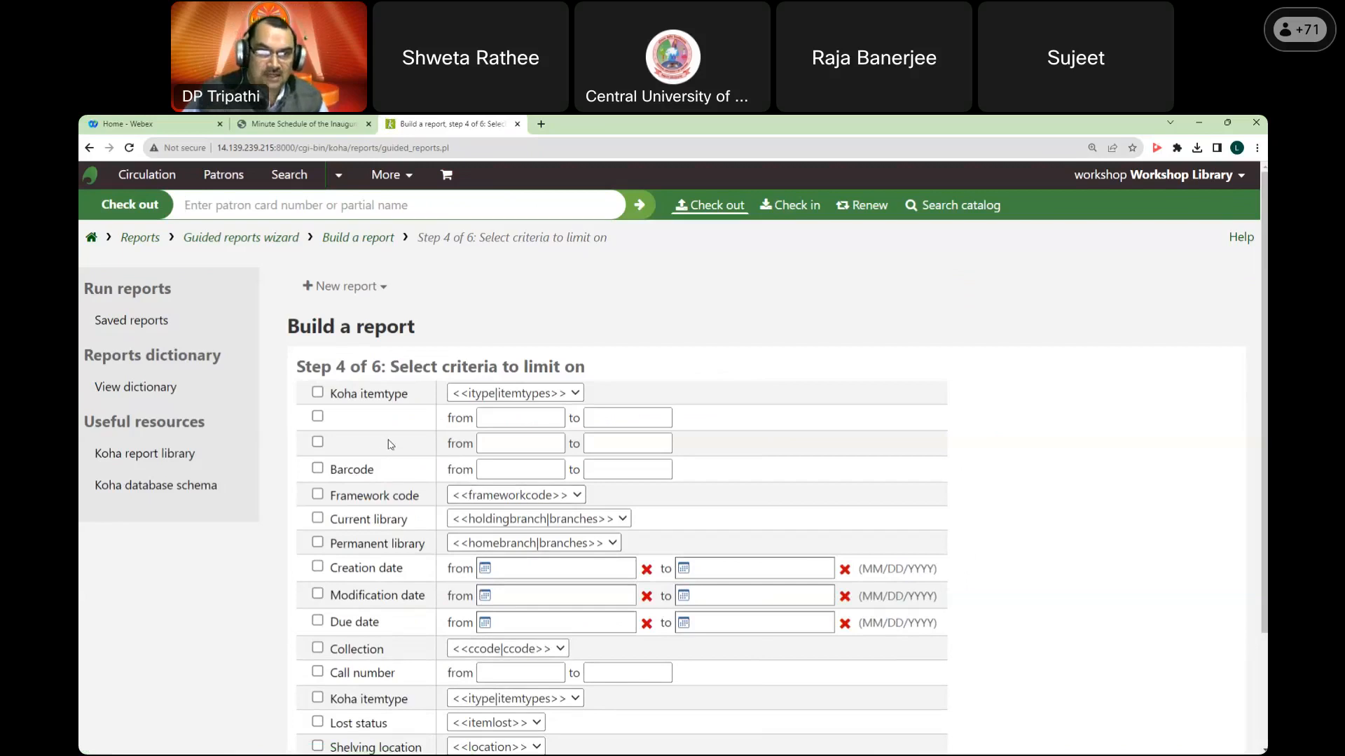
Step: Limit the report to current library WL, skip totals and ordering, and finish
scroll(390, 443, down, 3)
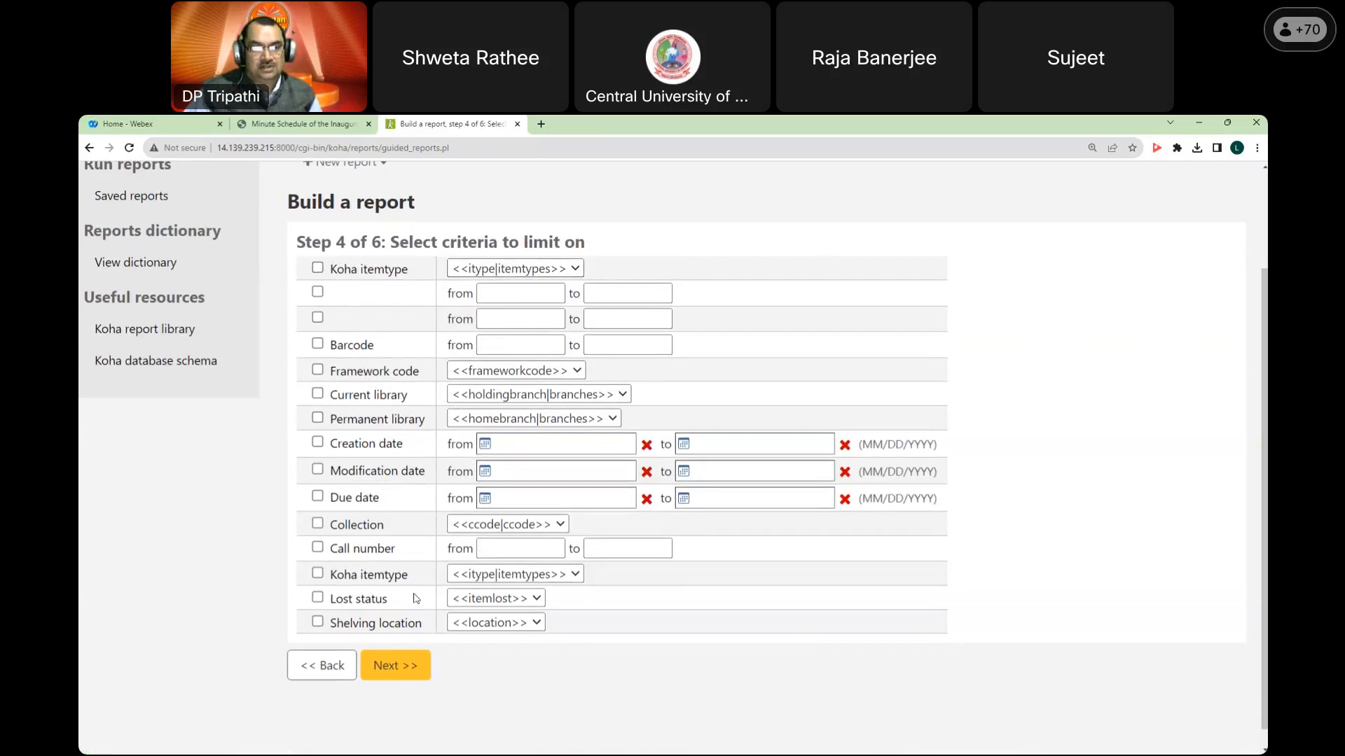
click(387, 401)
click(476, 397)
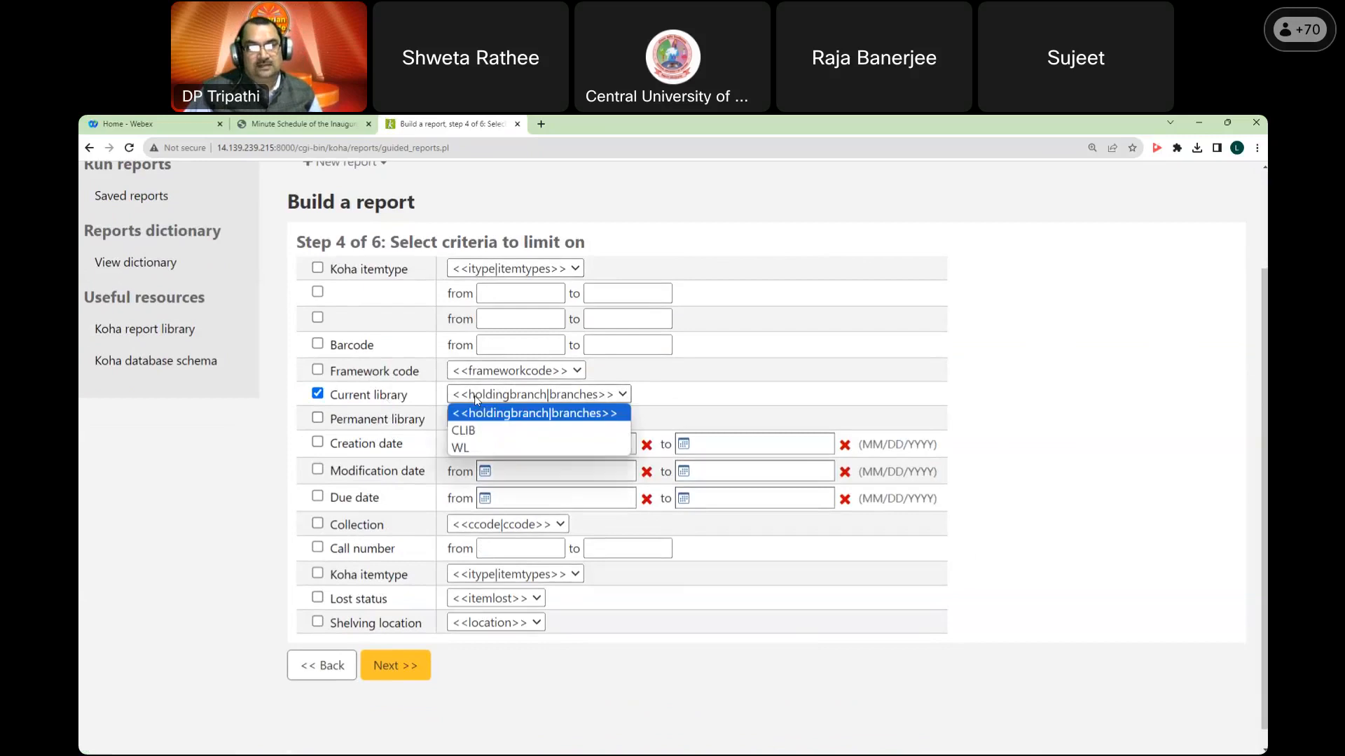
click(483, 445)
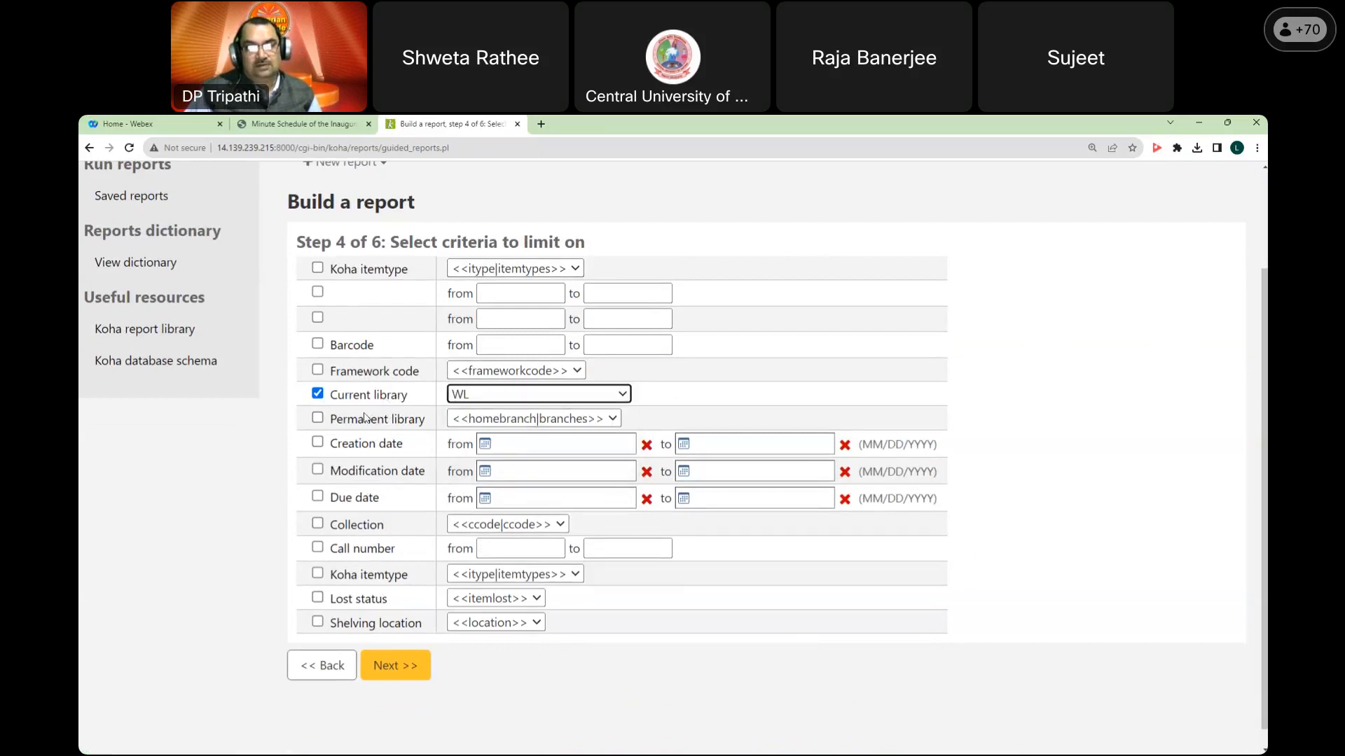
click(410, 669)
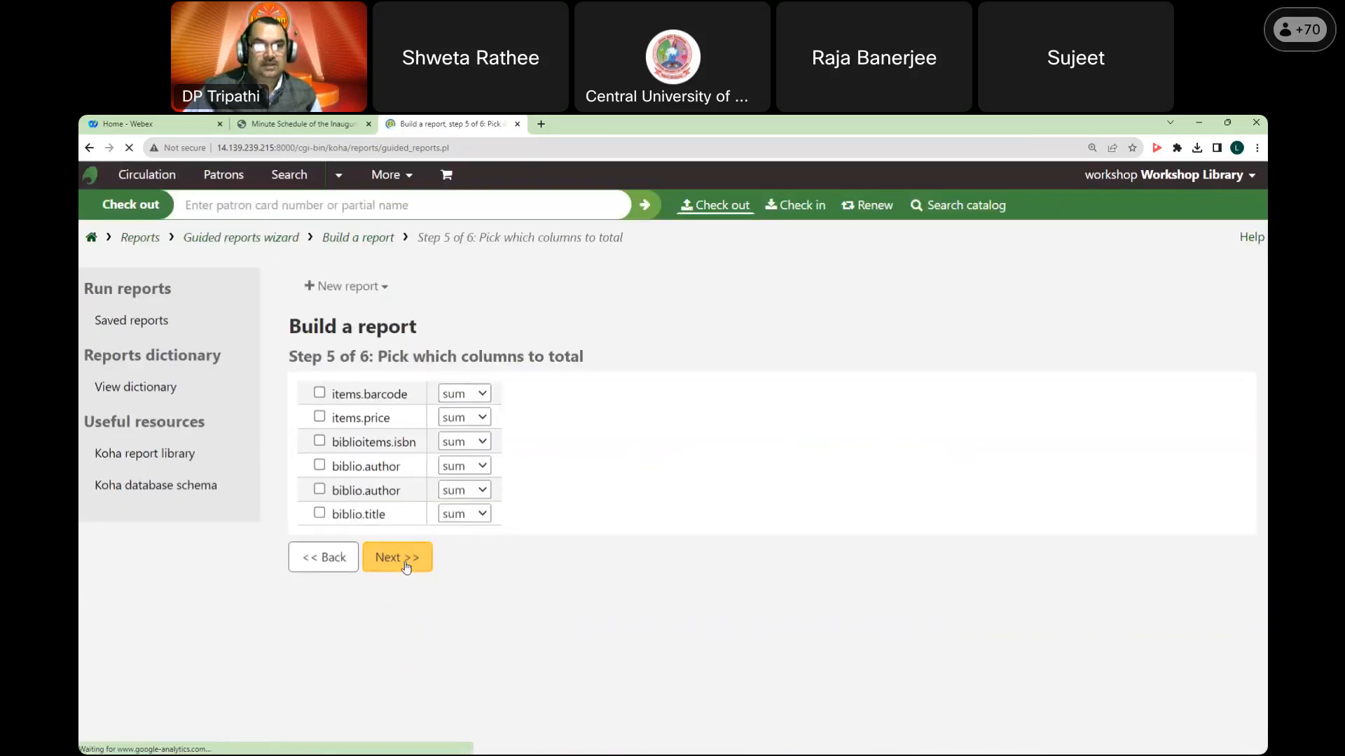
click(406, 564)
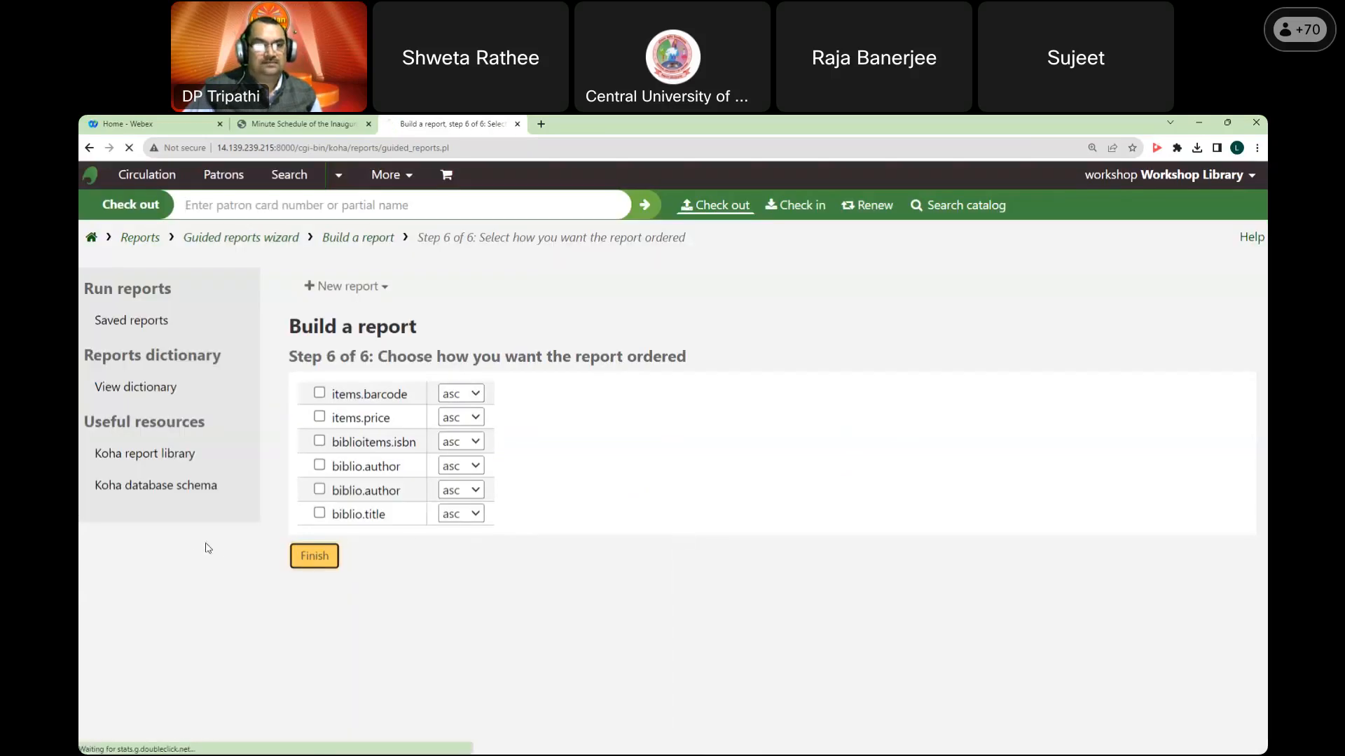
click(314, 555)
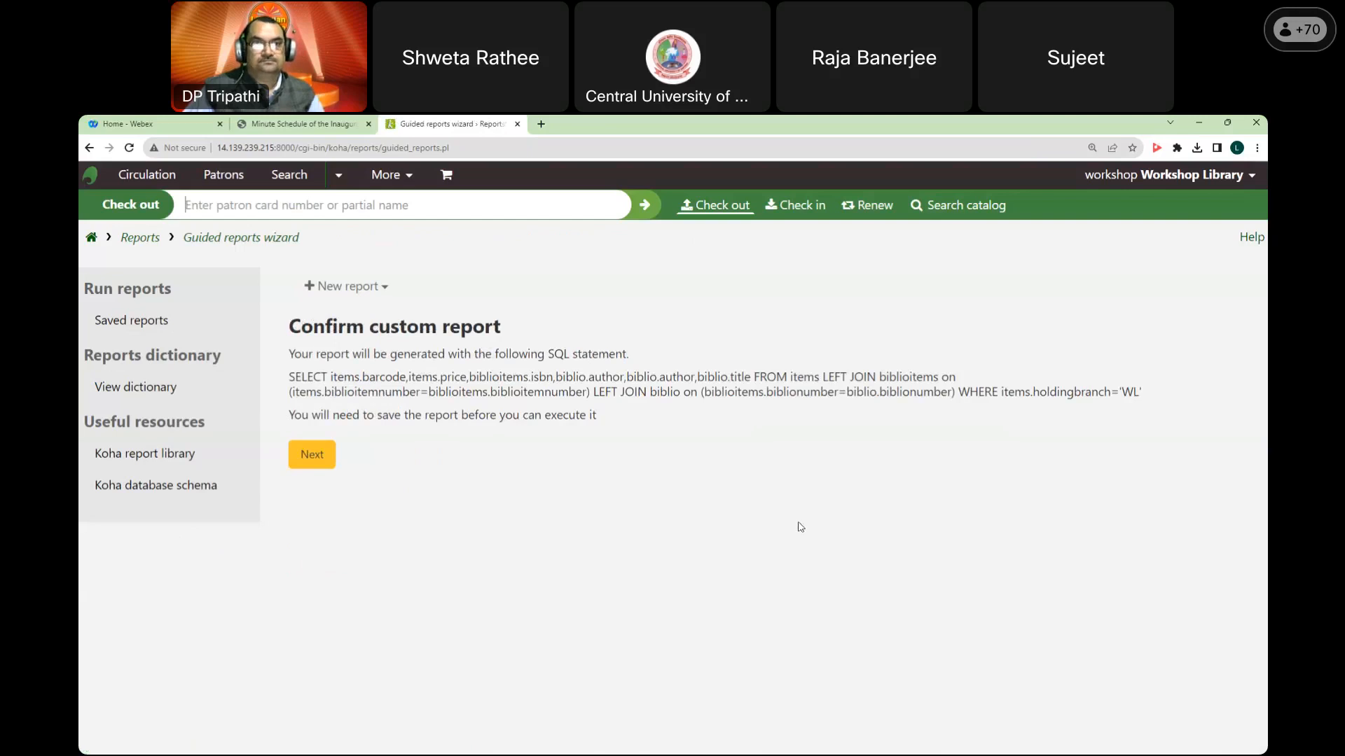
Step: Review the generated SQL statement, accept it, and move on to the save form
drag(290, 376, 1153, 401)
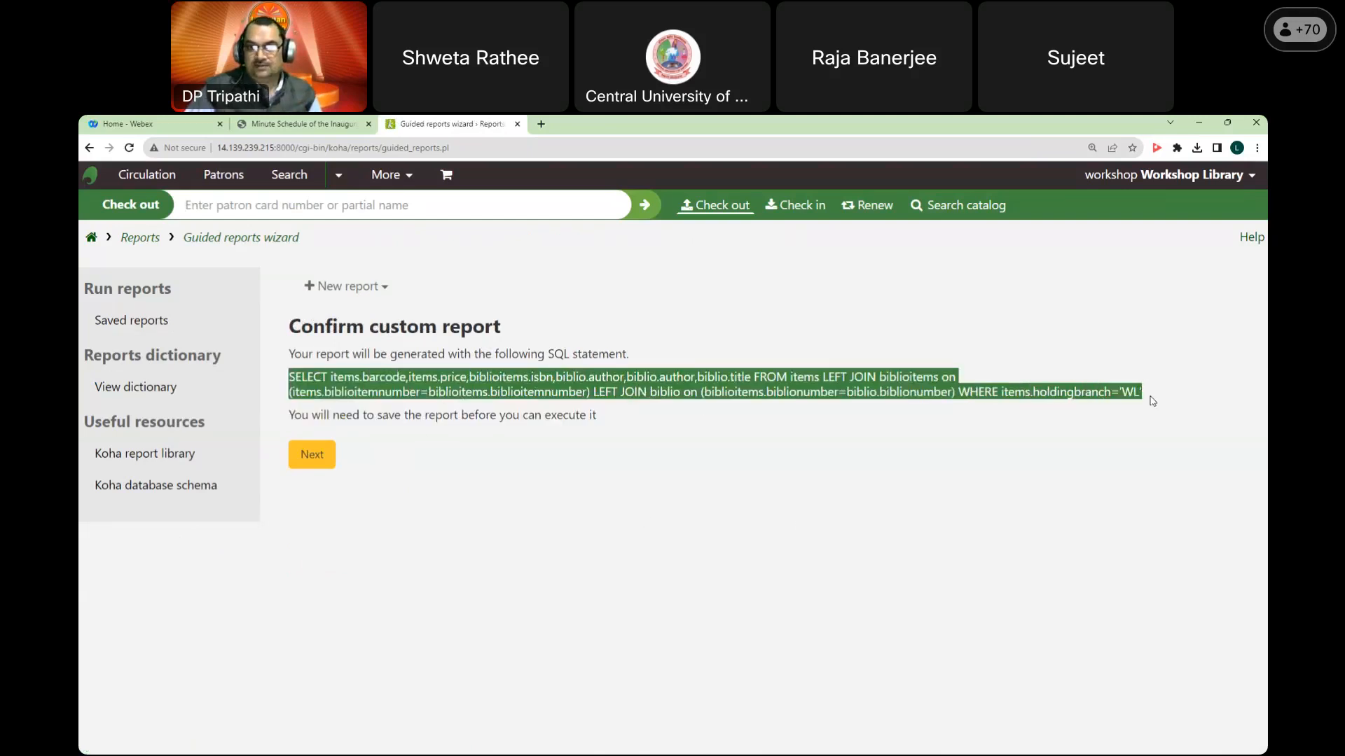
click(322, 461)
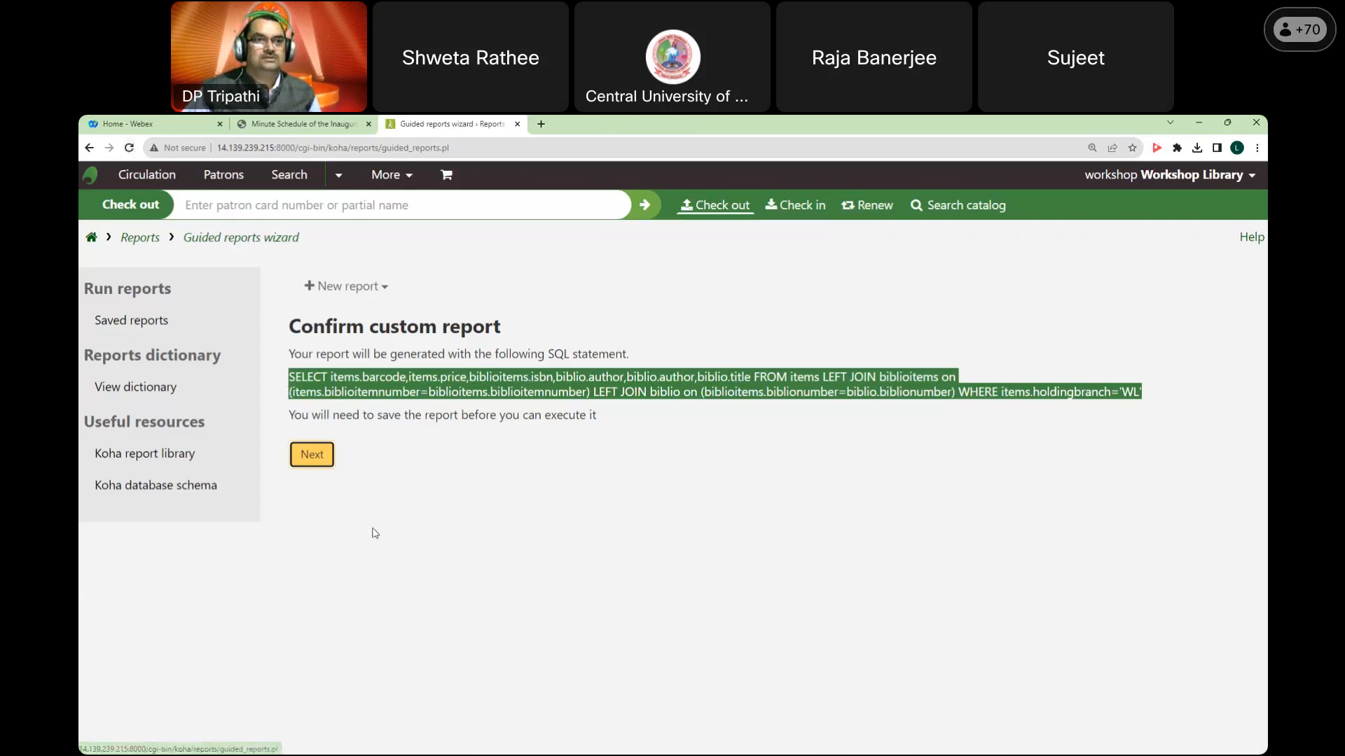
click(312, 456)
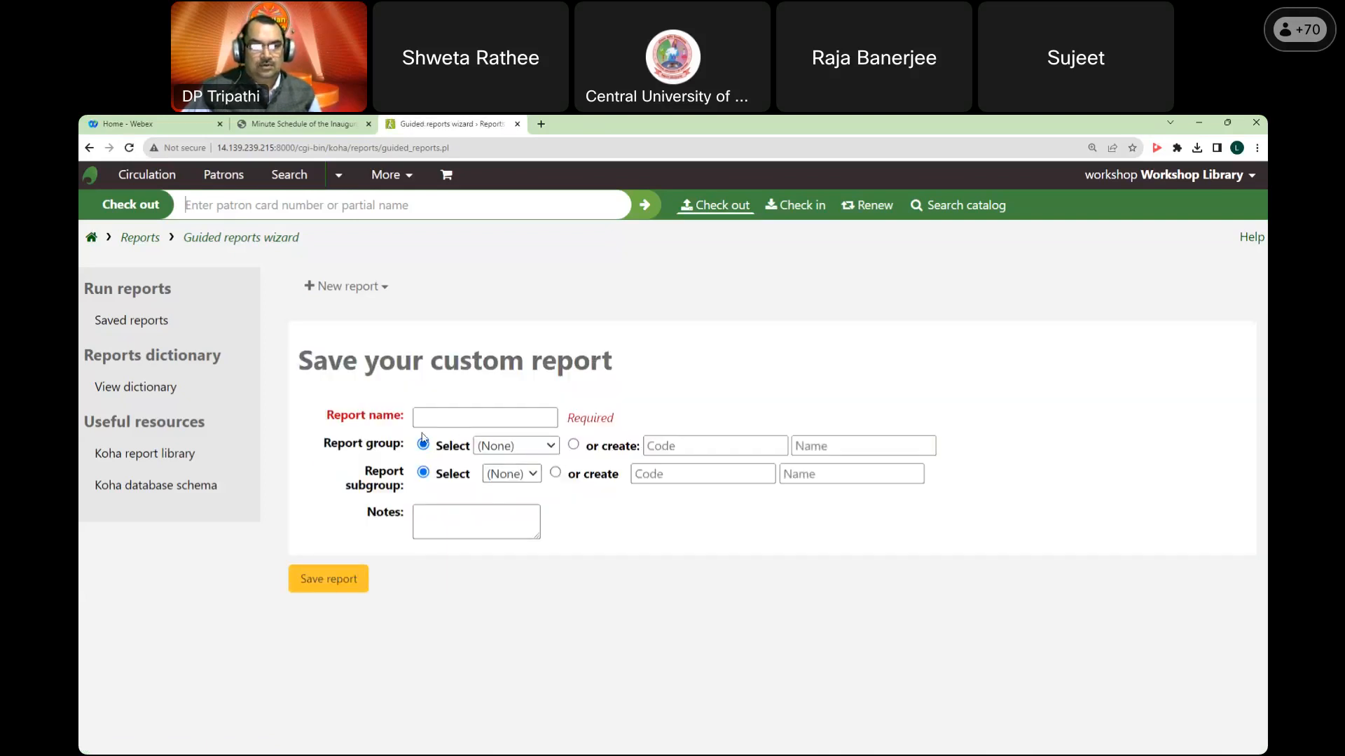
Step: Save the report as 'Catalog testing' in the Catalog group and run it
click(439, 417)
text(Cva)
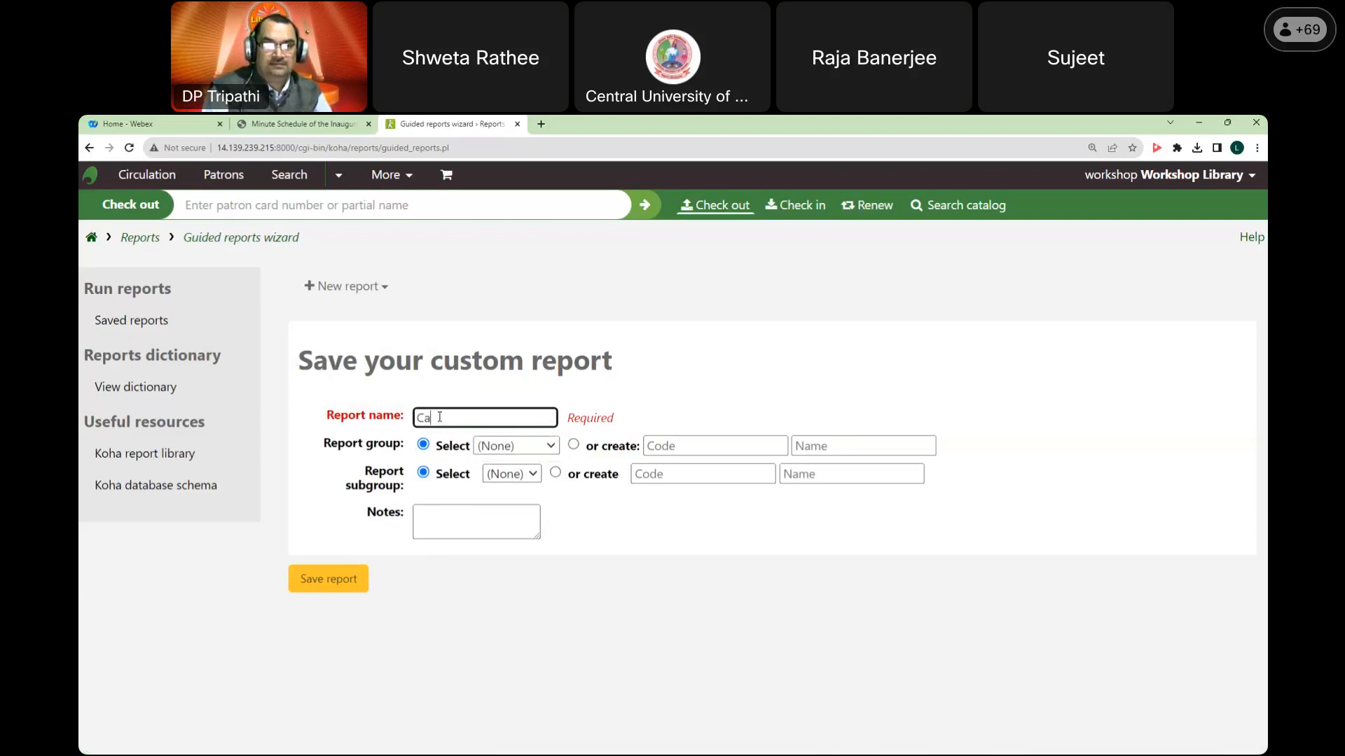
text(alog testing)
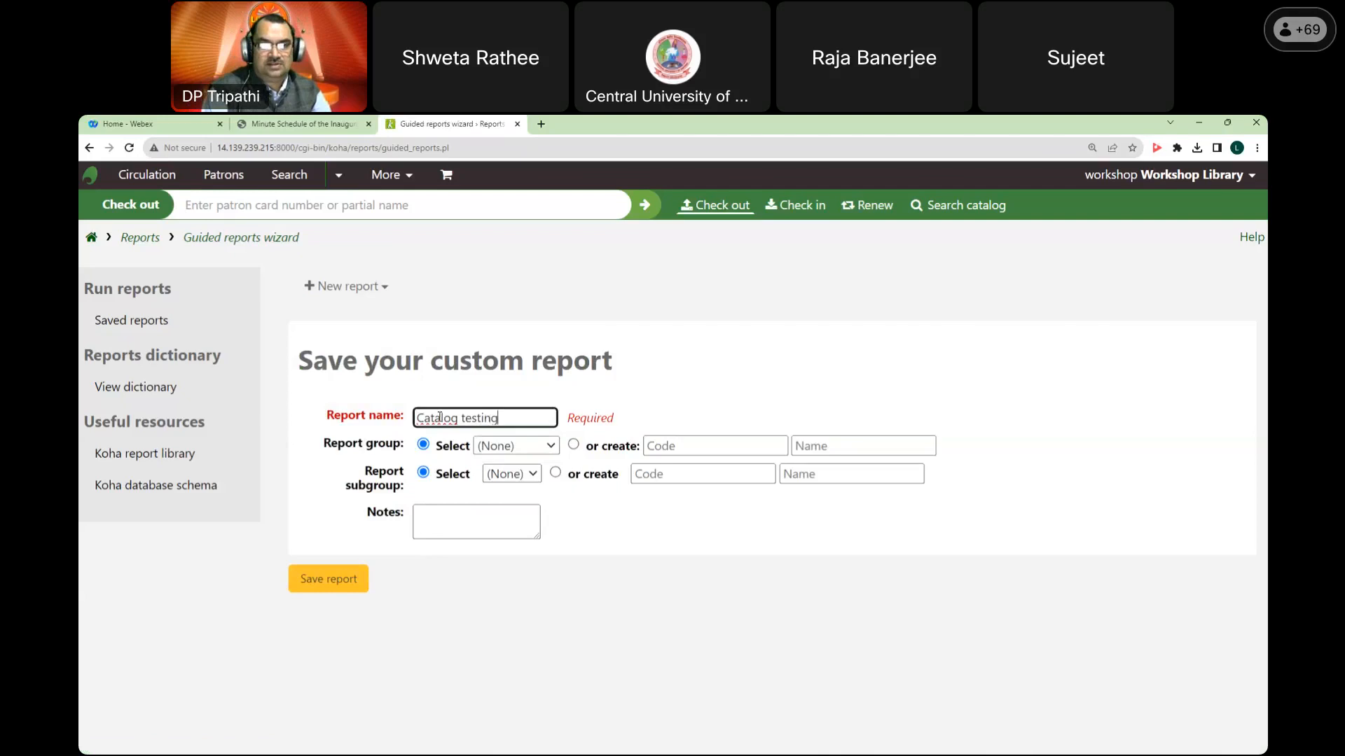
click(526, 446)
click(498, 516)
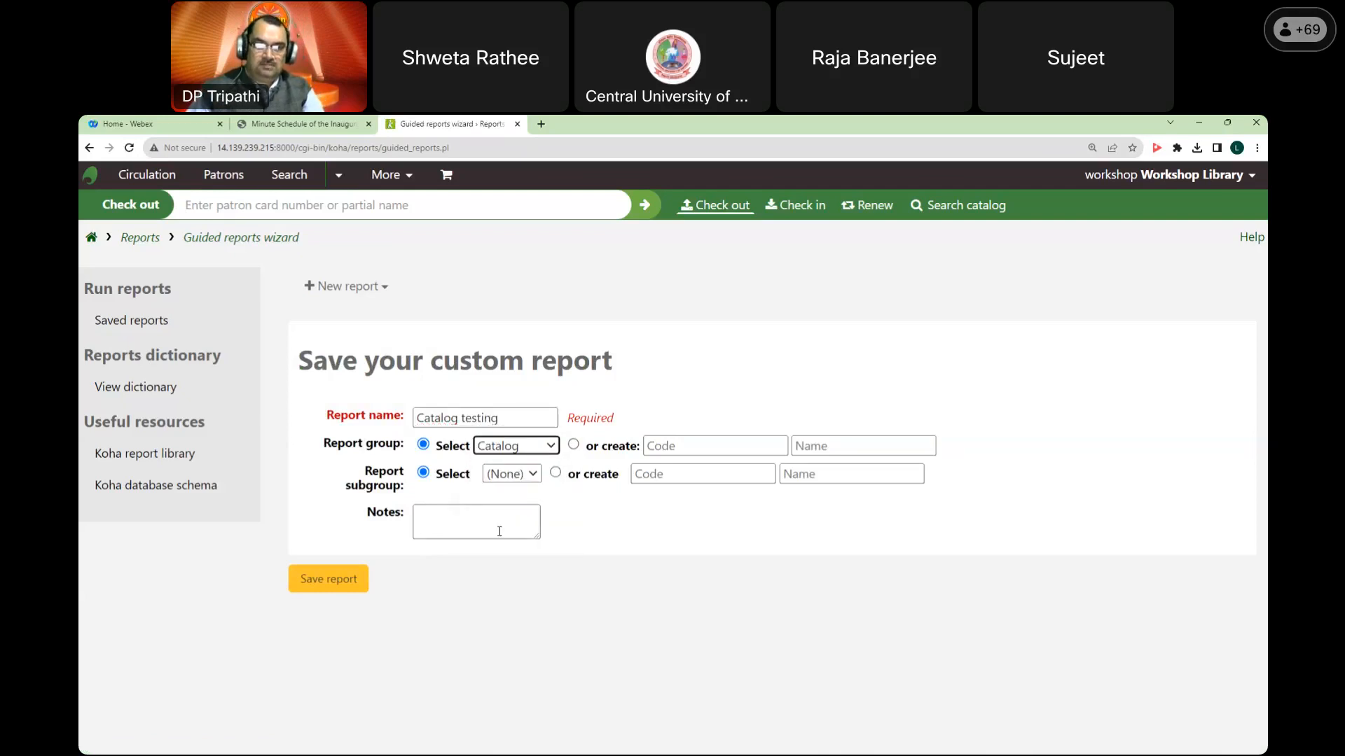
click(342, 581)
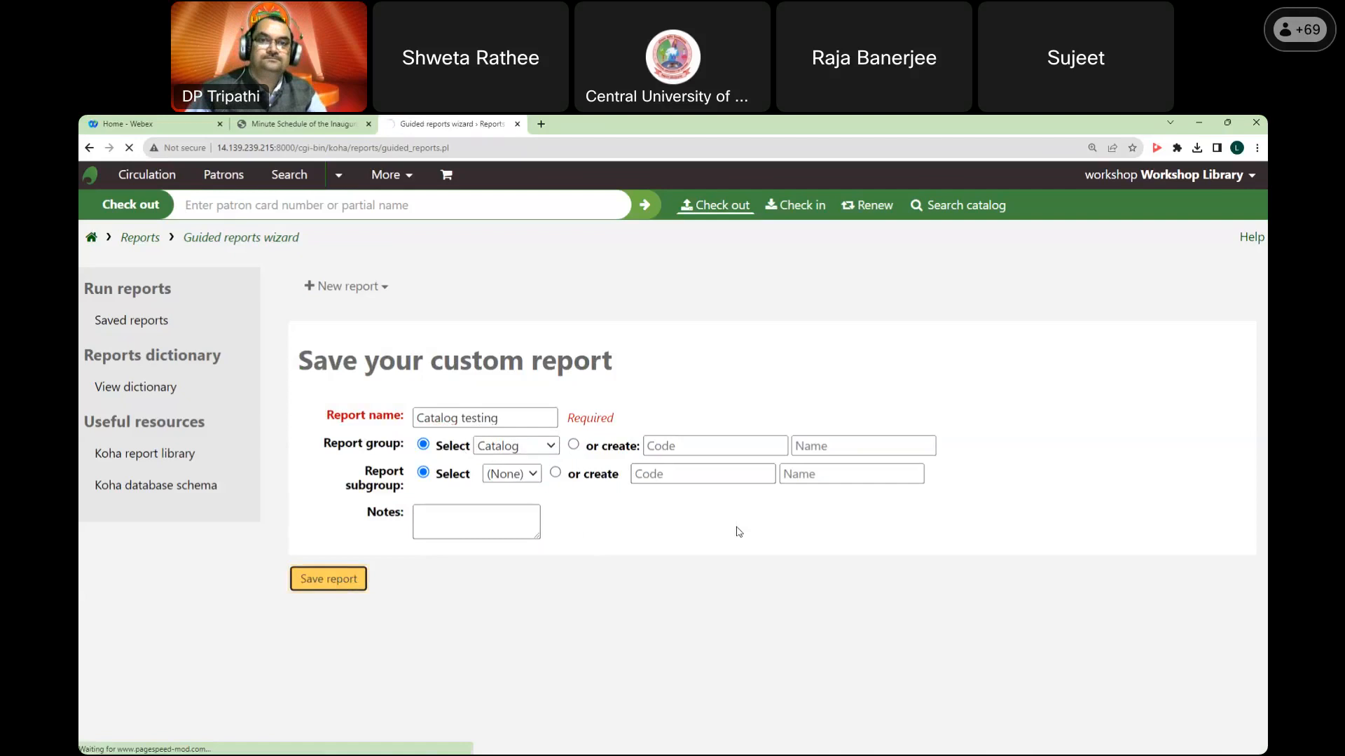
scroll(777, 519, down, 5)
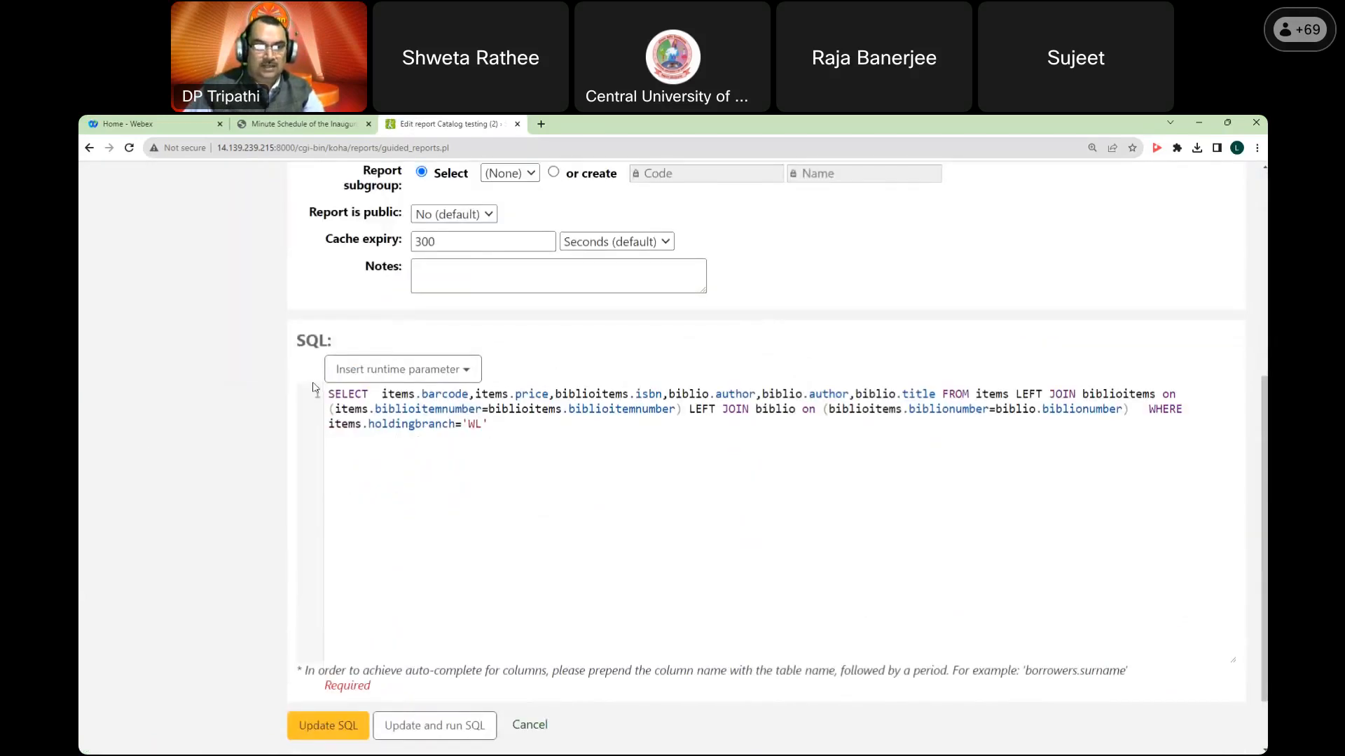
scroll(313, 387, up, 4)
click(531, 287)
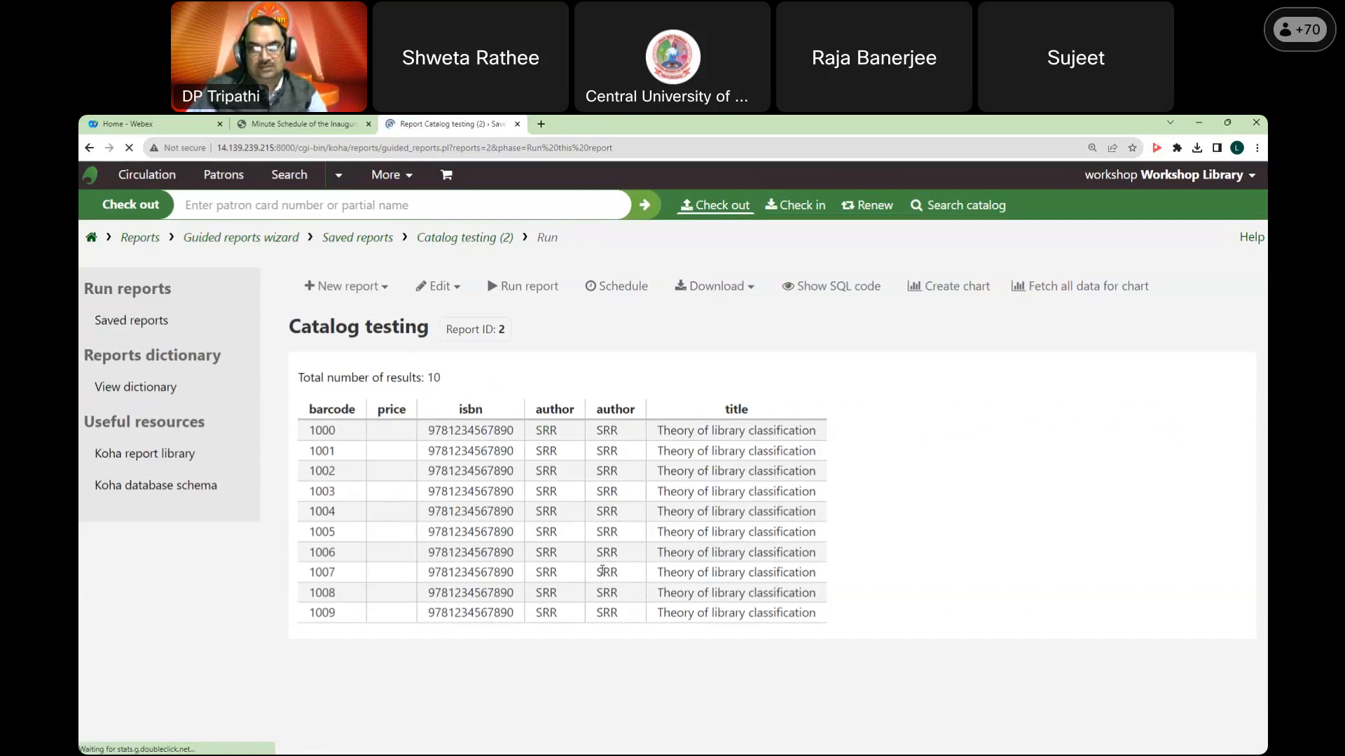
Step: Delete the duplicate biblio.author from the Catalog testing SQL, update it, and rerun the report
click(435, 289)
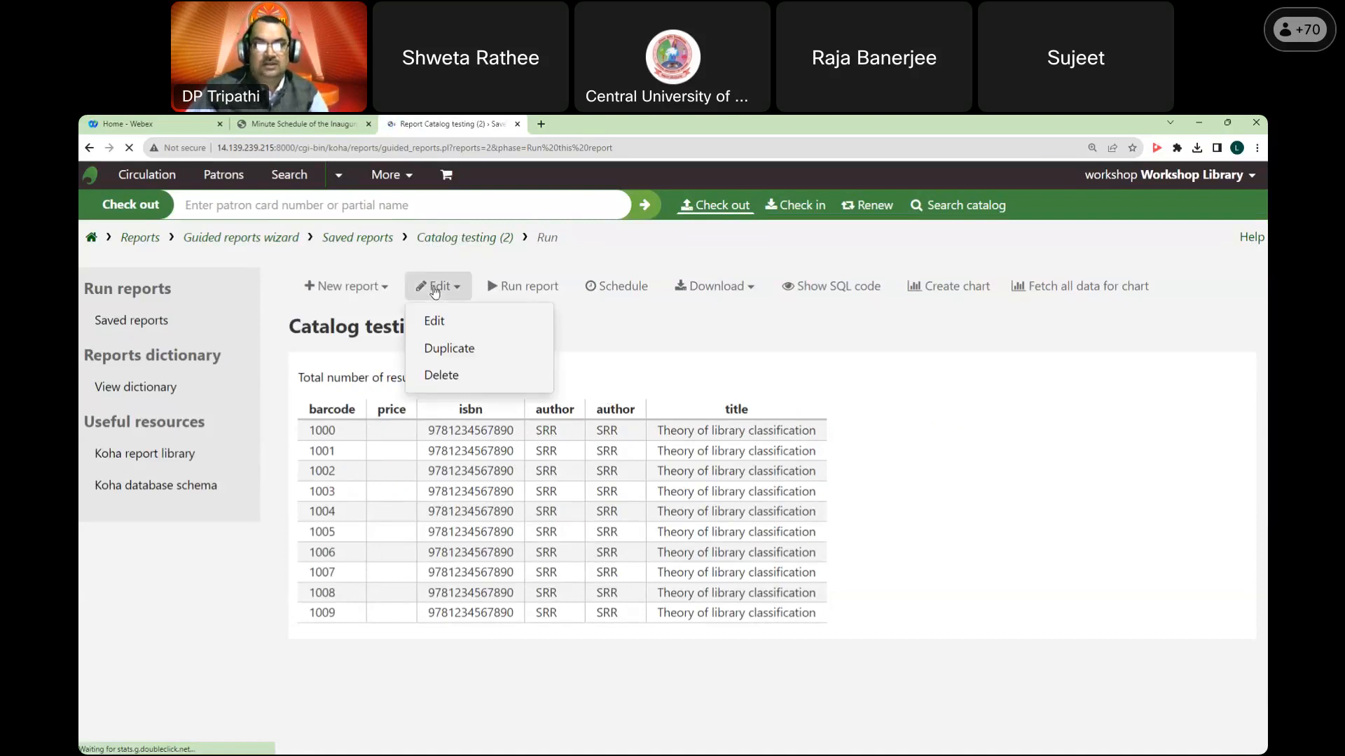
click(440, 324)
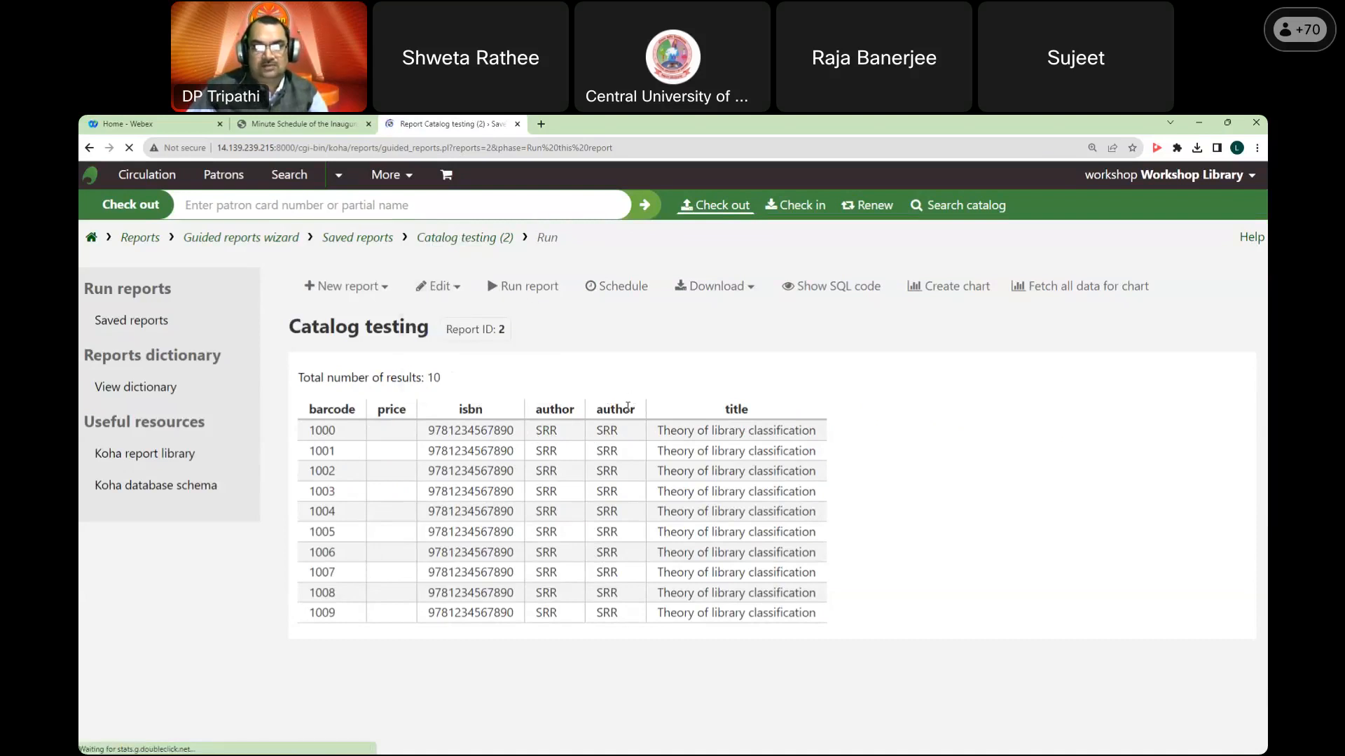
scroll(700, 420, down, 5)
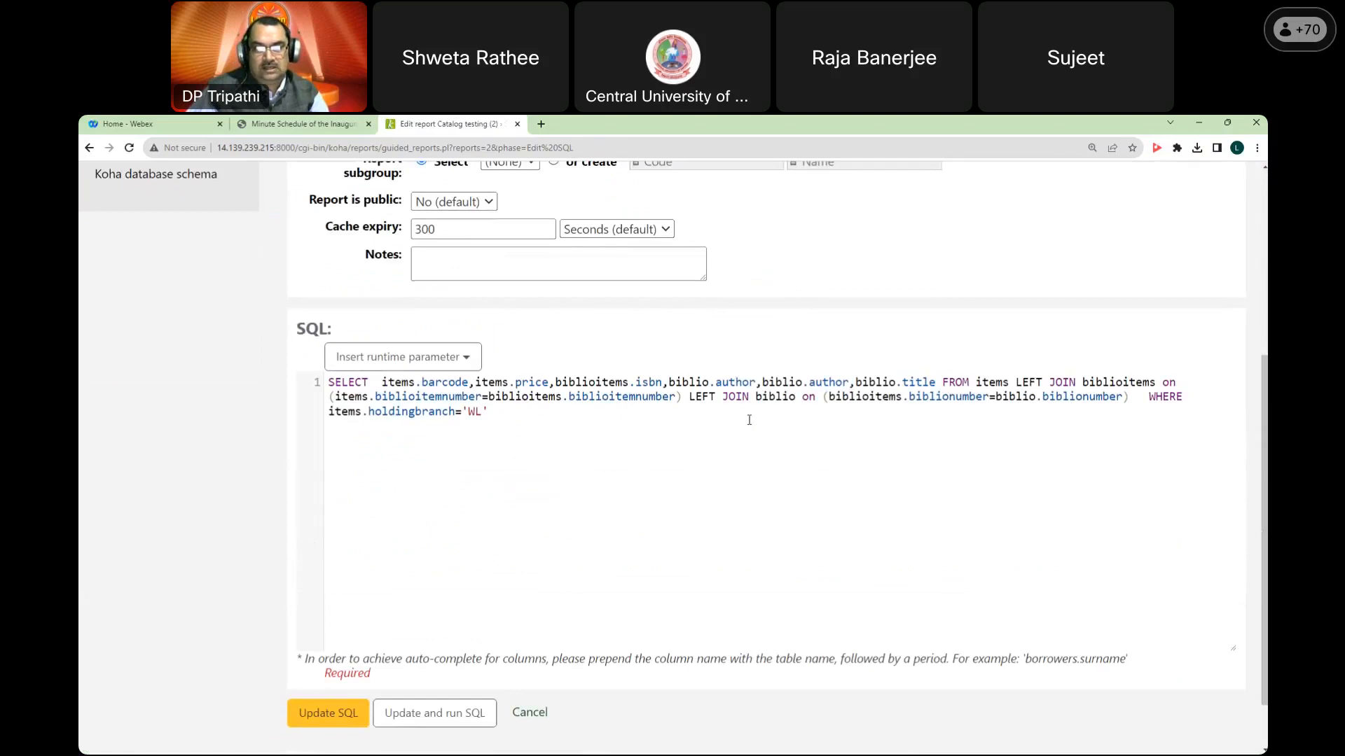
drag(762, 380, 845, 379)
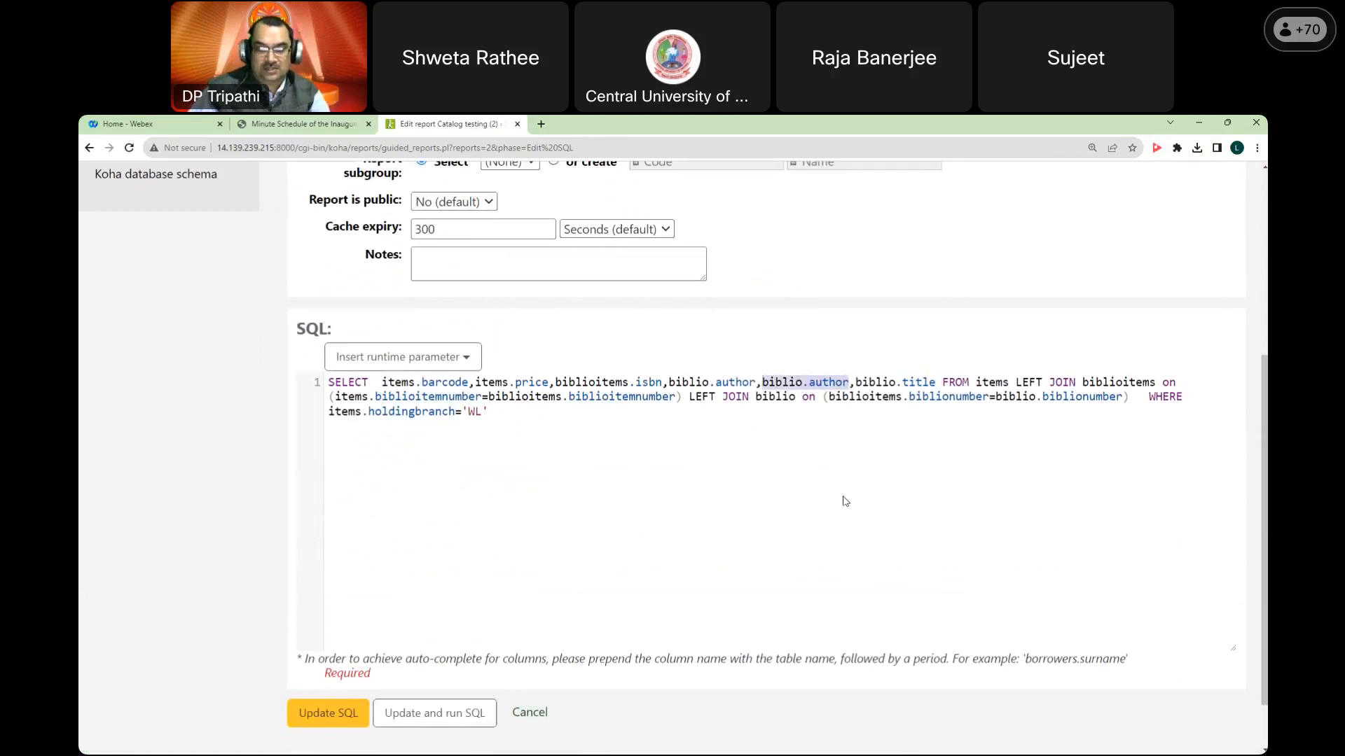
key(BackSpace)
key(BackSpace)
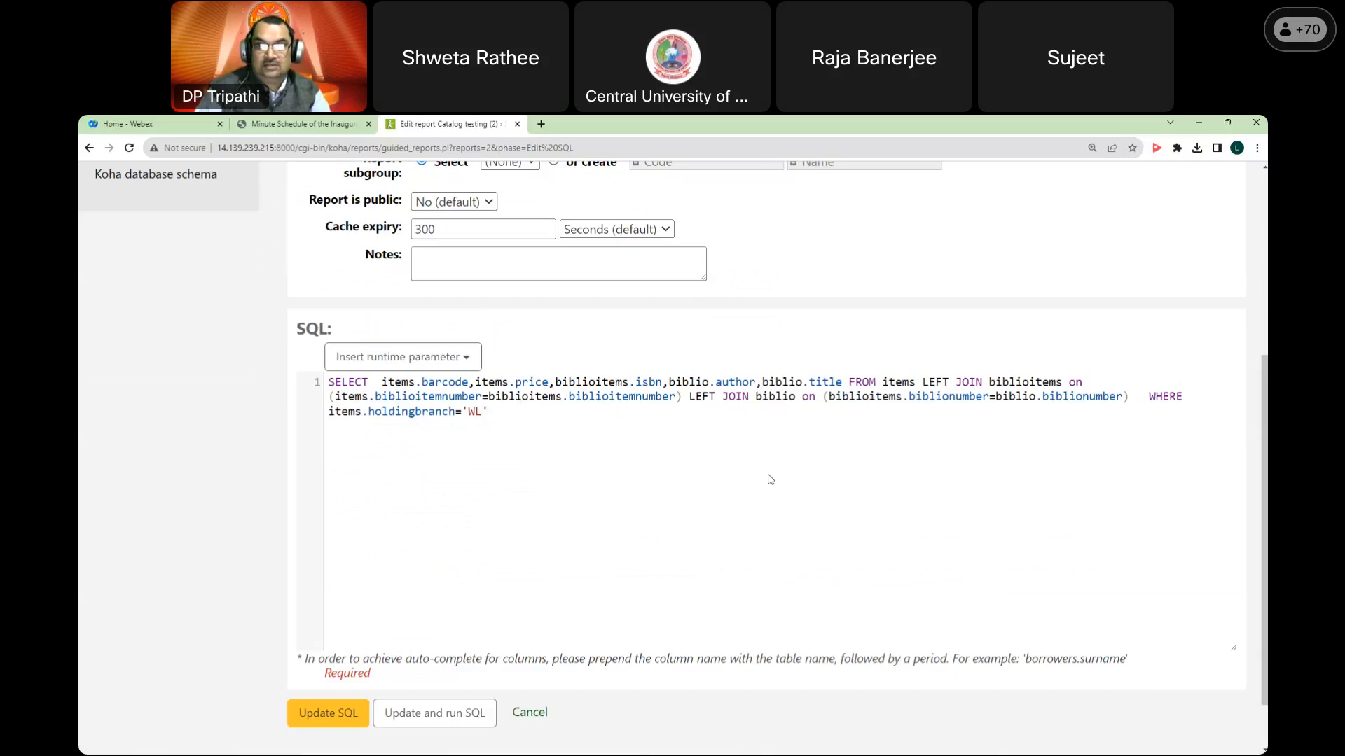
click(336, 713)
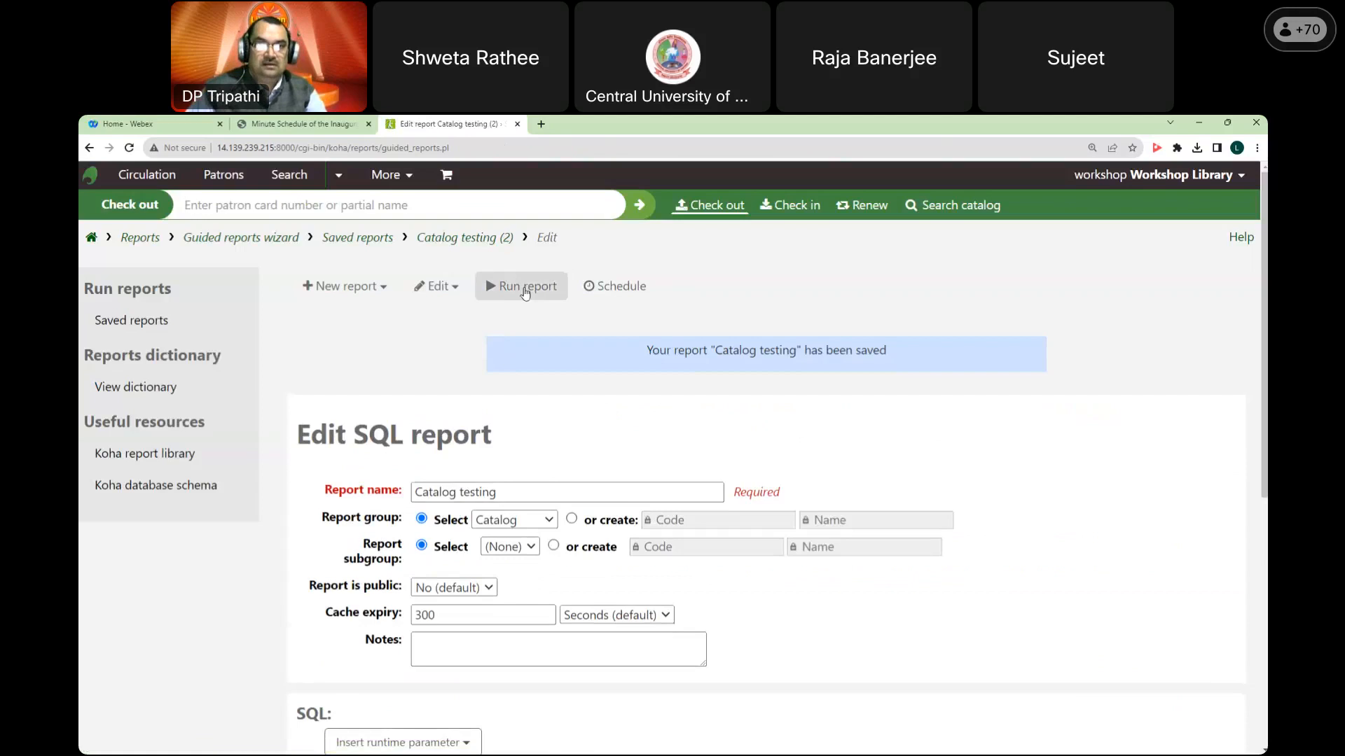
click(525, 291)
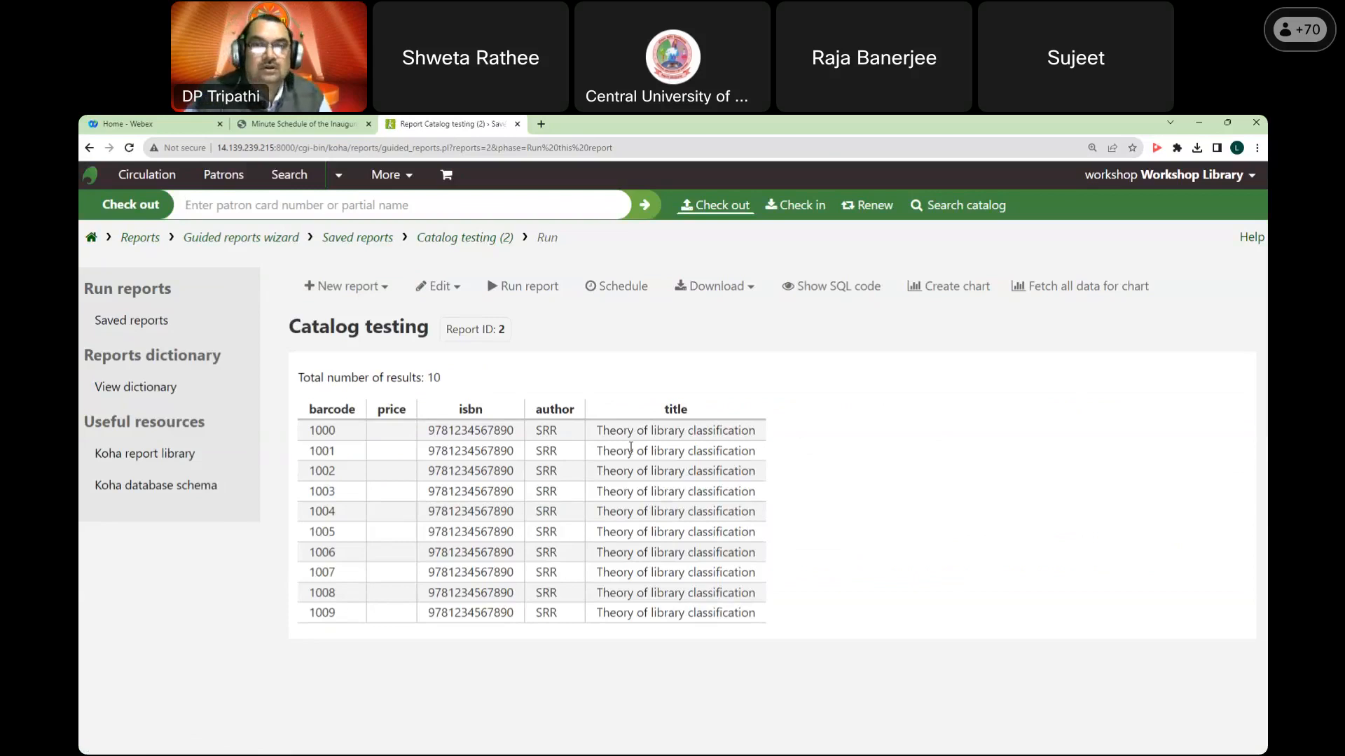
Step: Download the results as an Open Document Spreadsheet and confirm it in Chrome's downloads
click(750, 294)
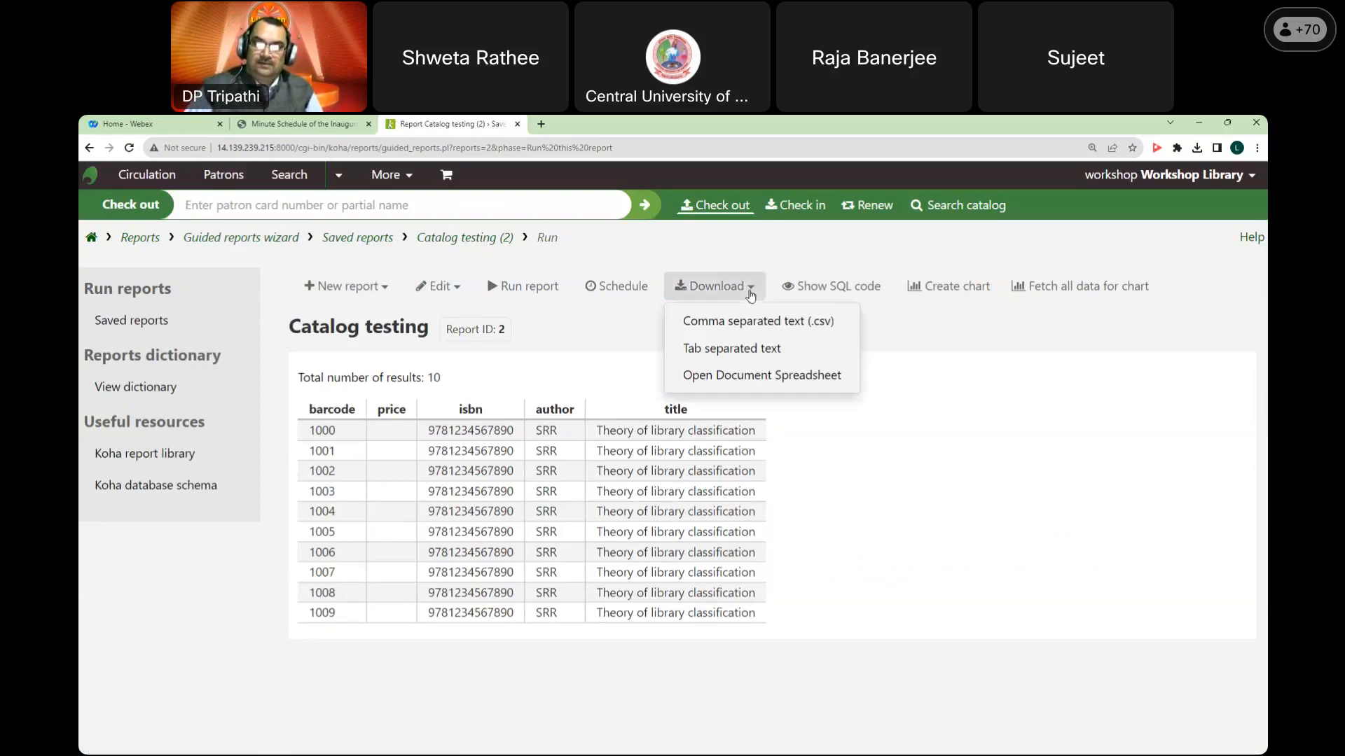
click(747, 378)
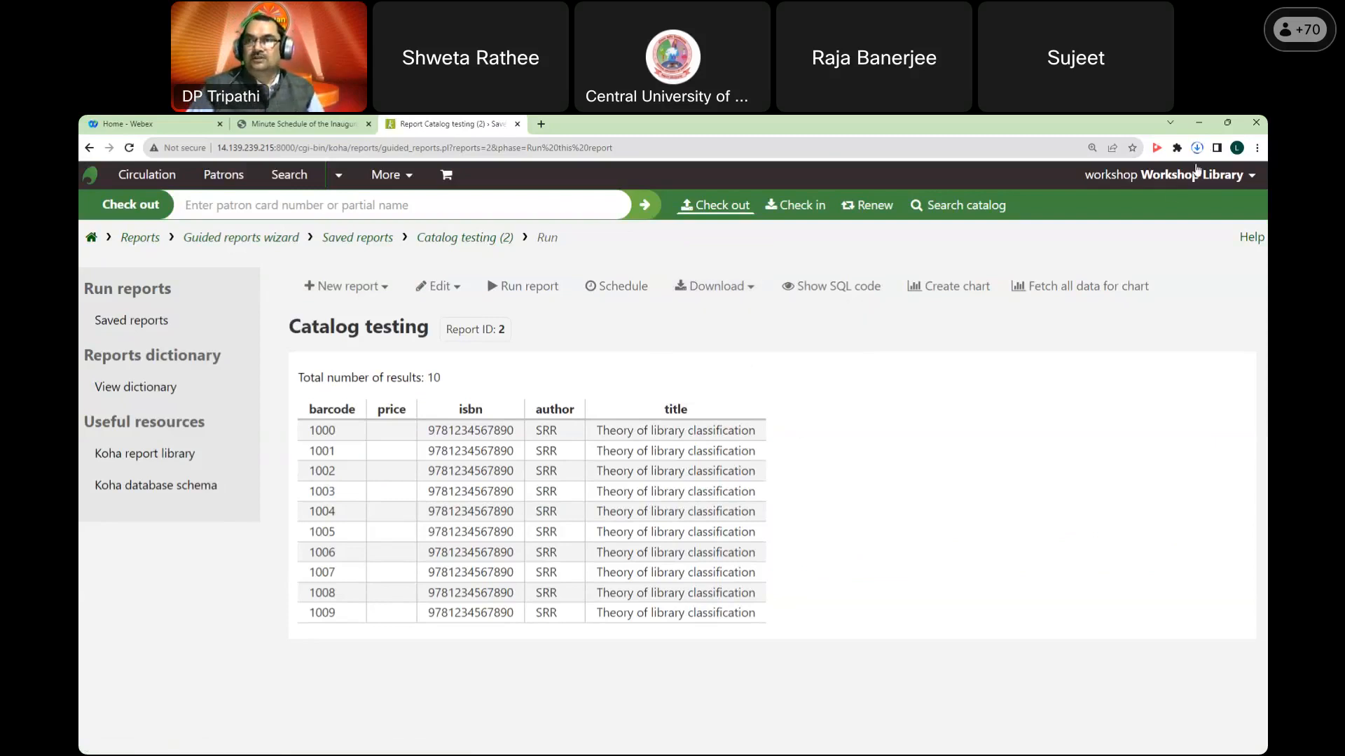
key(ctrl+l)
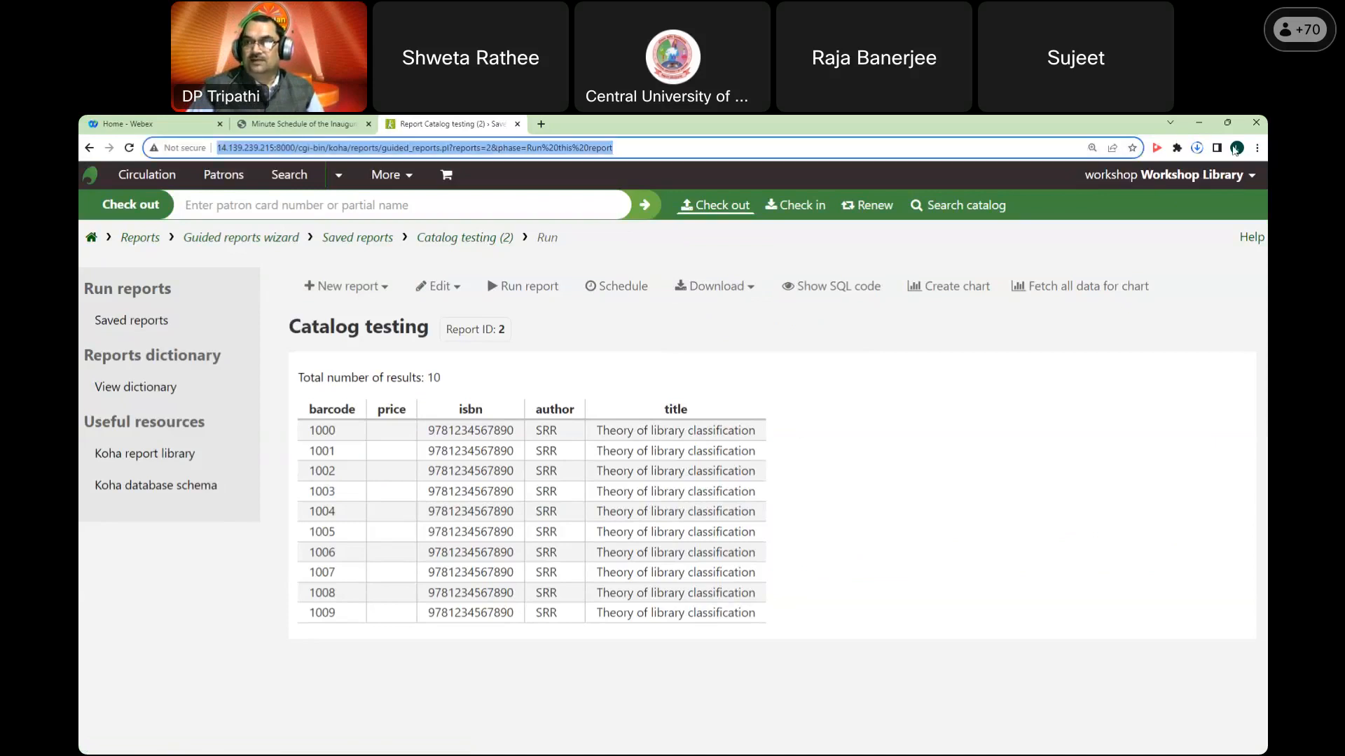
click(1173, 283)
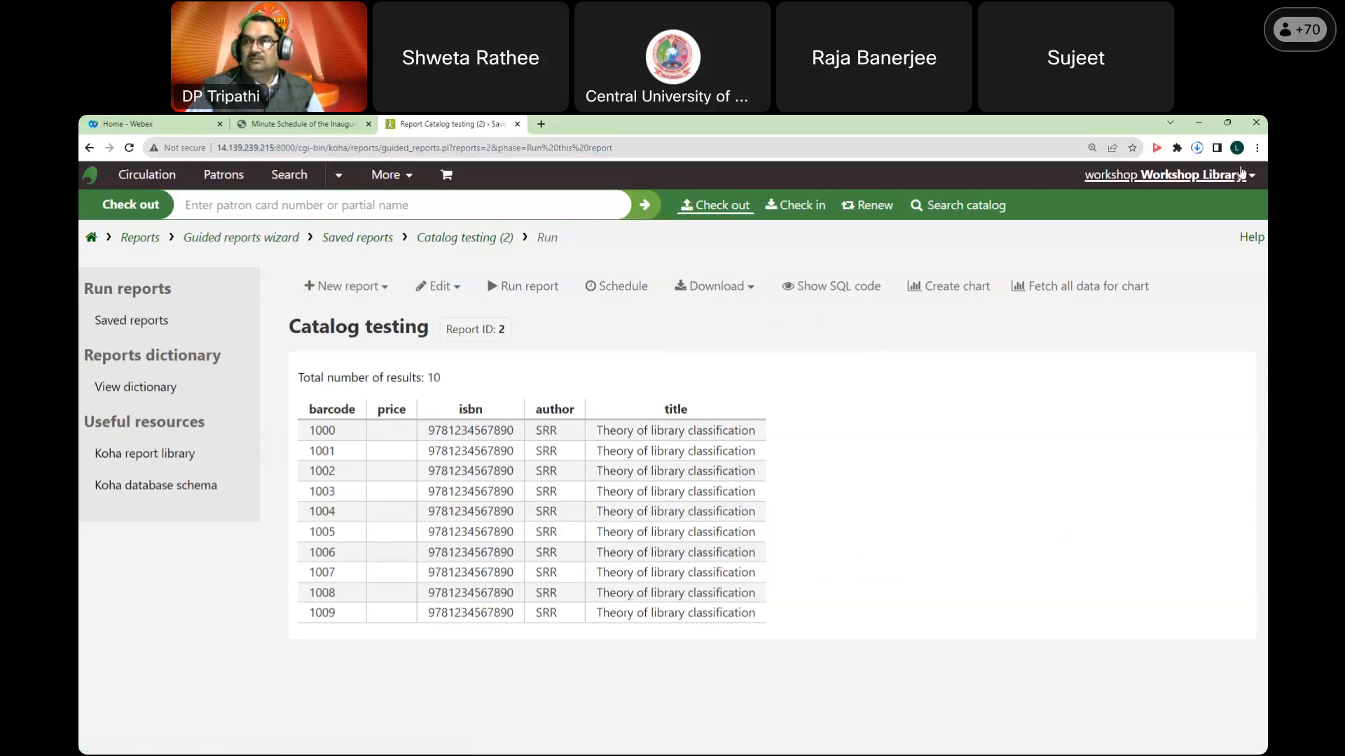
click(1197, 148)
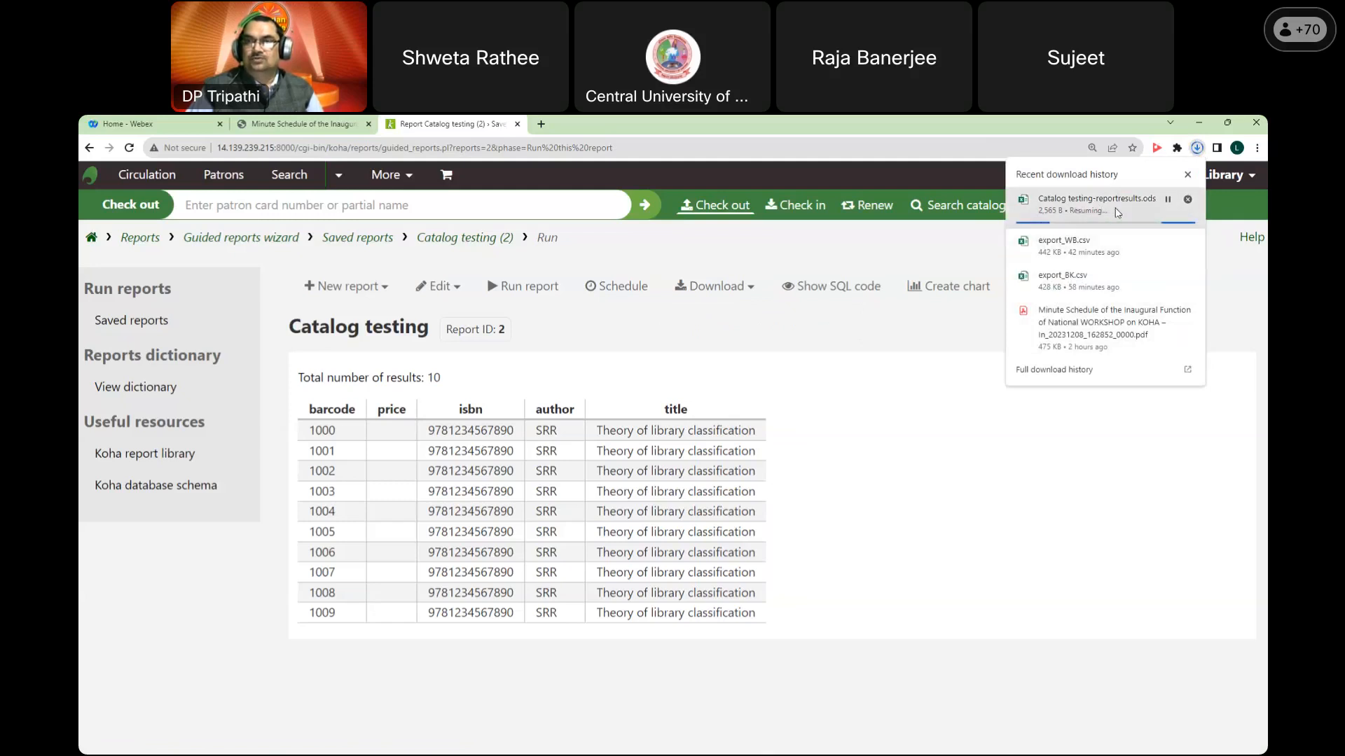
click(886, 420)
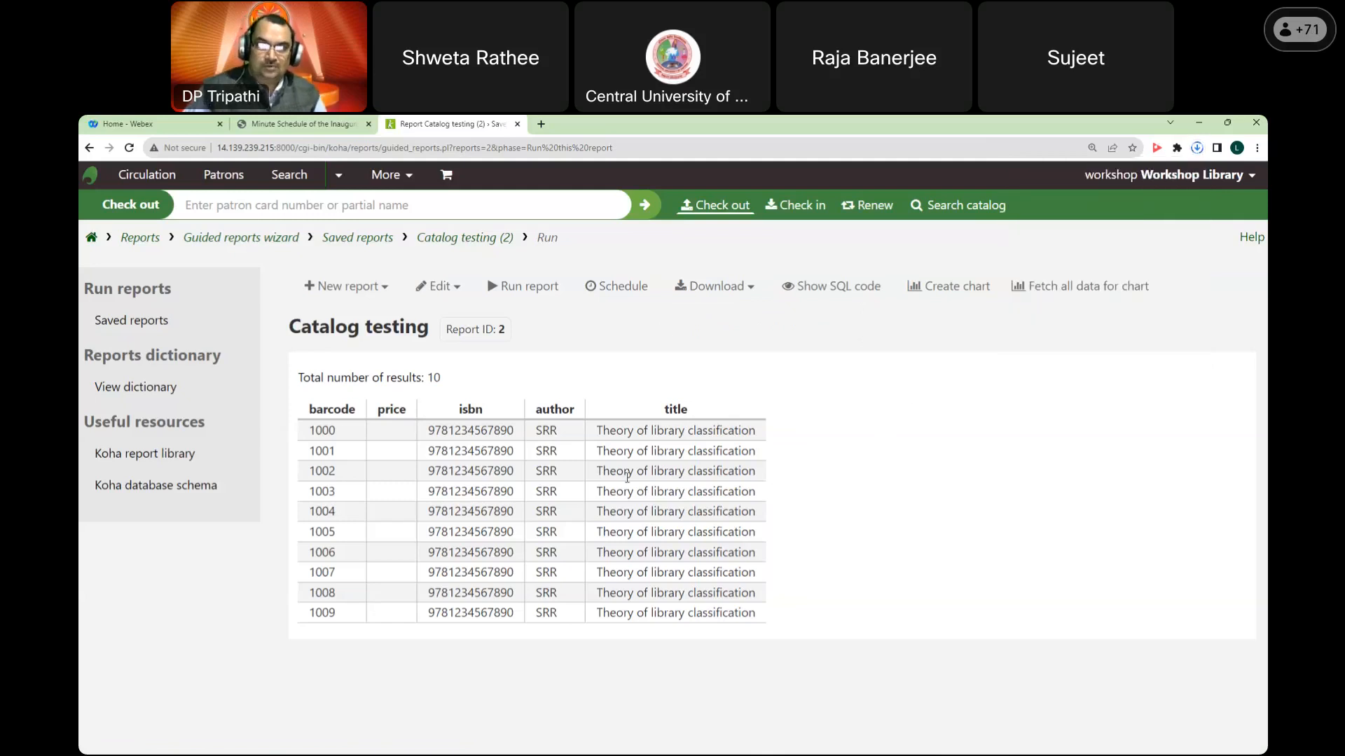
click(92, 239)
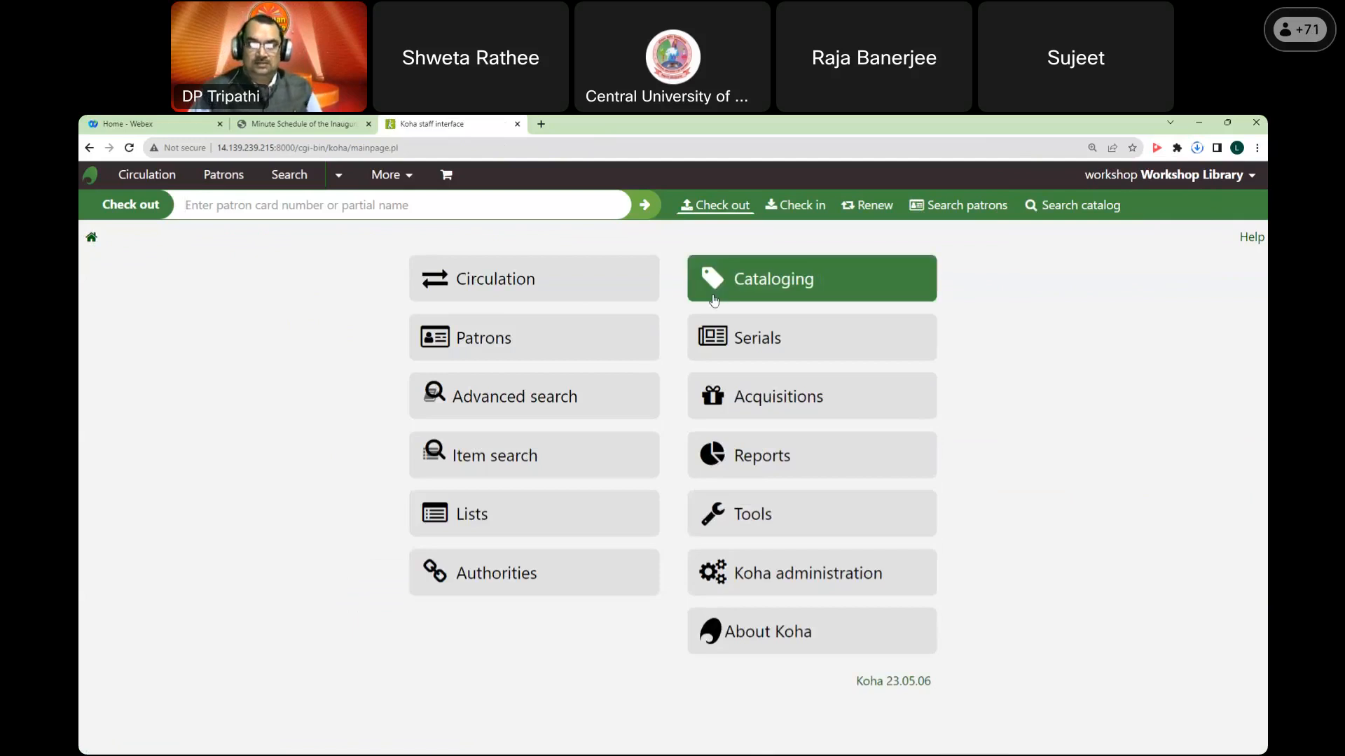
Step: Open the Catalog statistics wizard, leave the output format and separator unchanged, and submit
click(815, 476)
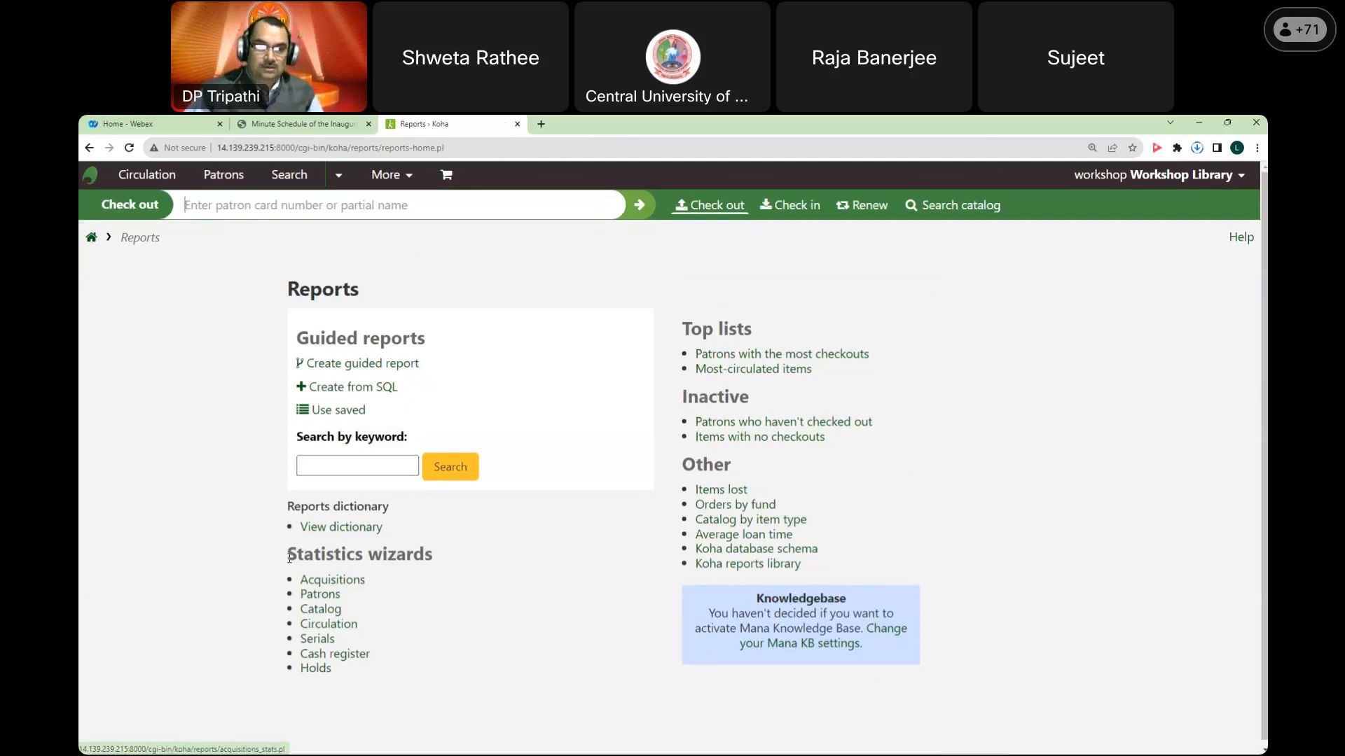
click(332, 615)
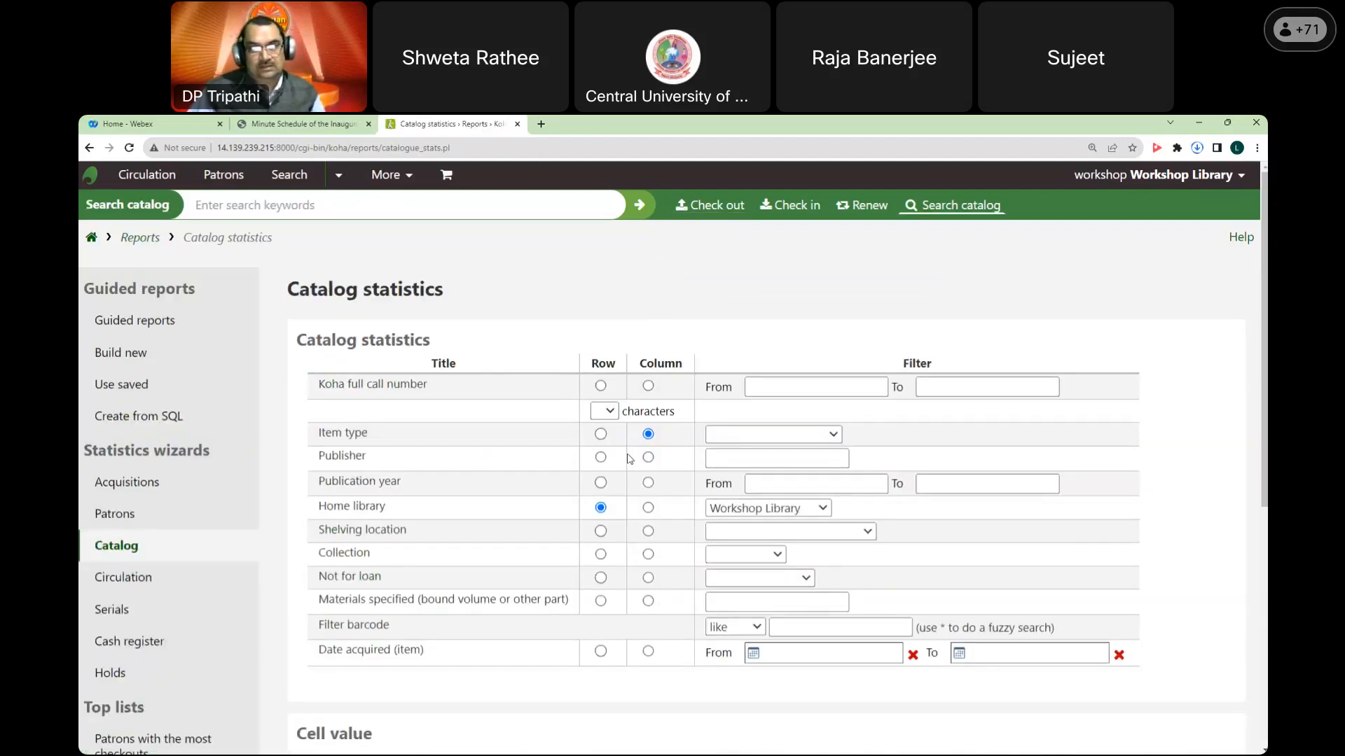
scroll(698, 597, down, 1)
scroll(698, 597, down, 4)
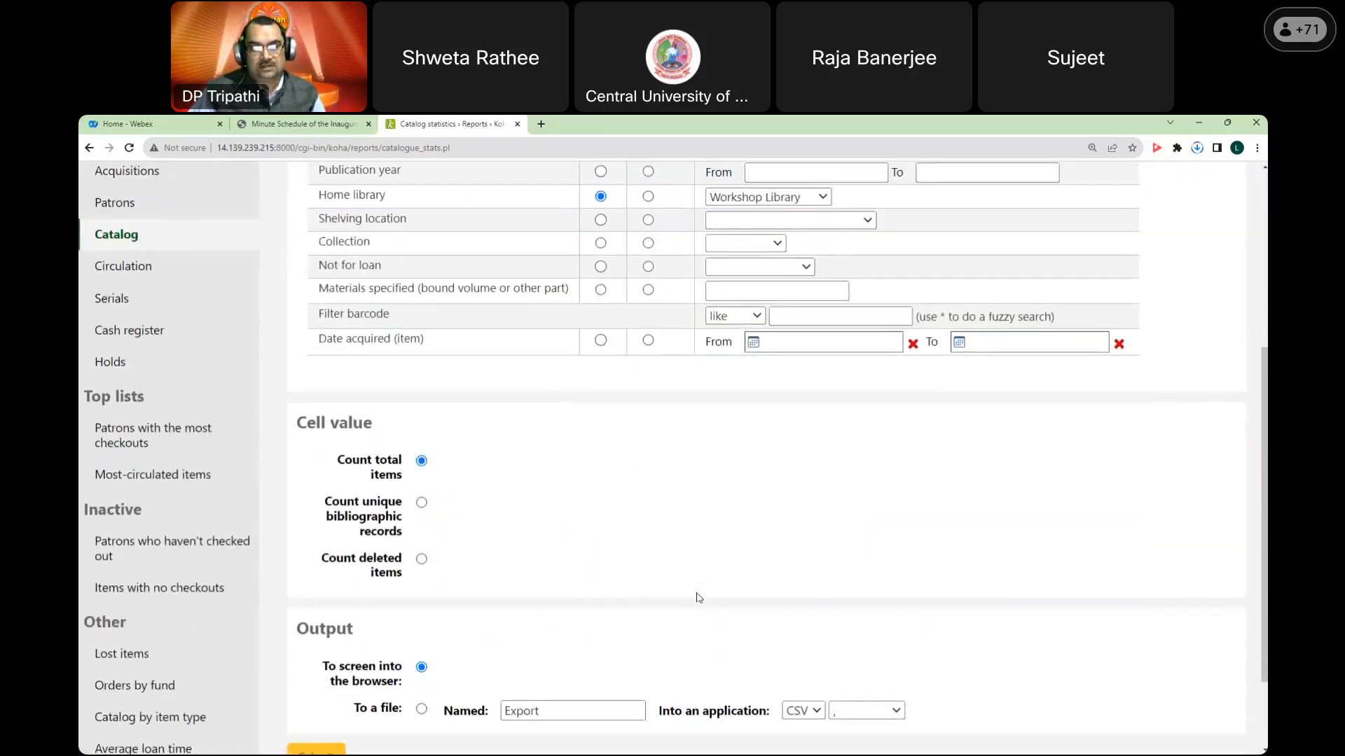
click(803, 603)
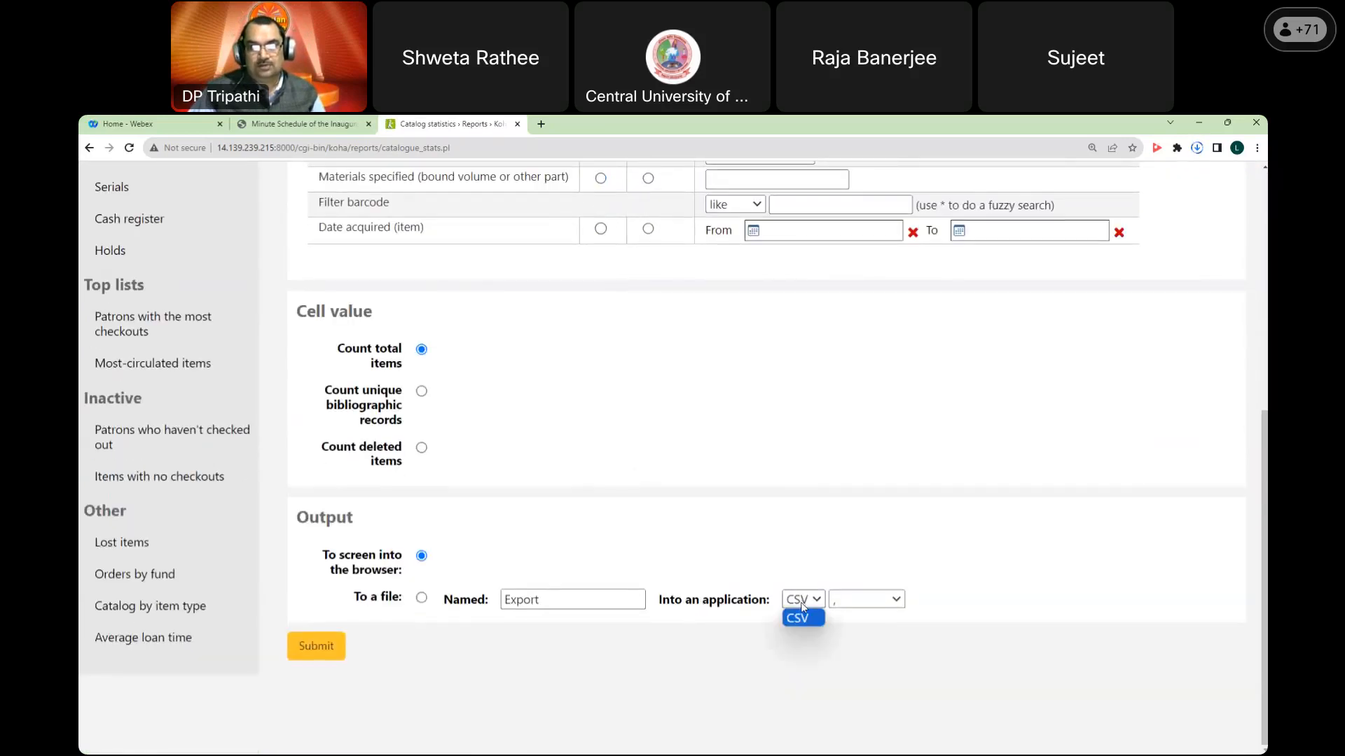
click(866, 599)
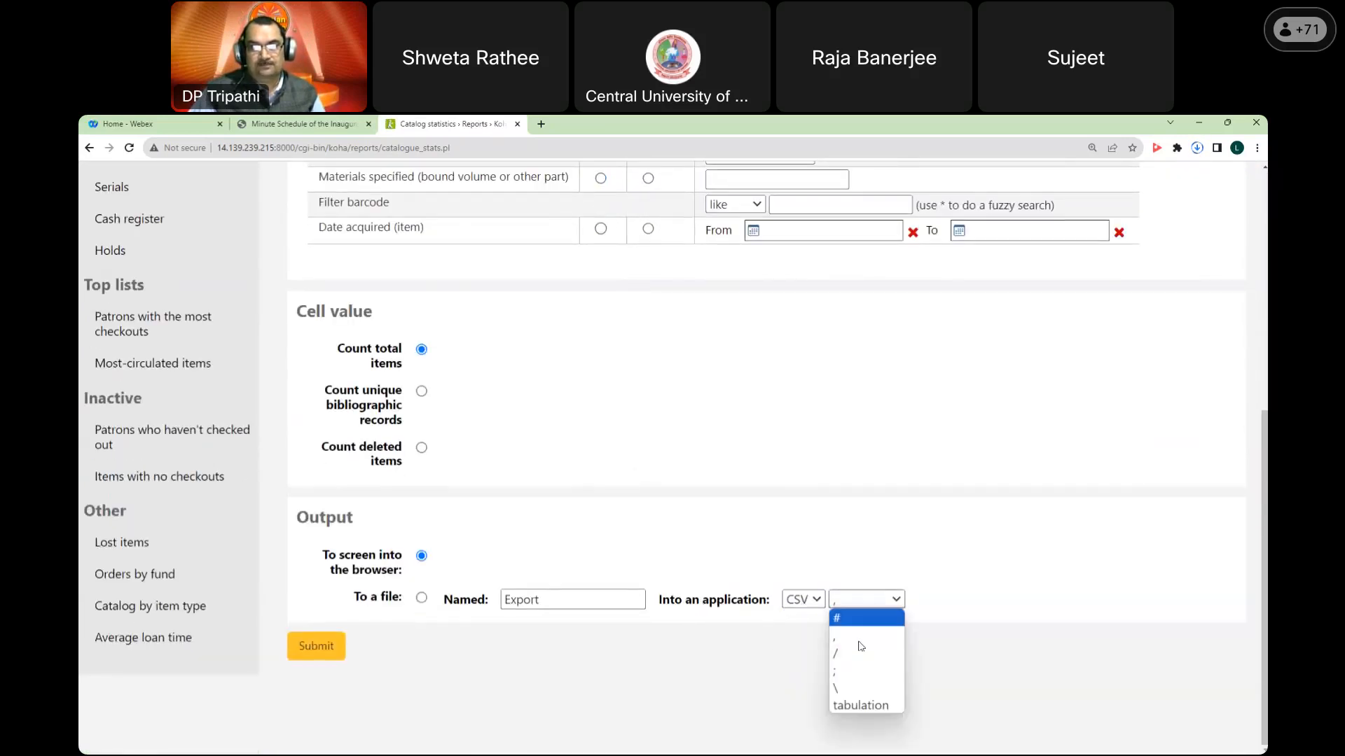
click(712, 664)
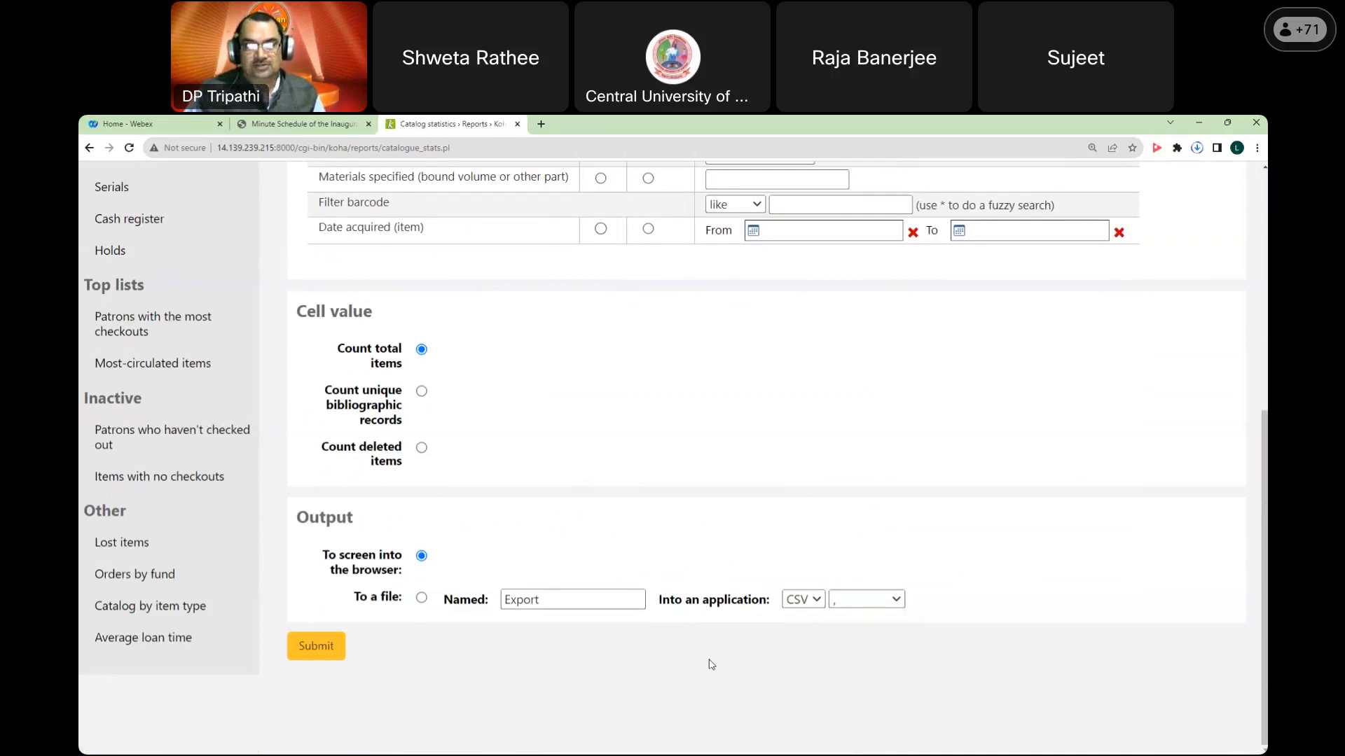
scroll(712, 664, up, 3)
scroll(711, 664, up, 3)
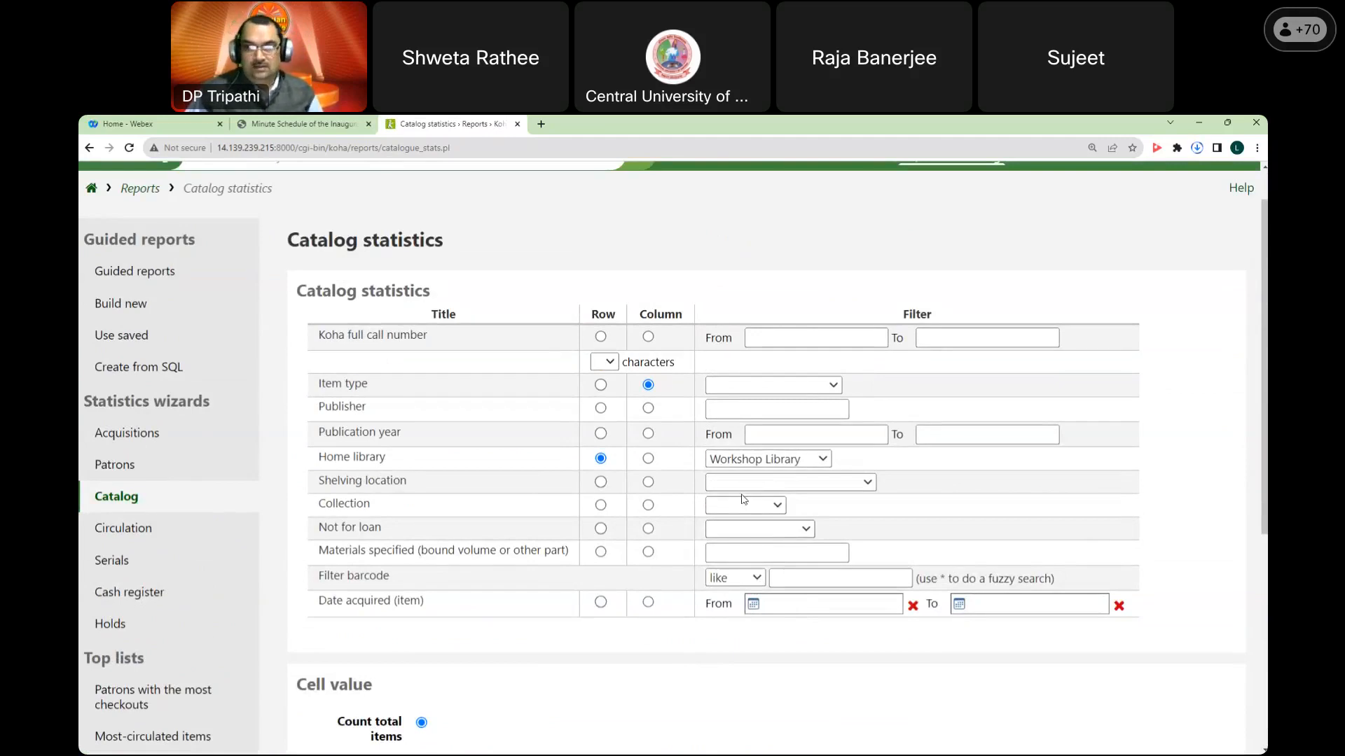
scroll(378, 653, down, 5)
click(316, 648)
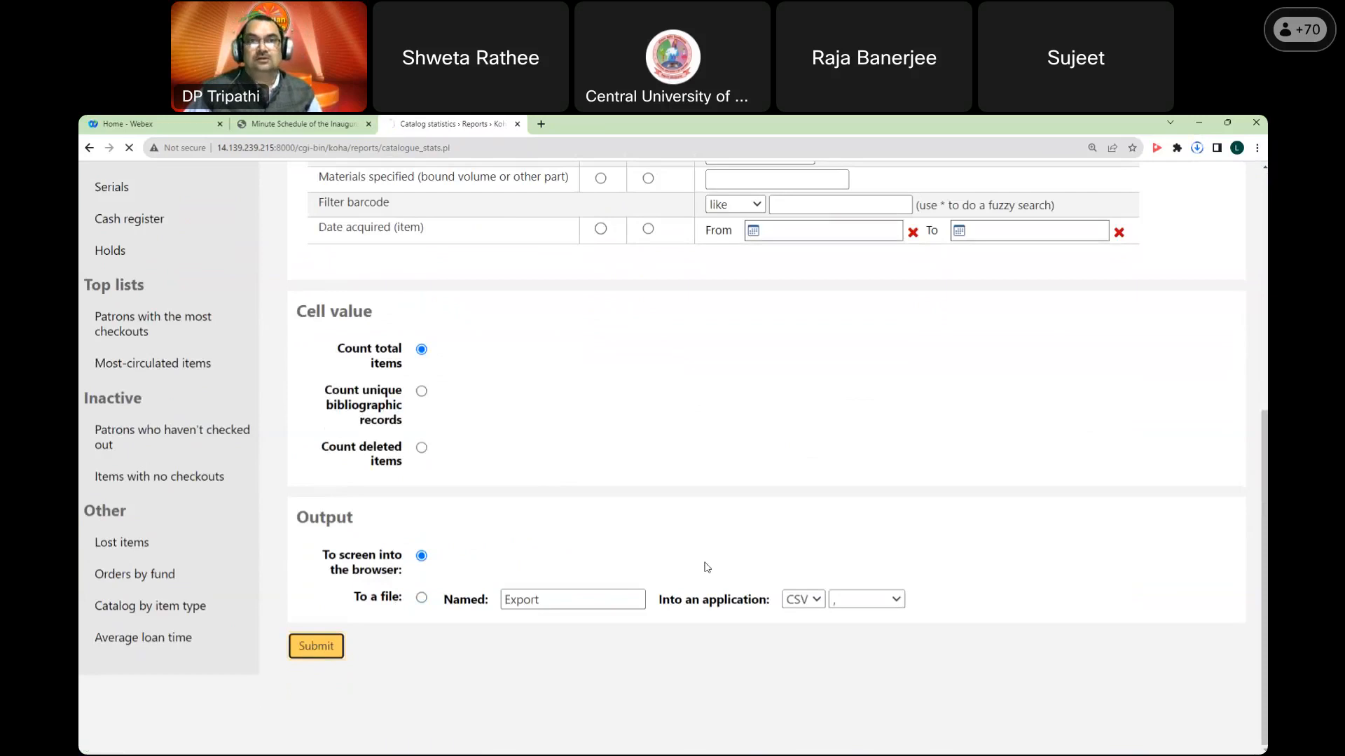
Step: Check the 10 BK items for WL, then go back twice to Reports home
scroll(743, 539, down, 1)
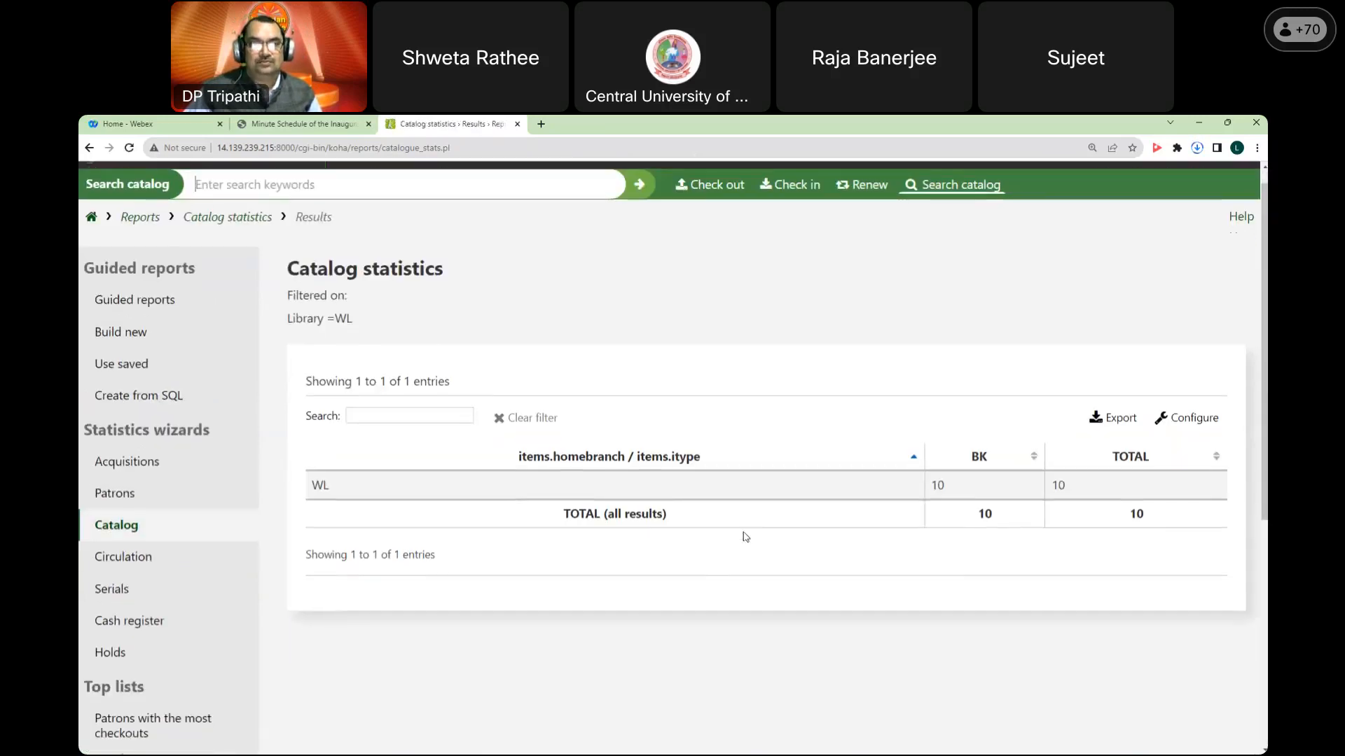
scroll(746, 538, down, 1)
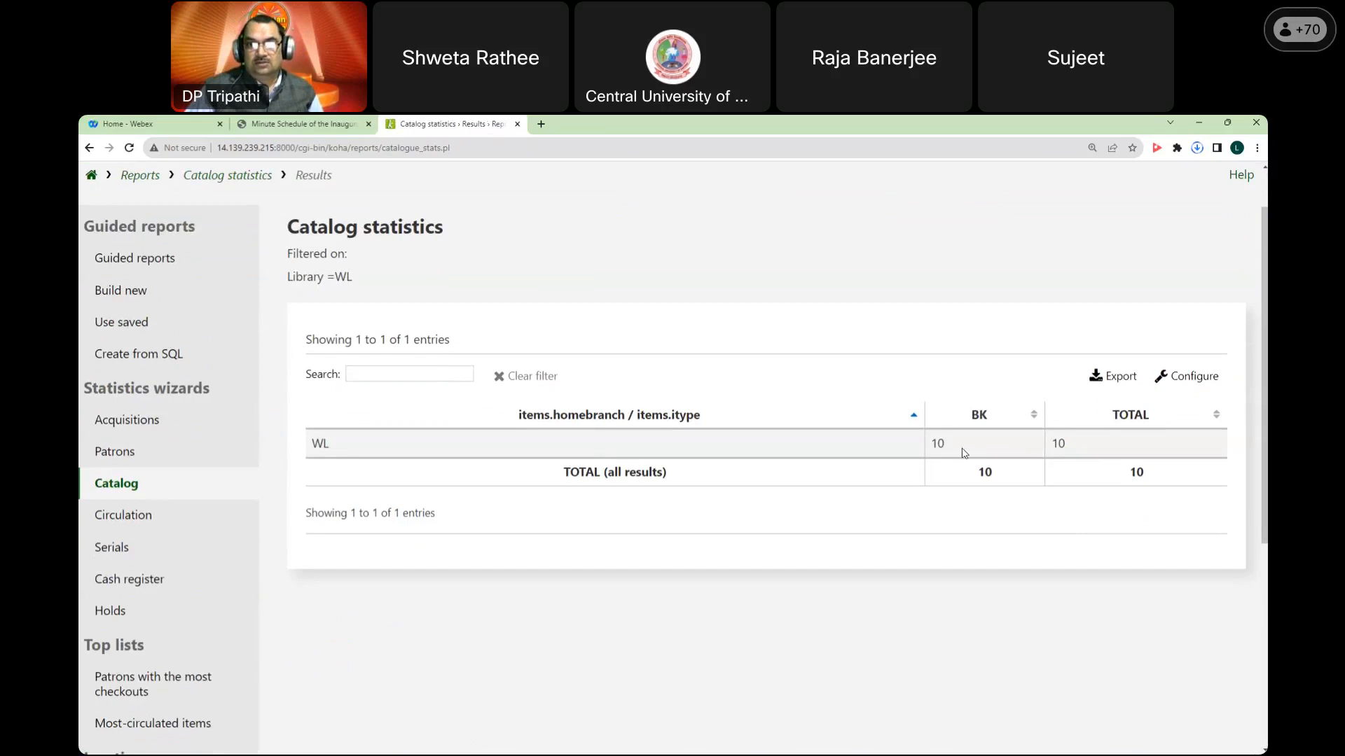
drag(311, 446, 349, 454)
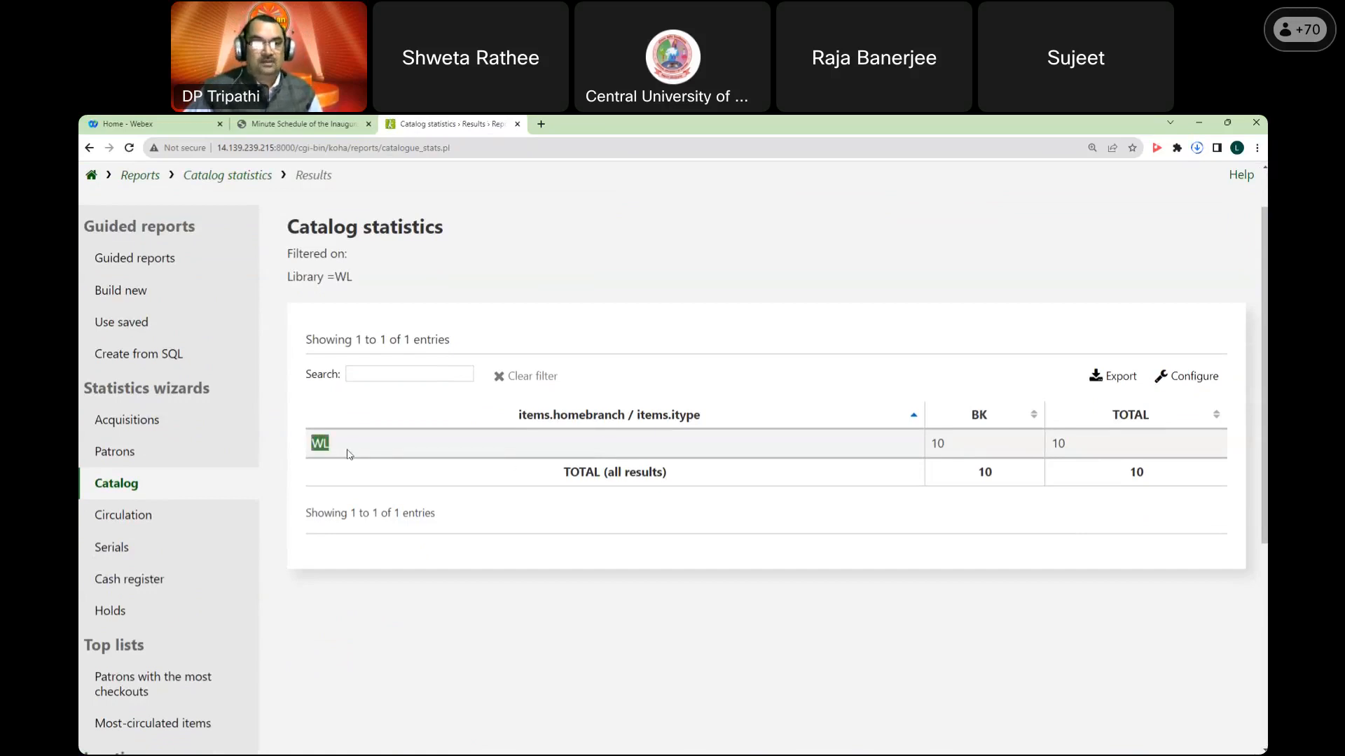
scroll(634, 557, up, 2)
right_click(558, 282)
click(568, 288)
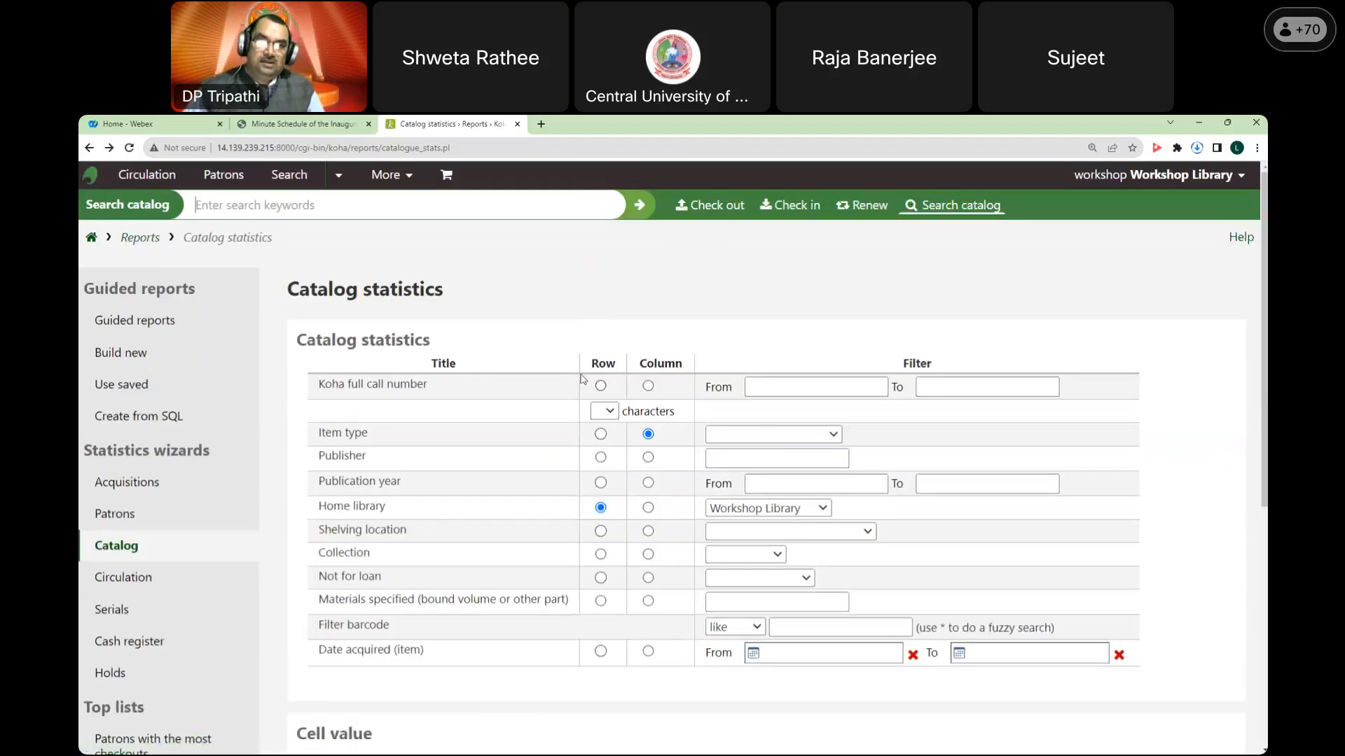
right_click(566, 306)
click(578, 313)
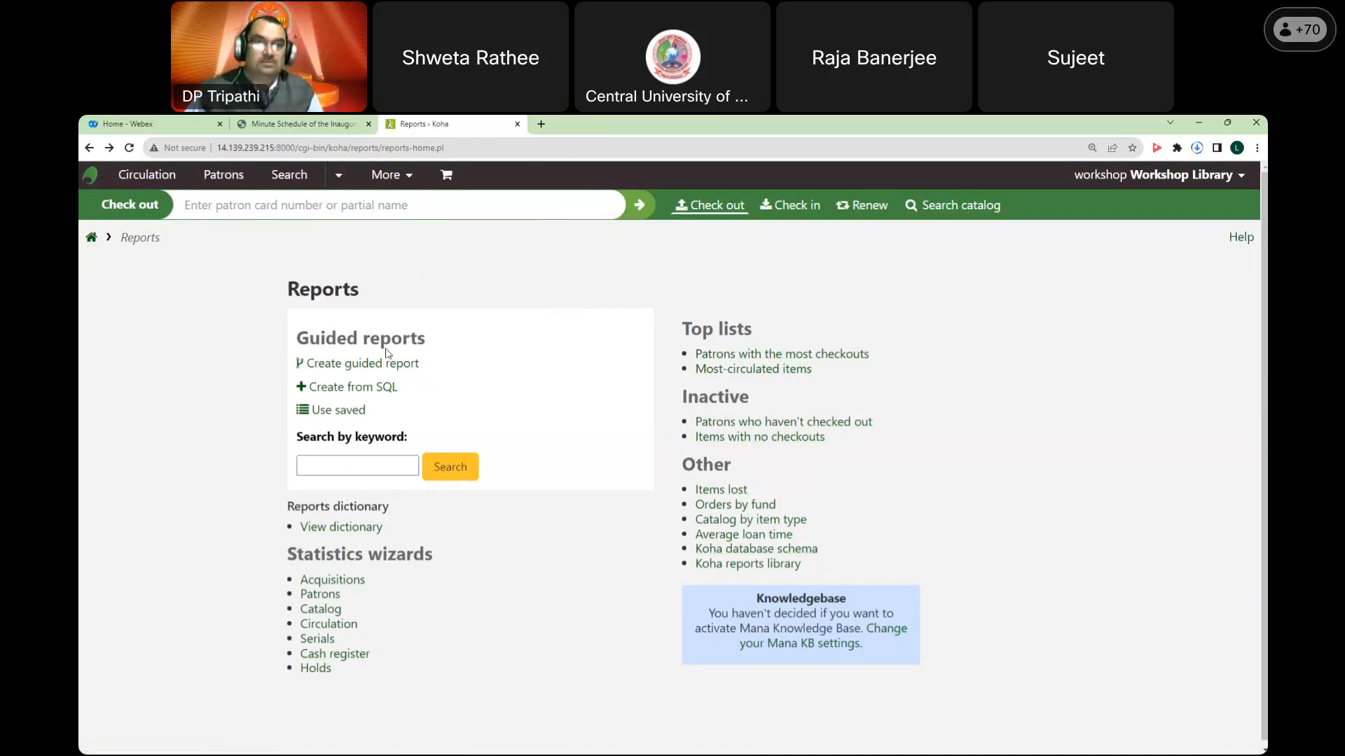
click(345, 388)
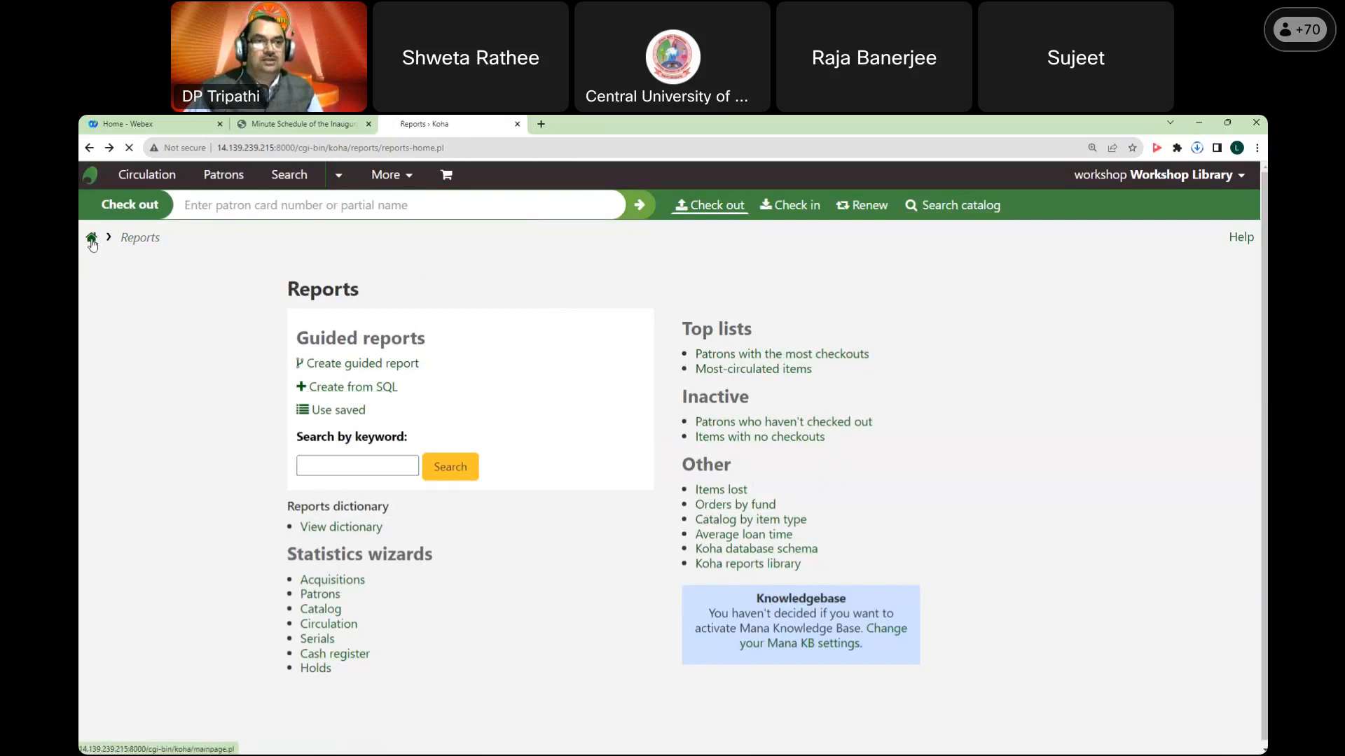